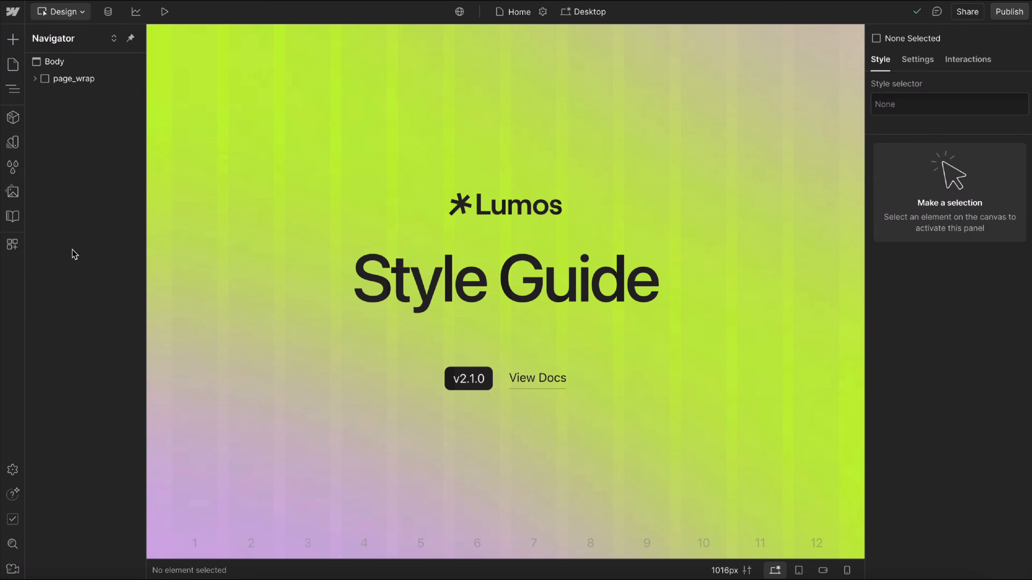
Show the list of connected apps, check the available ones, and close the list.
left_click(13, 244)
left_click(114, 71)
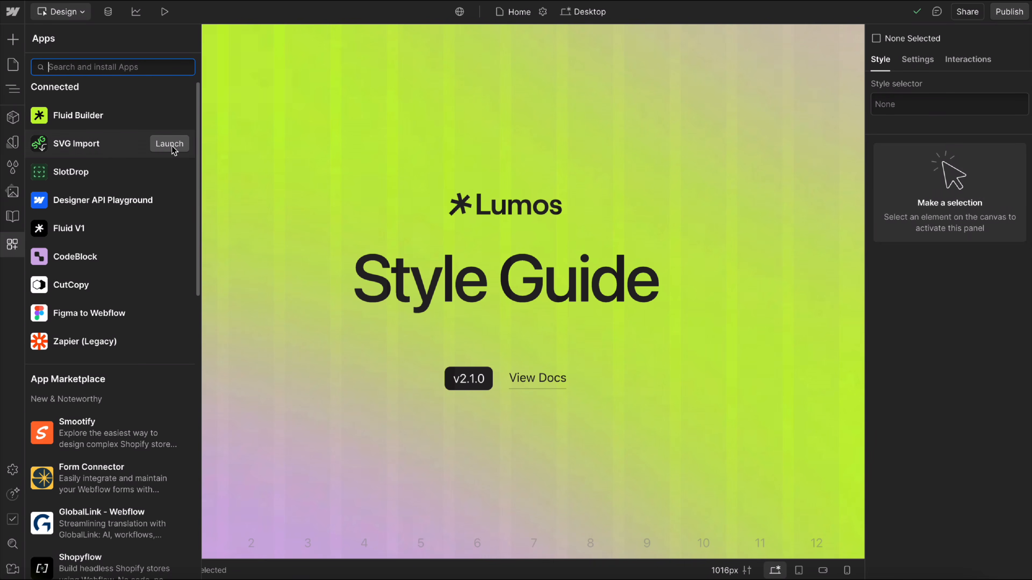
left_click(9, 252)
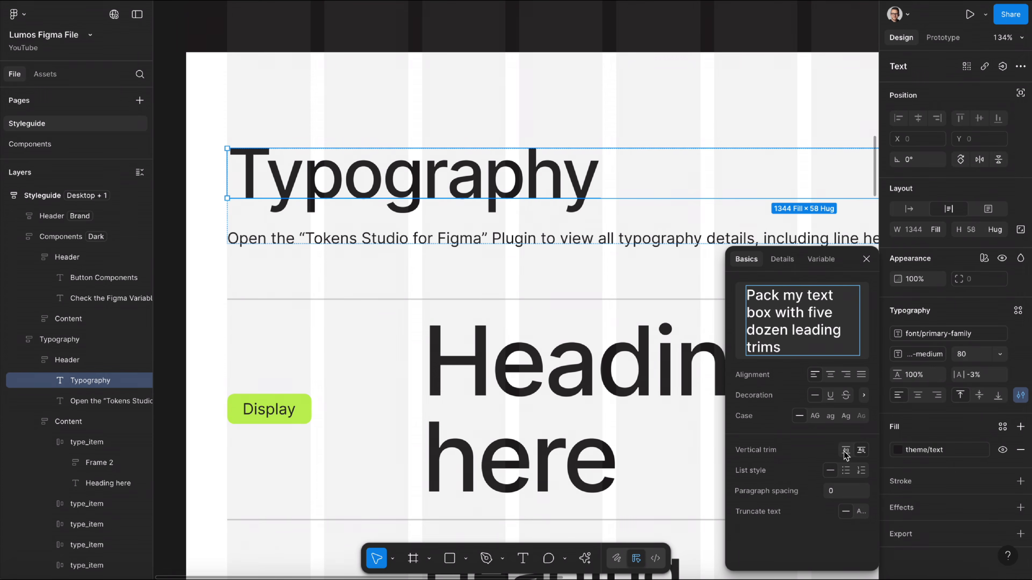
In the Figma style guide, set the Typography heading's vertical trim to cap height to baseline.
left_click(844, 449)
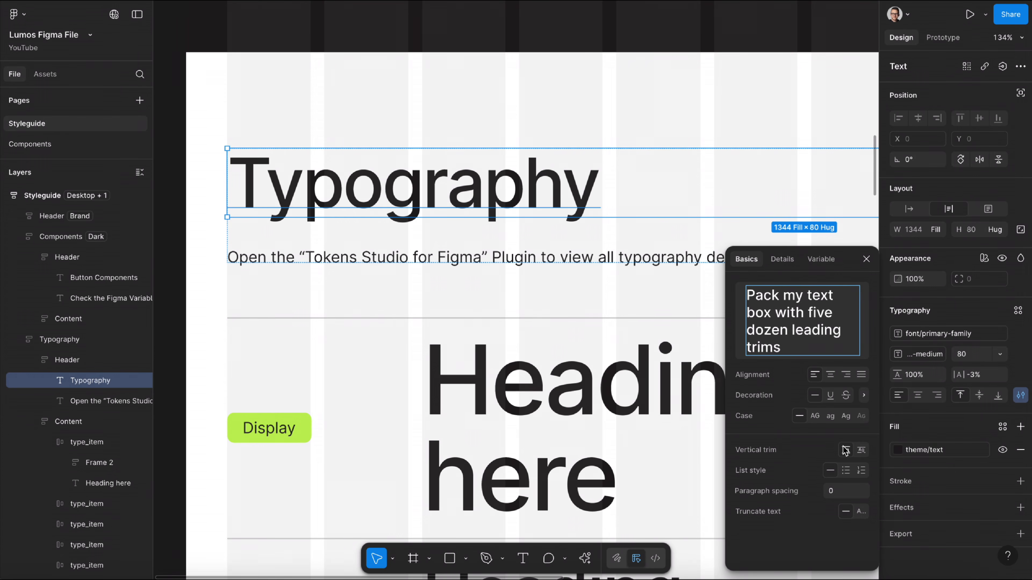
left_click(861, 449)
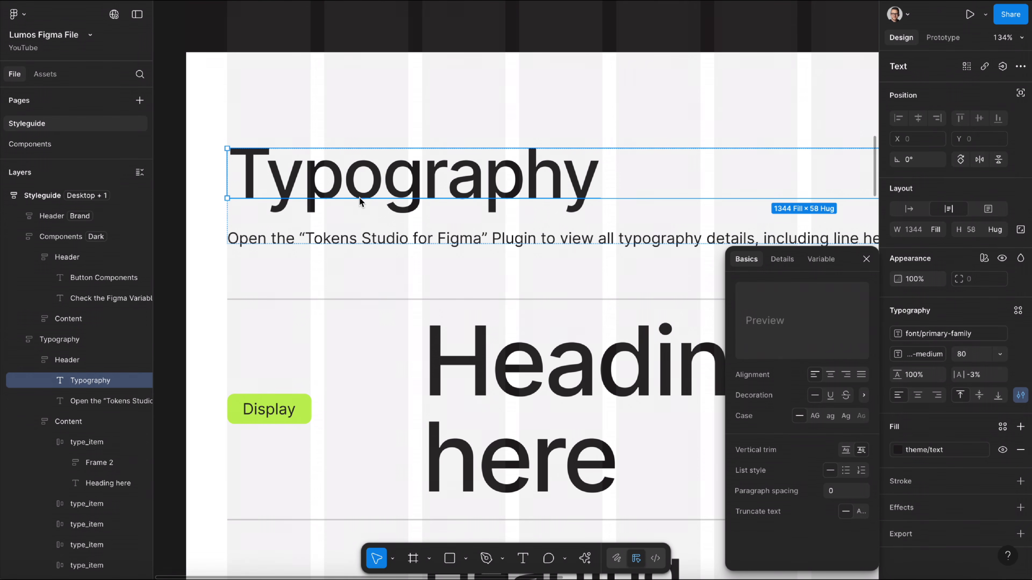
Set the theme of the Button Components section frame to Light.
scroll(371, 232, "down", 10)
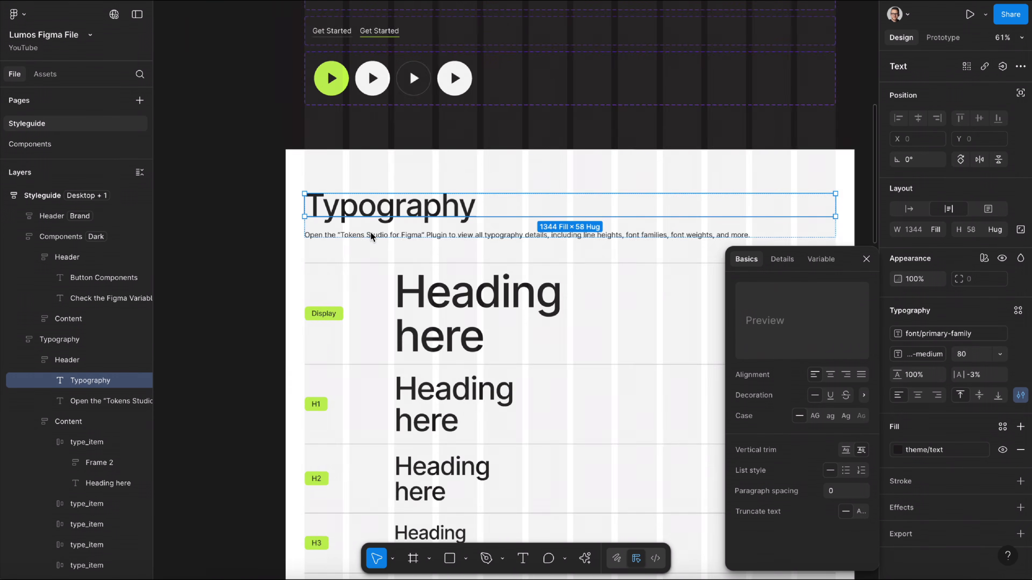
scroll(371, 232, "up", 2)
left_click(445, 97)
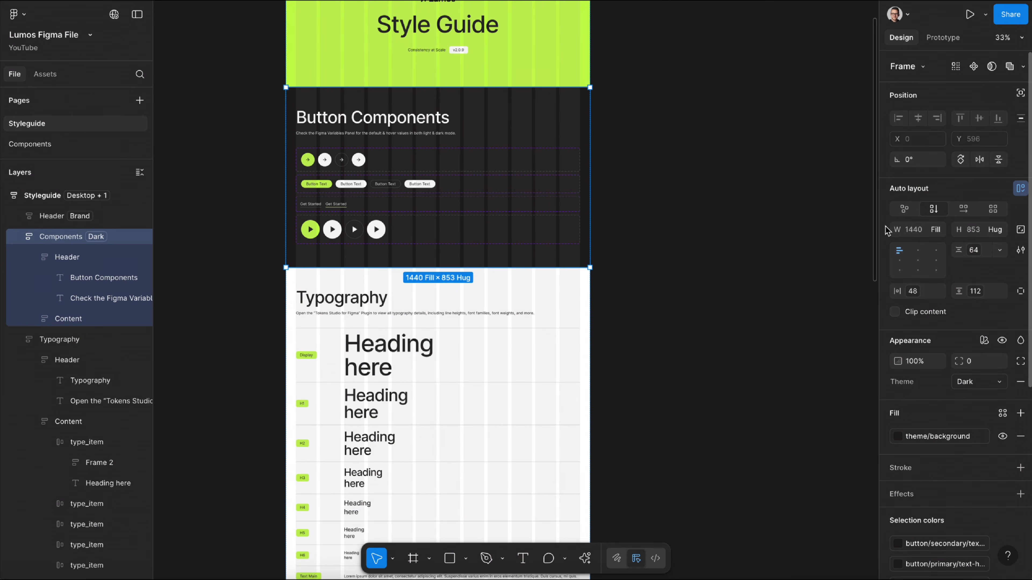
left_click(975, 381)
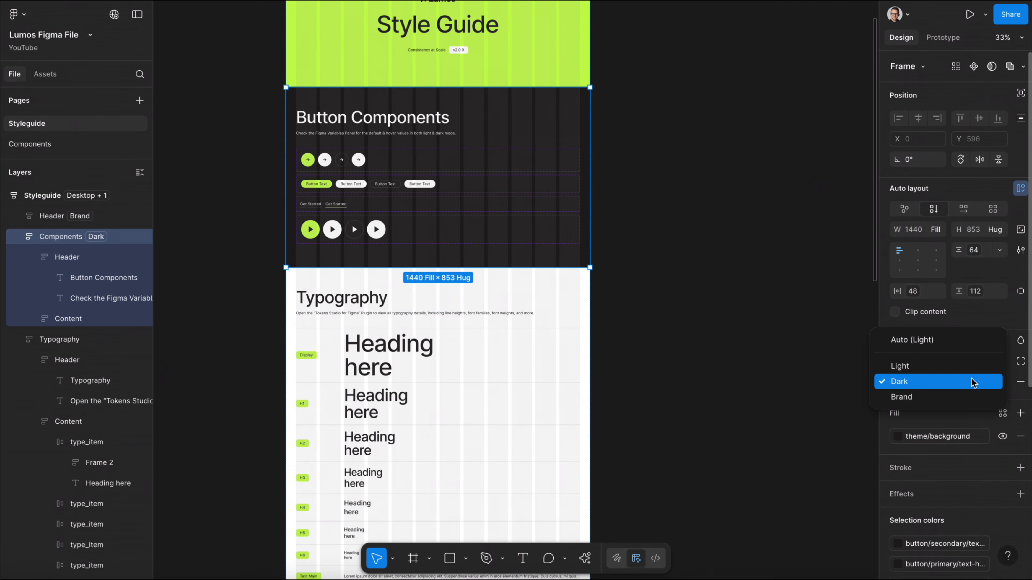
left_click(937, 371)
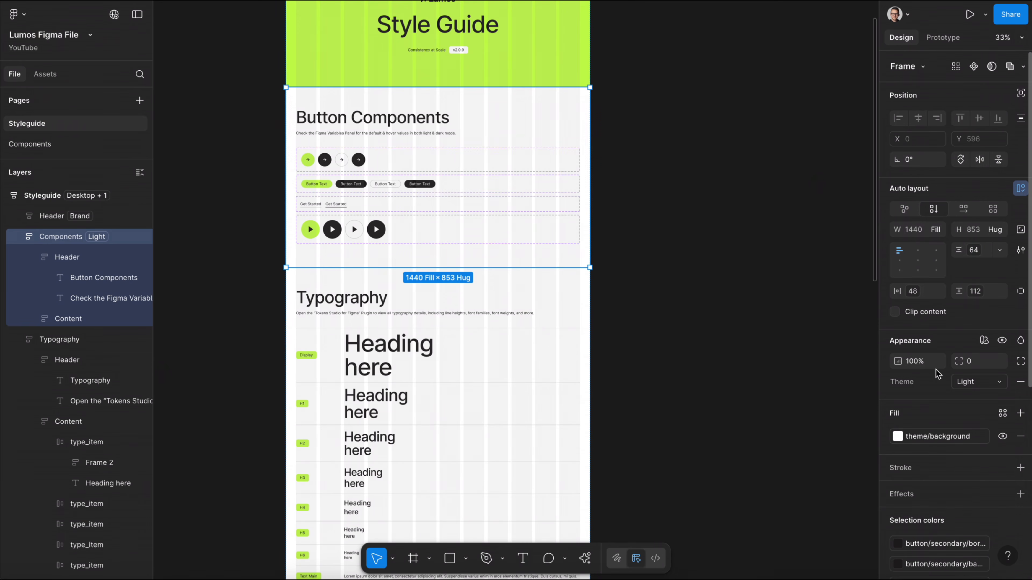
Try the large section-space variable as the Components frame's top padding, and return that padding to main (112).
left_click(1021, 291)
left_click(1002, 291)
left_click(915, 528)
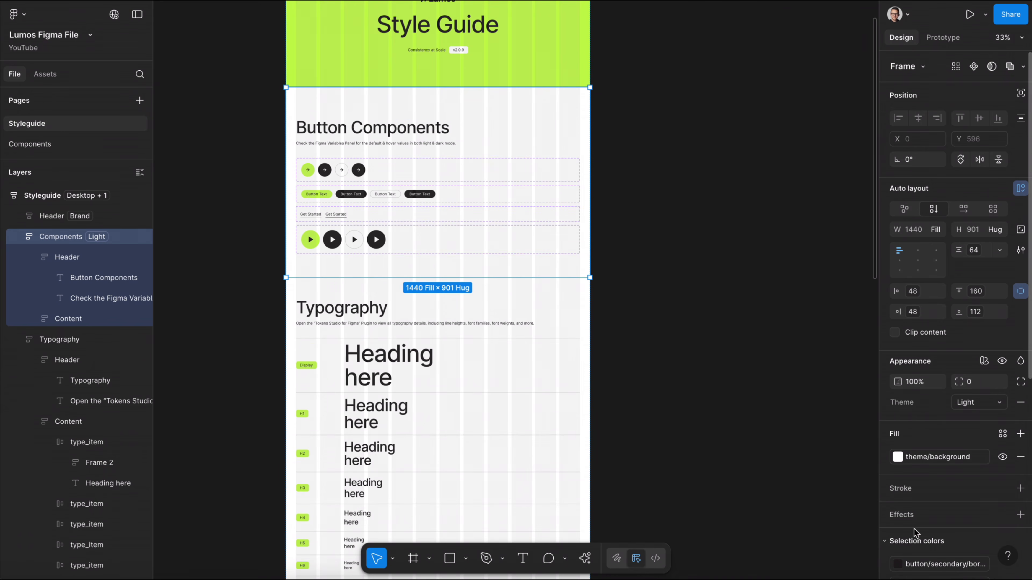
left_click(977, 289)
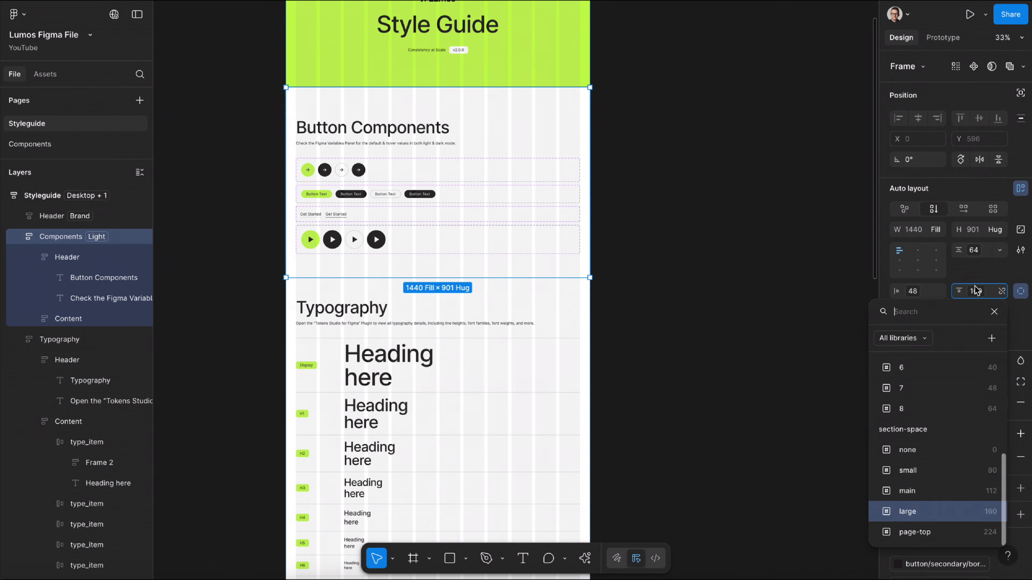
left_click(921, 492)
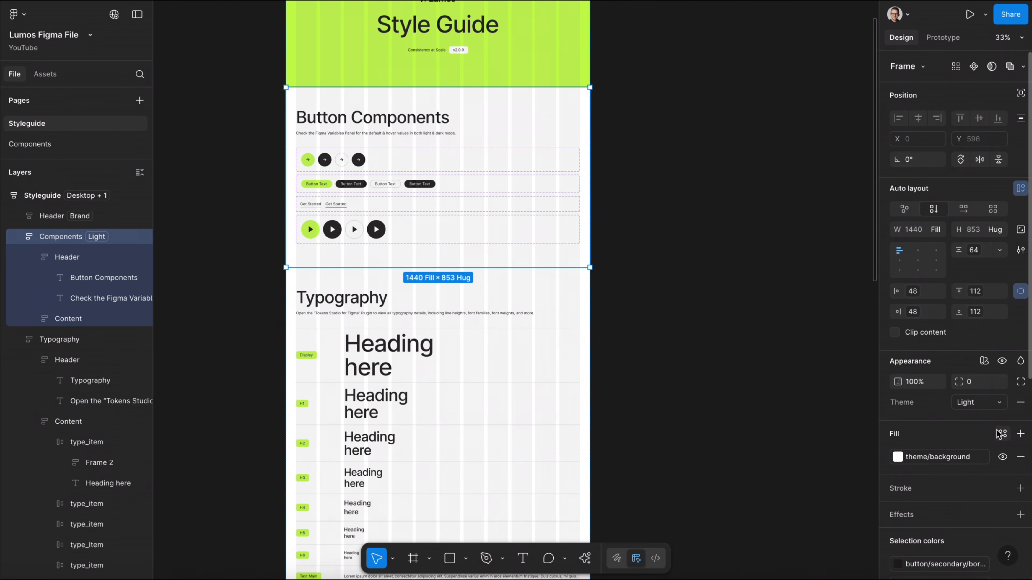
Set the Components frame's theme to Dark.
left_click(962, 403)
left_click(914, 422)
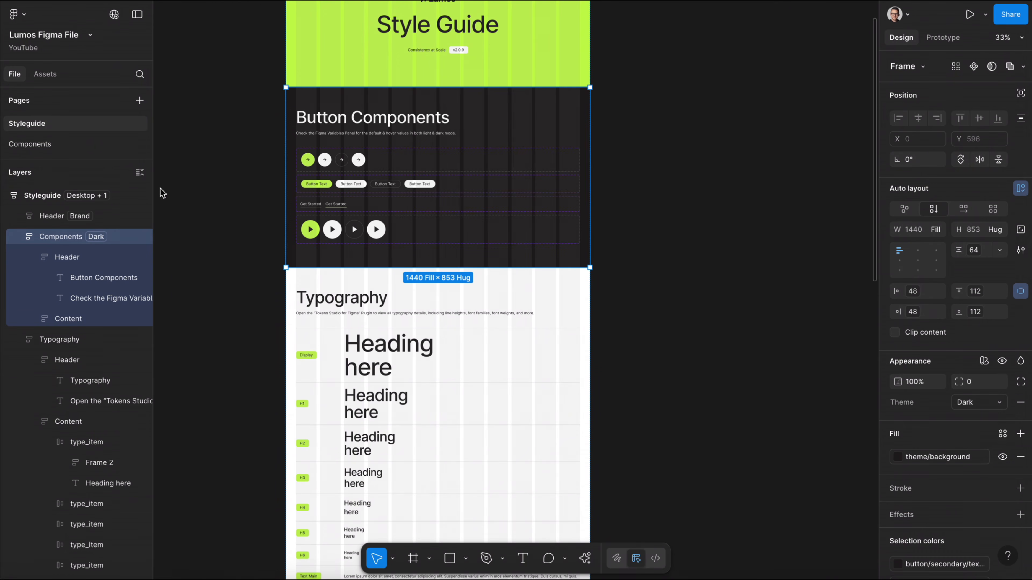
Open the Components page of the Figma file and look over its contents.
left_click(43, 145)
scroll(224, 155, "right", 2)
scroll(225, 155, "up", 1)
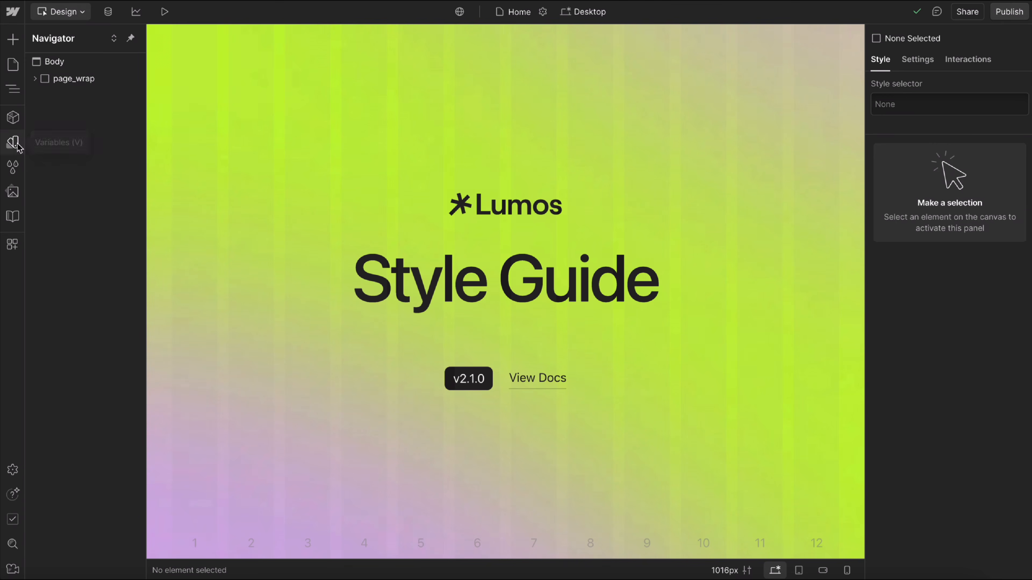
In Webflow, open the default variable collection and review its site, max-width, radius, focus and swatch variables.
left_click(16, 145)
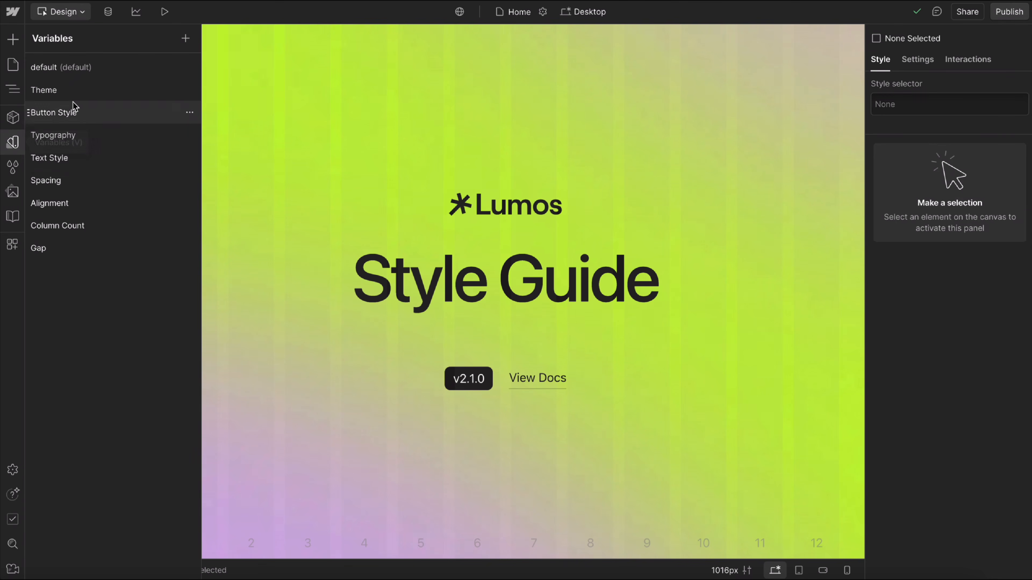
left_click(113, 71)
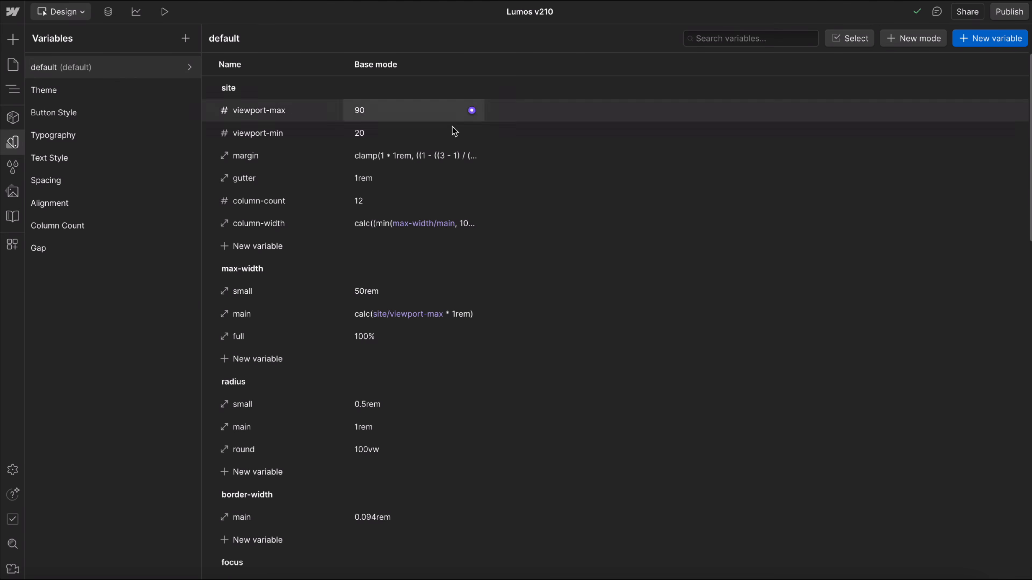
scroll(523, 318, "down", 5)
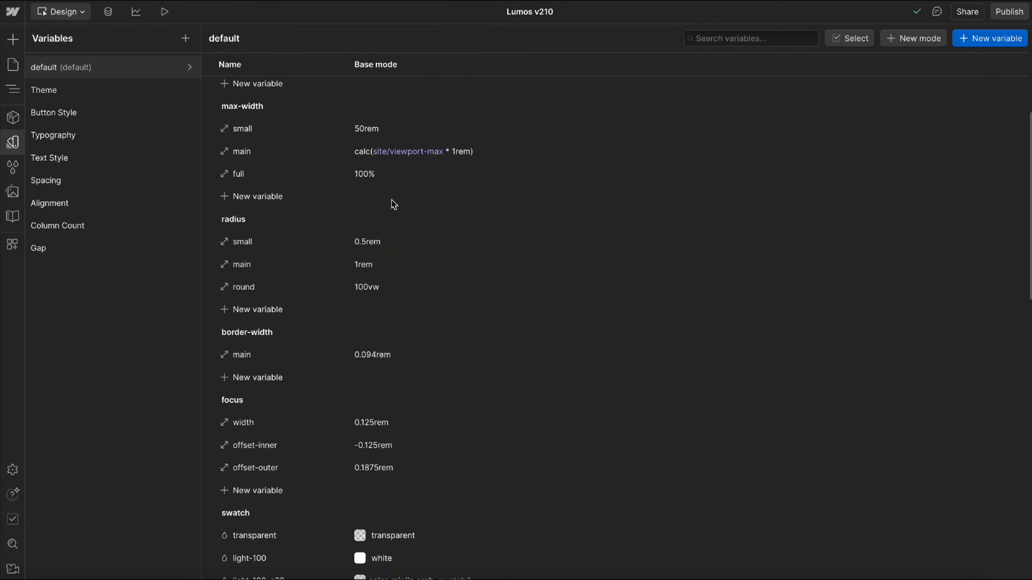
scroll(391, 203, "down", 4)
scroll(444, 311, "down", 5)
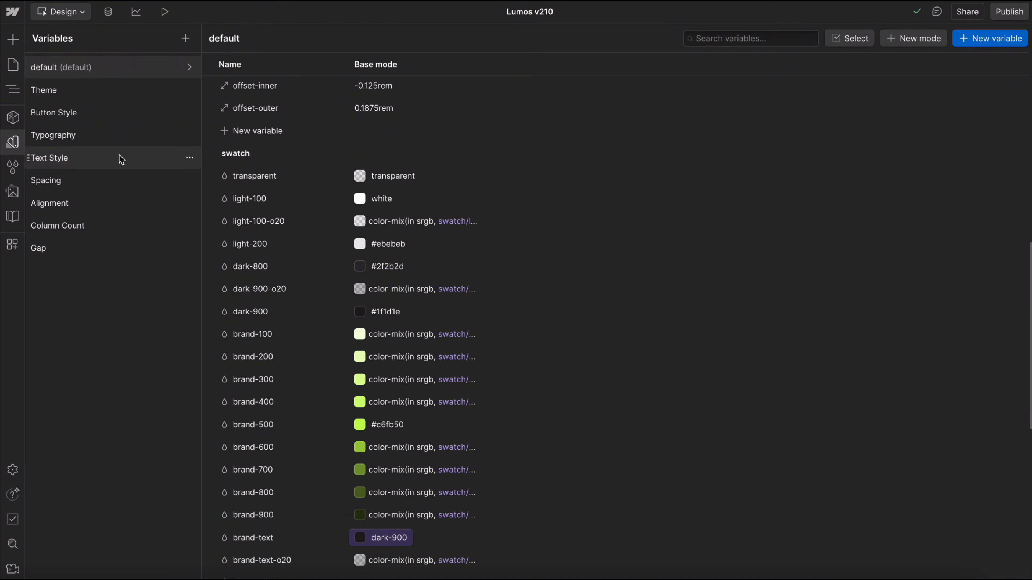
Review the Typography variable collection, from font and letter spacing through line height and font size.
left_click(133, 136)
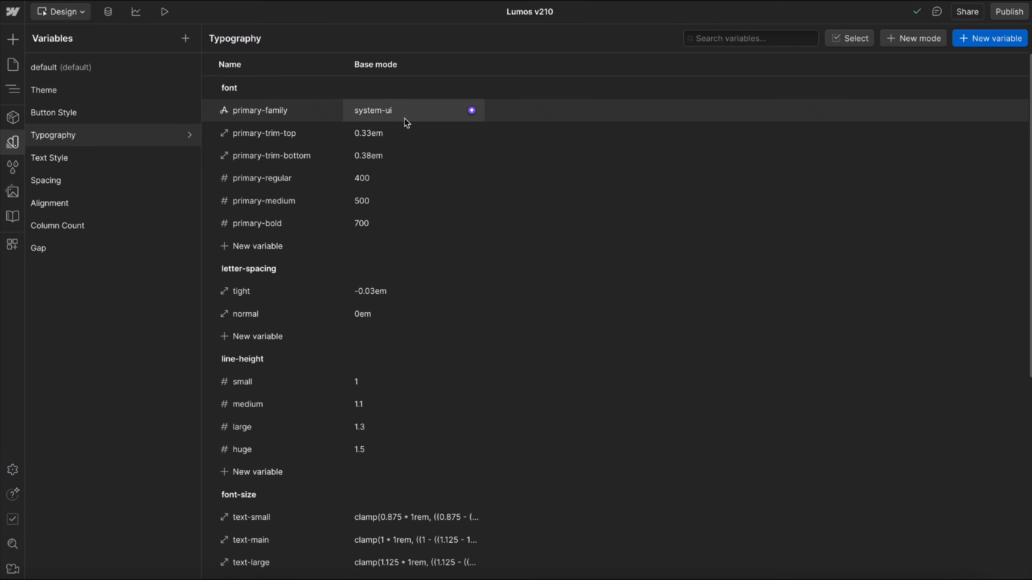
scroll(384, 195, "down", 2)
scroll(386, 307, "down", 2)
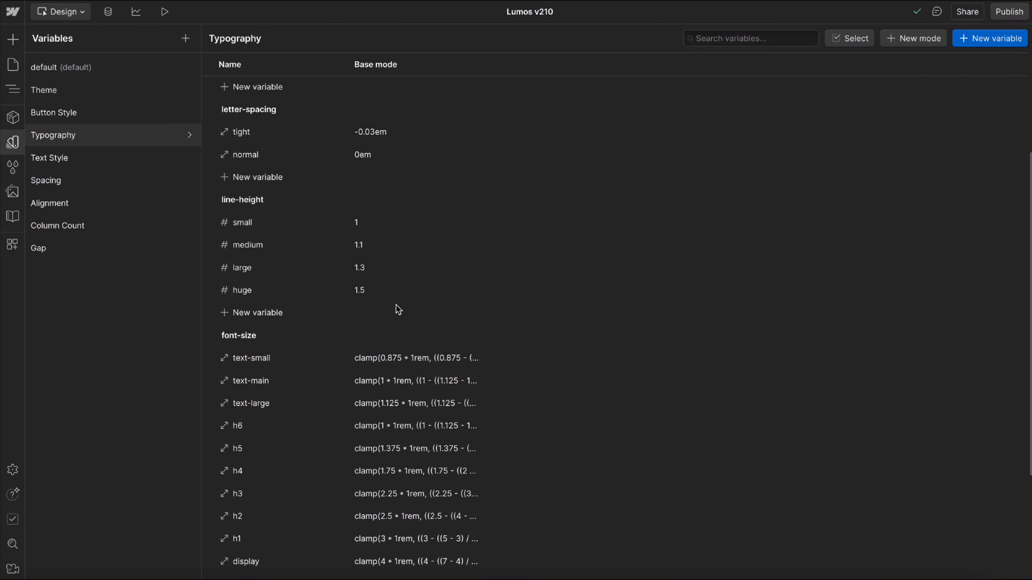
Open the Styleguide draft page and examine its text style, weight, letter spacing and line clamp examples.
left_click(13, 65)
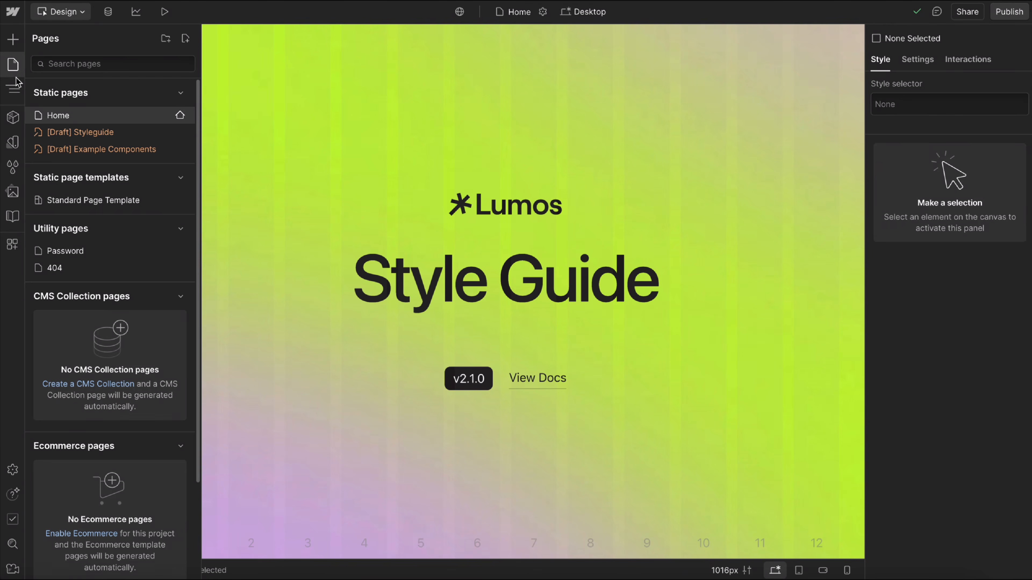
left_click(115, 133)
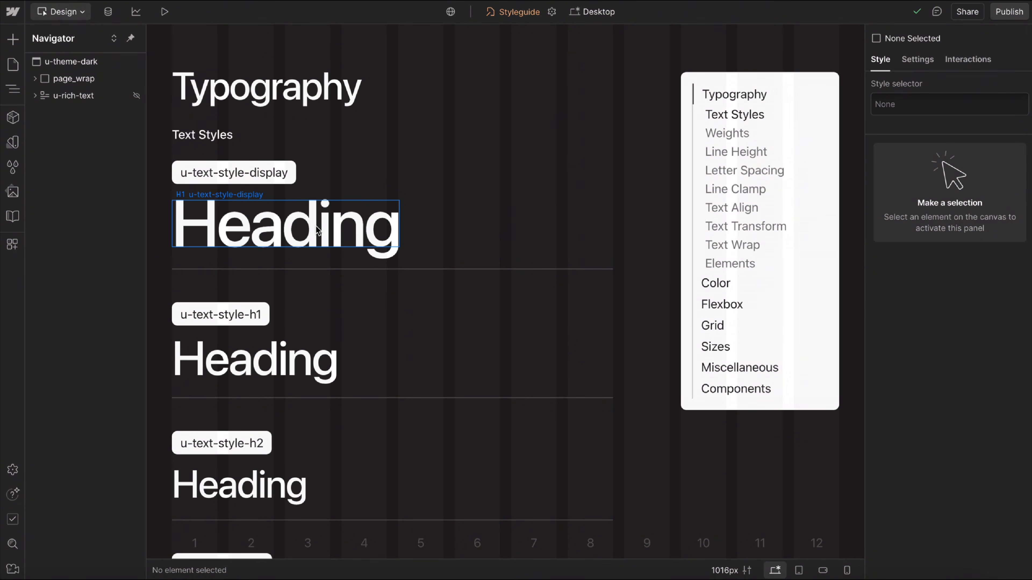
scroll(317, 230, "down", 8)
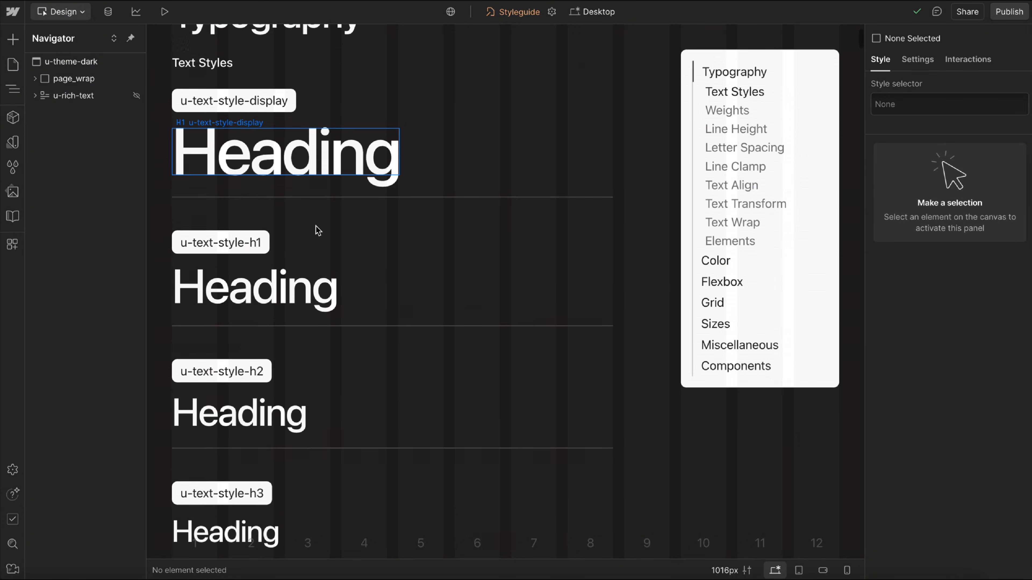
scroll(316, 282, "down", 12)
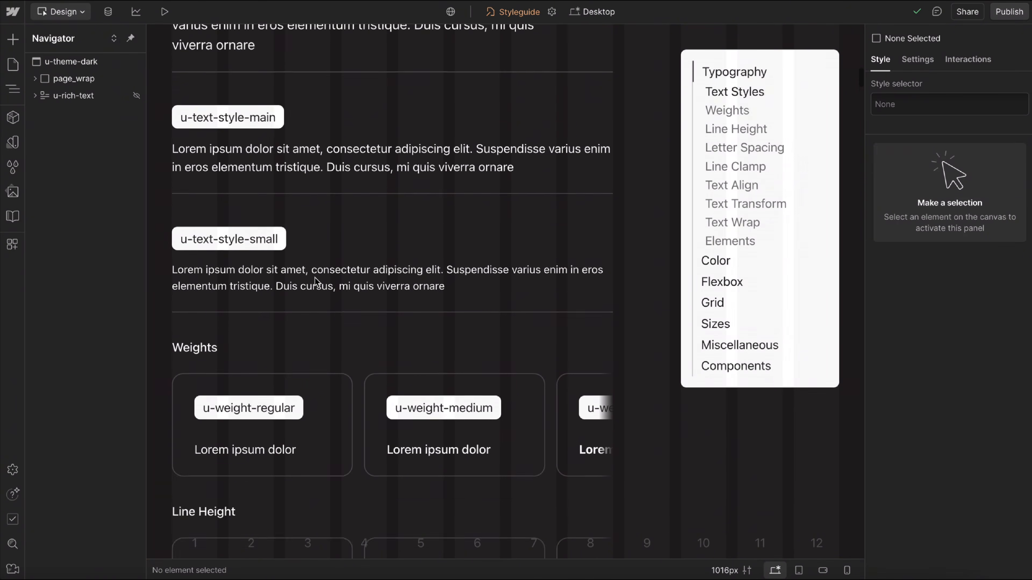
scroll(317, 282, "down", 5)
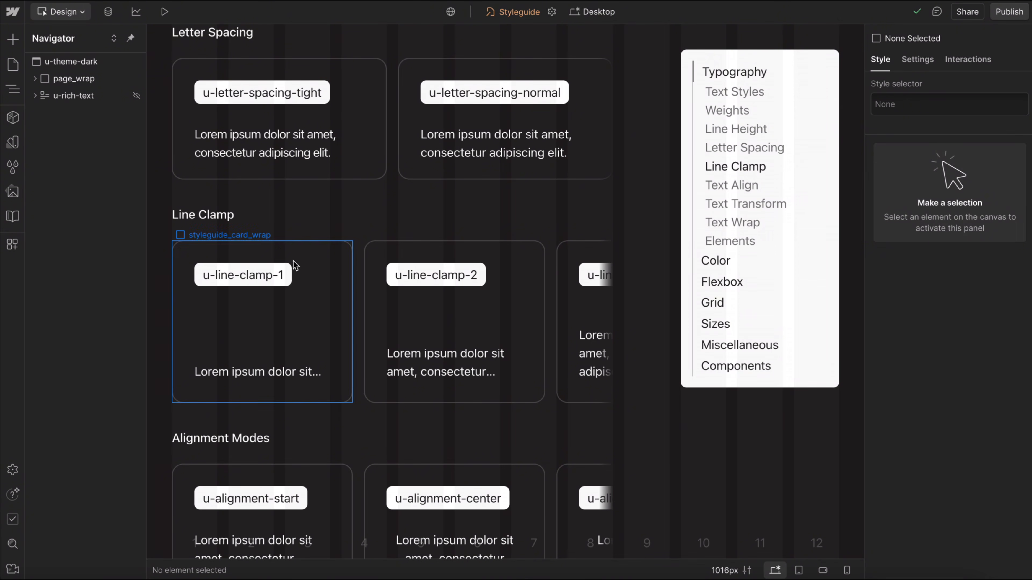
Open the component library and examine the Section, Button, Card and Form groups.
left_click(15, 122)
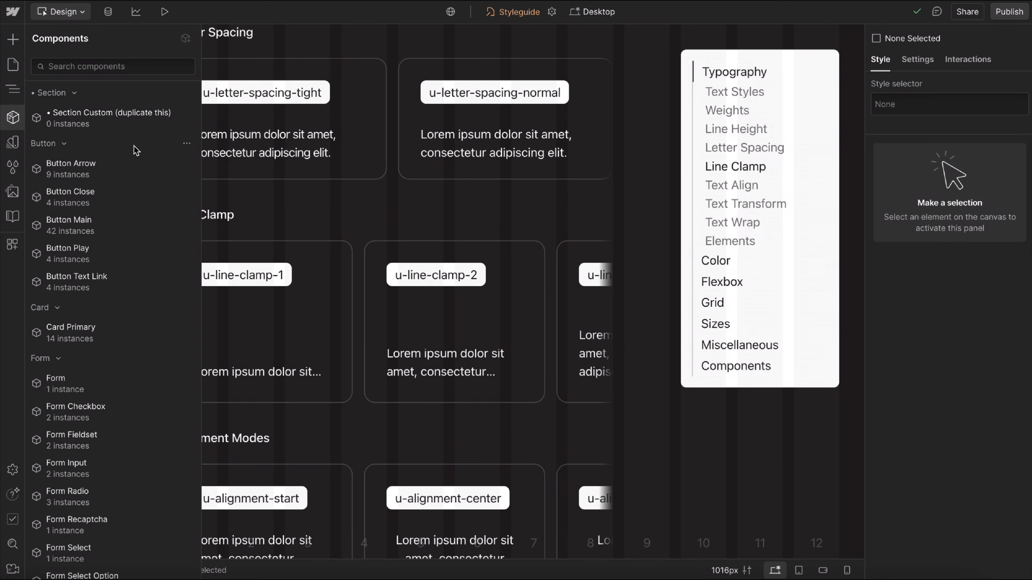
mouse_move(140, 175)
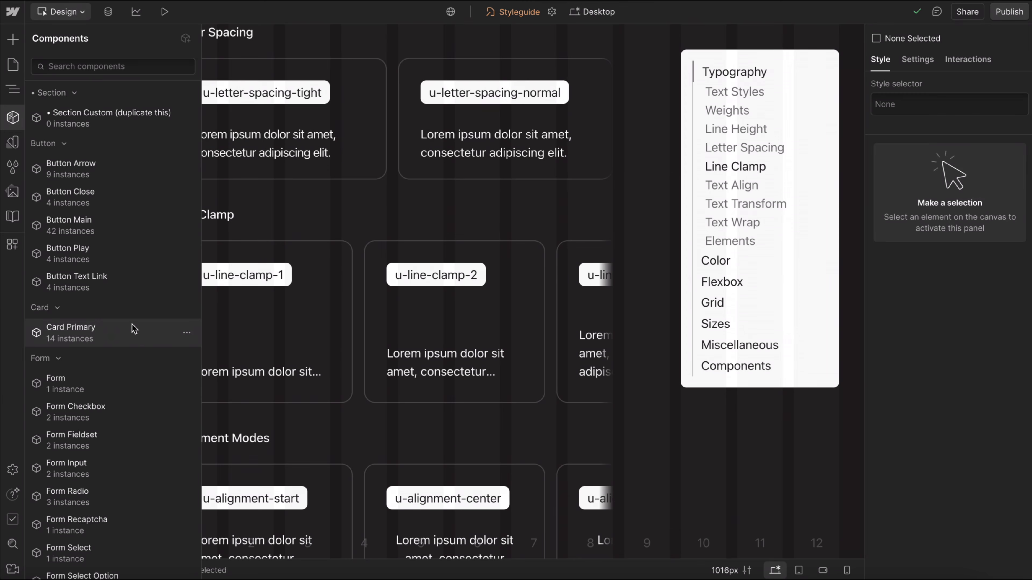
mouse_move(134, 343)
scroll(134, 342, "down", 5)
mouse_move(120, 207)
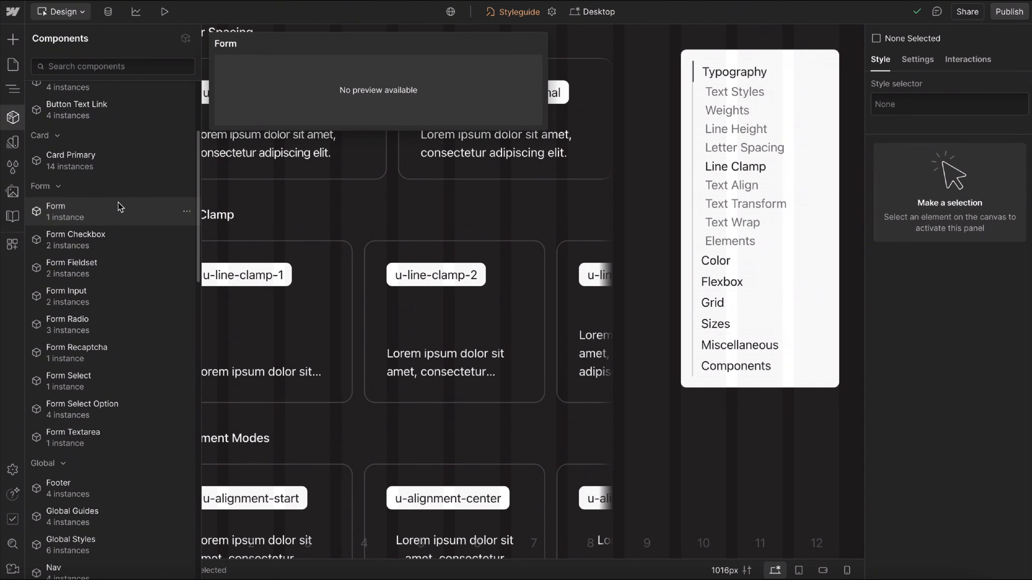
scroll(131, 423, "down", 4)
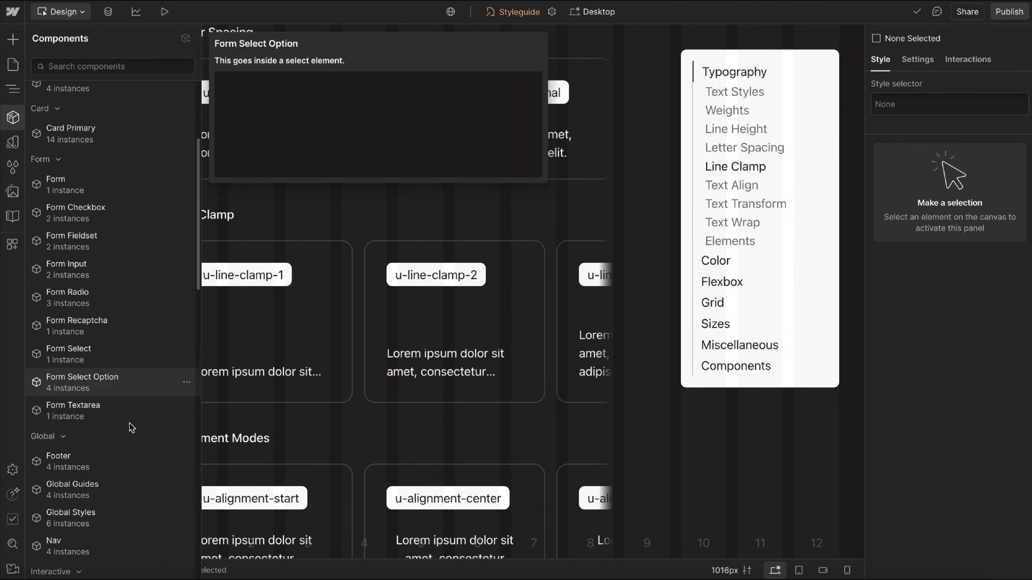
Examine the Global, Interactive, Layout and Miscellaneous component groups, previewing Tab, Section, Menu and Nav Banner.
scroll(131, 427, "down", 5)
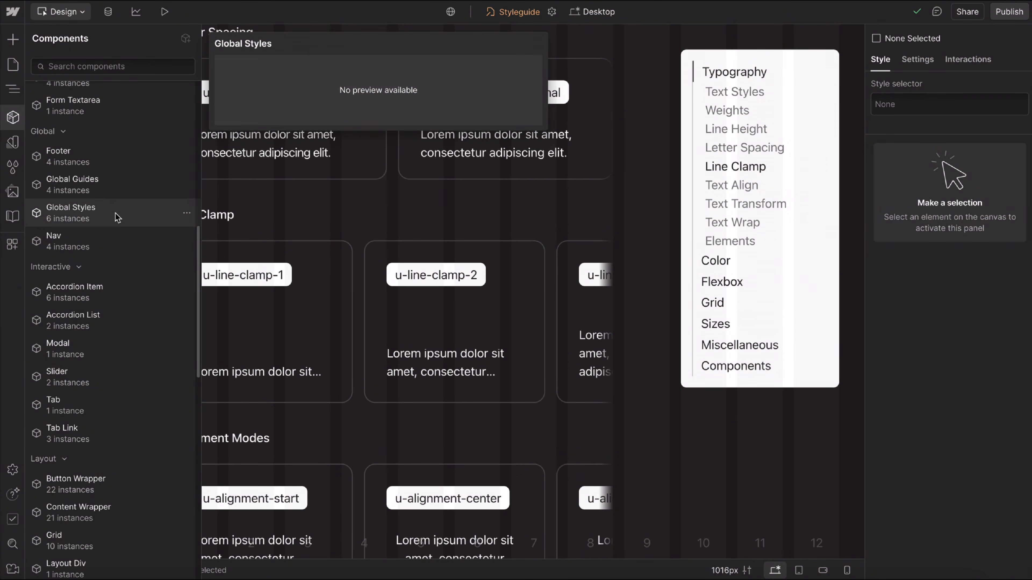
scroll(115, 213, "down", 3)
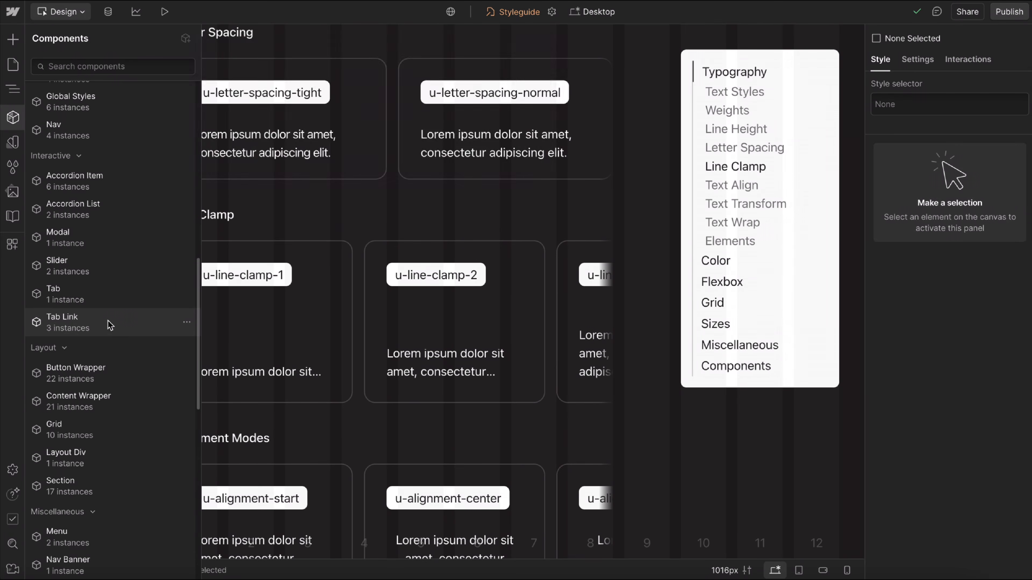
mouse_move(118, 304)
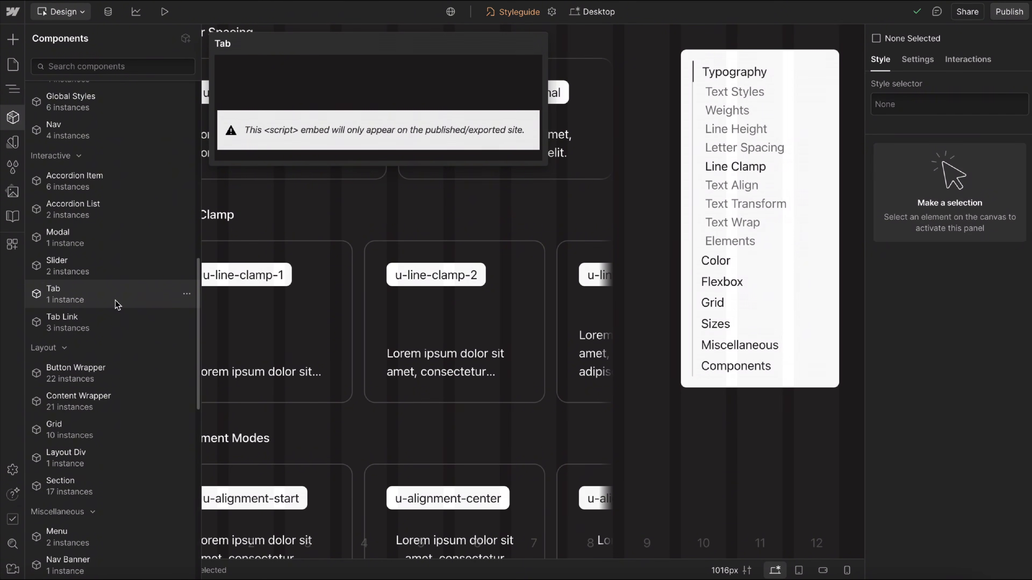
scroll(118, 301, "down", 5)
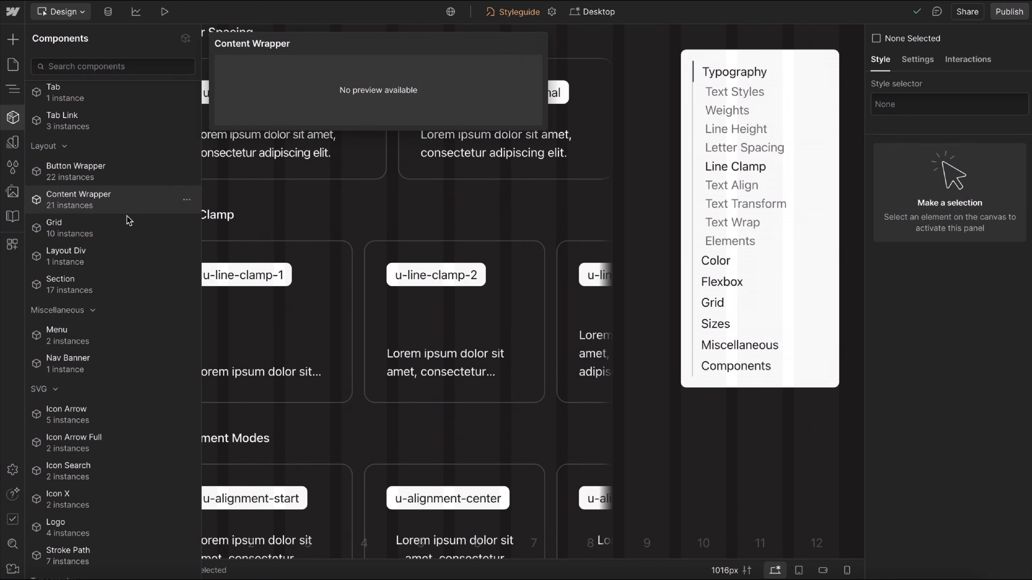
mouse_move(132, 233)
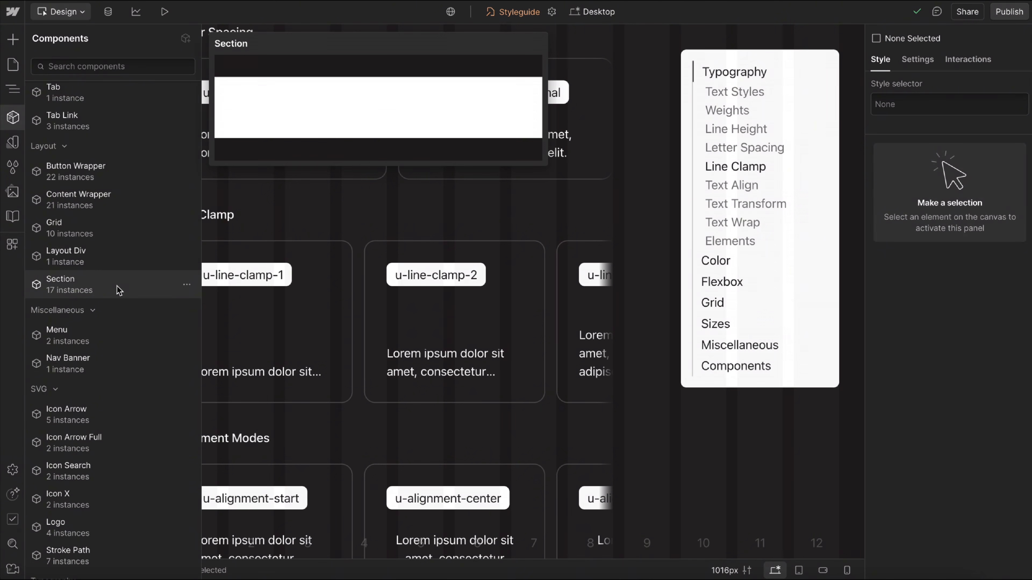
scroll(117, 290, "down", 3)
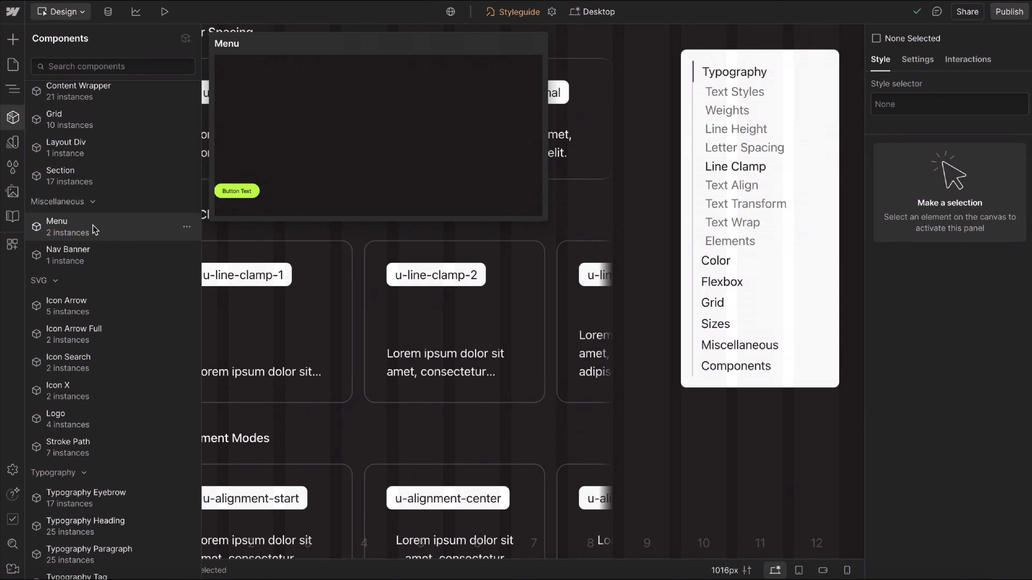
mouse_move(115, 252)
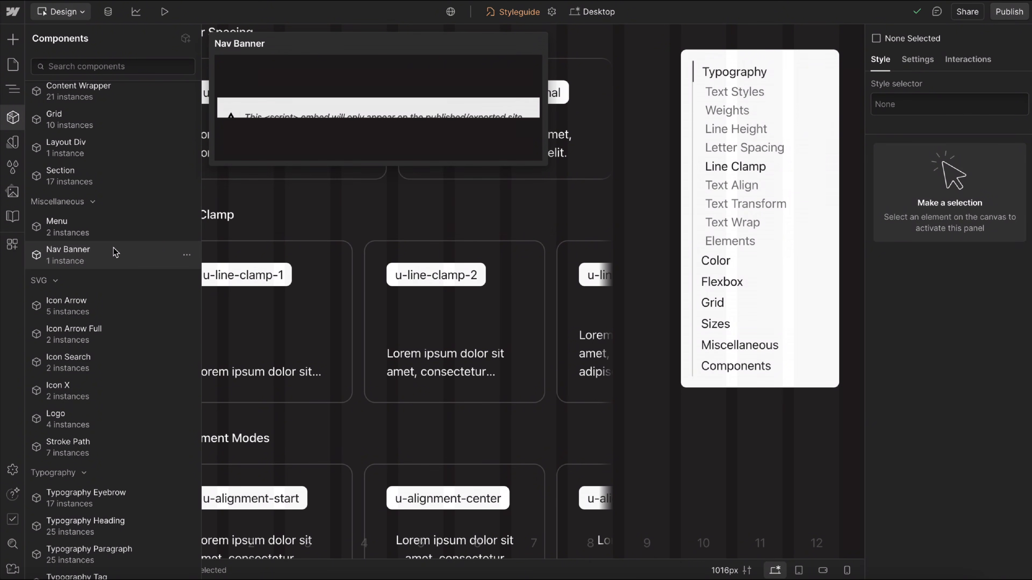
Examine the SVG, Typography, Utility and Visual component groups, previewing Stroke Path, Typography Eyebrow, Clickable, Starter JS and Visual Video.
scroll(115, 248, "down", 4)
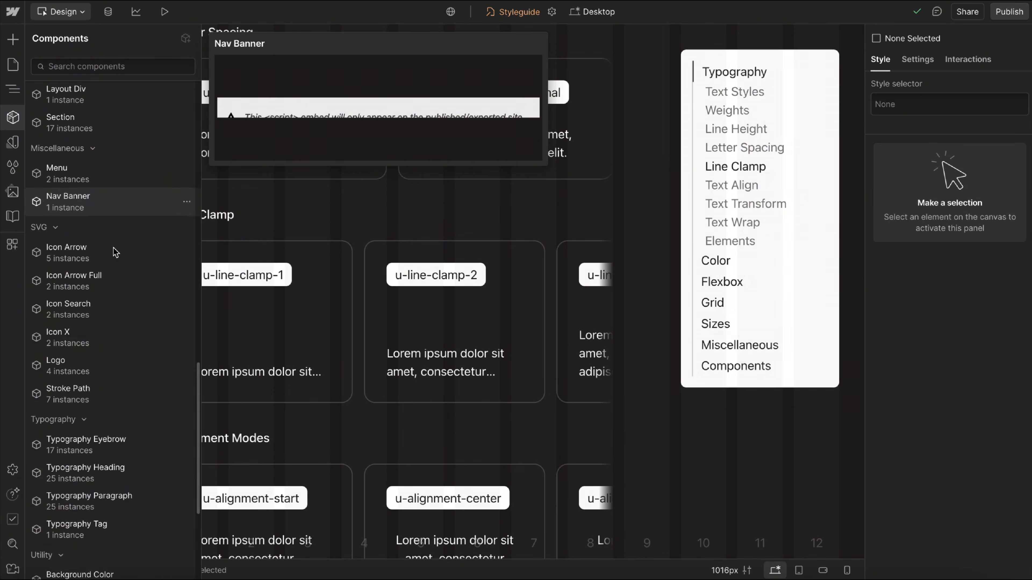
mouse_move(117, 147)
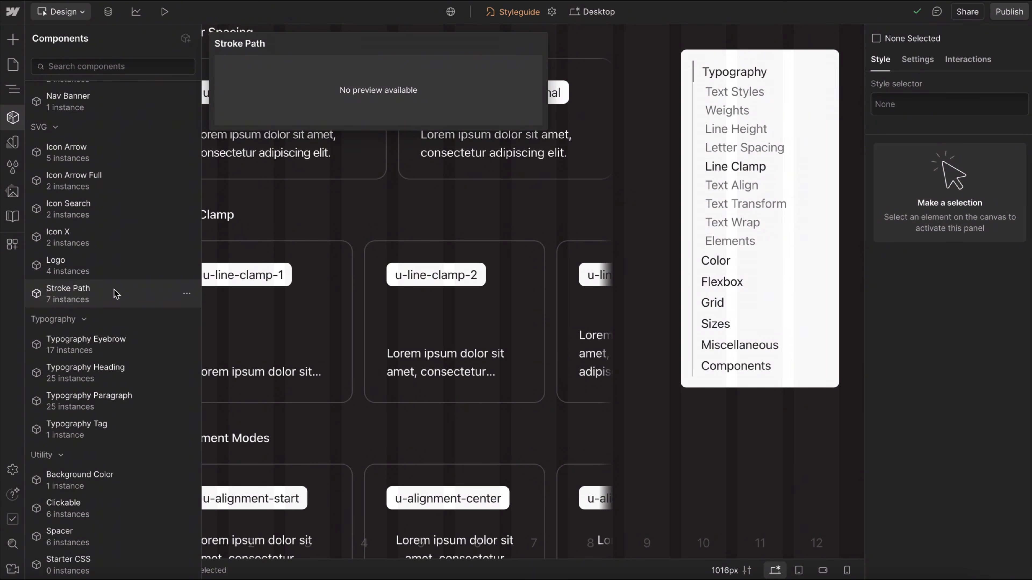
scroll(116, 293, "down", 5)
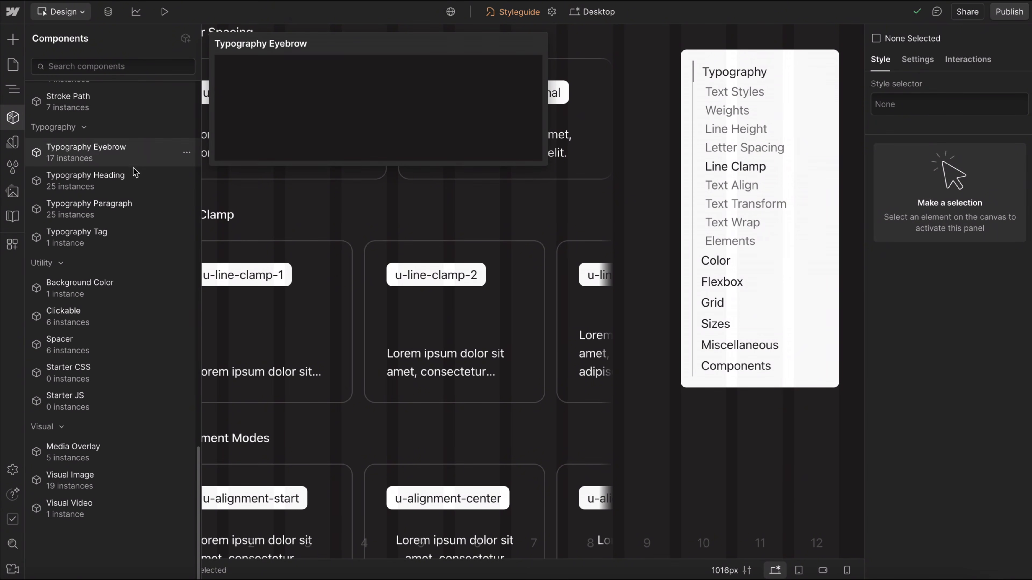
scroll(126, 242, "down", 1)
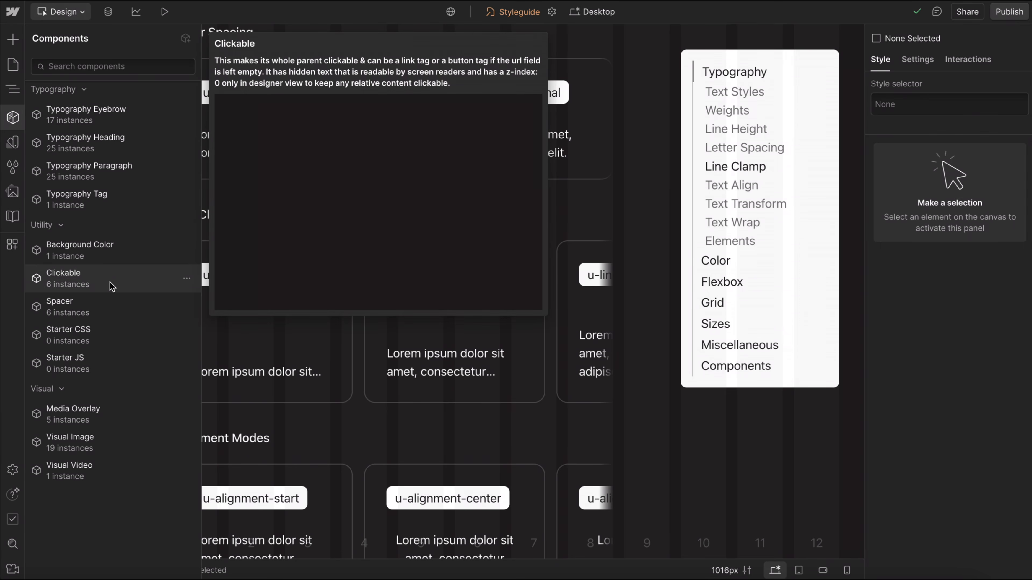
mouse_move(130, 368)
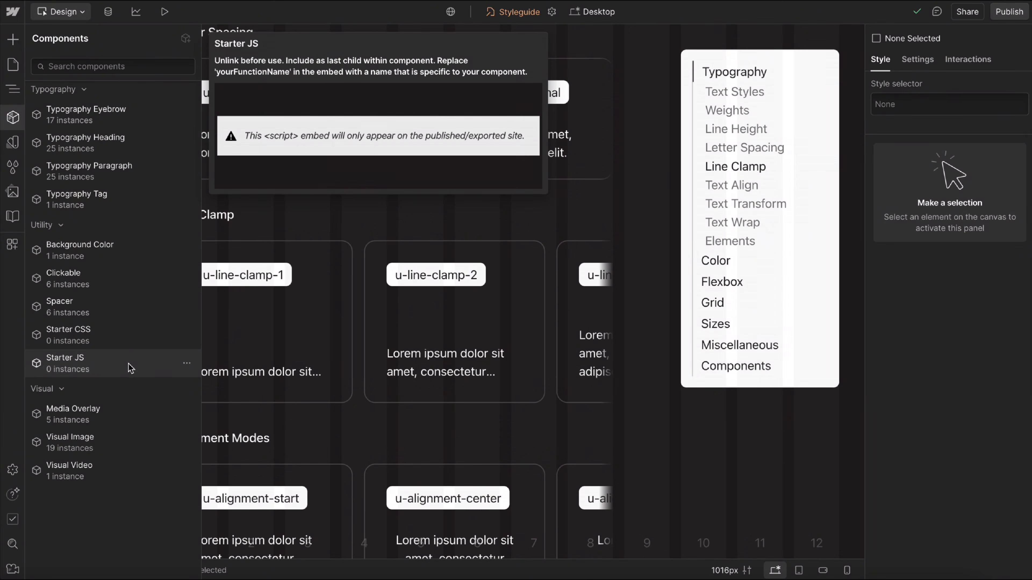
mouse_move(135, 413)
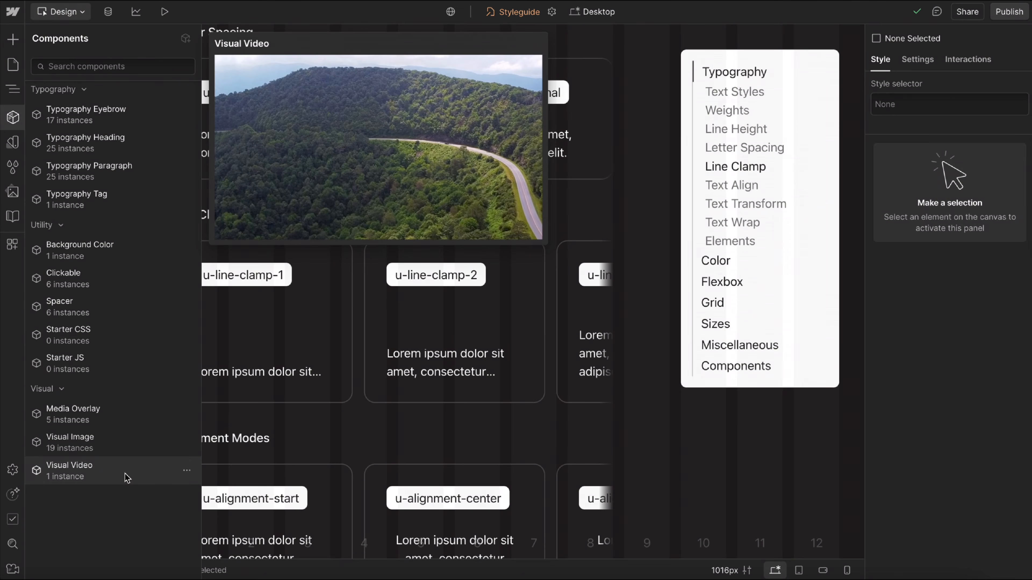
scroll(138, 378, "down", 10)
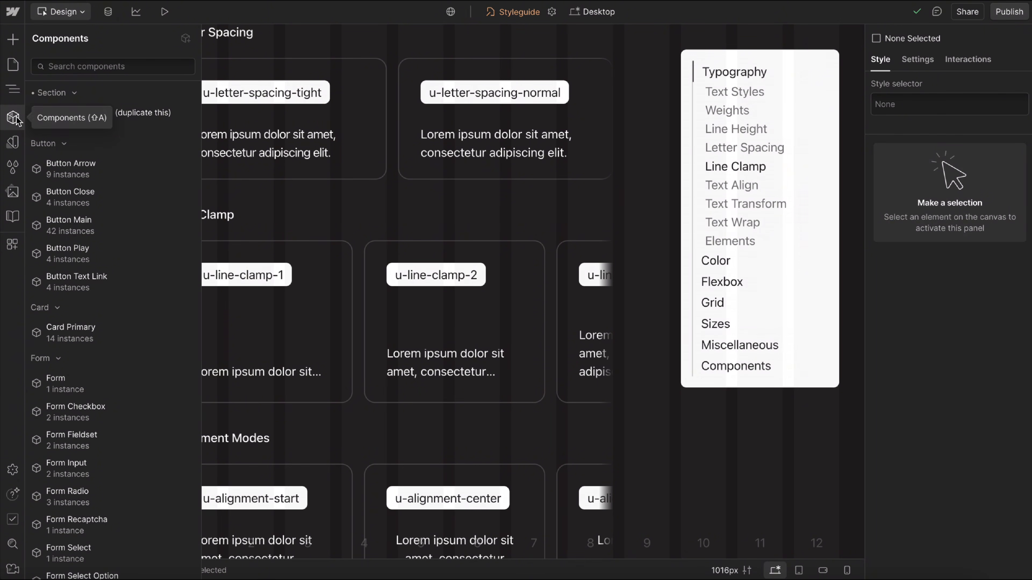
Open the Standard Page Template and inspect the page_wrap element's styles and child elements.
left_click(13, 65)
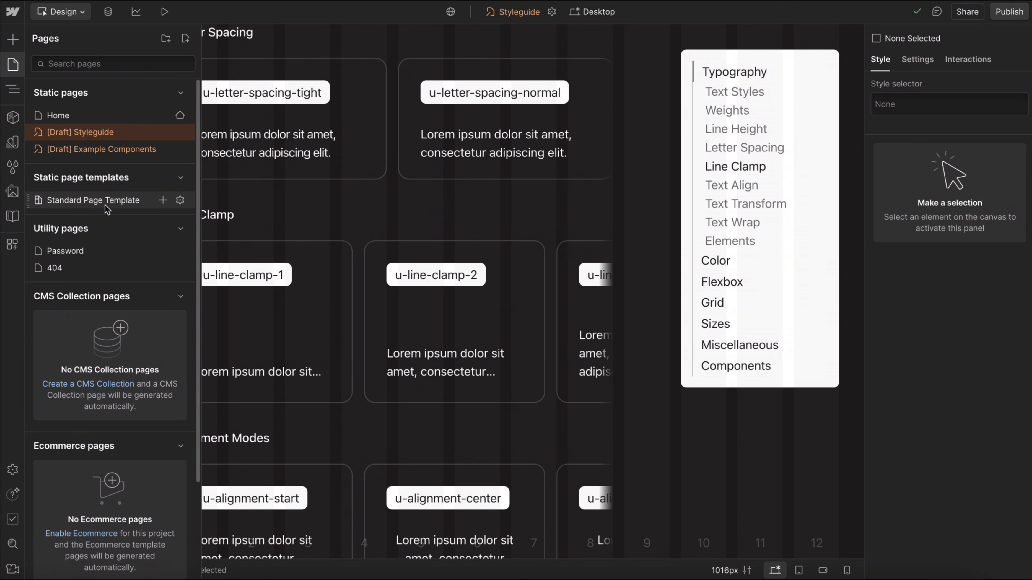
left_click(163, 200)
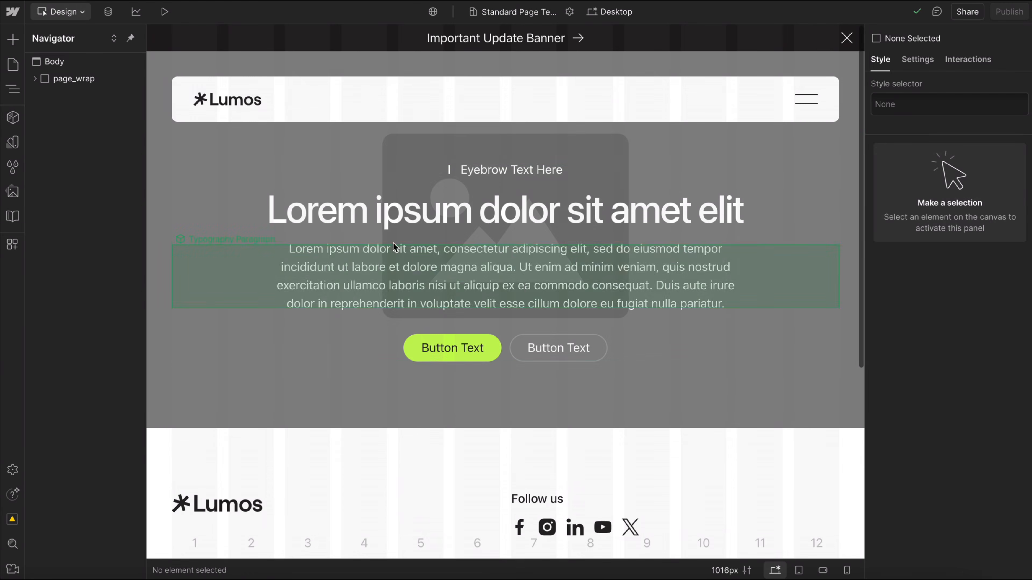
left_click(65, 78)
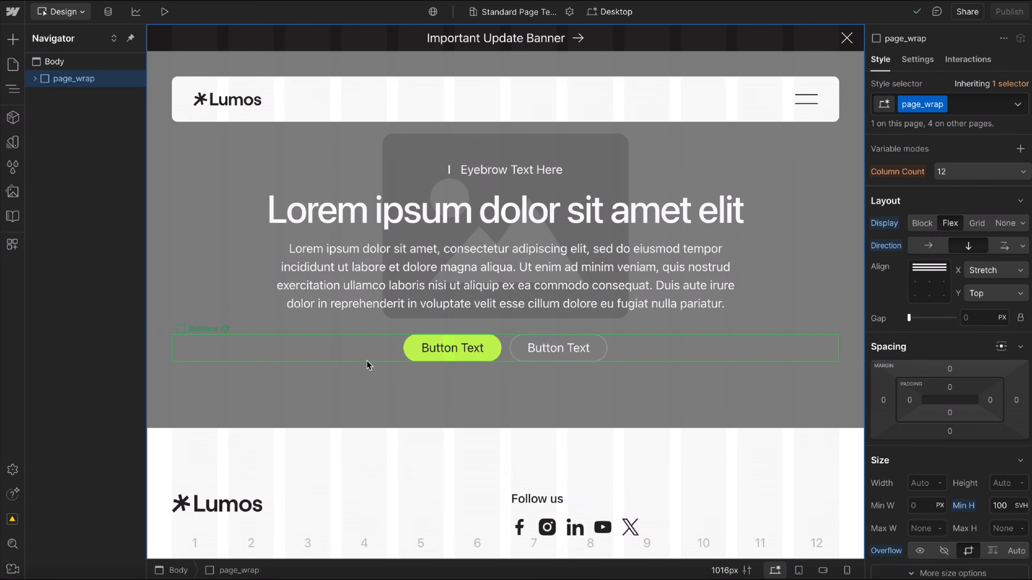
left_click(36, 79)
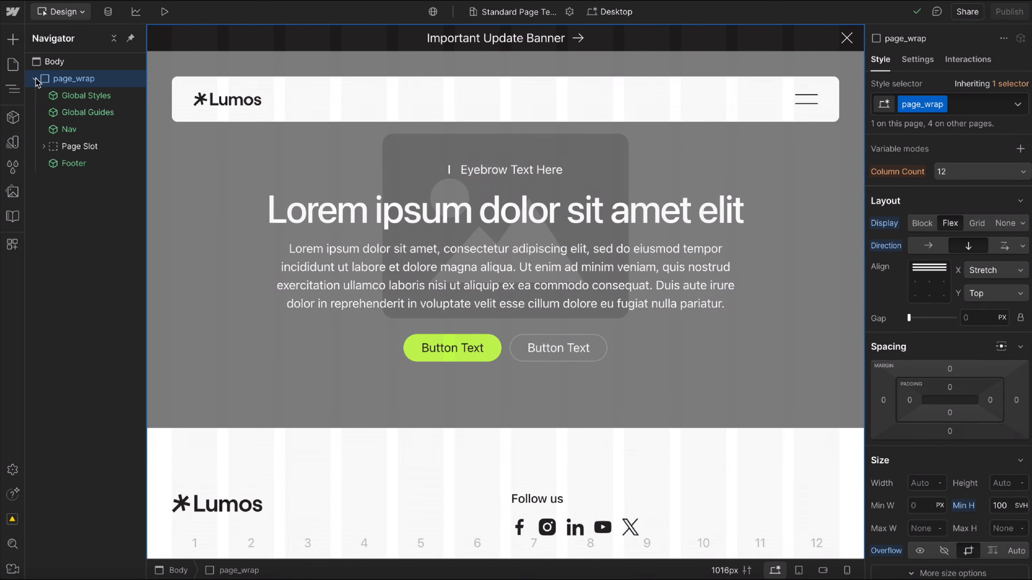
left_click(35, 79)
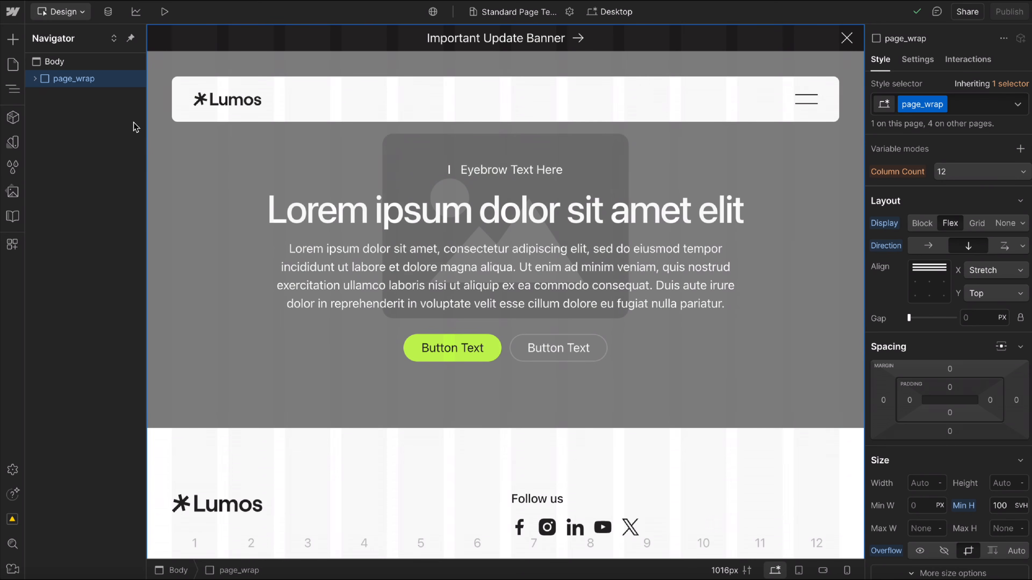
scroll(946, 451, "down", 2)
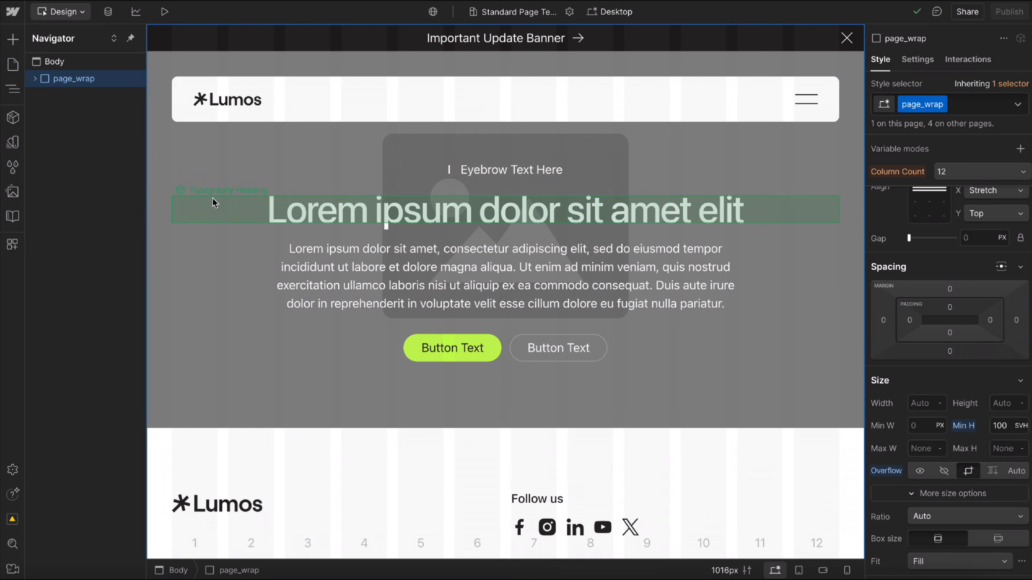
left_click(34, 79)
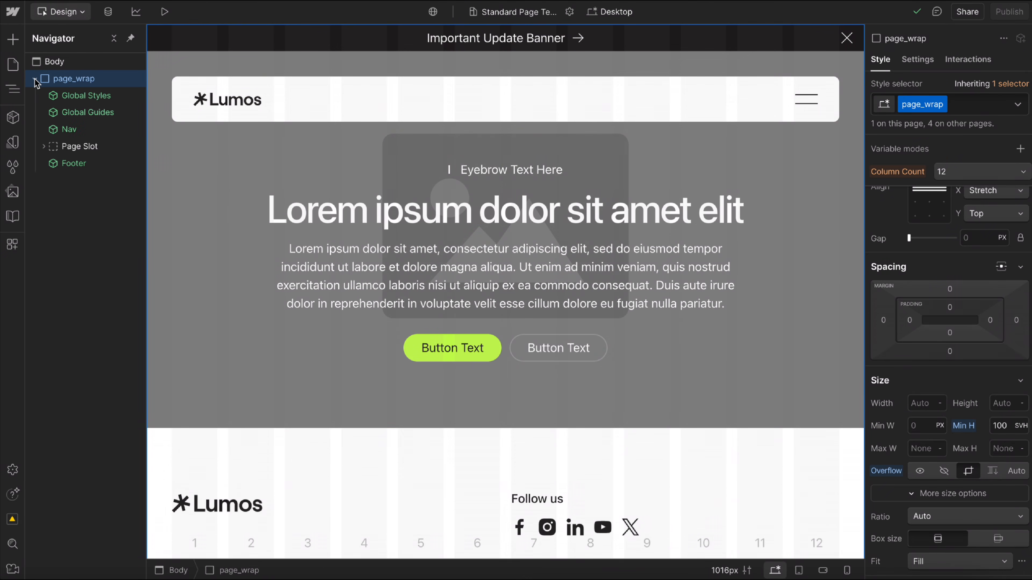
Open the Global Styles main component and review the code inside its Lumos CSS v2.1.0 embed.
left_click(83, 96)
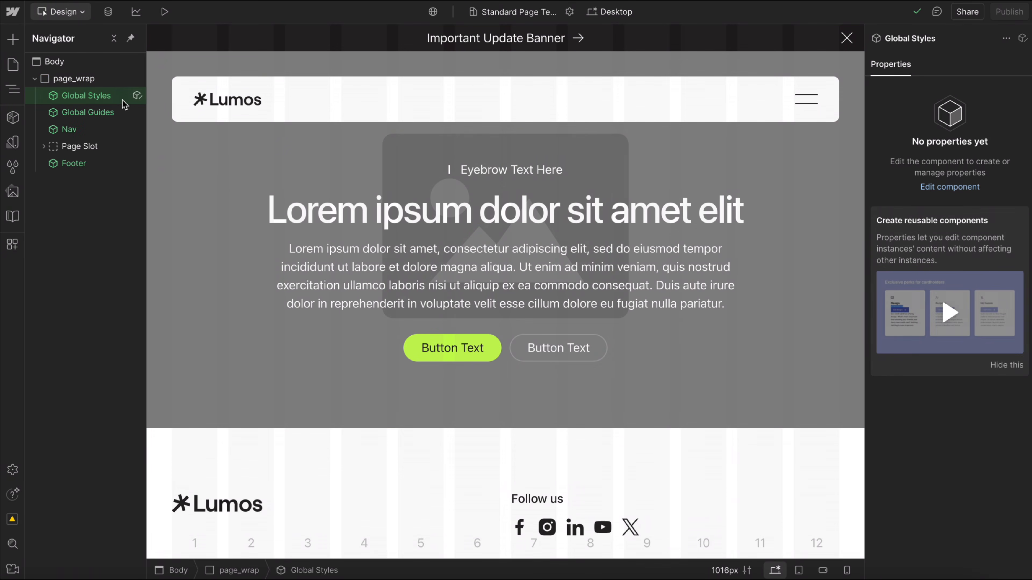
left_click(137, 96)
double_click(94, 82)
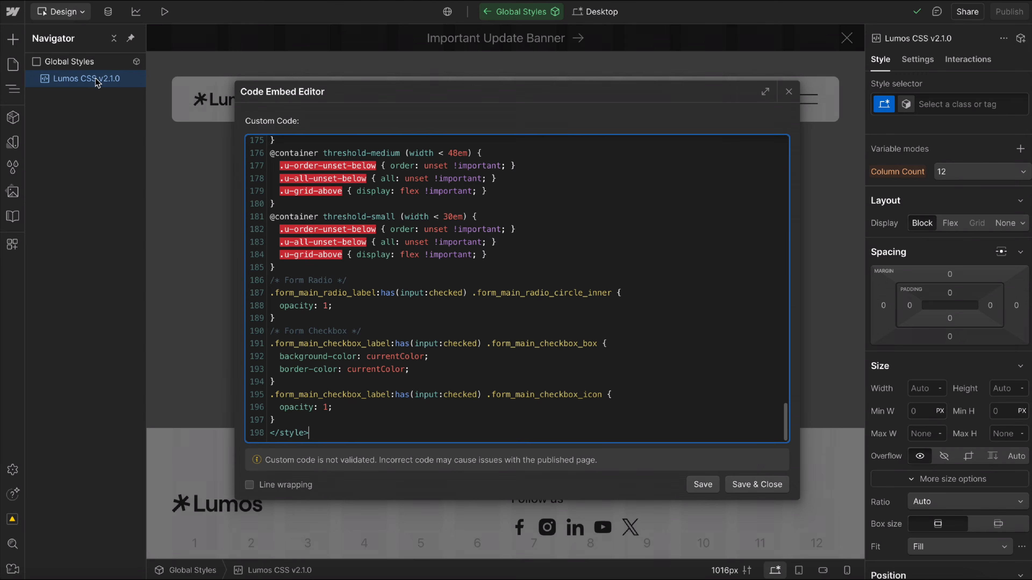
scroll(451, 203, "up", 20)
left_click(787, 96)
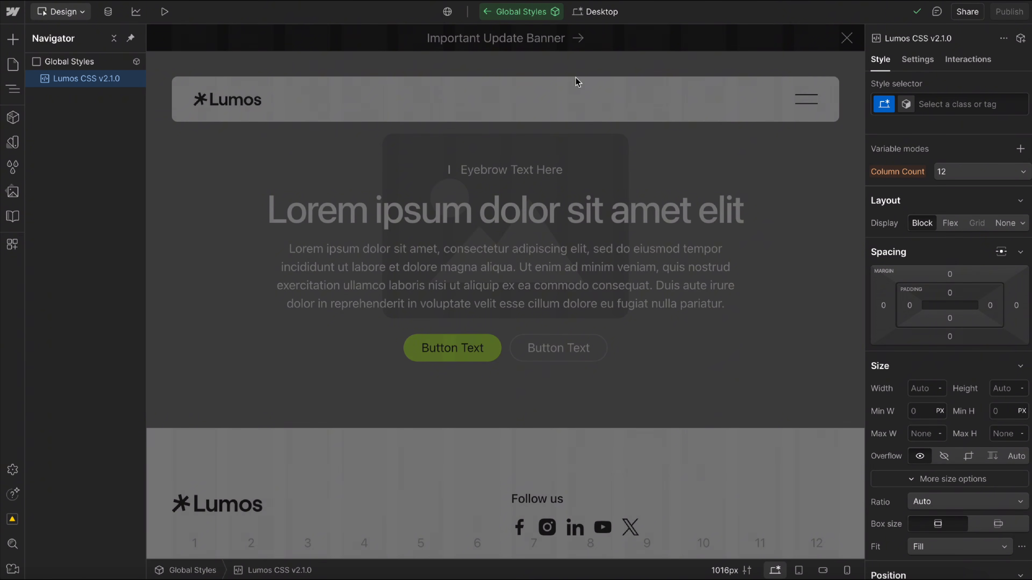
Try adding an empty code embed below the Lumos CSS embed in Global Styles, and delete it again.
key("ctrl+k")
type("em")
key("Return")
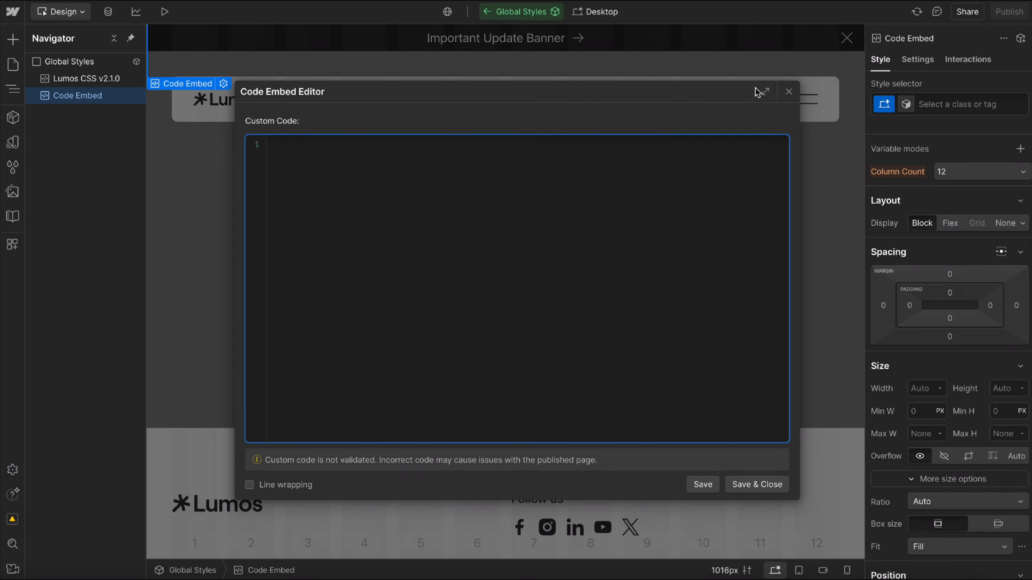
left_click(789, 91)
key("Delete")
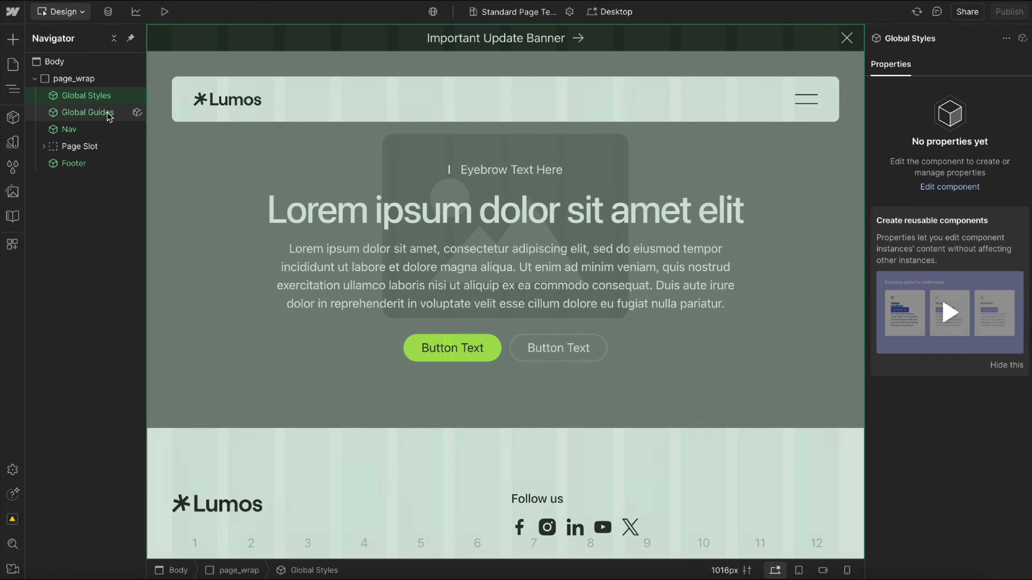
Inspect the guide_layout and guide_column elements in the Global Guides component, and preview the template page without the guides.
left_click(116, 113)
left_click(138, 112)
left_click(35, 95)
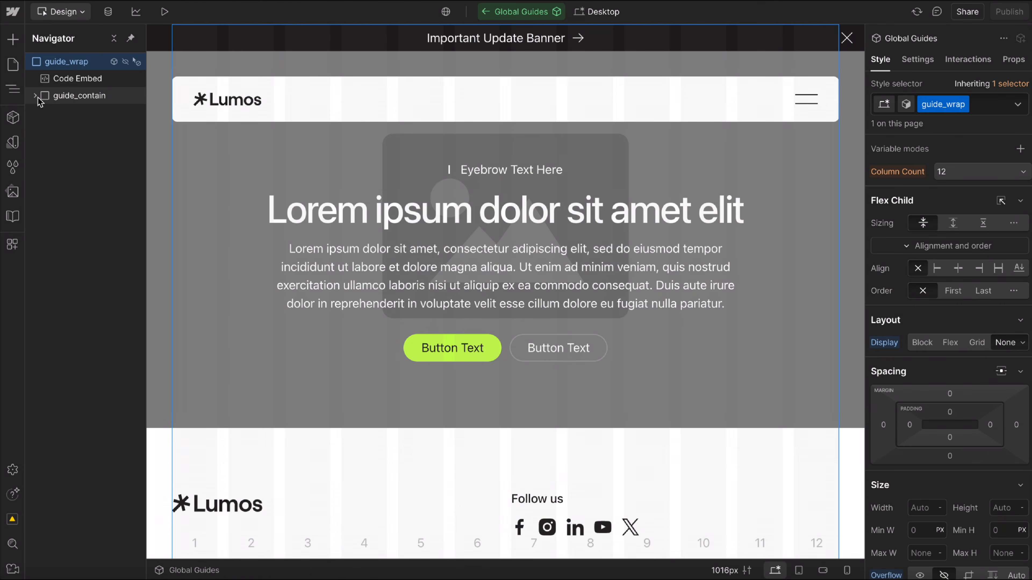
left_click(44, 112)
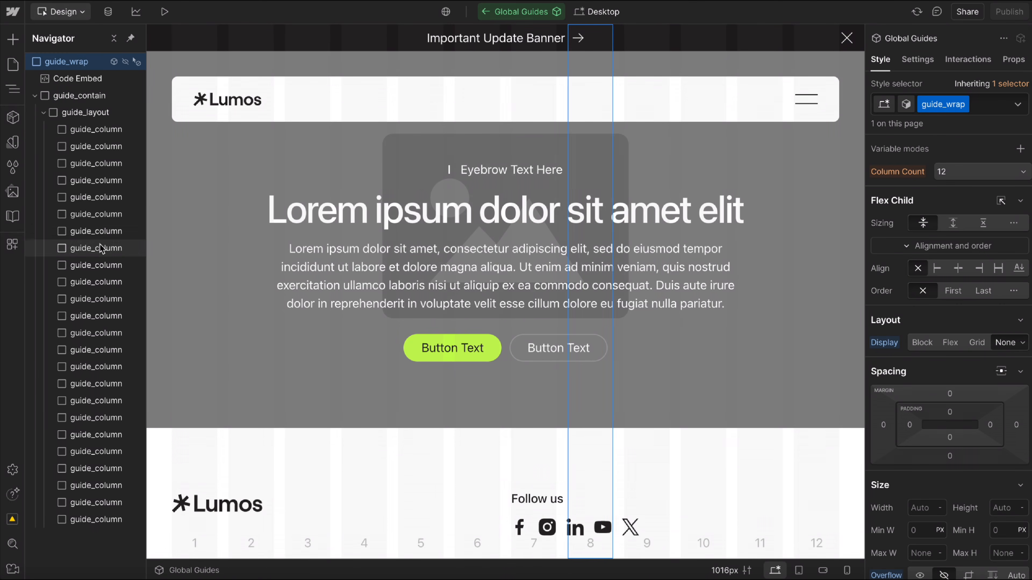
left_click(96, 231)
scroll(504, 225, "down", 2)
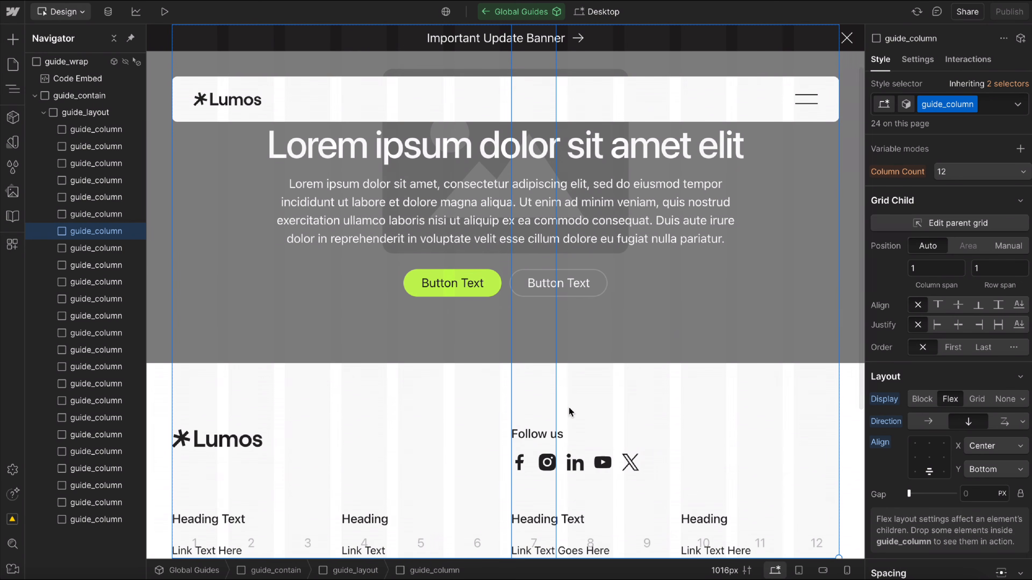
left_click(486, 13)
left_click(161, 11)
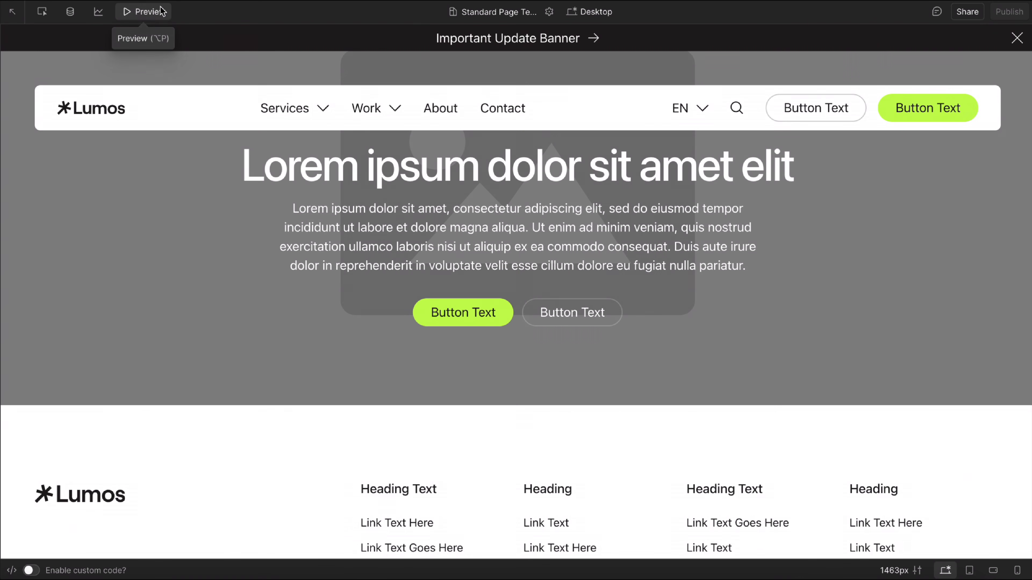
left_click(161, 11)
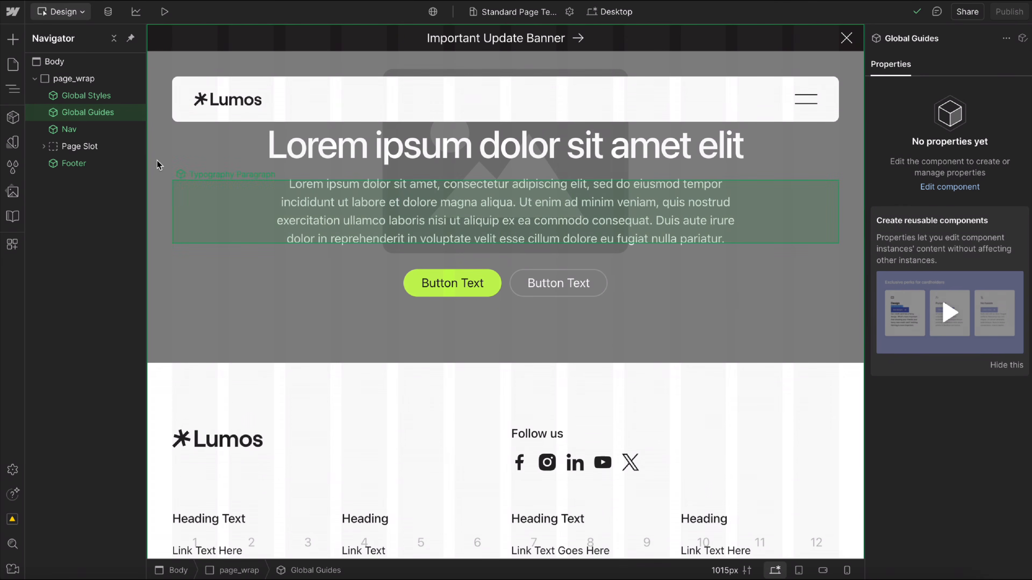
Check the Nav component's properties, and examine the Page Slot's page_main class, ID, tag and nested content.
left_click(99, 134)
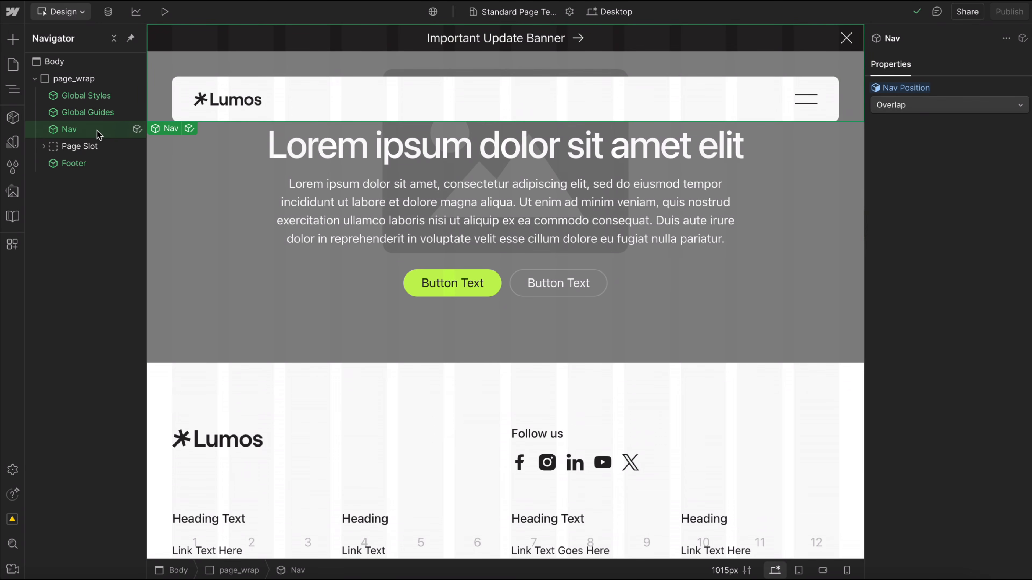
left_click(93, 148)
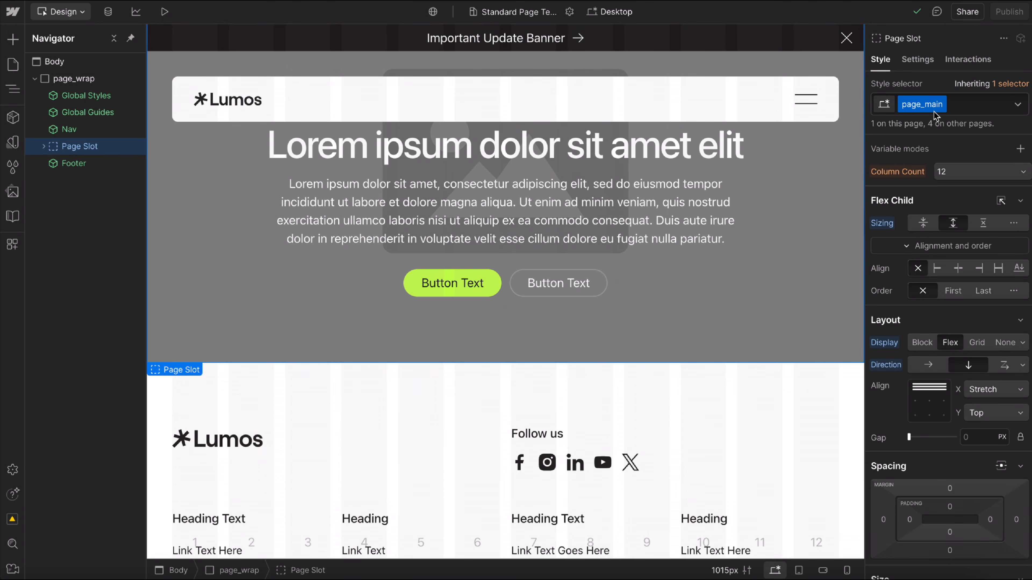
left_click(917, 60)
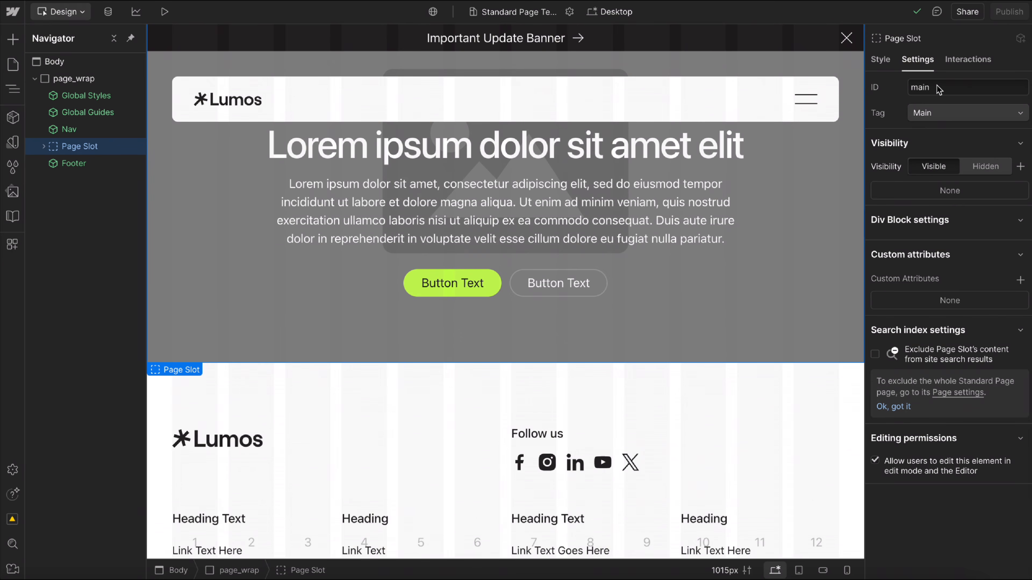
scroll(447, 85, "up", 2)
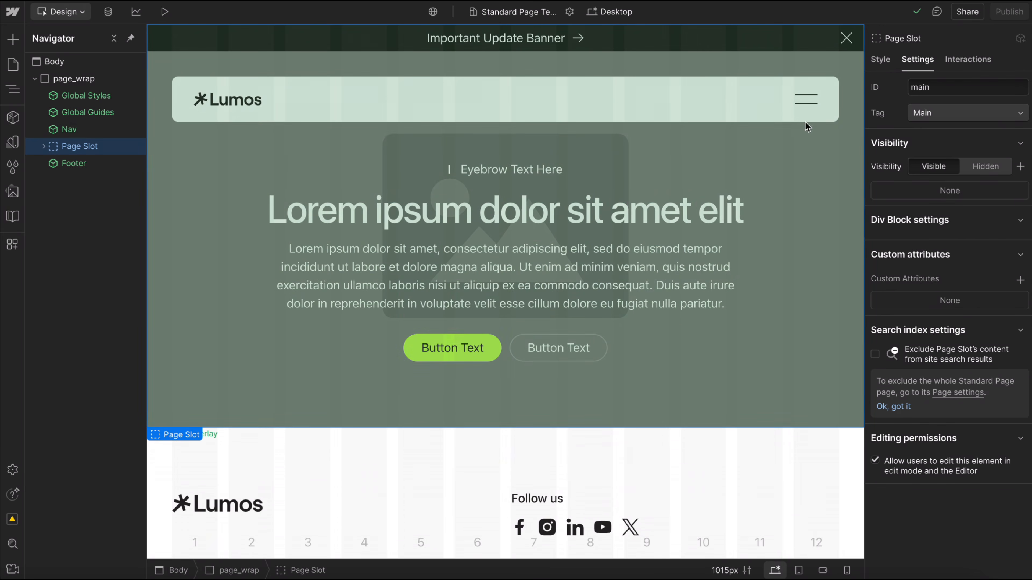
left_click(879, 61)
left_click(41, 147)
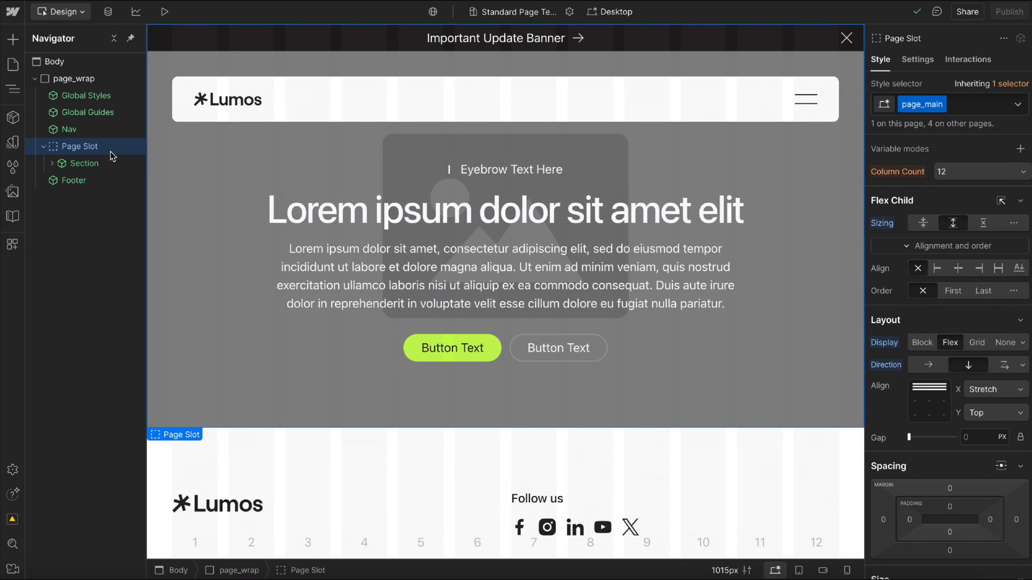
Switch the template to Build mode and try to move the Nav component above Global Guides.
left_click(81, 18)
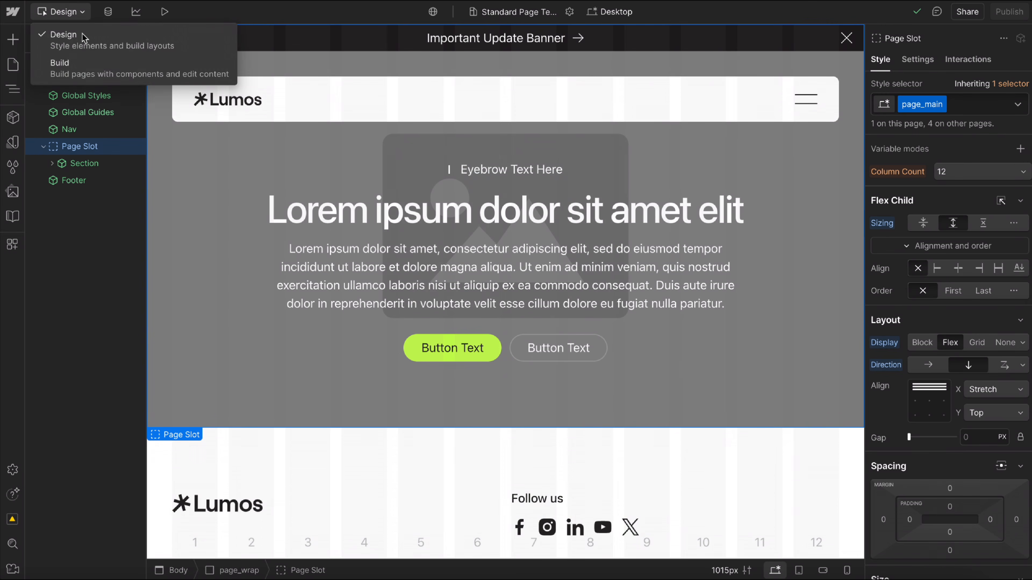
left_click(124, 76)
left_click_drag(69, 114, 70, 86)
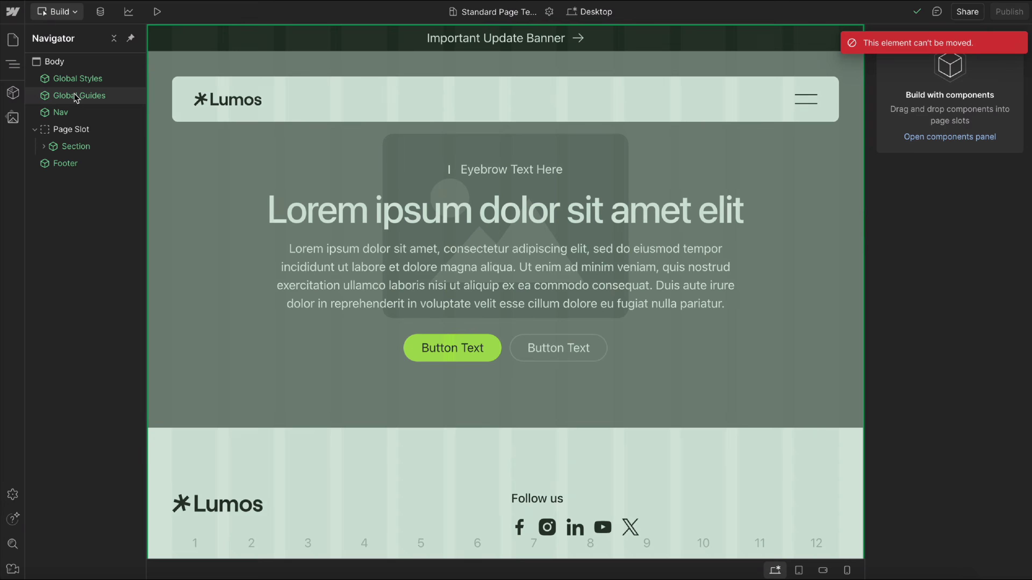
Try adding a Section component to the Page Slot and moving it above the existing section.
left_click(88, 130)
key("ctrl+e")
type("sec")
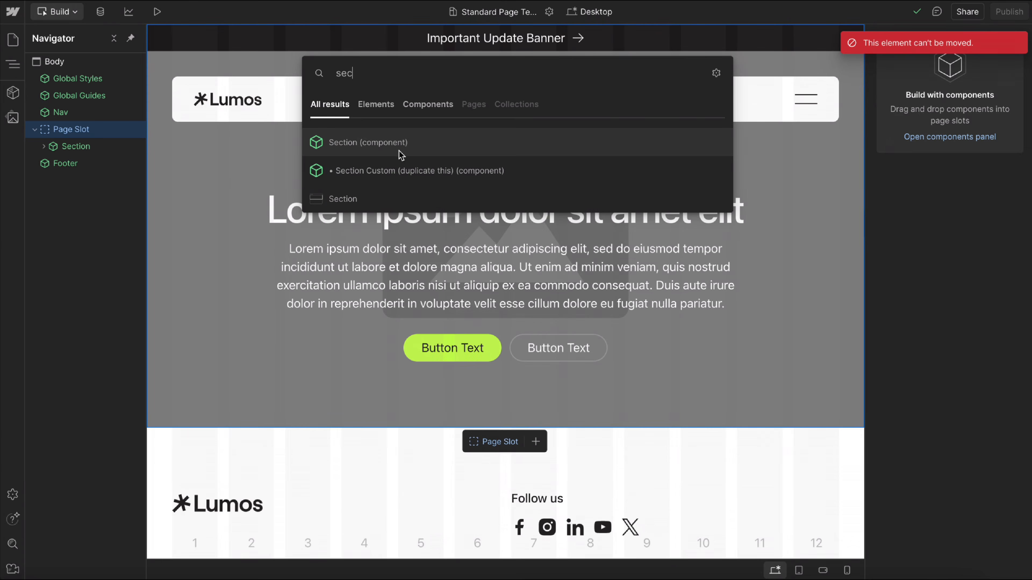
left_click(374, 142)
left_click_drag(93, 163, 97, 147)
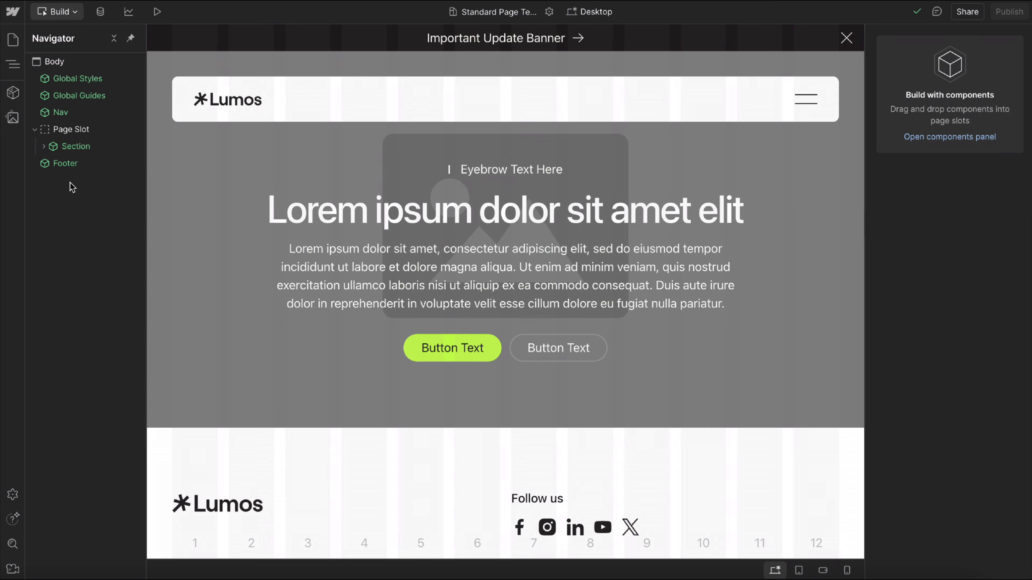
Switch back to Design mode and collapse the Page Slot in the element tree.
left_click(60, 12)
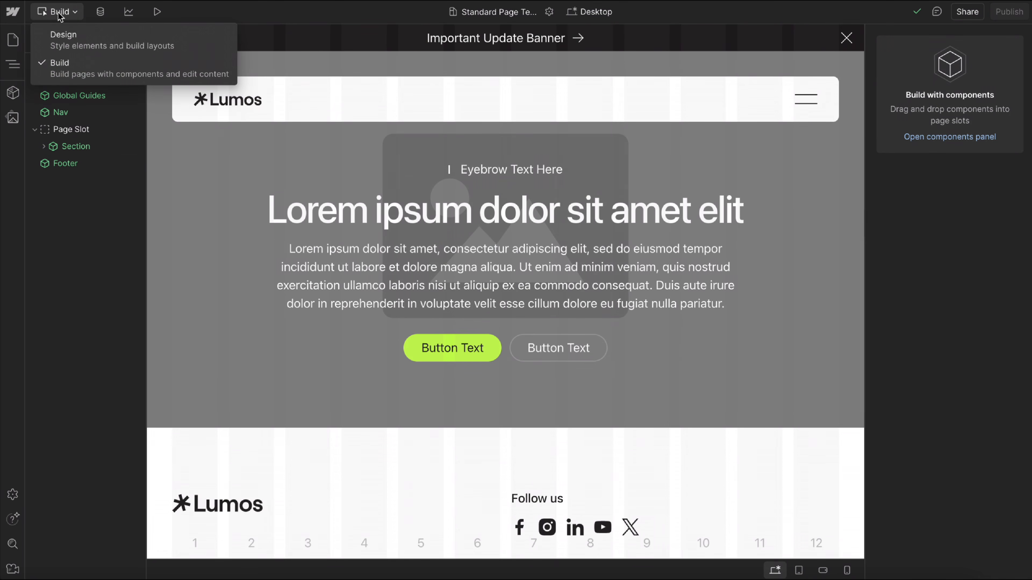
left_click(104, 47)
left_click(43, 146)
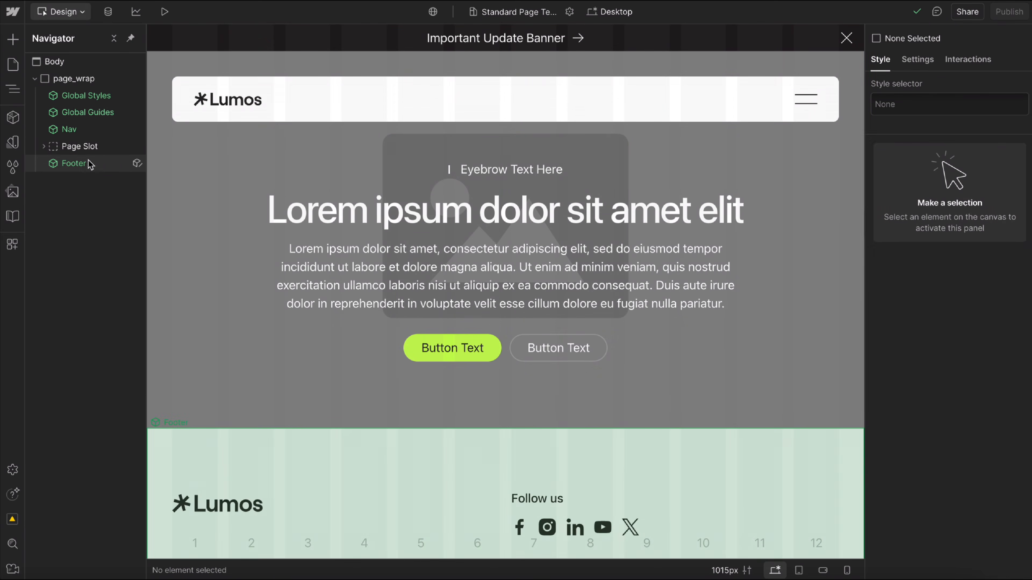
Check the Footer component's properties, inspect the structure of its main component, and return to the Standard Page Template.
left_click(89, 164)
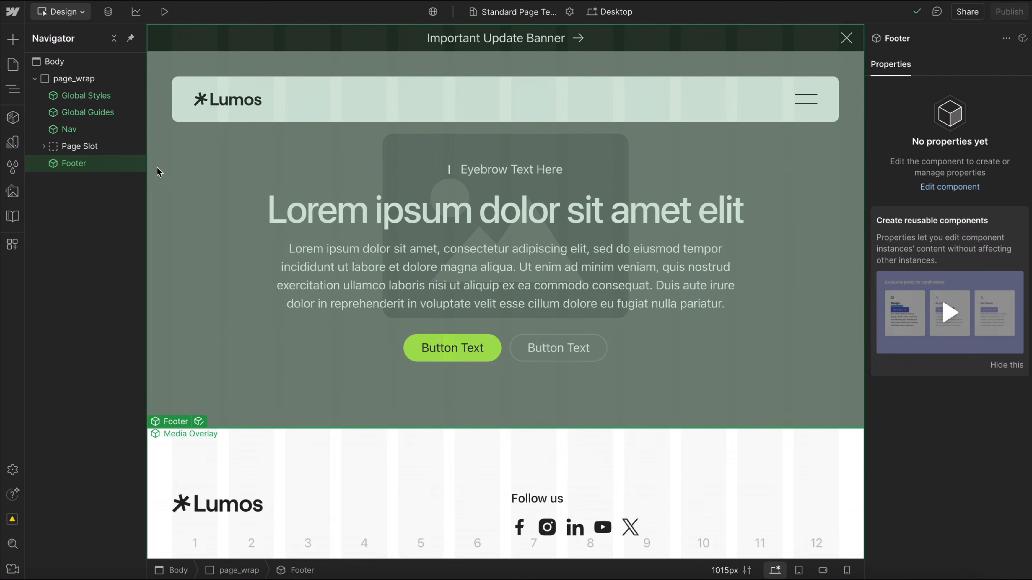
scroll(281, 253, "down", 4)
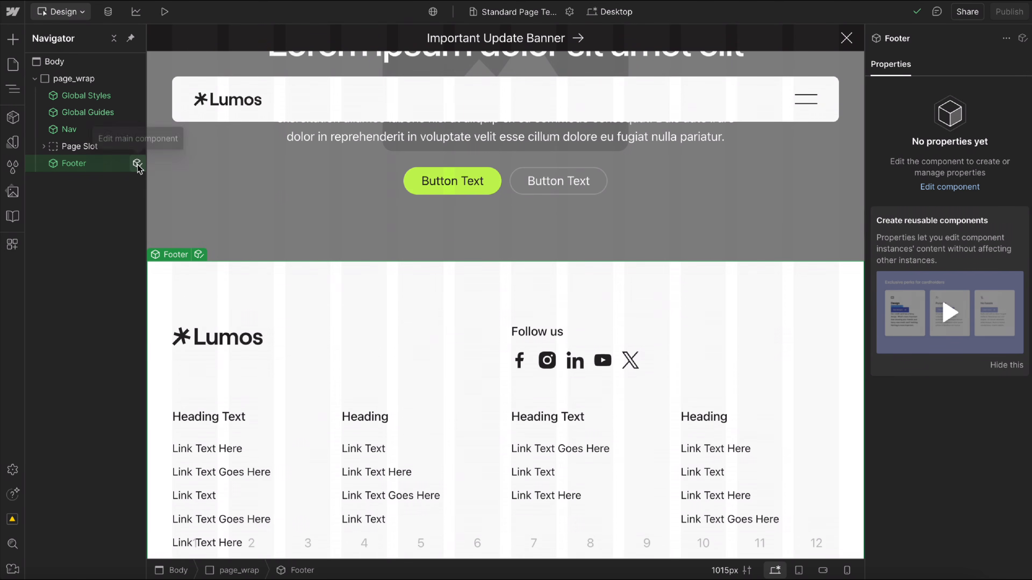
left_click(137, 164)
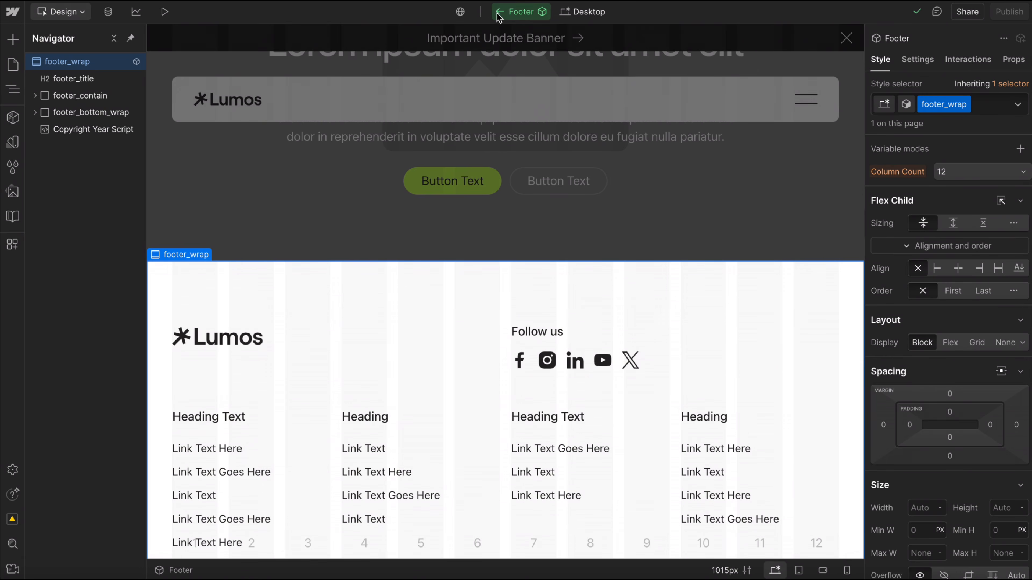
left_click(499, 15)
left_click(13, 65)
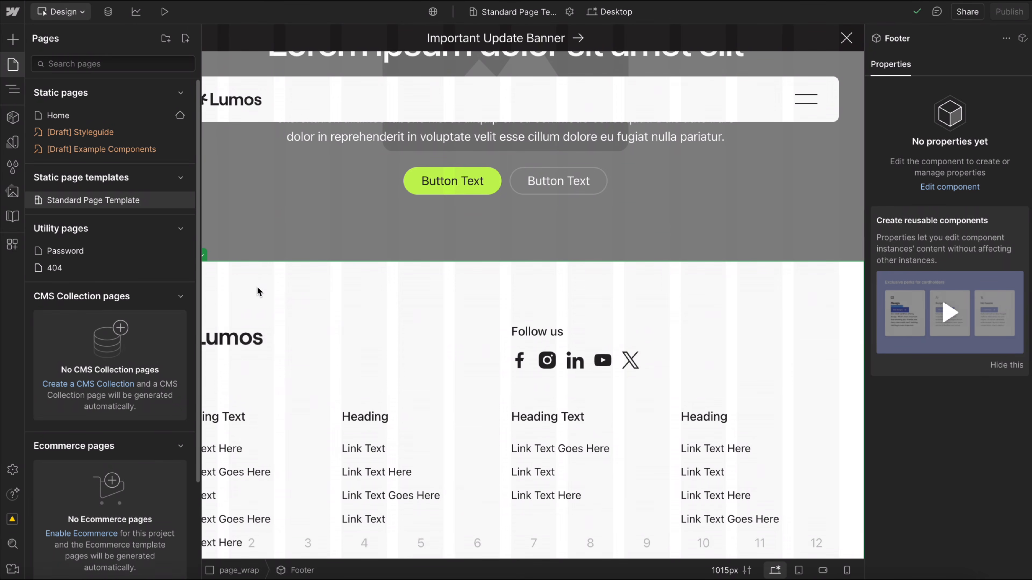
key("z")
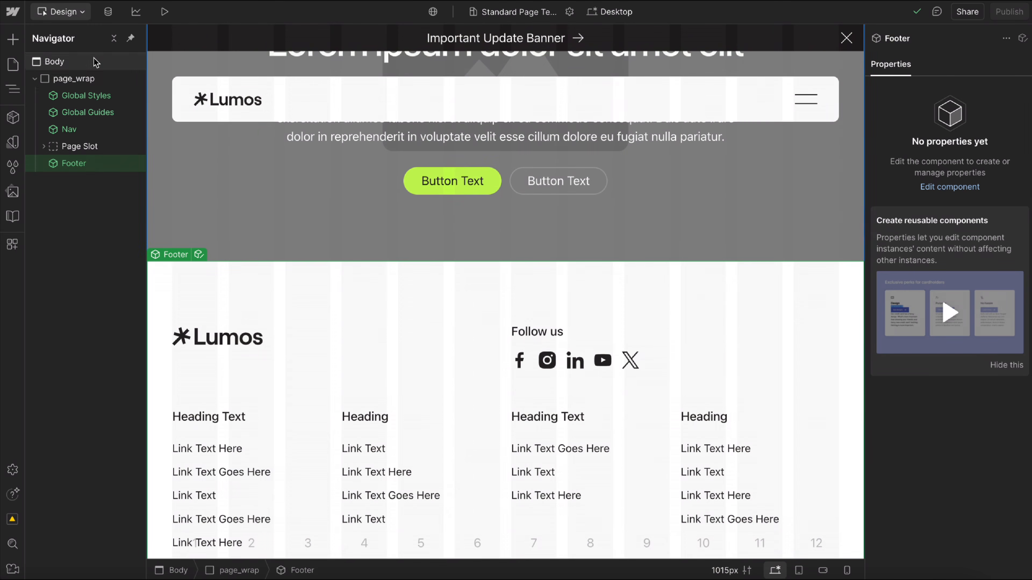
Select page_wrap to view its layout settings and set the canvas width to 3000 px.
left_click(74, 79)
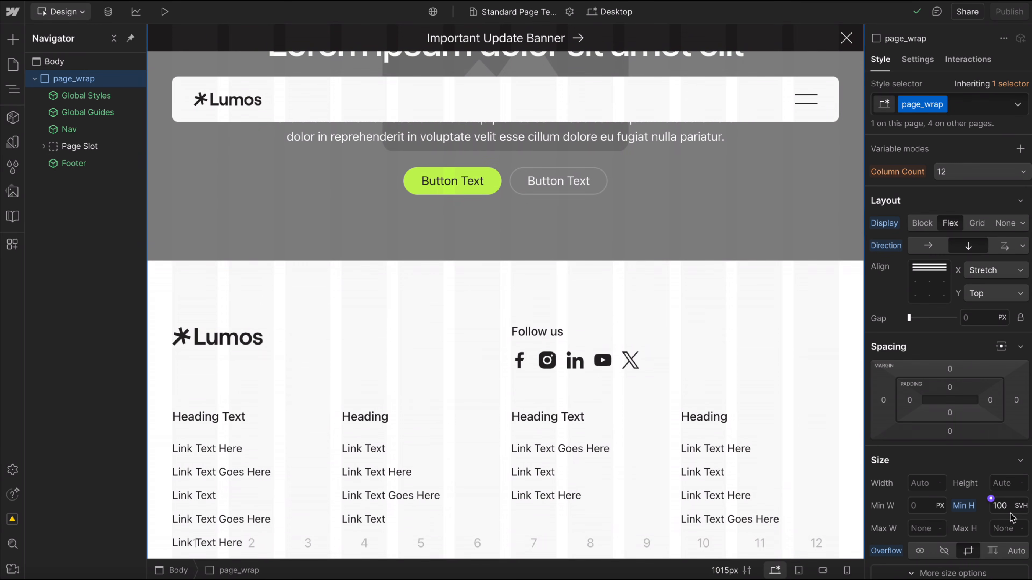
left_click(725, 570)
type("30")
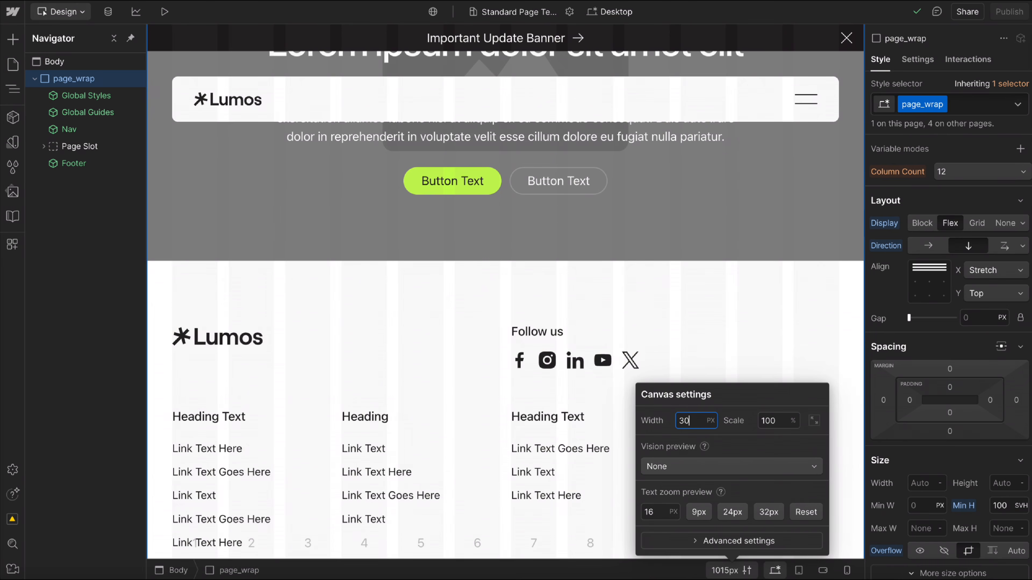
type("00")
key("Return")
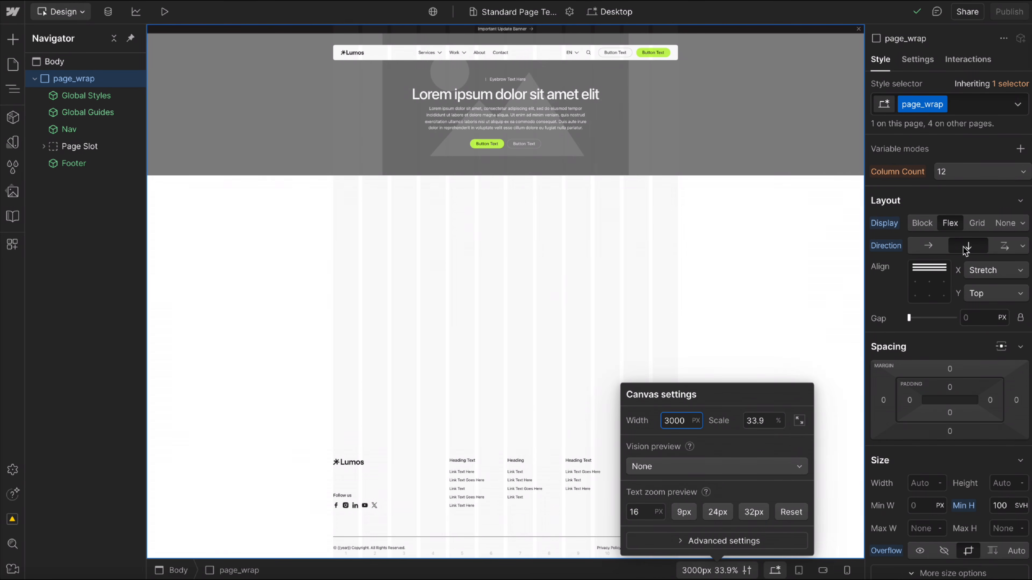
left_click(889, 293)
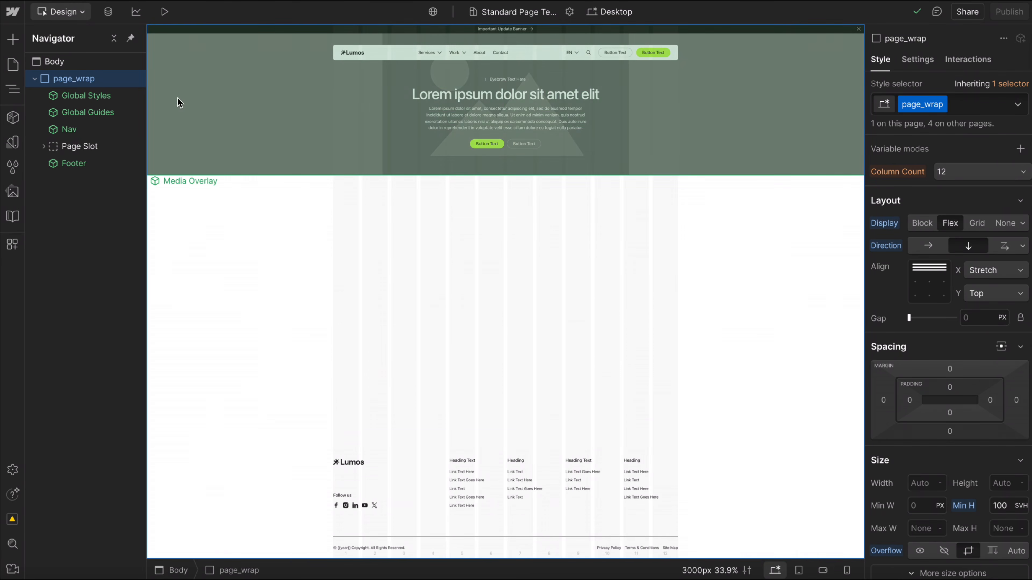
Reset the Page Slot's flex child sizing and set it back to grow.
left_click(79, 146)
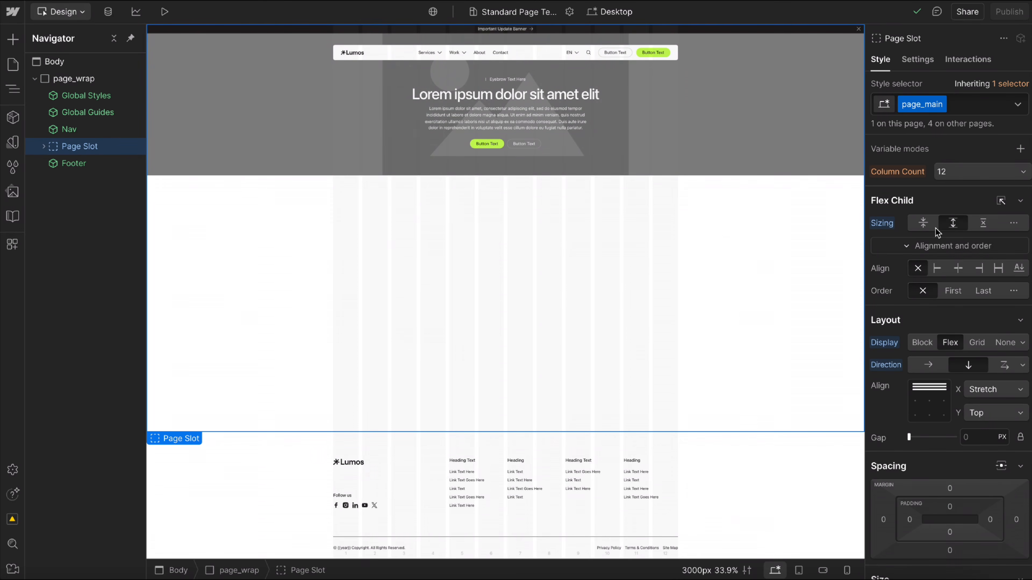
left_click(883, 224)
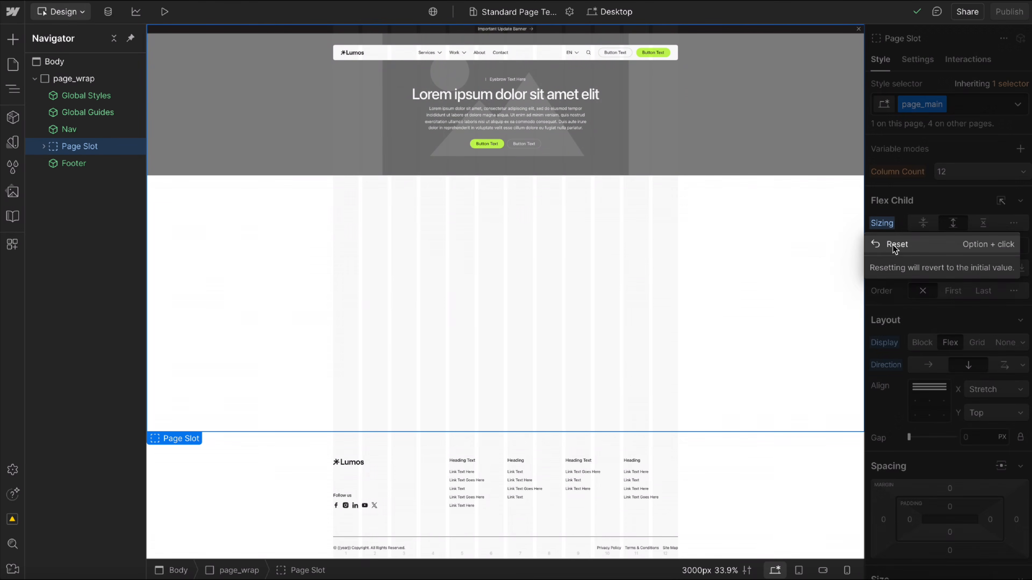
left_click(885, 243)
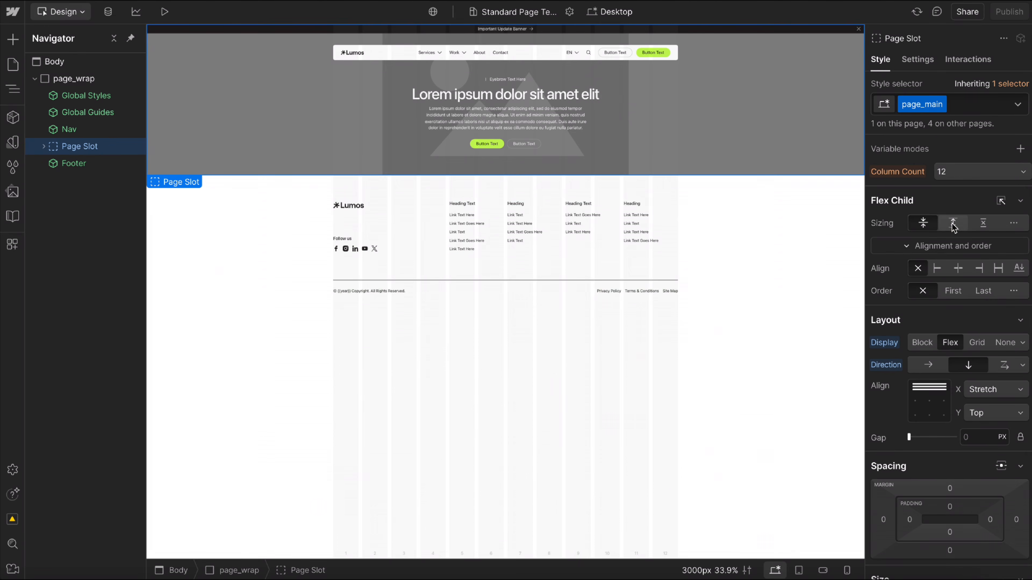
left_click(953, 224)
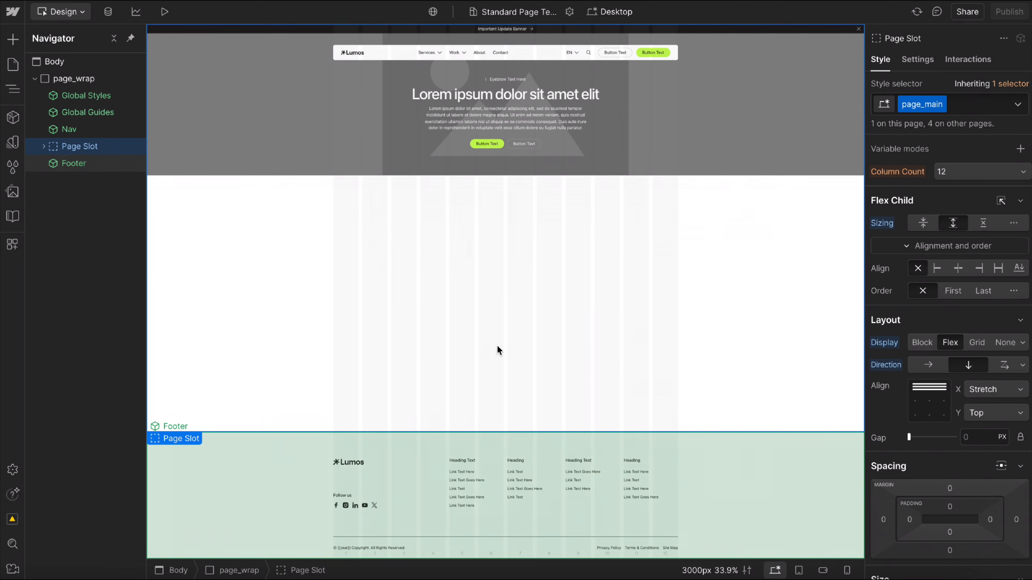
Add the u-flex-grow class to the section classes of the Section component inside the Page Slot.
left_click(44, 146)
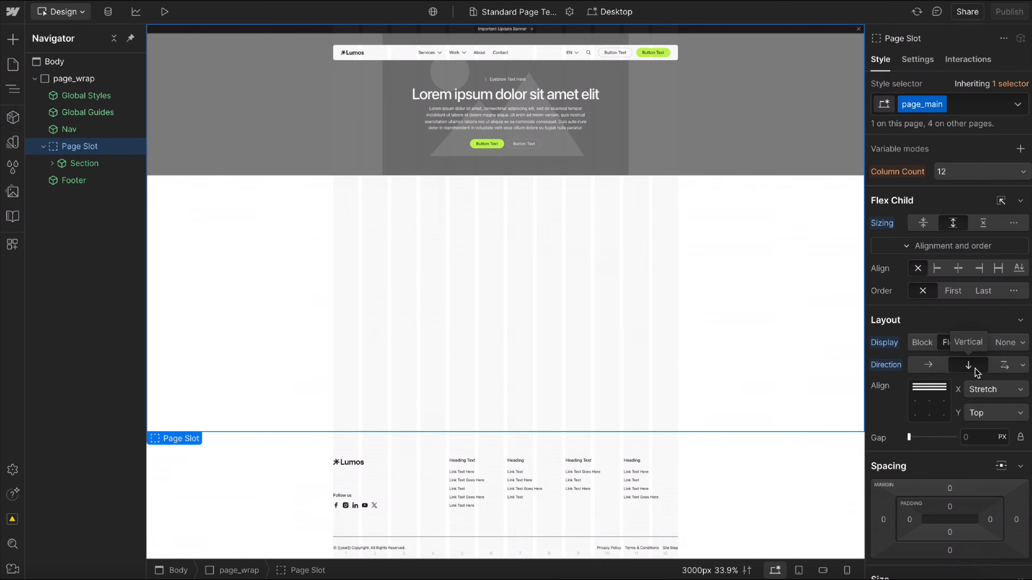
left_click(103, 164)
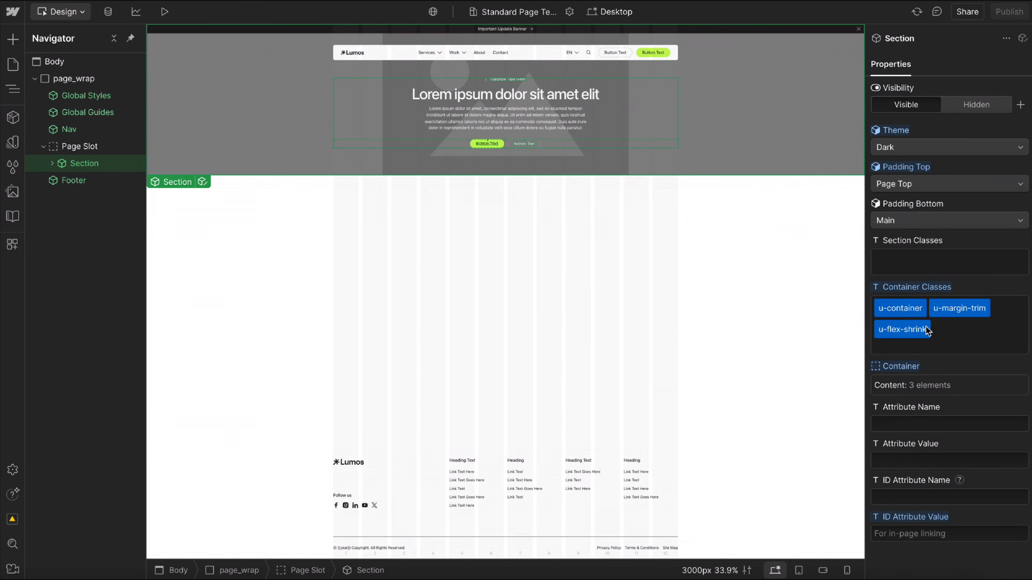
left_click(907, 264)
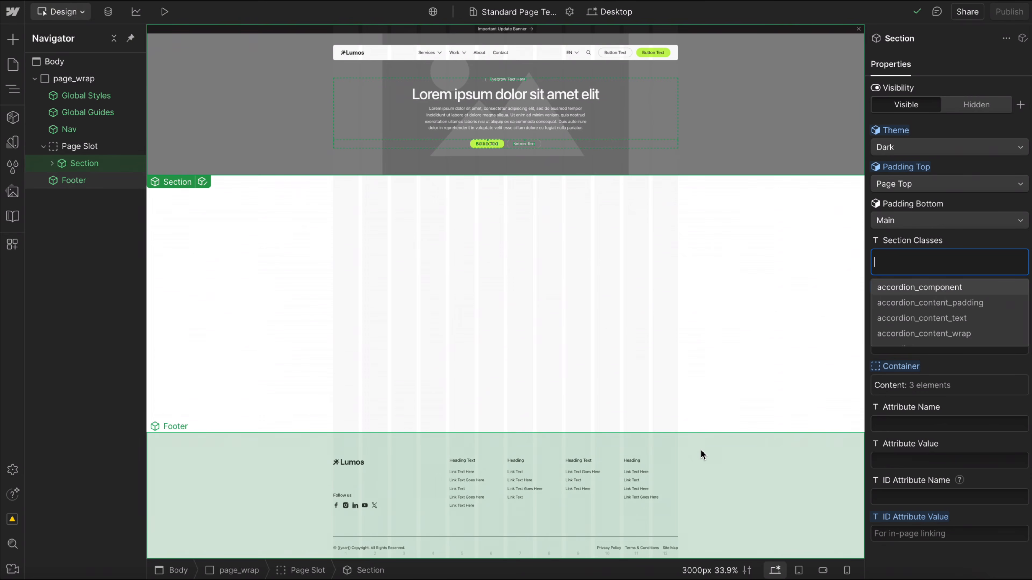
type("flex-")
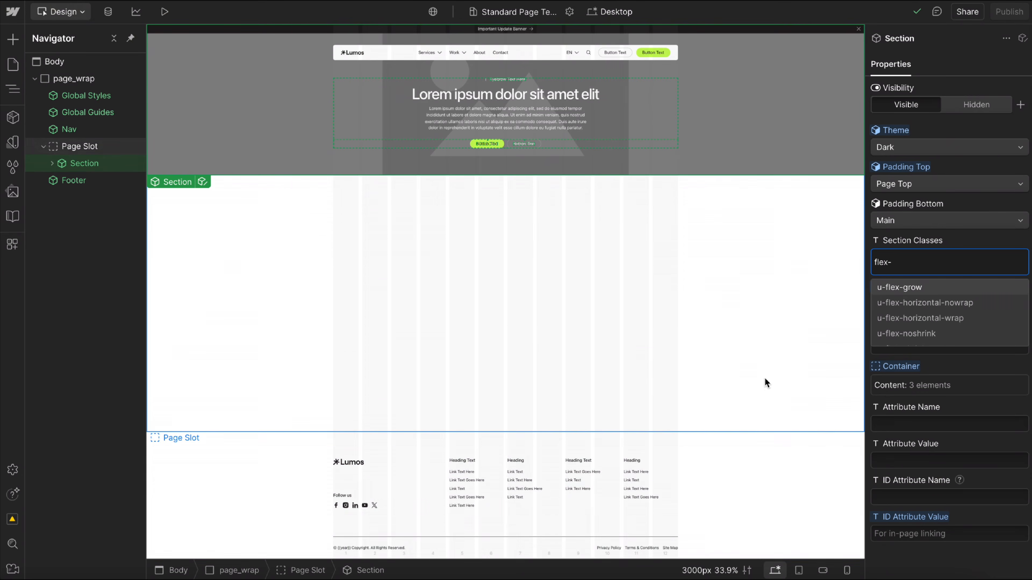
left_click(900, 288)
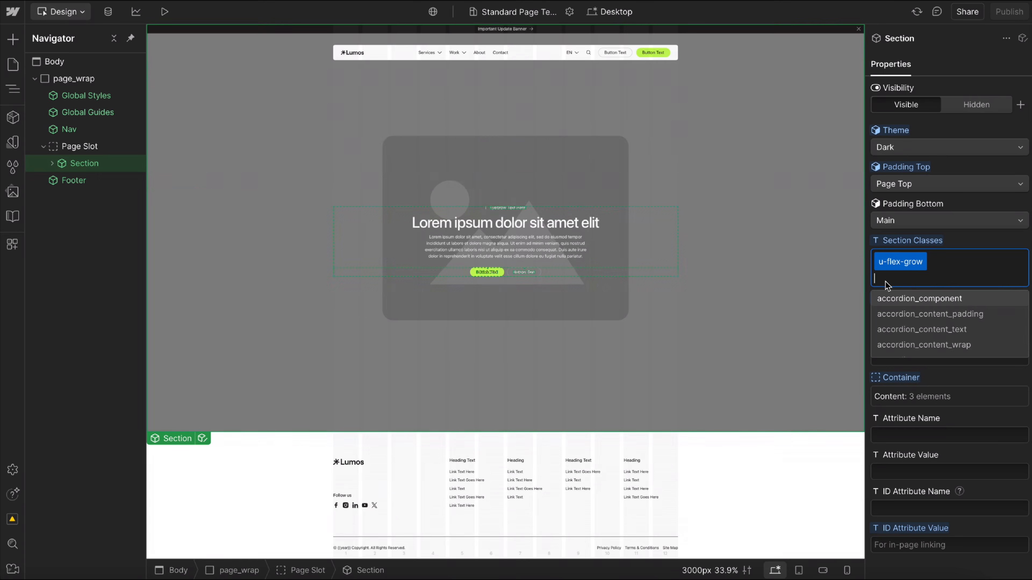
left_click(964, 243)
left_click(90, 148)
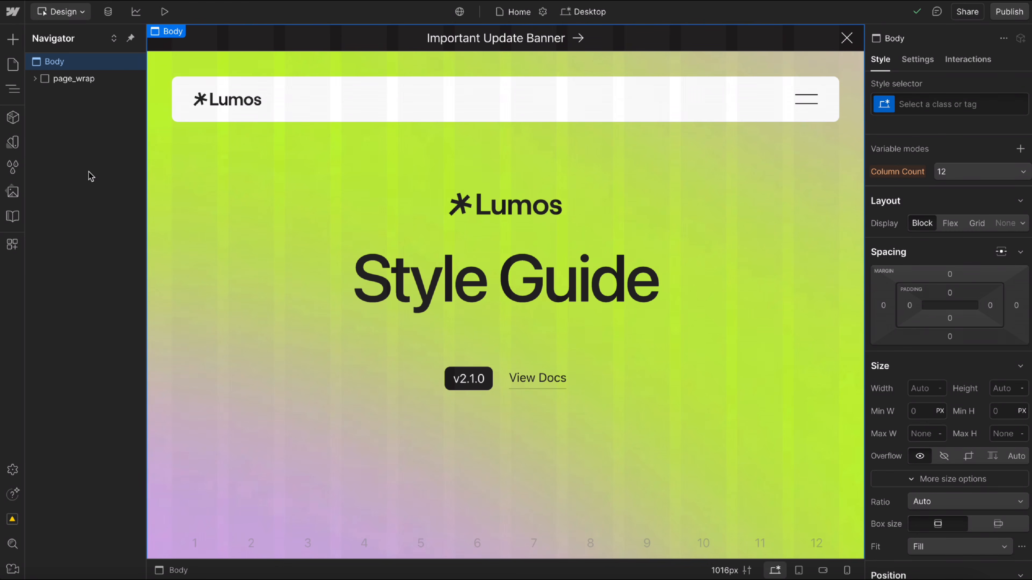
Open the Example Components draft page and browse its sections down to the contact form.
left_click(13, 65)
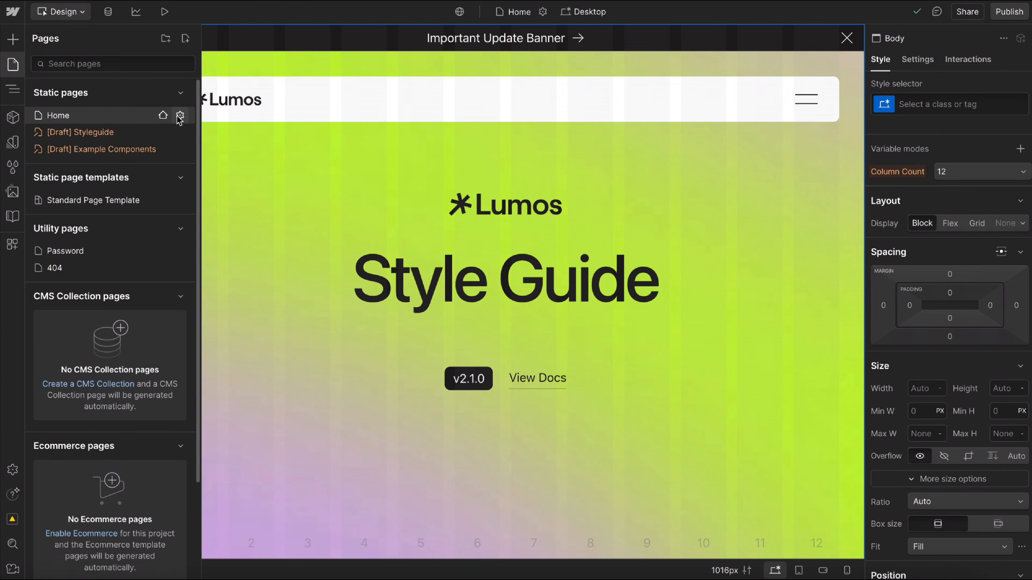
left_click(111, 150)
scroll(495, 286, "down", 10)
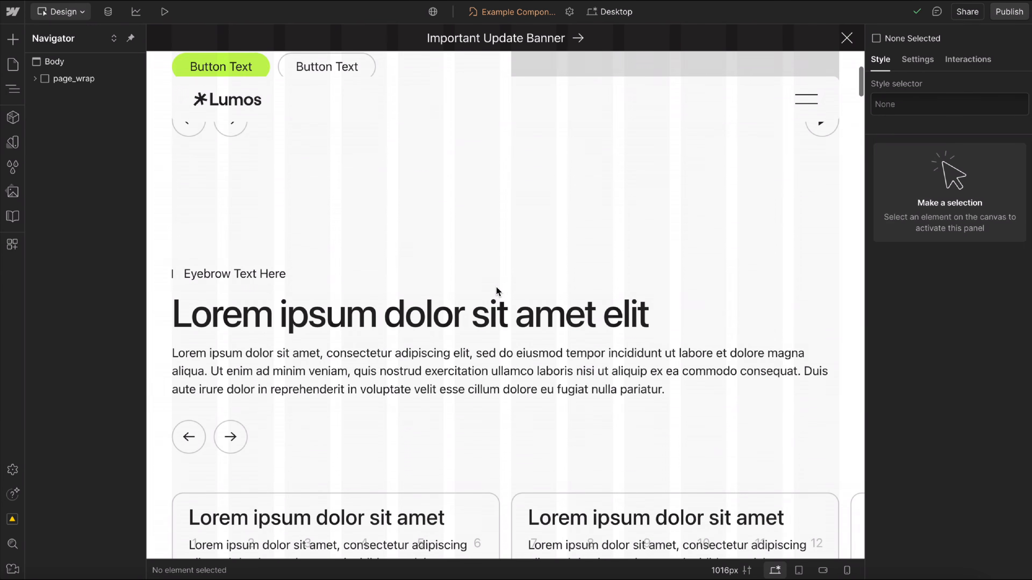
scroll(496, 288, "down", 15)
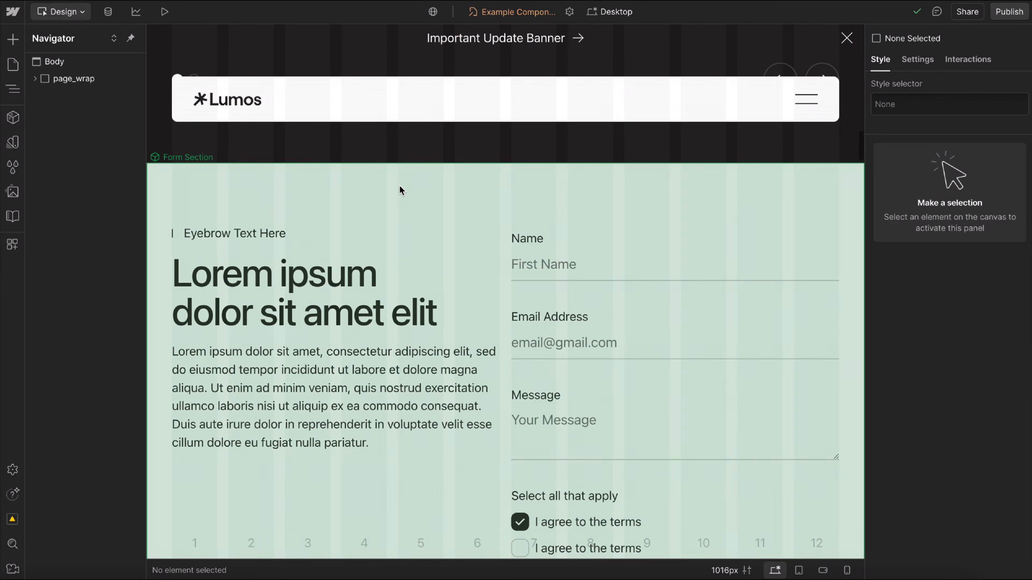
Set the Form Section's theme to Brand and its top padding to Large.
left_click(401, 188)
left_click(910, 147)
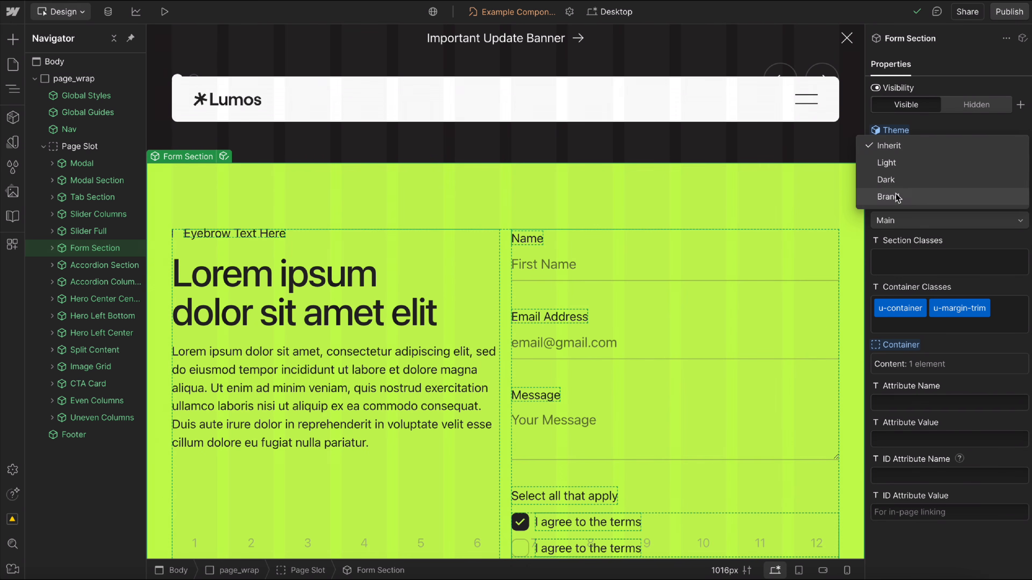
left_click(896, 198)
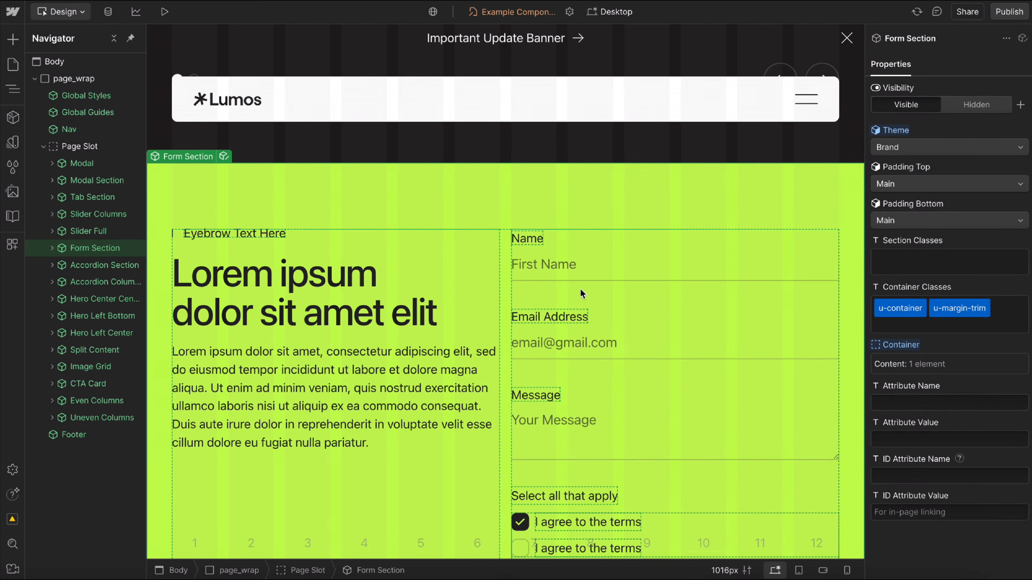
scroll(552, 402, "down", 1)
left_click(939, 185)
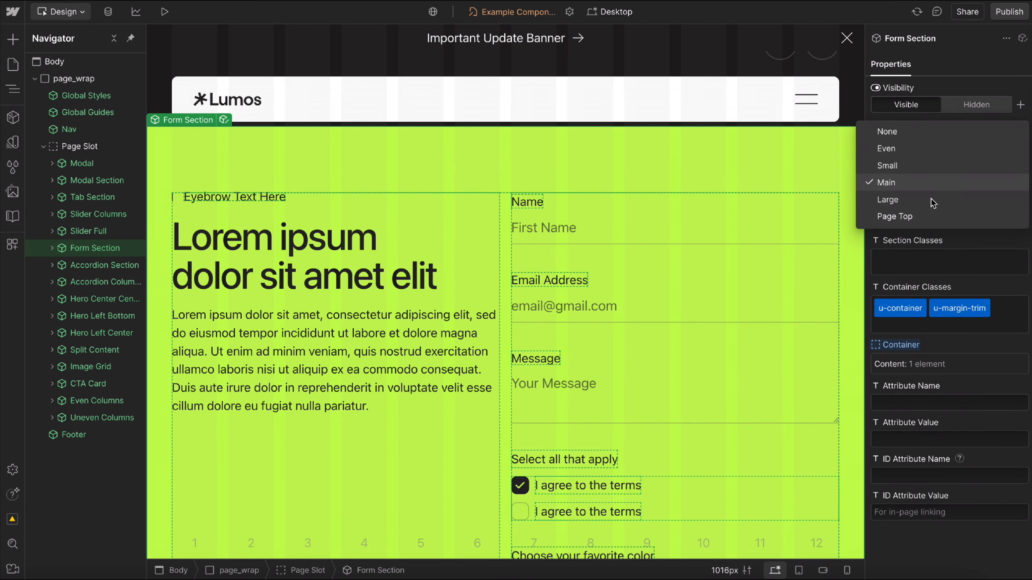
left_click(917, 199)
Change the font style of the Form Section's main heading to a smaller one.
left_click(235, 287)
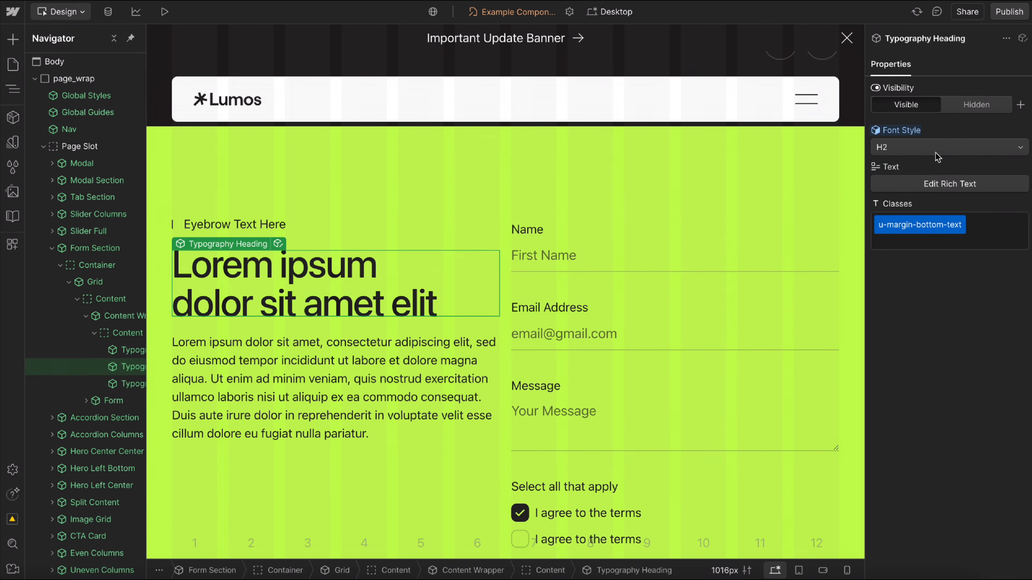
left_click(934, 149)
left_click(922, 136)
Duplicate the Email Address form input, delete the copy, and look over the form's content slot.
left_click(636, 332)
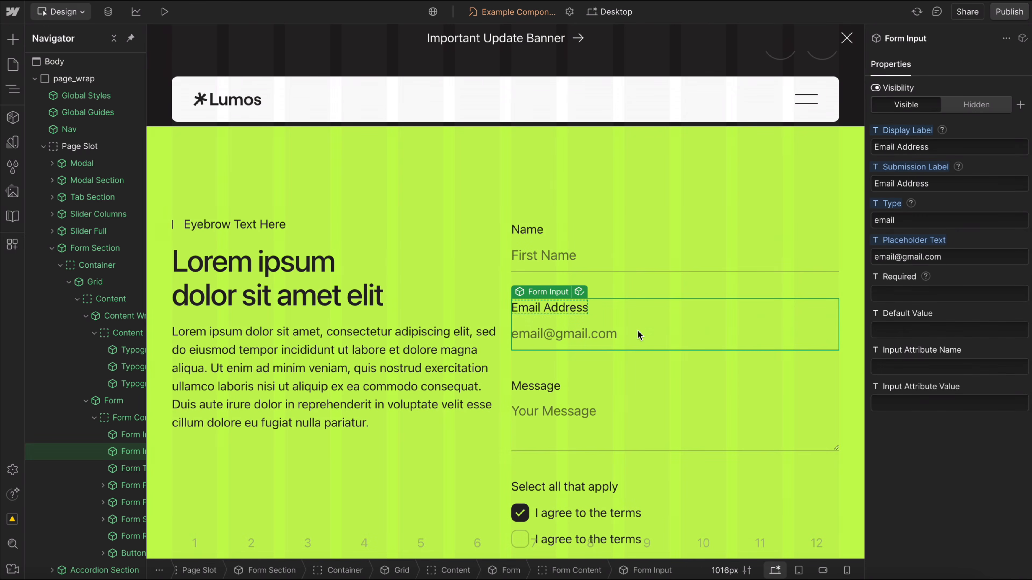
key("ctrl+d")
left_click(604, 406)
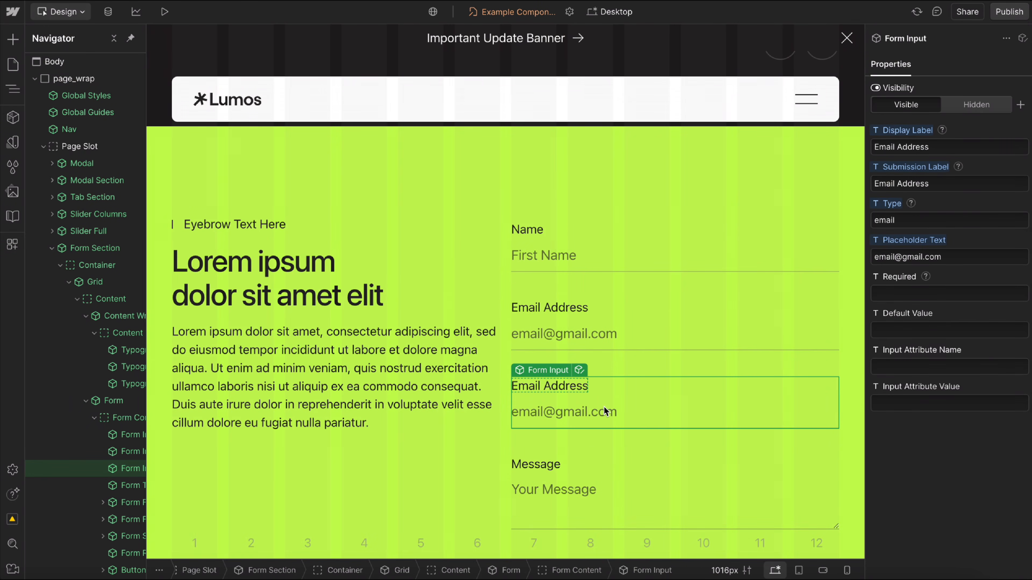
key("Delete")
left_click(596, 291)
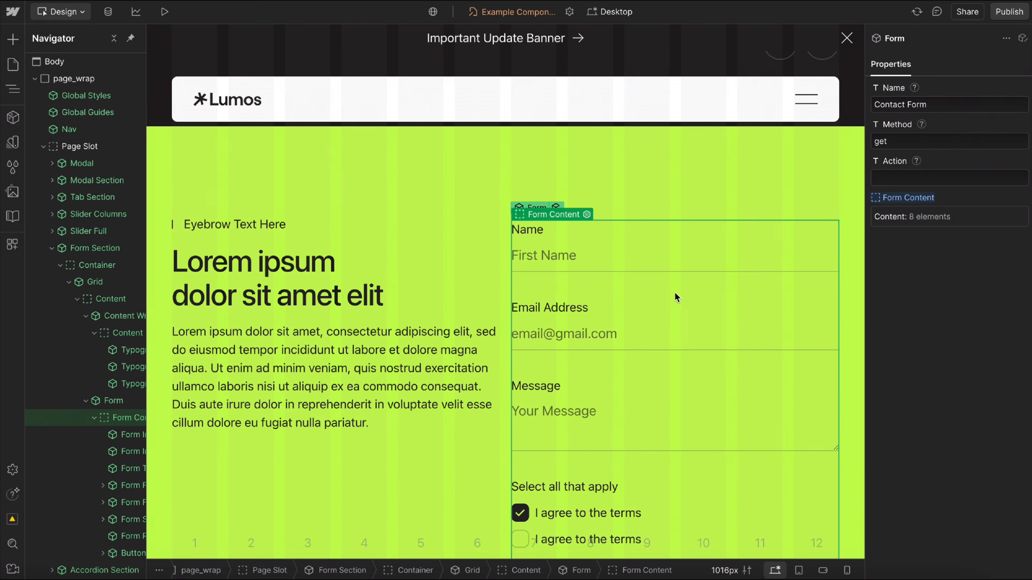
scroll(615, 460, "down", 2)
scroll(614, 460, "down", 2)
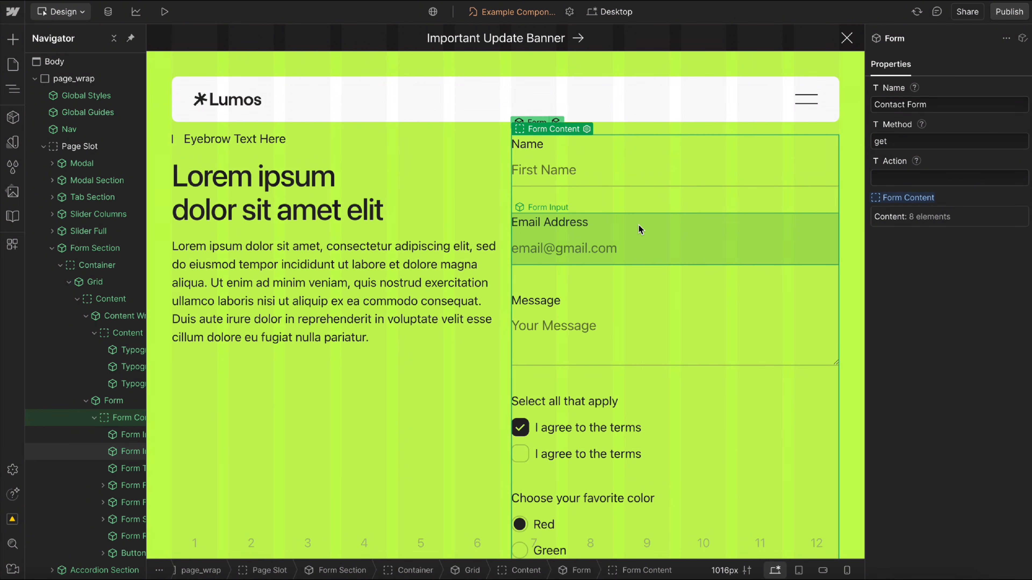
Open the Home page and delete the Style Guide hero section from its Page Slot.
left_click(12, 65)
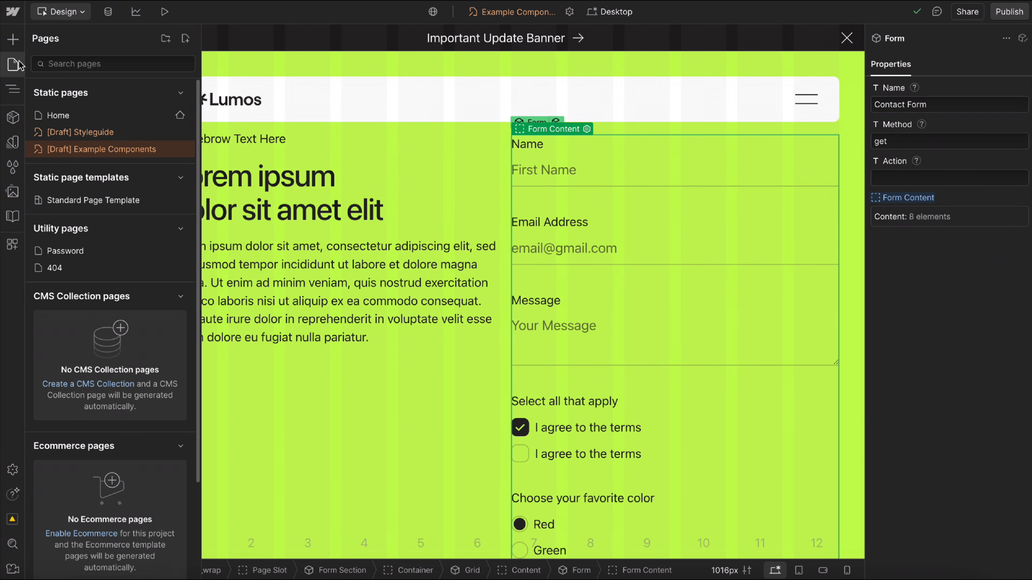
left_click(119, 118)
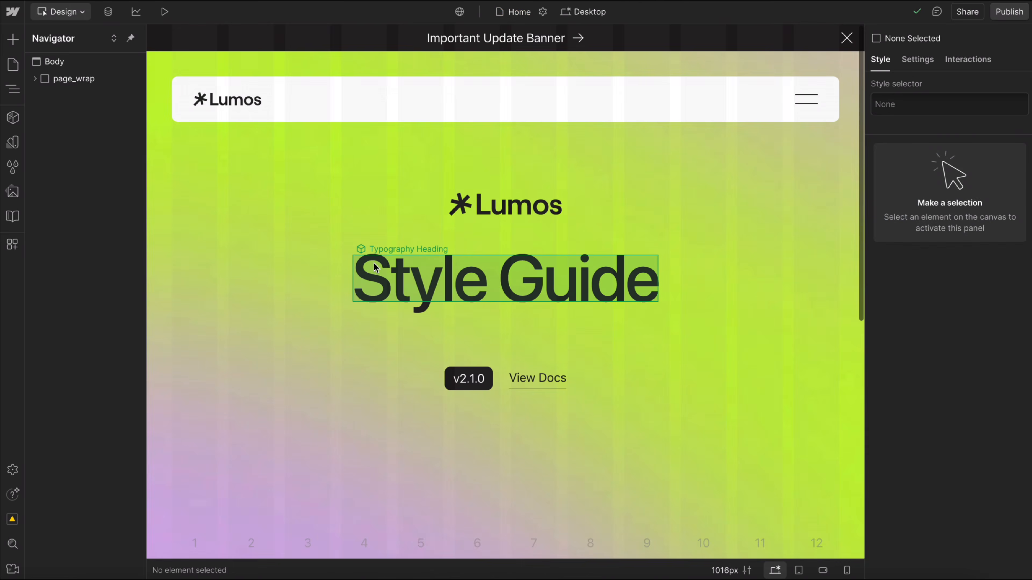
left_click(221, 242)
left_click(99, 164)
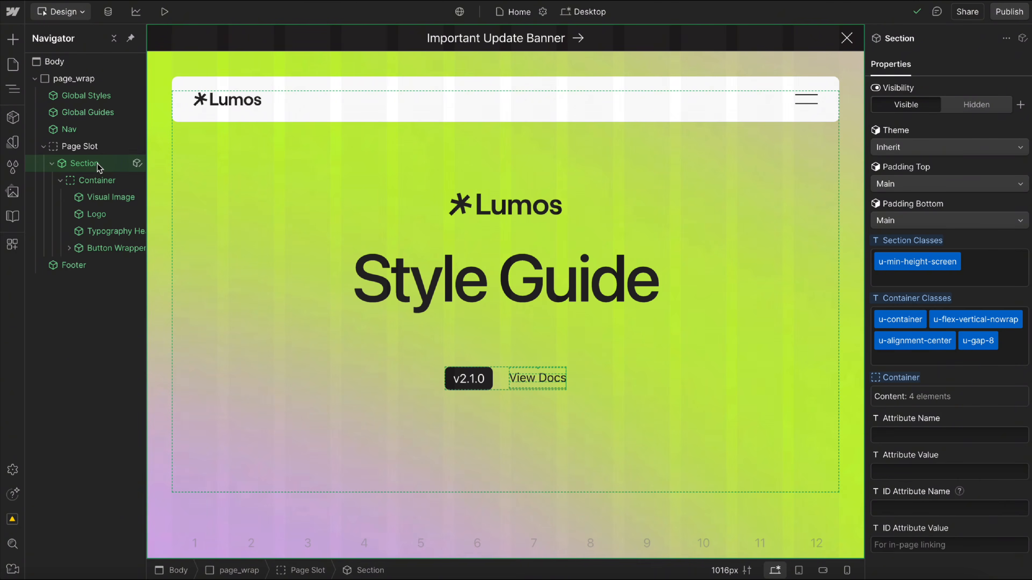
key("Delete")
Insert a Section component into the Home page's empty Page Slot.
left_click(85, 147)
key("ctrl+e")
type("sect")
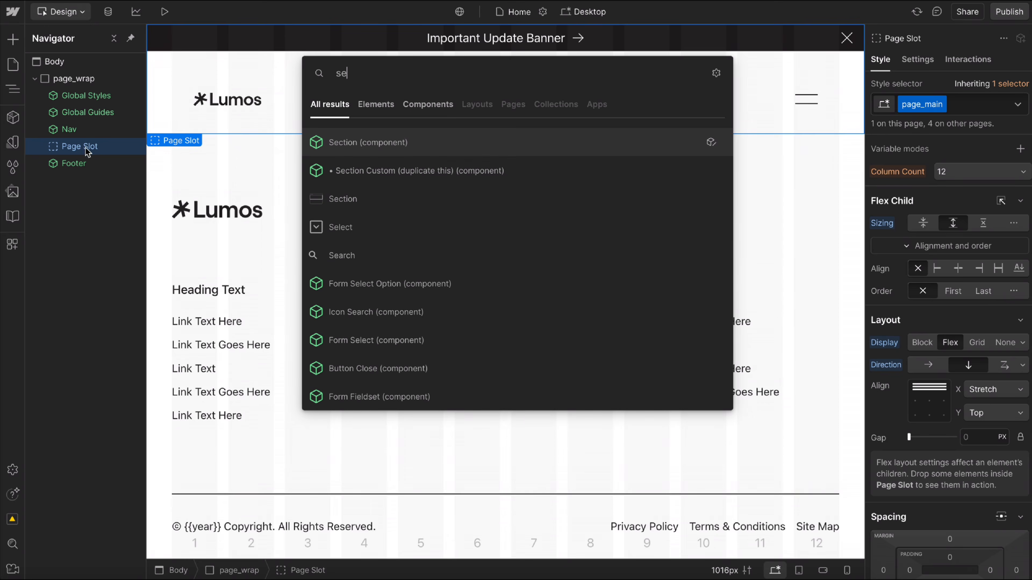
left_click(358, 148)
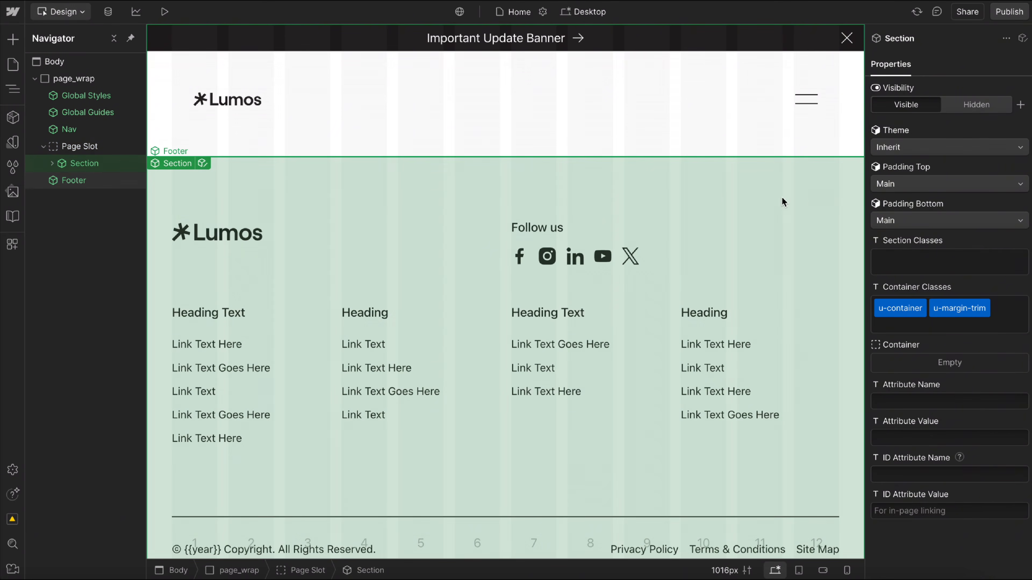
Set the new Section's theme to Dark and its top padding to Page Top.
left_click(879, 147)
left_click(887, 179)
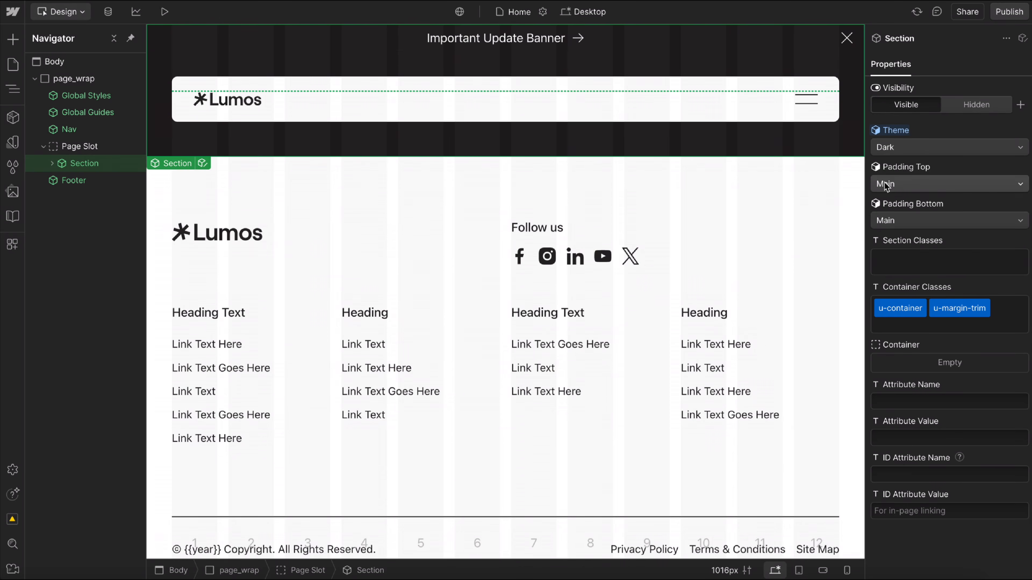
left_click(905, 186)
left_click(906, 218)
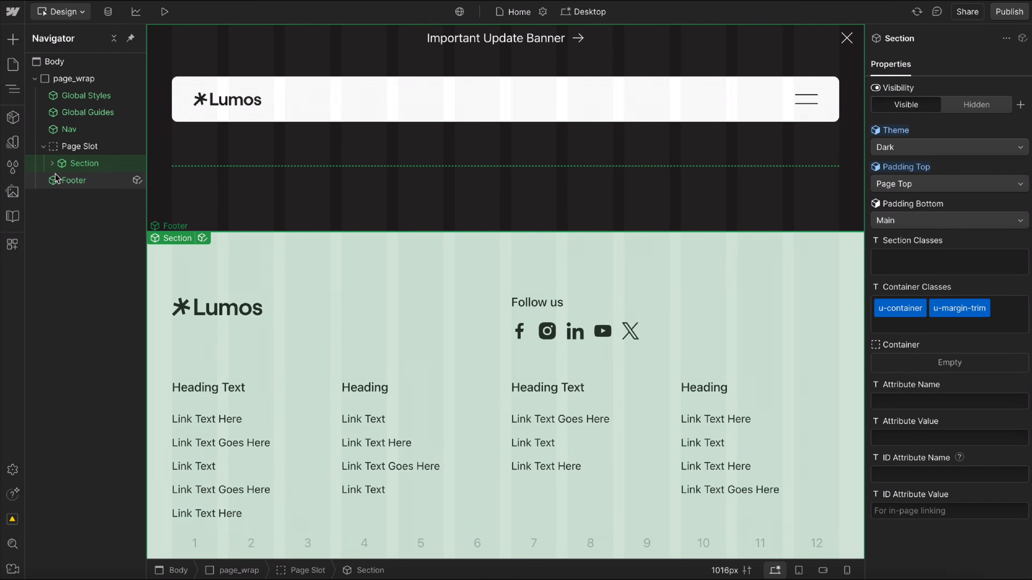
Insert a Grid component into the Section's Container slot.
left_click(52, 163)
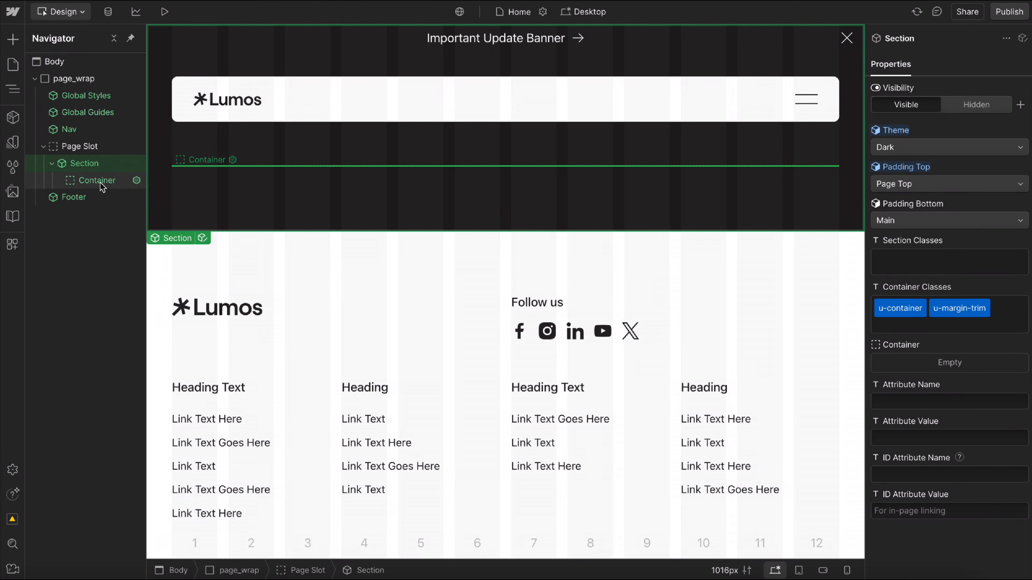
left_click(102, 181)
key("ctrl+k")
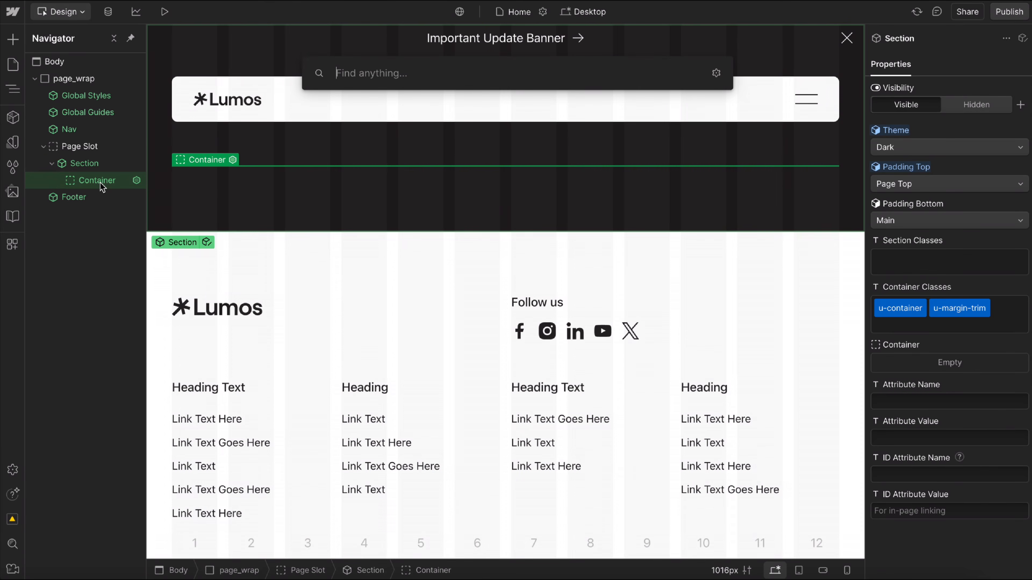
type("grid")
key("Return")
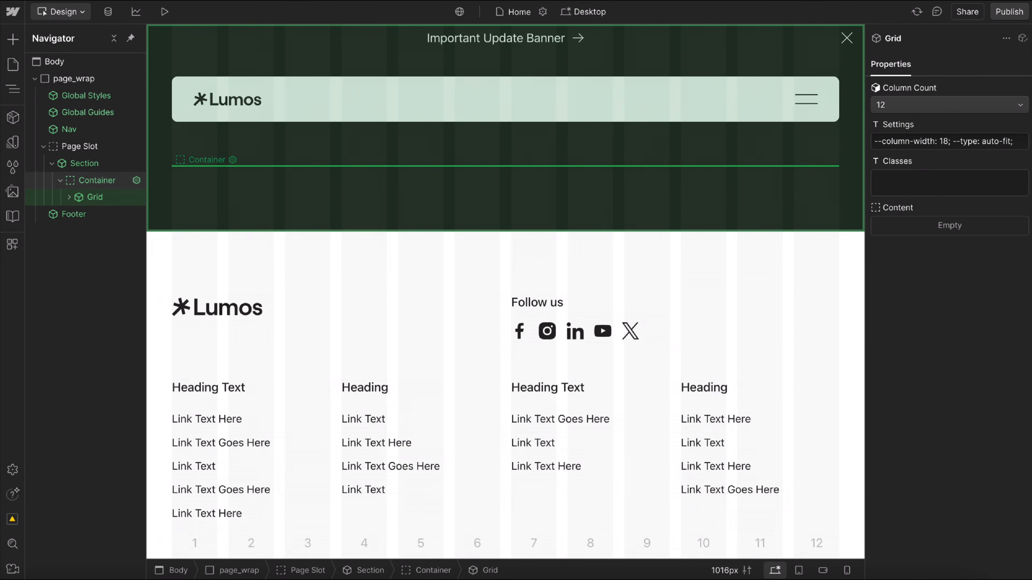
Insert a Content Wrapper component into the Grid's Content slot.
left_click(67, 197)
left_click(100, 209)
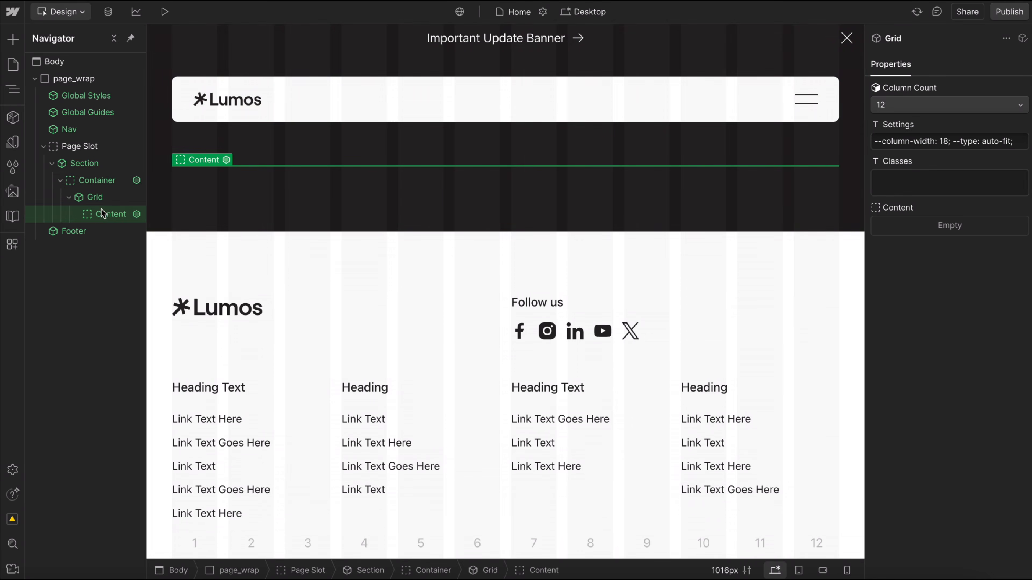
key("ctrl+k")
type("conte")
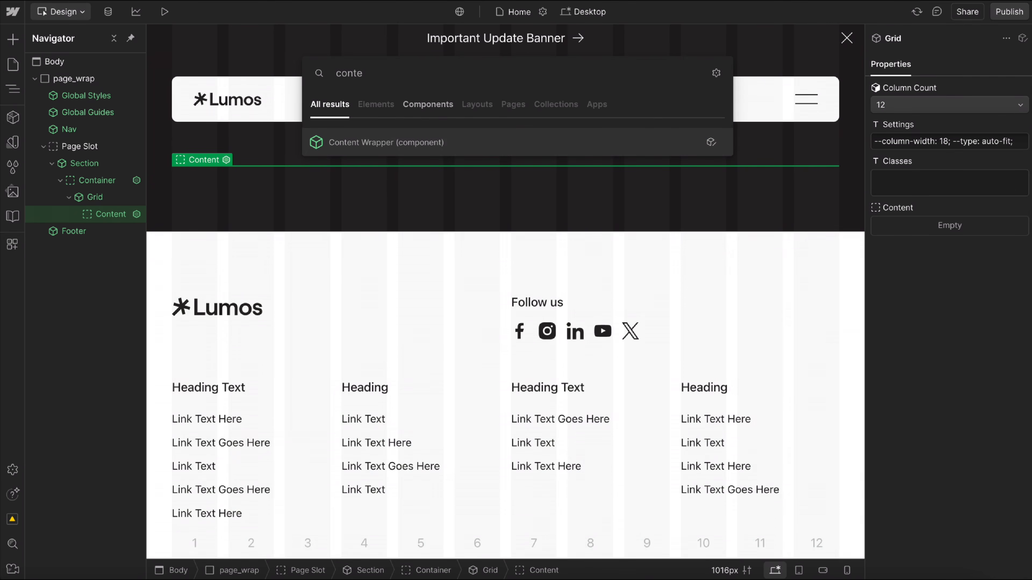
key("Return")
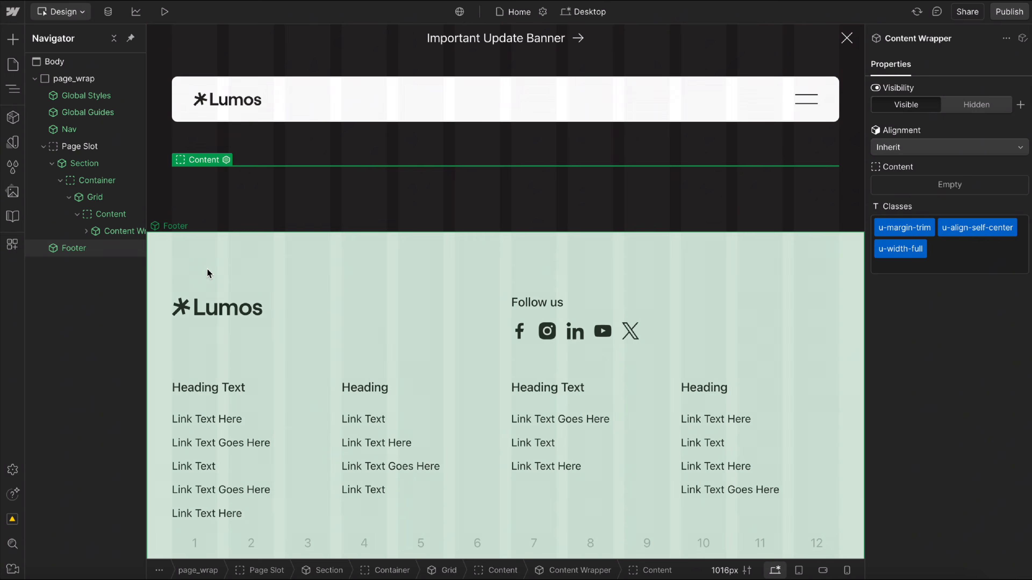
Add a Typography Heading and a Typography Paragraph component inside the Content Wrapper.
key("ctrl+k")
type("head")
key("Up")
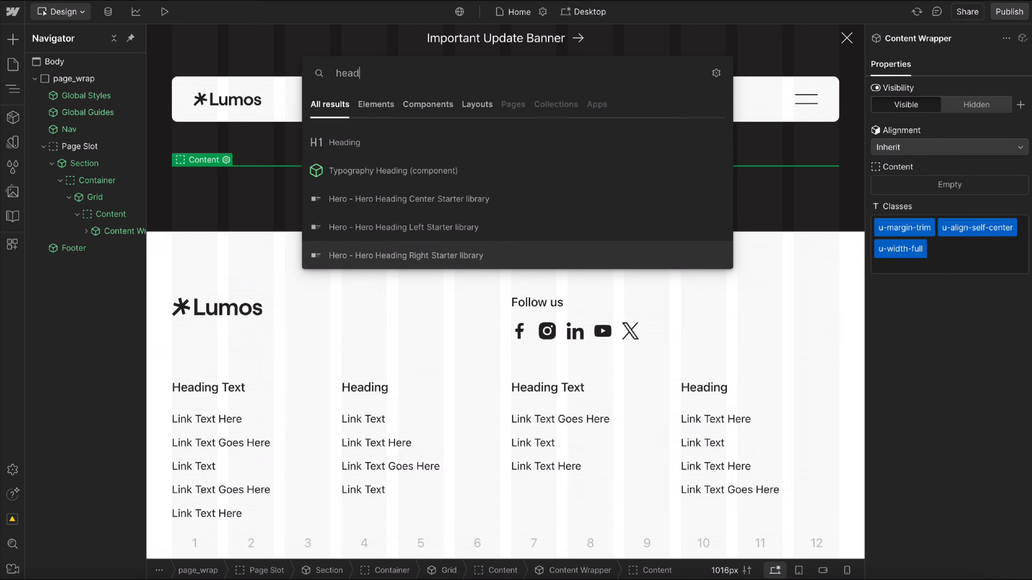
left_click(402, 169)
key("ctrl+k")
type("para")
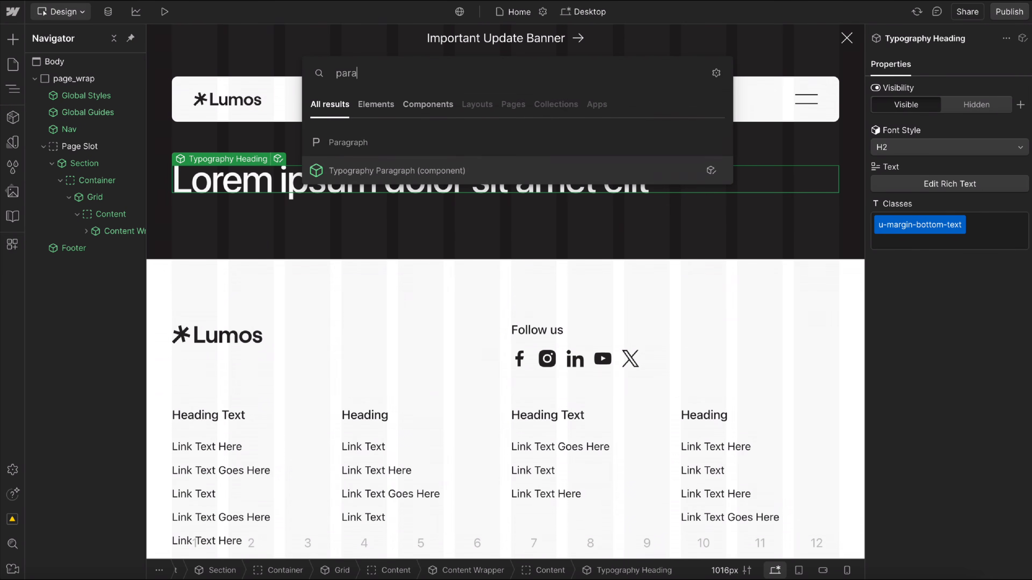
key("Return")
Insert a Button Wrapper component below the paragraph.
key("ctrl+k")
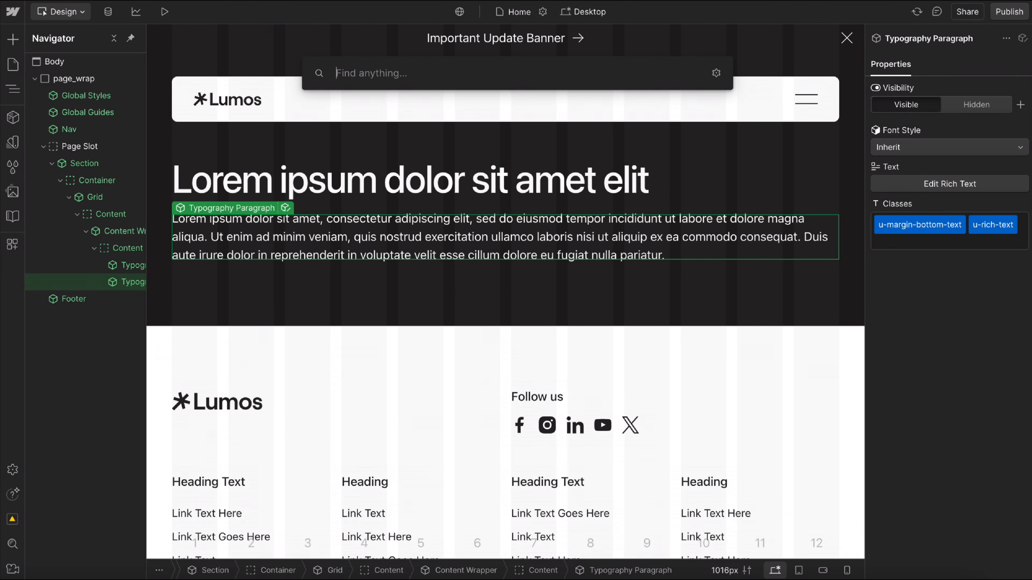
type("bu")
key("Down")
key("Return")
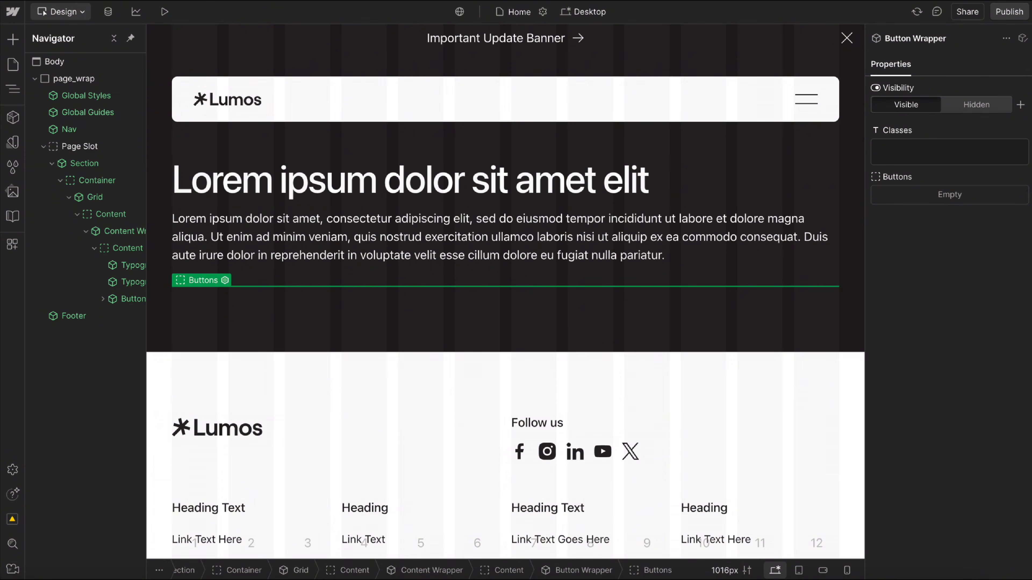
Place two Button Main components in the Button Wrapper and set the second one's style to Secondary.
key("ctrl+k")
type("butt")
key("Return")
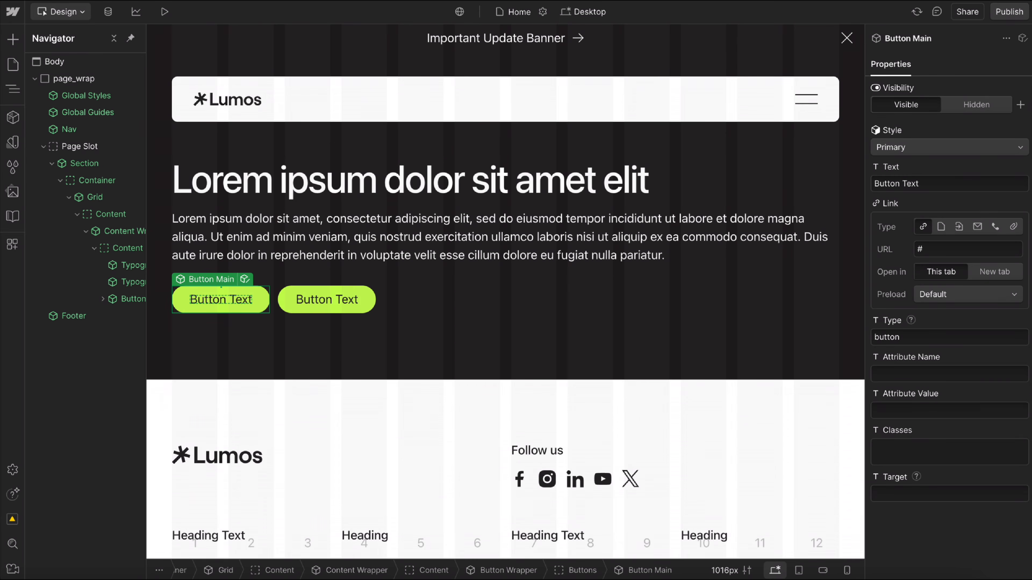
left_click(946, 150)
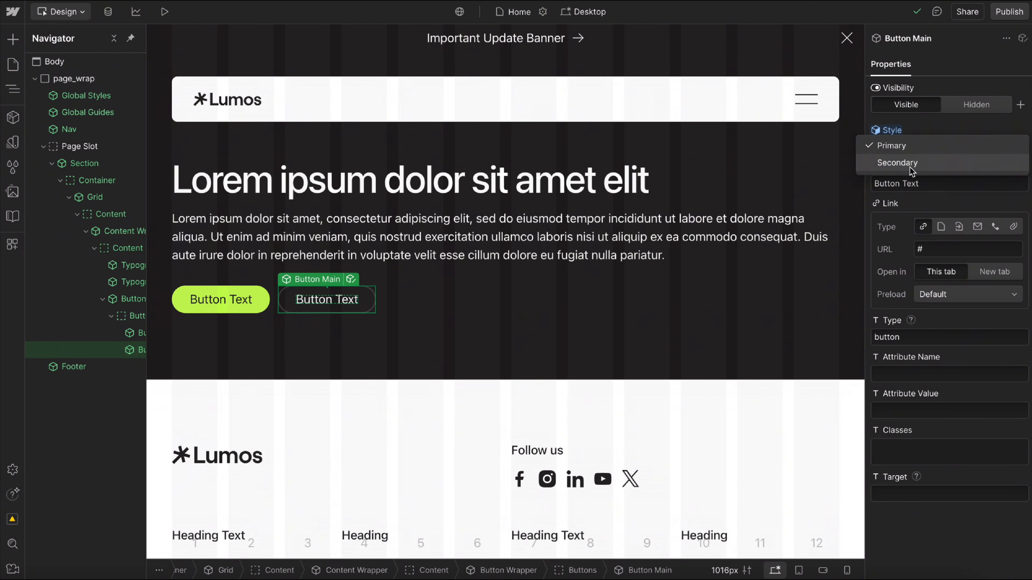
left_click(910, 166)
Try Center alignment on the Content Wrapper and reset the alignment to Inherit.
left_click(435, 262)
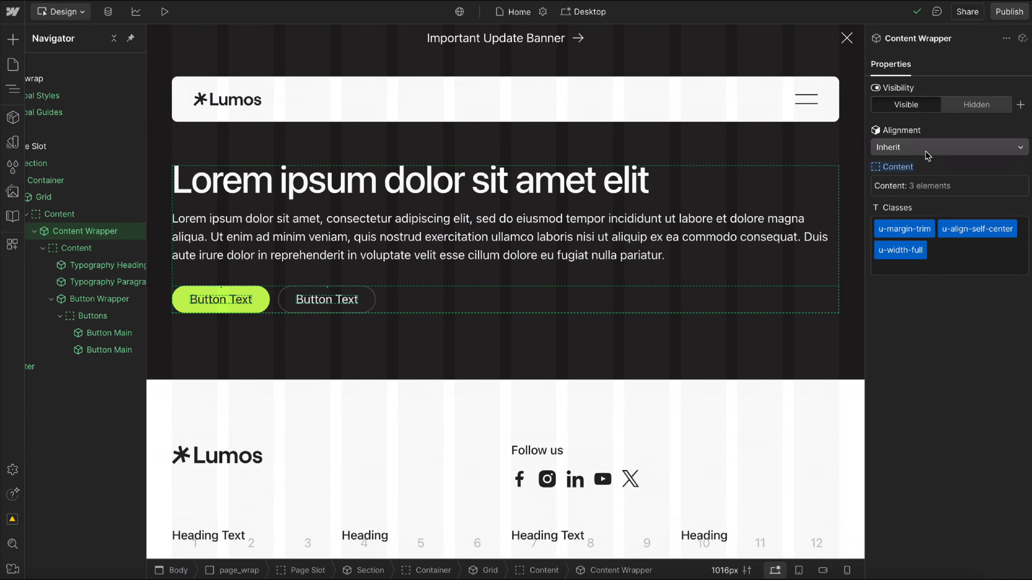
left_click(921, 148)
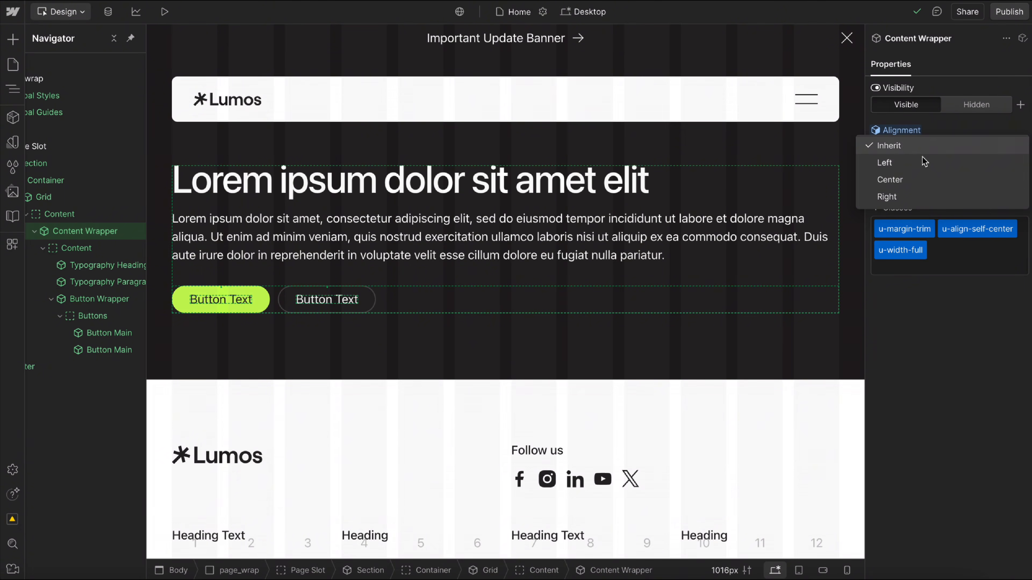
left_click(914, 180)
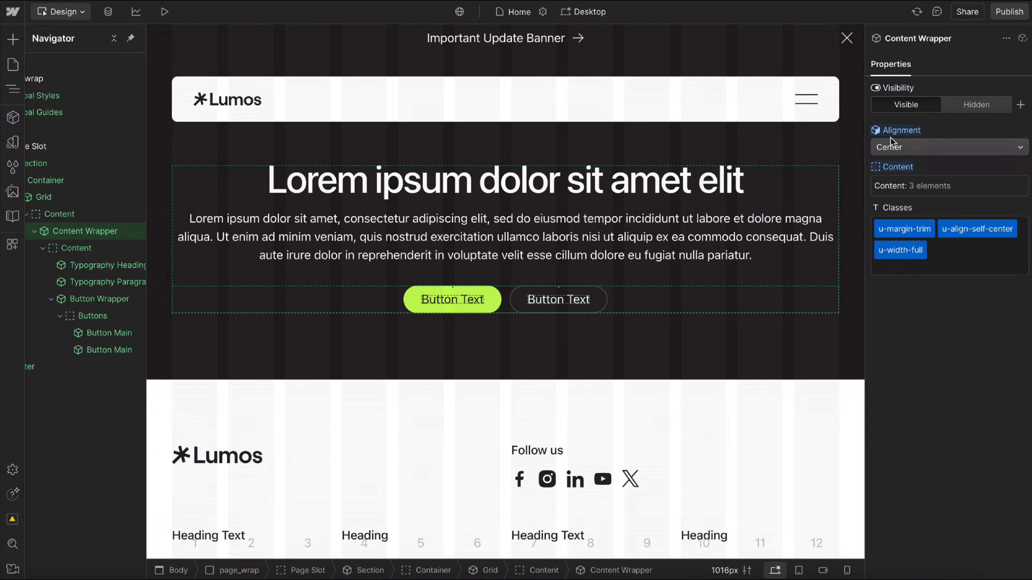
right_click(896, 149)
left_click(895, 151)
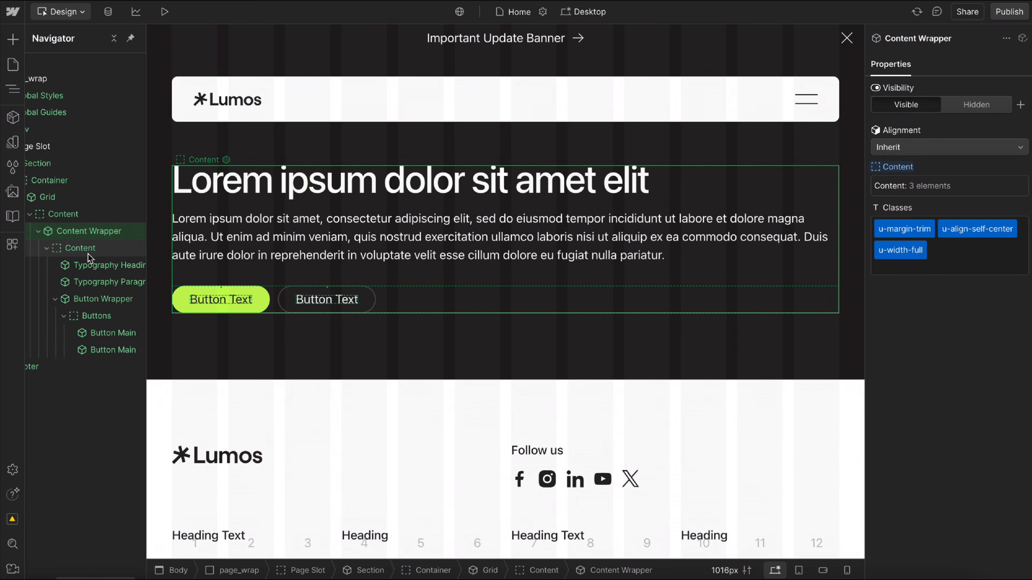
Insert a Visual Image component into the Grid's Content slot, next to the Content Wrapper.
left_click(44, 232)
left_click(90, 213)
key("ctrl+k")
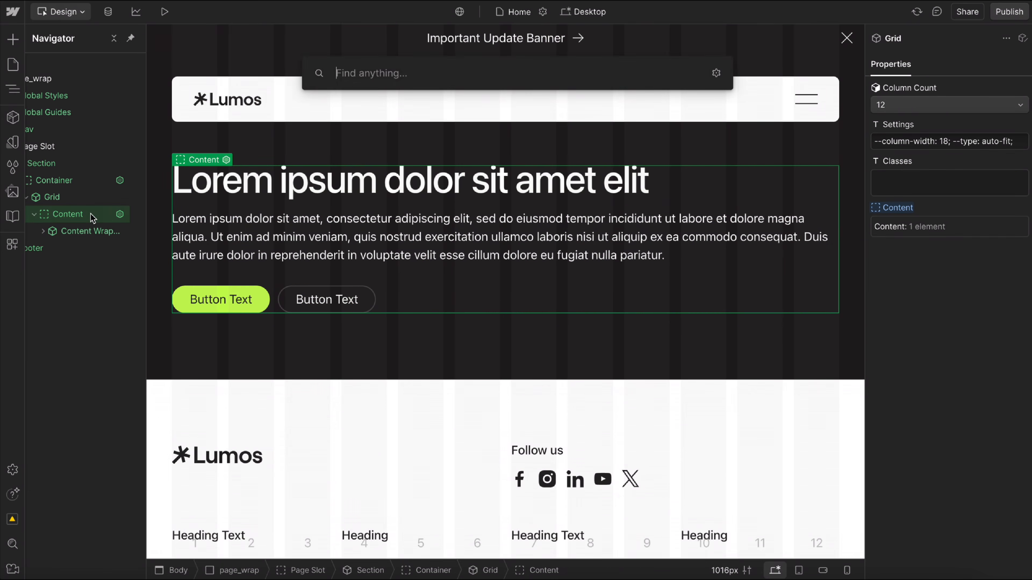
type("image")
key("Down")
key("Return")
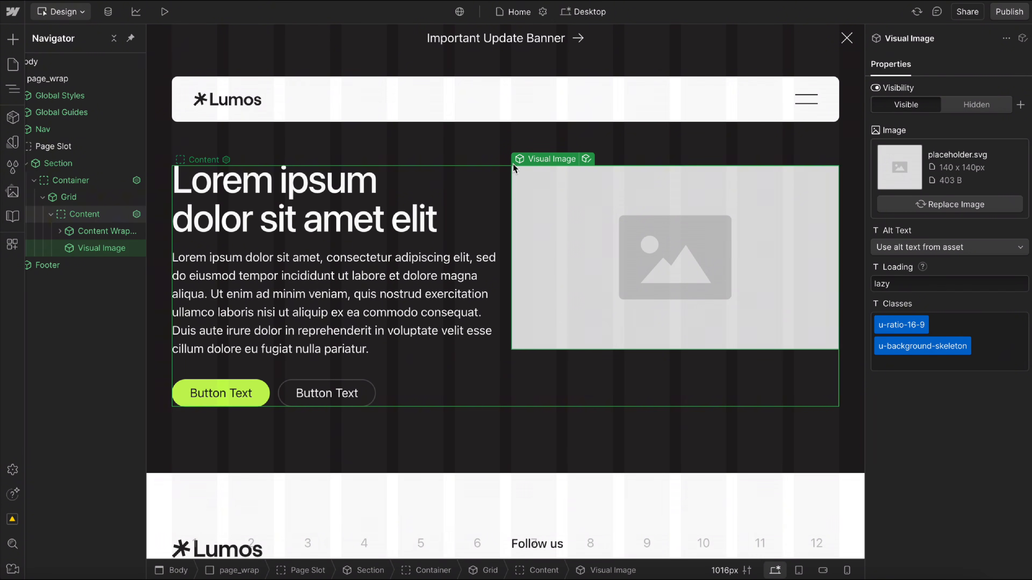
Add the u-height-full class to the Visual Image.
left_click(992, 349)
type("height")
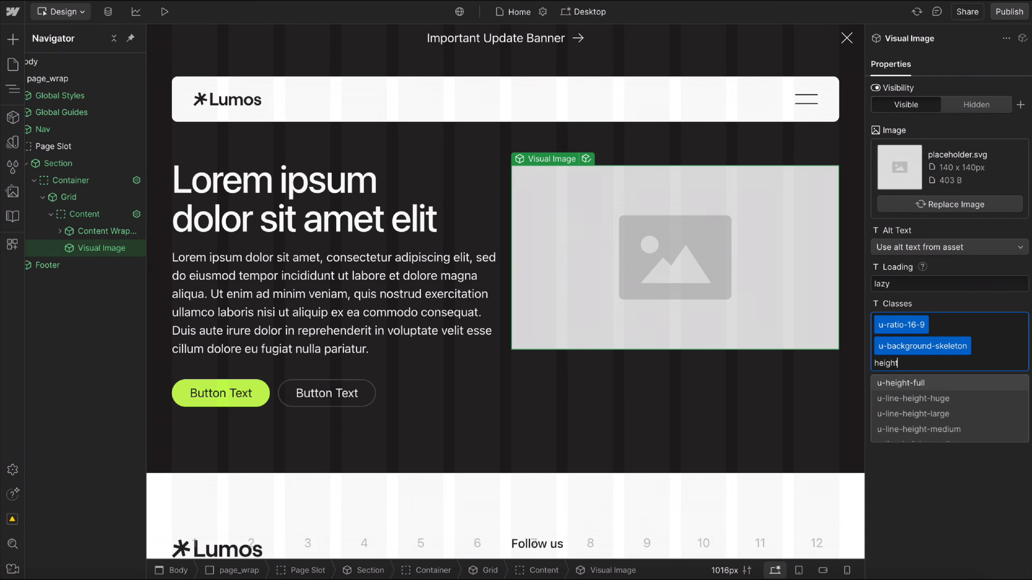
key("Return")
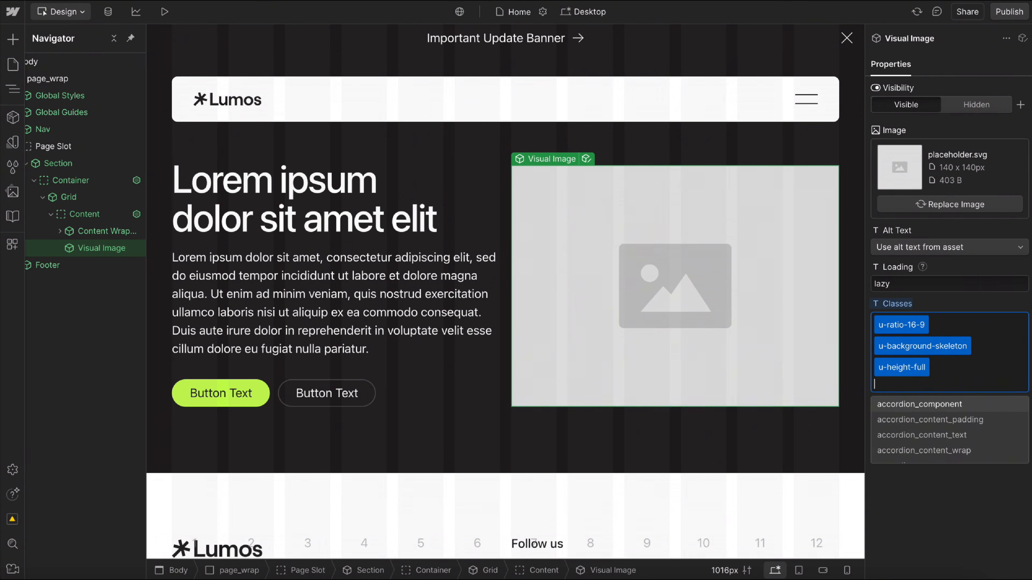
left_click(969, 268)
Check the section's layout at the smaller breakpoints down to Mobile, and return to Desktop.
key("2")
key("3")
key("4")
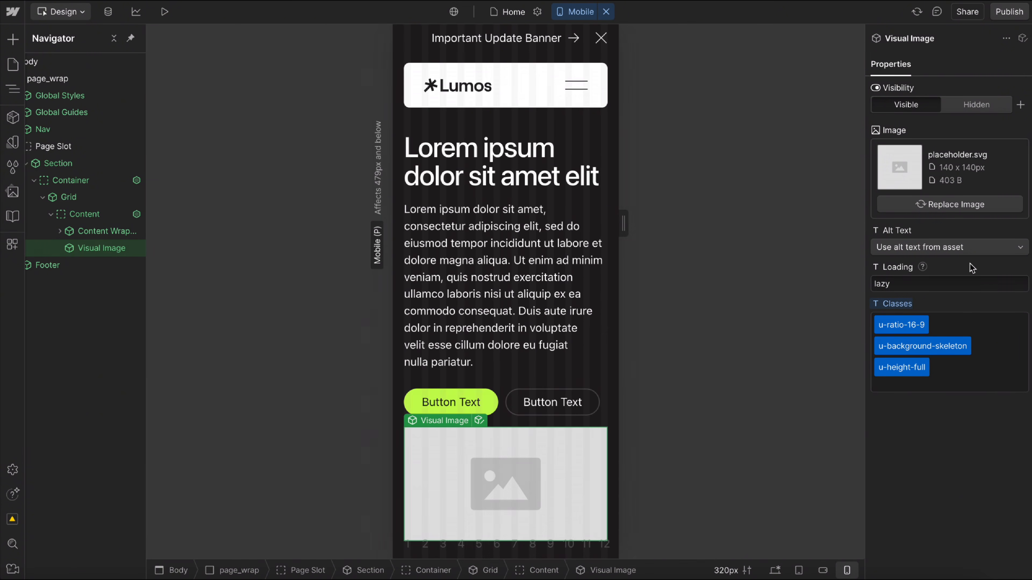
key("1")
scroll(87, 210, "left", 1)
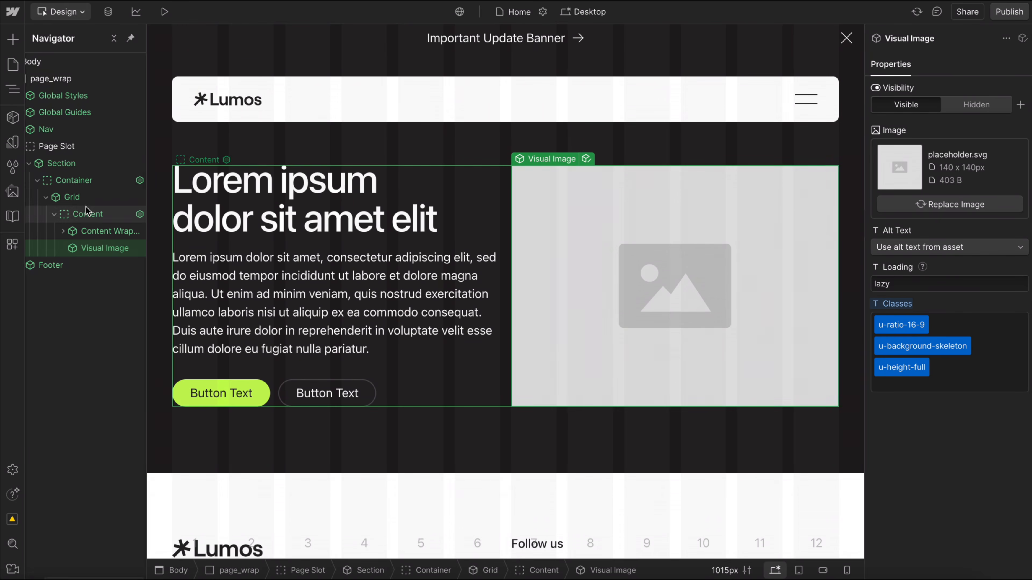
Insert a Modal component into the Page Slot and set Show In Designer to true.
left_click(51, 163)
type("moda")
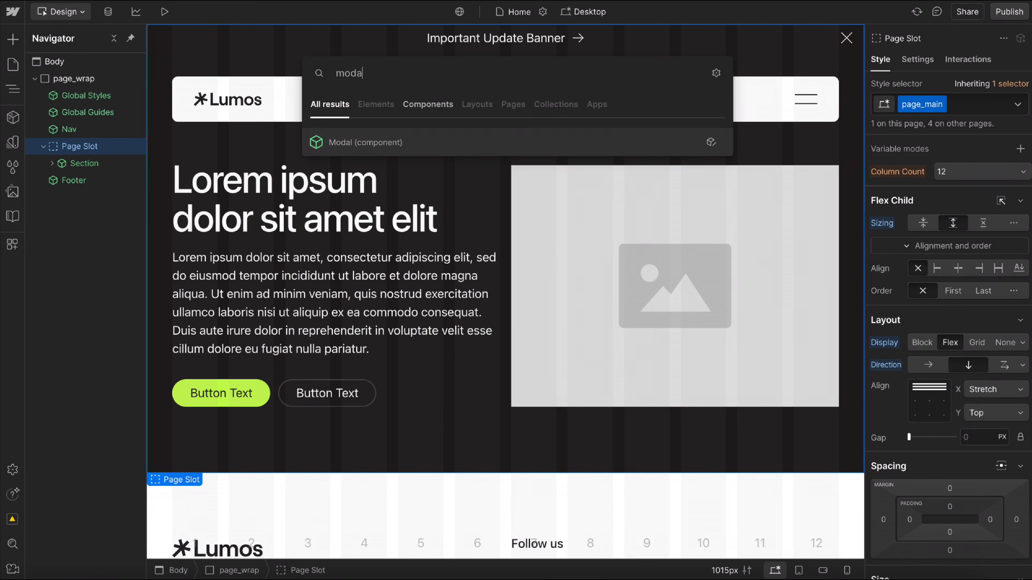
key("Return")
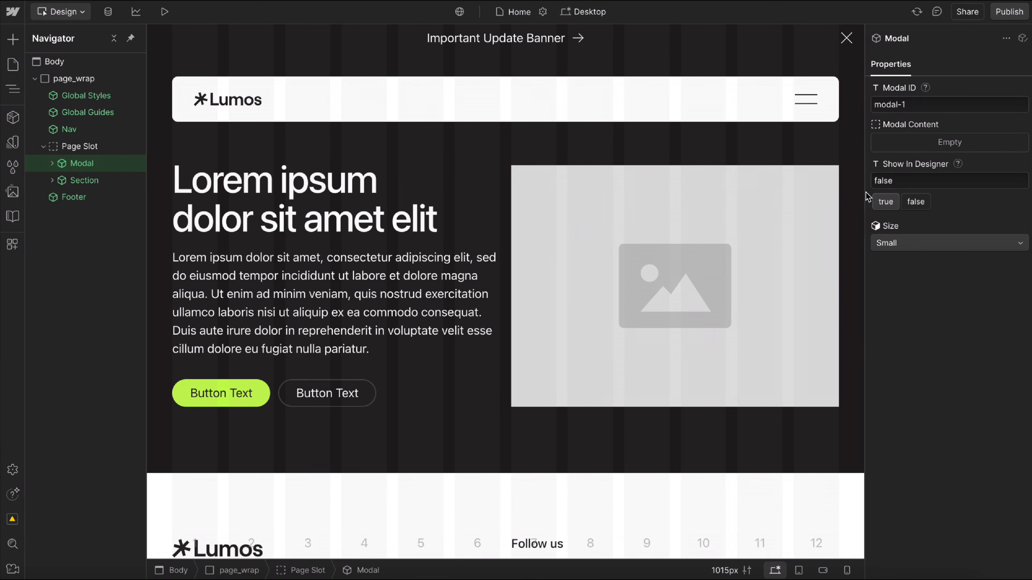
left_click(885, 202)
Try the Full Screen size on the Modal and switch it back to Small.
left_click(890, 243)
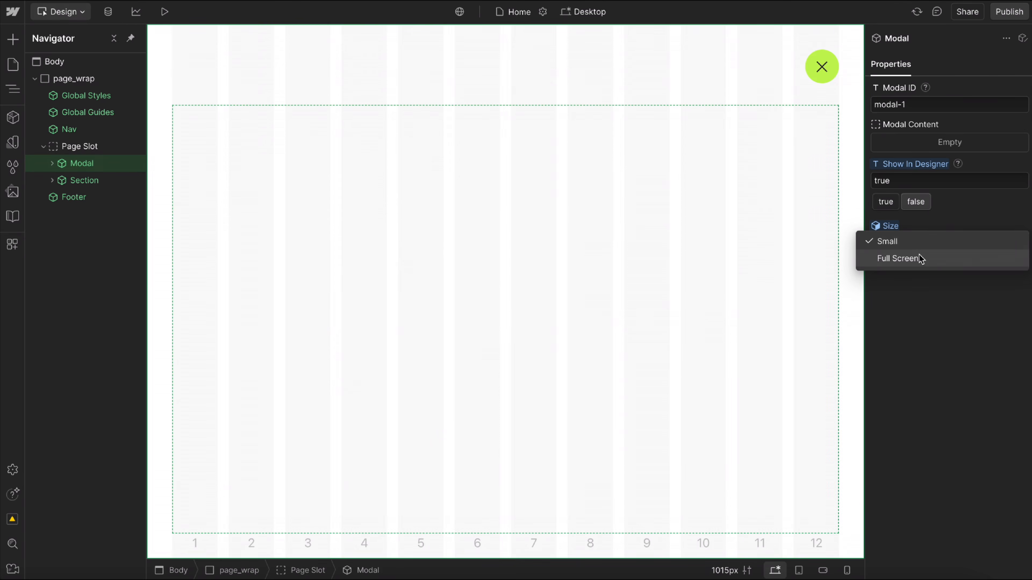
left_click(920, 258)
left_click(916, 245)
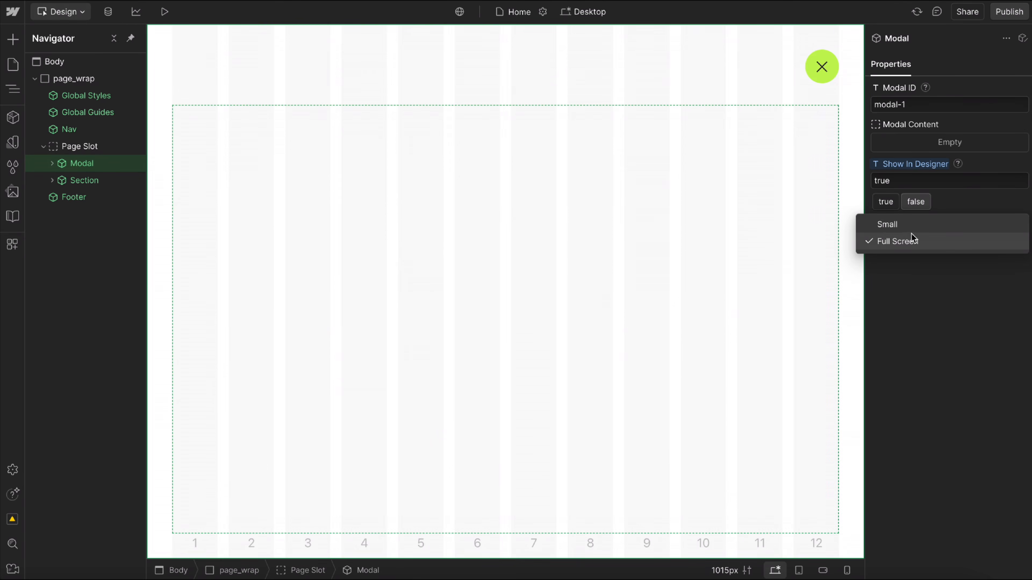
left_click(914, 230)
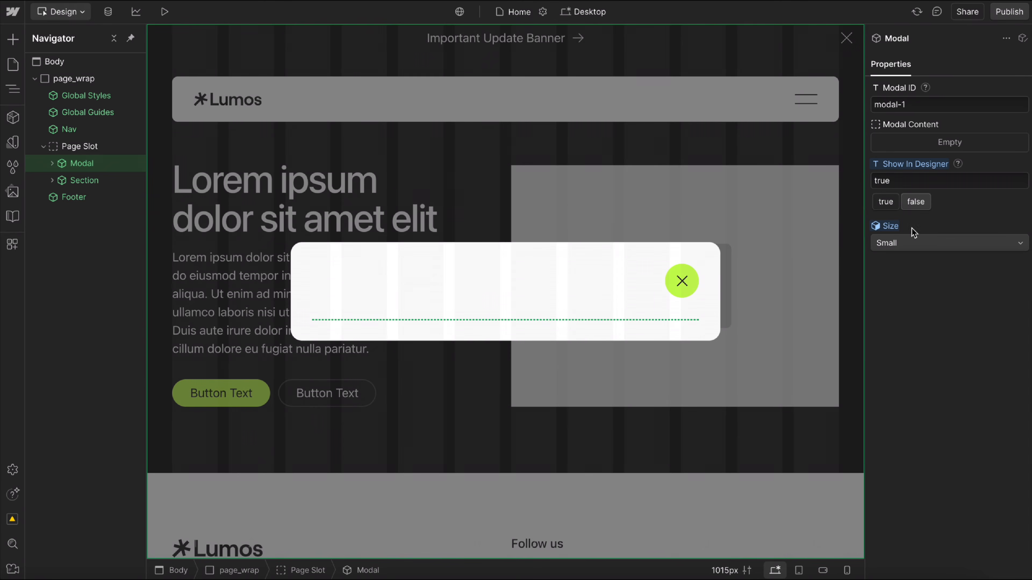
Paste the copied form into the Modal Content slot and name it Quote Form.
left_click(52, 164)
key("super+v")
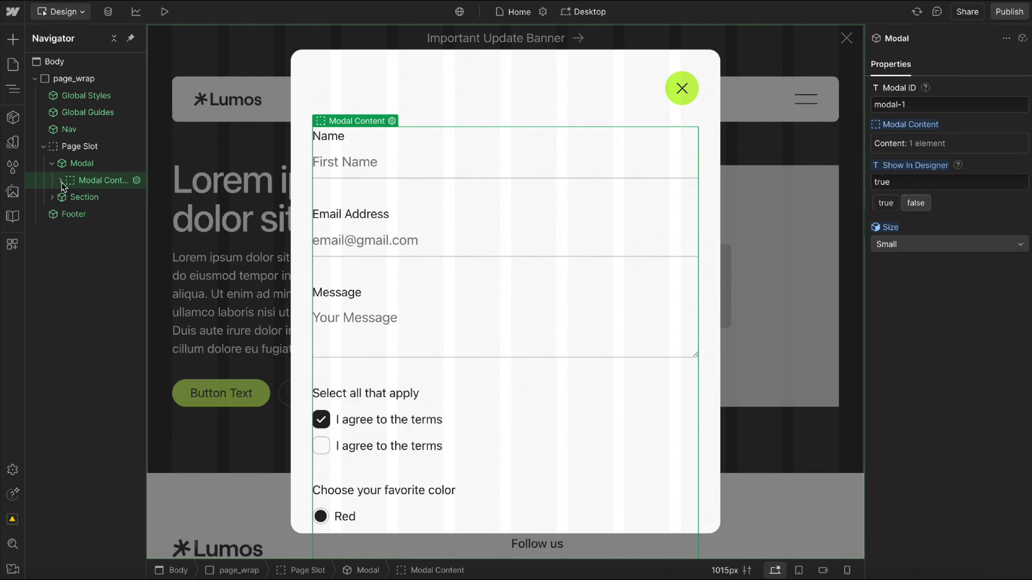
left_click(60, 181)
left_click(96, 197)
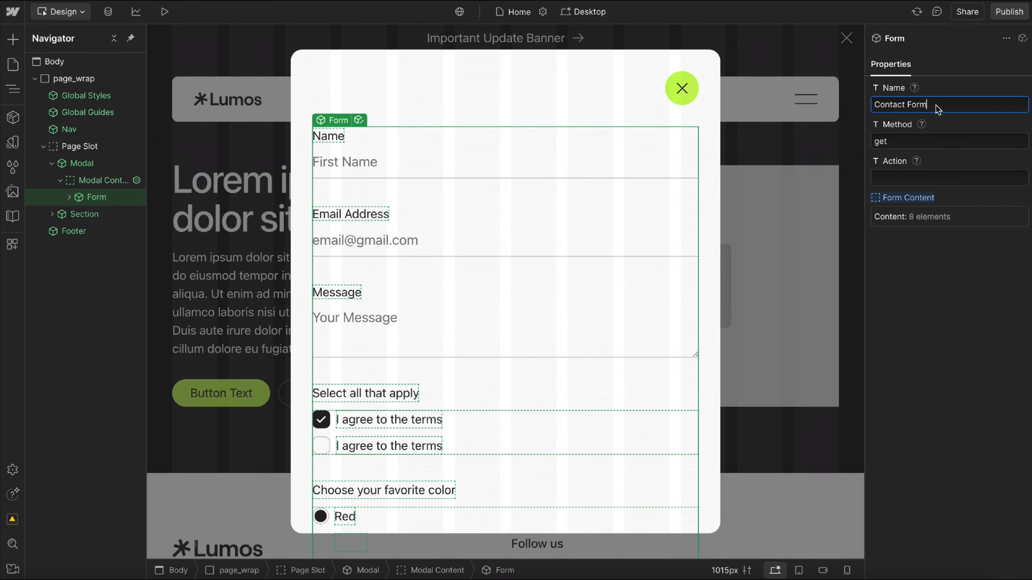
double_click(889, 104)
type("Quote")
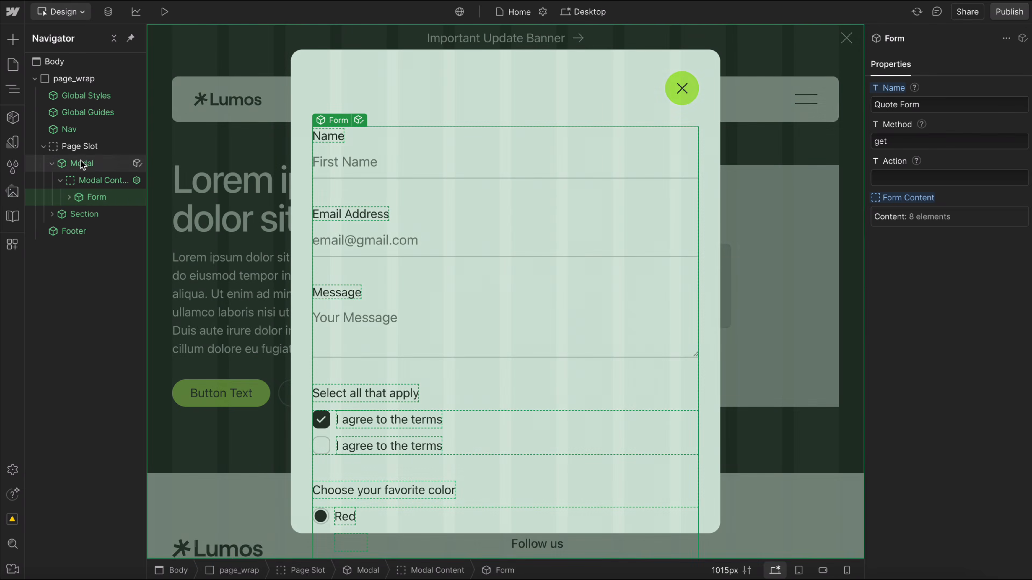
Set the Modal's ID to quote.
left_click(81, 163)
left_click(939, 104)
key("ctrl+a")
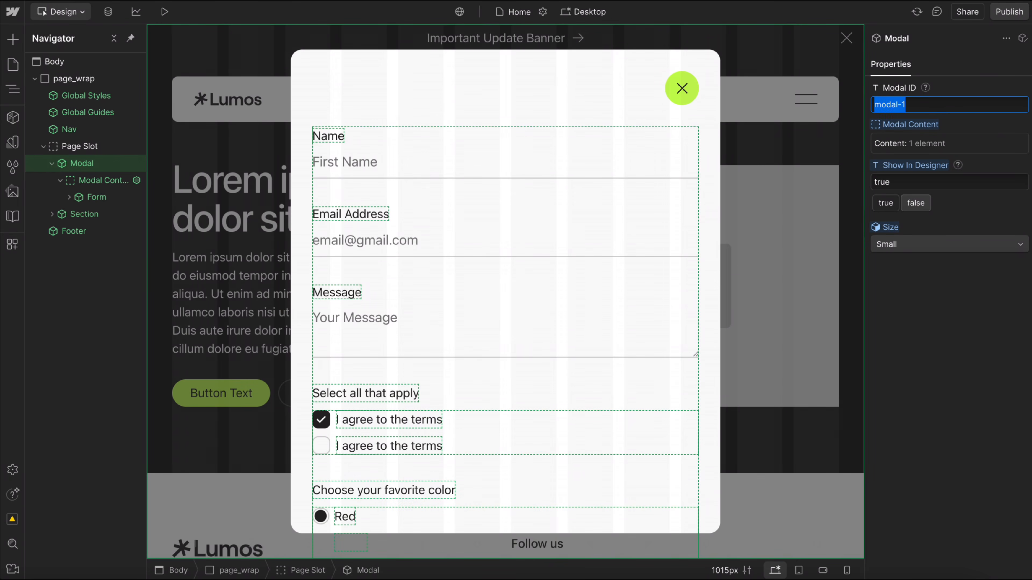
type("quote")
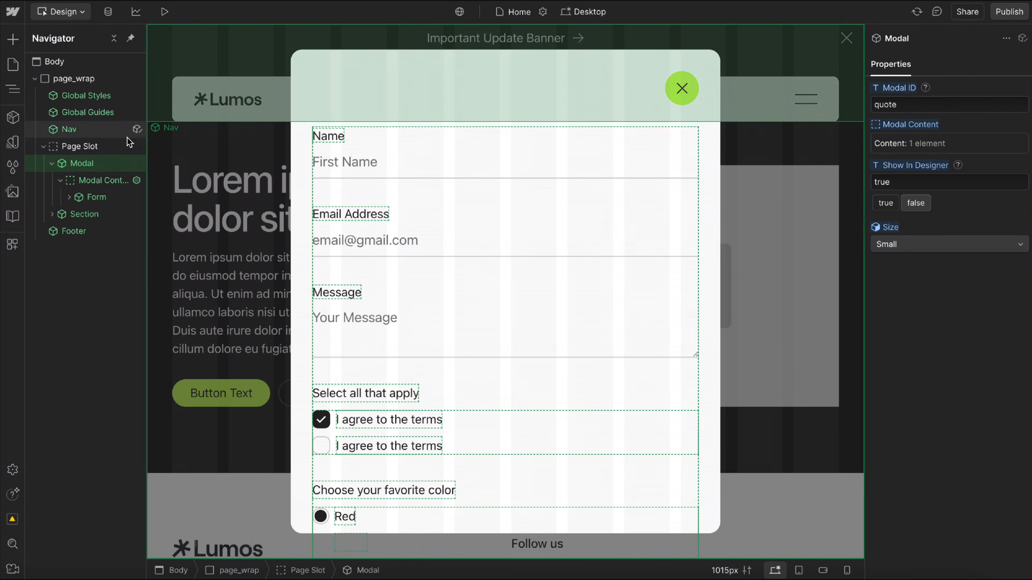
Rename the Modal component to Quote Modal in the Page Slot.
double_click(79, 164)
key("Left")
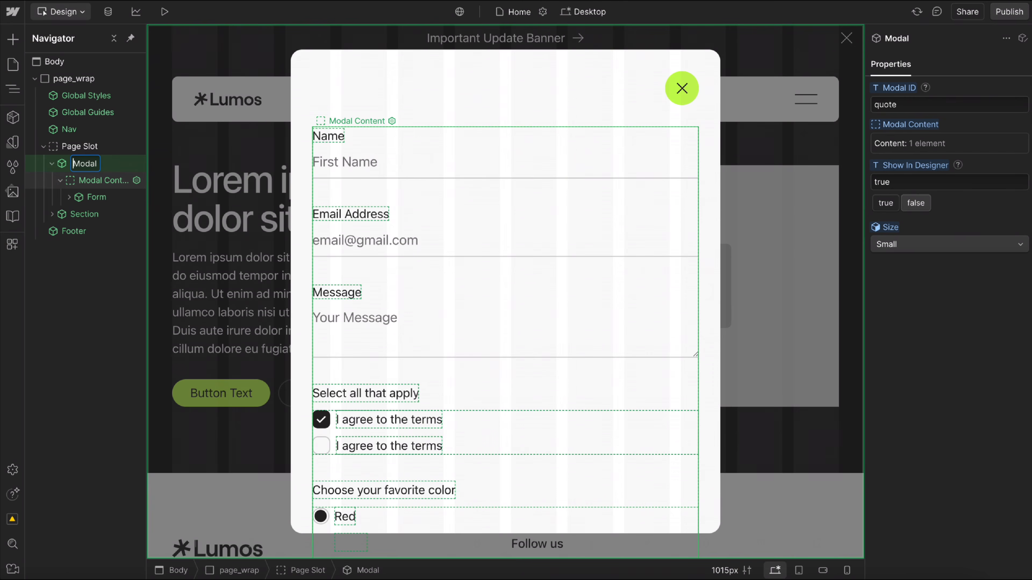
type("Quote")
key("Return")
Rename the Section component in the Page Slot to Hero Section.
left_click(48, 166)
double_click(86, 181)
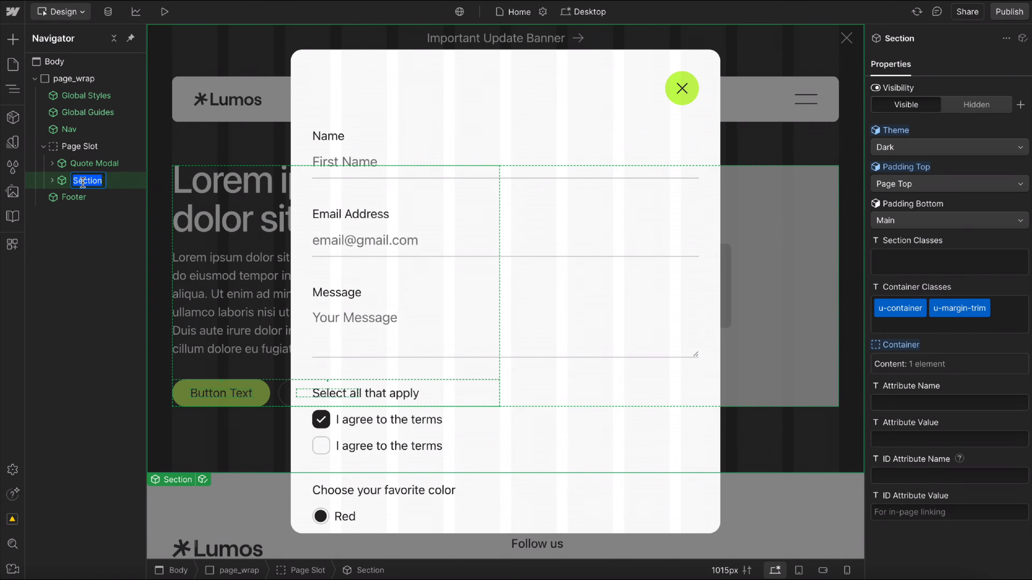
key("Left")
type("Hero")
key("Return")
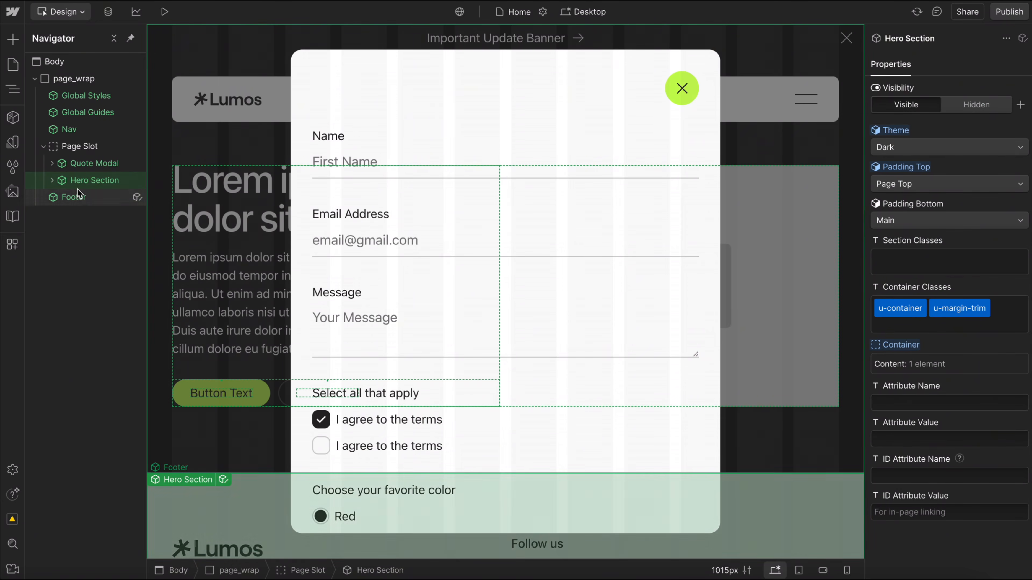
Set the Quote Modal's Show In Designer to false and the primary hero button's text to Get a Quote.
left_click(89, 164)
left_click(916, 203)
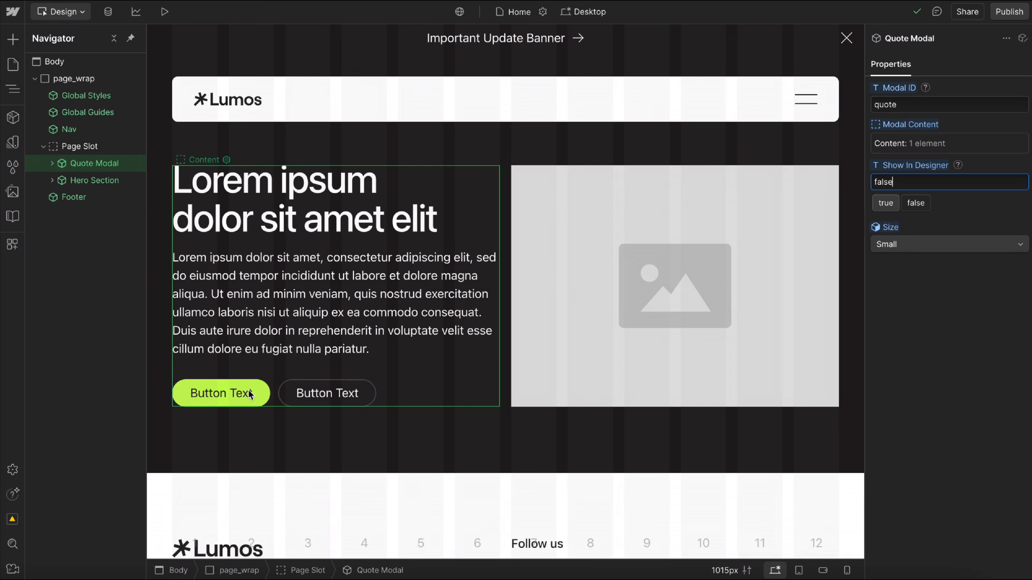
left_click(264, 392)
left_click(938, 183)
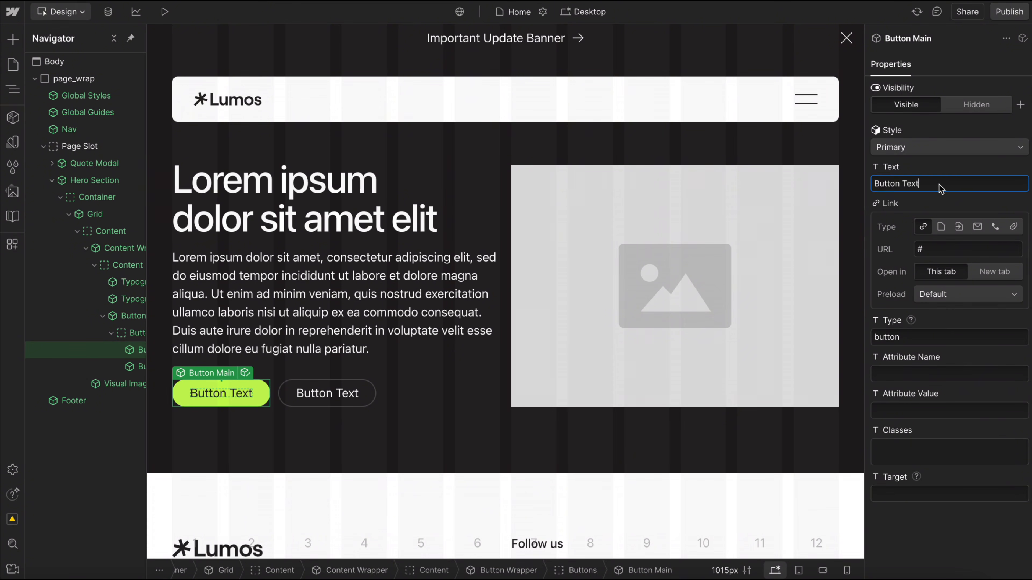
key("ctrl+a")
type("Get a Quote")
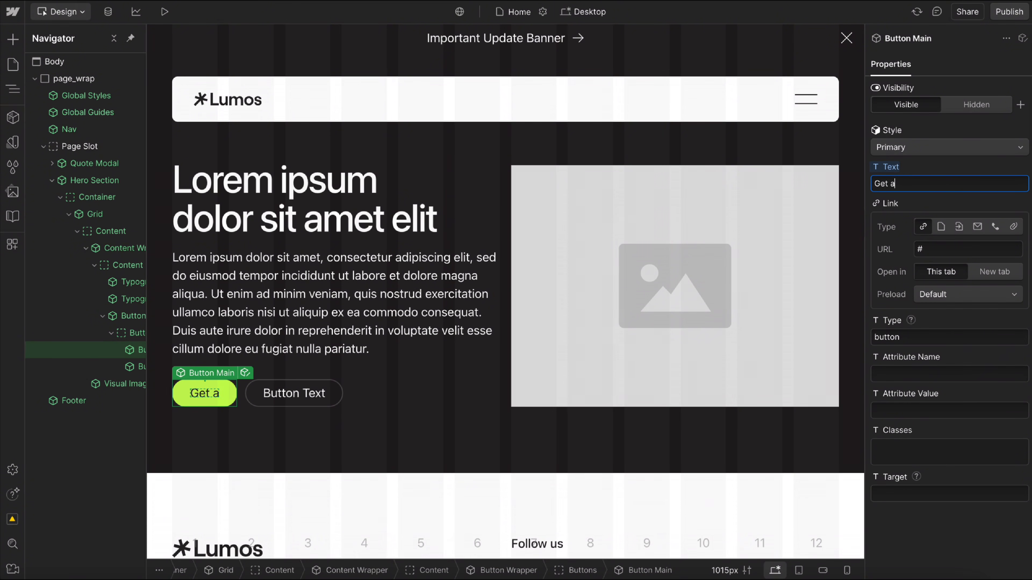
Give the Get a Quote button the attribute name data-modal-trigger with the value quote.
left_click(941, 380)
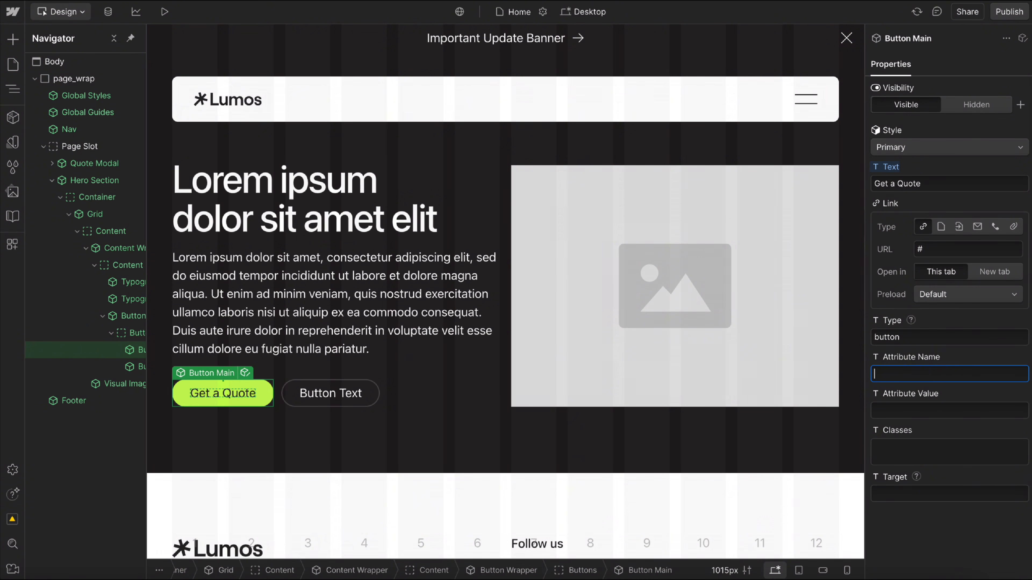
type("data-modal-trigger")
left_click(946, 415)
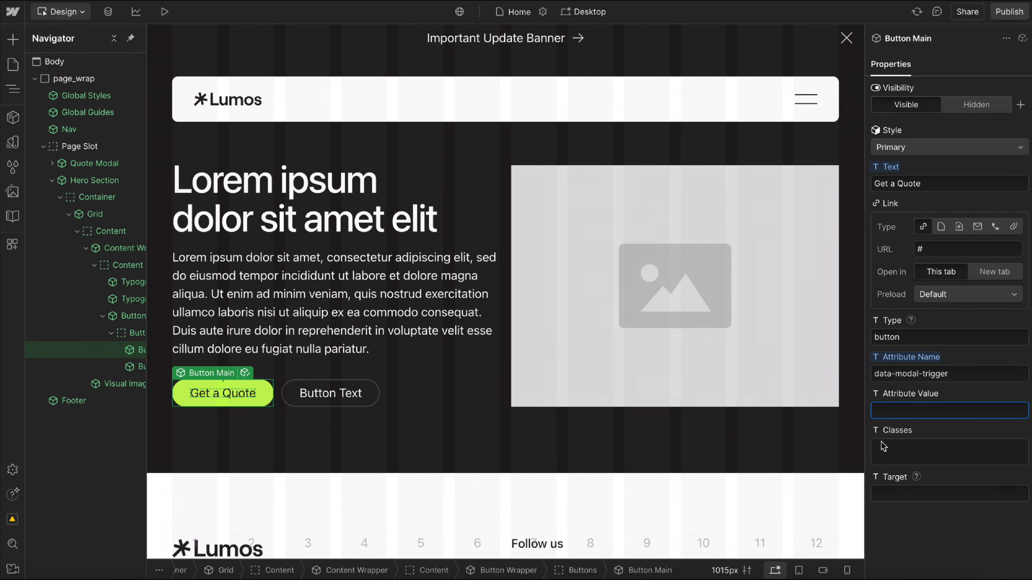
type("m")
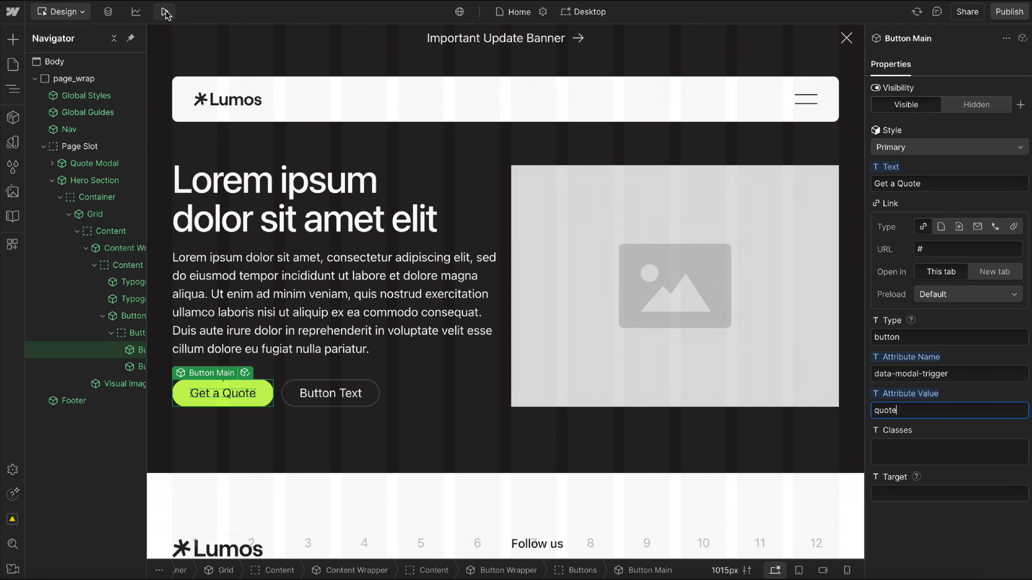
Preview the page with custom code enabled and test opening and closing the modal from the Get a Quote button.
left_click(164, 12)
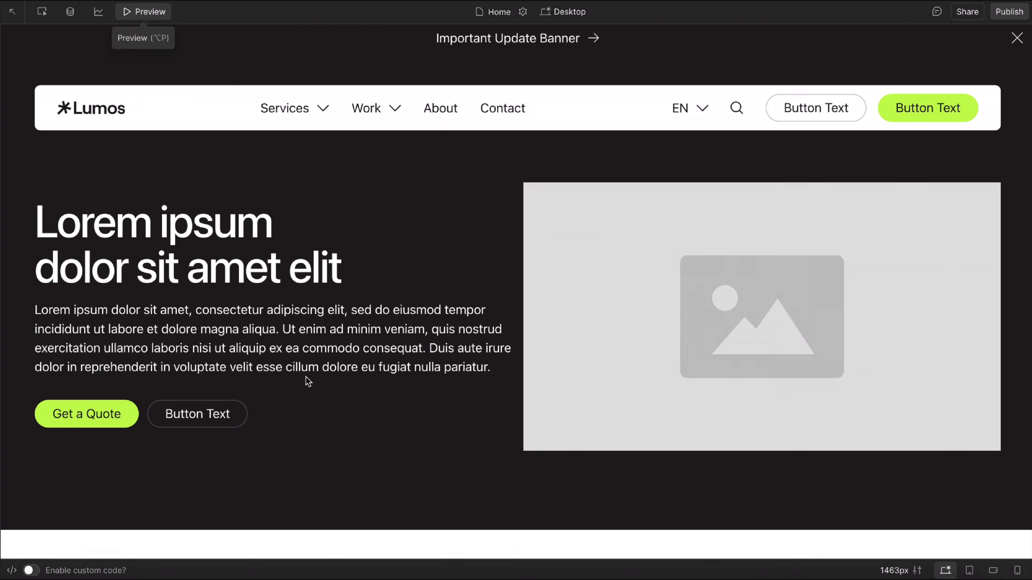
left_click(28, 571)
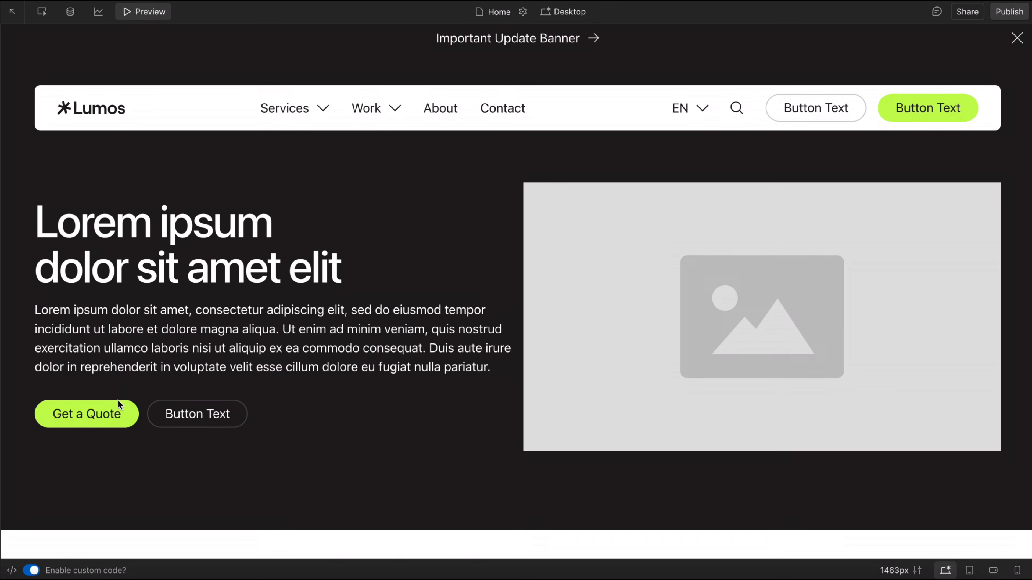
left_click(117, 402)
left_click(693, 101)
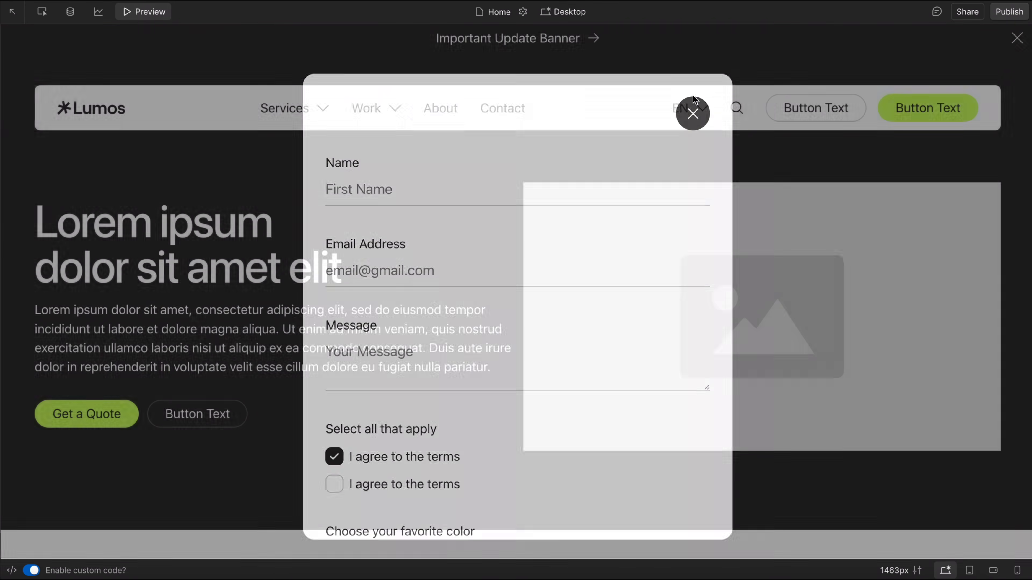
left_click(145, 11)
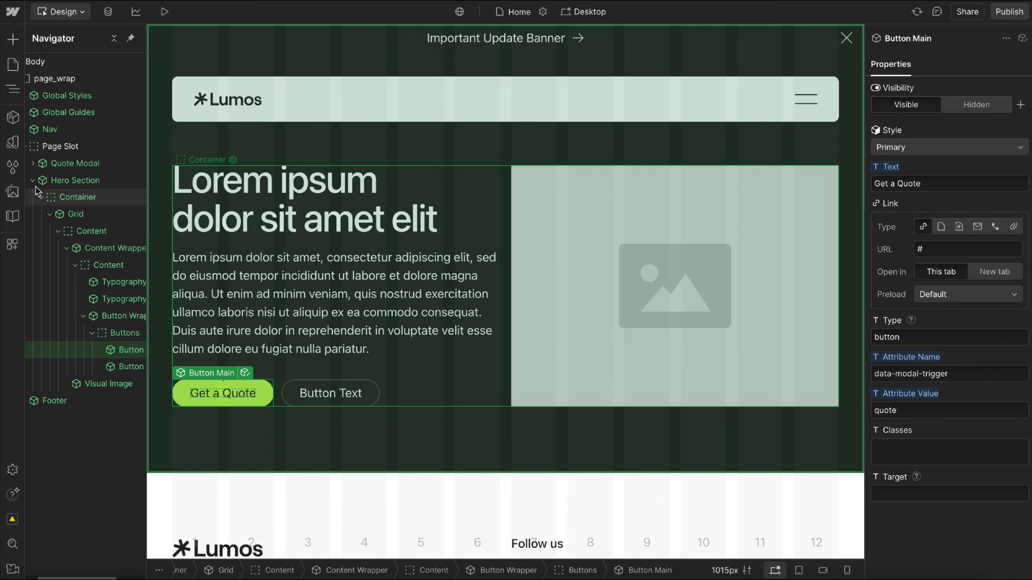
Insert a Tab component into the Hero Section's Container.
left_click(35, 183)
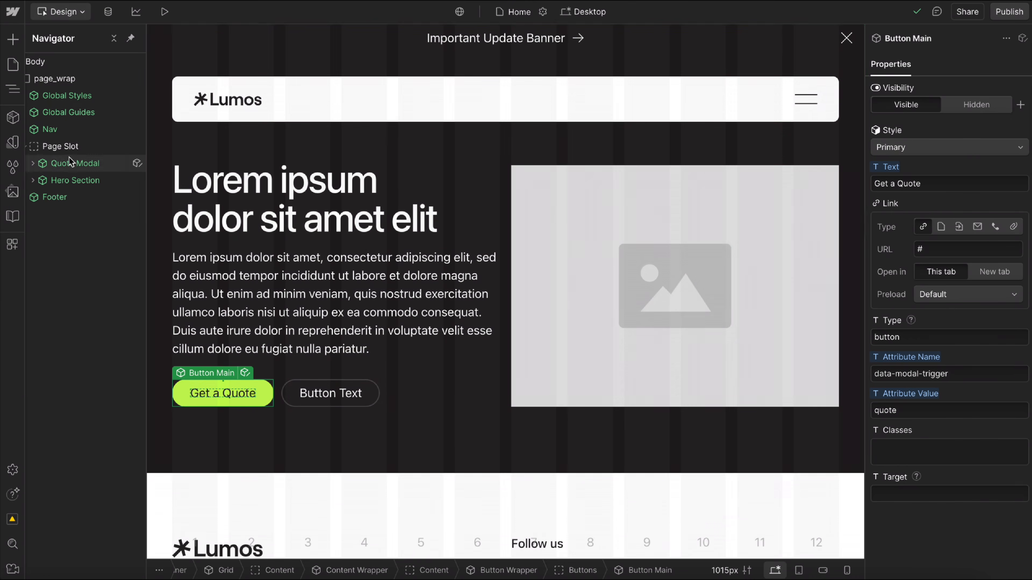
left_click(60, 146)
left_click(65, 181)
left_click(33, 181)
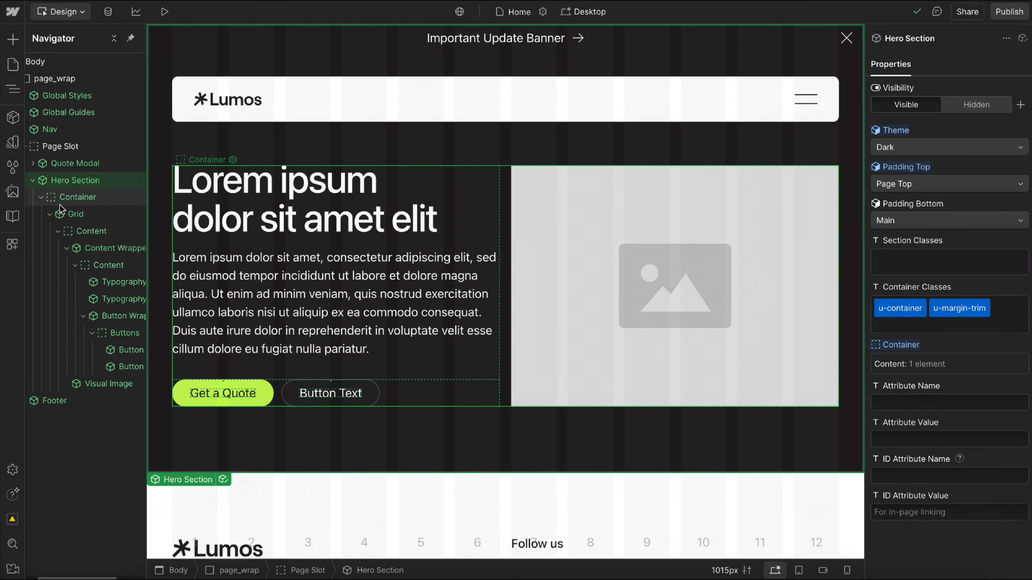
left_click(49, 214)
left_click(97, 192)
key("ctrl+e")
type("ta")
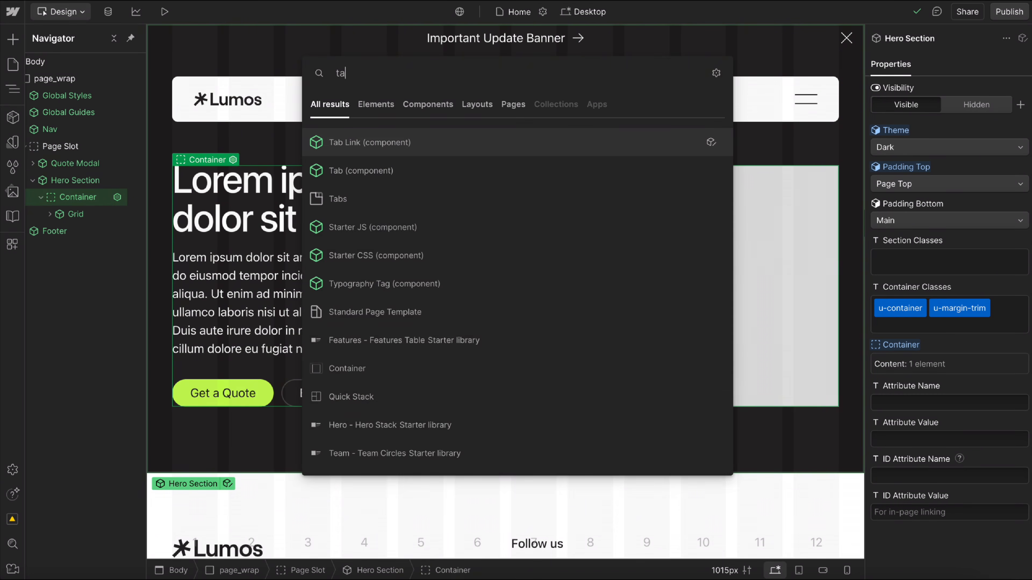
type("b")
key("Down")
key("Return")
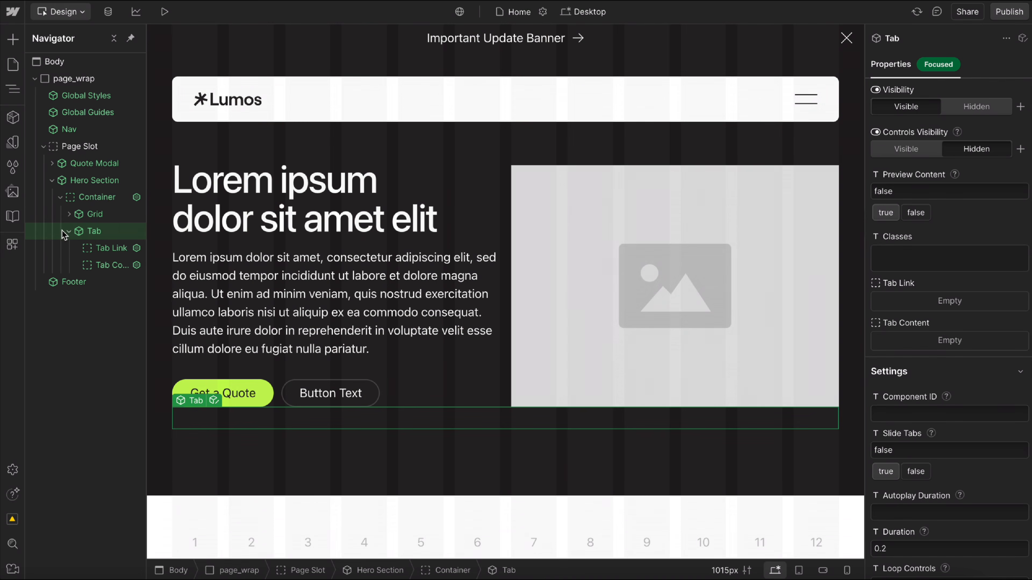
Insert a Tab Link component into the Tab's Tab Link slot and duplicate it twice.
left_click(104, 247)
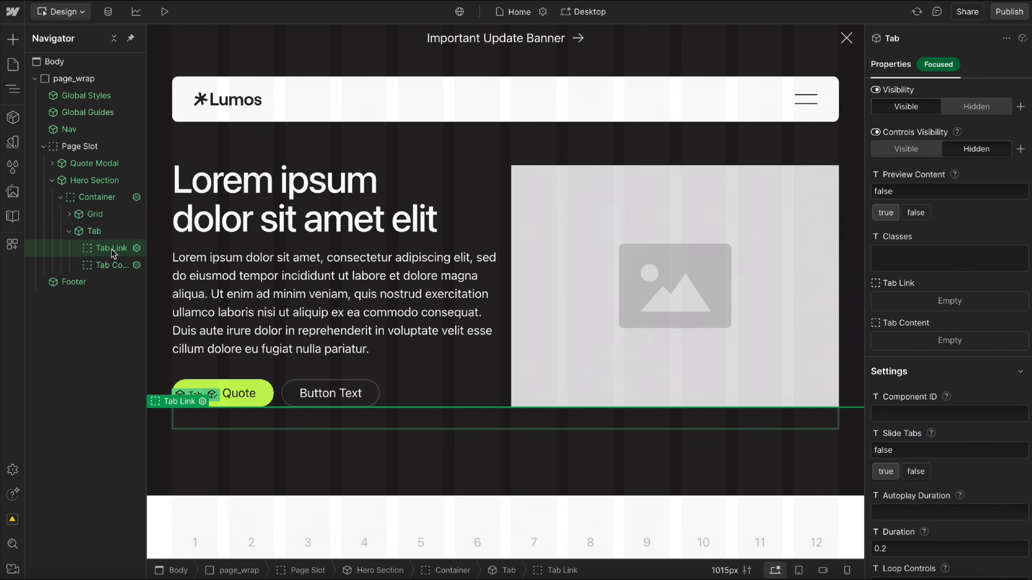
key("ctrl+e")
type("tab")
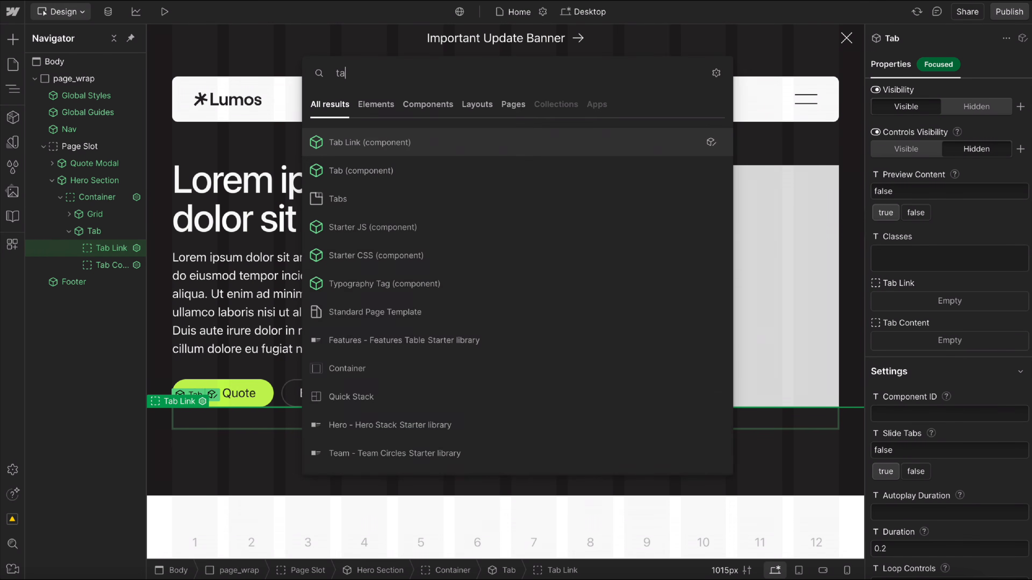
left_click(361, 146)
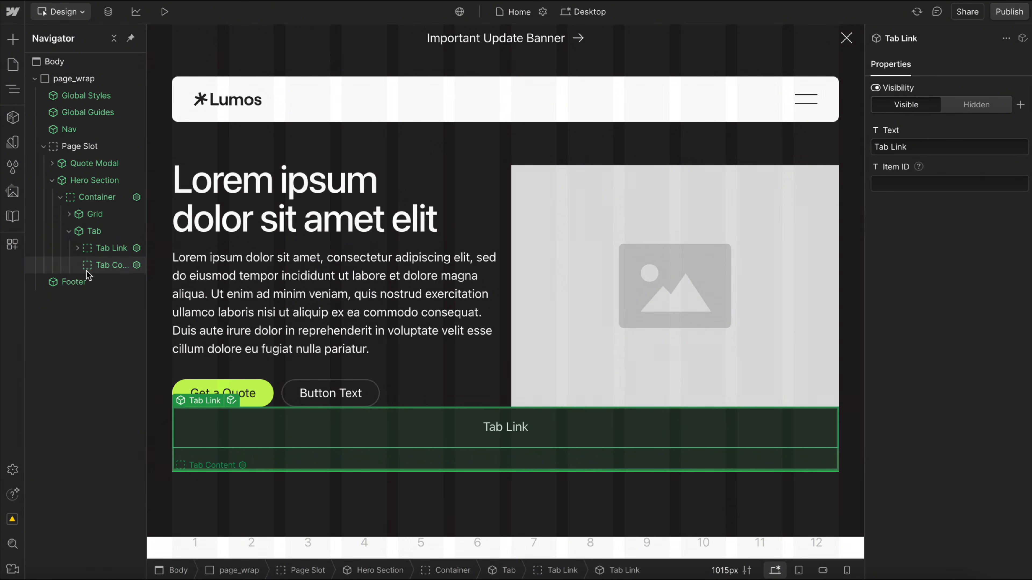
left_click(76, 248)
key("ctrl+d")
key("ctrl+d")
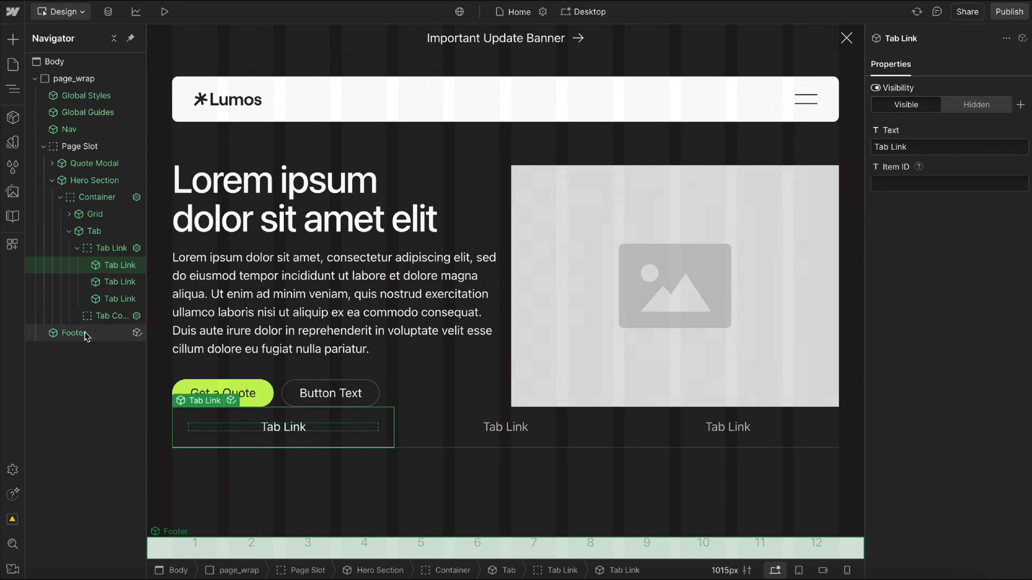
Change the second and third tab link texts to Tab Link 2 and Tab Link 3.
left_click(533, 412)
double_click(527, 427)
type("2")
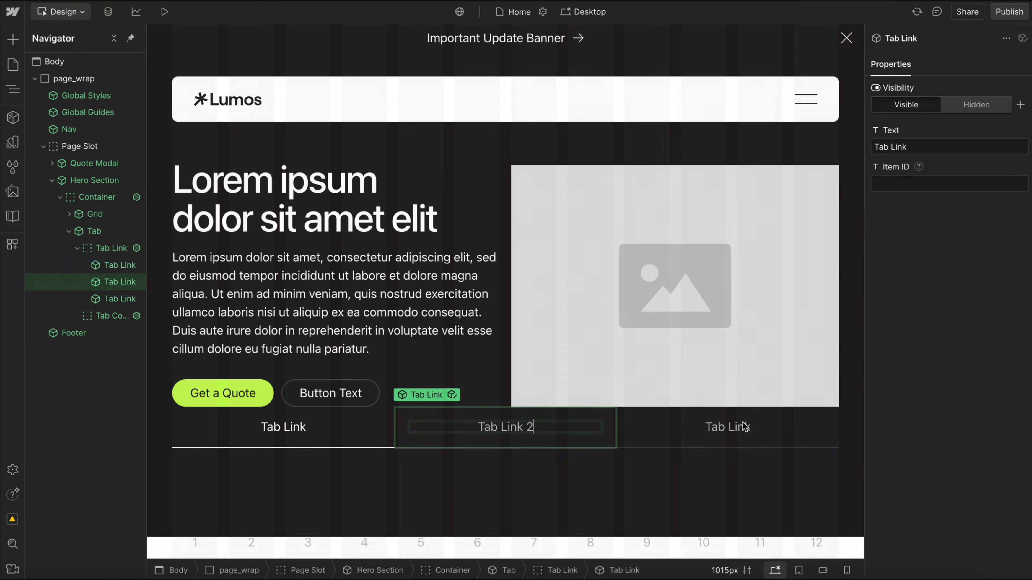
left_click(762, 435)
double_click(762, 433)
type("3")
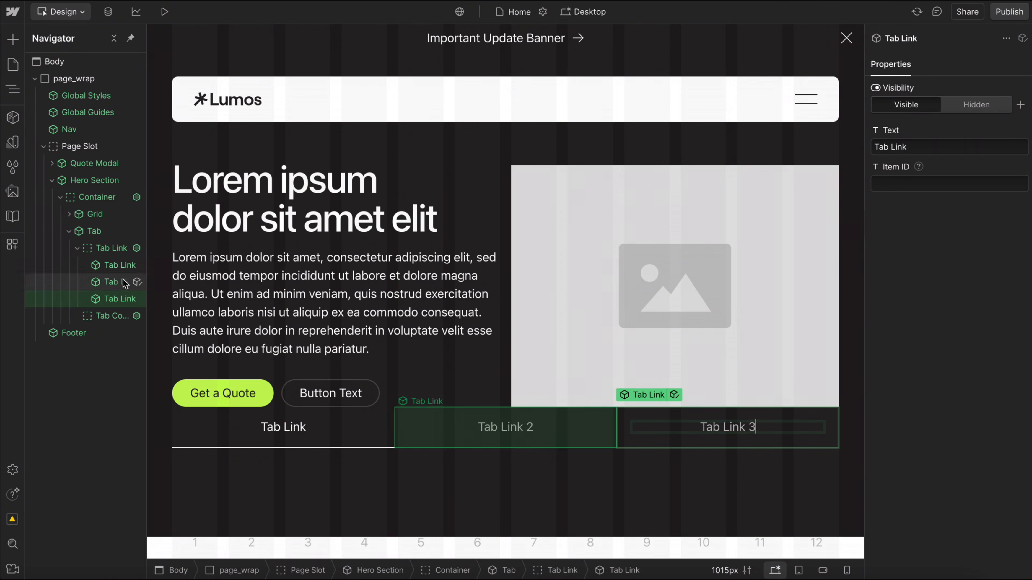
Move the hero's Grid into the Tab Content slot and duplicate it twice.
left_click(93, 215)
key("Delete")
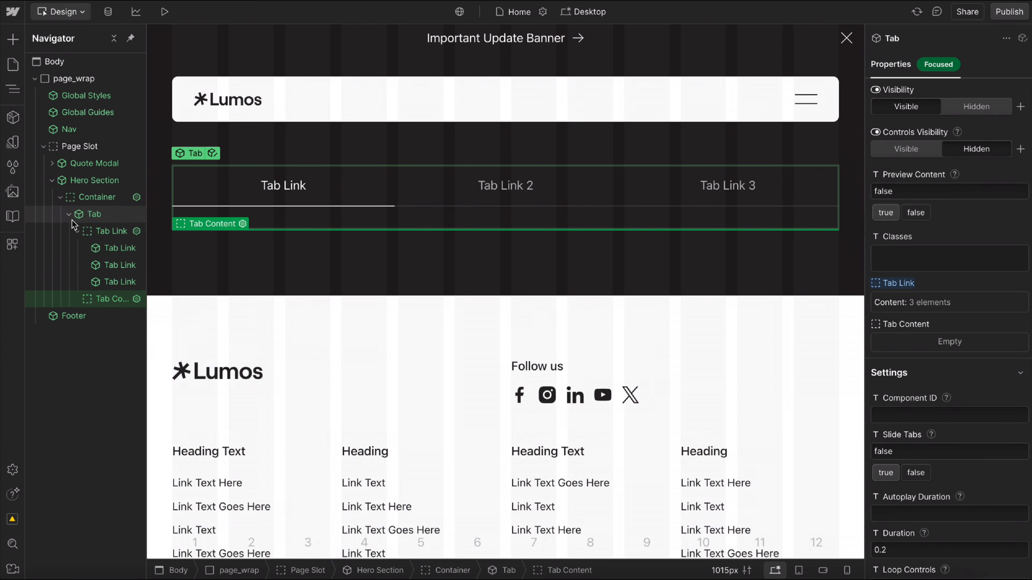
left_click(77, 231)
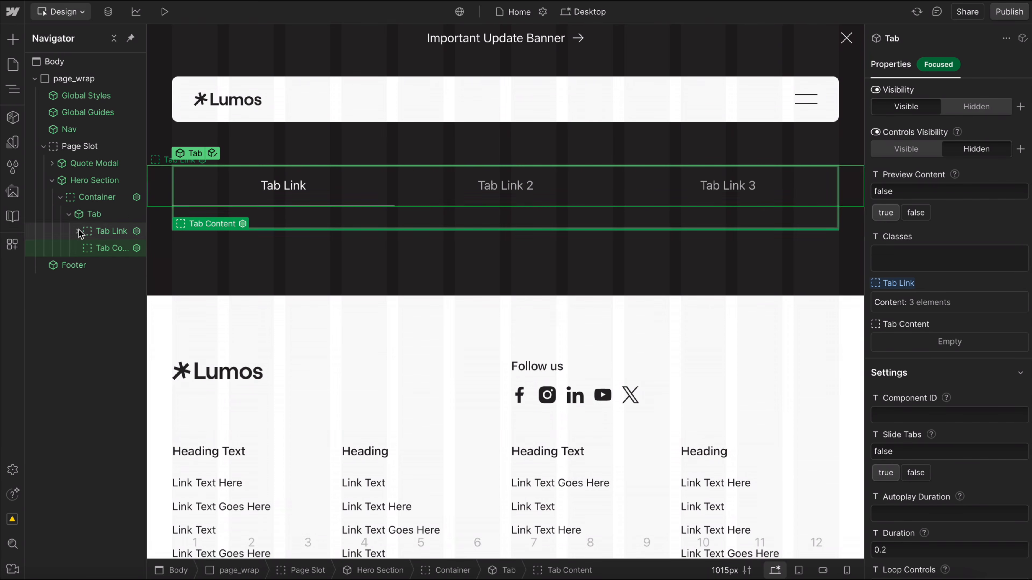
key("ctrl+v")
left_click(77, 248)
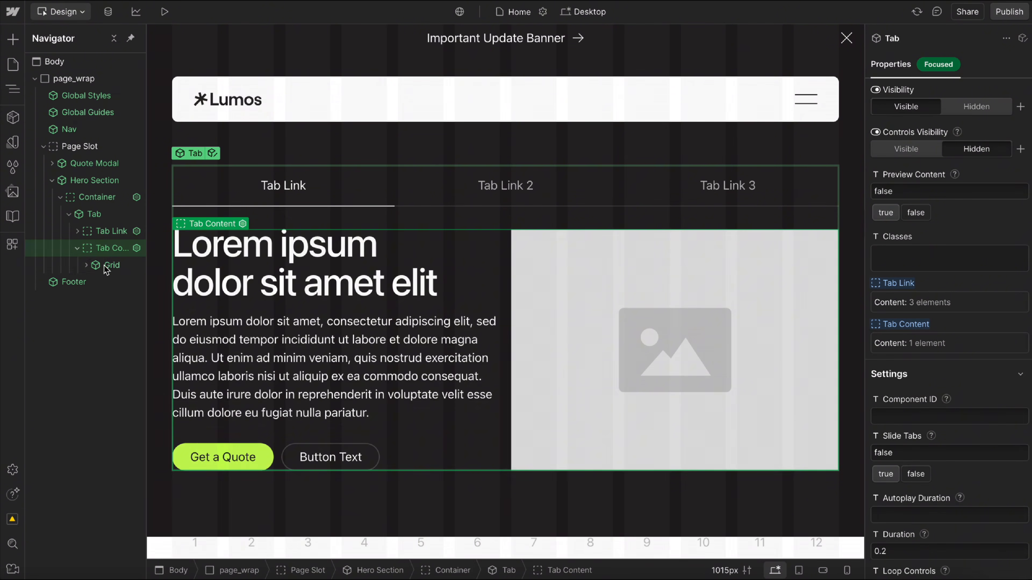
left_click(108, 265)
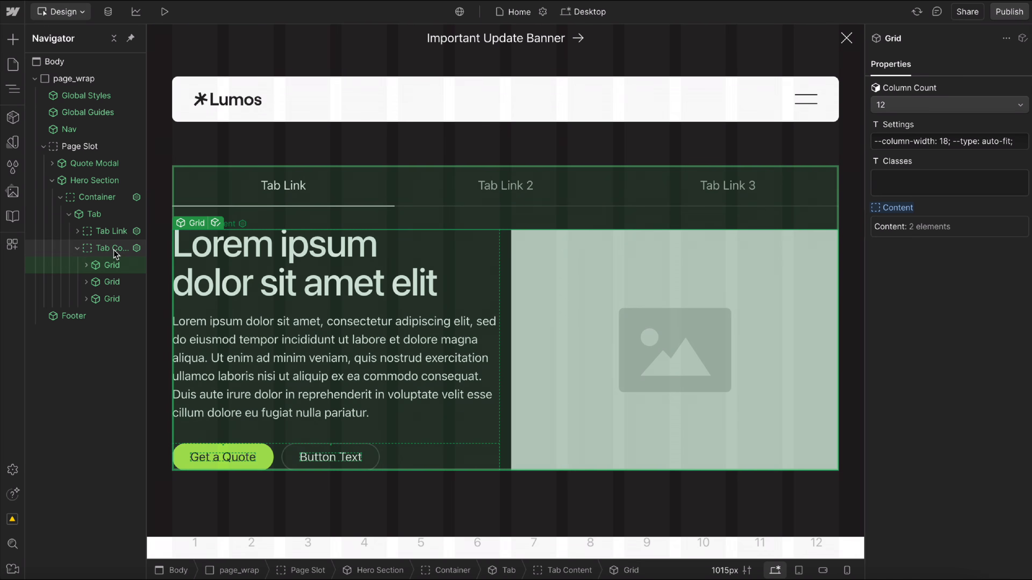
Set the Tab's Preview Content to true and append 2 and 3 to the headings of the second and third grids.
left_click(104, 214)
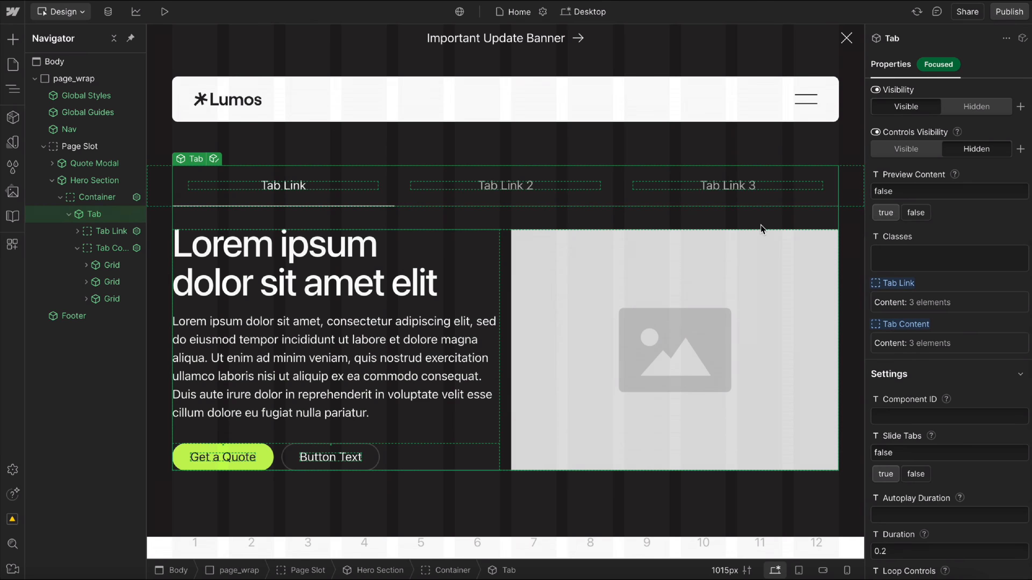
left_click(885, 213)
scroll(432, 293, "down", 6)
double_click(445, 283)
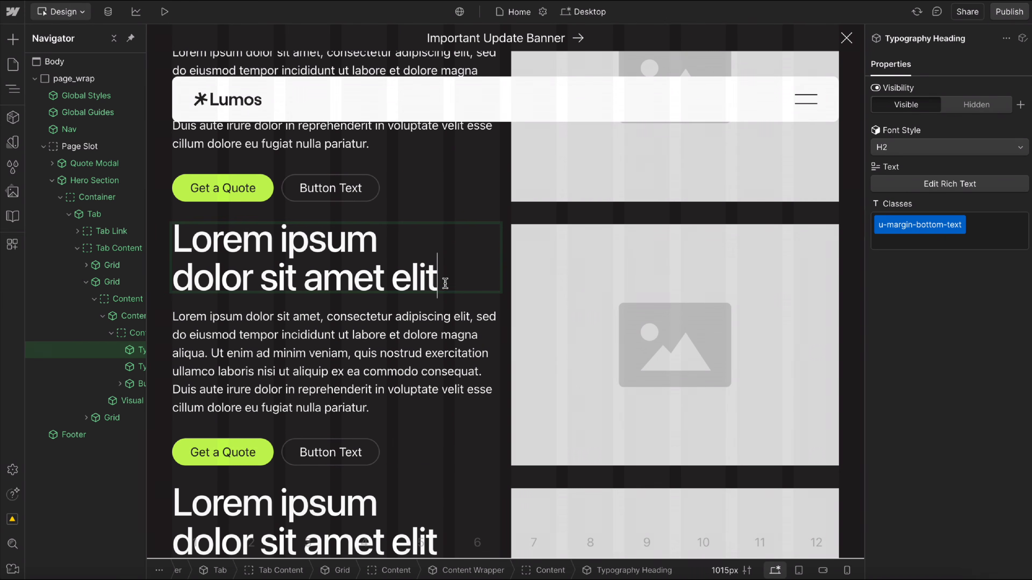
type("2")
scroll(440, 395, "down", 3)
double_click(444, 399)
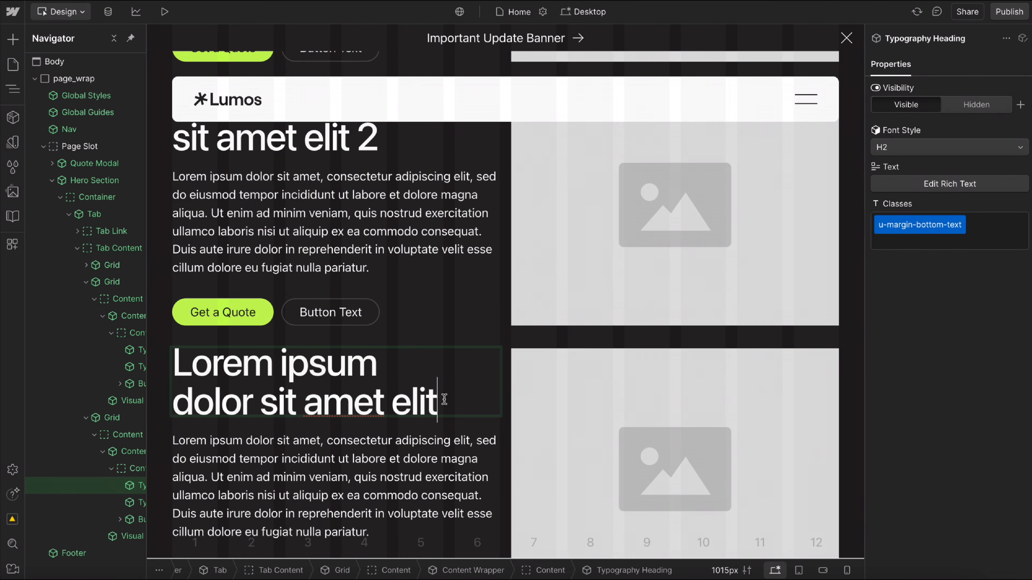
type("3")
Preview the page, switch between the three tabs, and test the Get a Quote button in the second tab.
left_click(165, 11)
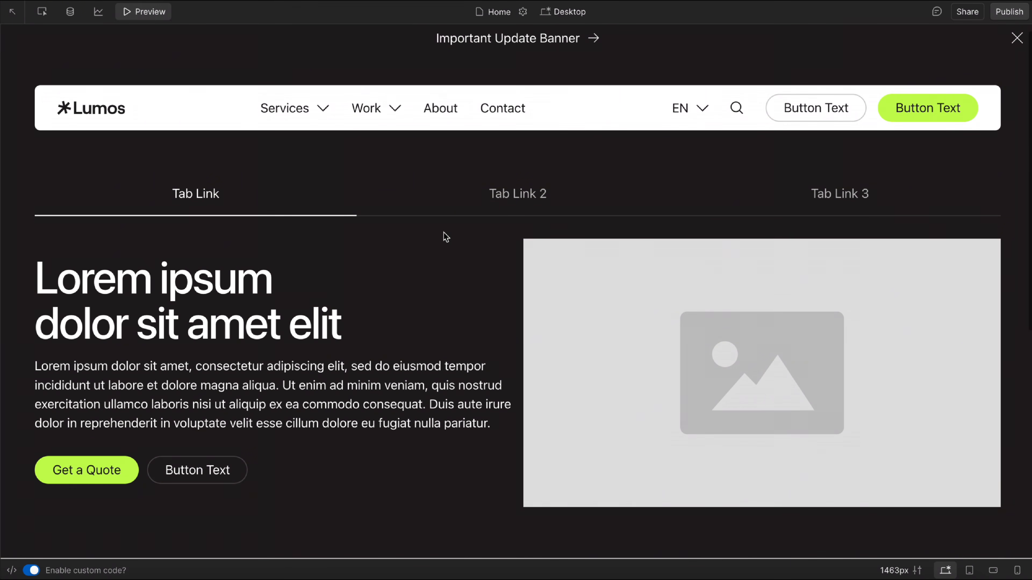
left_click(543, 194)
left_click(831, 195)
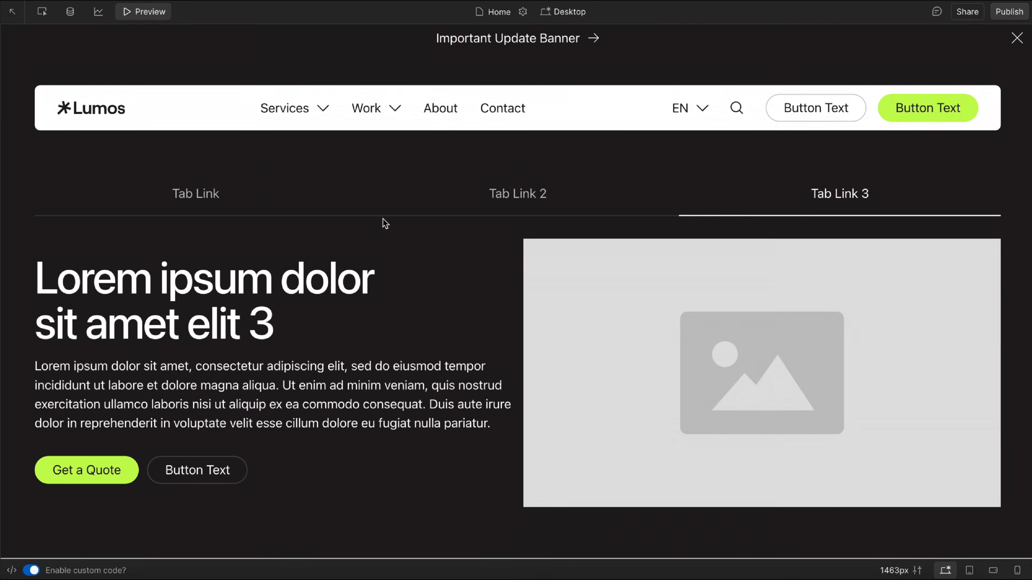
left_click(262, 208)
left_click(527, 210)
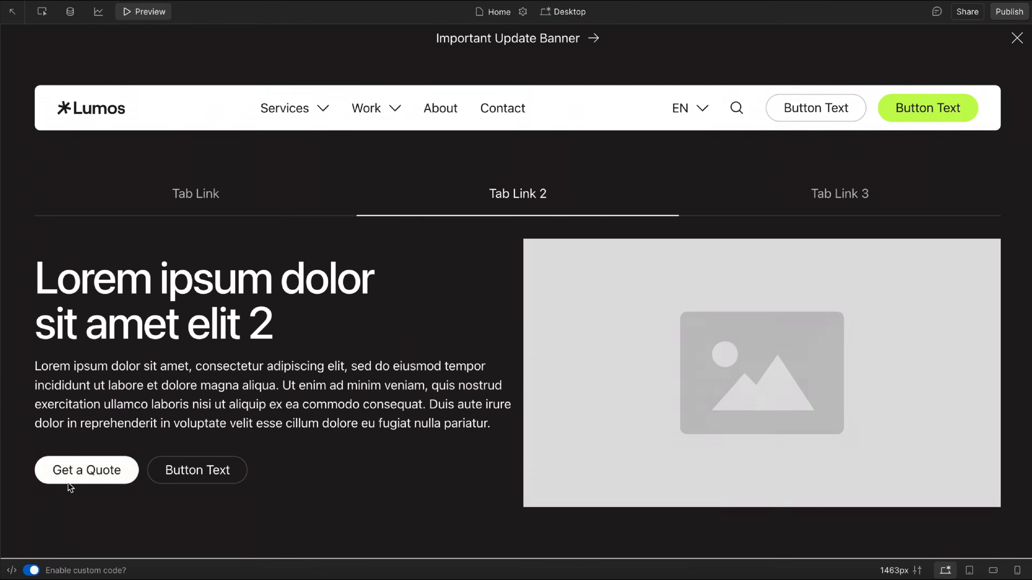
left_click(66, 485)
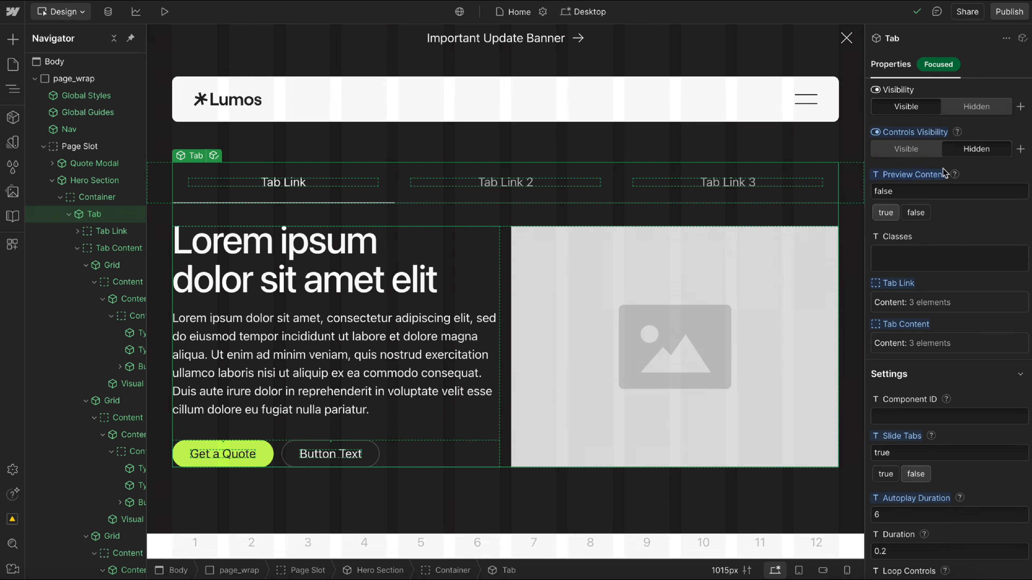
Set the Tab component's Controls Visibility to Visible.
left_click(908, 149)
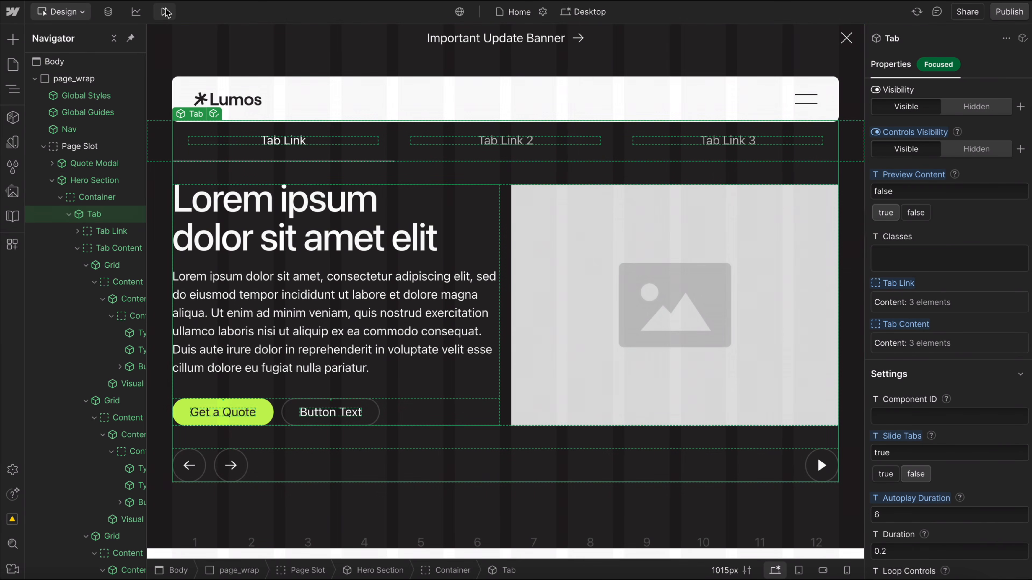
Preview the page, advance to the second tab with the next arrow, and test the tab's autoplay toggle.
left_click(165, 12)
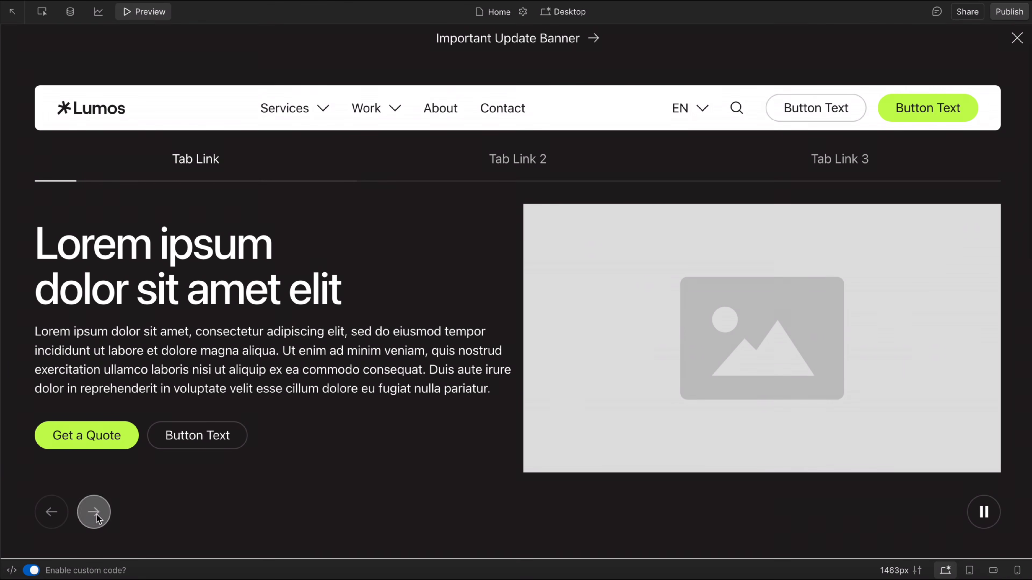
left_click(93, 510)
left_click(973, 509)
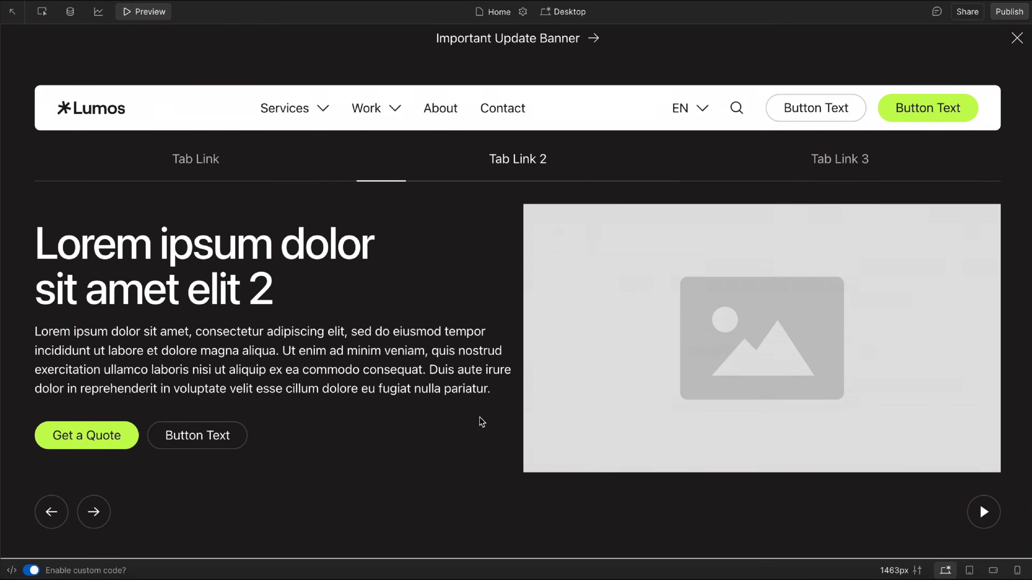
left_click(162, 12)
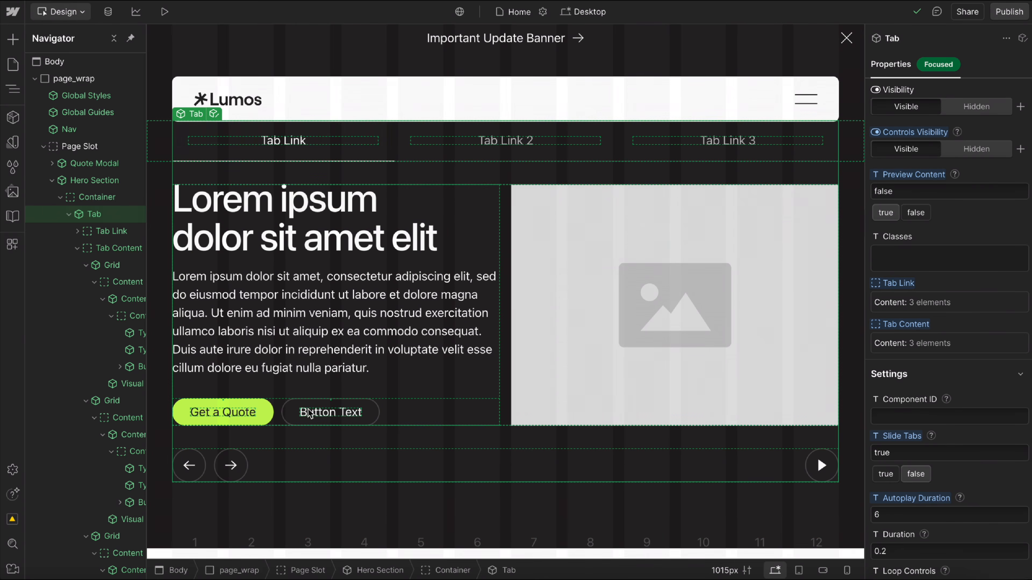
Open the Tab component and examine the next Button Arrow's direction options and Screen Reader Text.
left_click(215, 115)
left_click(233, 186)
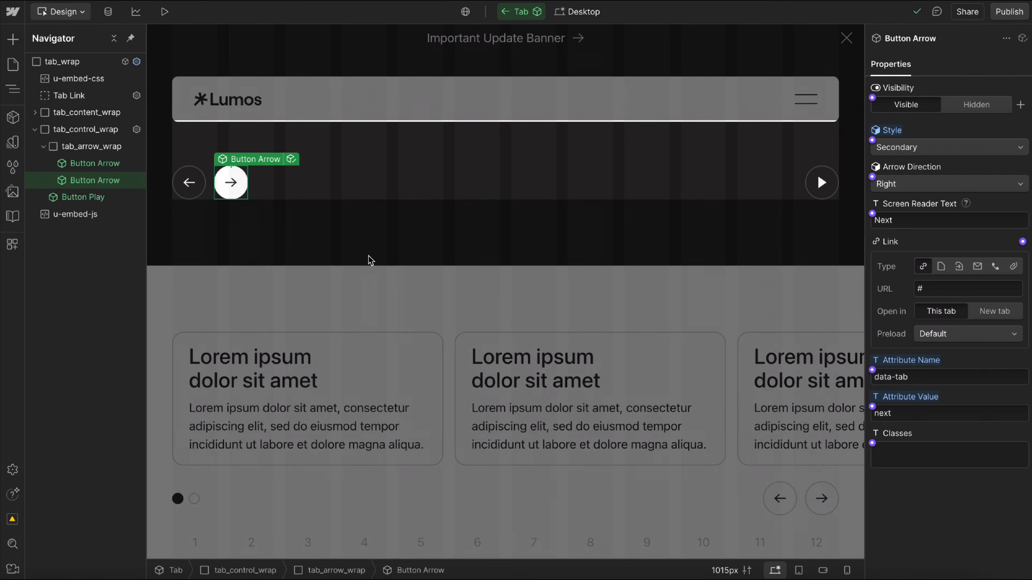
left_click(914, 183)
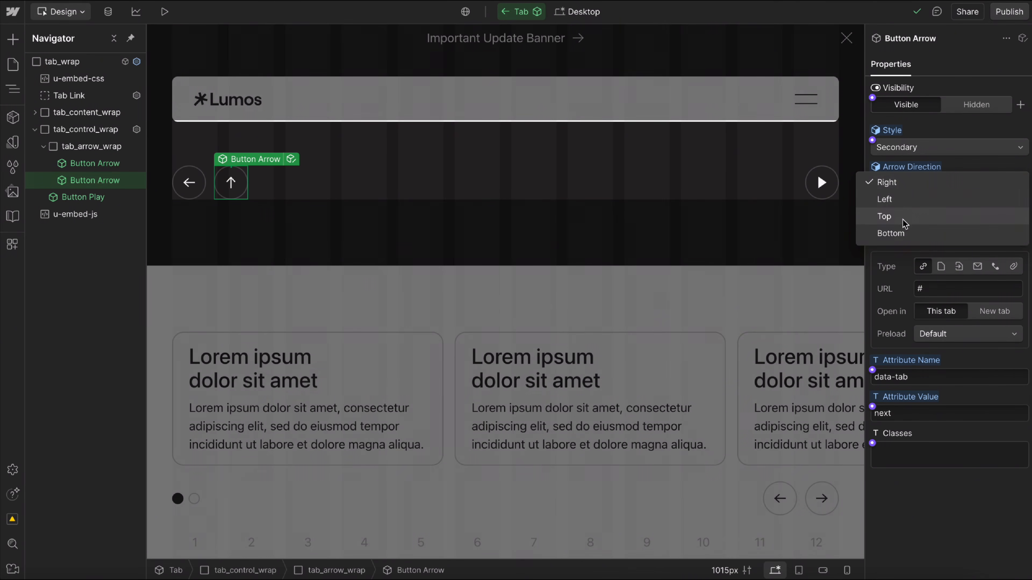
left_click(959, 167)
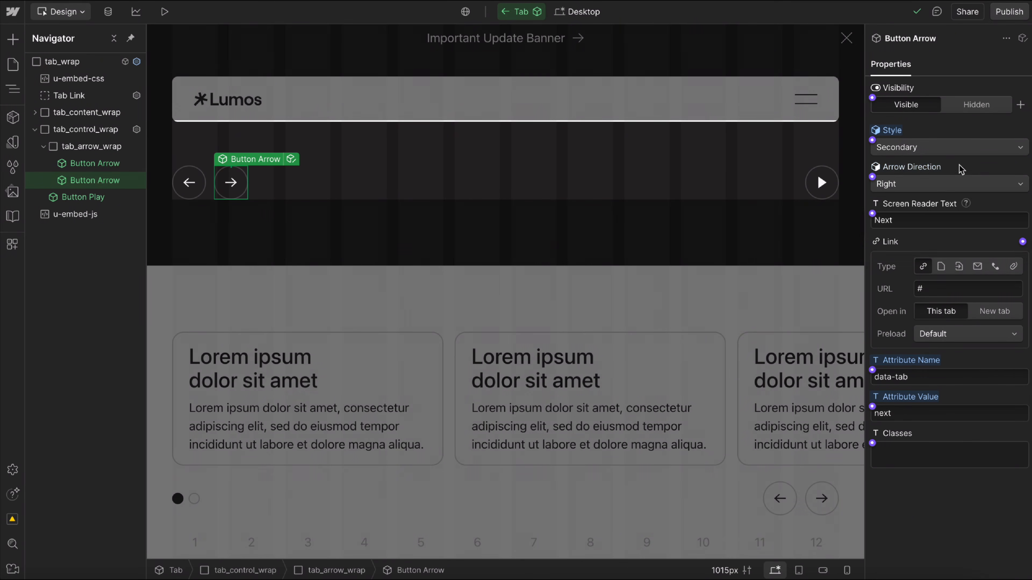
left_click(914, 224)
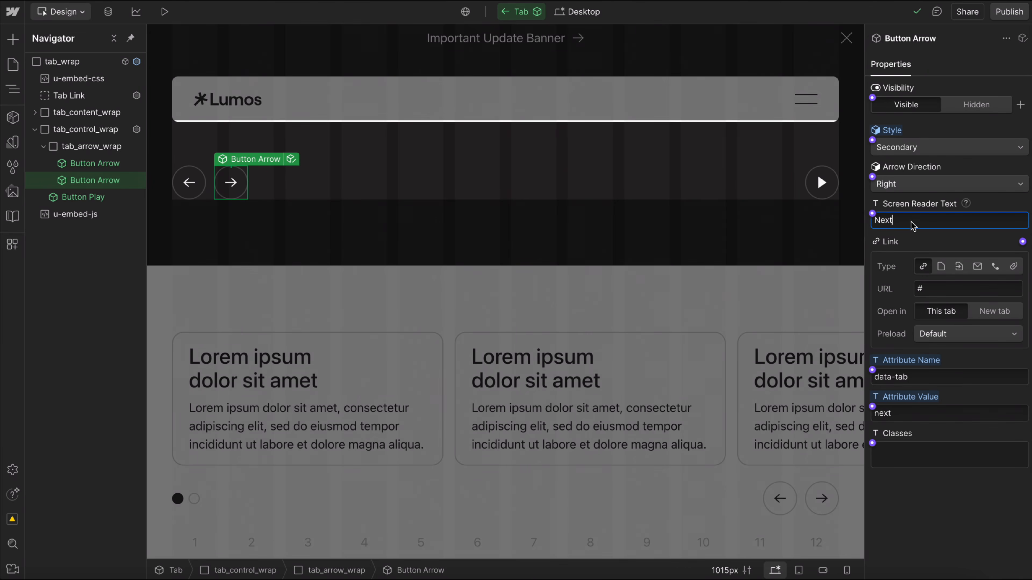
Compare the properties of the Tab component's Button Play and next Button Arrow, and return to the Home page.
left_click(821, 190)
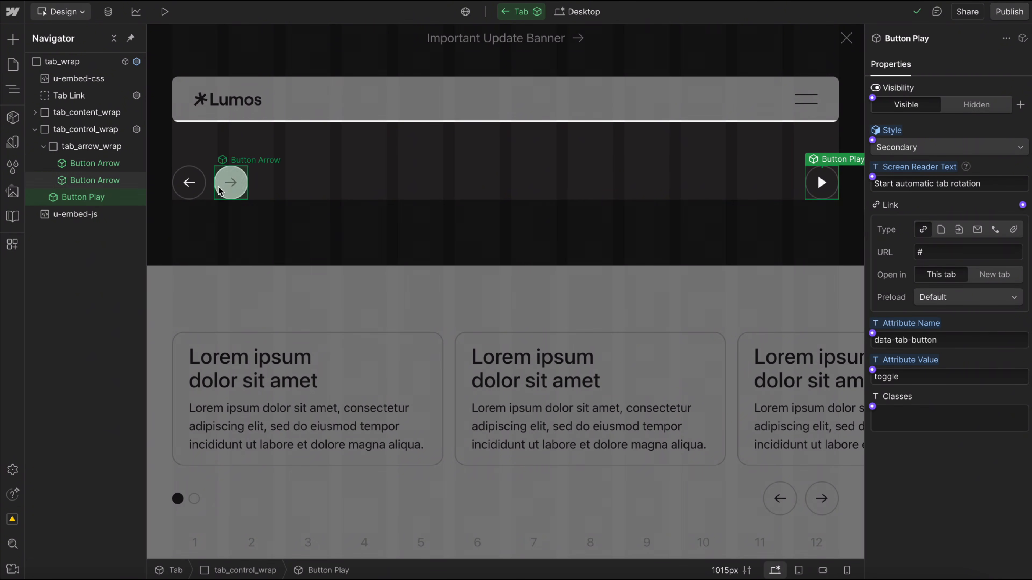
left_click(222, 194)
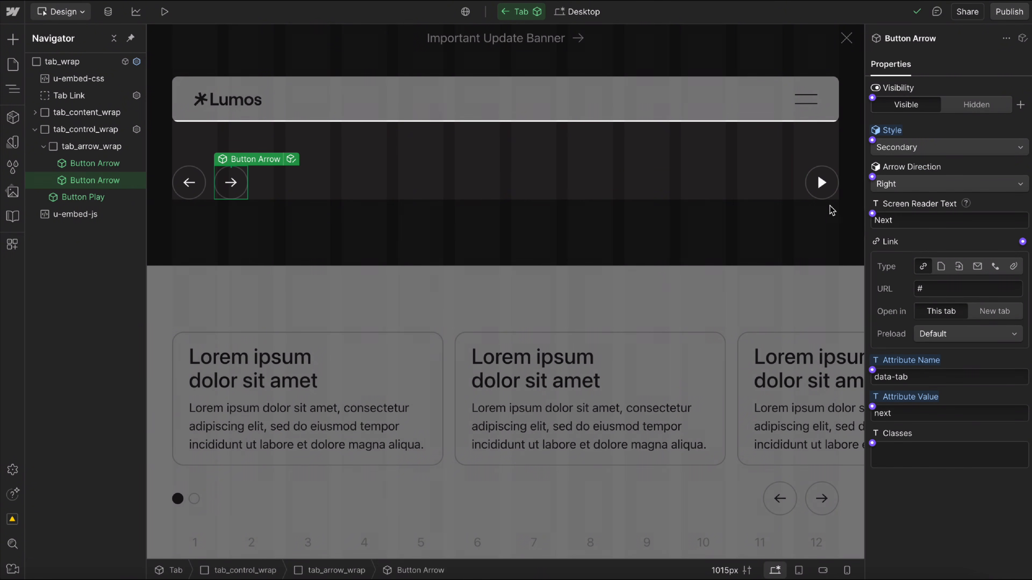
left_click(827, 195)
left_click(233, 190)
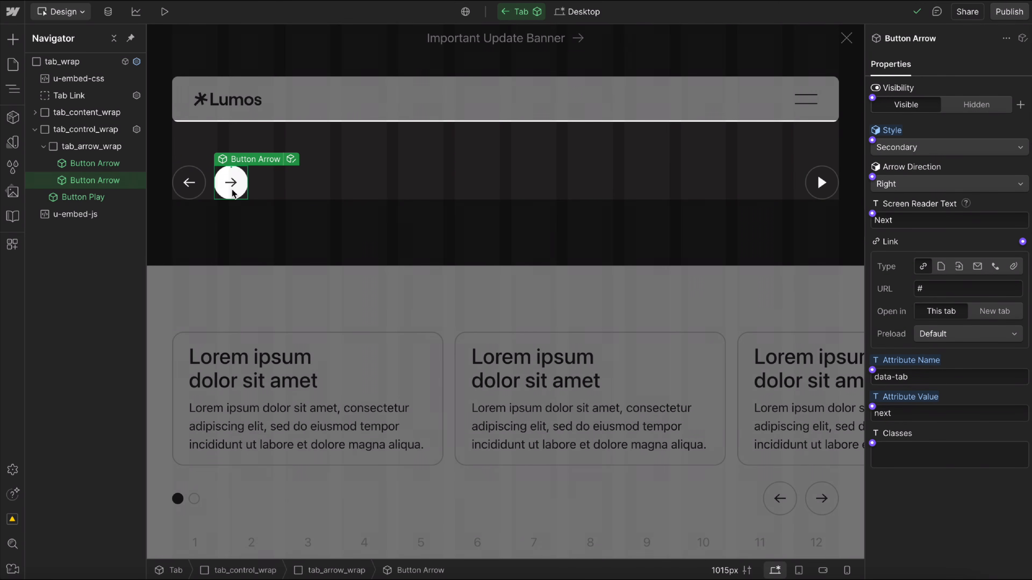
left_click(93, 65)
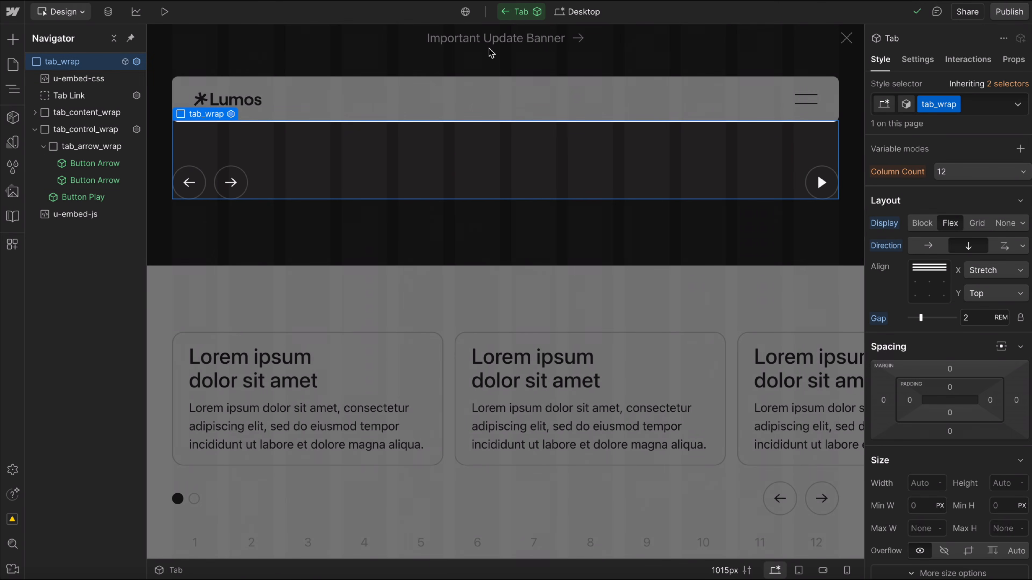
left_click(507, 18)
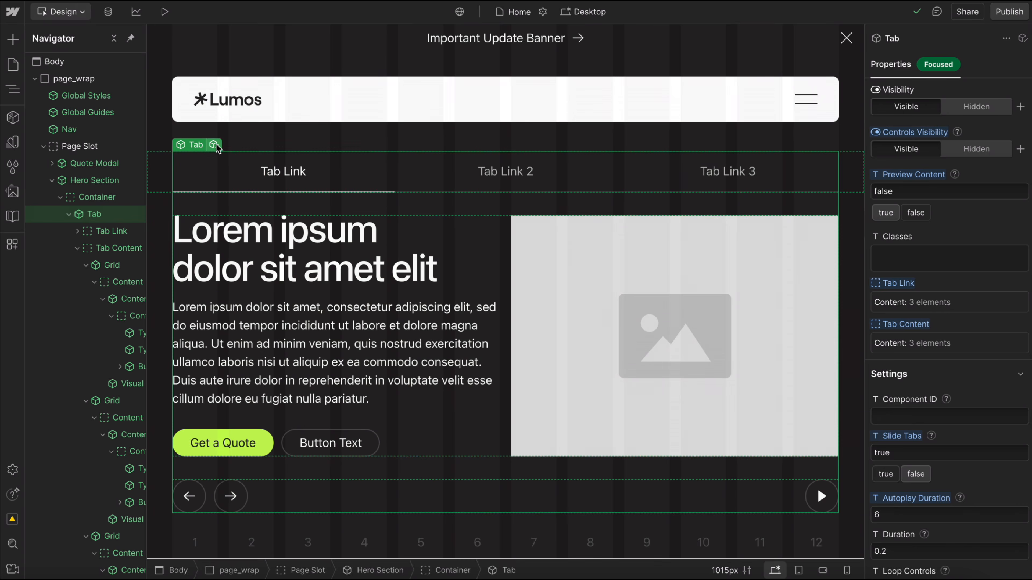
Add a Side Panel variant to the Tab component and set its Tab Link list's flex direction to vertical.
left_click(214, 145)
left_click(902, 106)
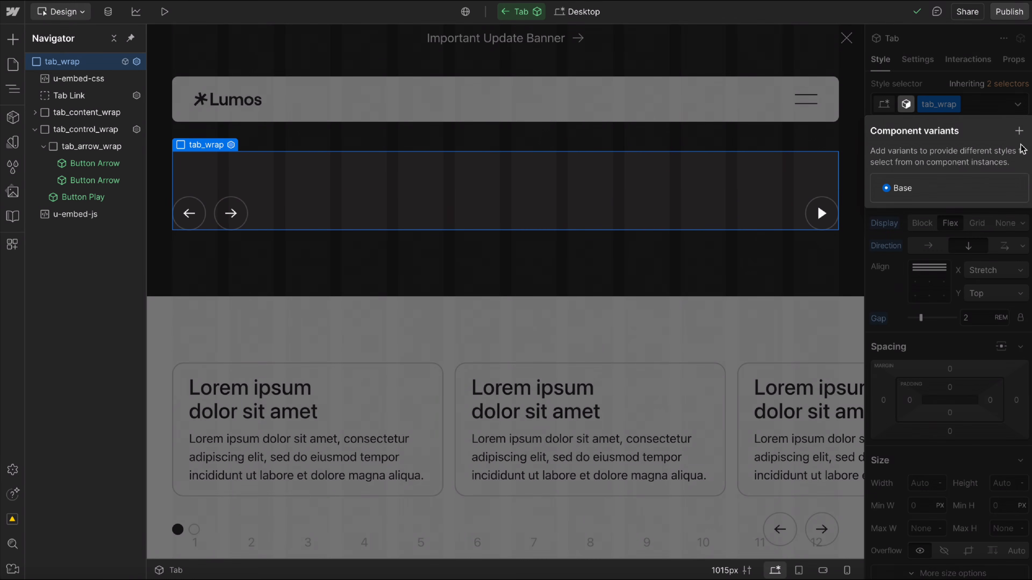
left_click(1018, 130)
type("Side Panel")
key("Return")
left_click(948, 61)
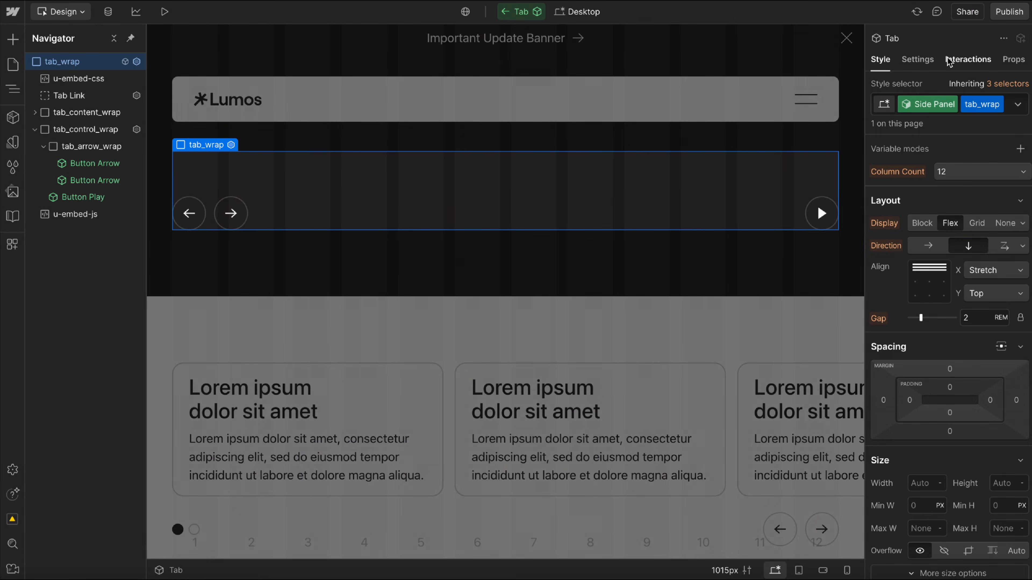
left_click(502, 143)
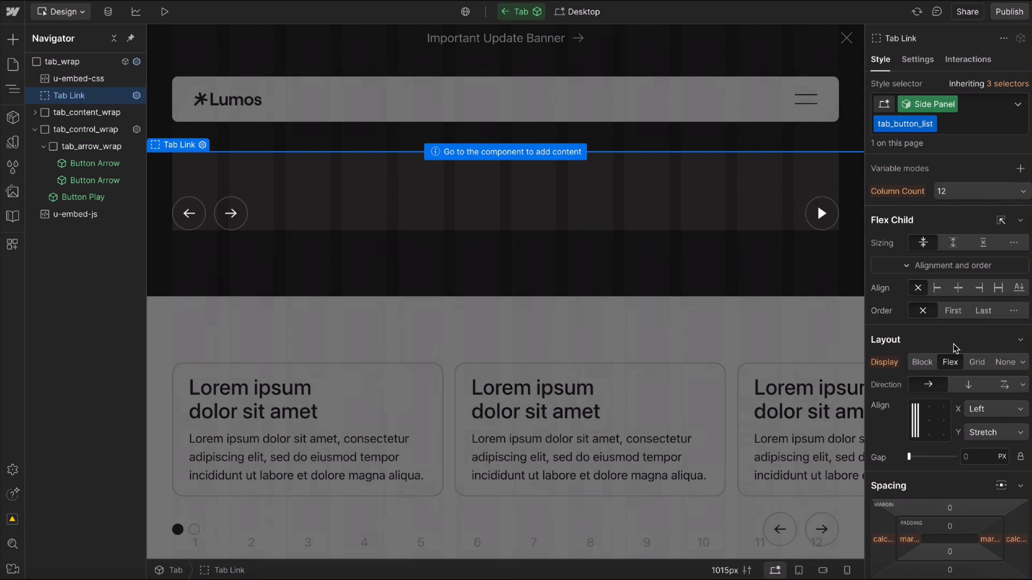
left_click(967, 384)
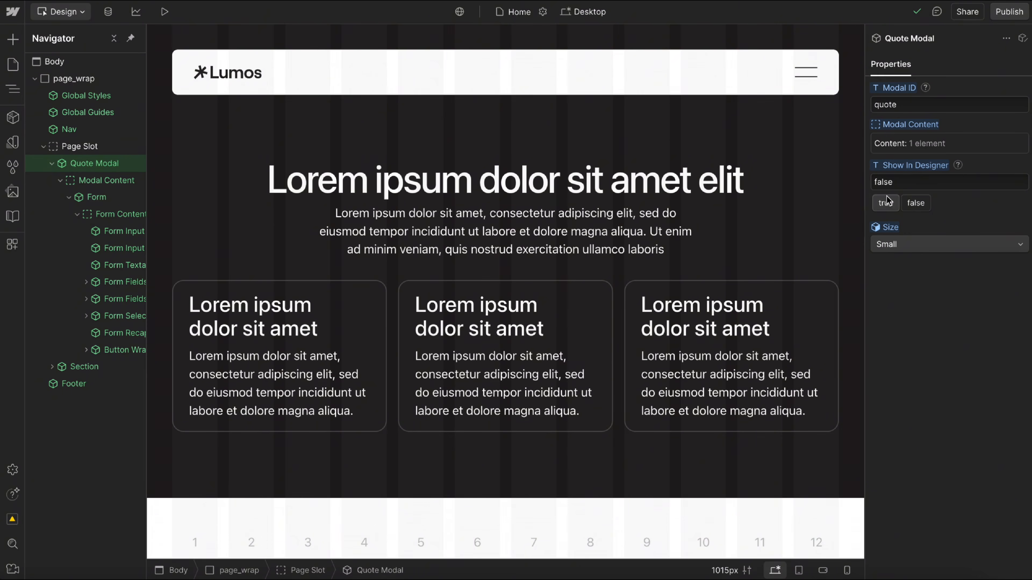
Set the Quote Modal's Show In Designer to true and select the Form Content slot inside it.
left_click(886, 203)
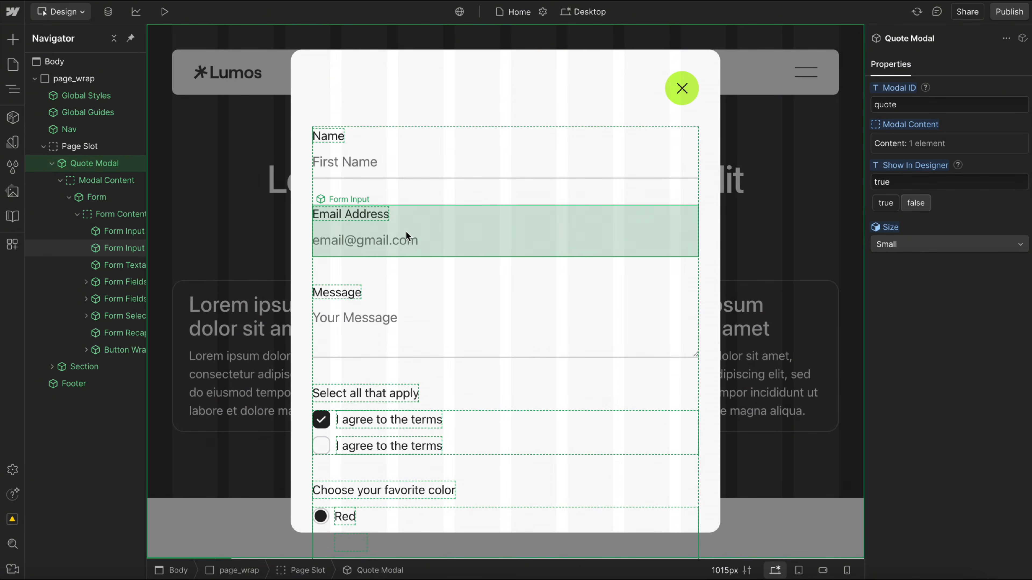
left_click(406, 231)
left_click(111, 215)
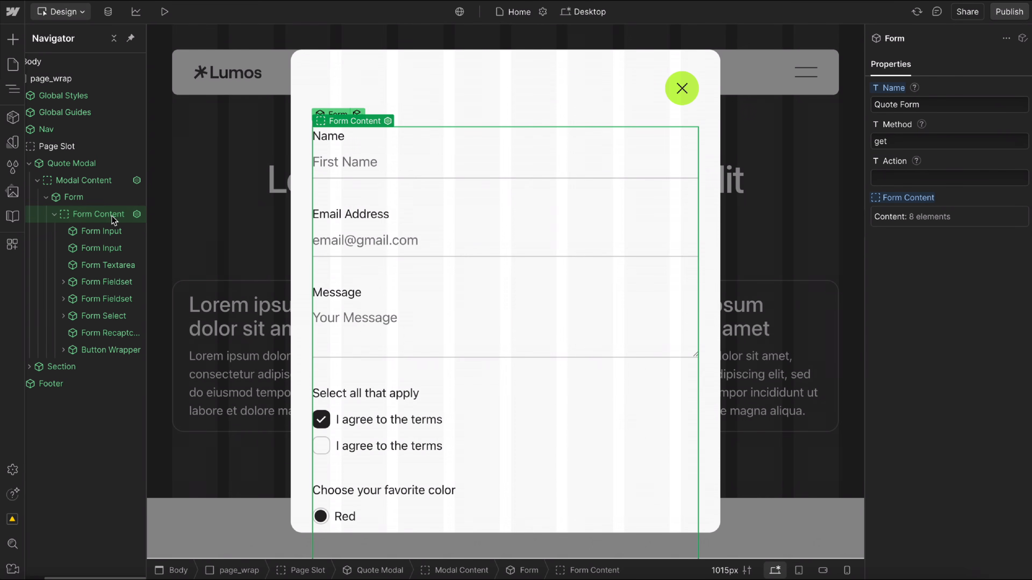
Try duplicating the Email Address form input in the quote form and remove the copy.
left_click(108, 249)
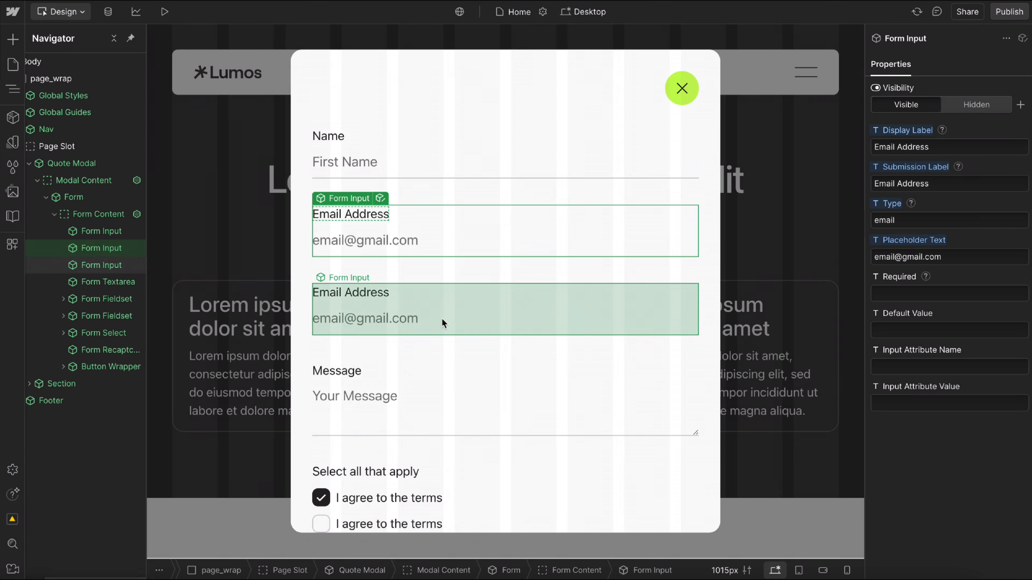
left_click(449, 309)
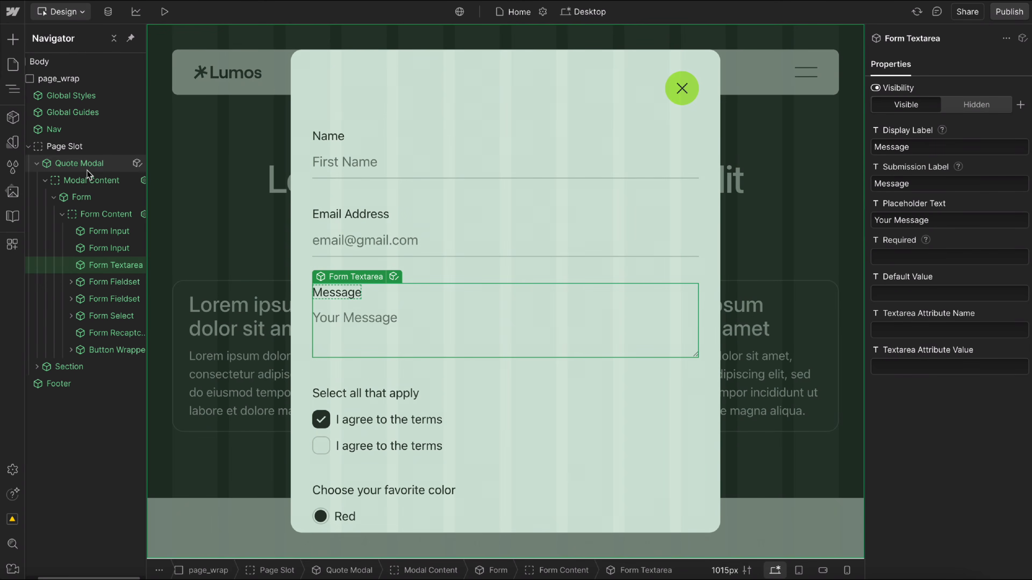
left_click(88, 165)
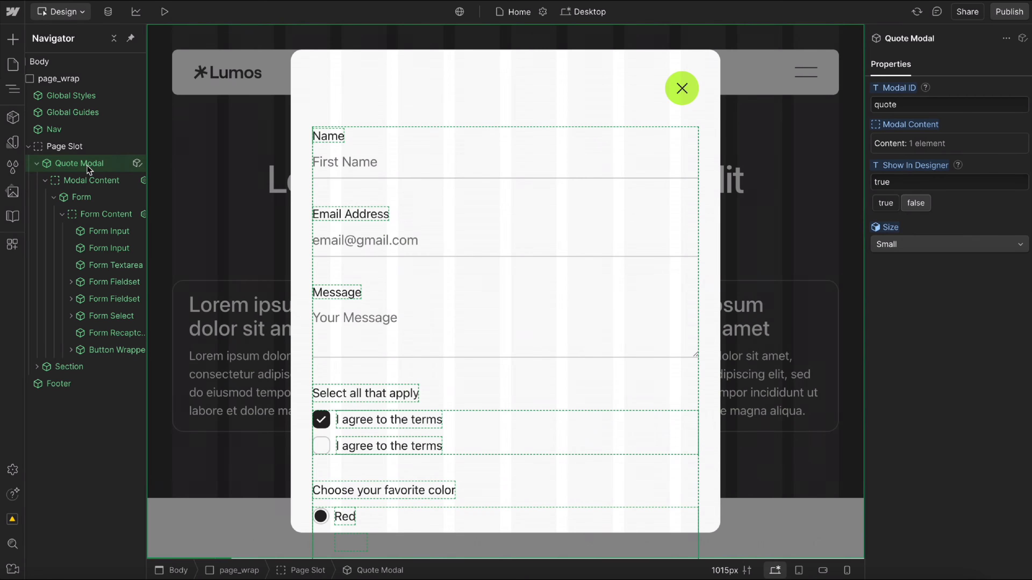
left_click(415, 240)
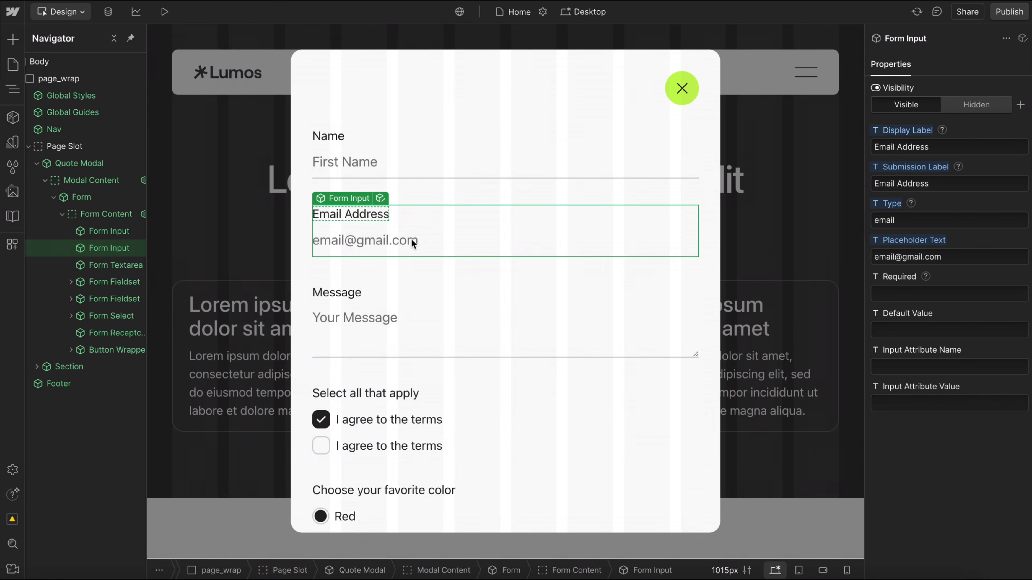
key("ctrl+d")
left_click(420, 313)
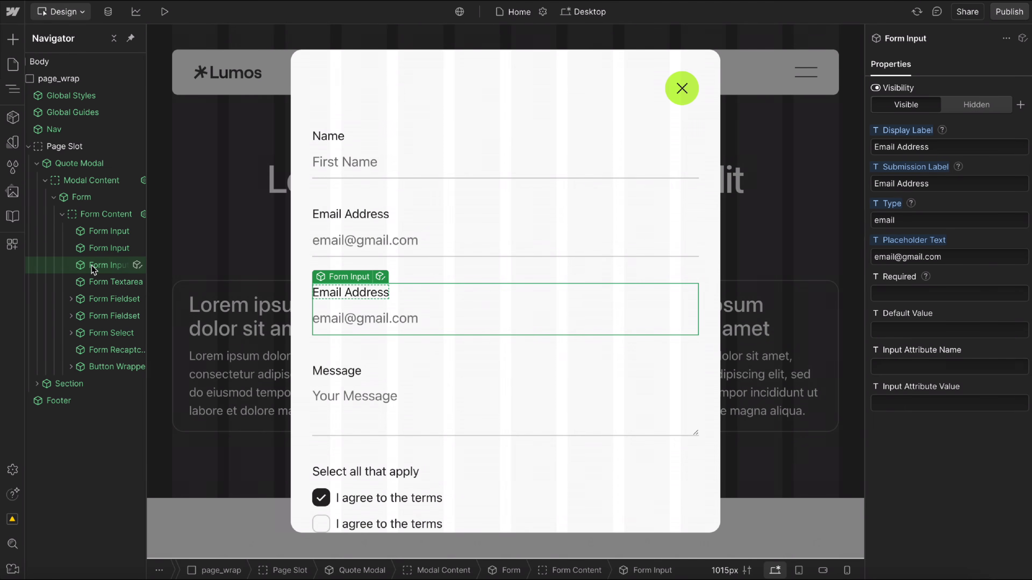
key("Delete")
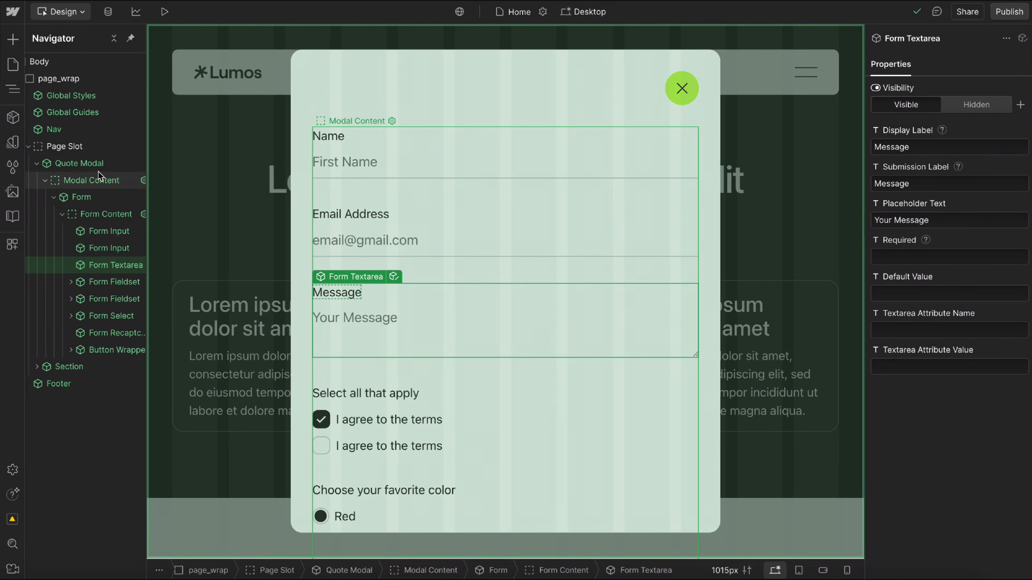
Move the Quote Modal out of the Page Slot to directly below Nav and wrap it in a div block.
left_click(84, 164)
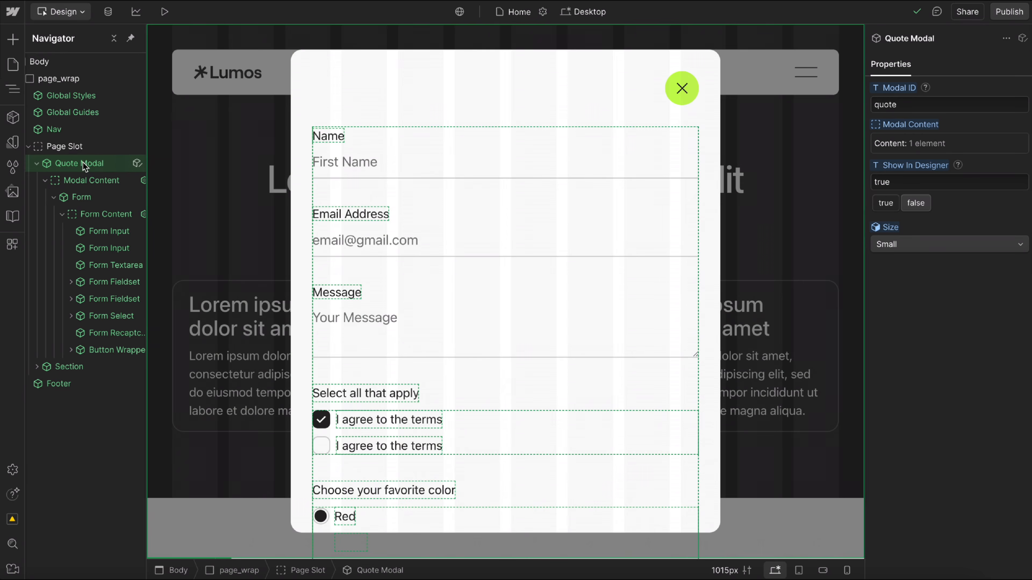
scroll(93, 165, "left", 1)
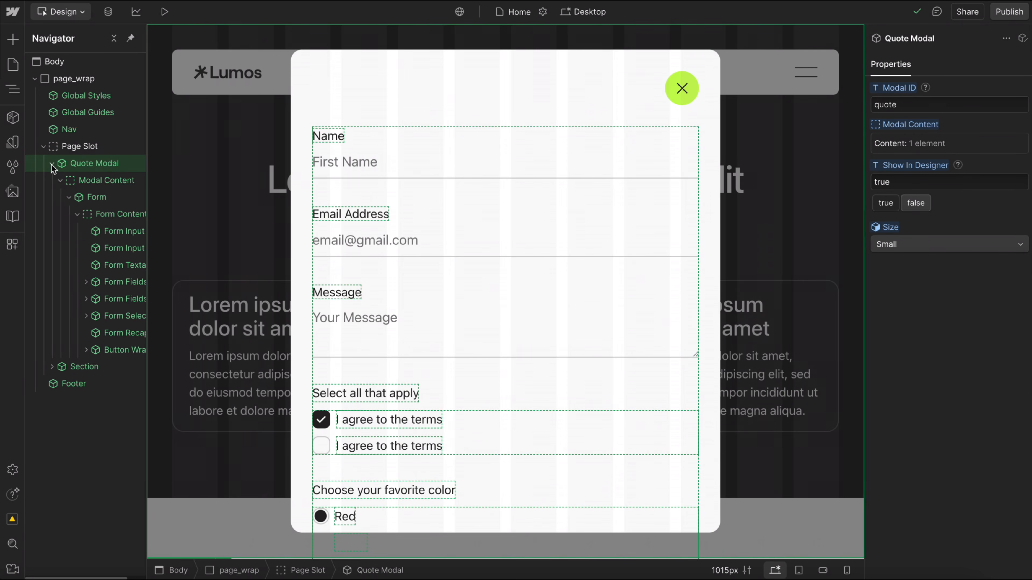
left_click_drag(90, 165, 88, 144)
right_click(89, 146)
mouse_move(162, 195)
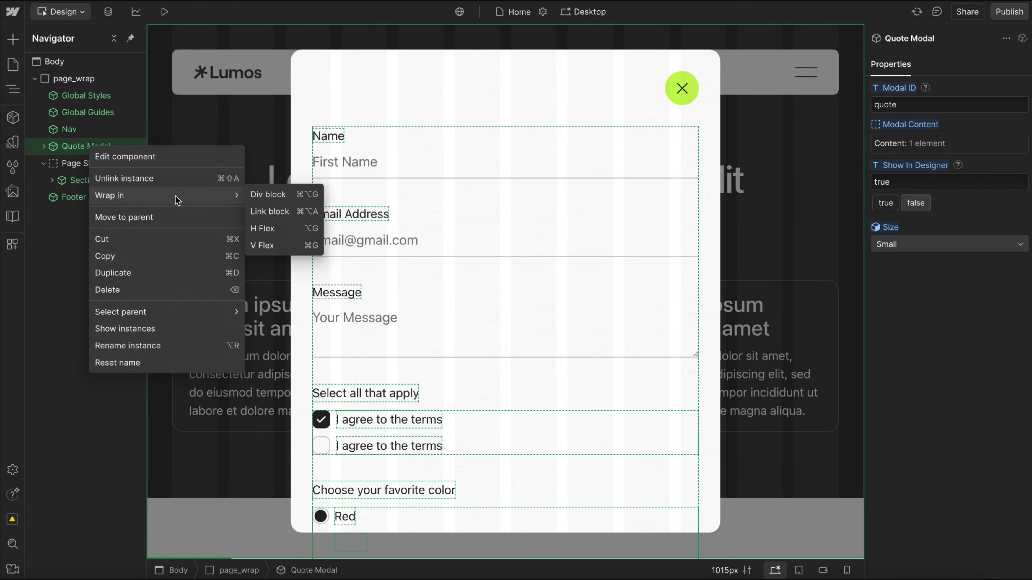
left_click(279, 197)
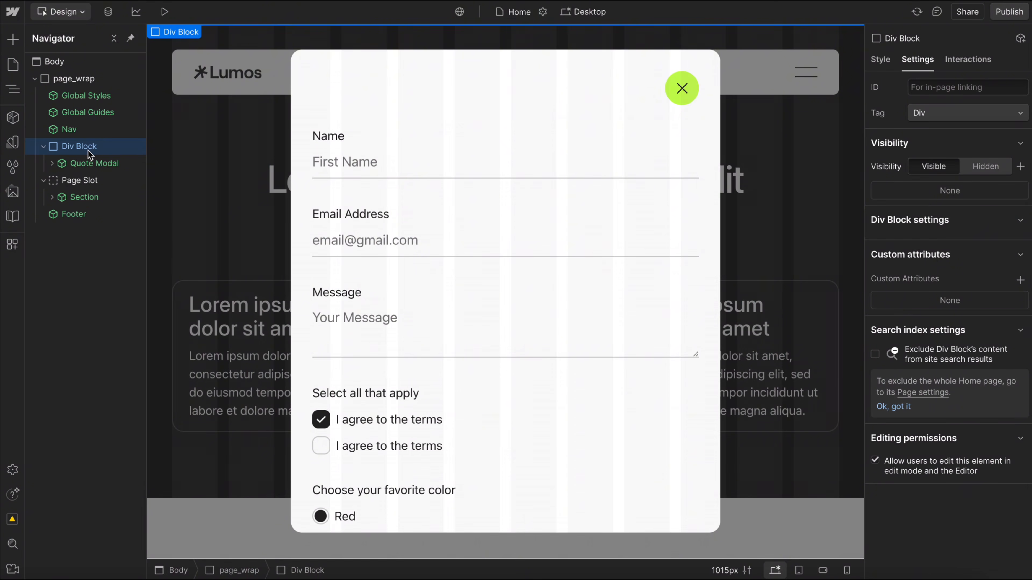
Create a component named Quote Modal from the div block, in the Interactive group.
left_click(13, 118)
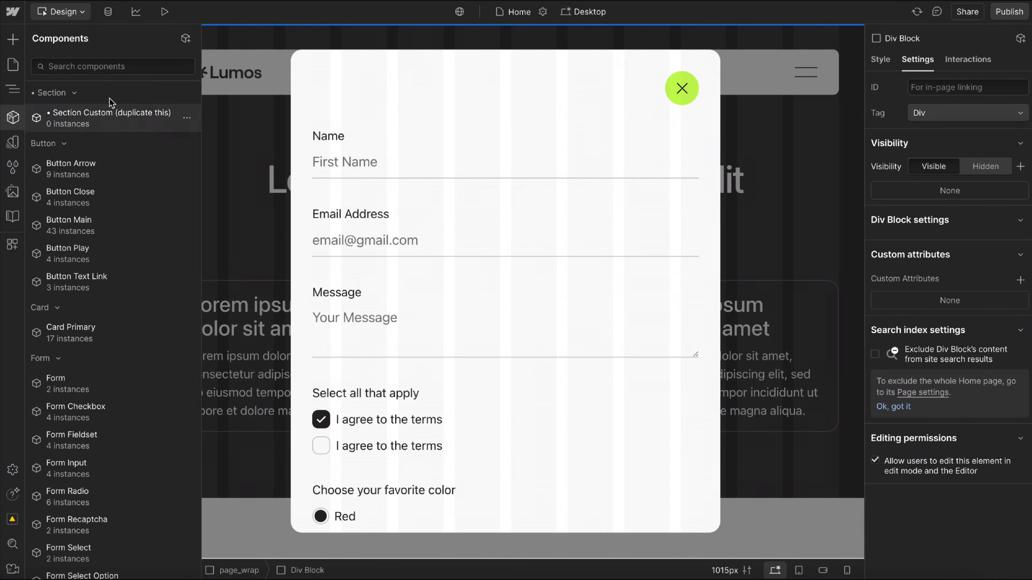
left_click(185, 38)
type("Quote Modal")
left_click(251, 143)
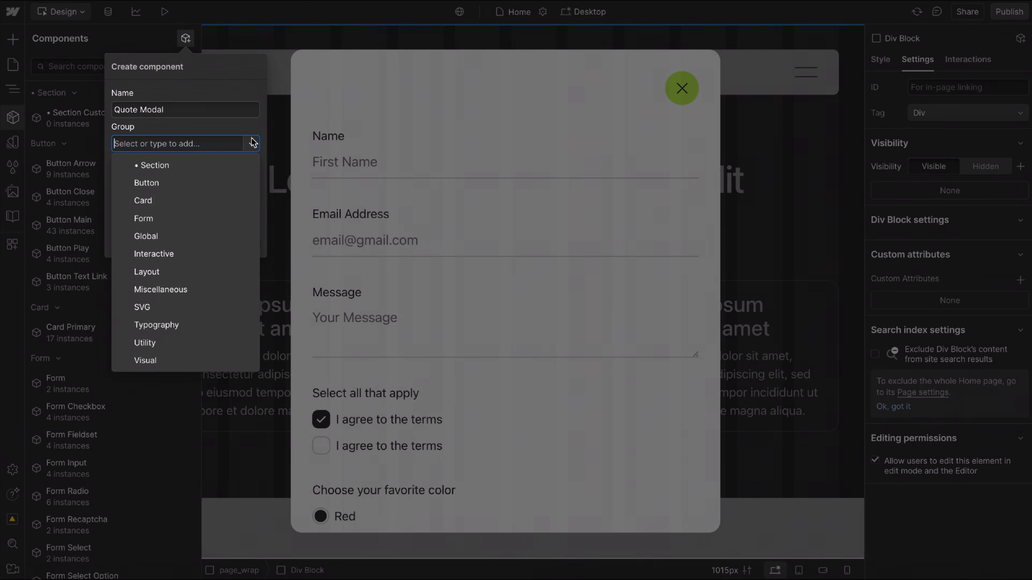
left_click(164, 254)
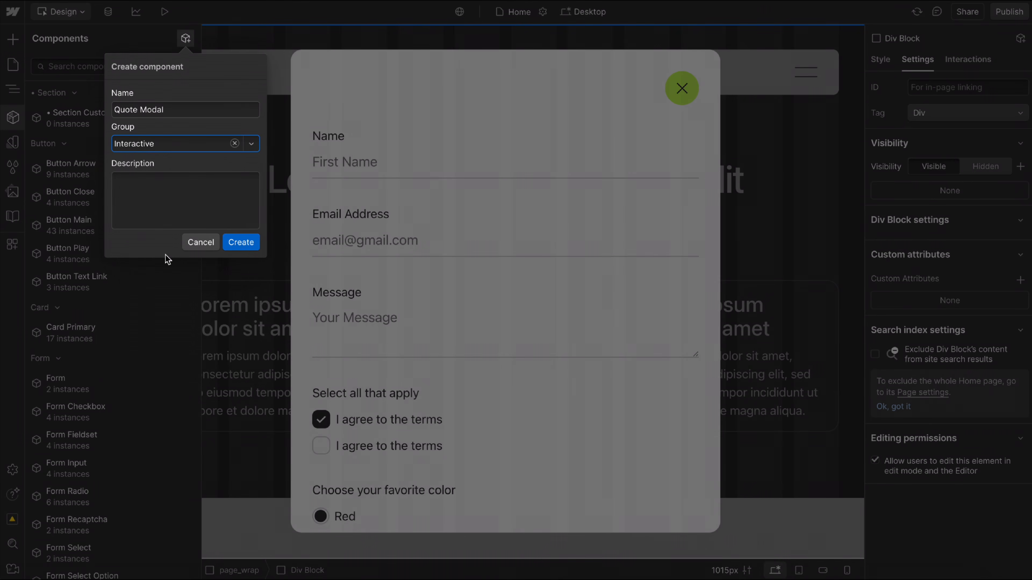
left_click(241, 242)
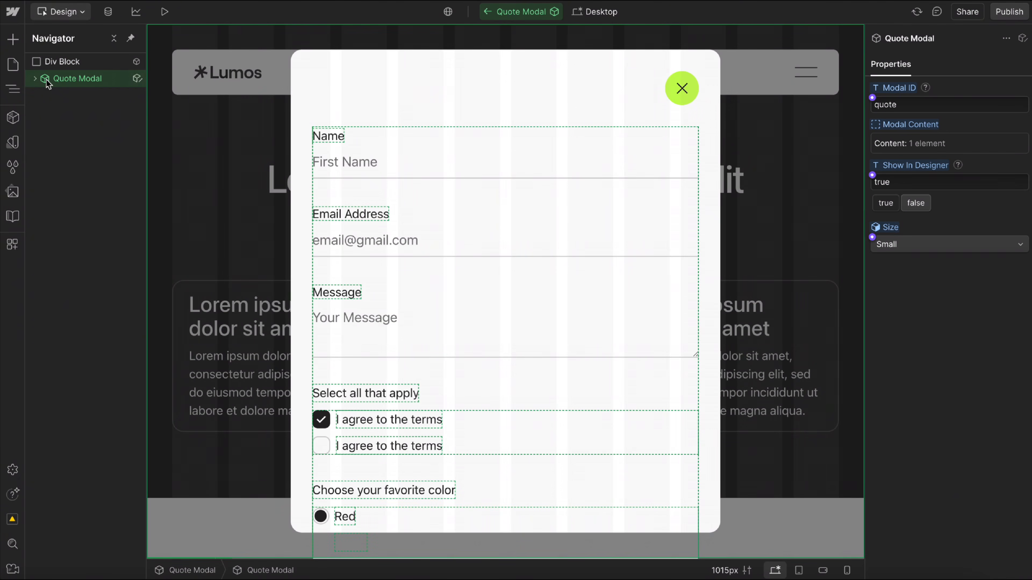
Set Show In Designer to false for the modal nested in the new component and return to the Home page.
left_click(37, 80)
left_click(43, 95)
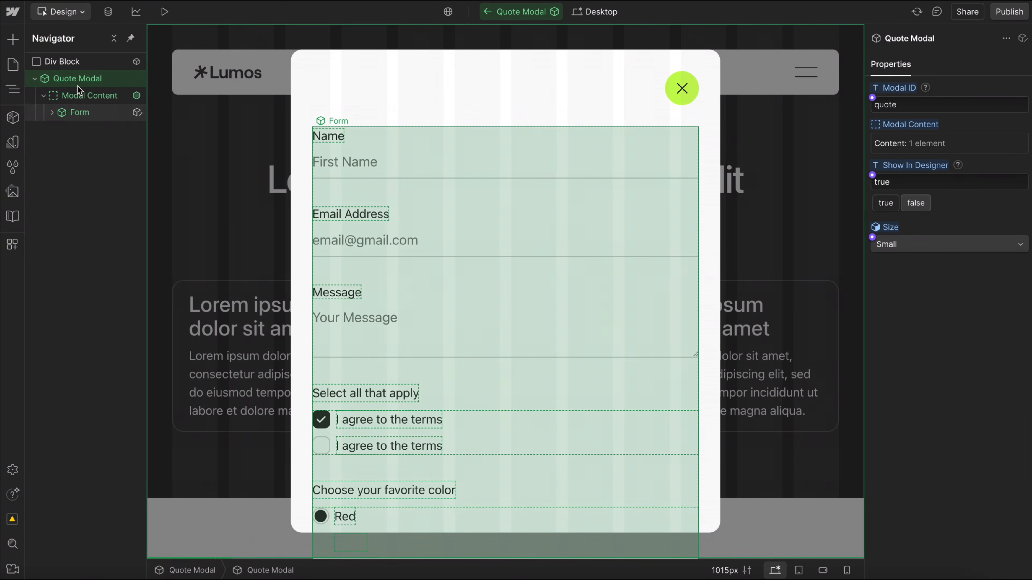
left_click(920, 205)
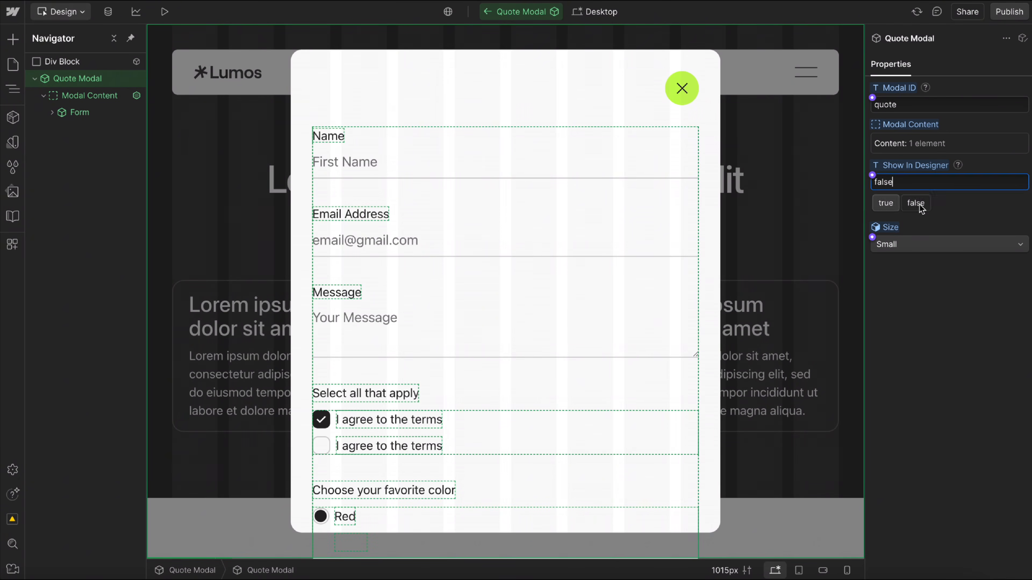
left_click(487, 12)
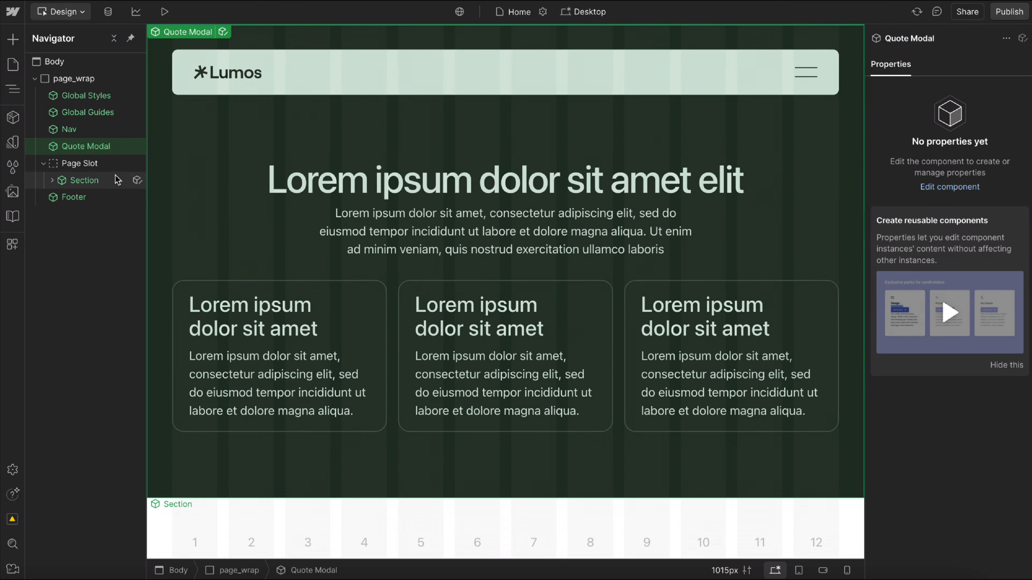
Rename the Section in the Page Slot to CTA Section and duplicate it.
double_click(84, 181)
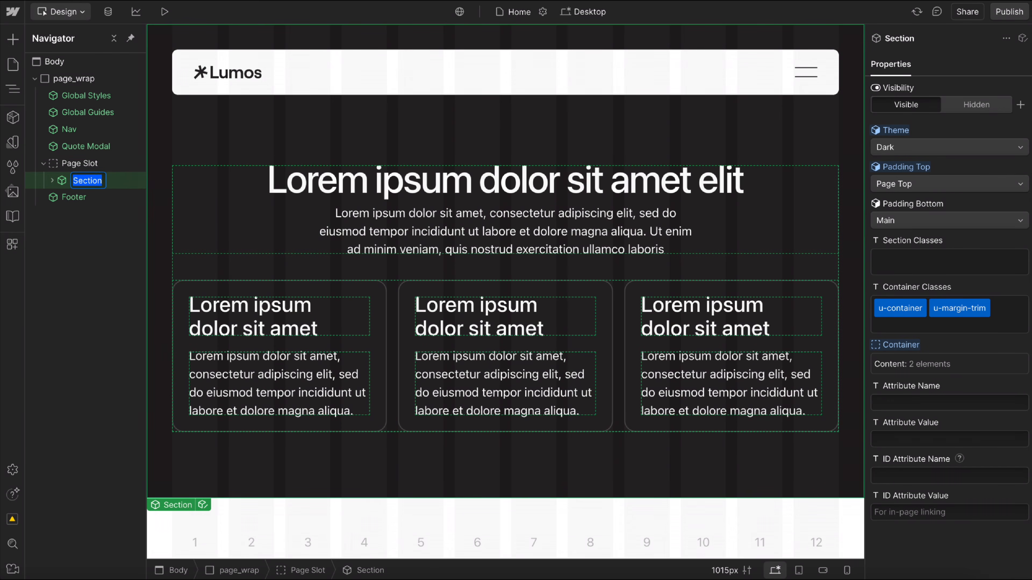
type("CTA")
key("Return")
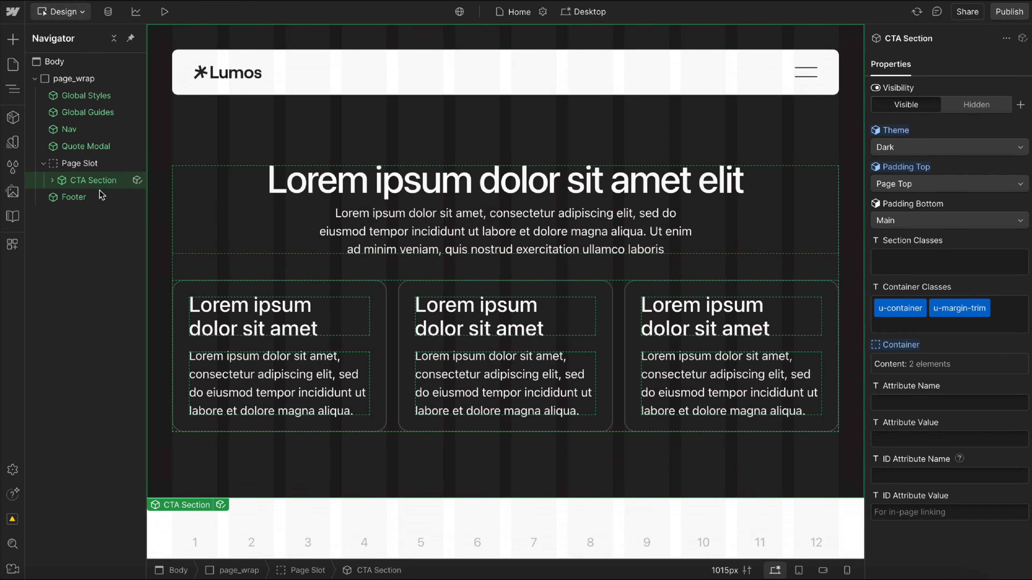
key("ctrl+d")
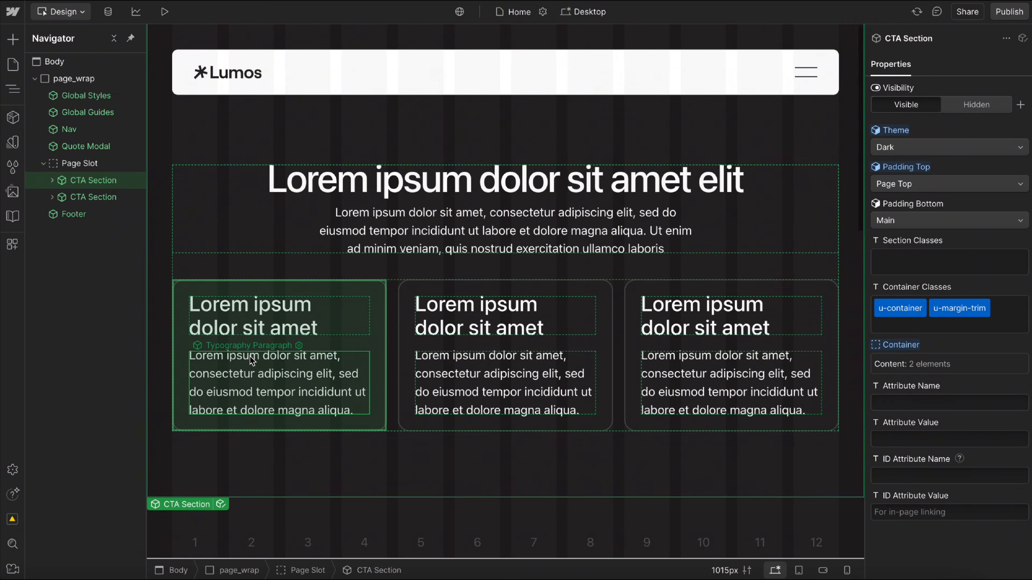
scroll(337, 366, "down", 5)
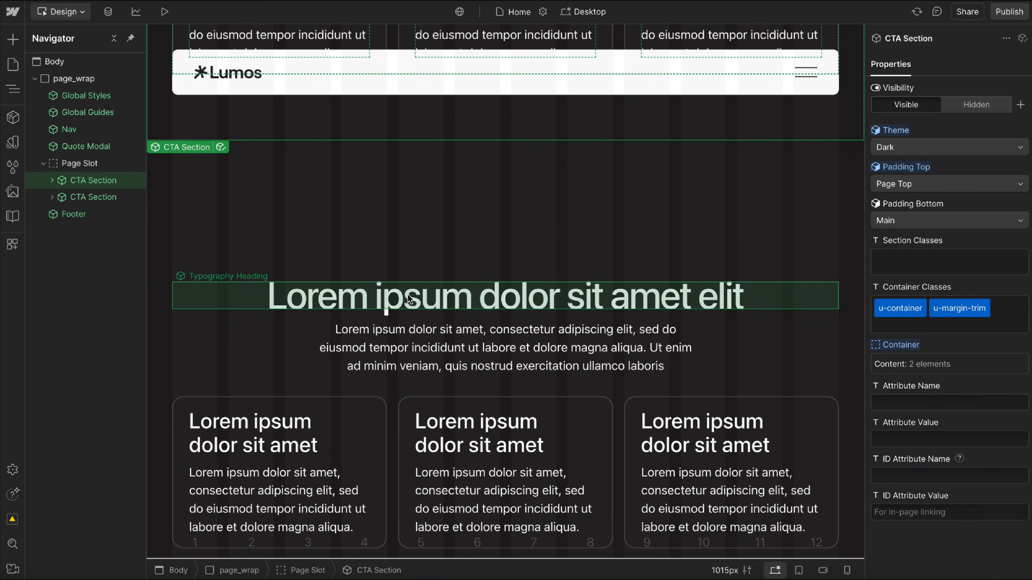
Set the second CTA Section's heading to font style H3 and change its margin class to u-margin-bottom-5.
left_click(434, 289)
scroll(848, 244, "down", 1)
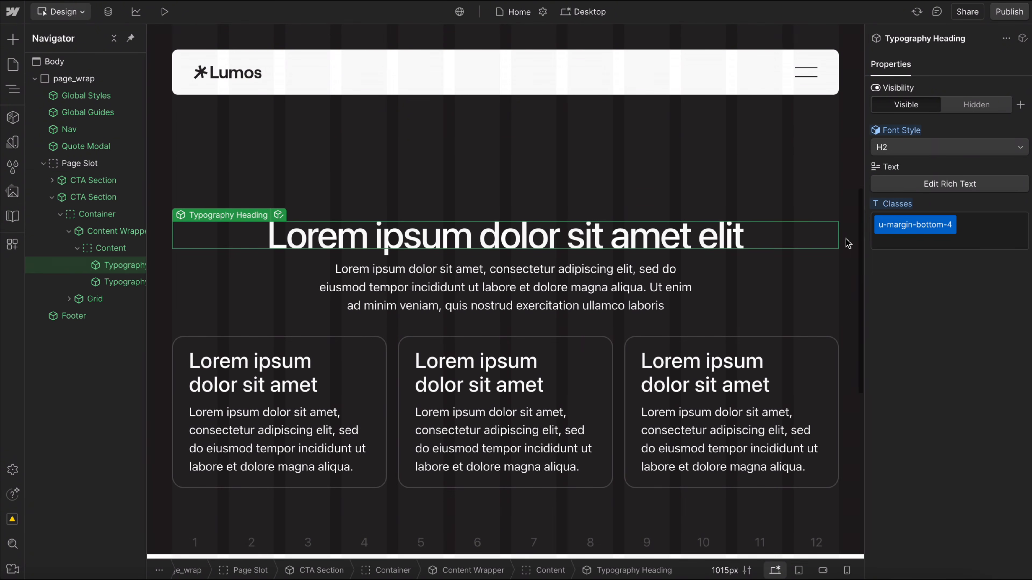
left_click(928, 147)
left_click(901, 129)
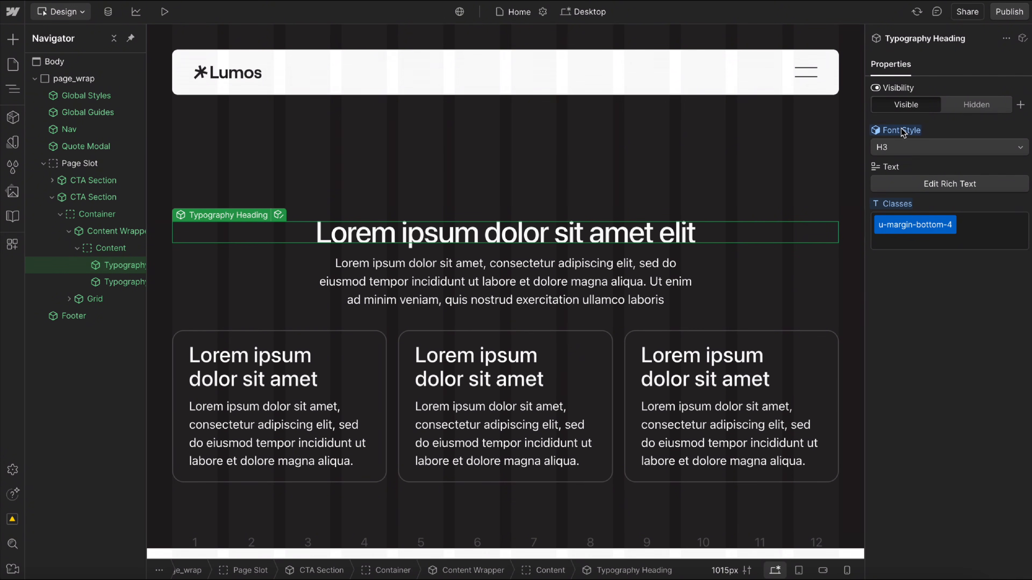
left_click(933, 216)
key("Right")
key("BackSpace")
type("5")
key("Return")
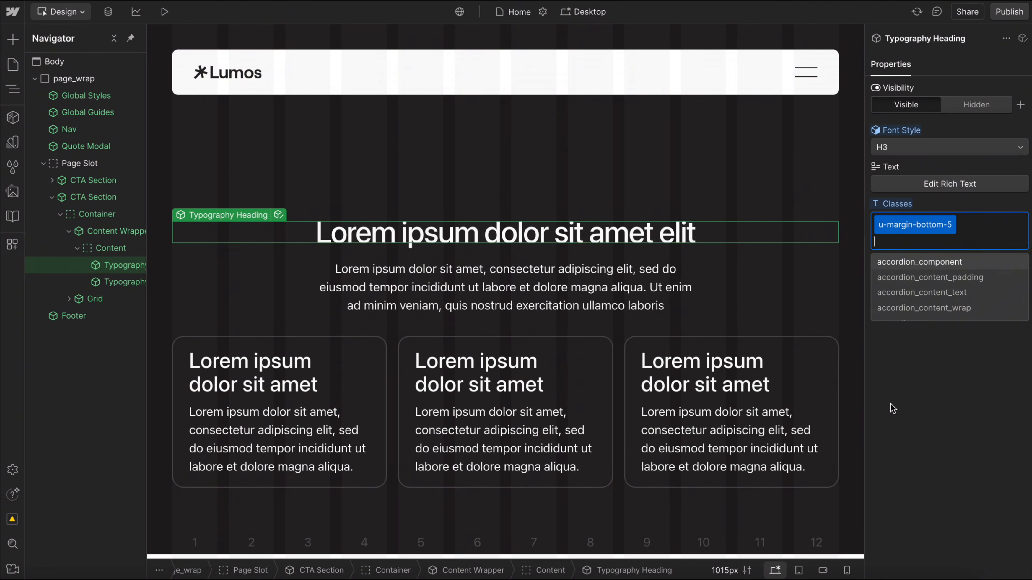
left_click(891, 404)
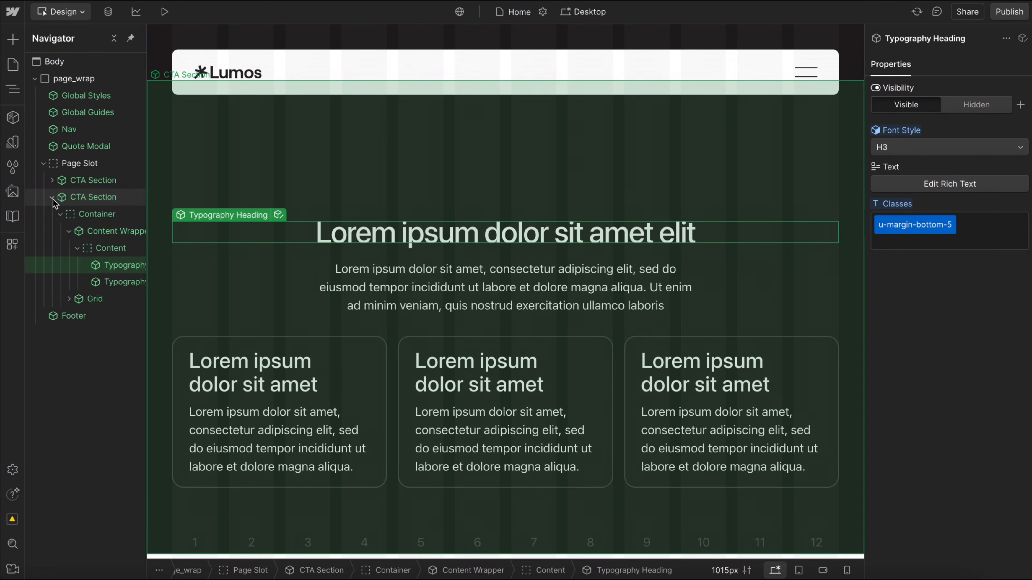
Set the first CTA Section's heading to font style H3 with the class u-margin-bottom-5.
left_click(53, 198)
left_click(130, 180)
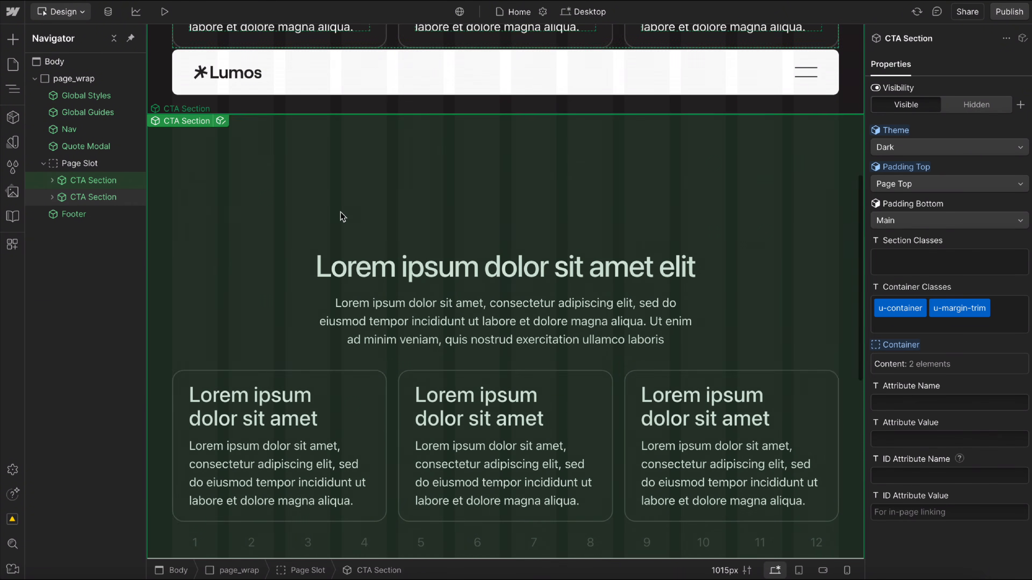
left_click(418, 191)
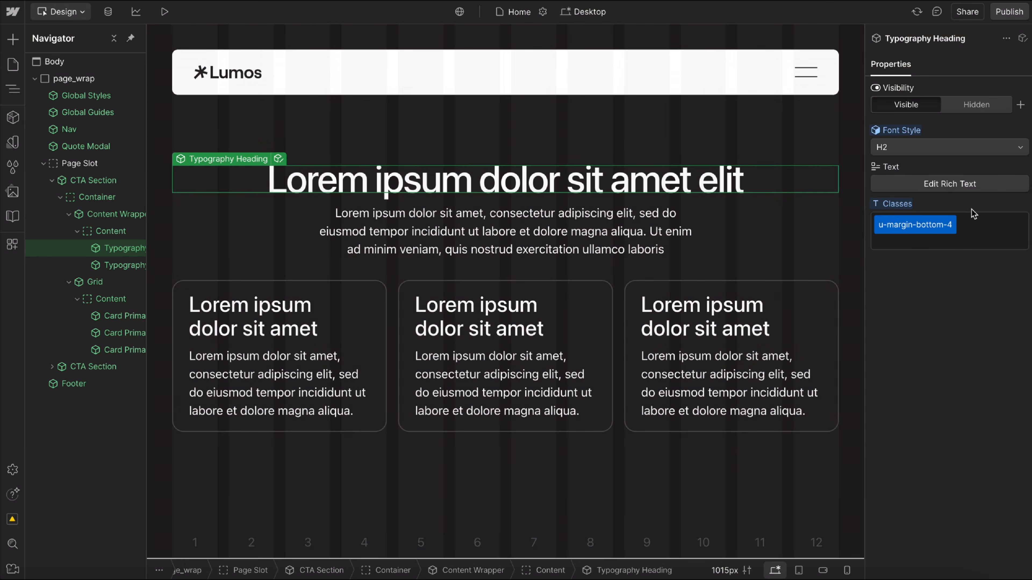
left_click(916, 147)
left_click(886, 129)
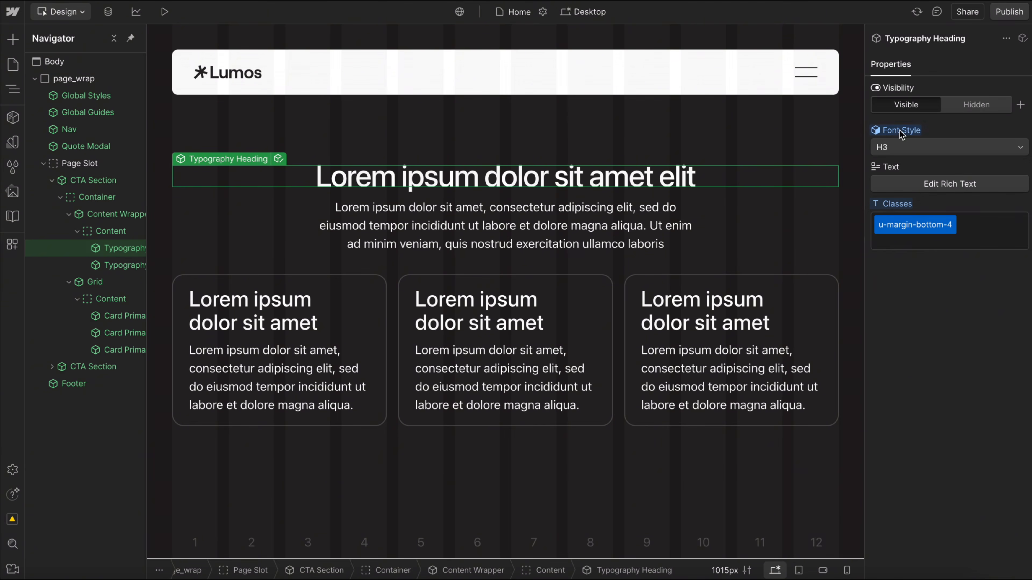
left_click(931, 229)
key("BackSpace")
type("5")
key("Return")
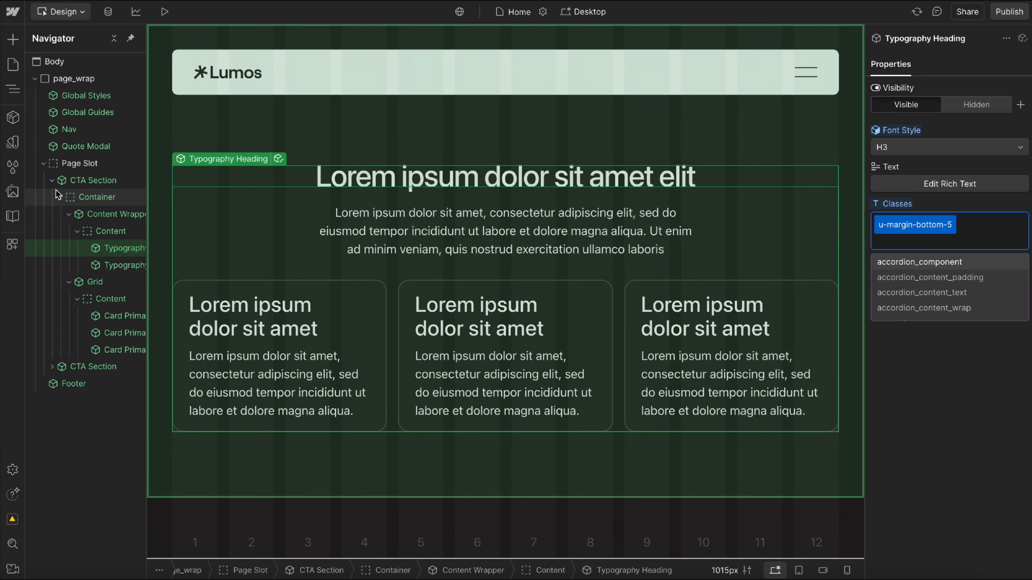
Delete the first of the two CTA Sections in the Page Slot.
left_click(52, 180)
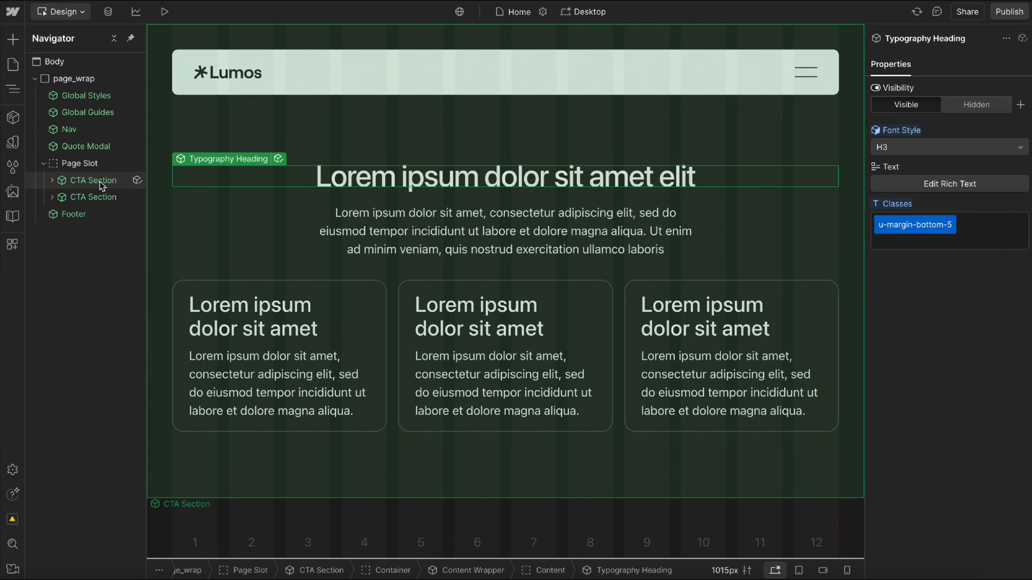
left_click(100, 182)
key("Delete")
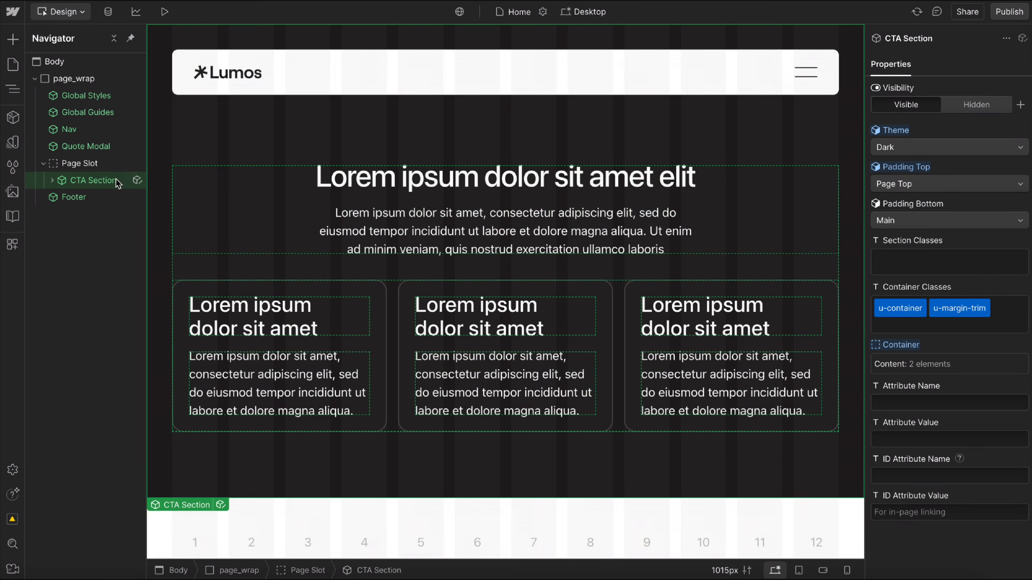
Move the CTA Section out of the Page Slot to directly below Quote Modal and wrap it in a div block.
left_click_drag(116, 179, 106, 164)
right_click(101, 164)
mouse_move(219, 210)
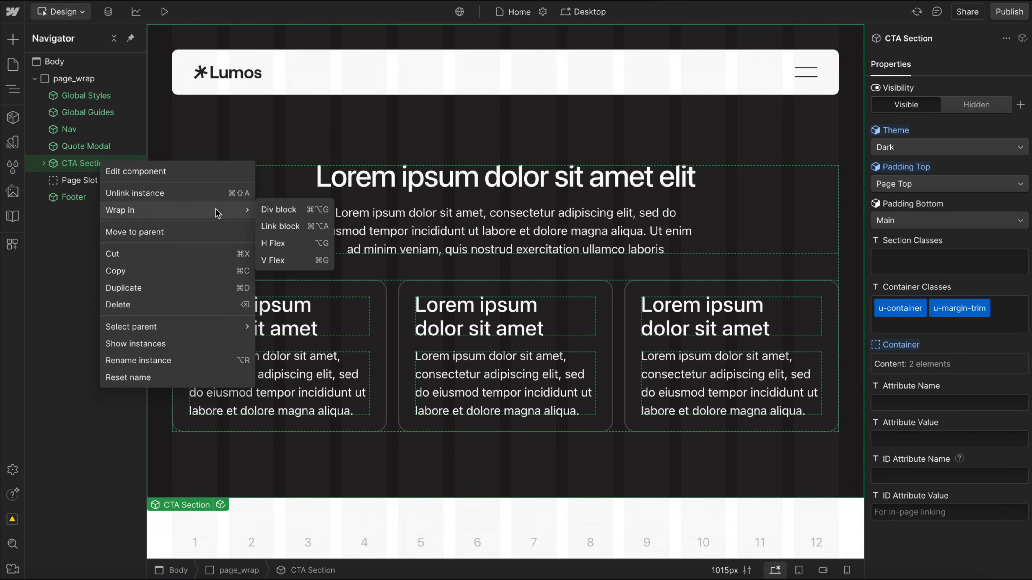
left_click(278, 209)
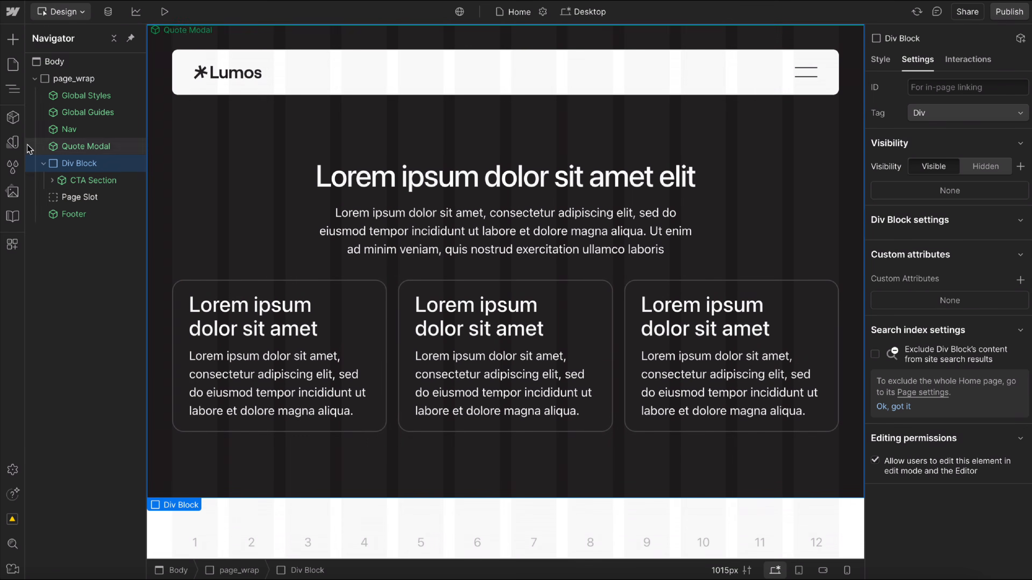
Create a component named Section CTA from the div block, in the Section group, and return to the Home page.
left_click(12, 118)
left_click(186, 38)
type("Section C")
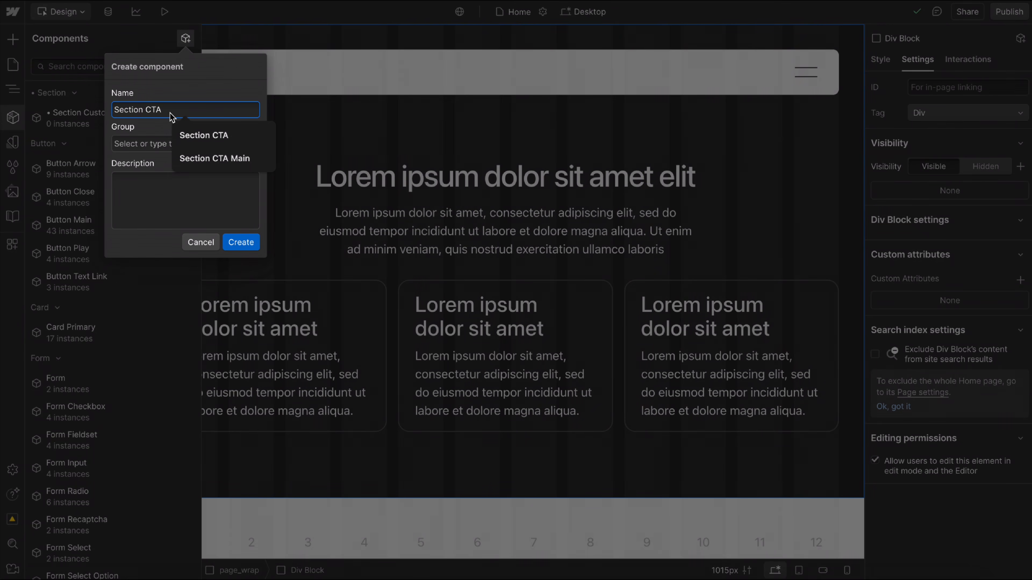
type("TA")
left_click(212, 74)
left_click(244, 146)
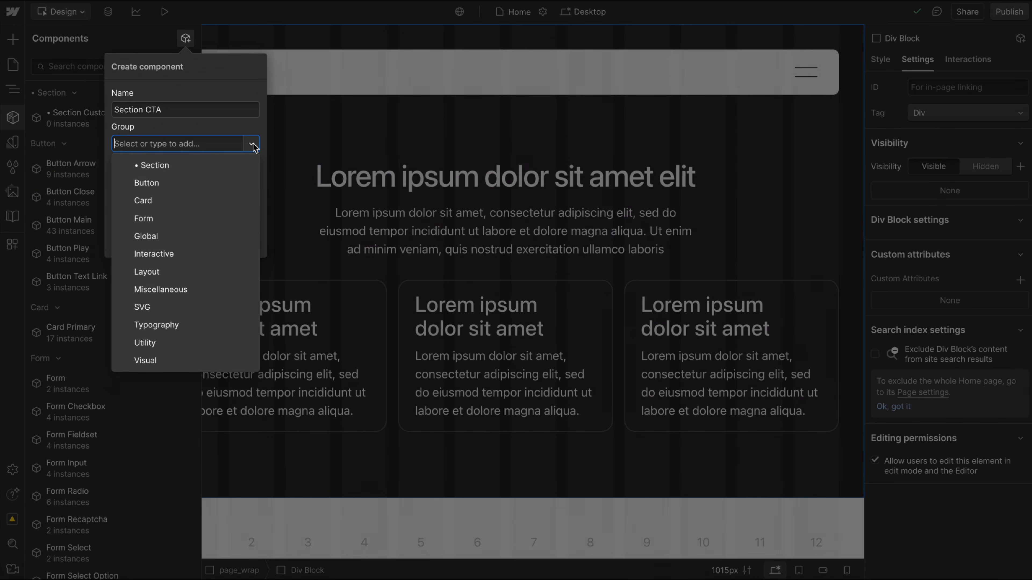
left_click(151, 165)
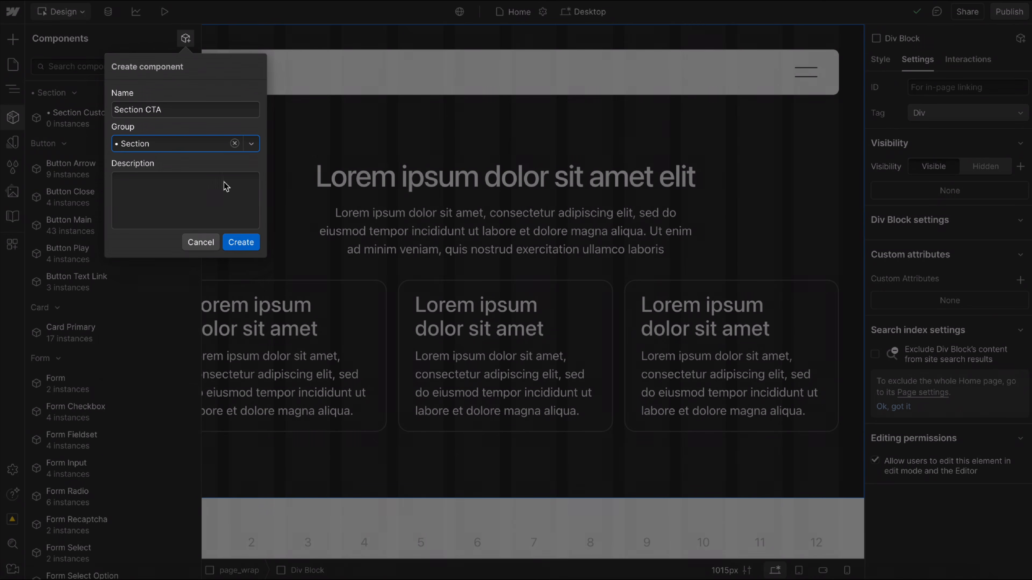
left_click(241, 242)
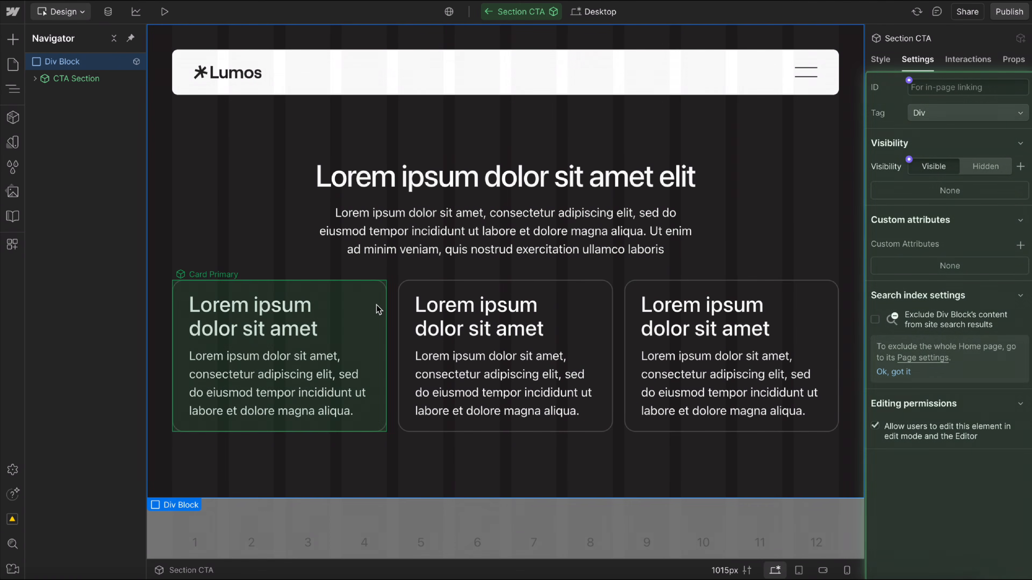
left_click(485, 13)
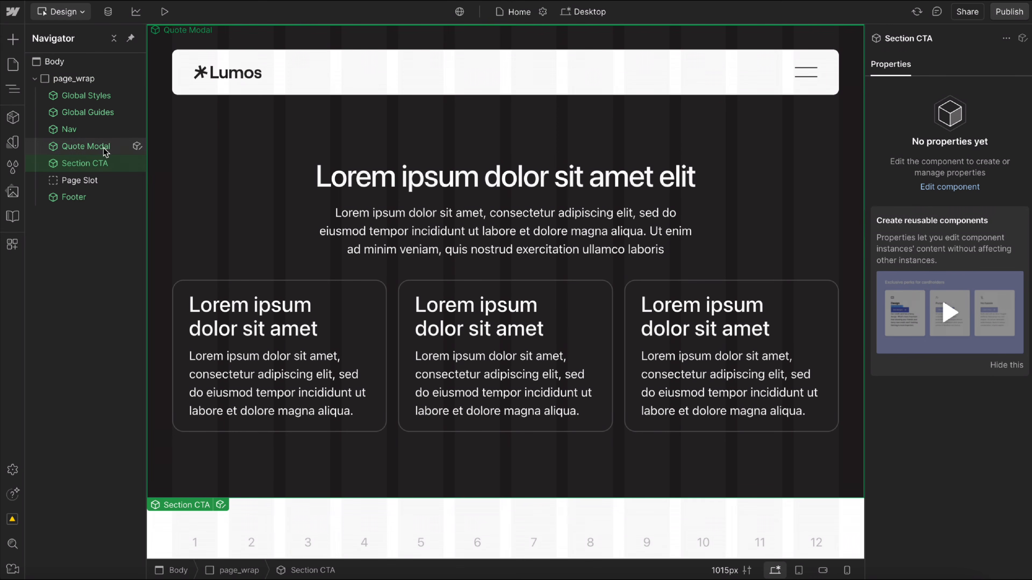
Move Section CTA into the Page Slot and duplicate it.
left_click_drag(106, 179, 410, 243)
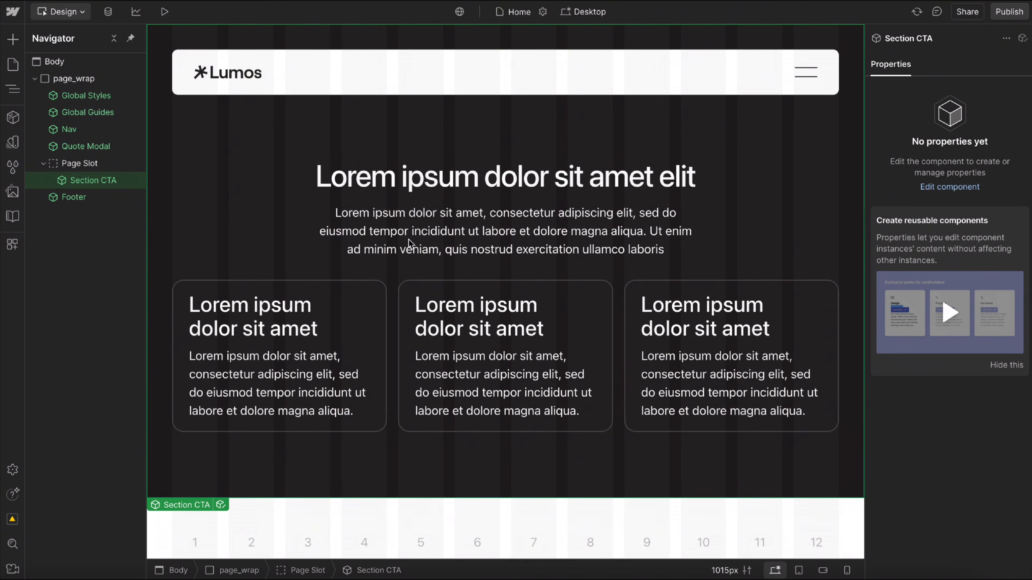
key("ctrl+d")
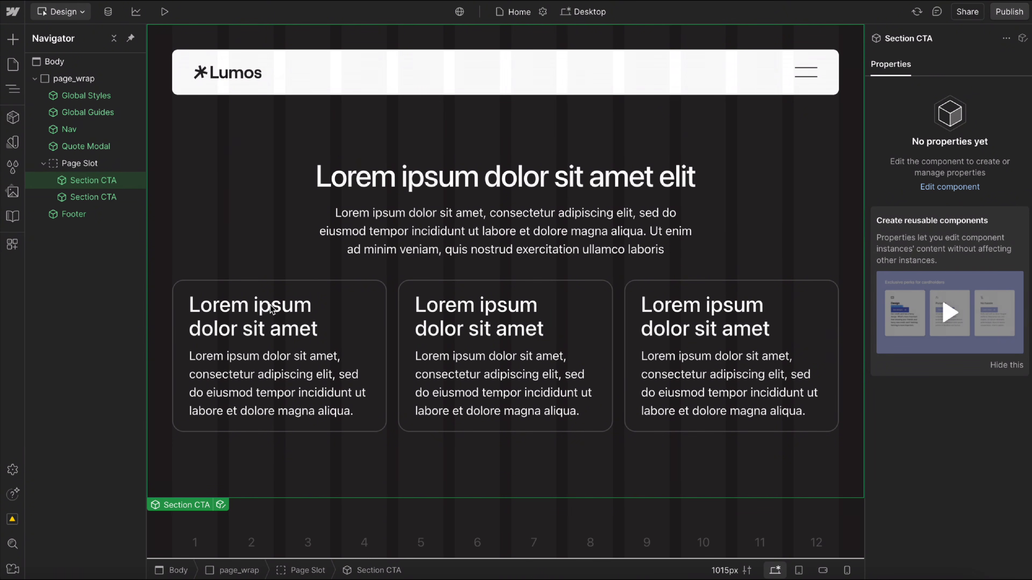
scroll(378, 334, "down", 10)
scroll(385, 331, "up", 10)
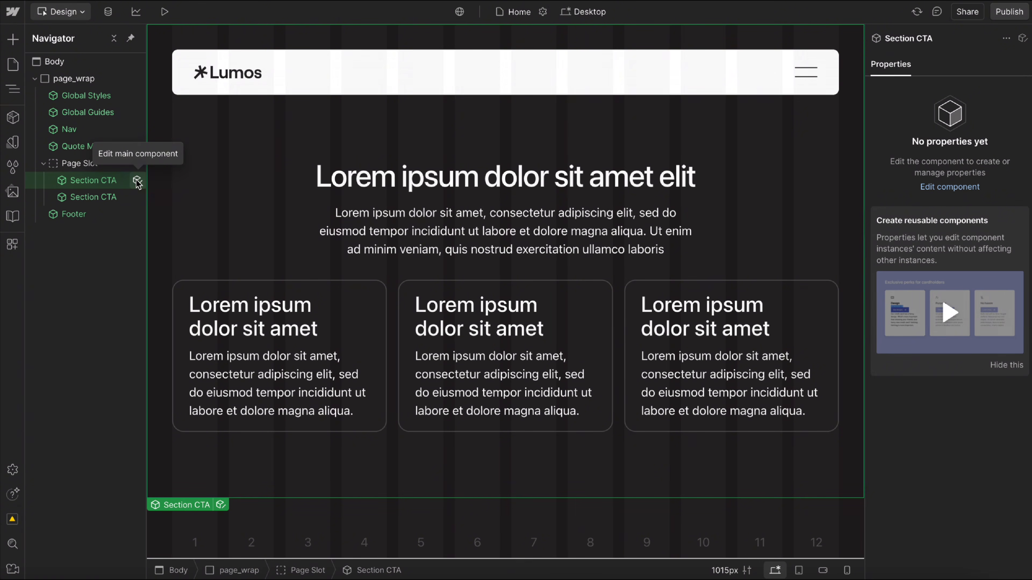
In the Section CTA main component, connect the heading's text to a new Text property in a new group named Heading.
left_click(137, 181)
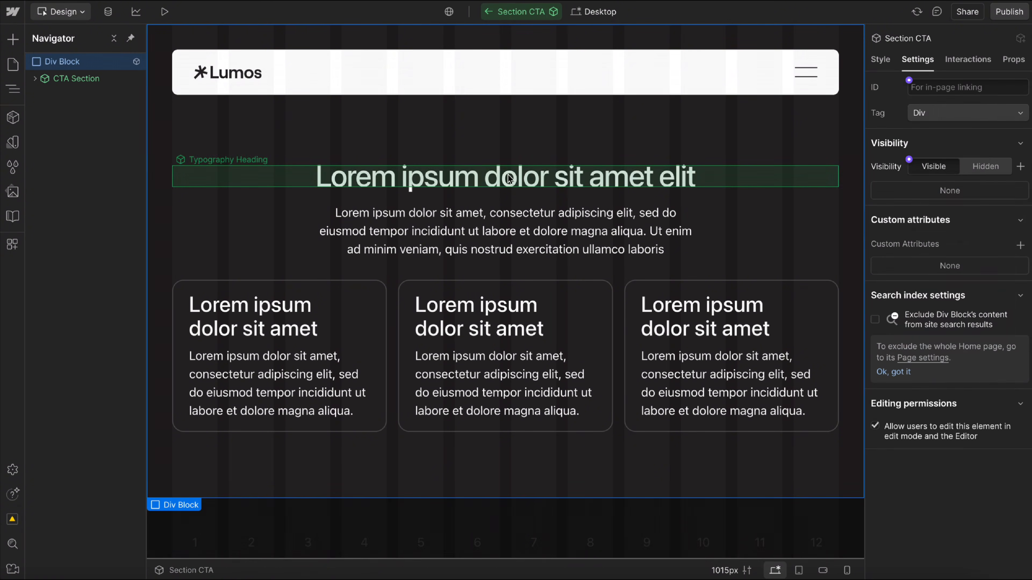
left_click(396, 179)
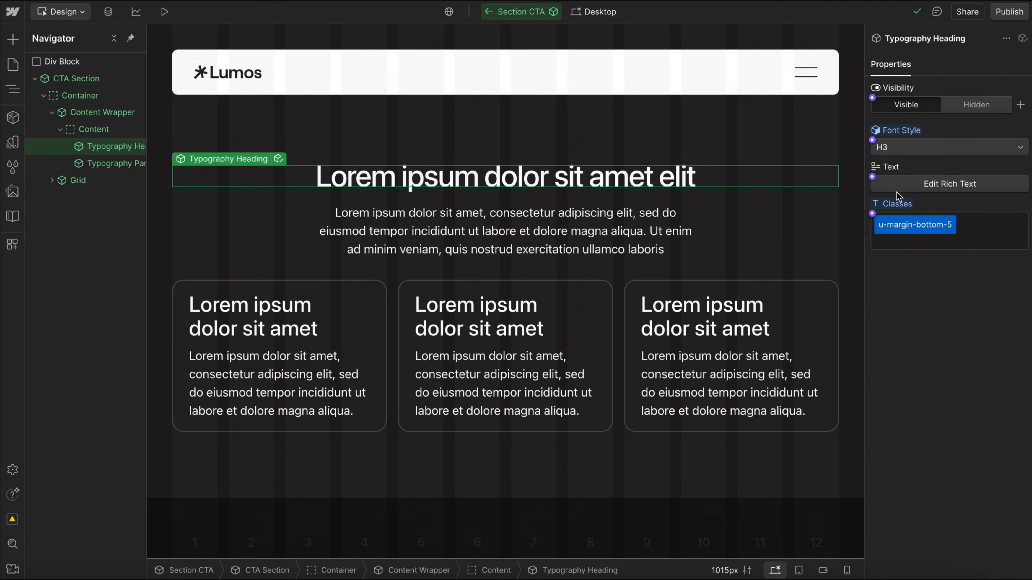
left_click(871, 177)
left_click(922, 200)
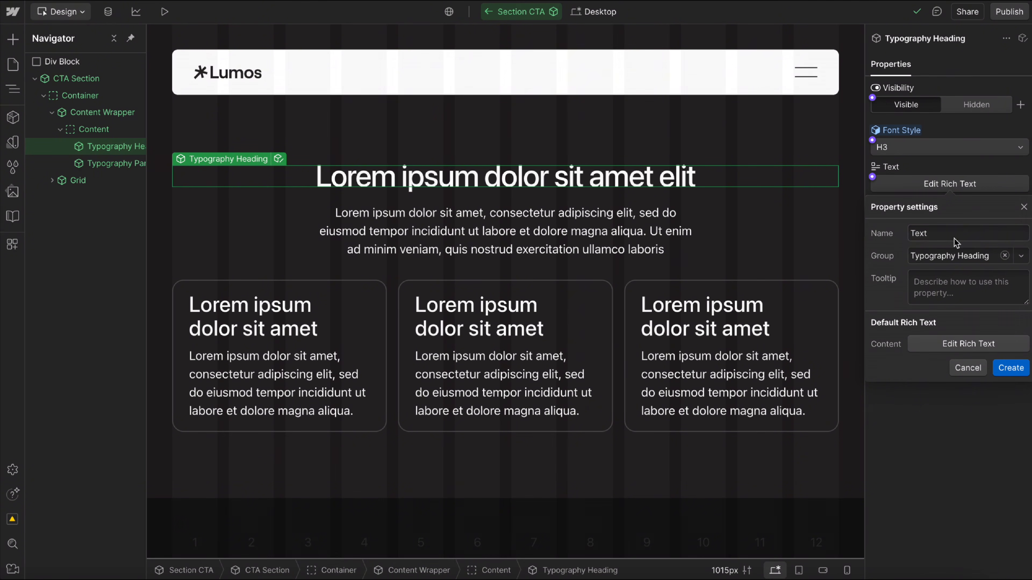
left_click(1005, 256)
type("Head")
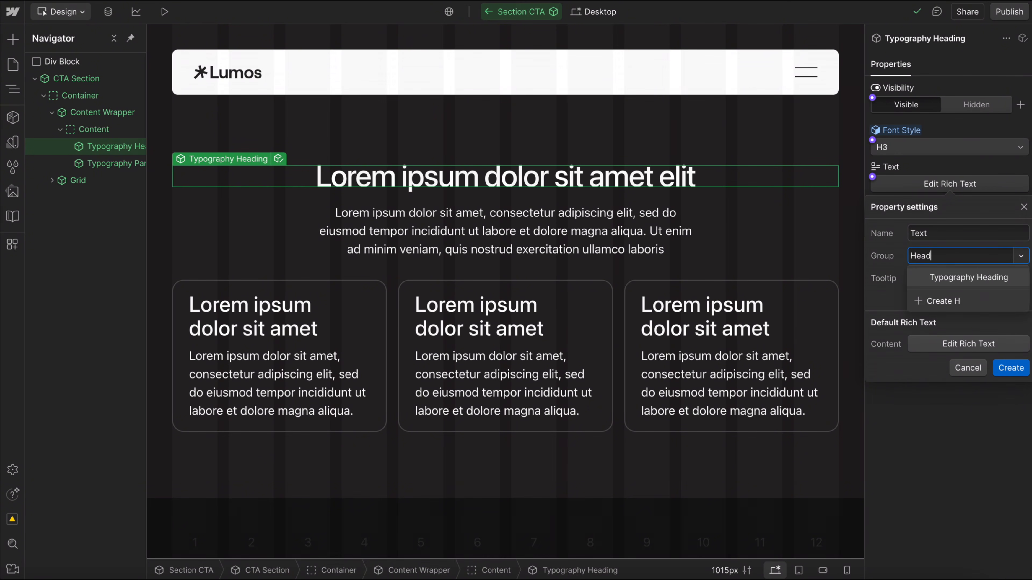
left_click(971, 299)
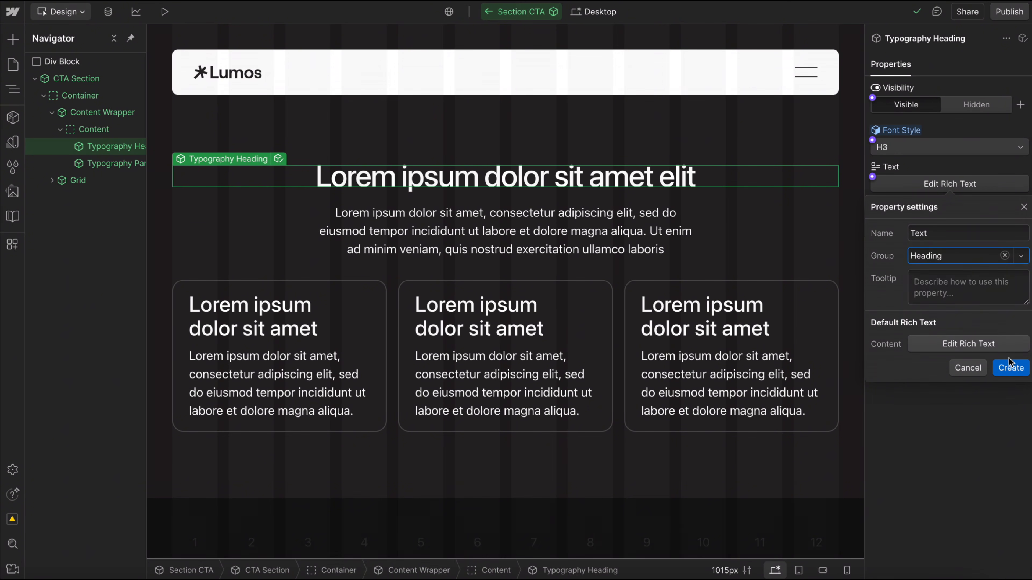
left_click(1009, 367)
Connect the paragraph's visibility to a new Visibility property in a new group named Paragraph.
left_click(494, 230)
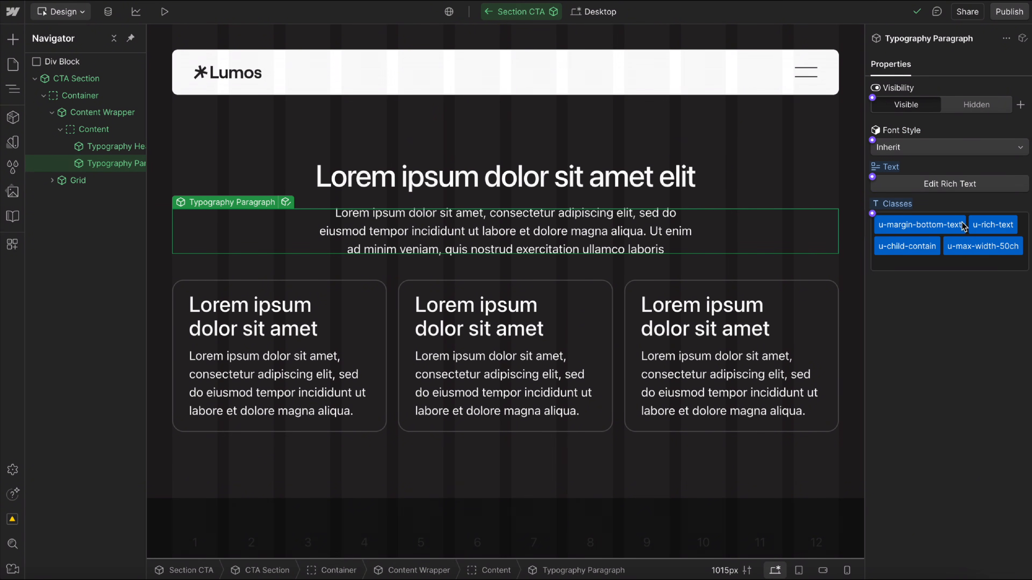
left_click(874, 98)
left_click(912, 122)
left_click(1007, 176)
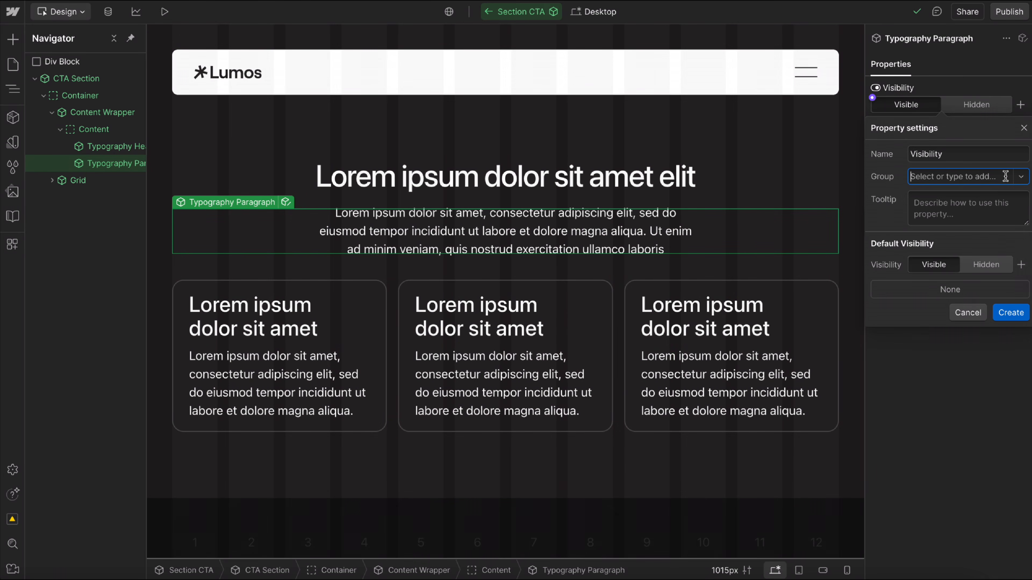
type("Pa")
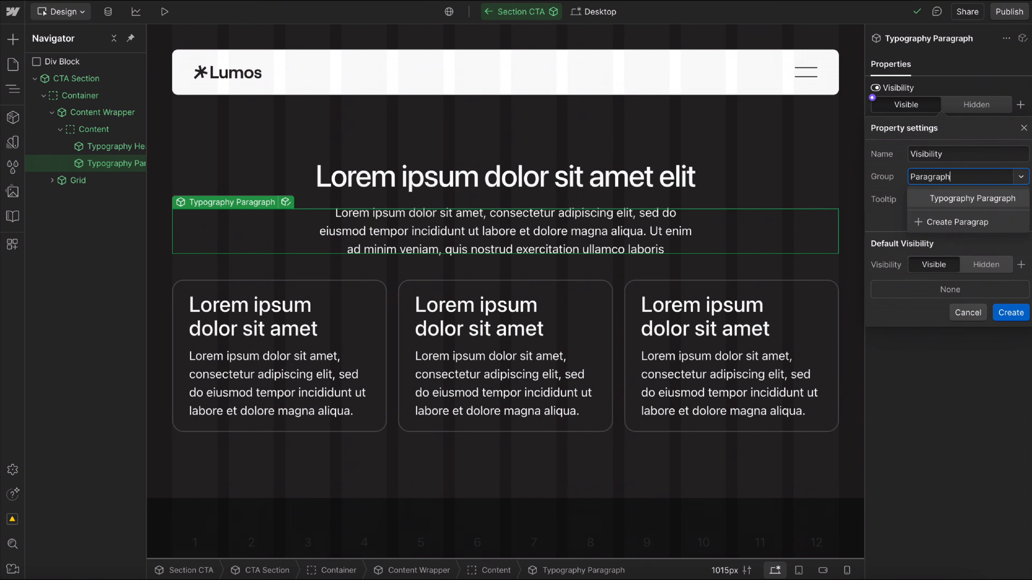
type("ragraph")
left_click(967, 222)
left_click(1009, 312)
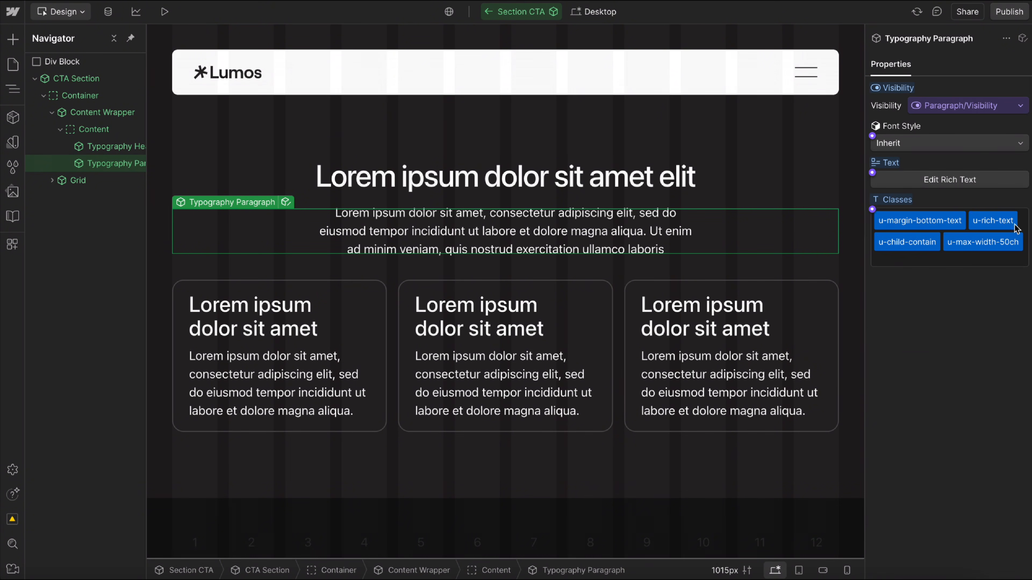
Connect the paragraph's text to a new Text property in the Paragraph group.
left_click(872, 172)
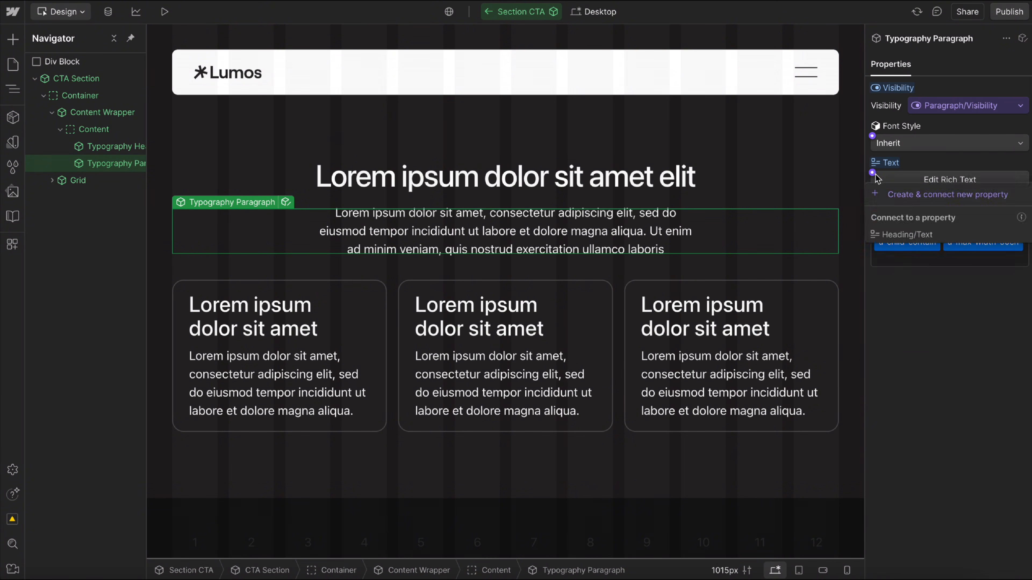
left_click(932, 196)
left_click(1007, 254)
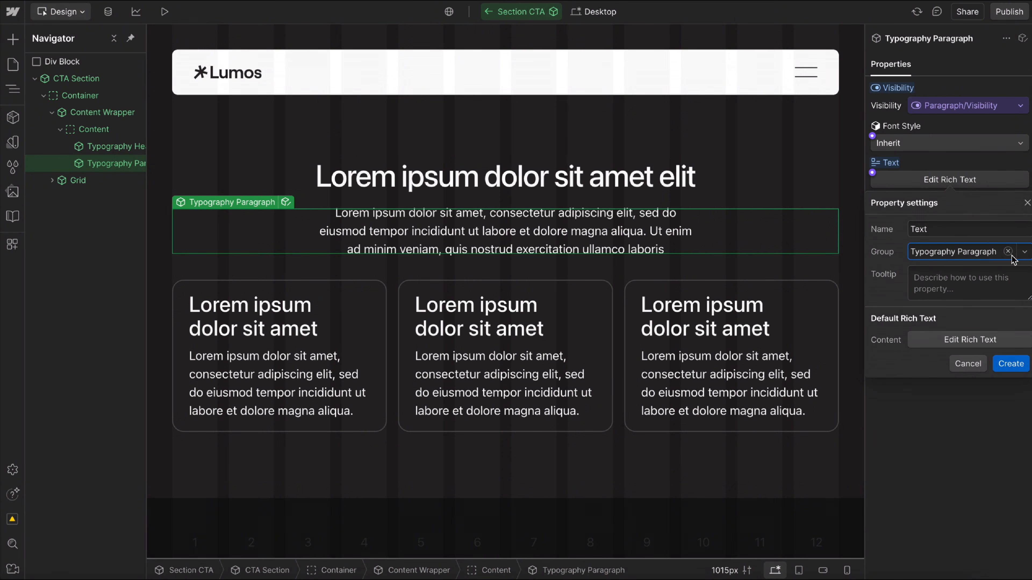
left_click(1021, 252)
left_click(940, 289)
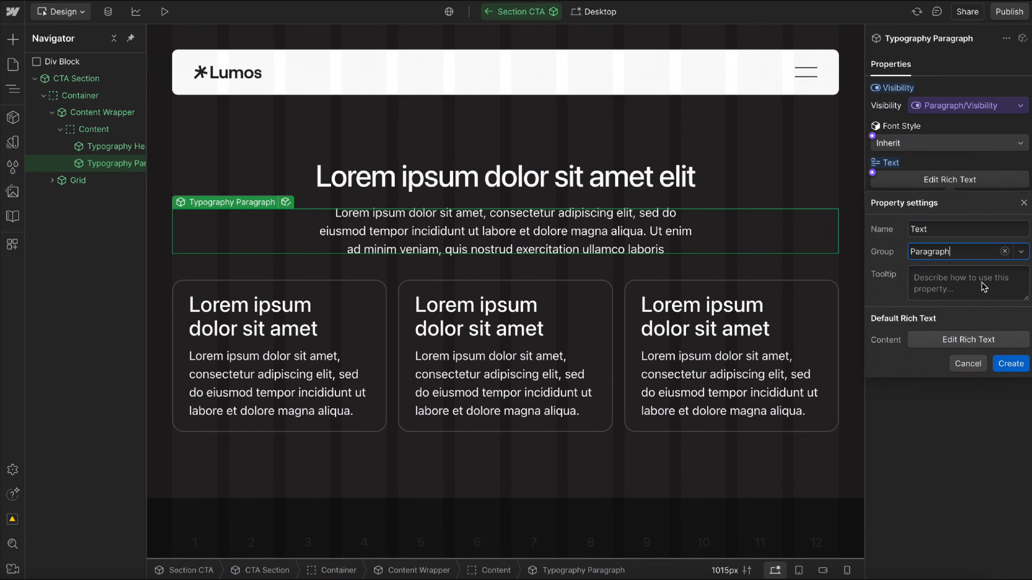
left_click(1008, 364)
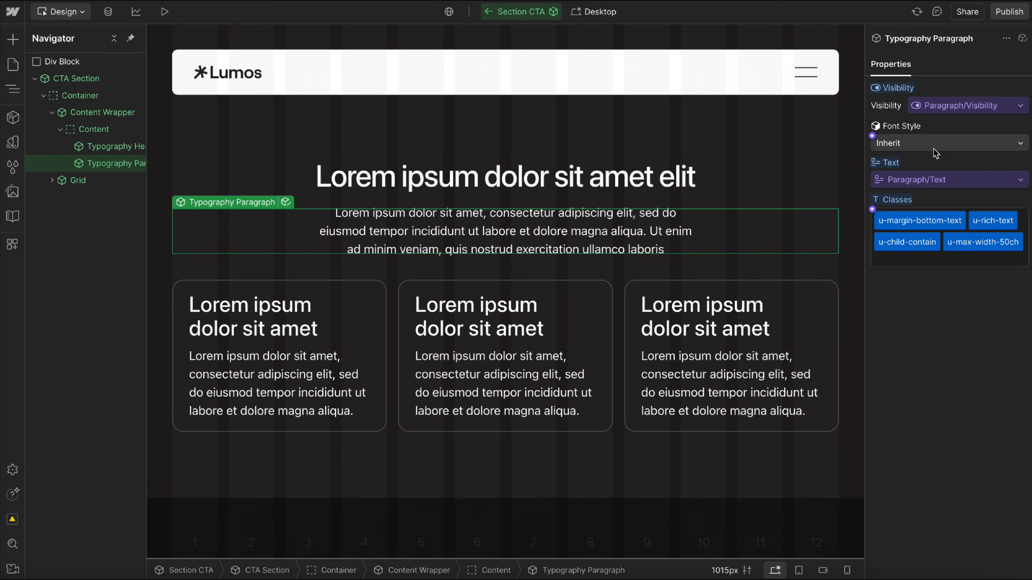
Set the paragraph's font style to Text Small in the Section CTA main component.
left_click(934, 150)
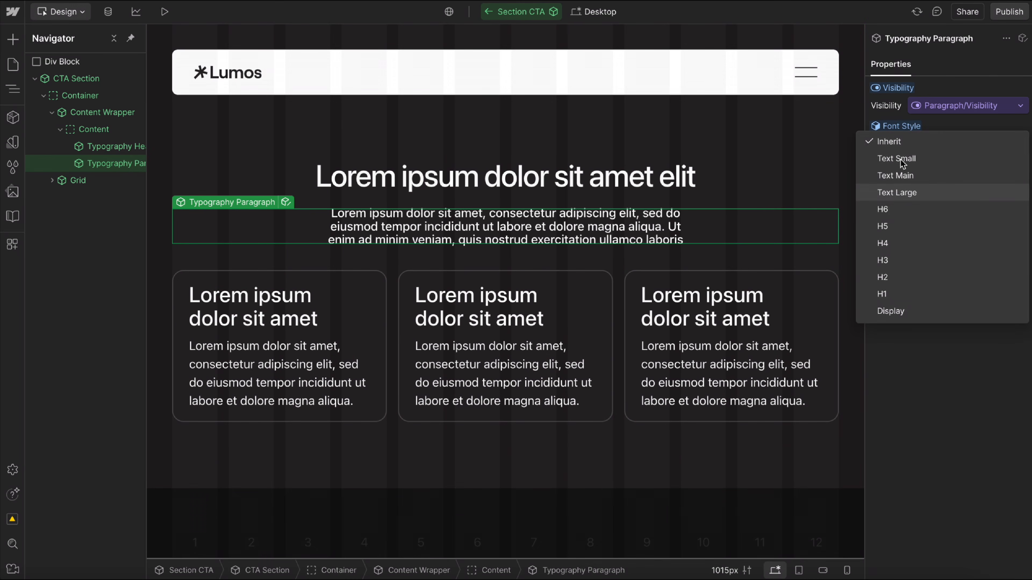
left_click(901, 159)
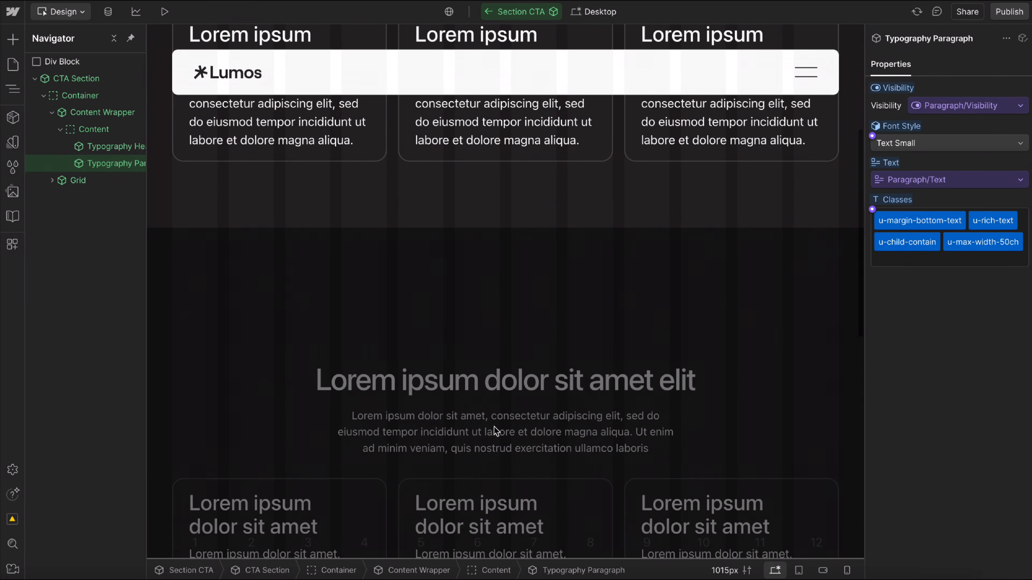
scroll(487, 443, "up", 2)
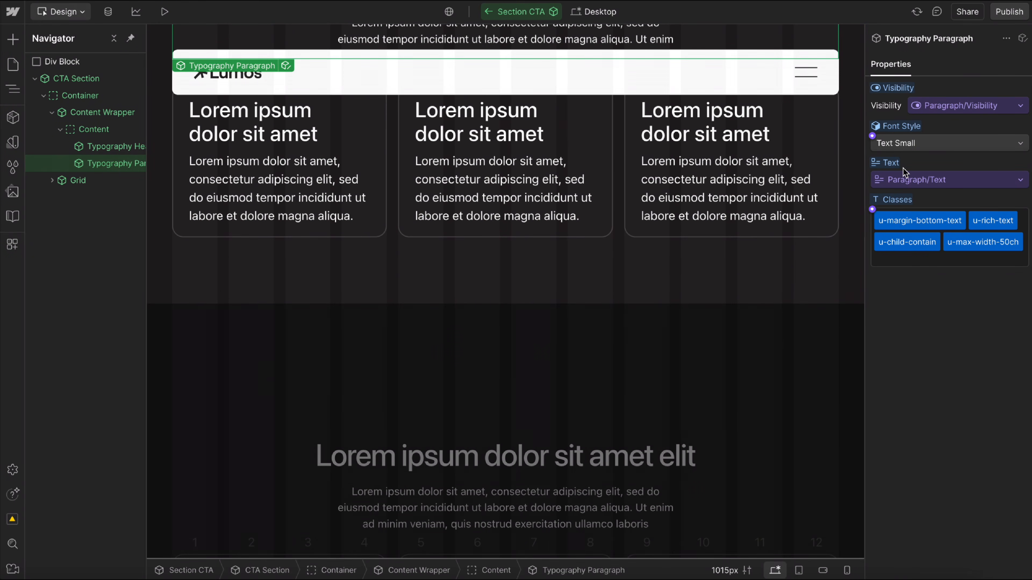
scroll(662, 288, "up", 2)
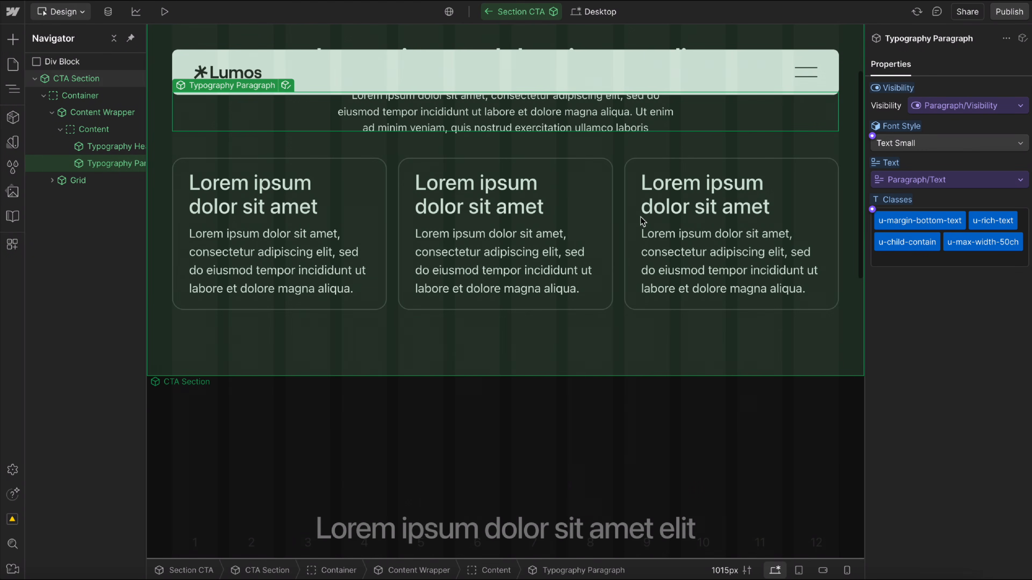
scroll(643, 221, "down", 1)
Return to the Home page and add the word "more" at the end of the second Section CTA's paragraph.
left_click(490, 12)
scroll(520, 280, "down", 4)
left_click(654, 445)
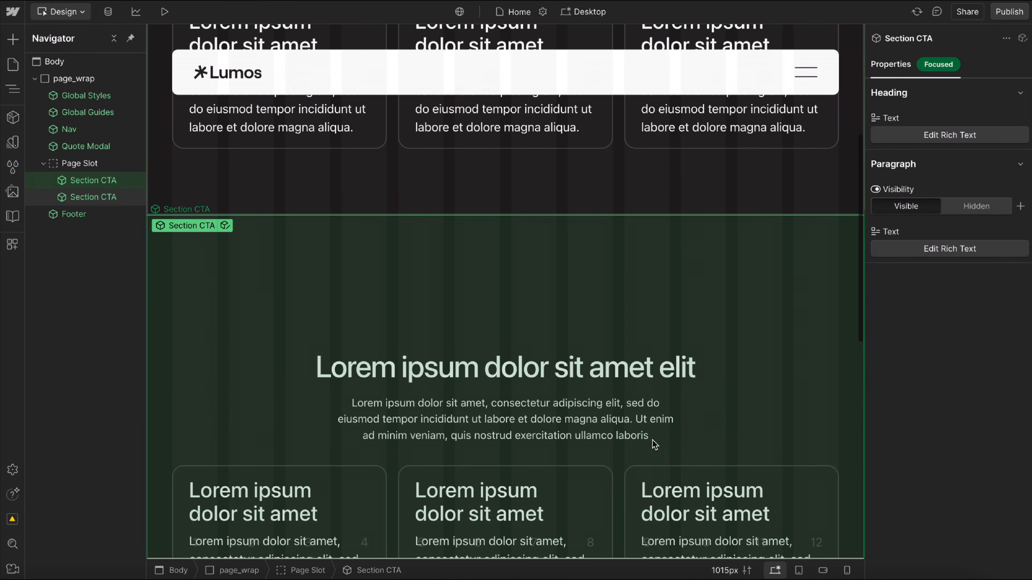
double_click(672, 438)
type("mo")
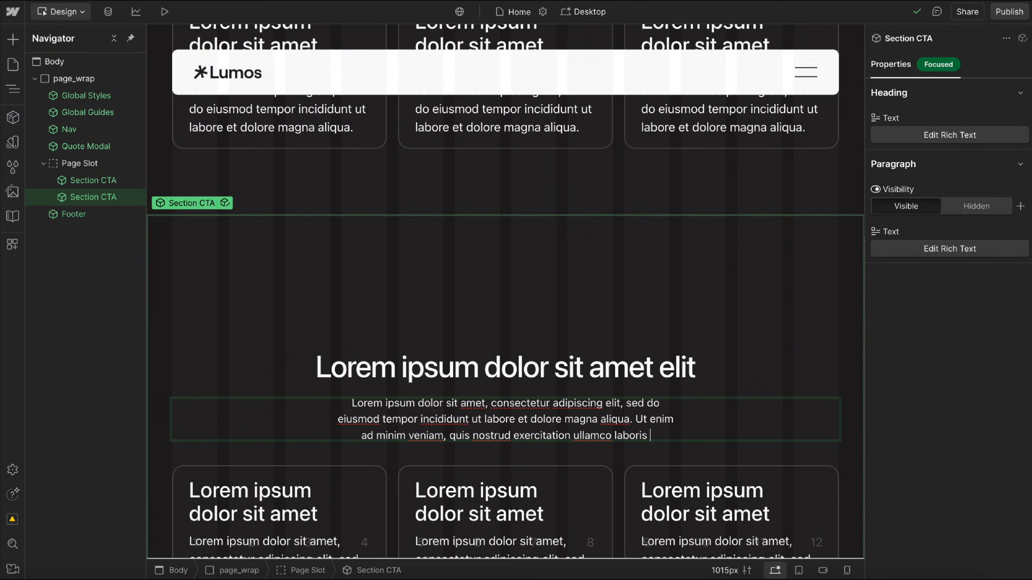
type("re")
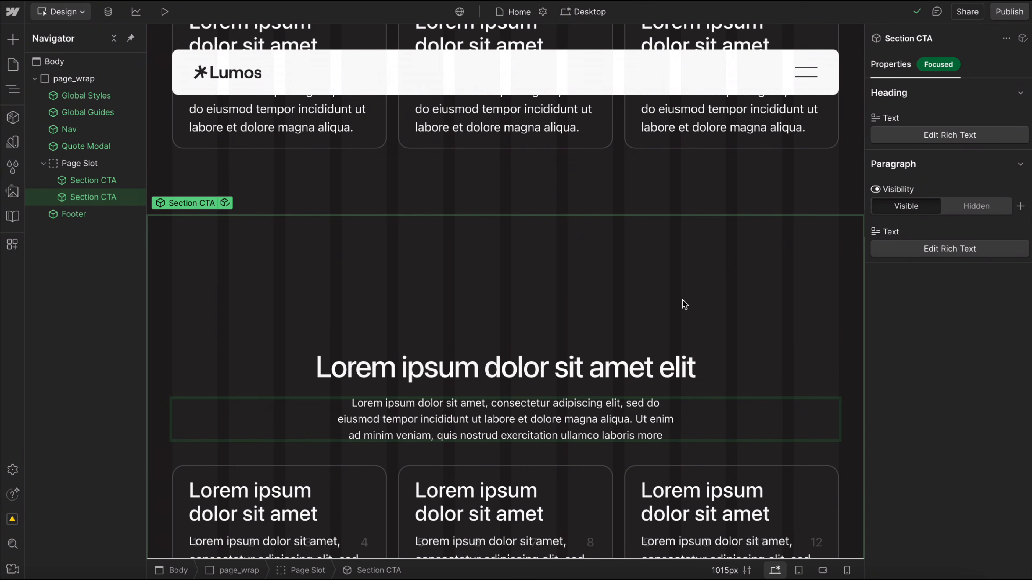
Make the word "ipsum" bold in the first Section CTA's heading.
scroll(626, 414, "up", 7)
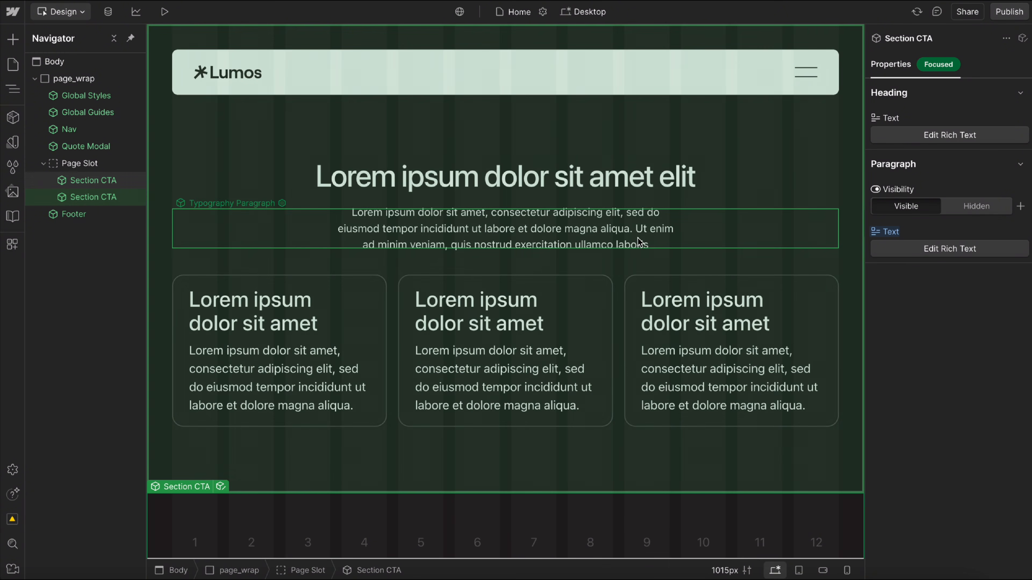
left_click(648, 235)
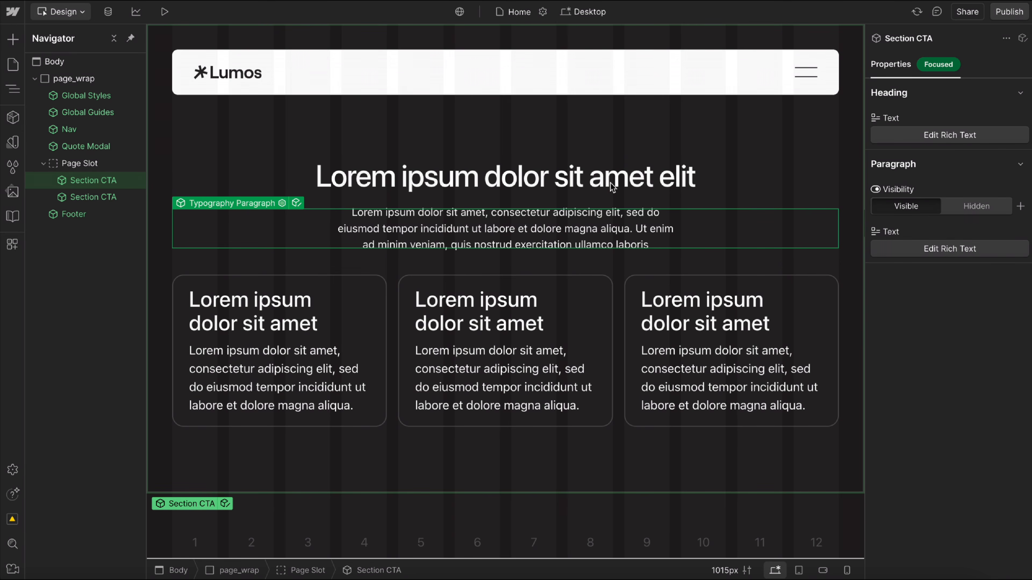
double_click(653, 179)
left_click_drag(710, 179, 319, 175)
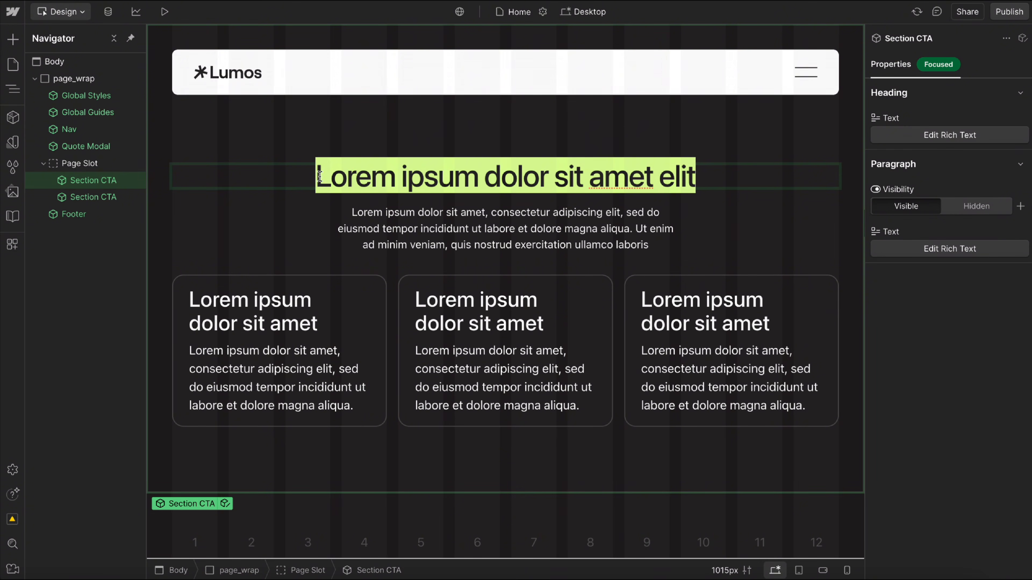
double_click(426, 181)
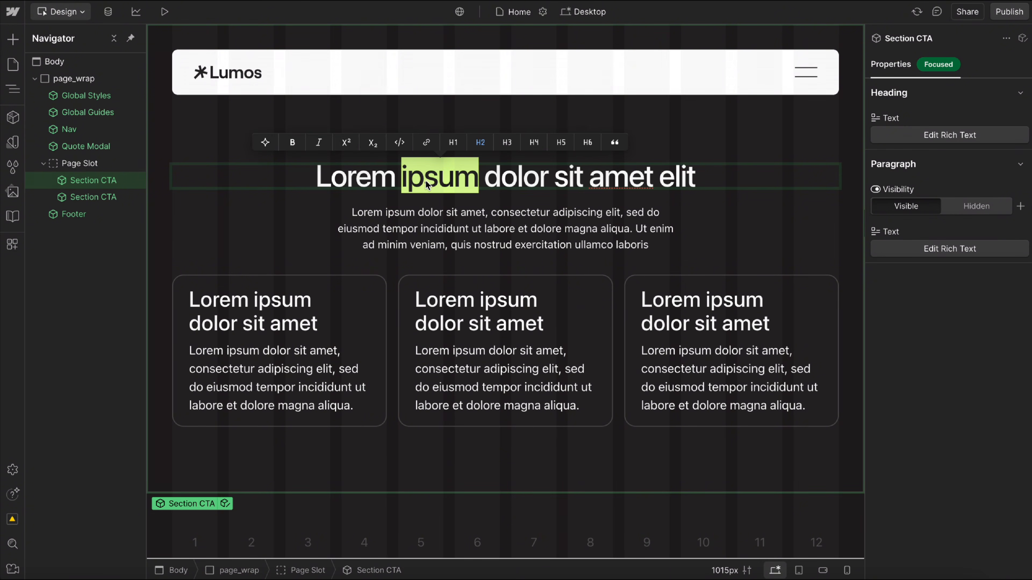
left_click(293, 142)
key("Escape")
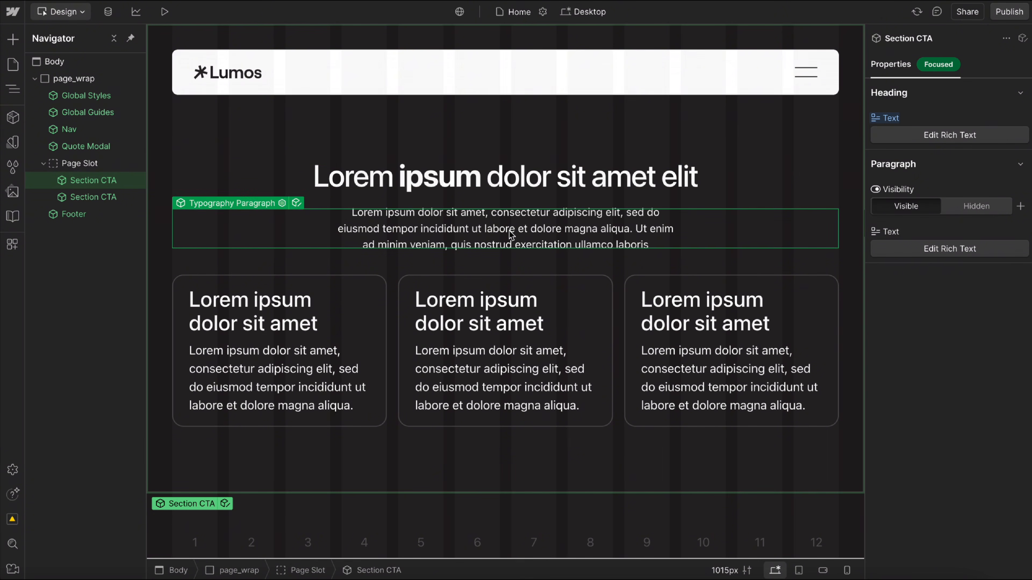
Examine the heading level options for the first Section CTA's heading and compare the content of both instances.
double_click(325, 181)
left_click_drag(313, 179, 691, 179)
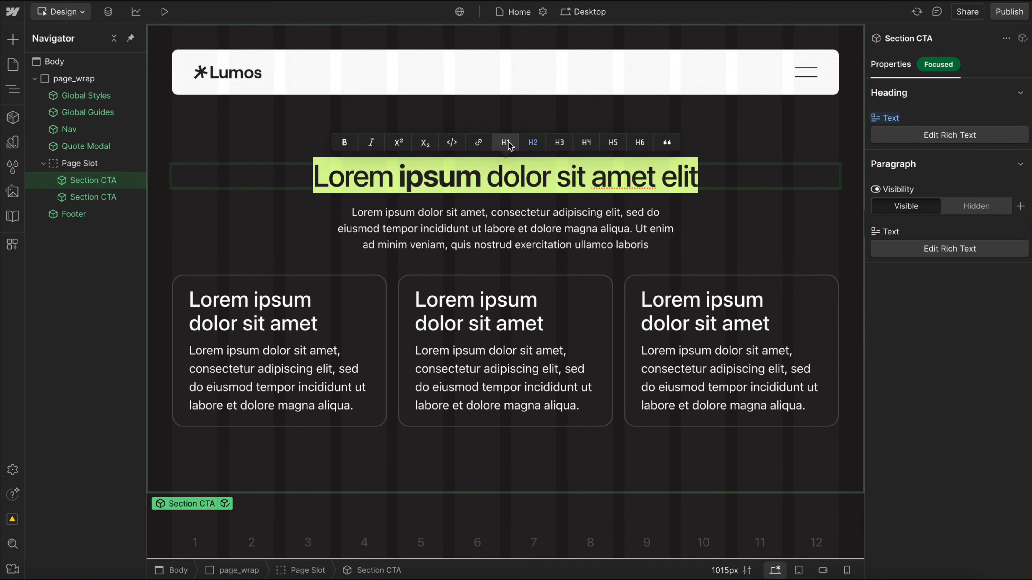
key("Escape")
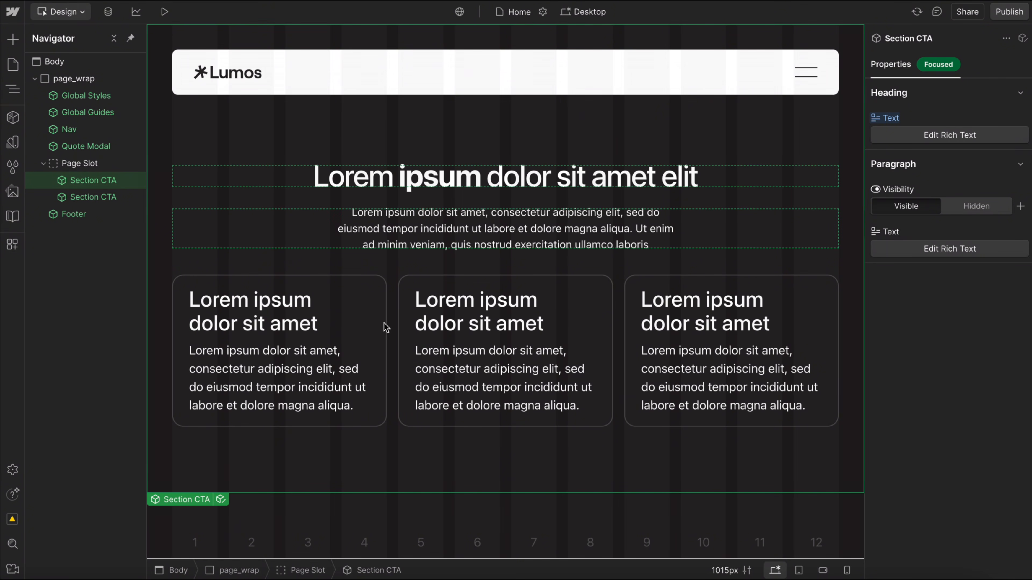
scroll(420, 332, "down", 6)
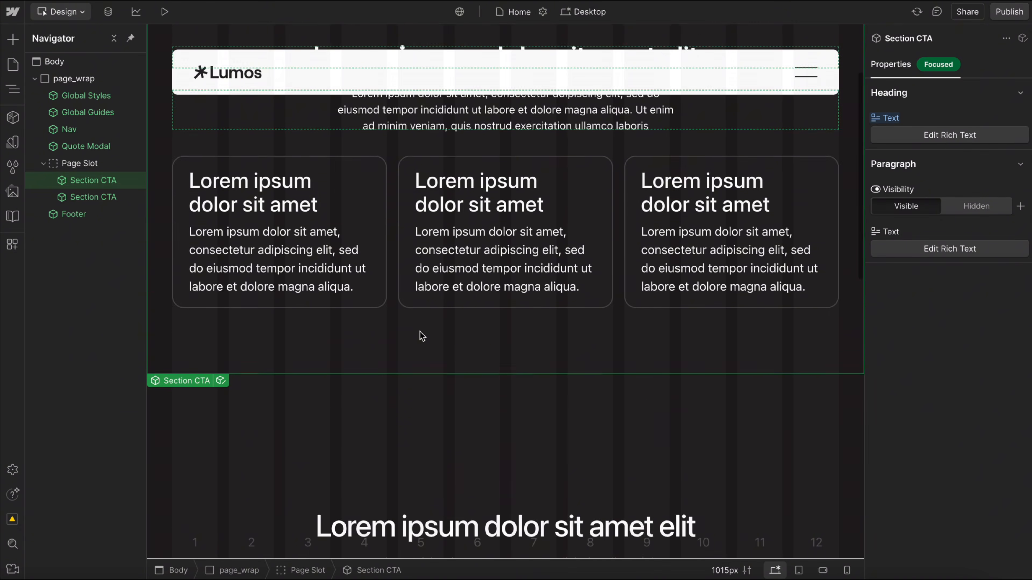
left_click(400, 344)
scroll(400, 345, "down", 5)
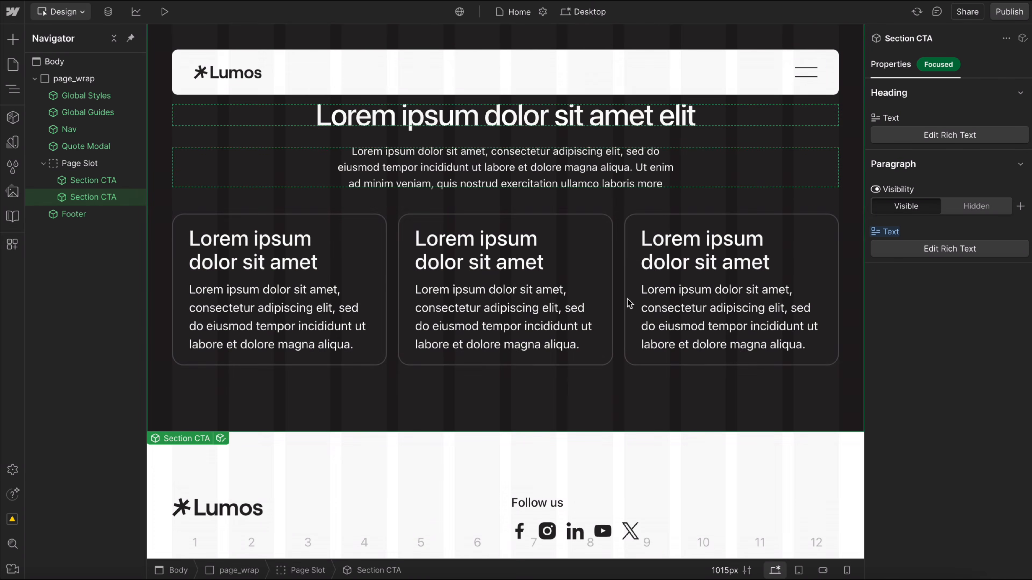
scroll(629, 303, "up", 10)
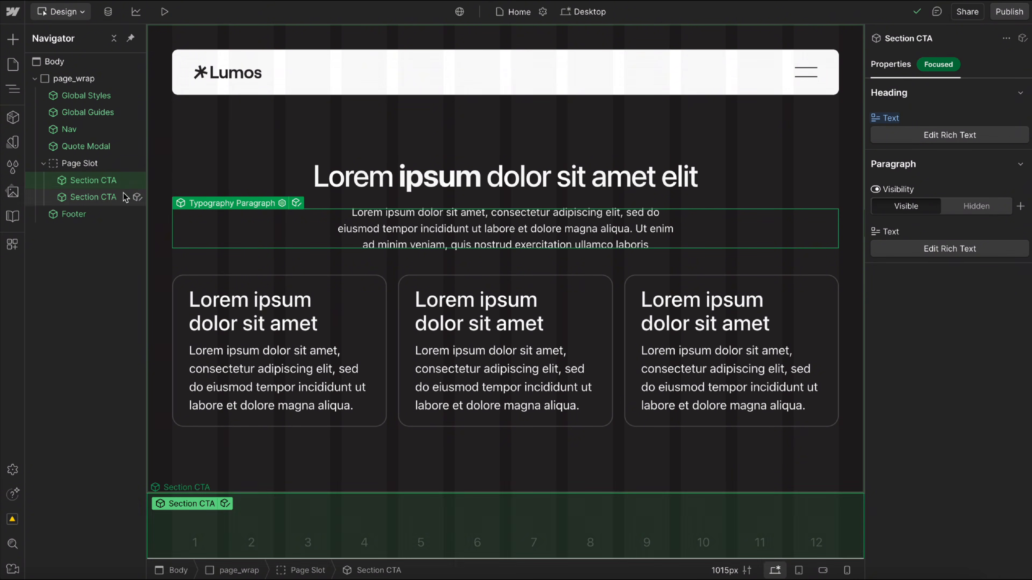
Open the Section CTA main component, expand the Grid and select its Content slot holding the three cards.
left_click(137, 197)
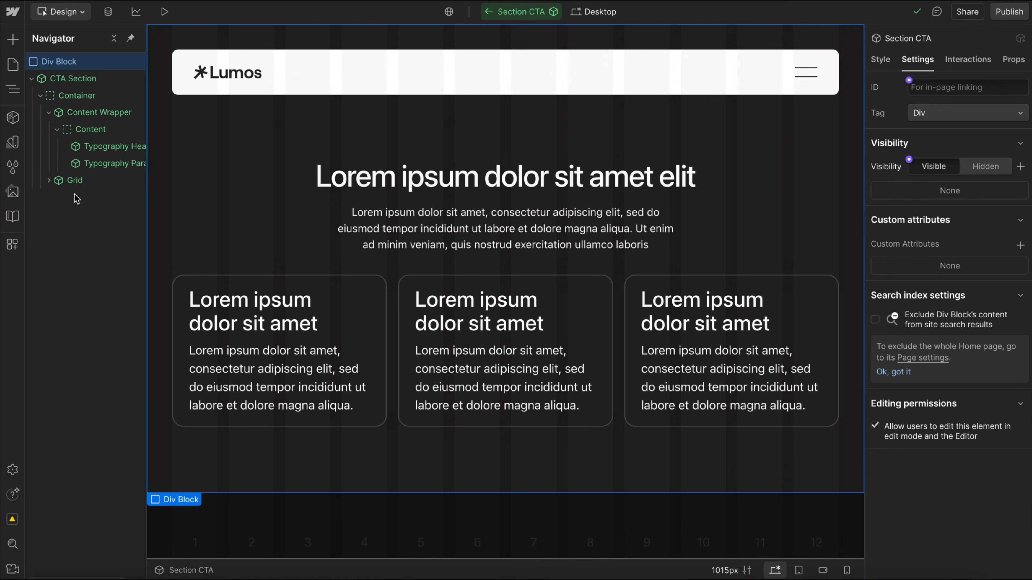
scroll(74, 179, "right", 1)
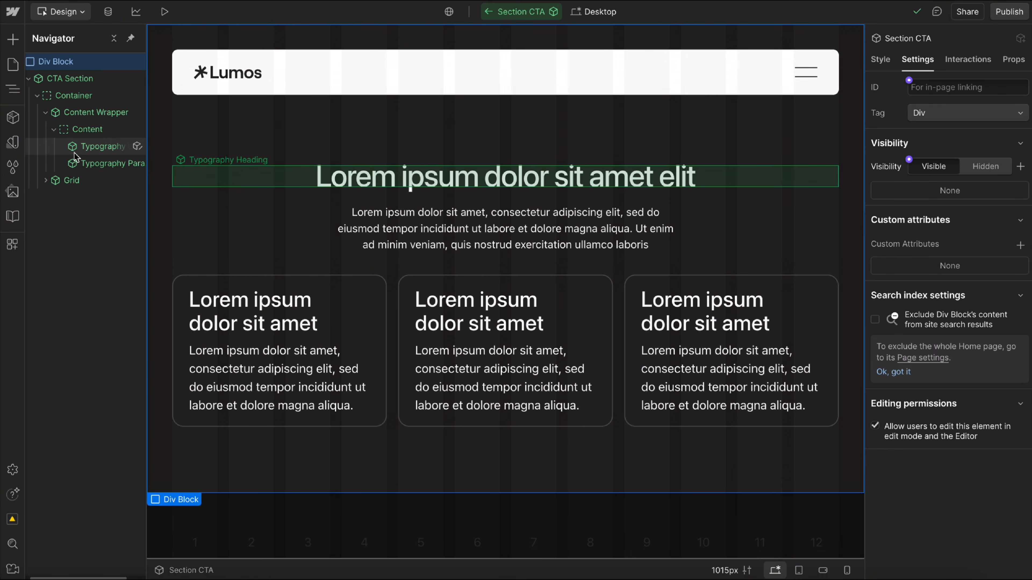
left_click(40, 182)
left_click(45, 180)
left_click(54, 197)
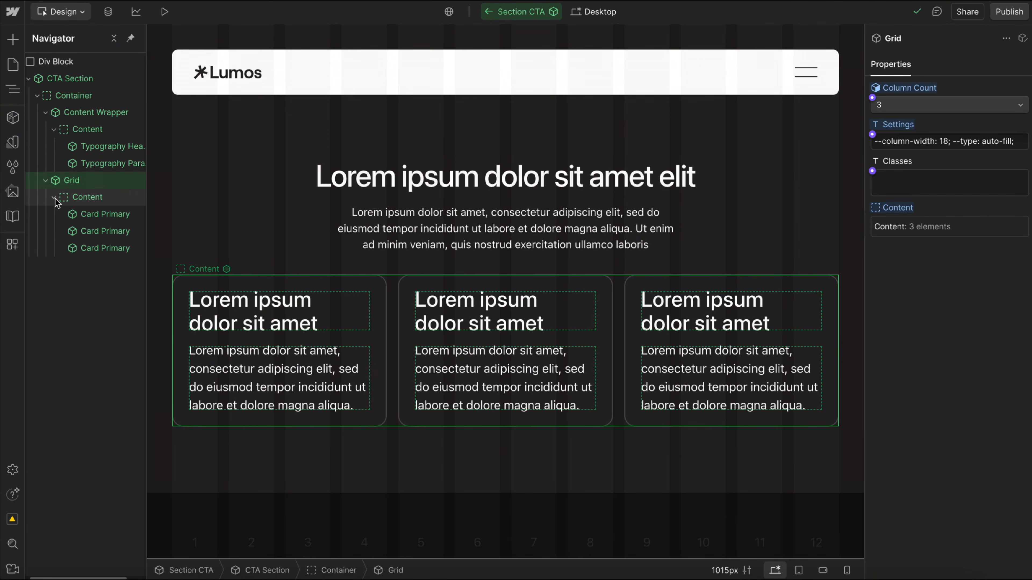
left_click(116, 202)
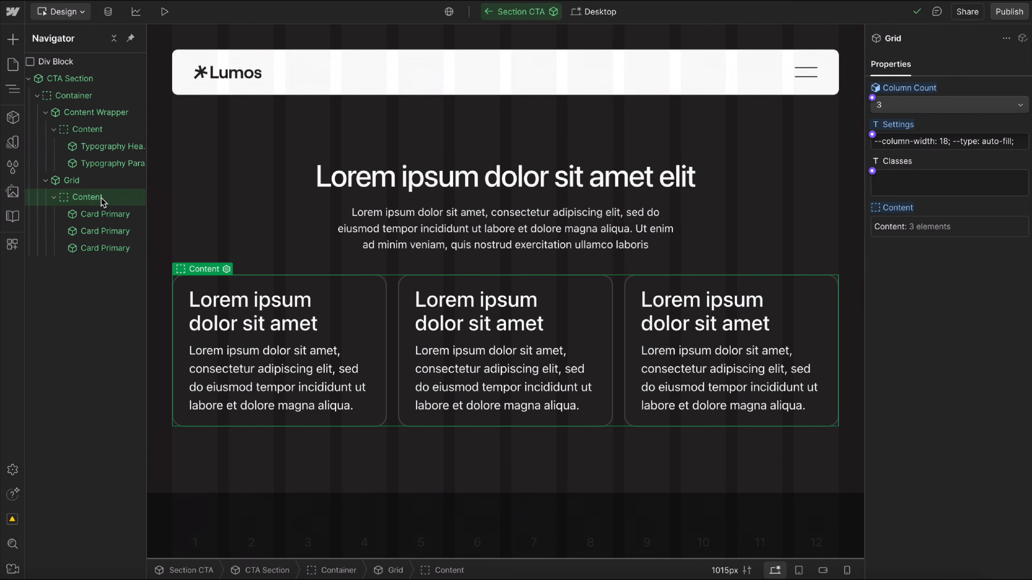
Add a Slot element after the three cards inside the Grid's Content slot of the Section CTA component.
key("ctrl+k")
type("slo")
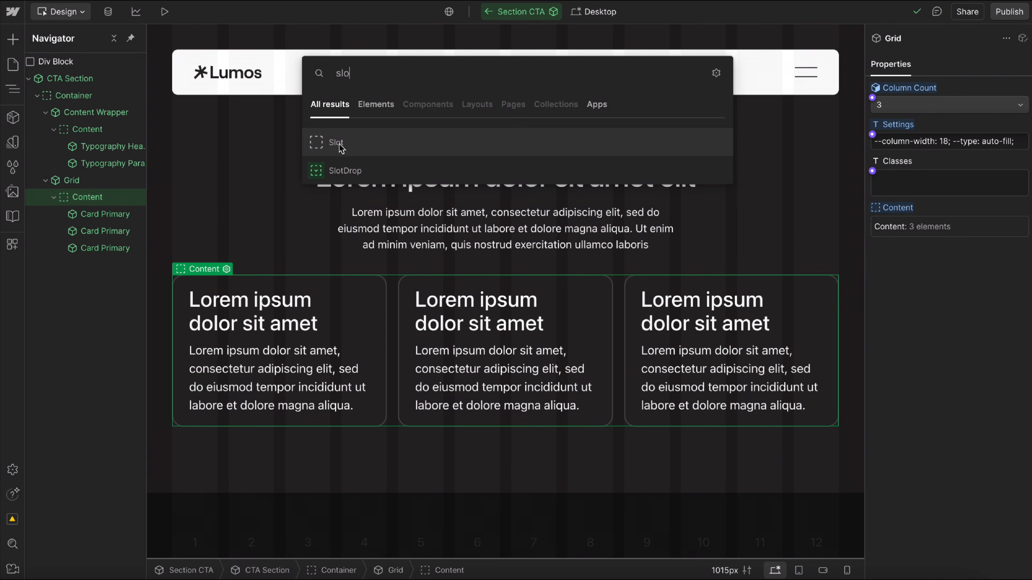
left_click(340, 143)
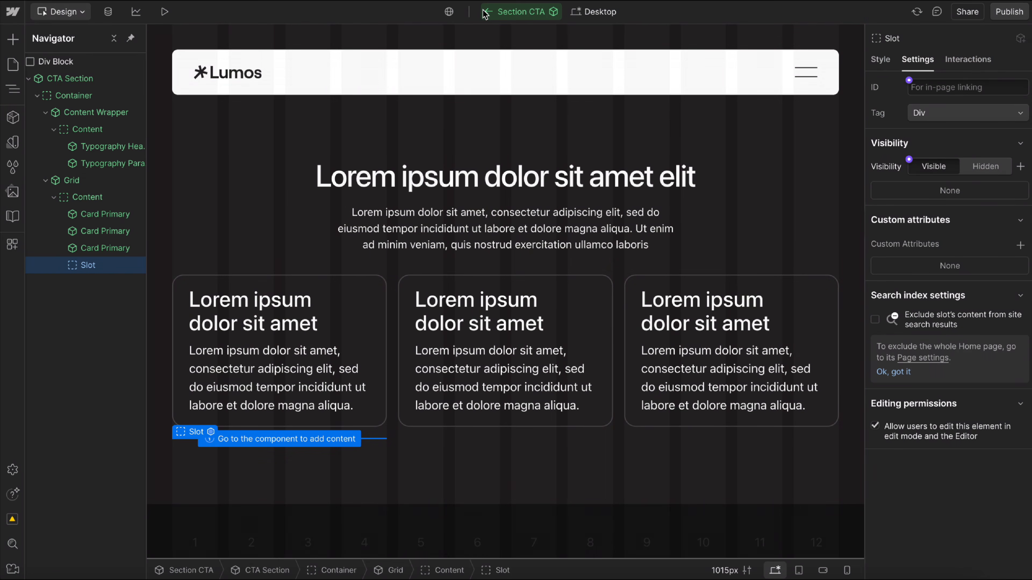
Return to the Home page and add two Card Primary components to the first Section CTA's slot.
left_click(487, 12)
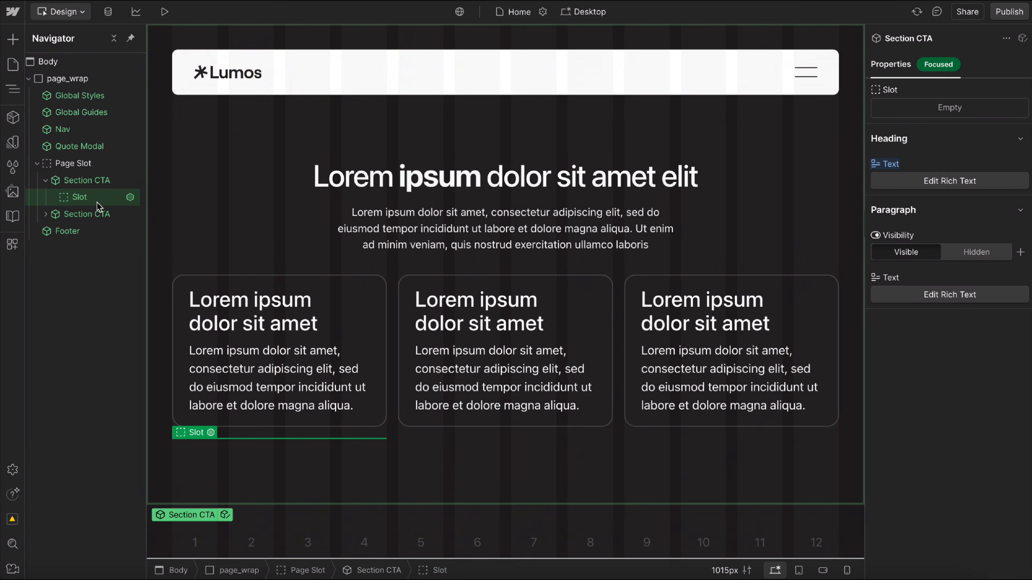
left_click(45, 214)
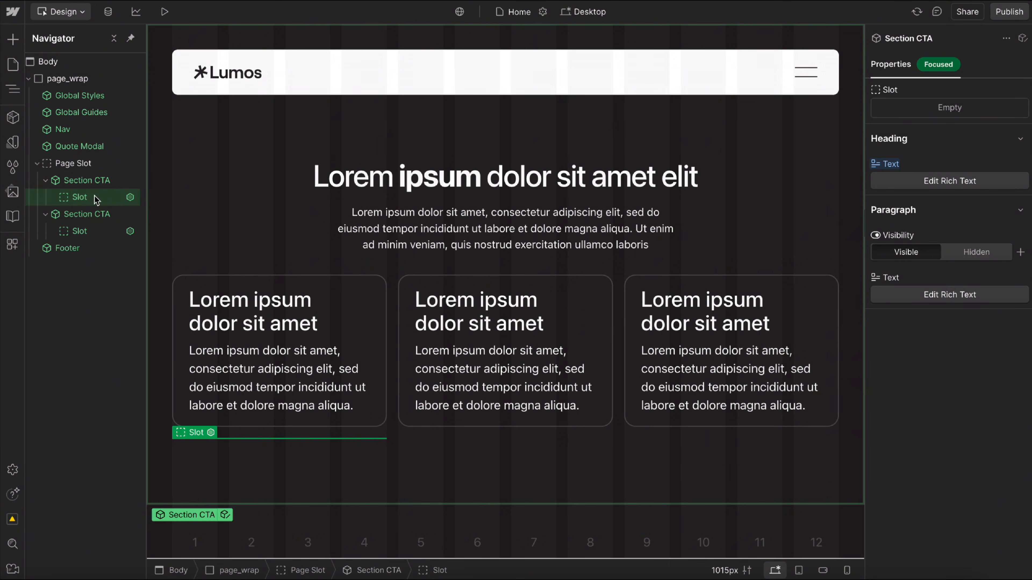
key("ctrl+e")
type("card")
left_click(373, 145)
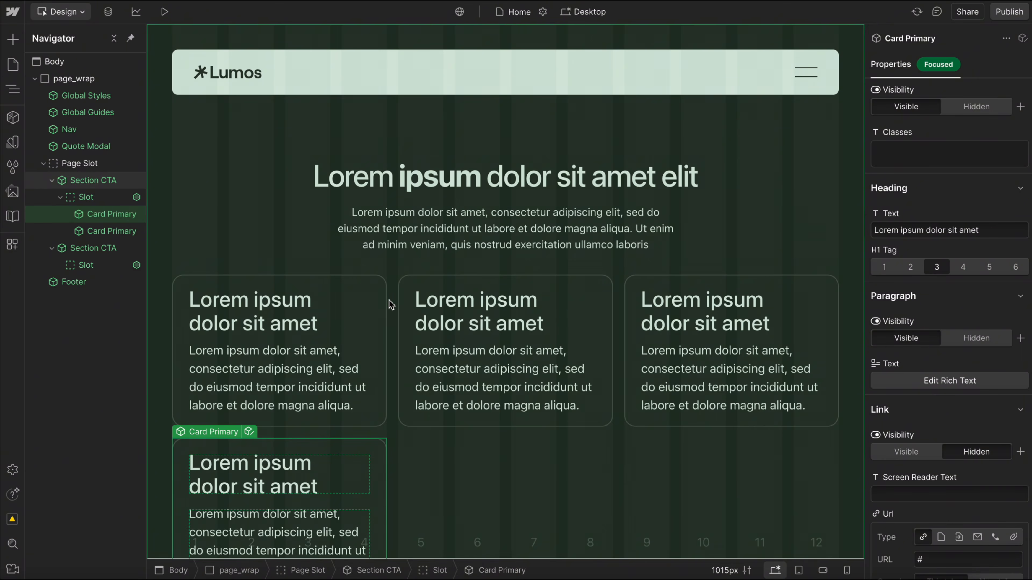
scroll(387, 302, "down", 6)
scroll(258, 308, "up", 3)
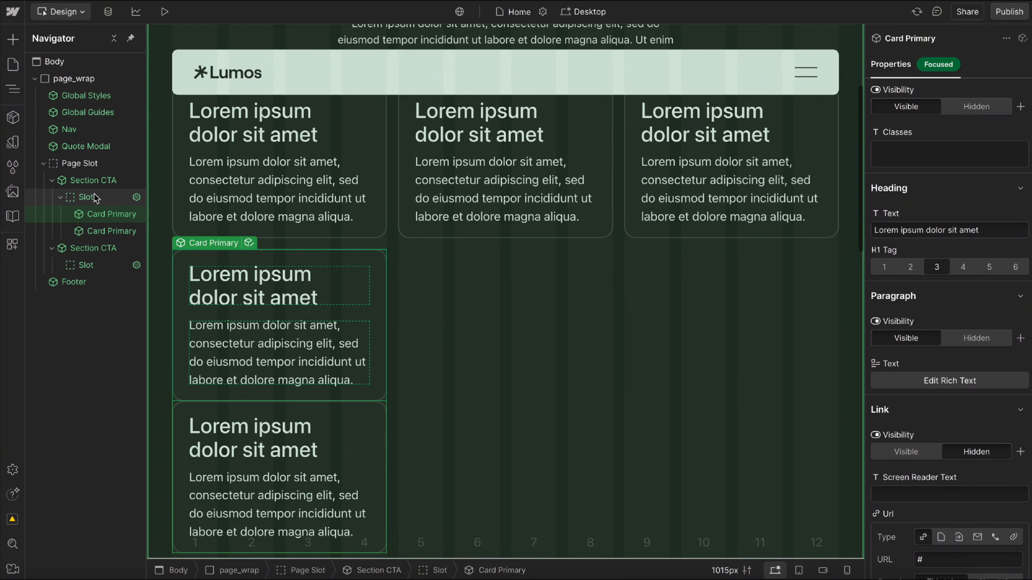
Open the Section CTA main component and delete the three Card Primary components from the Grid, keeping only the slot.
double_click(89, 180)
left_click(103, 266)
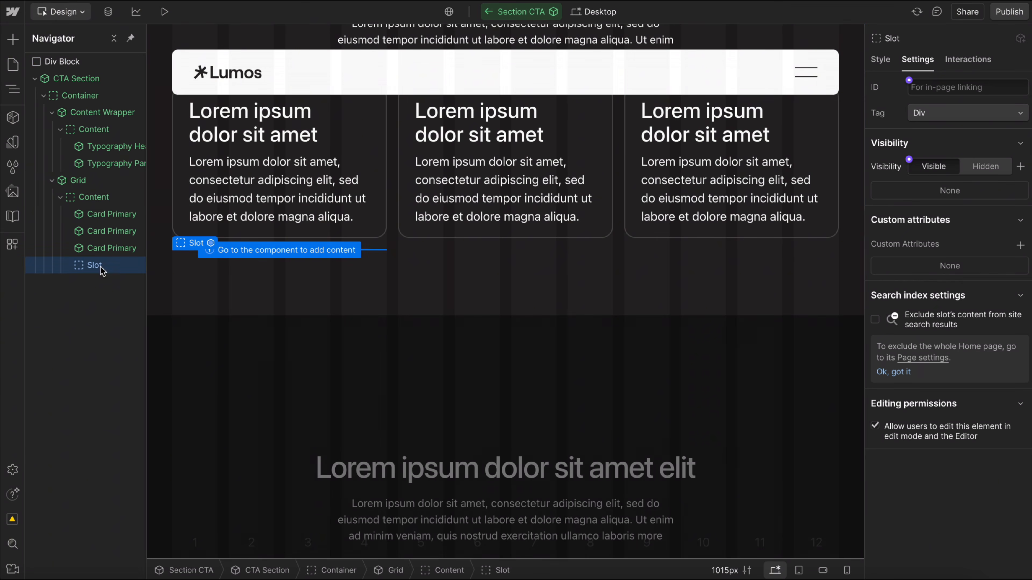
left_click(103, 214)
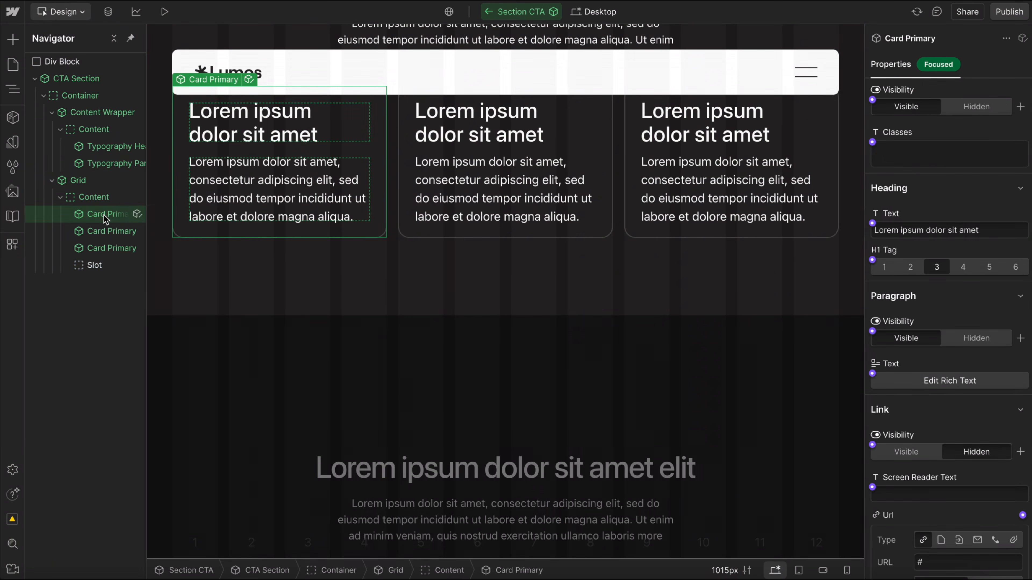
key("Delete")
key("Delete")
key("Delete")
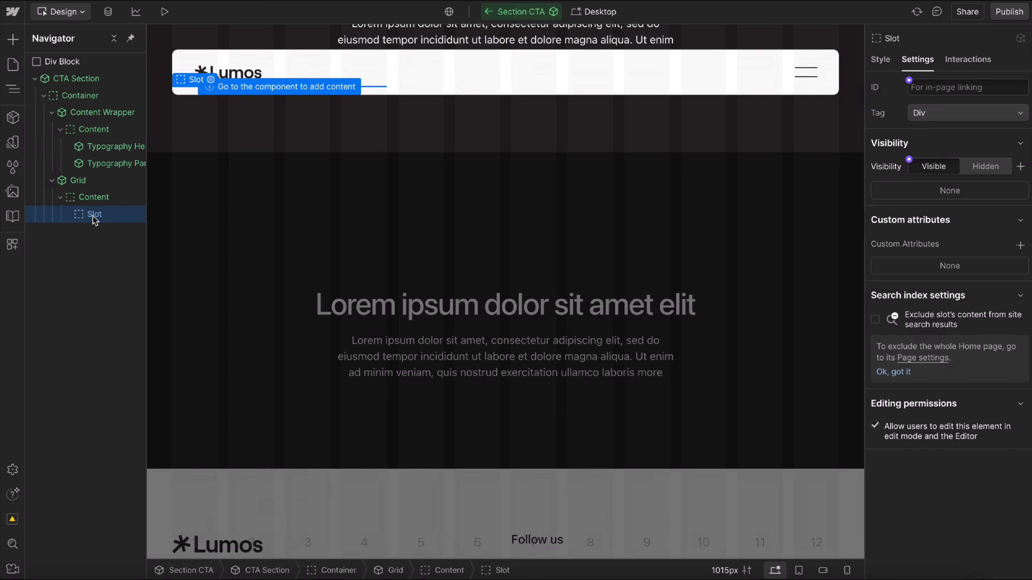
Apply the u-display-contents class to the slot inside the Grid.
left_click(879, 59)
left_click(966, 103)
type("display")
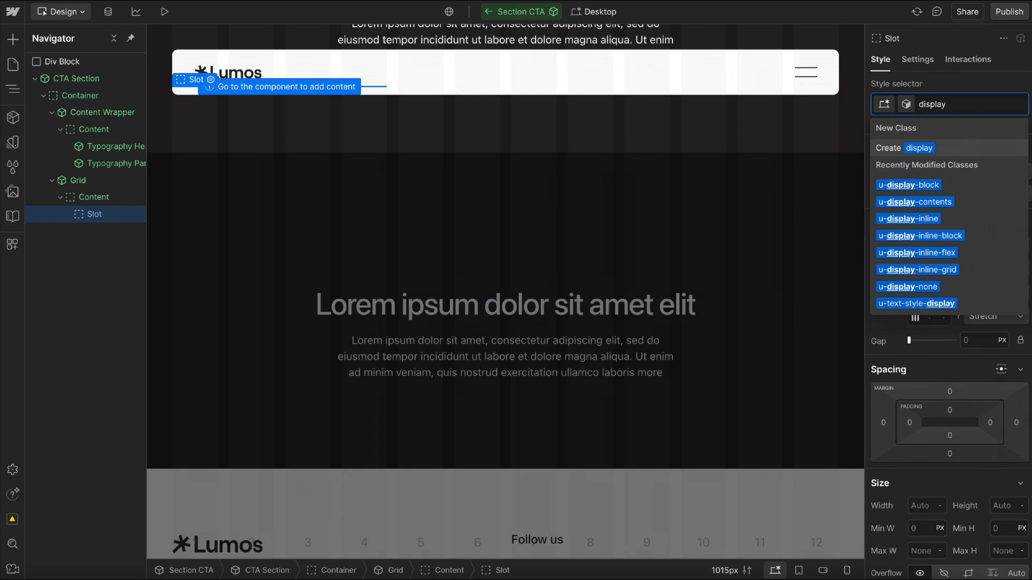
left_click(928, 202)
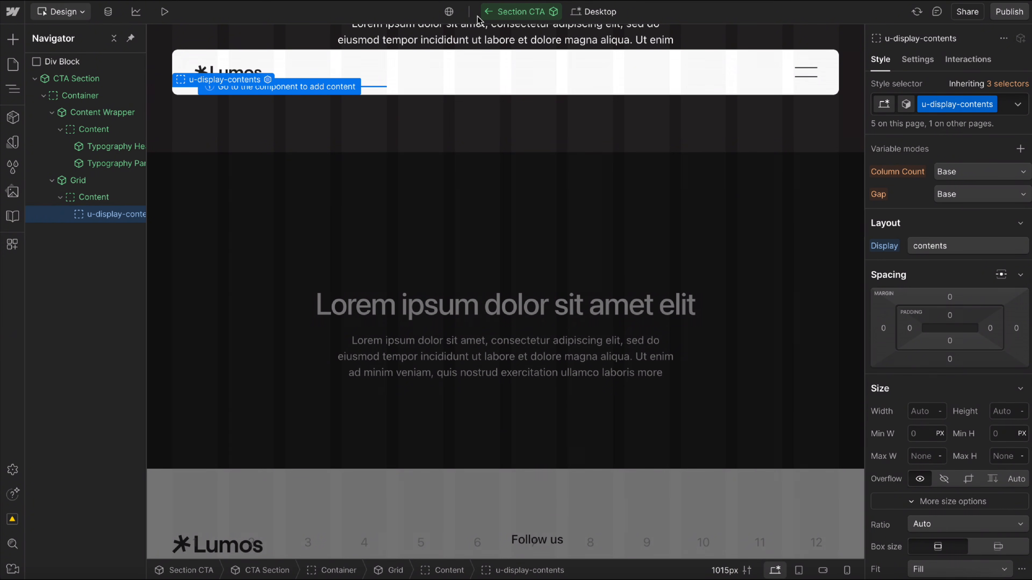
Return to the Home page and duplicate a Card Primary in the first Section CTA to make three cards.
left_click(489, 15)
left_click(438, 191)
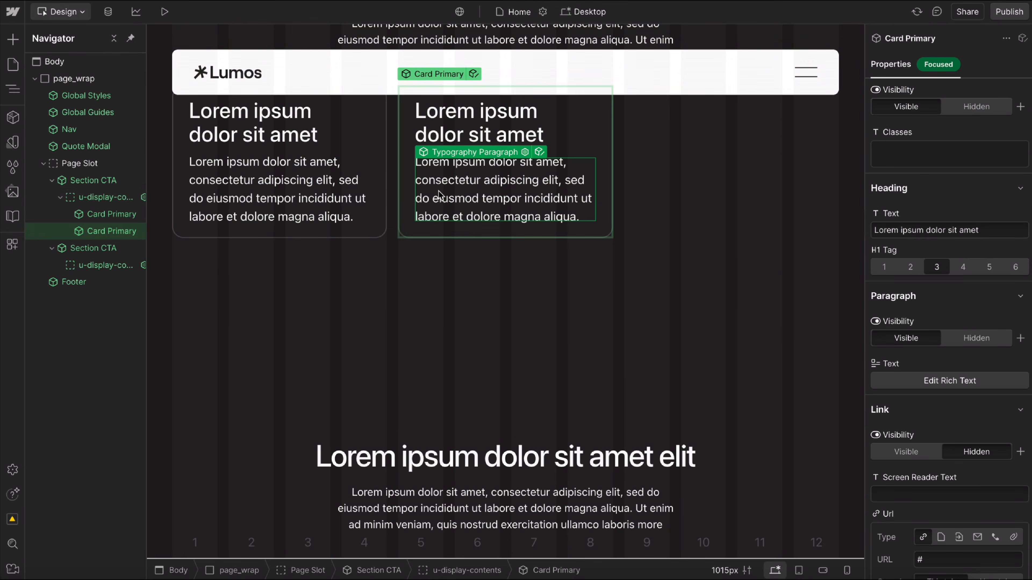
key("ctrl+d")
left_click(107, 248)
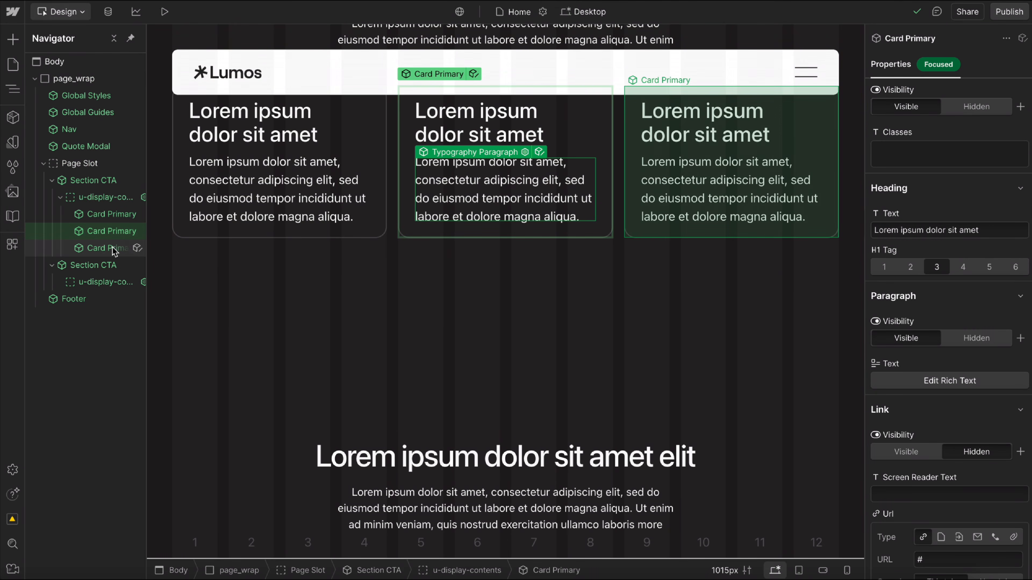
Fill the second Section CTA's slot with five Card Primary components.
left_click(103, 284)
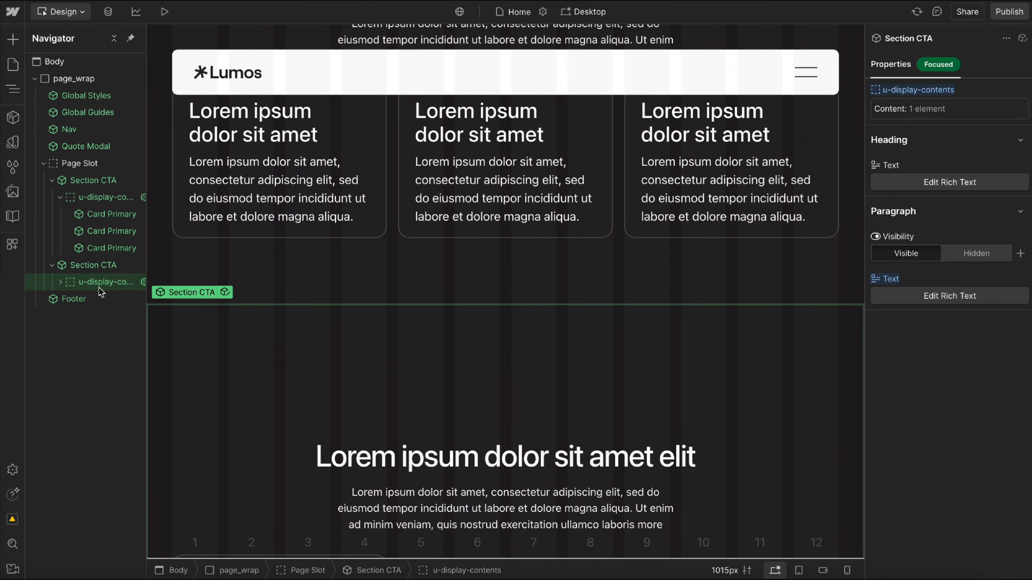
left_click(62, 282)
left_click(115, 300)
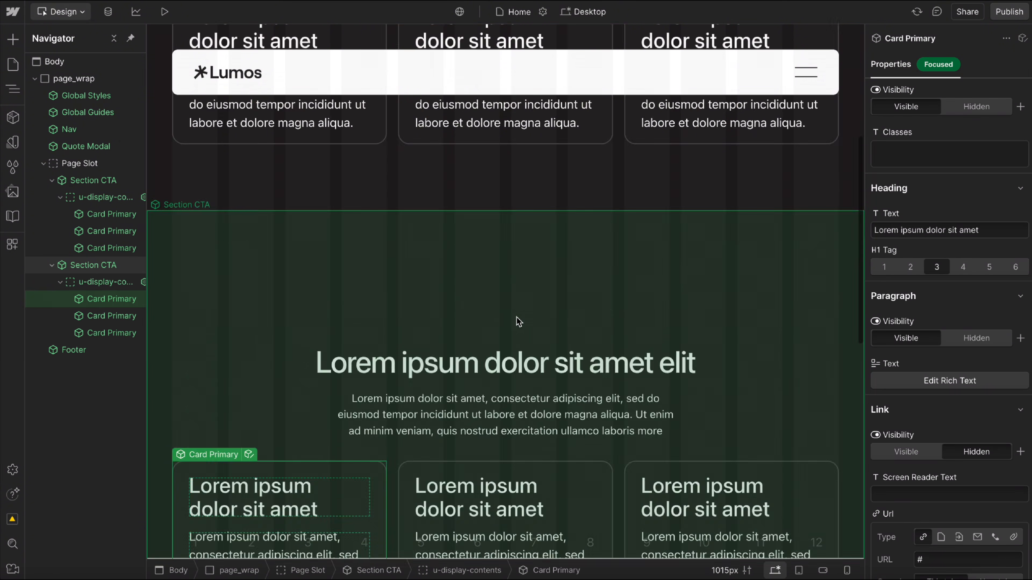
key("ctrl+d")
key("ctrl+d")
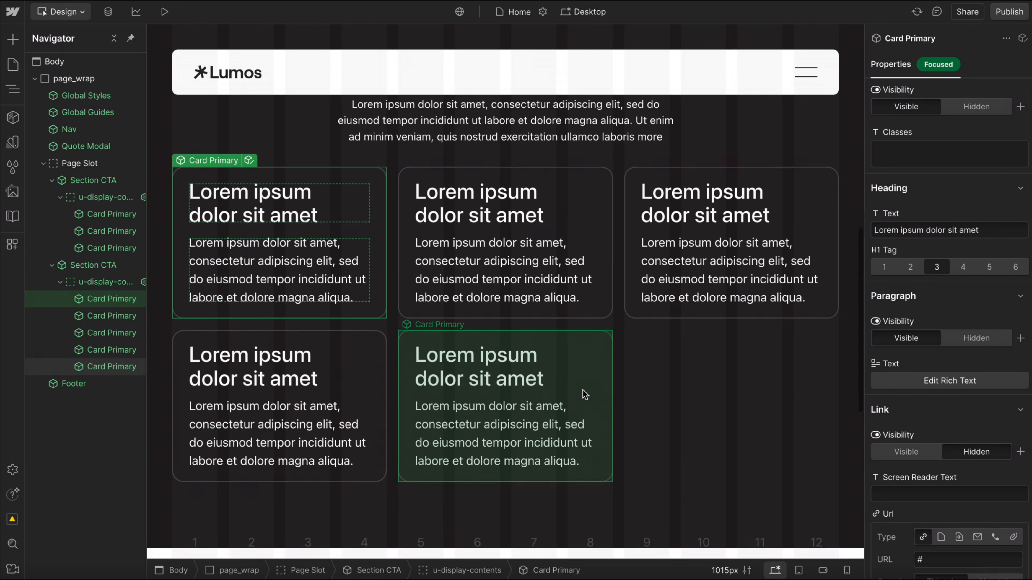
Examine the first Section CTA's slot and the Card Primary components nested in it.
scroll(582, 394, "up", 1)
scroll(537, 398, "up", 8)
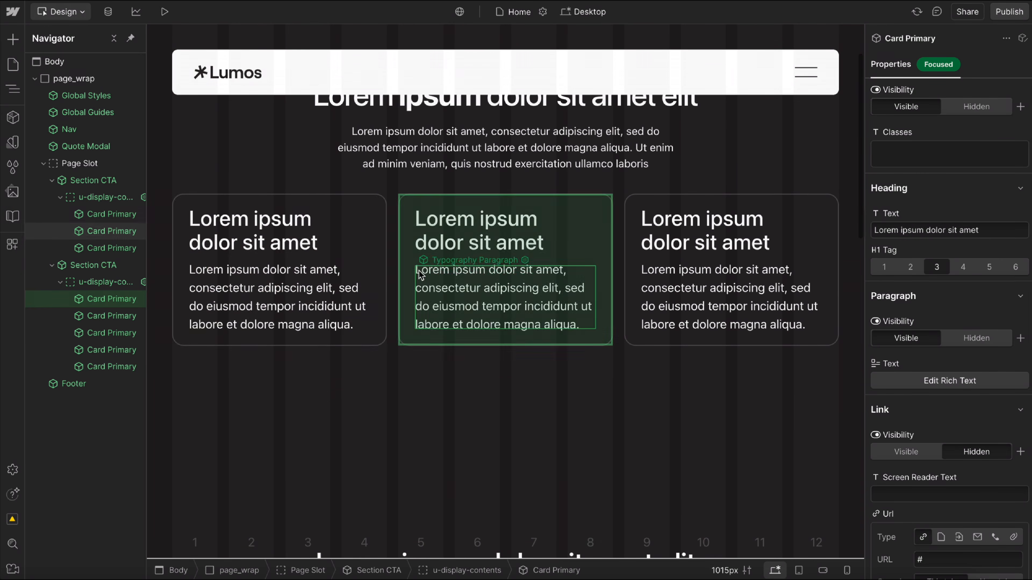
left_click(352, 260)
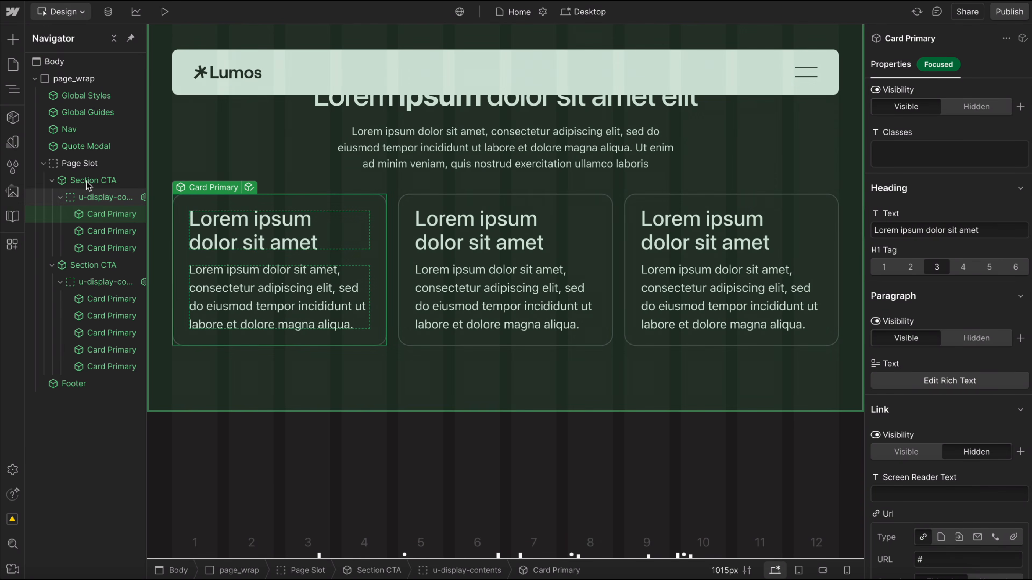
left_click(93, 181)
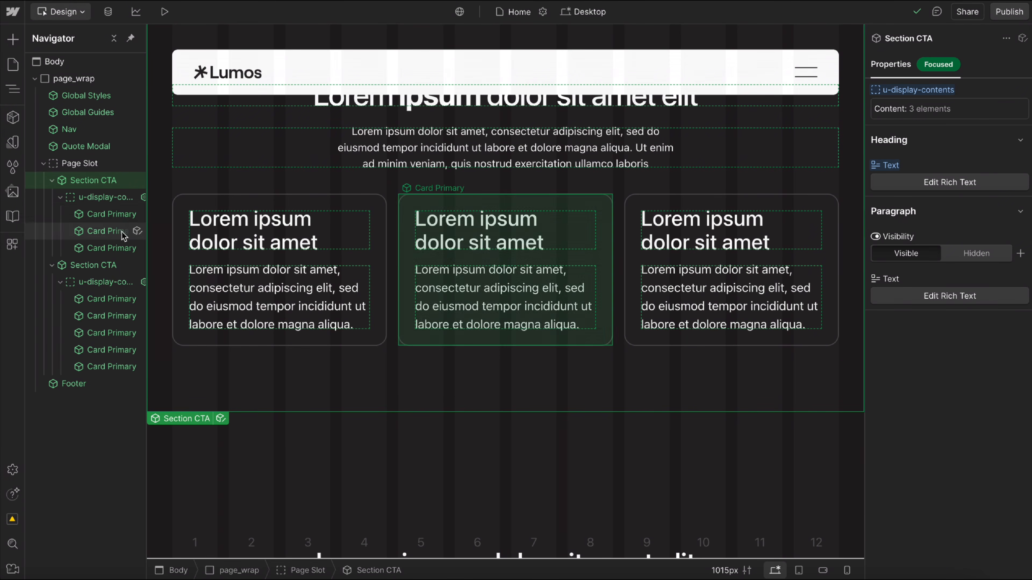
left_click(91, 214)
left_click(97, 227)
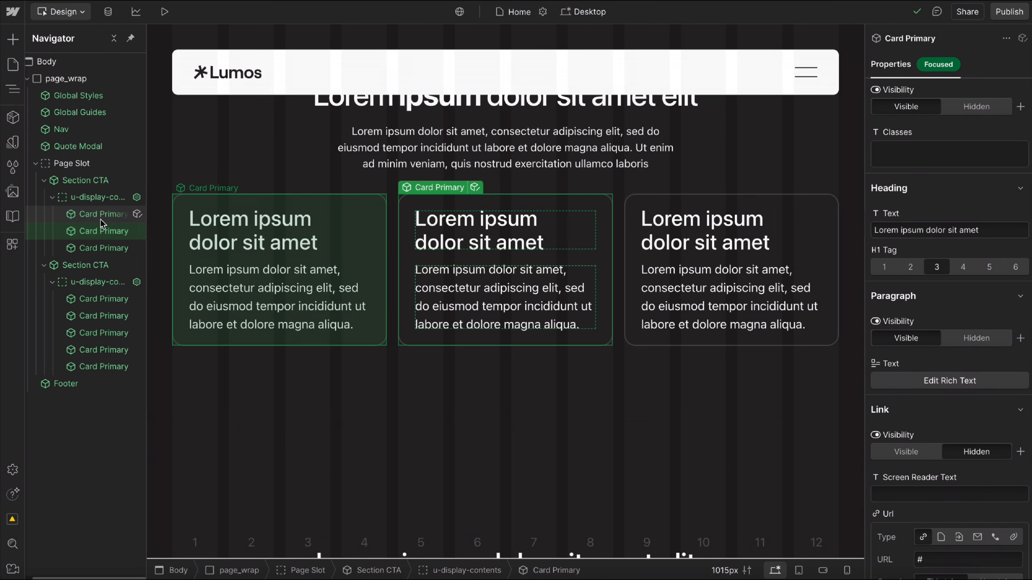
Rename the u-display-contents slot in the Section CTA main component to "Card Primary" and return to the Home page.
left_click(102, 218)
double_click(102, 219)
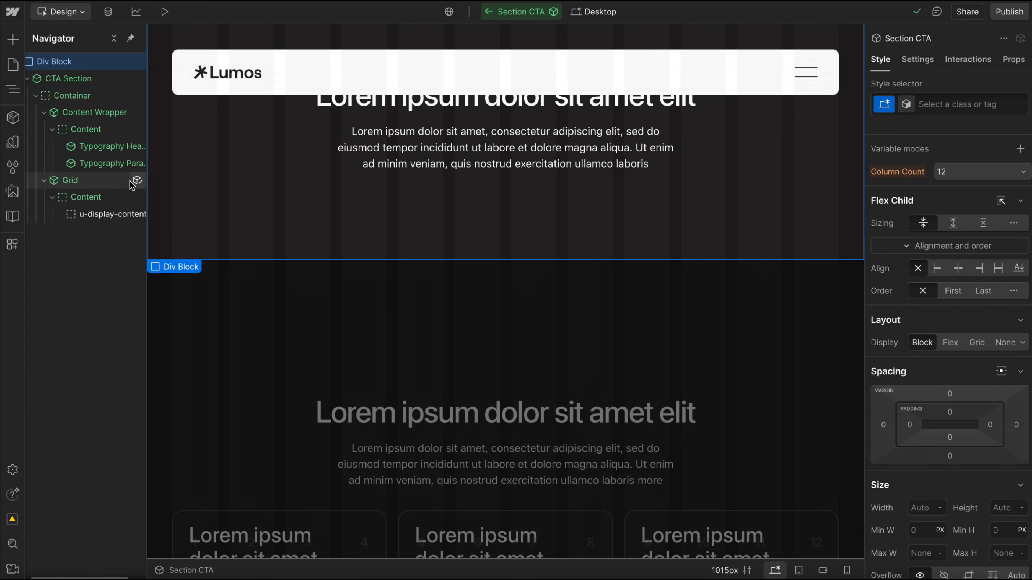
double_click(105, 215)
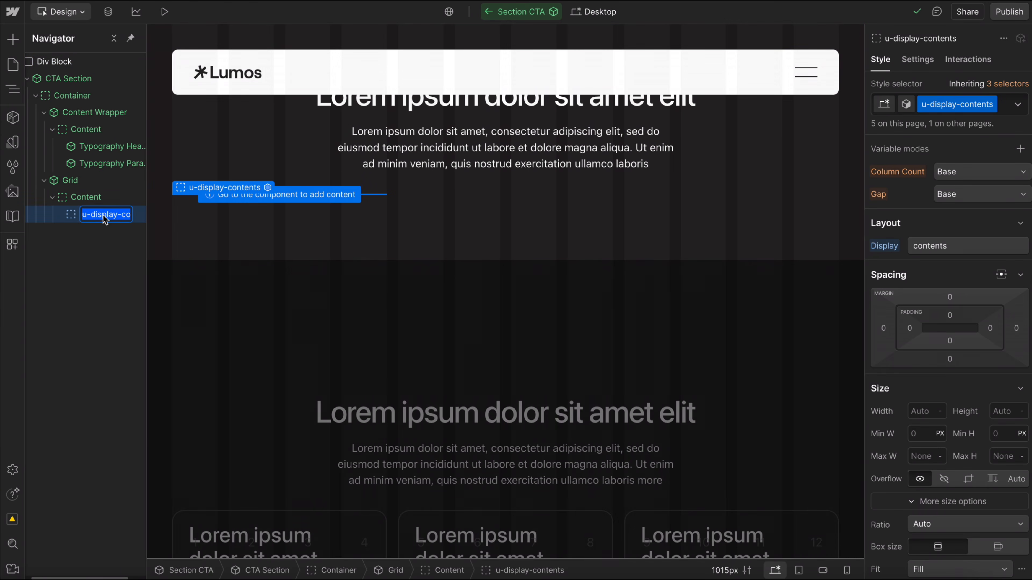
type("Card Primary")
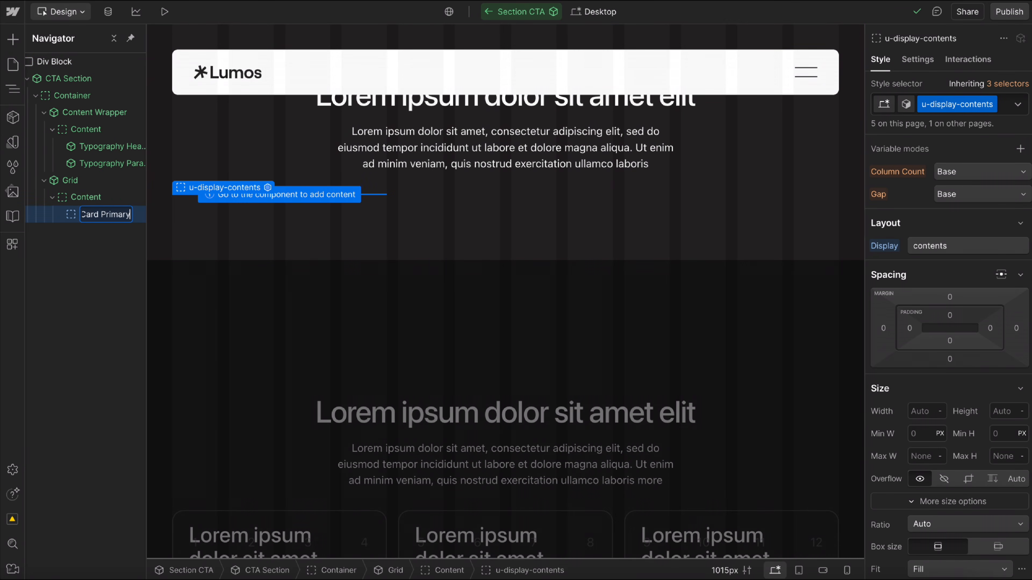
key("Return")
left_click(486, 12)
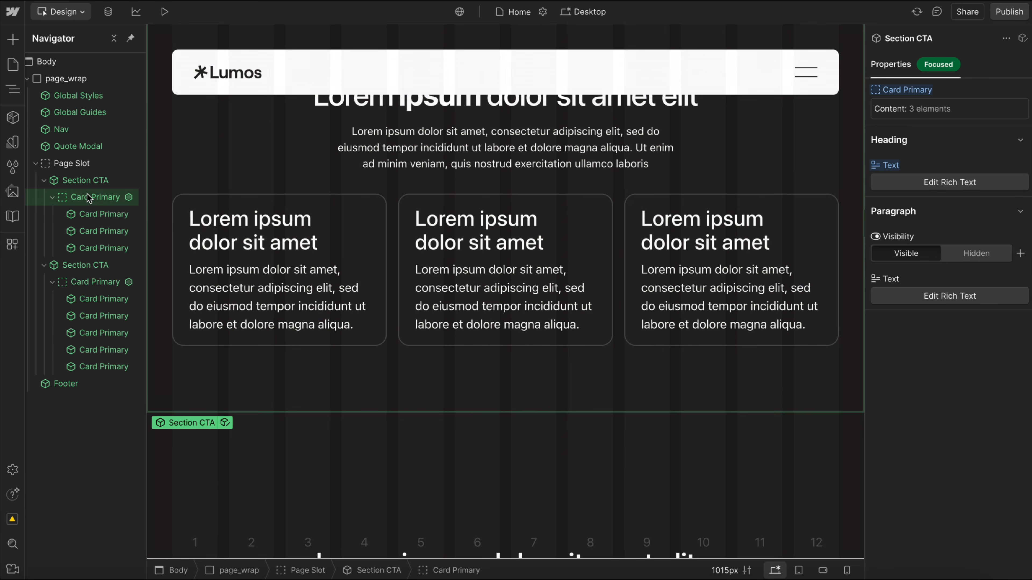
Collapse the first Section CTA's layers and review the second instance with its Card Primary slot.
left_click(45, 182)
left_click(83, 197)
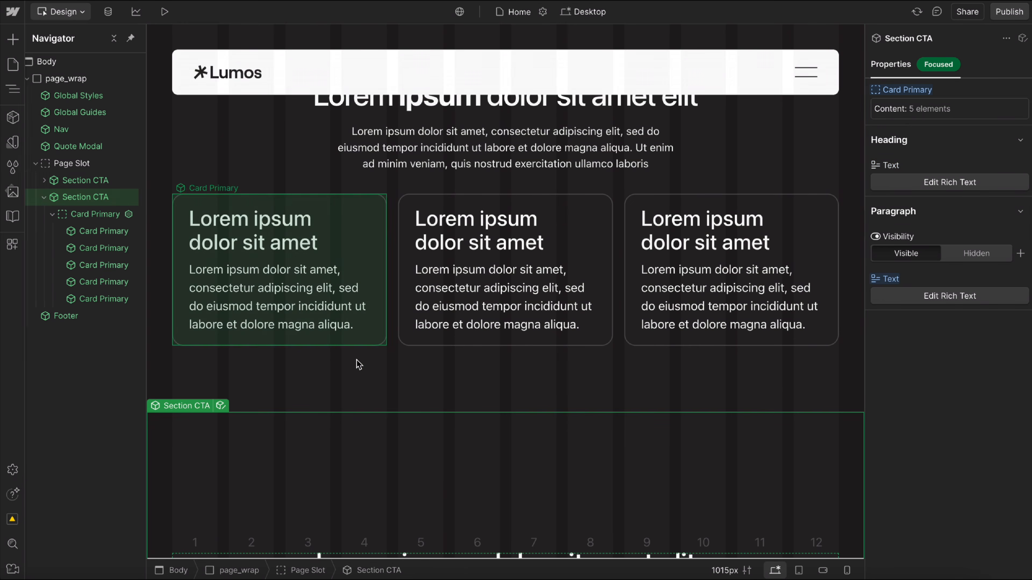
scroll(378, 358, "down", 5)
scroll(399, 357, "down", 3)
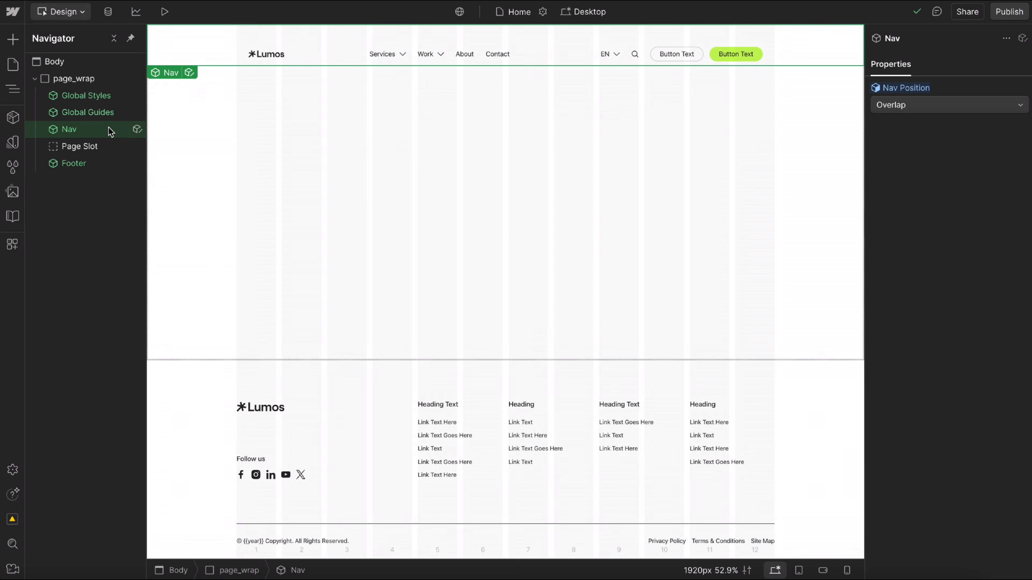
Insert a native Section element directly after the Nav on the Home page.
key("ctrl+k")
type("sec")
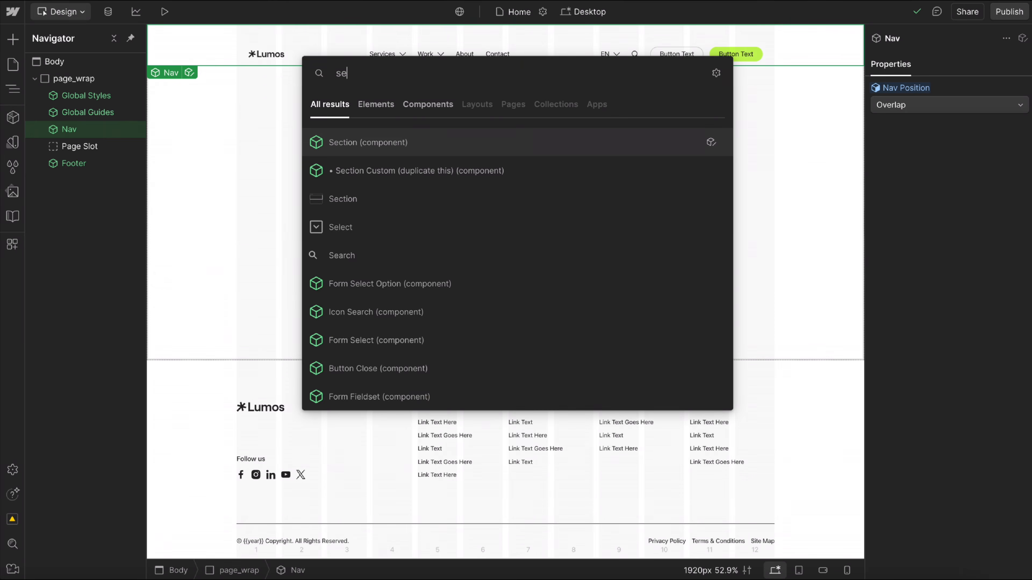
key("Down")
key("Down")
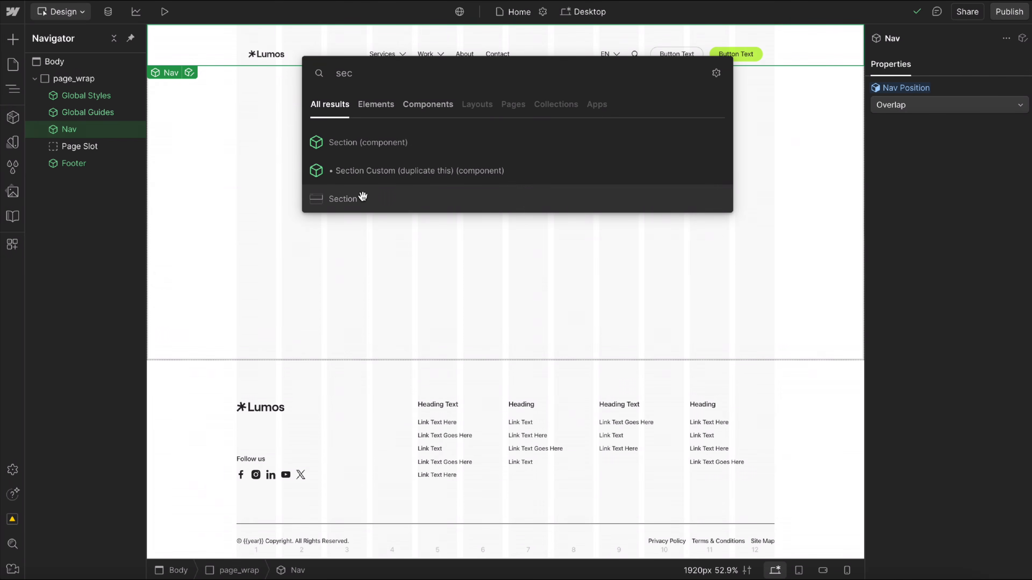
left_click(372, 203)
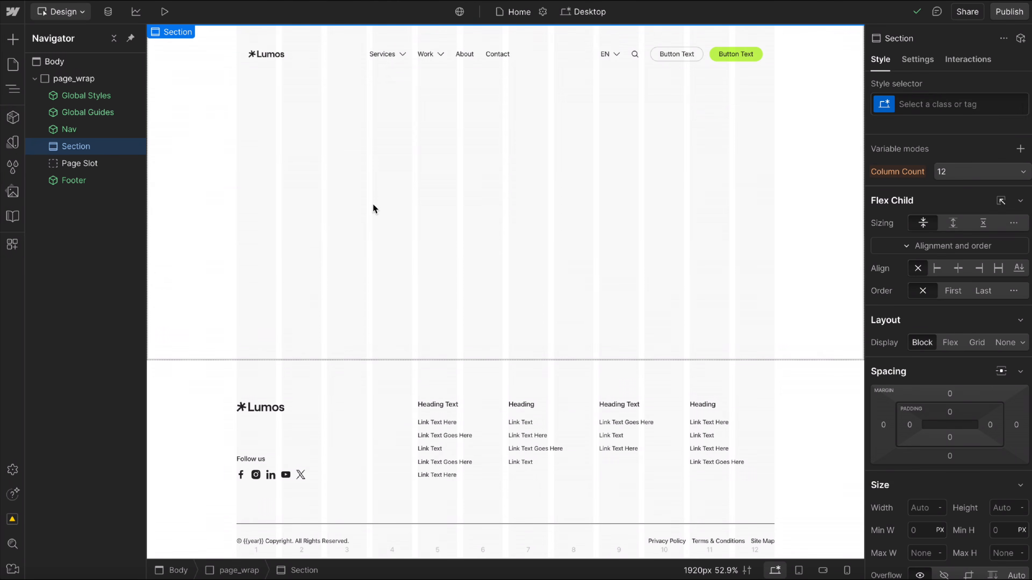
Apply the existing u-section class to the new Section element.
left_click(936, 104)
type("u-section")
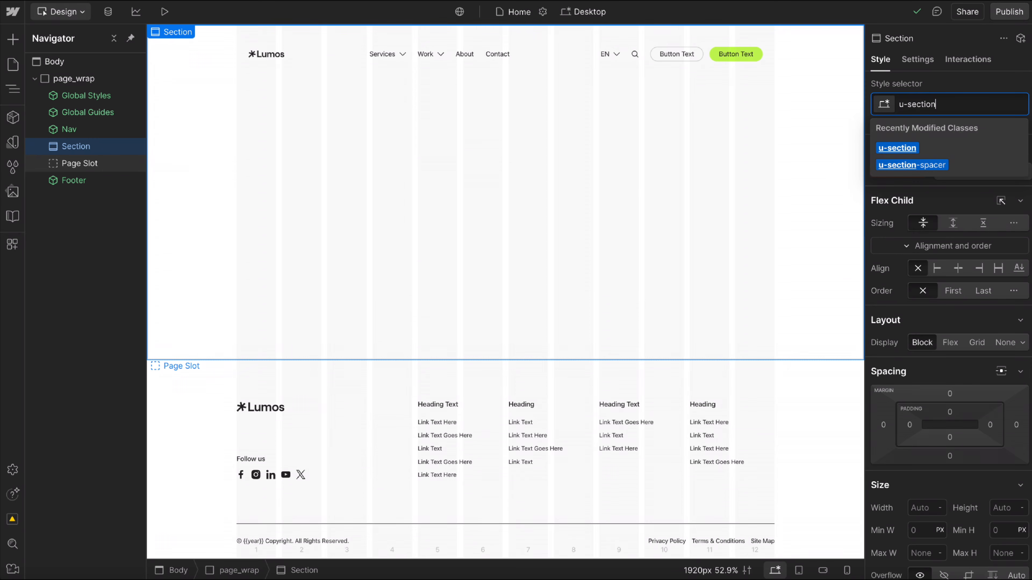
key("Return")
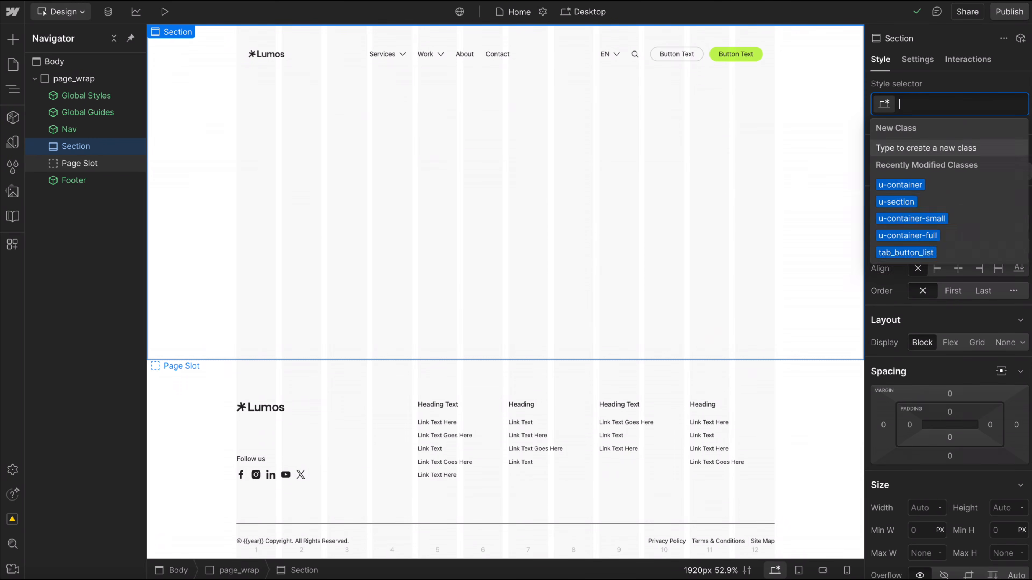
key("Escape")
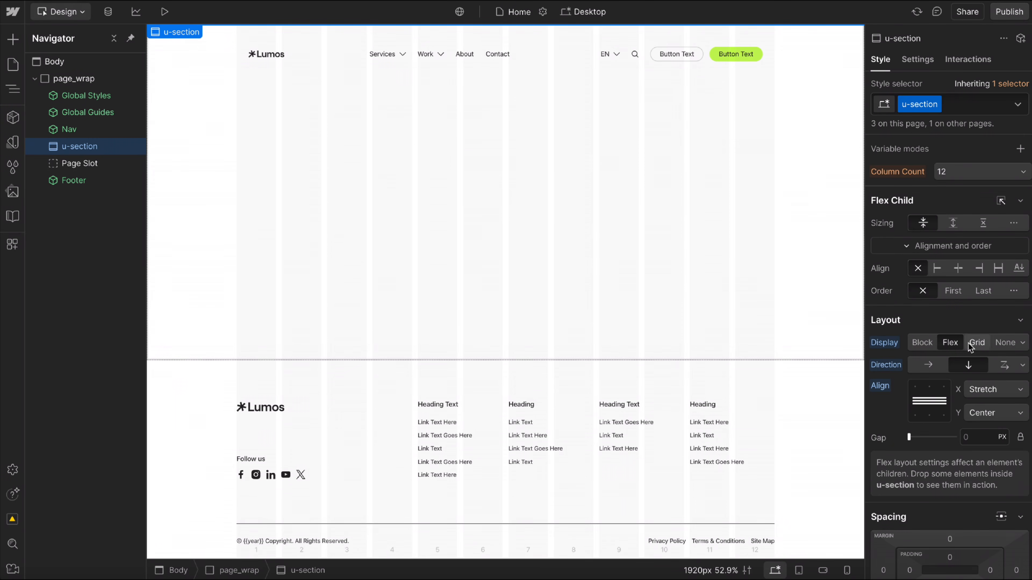
Set the u-section element's minimum height to 100svh.
scroll(970, 370, "down", 3)
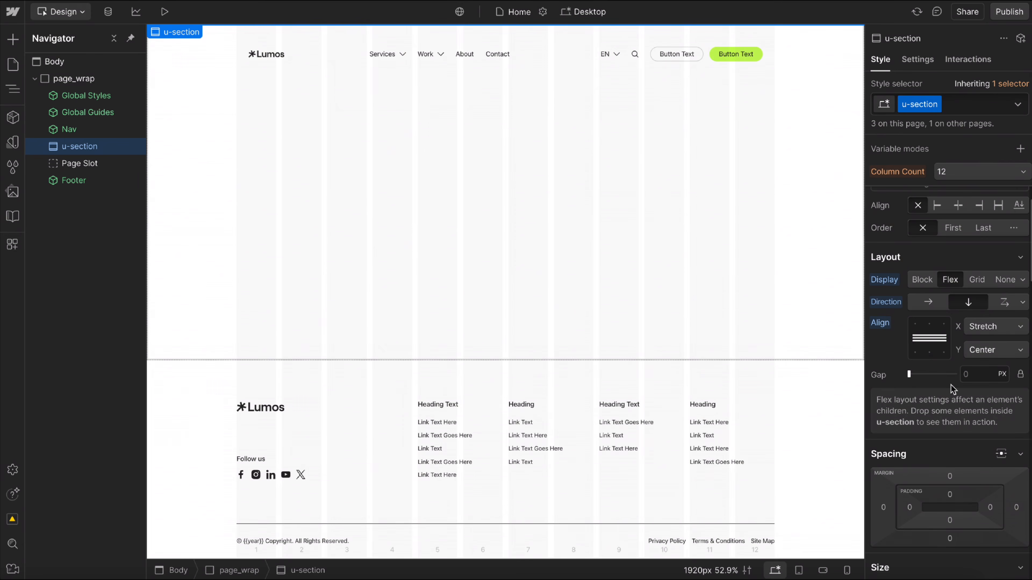
scroll(978, 416, "down", 8)
left_click(1003, 436)
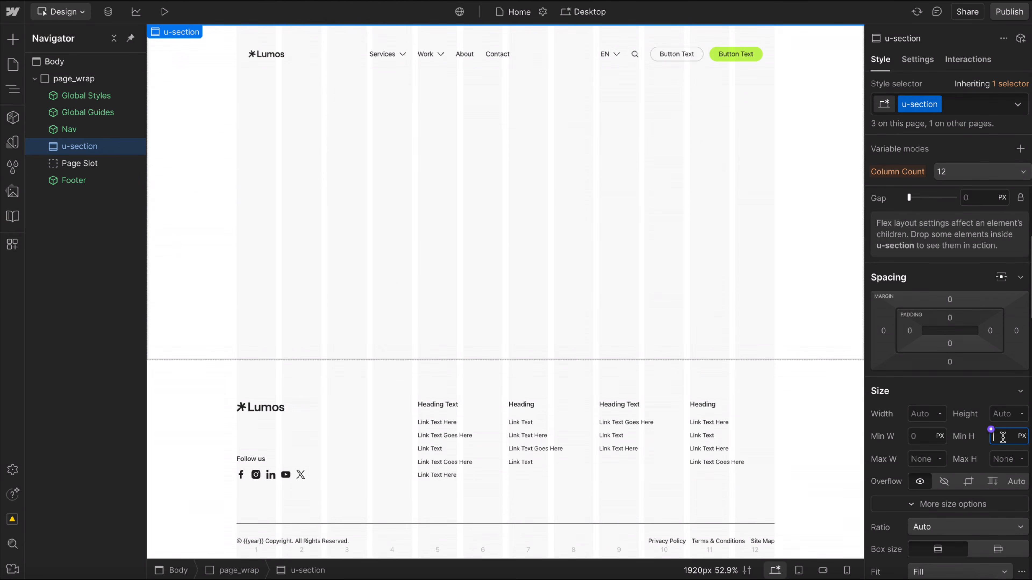
type("100svh")
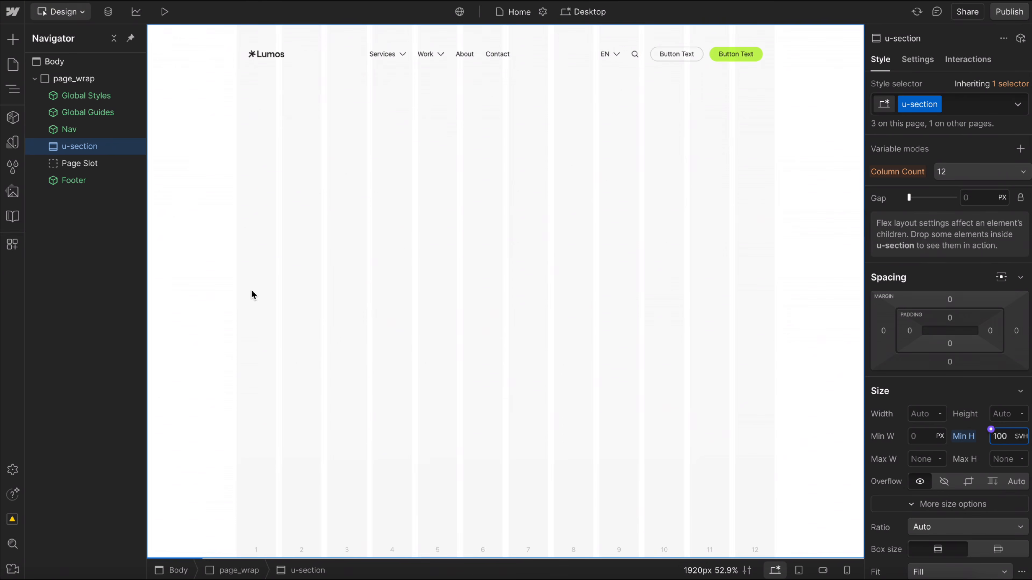
Add the existing u-background-2 combo class to the u-section element.
key("Return")
scroll(964, 438, "down", 3)
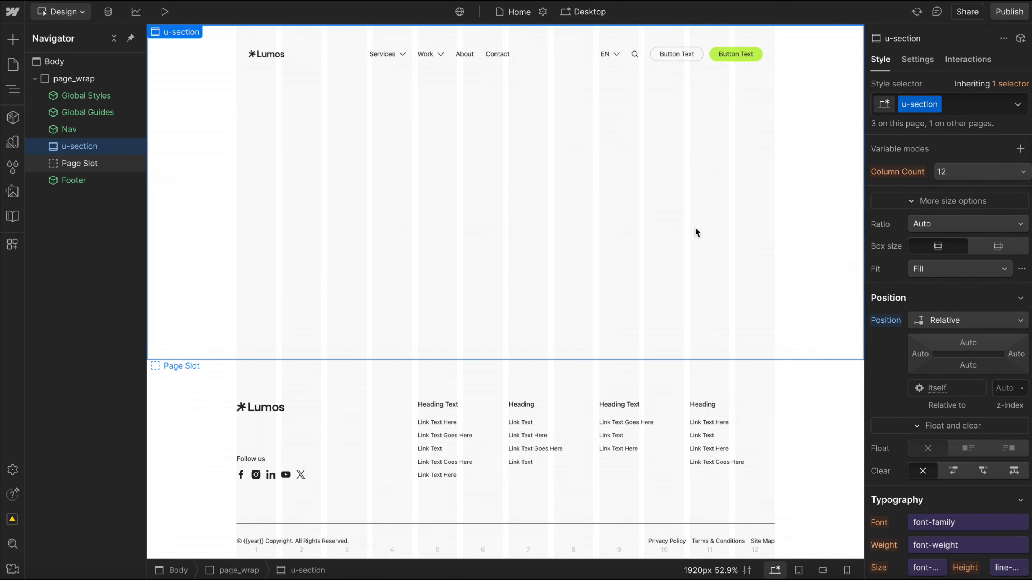
scroll(948, 391, "down", 1)
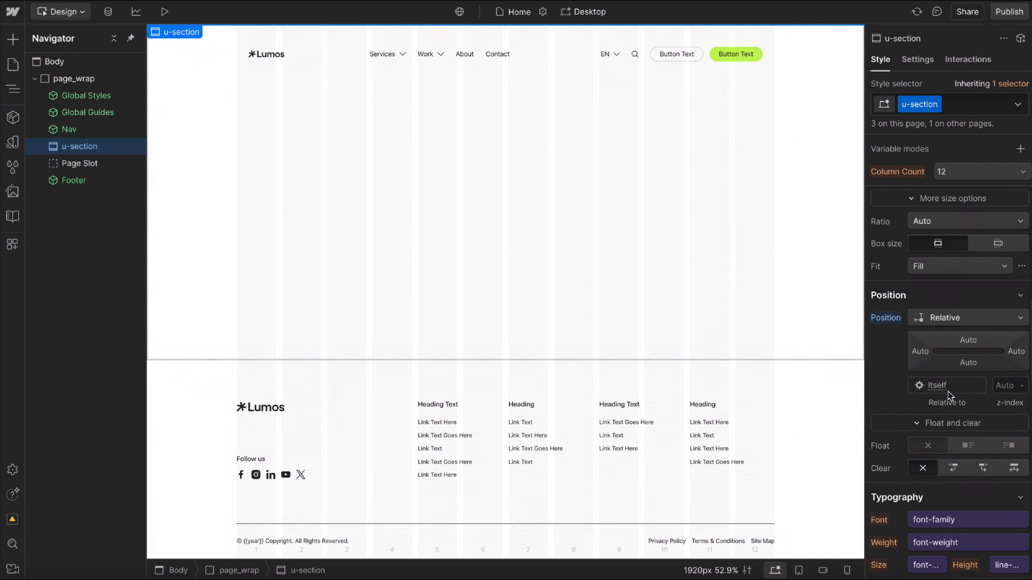
scroll(948, 391, "down", 10)
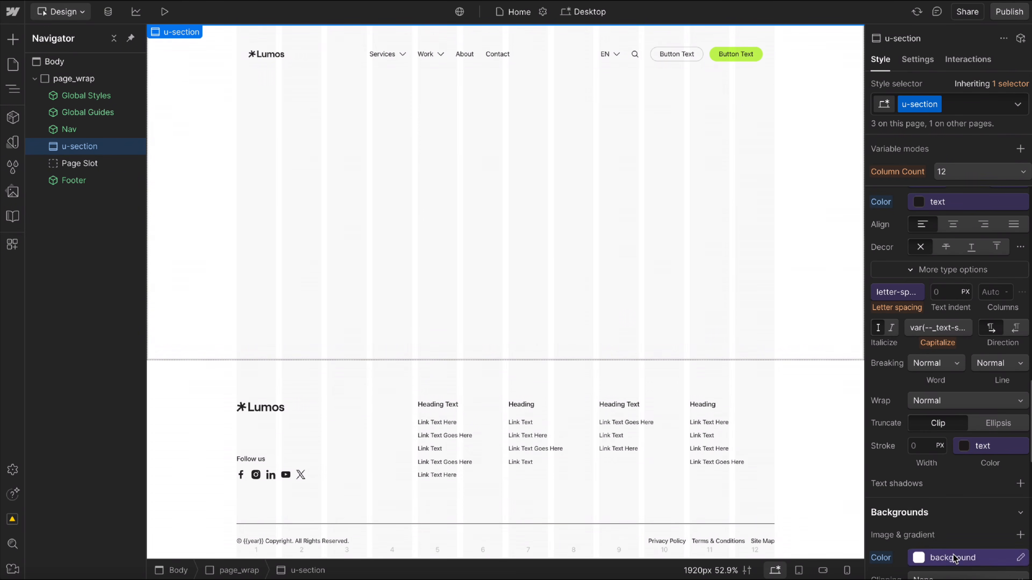
left_click(978, 105)
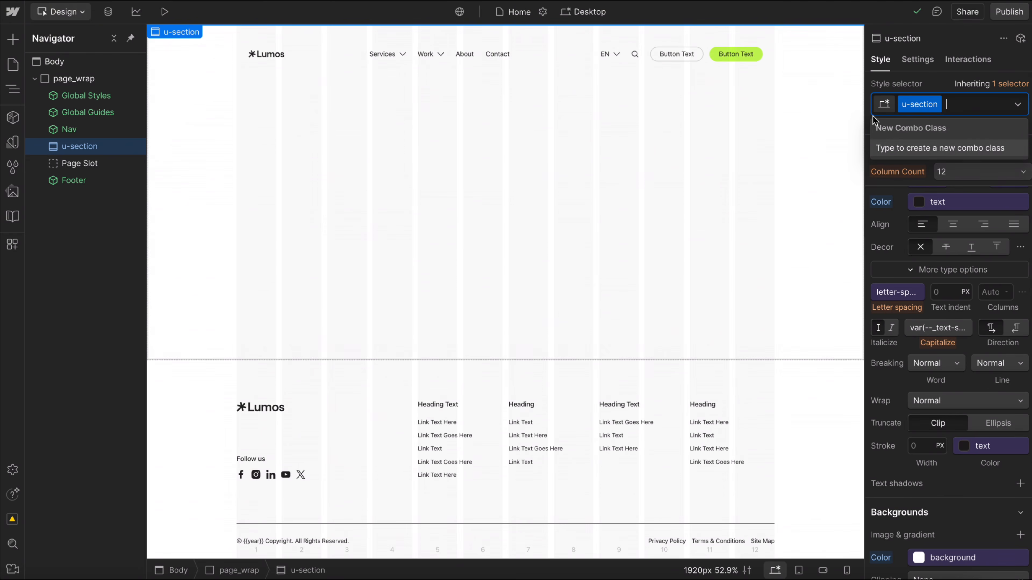
type("background")
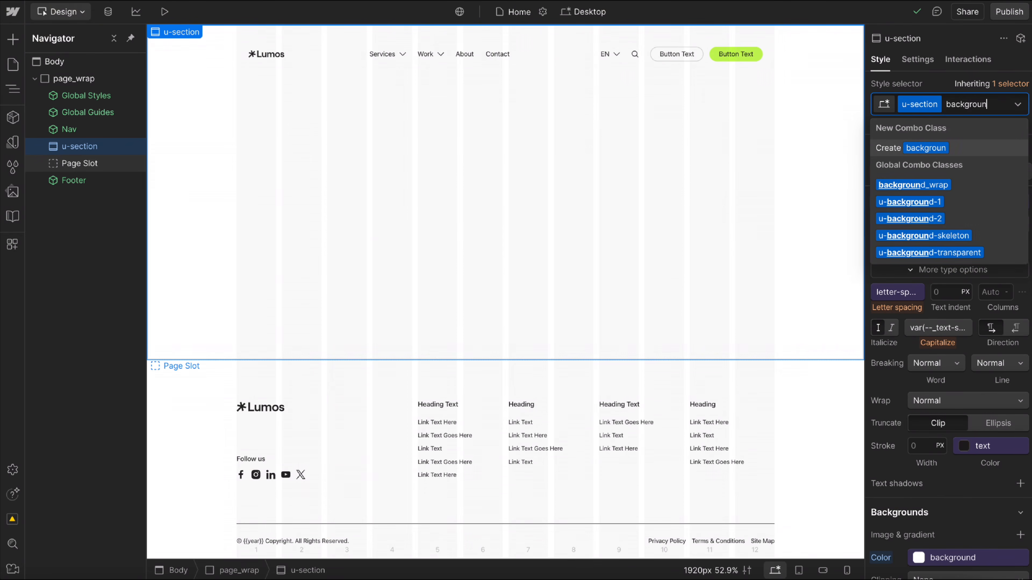
left_click(917, 219)
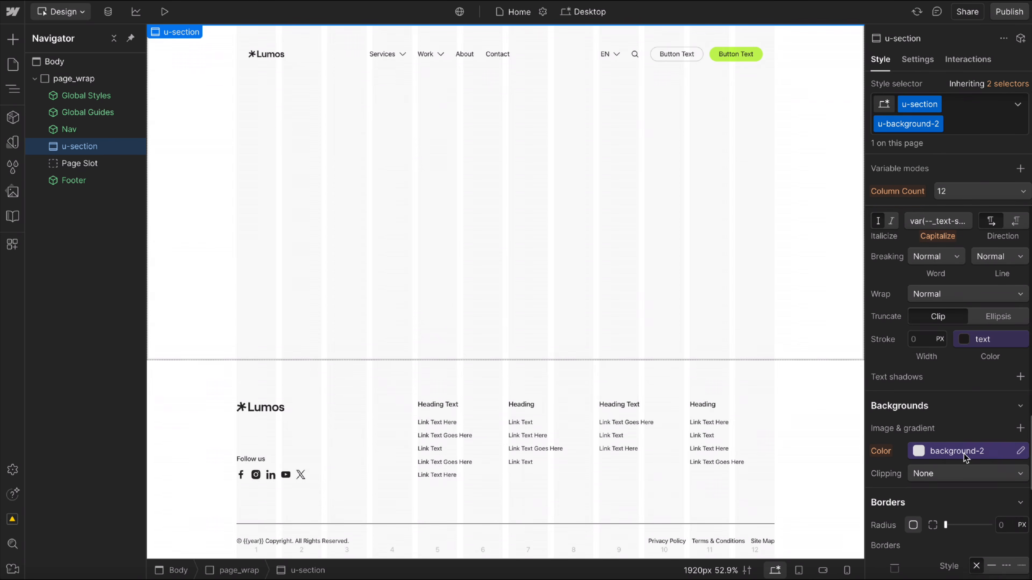
Remove the u-background-2 class from u-section and look up the available position utility classes.
left_click(977, 130)
key("BackSpace")
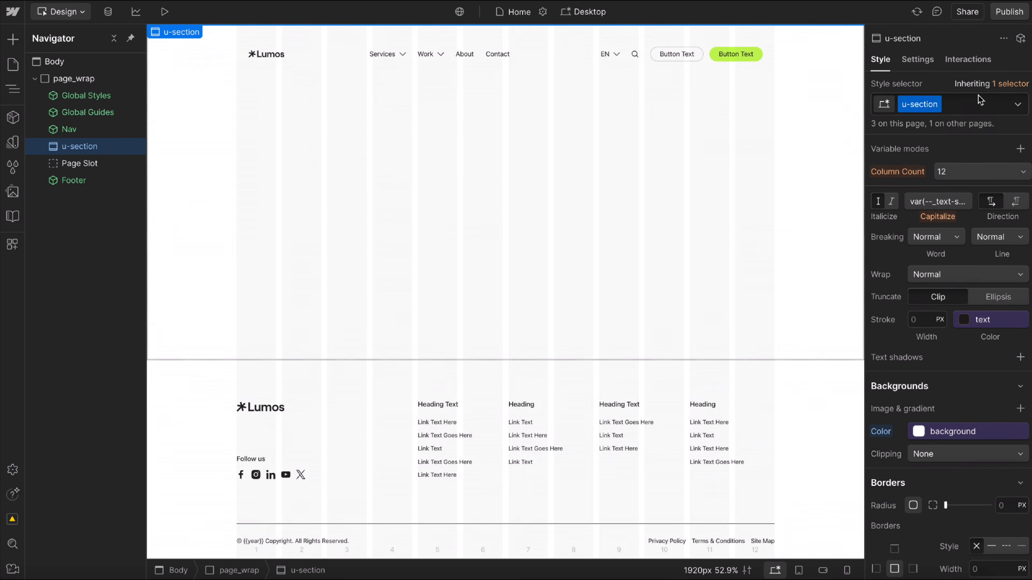
type("position")
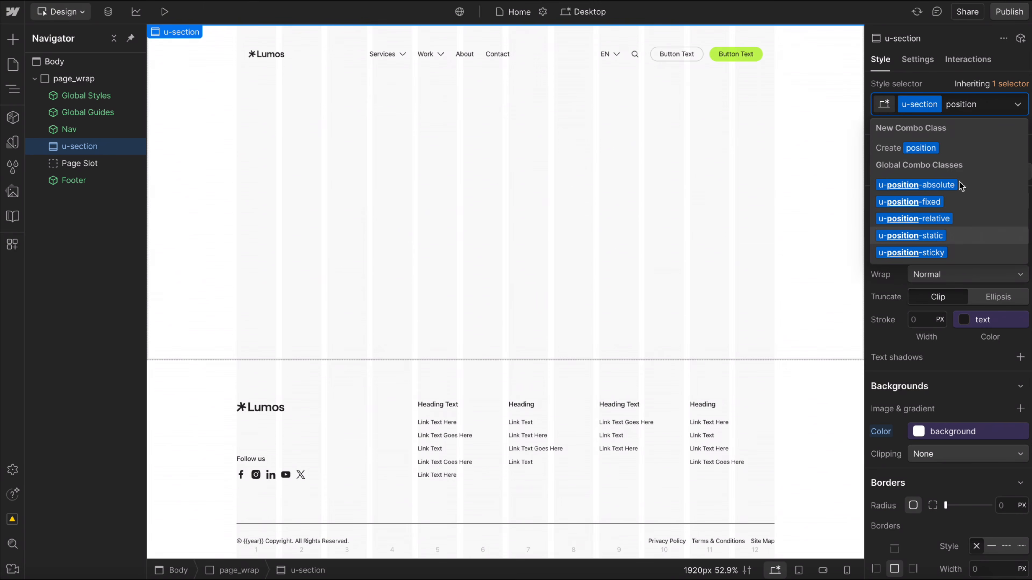
key("Escape")
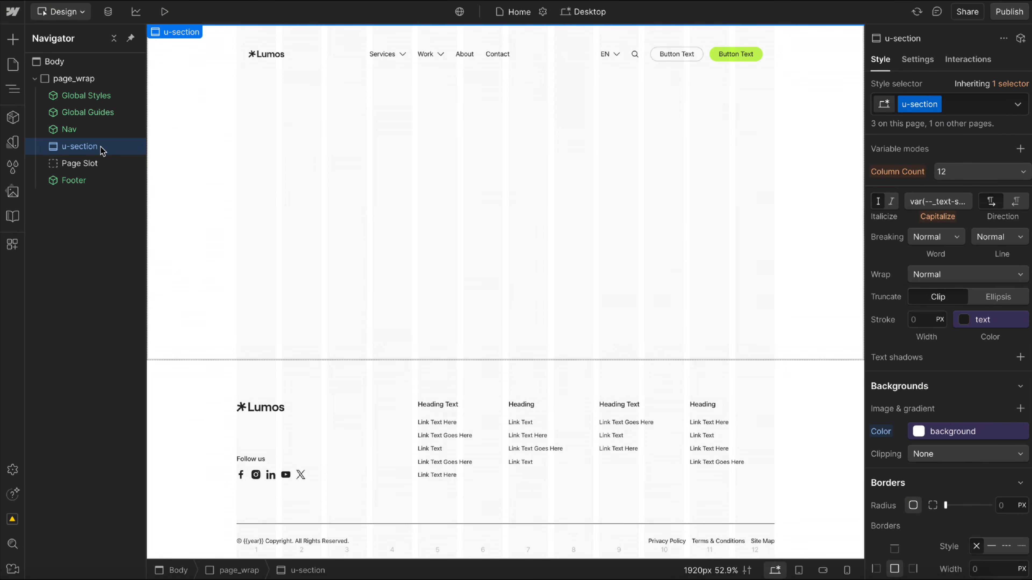
Insert two Spacer components inside the u-section element and set the first one's Section Space to Page Top.
key("ctrl+e")
type("spac")
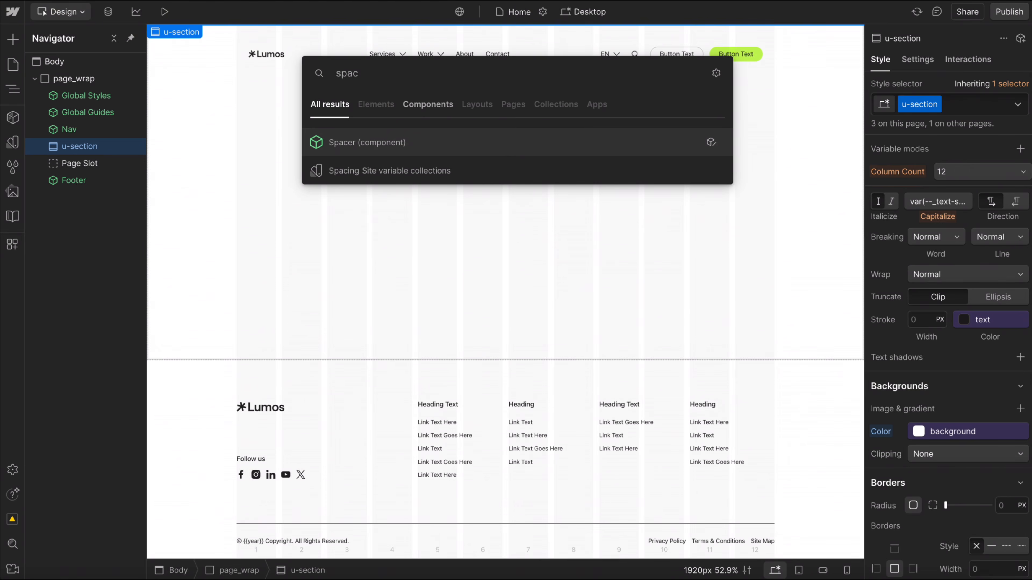
key("Return")
key("ctrl+d")
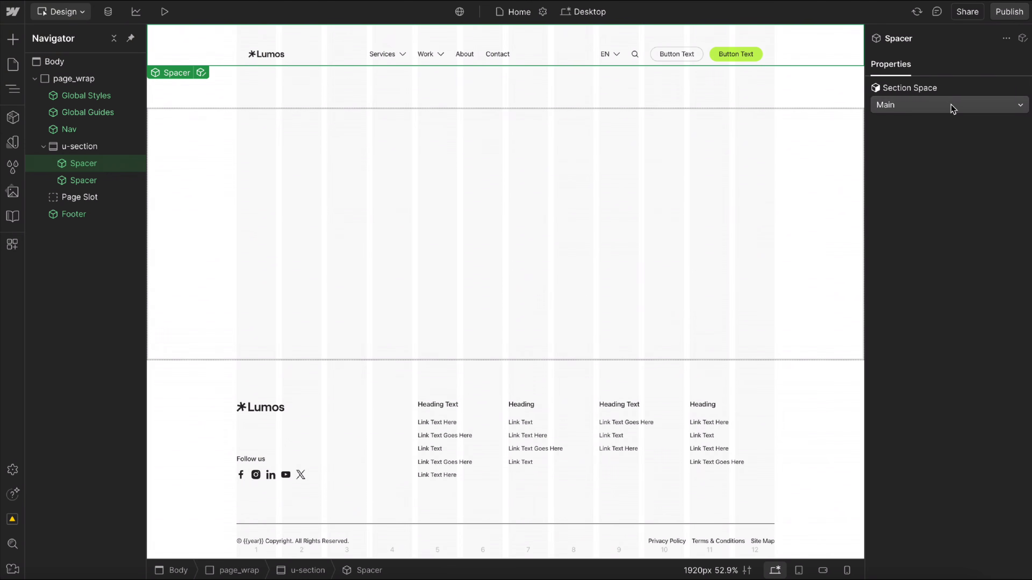
left_click(925, 103)
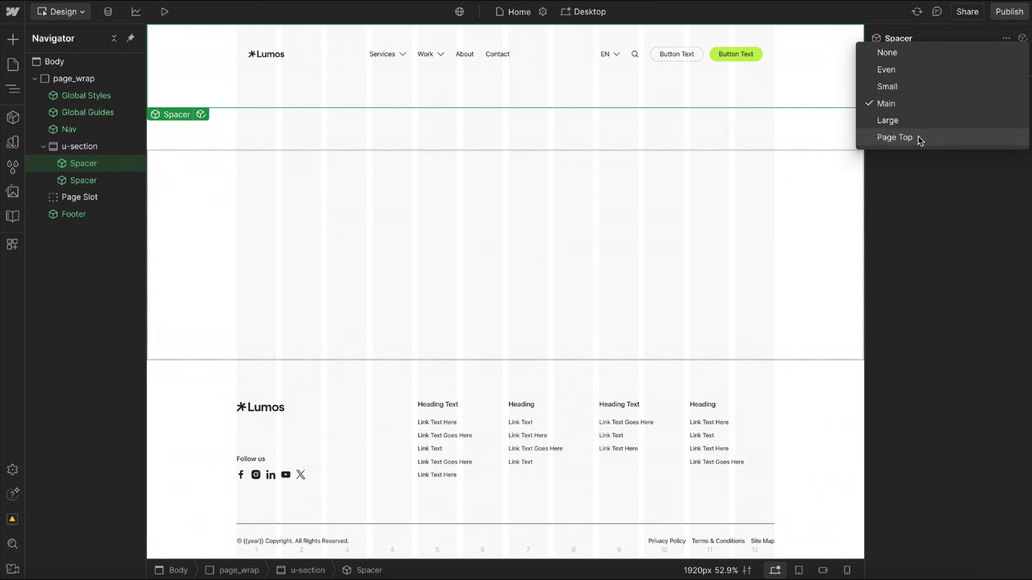
left_click(922, 136)
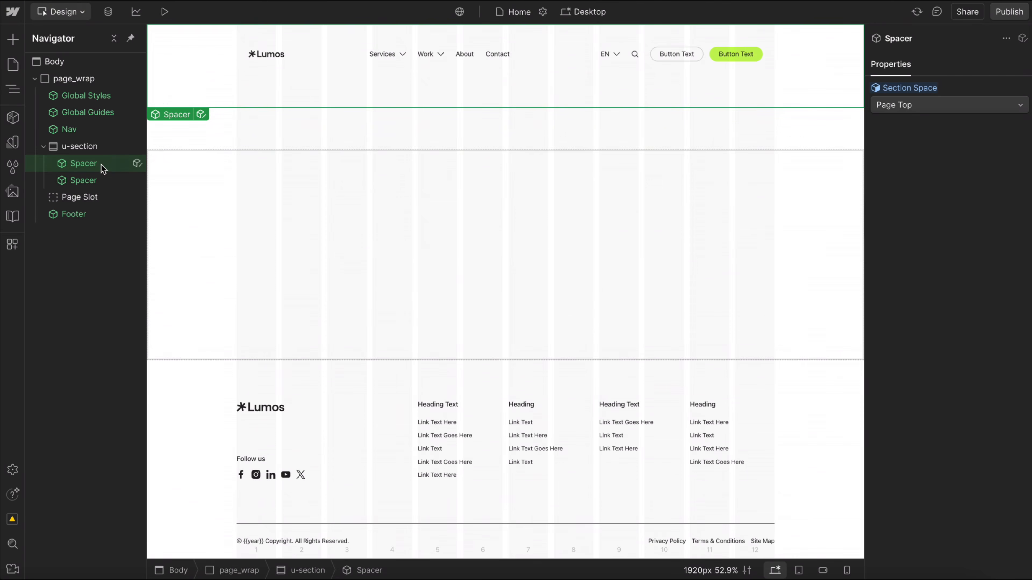
Insert a Div Block between the two Spacers and apply the existing u-container class to it.
key("ctrl+e")
type("div")
key("Return")
key("ctrl+Return")
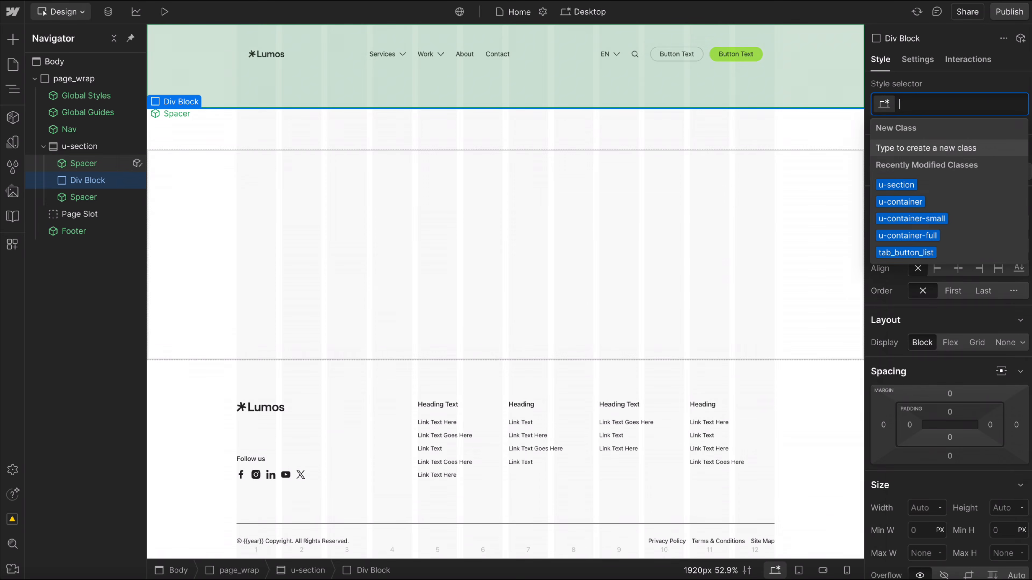
type("u-container")
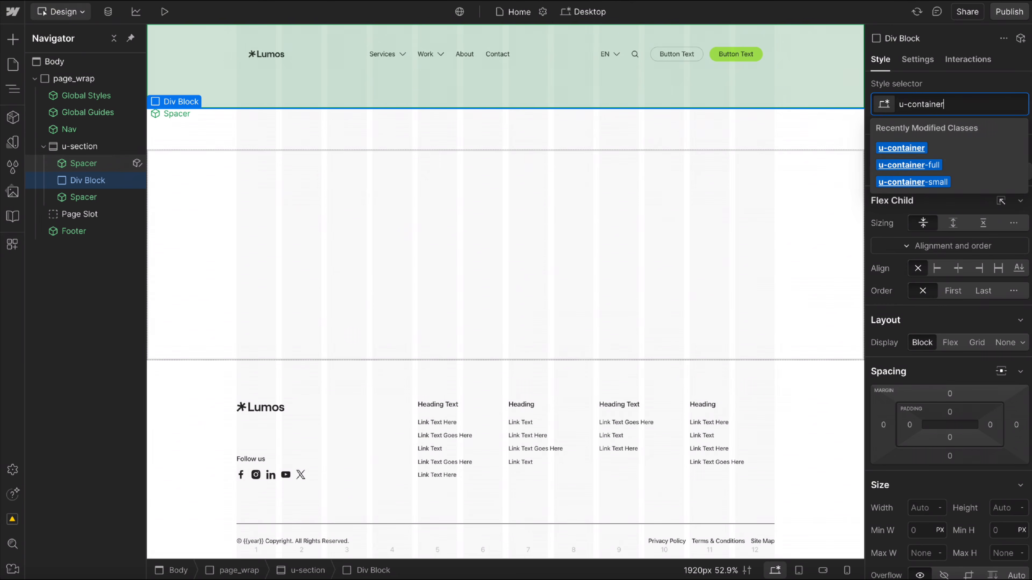
key("Return")
Examine the size settings of the u-container class and the custom formula behind its width.
scroll(878, 358, "down", 3)
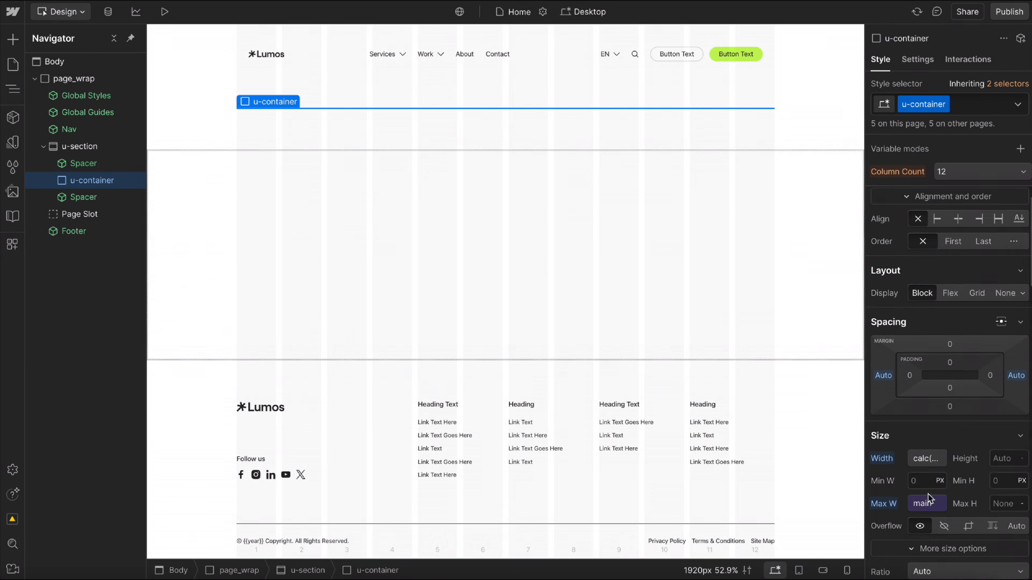
scroll(893, 362, "down", 3)
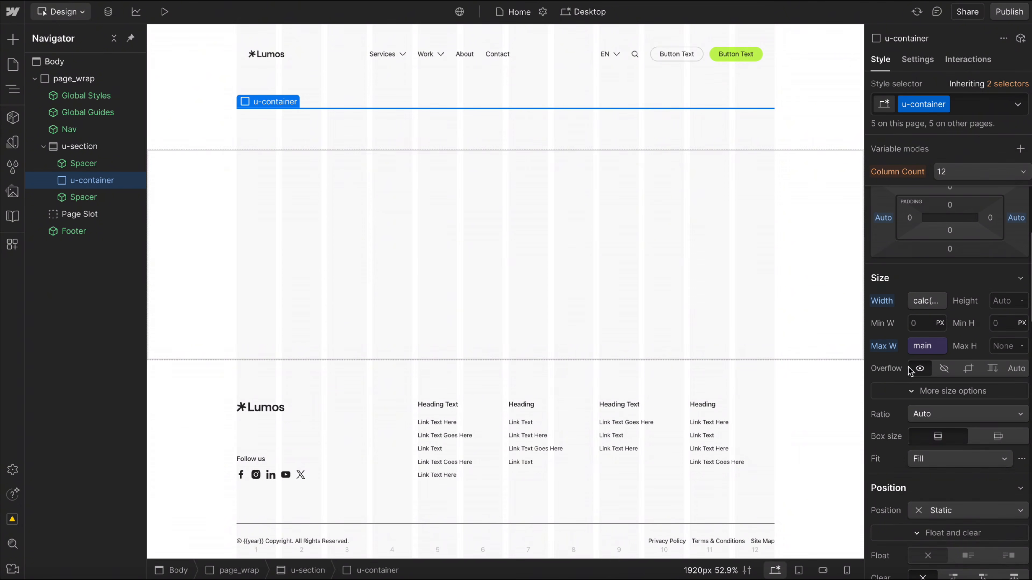
left_click(915, 305)
left_click(820, 346)
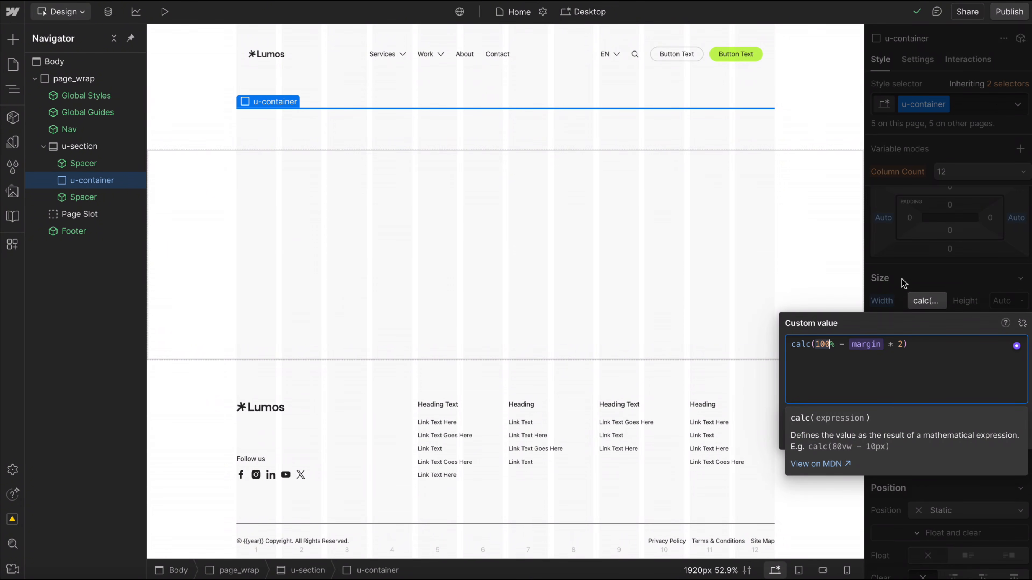
left_click(957, 259)
Try the small max-width variable on the u-container class, and restore the main variable.
left_click(919, 345)
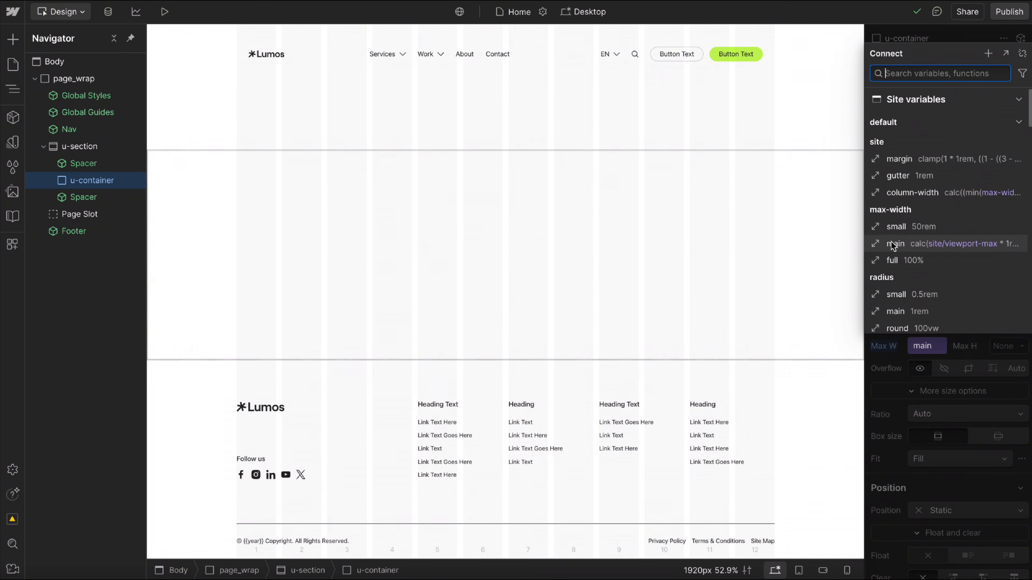
left_click(920, 228)
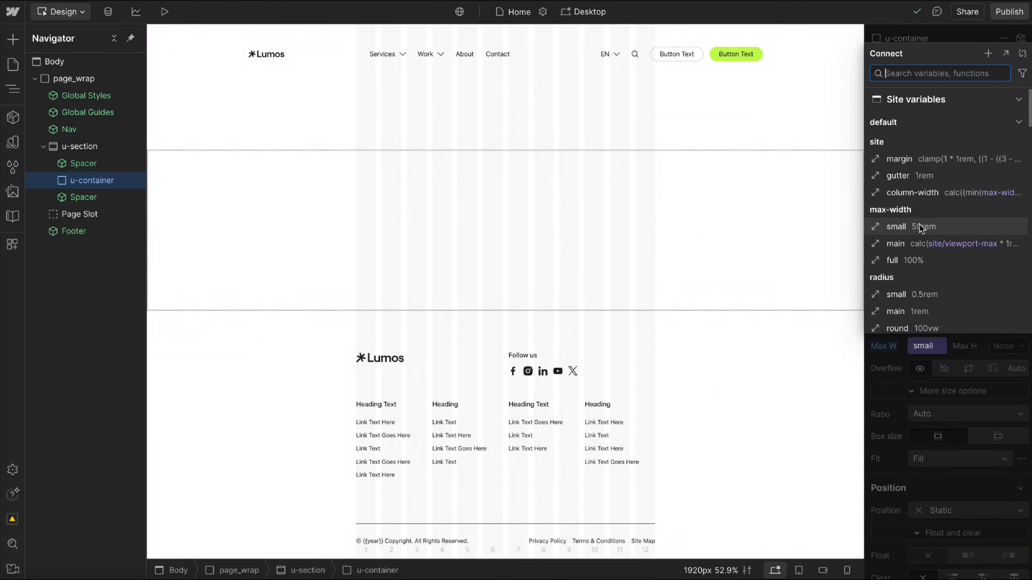
left_click(927, 265)
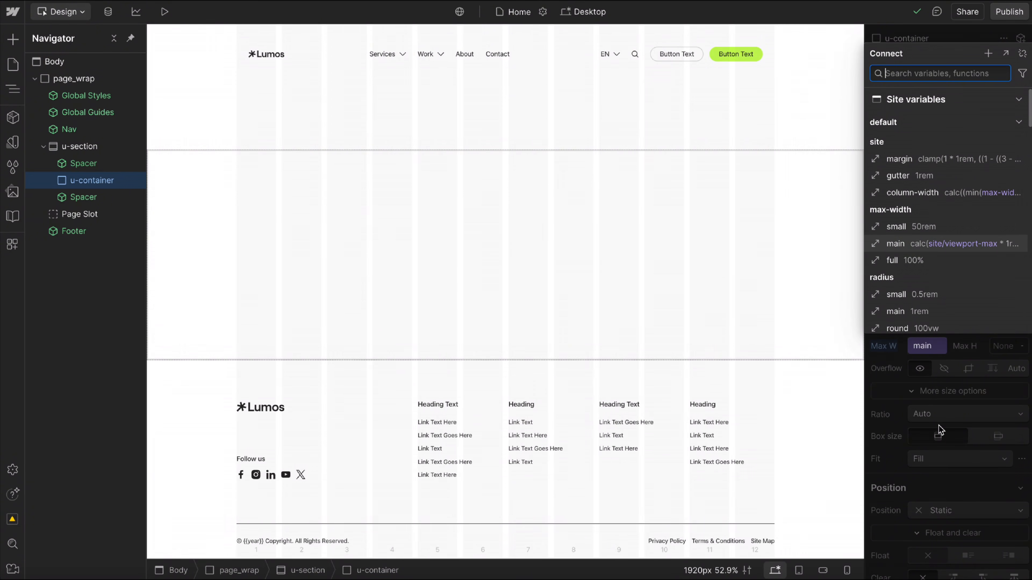
left_click(959, 355)
Replace the u-container class on the div between the Spacers with u-container-full.
scroll(936, 437, "down", 20)
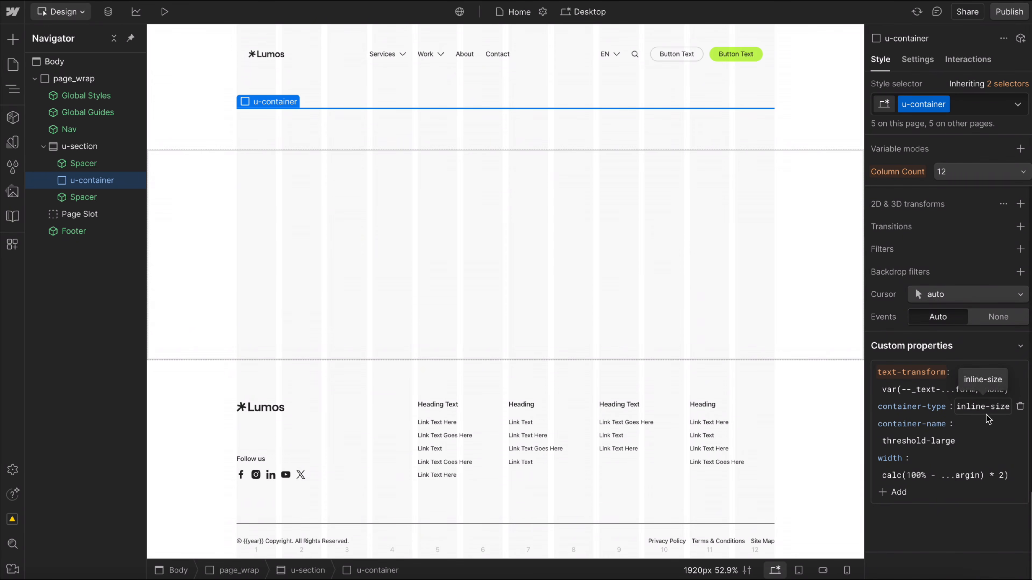
scroll(953, 227, "up", 20)
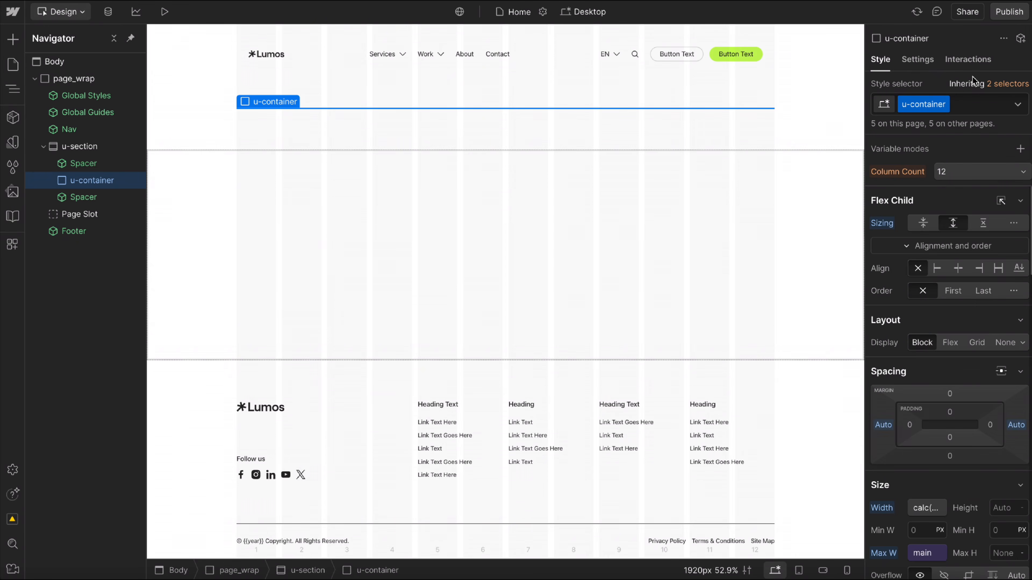
left_click(969, 106)
key("BackSpace")
type("u-container")
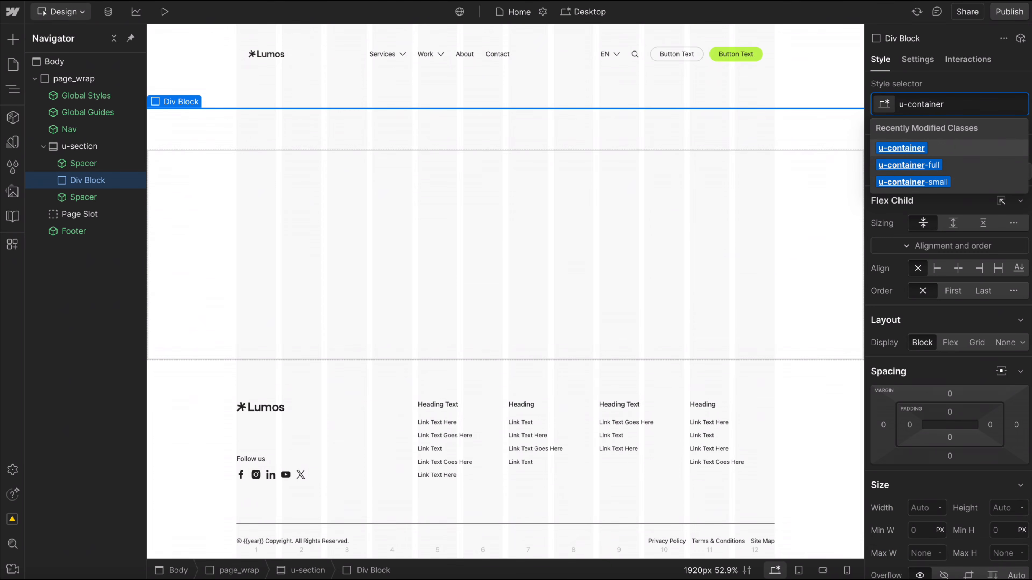
key("Down")
key("Return")
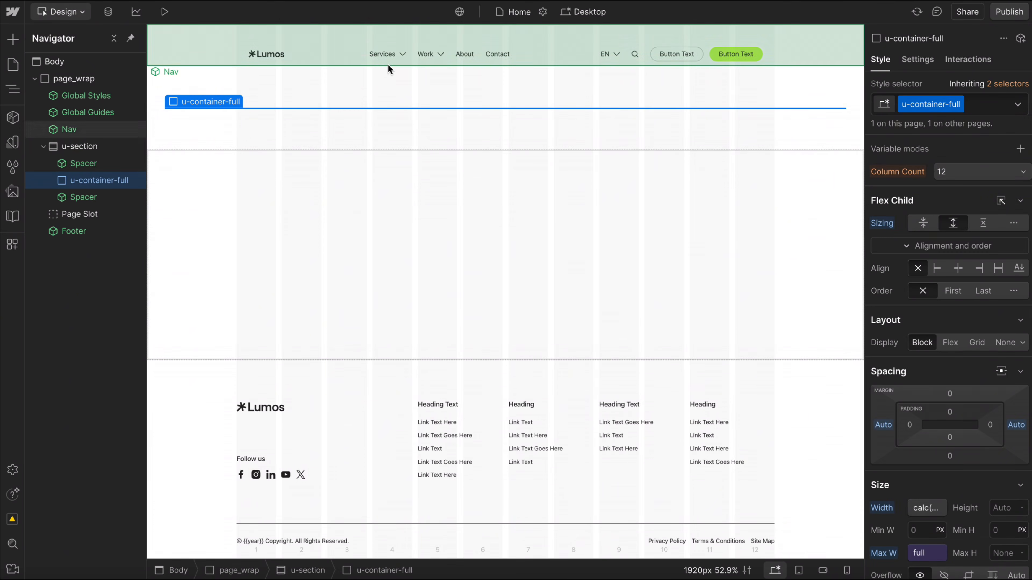
Replace the u-container-full class on the div with u-container-small.
left_click(995, 106)
key("BackSpace")
type("u-contain")
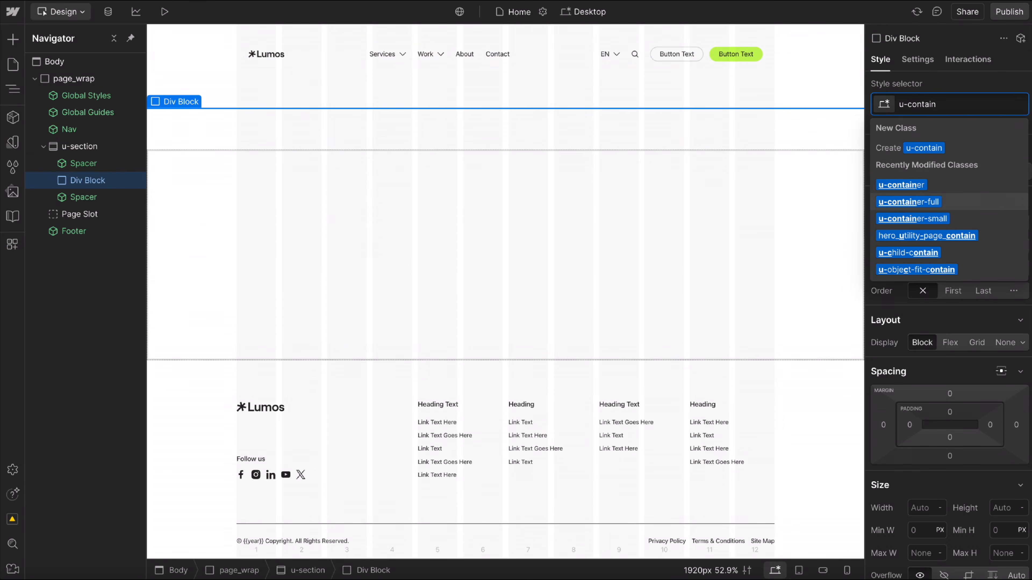
key("Down")
key("Return")
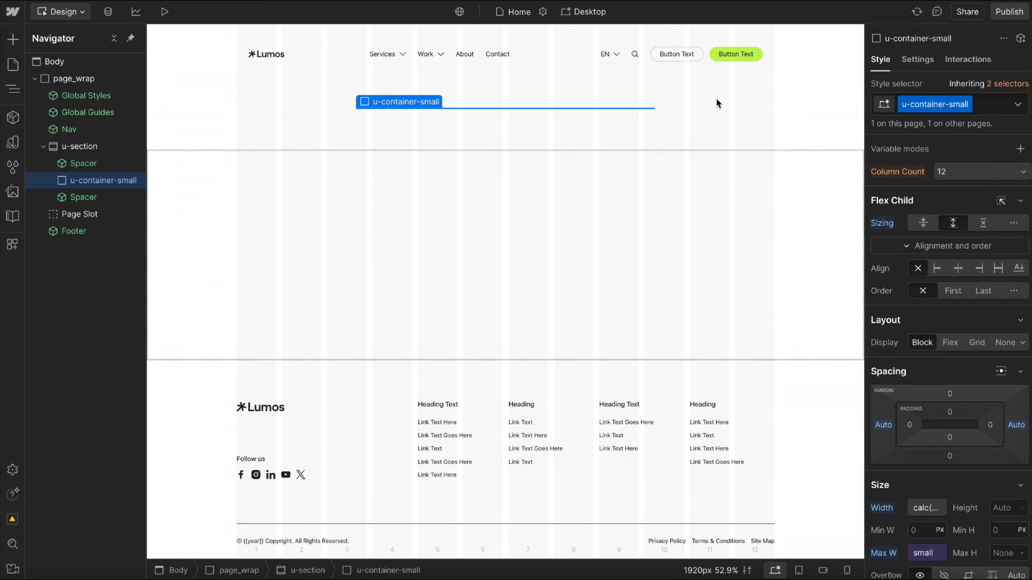
Try the u-max-width-30ch combo class on the u-container-small element, and remove it again.
scroll(935, 533, "down", 2)
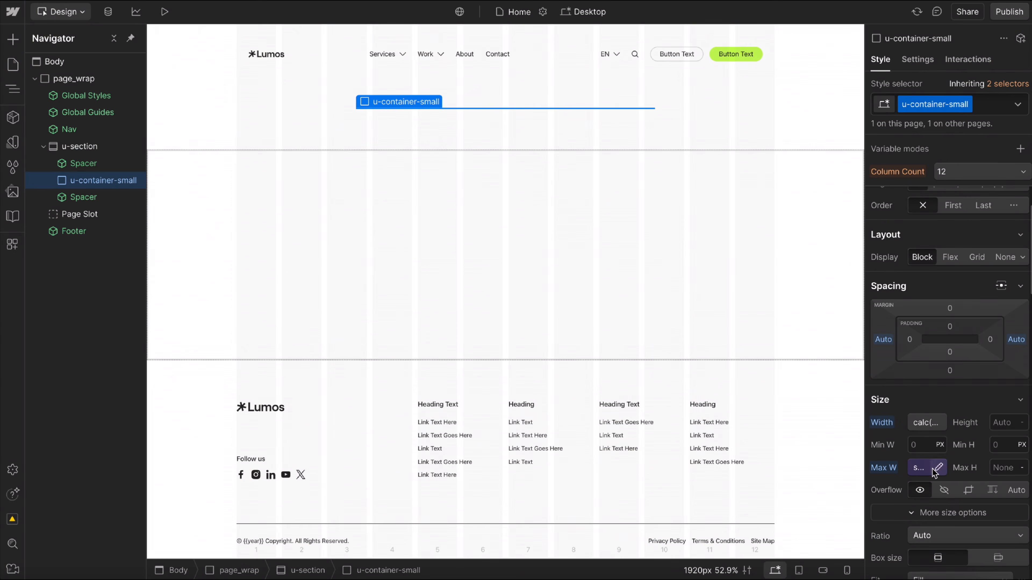
left_click(985, 109)
type("ma")
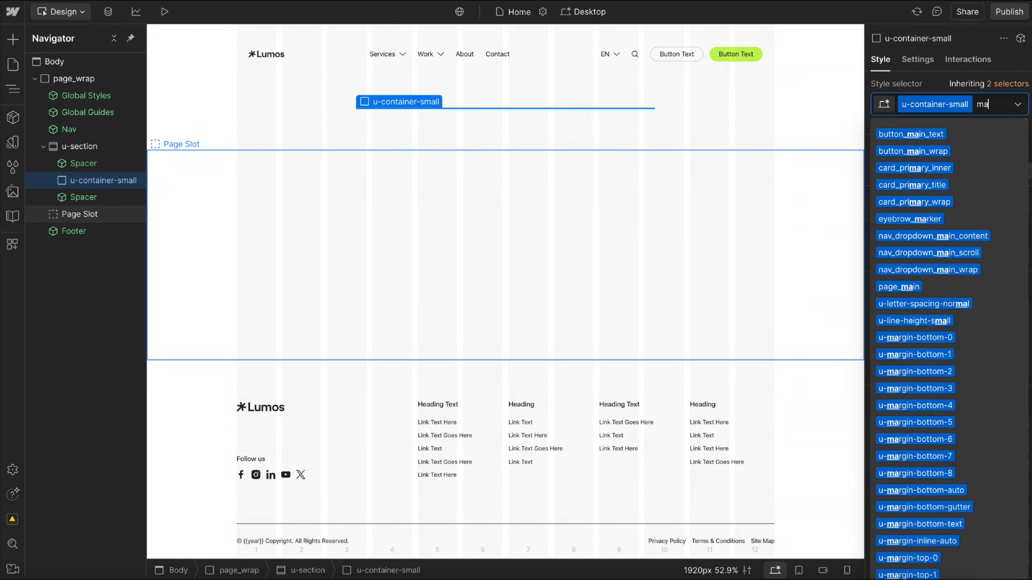
type("x-widh")
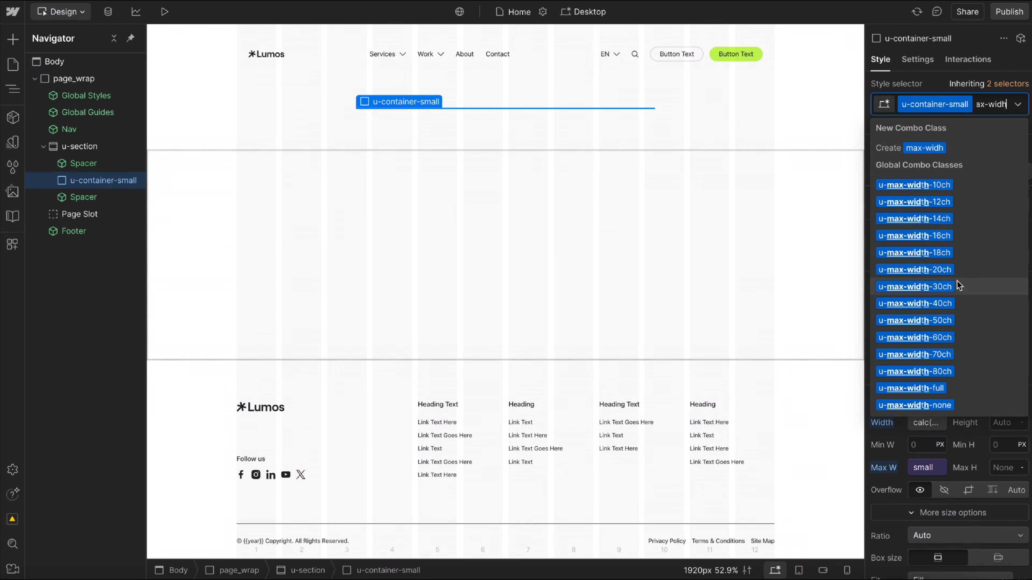
left_click(943, 287)
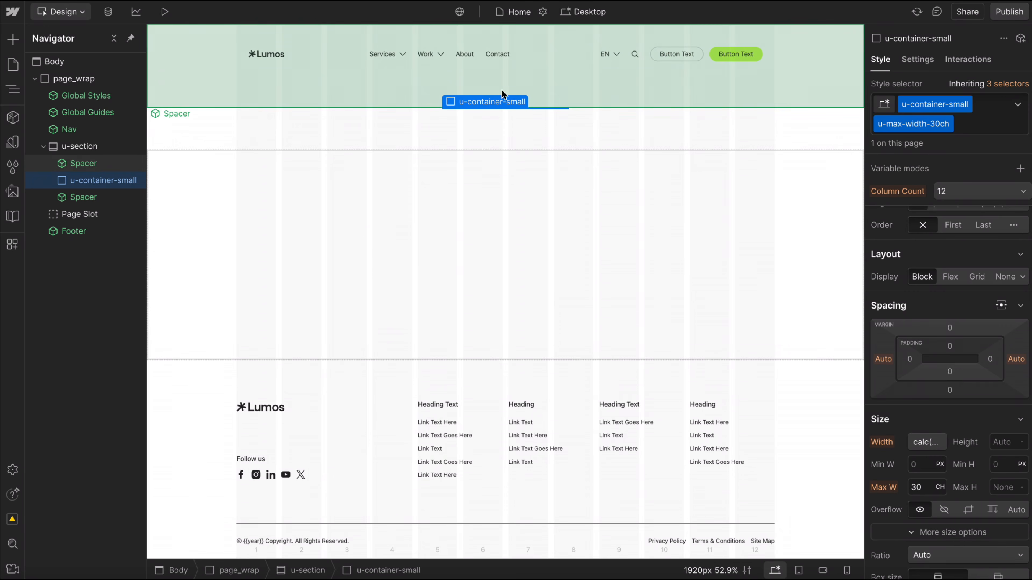
key("BackSpace")
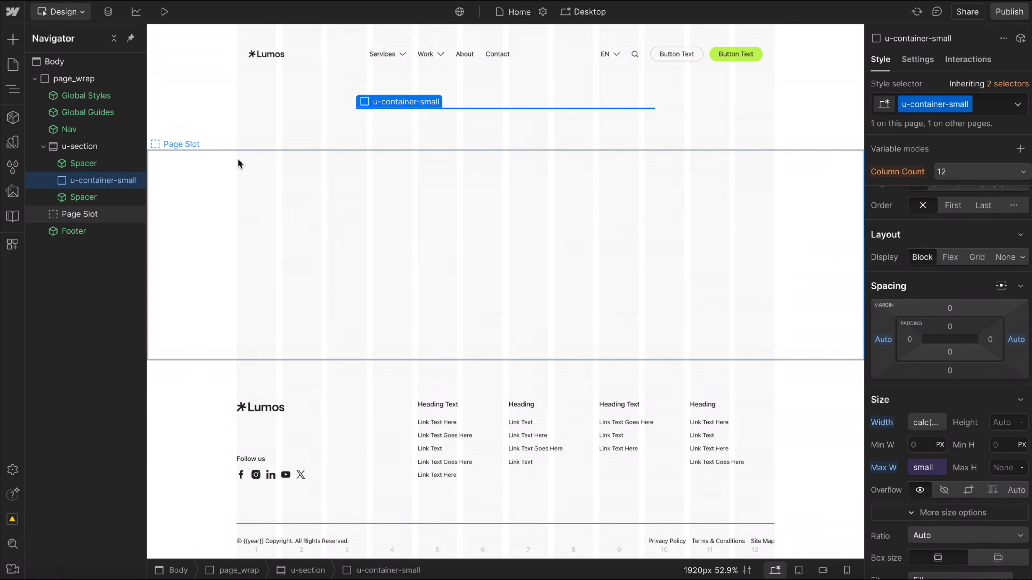
Replace the u-section class on the section with a new hero_compact_wrap class, and add u-section back as a combo class.
left_click(992, 108)
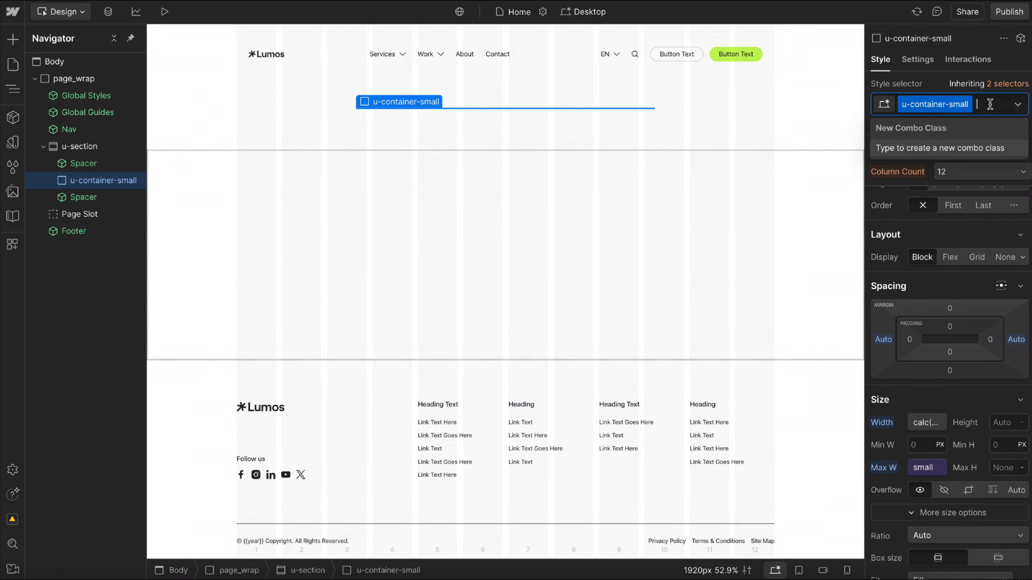
left_click(79, 147)
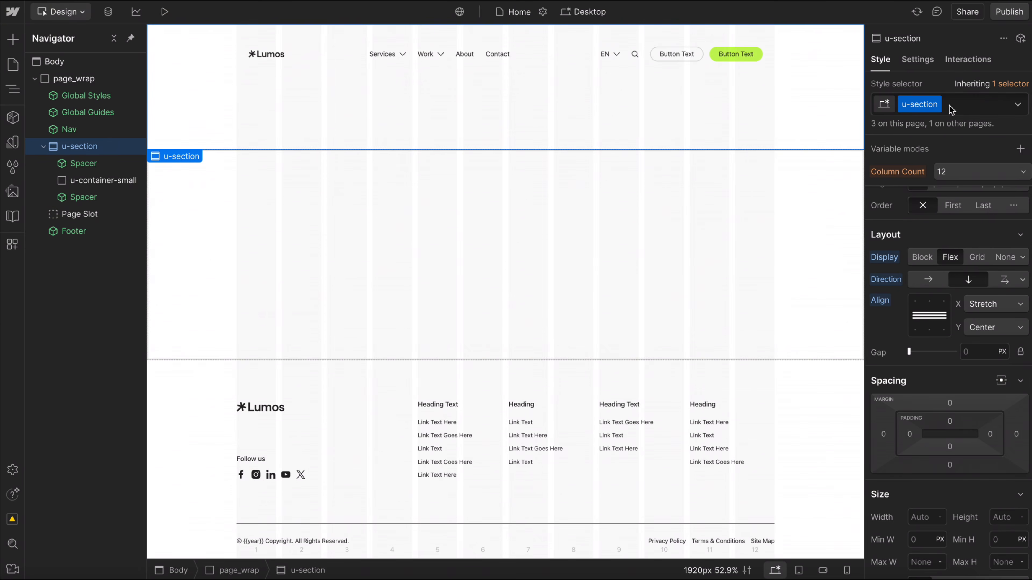
left_click(954, 107)
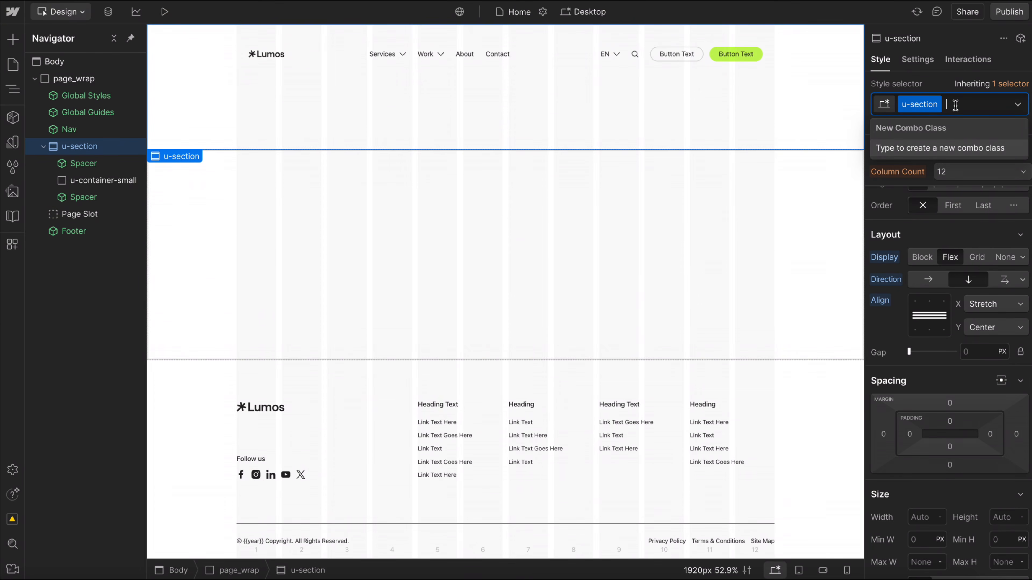
key("BackSpace")
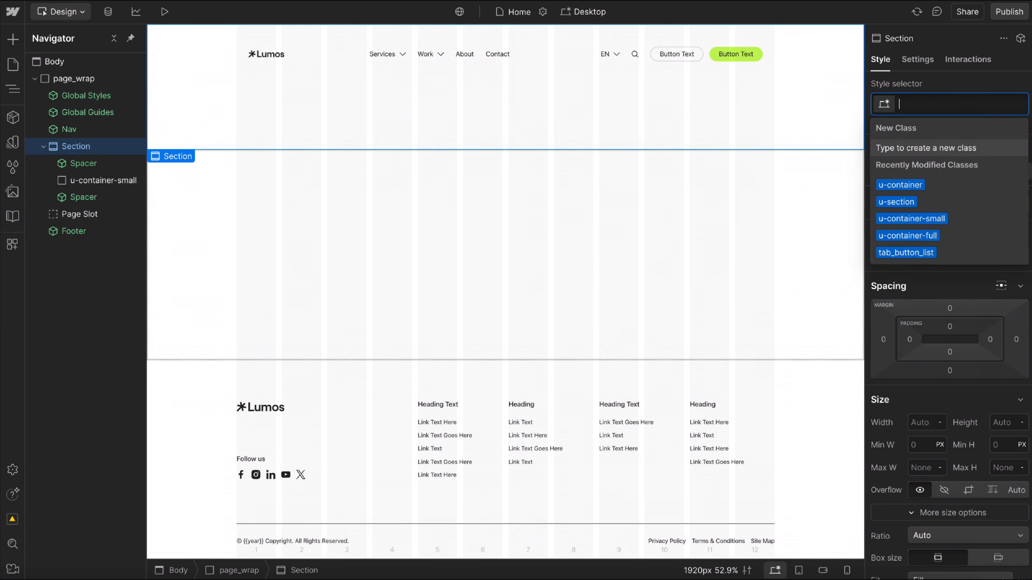
type("hero_compact_")
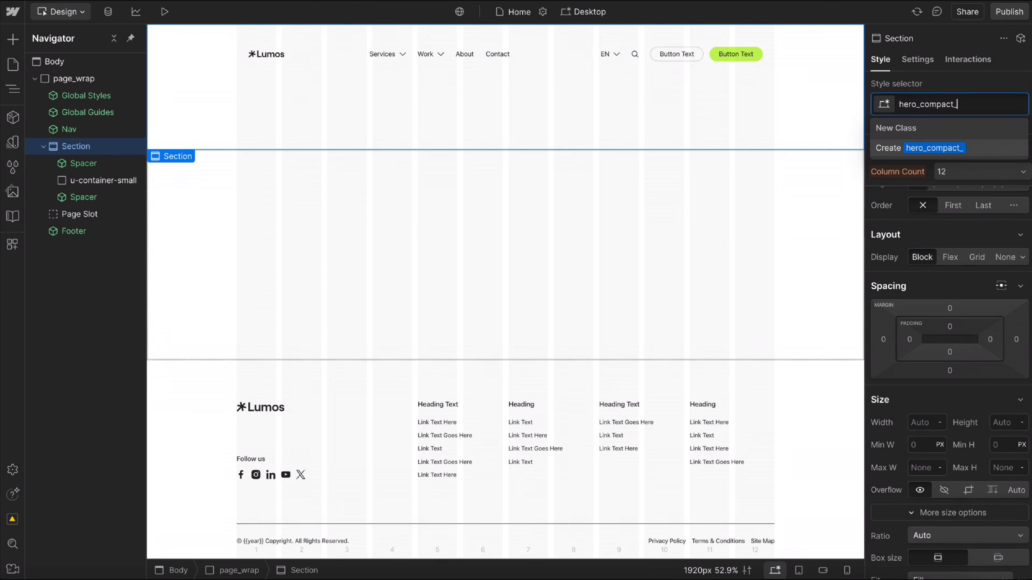
type("wrap")
key("Return")
type("u-sec")
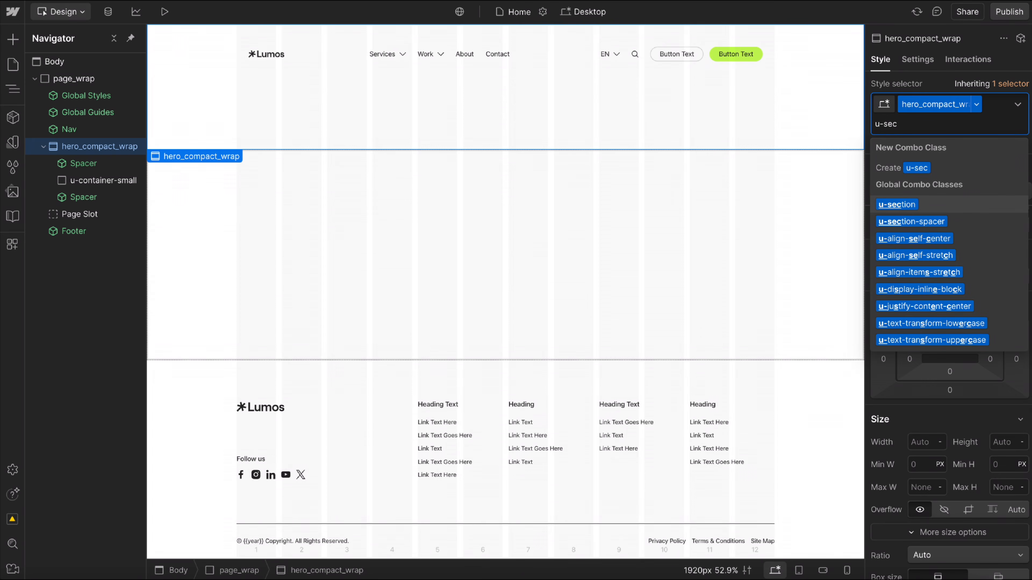
key("Return")
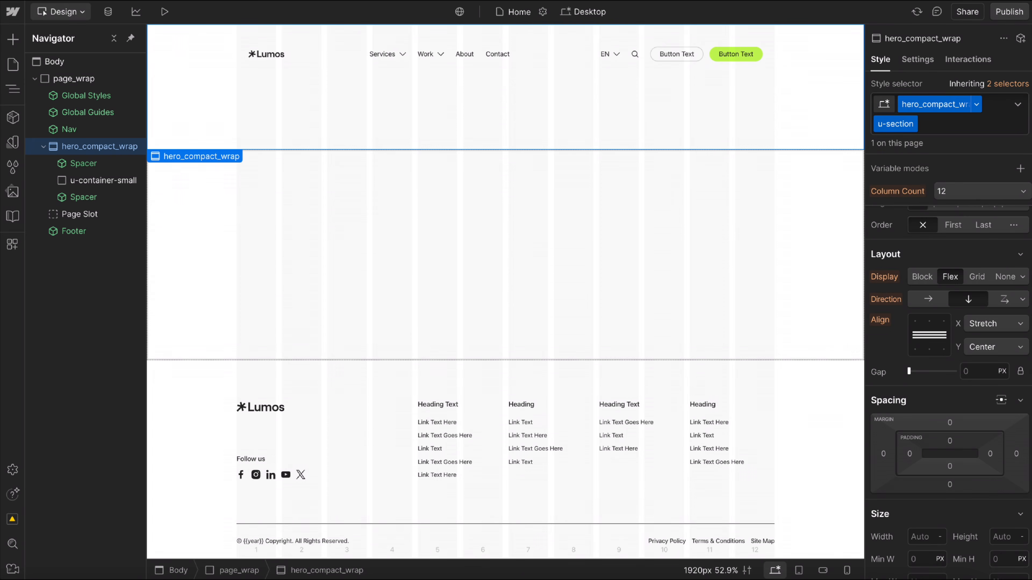
Set the minimum height of the base hero_compact_wrap class to 100svh, and return to the combined selector.
scroll(933, 329, "down", 5)
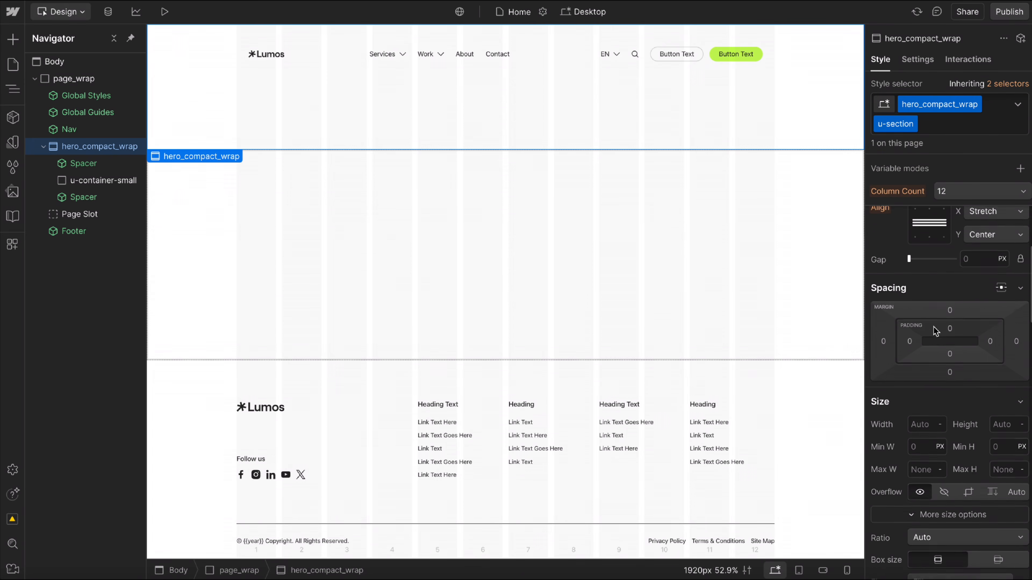
scroll(934, 284, "down", 2)
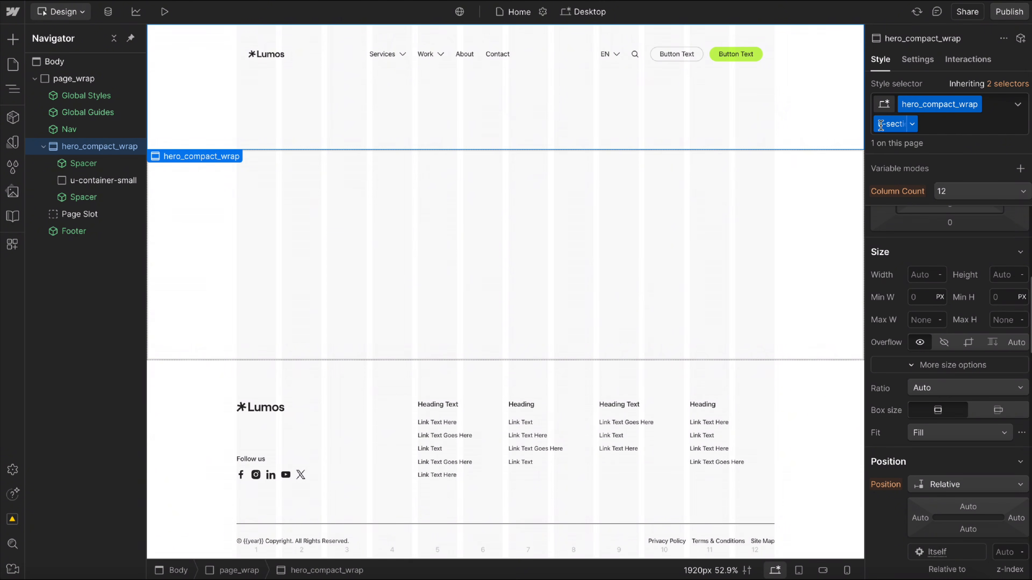
left_click(1011, 84)
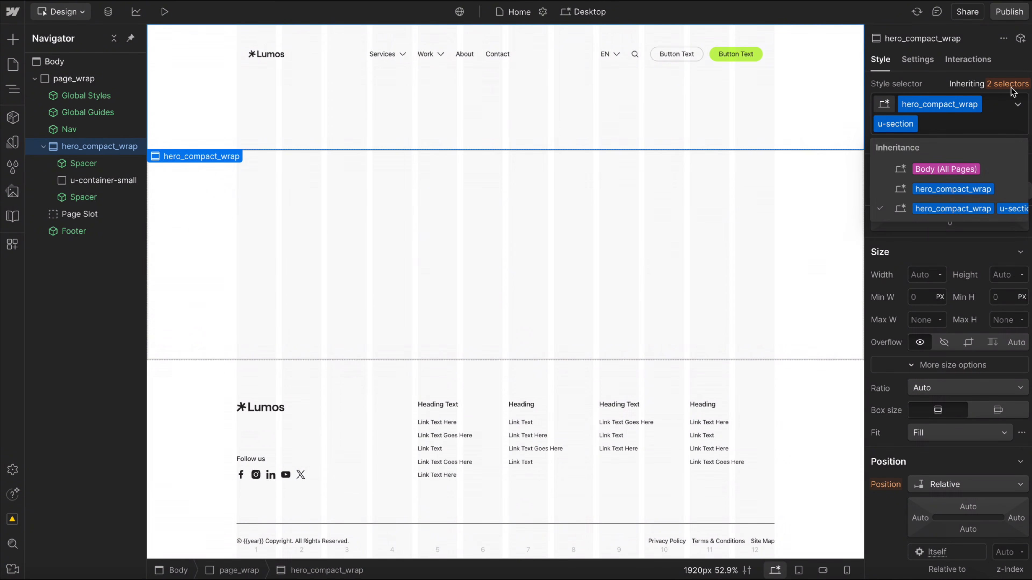
left_click(947, 194)
left_click(1004, 277)
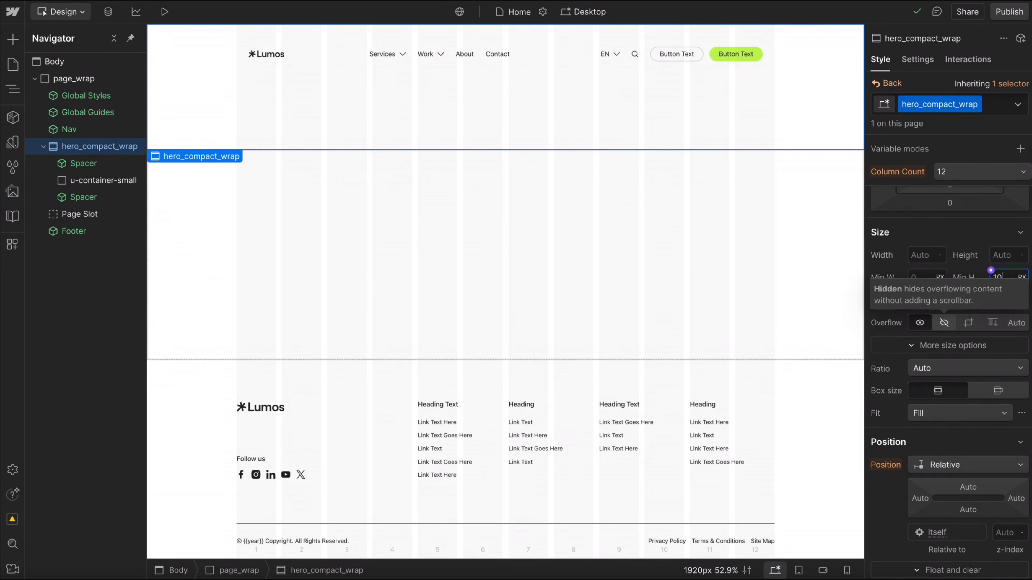
type("100svh")
key("Return")
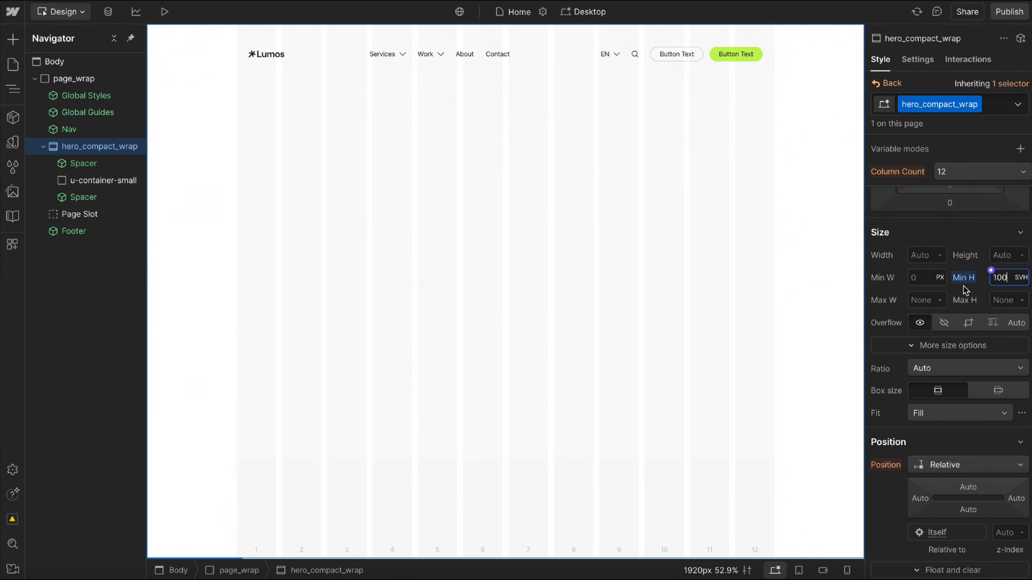
left_click(884, 83)
Try overriding the Position inherited from u-section with Static on the base hero_compact_wrap class, and check the value's source.
scroll(975, 370, "down", 5)
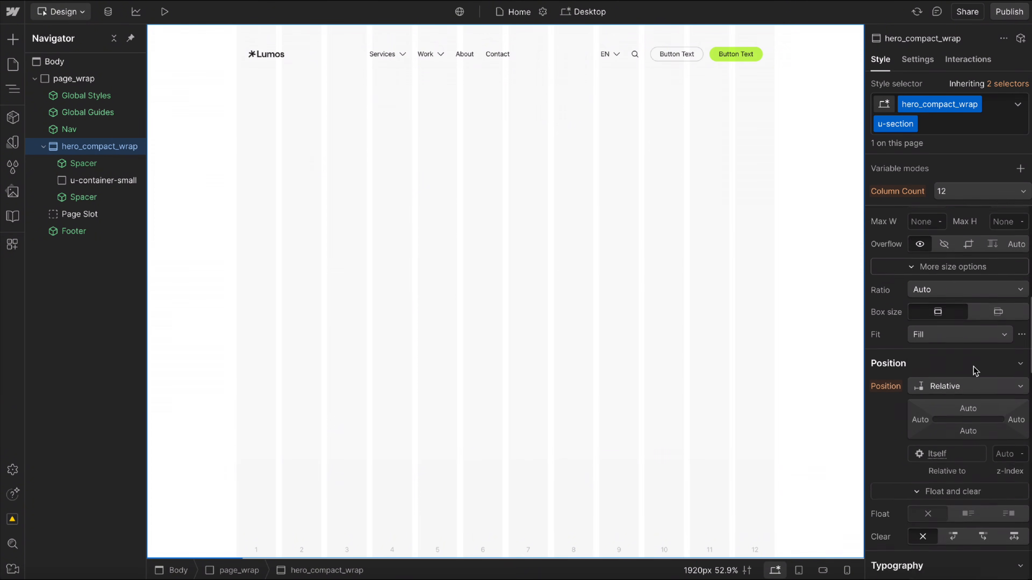
left_click(883, 267)
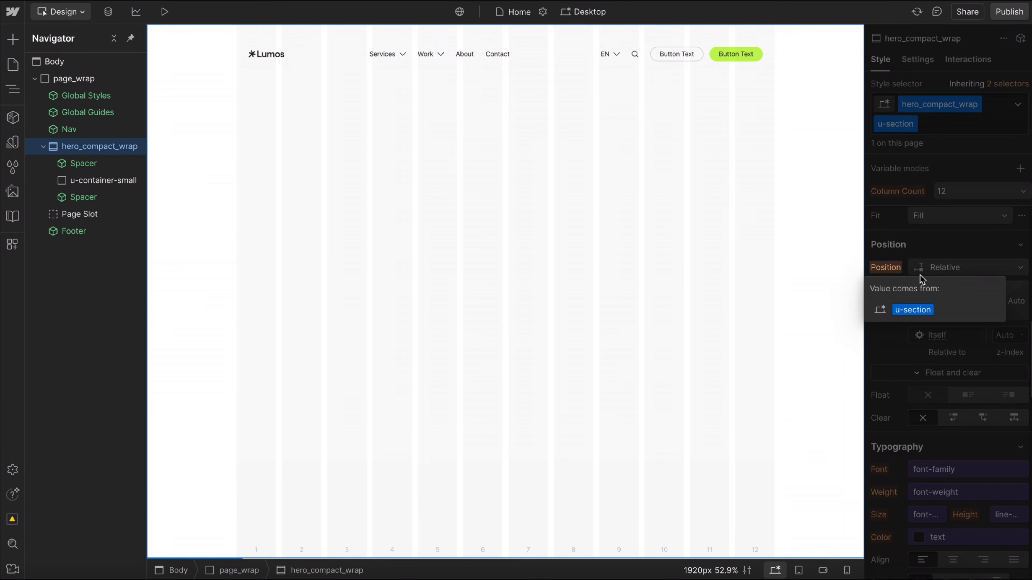
left_click(905, 261)
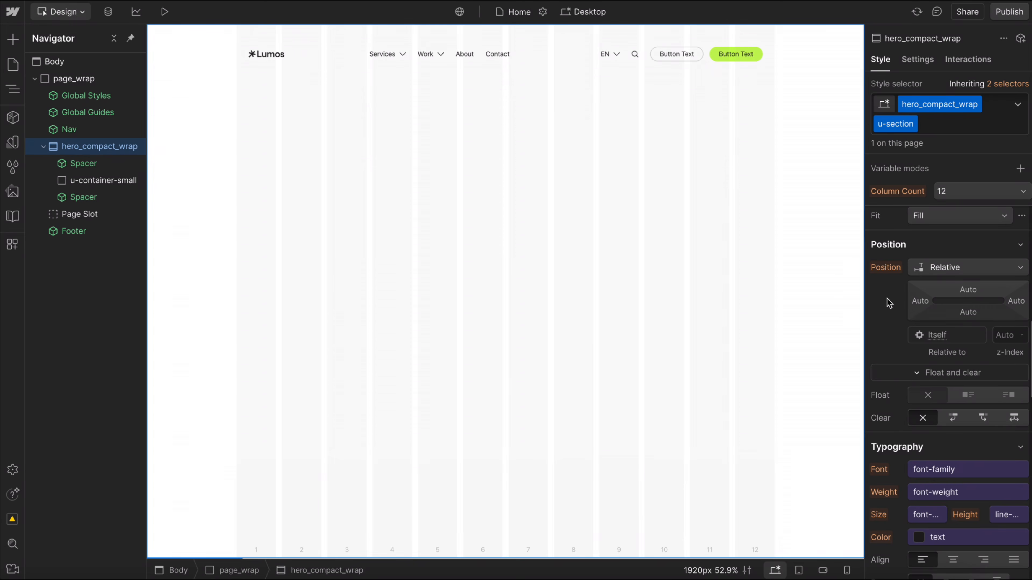
left_click(1007, 83)
left_click(943, 196)
left_click(946, 248)
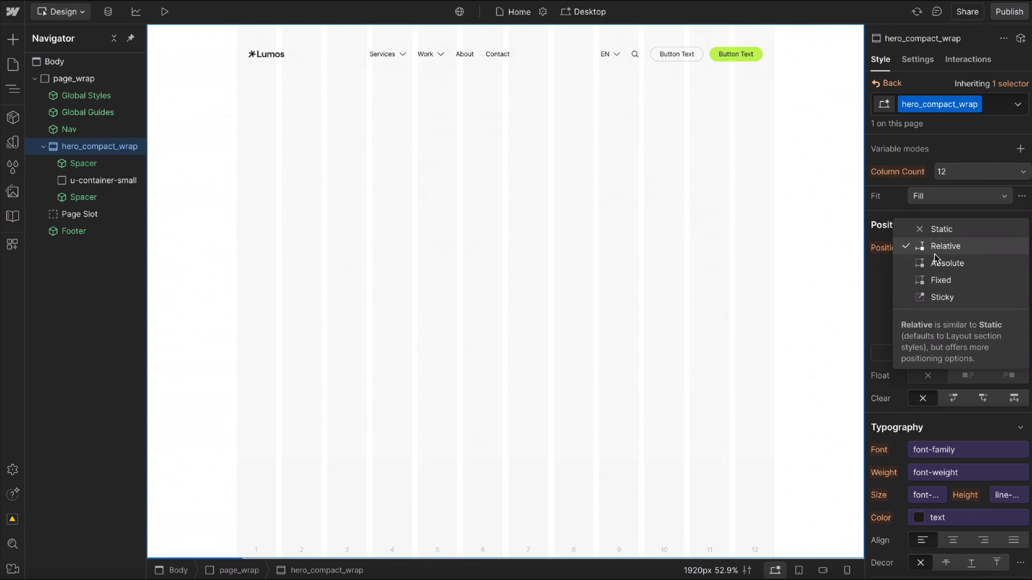
left_click(940, 229)
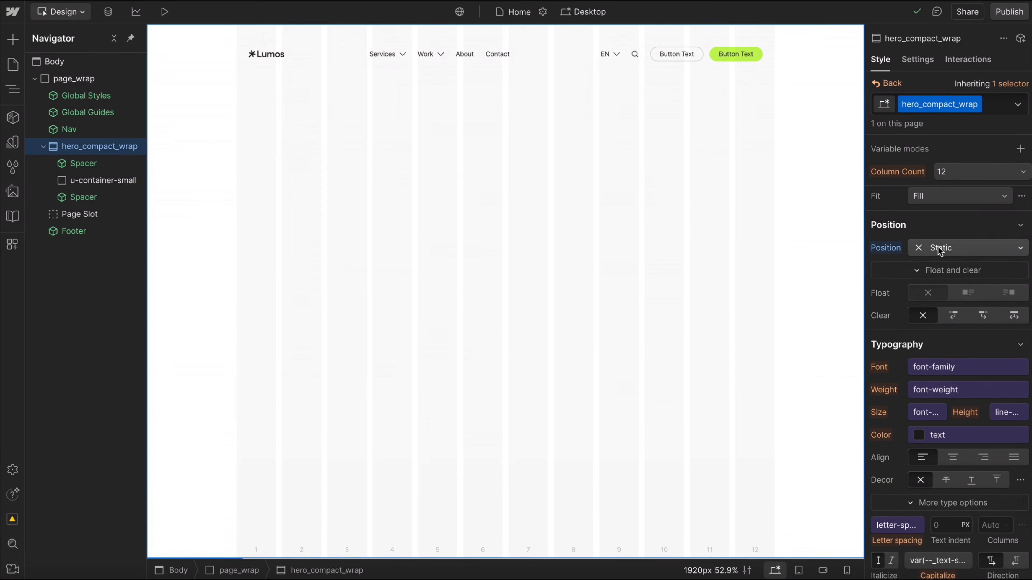
left_click(886, 83)
left_click(884, 269)
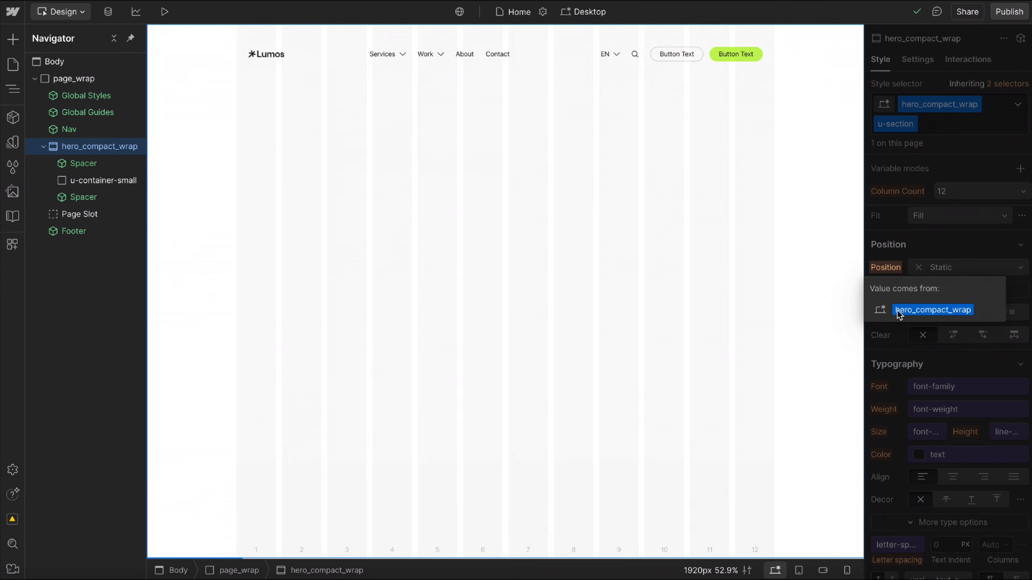
left_click(906, 249)
Reset the Static position override on the base hero_compact_wrap class, and return to the combined selector.
scroll(909, 284, "down", 1)
scroll(909, 284, "up", 1)
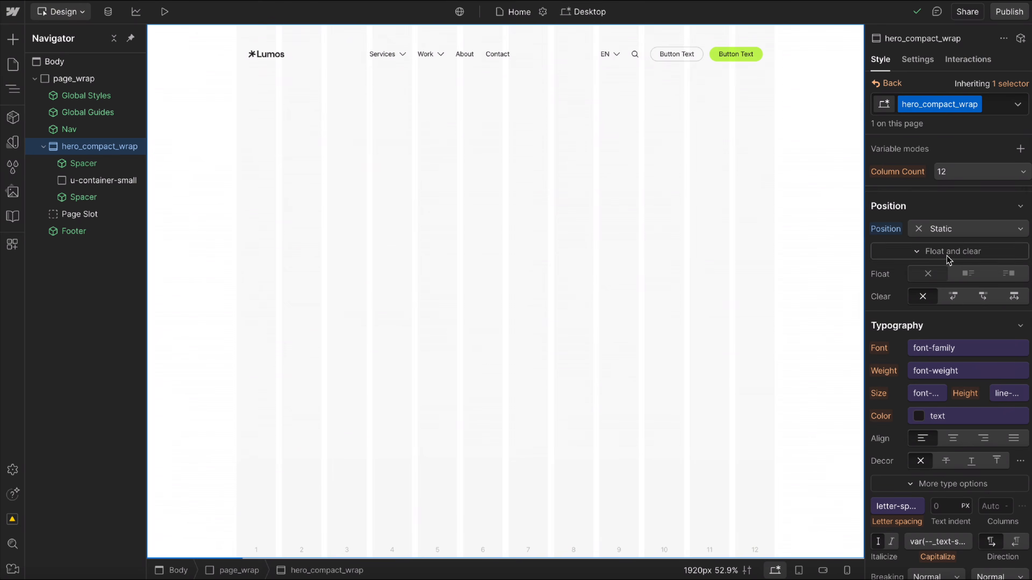
left_click(895, 235)
left_click(896, 249)
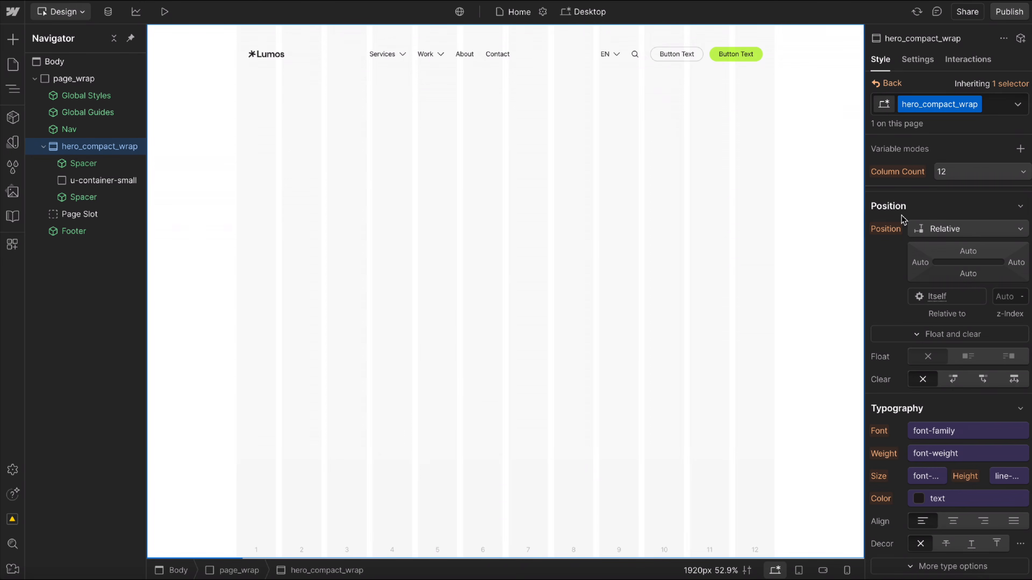
left_click(891, 84)
scroll(911, 390, "down", 1)
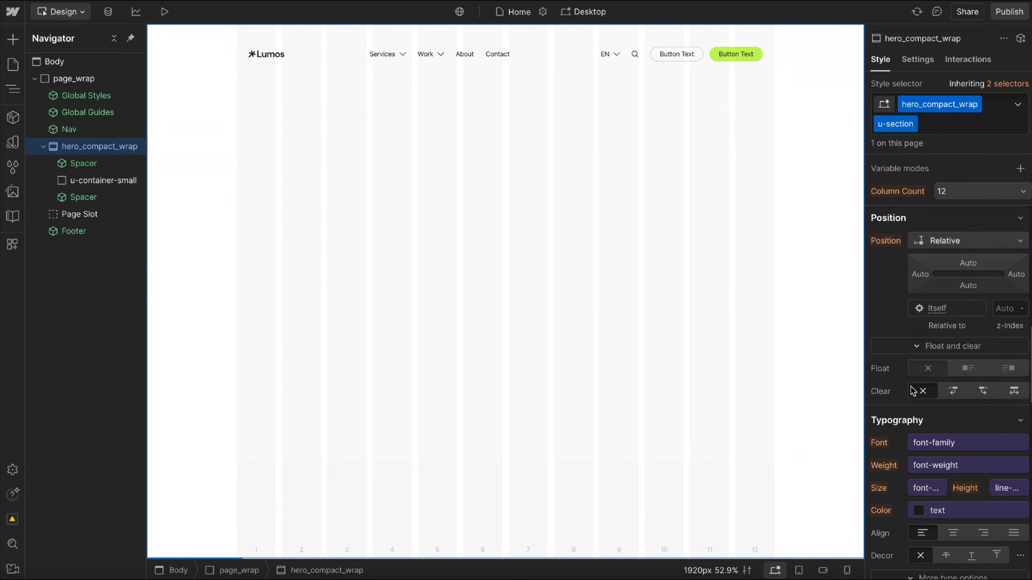
Replace the u-container-small class on the div with a new hero_compact_contain class, and add u-container as a combo class.
left_click(93, 180)
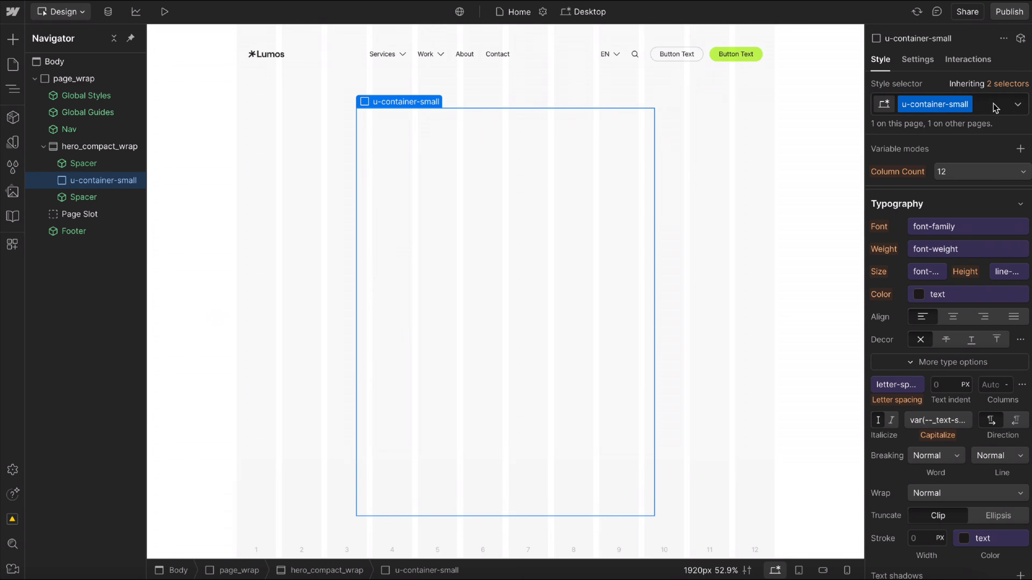
left_click(988, 101)
key("BackSpace")
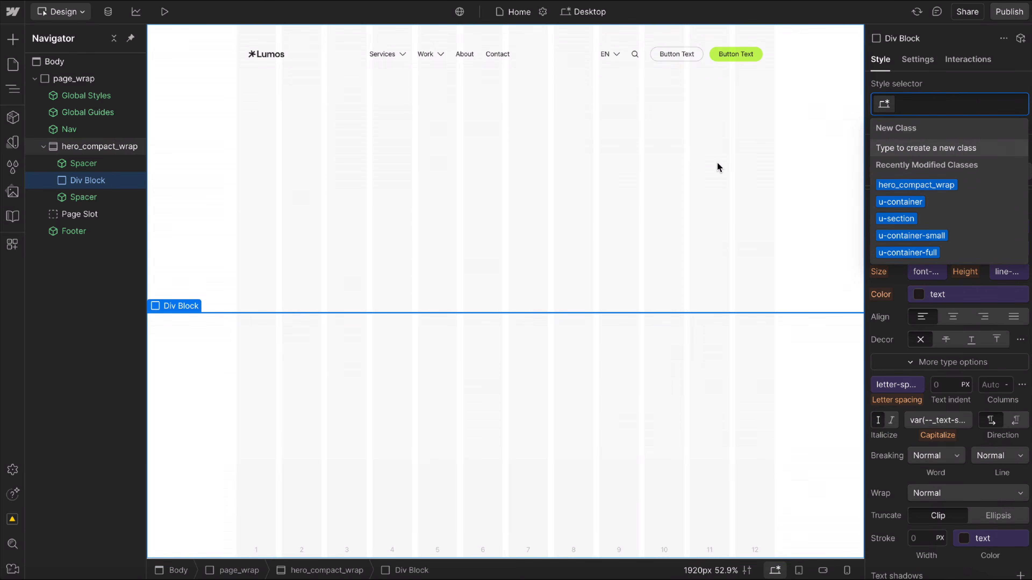
type("hero_compact_")
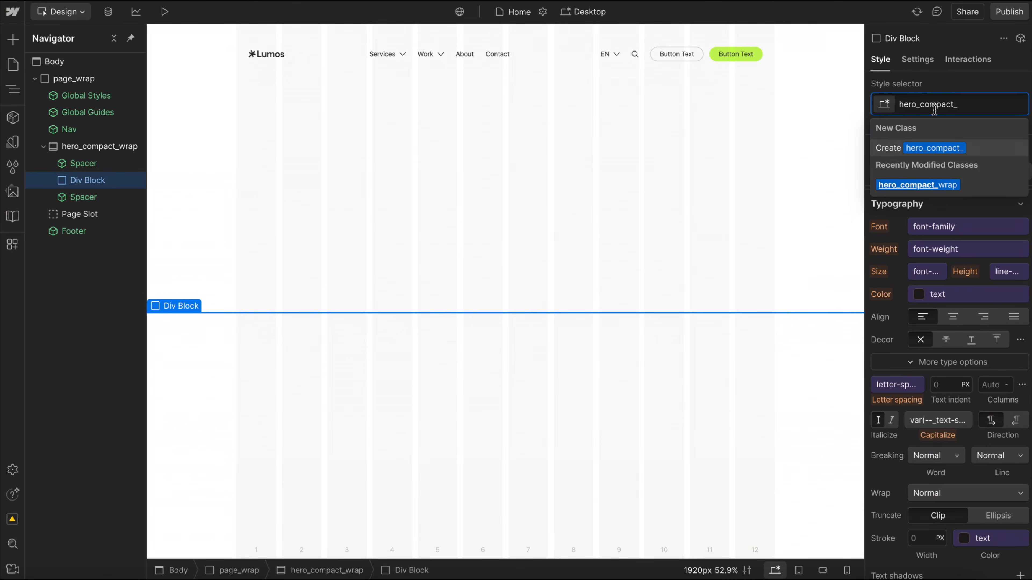
type("contain")
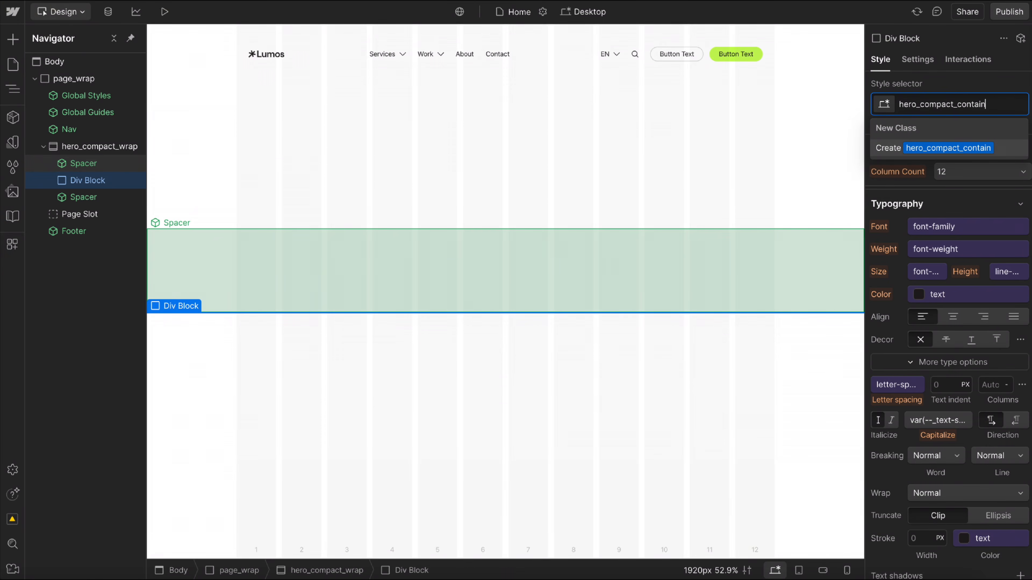
key("Return")
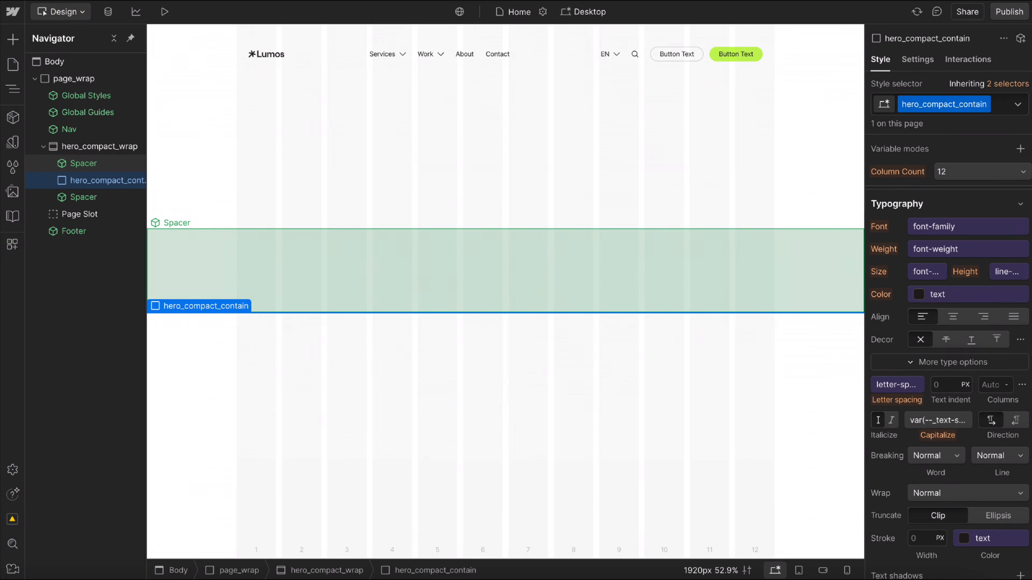
key("super+Return")
type("container")
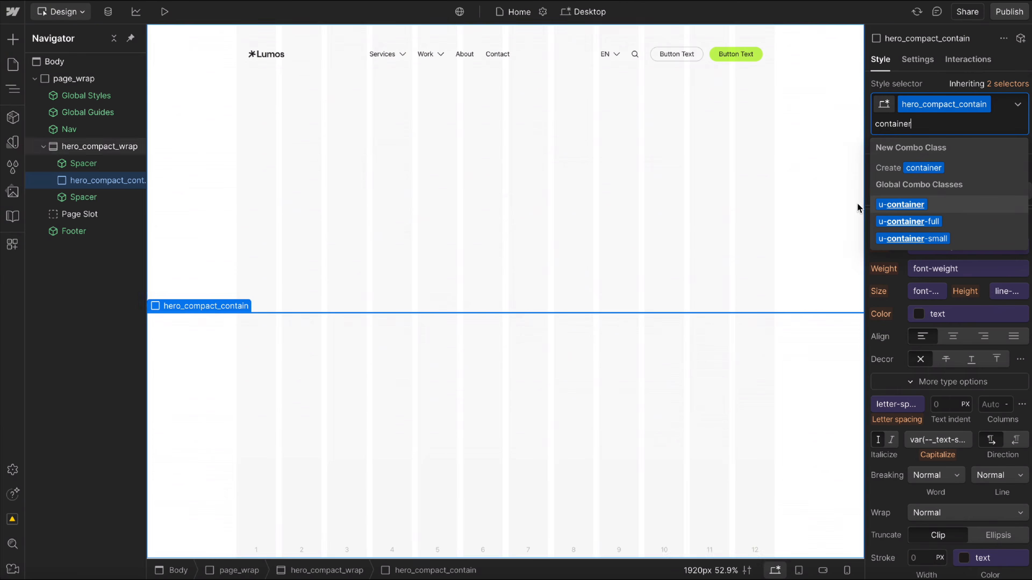
left_click(909, 205)
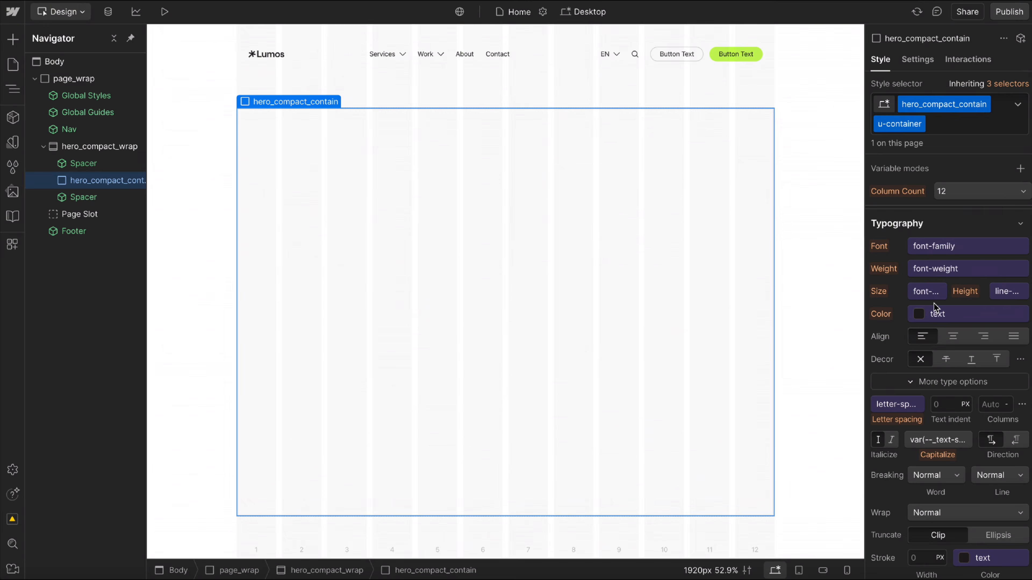
Set the flex child sizing of the base hero_compact_contain class to neither shrink nor grow, and return to the combined selector.
left_click(1007, 84)
left_click(957, 208)
scroll(943, 225, "up", 12)
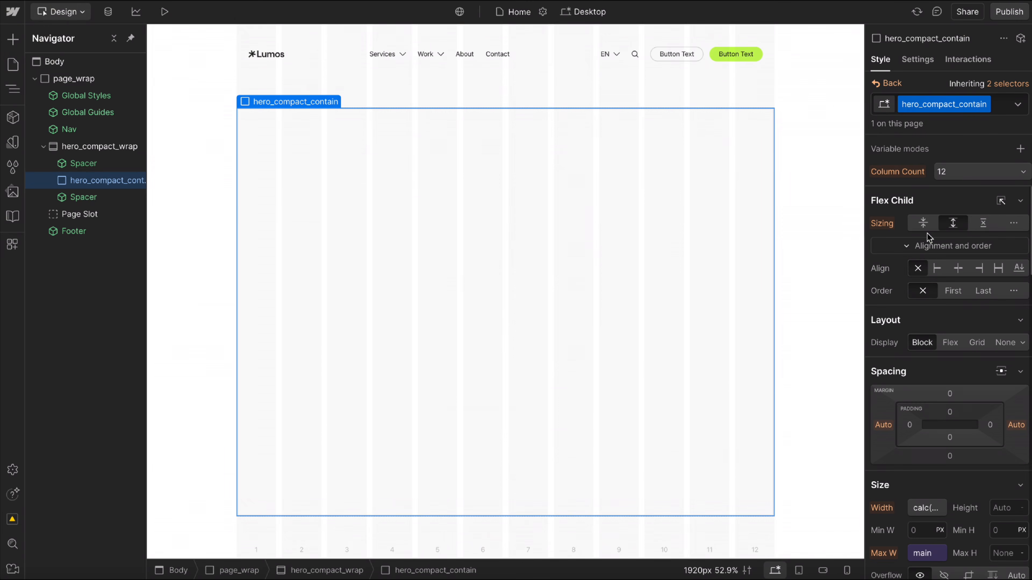
left_click(983, 223)
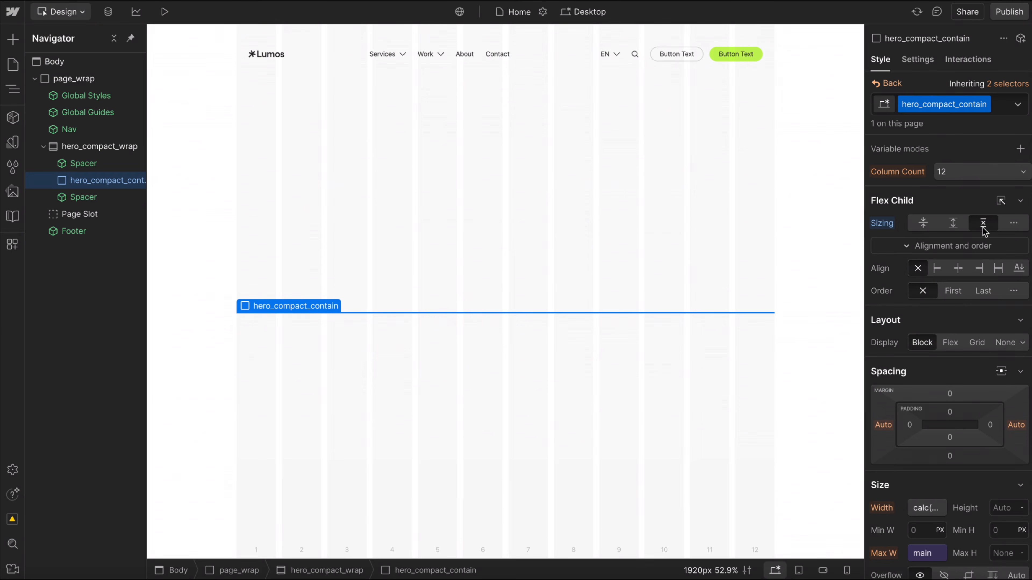
left_click(886, 84)
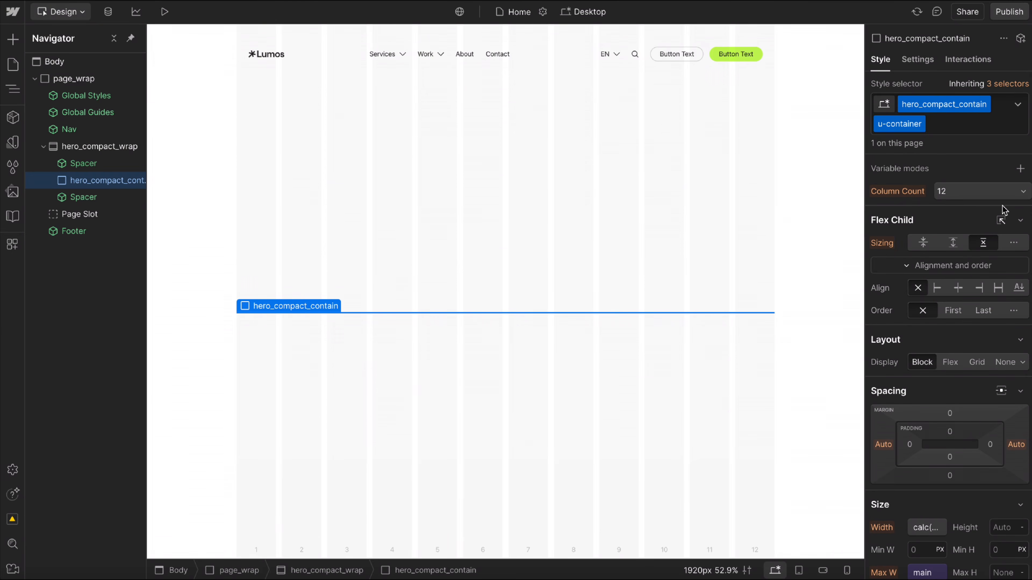
Set the maximum width of the combined hero_compact_contain and u-container selector to the small max-width variable.
scroll(951, 338, "down", 5)
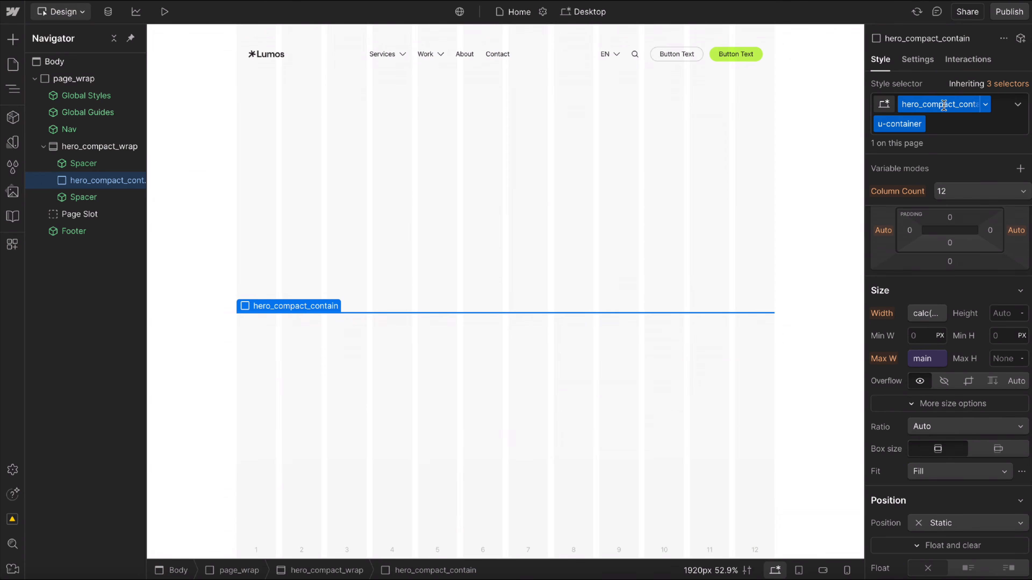
left_click(916, 358)
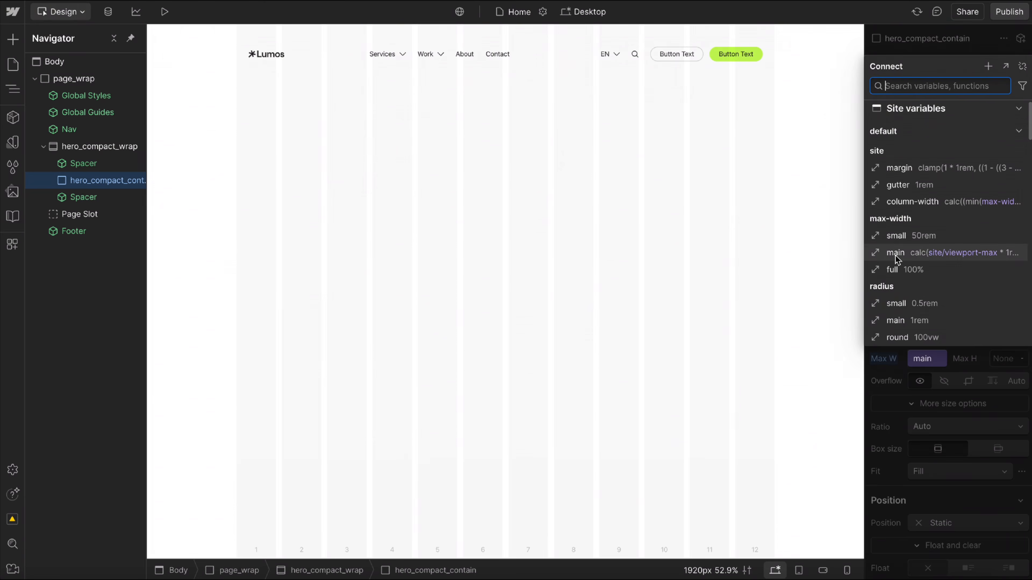
left_click(896, 235)
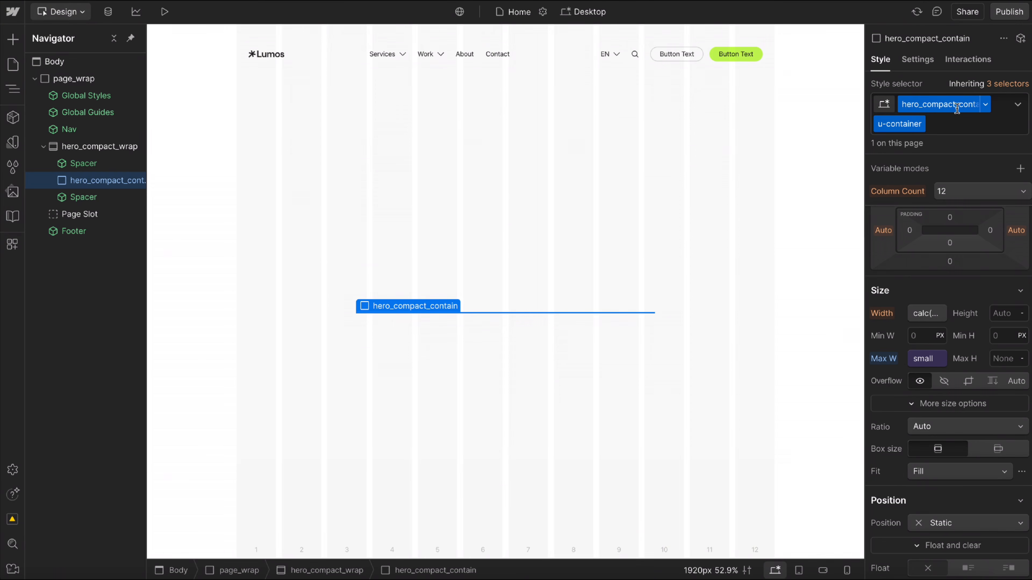
double_click(942, 101)
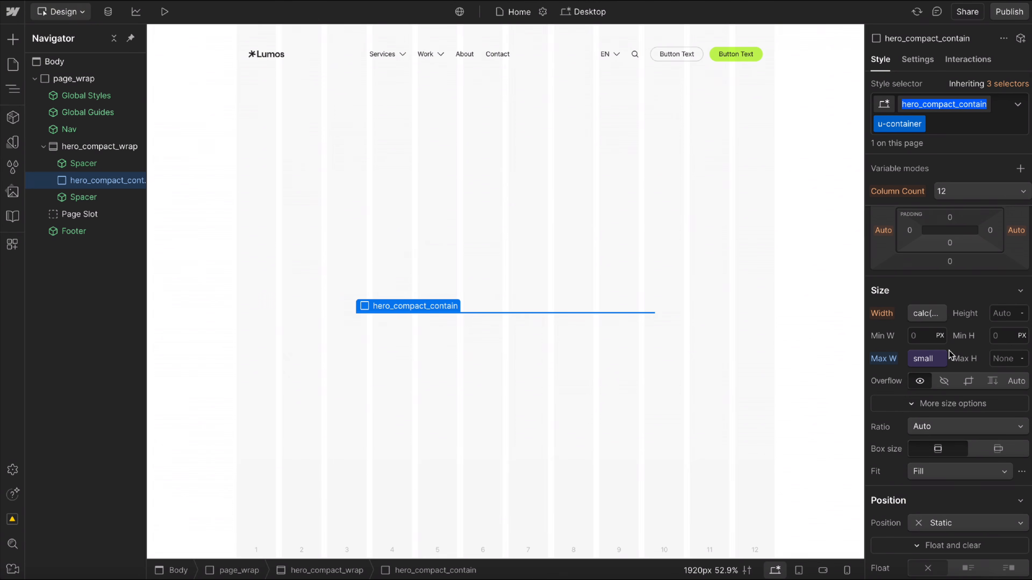
Reset the maximum width override on the combined hero_compact_contain and u-container selector.
left_click(881, 359, "alt")
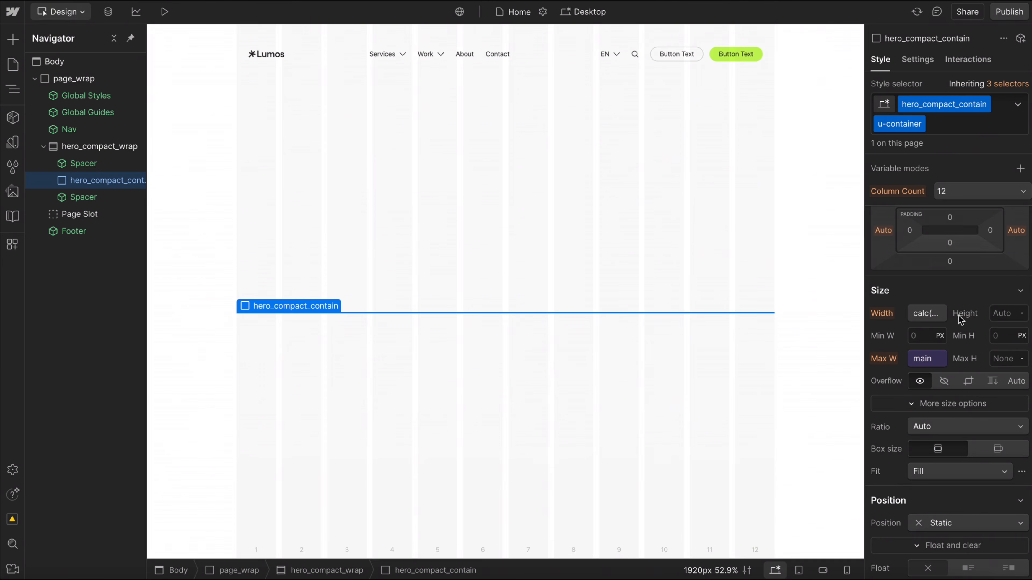
left_click(951, 106)
left_click(889, 82)
scroll(997, 410, "down", 2)
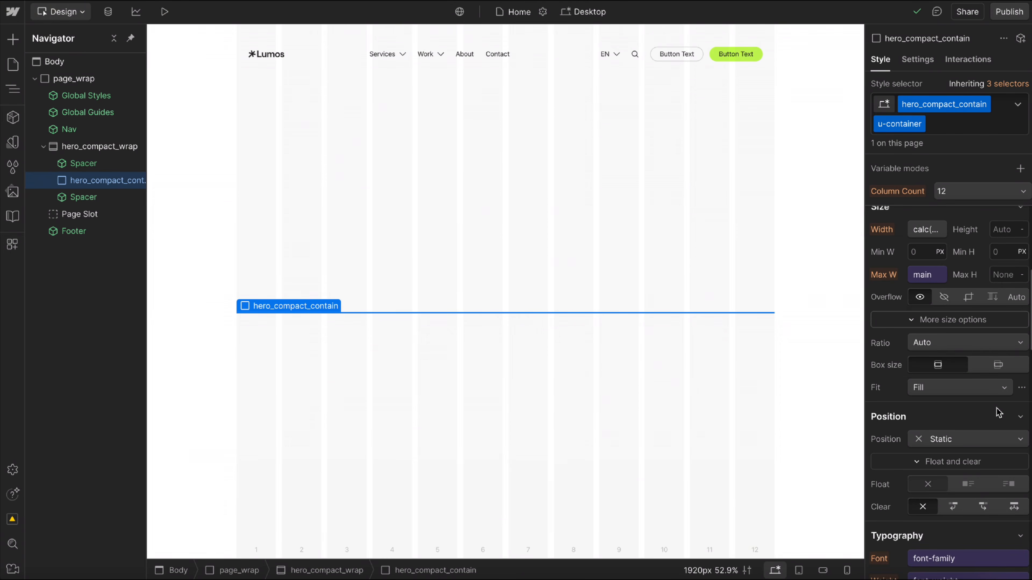
scroll(997, 411, "down", 4)
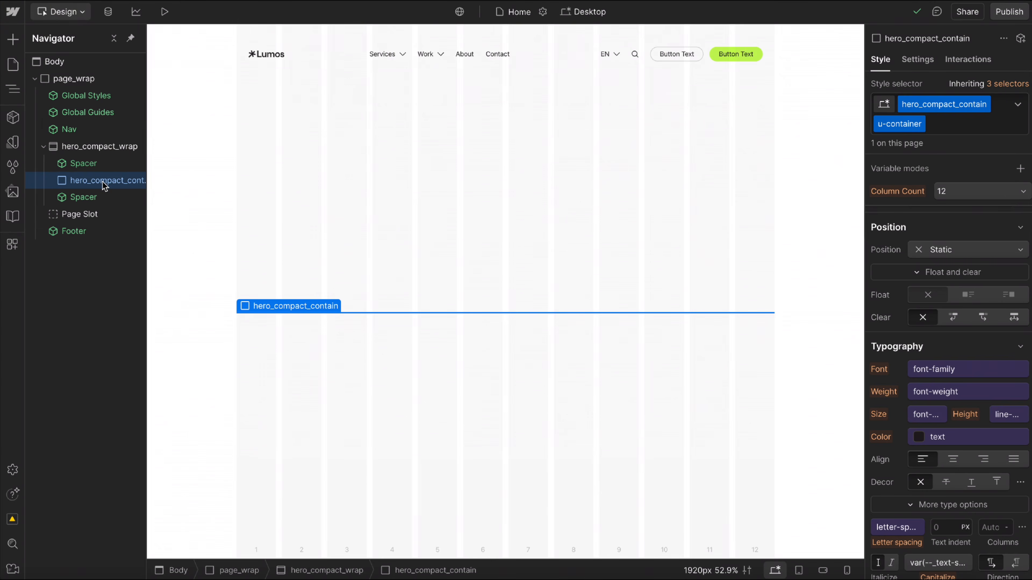
Insert the Grid component inside hero_compact_contain, with a Content Wrapper component in its content slot.
key("ctrl+e")
type("grid")
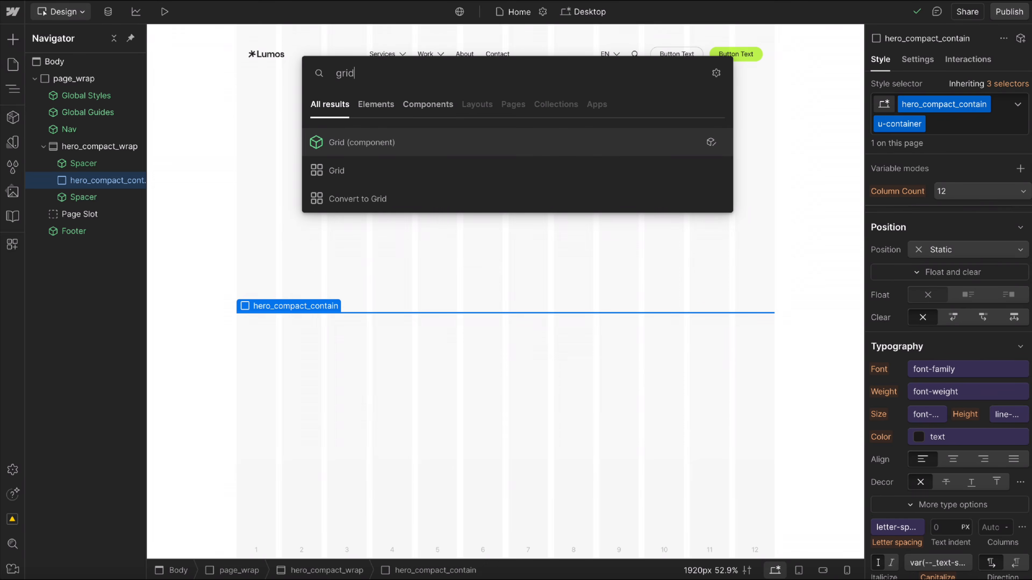
key("Return")
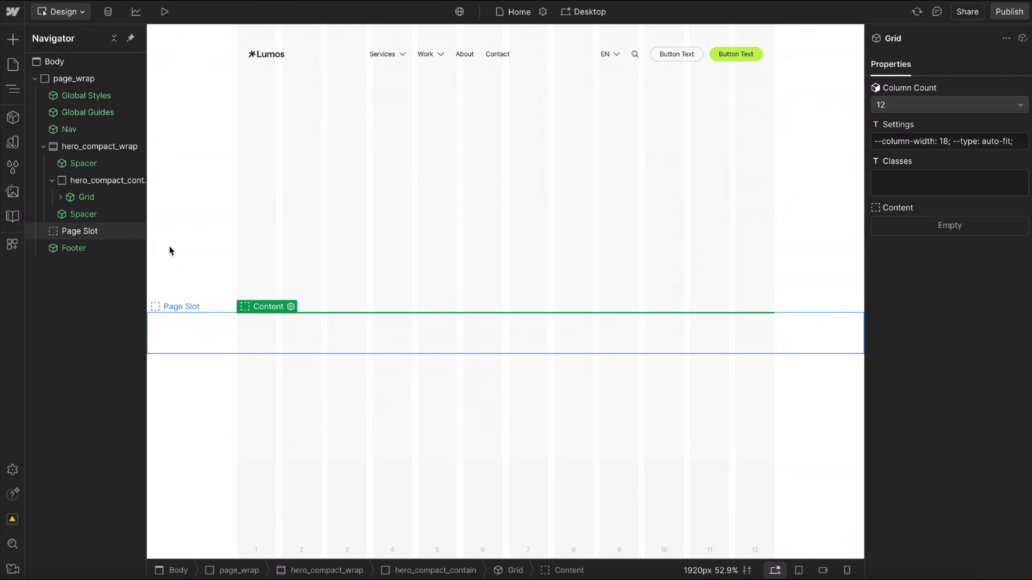
key("ctrl+e")
type("cont")
key("Return")
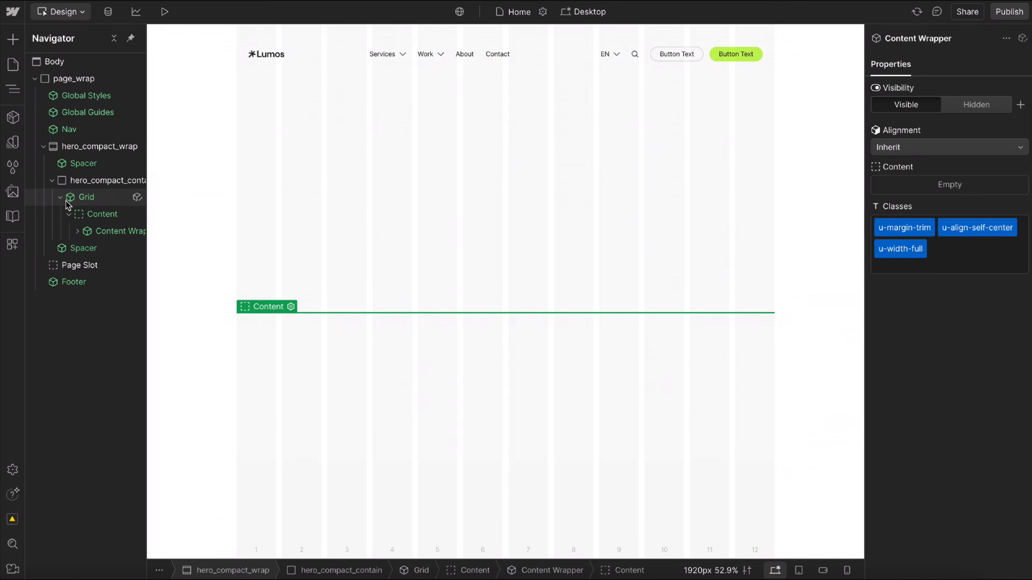
Add a div block inside hero_compact_contain and give it the new class hero_compact_layout.
left_click(77, 197)
left_click(100, 183)
key("ctrl+e")
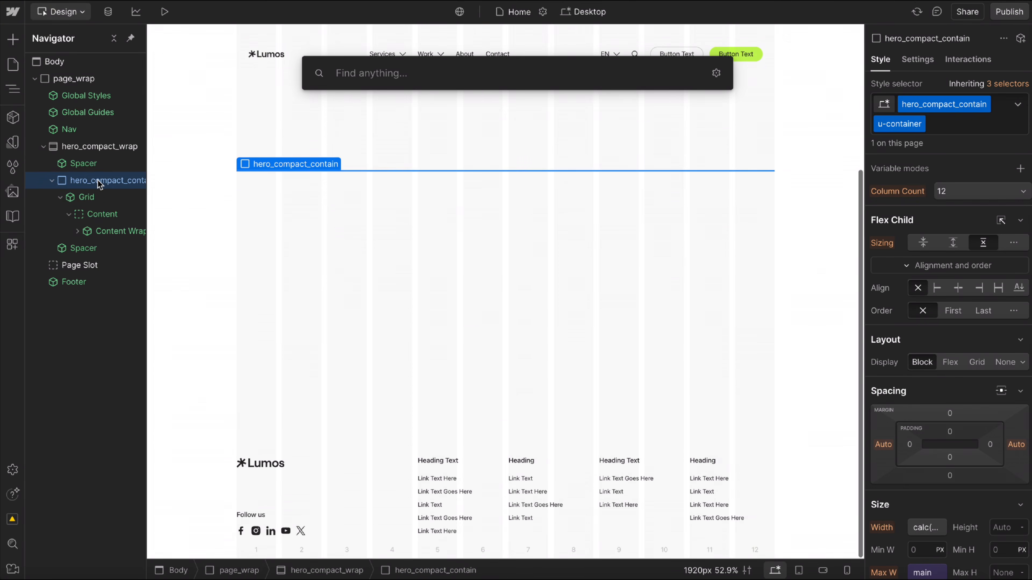
type("div")
key("Return")
type("hero_compact_")
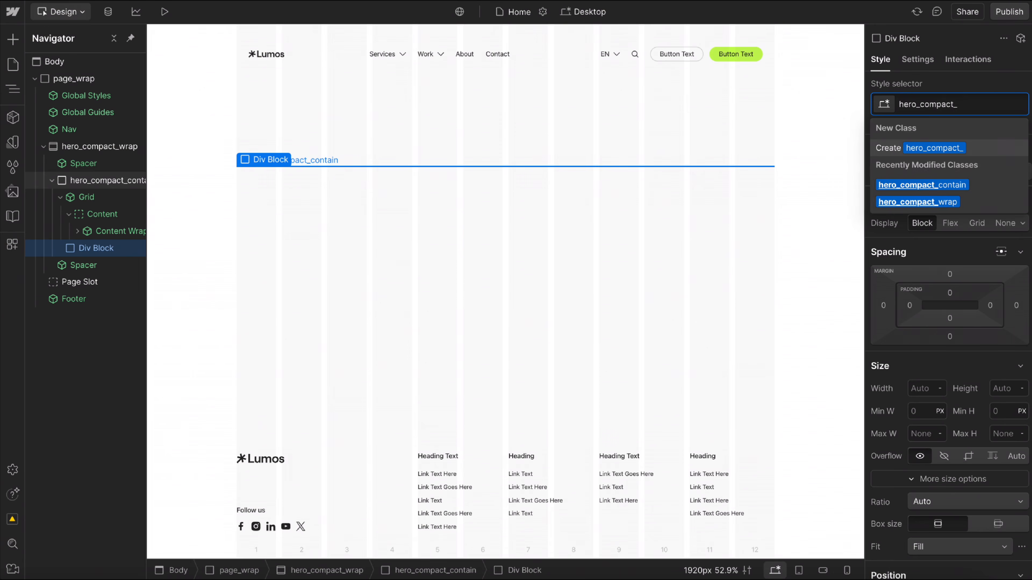
type("layout")
key("Return")
Nest a div block with the new class hero_compact_content inside hero_compact_layout, and delete the Grid component.
key("ctrl+e")
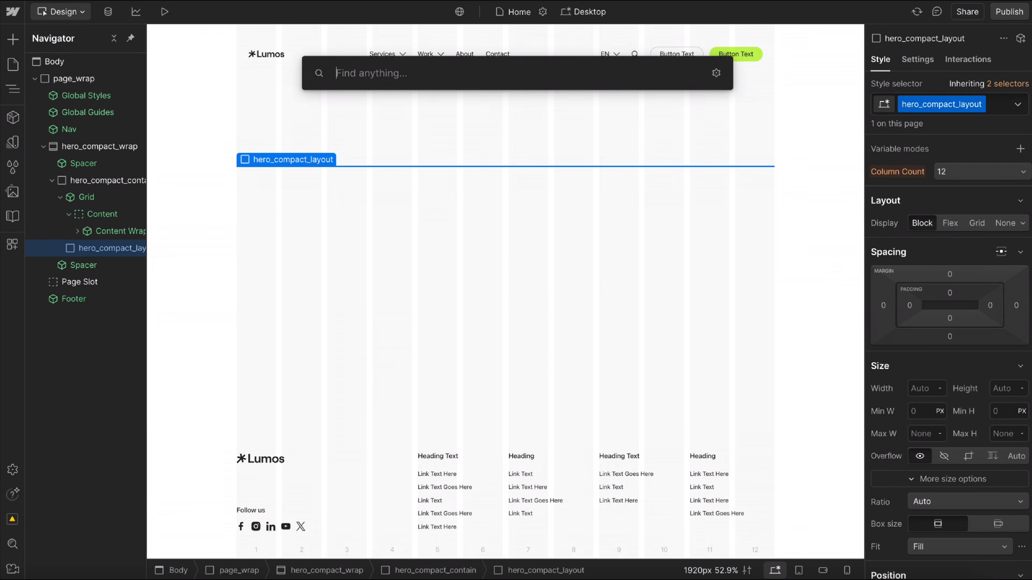
type("div")
key("Return")
type("hero_compact_c")
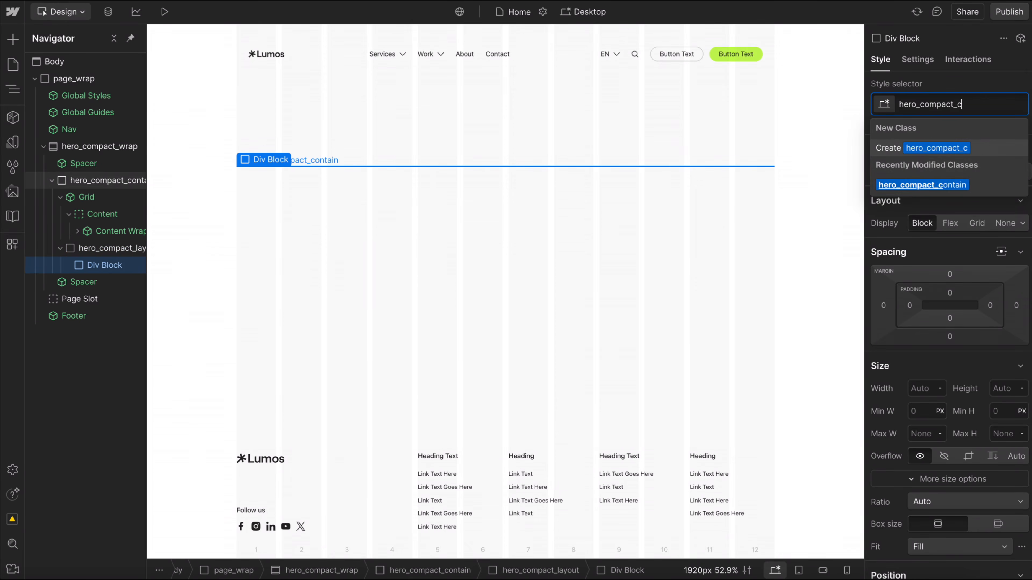
type("ontent")
key("Return")
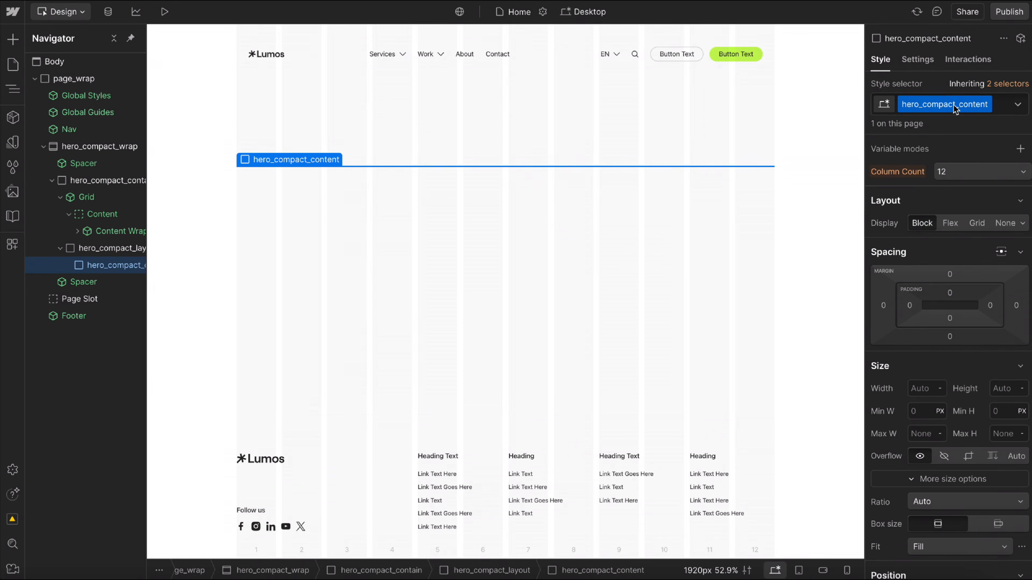
left_click(84, 198)
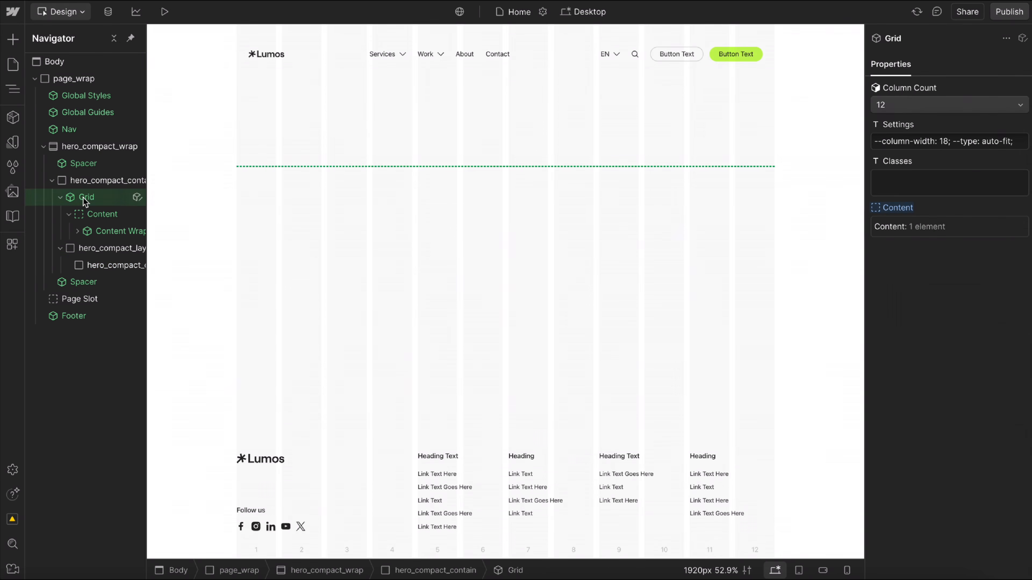
key("Delete")
Create a component named Section Hero Compact from hero_compact_wrap, in the • Section group.
left_click(94, 147)
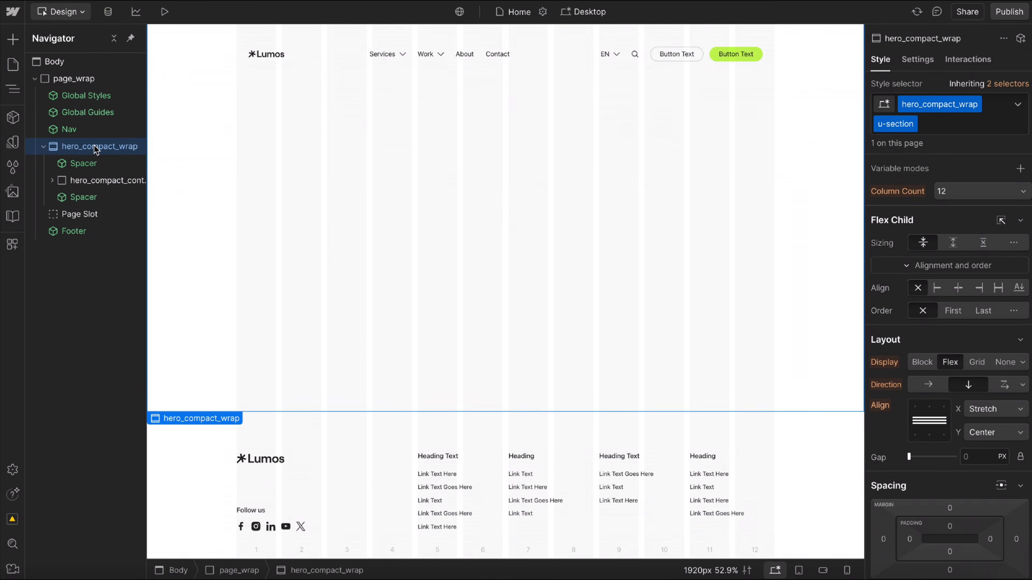
left_click(13, 117)
left_click(185, 39)
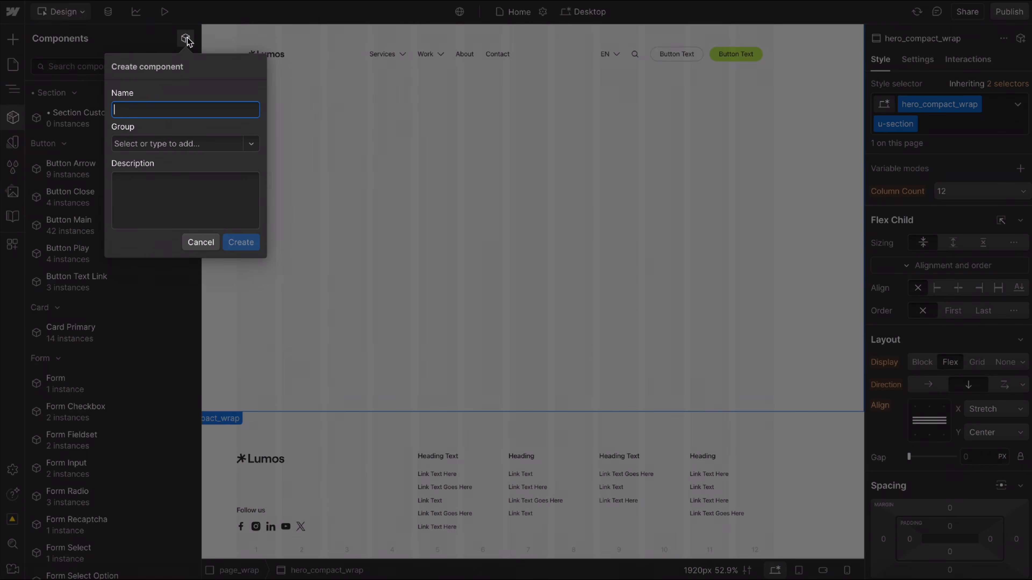
type("Section Hero Compact")
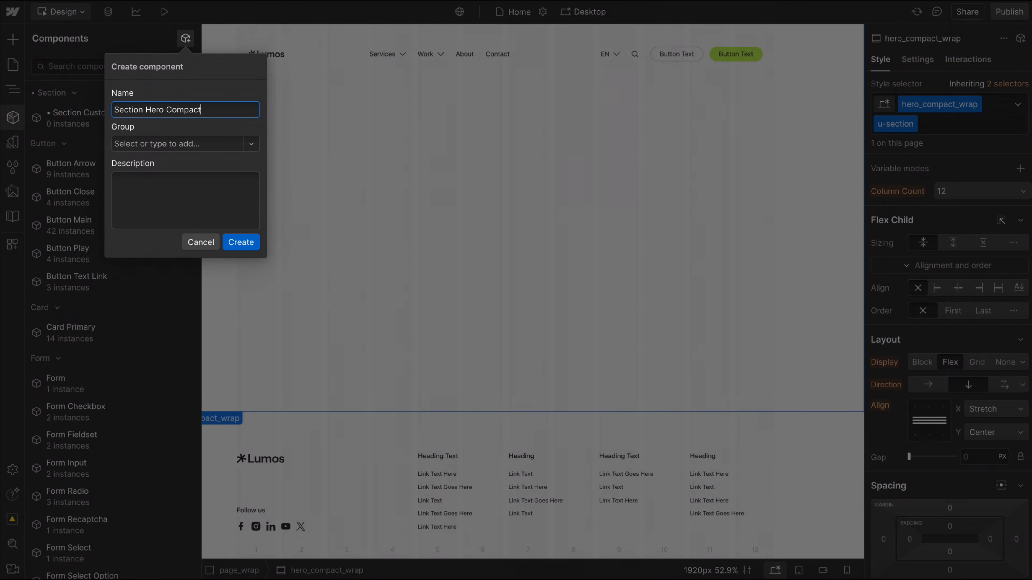
left_click(252, 144)
left_click(179, 165)
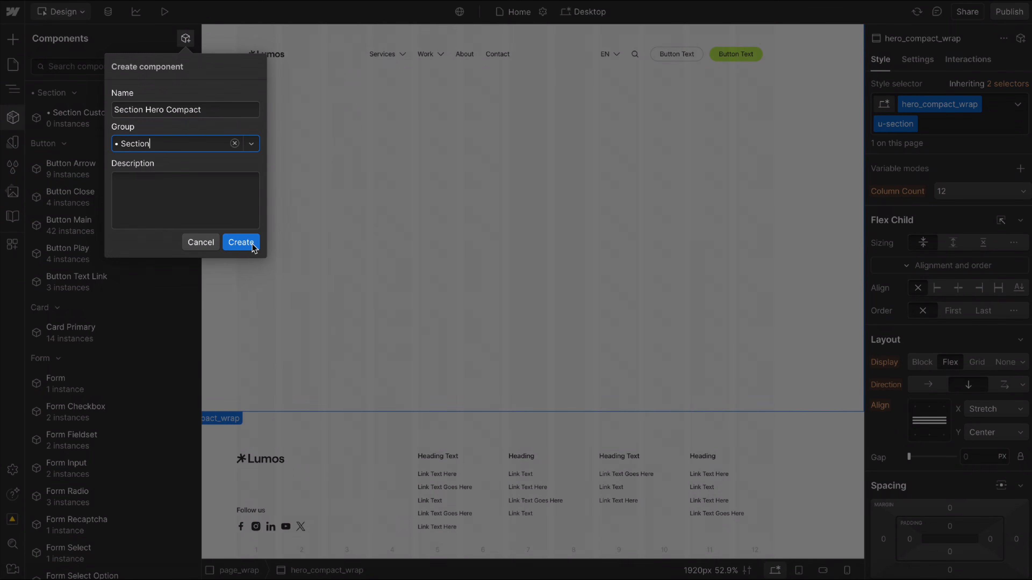
left_click(241, 243)
Inspect the class selectors on the root hero_compact_wrap element inside the Section Hero Compact component.
left_click(155, 69)
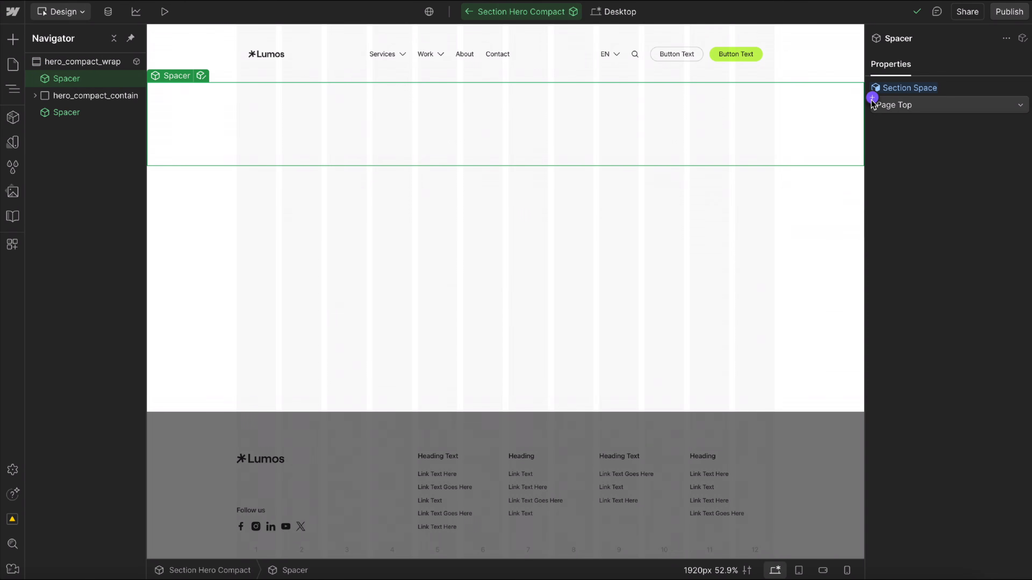
left_click(57, 61)
left_click(880, 59)
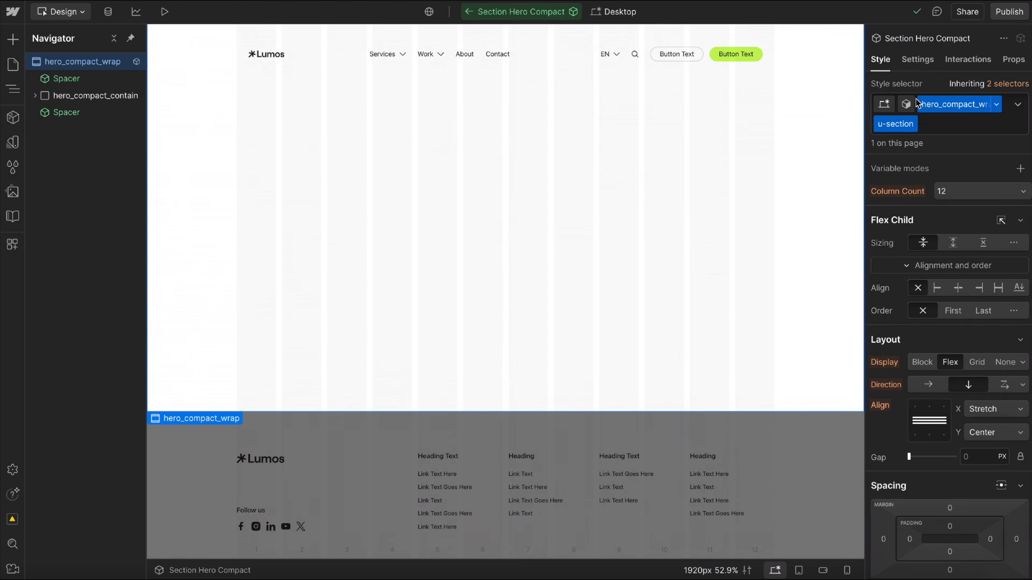
left_click(915, 104)
left_click(925, 75)
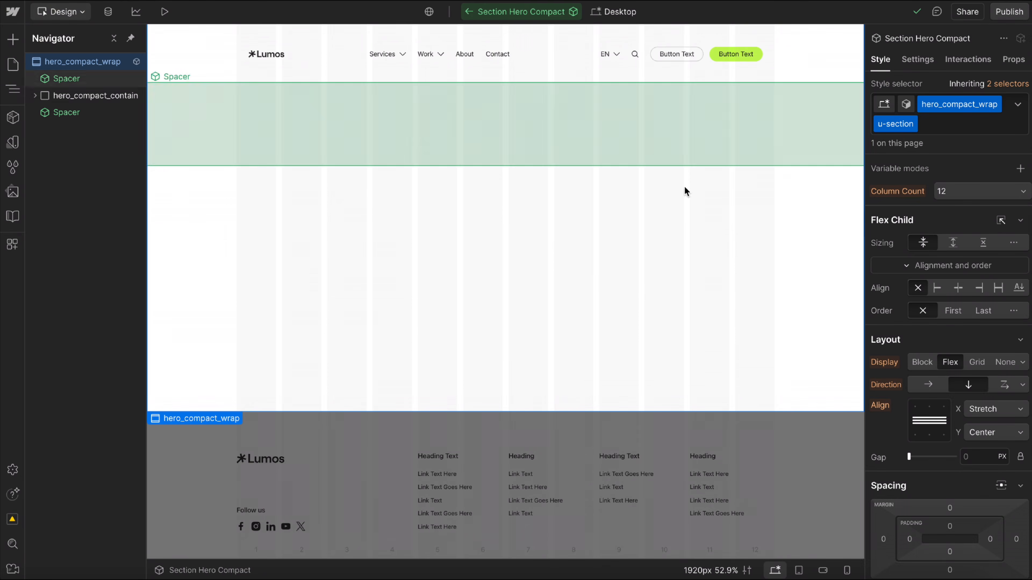
Exit component editing and delete the Section Hero Compact instance from the Home page.
left_click(466, 17)
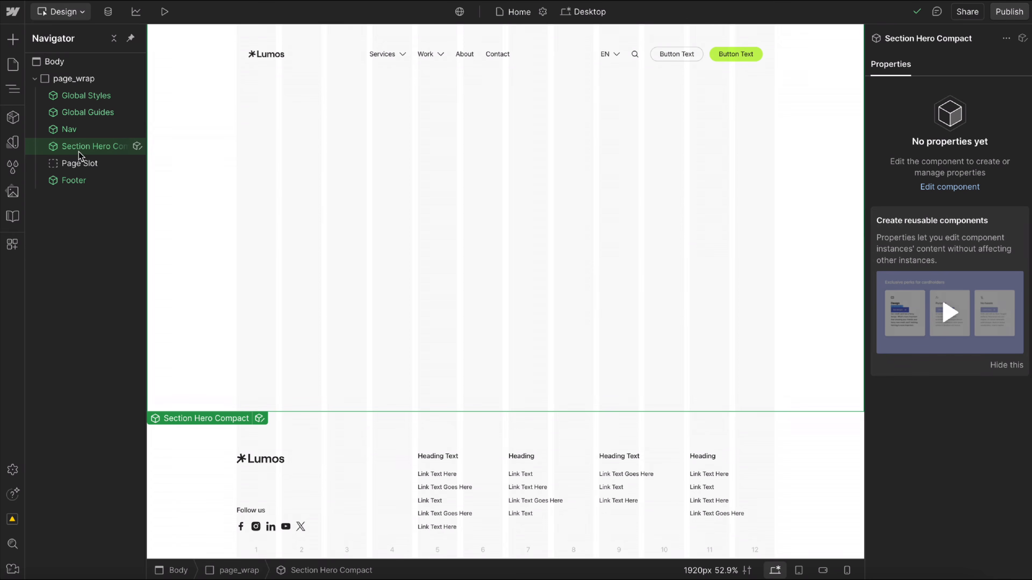
key("Delete")
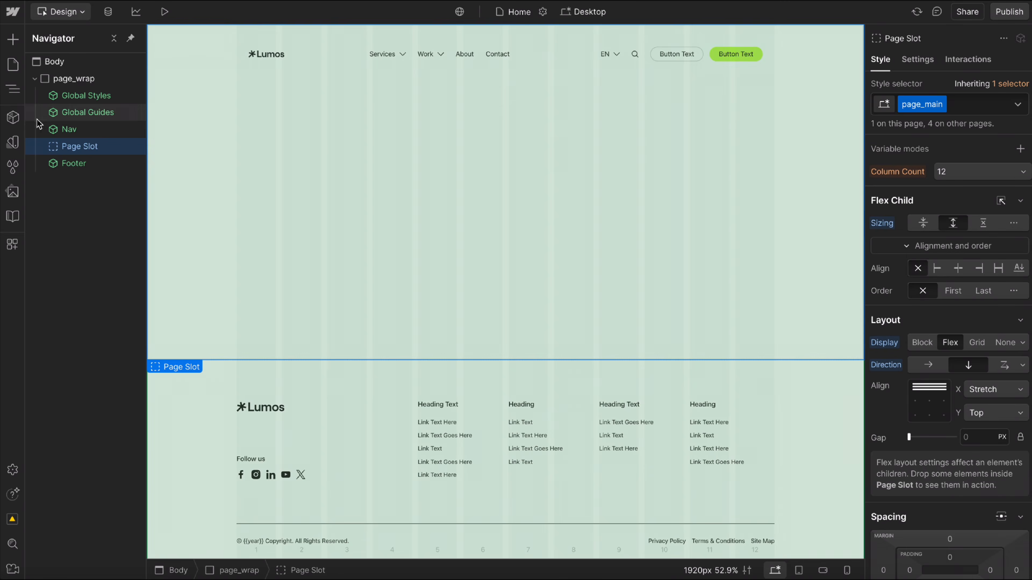
Duplicate the Section Custom (duplicate this) component as Section CTA, keeping it in the • Section group.
left_click(13, 117)
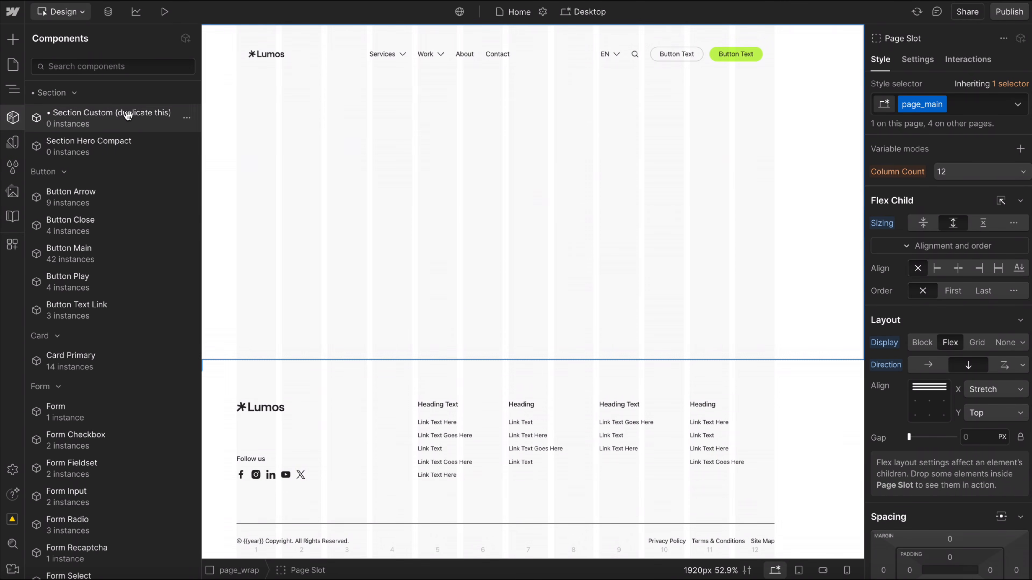
mouse_move(145, 116)
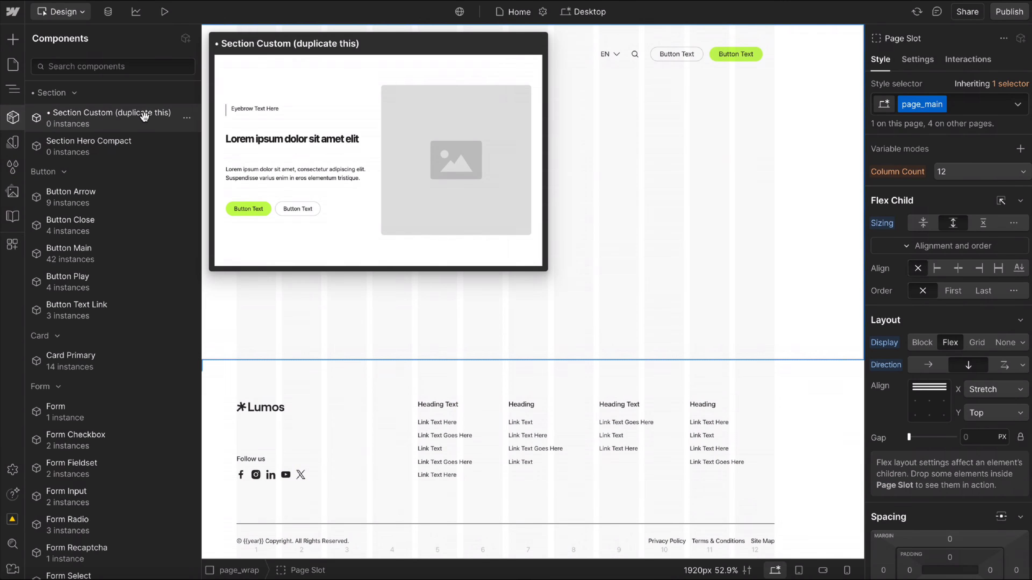
left_click(186, 120)
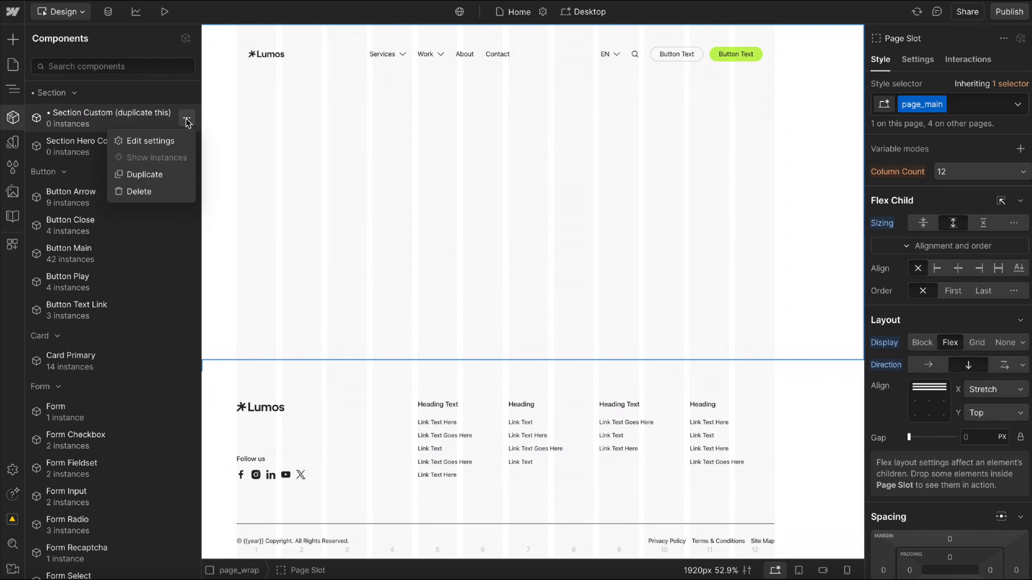
left_click(146, 175)
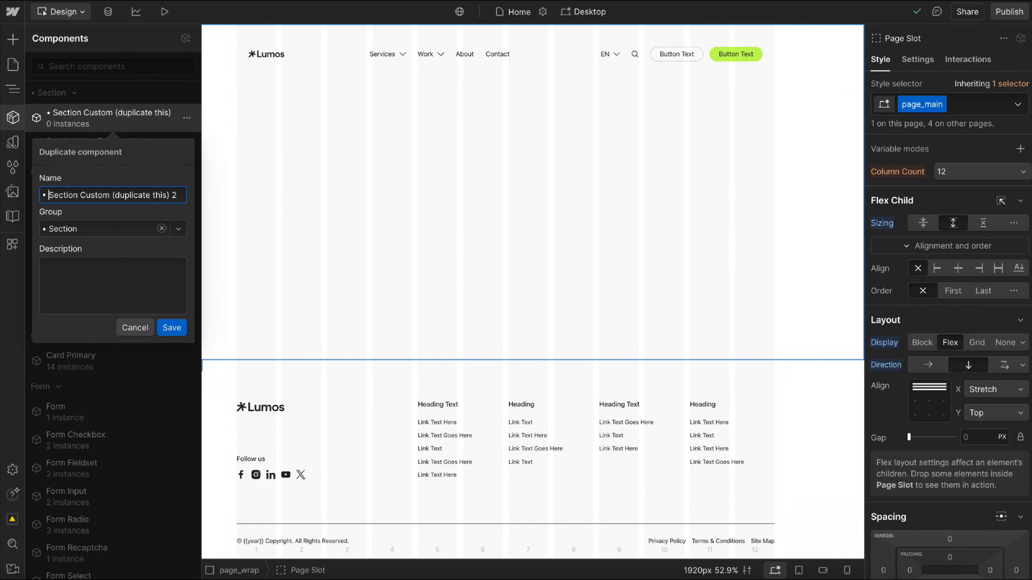
key("BackSpace")
key("BackSpace")
left_click_drag(72, 198, 260, 207)
type("C")
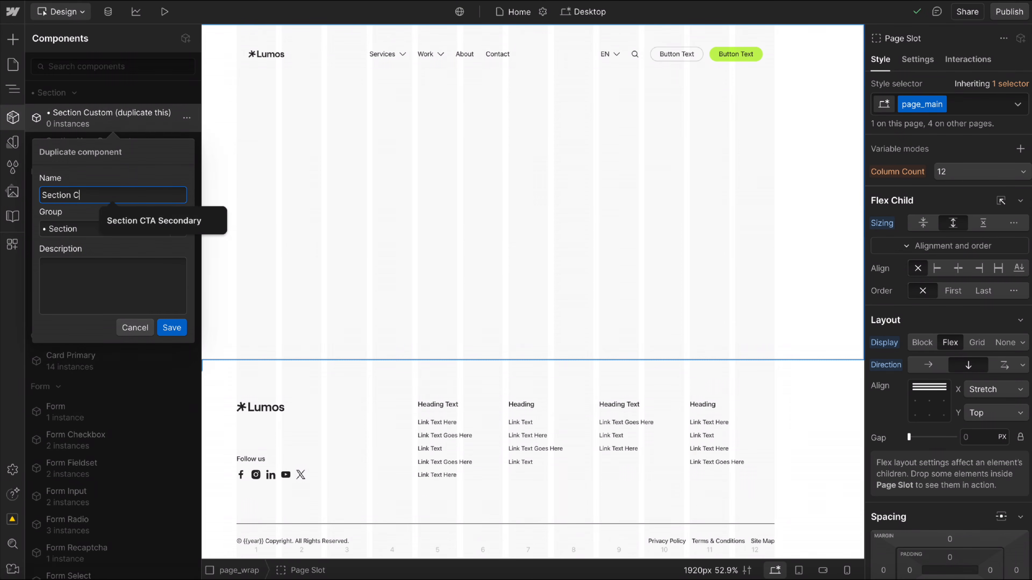
type("TA")
left_click(171, 328)
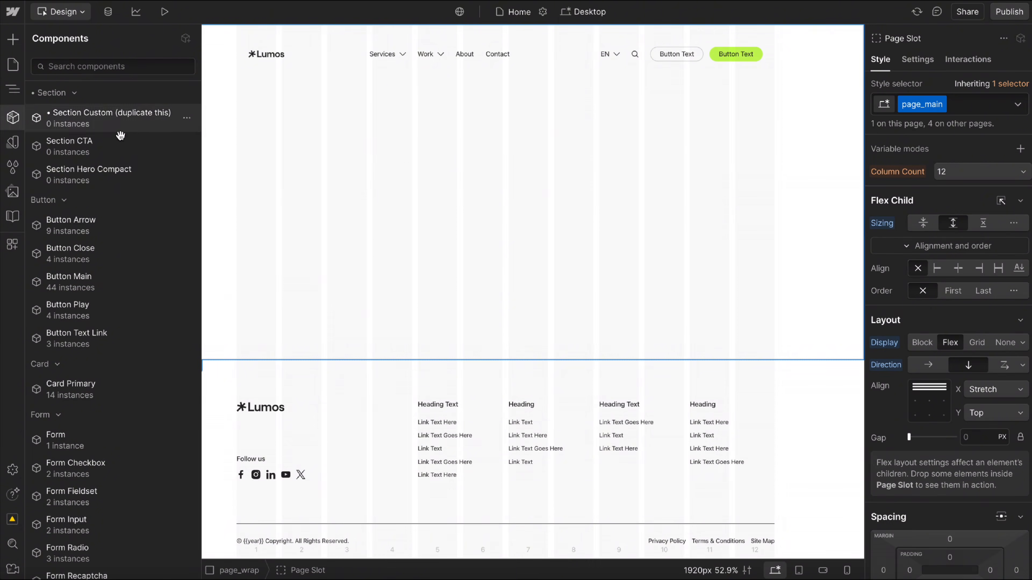
Place the Section CTA component in the Page Slot, and preview its Theme options without changing the theme.
left_click_drag(286, 206, 406, 139)
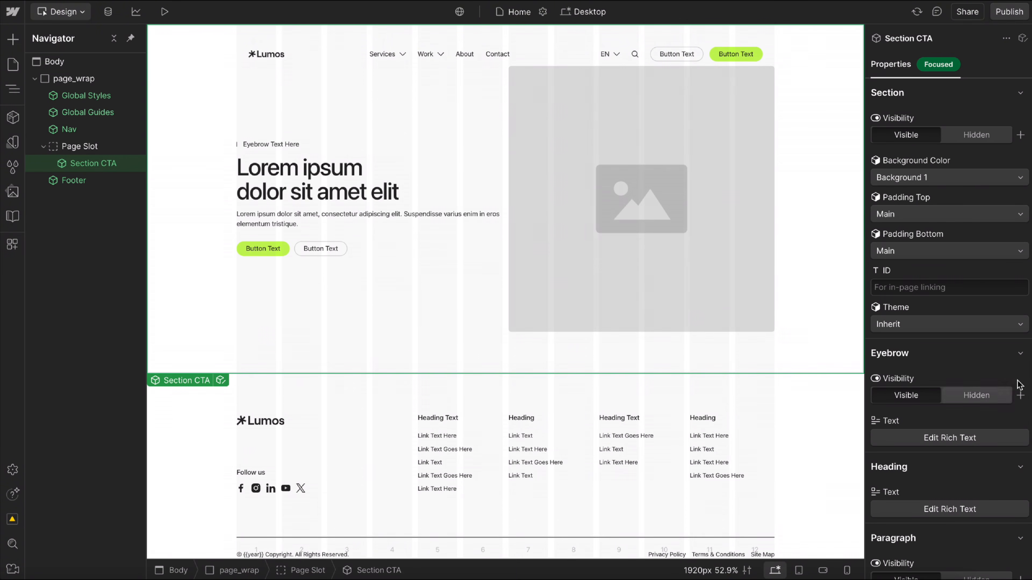
left_click(898, 325)
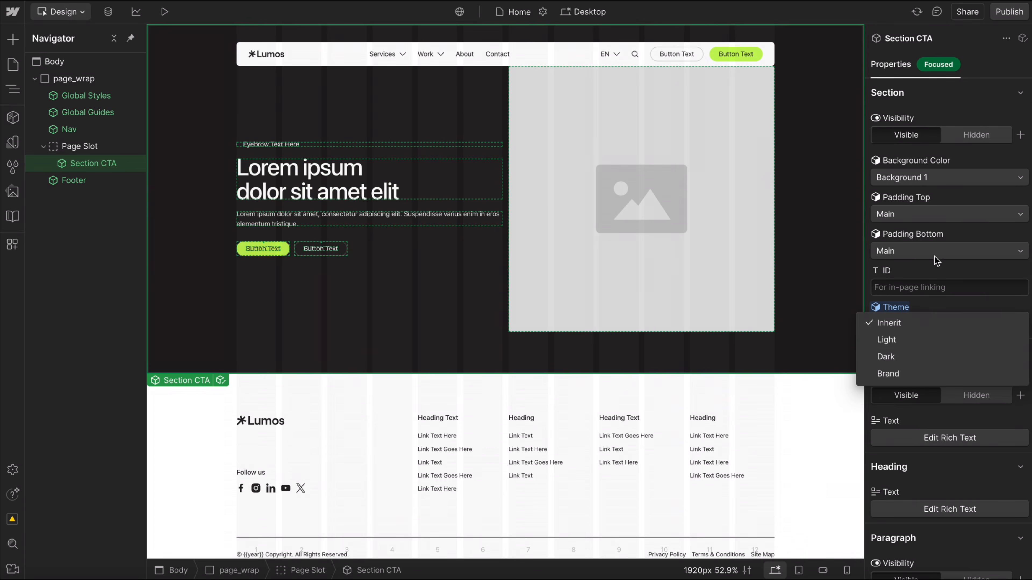
left_click(971, 158)
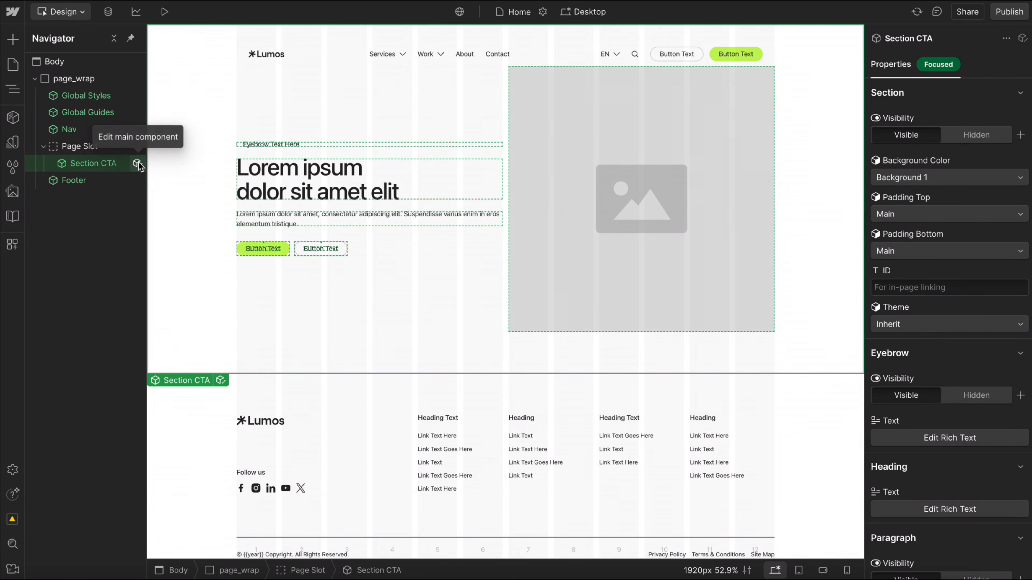
Open the Section CTA main component for editing and delete its Typography Eyebrow element.
double_click(359, 207)
left_click(270, 145)
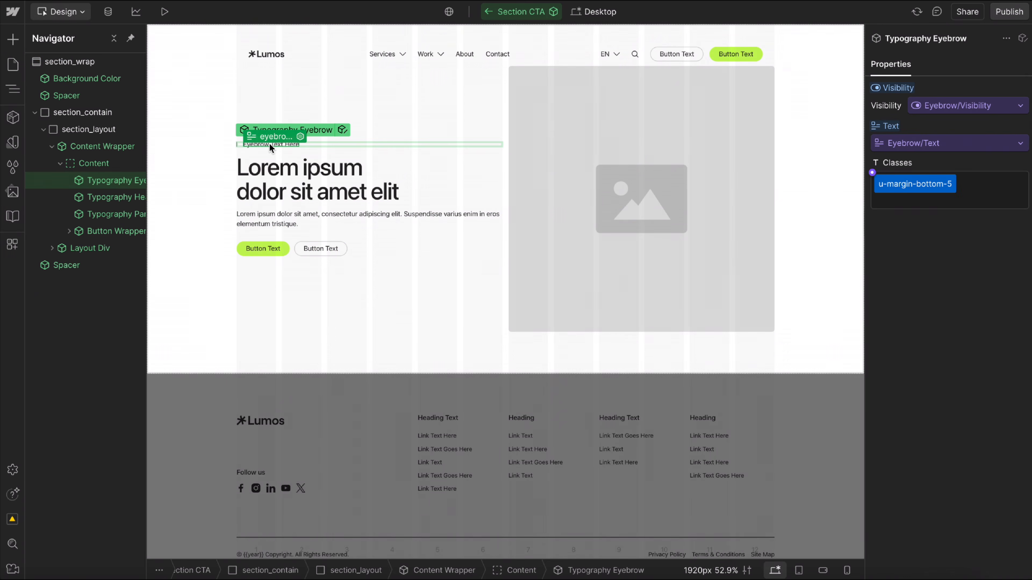
key("Delete")
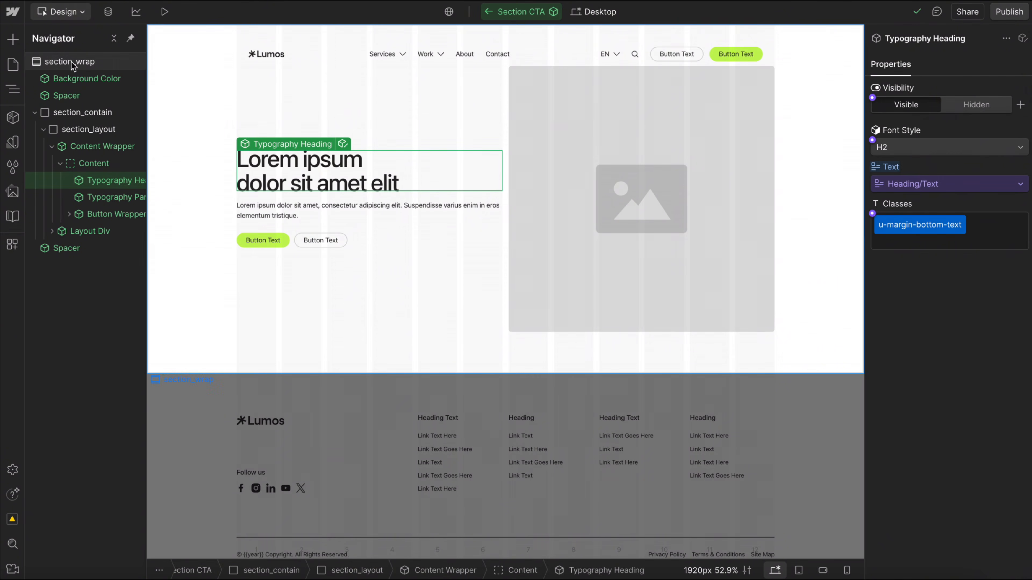
Delete the unused Eyebrow Visibility and Eyebrow Text properties from the Section CTA component.
left_click(69, 61)
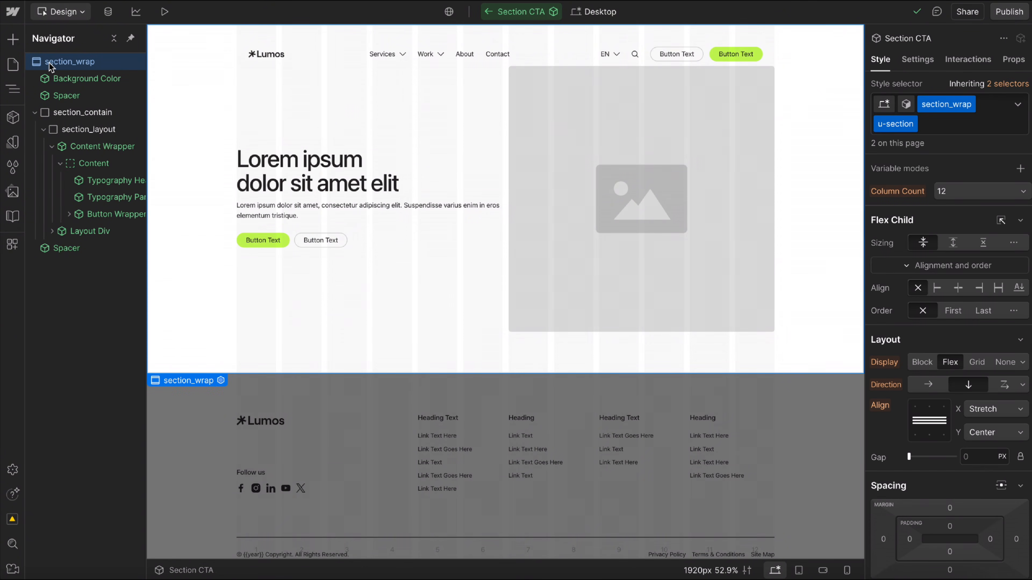
left_click(1021, 58)
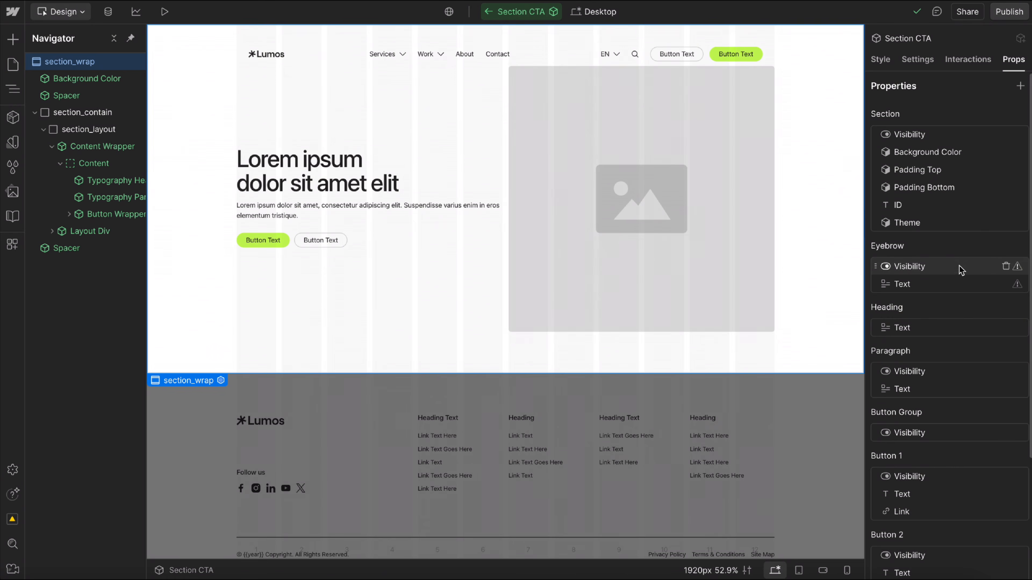
right_click(1017, 270)
left_click(1005, 266)
left_click(1006, 266)
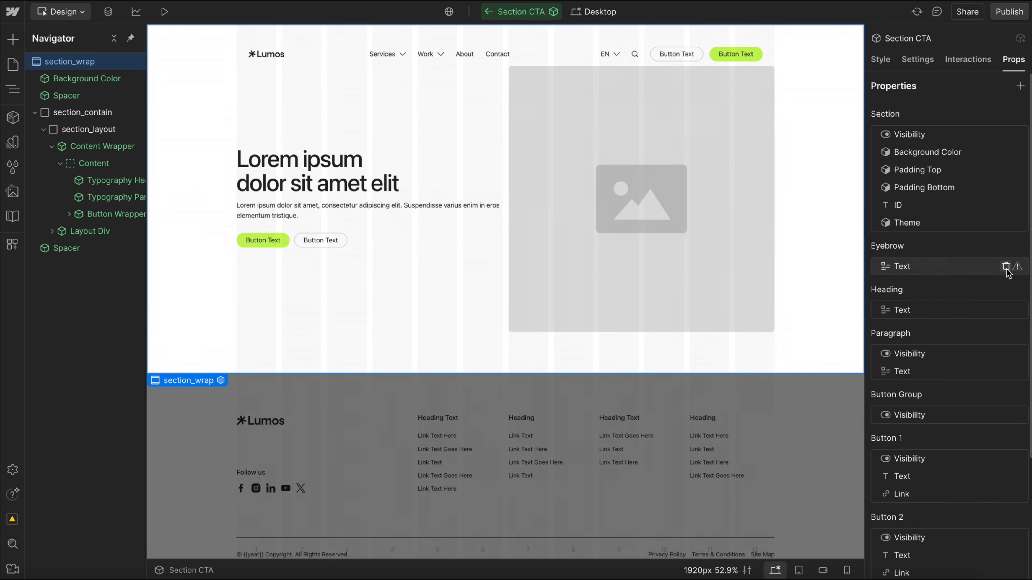
left_click(1005, 266)
Exit component editing and review the remaining properties of the Section CTA instance on the Home page.
left_click(717, 451)
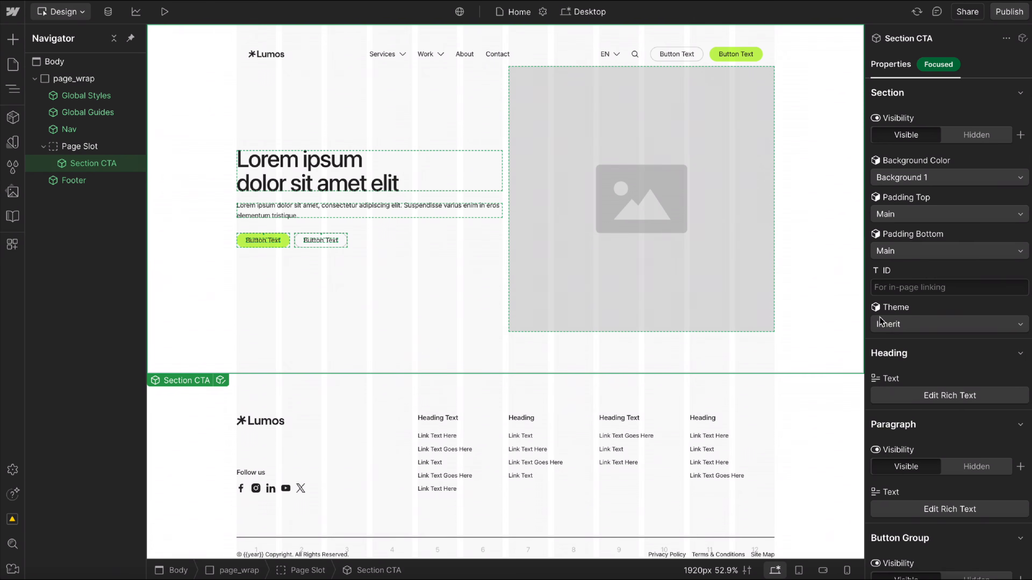
scroll(948, 432, "down", 15)
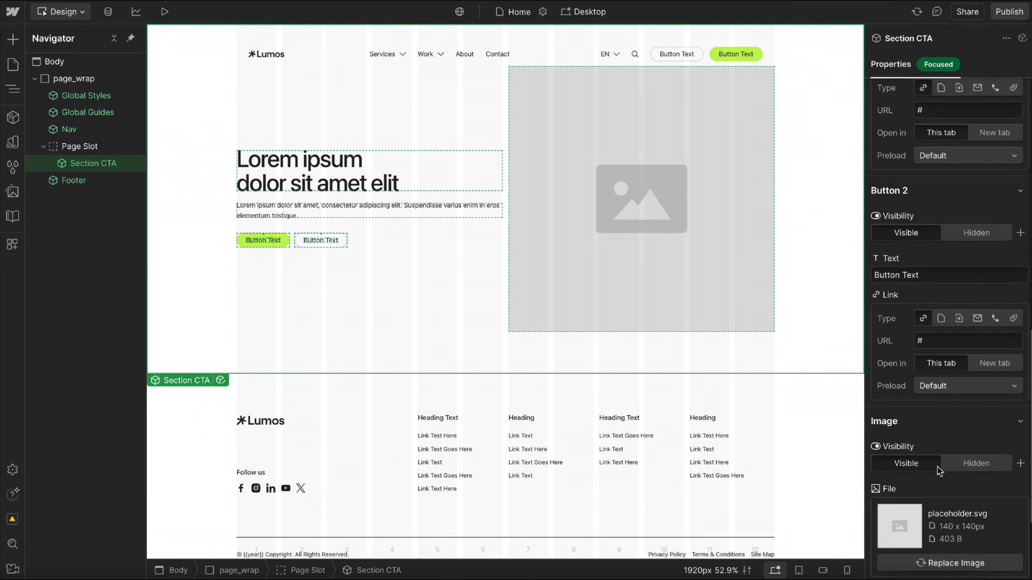
scroll(939, 471, "up", 15)
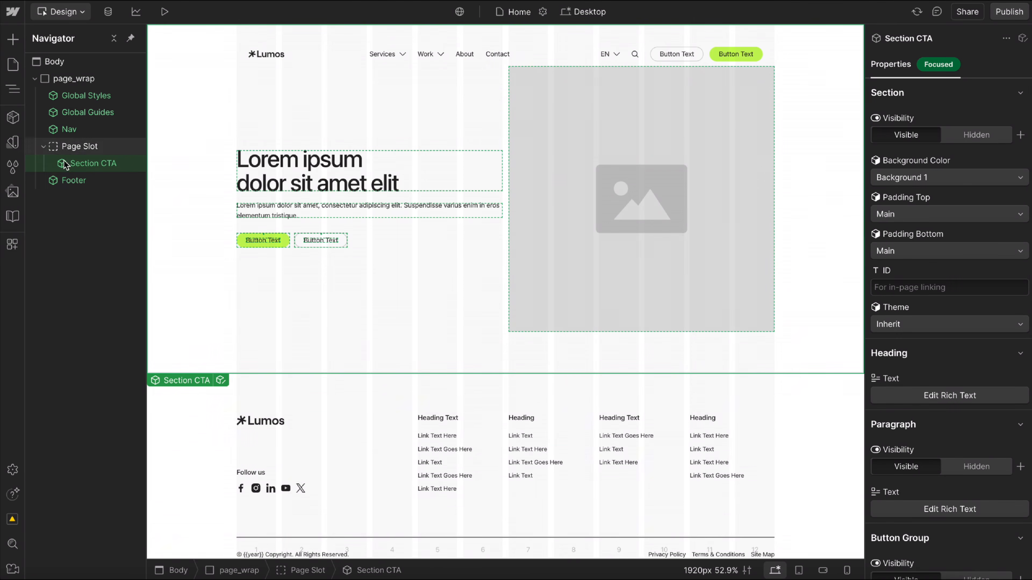
Reopen the Section CTA main component for editing and remove the u-section combo class from section_wrap.
left_click(137, 163)
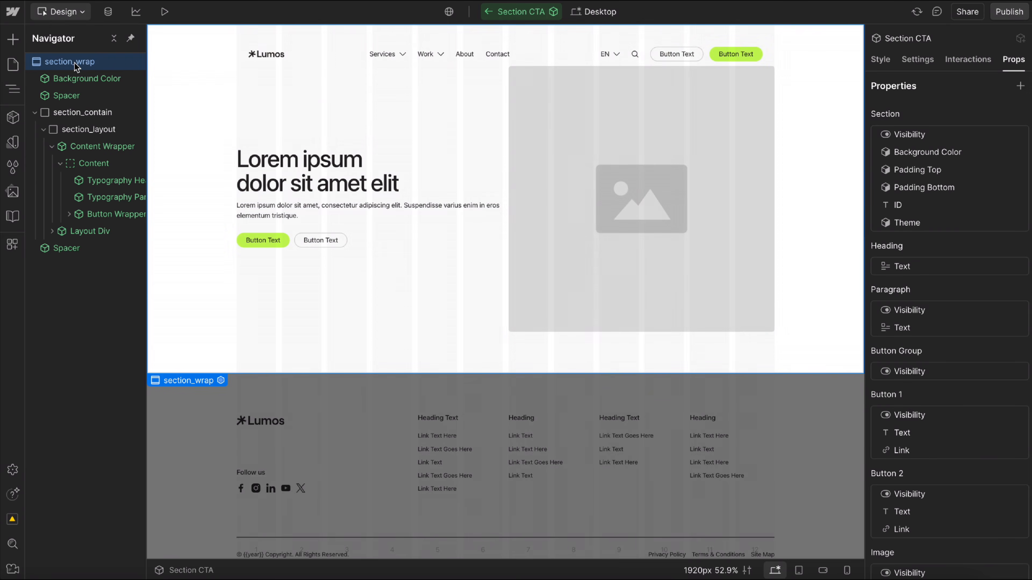
left_click(879, 67)
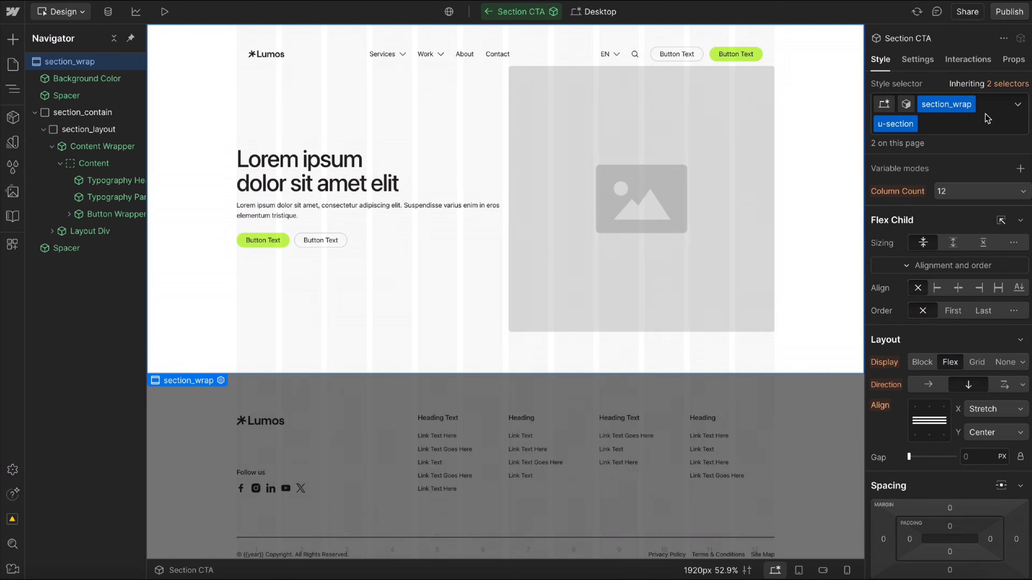
left_click(953, 123)
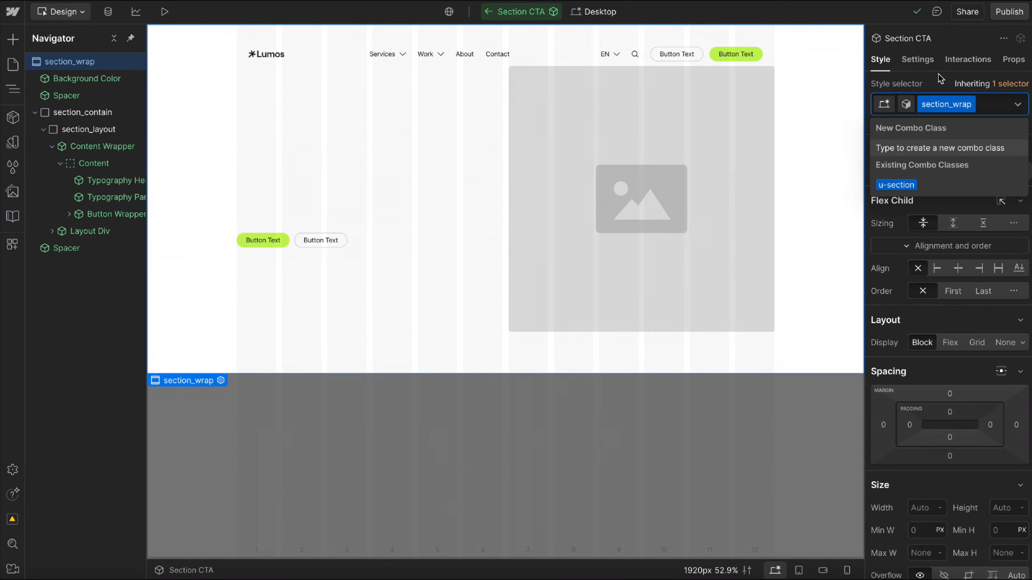
left_click(917, 59)
left_click(880, 59)
Preview the Light, Dark and Brand component variants on section_wrap, and return to the Inherit base variant.
left_click(902, 104)
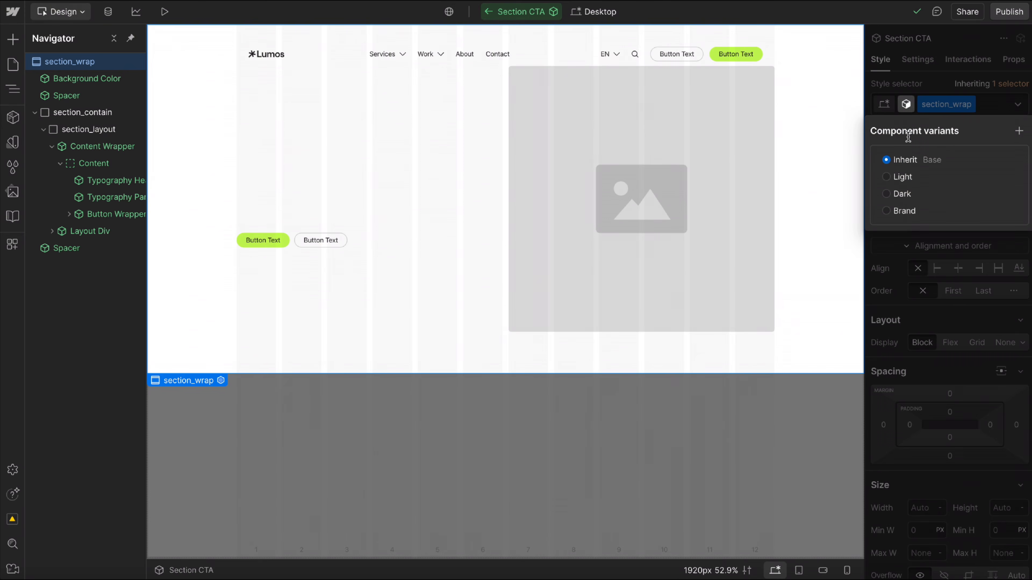
left_click(891, 179)
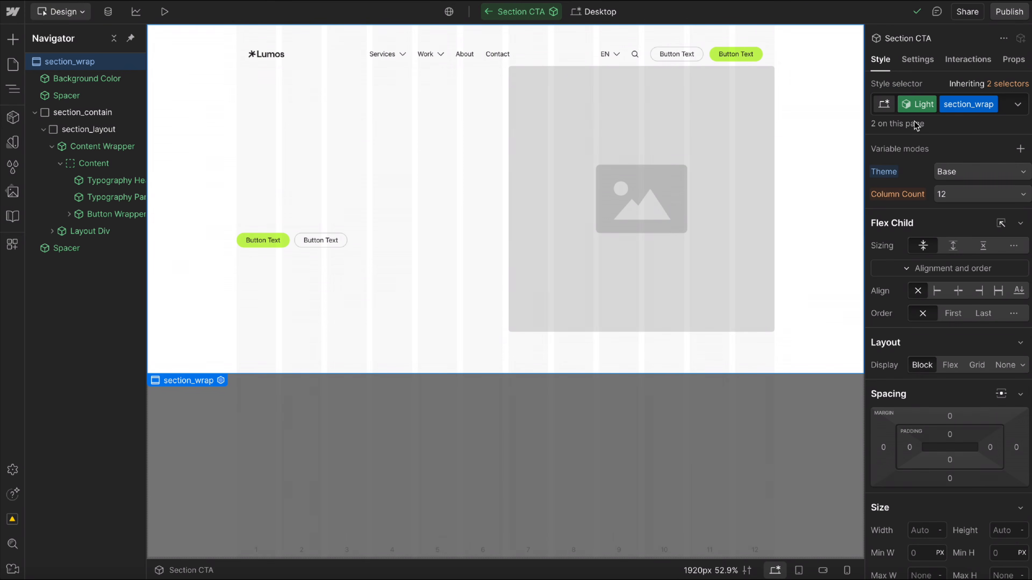
left_click(906, 104)
left_click(894, 194)
left_click(913, 80)
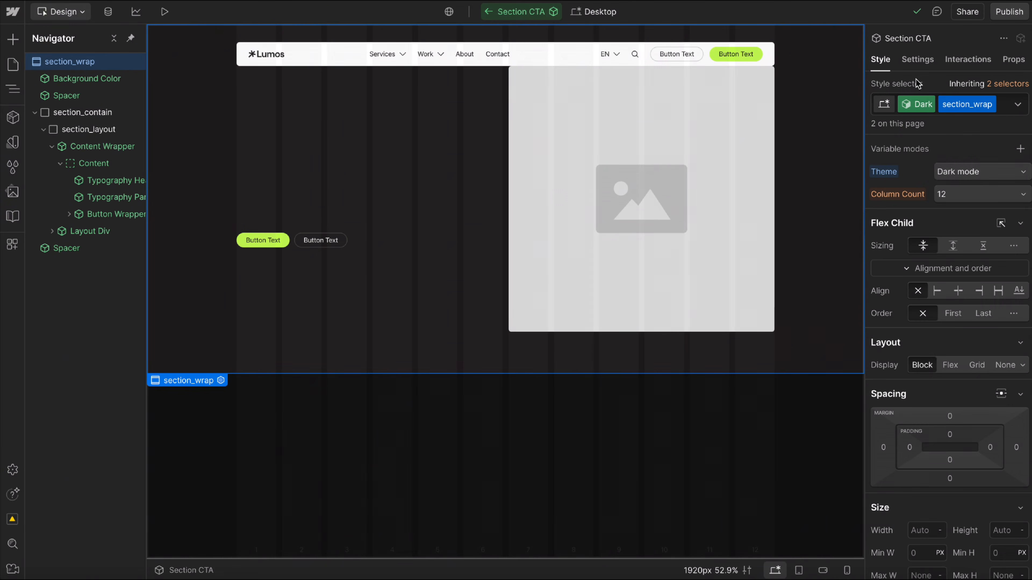
left_click(916, 104)
left_click(895, 210)
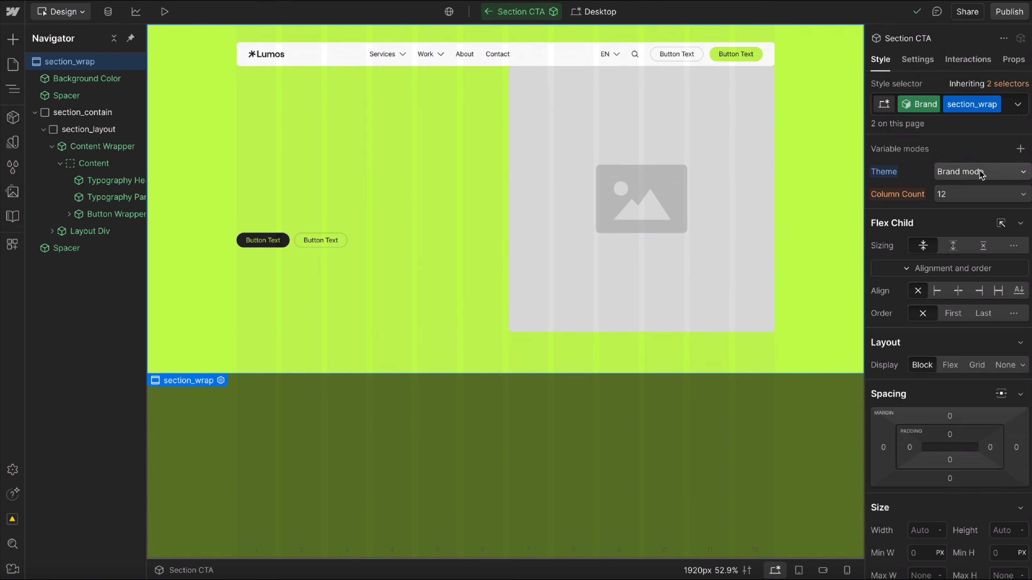
left_click(914, 105)
left_click(918, 160)
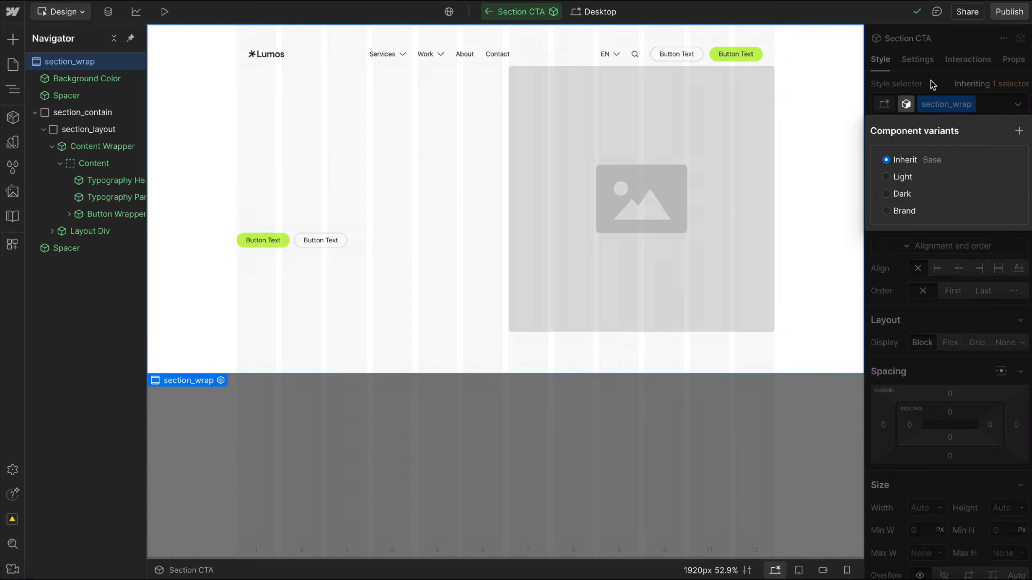
left_click(933, 86)
Reapply the u-section combo class to section_wrap and duplicate the section_wrap class as cta_wrap.
left_click(991, 110)
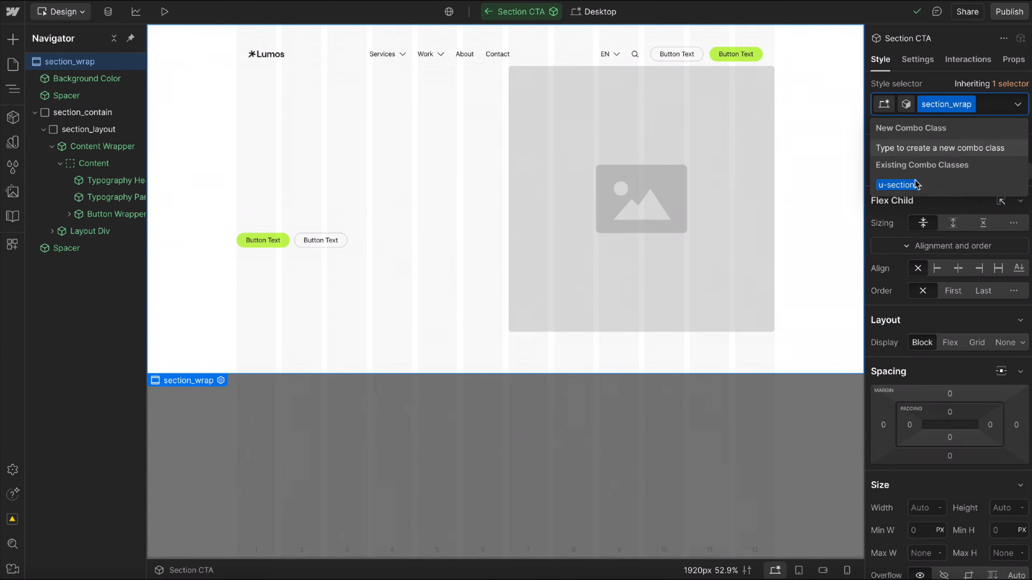
left_click(892, 185)
left_click(970, 104)
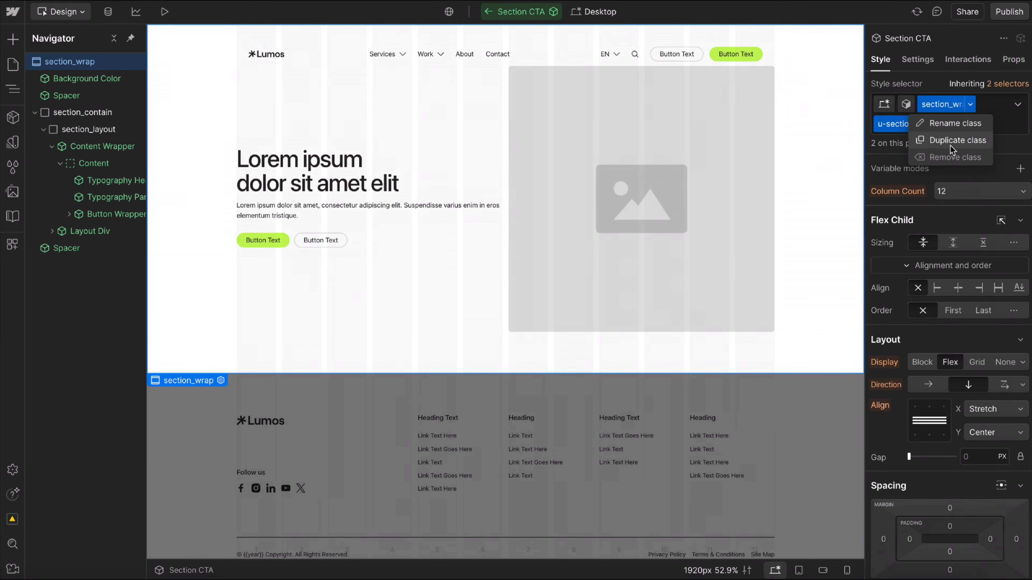
left_click(953, 142)
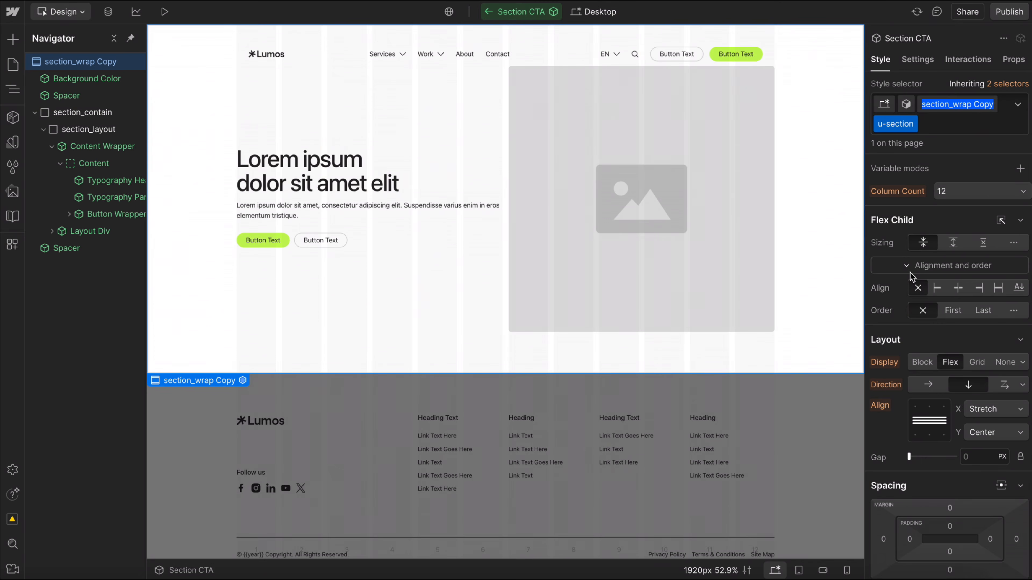
type("cta_wrap")
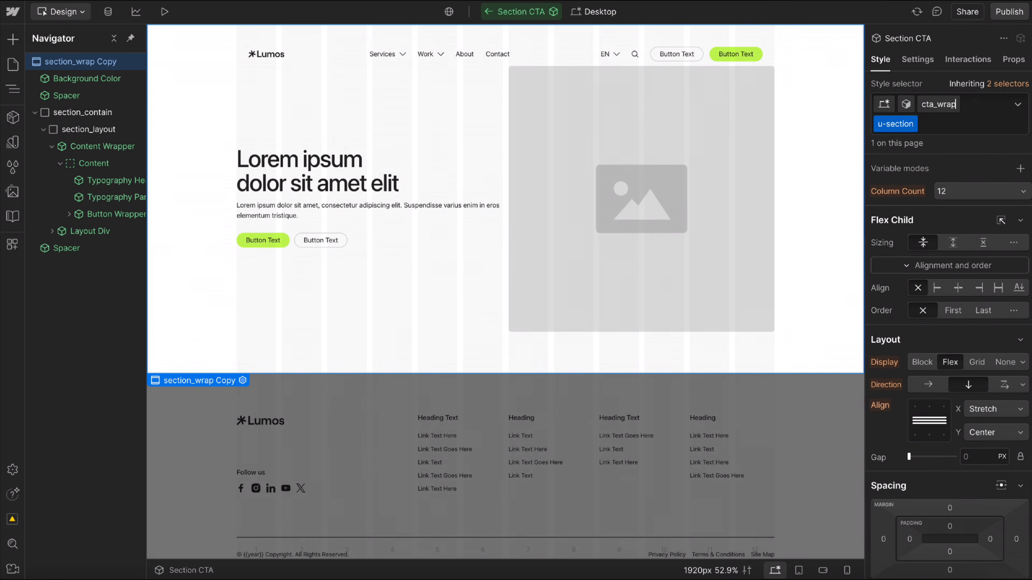
key("Return")
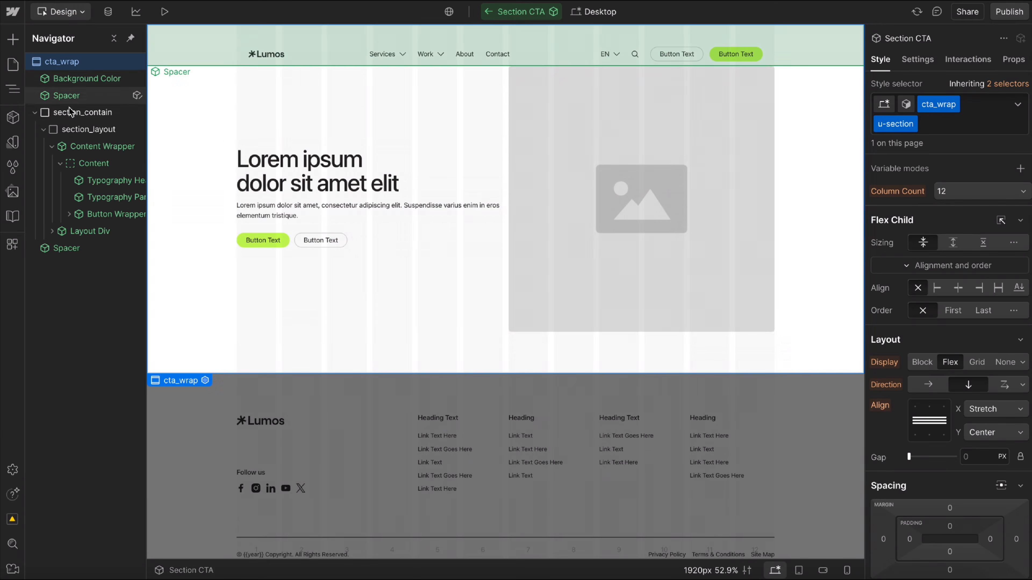
Duplicate the section_contain class as cta_contain on the section's container element.
left_click(754, 66)
left_click(971, 104)
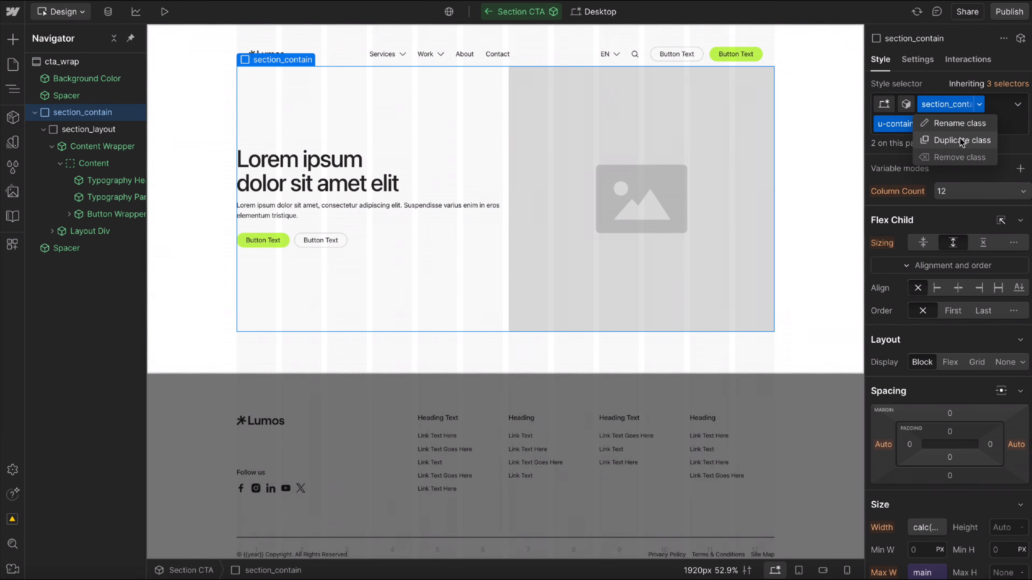
left_click(951, 139)
type("cta_contain")
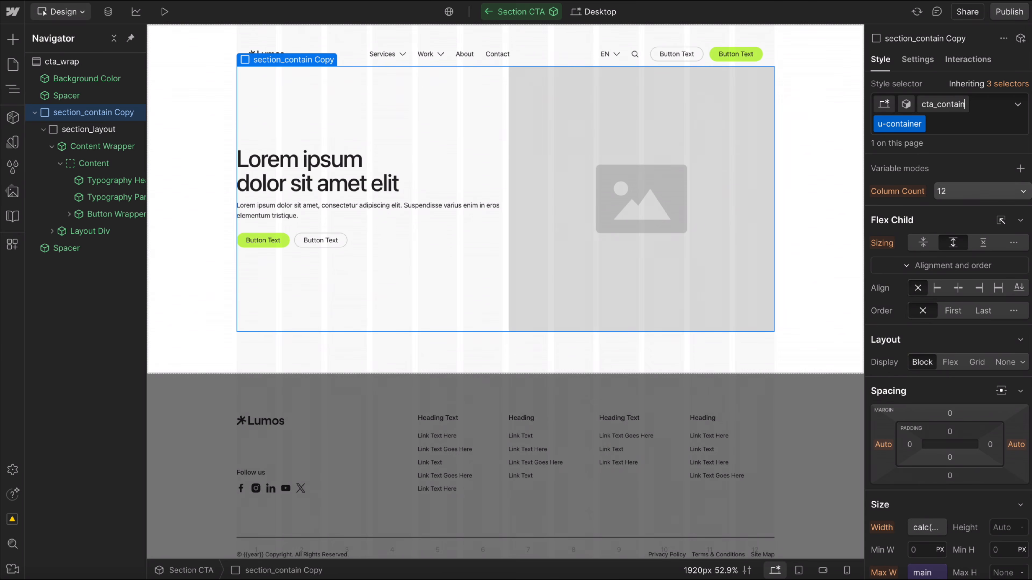
key("Return")
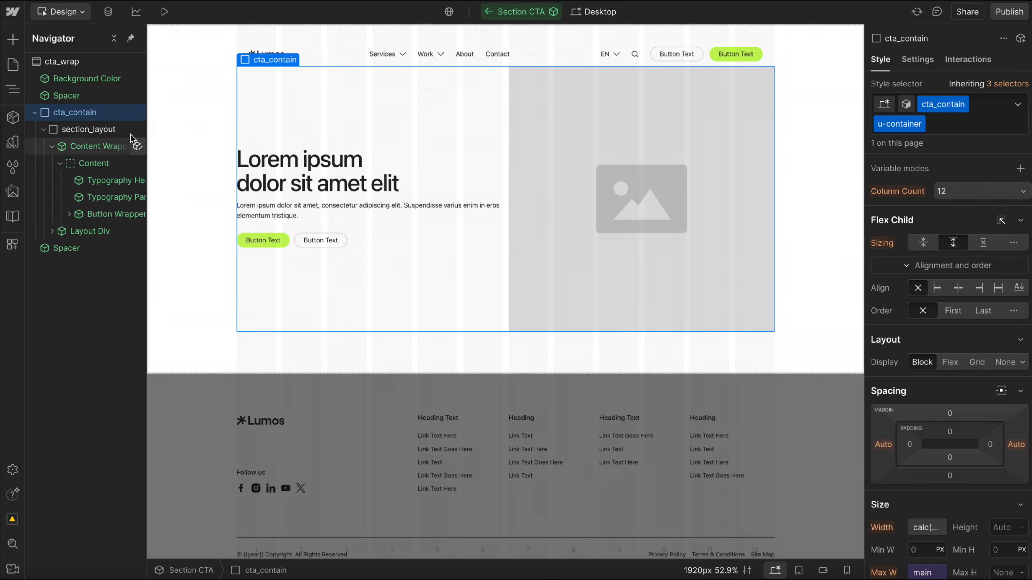
Duplicate the section_layout class as cta_layout on the layout grid element, and exit component editing.
left_click(90, 129)
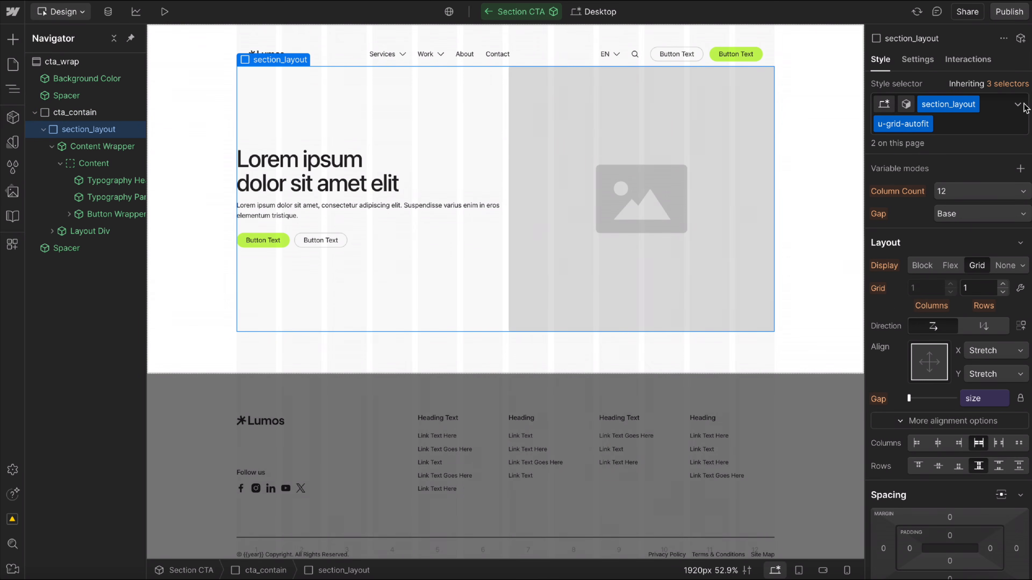
left_click(973, 104)
left_click(950, 138)
type("cta")
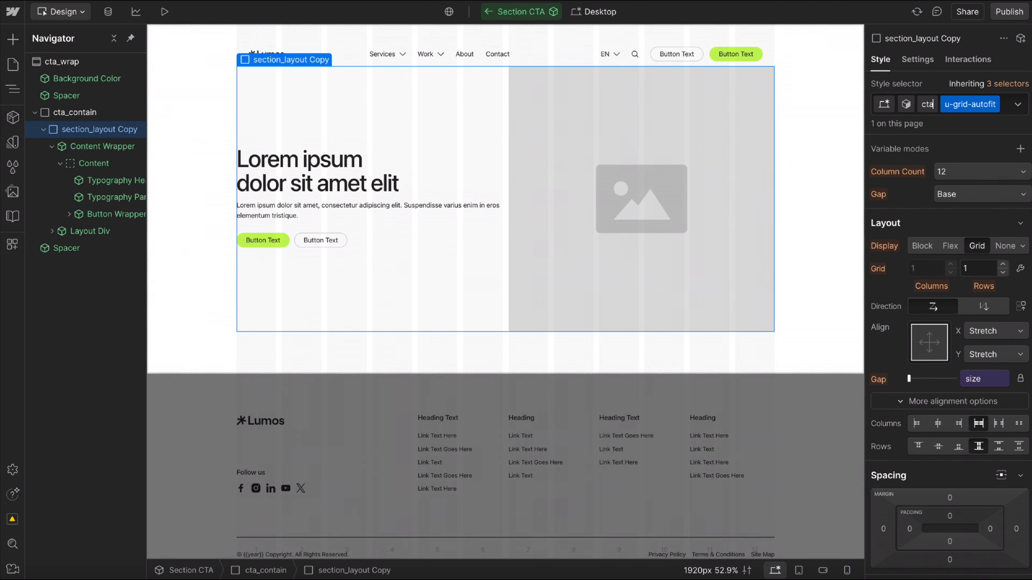
type("_layout")
key("Return")
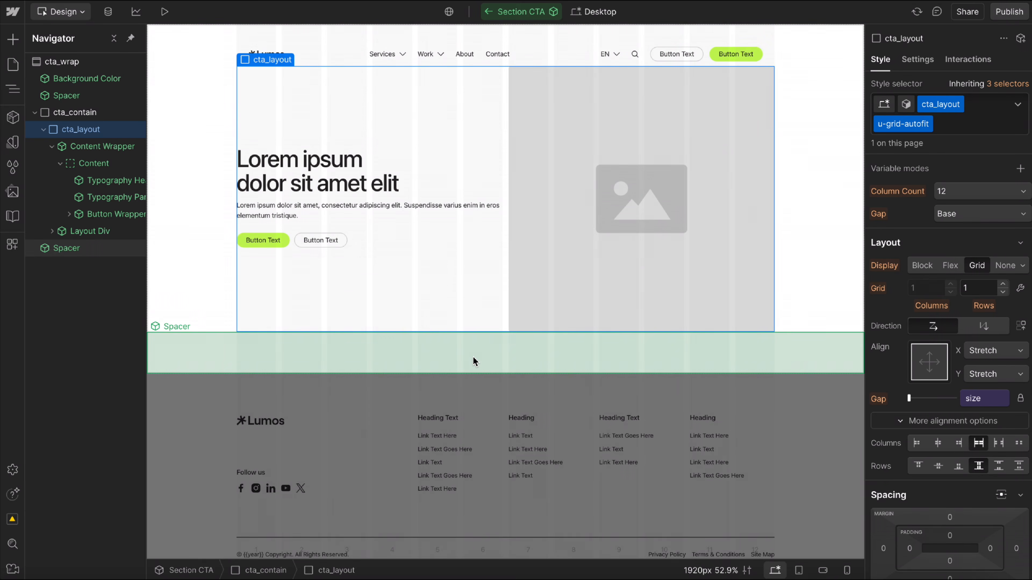
key("Escape")
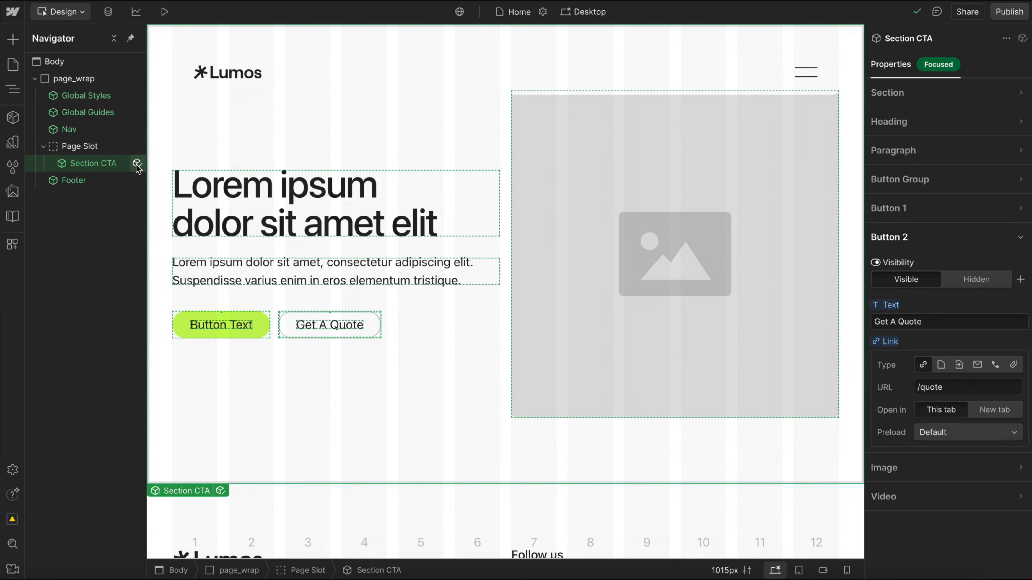
Open the Section CTA main component for editing and add a Button Text Link component to the Buttons slot.
left_click(136, 164)
left_click(394, 327)
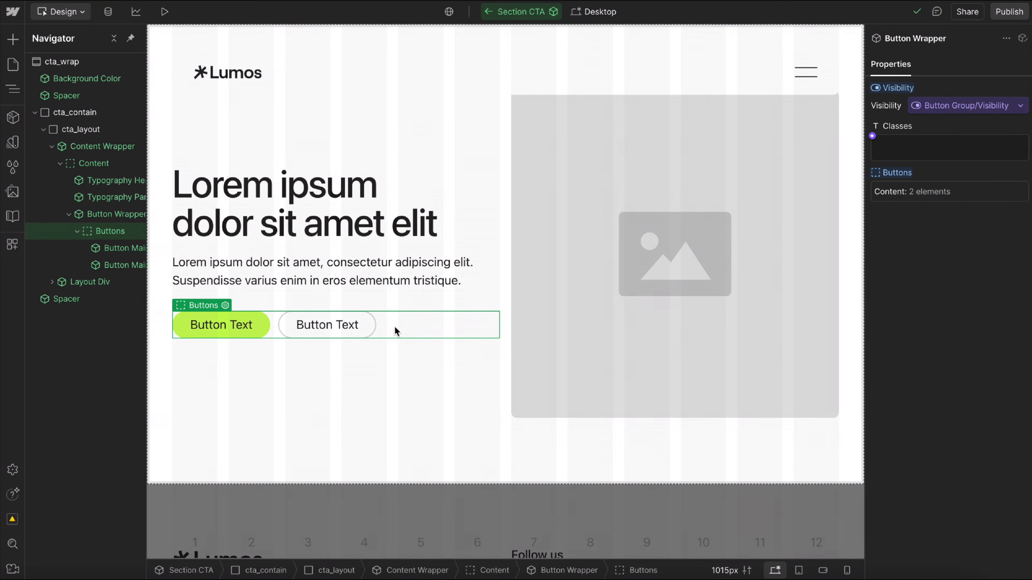
key("ctrl+e")
type("text link")
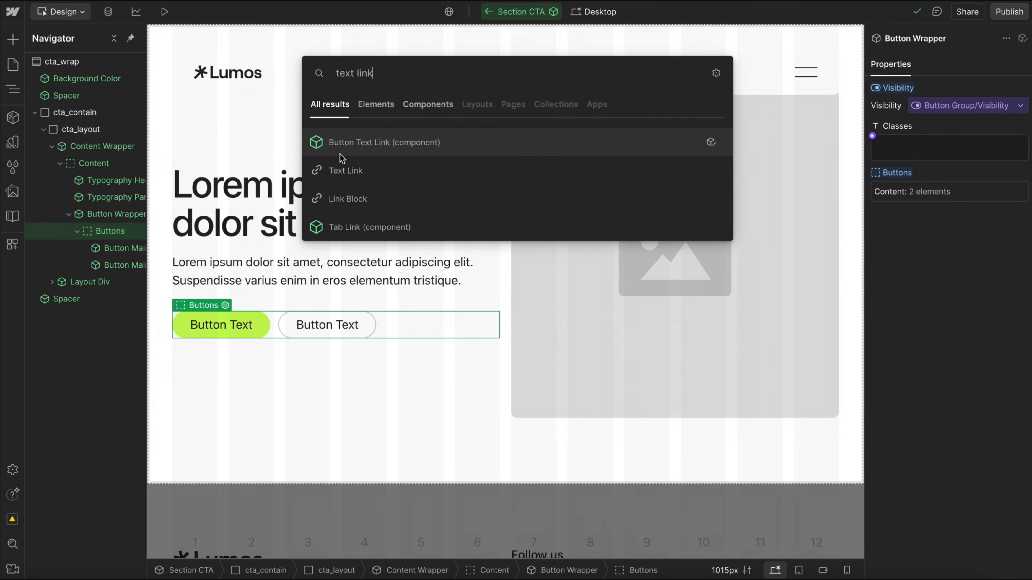
left_click(388, 154)
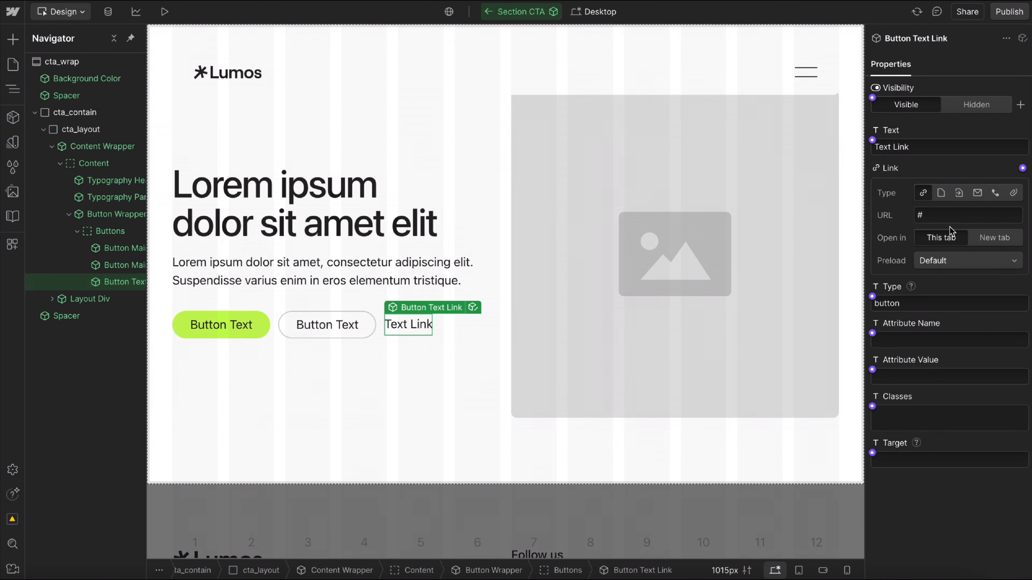
Connect the Button Text Link's text to Button 2/Text and its link to Button 2/Link.
left_click(871, 140)
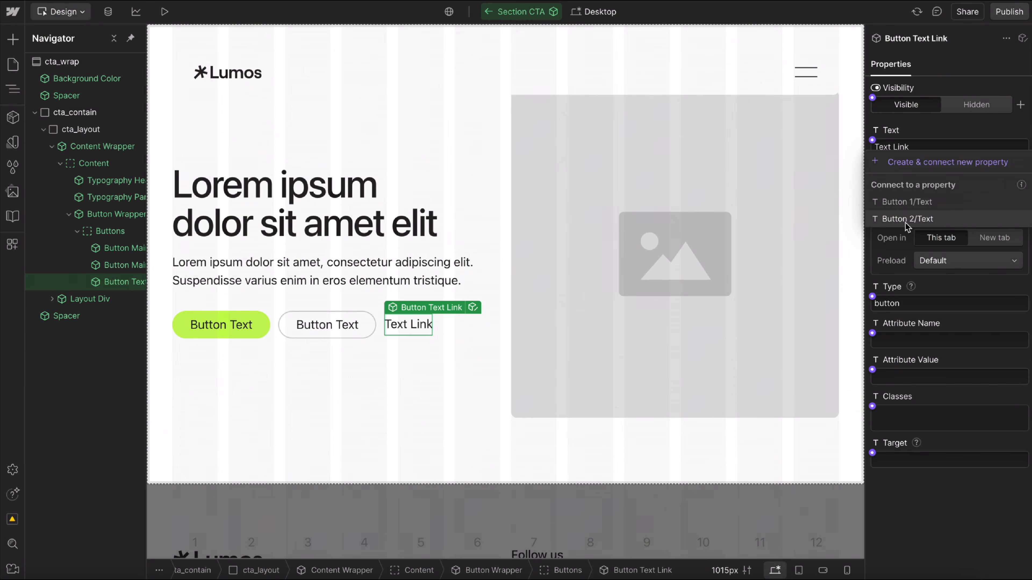
left_click(1022, 168)
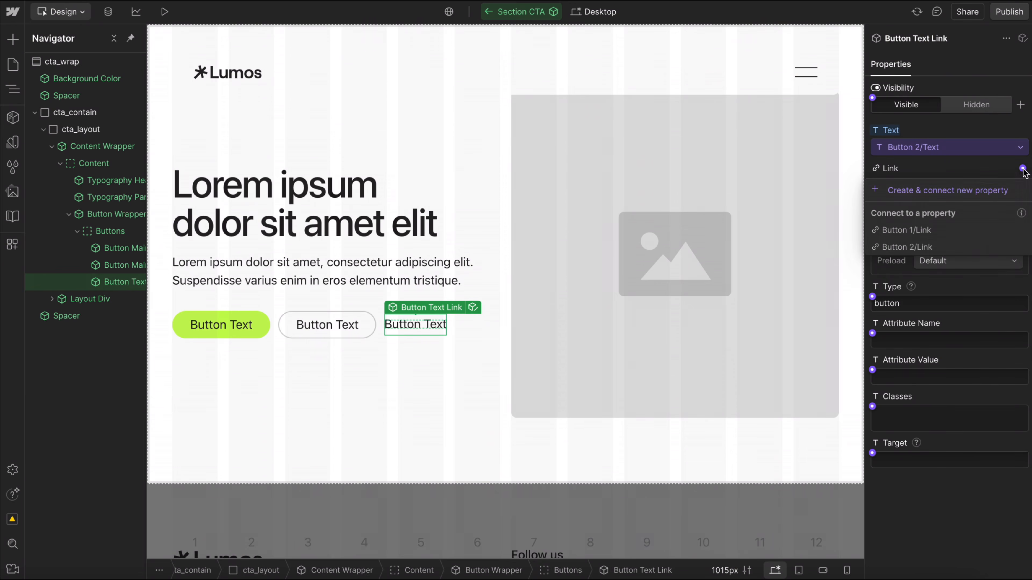
left_click(928, 247)
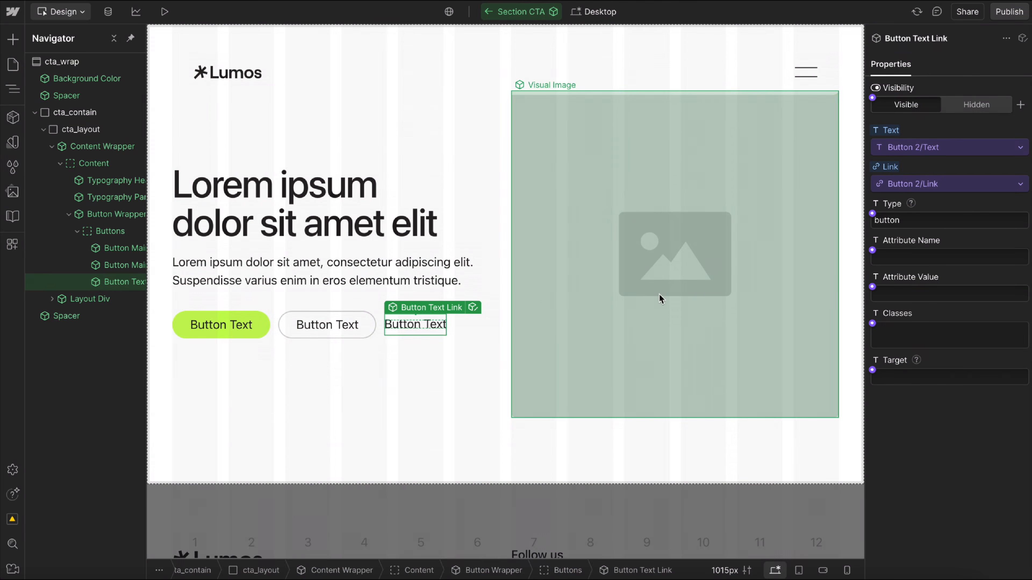
Delete the secondary Button Main and connect the Button Text Link's visibility to Button 2/Visibility.
left_click(357, 330)
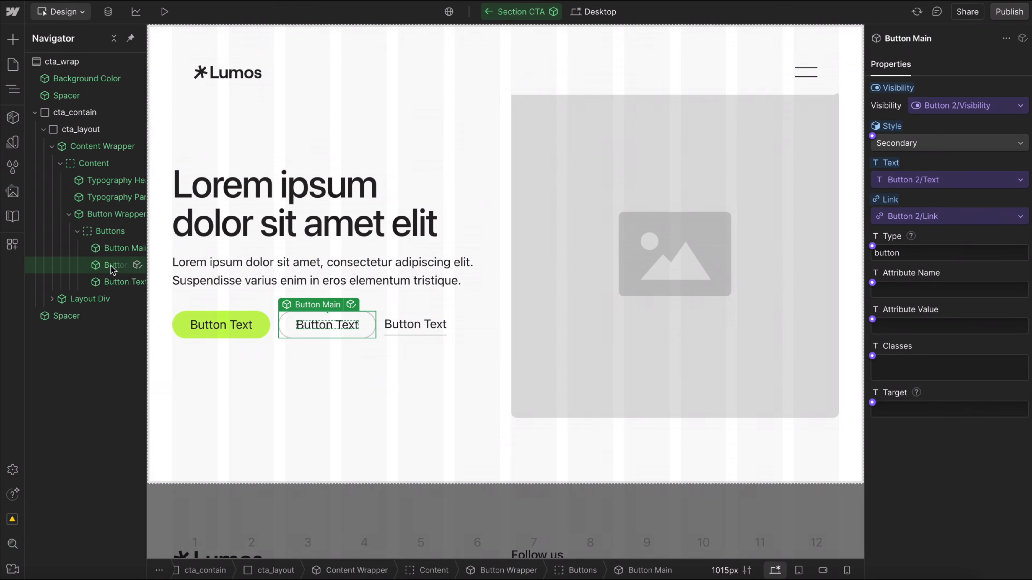
key("Delete")
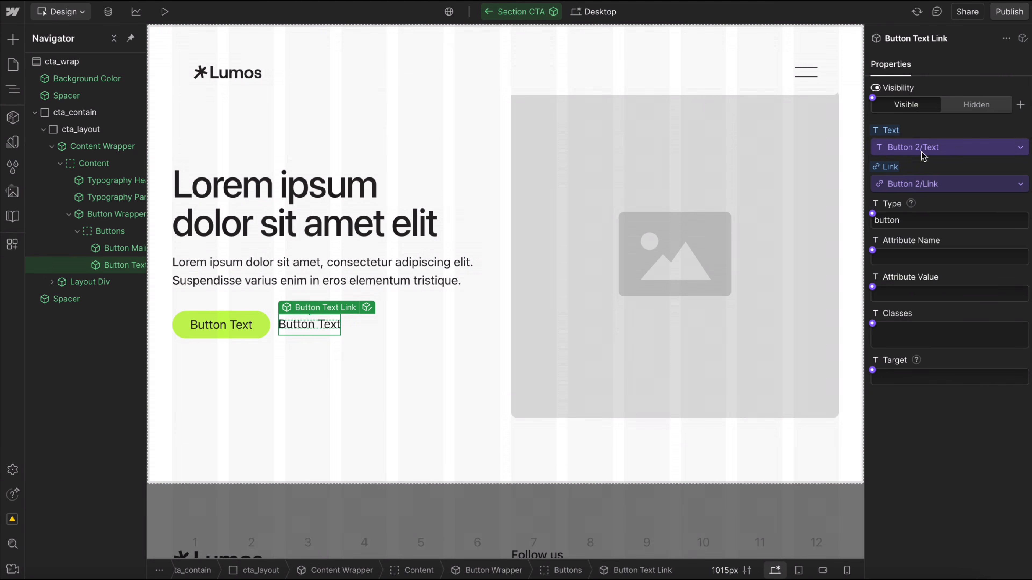
left_click(876, 99)
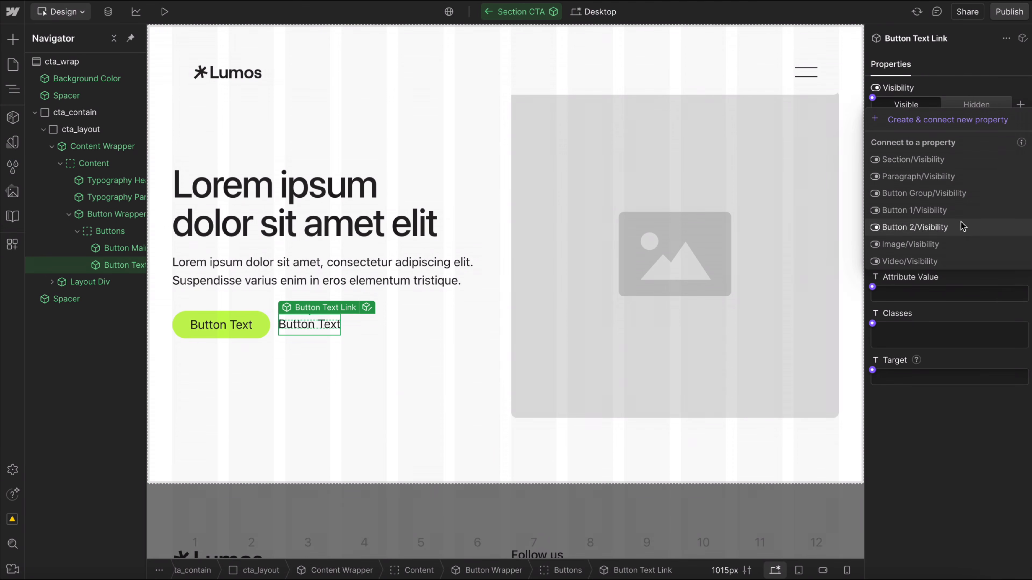
left_click(929, 227)
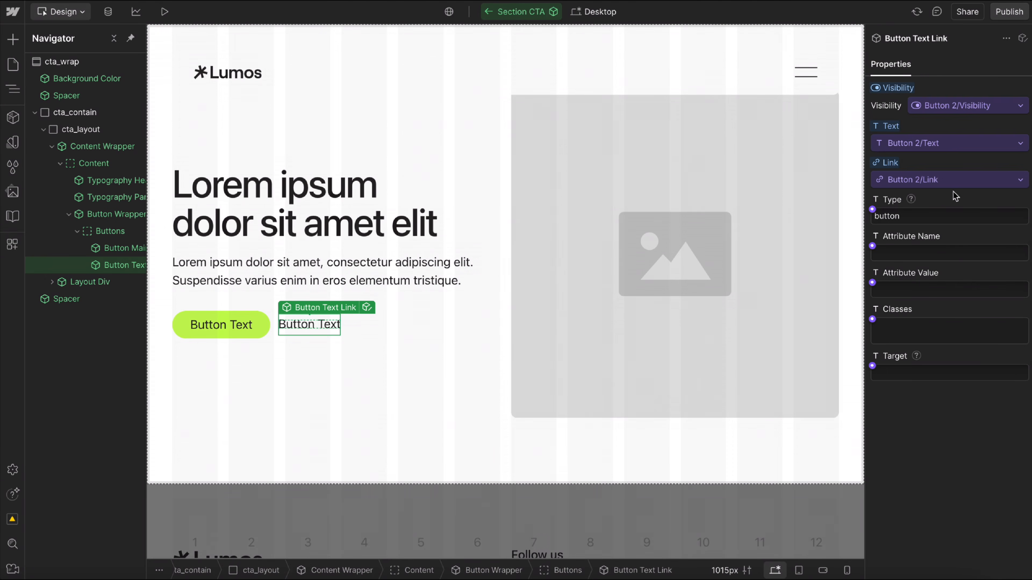
Add a Typography Heading component after the H4 heading in the first section's Content slot on the Home page.
left_click(530, 534)
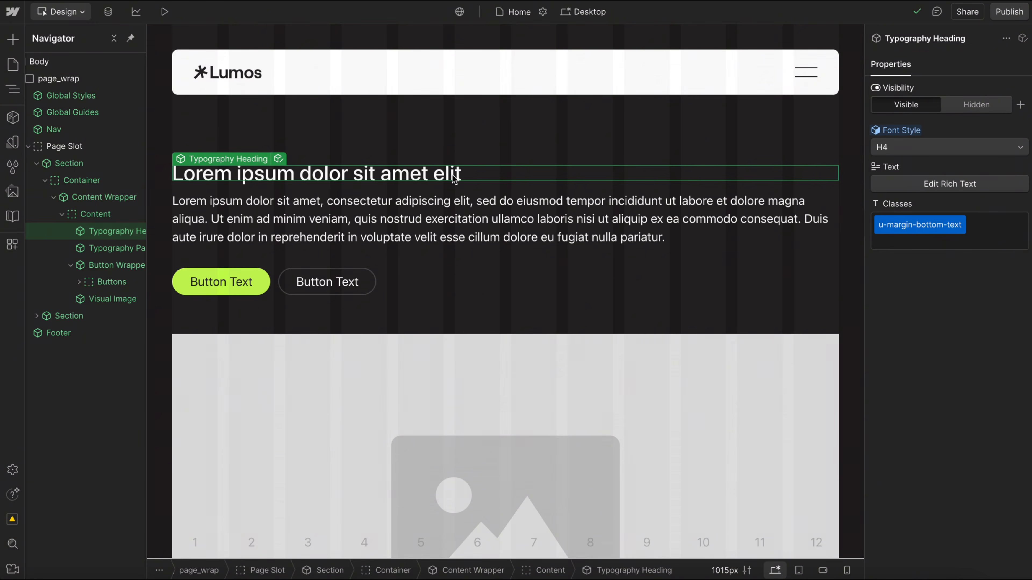
key("ctrl+e")
type("head")
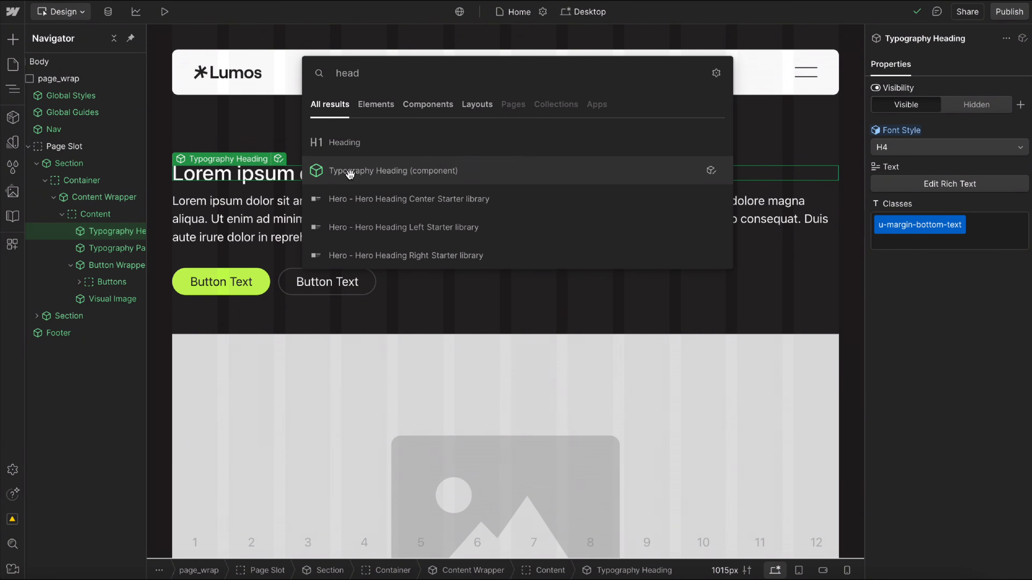
left_click(352, 171)
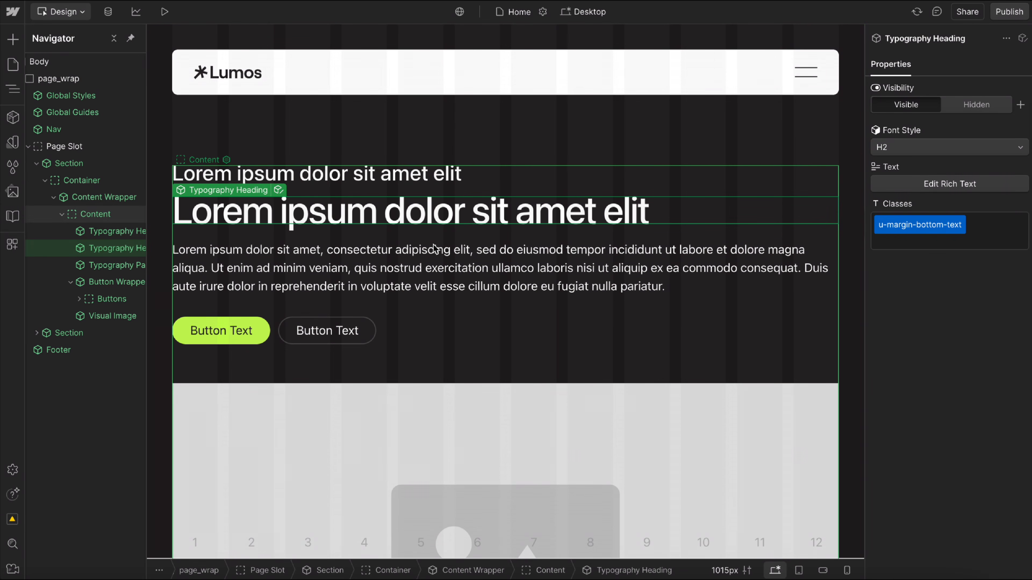
Set the H2 mode's margin-bottom variable in the Text Style collection to space 8, and return to the canvas.
left_click(12, 143)
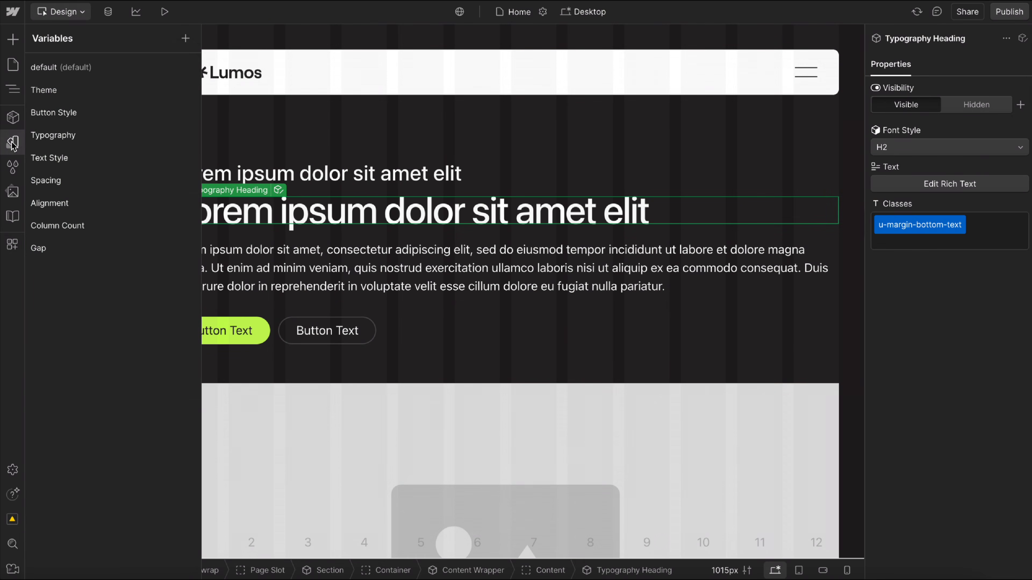
left_click(119, 158)
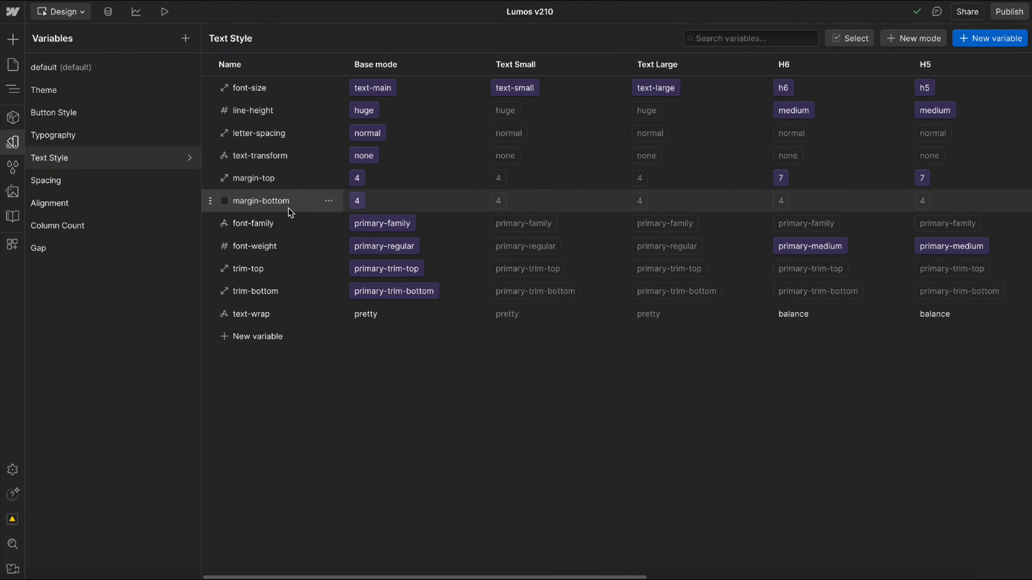
scroll(578, 207, "right", 10)
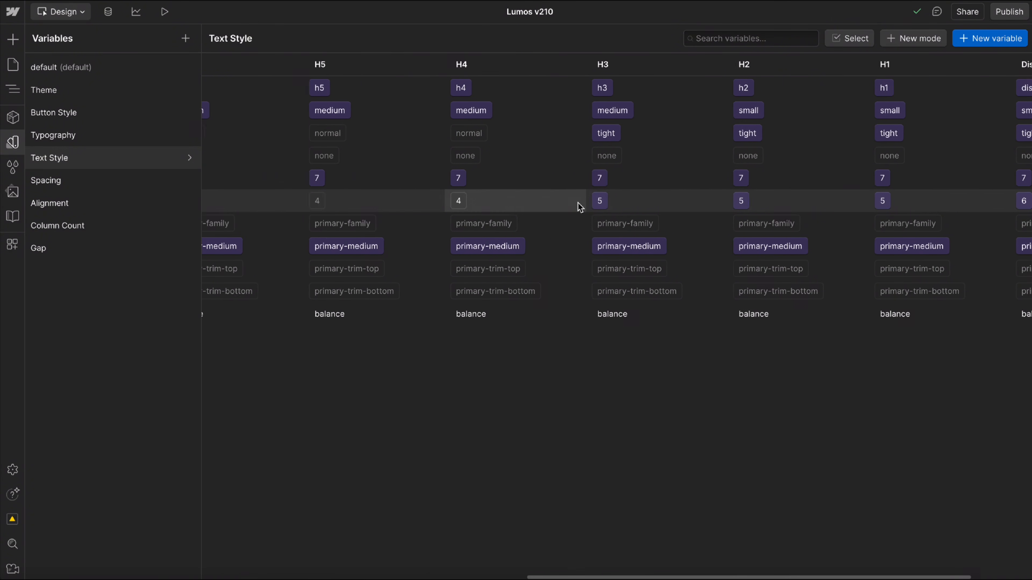
scroll(578, 207, "right", 3)
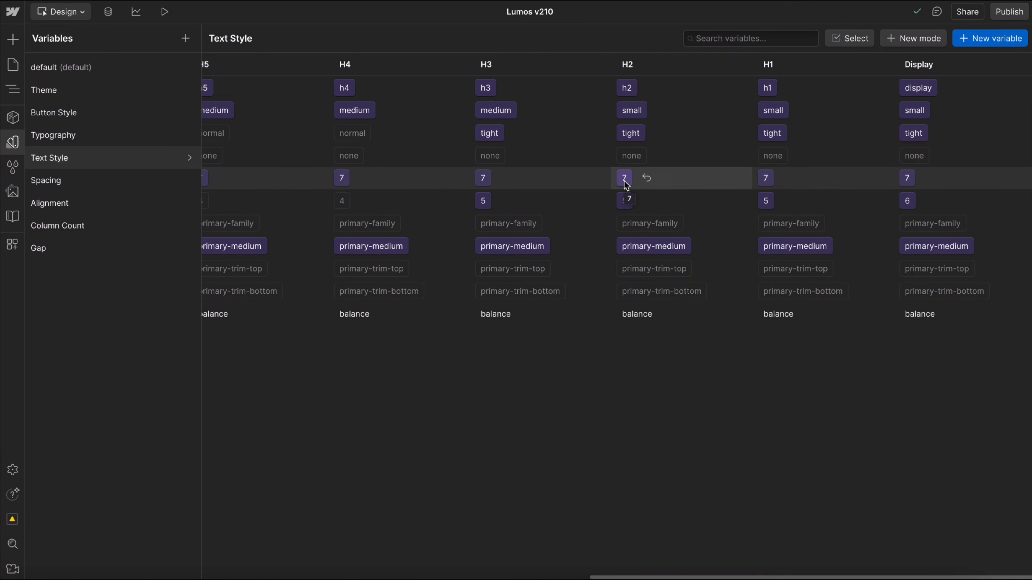
left_click(624, 201)
scroll(654, 421, "up", 1)
scroll(652, 421, "down", 3)
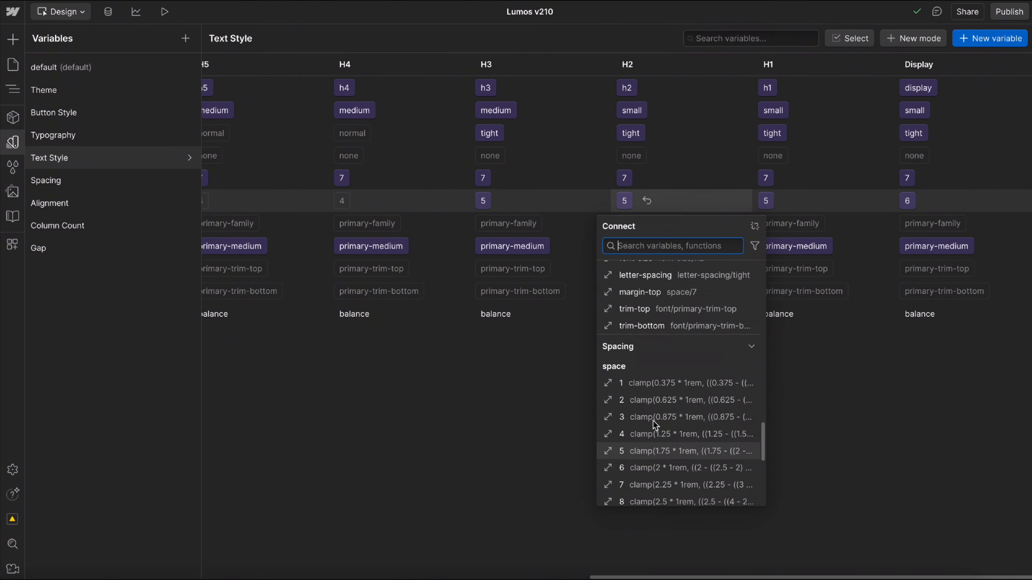
left_click(630, 433)
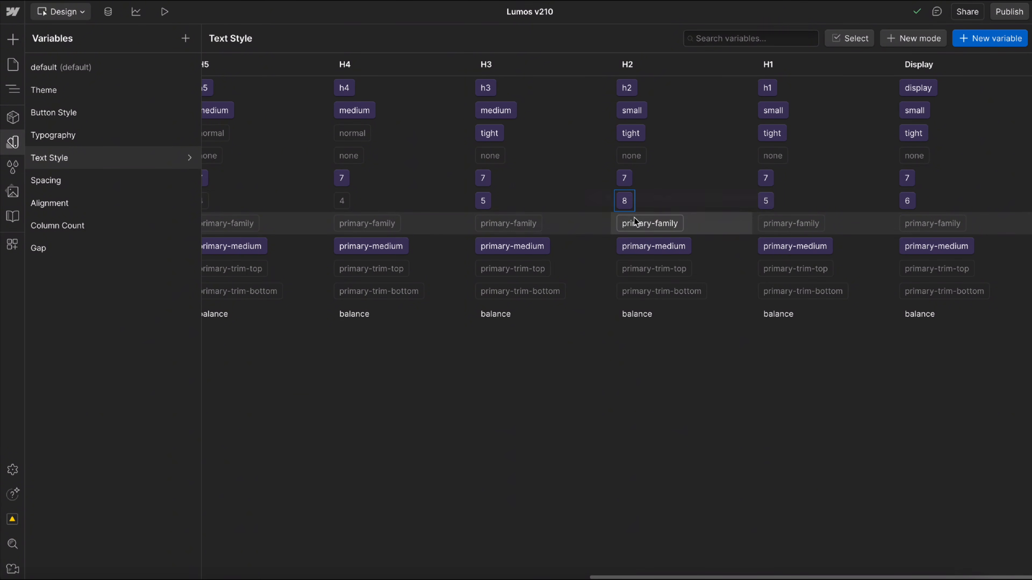
left_click(19, 145)
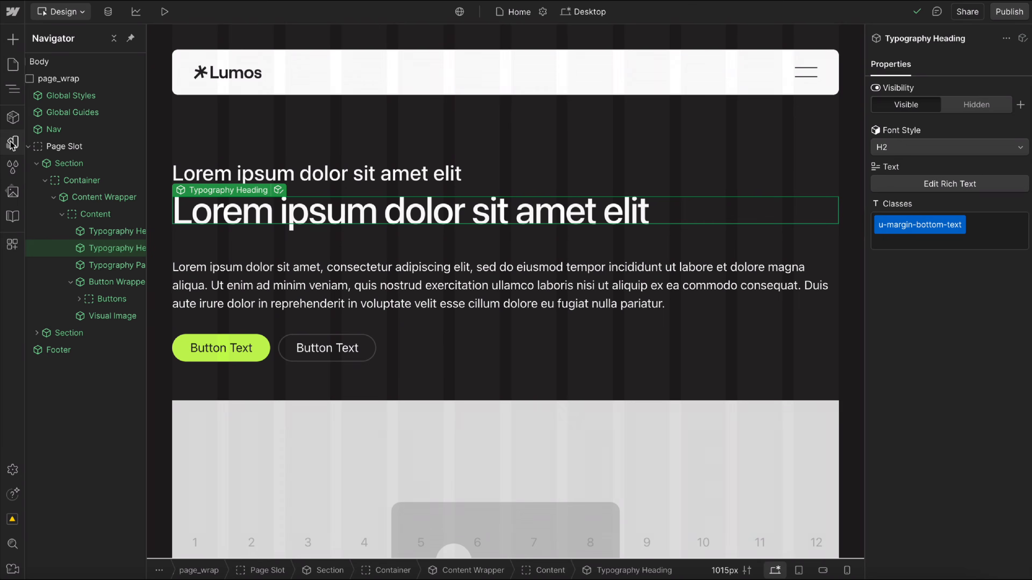
Try replacing the new heading's u-margin-bottom-text class with u-margin-bottom-3, and undo the change.
left_click(987, 239)
double_click(949, 226)
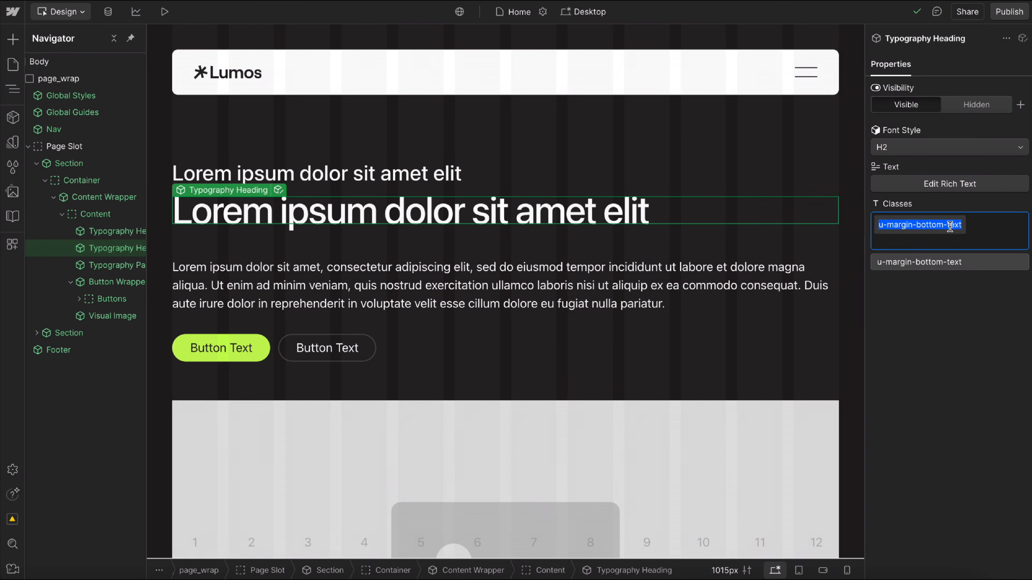
double_click(949, 226)
type("3")
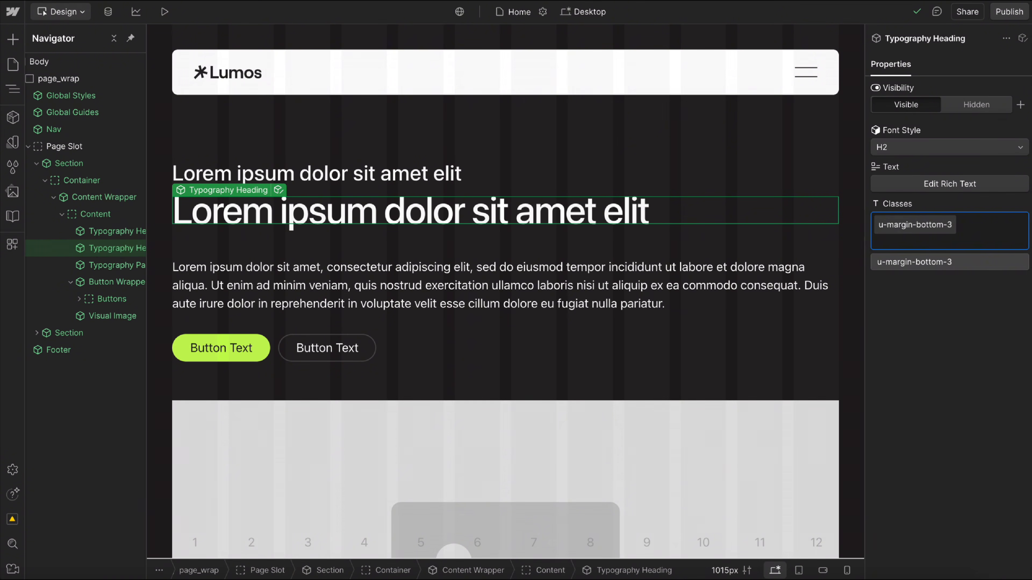
key("Return")
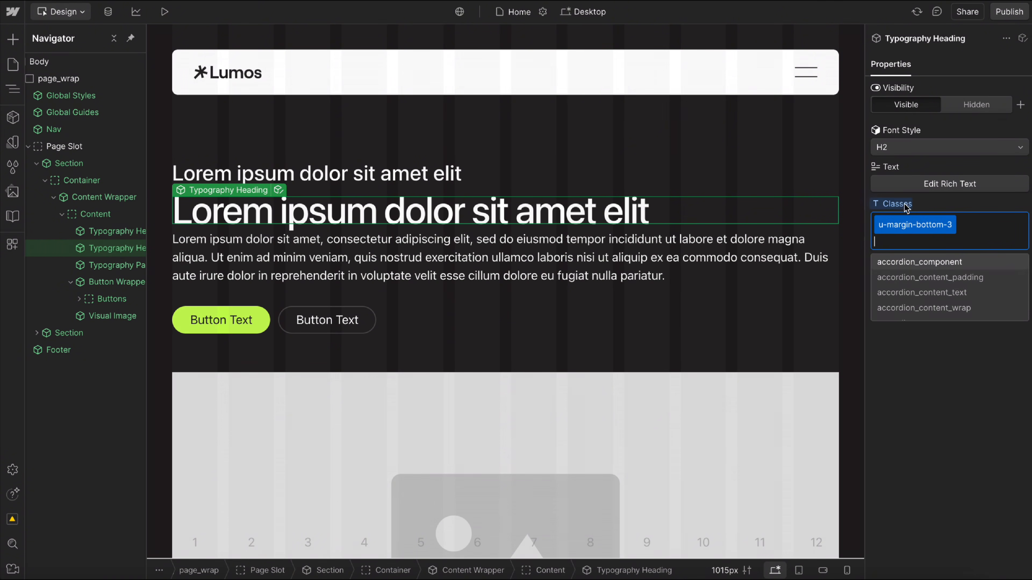
key("ctrl+z")
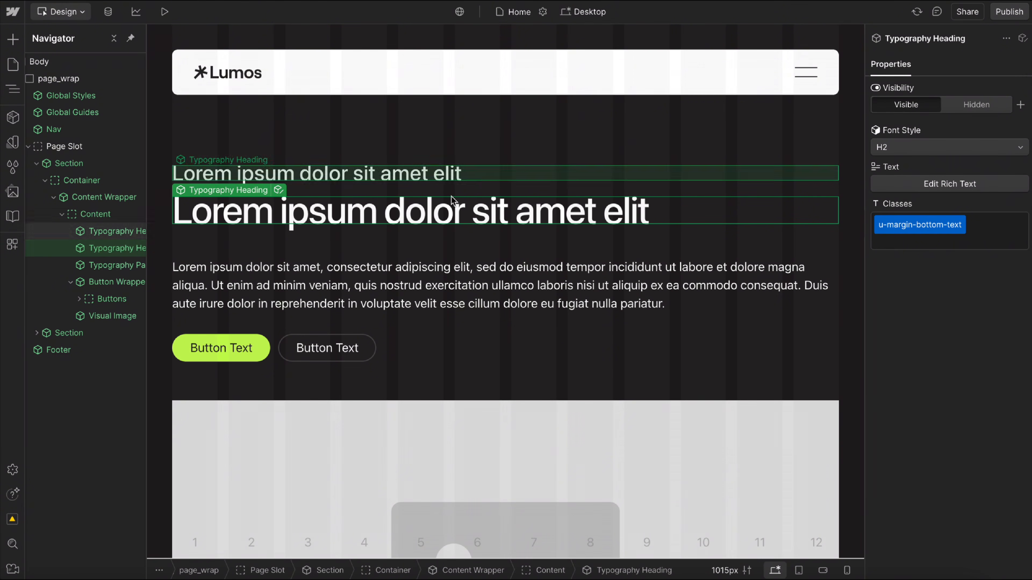
Preview other font styles on the new heading while keeping H2, and inspect the font style options of the paragraph below.
left_click(902, 151)
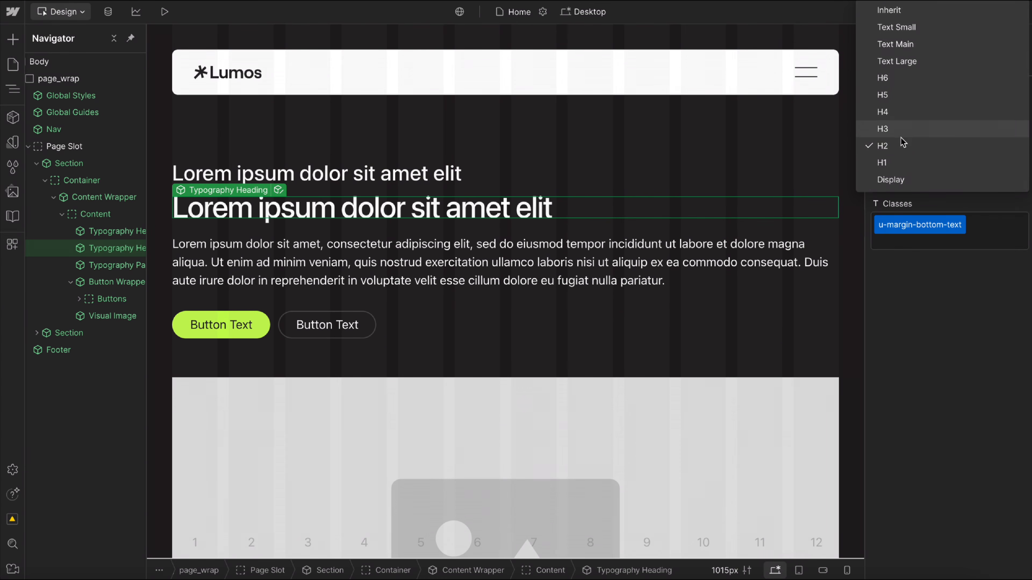
left_click(902, 148)
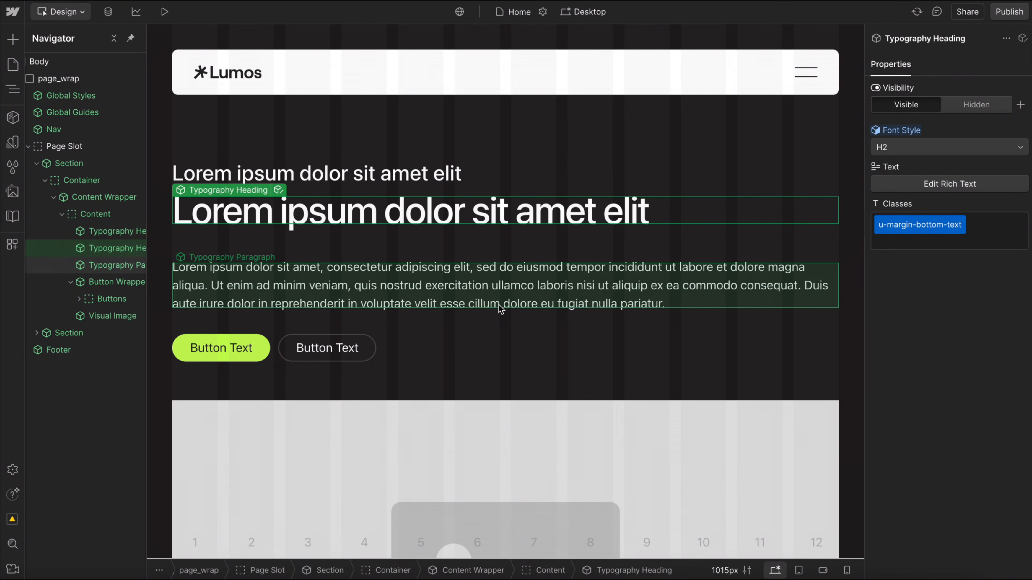
left_click(498, 295)
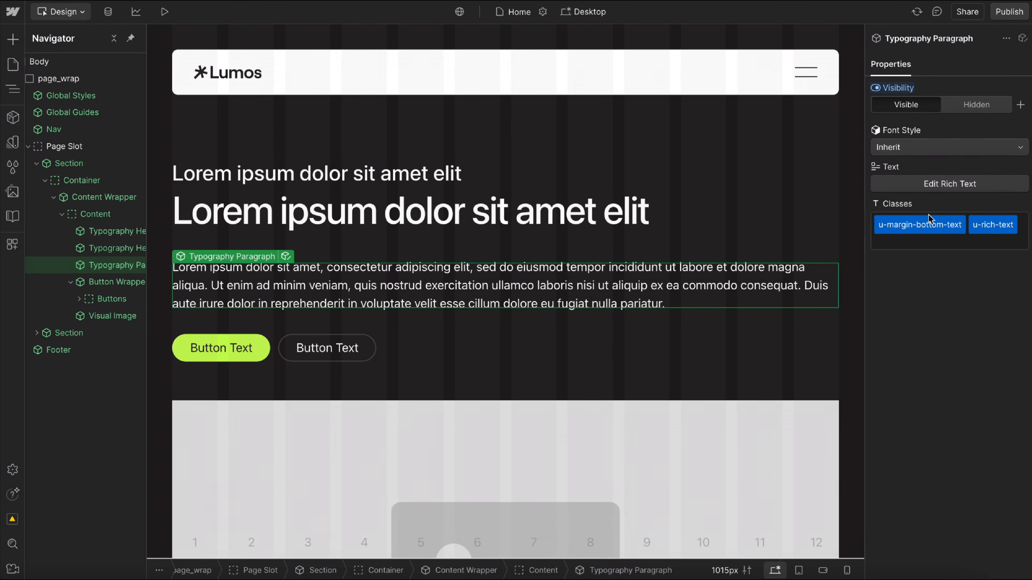
left_click(911, 149)
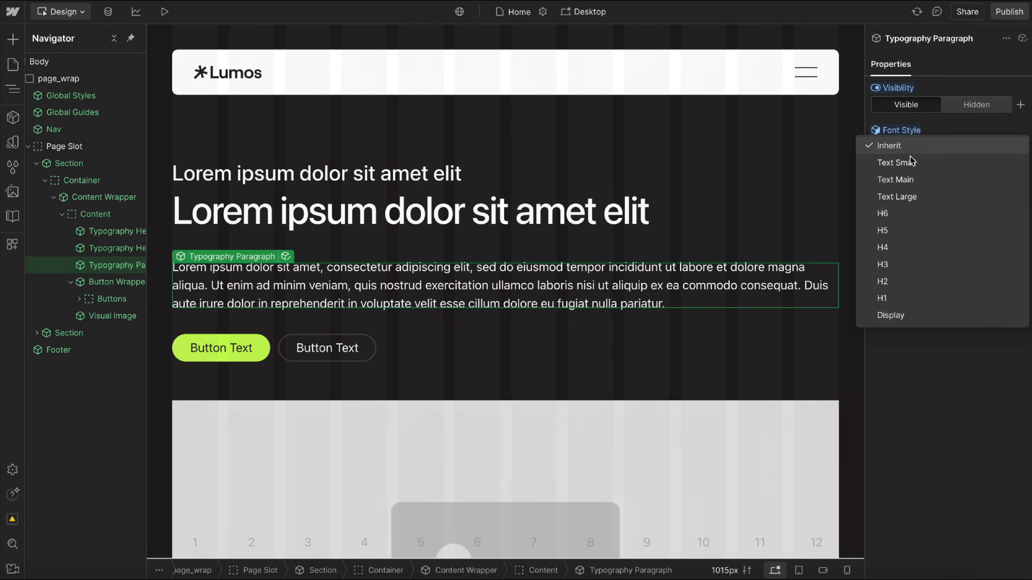
left_click(944, 116)
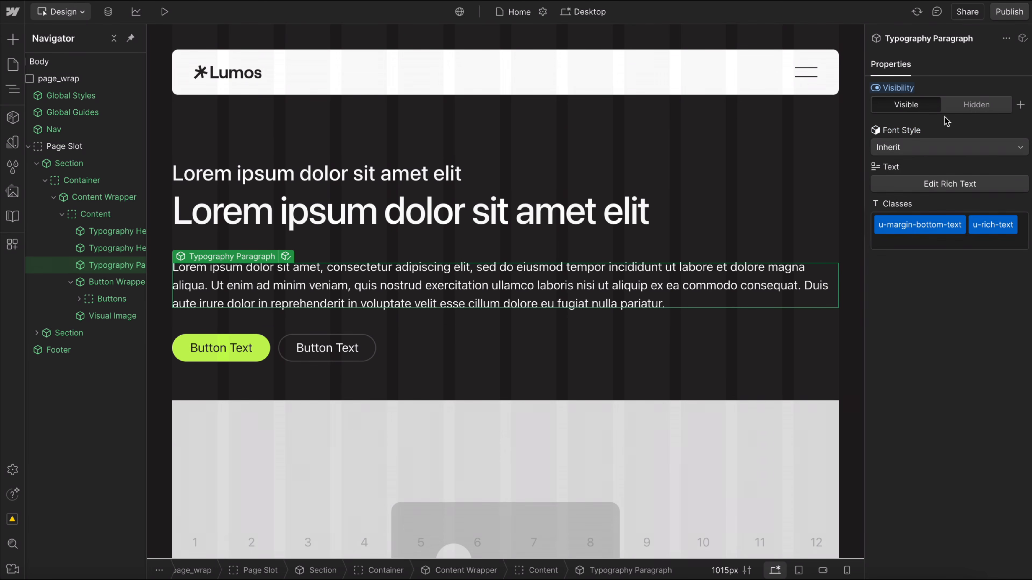
Duplicate the Typography Paragraph in the first section to preview the spacing, and delete the copy.
key("ctrl+d")
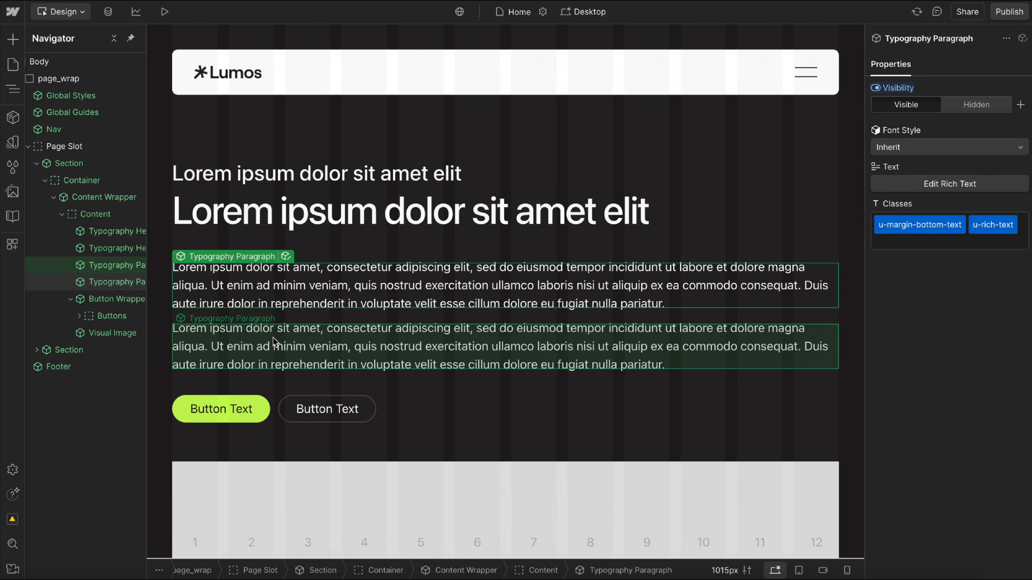
left_click(333, 334)
key("Delete")
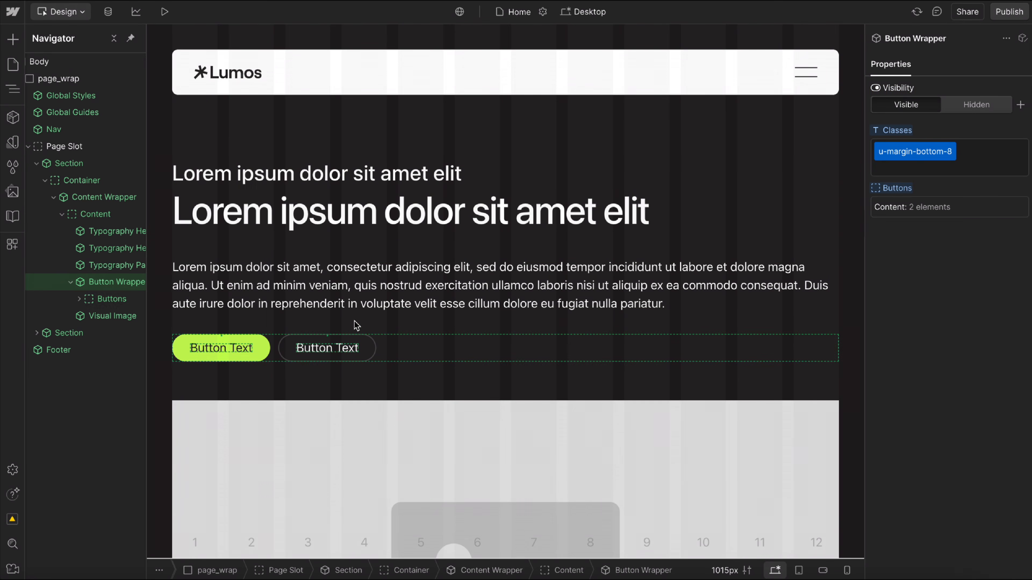
Set the top margin of u-button-group on the Button Wrapper's Buttons slot to space 7, and exit the main component.
left_click(447, 352)
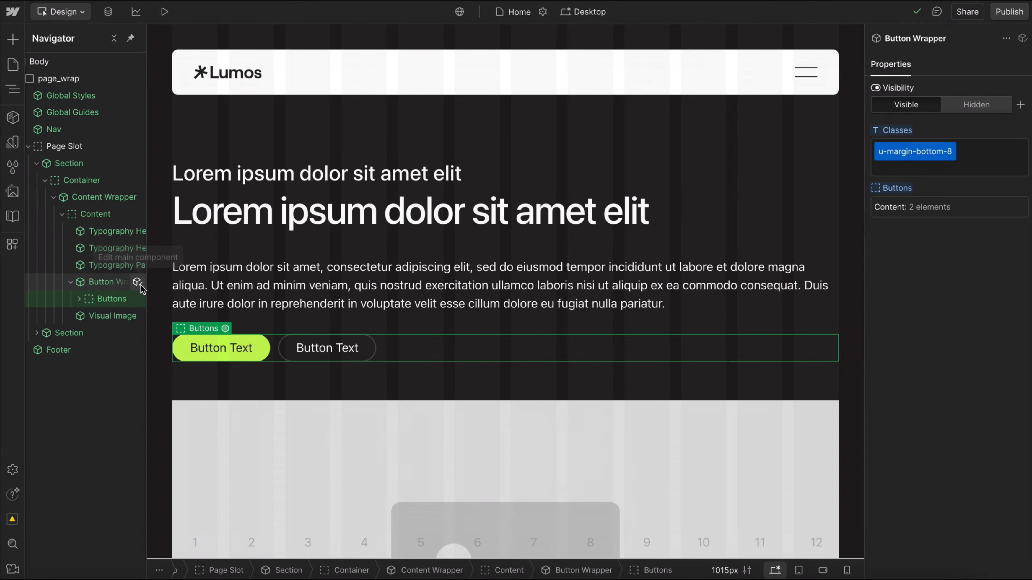
left_click(139, 284)
left_click(71, 79)
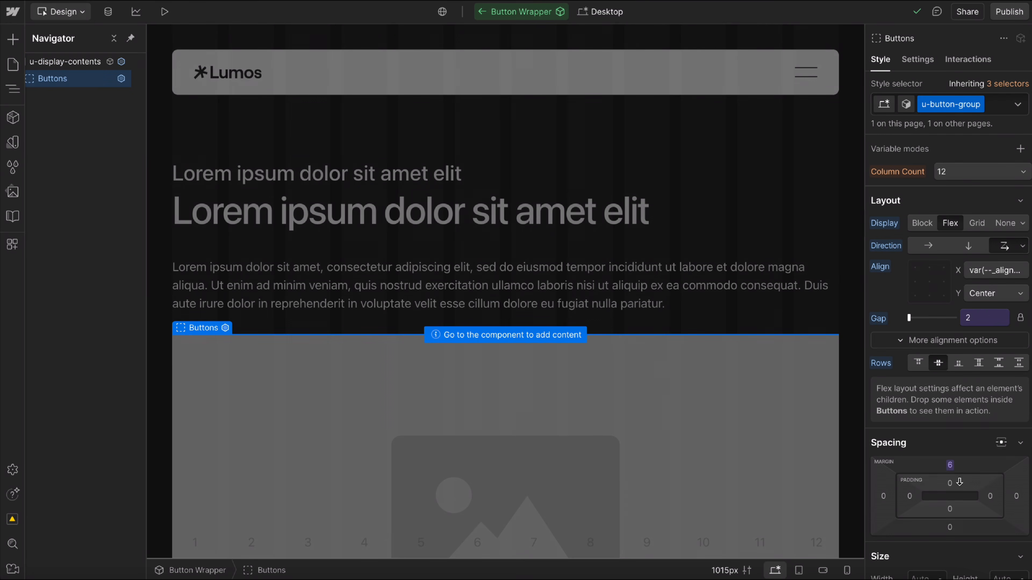
left_click(951, 466)
left_click(943, 493)
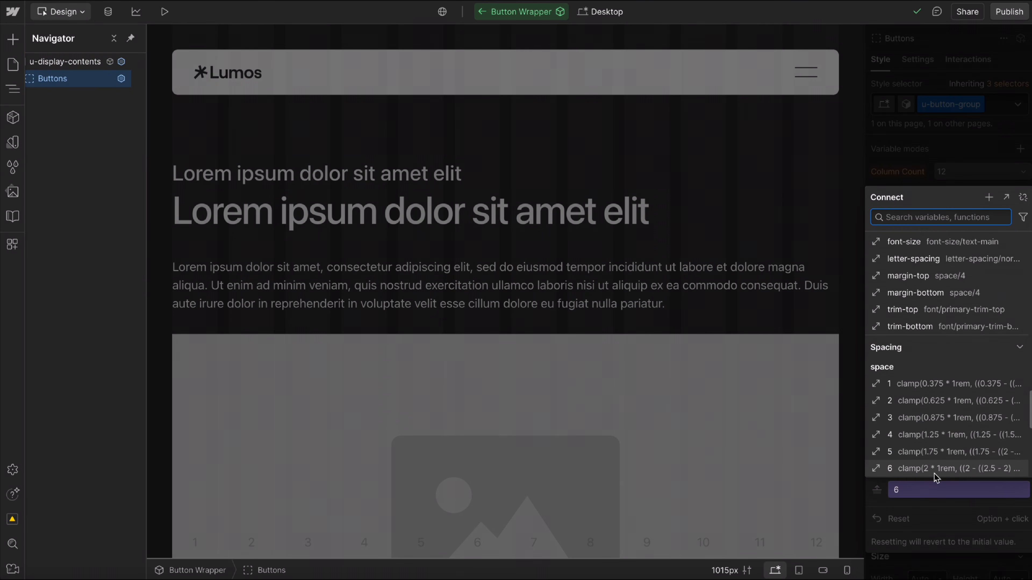
scroll(933, 472, "down", 2)
scroll(933, 472, "down", 1)
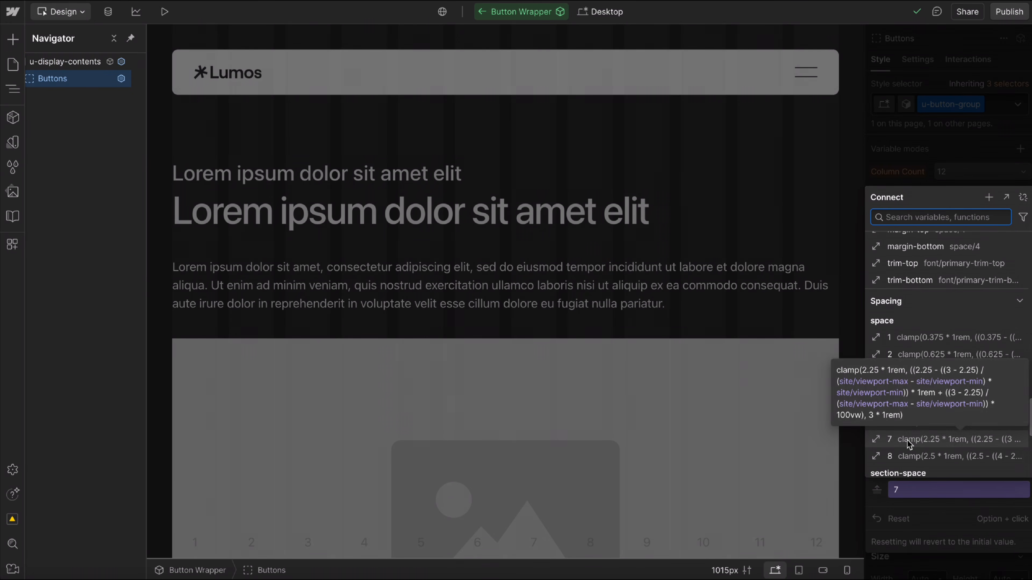
left_click(929, 445)
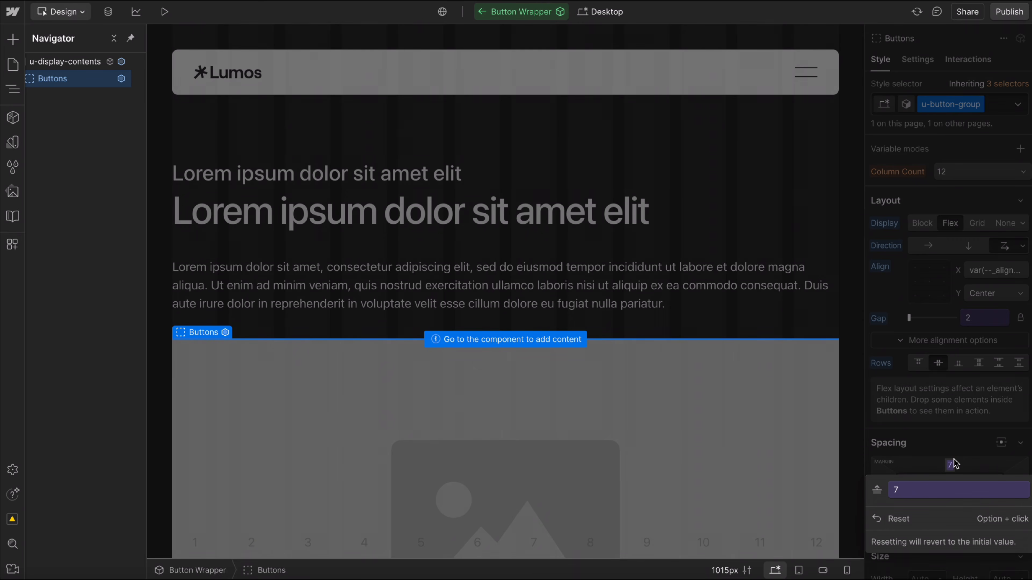
left_click(957, 445)
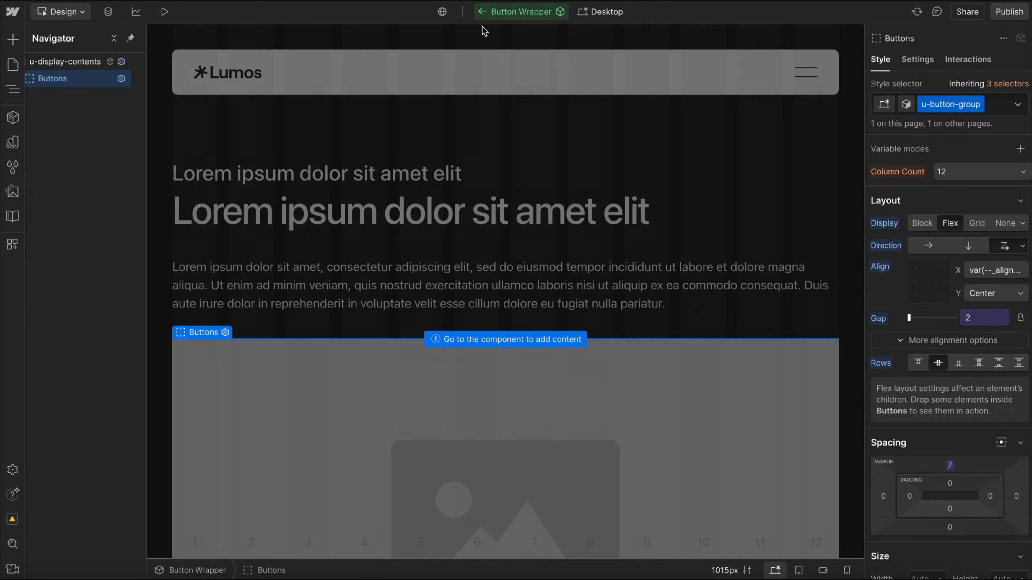
left_click(483, 13)
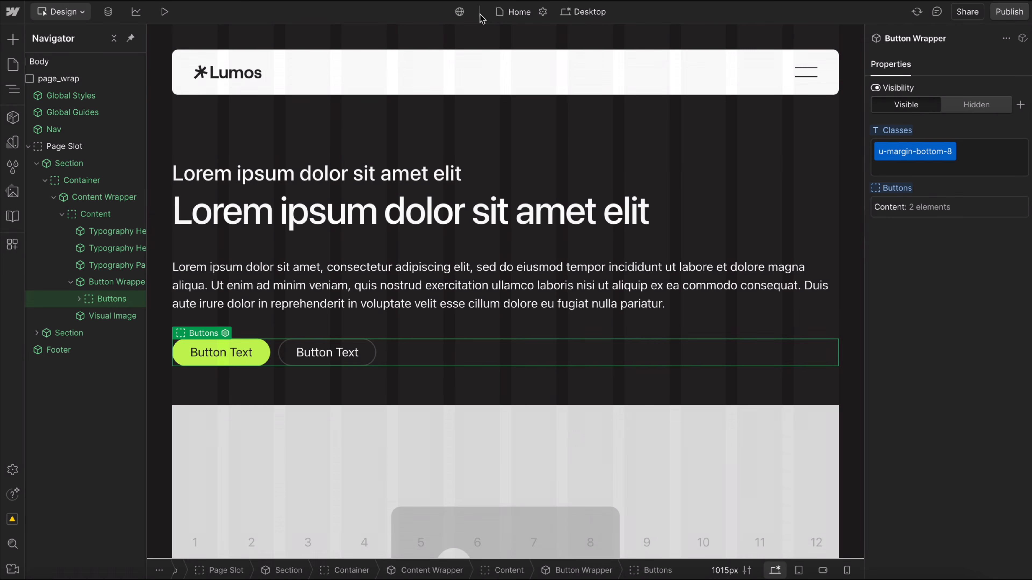
Try the utility classes u-margin-top-3 and u-gap-6 on the Button Wrapper instance.
left_click(978, 158)
type("m")
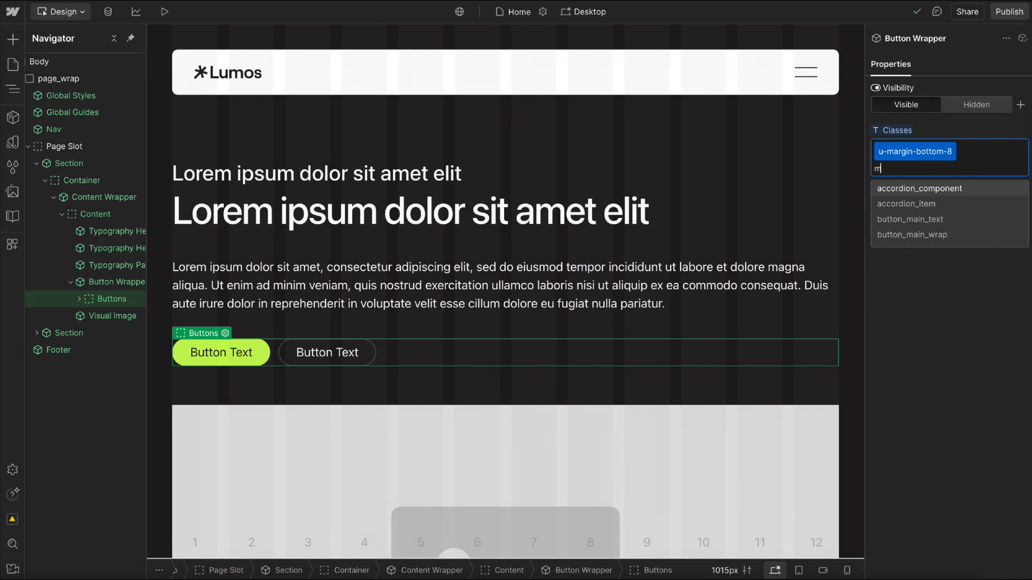
type("argin-top")
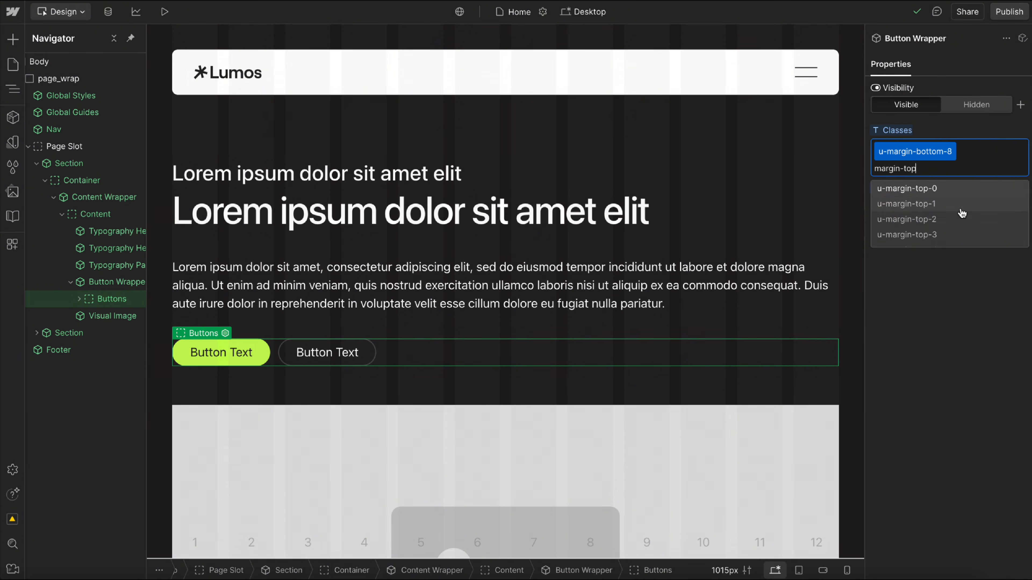
left_click(927, 235)
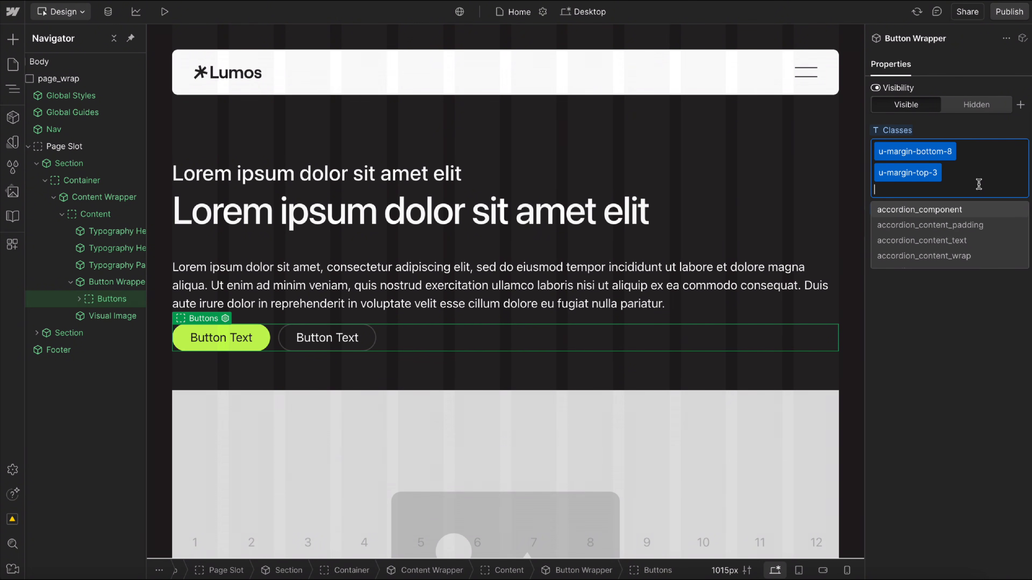
type("gap")
scroll(901, 244, "down", 2)
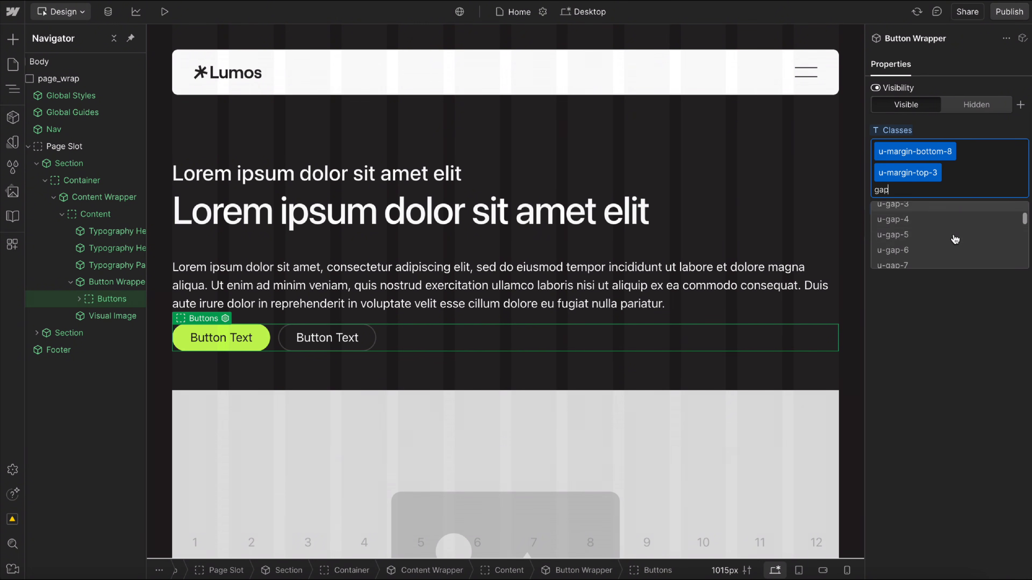
left_click(911, 254)
Remove the u-margin-top-3 and u-gap-6 classes from the Button Wrapper, keeping u-margin-bottom-8.
double_click(902, 172)
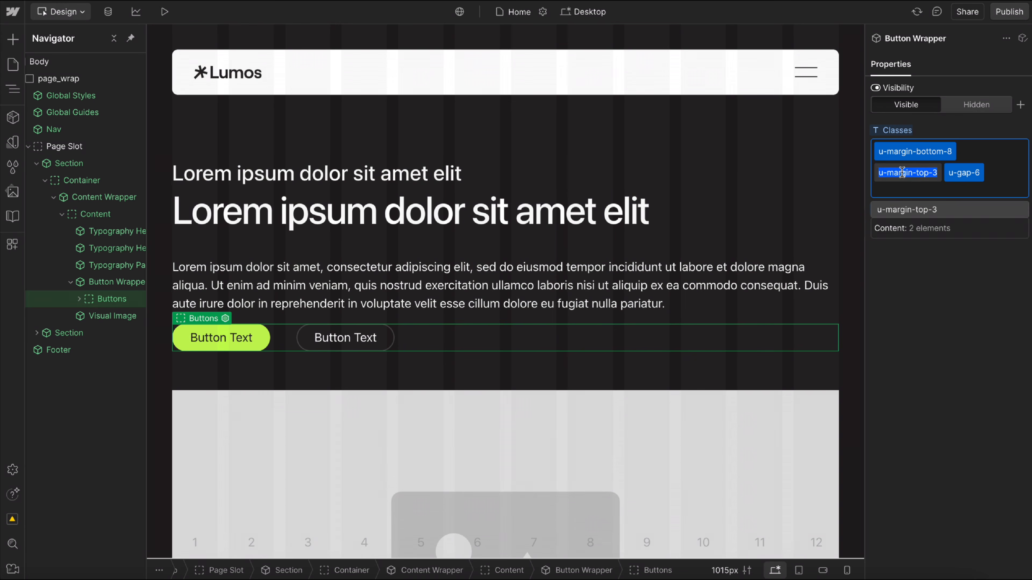
key("BackSpace")
key("BackSpace")
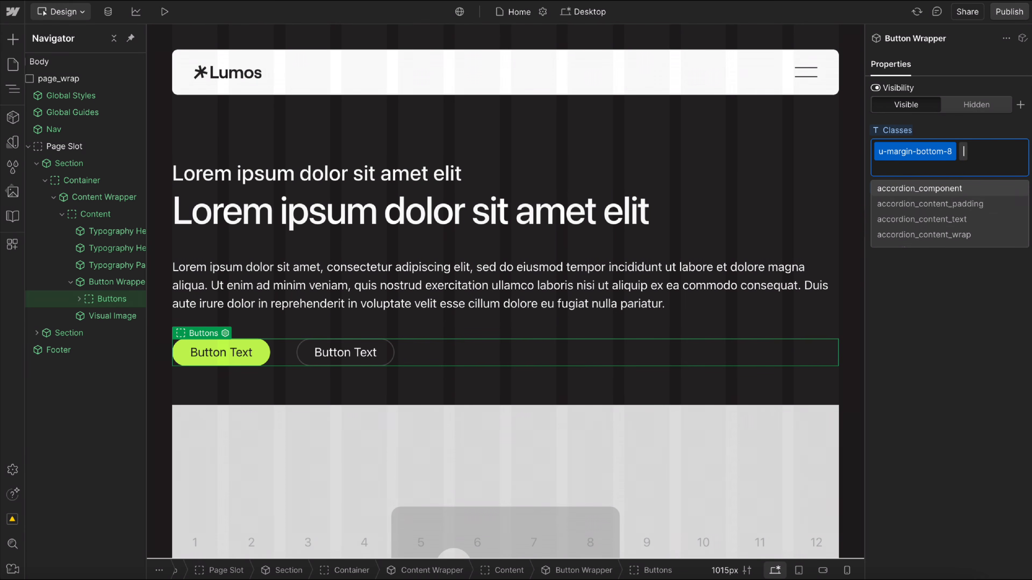
key("Return")
left_click(925, 439)
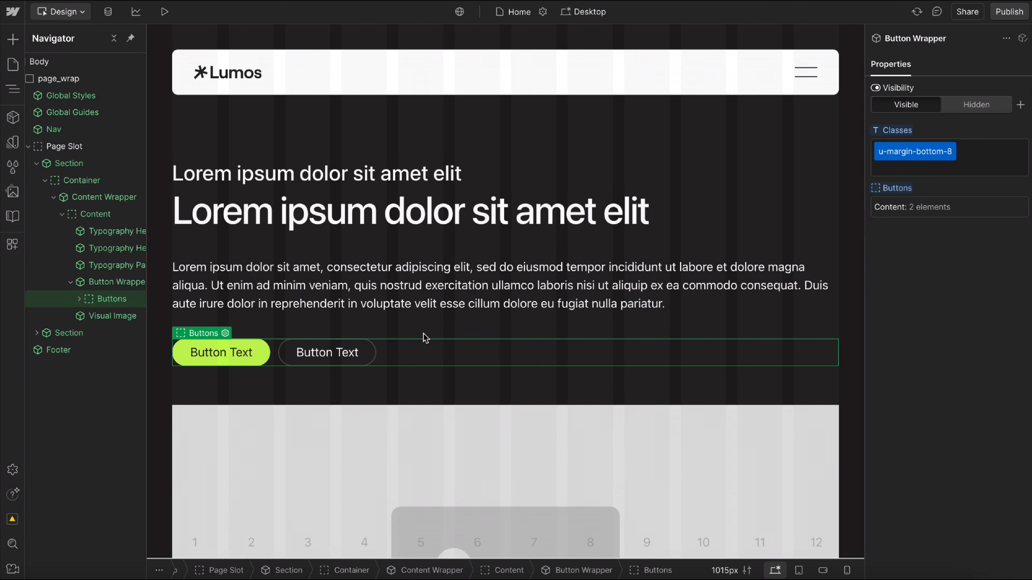
left_click(72, 283)
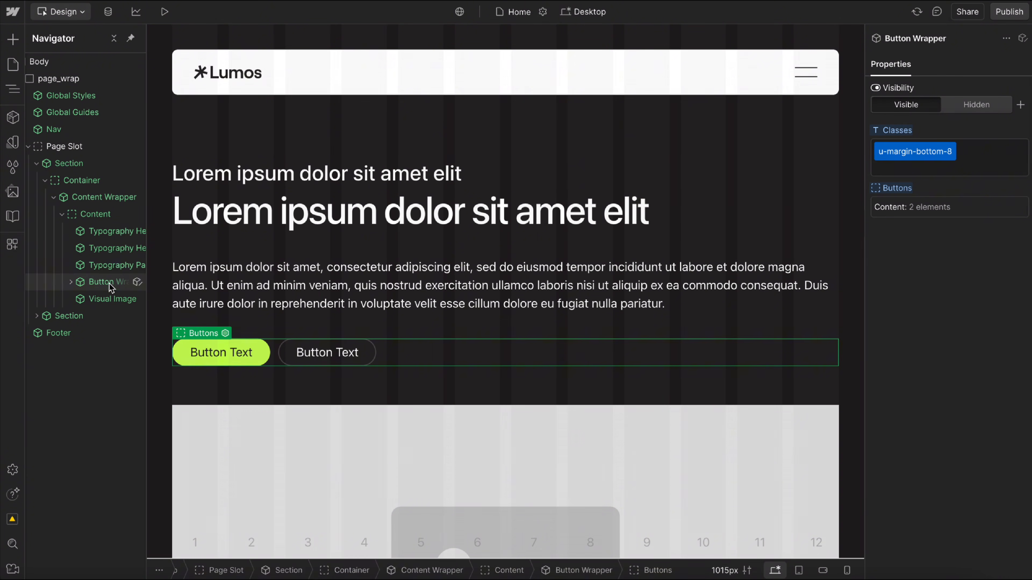
left_click(108, 283)
left_click(903, 156)
key("BackSpace")
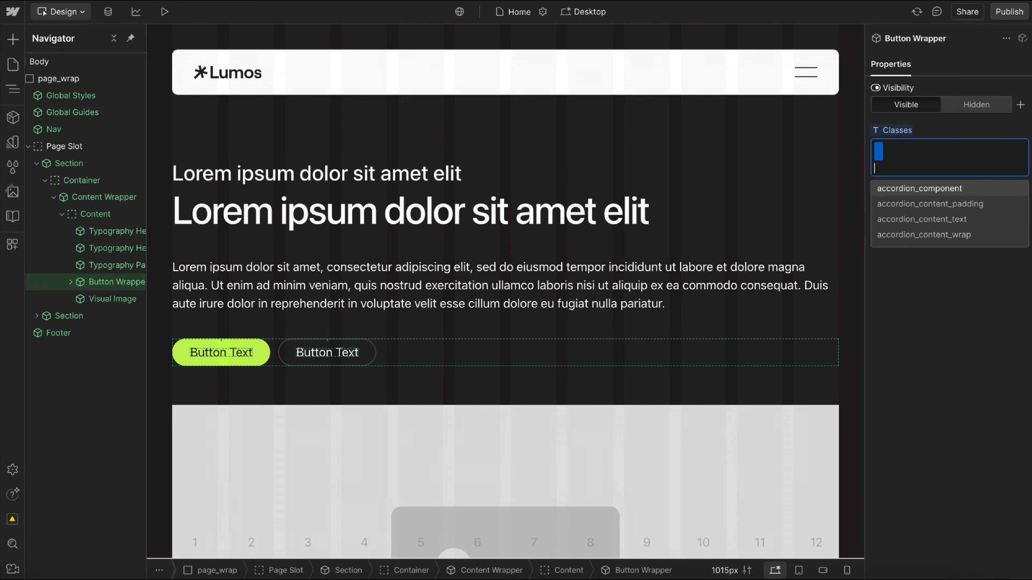
key("Escape")
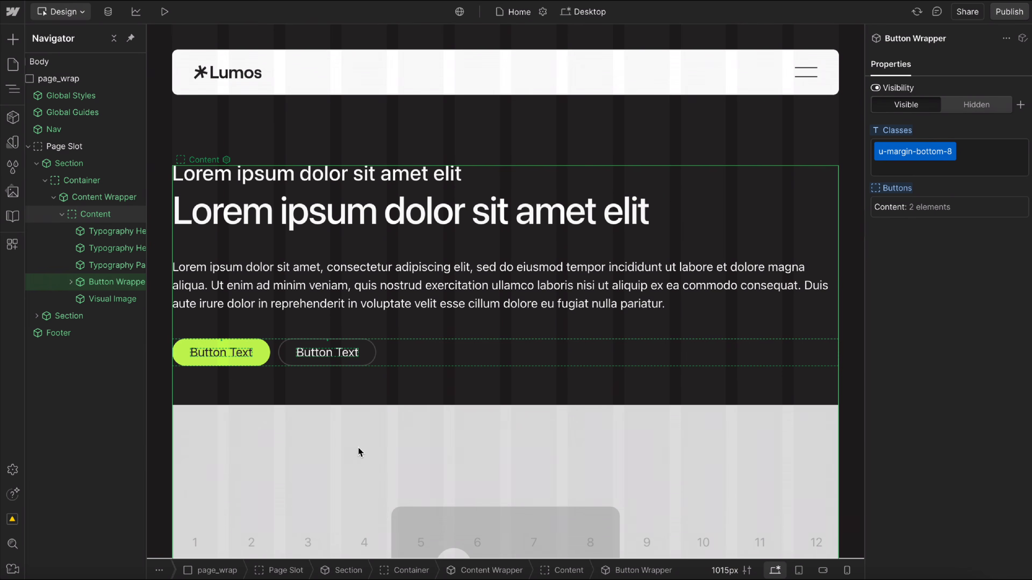
Hide the Visual Image in the first section's Content slot to check the spacing below the buttons.
left_click(358, 448)
scroll(358, 448, "down", 3)
scroll(284, 324, "up", 1)
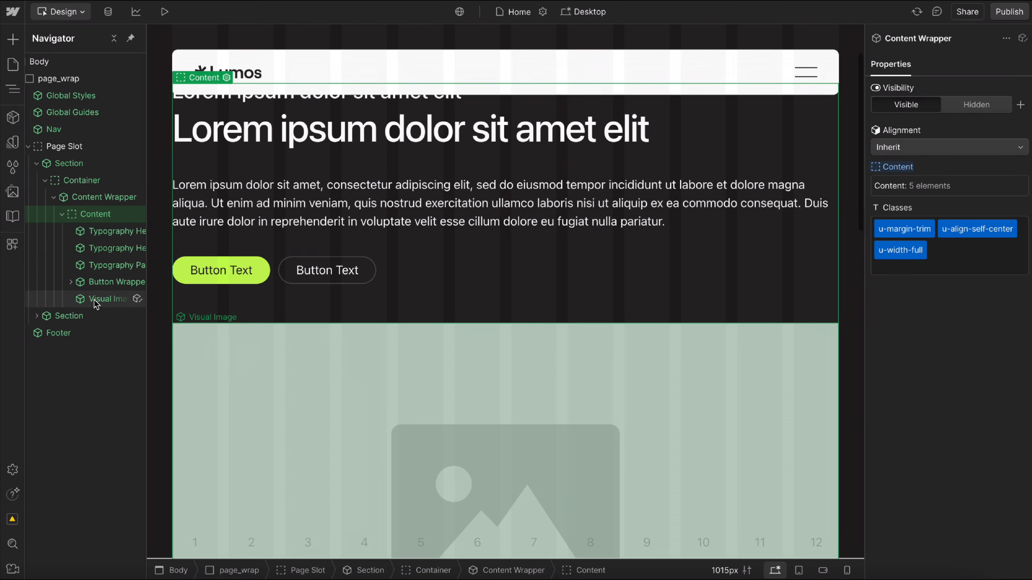
left_click(101, 300)
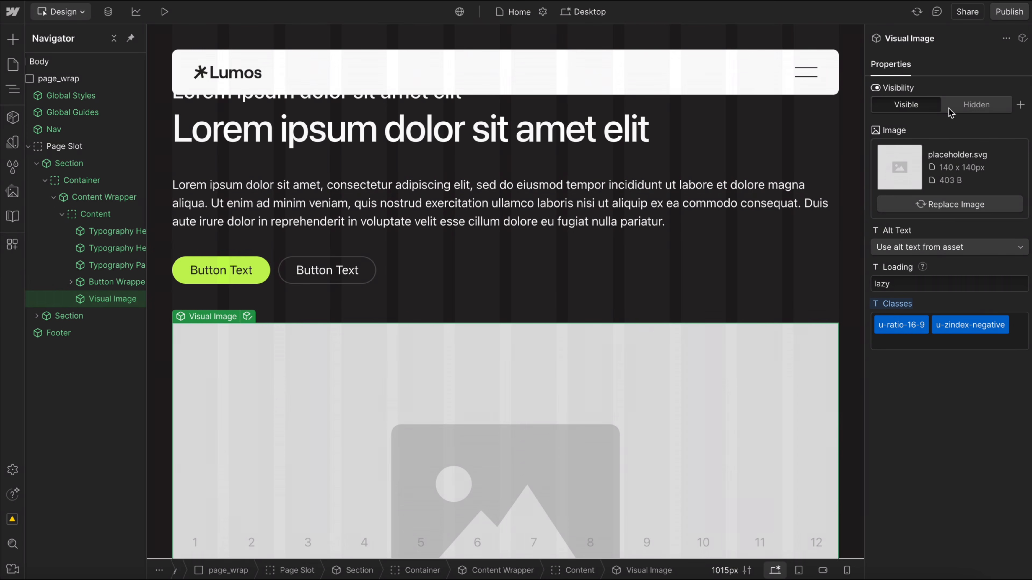
left_click(977, 105)
scroll(299, 260, "up", 1)
left_click(252, 250)
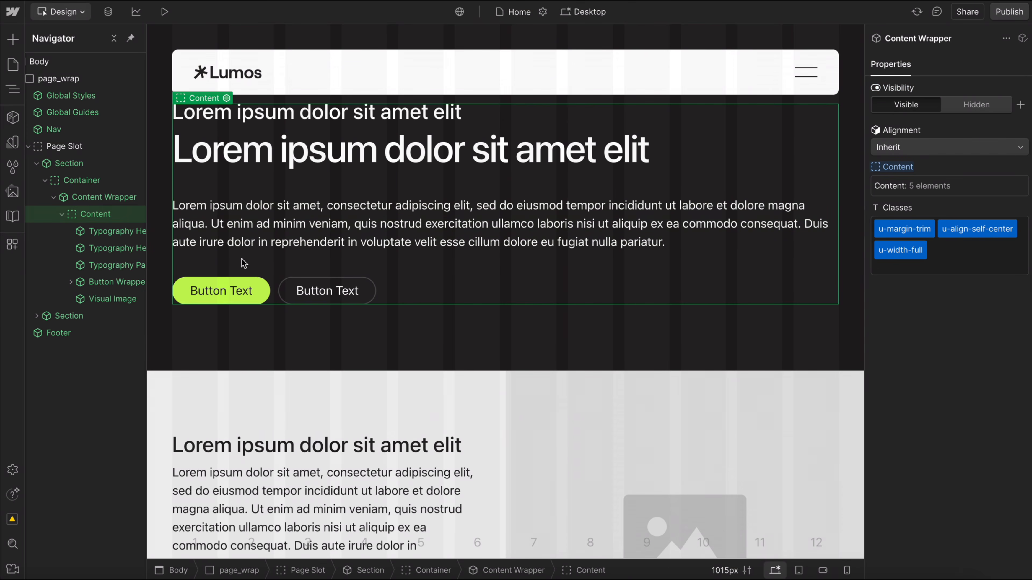
scroll(243, 263, "up", 1)
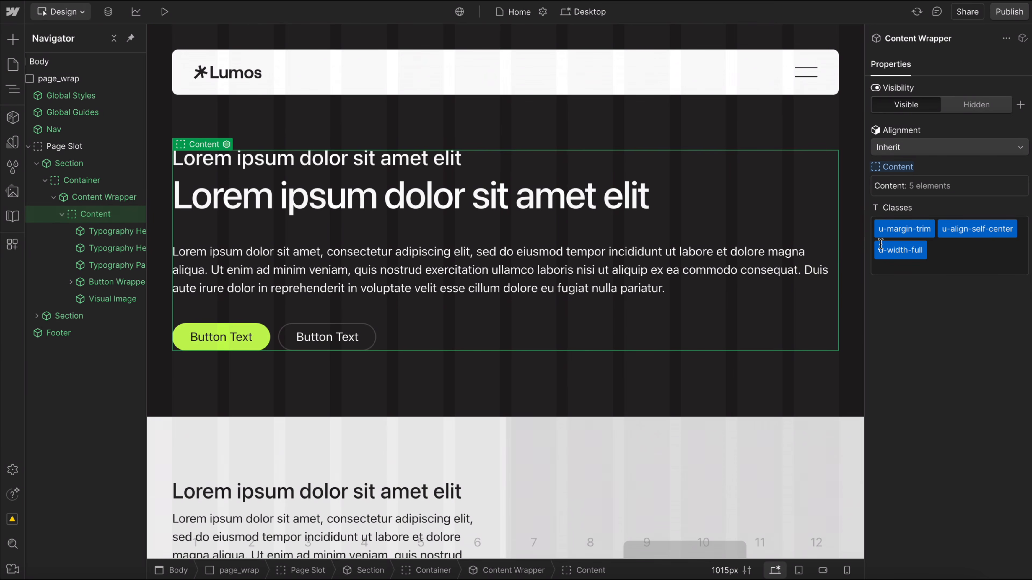
Try the first section's Content Wrapper without the u-margin-trim class, and undo the removal.
double_click(896, 230)
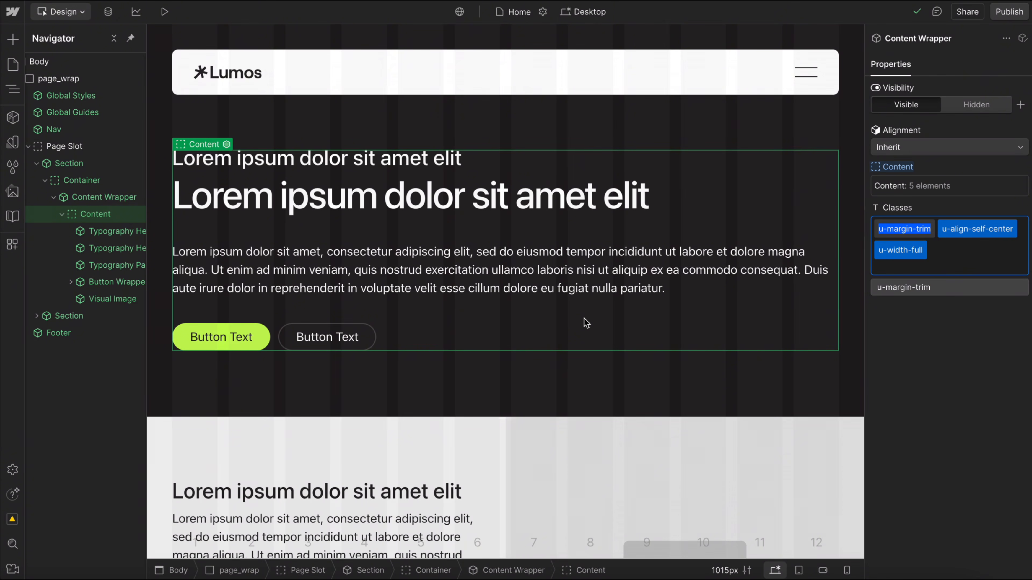
key("BackSpace")
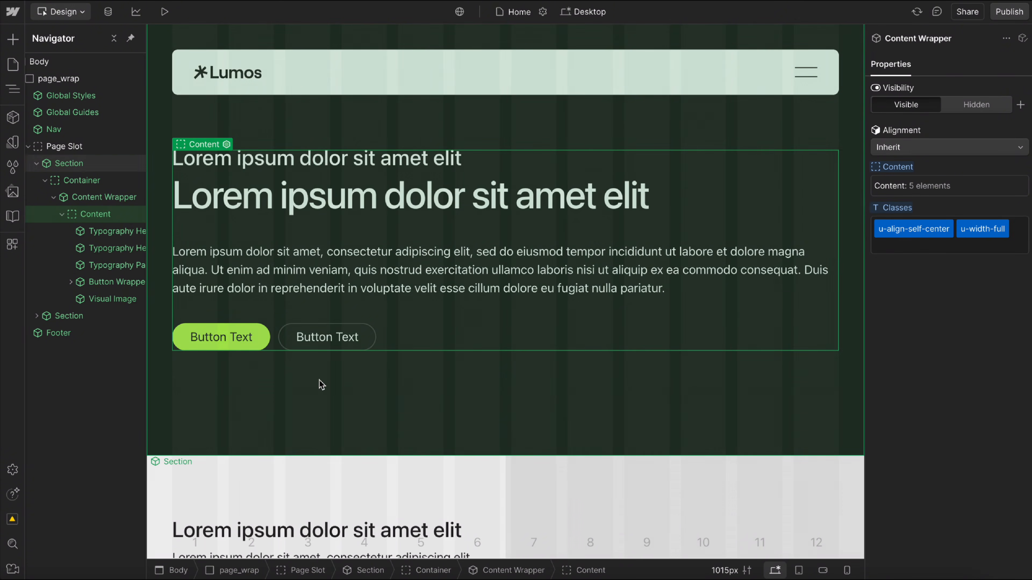
left_click(236, 378)
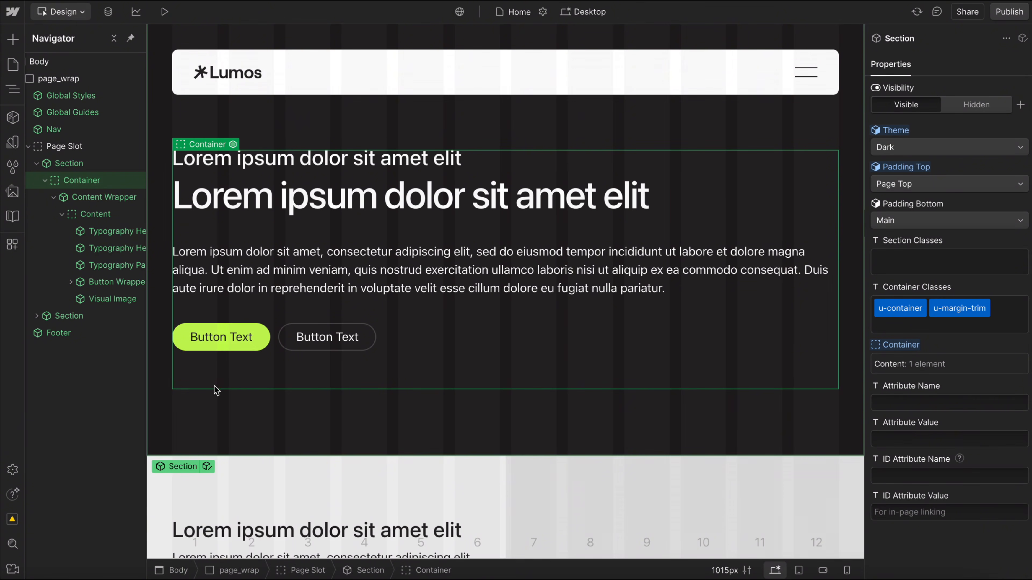
left_click(105, 198)
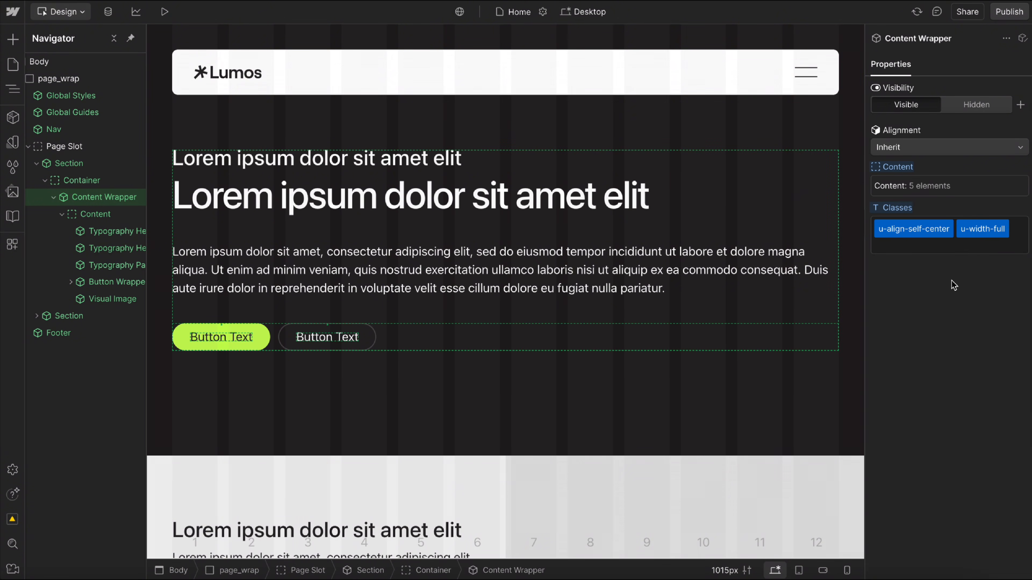
key("ctrl+z")
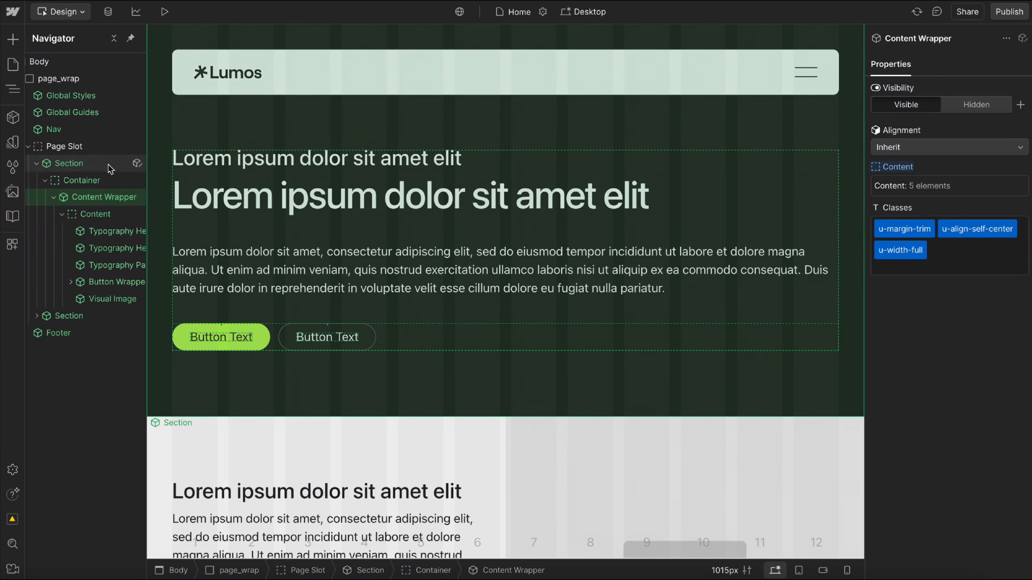
Examine the u-margin-trim entry in the first Section's Container Classes property without changing it.
left_click(110, 166)
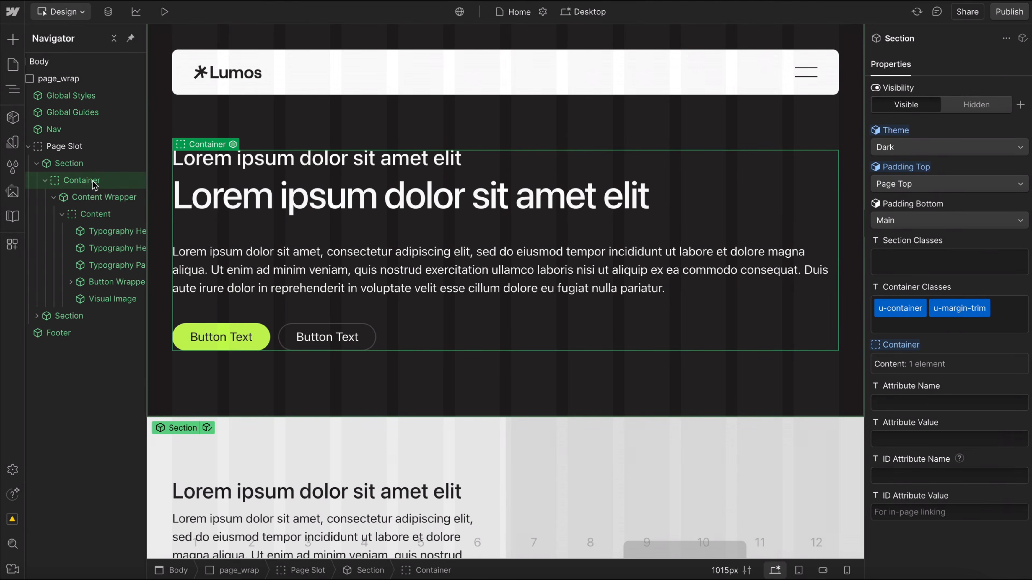
left_click(956, 309)
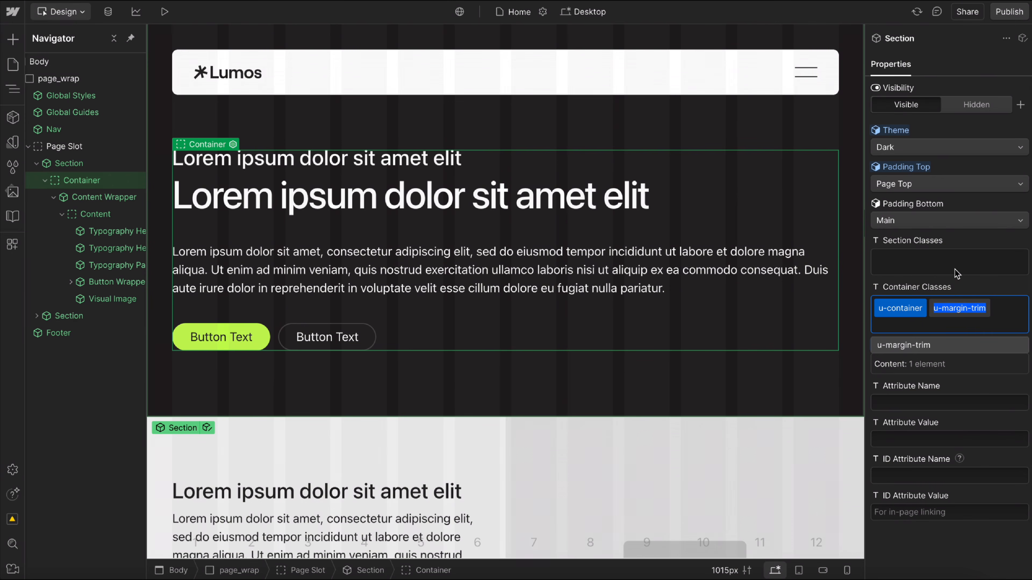
key("Escape")
Make the Visual Image in the first section visible again.
left_click(107, 299)
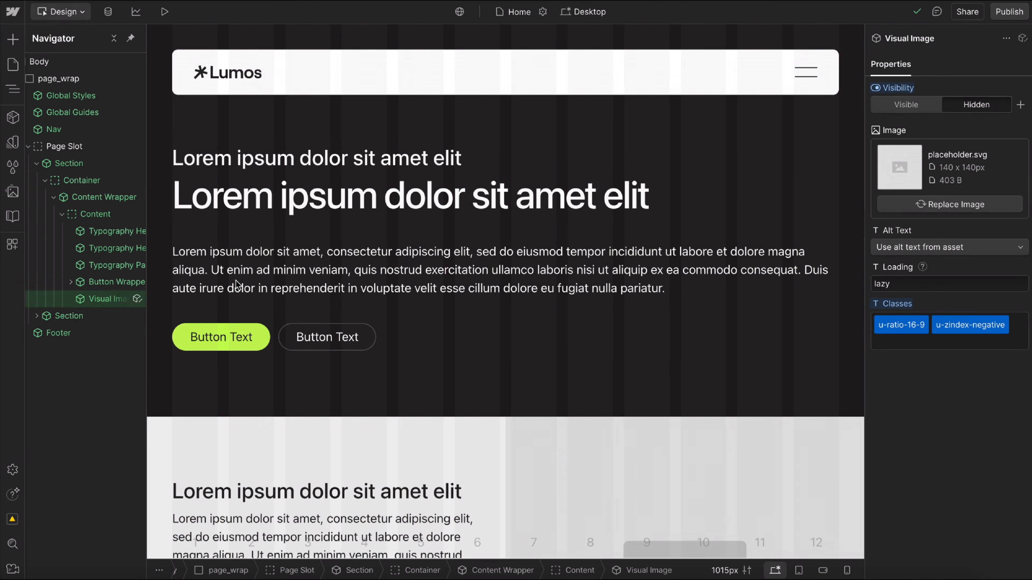
left_click(920, 109)
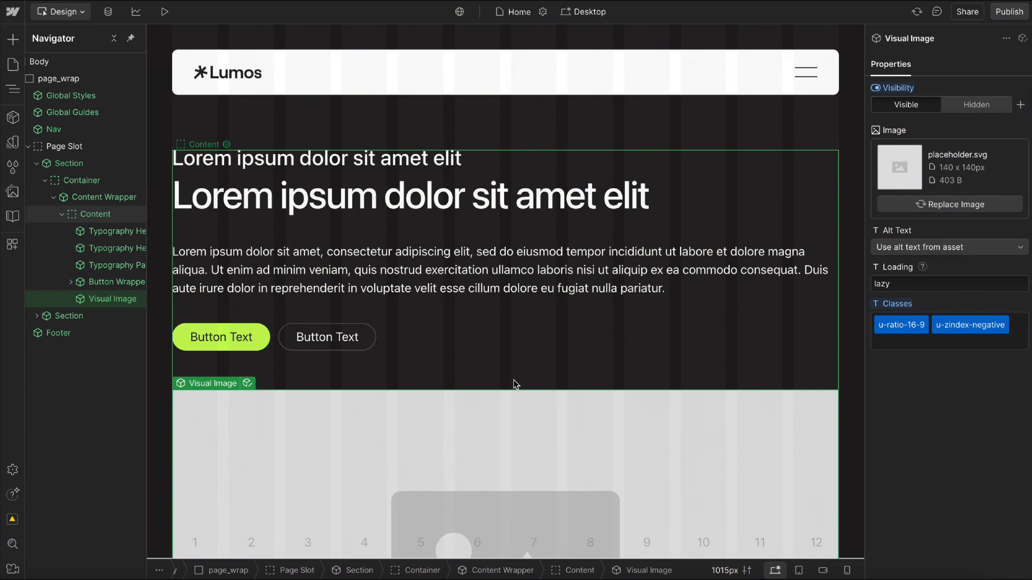
scroll(513, 379, "down", 3)
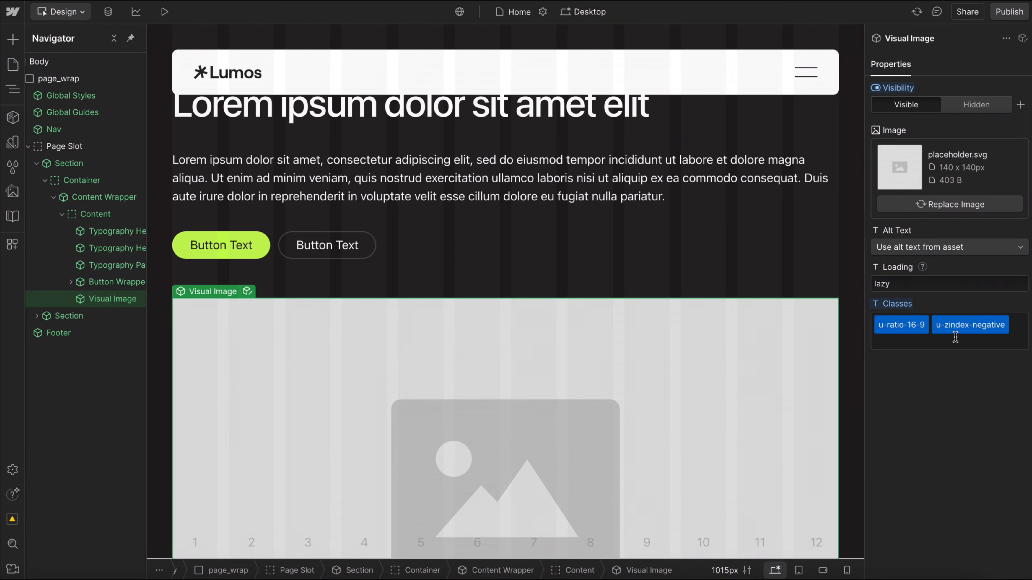
Try the u-cover-absolute class on the Visual Image and compare with the Content Wrapper's classes.
left_click(947, 343)
type("cover")
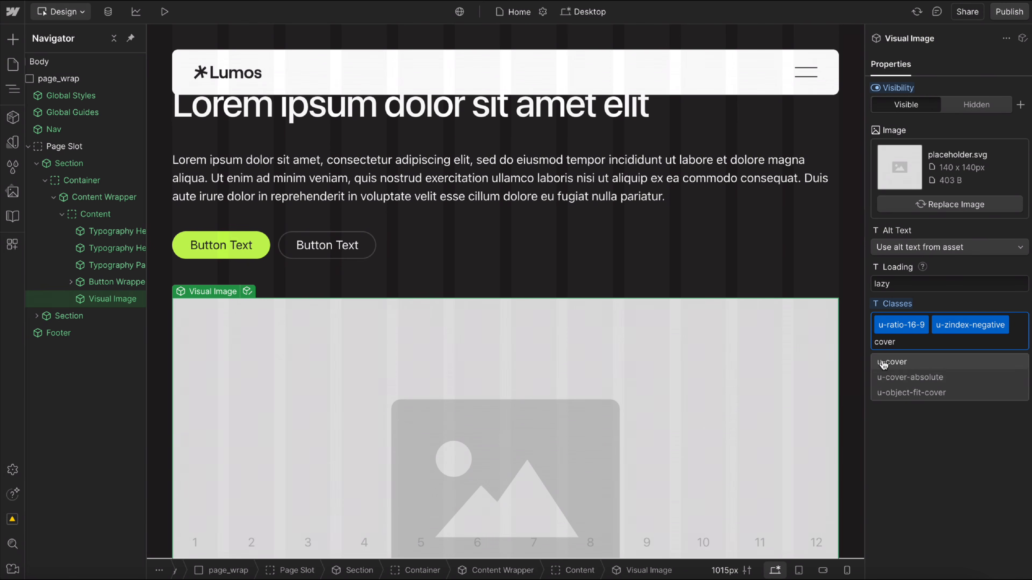
left_click(914, 377)
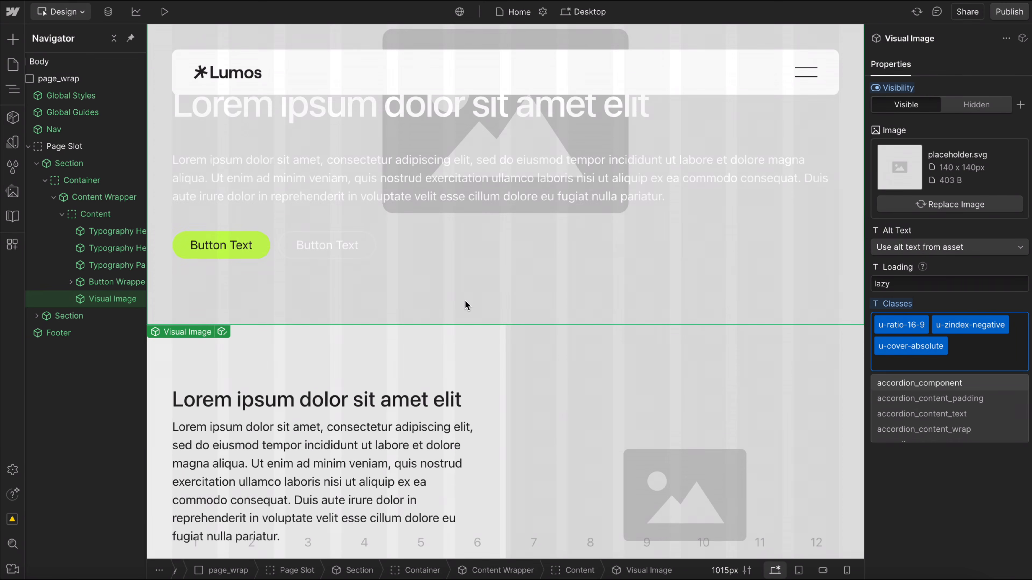
left_click(108, 202)
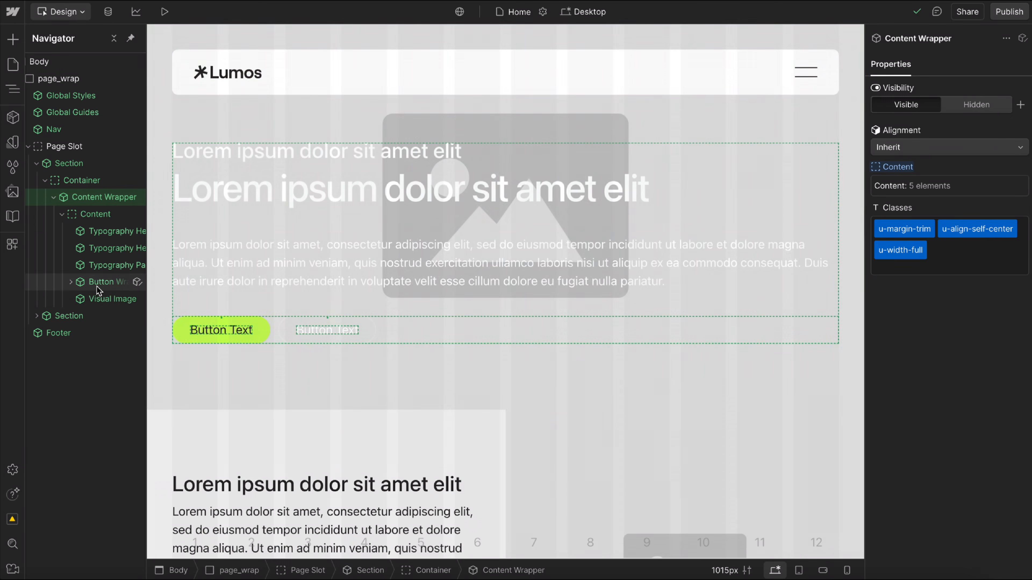
left_click(98, 299)
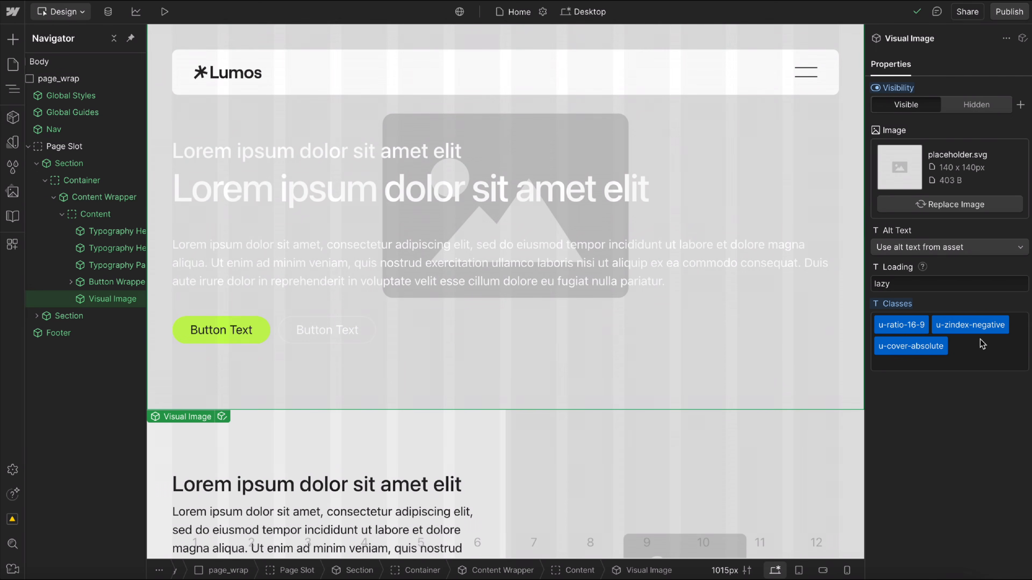
double_click(885, 346)
left_click(966, 416)
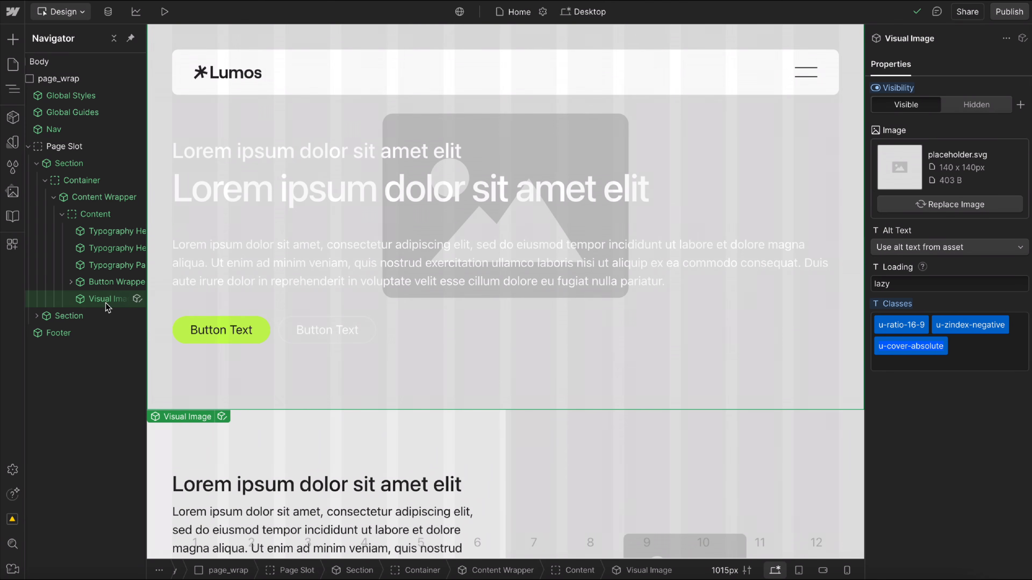
Remove the u-cover-absolute class from the Visual Image, keeping u-ratio-16-9 and u-zindex-negative.
left_click(112, 284)
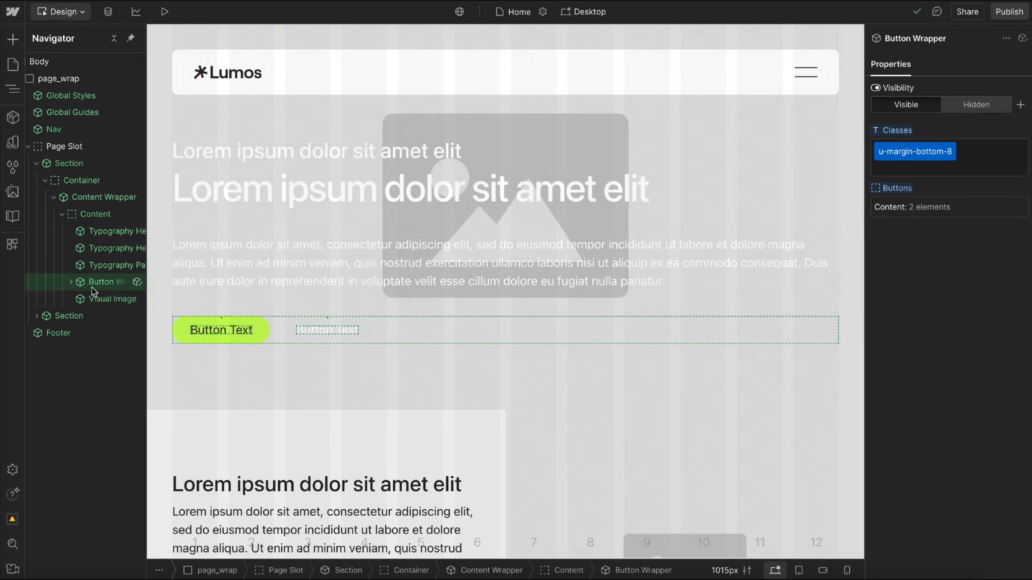
left_click(130, 299)
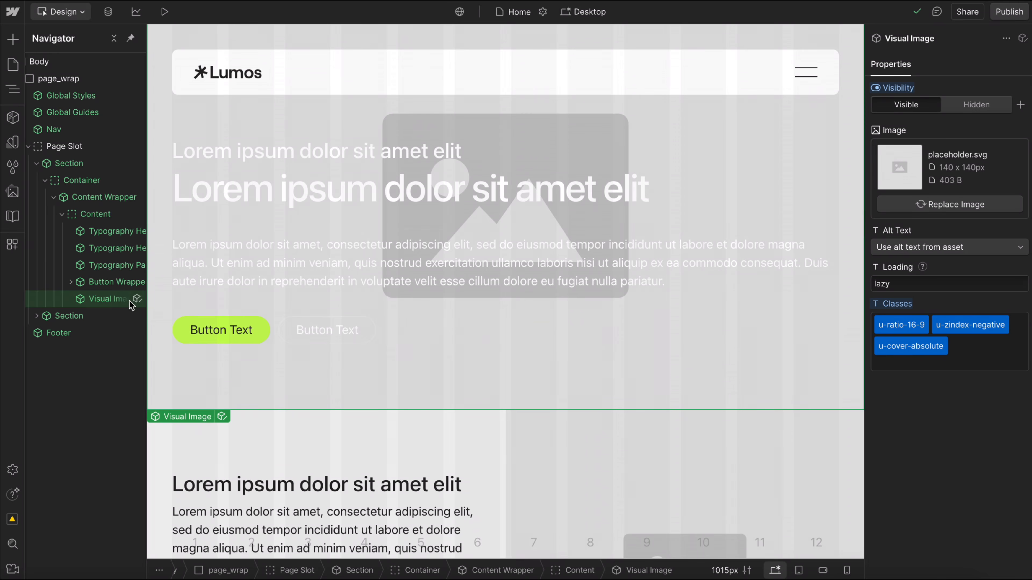
left_click(899, 345)
key("BackSpace")
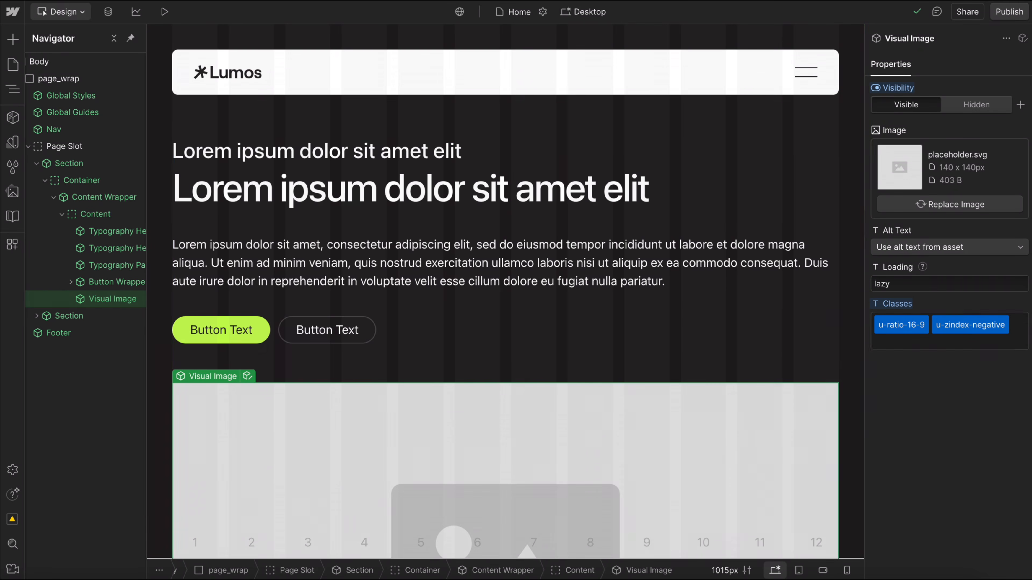
Add the u-ignore-trim class to the Visual Image and check the Button Wrapper's bottom spacing above it.
scroll(510, 404, "down", 4)
left_click(283, 239)
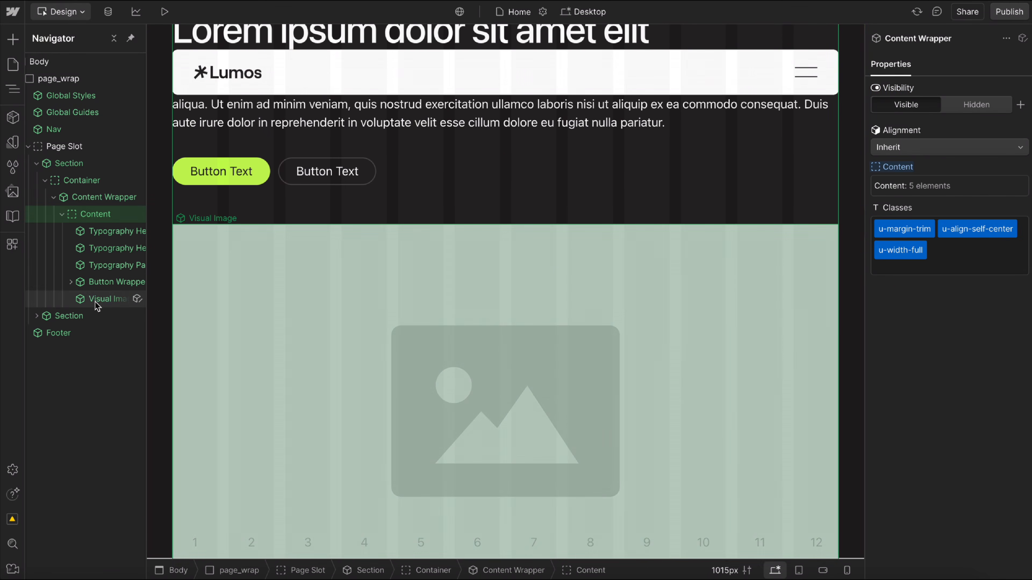
left_click(99, 300)
left_click(922, 339)
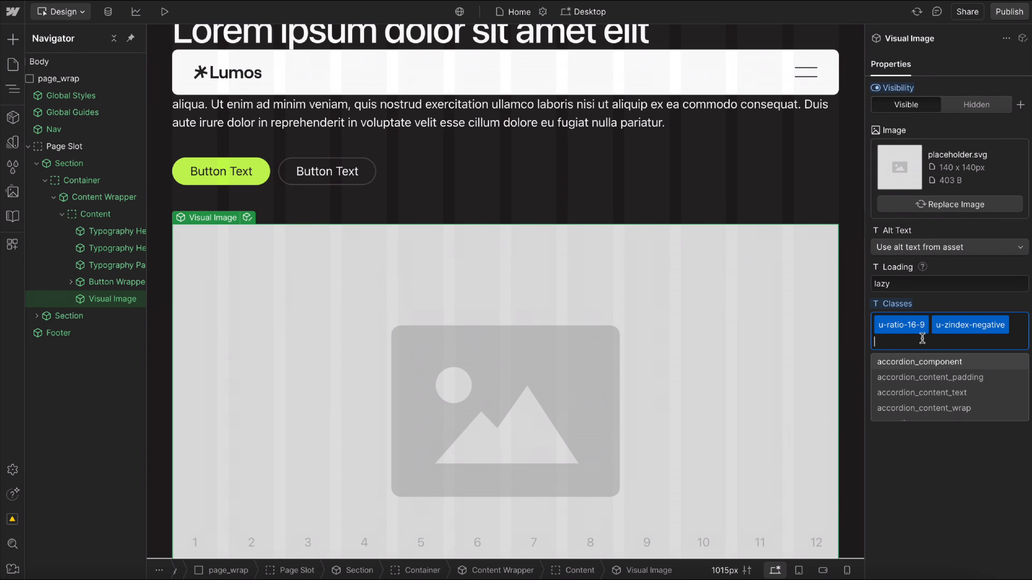
type("trim")
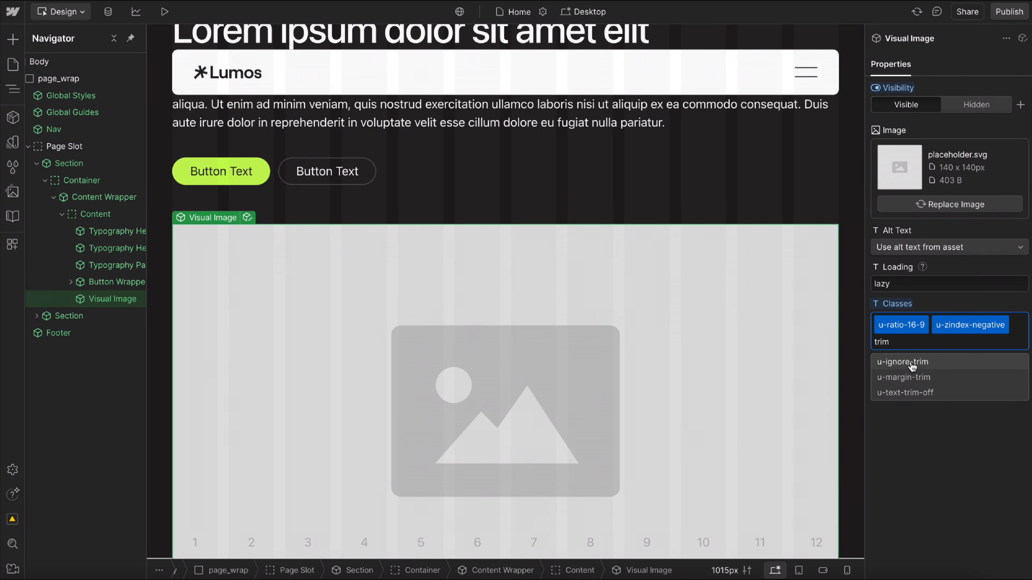
left_click(927, 363)
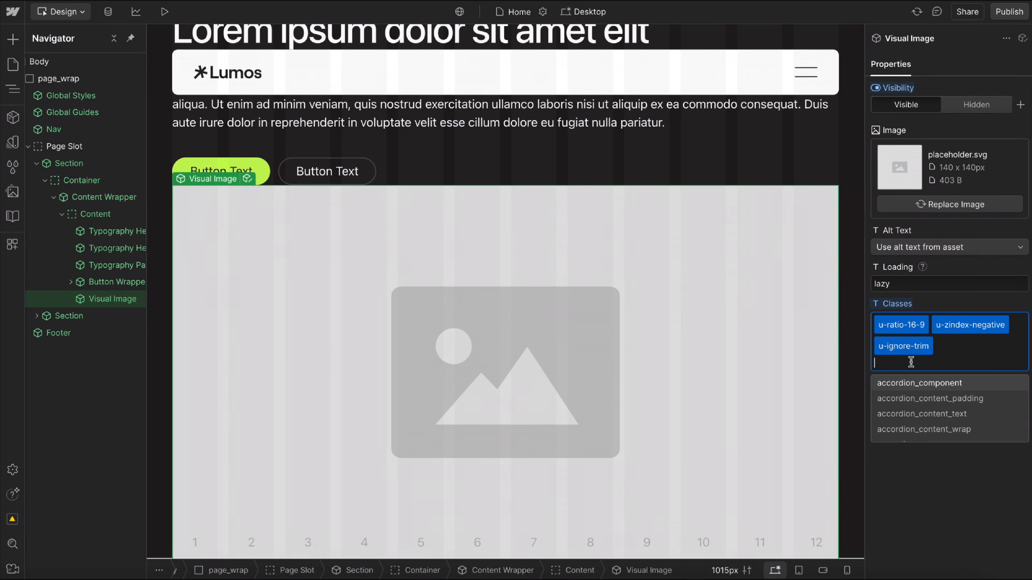
left_click(95, 301)
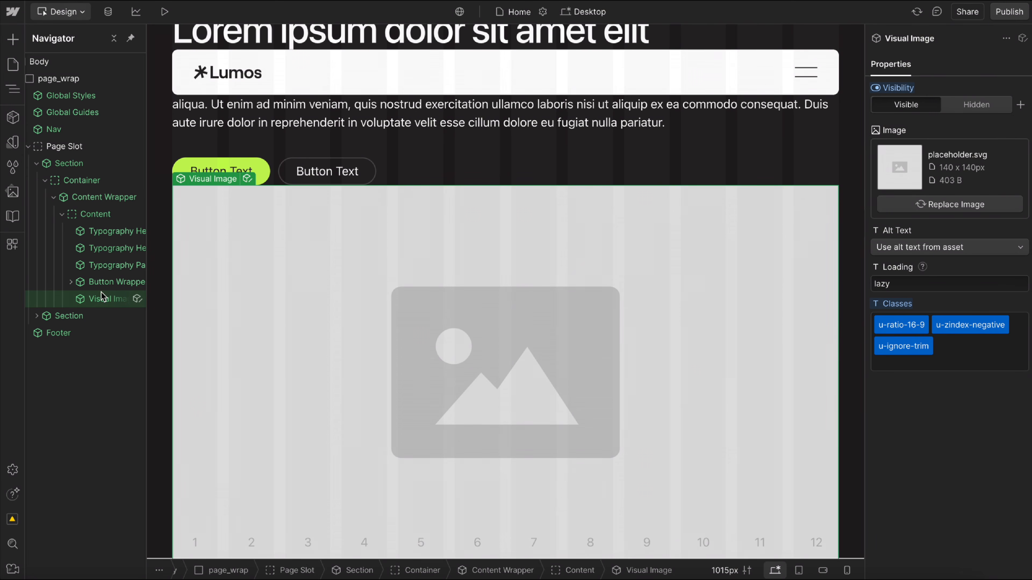
left_click(97, 283)
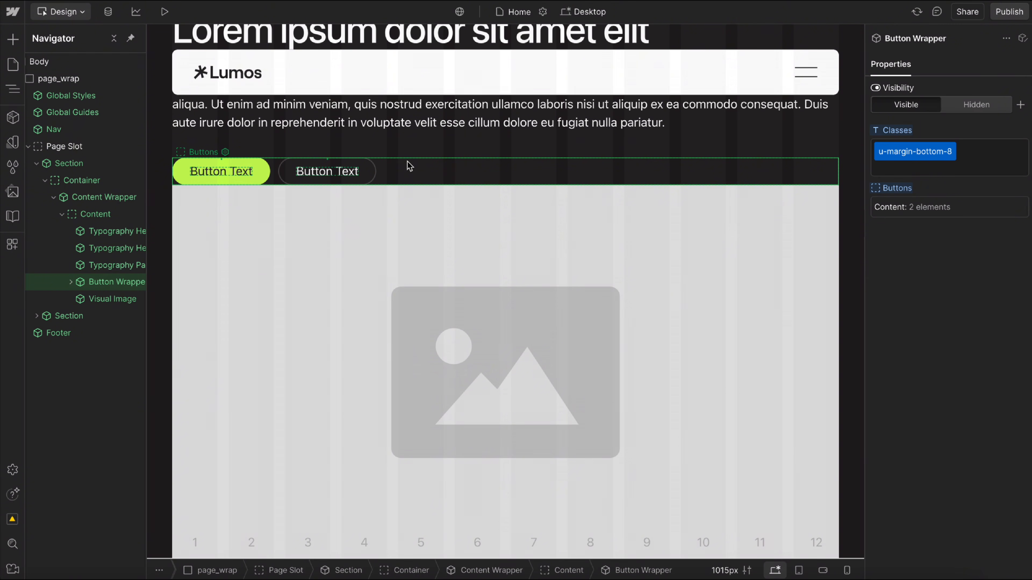
left_click(354, 241)
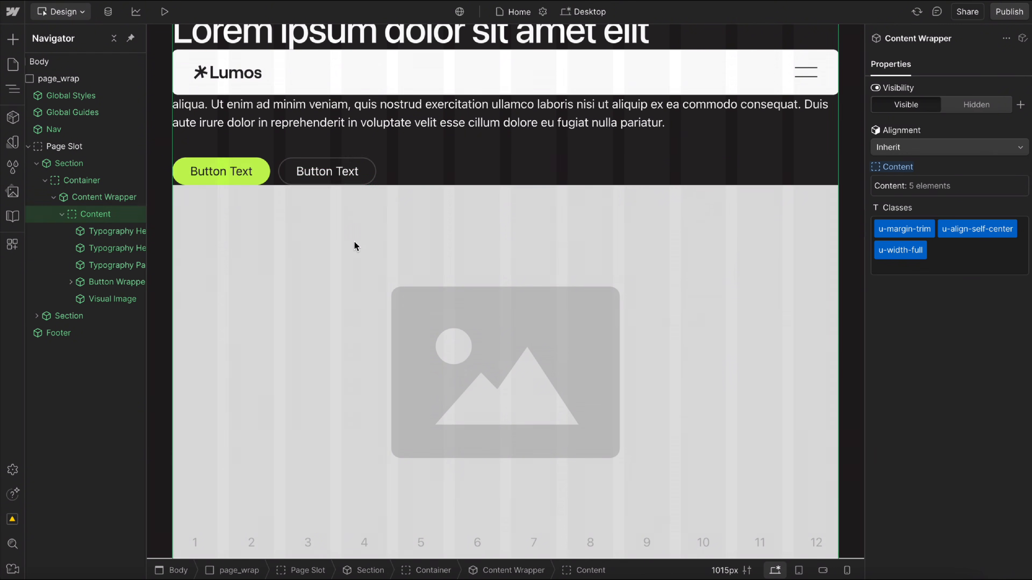
Open the main component of the Spacer above the second section's heading and inspect its class custom attribute.
left_click(251, 292)
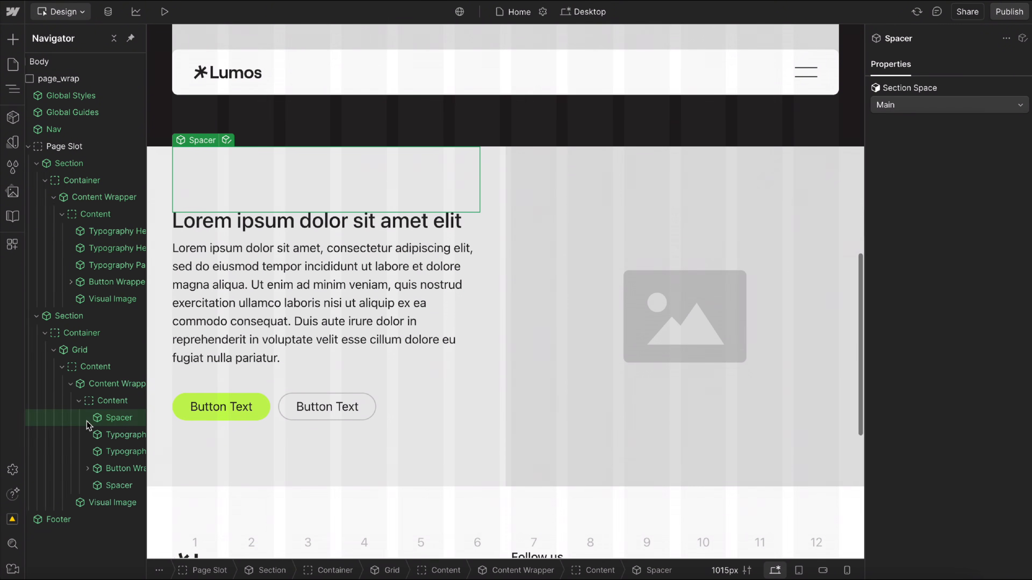
scroll(86, 421, "right", 2)
left_click(137, 417)
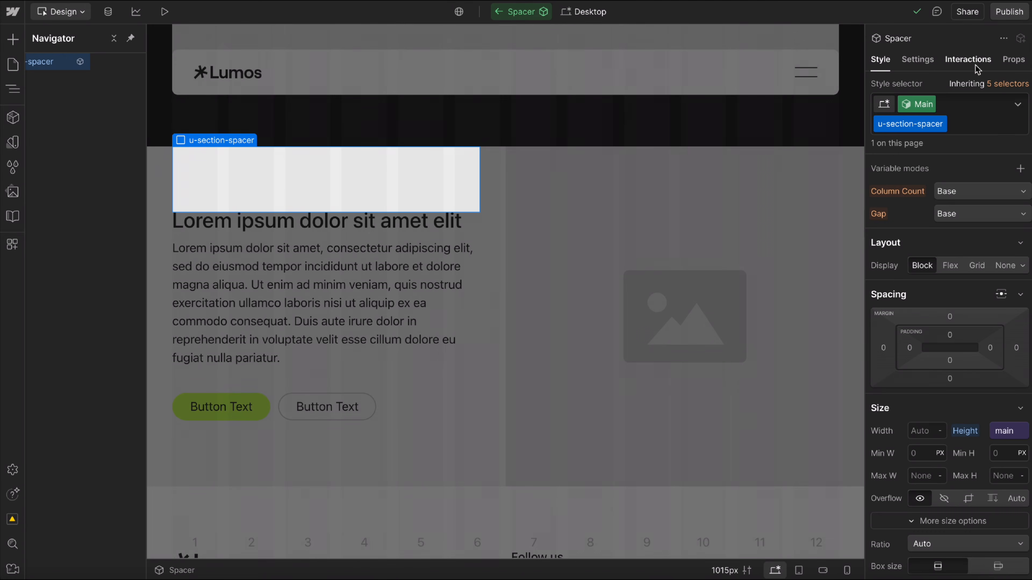
left_click(917, 59)
left_click(932, 366)
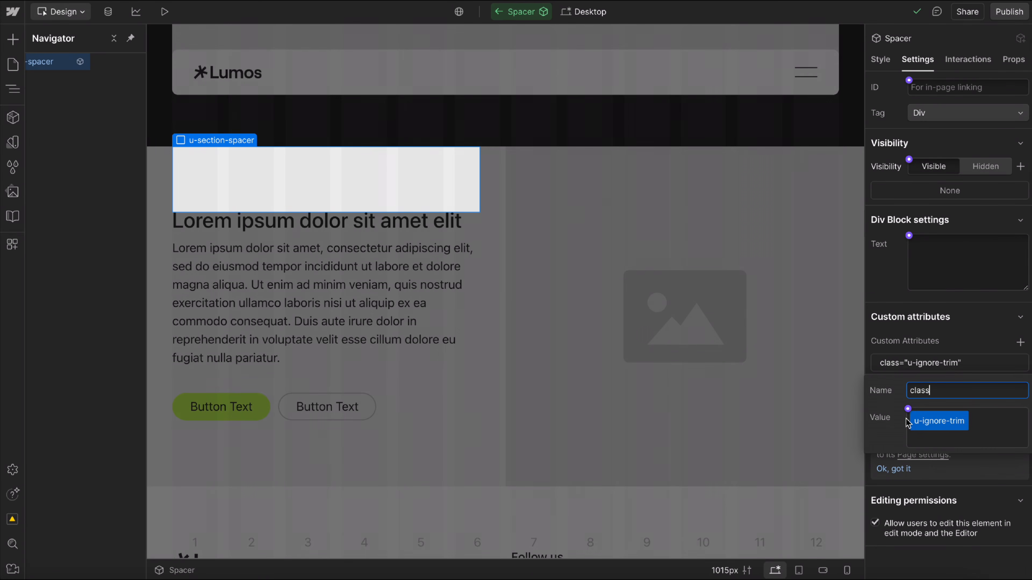
Exit the Spacer component and inspect the properties of the second section's Button Wrapper and Typography Paragraph.
left_click(937, 342)
double_click(488, 107)
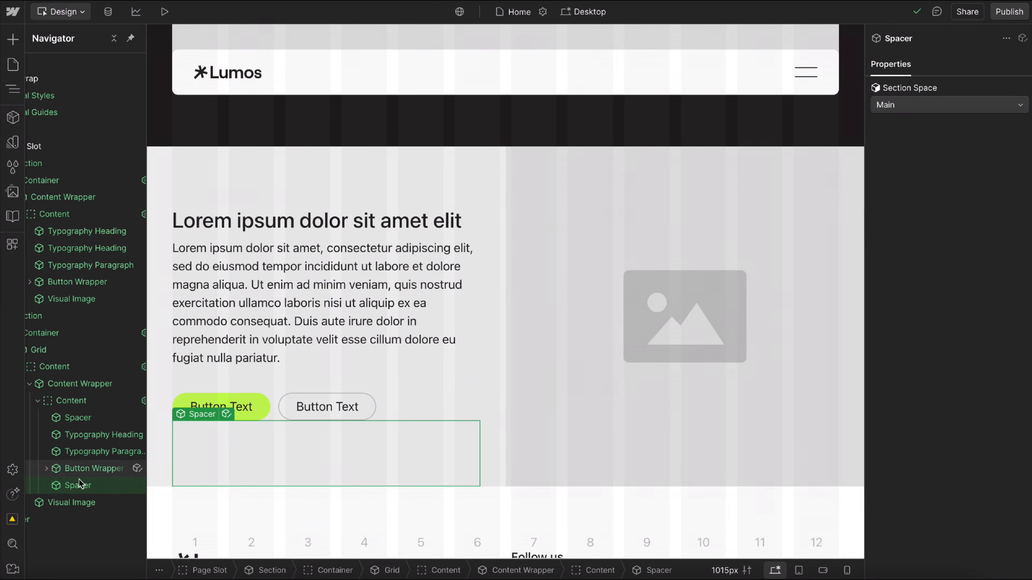
left_click(95, 470)
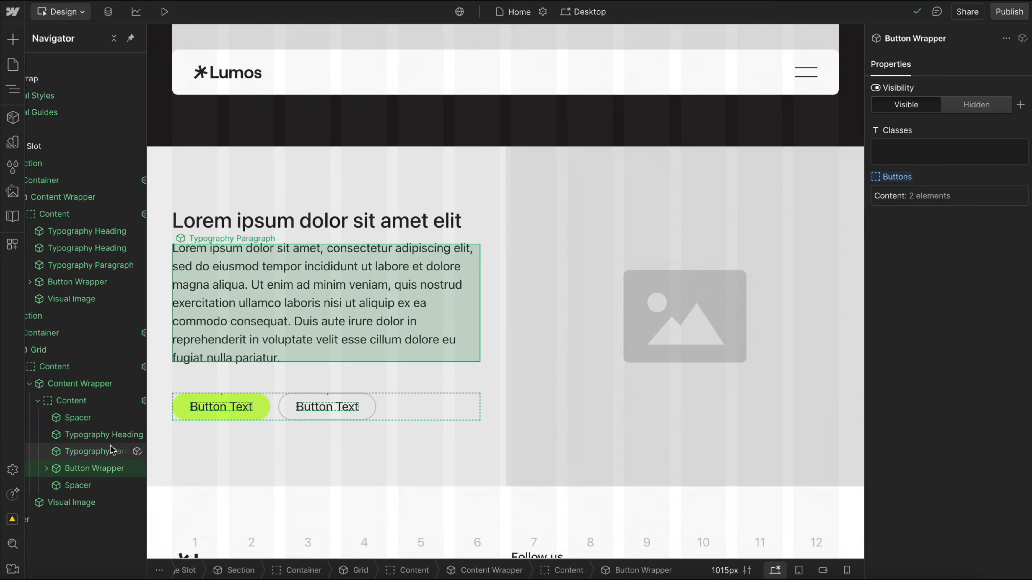
left_click(91, 440)
left_click(93, 454)
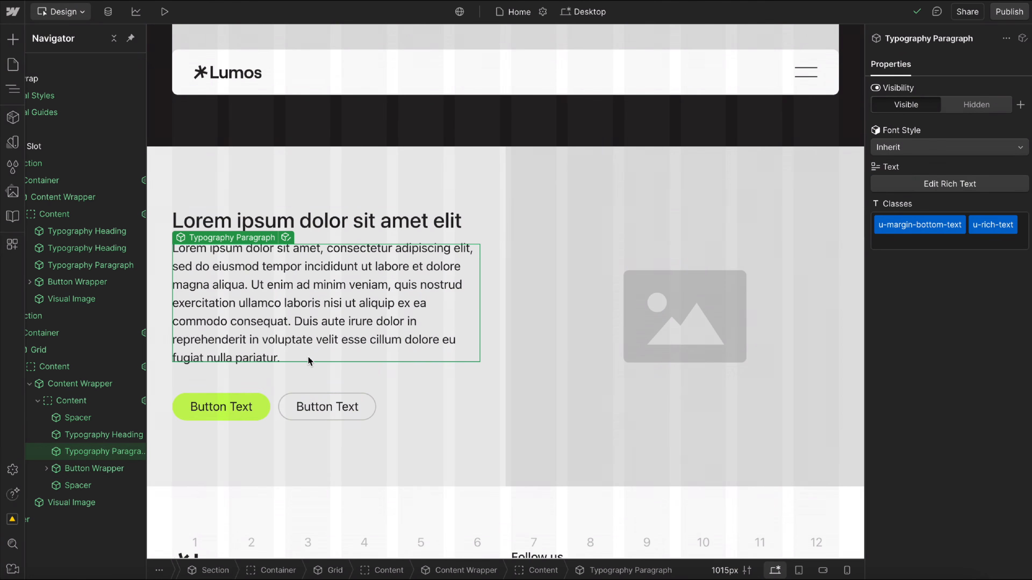
Add the u-max-width-50ch class to the first section's Typography Paragraph.
scroll(312, 347, "up", 5)
left_click(412, 292)
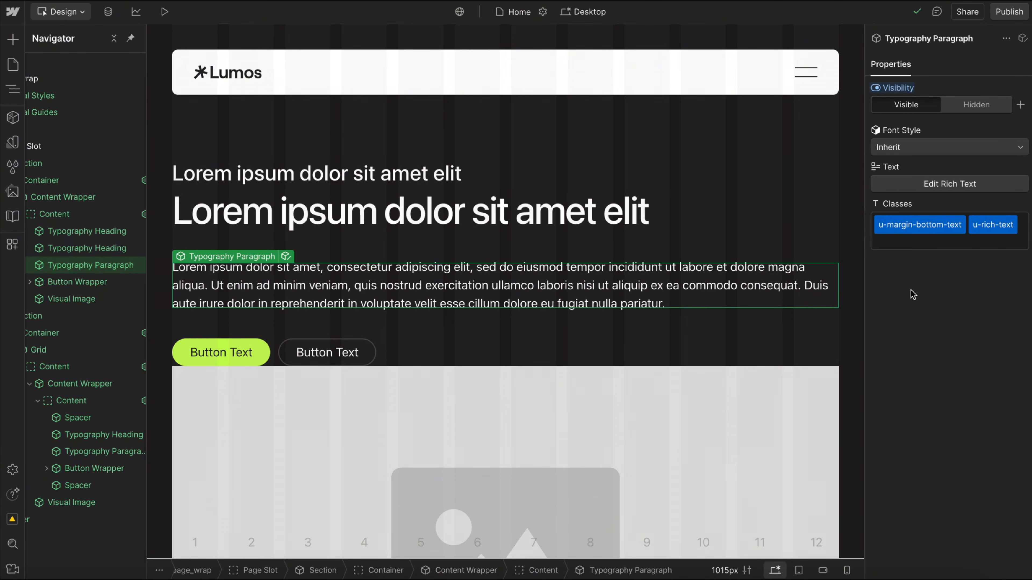
left_click(940, 247)
type("max-w")
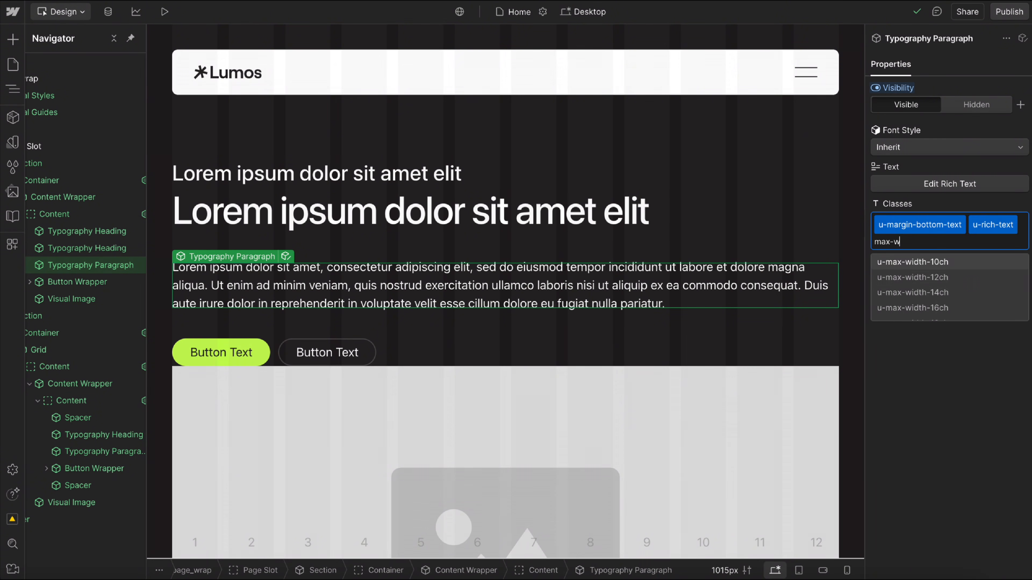
scroll(1011, 283, "down", 3)
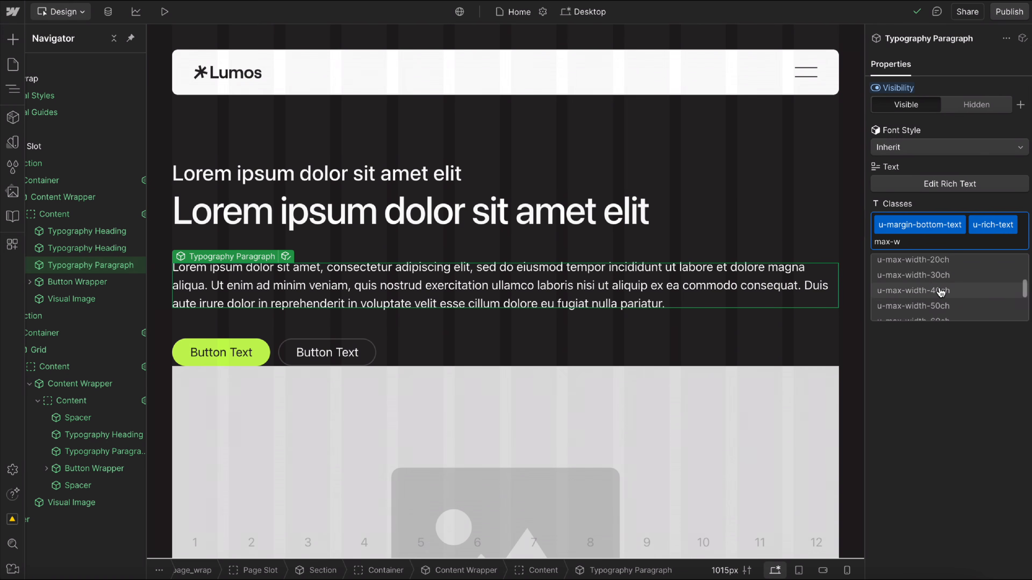
left_click(931, 306)
Set the alignment of the first section's Content Wrapper to Center.
left_click(640, 262)
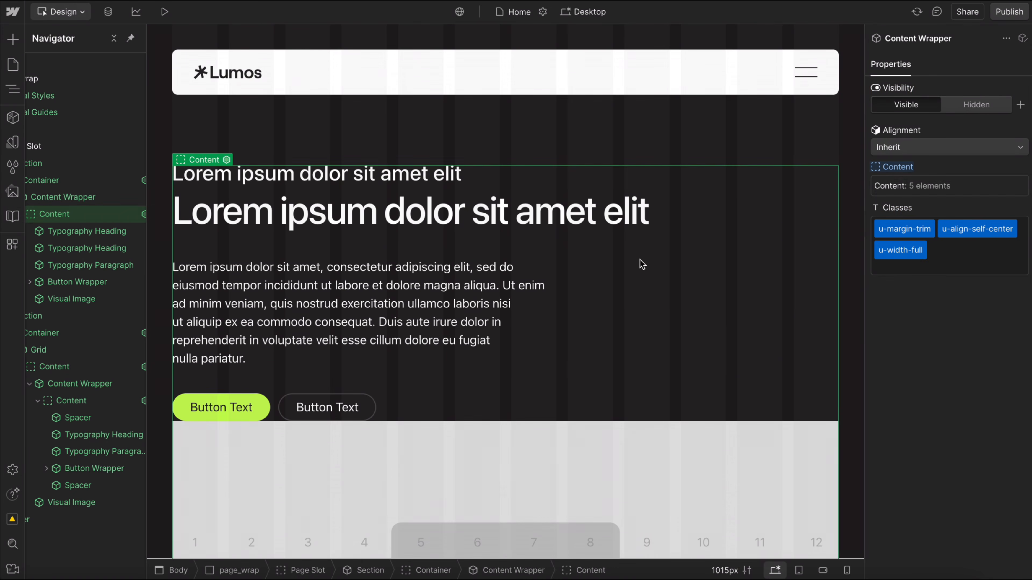
left_click(920, 151)
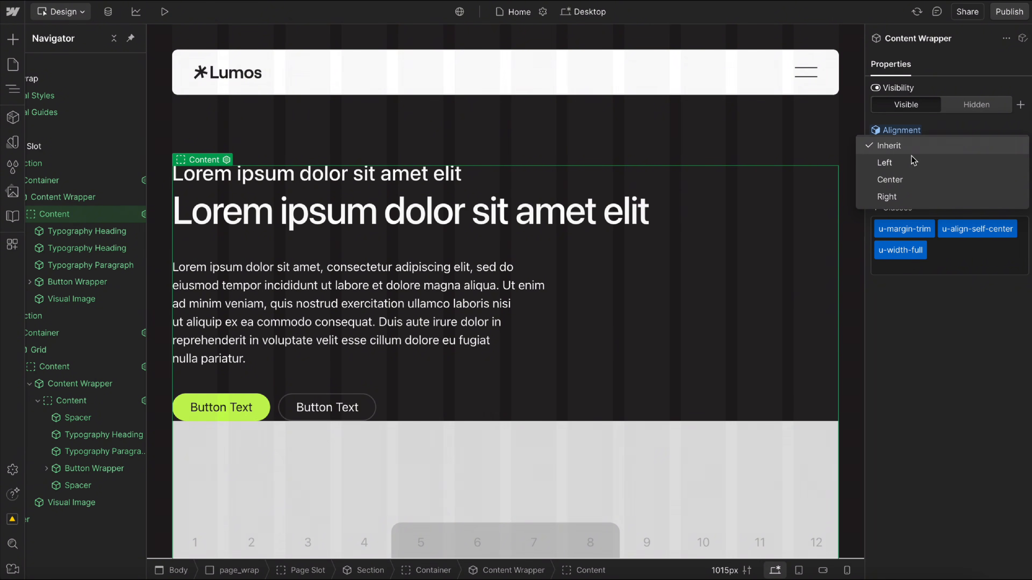
left_click(901, 180)
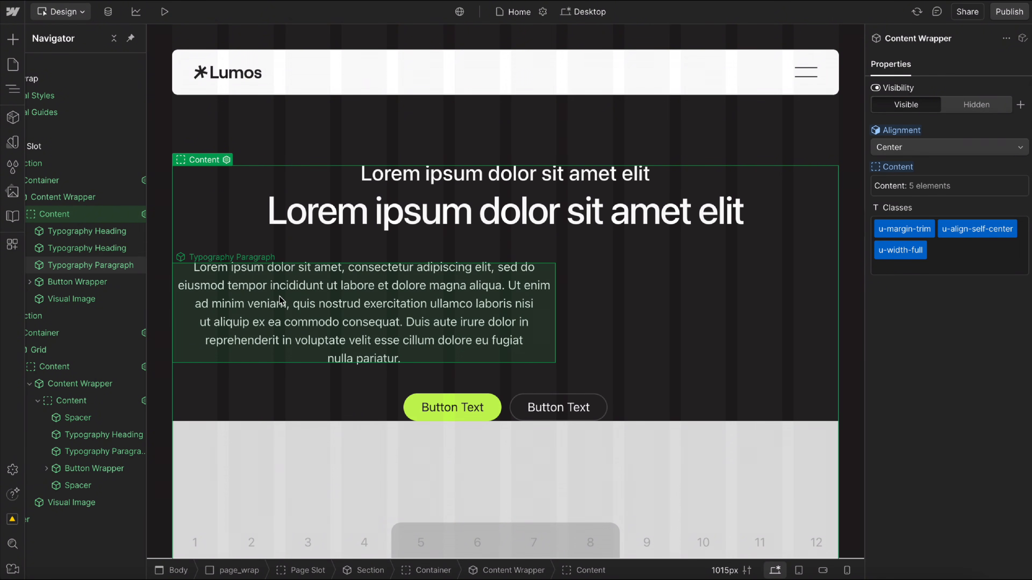
Try the u-flex-vertical-nowrap class on the first section's Content Wrapper and remove it again.
left_click(469, 296)
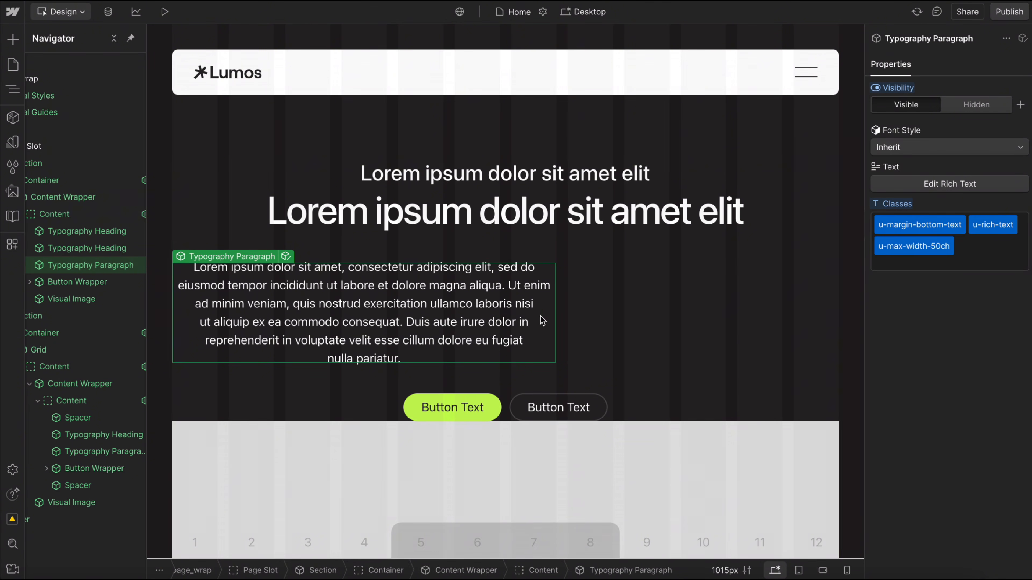
left_click(744, 288)
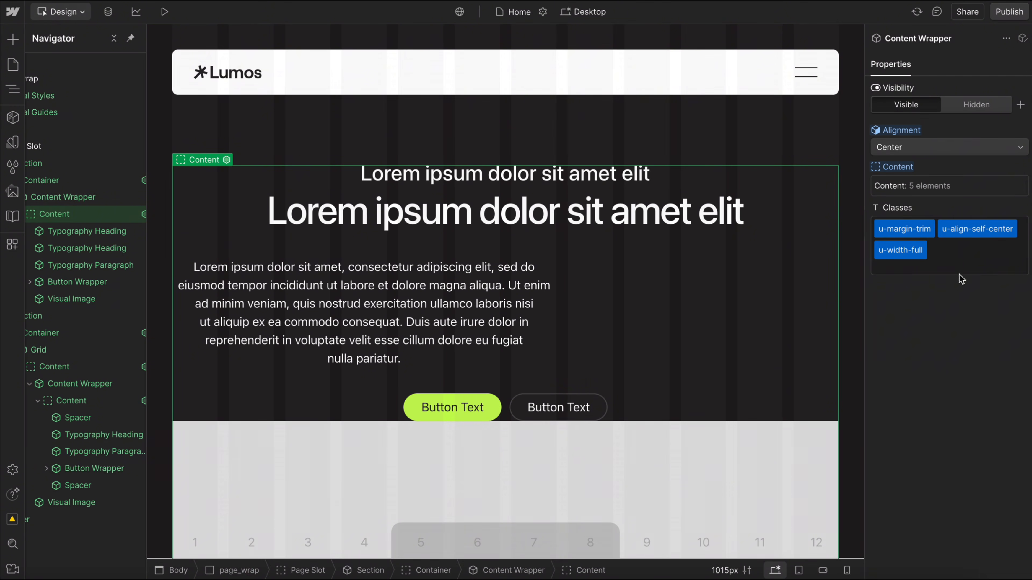
left_click(962, 262)
type("flex-")
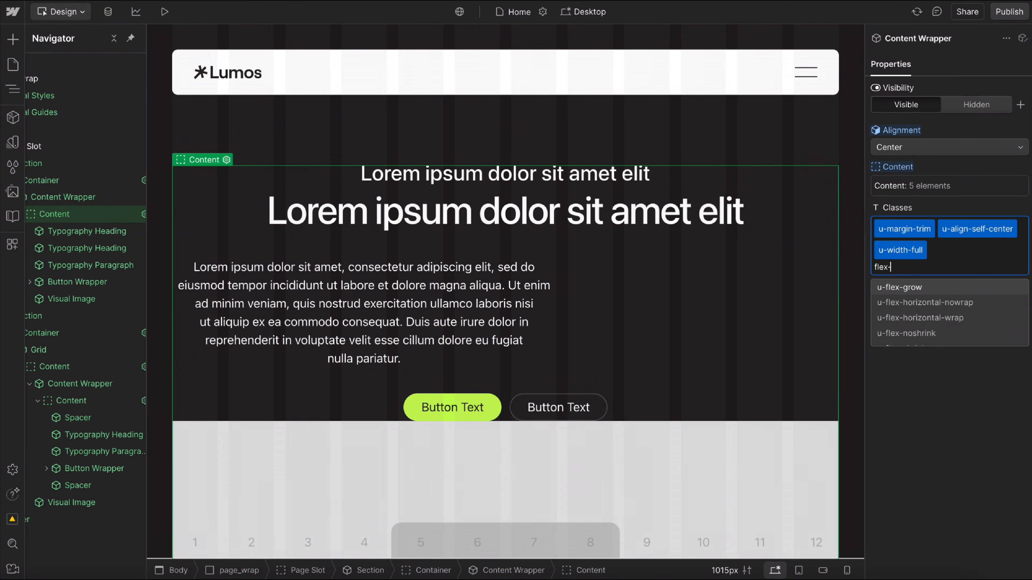
scroll(955, 288, "down", 3)
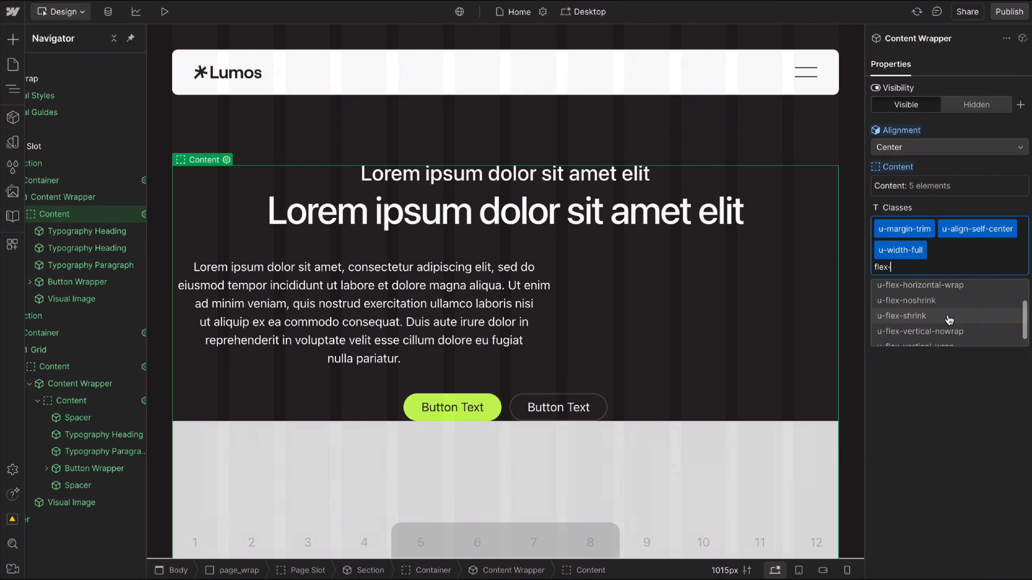
left_click(929, 325)
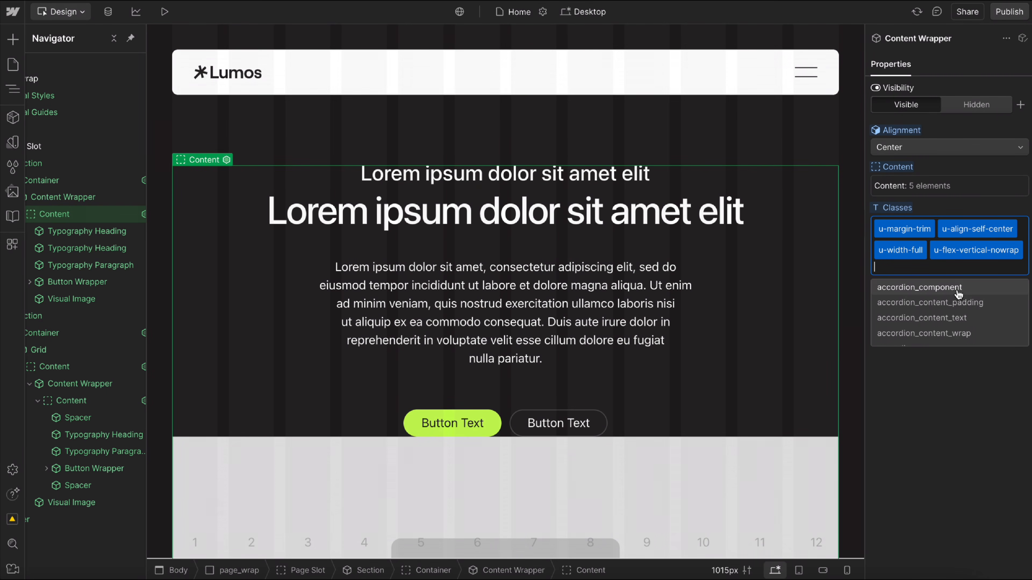
double_click(959, 254)
key("BackSpace")
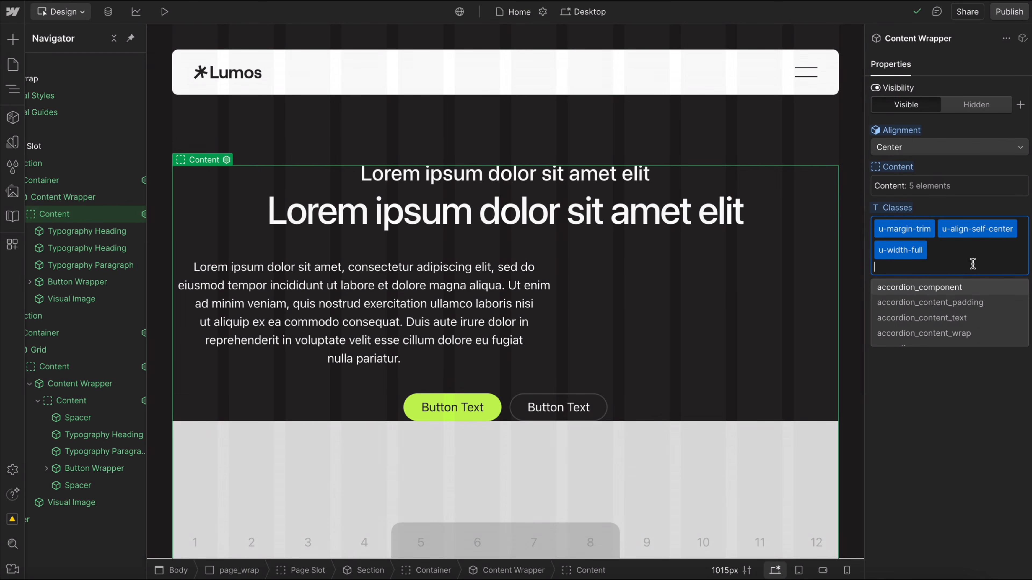
Add the u-child-contain class to the first section's Typography Paragraph.
left_click(407, 333)
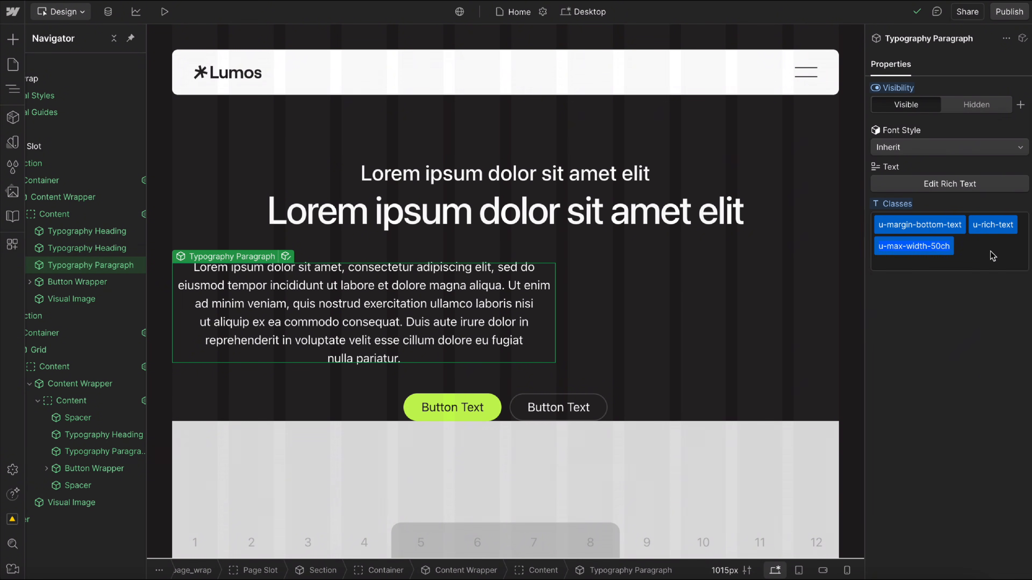
left_click(1000, 255)
type("u-child")
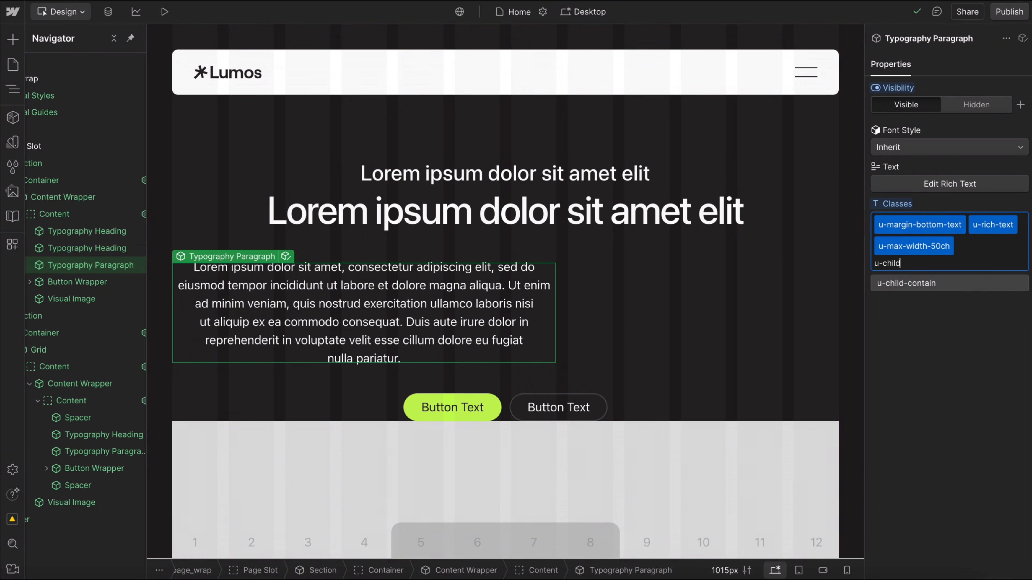
left_click(922, 286)
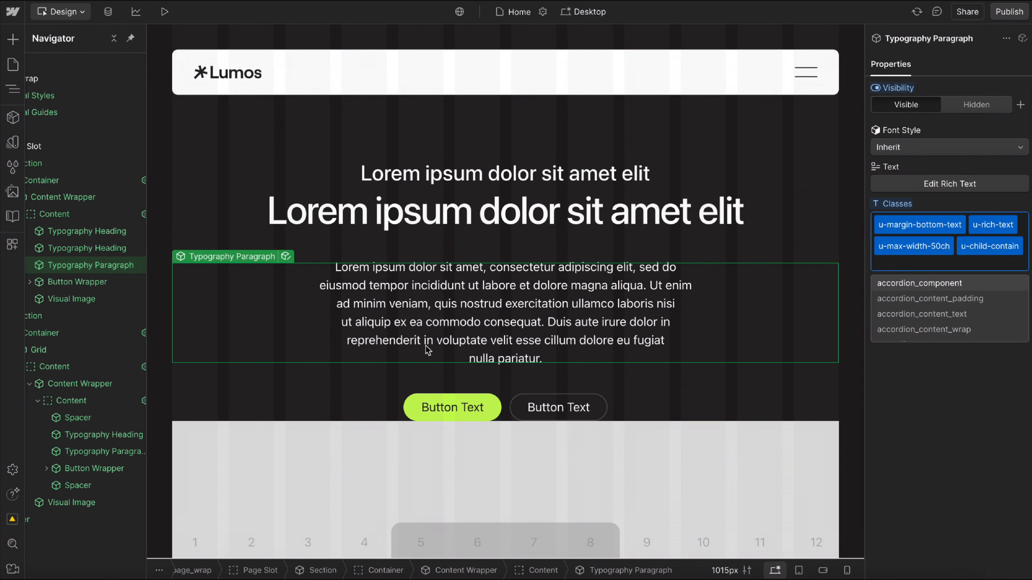
Set the first section's Content Wrapper alignment to Left and check how the paragraph sits within its container.
left_click(553, 253)
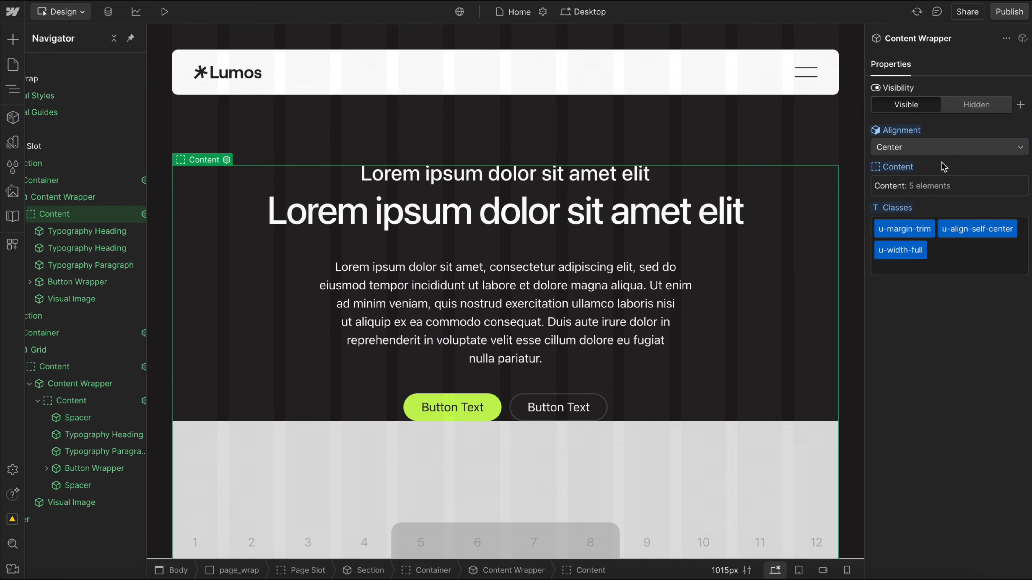
left_click(942, 147)
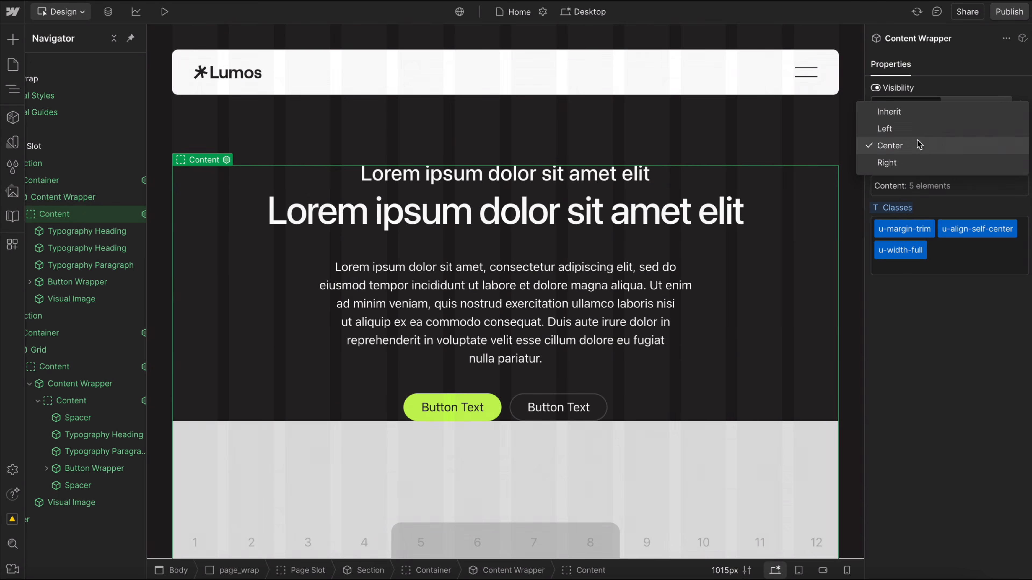
left_click(906, 129)
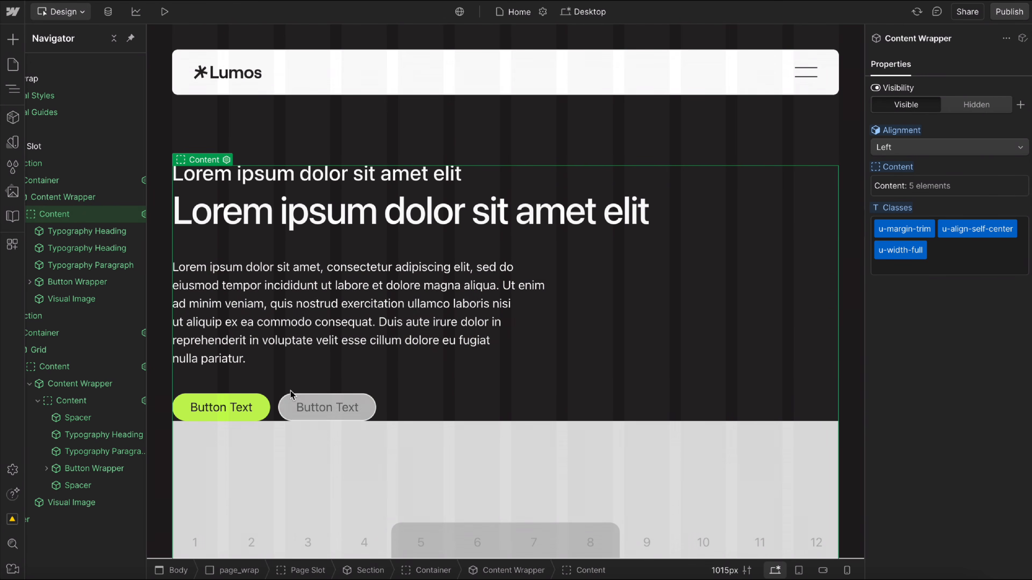
left_click(387, 278)
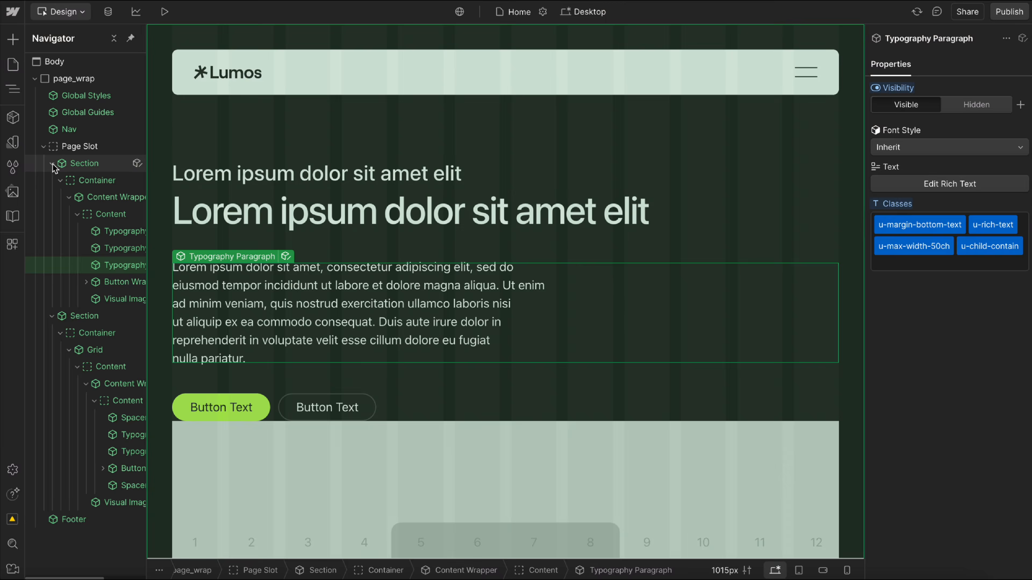
Add a Div Block inside page_wrap below the Footer and give it the u-child-contain class.
left_click(43, 148)
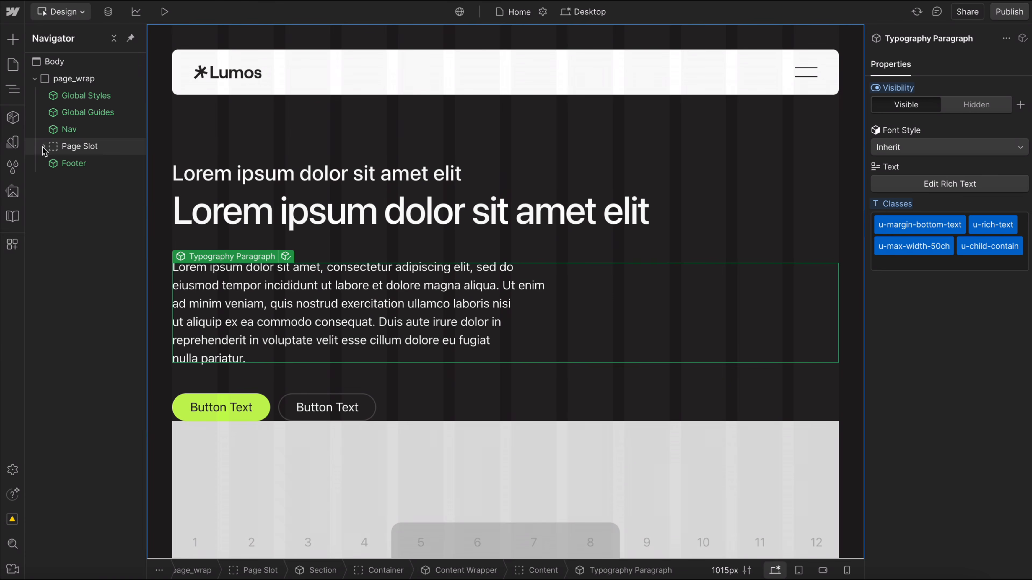
left_click(83, 79)
key("ctrl+k")
type("div")
key("Return")
key("ctrl+Return")
type("u-chil")
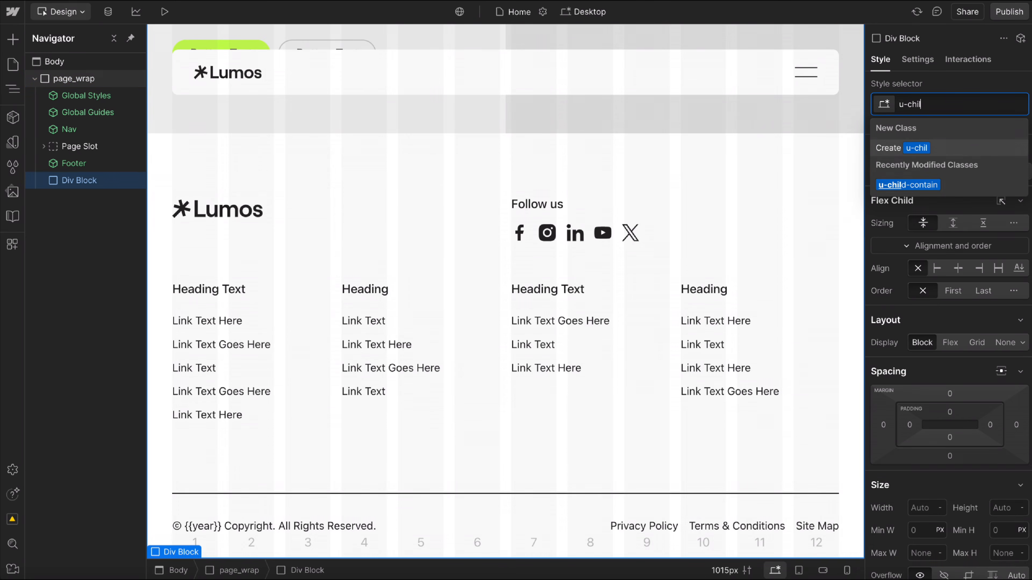
key("Down")
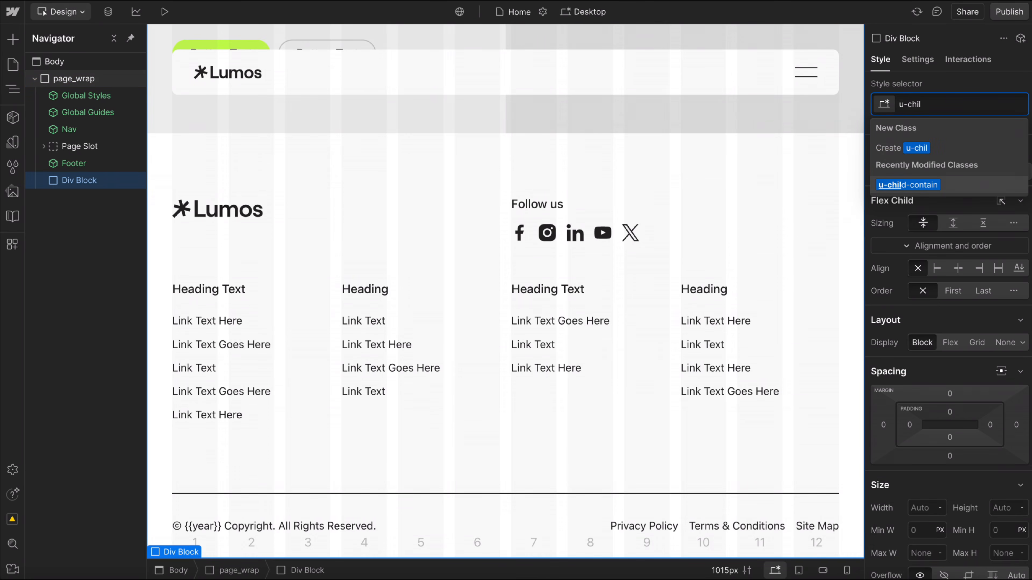
key("Return")
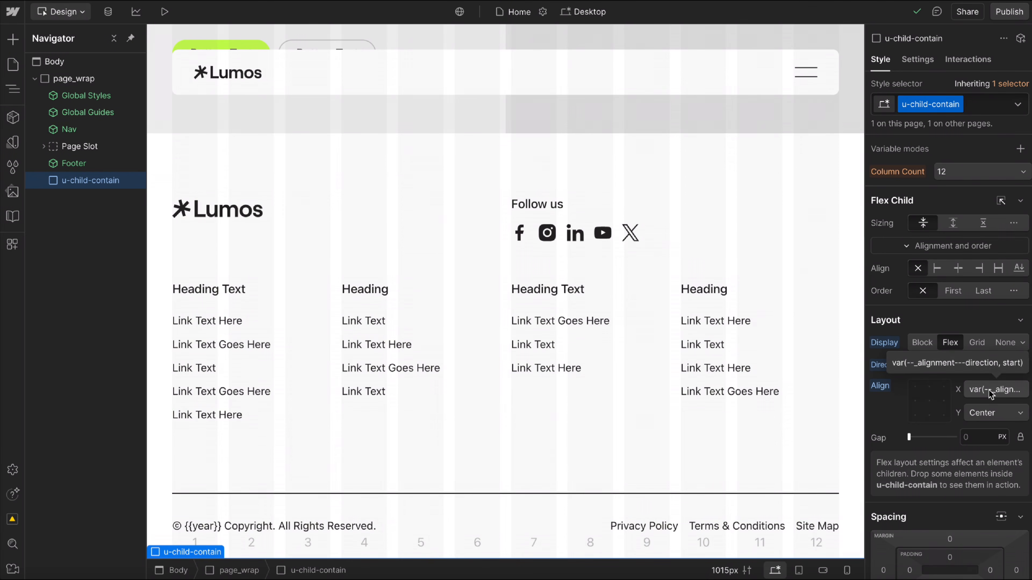
Examine the u-child-contain layout and size settings and the Alignment variables, and delete the temporary div.
scroll(948, 471, "down", 6)
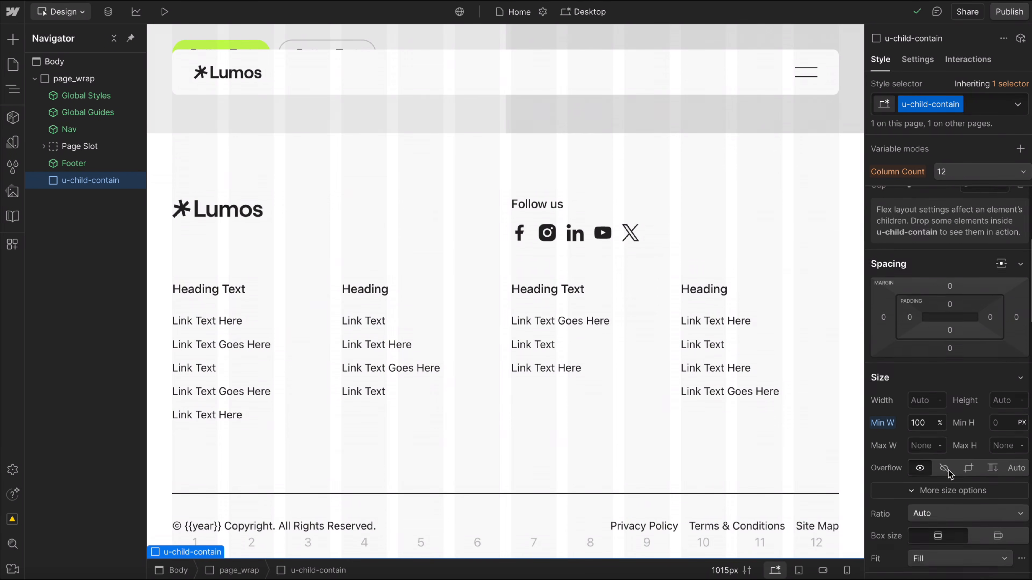
scroll(948, 471, "up", 6)
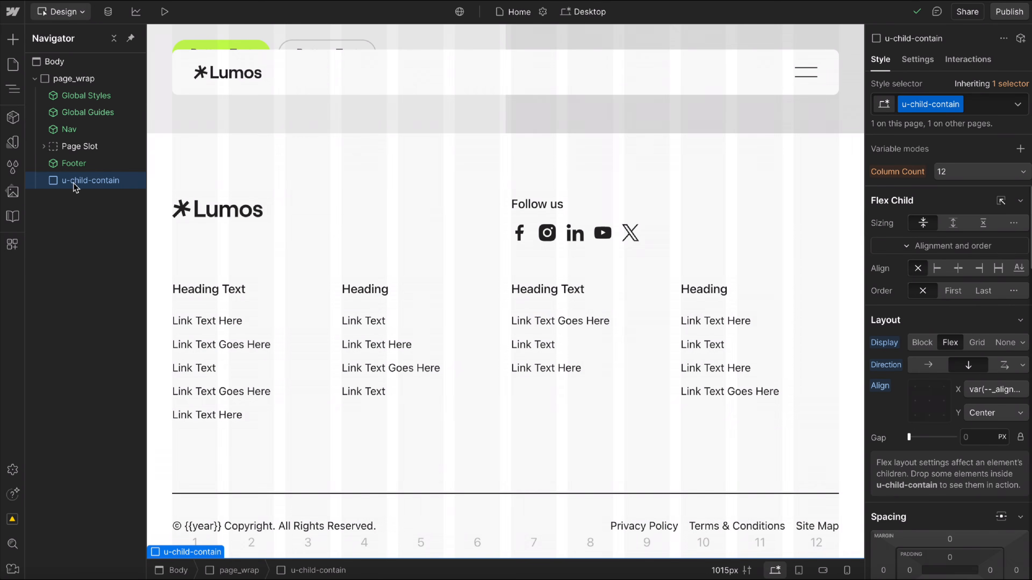
left_click(13, 143)
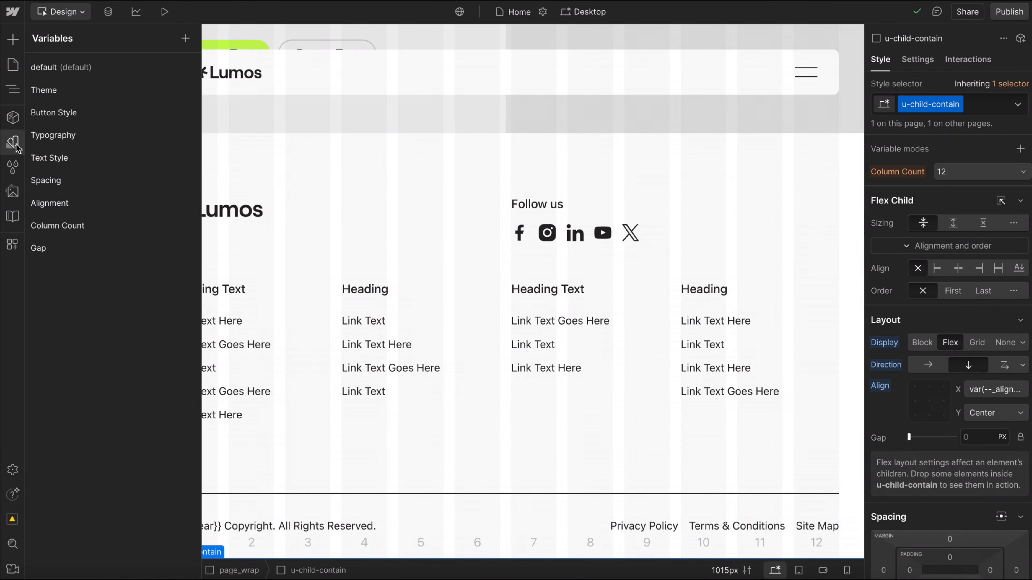
left_click(63, 208)
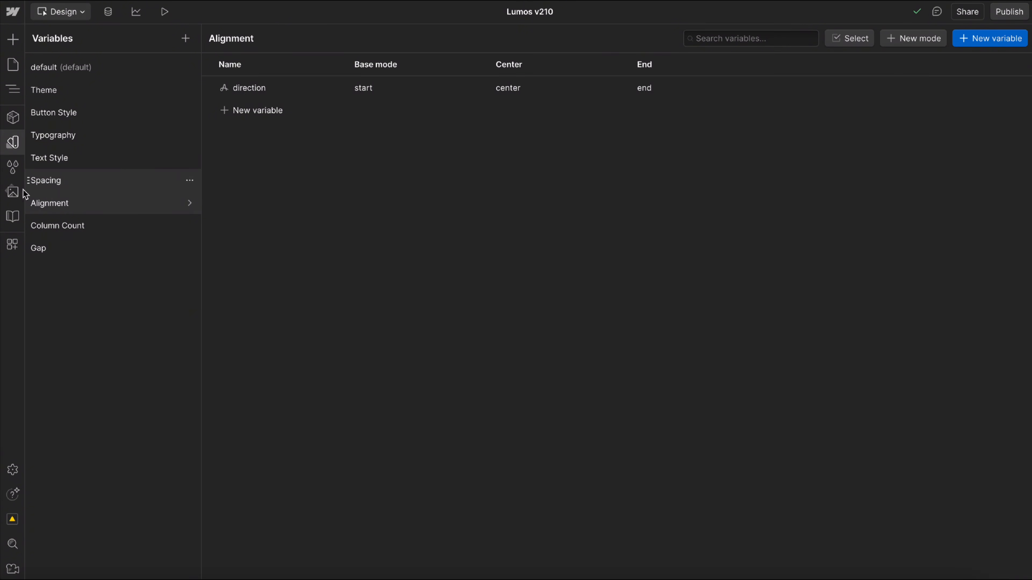
left_click(12, 142)
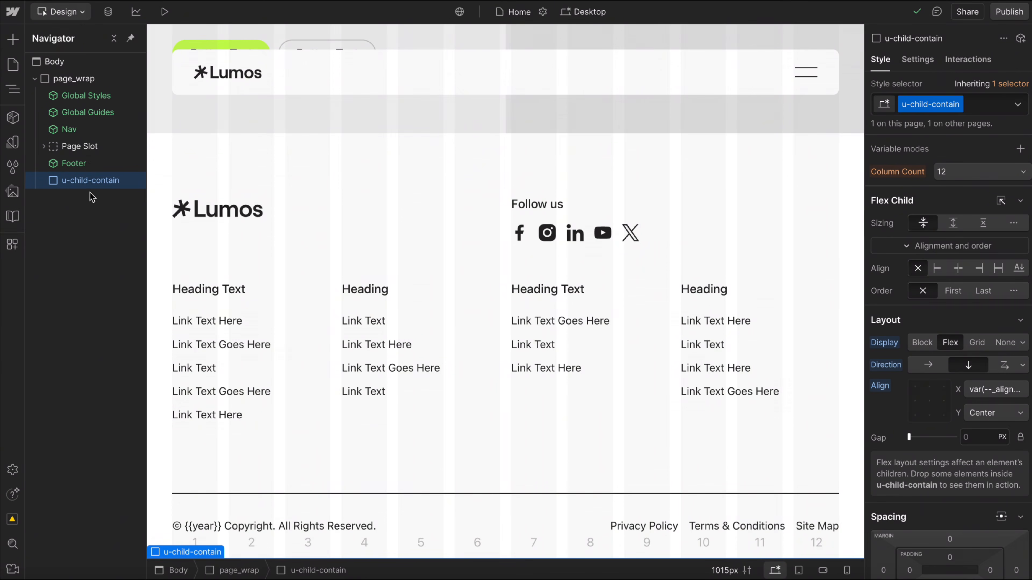
key("Delete")
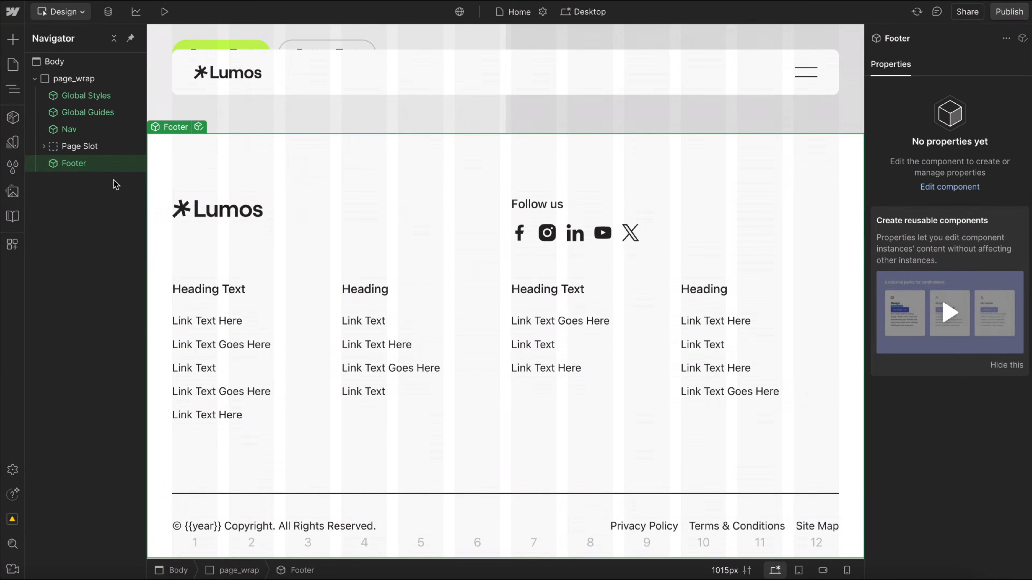
Add the u-max-width-14ch and u-child-contain classes to the first section's Typography Heading.
scroll(441, 299, "up", 10)
left_click(617, 313)
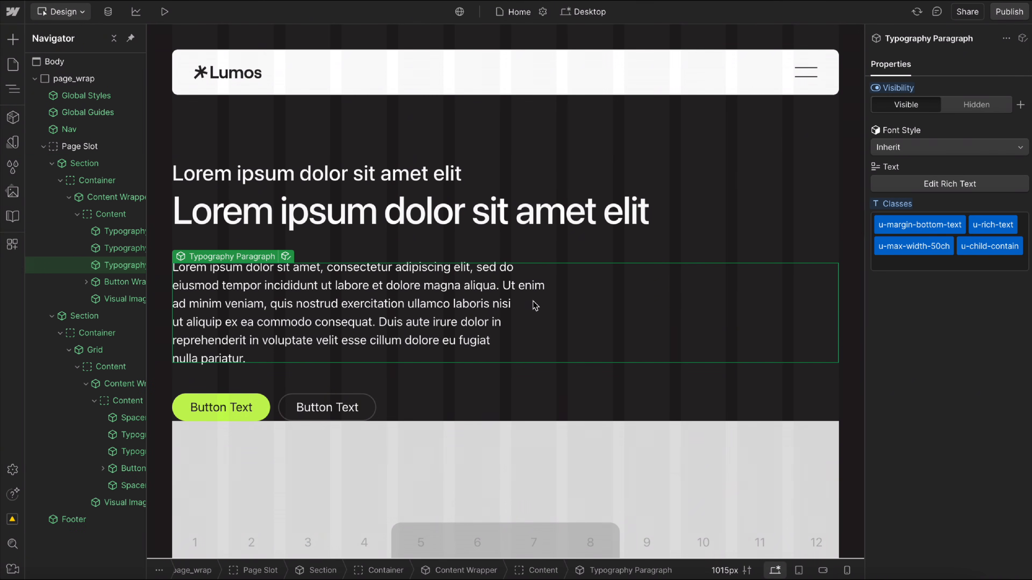
left_click(505, 211)
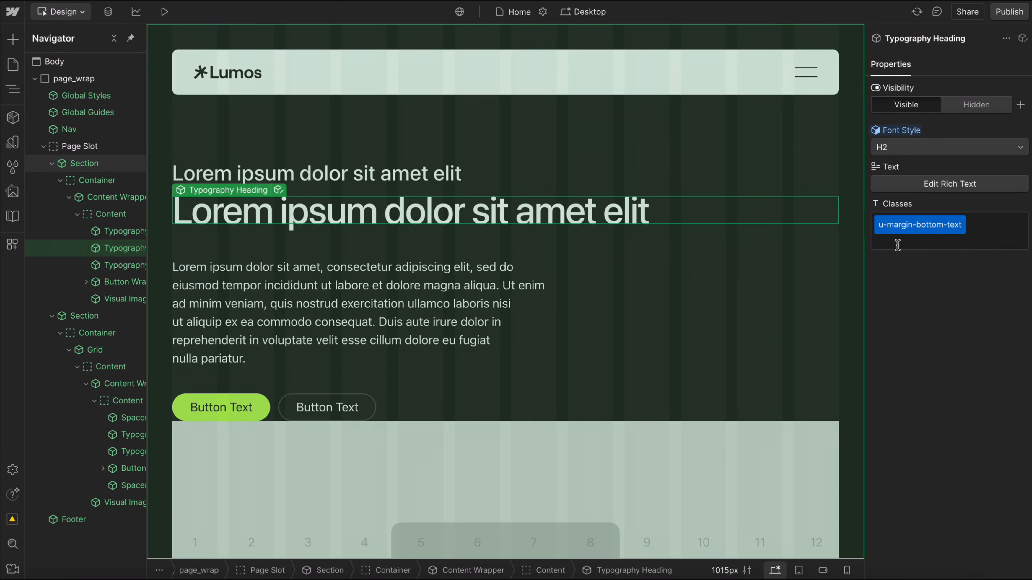
left_click(995, 228)
type("max-w")
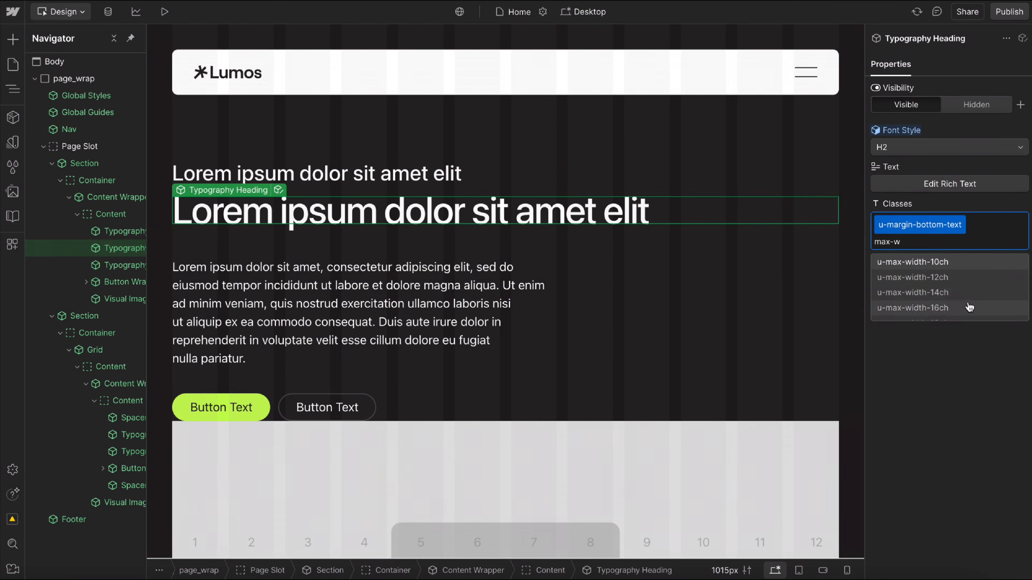
left_click(927, 293)
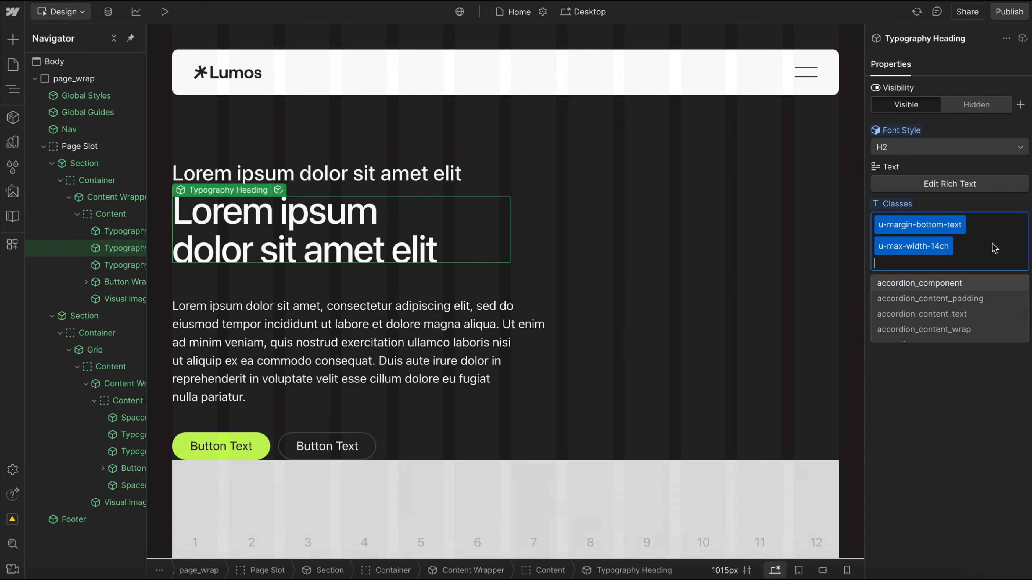
type("u-chi")
left_click(926, 292)
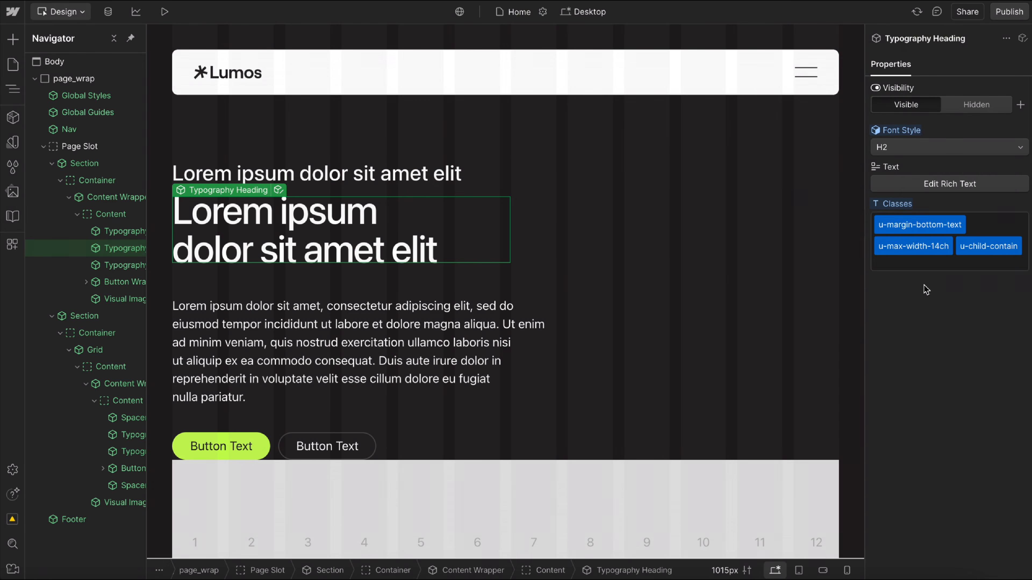
Set the first section's Content Wrapper alignment to Center and check how the heading sits within its container.
left_click(416, 275)
left_click(894, 150)
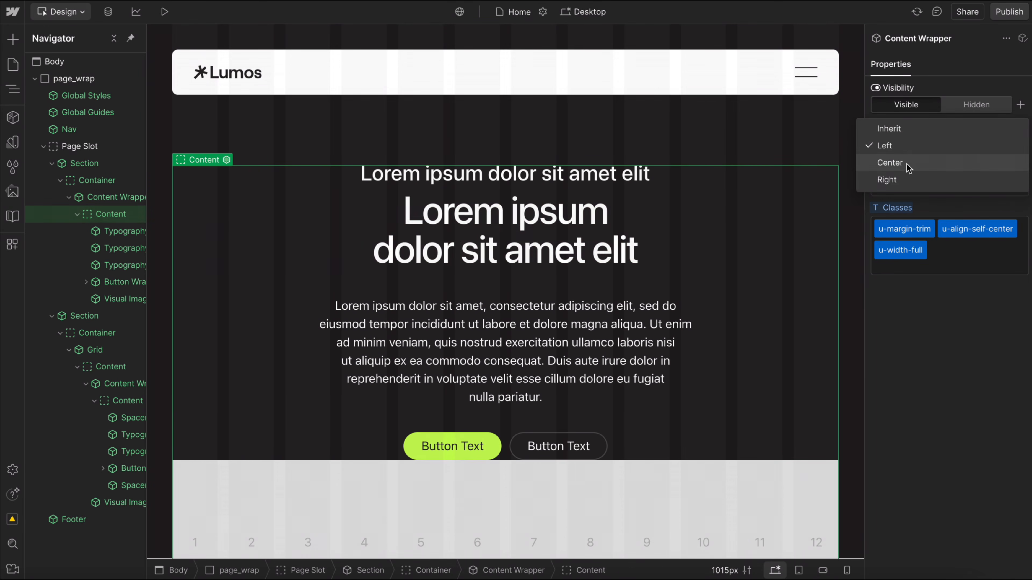
left_click(889, 163)
left_click(602, 229)
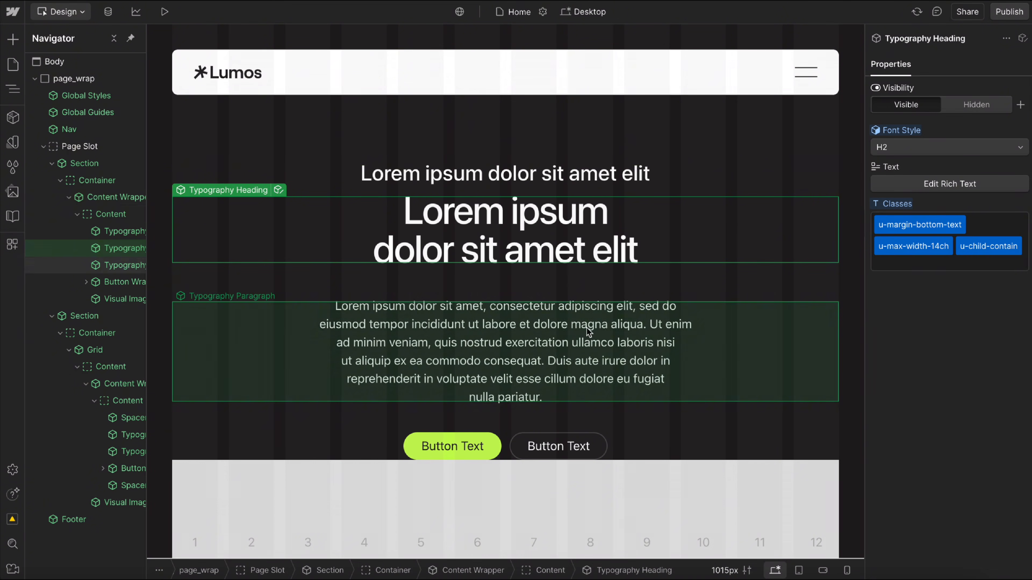
Reset the Content Wrapper's alignment to Inherit and add the u-alignment-center class to it instead.
left_click(449, 288)
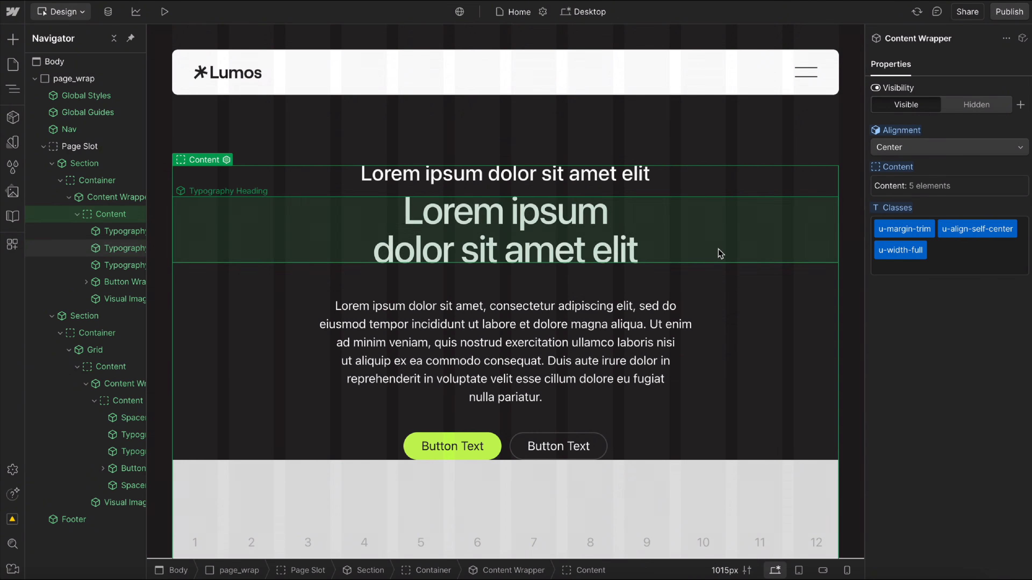
left_click(910, 131)
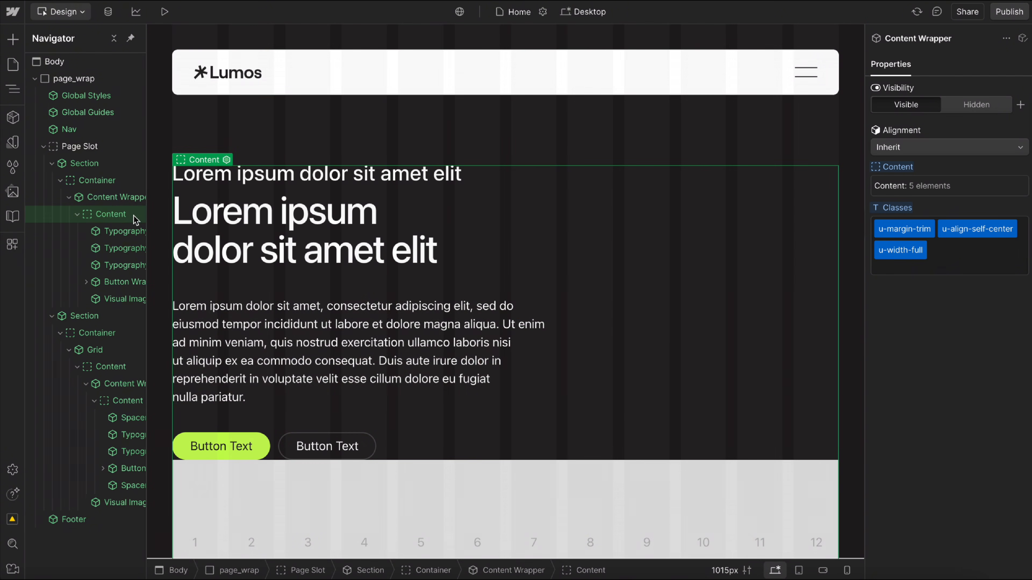
left_click(932, 271)
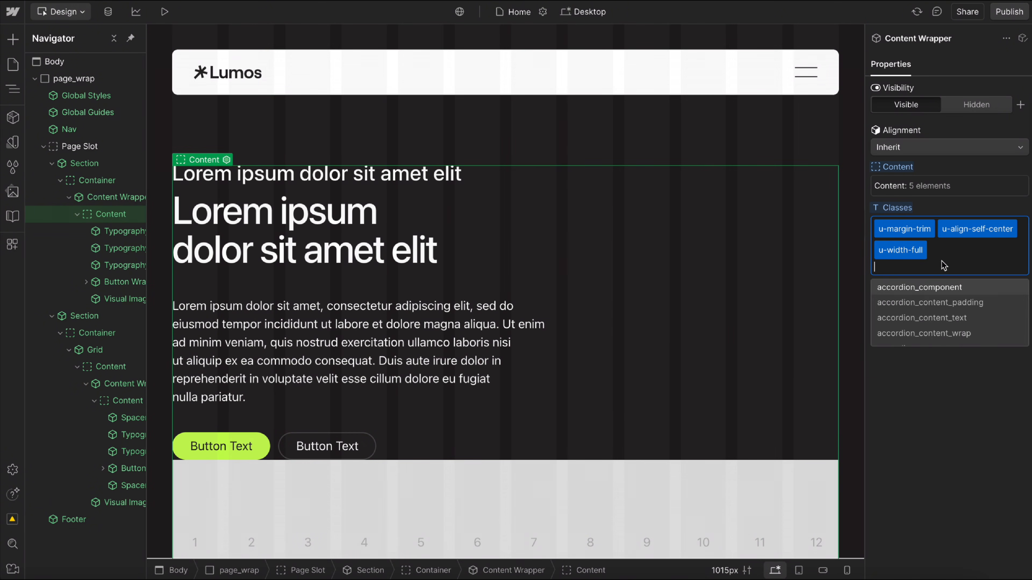
type("align")
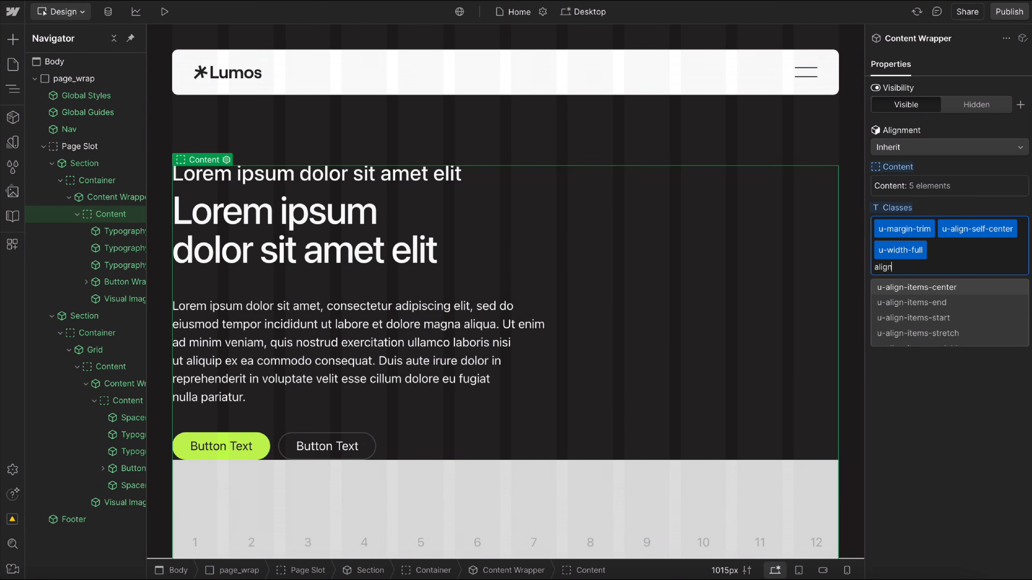
type("ment")
left_click(917, 288)
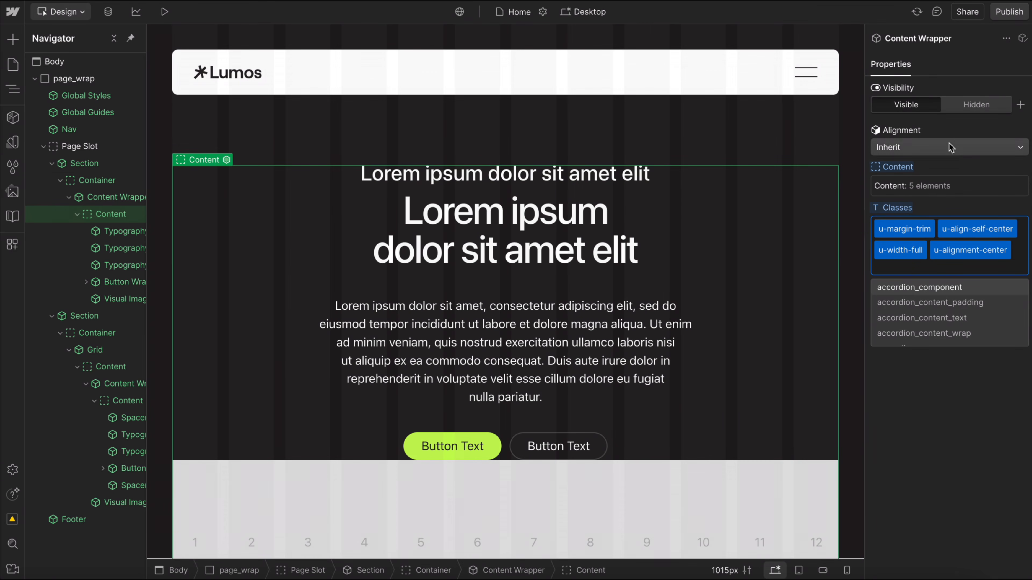
Remove the u-alignment-center class from the Content Wrapper and check where the parent section accepts classes.
left_click(967, 254)
key("BackSpace")
key("BackSpace")
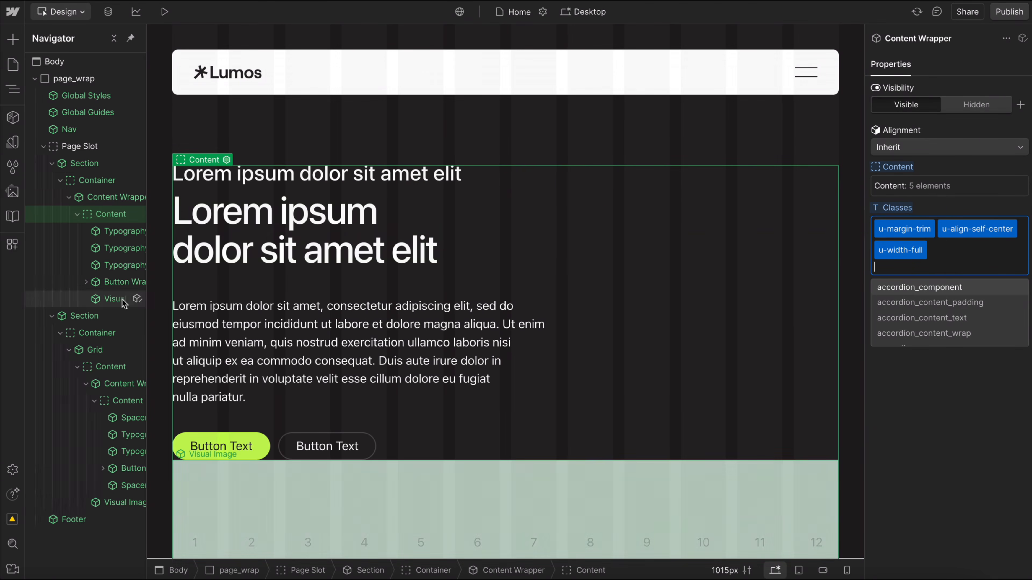
left_click(104, 167)
left_click(934, 264)
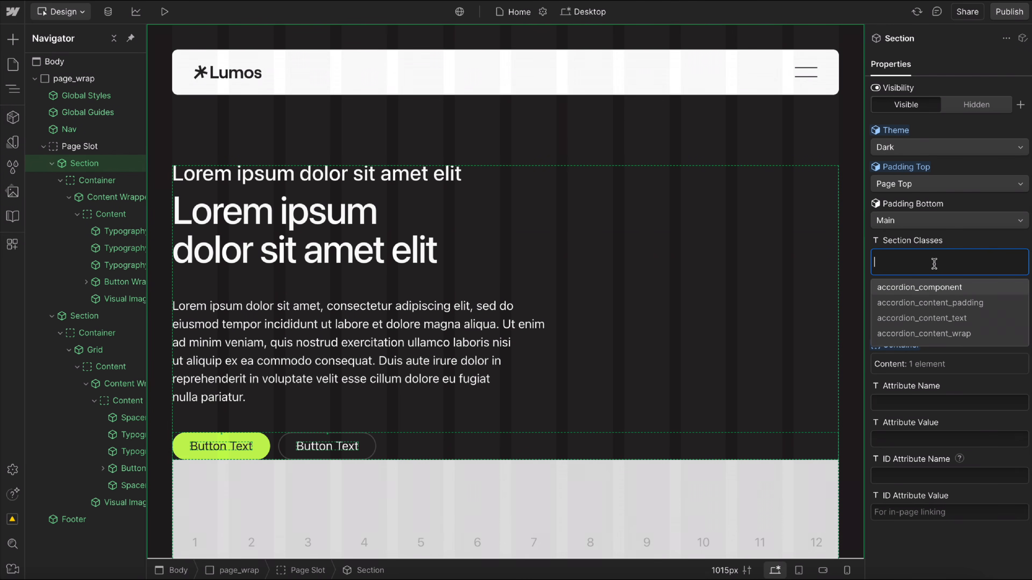
left_click(111, 198)
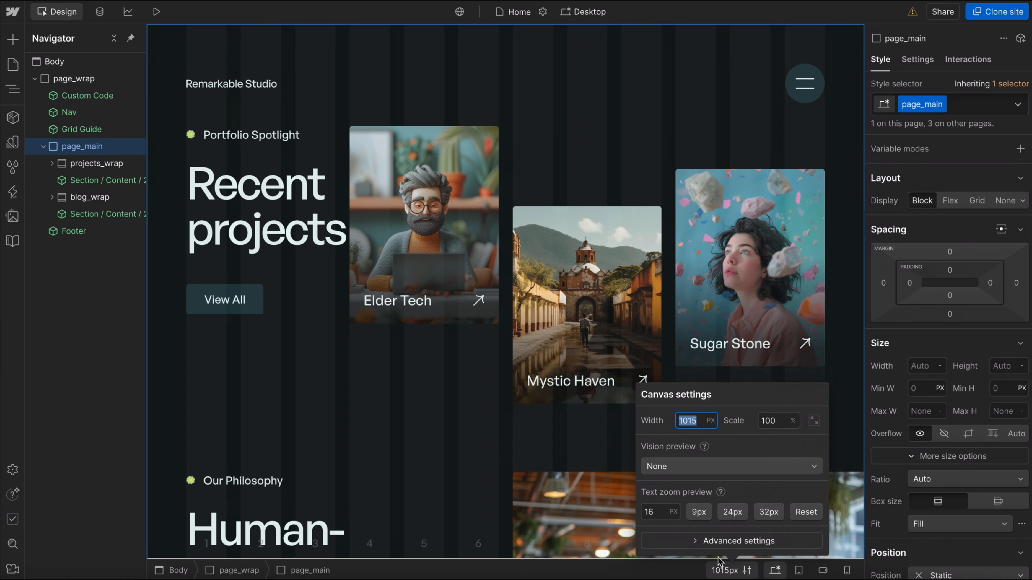
Raise the text zoom preview of the Remarkable Studio home page gradually to 29 px to examine how the layout responds.
left_click(663, 515)
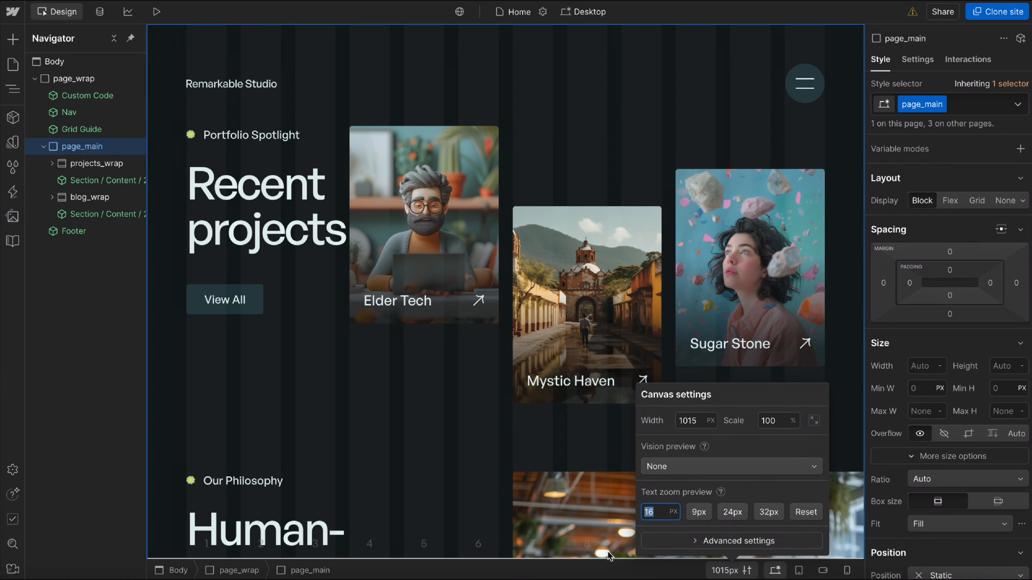
key("Up")
key("Up")
key("Up")
key("Up")
key("Up")
key("Up")
key("Up")
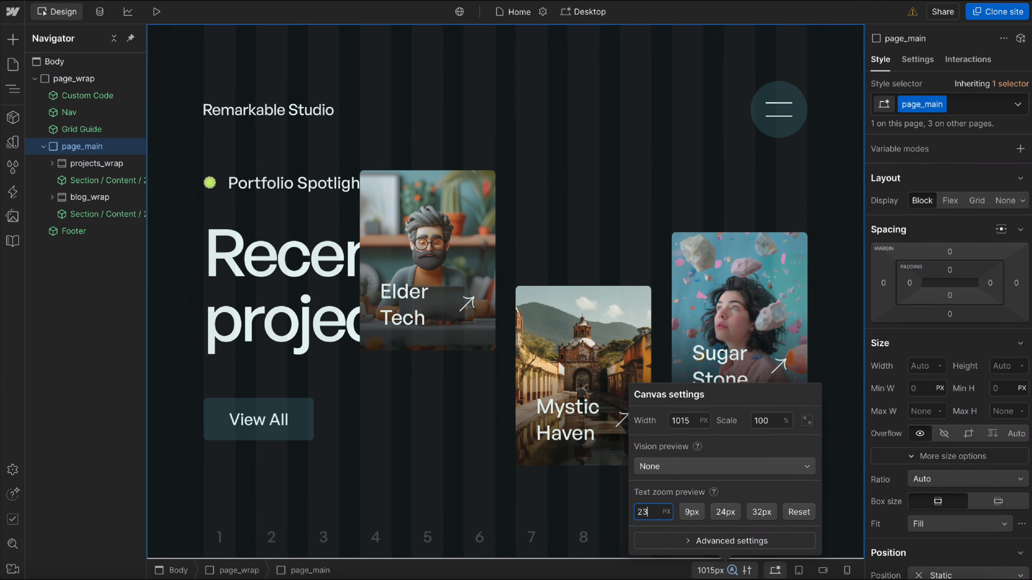
key("Up")
key("Up")
key("Up")
key("Up")
key("Up")
key("Up")
key("Up")
key("Up")
key("Up")
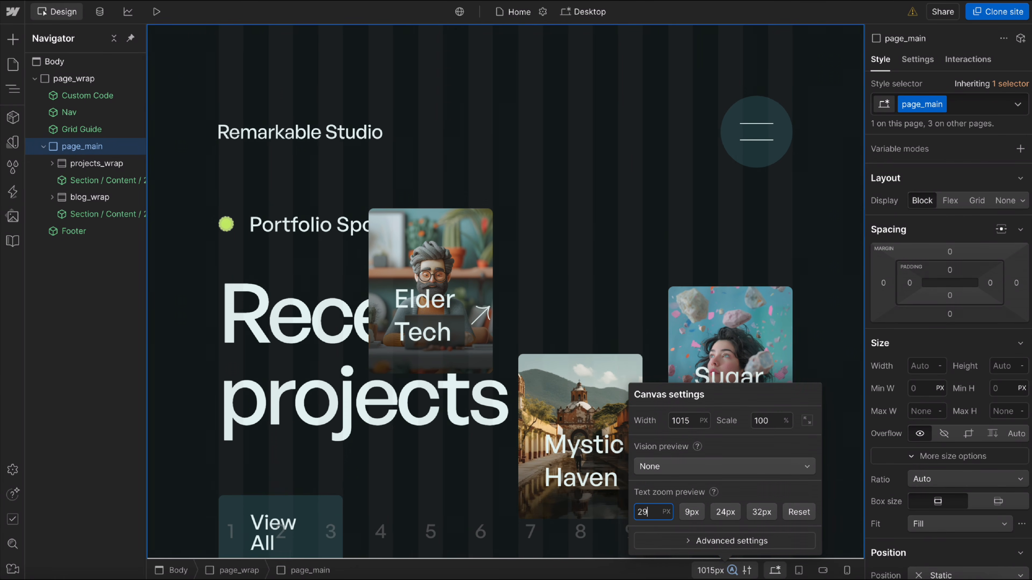
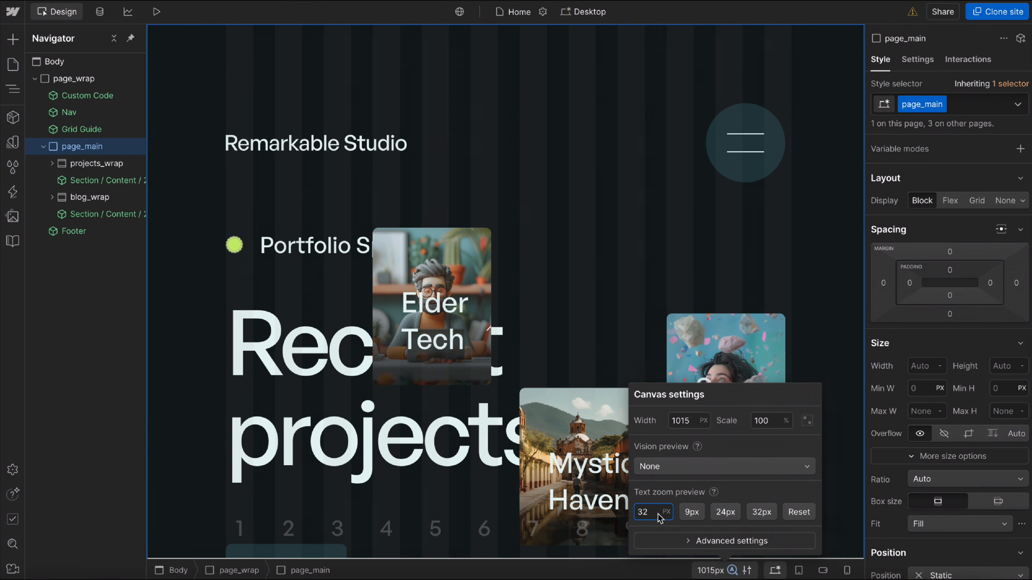
Vary the text zoom preview up past 34 px and back down to 16 px to examine how the breakpoint-based page responds.
key("Up")
key("Up")
key("Up")
key("Down")
key("Down")
key("Down")
key("Down")
key("Down")
key("Down")
key("Down")
key("Down")
key("Down")
key("Down")
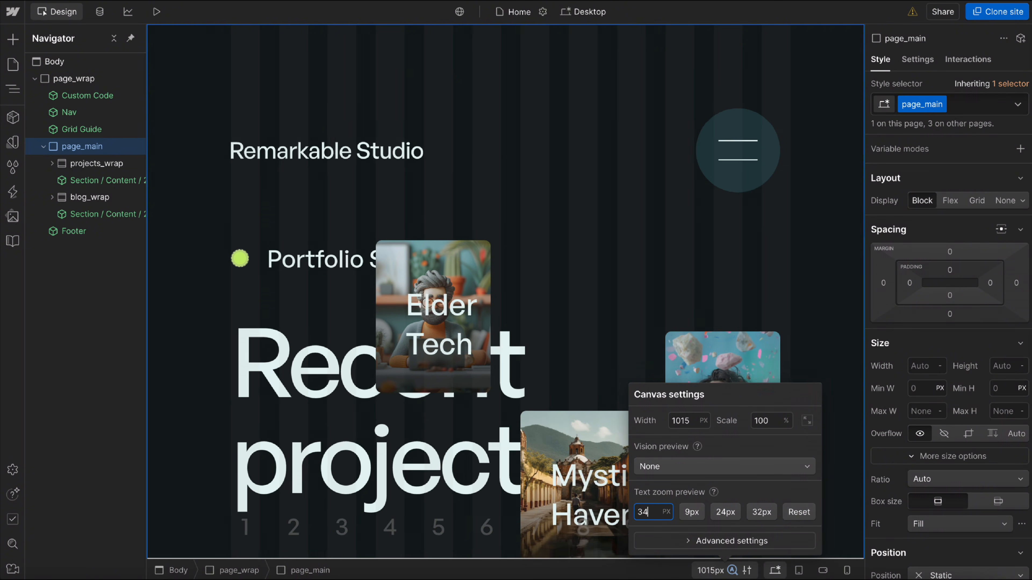
key("Down")
key("Down")
key("Down")
key("Down")
key("Down")
key("Down")
key("Down")
key("Down")
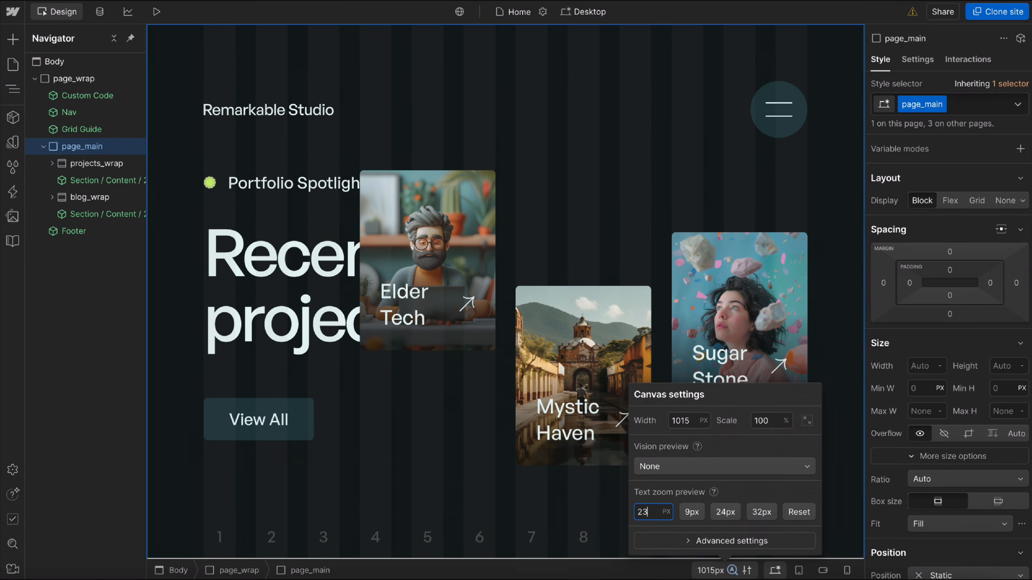
key("Down")
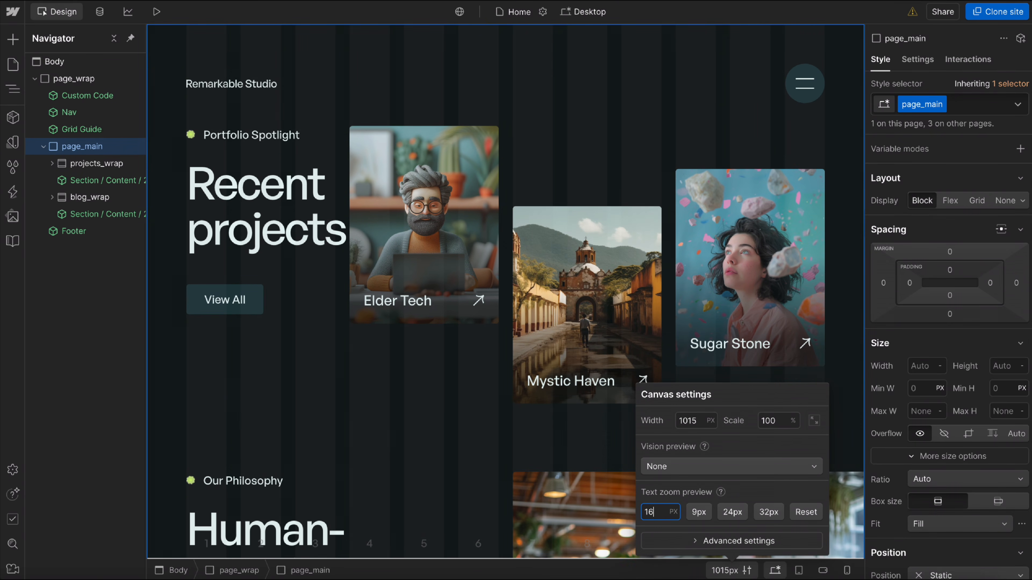
Switch to the site with the Projects Section component and vary its text zoom preview between 16 and 19 px to examine the column layout.
left_click(100, 422)
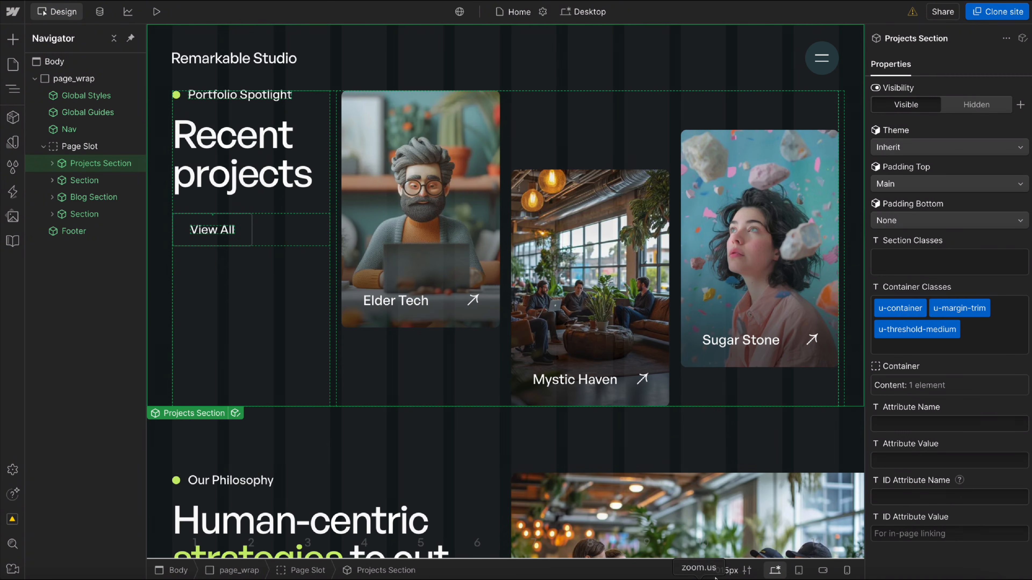
left_click(724, 570)
left_click(657, 511)
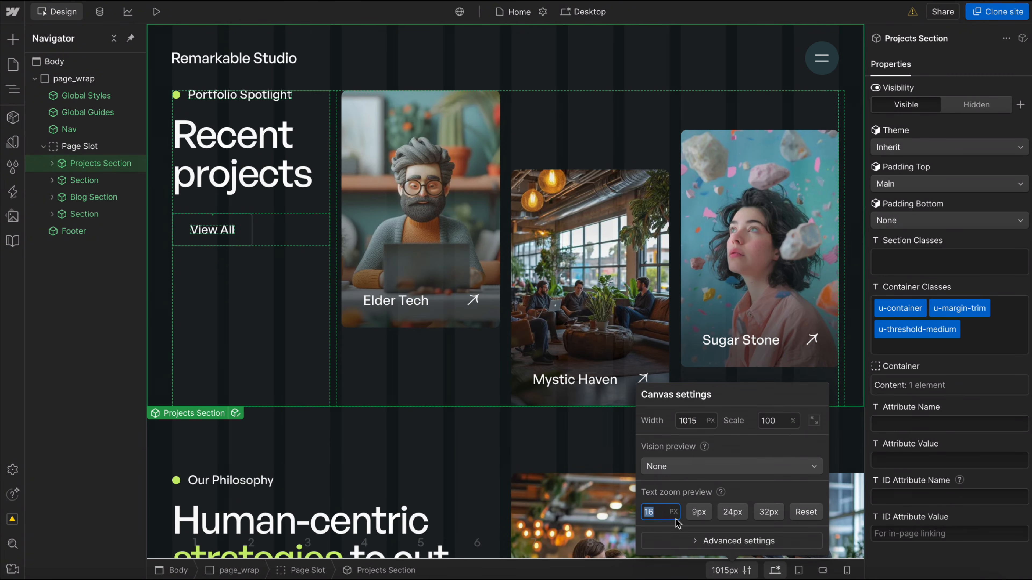
key("Up")
key("Up")
key("Up")
key("Up")
key("Down")
key("Down")
key("Down")
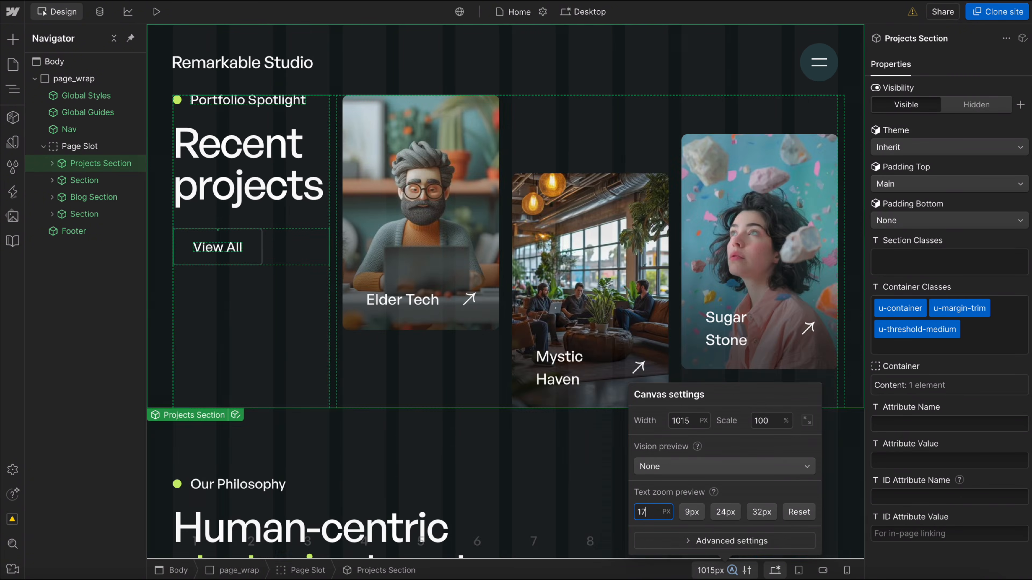
key("Up")
key("Up")
key("Up")
key("Down")
key("Down")
key("Down")
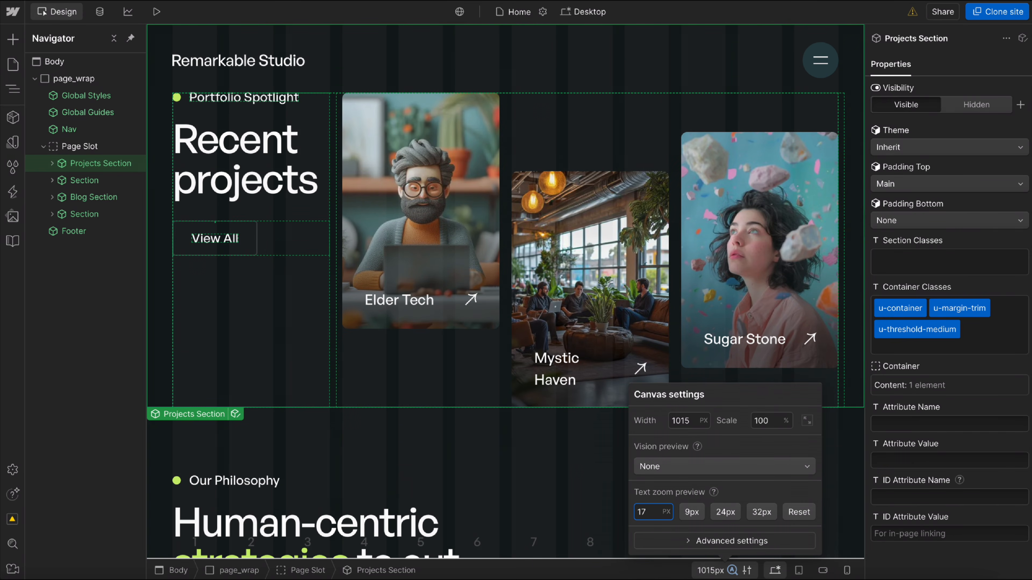
key("Up")
key("Up")
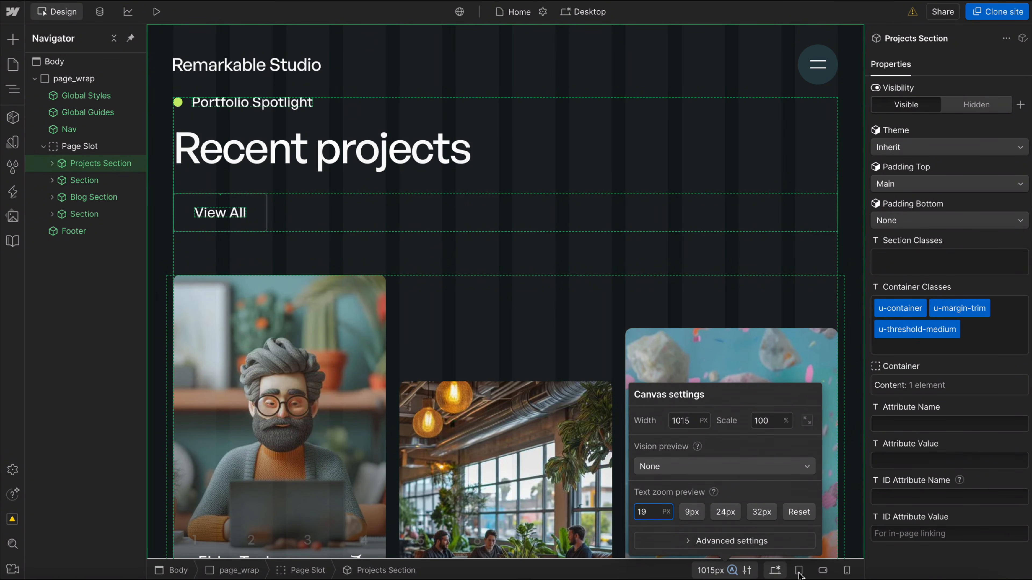
key("Down")
key("Down")
key("Down")
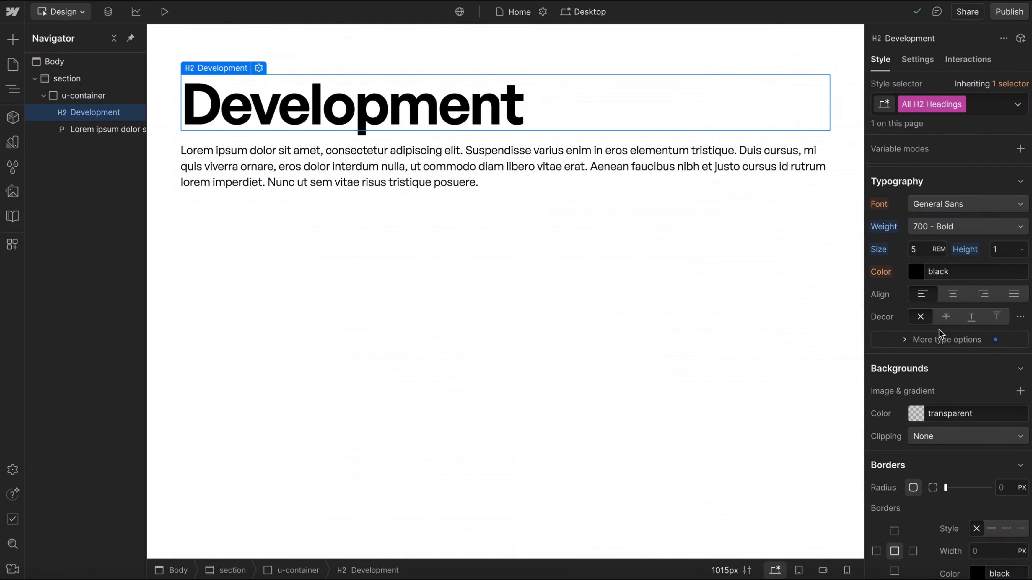
Compare the Development heading's font size at the smaller breakpoints with its desktop size, and return to the Desktop breakpoint.
left_click(799, 570)
left_click(823, 570)
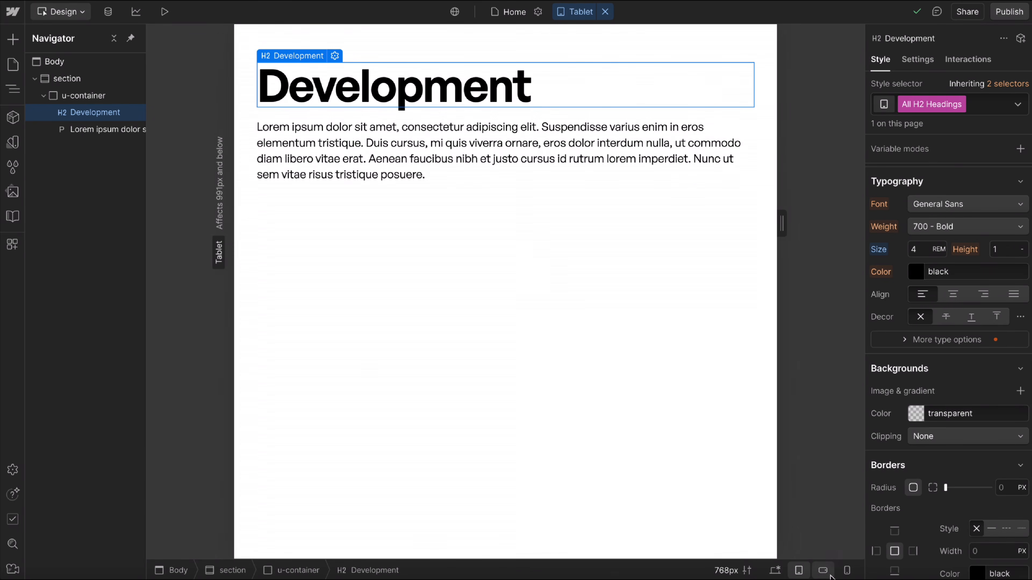
left_click(774, 570)
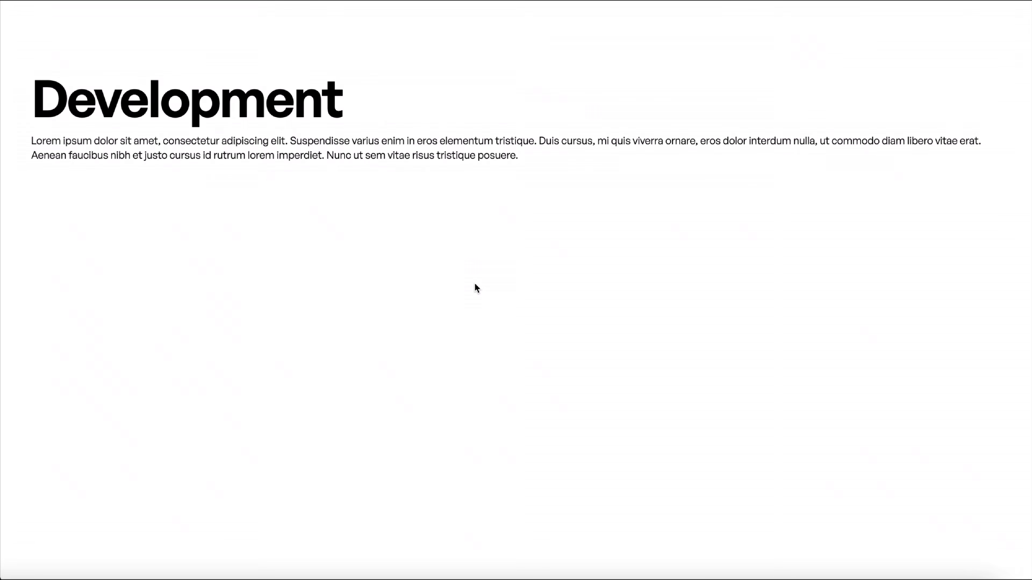
Zoom the Development page progressively in the browser to examine how the heading and paragraph scale, and restore the default zoom.
key("super+plus")
key("super+plus")
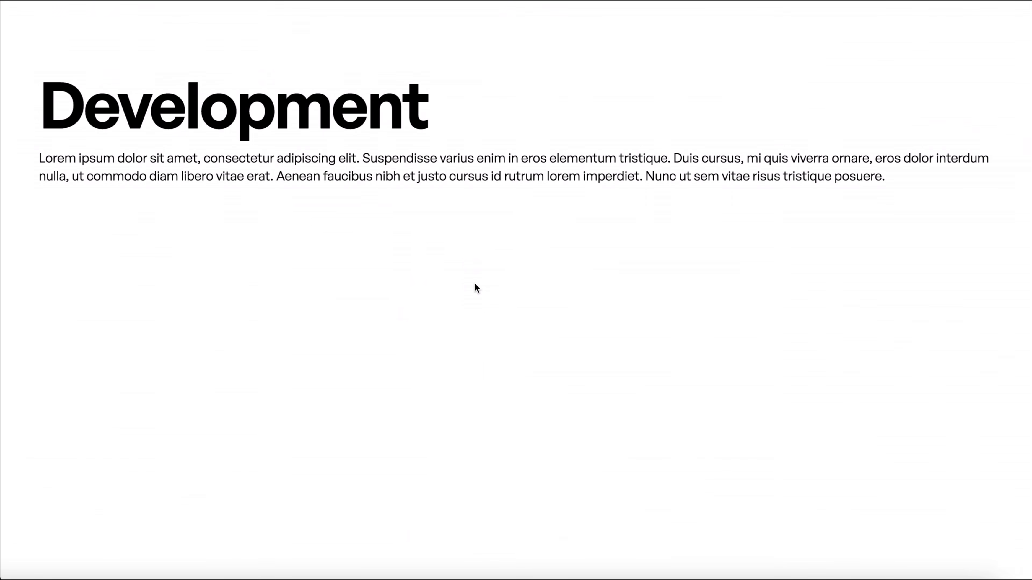
key("super+plus")
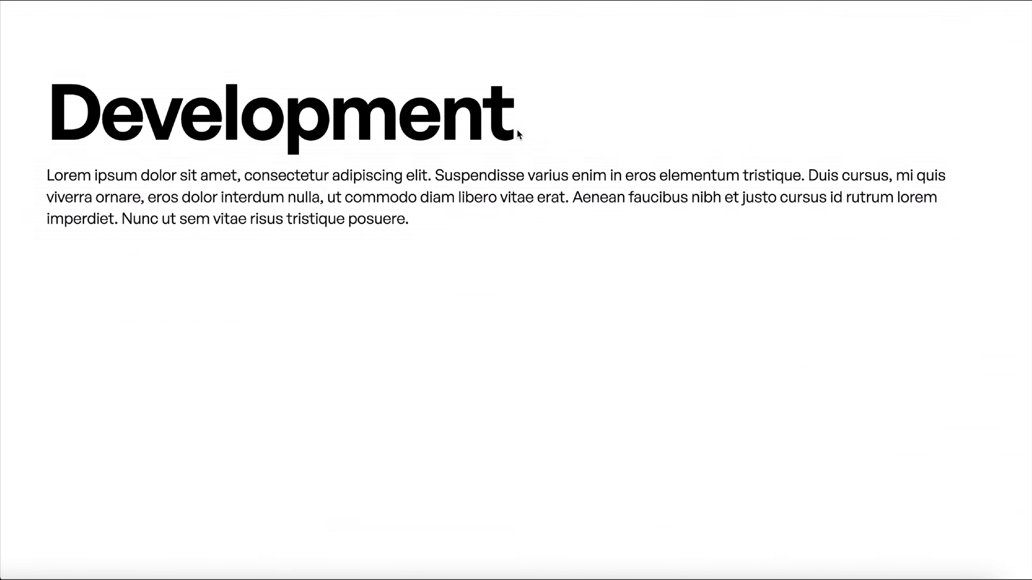
key("super+plus")
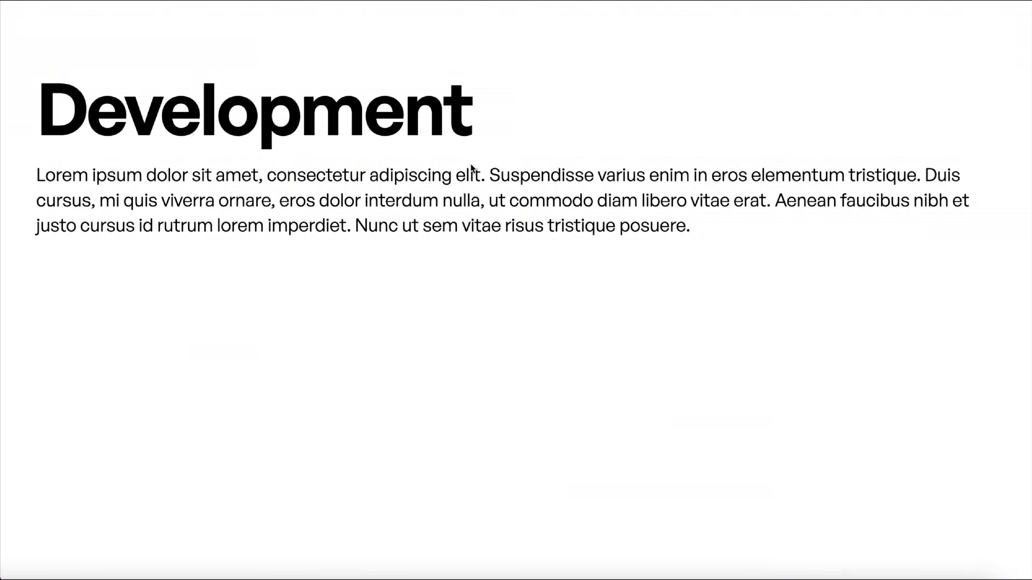
key("super+plus")
key("super+plus")
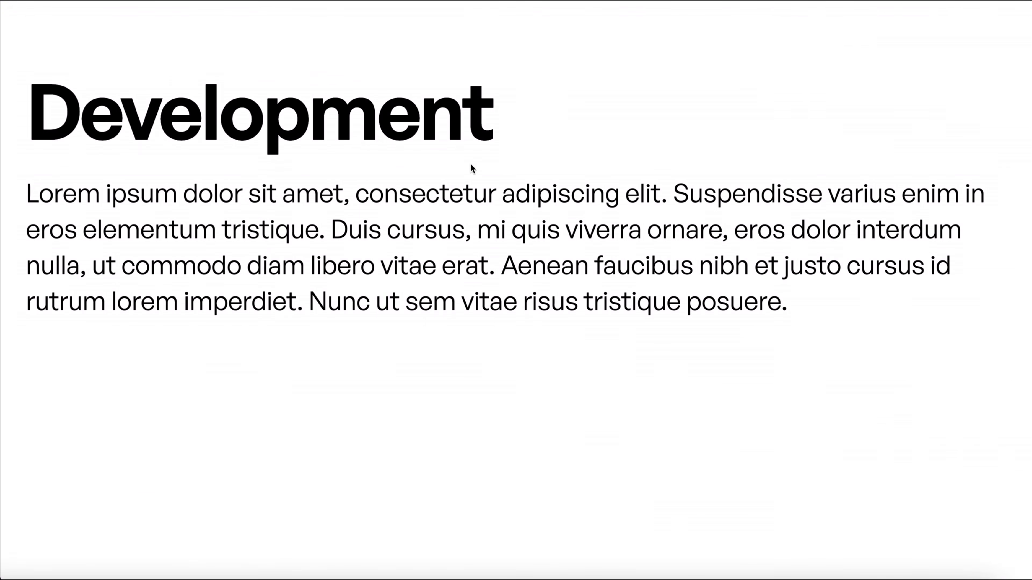
key("super+plus")
key("super+plus")
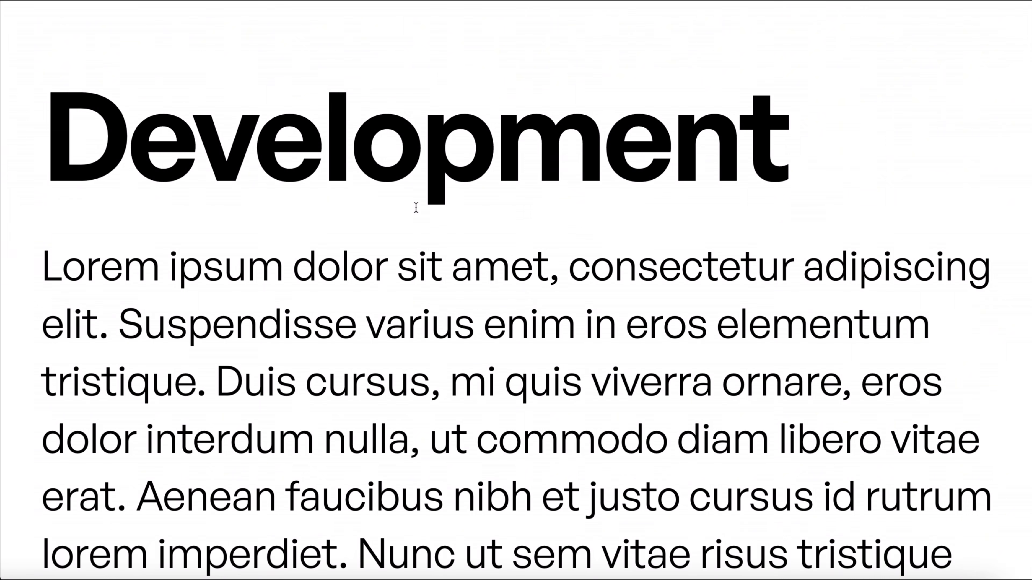
key("super+plus")
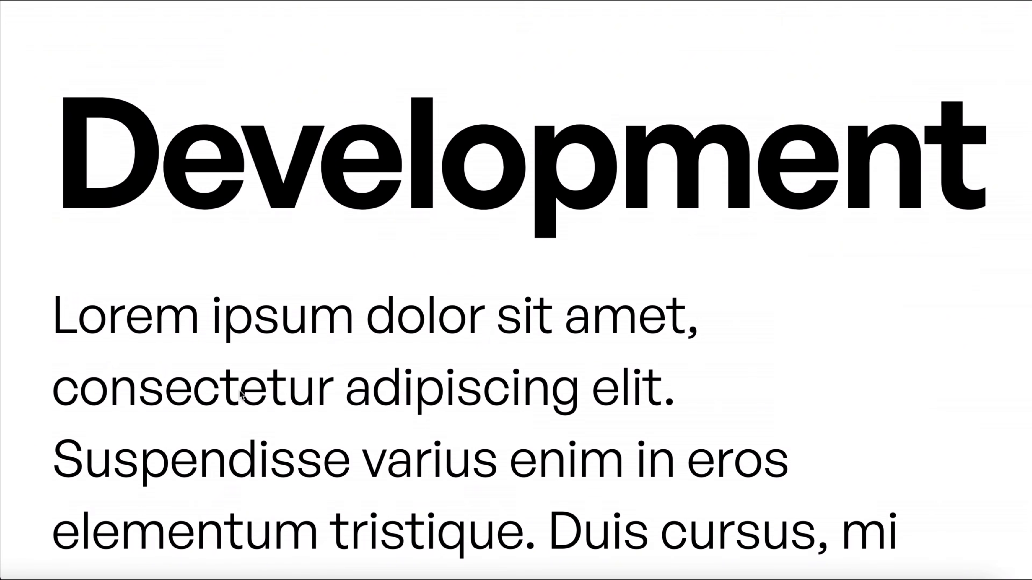
key("super+0")
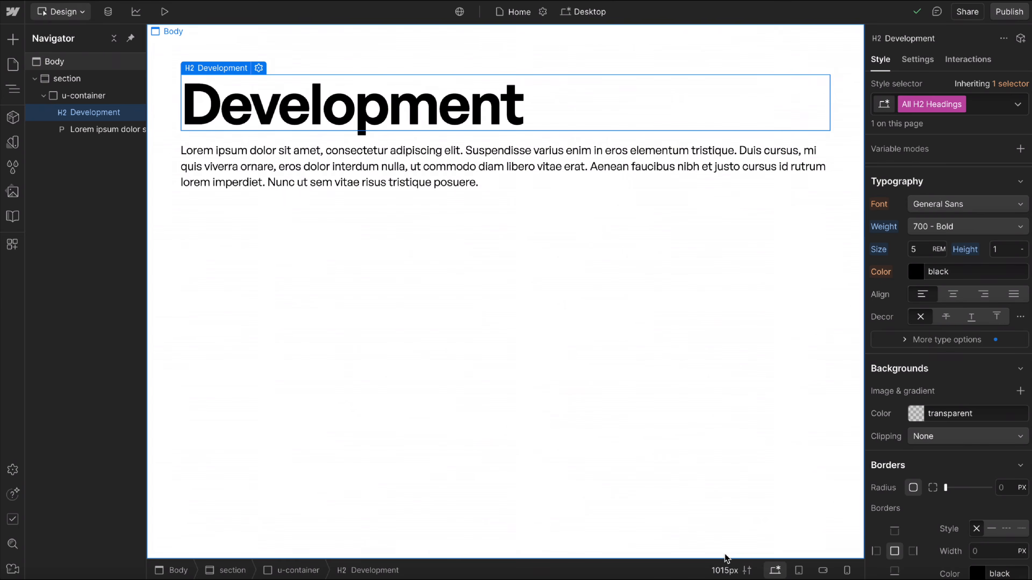
Preview the Development page in the Designer with text zoom at 32 px and at 50 px.
left_click(726, 569)
left_click(768, 512)
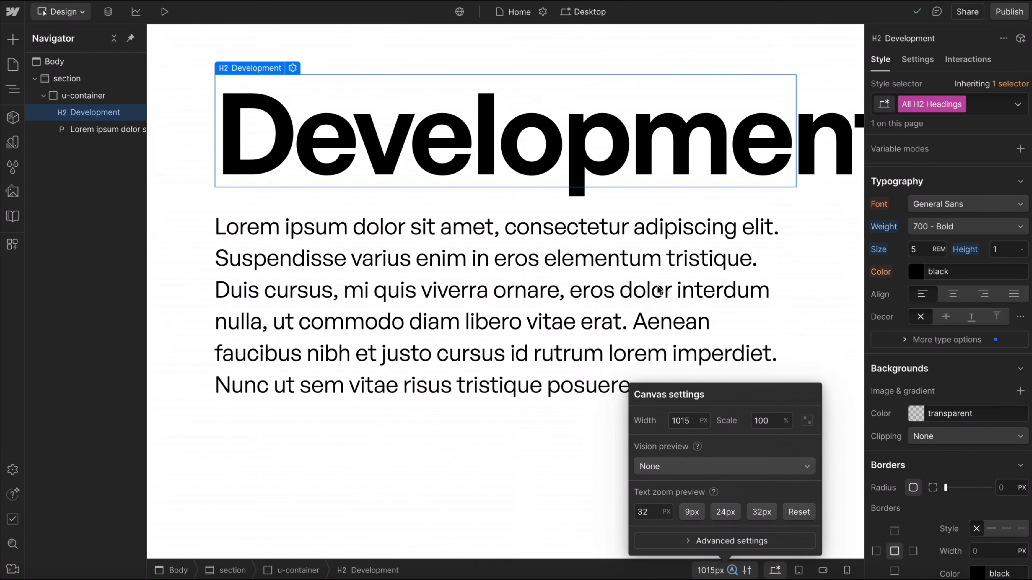
left_click(652, 511)
type("50")
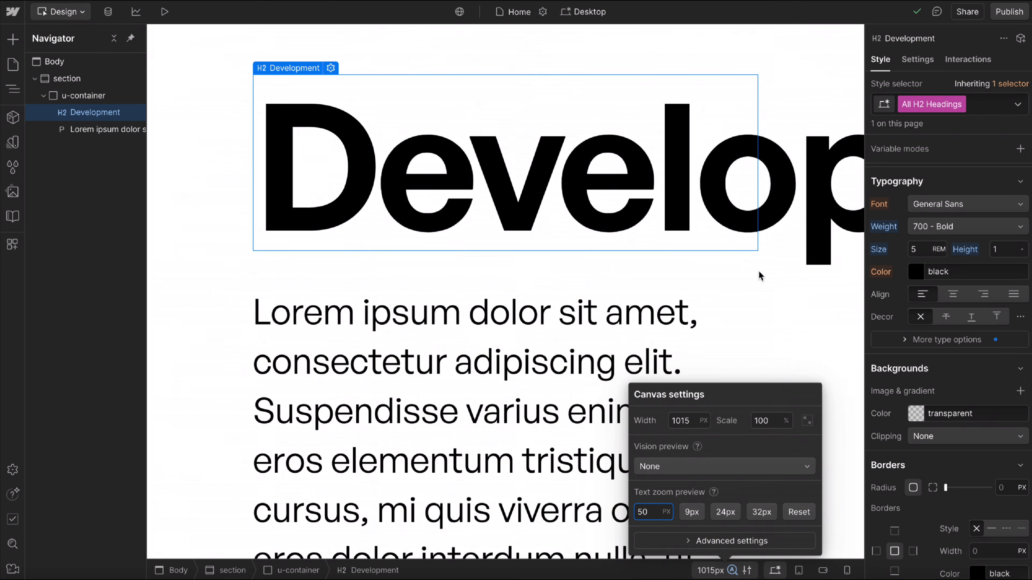
Select the u-container and compare its side padding at the Desktop and Tablet breakpoints.
left_click(178, 196)
left_click(178, 196)
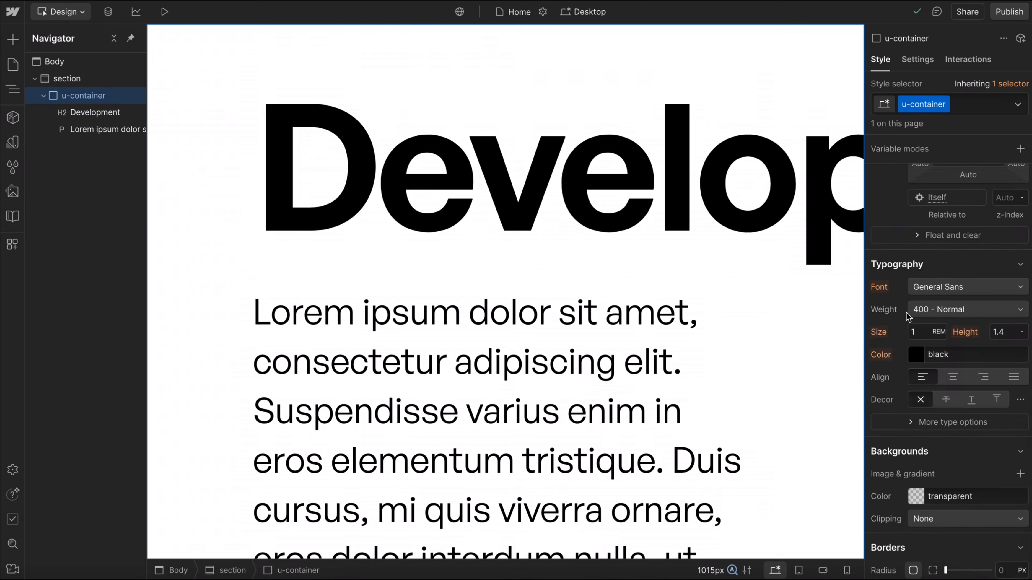
scroll(913, 324, "up", 6)
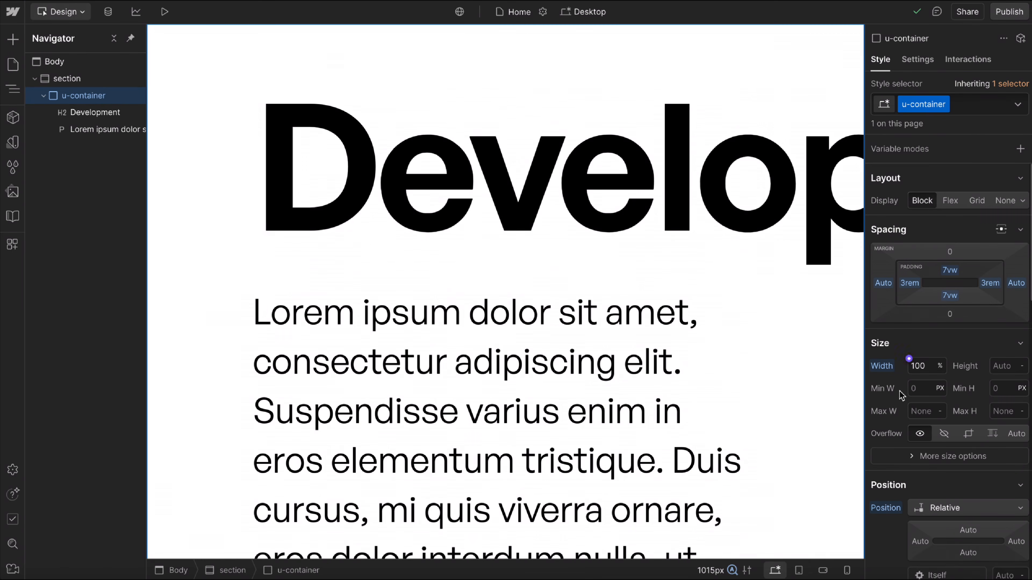
left_click(799, 570)
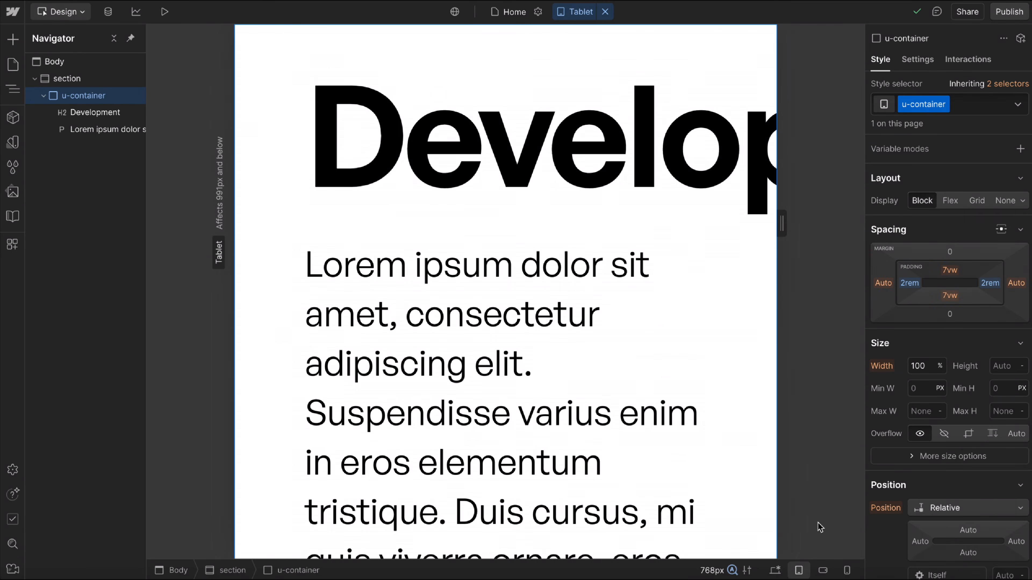
left_click(775, 570)
Try a text zoom preview of 70 px on the Development page and reset it to the default.
left_click(727, 570)
left_click(651, 515)
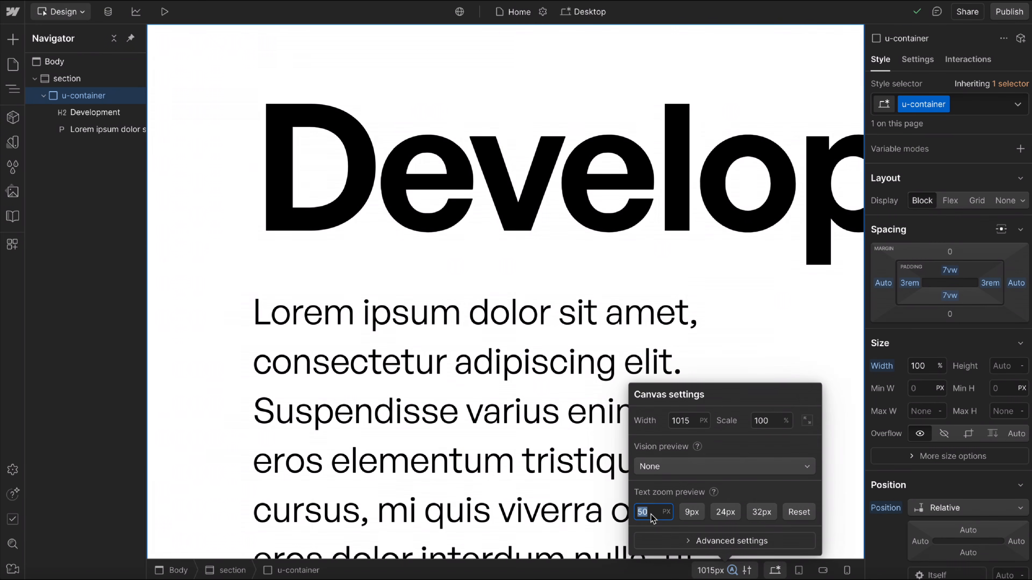
type("70")
left_click(799, 512)
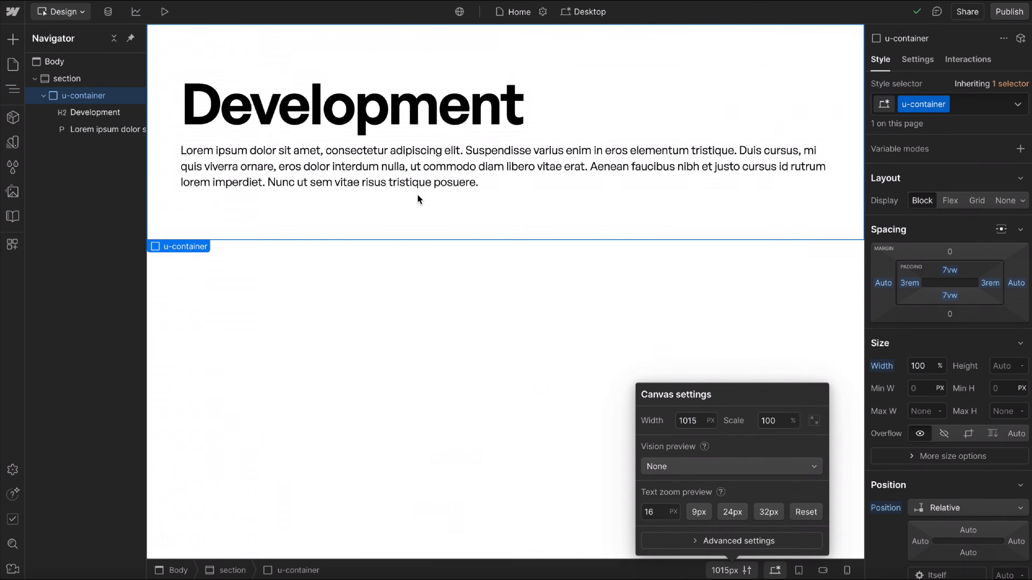
left_click(177, 202)
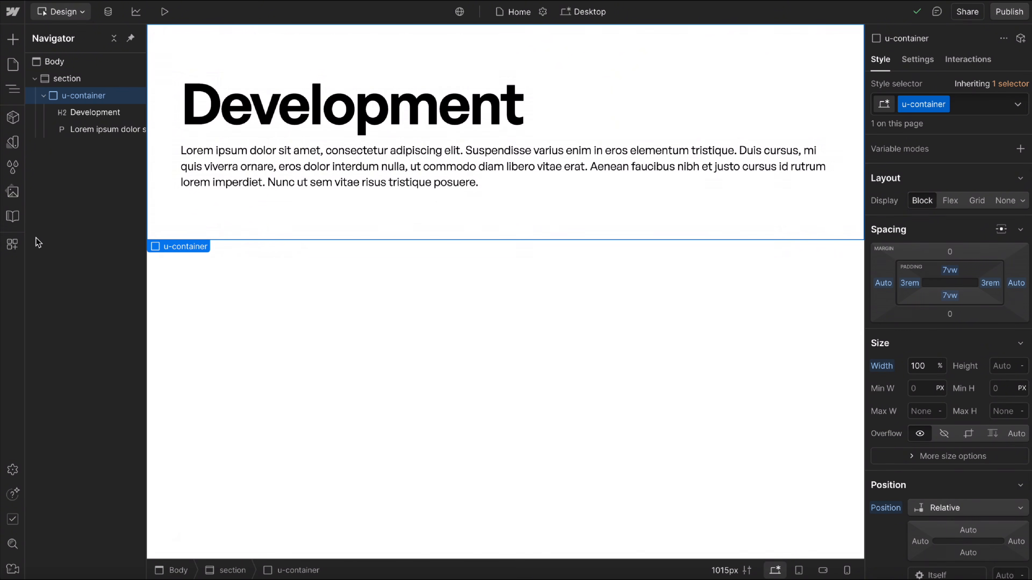
Launch the Fluid Builder app and add the Base / H2 Font Size variable to make it fluid.
left_click(23, 246)
left_click(176, 116)
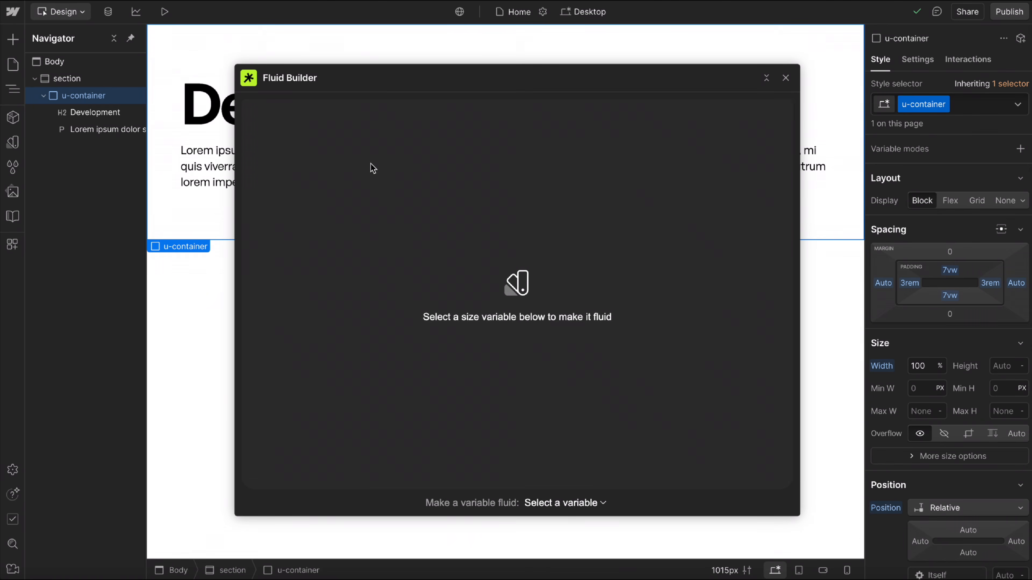
left_click(567, 506)
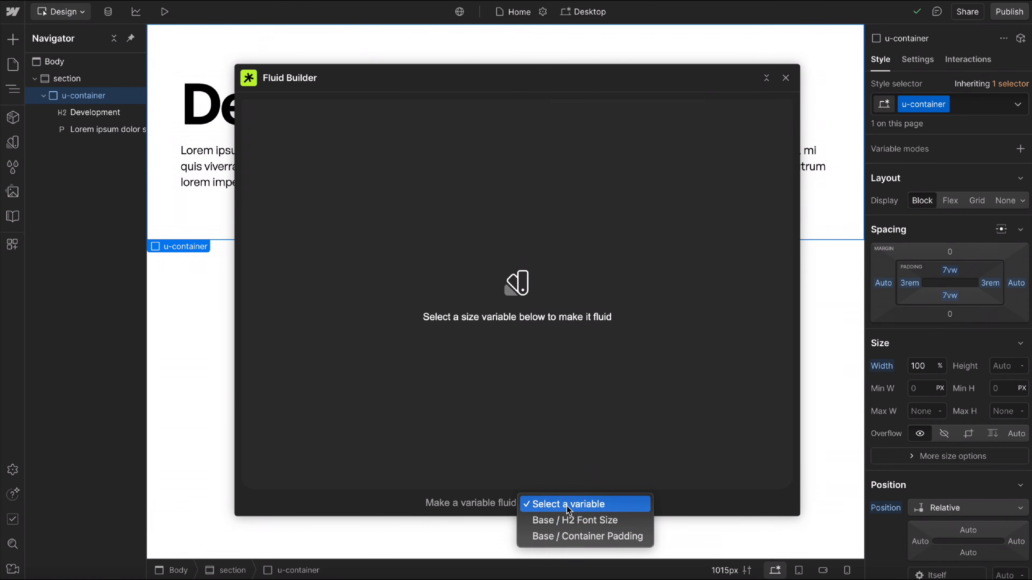
left_click(569, 520)
Set H2 Font Size to a maximum of 5 rem and a minimum of 2 rem, keeping the 90 and 20 viewport limits.
left_click(481, 124)
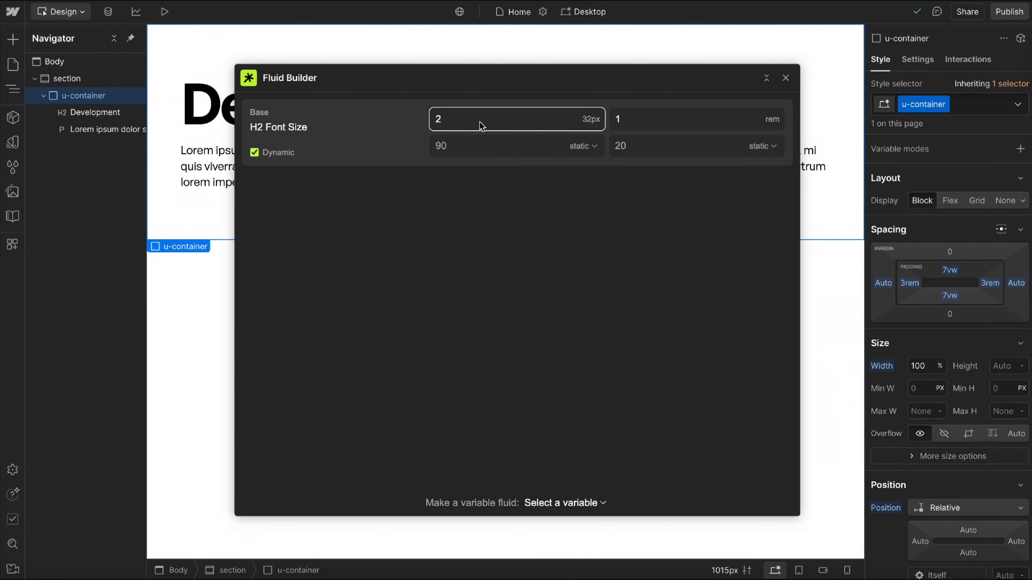
key("BackSpace")
type("4")
left_click(627, 125)
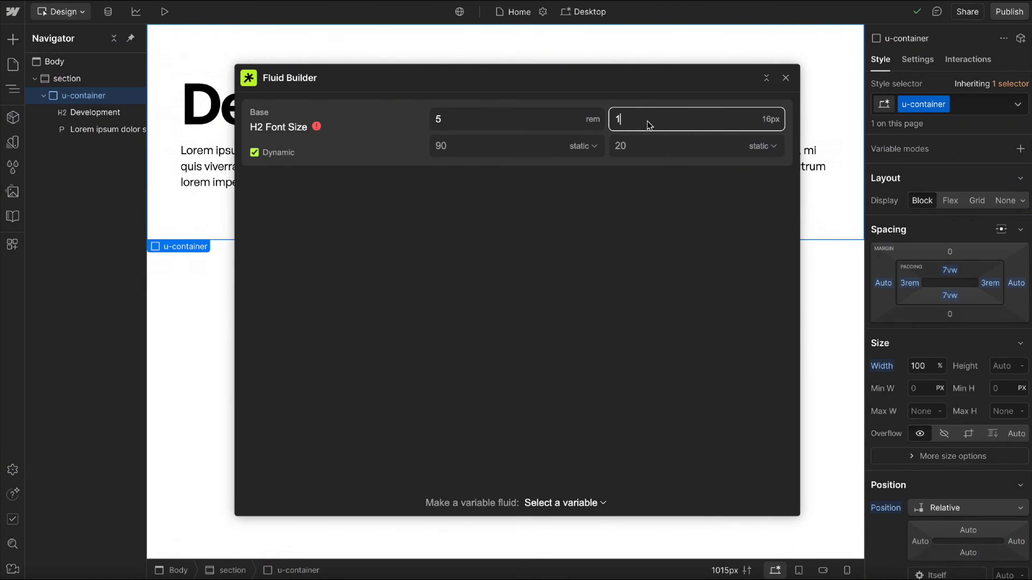
key("BackSpace")
type("2")
left_click(496, 150)
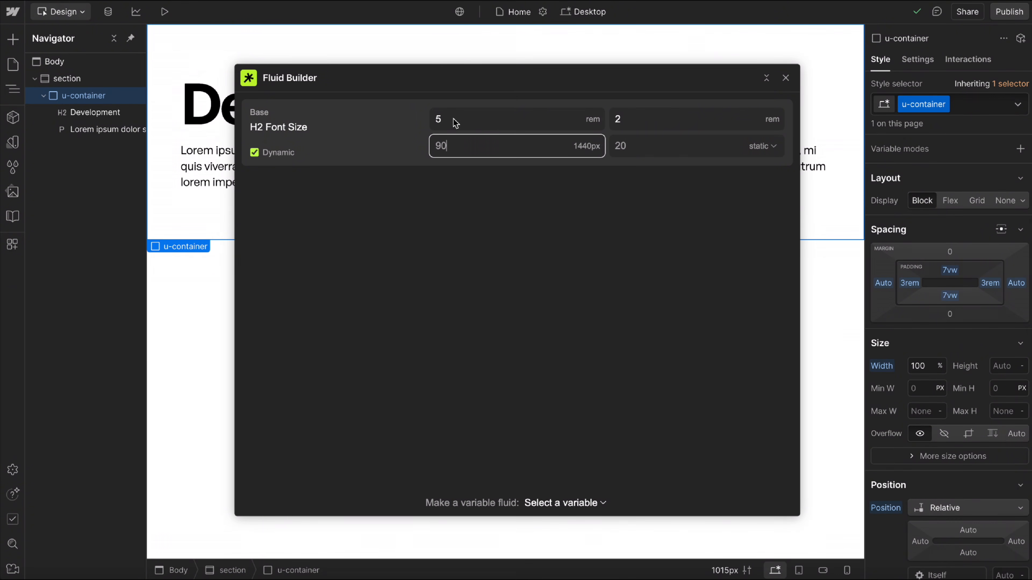
left_click(637, 124)
left_click(672, 150)
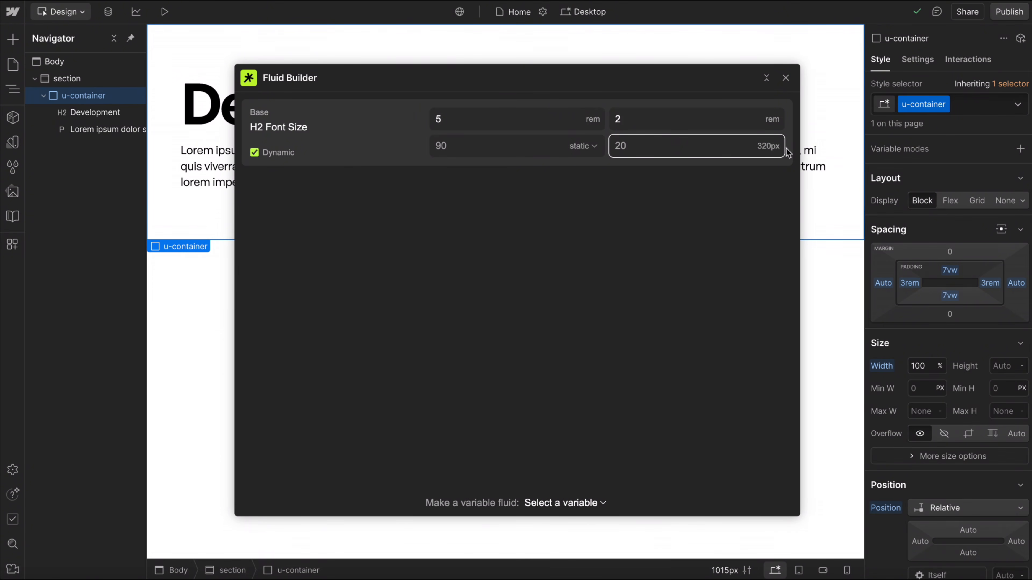
left_click(607, 208)
Make the Base / Container Padding variable fluid with a maximum of 3 rem and a minimum of 1 rem.
left_click(562, 504)
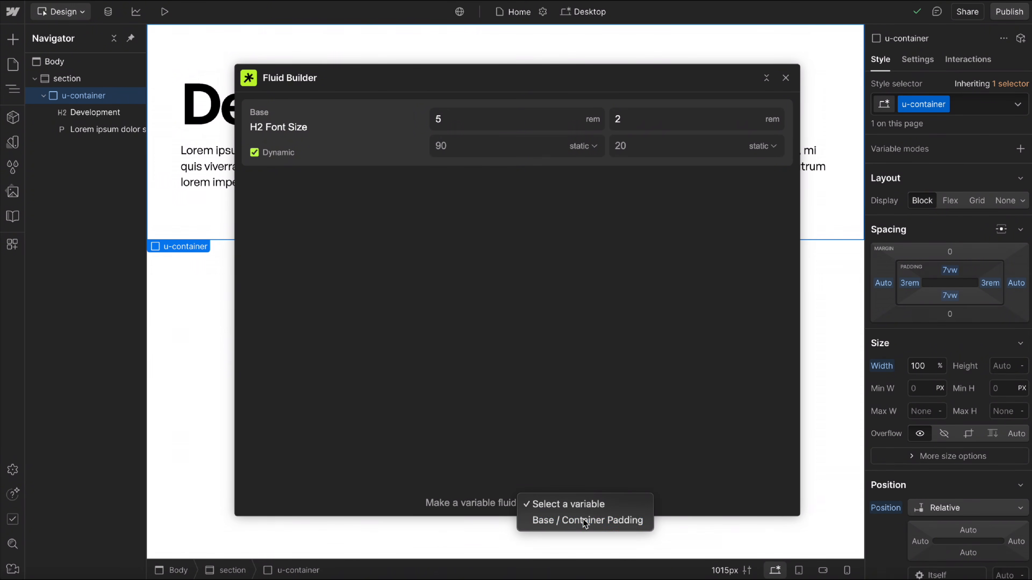
left_click(583, 522)
left_click(477, 198)
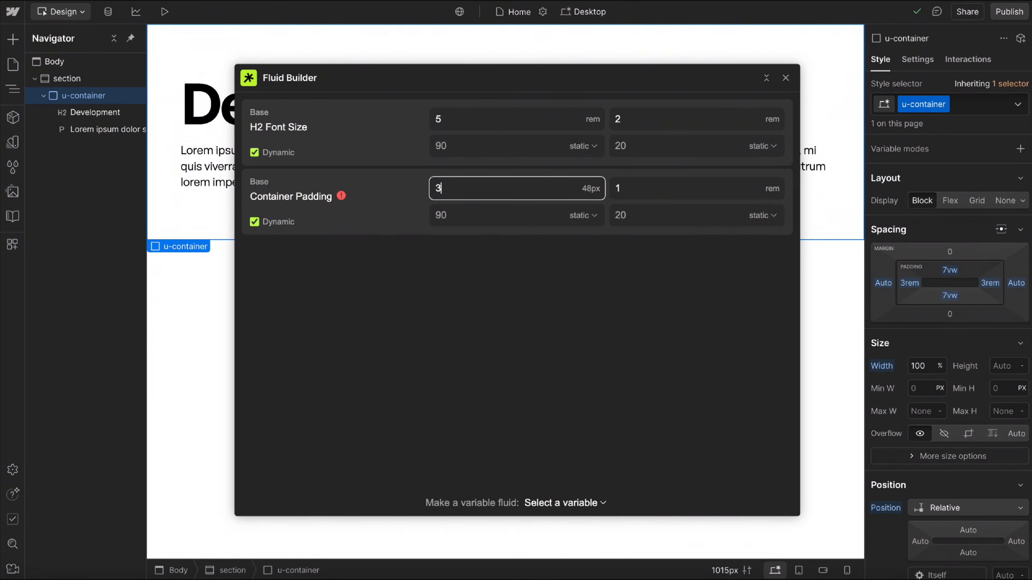
left_click(649, 193)
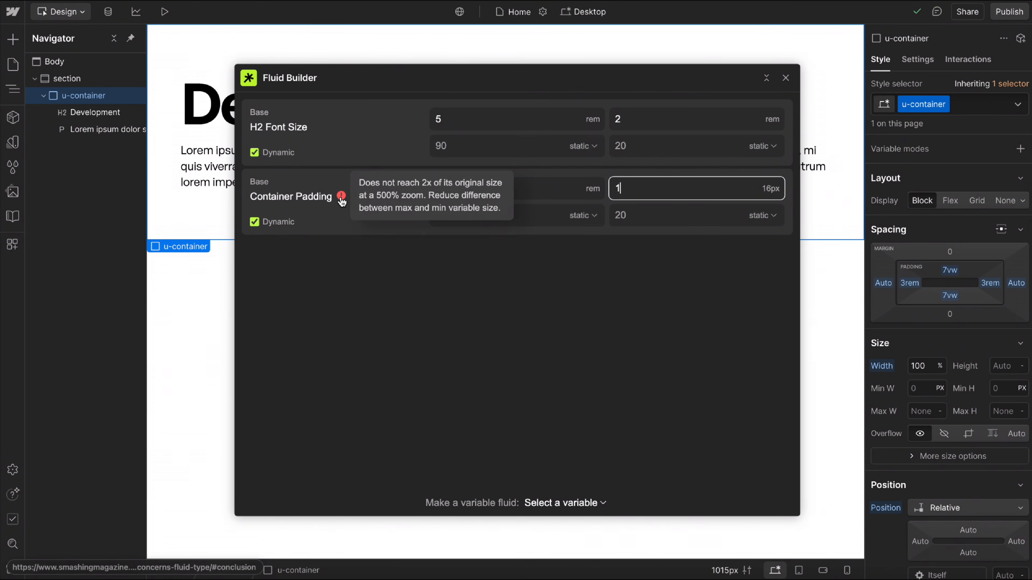
Try a Container Padding minimum of 2 rem, then restore it to 1 rem.
key("BackSpace")
type("2")
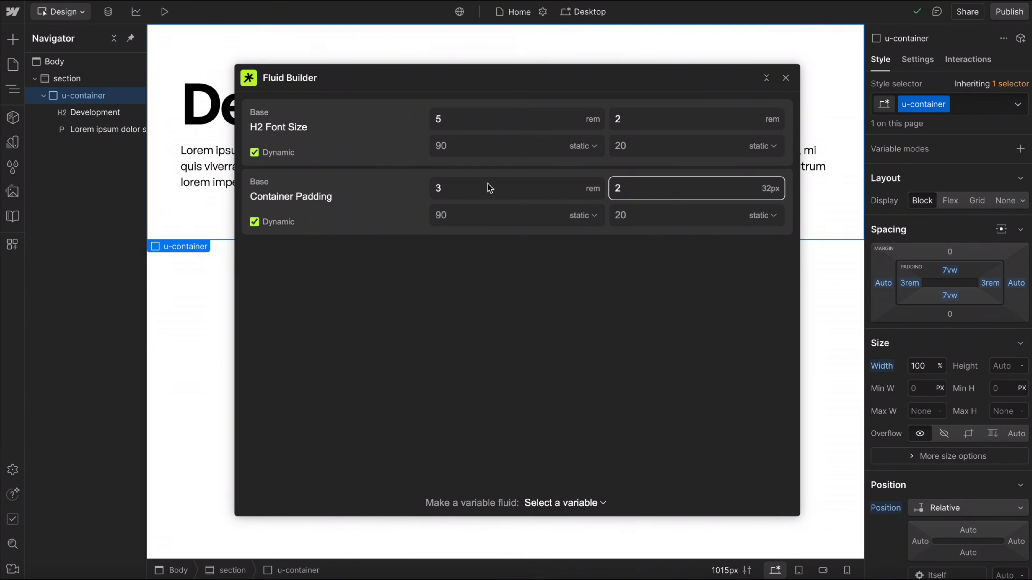
key("BackSpace")
type("1")
mouse_move(343, 198)
Try a 1 rem minimum for H2 Font Size twice, restoring 2 rem each time while keeping the 5 rem maximum.
left_click(640, 121)
type("1")
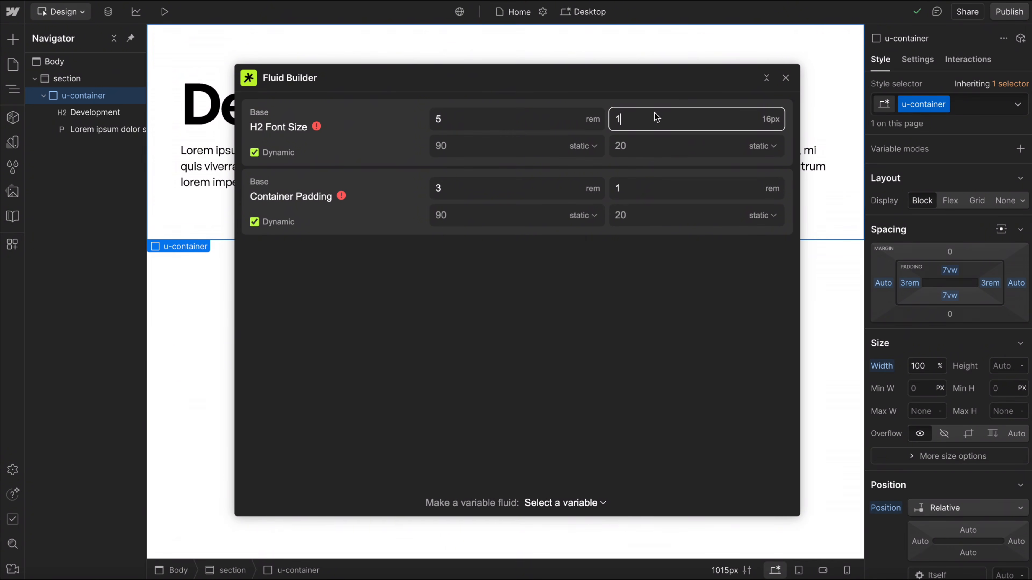
key("BackSpace")
type("2")
left_click(589, 302)
left_click(479, 128)
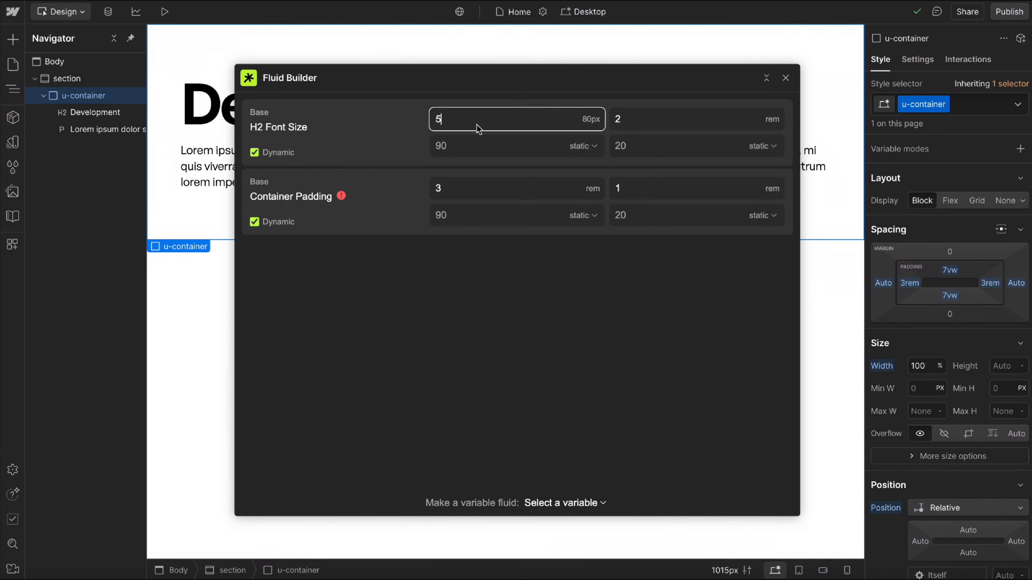
left_click(651, 129)
key("BackSpace")
type("1")
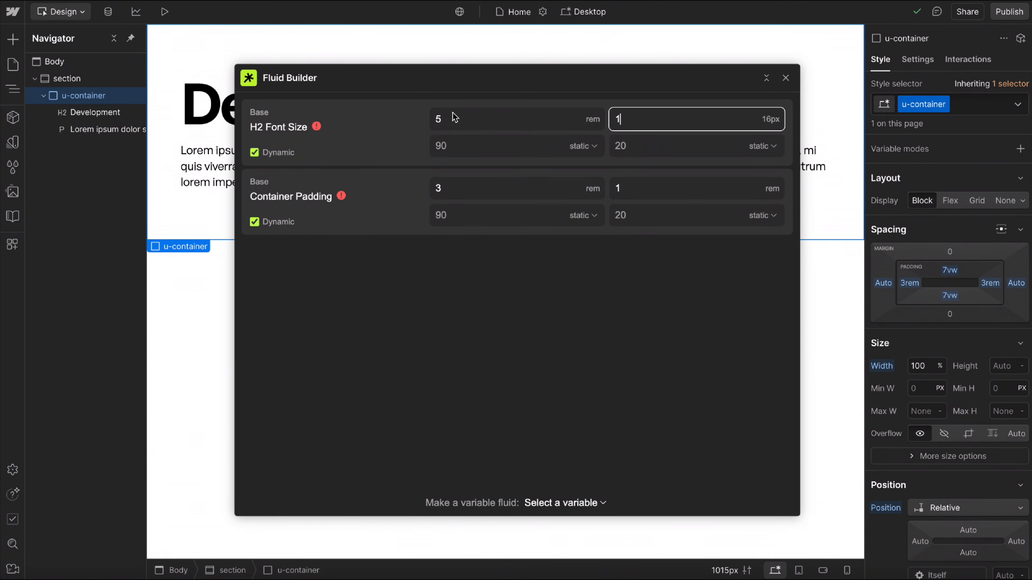
left_click(445, 120)
left_click(679, 129)
key("BackSpace")
type("2")
left_click(611, 240)
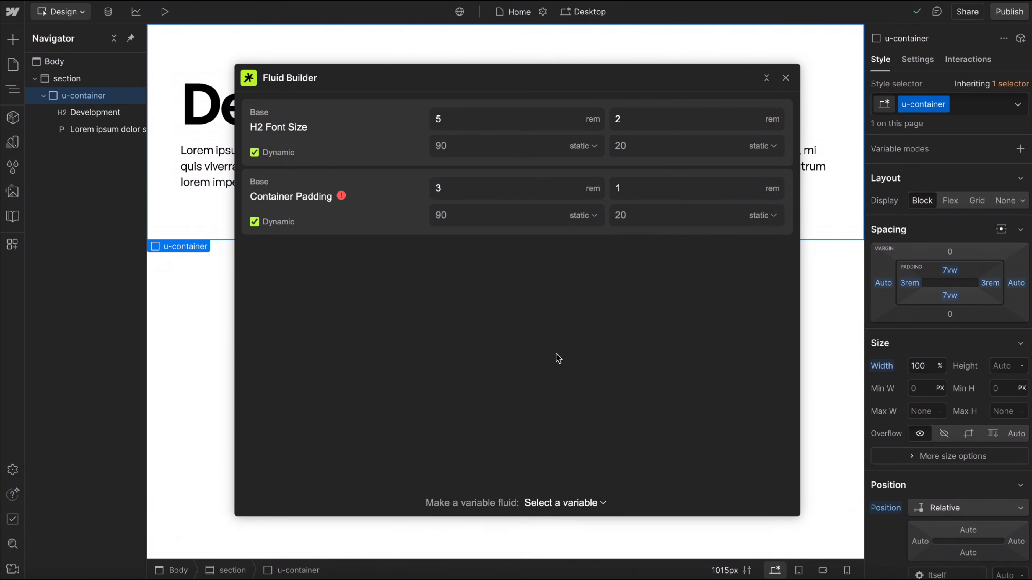
Close Fluid Builder and link the Development heading's font size to the h2-font-size variable.
left_click(785, 78)
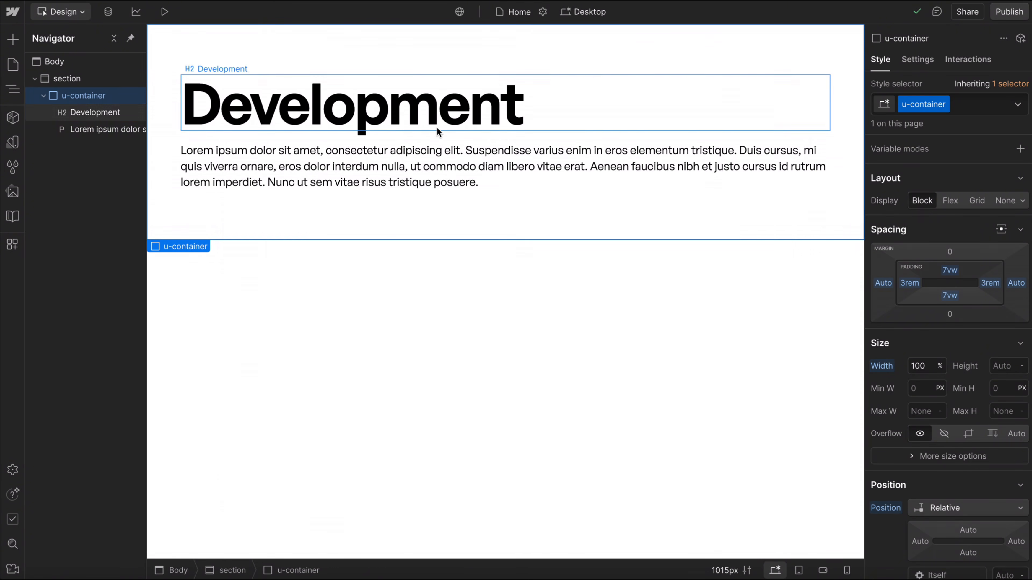
left_click(406, 122)
scroll(919, 384, "down", 4)
scroll(919, 384, "down", 4)
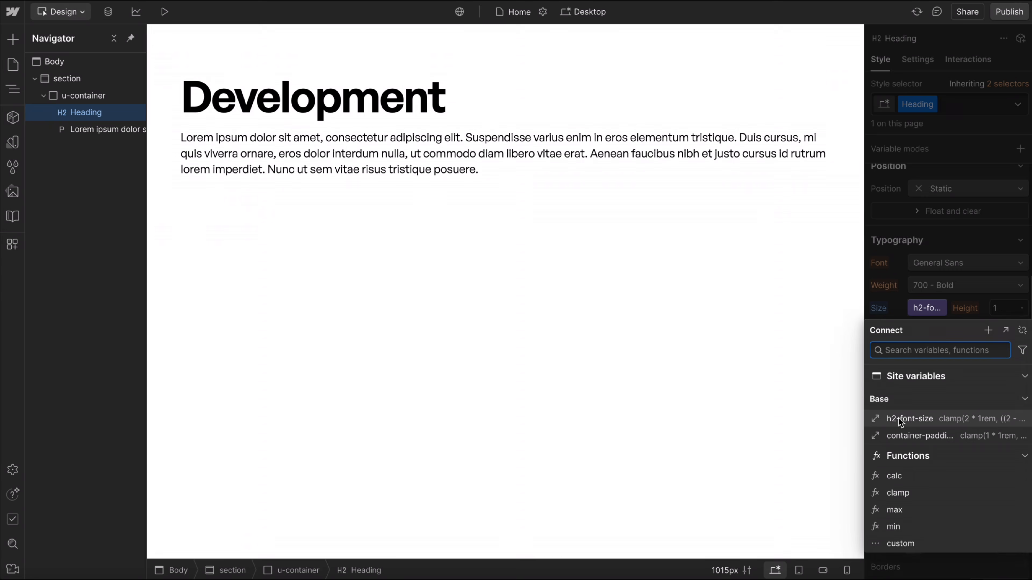
left_click(898, 417)
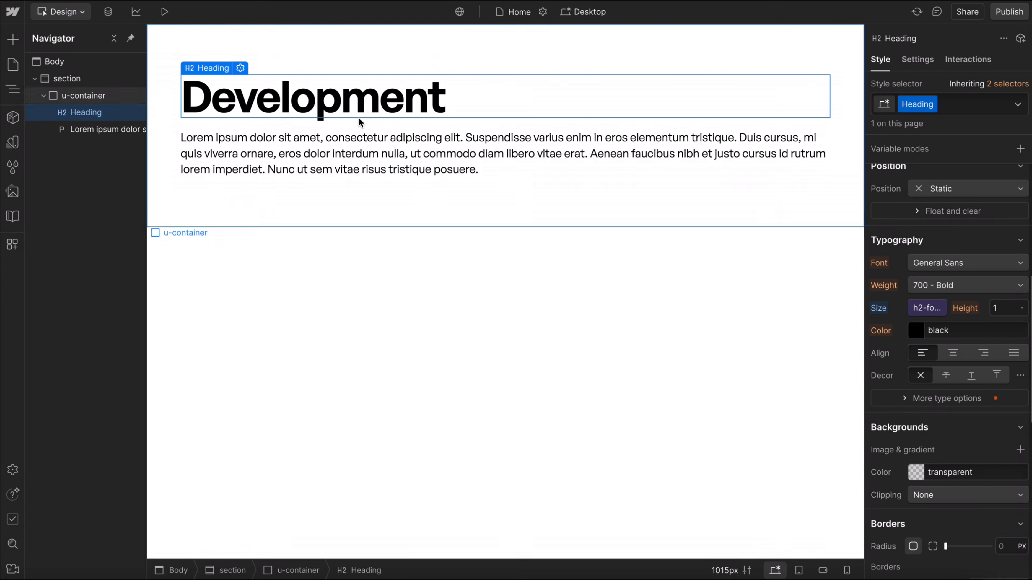
Link the side padding of the u-container to the container-padding variable.
left_click(187, 125)
scroll(946, 209, "up", 1)
left_click(909, 192)
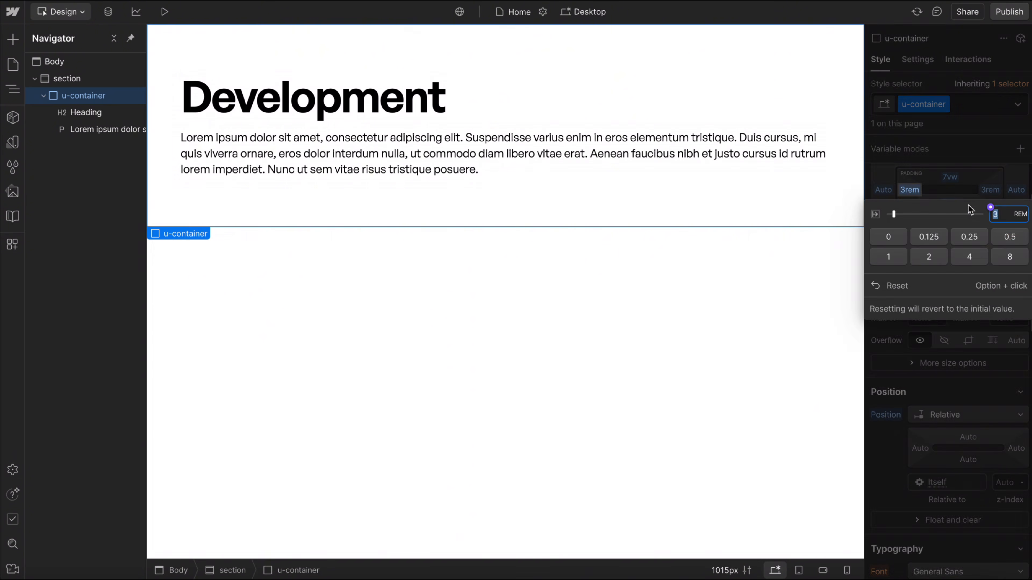
left_click(989, 207)
left_click(902, 340)
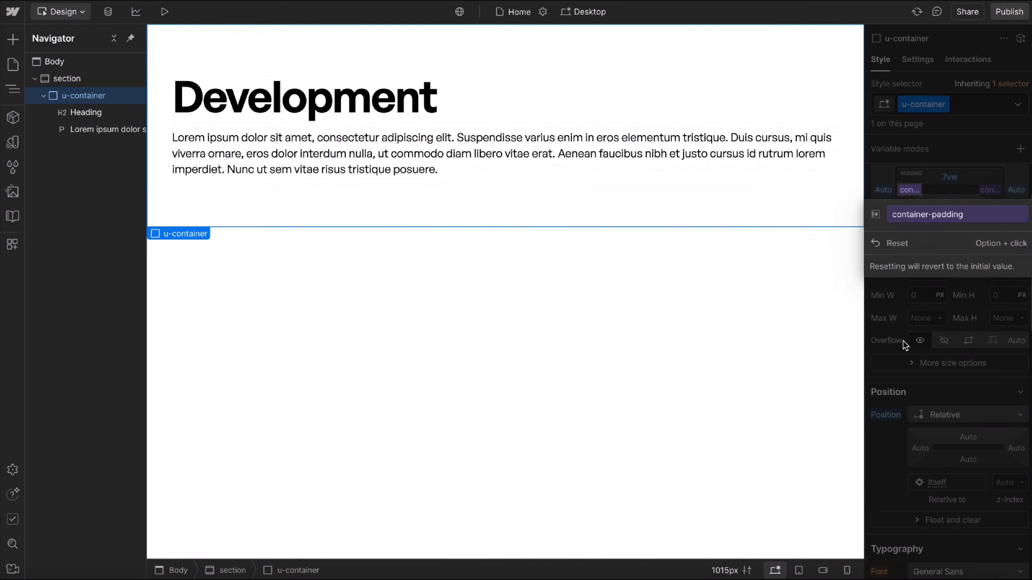
Raise the text zoom preview to 70 px to check how the fluid heading and container padding scale.
left_click(748, 546)
left_click(728, 571)
left_click(649, 512)
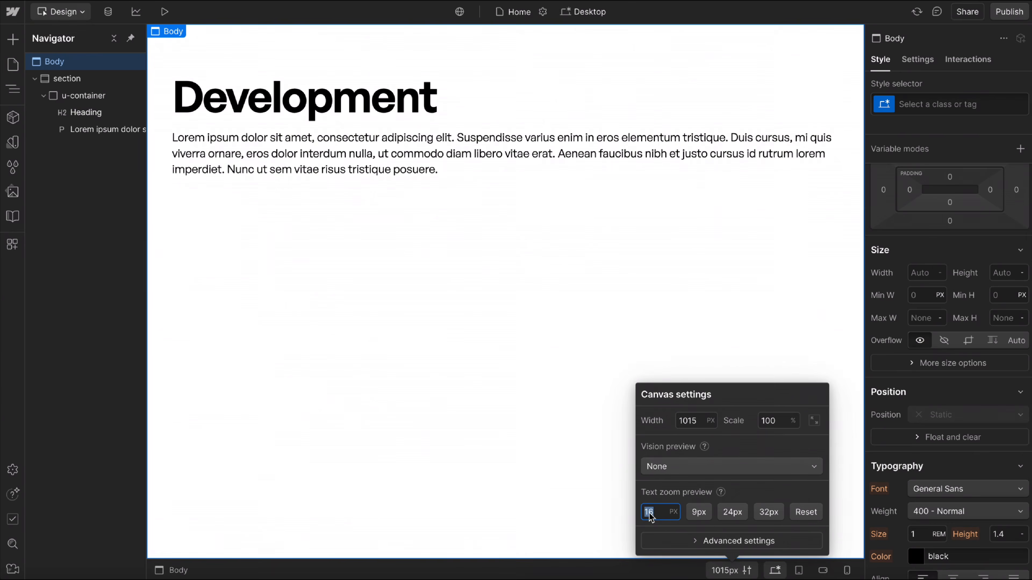
type("19")
key("Up")
key("Up")
key("Up")
key("Up")
key("Up")
key("Up")
key("Up")
key("Up")
key("Up")
key("Up")
key("Up")
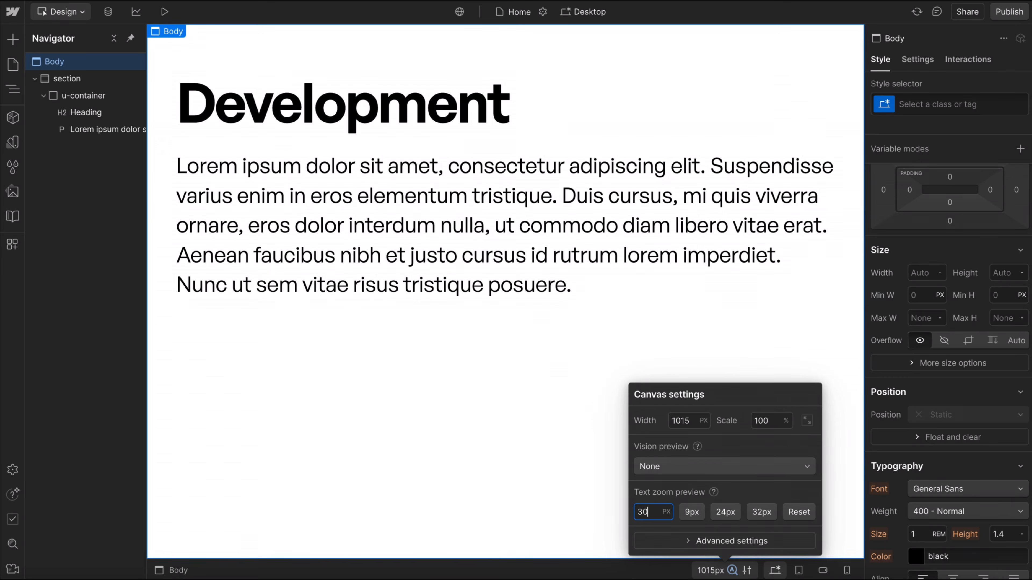
key("Up")
key("Up")
key("Up")
key("Up")
key("Up")
key("Up")
key("Up")
key("Up")
key("Up")
key("Up")
key("Up")
key("Up")
key("Up")
key("Up")
key("Up")
key("Up")
key("Up")
key("Up")
key("Up")
key("Up")
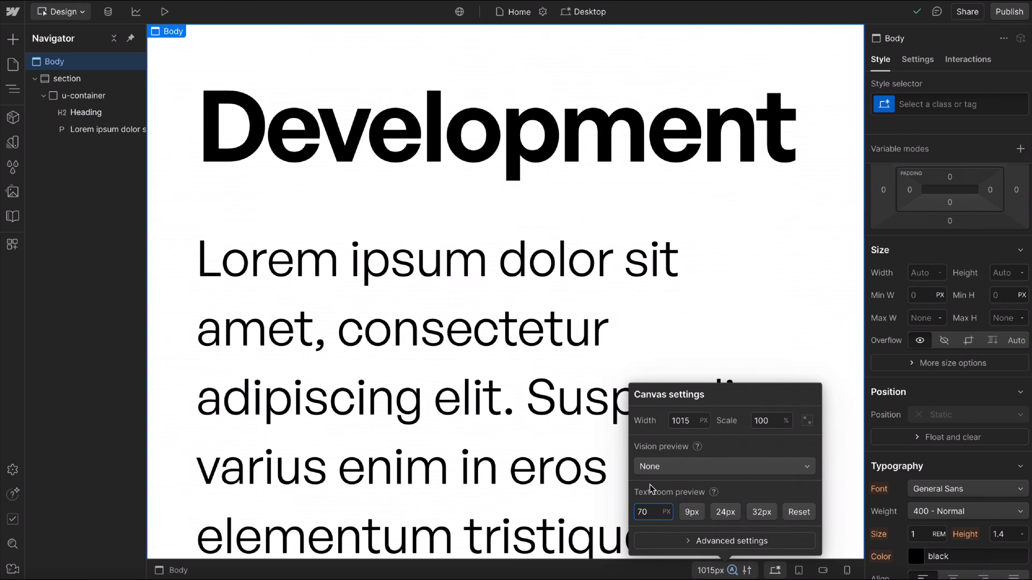
Lower the text zoom preview to 20 px and raise it back to 70 px in steps, comparing the heading's growth.
key("Down")
key("Down")
key("Down")
key("Down")
key("Down")
key("Down")
key("Down")
key("Down")
key("Down")
key("Down")
key("Down")
key("Down")
key("Down")
key("Down")
key("Down")
key("Down")
key("Down")
key("Down")
key("Down")
key("Down")
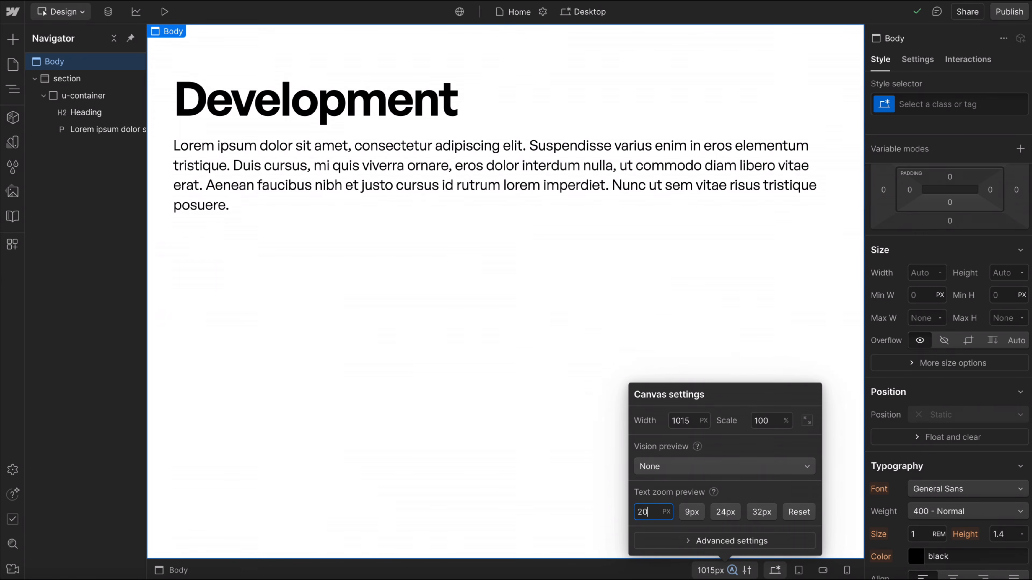
key("shift+Down")
key("shift+Down")
key("shift+Up")
key("shift+Up")
key("shift+Up")
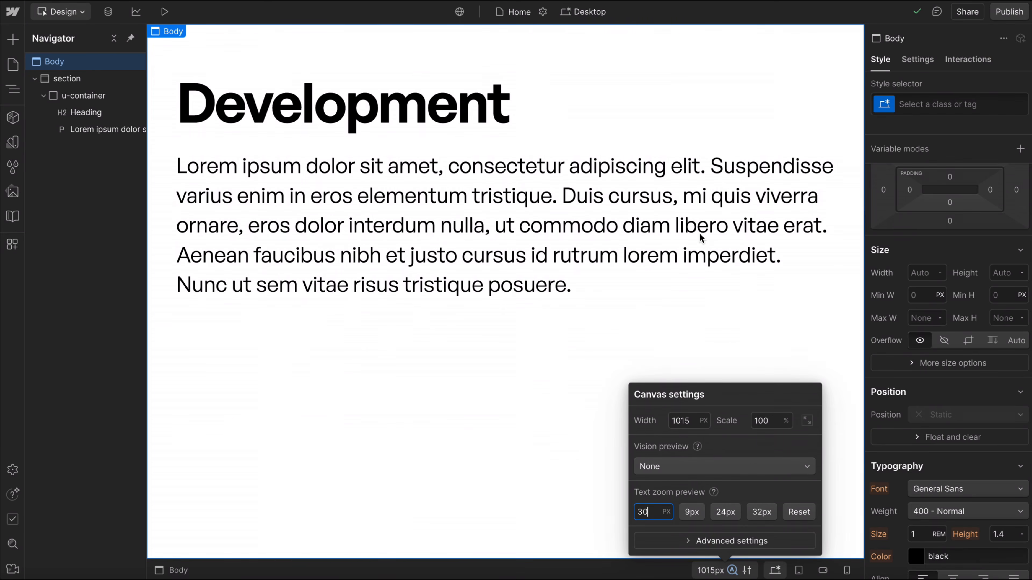
key("shift+Up")
key("shift+Up")
key("shift+Up")
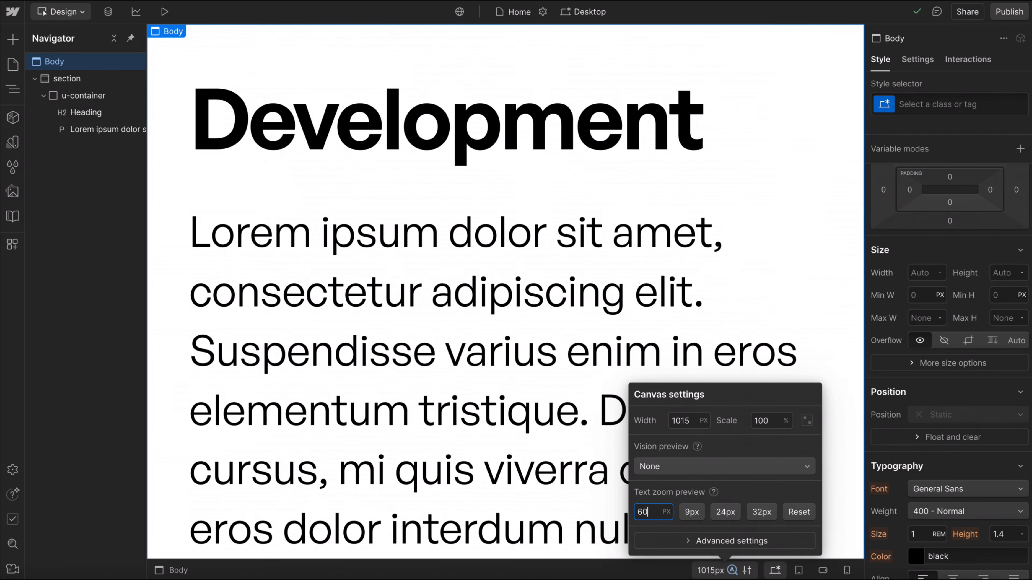
key("shift+Up")
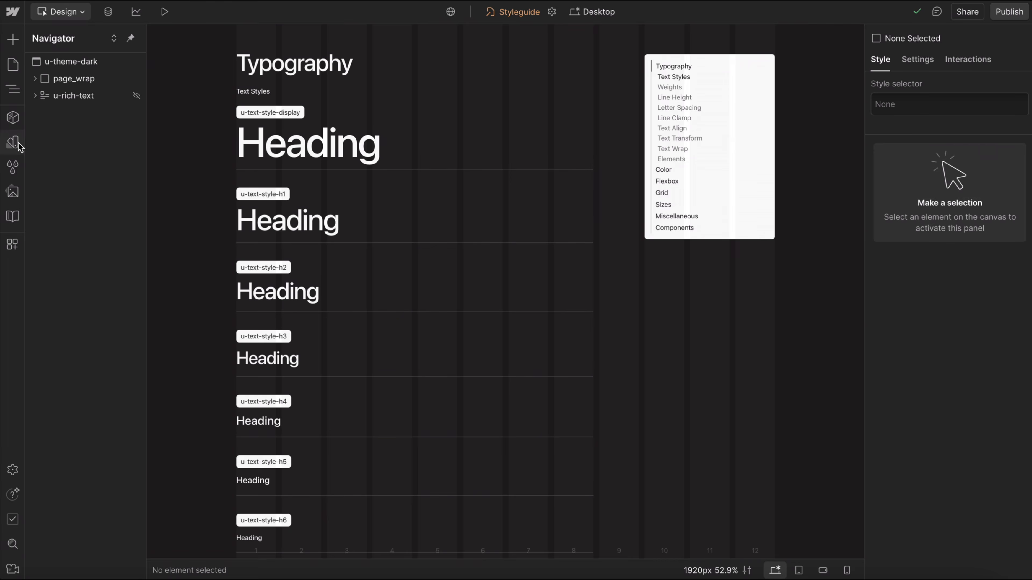
On the Styleguide site, review the clamp values in the Typography and Spacing variable collections, then close the variables.
left_click(15, 145)
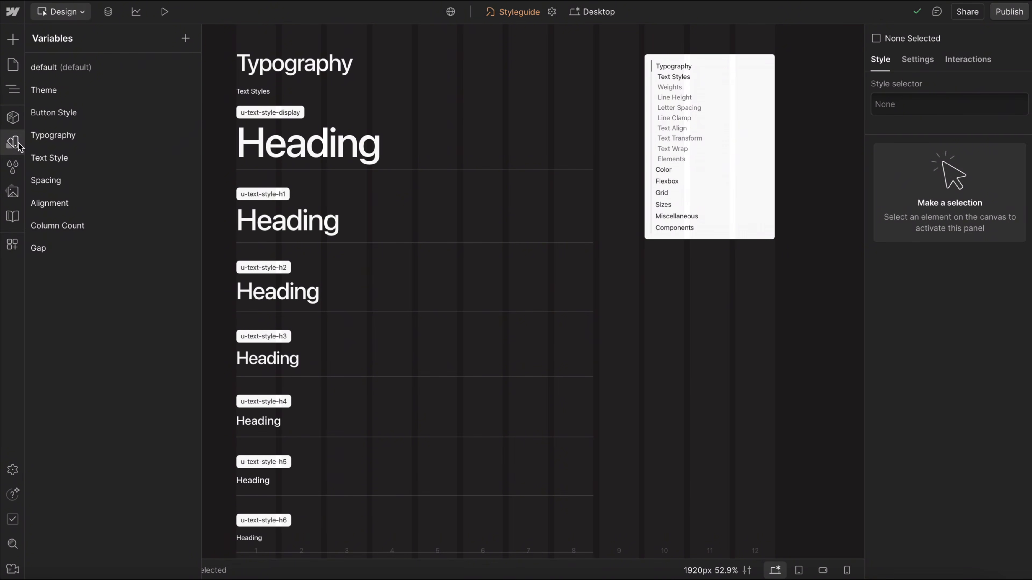
left_click(116, 140)
scroll(331, 350, "down", 6)
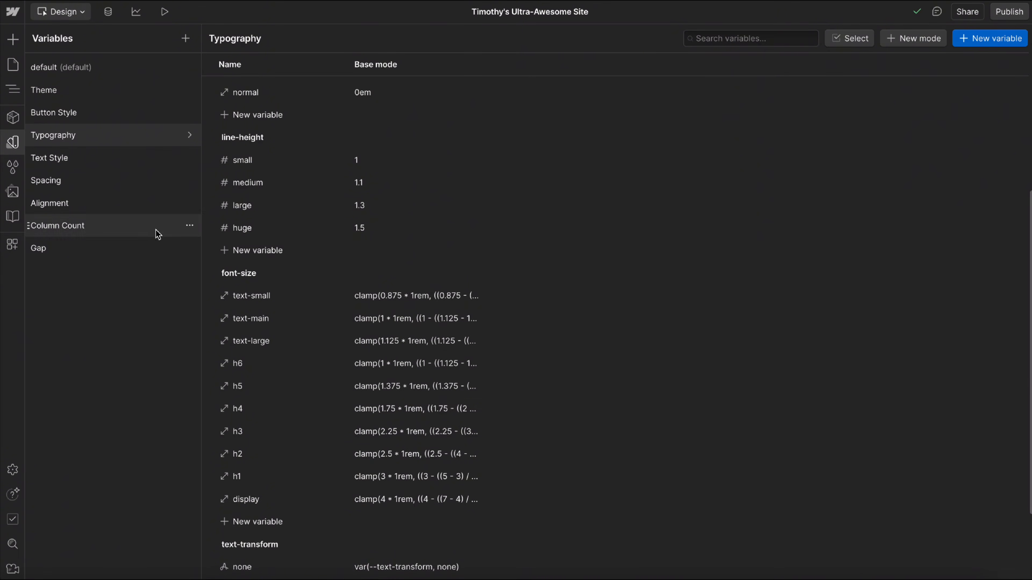
left_click(115, 180)
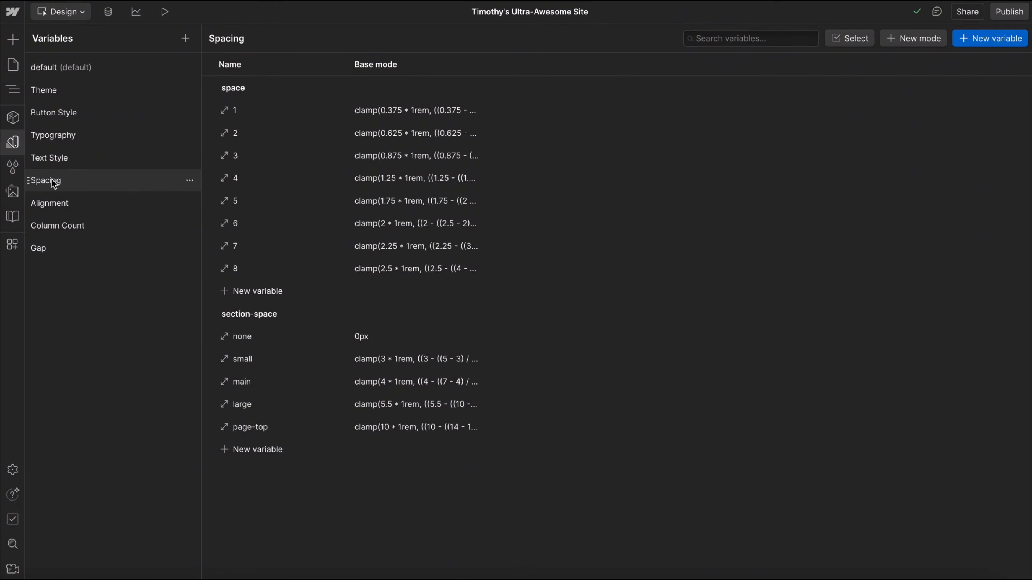
left_click(13, 142)
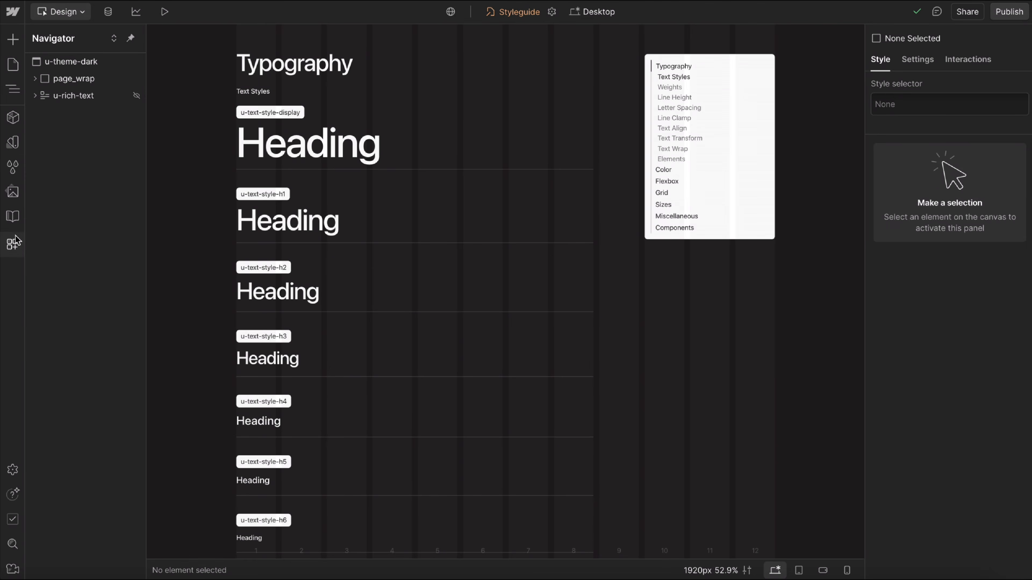
Launch the Fluid Builder app and move its window aside to uncover the styleguide headings.
left_click(16, 243)
left_click(170, 116)
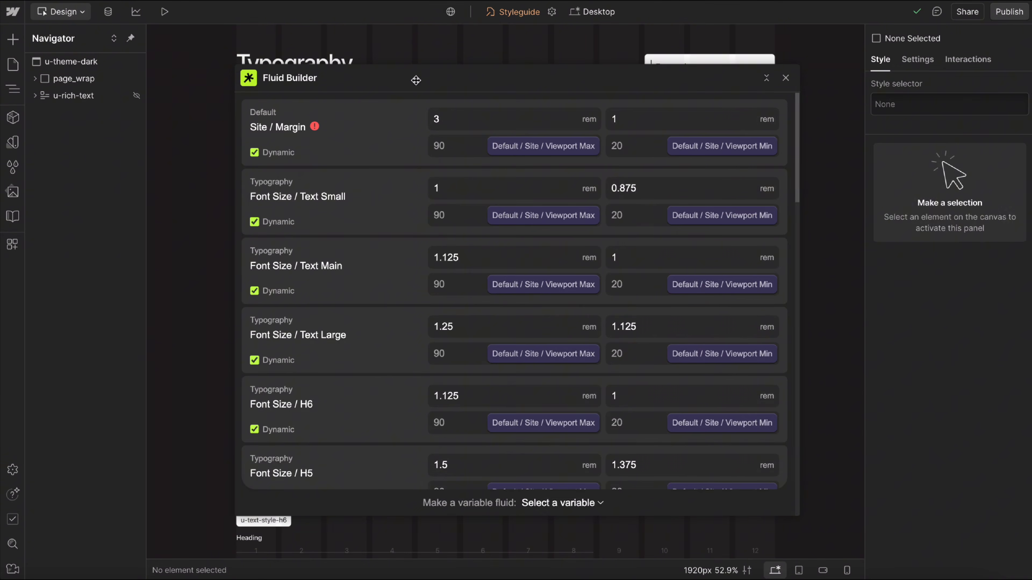
left_click_drag(416, 79, 693, 90)
Try a maximum of 6 rem for Font Size / H2, then restore it to 4 rem.
scroll(603, 388, "down", 10)
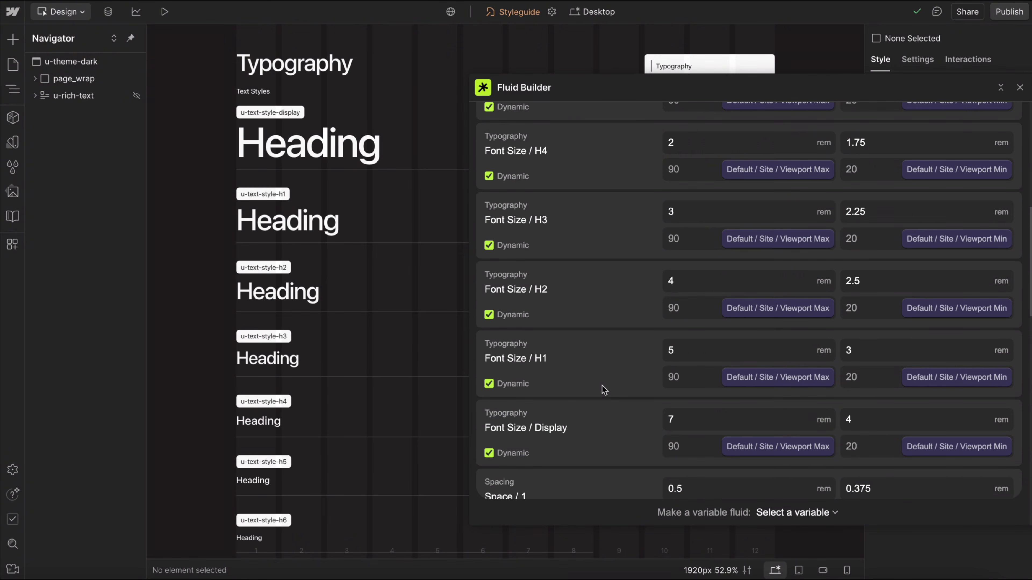
left_click(679, 252)
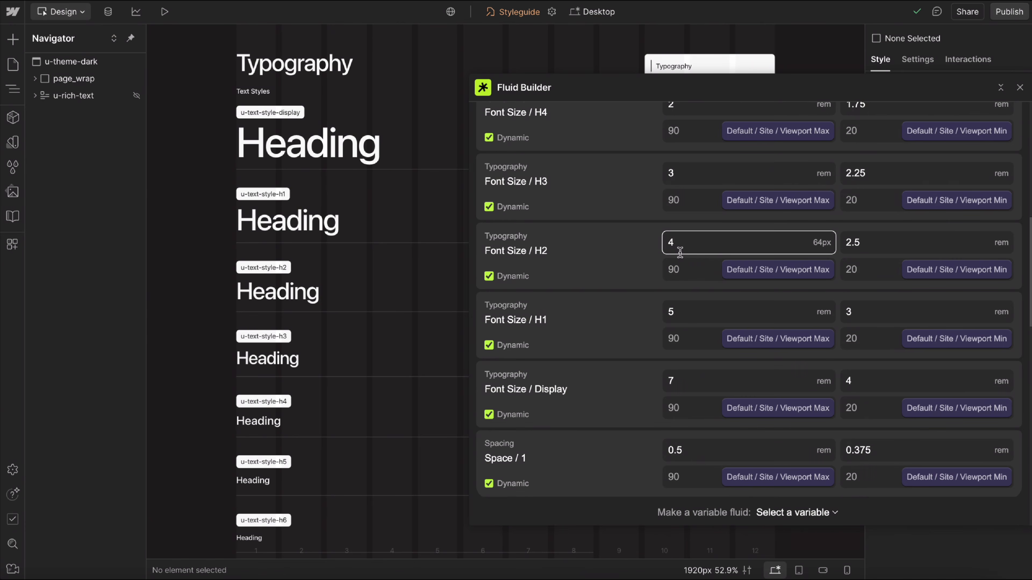
key("Up")
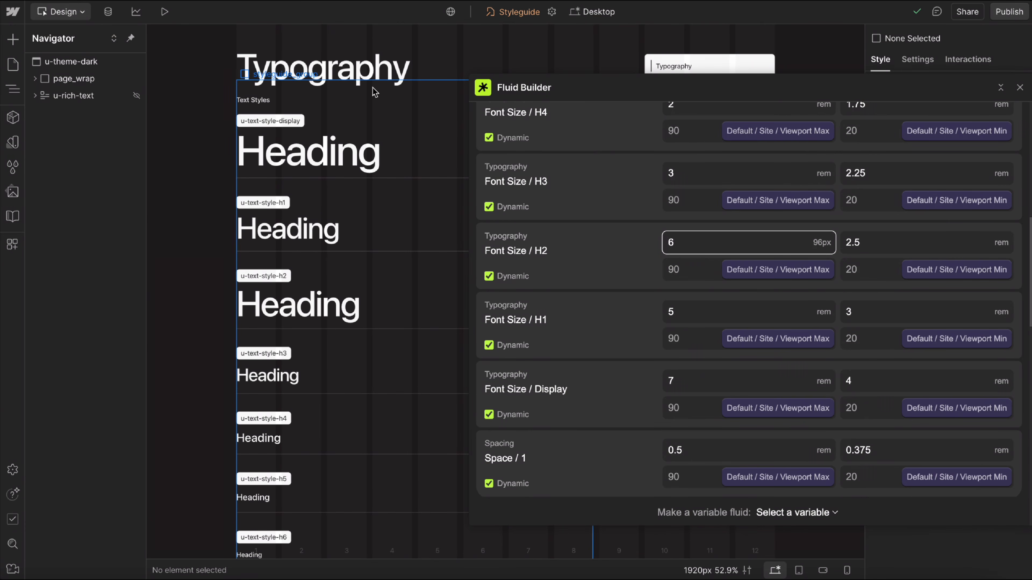
key("Down")
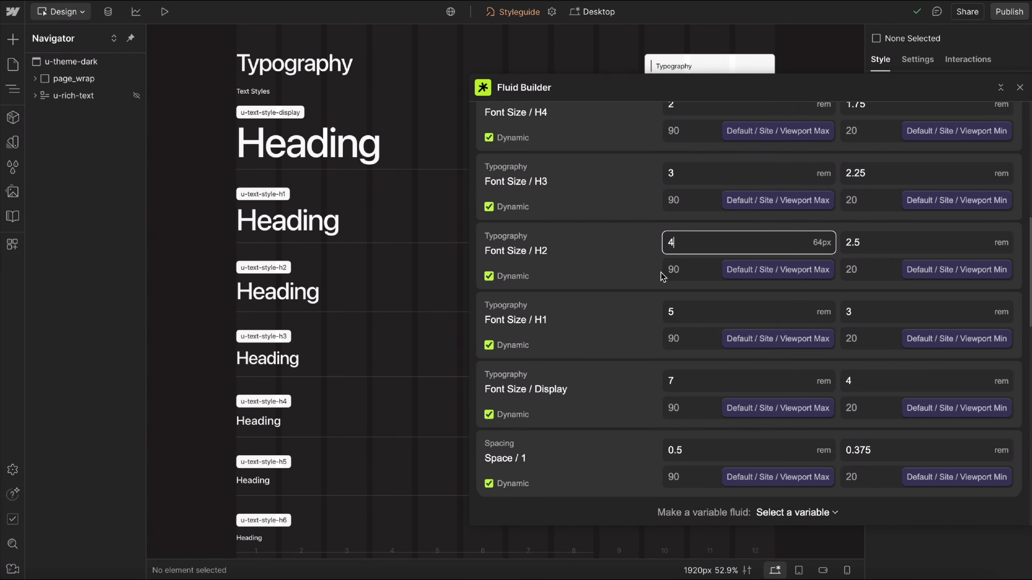
Inspect the viewport limits of Font Size / H2, keeping Default / Site / Viewport Max as the linked maximum.
left_click(696, 270)
left_click(881, 270)
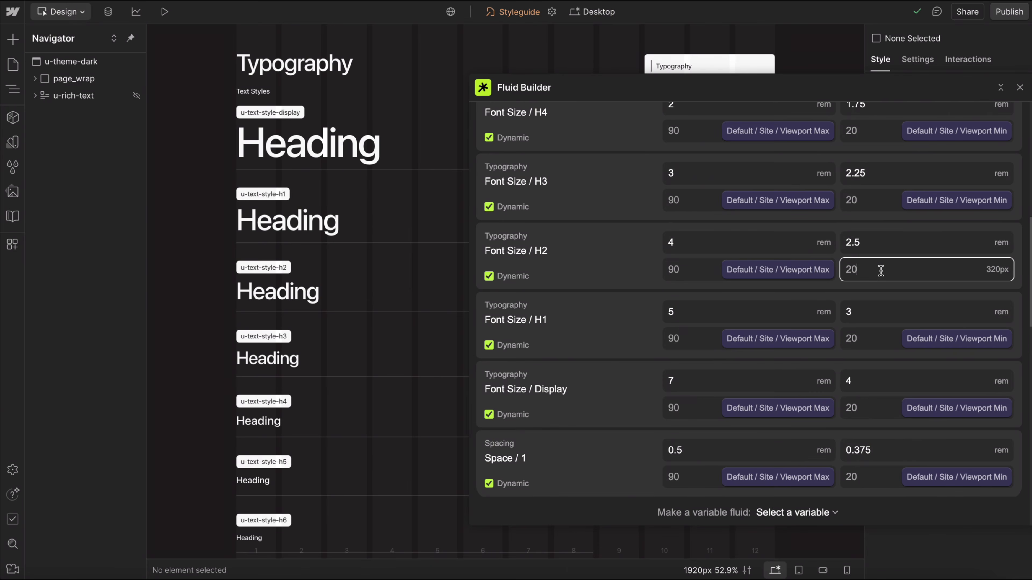
left_click(780, 270)
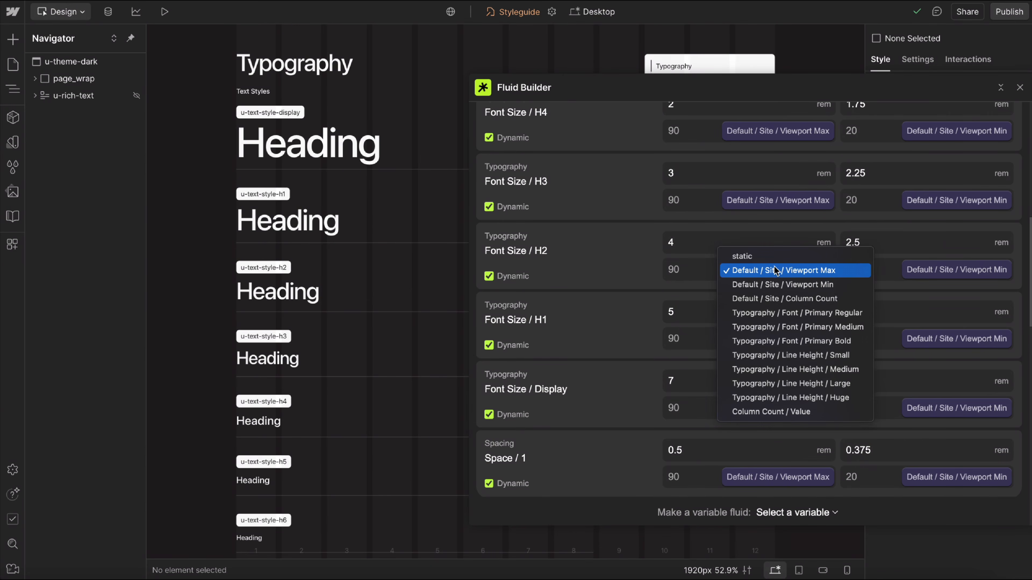
left_click(776, 270)
Check the viewport-max and viewport-min values in the default variable collection, then return to the styleguide.
left_click(13, 142)
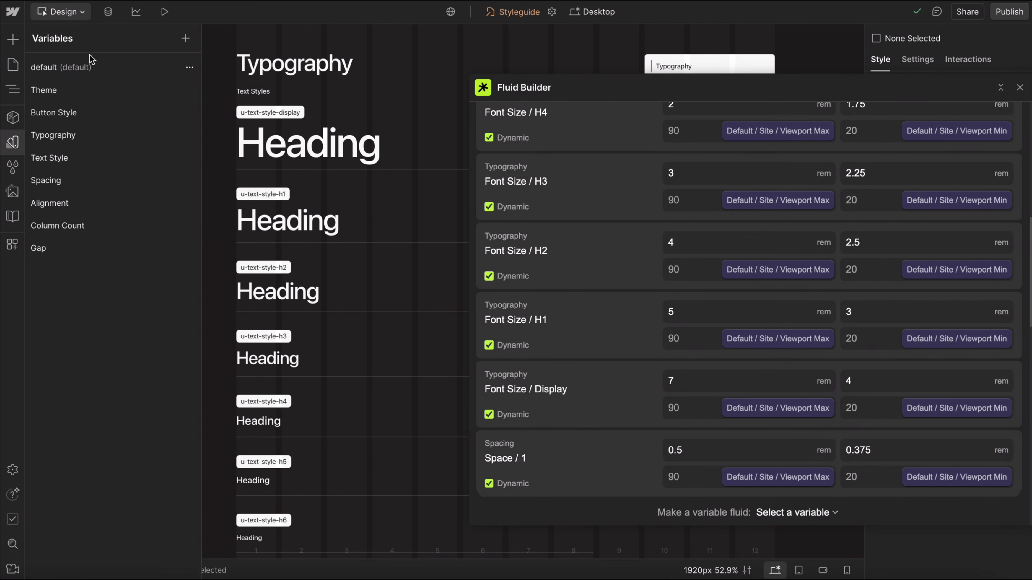
left_click(90, 67)
left_click(352, 110)
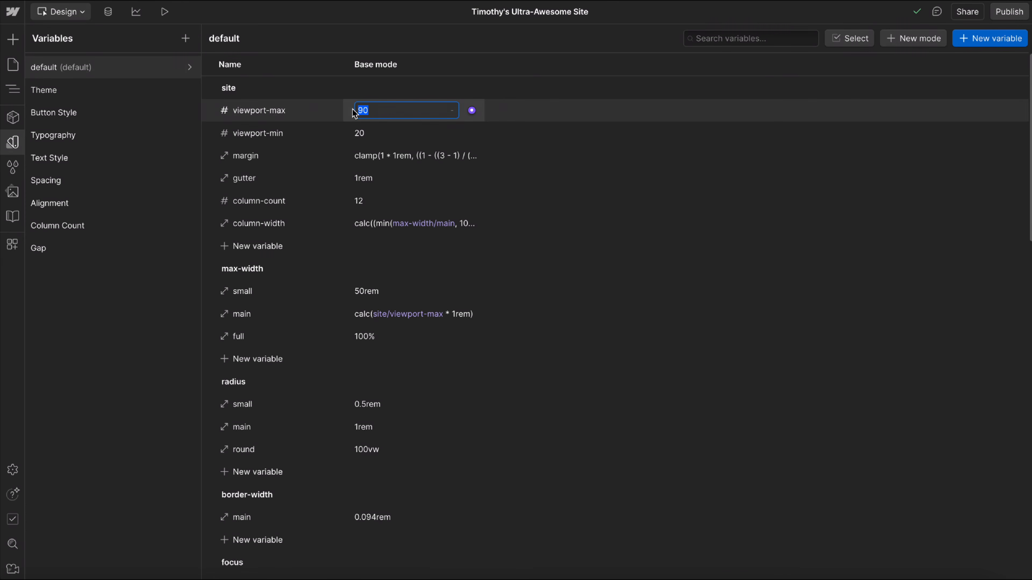
left_click(364, 134)
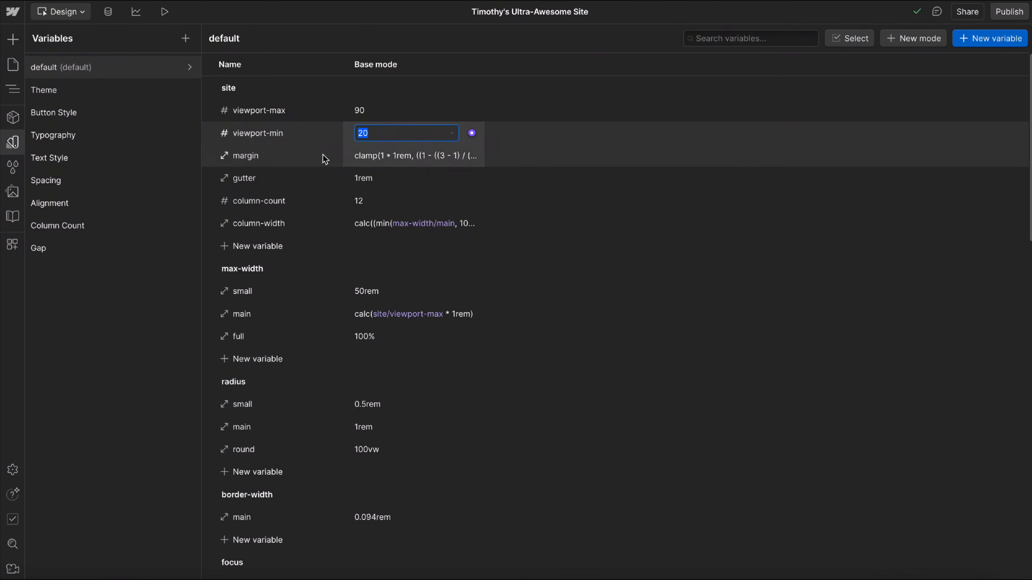
left_click(13, 143)
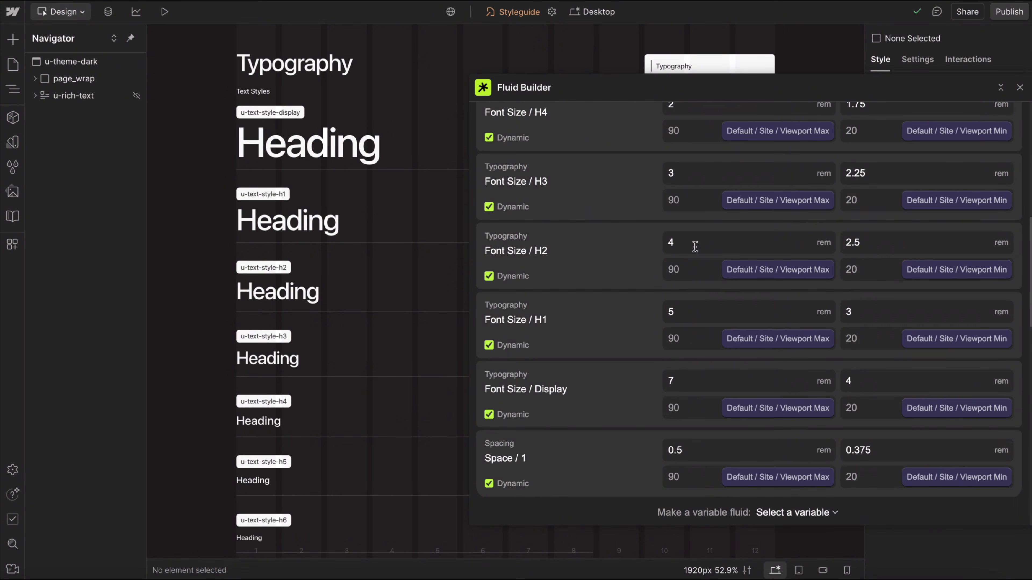
Try viewport maximums of 100 and 110 rem for Font Size / H2, then restore the value to 90.
left_click(682, 269)
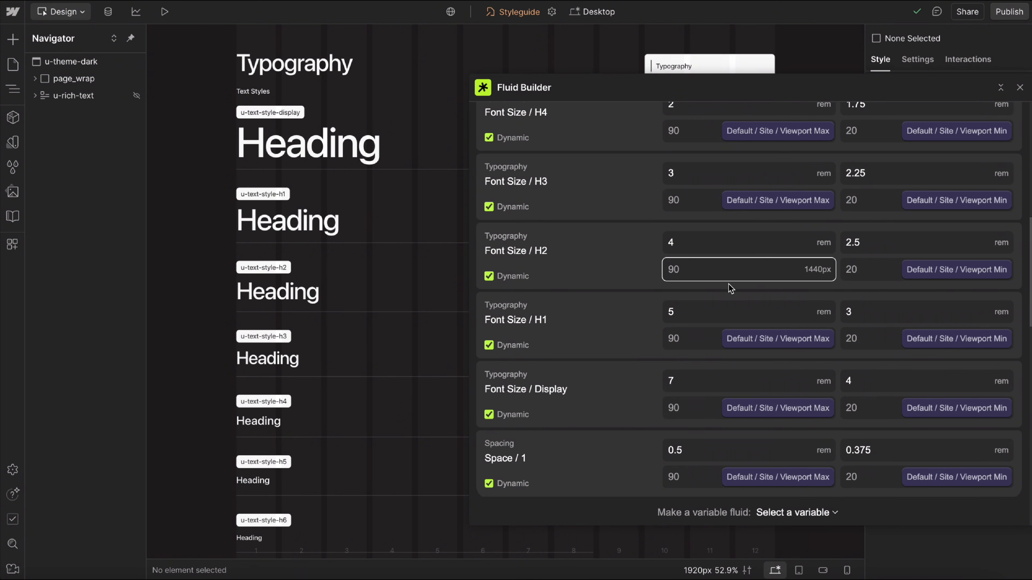
key("BackSpace")
key("BackSpace")
type("100")
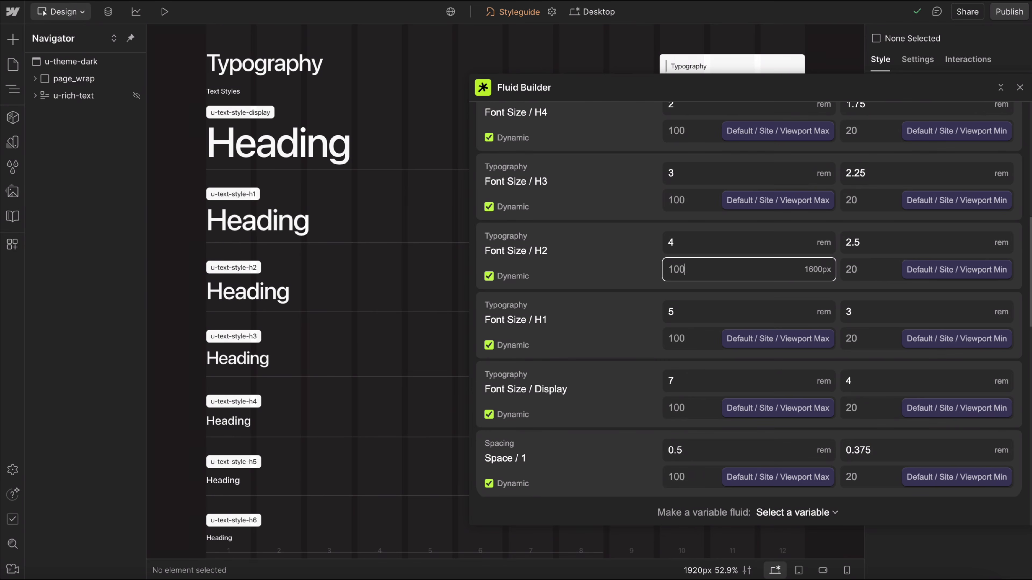
key("BackSpace")
key("BackSpace")
type("10")
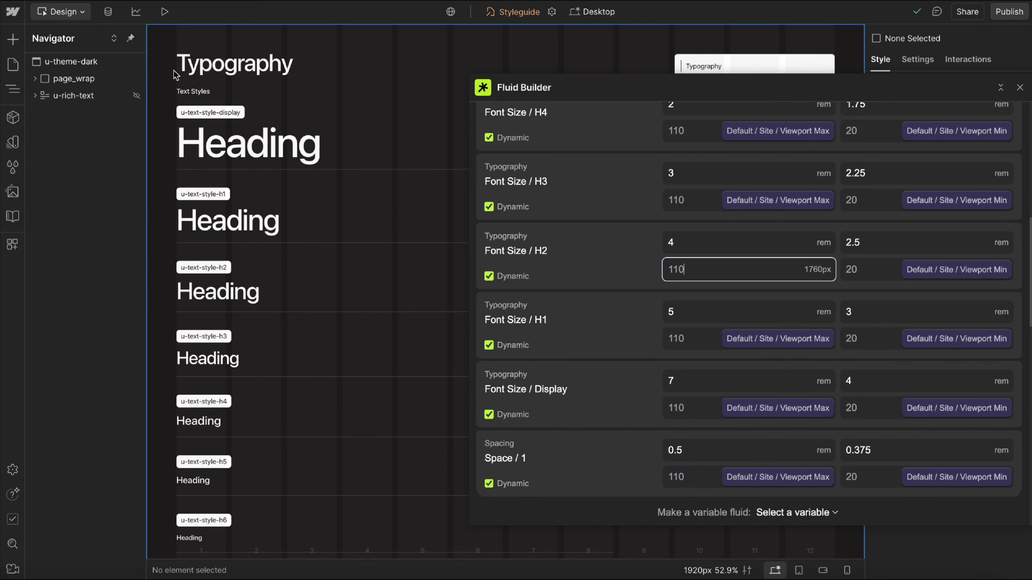
key("BackSpace")
key("BackSpace")
key("BackSpace")
type("90")
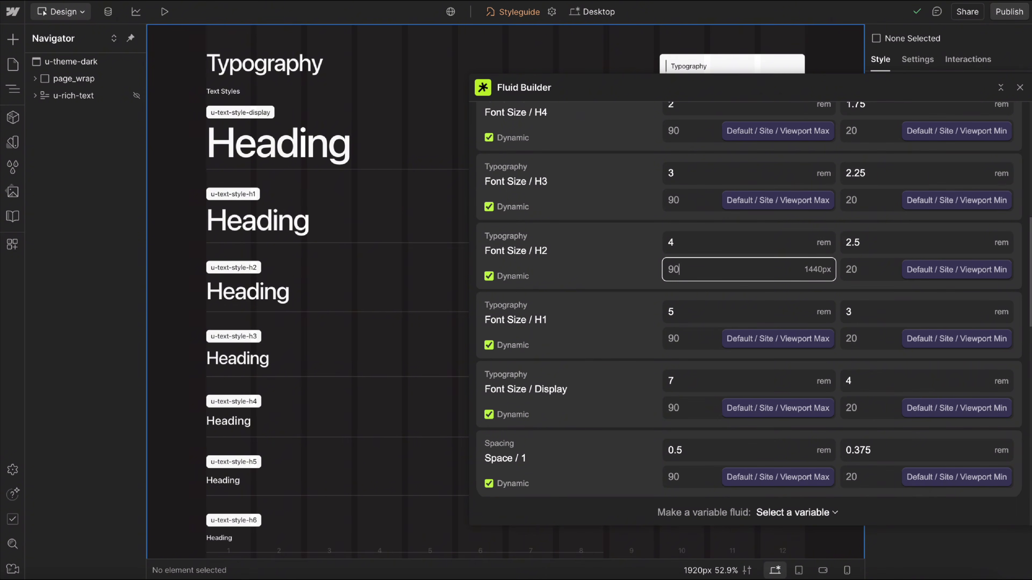
left_click(631, 275)
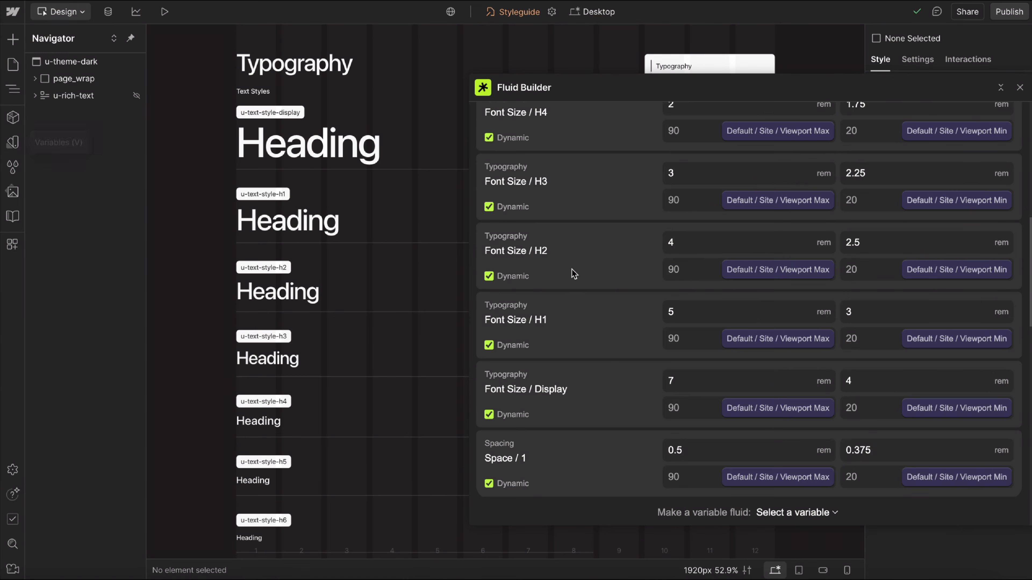
Narrow the canvas to 1228 px and set the maximum of Site / Margin to 6 rem.
scroll(572, 273, "up", 10)
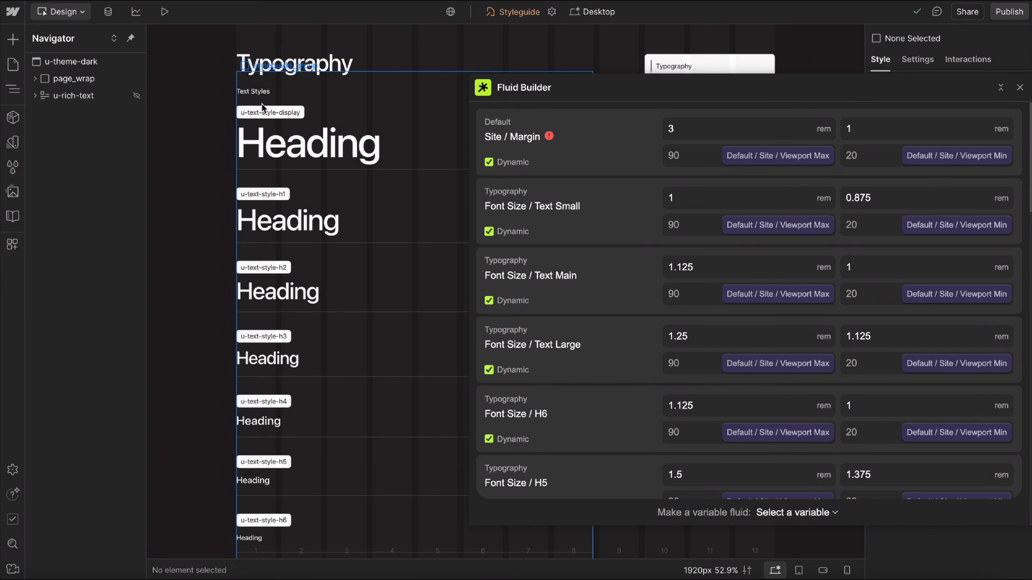
left_click_drag(862, 44, 666, 117)
left_click(709, 130)
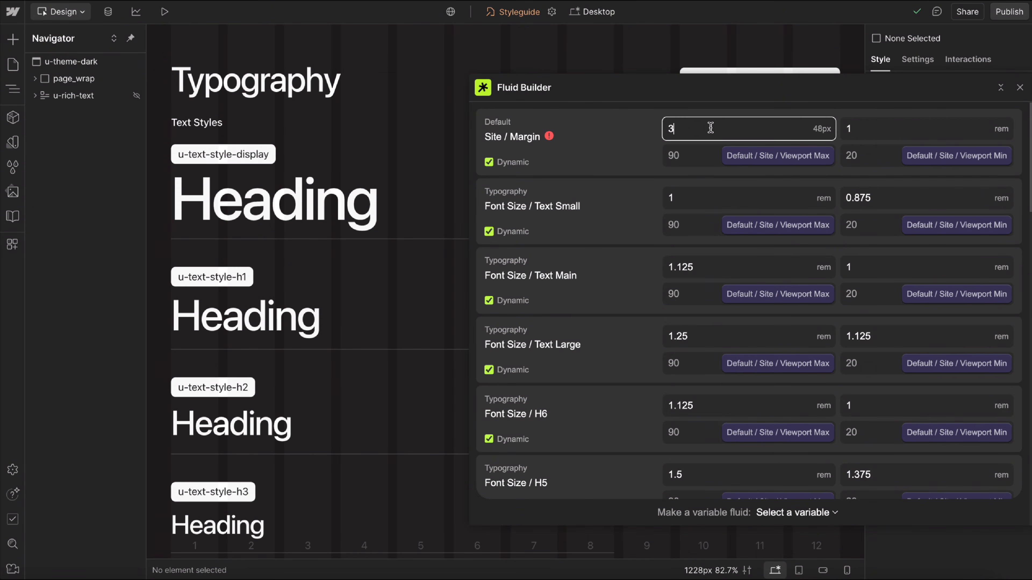
type("4")
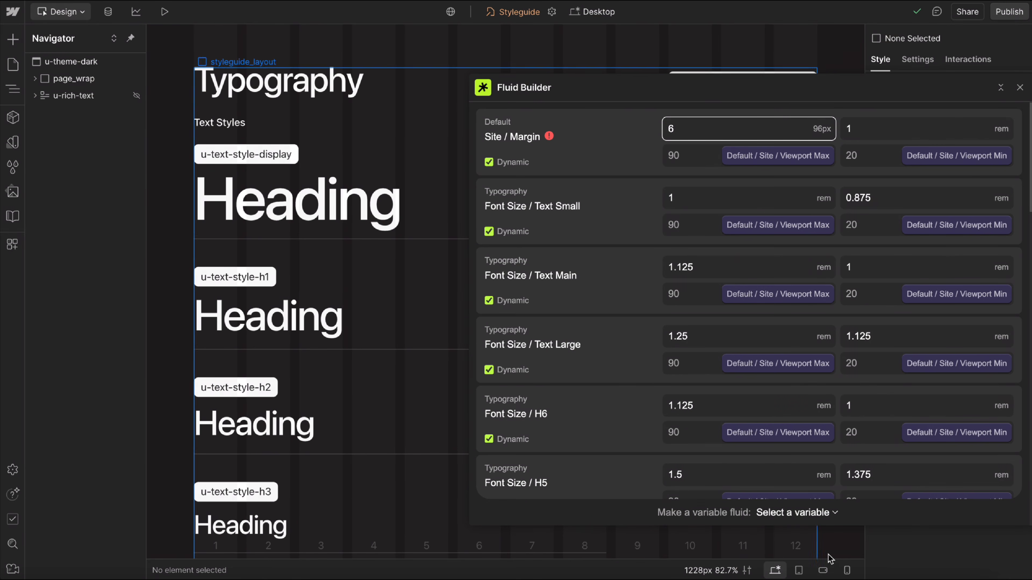
In the mobile view, try a Site / Margin minimum of 2 rem, then set it to 1.6875 rem.
left_click(843, 570)
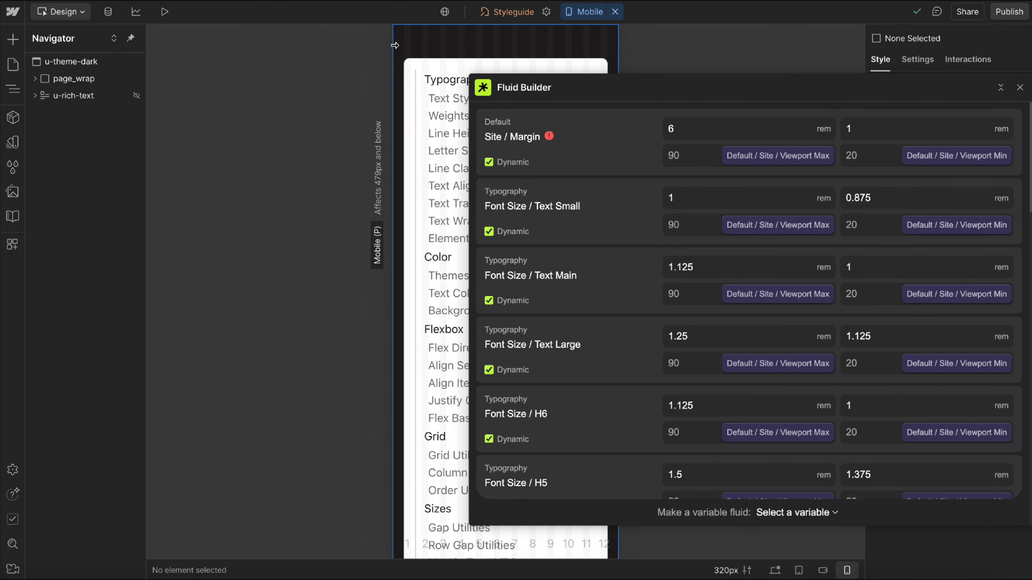
left_click(878, 127)
type("2")
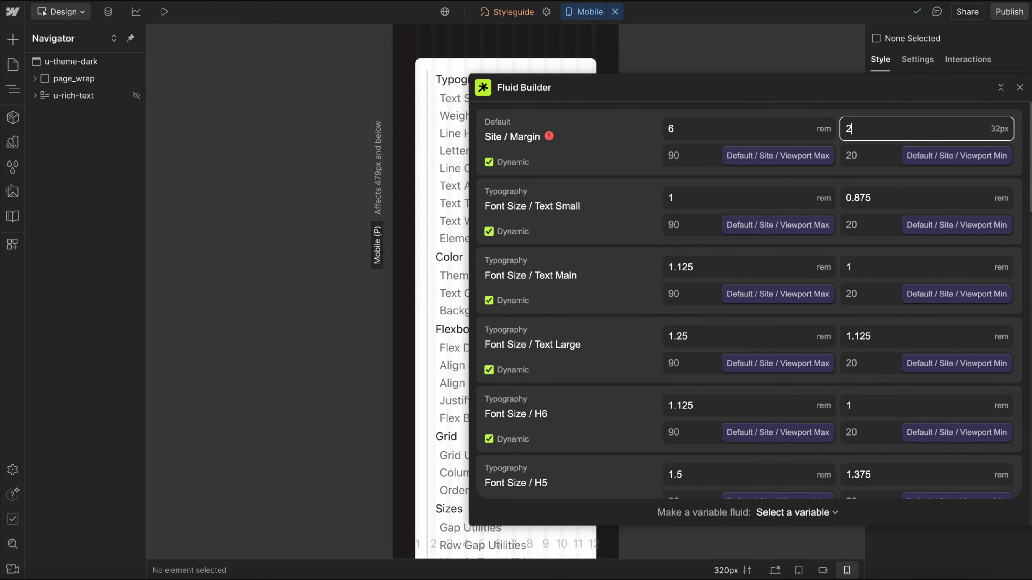
key("BackSpace")
type("1")
key("BackSpace")
type("1.6875")
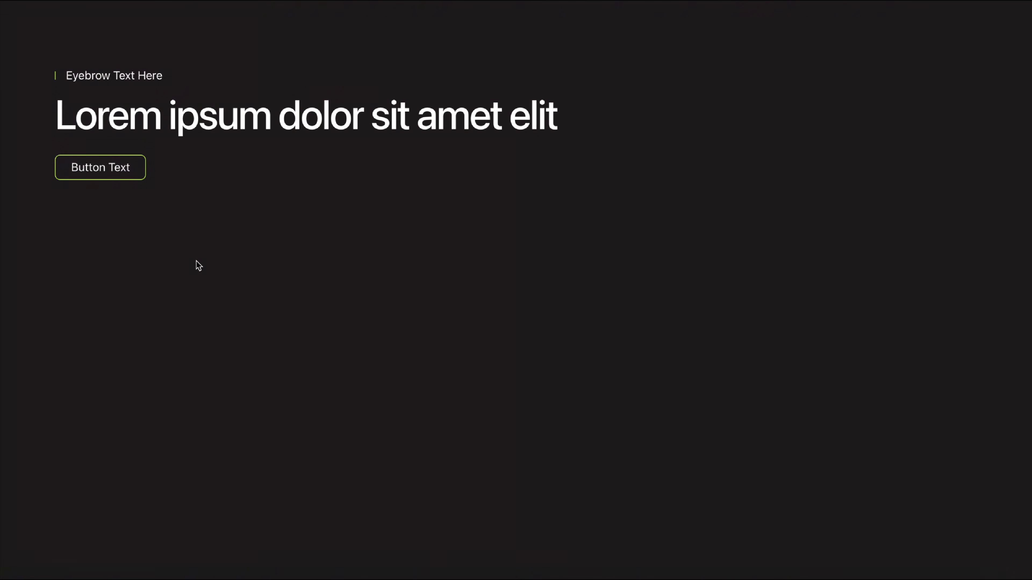
Zoom in on the full-window page preview in stages to examine how the eyebrow, heading and button scale.
key("super+plus")
key("super+plus")
key("super+plus")
key("super+plus")
key("super+plus")
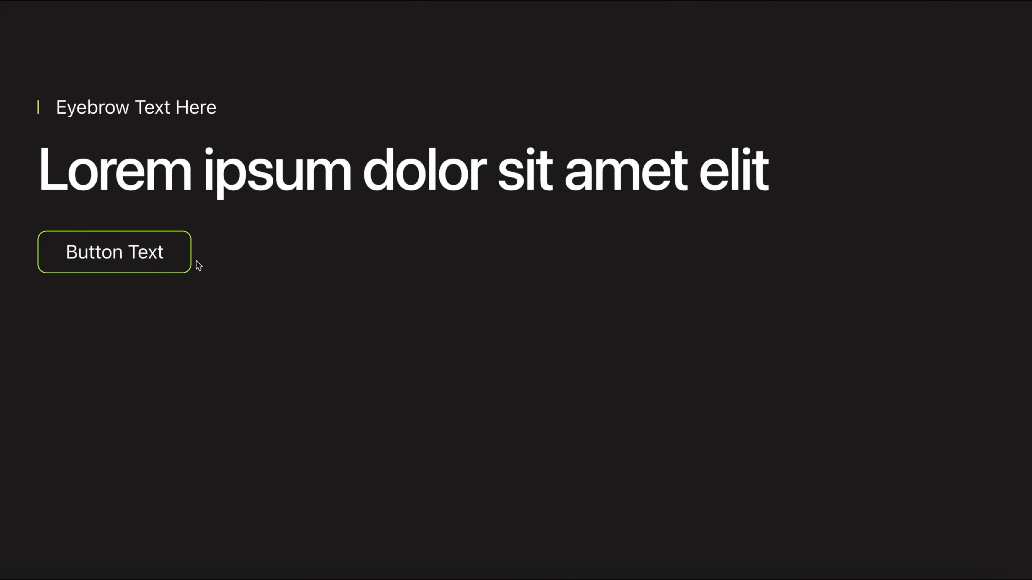
key("super+plus")
key("super+plus")
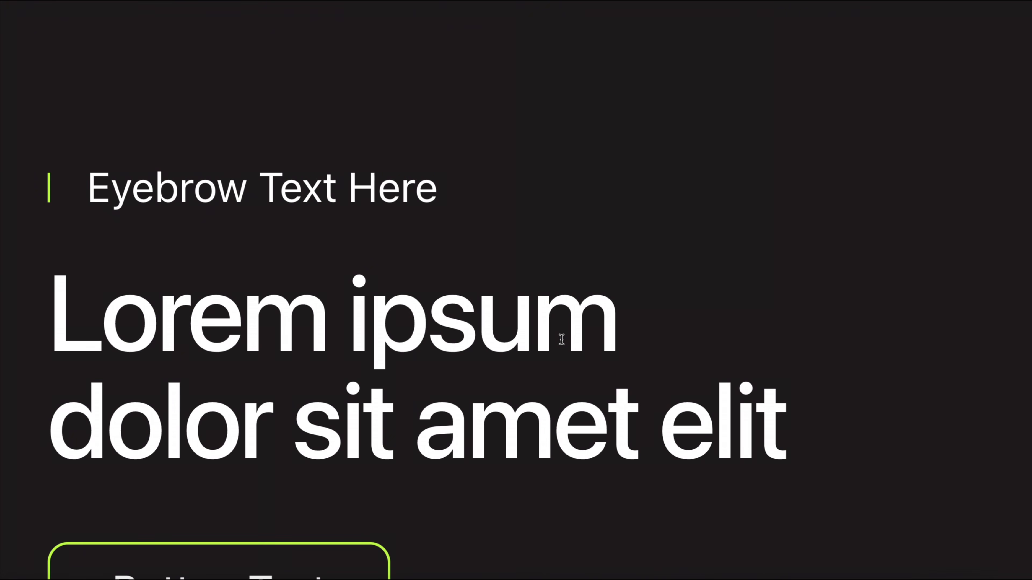
key("super+plus")
scroll(561, 339, "down", 5)
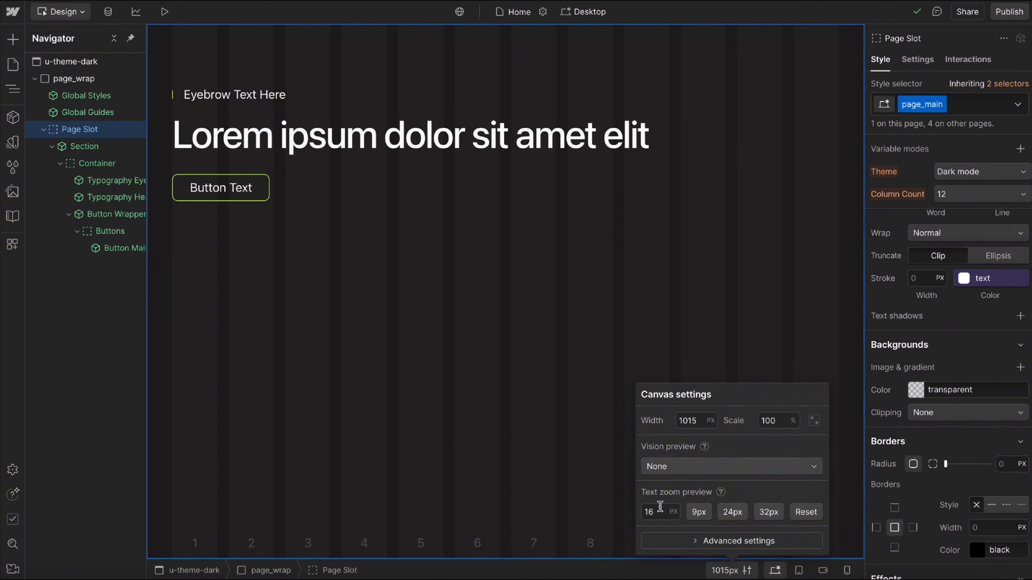
Raise the home page's text zoom preview to 60 px and examine the enlarged button below the heading.
type("40")
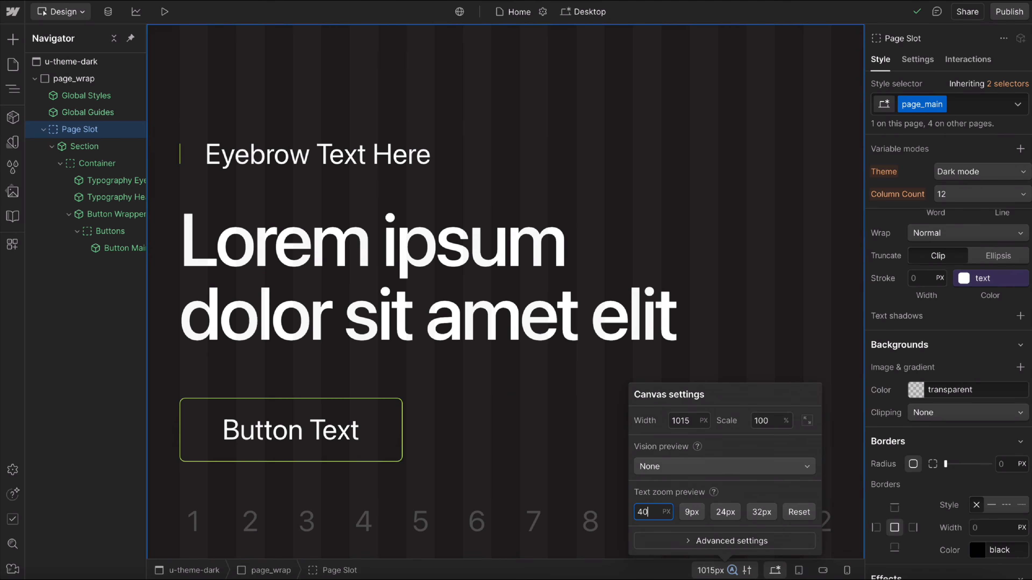
key("shift+Up")
key("shift+Up")
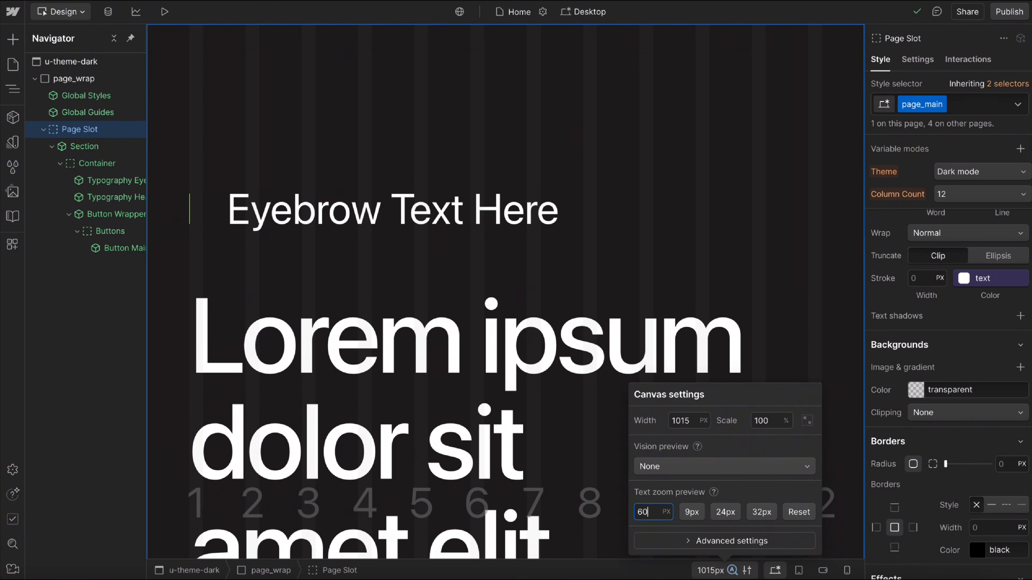
scroll(434, 219, "down", 7)
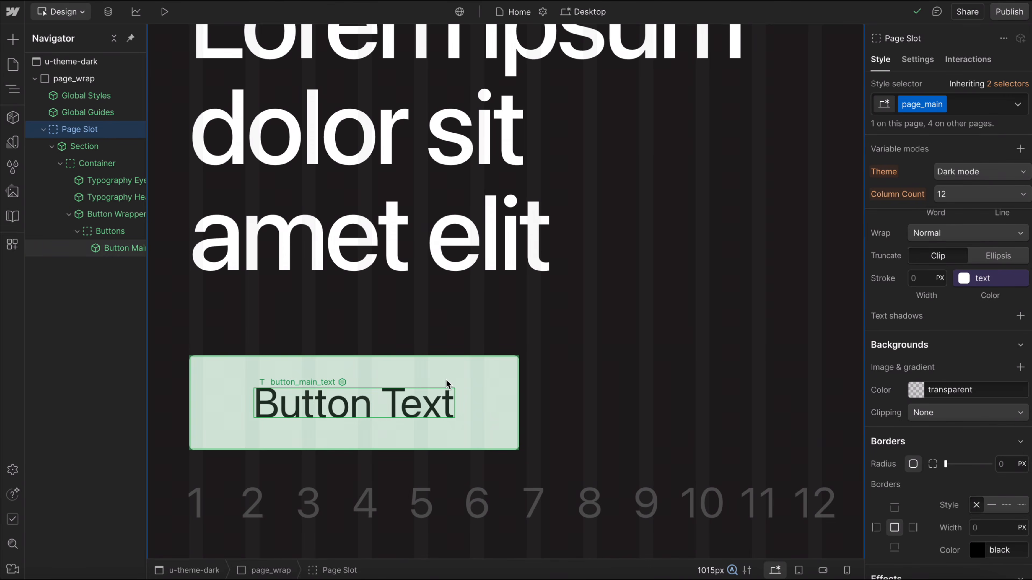
Open the Button Main component's base style and set its radius/small variable to 0.5 rem.
double_click(454, 401)
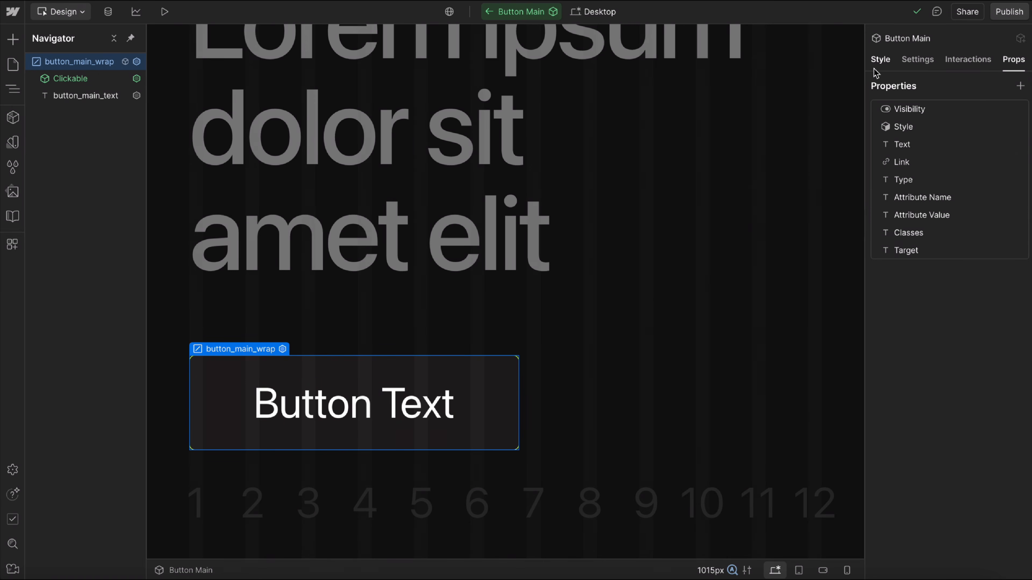
left_click(881, 59)
scroll(930, 315, "down", 5)
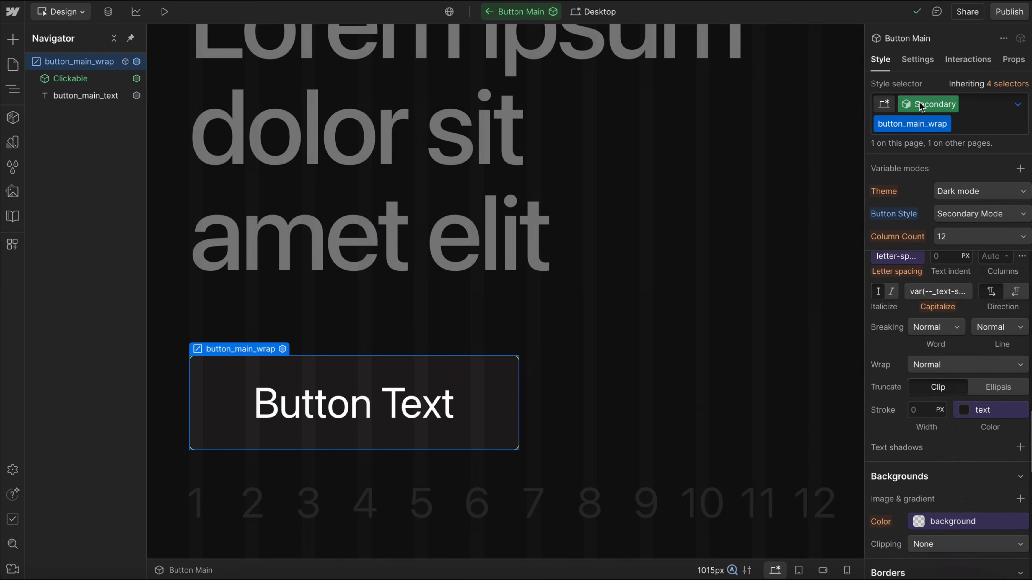
left_click(928, 104)
left_click(907, 159)
scroll(959, 378, "down", 6)
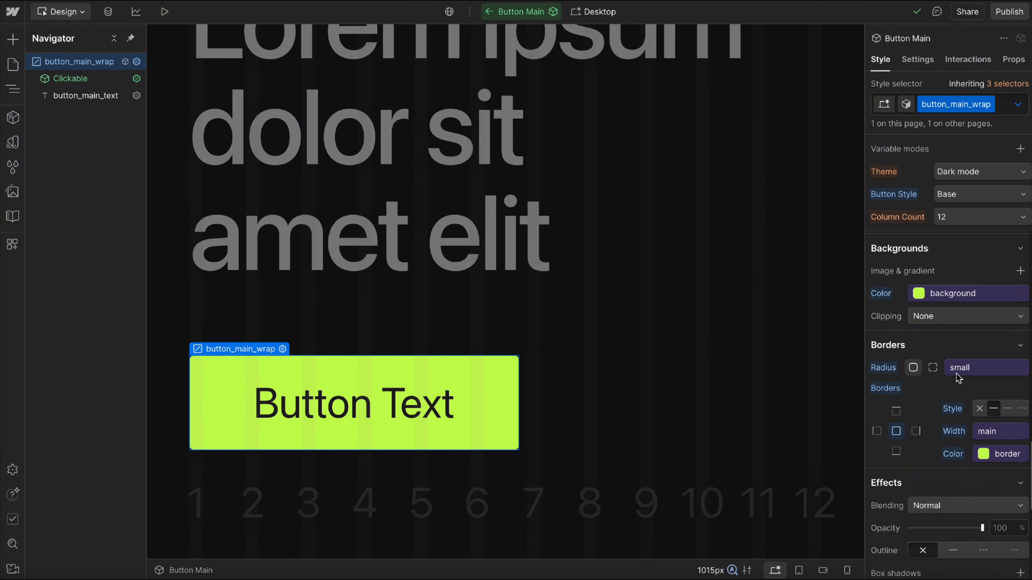
left_click(1019, 301)
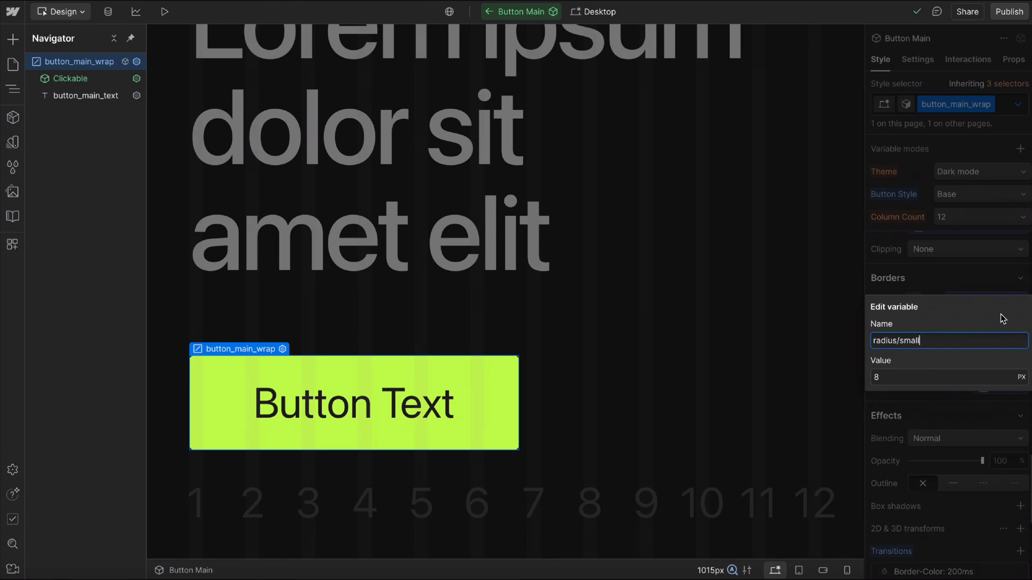
left_click(914, 375)
type("0.5rem")
key("Return")
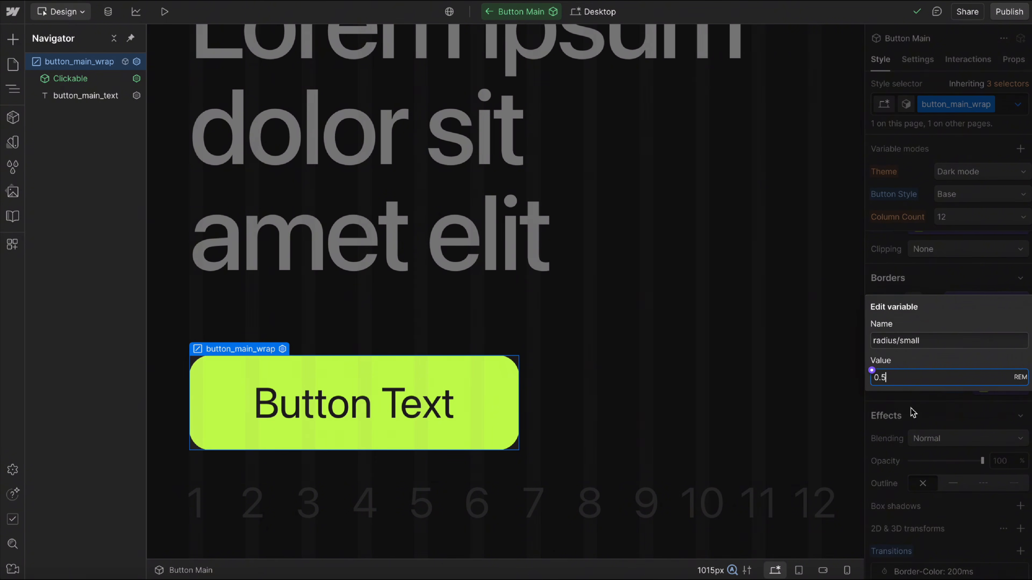
Set the button's border-width/main variable to 0.094 rem and exit the component.
left_click(1020, 364)
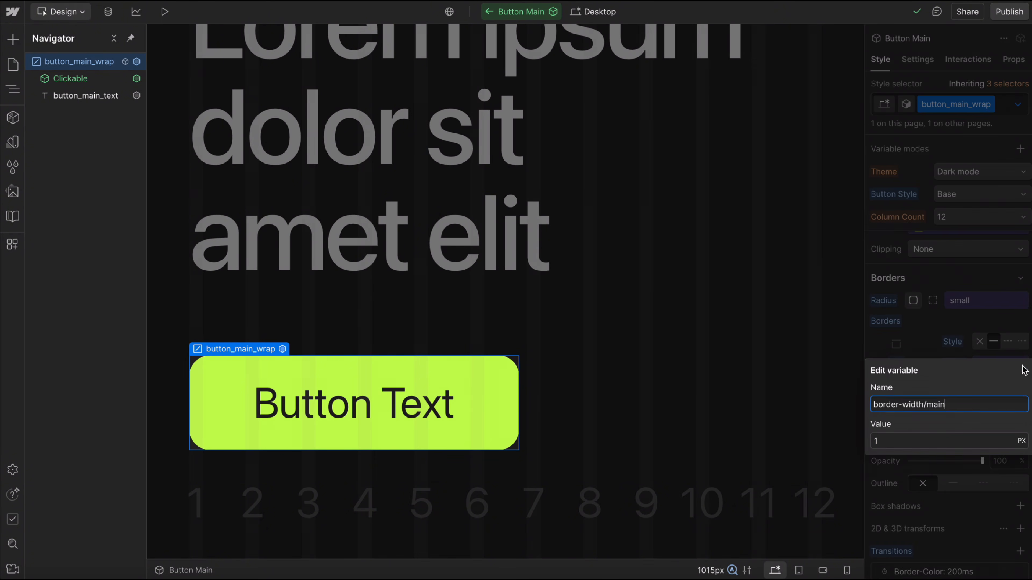
left_click(930, 439)
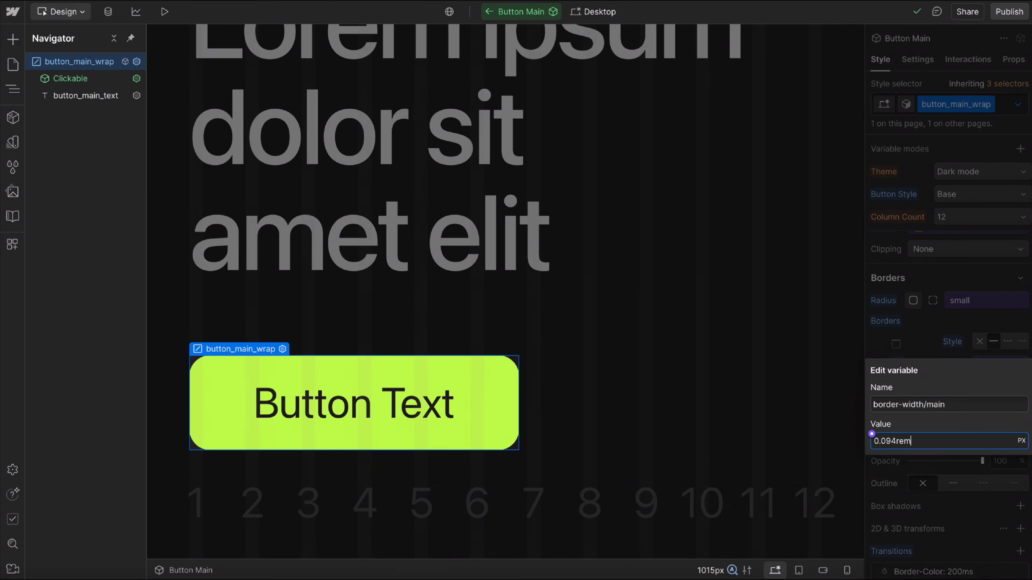
key("Return")
key("Escape")
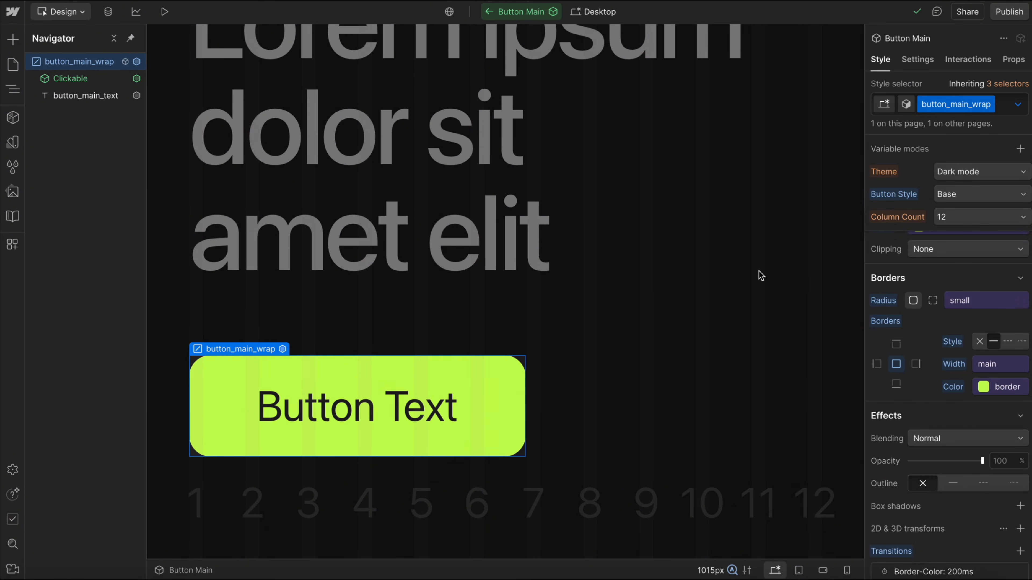
key("Escape")
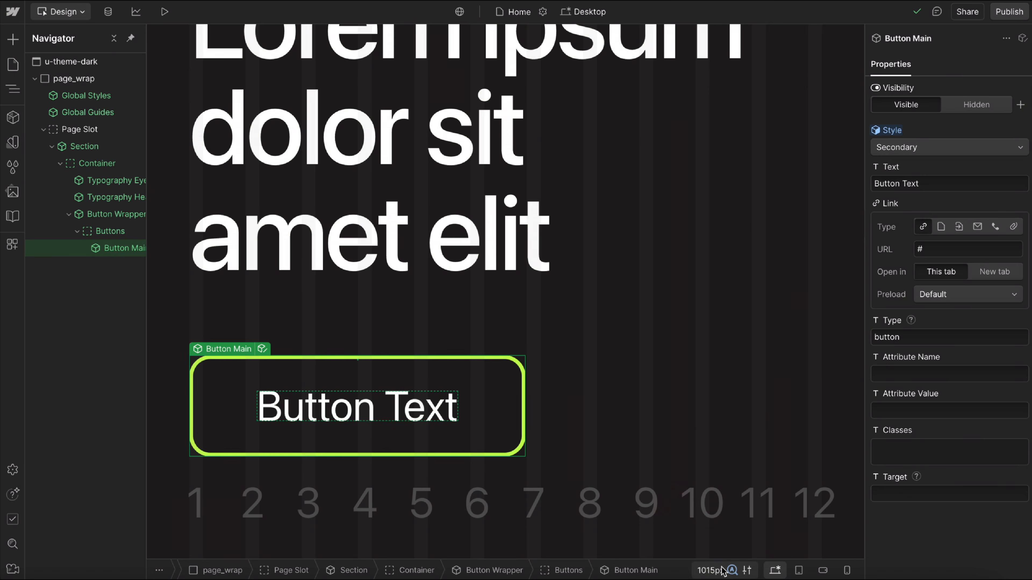
Lower the text zoom preview to 20 px, then step it up and down to check the button's border and corner scaling.
left_click(724, 570)
left_click(647, 512)
key("Down")
key("Down")
key("Down")
key("Down")
key("Down")
key("Down")
key("Down")
key("Down")
key("Down")
key("Down")
key("Down")
key("Down")
key("Down")
key("Down")
key("Down")
key("Down")
key("Down")
key("Down")
key("Down")
key("Down")
key("Down")
key("Down")
key("Down")
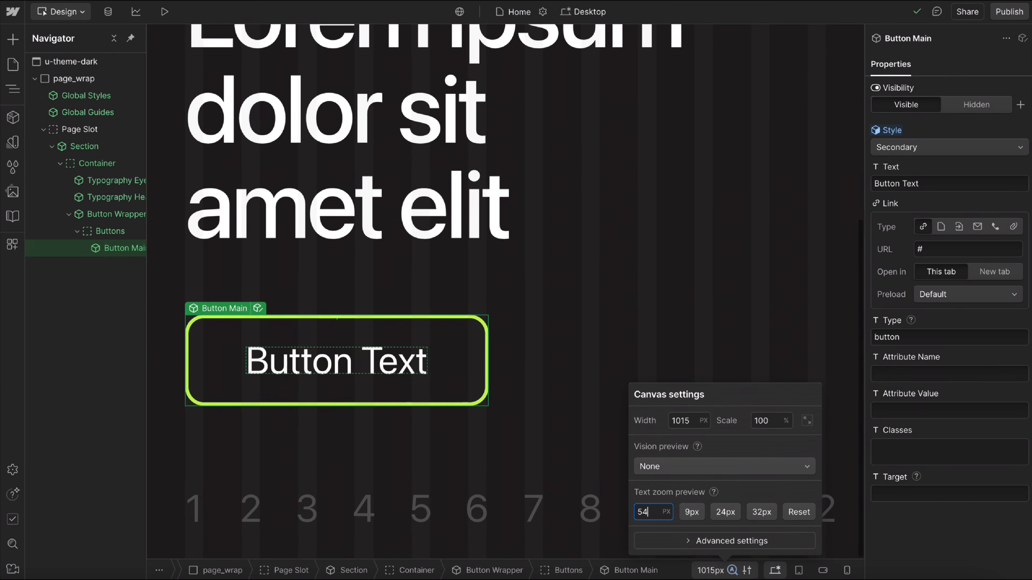
key("Down")
key("Down")
key("Down")
key("Down")
key("Down")
key("Down")
key("Down")
key("Down")
key("Down")
key("Down")
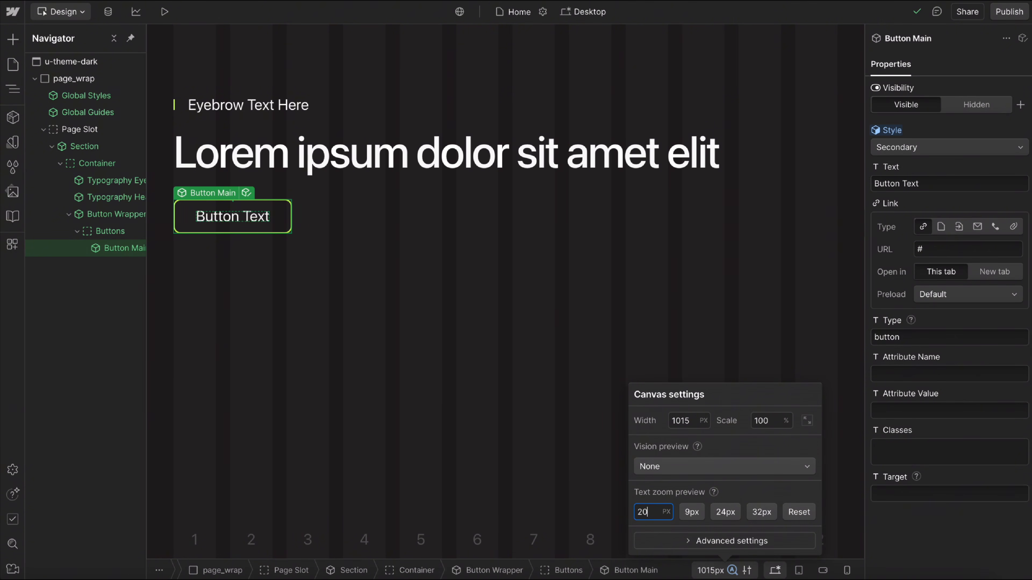
key("shift+Up")
key("shift+Up")
key("shift+Down")
key("shift+Down")
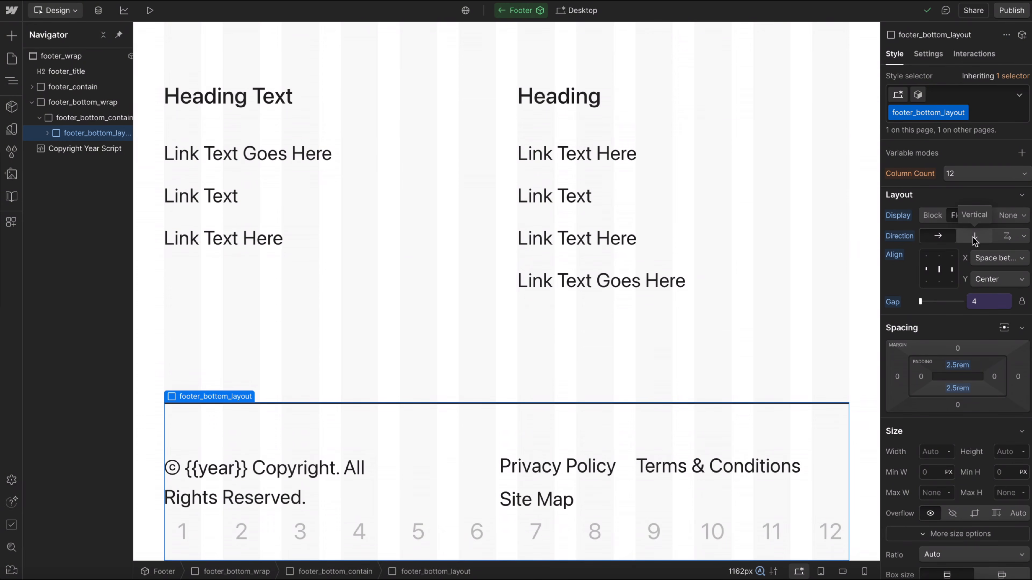
Set footer_bottom_layout to stack its children left to right with wrapping, and lower the text zoom preview to 26 px.
left_click(1008, 241)
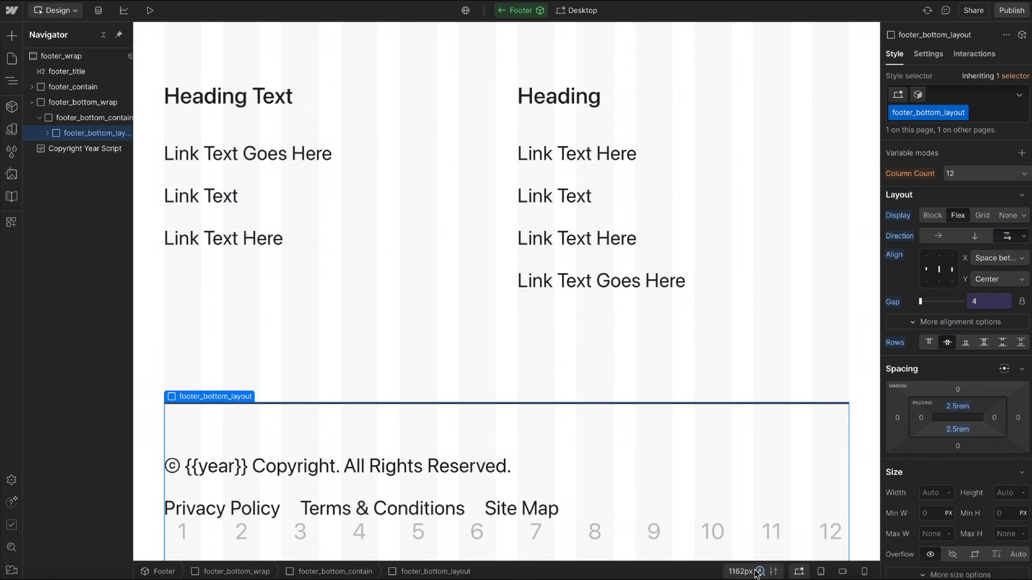
left_click(747, 572)
key("Down")
key("Down")
key("Down")
key("Down")
key("Down")
key("Down")
key("Down")
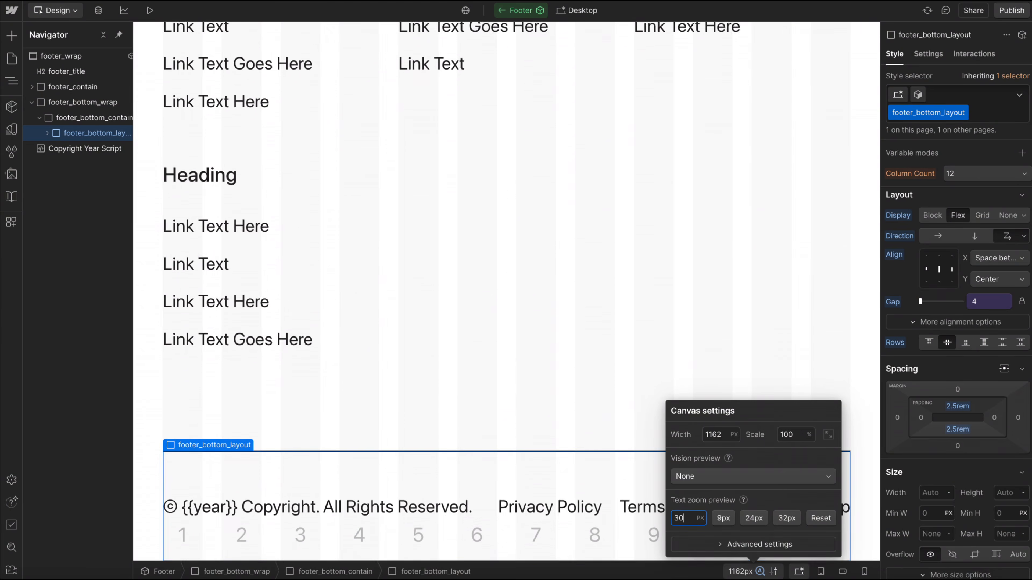
key("Down")
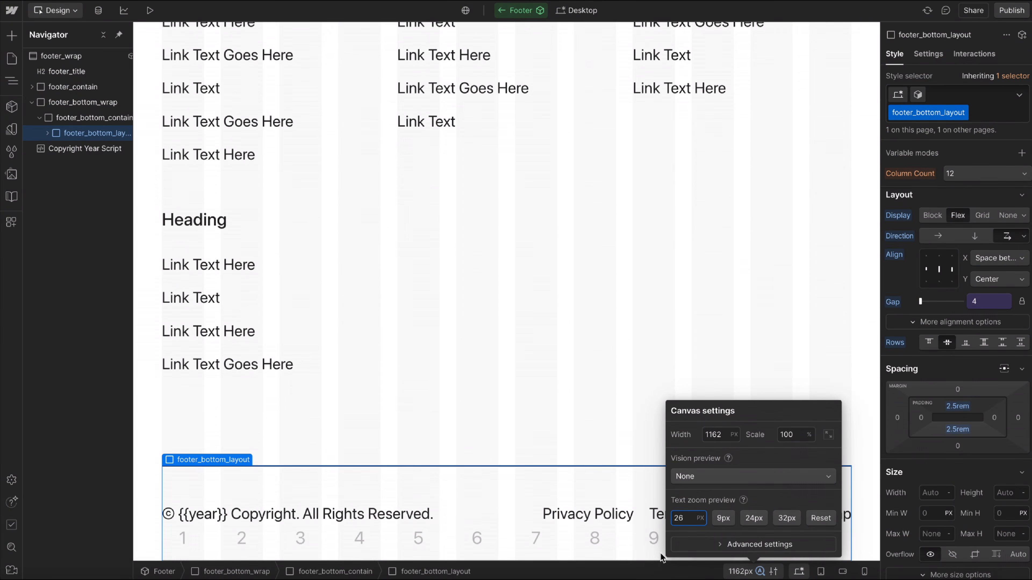
left_click(643, 571)
Raise the text zoom preview to 29 px and inspect the copyright text and links in the footer bottom layout.
left_click(743, 572)
left_click(687, 520)
key("Up")
key("Up")
key("Up")
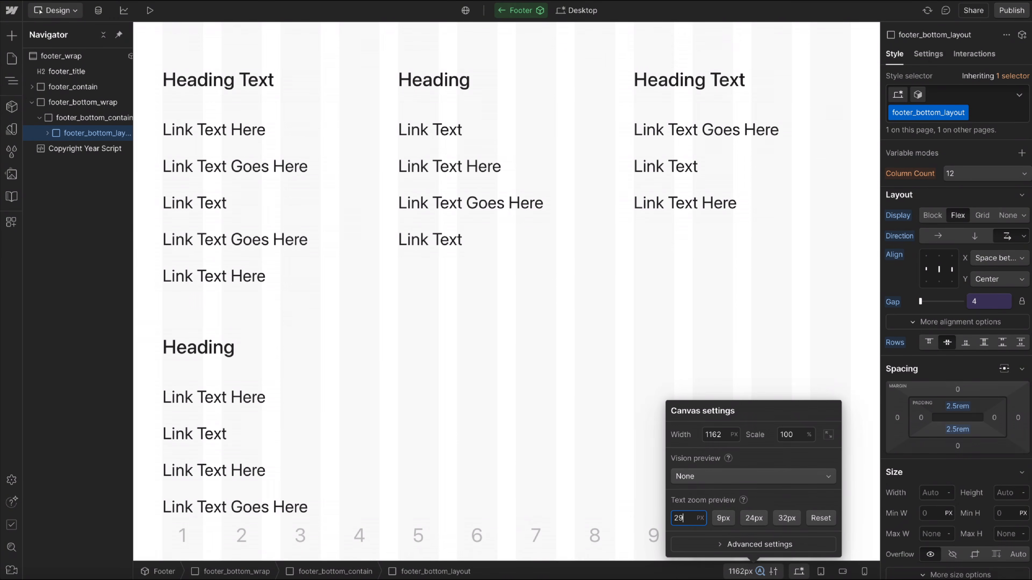
key("Escape")
scroll(467, 362, "down", 4)
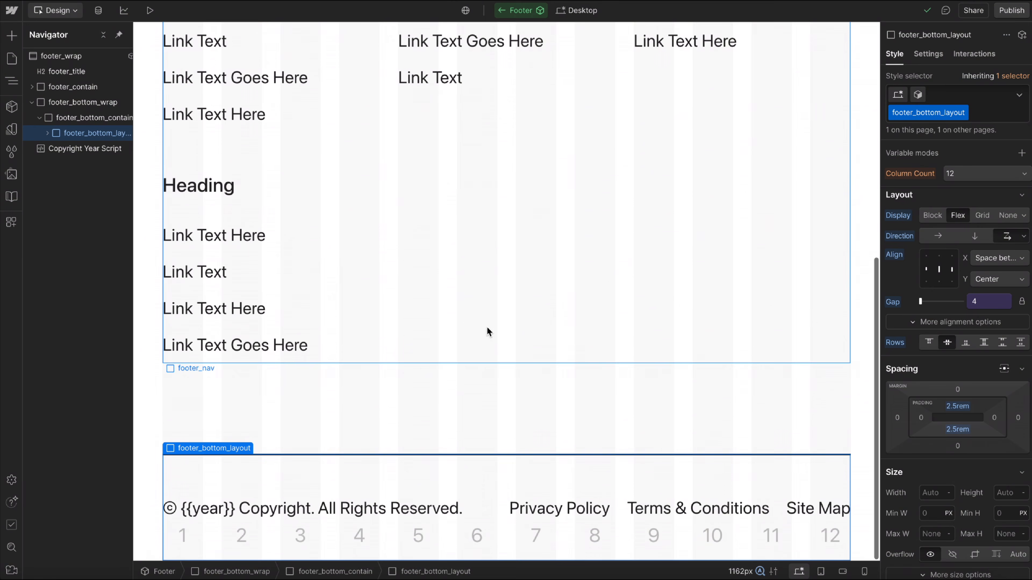
Raise the text zoom preview another 2 px and check how the footer bottom layout wraps.
left_click(743, 571)
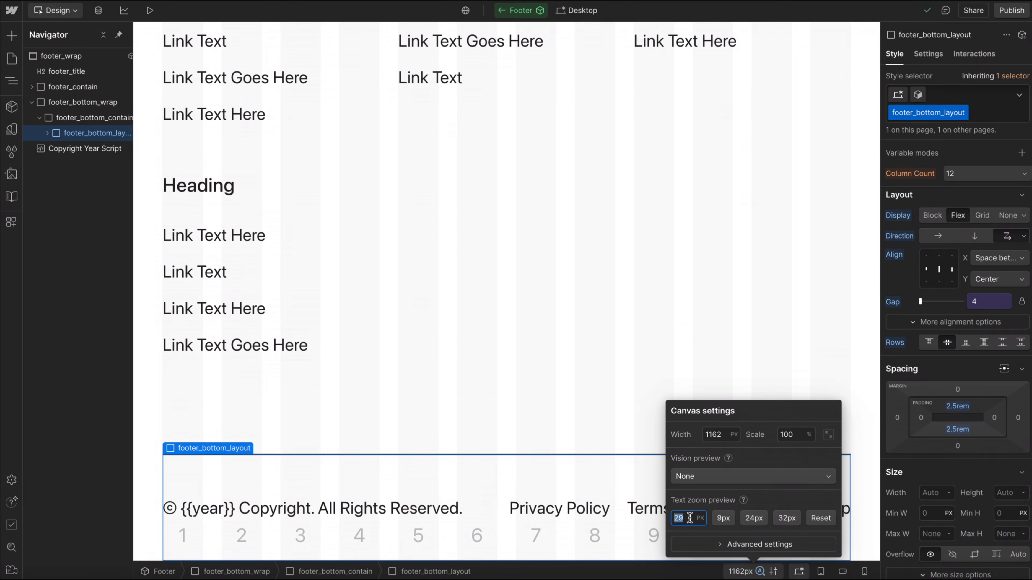
key("Up")
key("Up")
key("Escape")
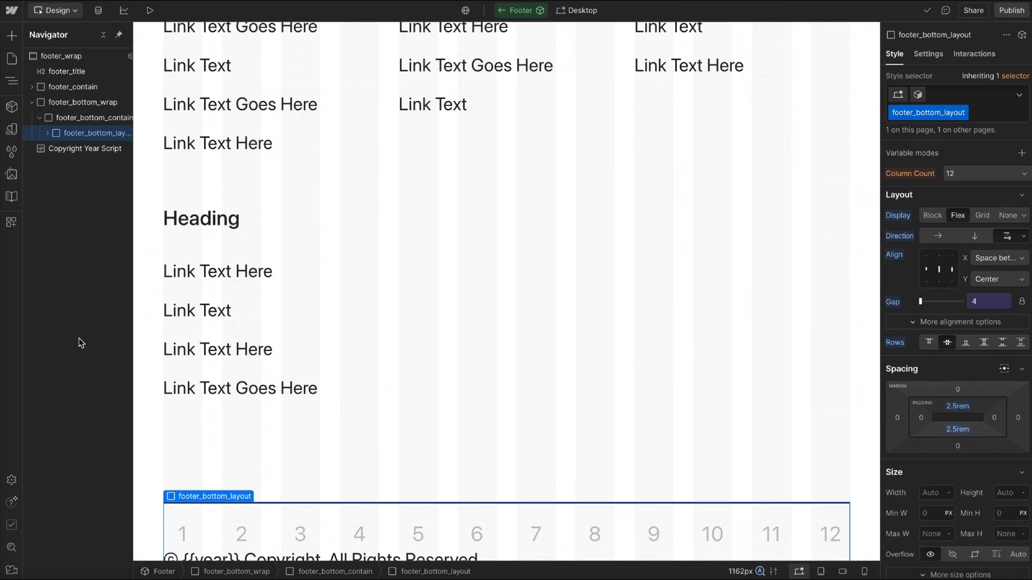
scroll(324, 427, "down", 3)
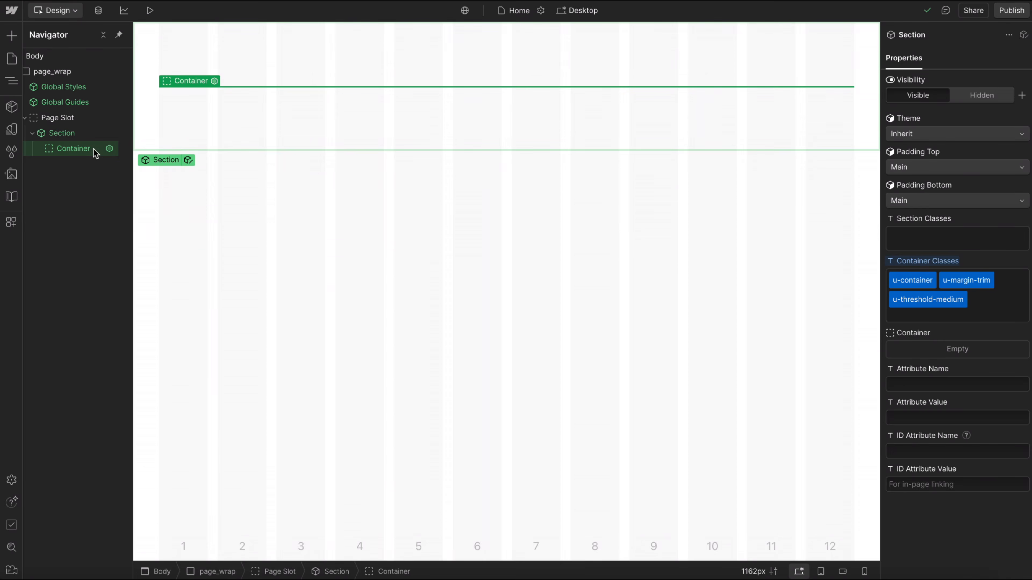
Add a Grid component inside the section's Container slot on the Home page.
key("ctrl+e")
type("grid")
key("Return")
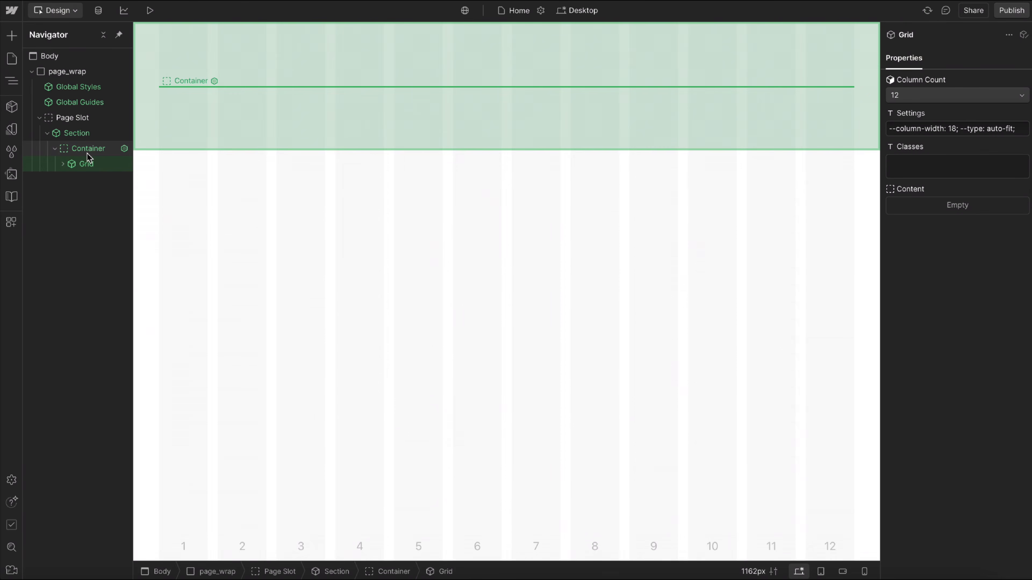
Insert a Card Primary component into the Grid's Content slot and duplicate it twice to make three cards.
key("Down")
left_click(63, 165)
key("ctrl+e")
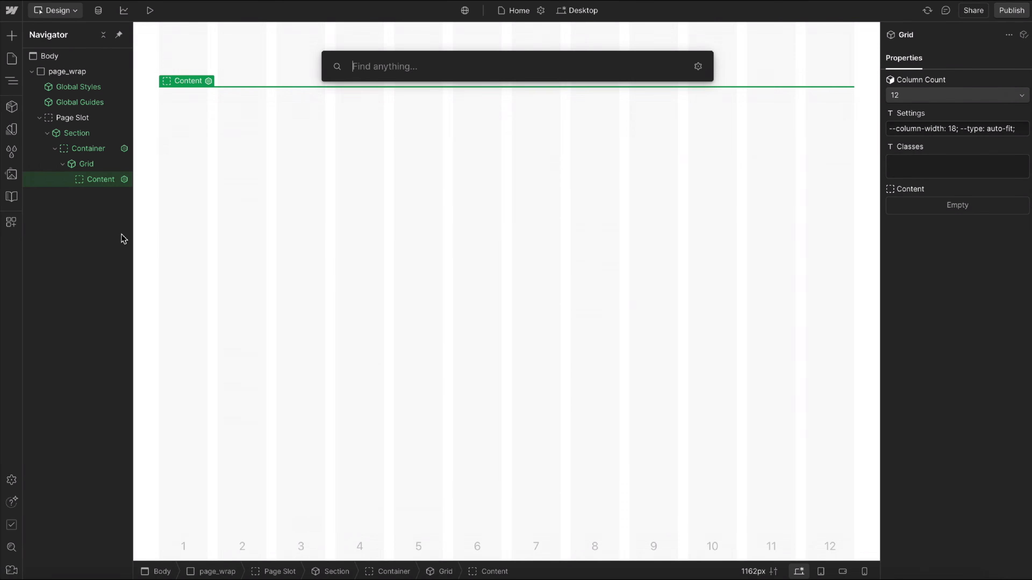
type("card")
key("Return")
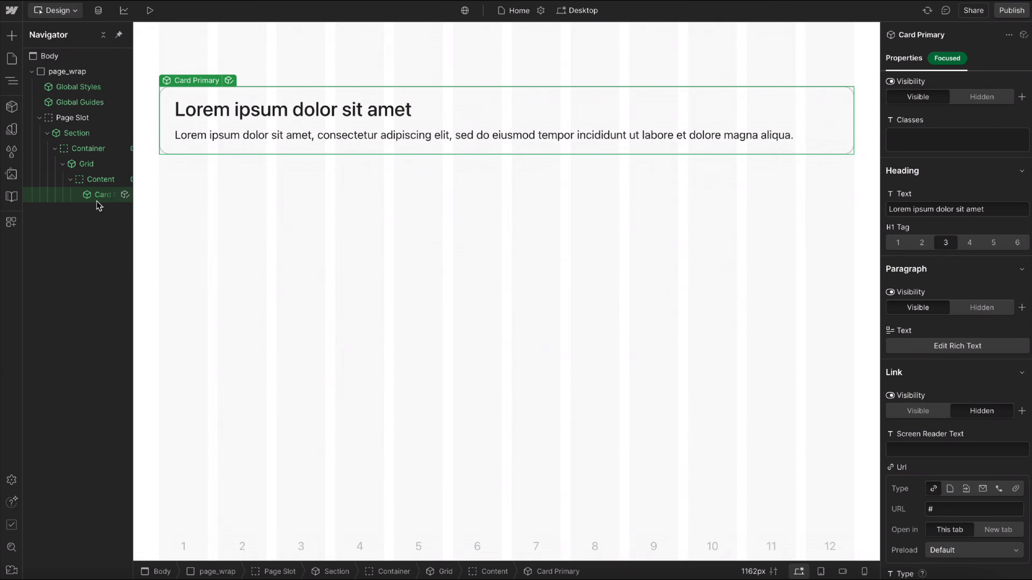
key("ctrl+d")
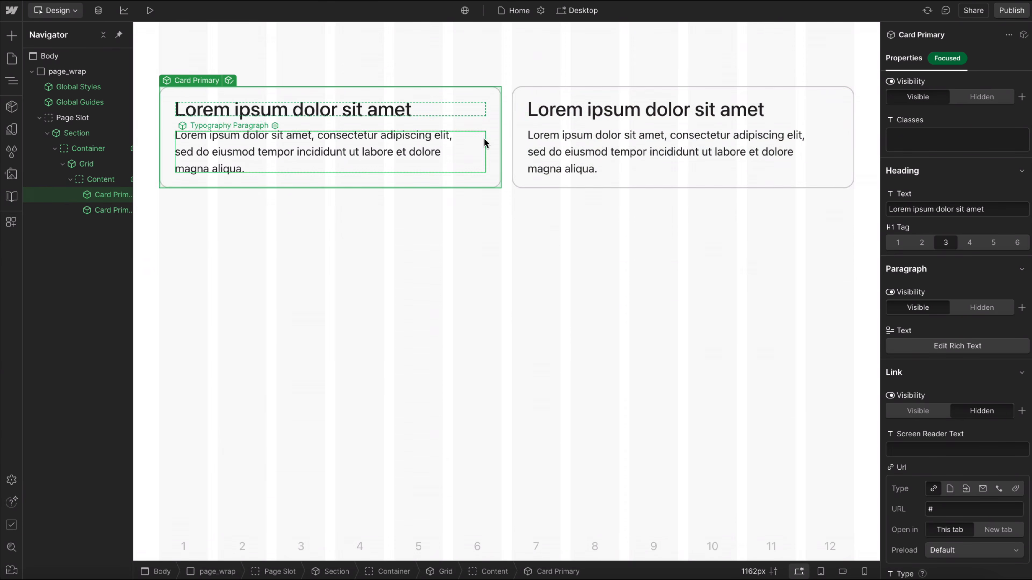
key("ctrl+d")
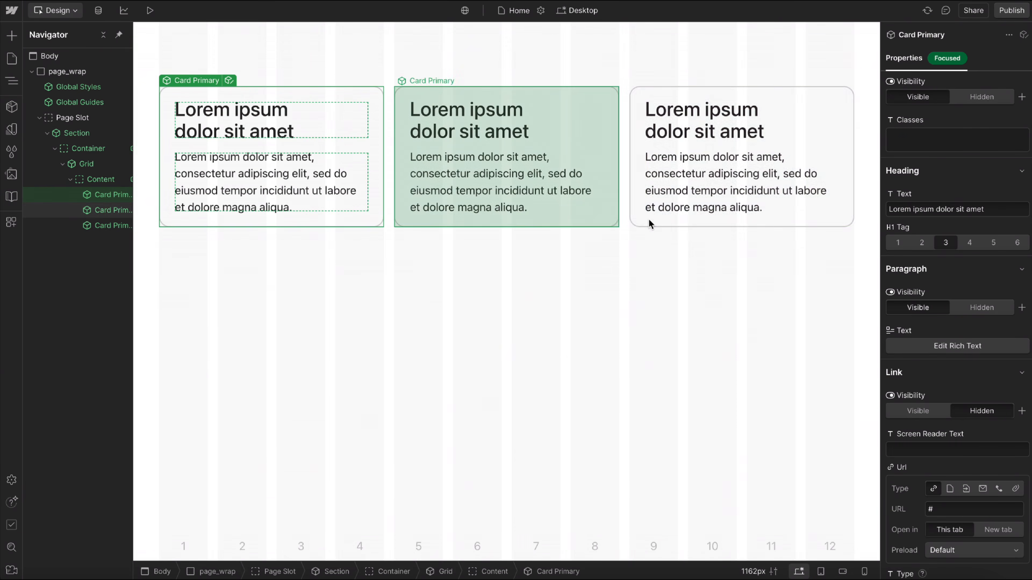
Check the three-card grid at the Tablet and Mobile (L) breakpoints, then return to Desktop.
left_click(665, 273)
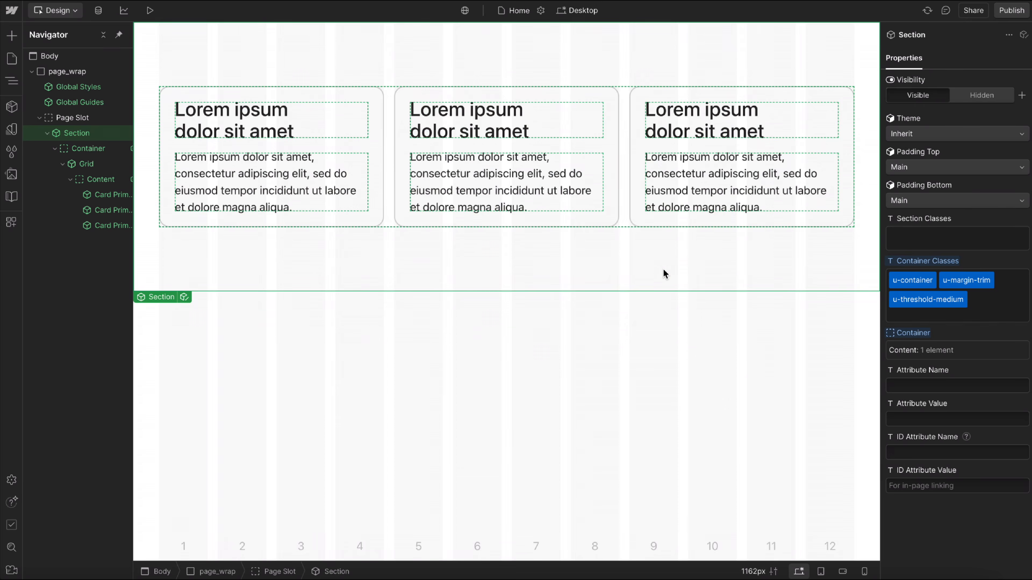
key("shift+2")
key("shift+3")
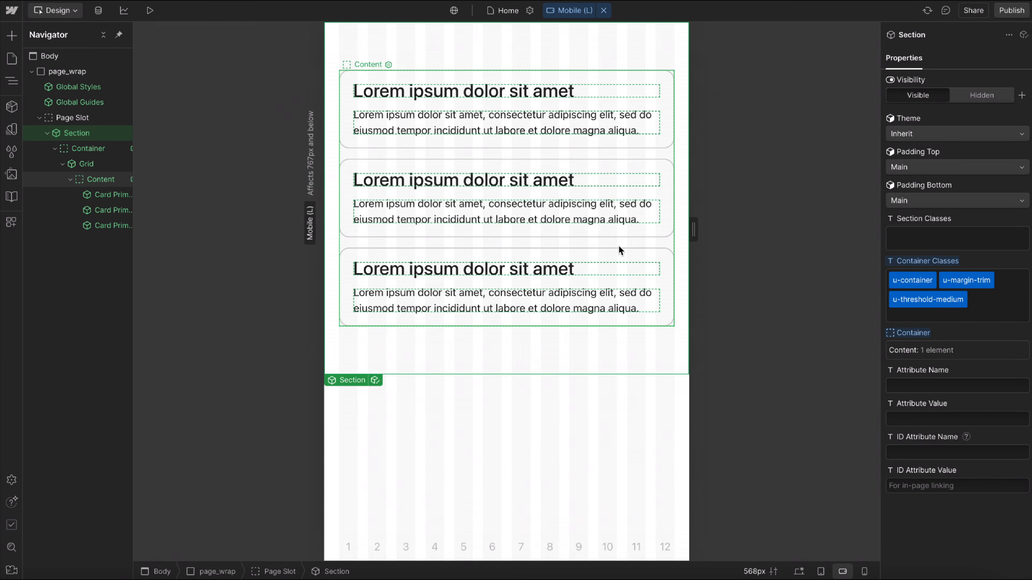
key("shift+1")
Inspect the grid's --column-width setting of 18, then preview the page and resize it to check the card reflow.
left_click(623, 166)
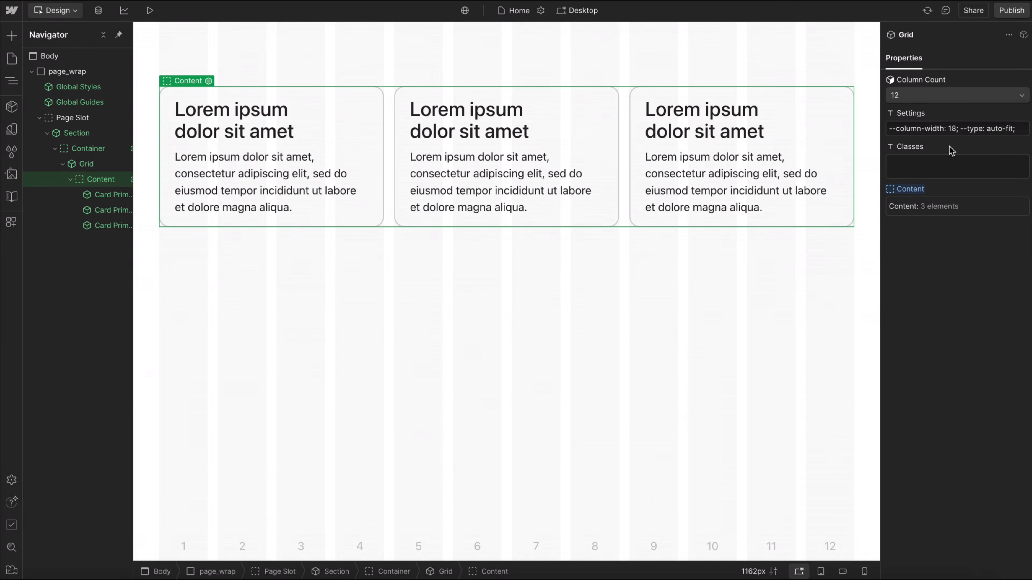
double_click(951, 129)
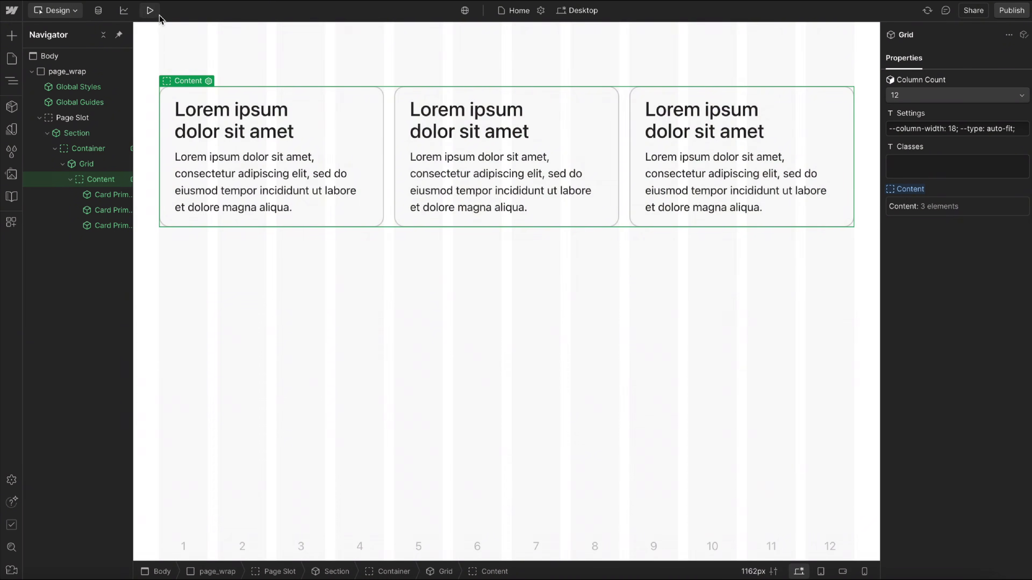
left_click(150, 10)
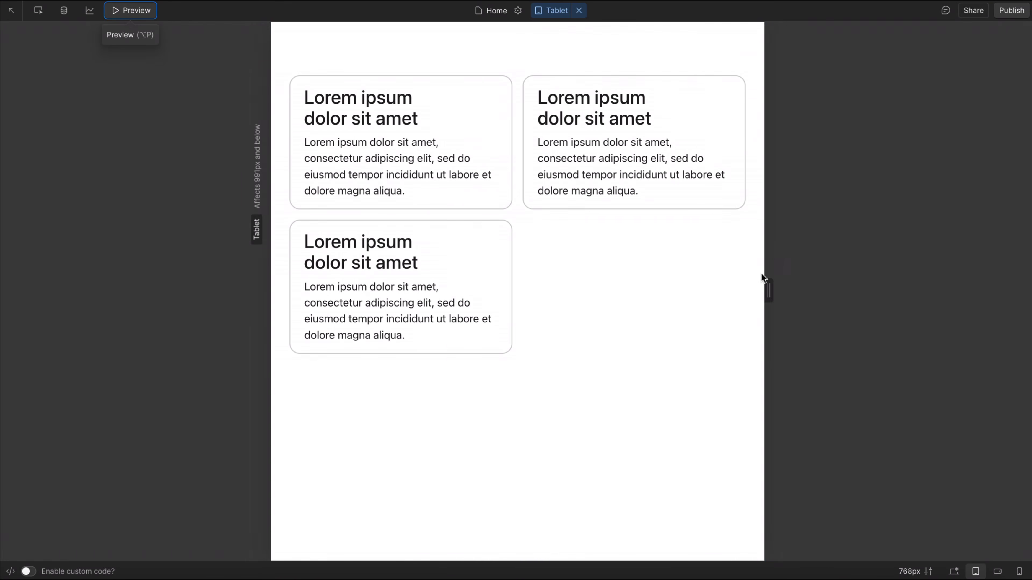
left_click_drag(762, 277, 834, 286)
left_click(129, 13)
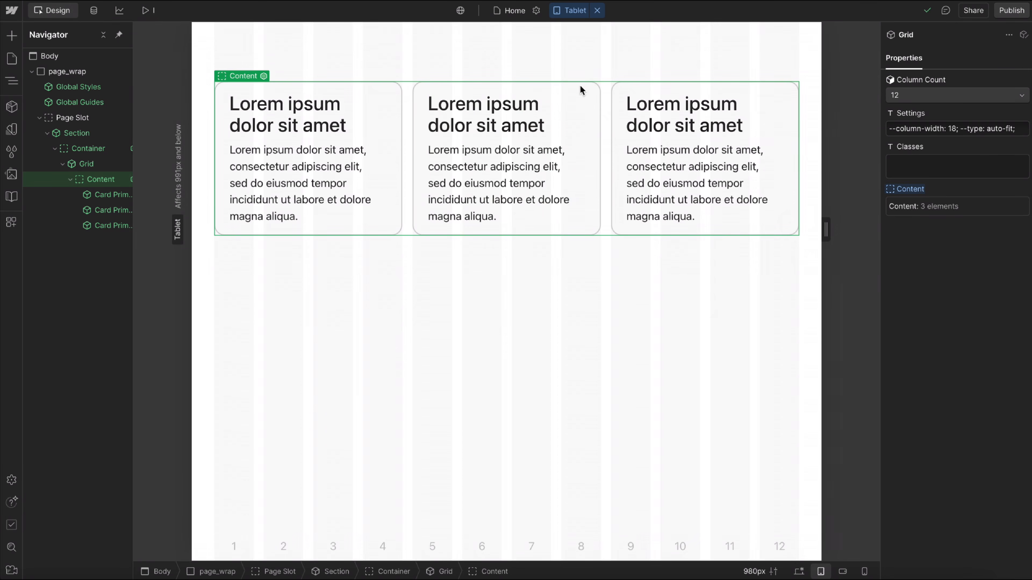
Set the grid's --column-width to 10 and preview the card reflow while resizing the page.
left_click(951, 129)
key("BackSpace")
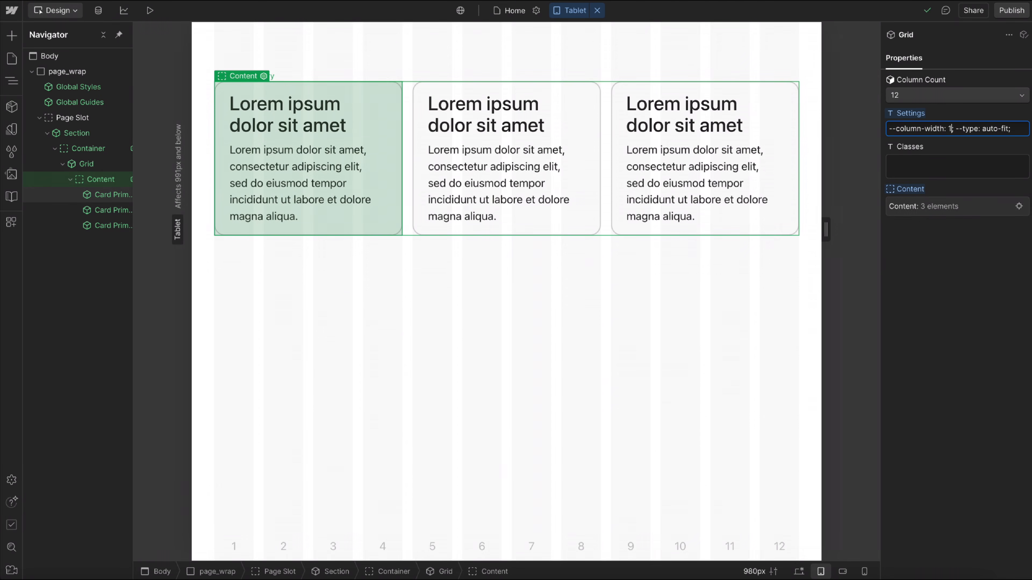
left_click(983, 304)
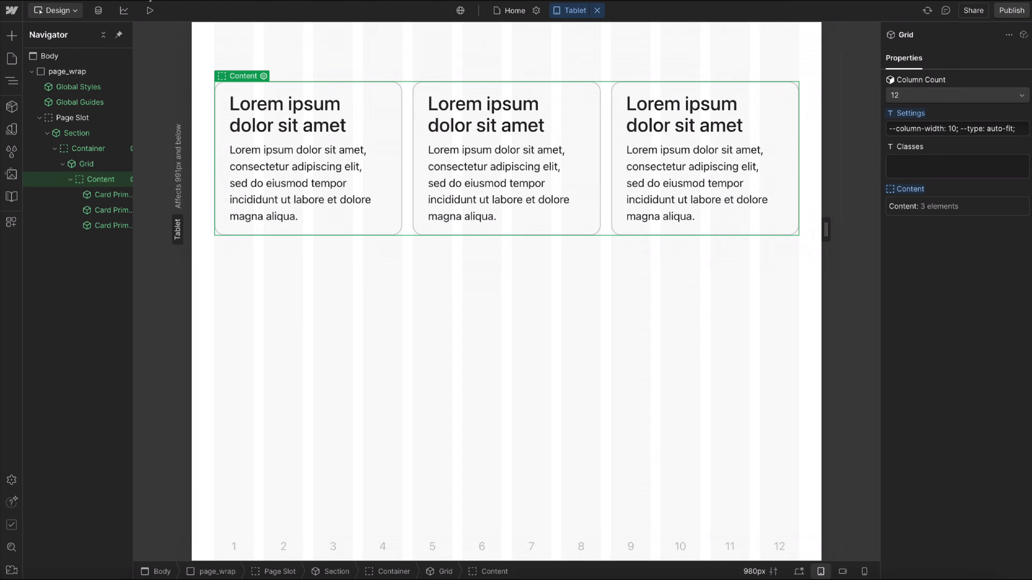
key("ctrl+shift+p")
left_click_drag(834, 275, 873, 288)
key("alt+p")
Duplicate the last card three times so the grid holds six cards.
left_click(799, 143)
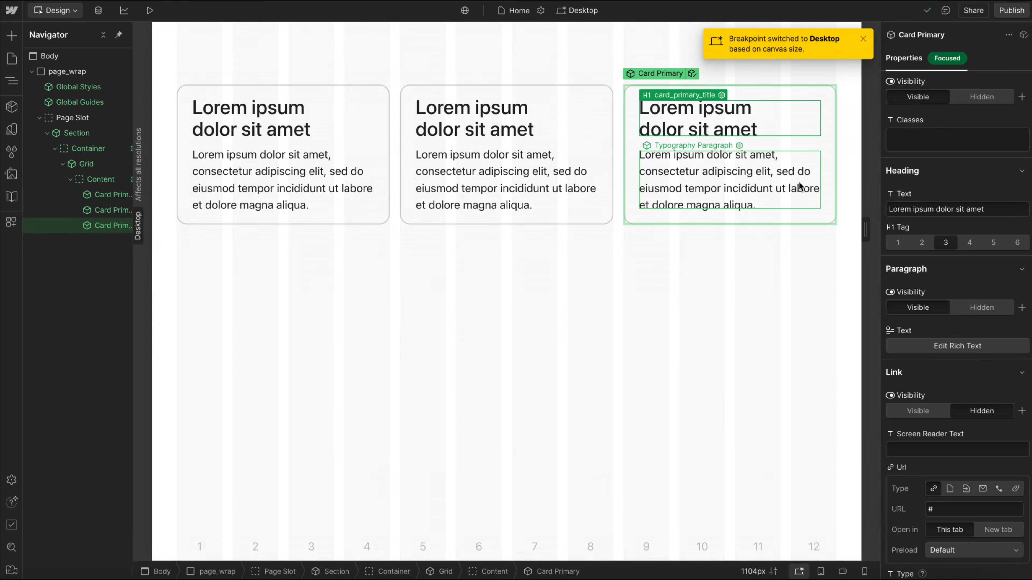
key("ctrl+d")
key("ctrl+d")
key("ctrl+d")
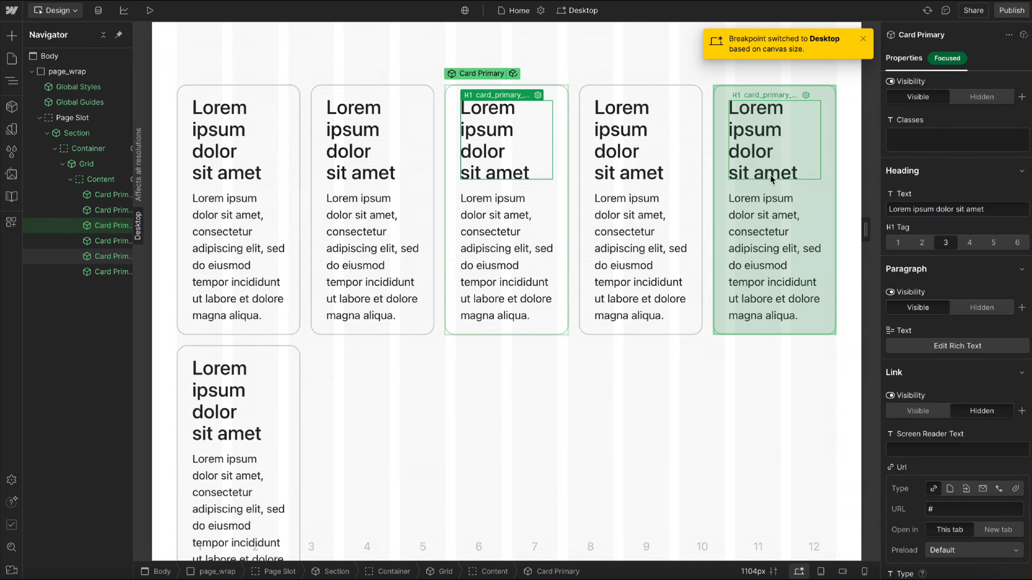
Set the grid's Column Count to 2 and preview the six-card layout while resizing the page.
left_click(708, 195)
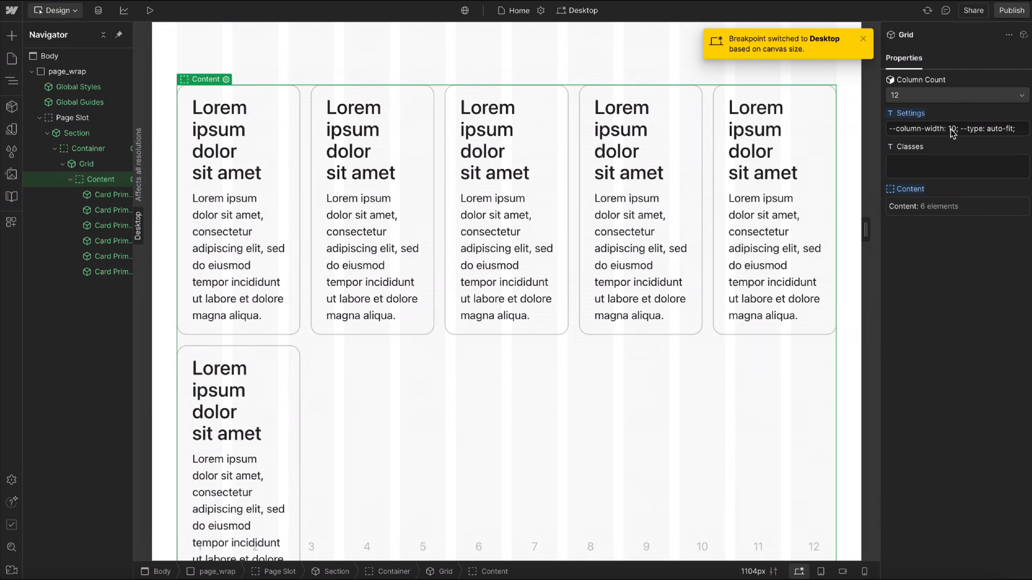
left_click(922, 98)
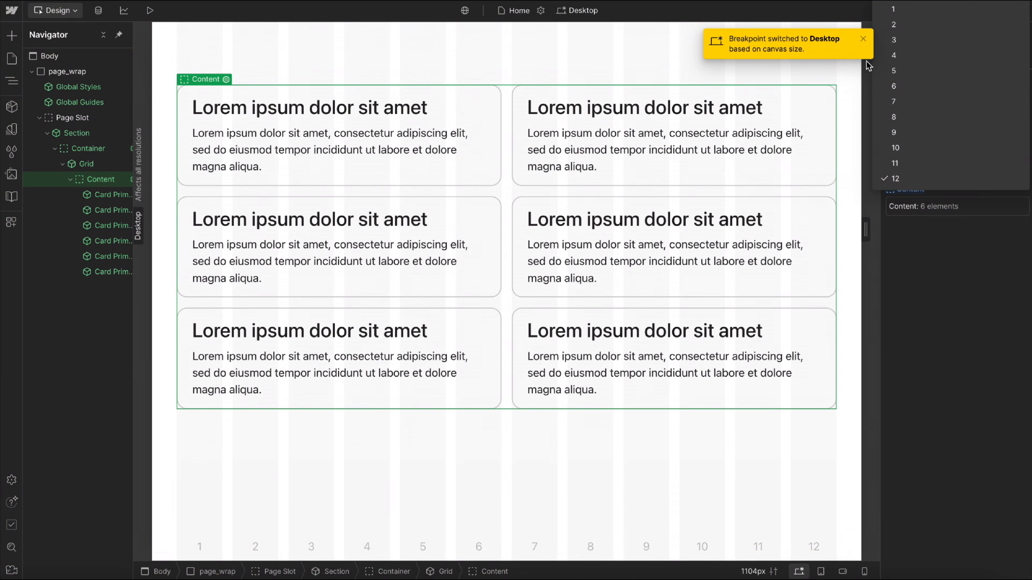
left_click(907, 25)
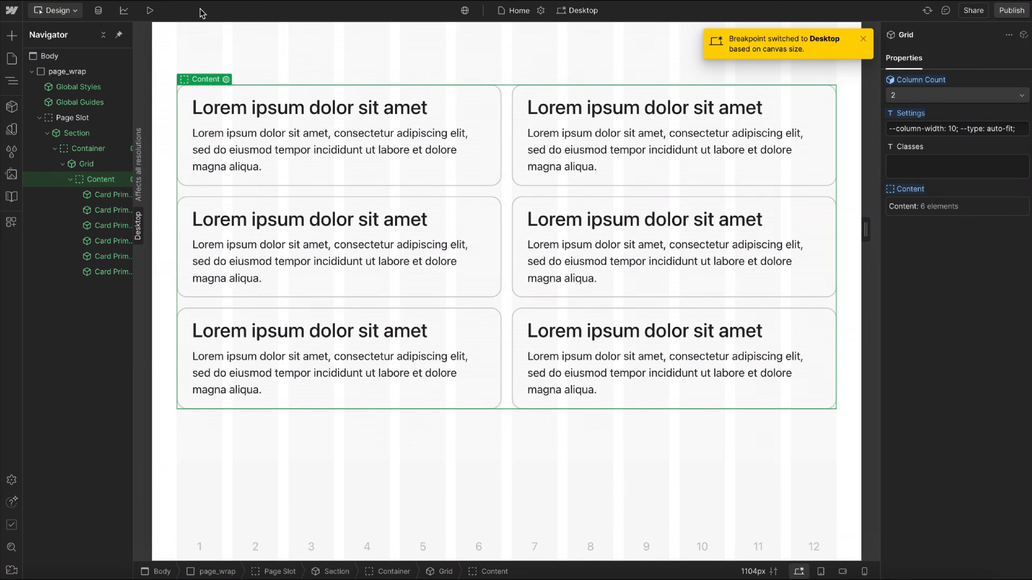
left_click(149, 10)
left_click_drag(876, 291, 967, 340)
left_click(146, 11)
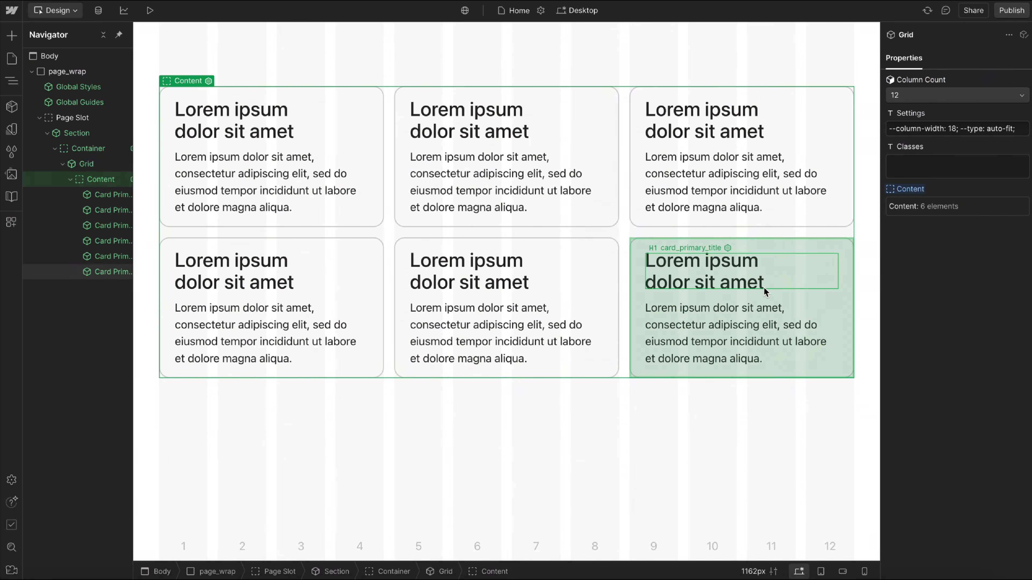
Delete the three cards in the grid's second row.
left_click(766, 289)
key("Delete")
key("Delete")
Delete two more cards to test the auto-fit stretching, then undo both deletions.
key("Delete")
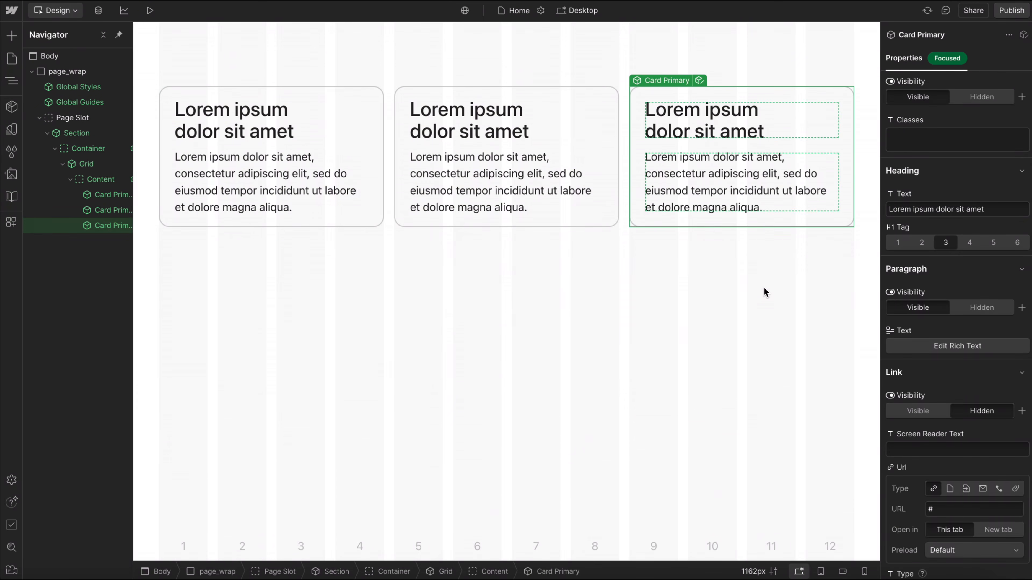
key("Delete")
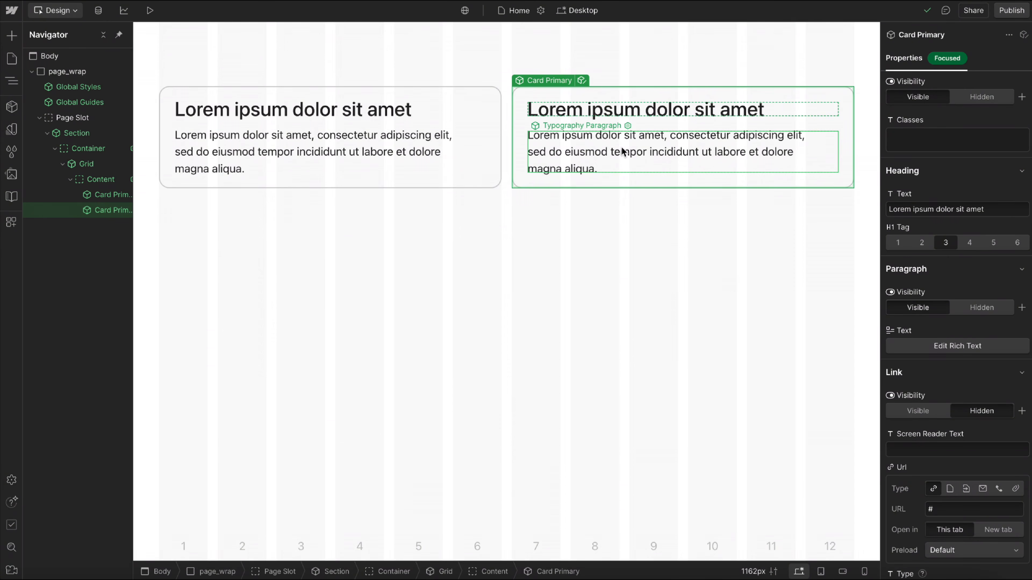
key("Delete")
key("ctrl+z")
key("ctrl+z")
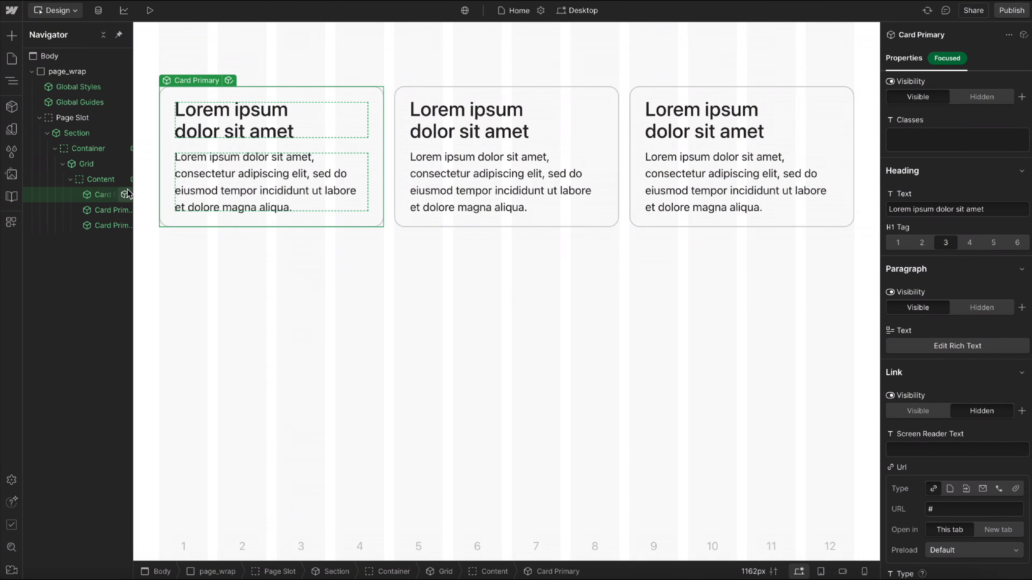
Change the grid's --type setting to auto-fill.
left_click(97, 164)
left_click(1009, 129)
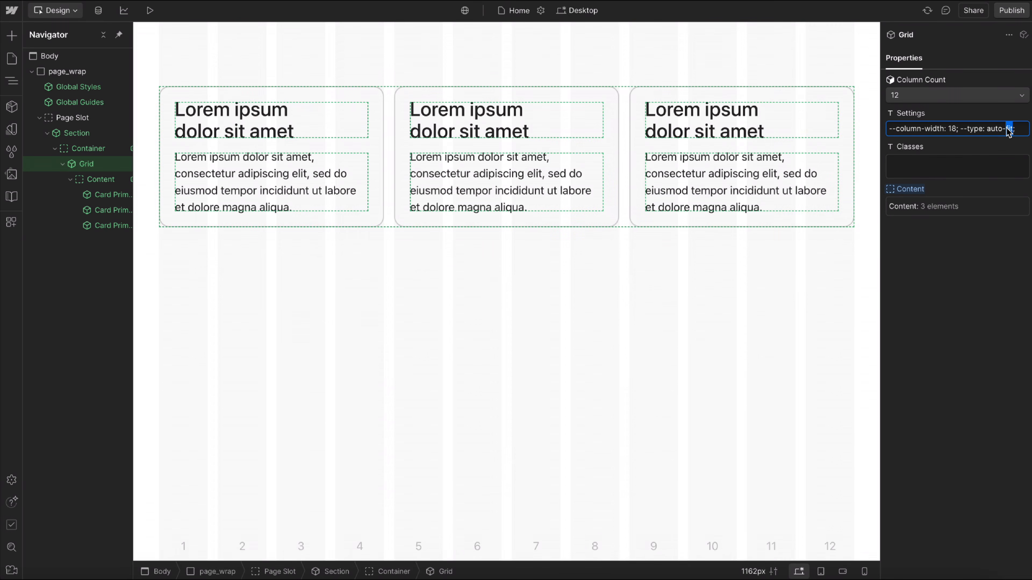
type("fill")
key("Return")
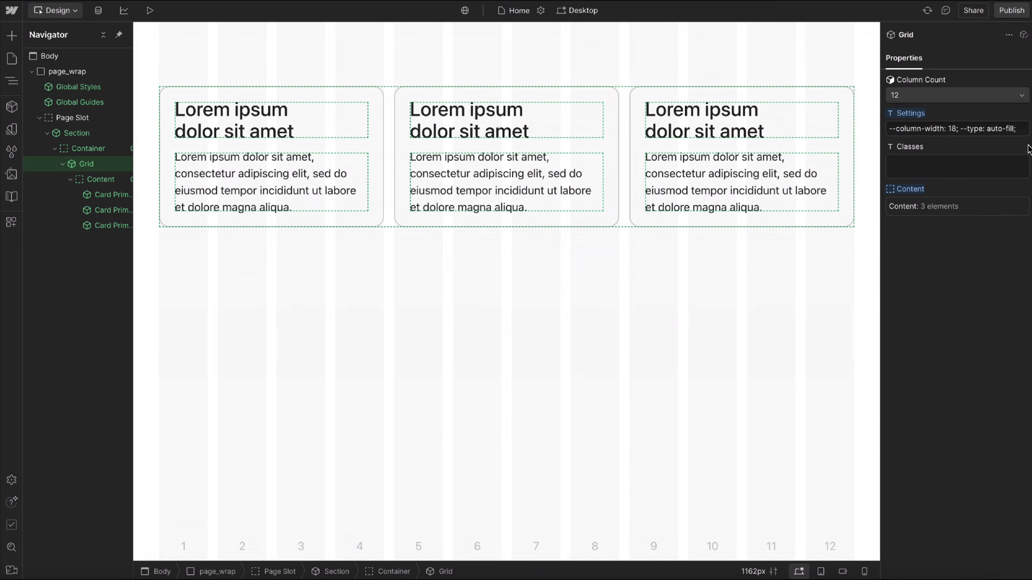
Delete the third and second cards to test the auto-fill columns, then undo the last deletion.
left_click(666, 183)
key("Delete")
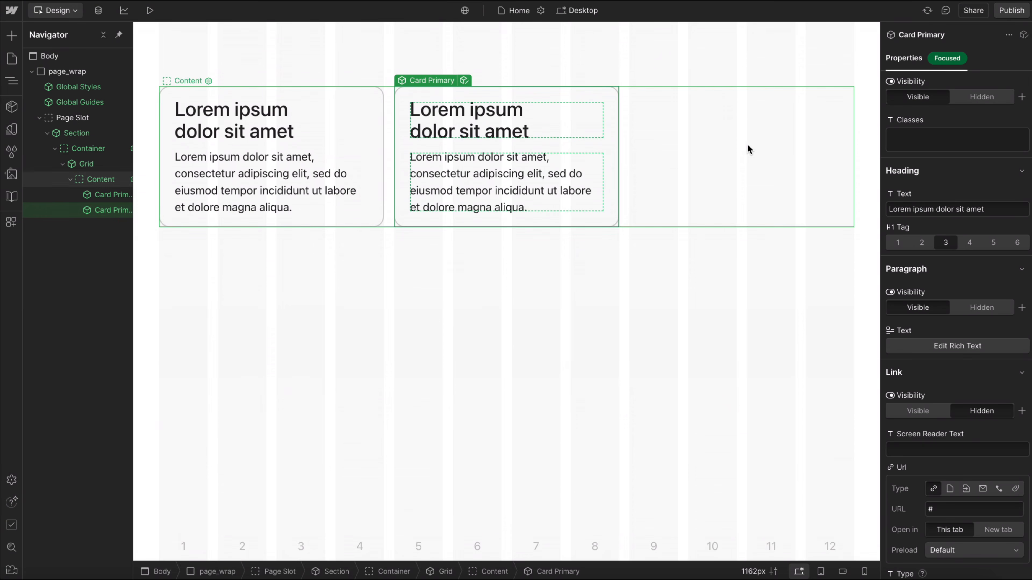
key("Delete")
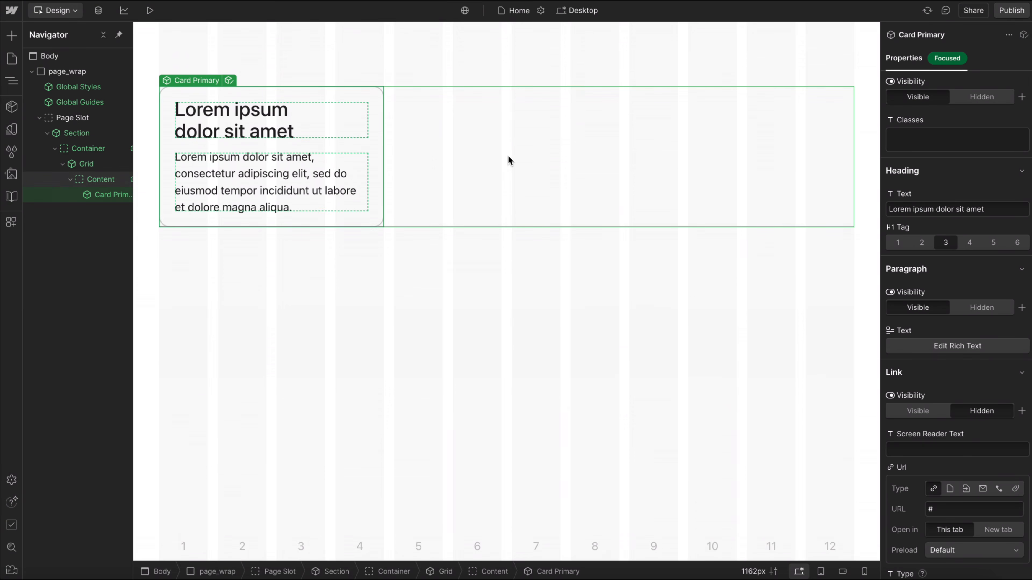
key("ctrl+z")
Restore the second card and set the grid's --type setting to auto-fit.
left_click(745, 154)
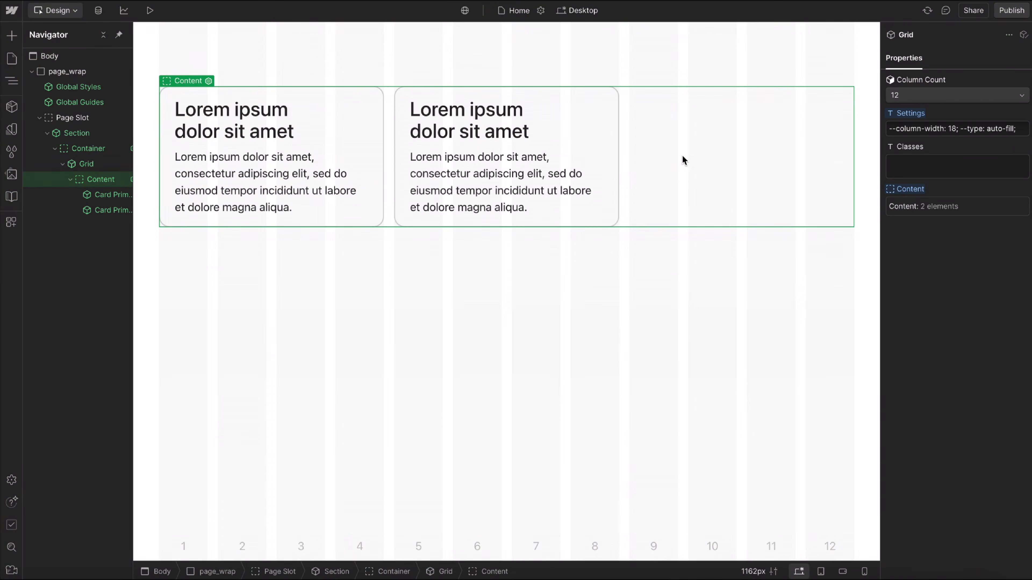
double_click(1009, 129)
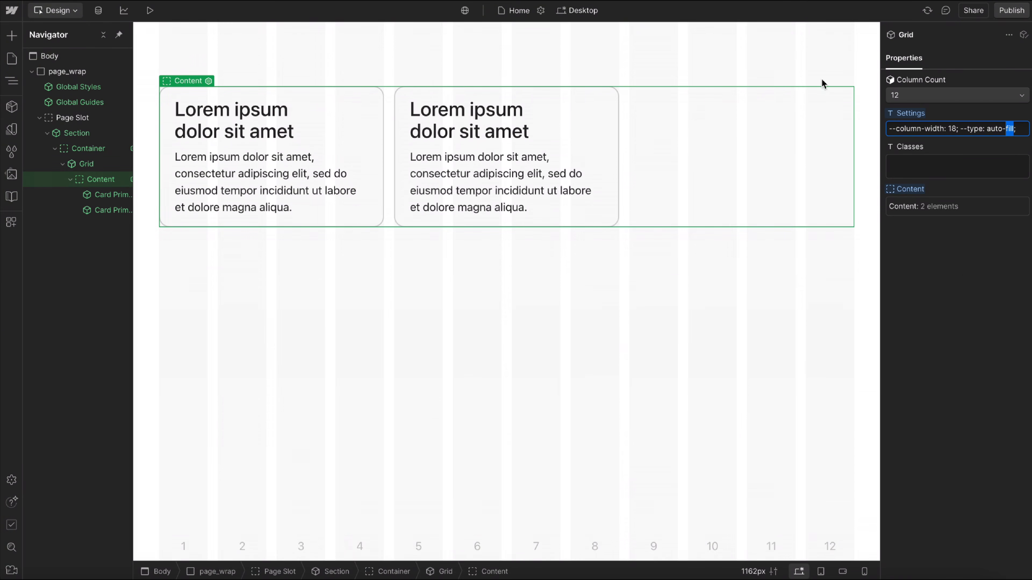
left_click(613, 159)
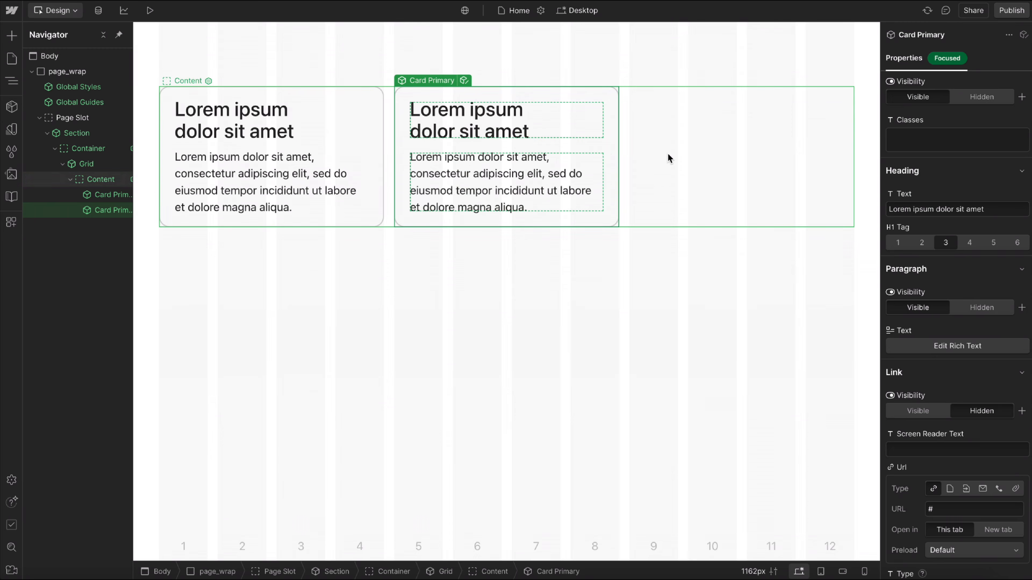
left_click(739, 162)
double_click(1009, 129)
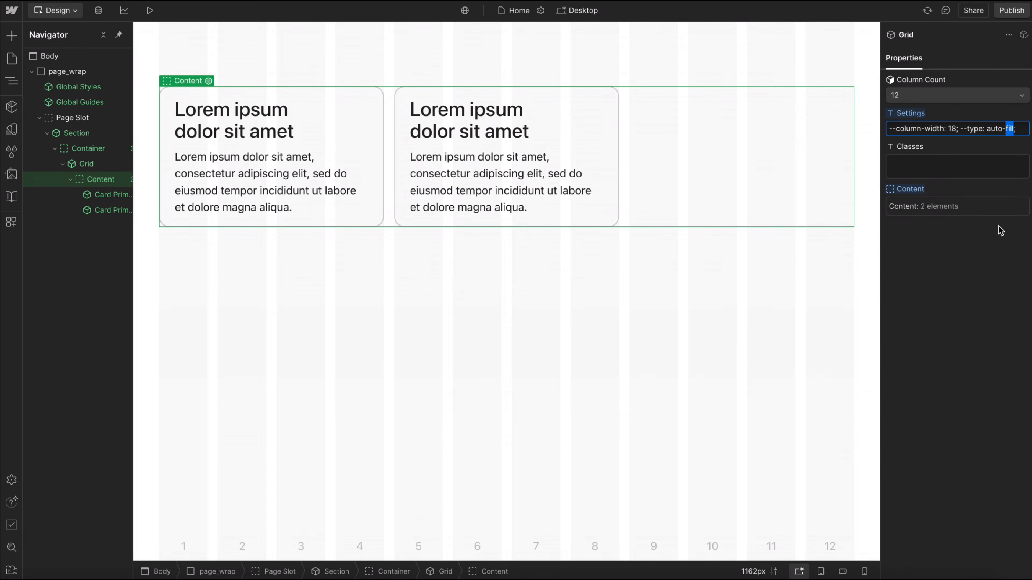
type("fit;")
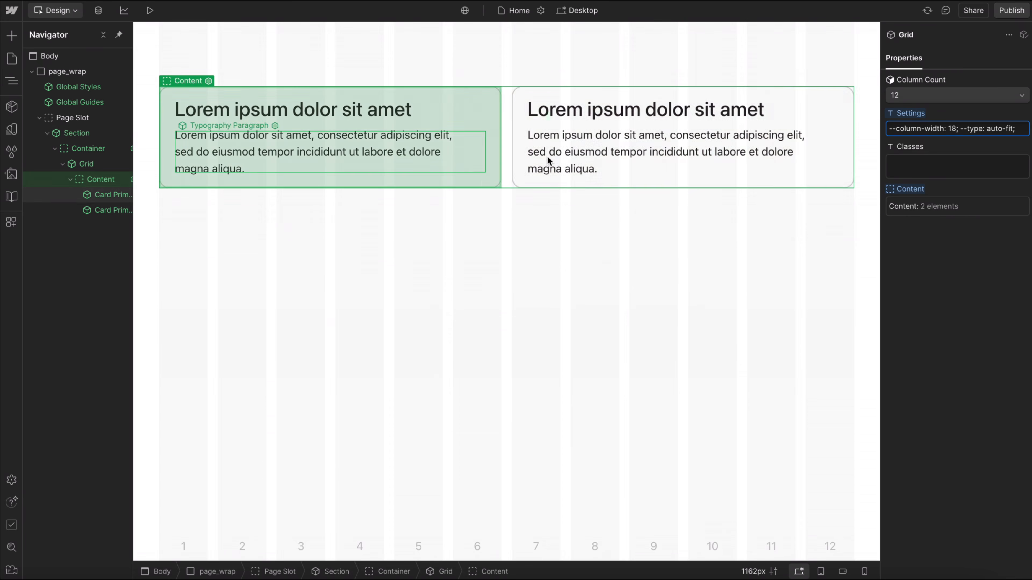
Duplicate the second card to fill the grid with three cards.
left_click(625, 126)
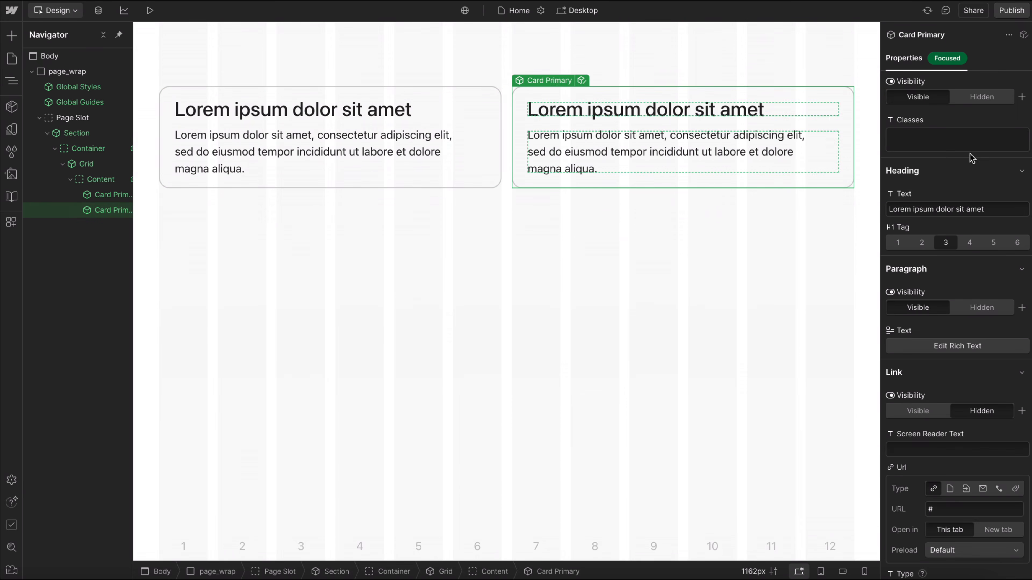
left_click(507, 157)
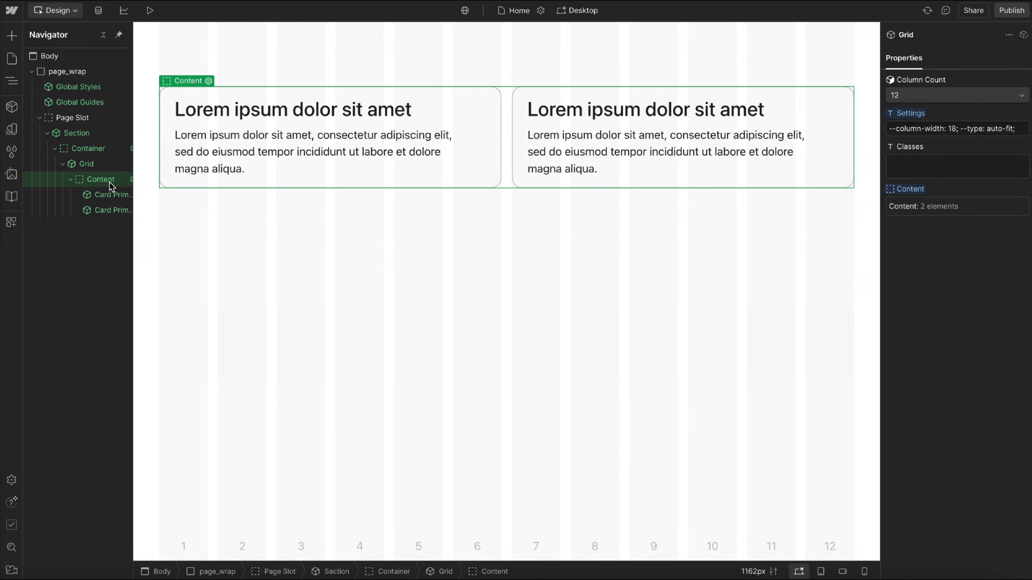
left_click(739, 134)
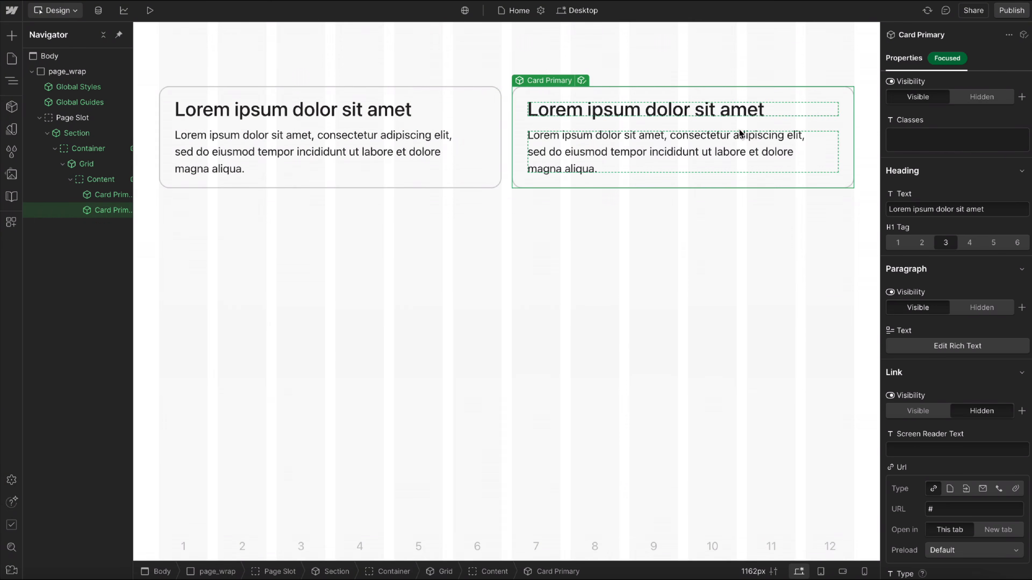
key("super+d")
Preview the page and narrow it to 842px to check how the auto-fit cards wrap.
left_click(149, 10)
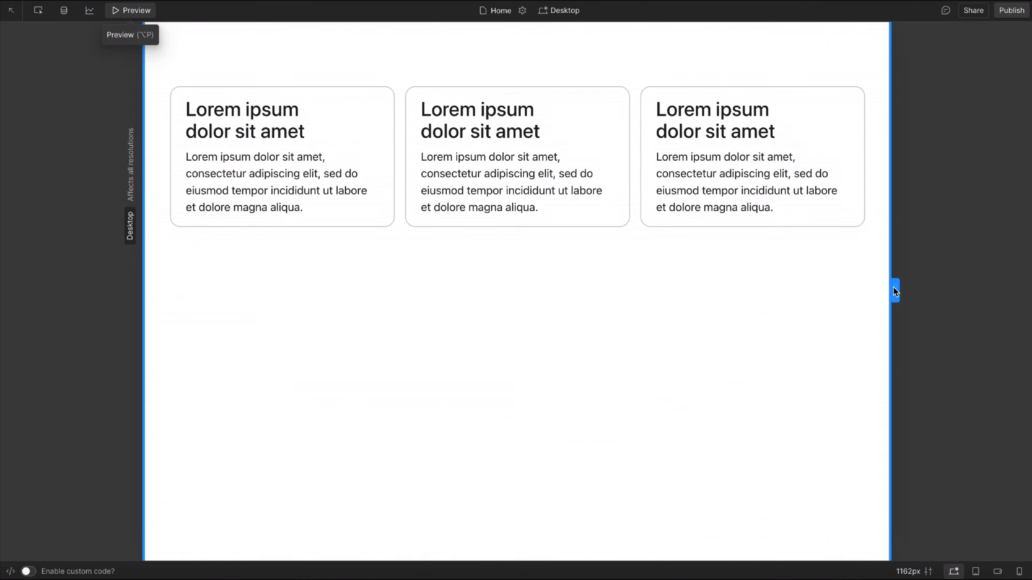
left_click_drag(895, 291, 792, 291)
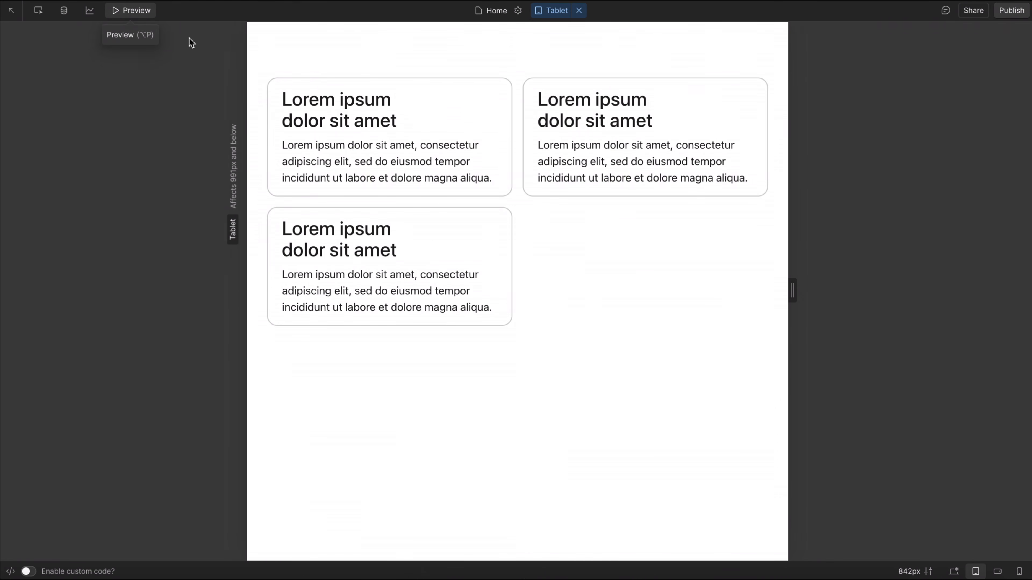
left_click(146, 13)
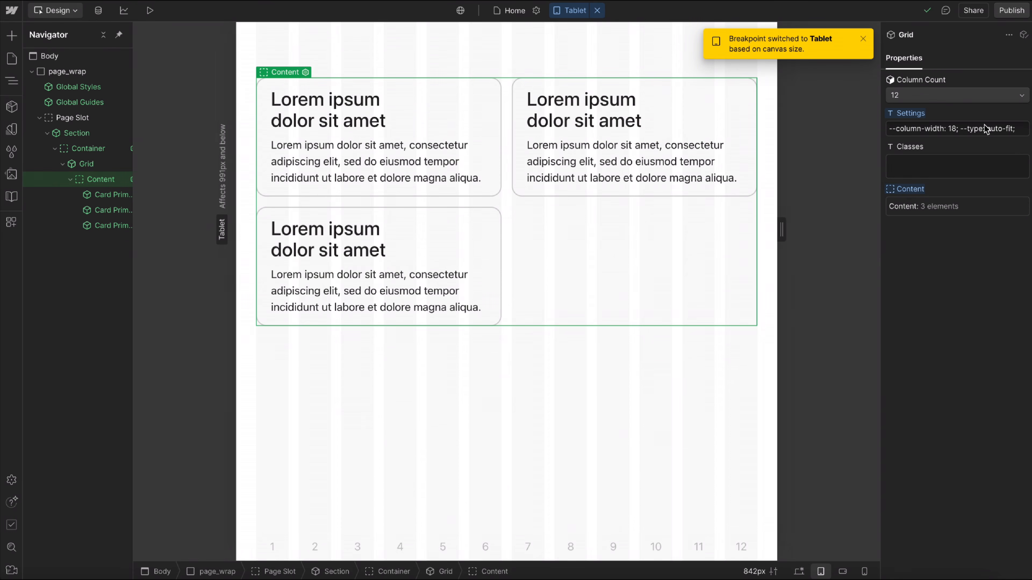
Clear the grid's Settings value and add the u-grid-above class to it.
left_click(984, 129)
key("BackSpace")
left_click(939, 166)
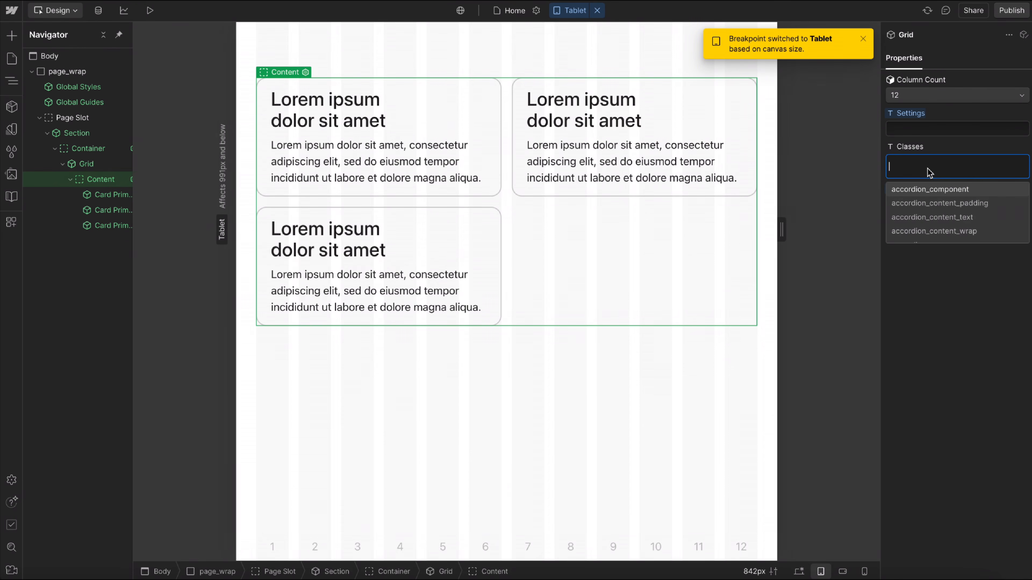
type("u-grid")
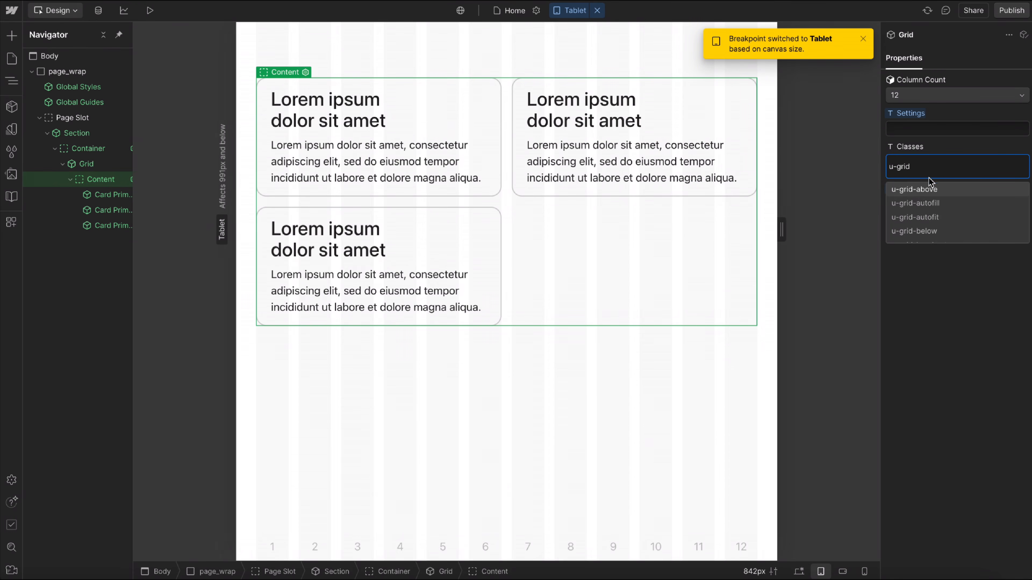
left_click(930, 188)
Set the grid's Column Count to 3 and resize the canvas around 991px to test where the layout switches.
left_click_drag(781, 227, 845, 234)
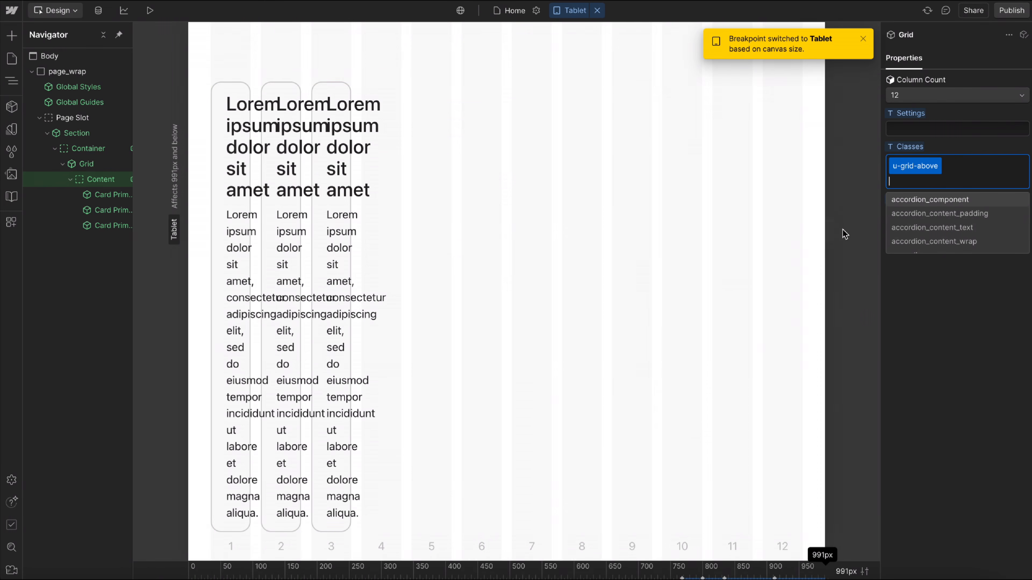
left_click(959, 97)
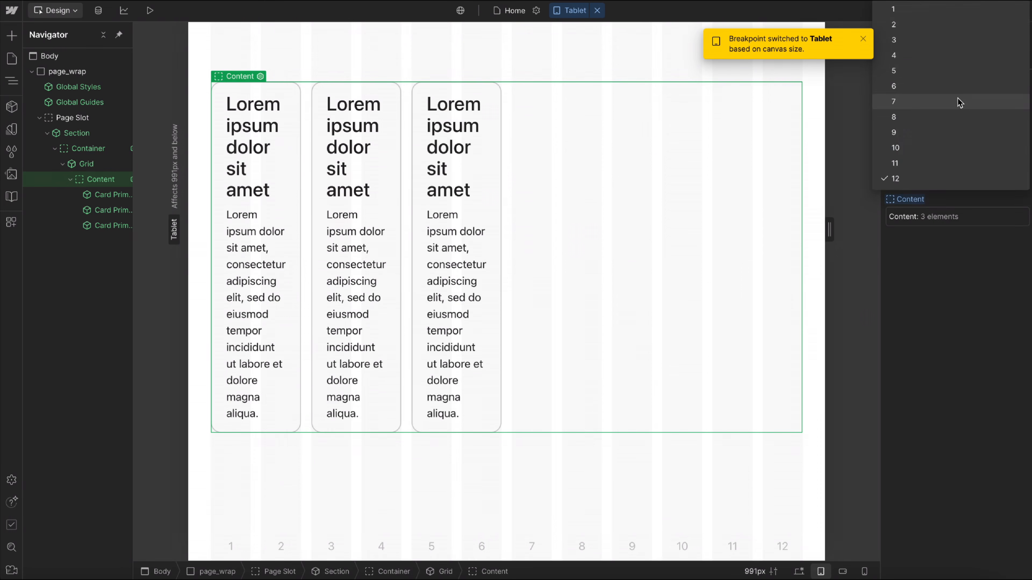
left_click(908, 40)
left_click_drag(830, 234, 794, 235)
left_click_drag(810, 233, 885, 249)
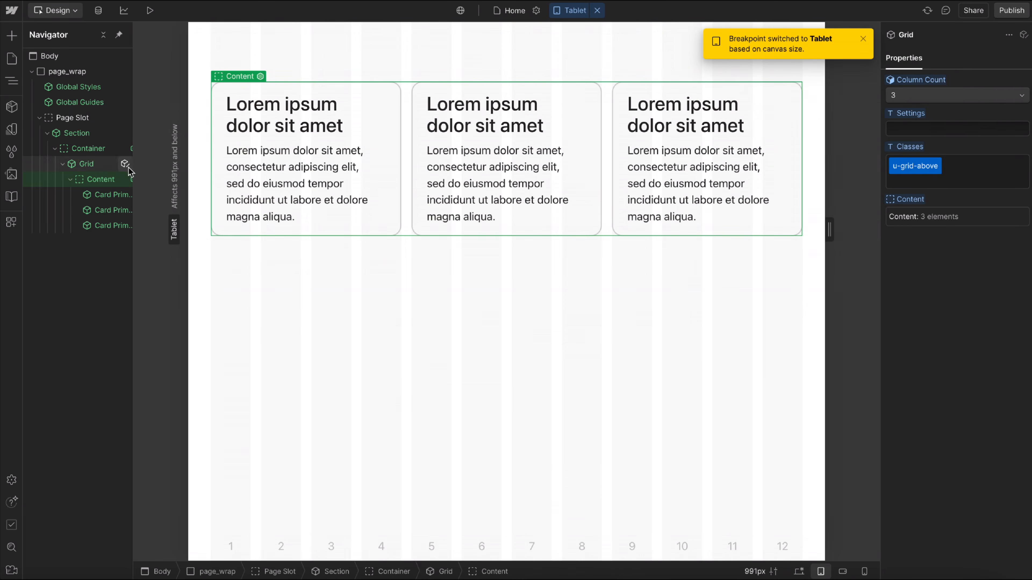
Replace the container's u-threshold-medium class with u-threshold-large and preview the cards while widening the page to 1099px.
left_click(79, 150)
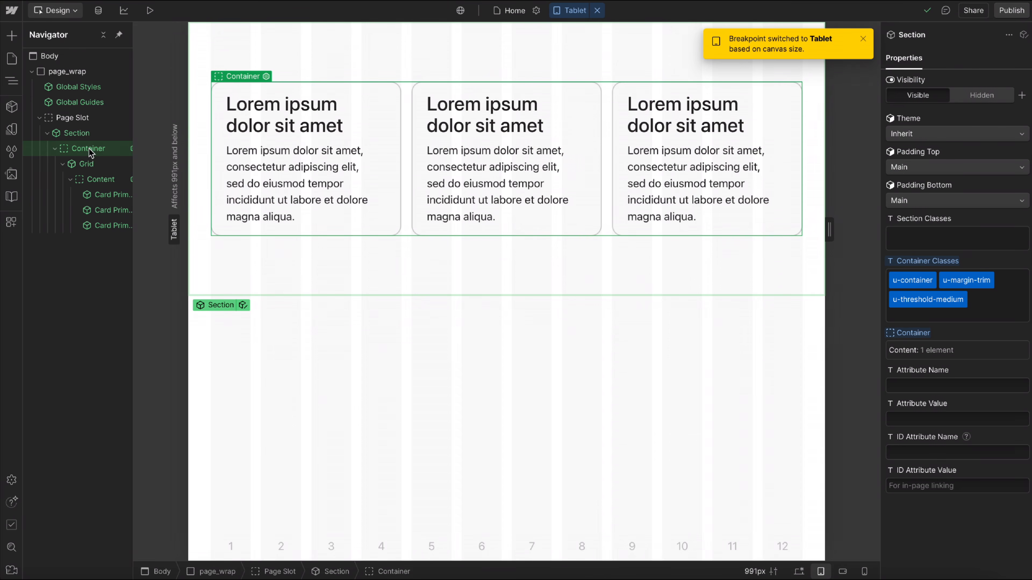
left_click(943, 300)
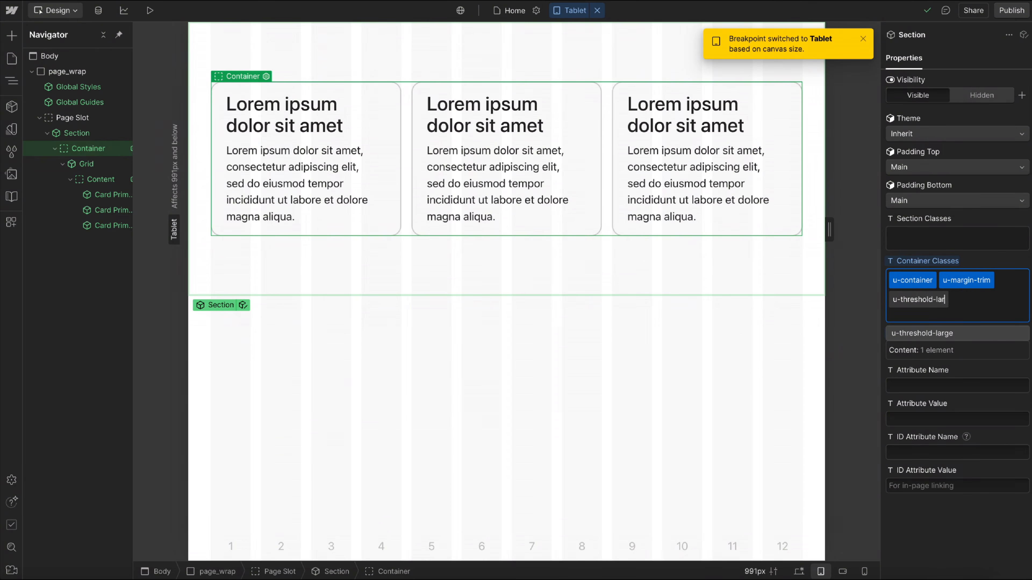
key("Return")
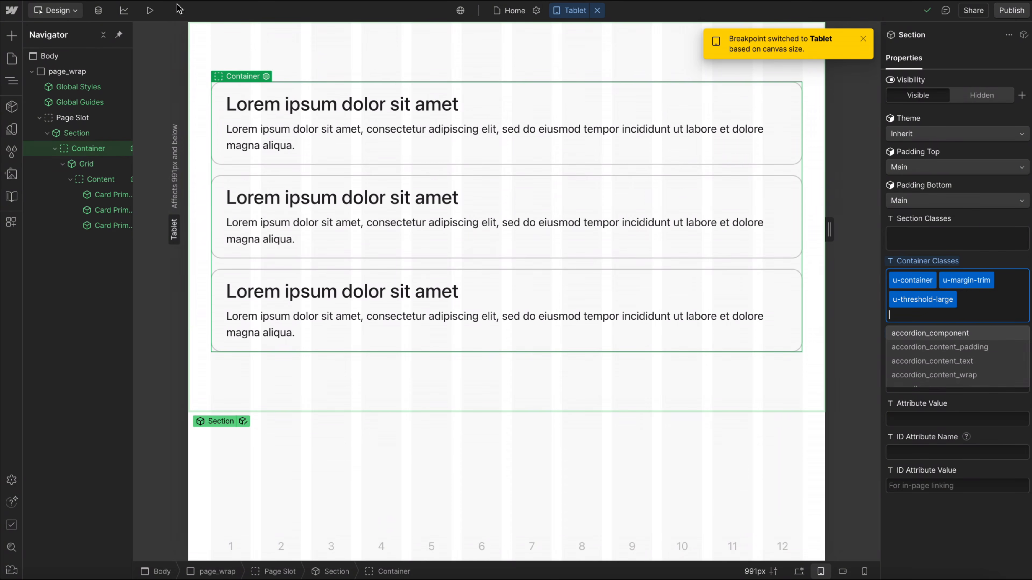
left_click(151, 10)
left_click_drag(845, 297, 874, 310)
left_click(134, 10)
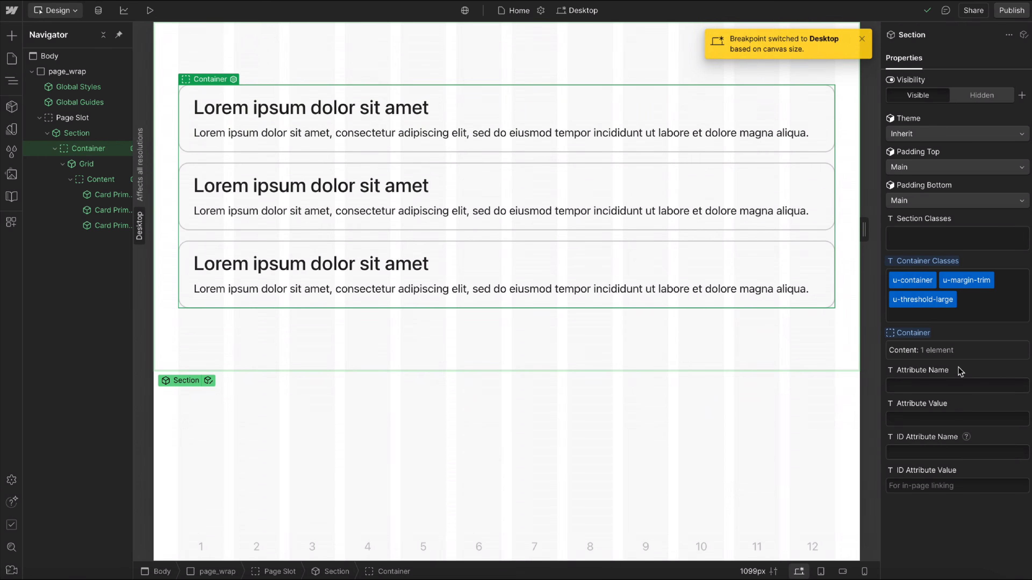
Change the container's threshold class to u-threshold-small and preview the cards at different page widths, up to 1383px.
double_click(934, 300)
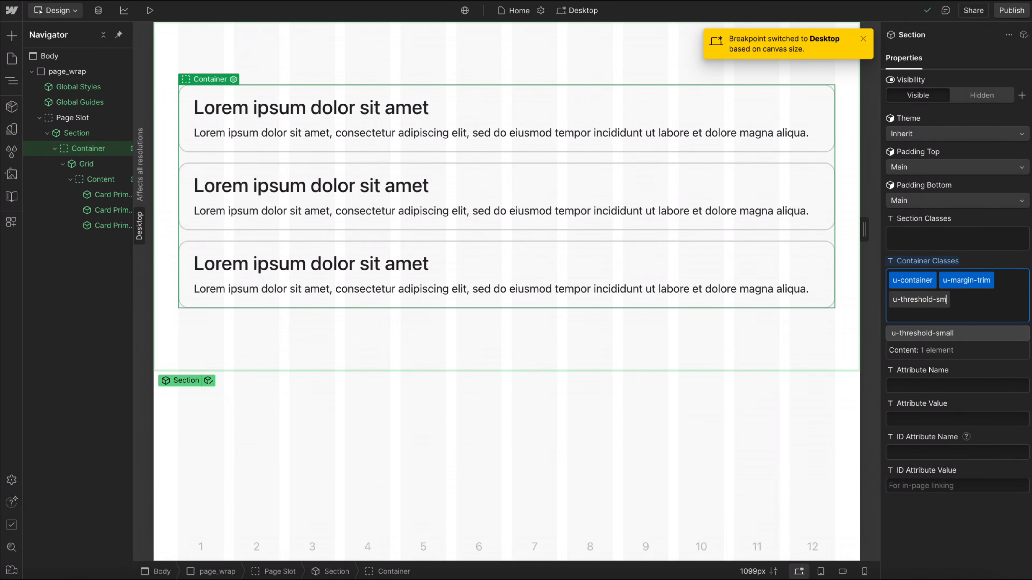
type("small")
key("Return")
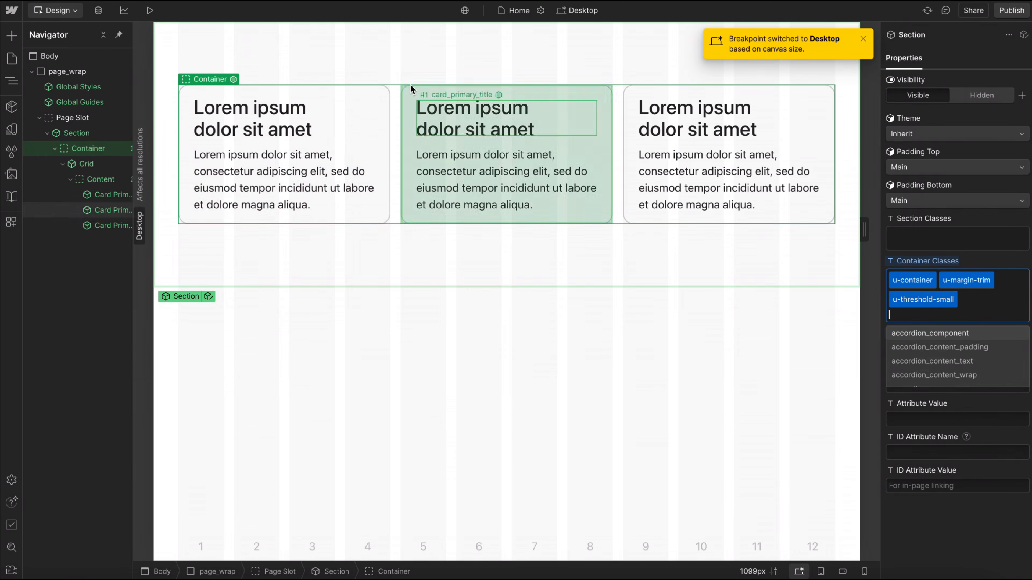
key("alt+p")
left_click_drag(868, 292, 965, 291)
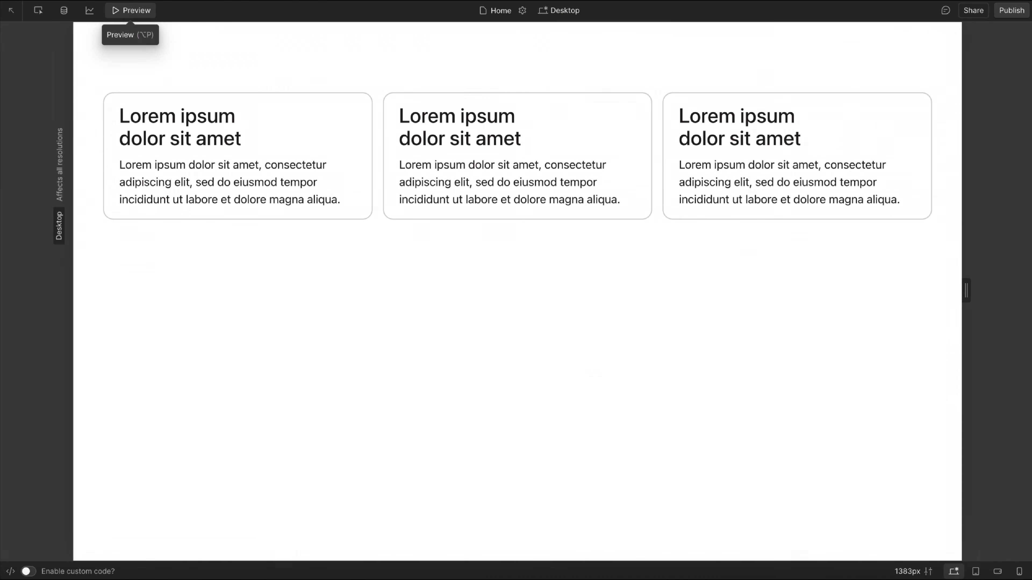
left_click(138, 11)
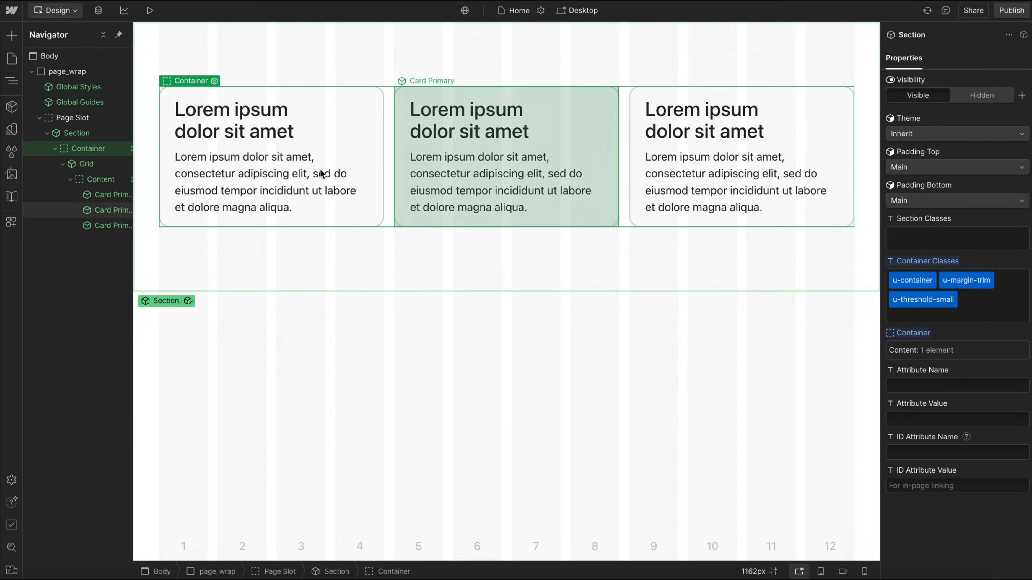
Delete the grid's three cards and paste a Content Wrapper into its Content slot.
left_click(99, 196)
key("Delete")
key("Delete")
key("Delete")
left_click(90, 180)
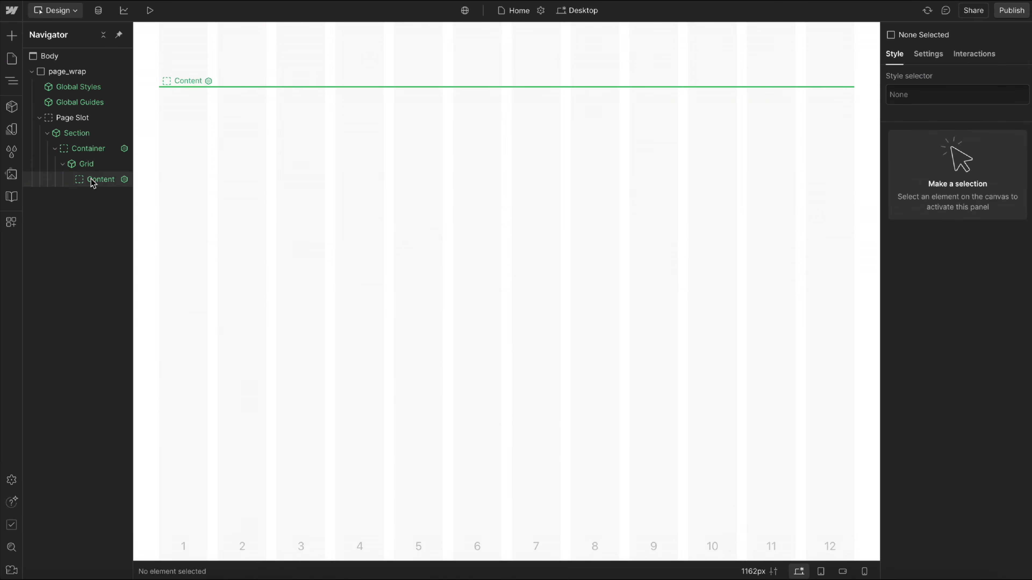
key("ctrl+v")
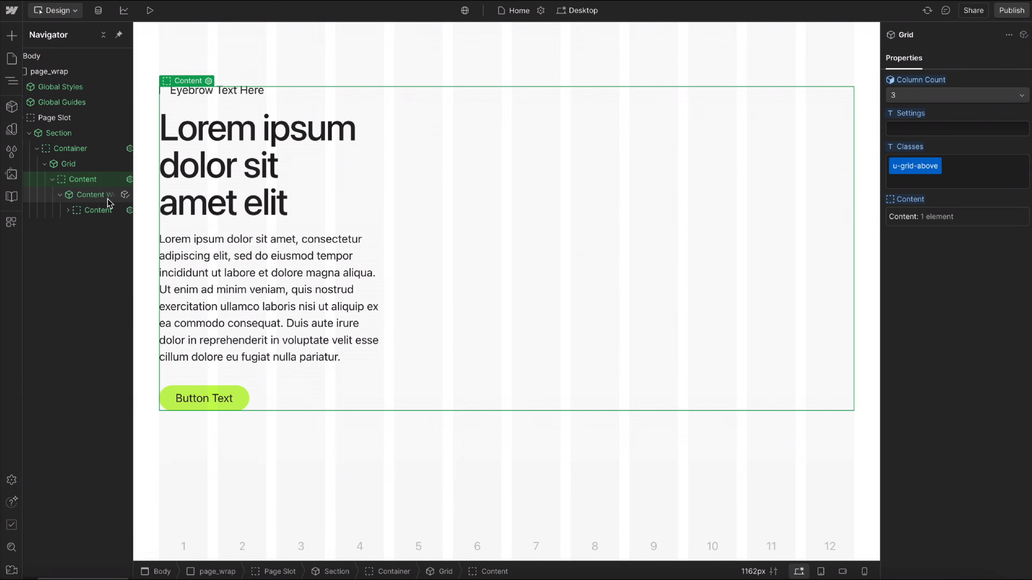
Set the Column Count of the grid around the Content Wrapper to 12.
left_click(75, 199)
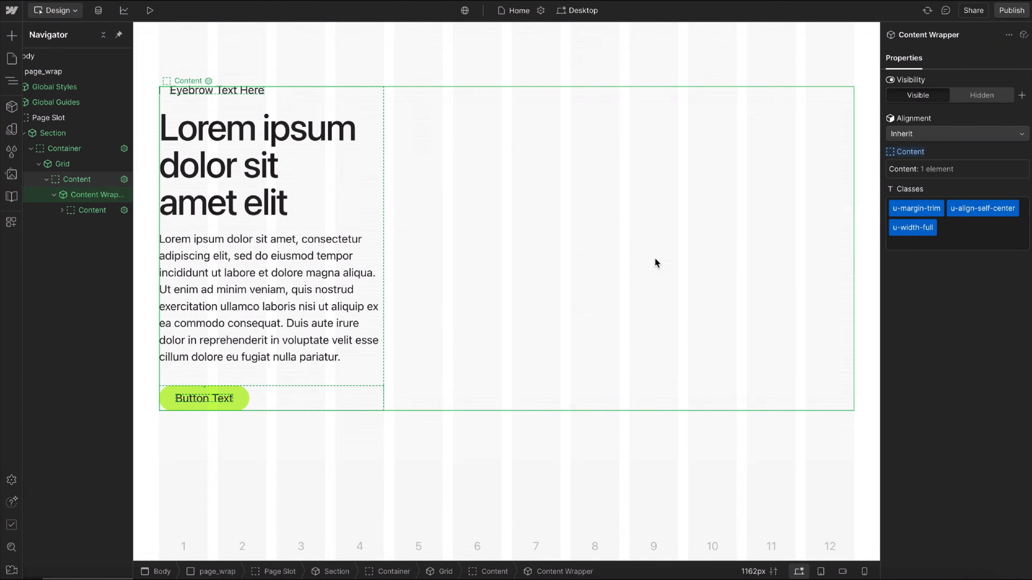
left_click(993, 235)
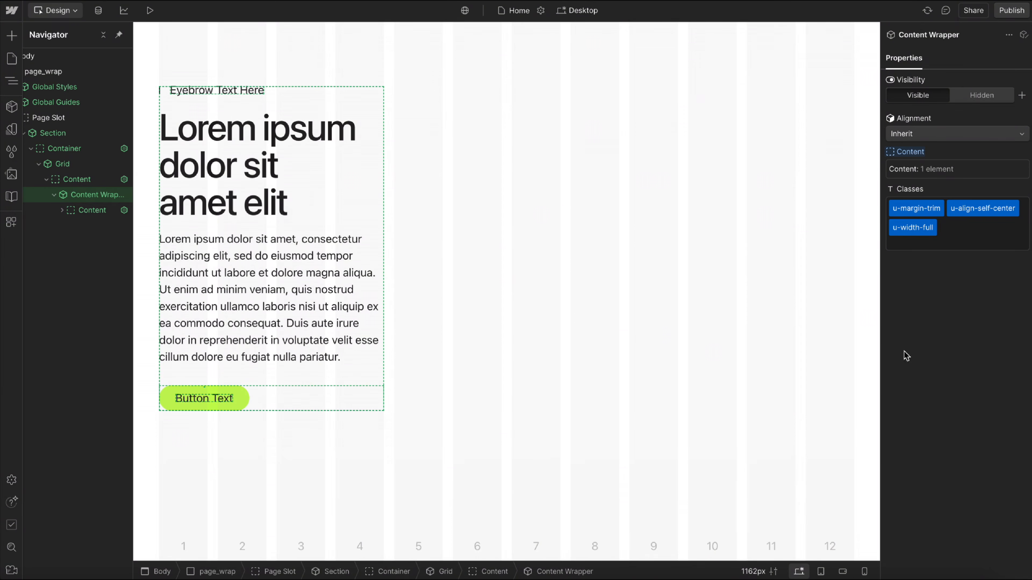
left_click(495, 192)
left_click(934, 95)
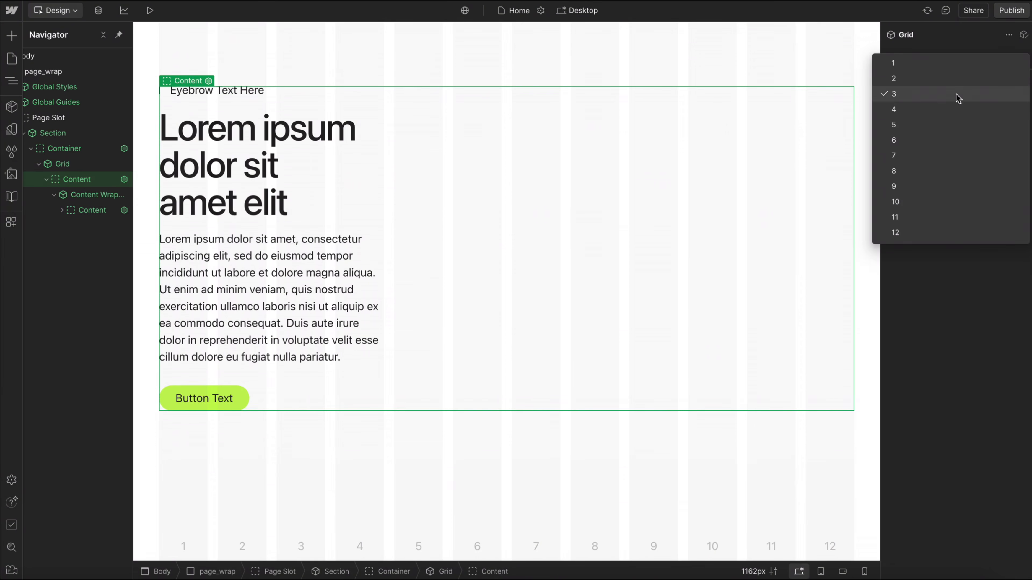
left_click(912, 231)
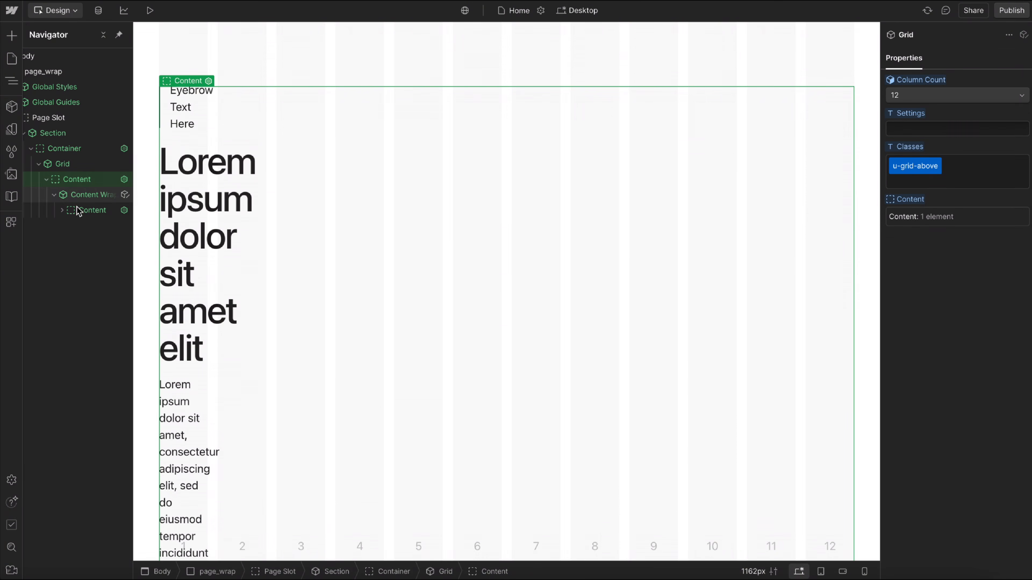
Add the u-column-4 class to the Content Wrapper so it spans four grid columns.
left_click(86, 196)
left_click(969, 247)
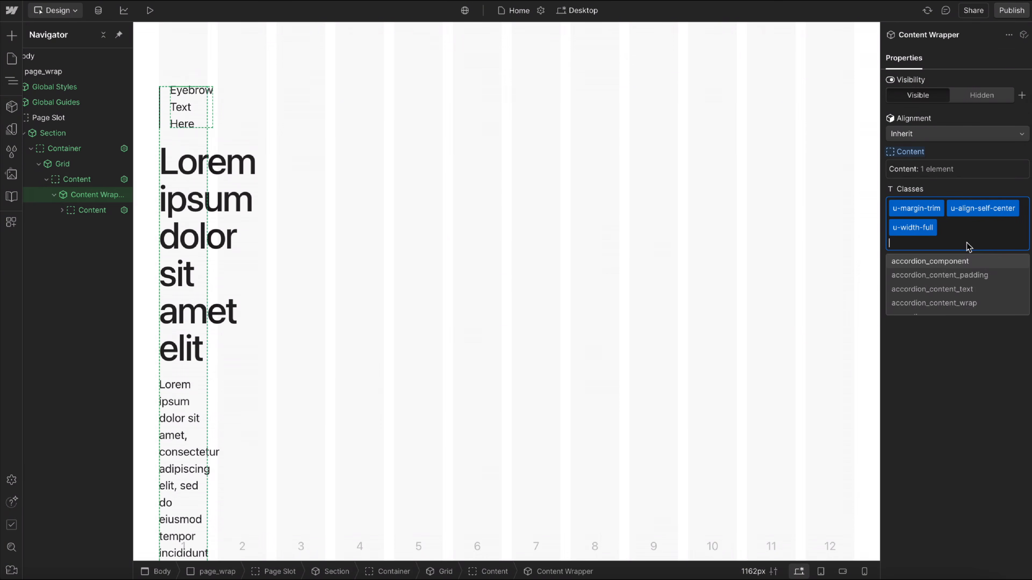
type("column")
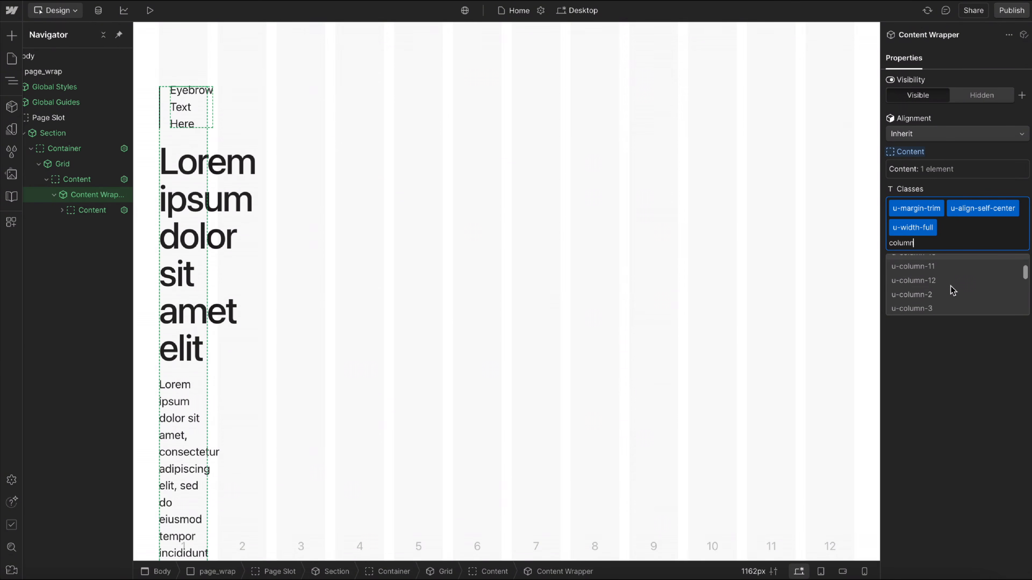
scroll(951, 289, "down", 3)
left_click(914, 273)
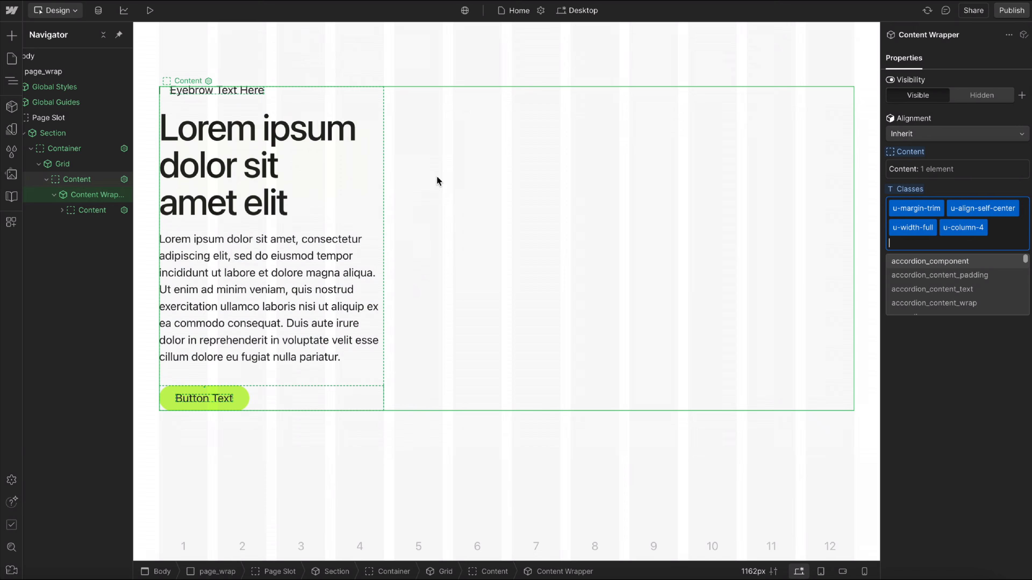
Insert a Visual Image component into the grid's Content slot after the Content Wrapper.
left_click(79, 182)
key("ctrl+e")
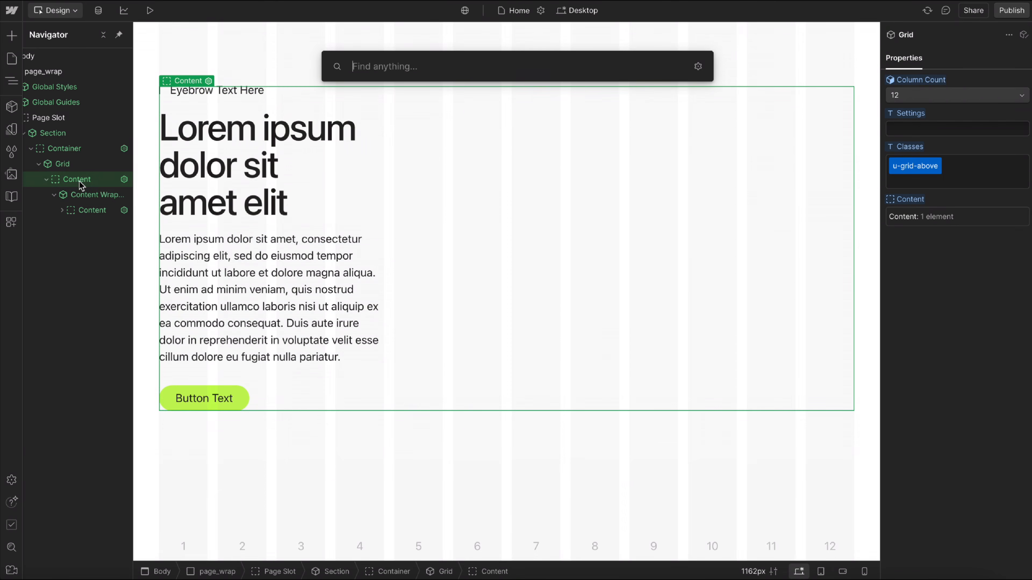
type("imag")
key("Down")
key("Return")
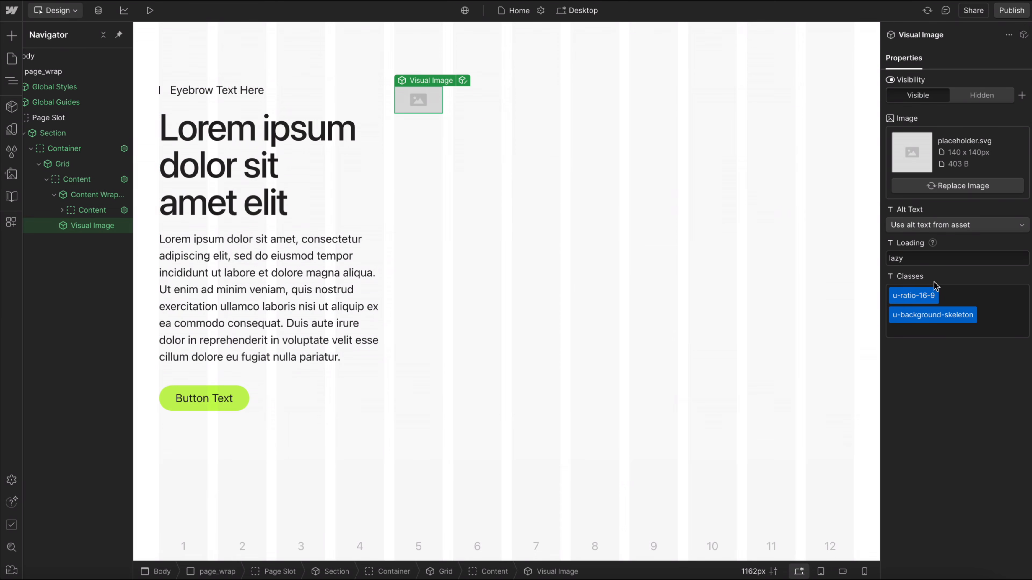
Add the u-column-8 and u-height-full classes to the Visual Image so it fills the remaining eight columns at full height.
left_click(994, 318)
type("column")
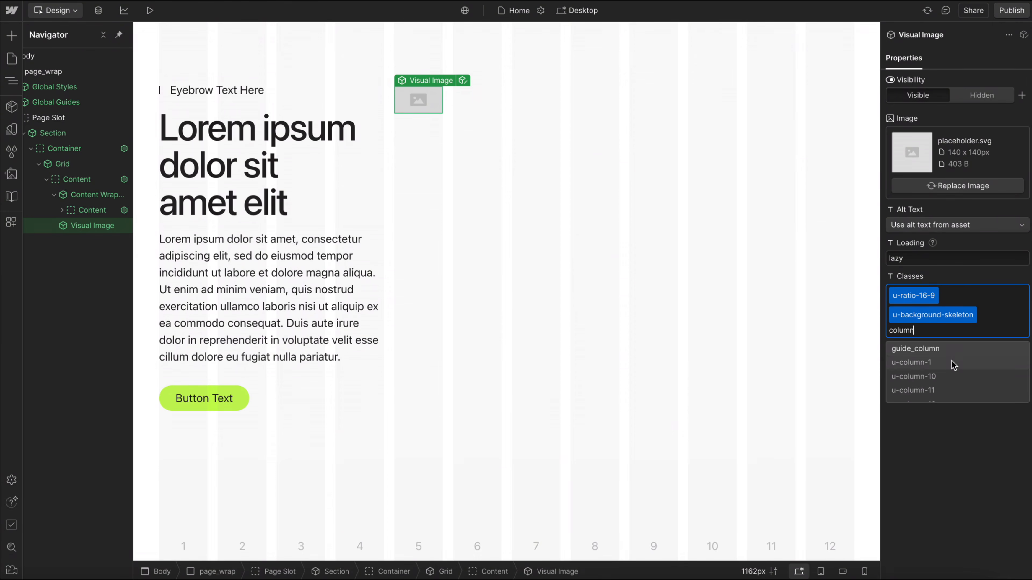
scroll(947, 371, "down", 2)
scroll(947, 372, "down", 2)
left_click(934, 384)
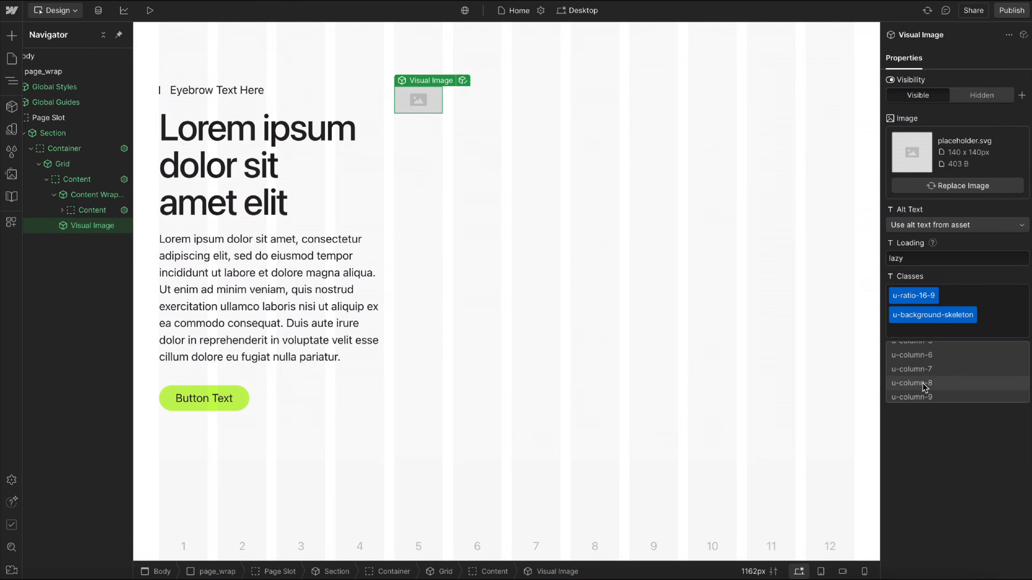
type("height")
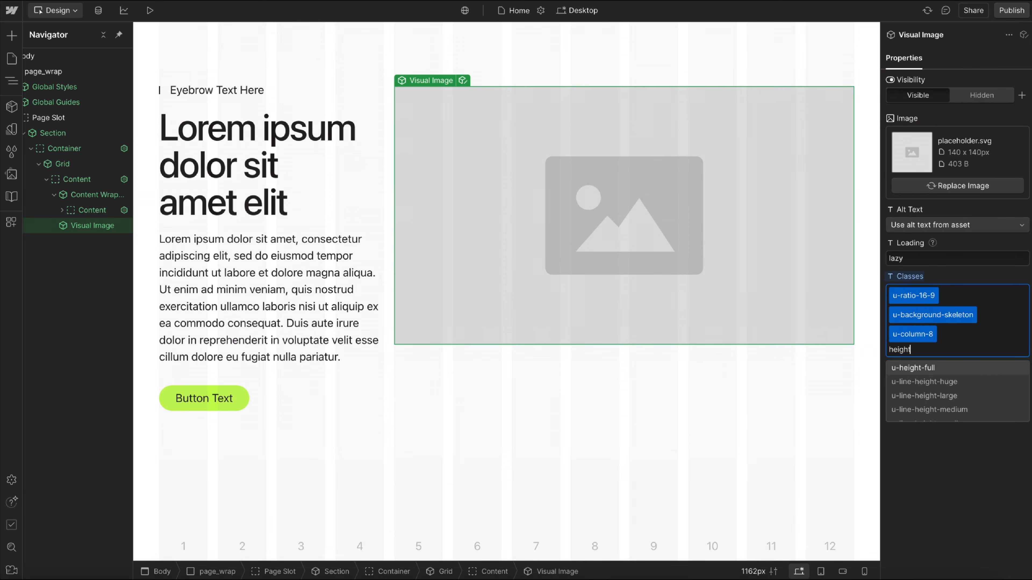
left_click(920, 368)
Preview the text and image layout at the tablet, mobile portrait and mobile landscape breakpoints.
left_click(456, 448)
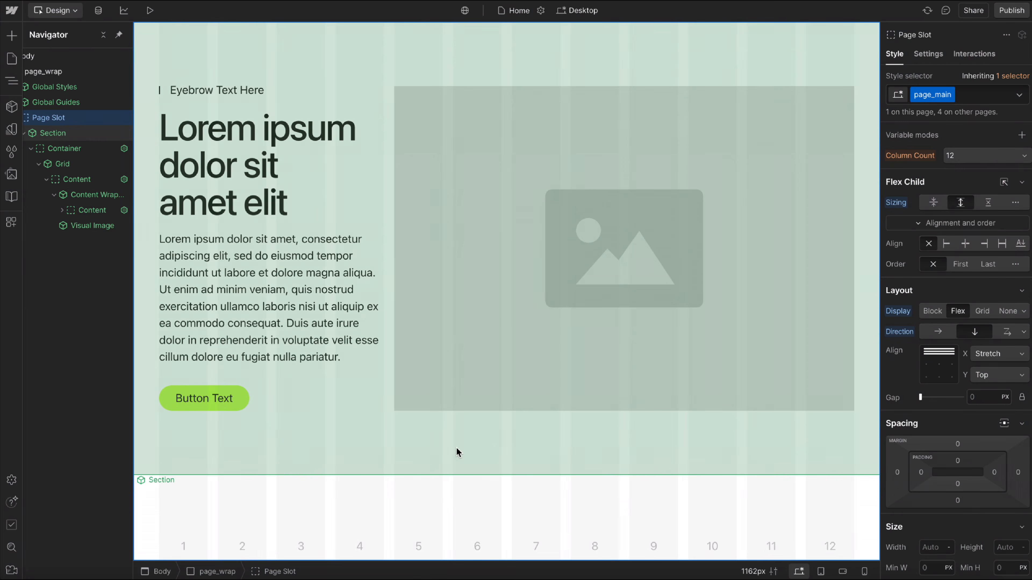
key("shift+2")
key("shift+4")
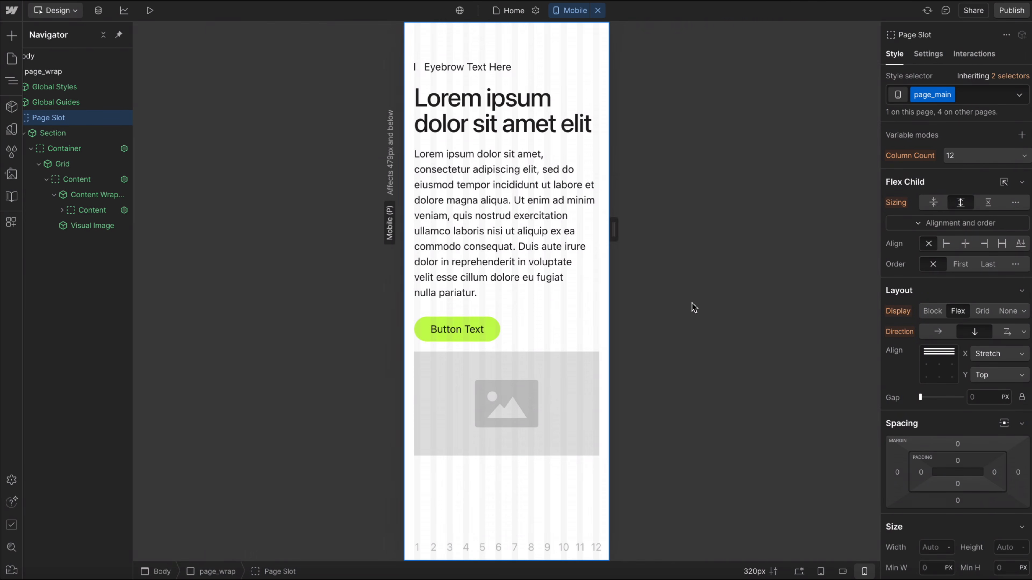
key("shift+3")
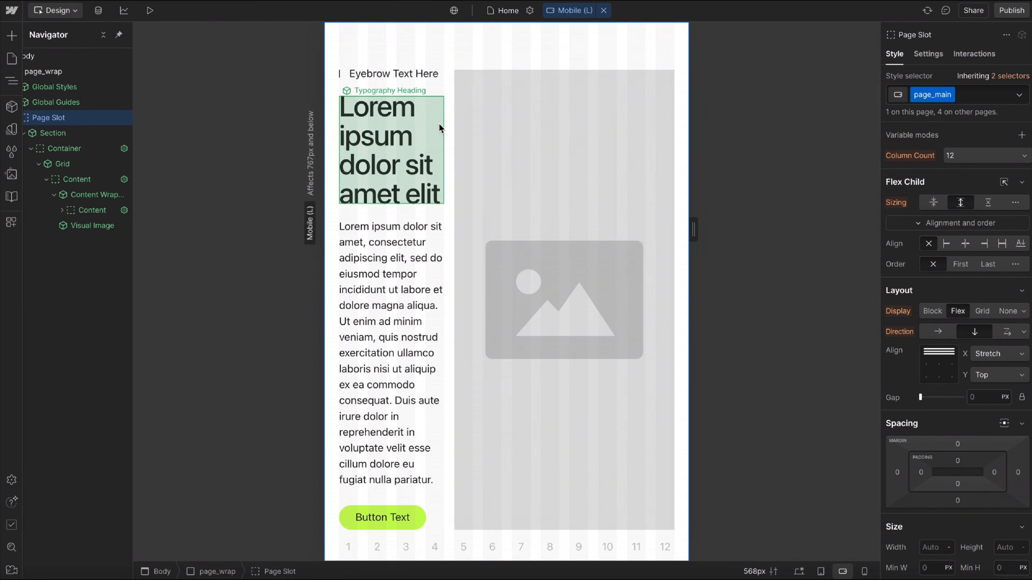
Change the threshold class in the Section's container classes to u-threshold-medium.
left_click(449, 124)
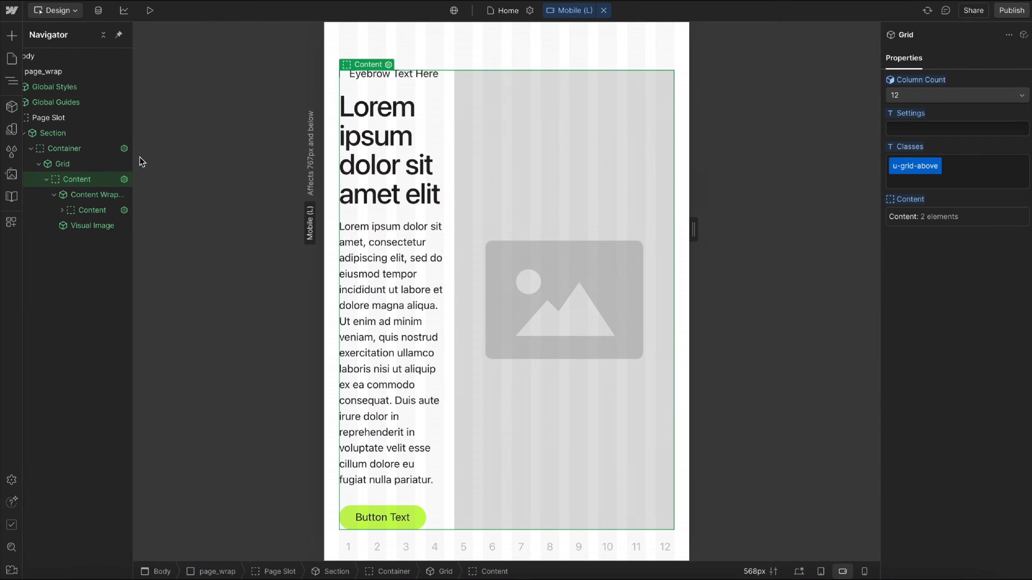
left_click(82, 153)
left_click(924, 303)
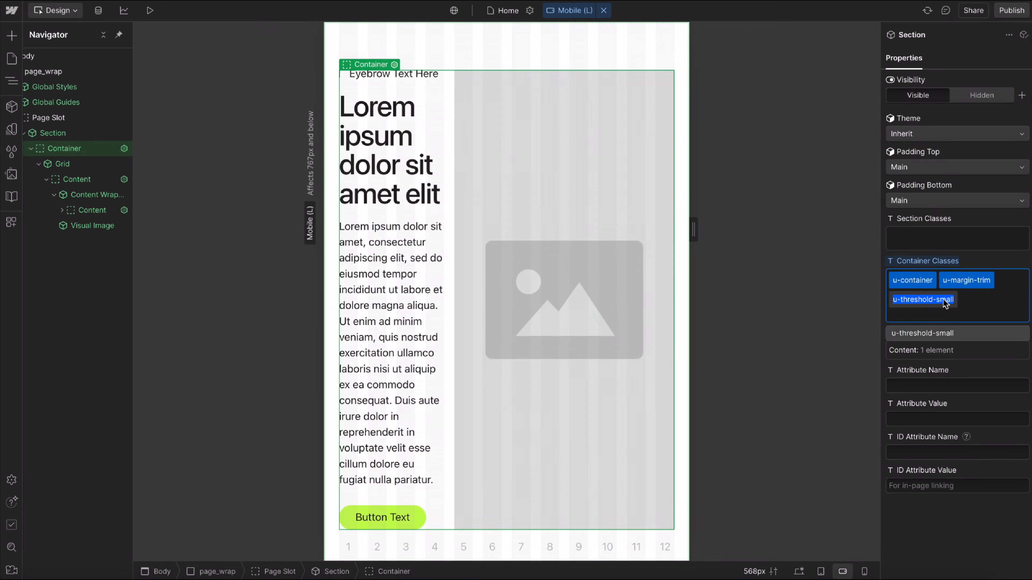
type("u-threshold-medium")
key("Return")
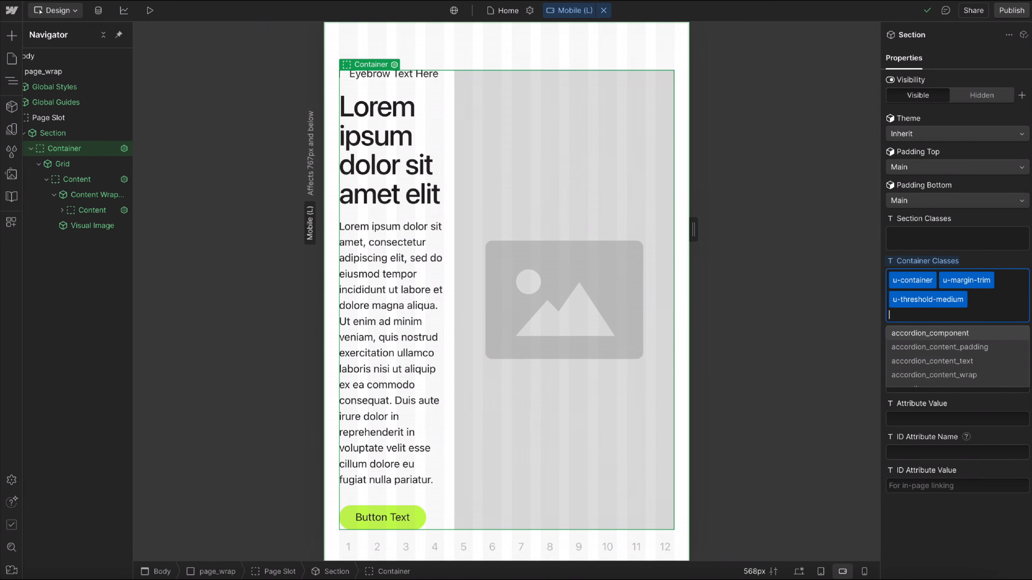
left_click(616, 199)
Preview the page at mobile landscape, widen the canvas to about 726 px, and return to the design view.
left_click(150, 11)
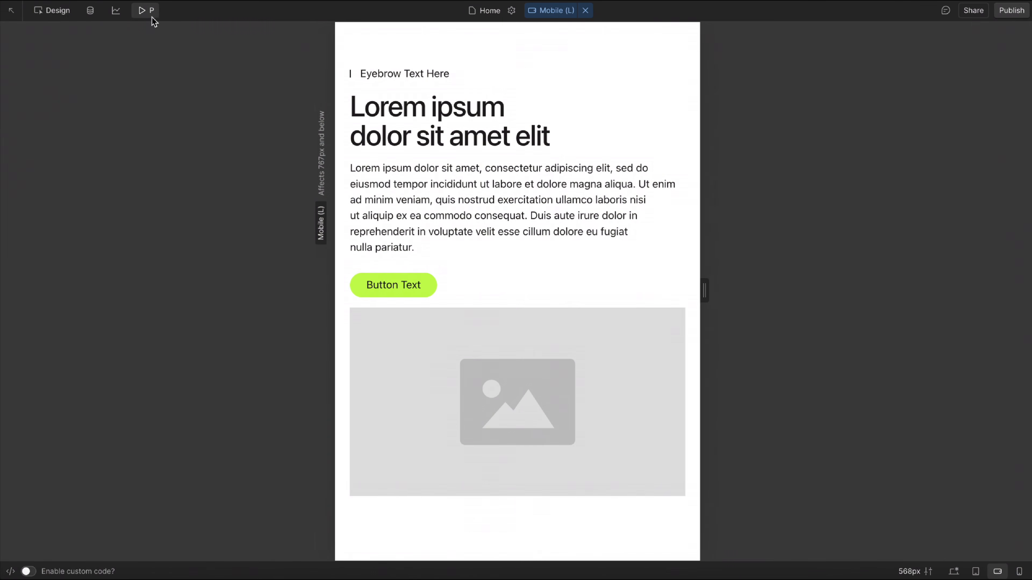
left_click_drag(706, 295, 755, 292)
left_click(138, 11)
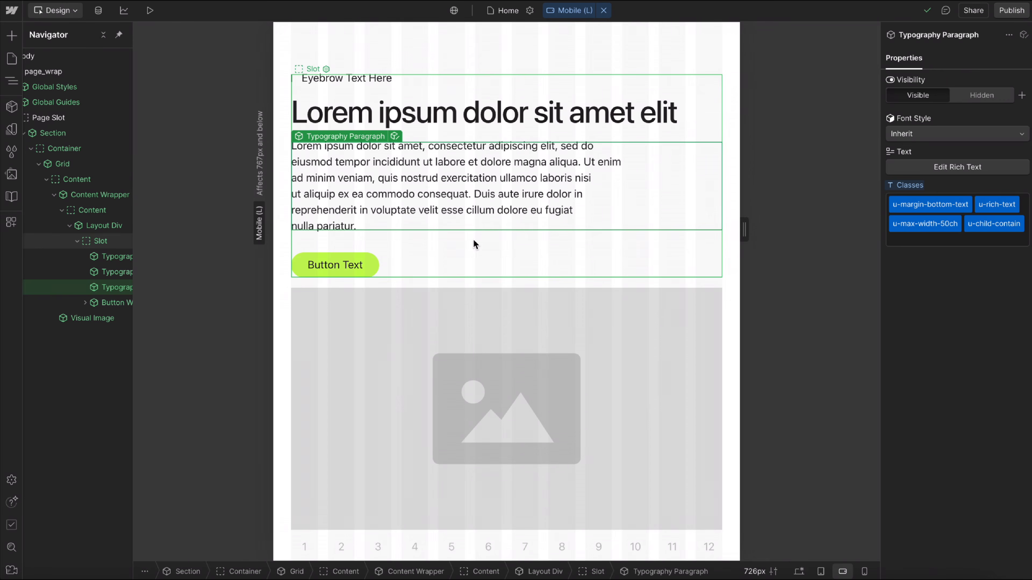
Add the u-gap-row-8 class to the Grid to space the stacked text and image vertically.
left_click(422, 280)
left_click(998, 174)
type("gap-")
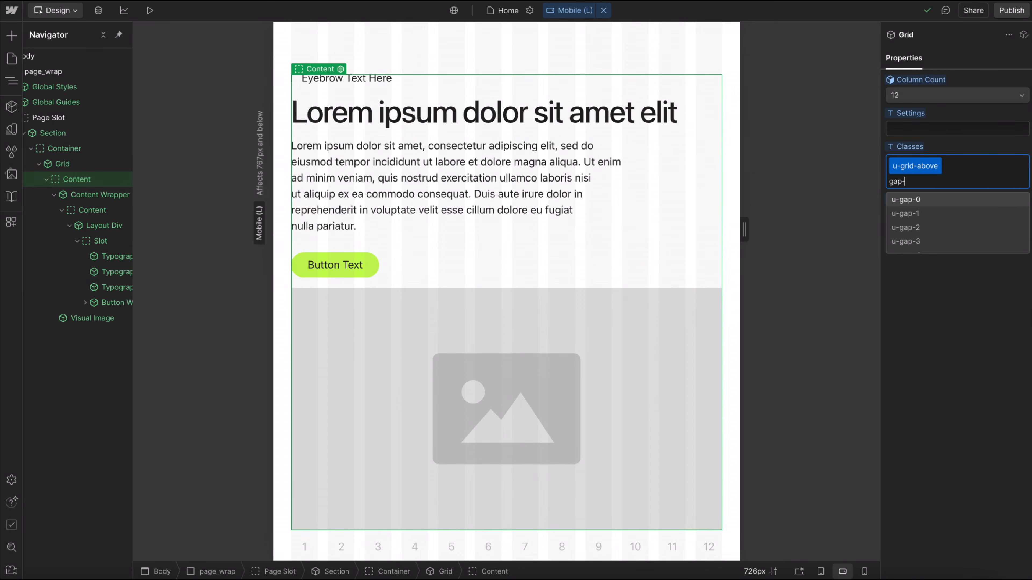
type("row")
scroll(935, 230, "down", 3)
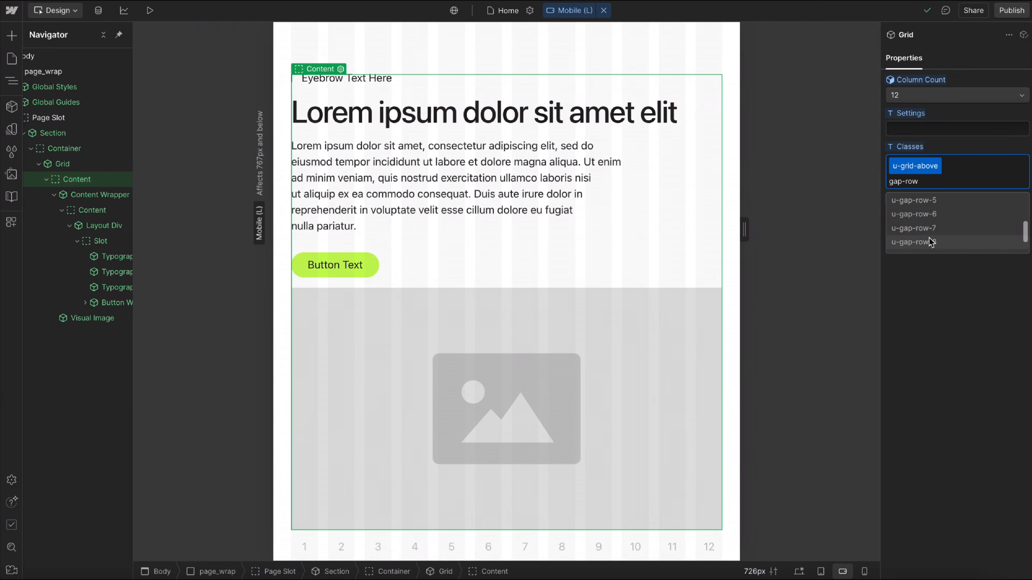
left_click(931, 243)
left_click(606, 300)
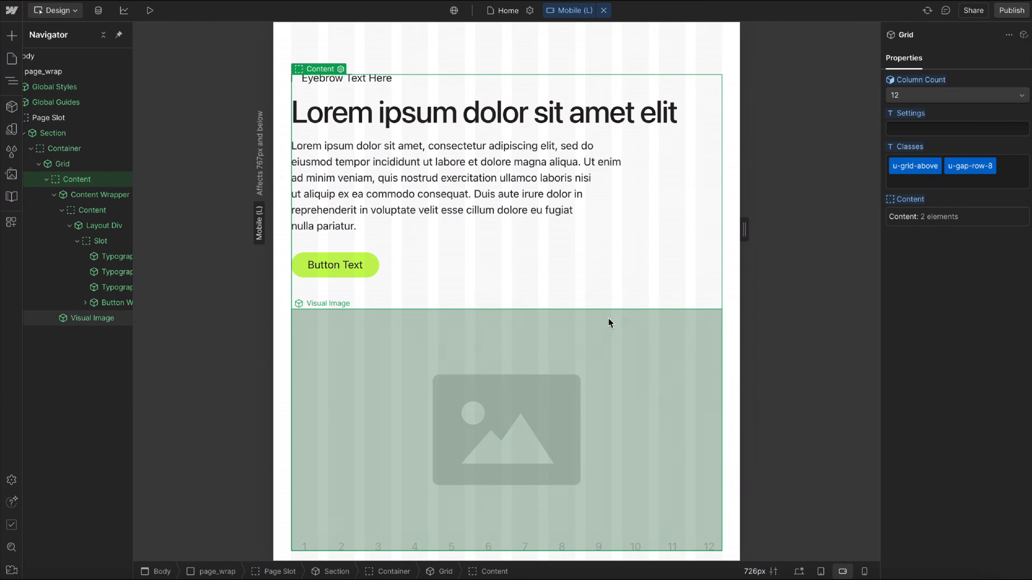
At the desktop breakpoint, test the layout with text zoom preview sizes between 15 and 20 px and reset the zoom.
key("1")
key("2")
key("1")
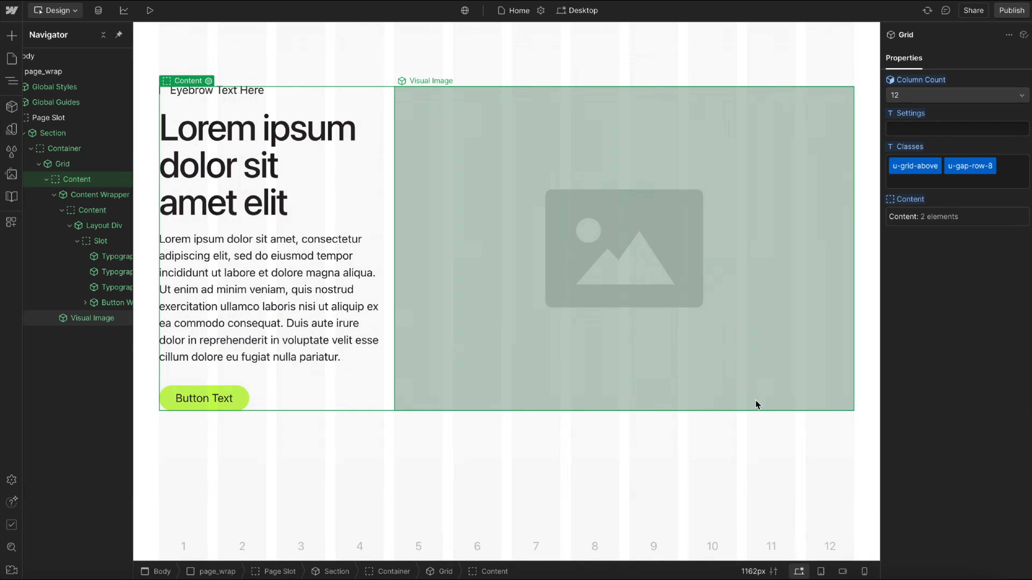
left_click(762, 571)
key("Up")
key("Up")
key("Up")
key("Up")
key("Up")
key("Up")
key("Up")
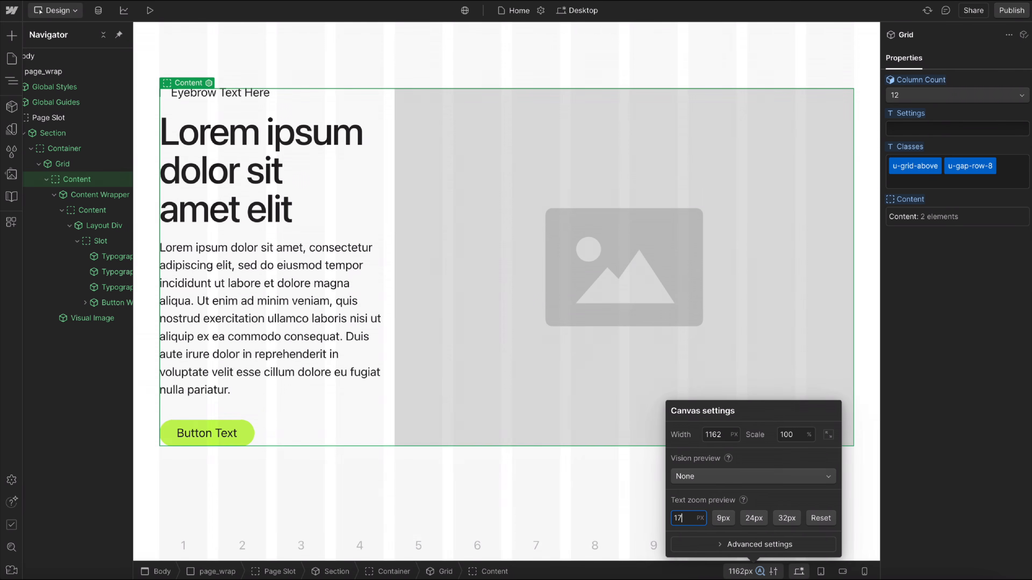
key("Down")
key("Down")
key("Down")
key("Down")
key("Down")
key("Down")
key("Down")
key("Down")
key("Down")
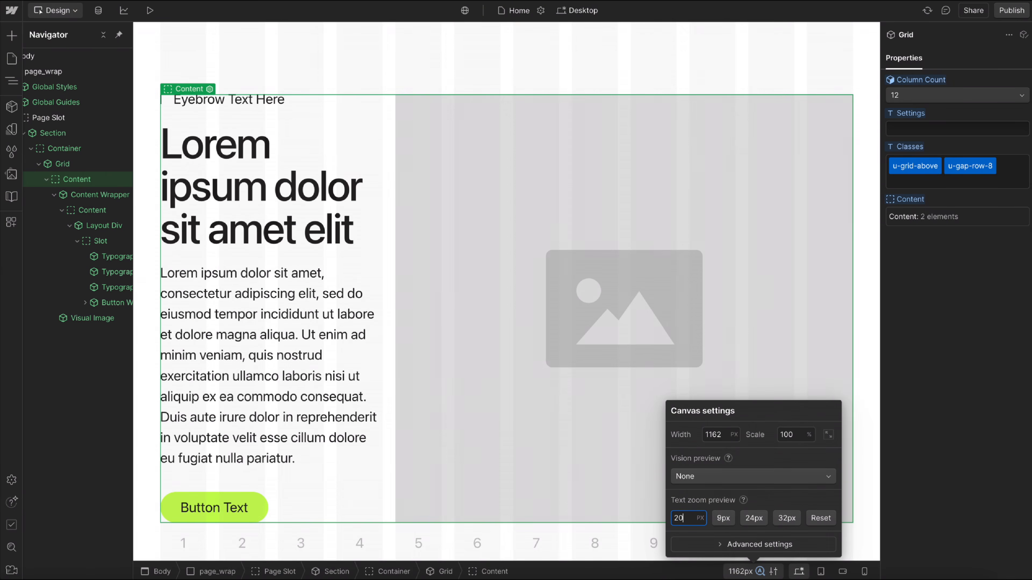
key("Up")
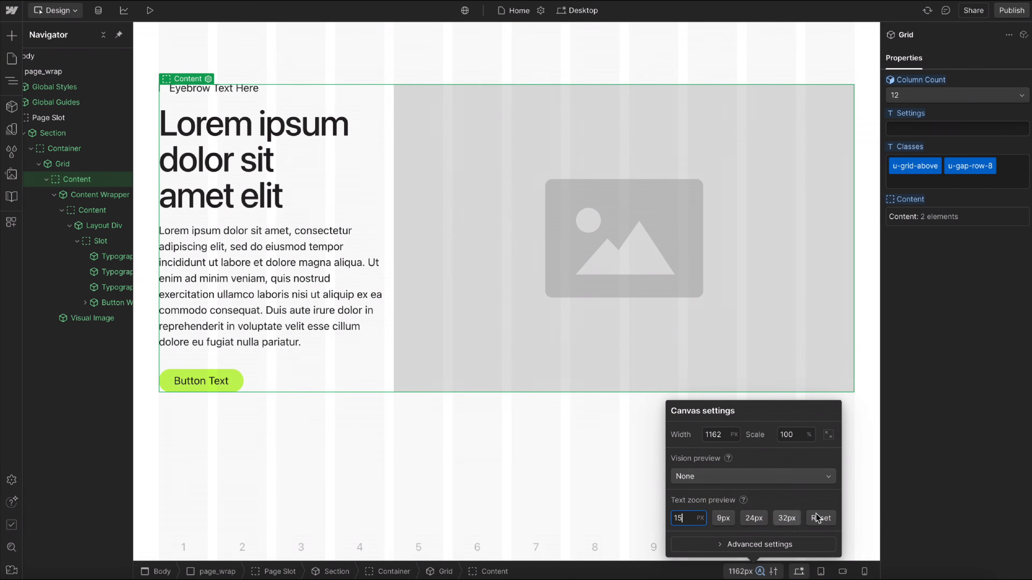
left_click(824, 519)
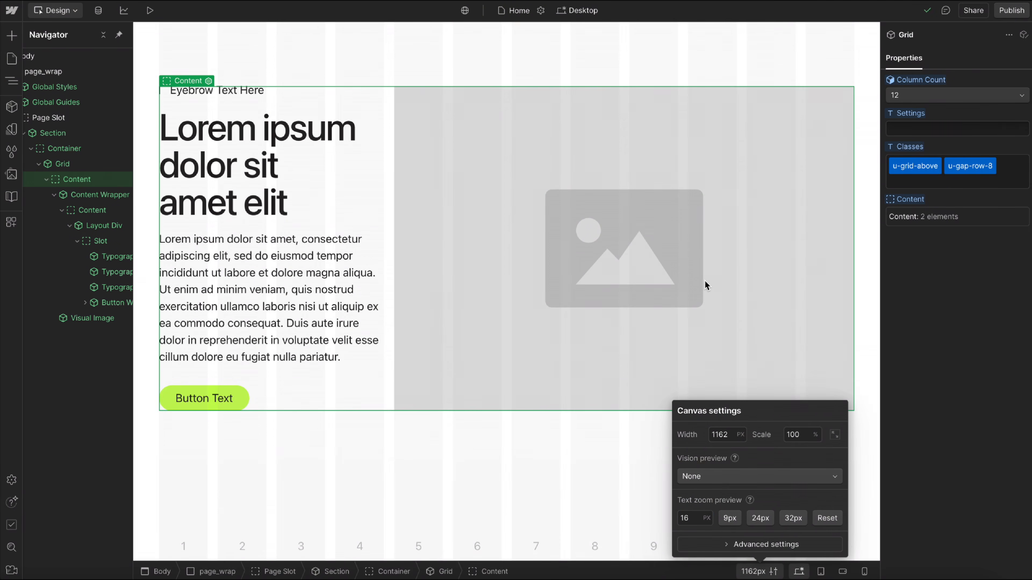
Add the u-order-first class to the Visual Image at the tablet breakpoint and check the order on desktop.
left_click(821, 571)
left_click(528, 325)
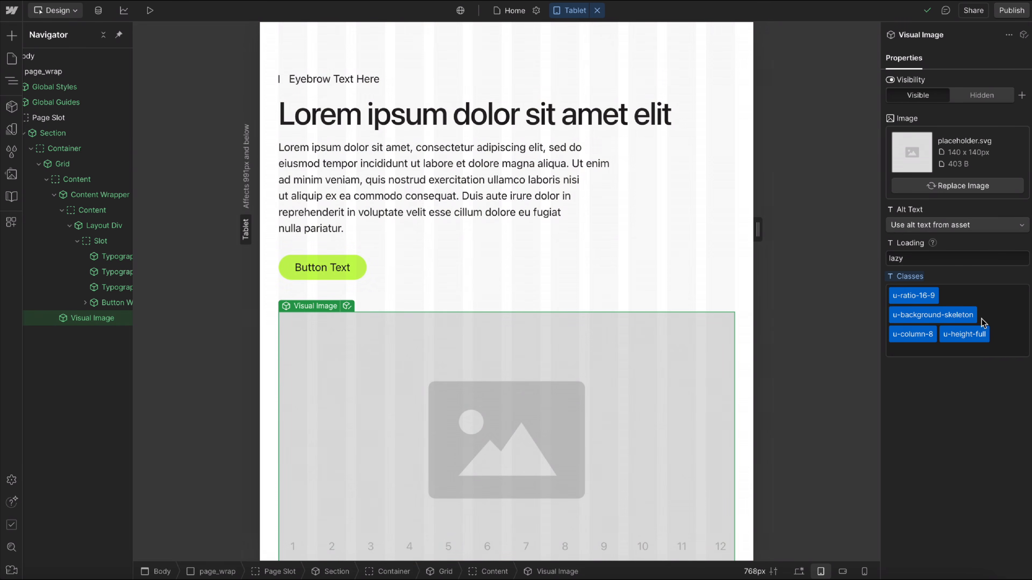
left_click(1010, 332)
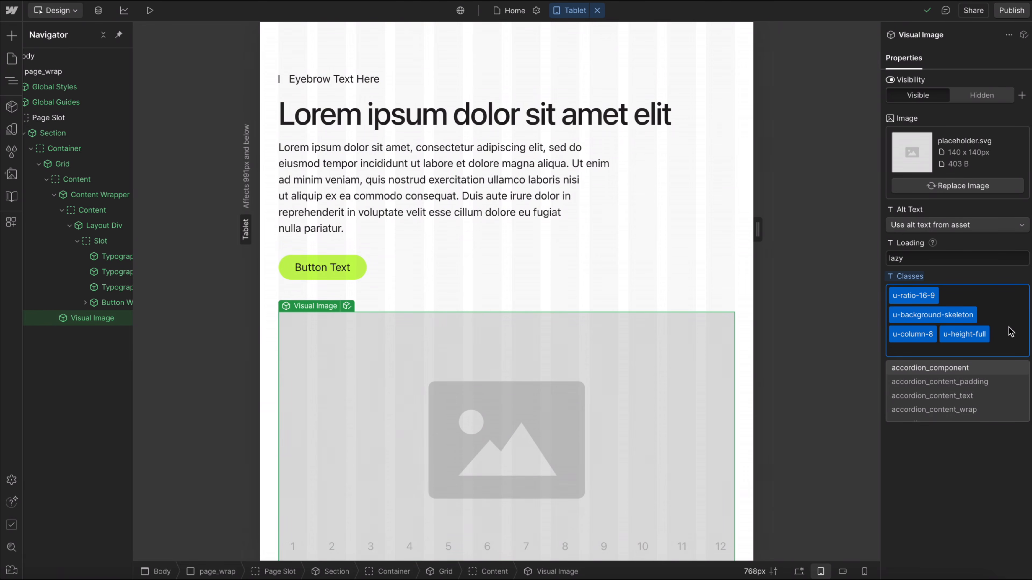
left_click(973, 376)
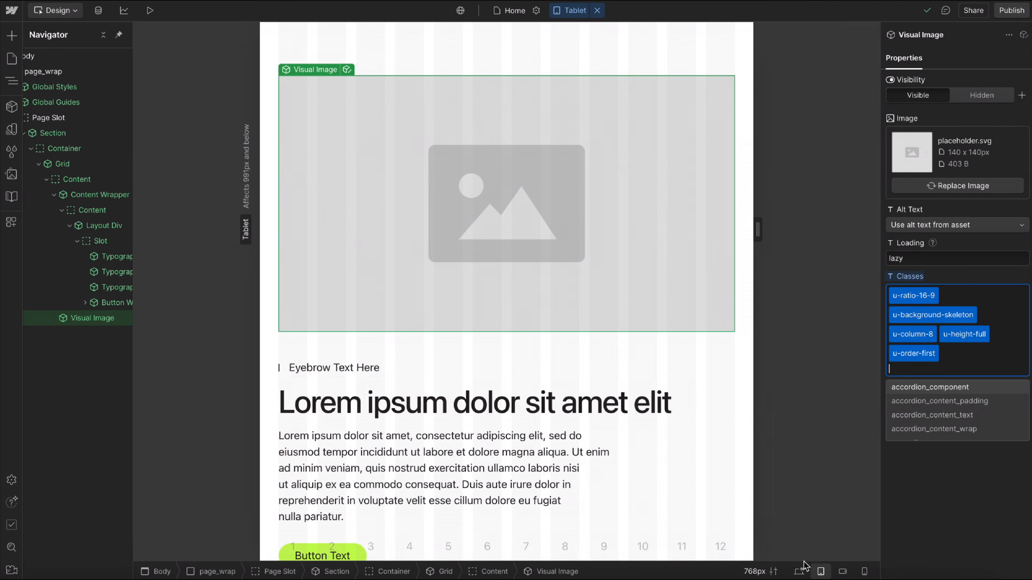
left_click(800, 571)
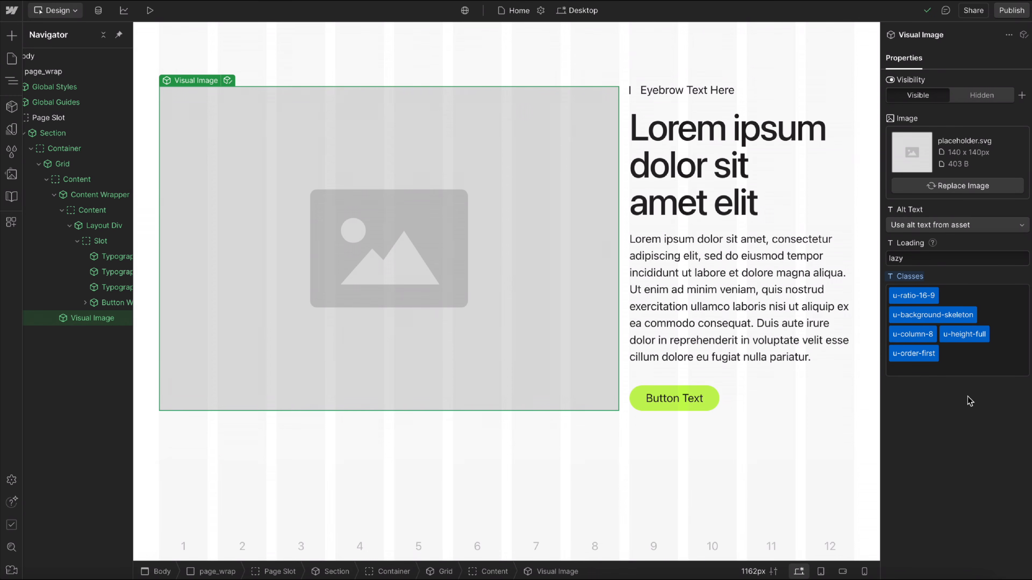
Add the u-order-unset-above class to the Visual Image and compare its order on tablet and desktop.
left_click(958, 363)
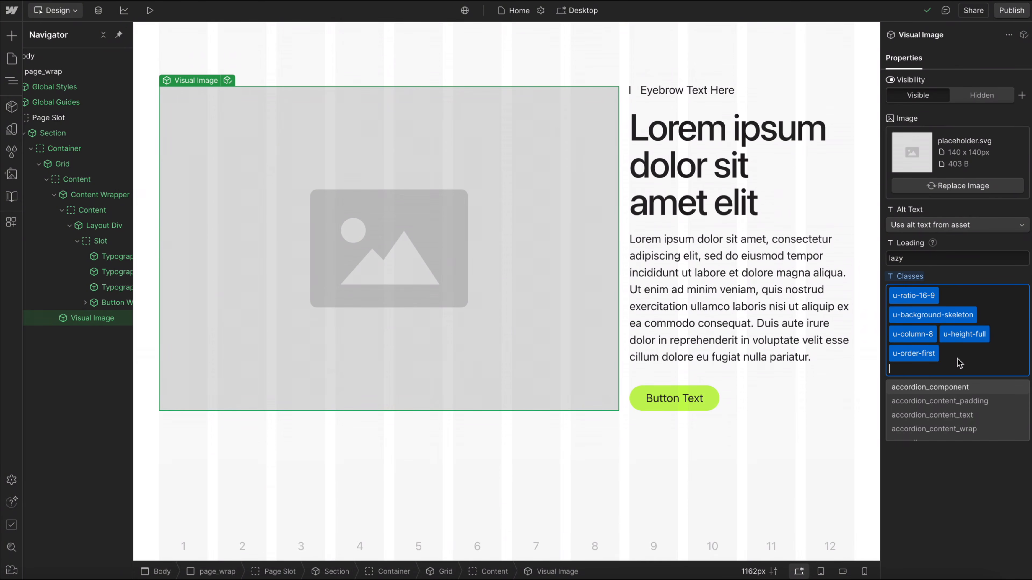
type("unset")
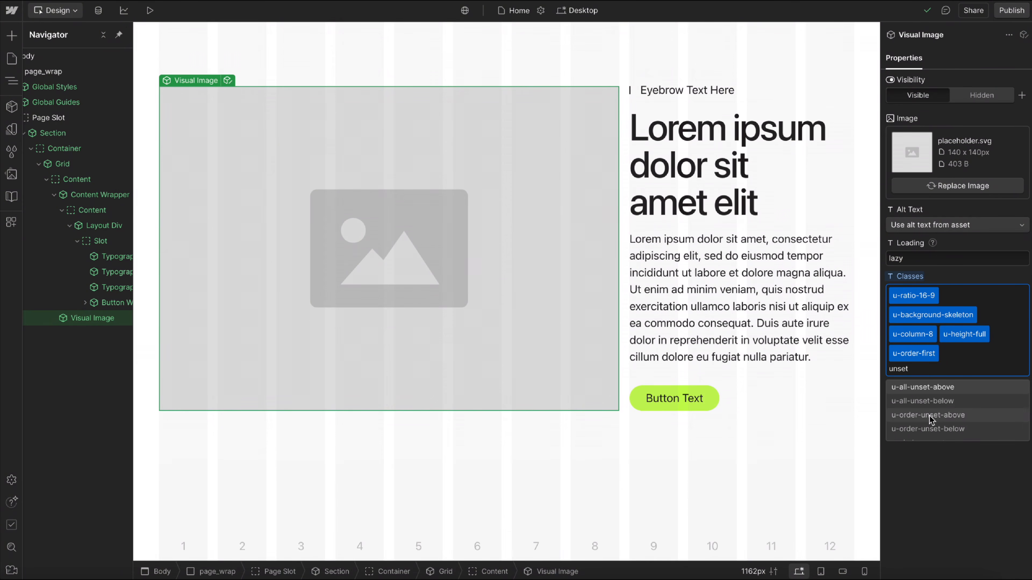
scroll(931, 418, "down", 1)
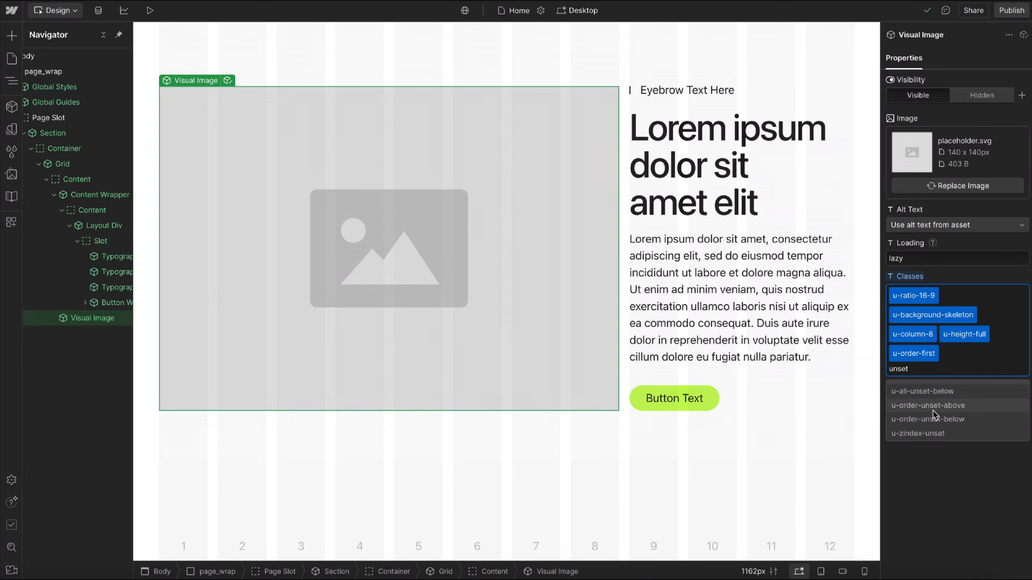
left_click(936, 410)
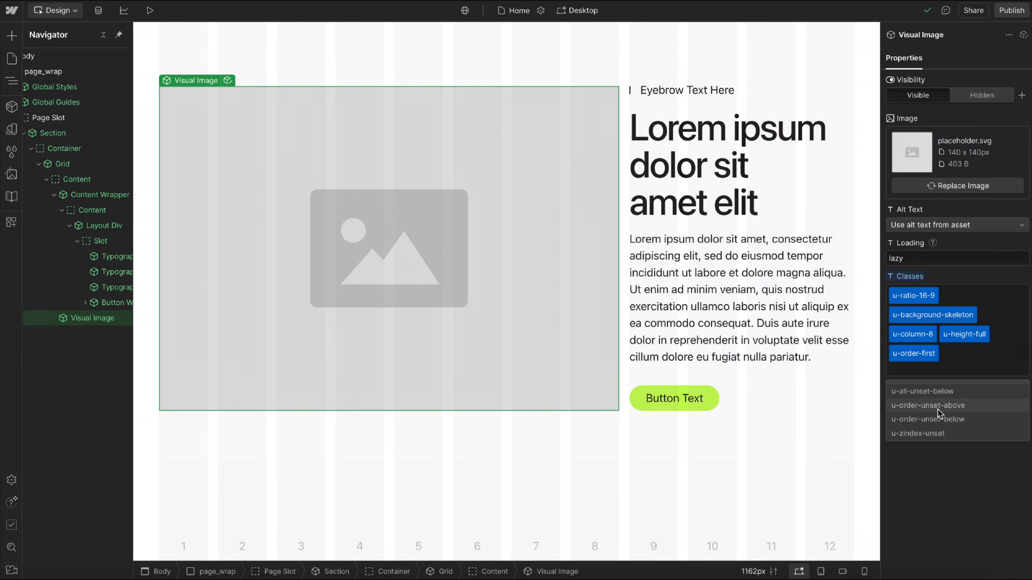
left_click(927, 488)
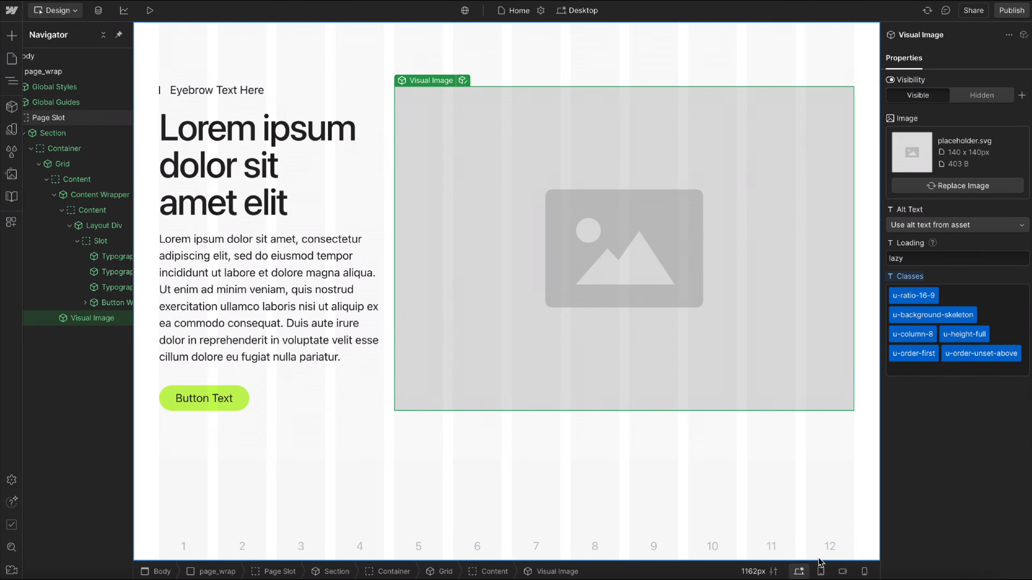
left_click(821, 571)
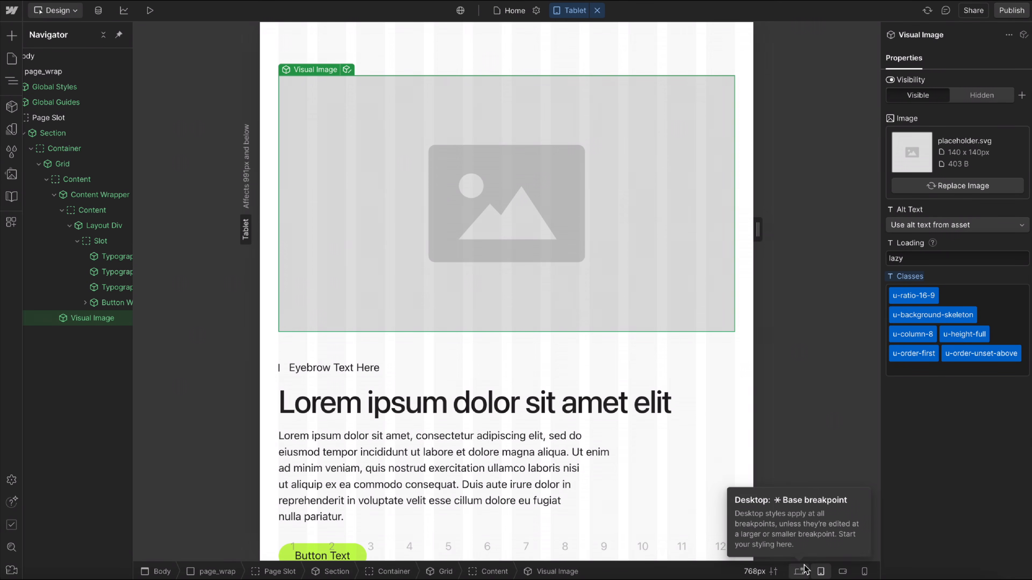
left_click(799, 571)
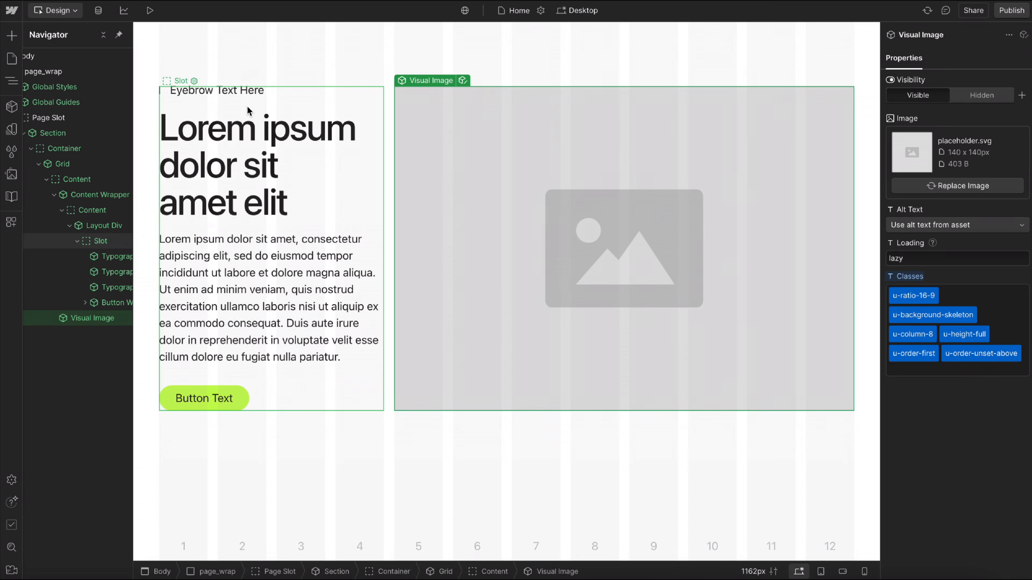
At the desktop breakpoint, add the u-padding-block-6 class to the Layout Div that holds the text content.
left_click(247, 109)
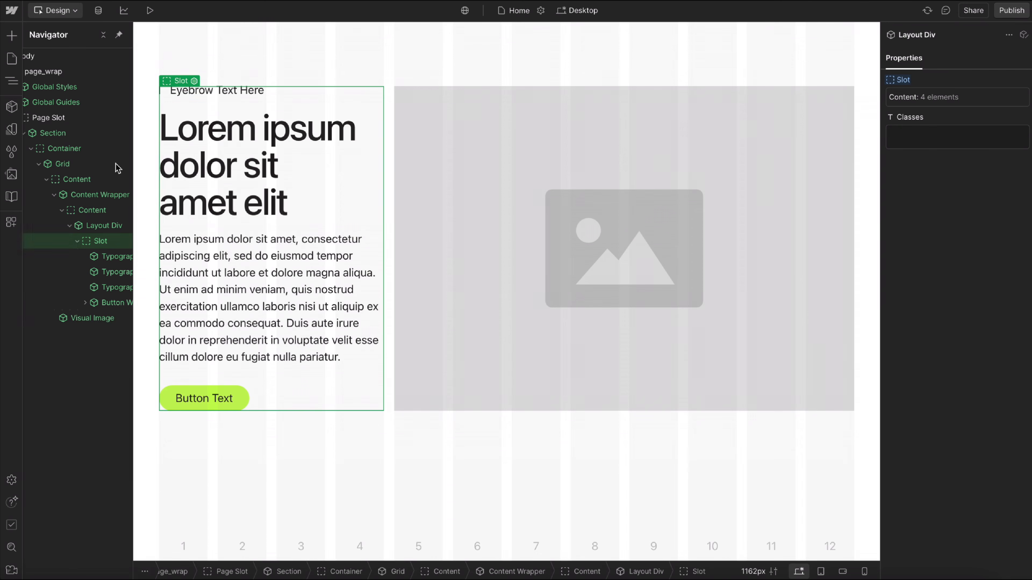
scroll(31, 273, "right", 1)
left_click(37, 226)
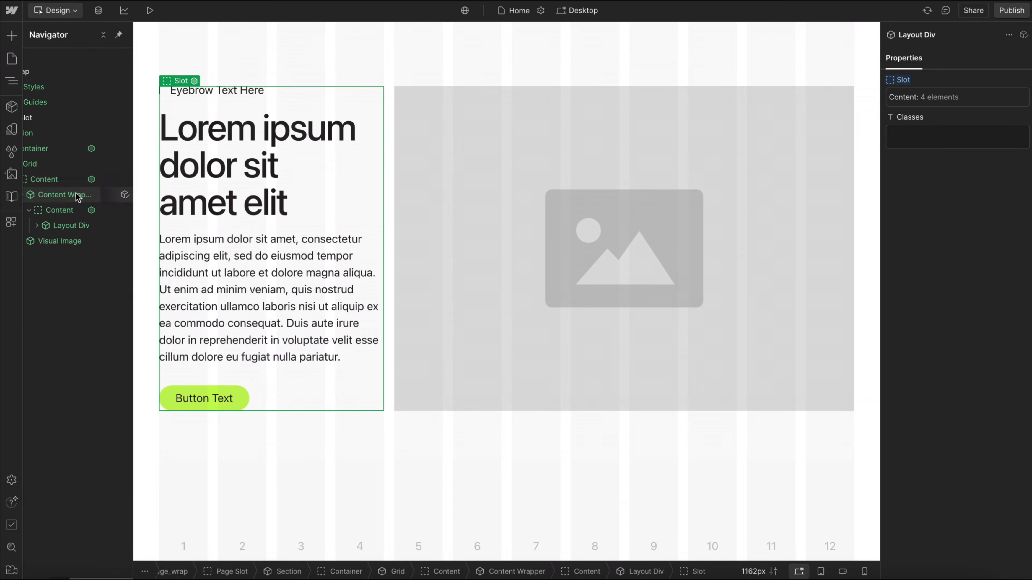
left_click(65, 195)
left_click(69, 226)
left_click(37, 226)
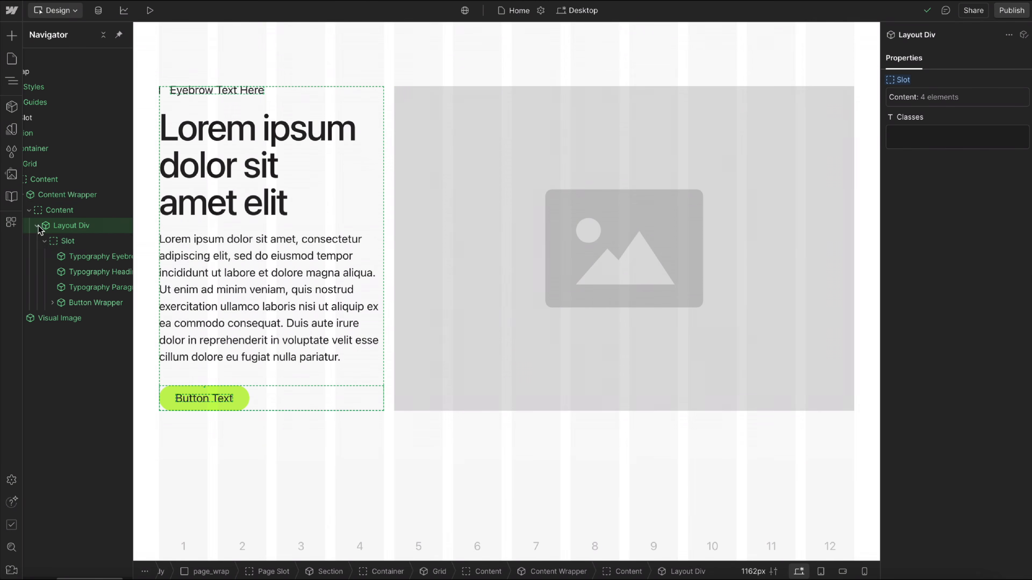
left_click(922, 140)
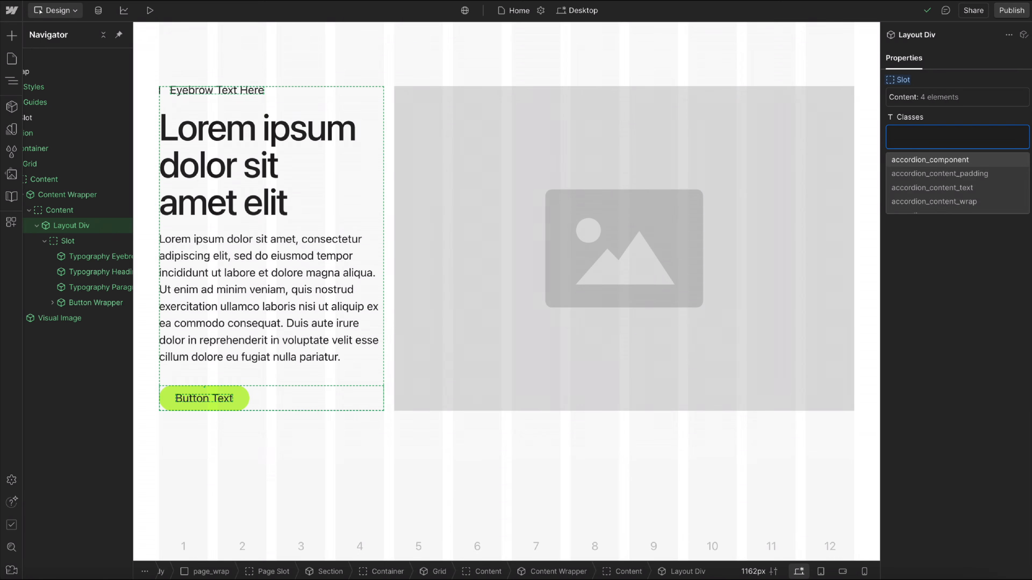
type("padd")
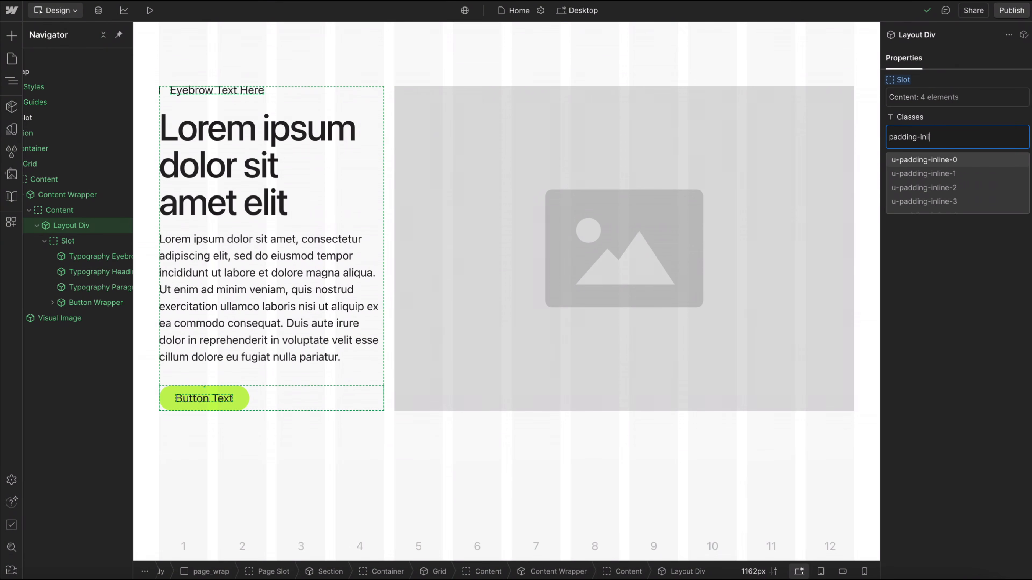
type("ing-bloc")
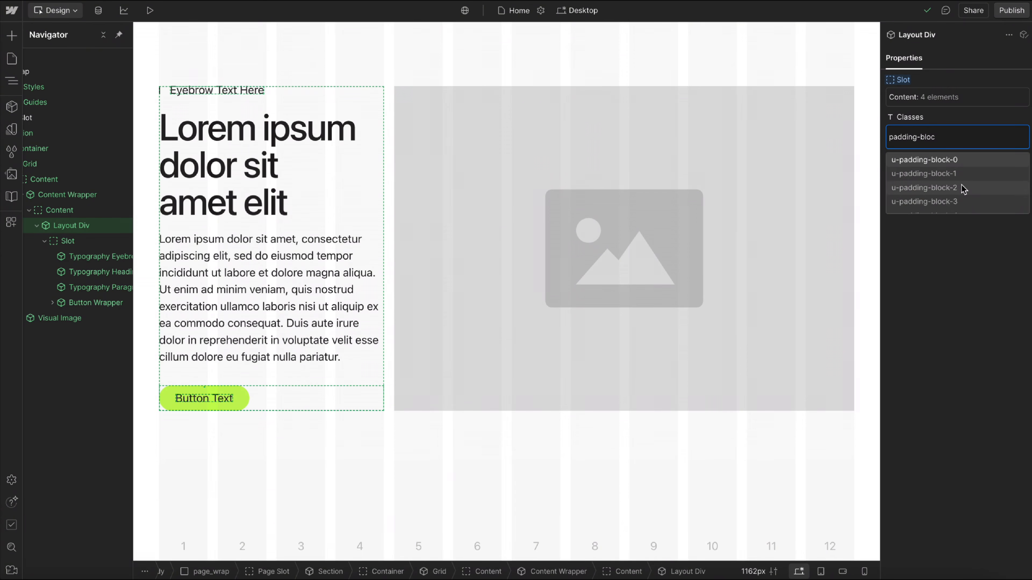
scroll(928, 194, "down", 3)
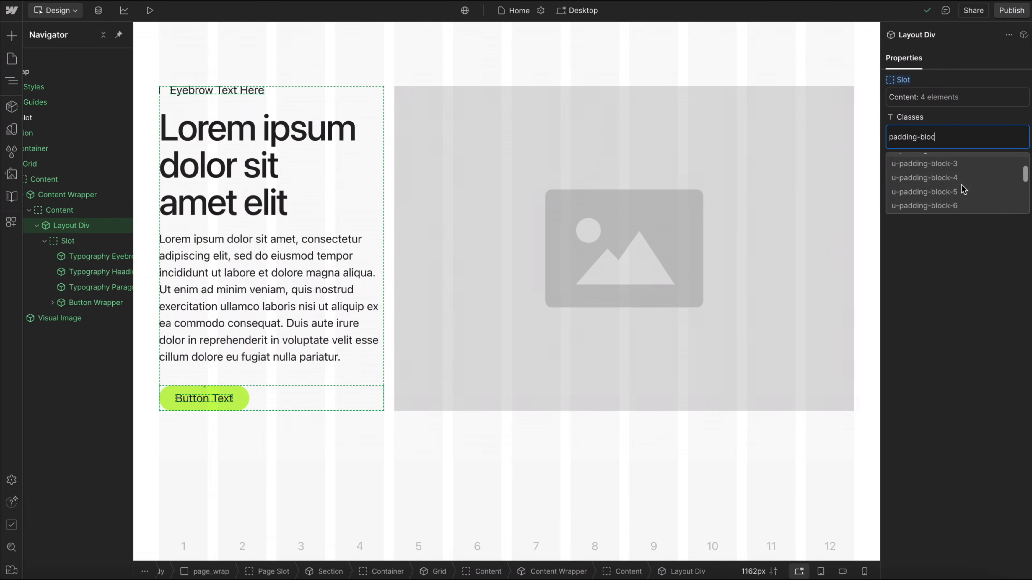
left_click(957, 207)
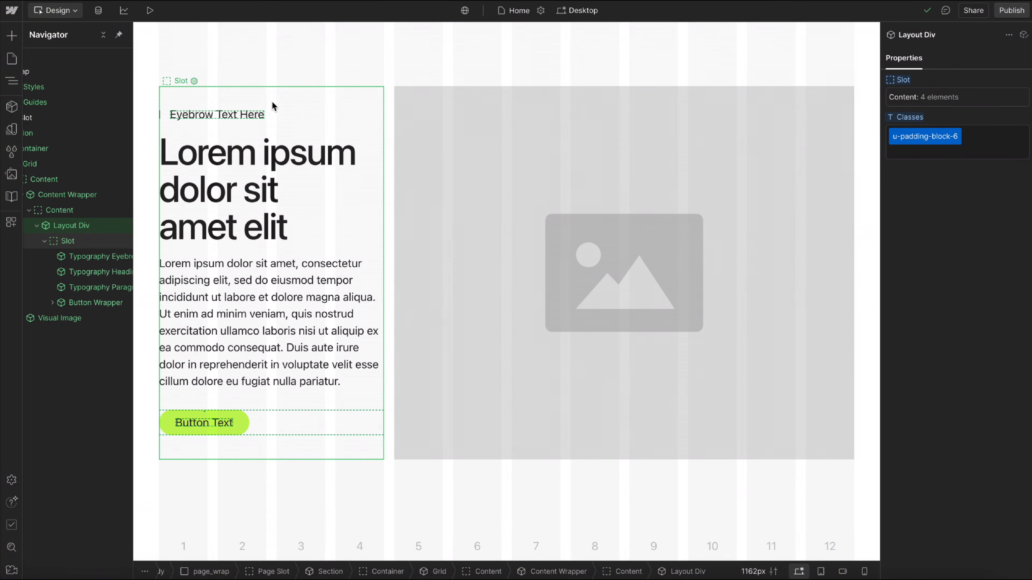
Add the u-all-unset-below class to the Layout Div at the tablet breakpoint and compare its padding on desktop.
left_click(268, 104)
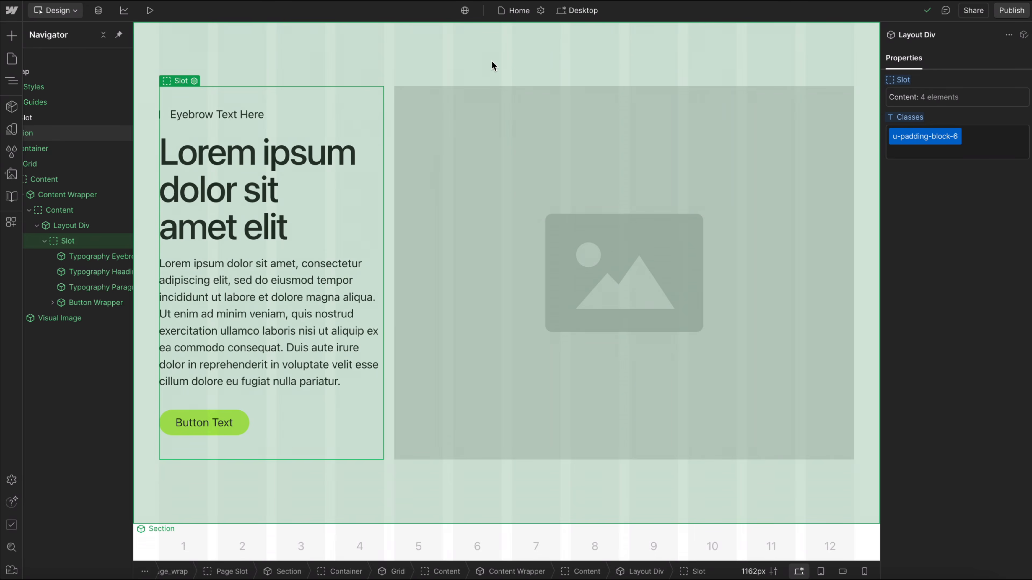
left_click(493, 65)
key("shift+2")
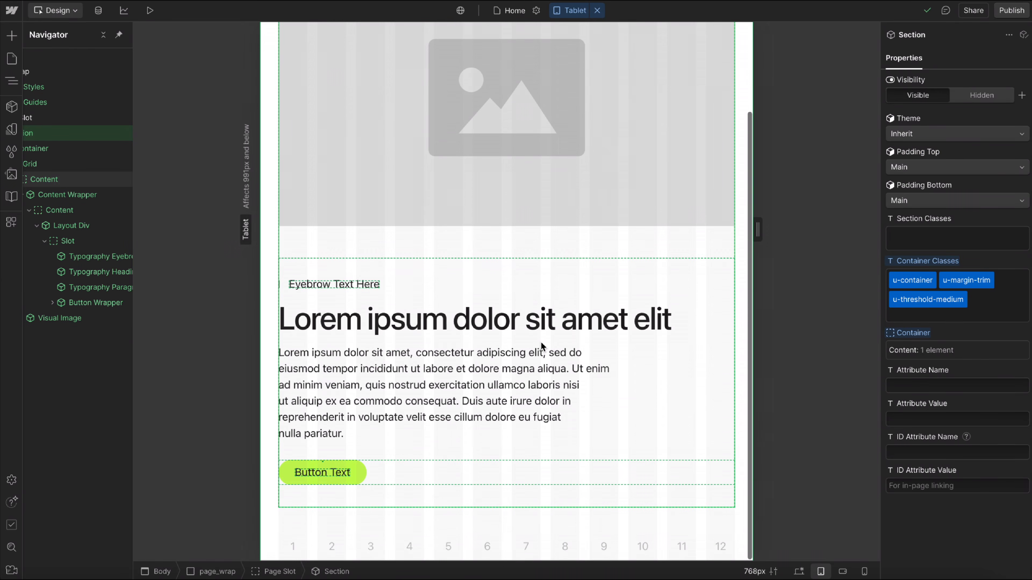
left_click(345, 268)
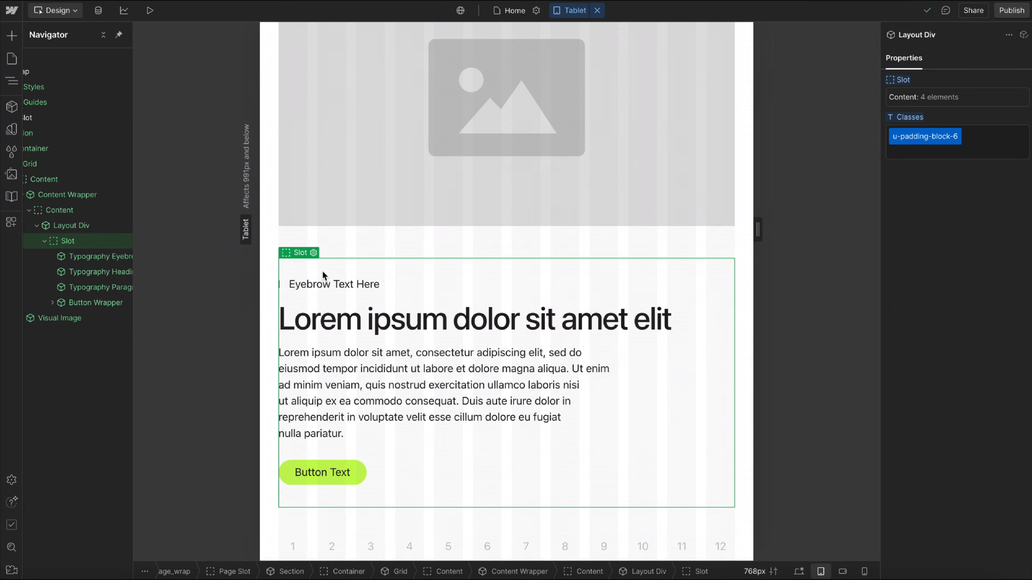
left_click(998, 151)
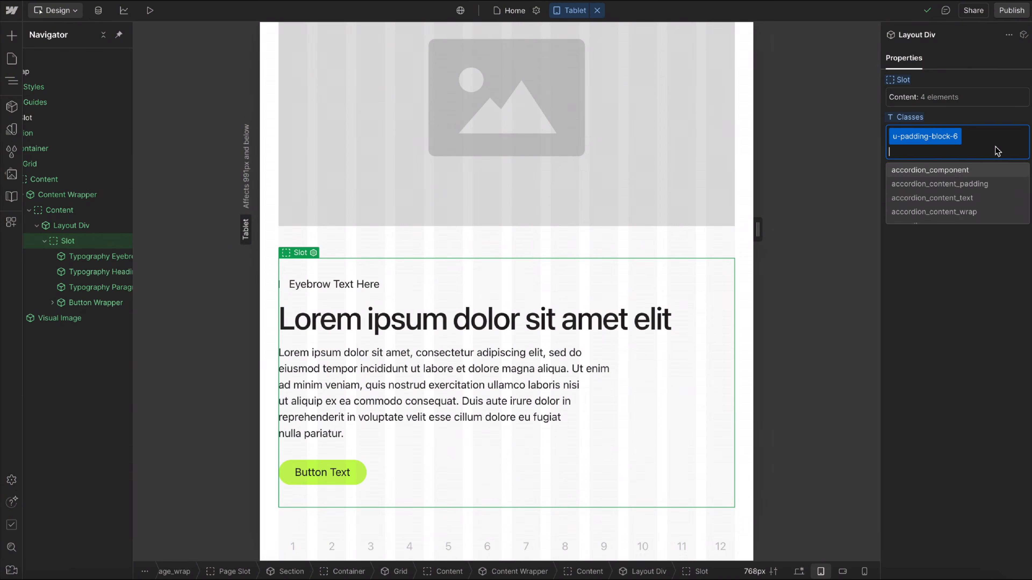
type("unset")
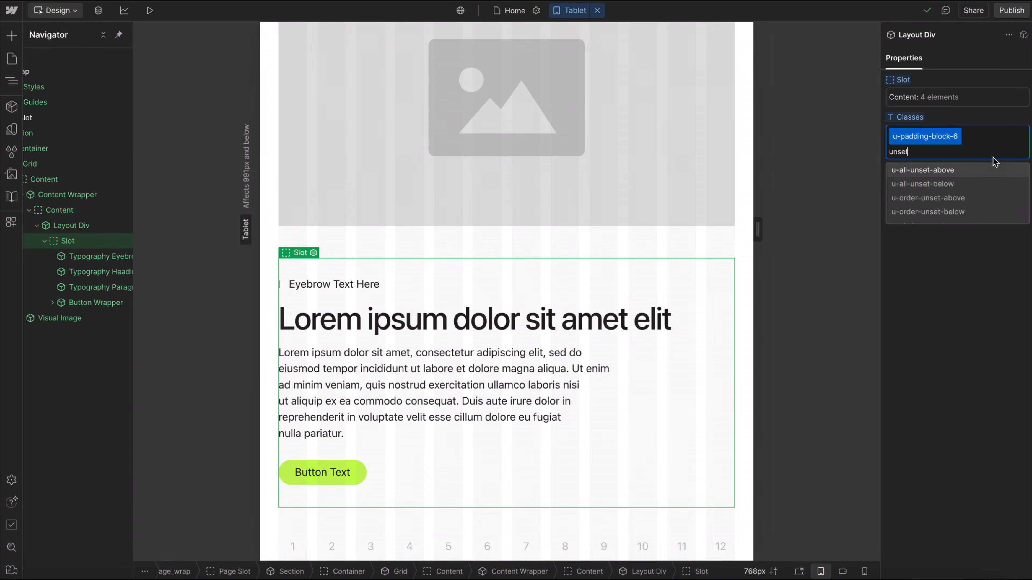
left_click(942, 184)
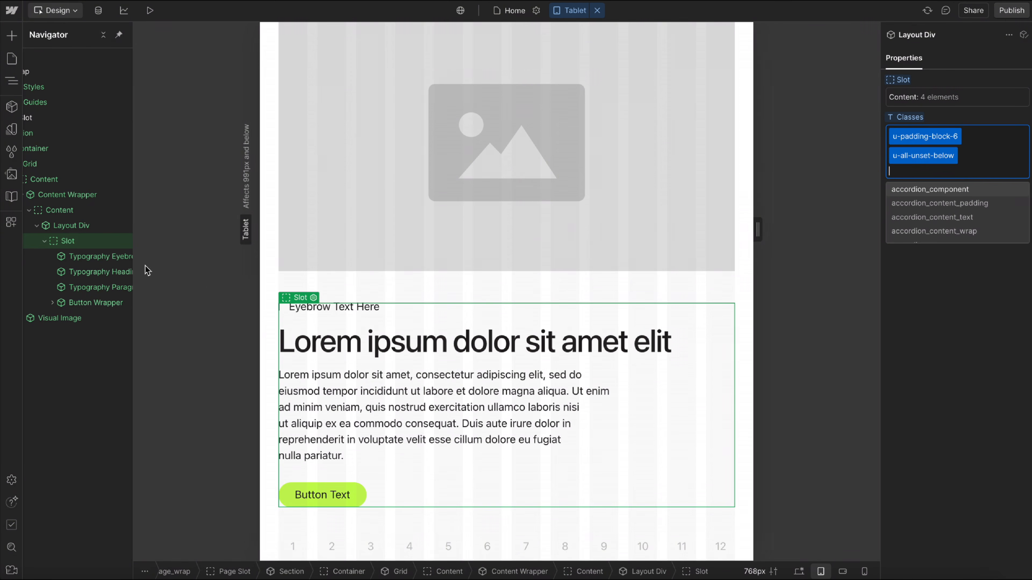
left_click(512, 260)
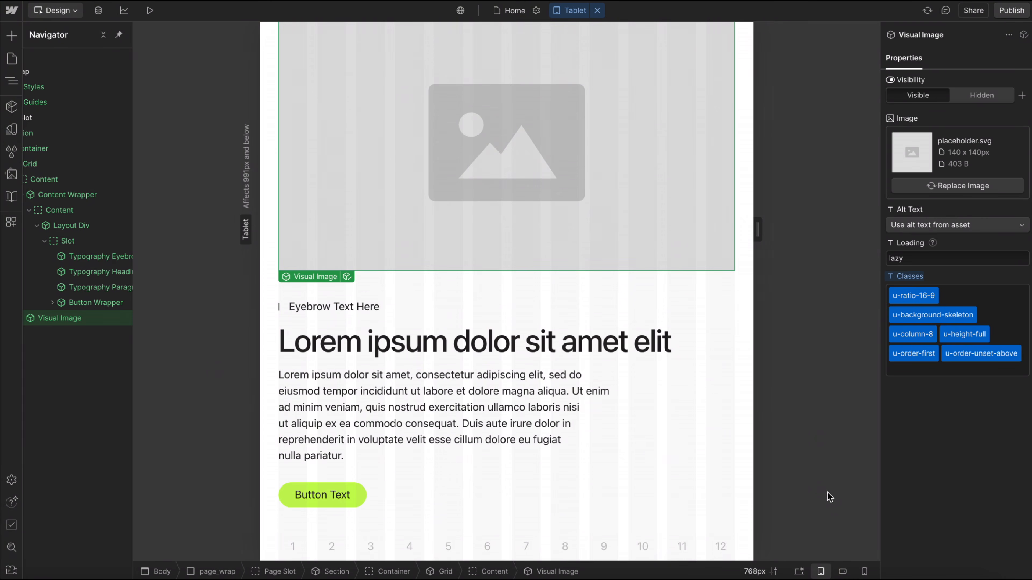
left_click(807, 569)
left_click(250, 94)
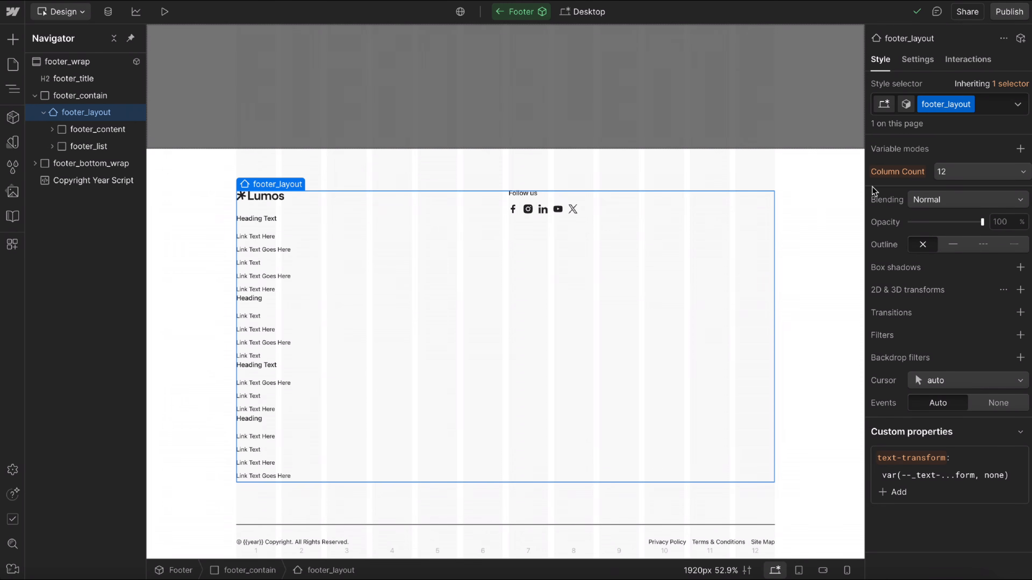
Add the u-grid-above combo class to footer_layout and review its Column Count options.
left_click(997, 105)
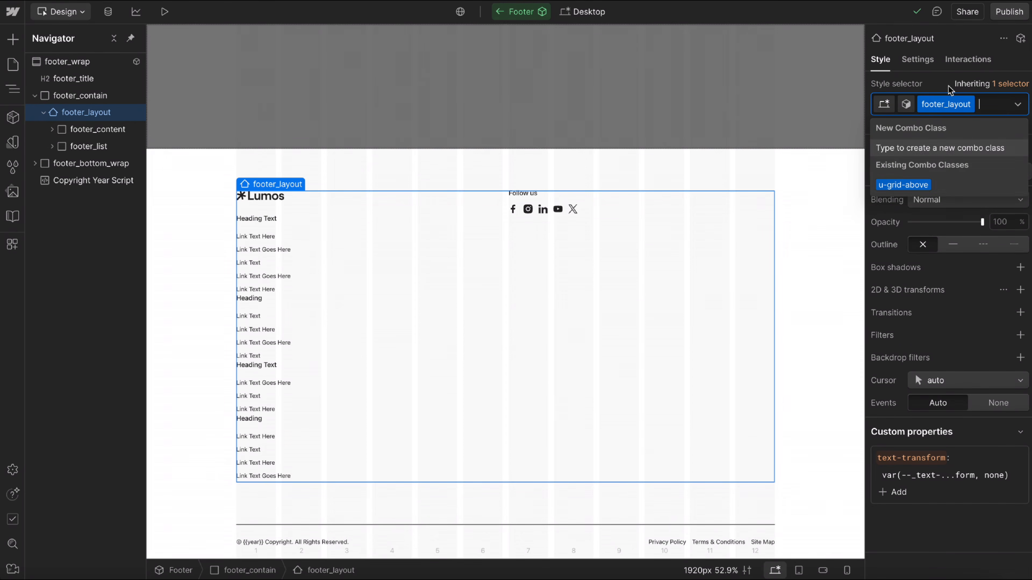
left_click(926, 186)
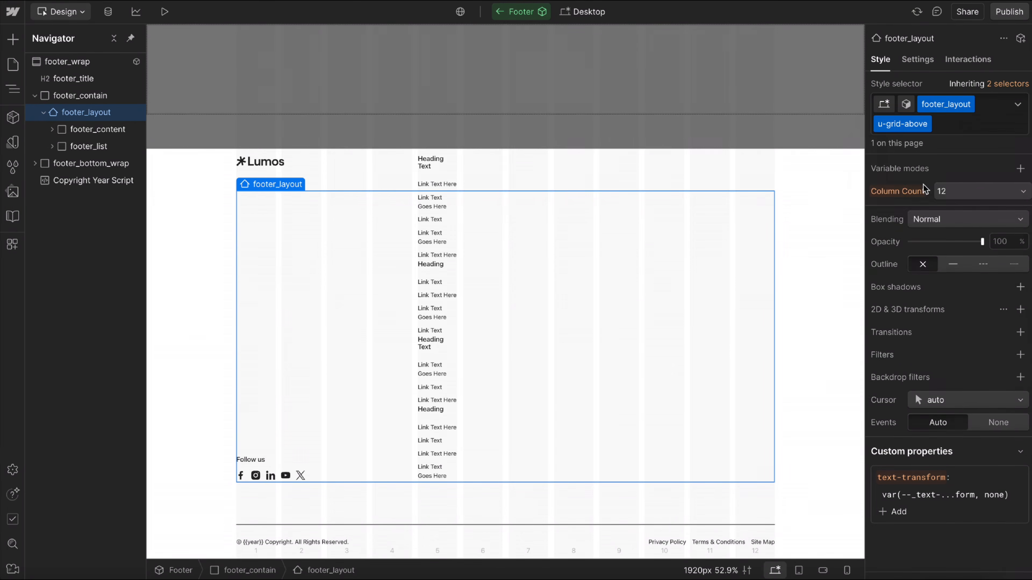
left_click(977, 193)
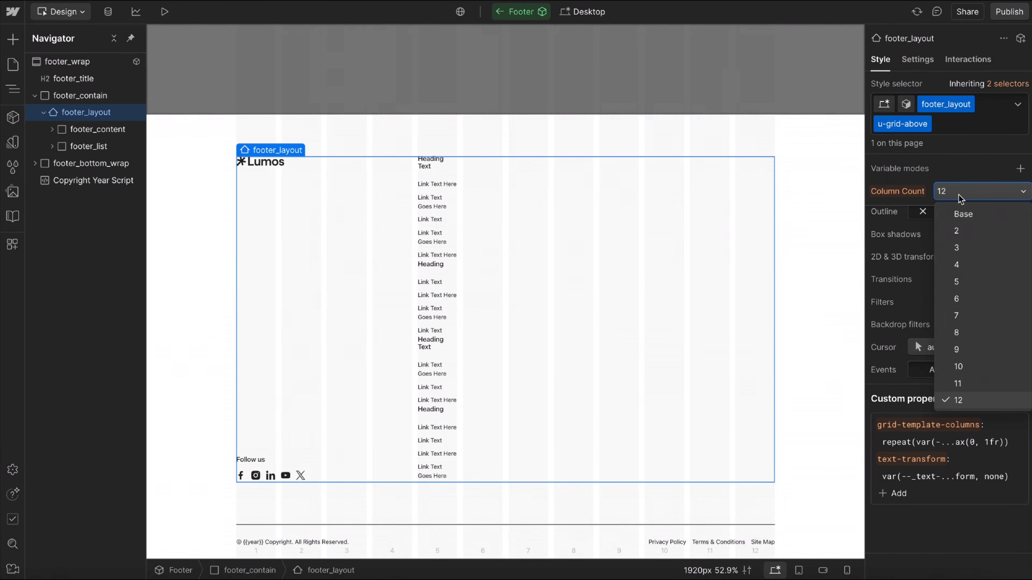
left_click(964, 336)
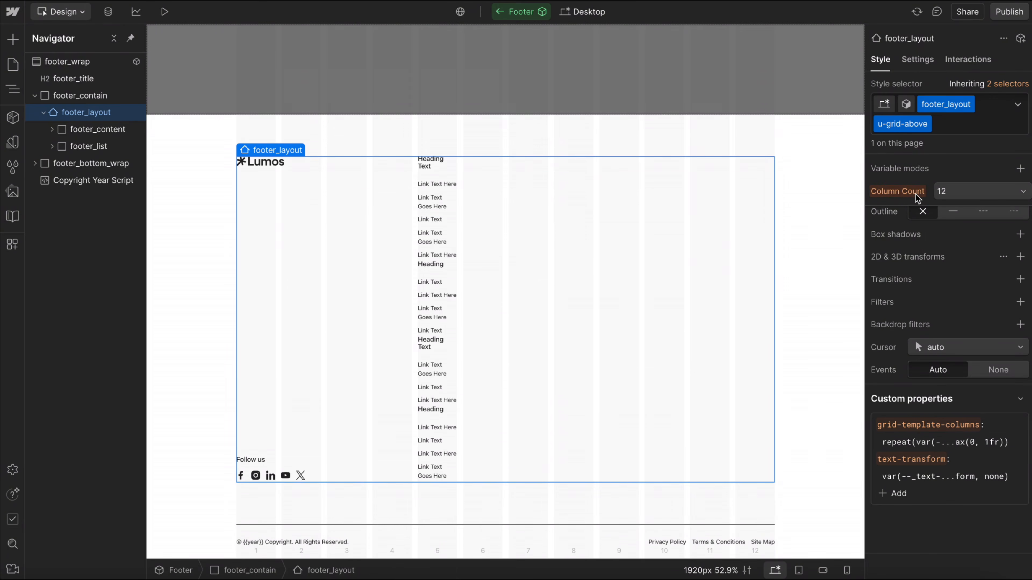
Try the u-column-8 combo class on footer_list, check its grid column properties, and remove the class.
left_click(91, 147)
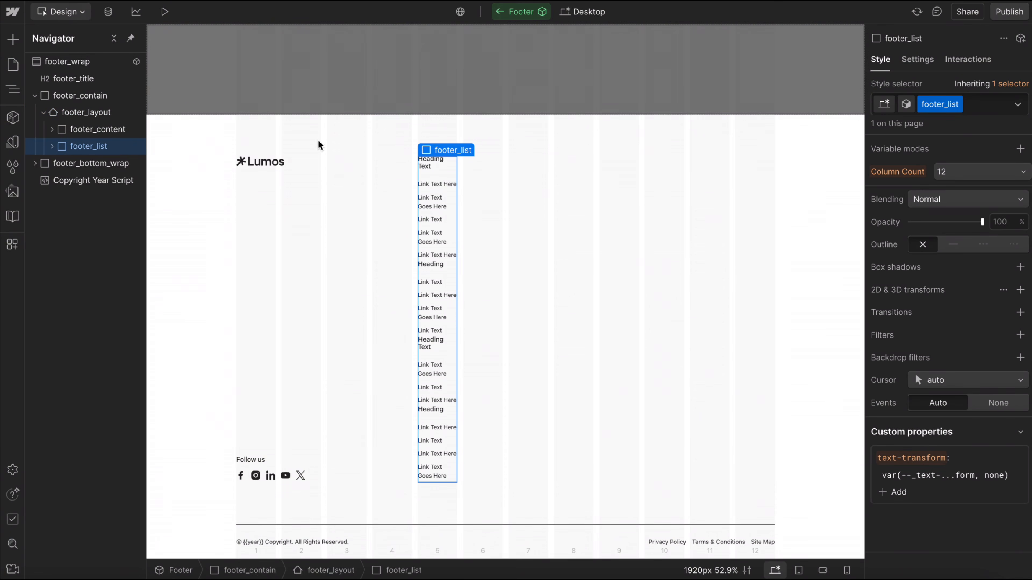
left_click(990, 114)
left_click(907, 185)
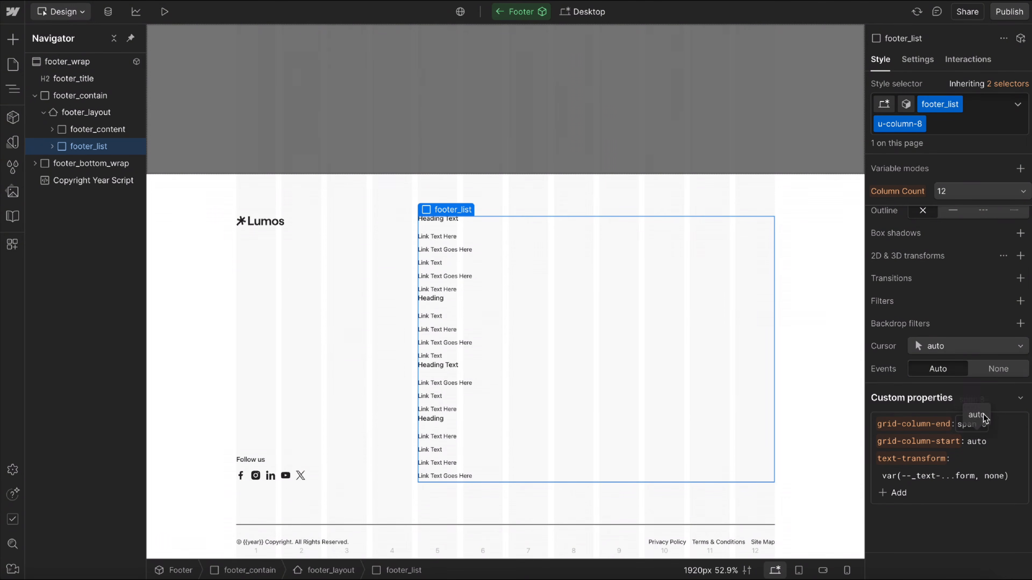
left_click(962, 116)
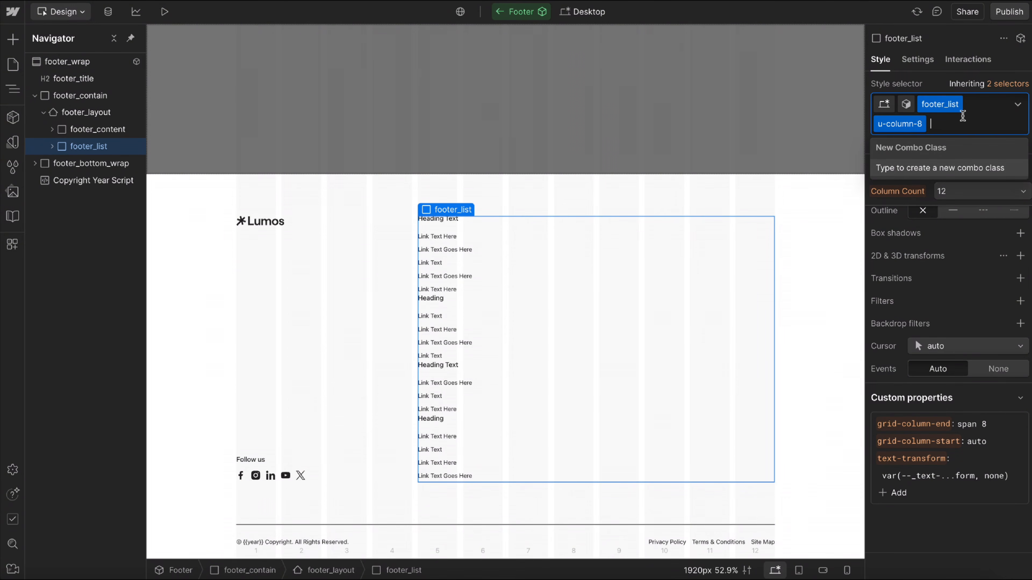
key("BackSpace")
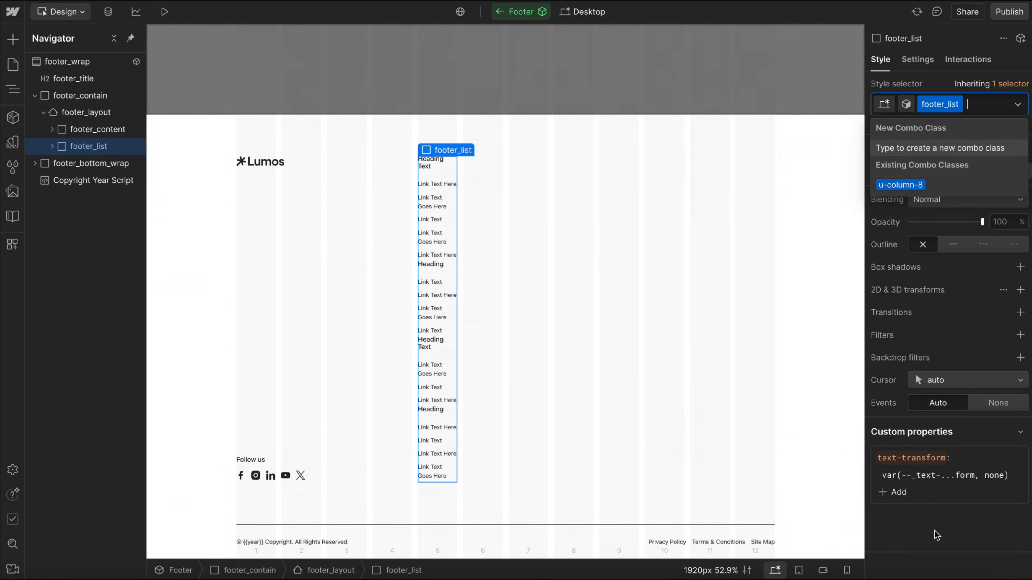
Add a grid-column-start custom property with the value auto to the footer_list class.
left_click(896, 492)
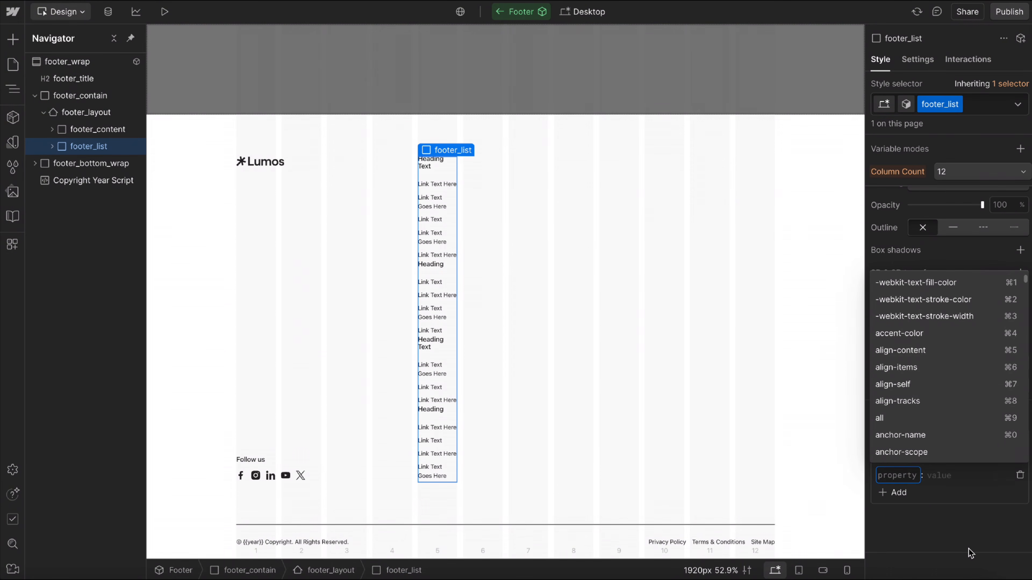
type("grid-colun")
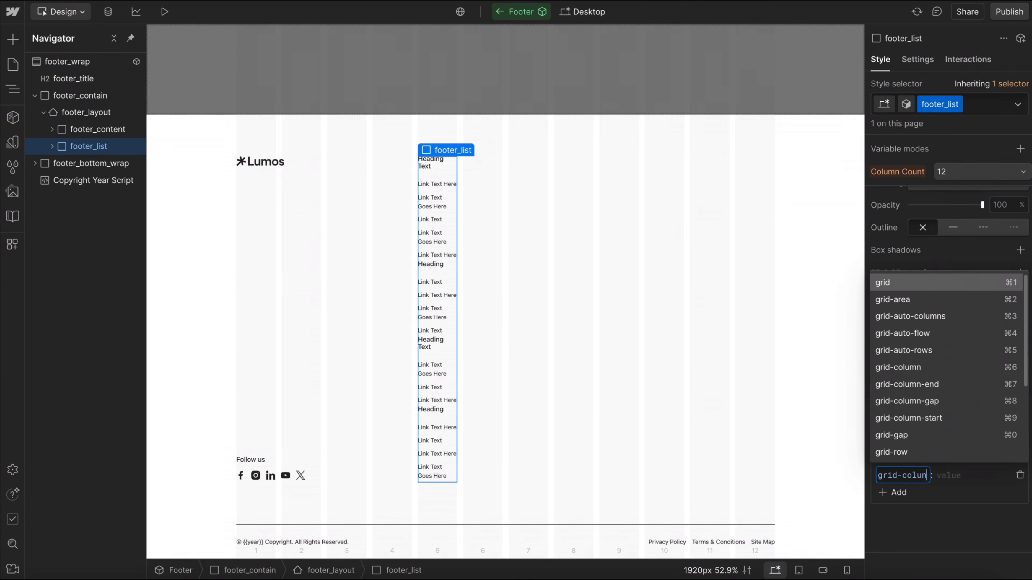
key("BackSpace")
type("mn-star")
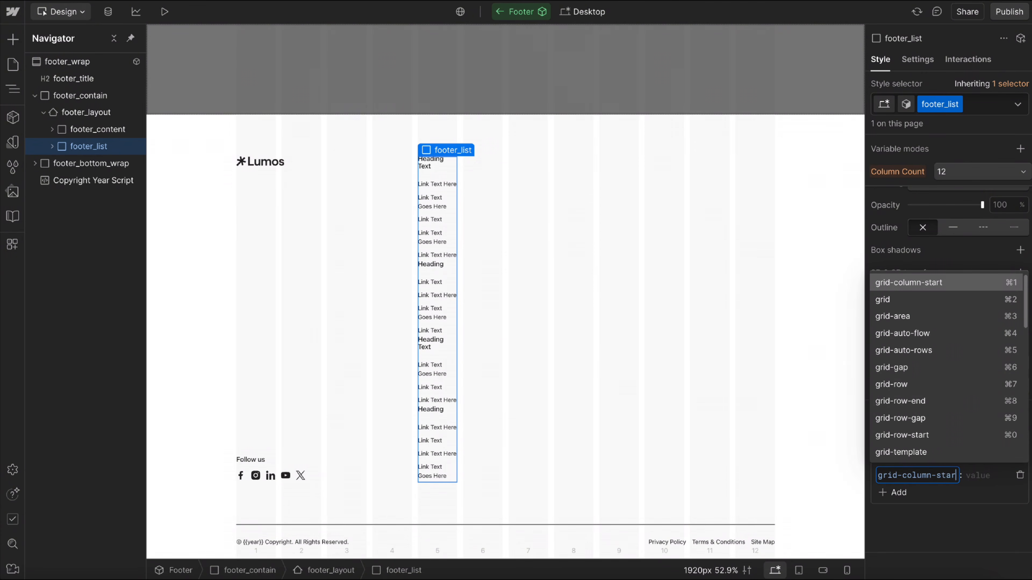
key("Return")
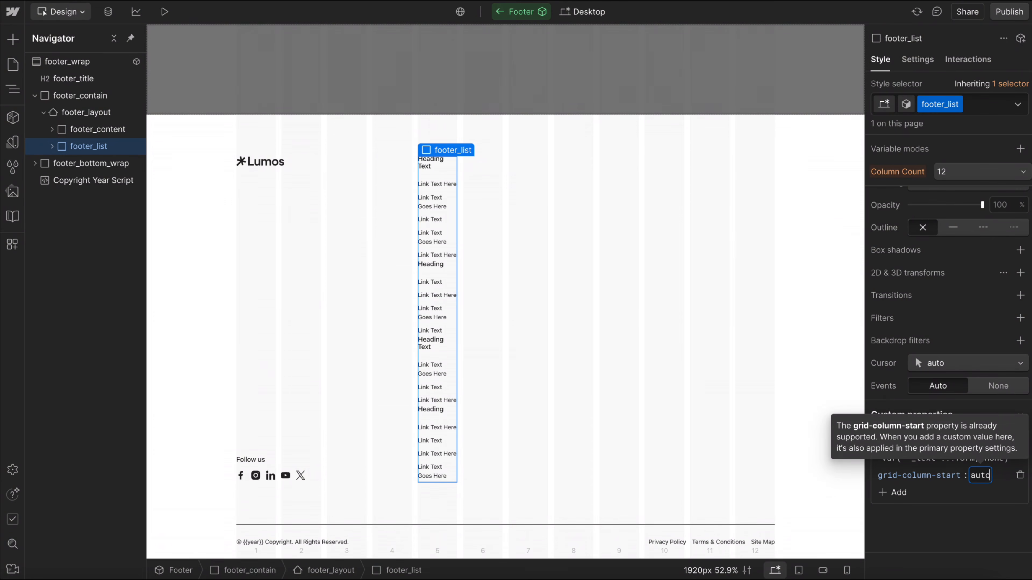
type("auto")
key("Return")
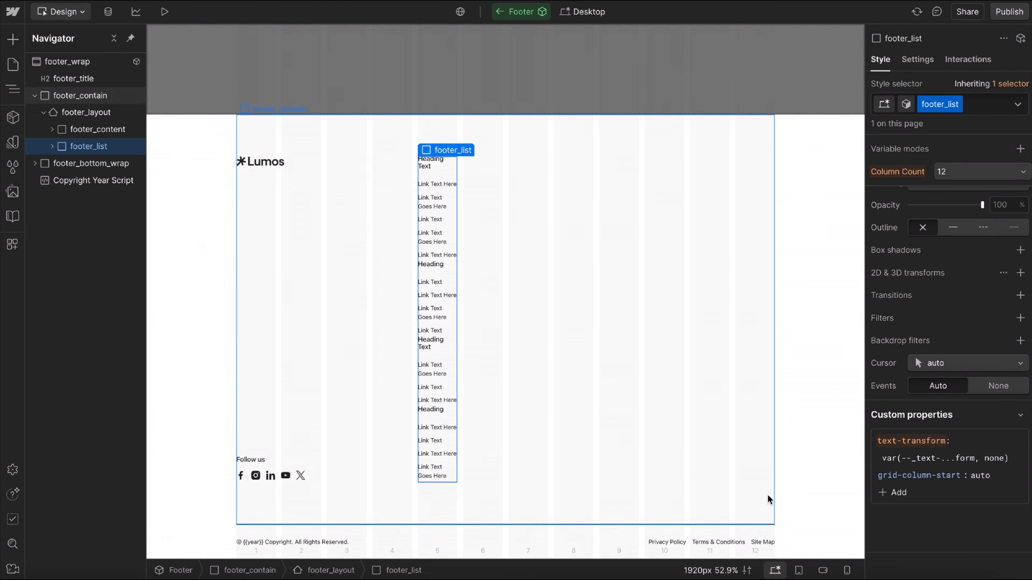
Set the grid-column-start value of footer_list to 6.
left_click(975, 475)
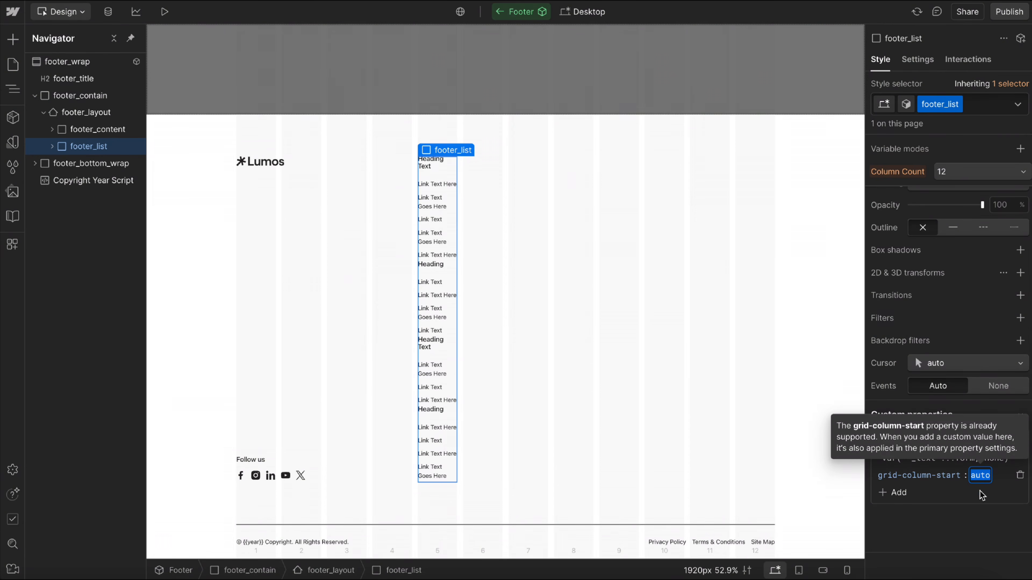
type("6")
key("Return")
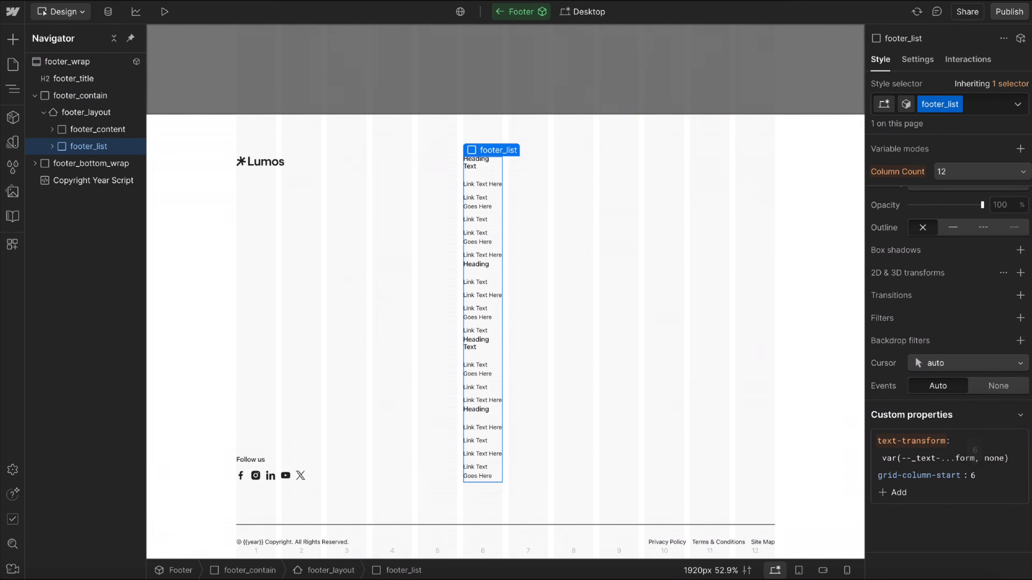
Add a grid-column-end custom property with the value span 5 to the footer_list class.
left_click(904, 492)
type("grid-c")
type("o")
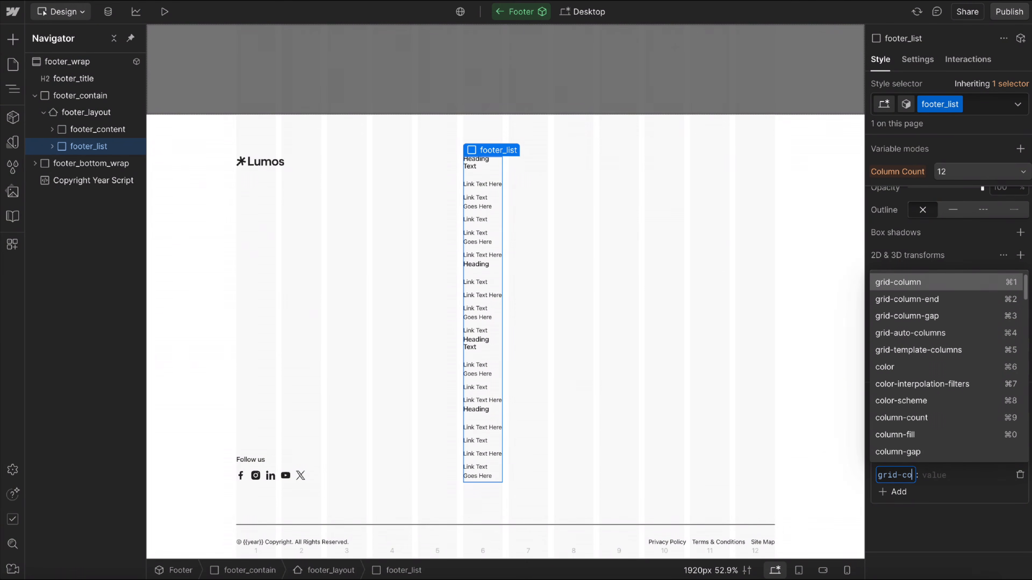
type("lumn-end")
key("Return")
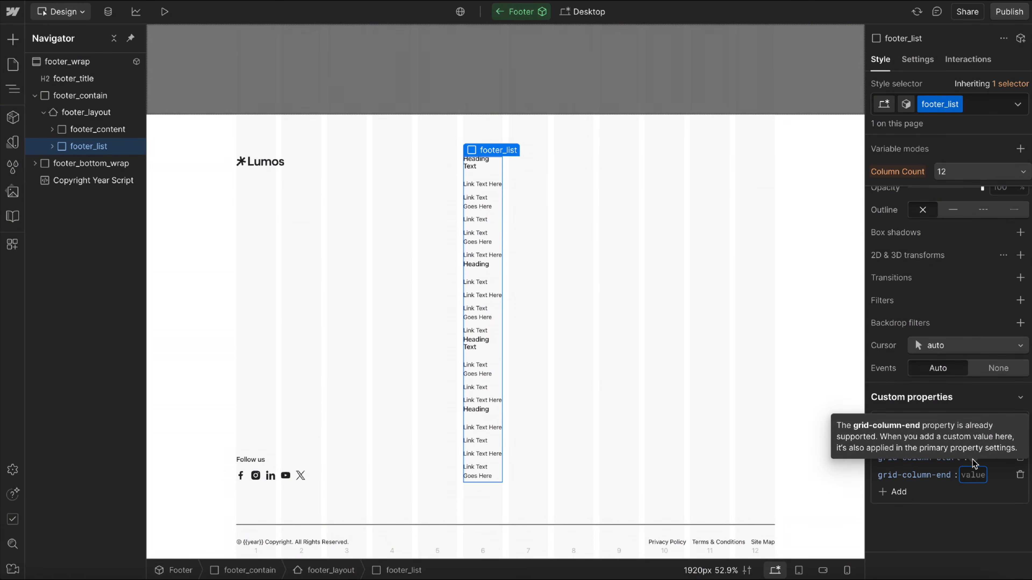
type("span 5")
key("Return")
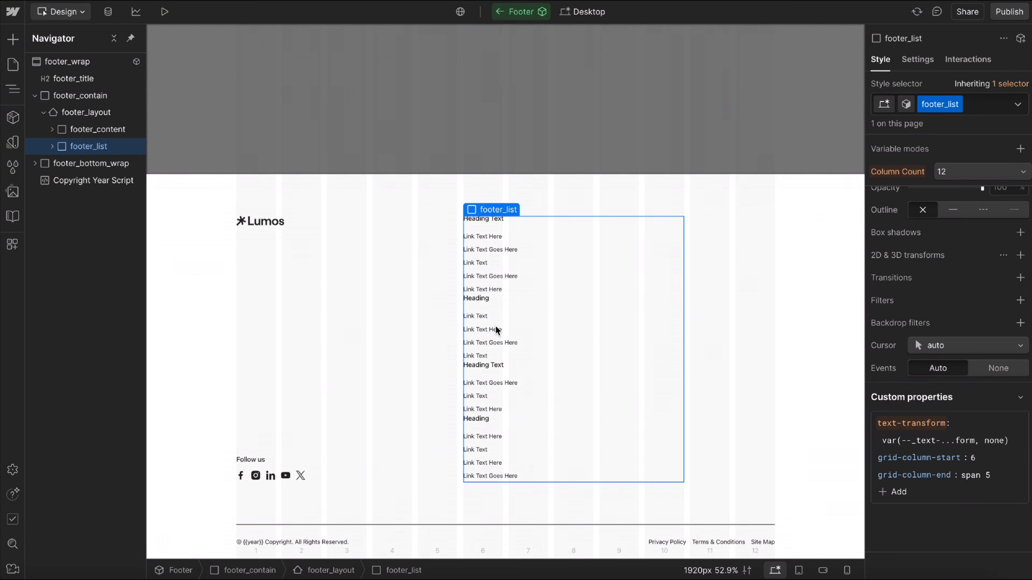
Try ending footer_list on negative grid lines by setting grid-column-end first to -1, then to -2.
left_click(991, 477)
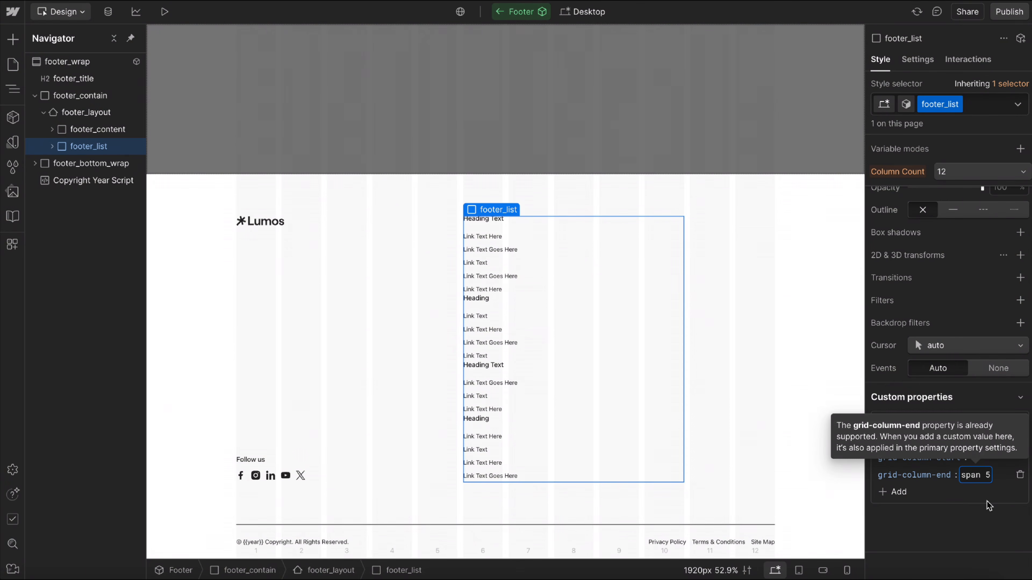
key("ctrl+a")
type("-1")
key("Return")
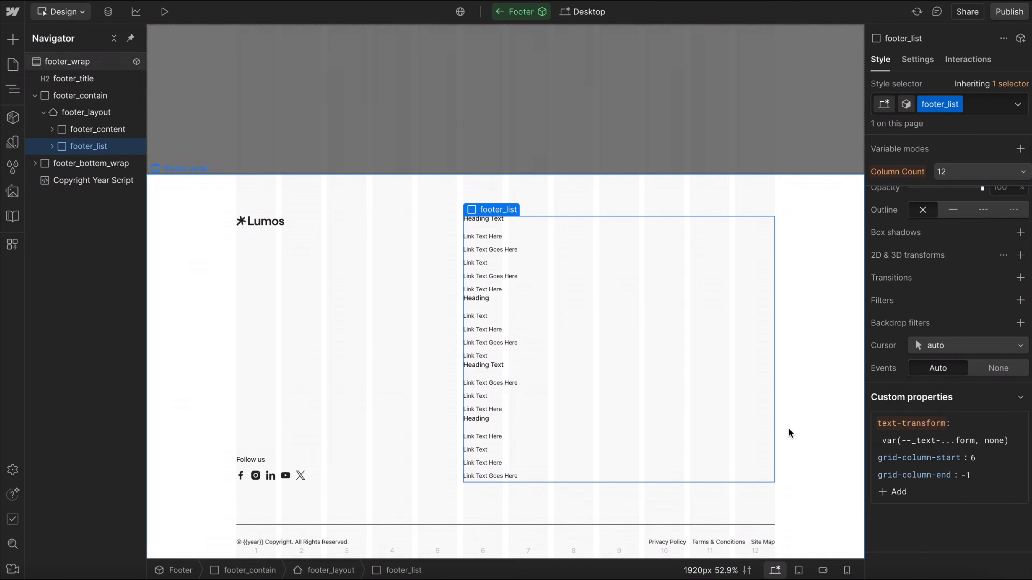
left_click(966, 475)
type("2")
key("Return")
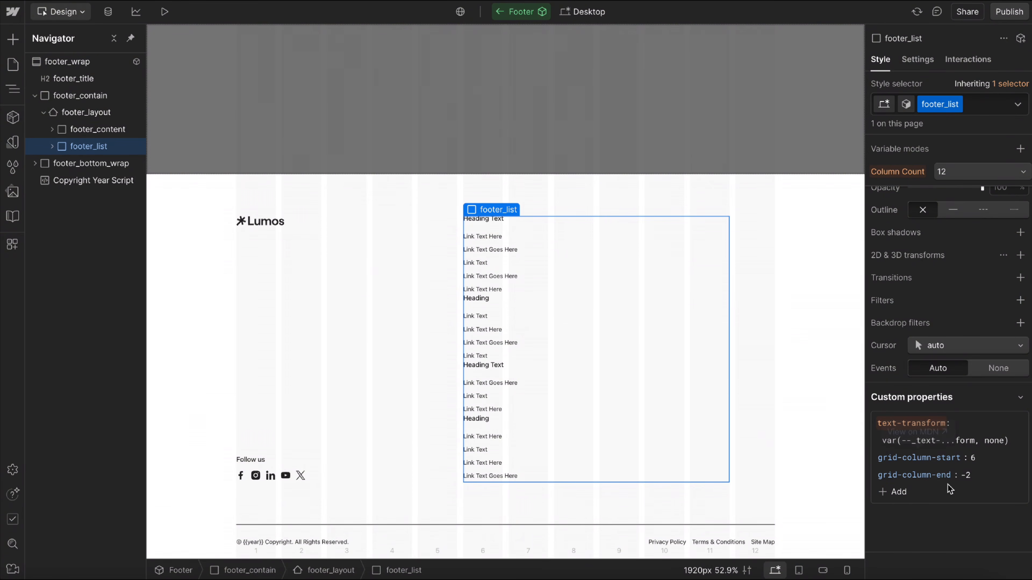
Replace footer_list's grid-column-start and grid-column-end properties with a single grid-column custom property set to 6 / -2.
left_click(1019, 458)
left_click(1020, 477)
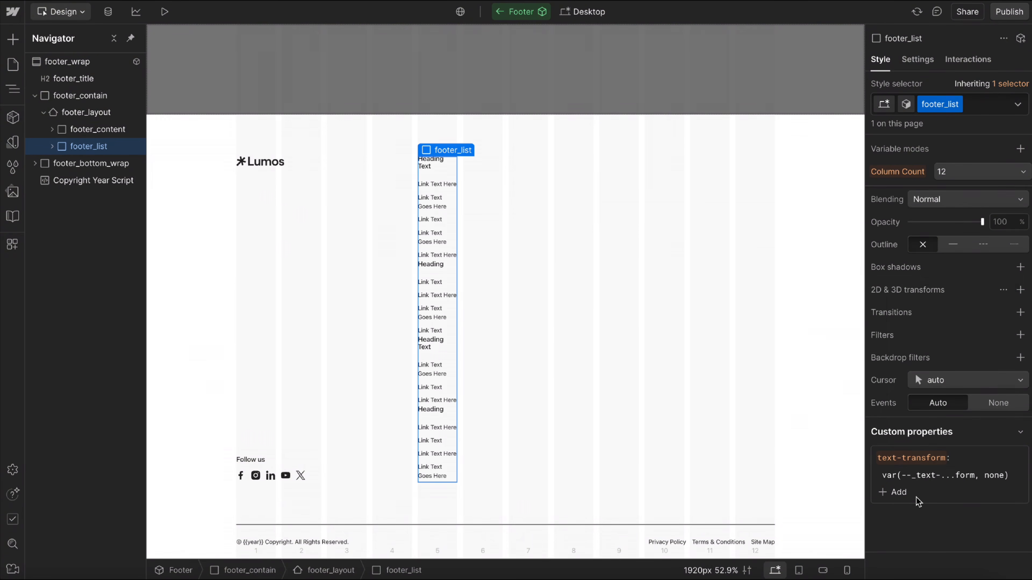
left_click(893, 492)
type("grid-colu")
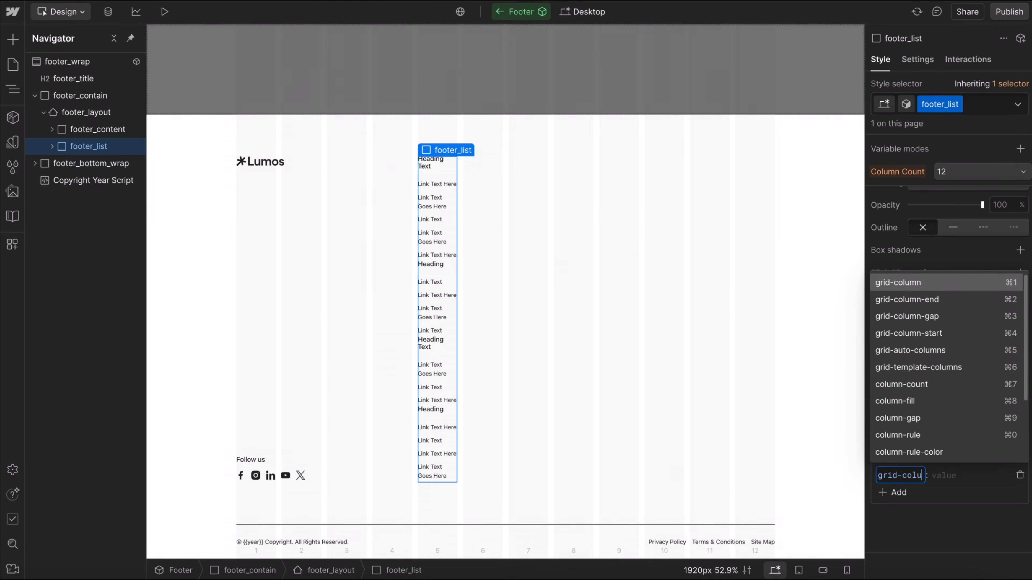
left_click(913, 283)
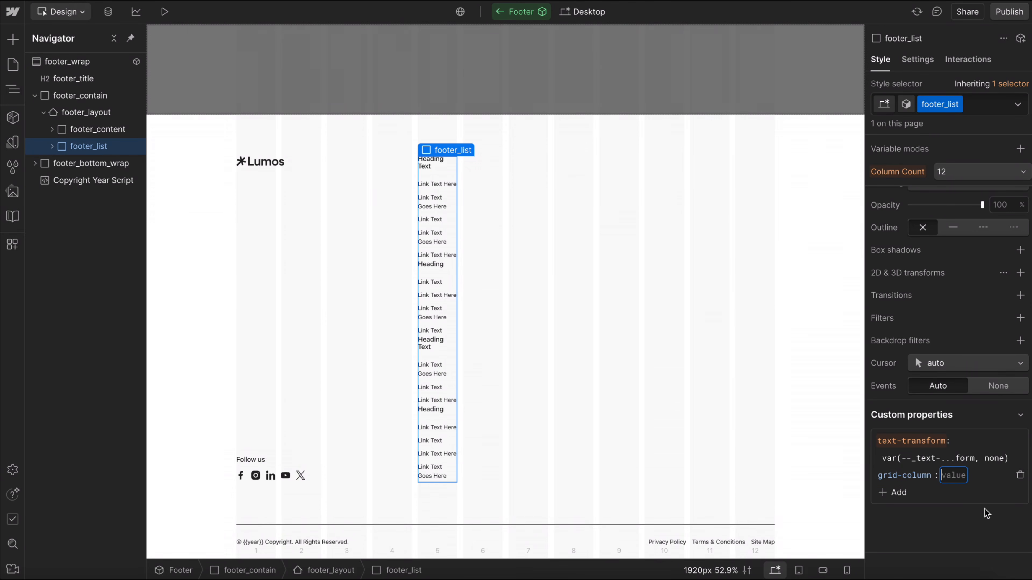
type("6 / -2")
key("Return")
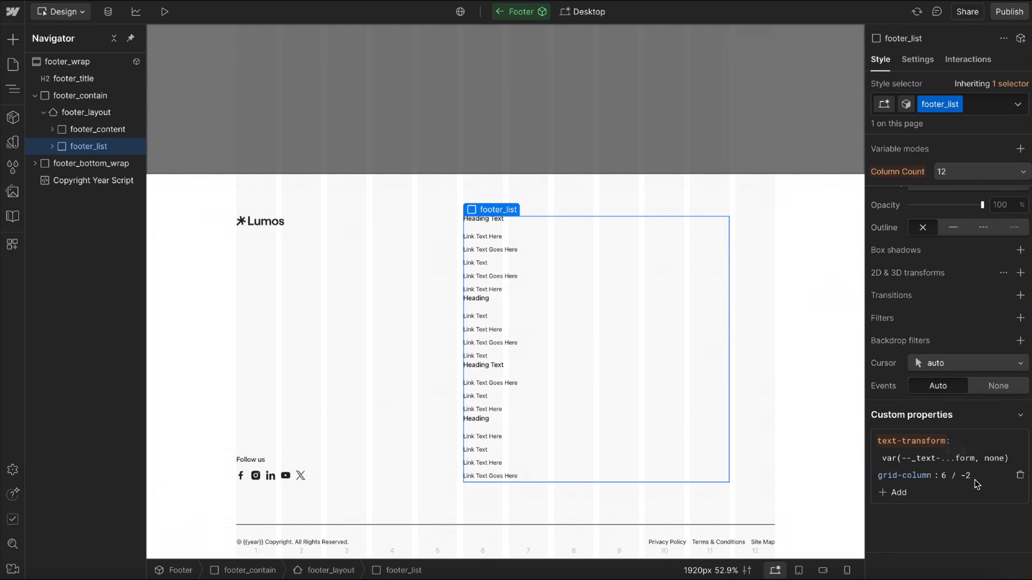
Set the grid-column custom property of footer_list to auto / span 8.
left_click(947, 477)
type("auto / span 8")
key("Return")
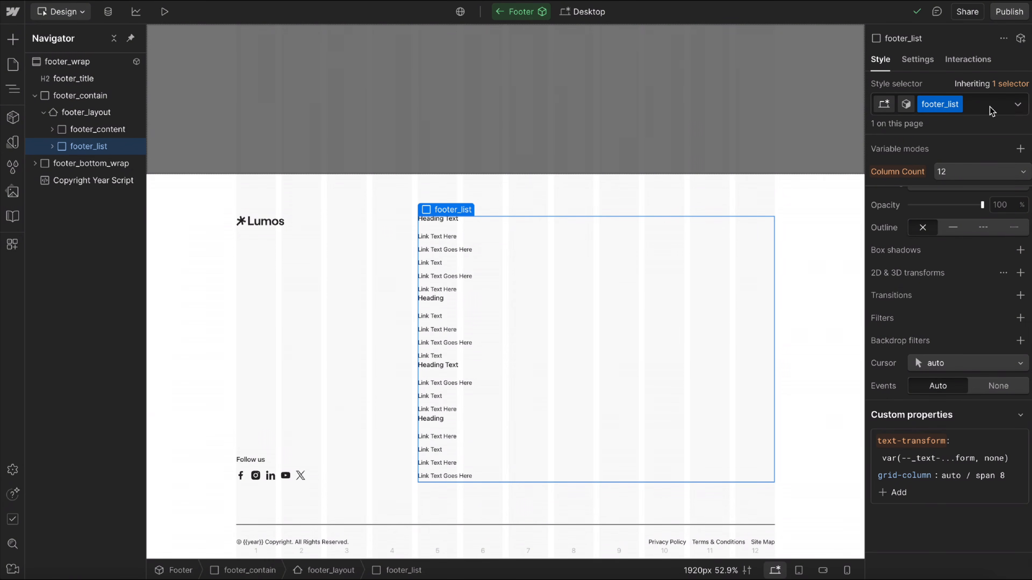
Expand footer_list to show its link groups and add the u-grid-autofit combo class to it.
left_click(52, 147)
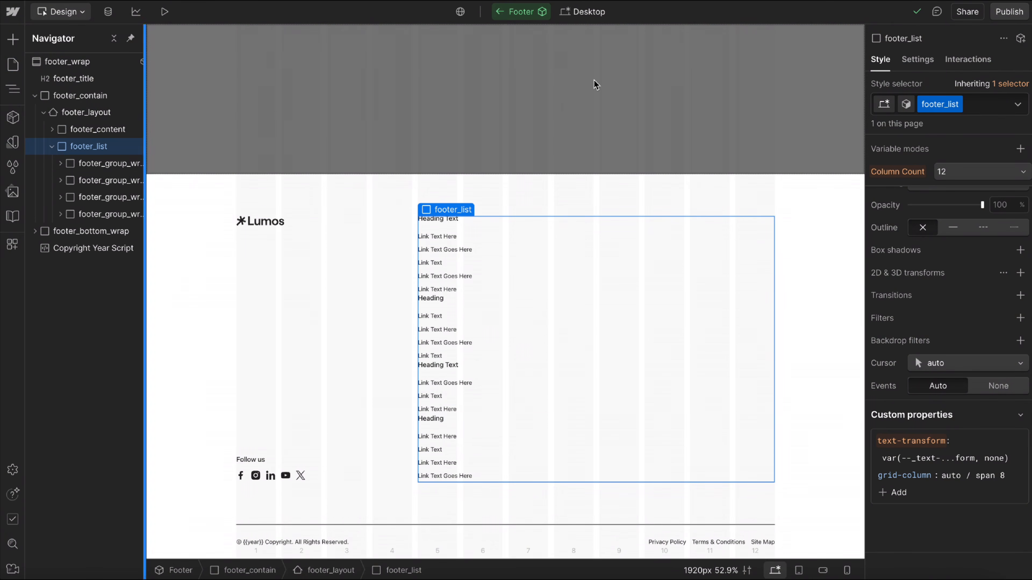
left_click(988, 105)
type("u-grid-au")
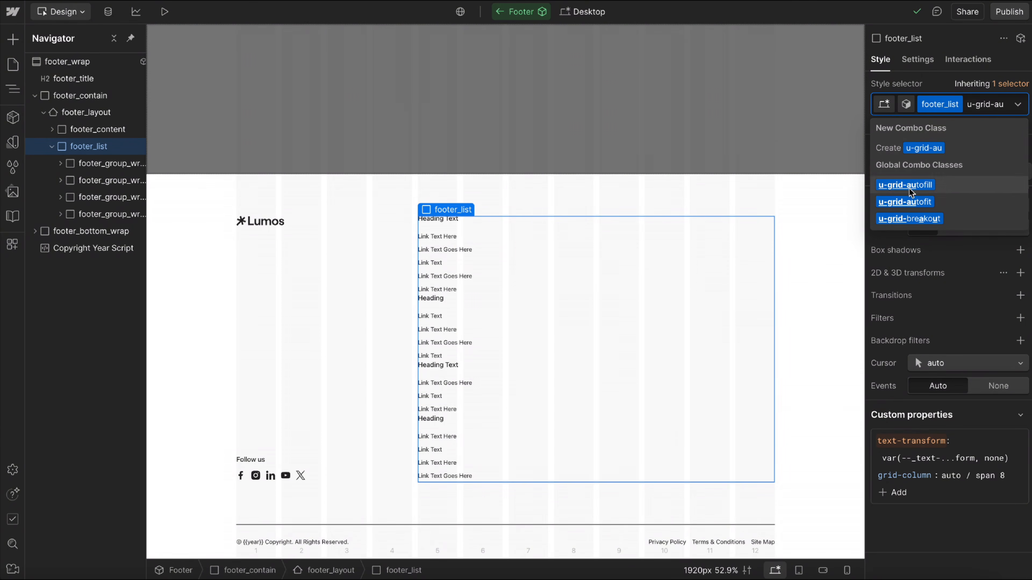
left_click(930, 203)
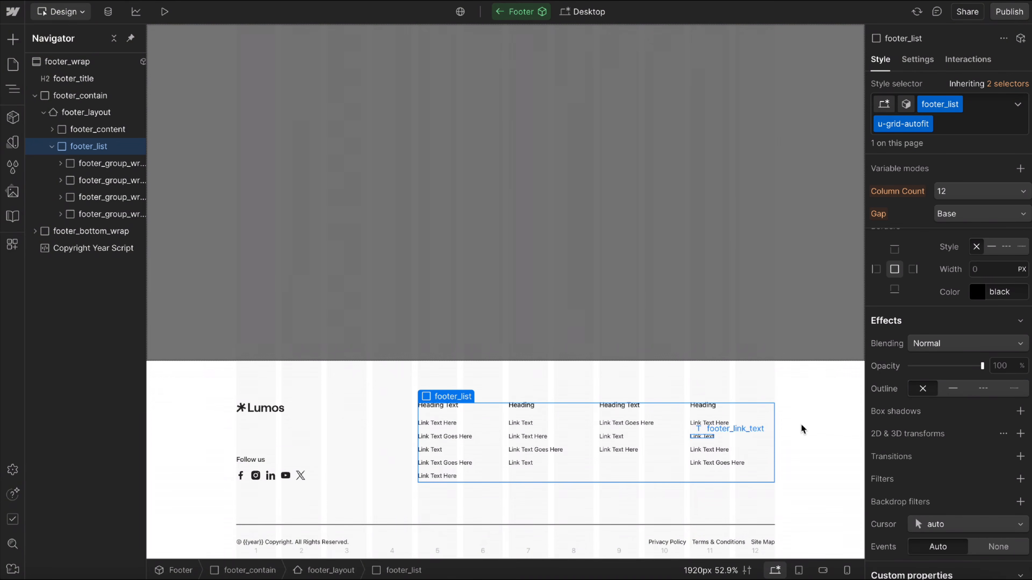
Try the Column Count variable mode 3 on footer_list and reset it to the inherited mode.
left_click(962, 195)
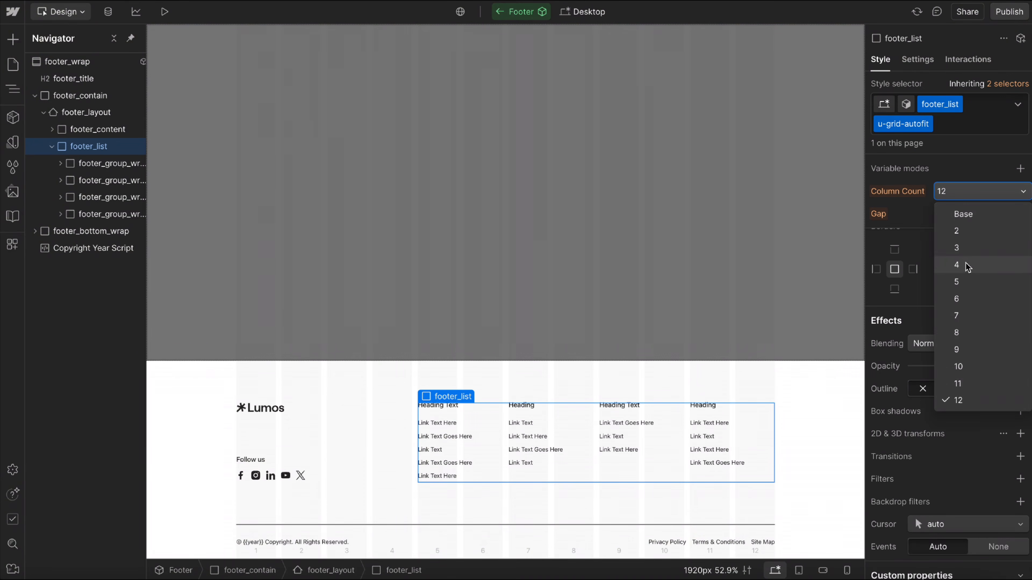
left_click(968, 249)
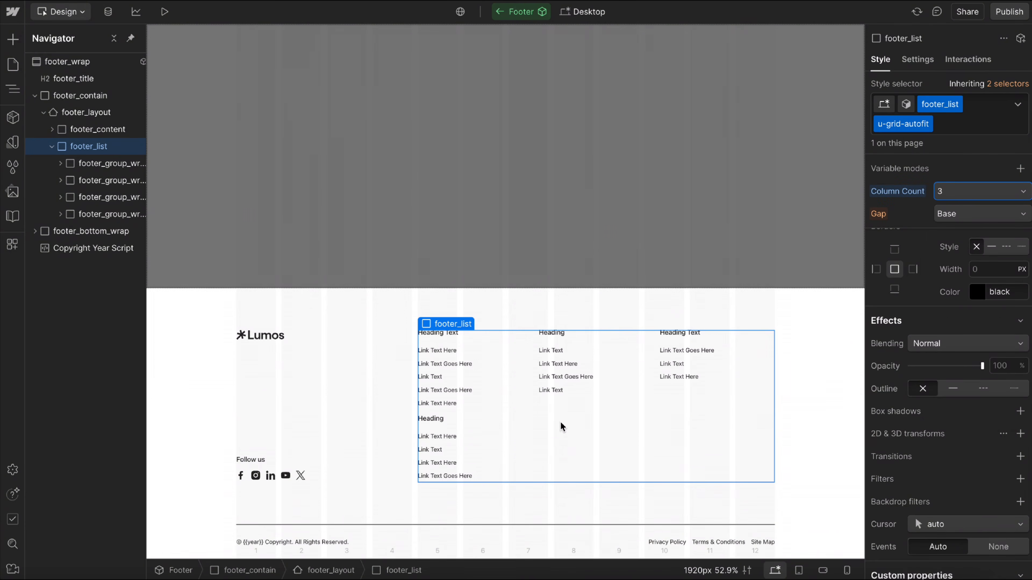
left_click(904, 192, "alt")
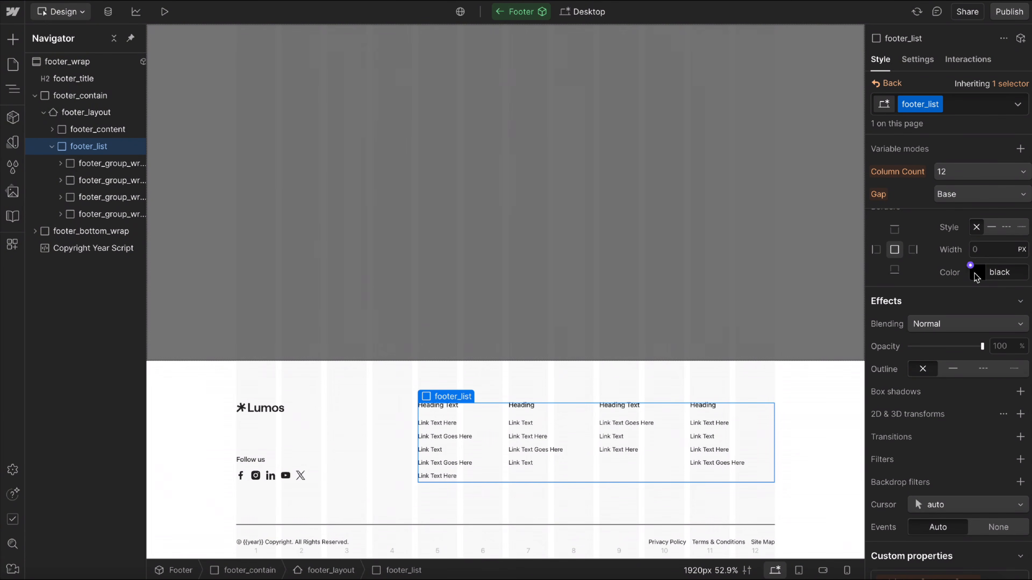
Unlink the column and row gaps on the footer_list class and connect the row gap to the Spacing variable space/8.
scroll(976, 277, "up", 10)
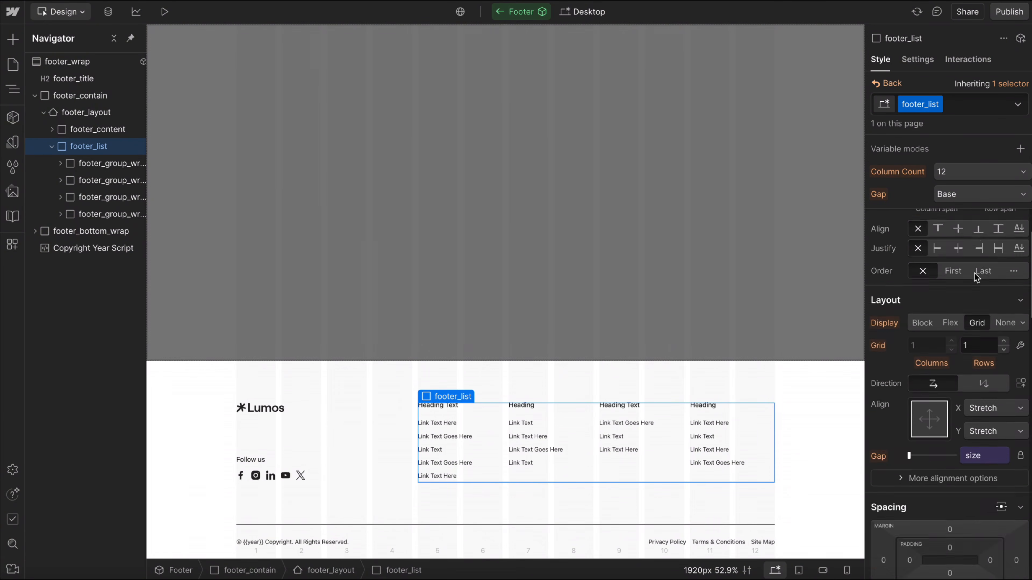
left_click(1021, 403)
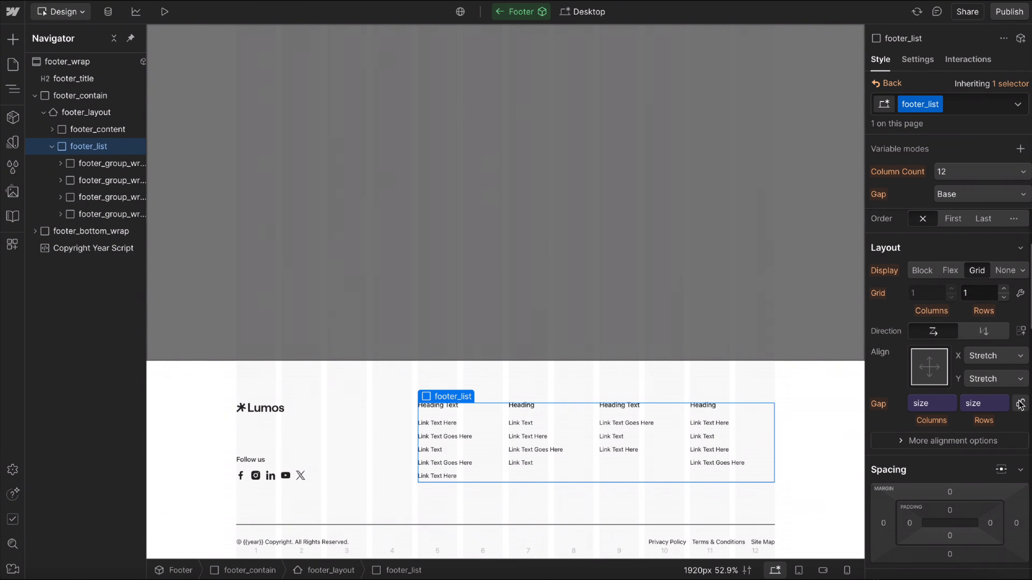
left_click(976, 408)
type("space")
scroll(884, 331, "down", 2)
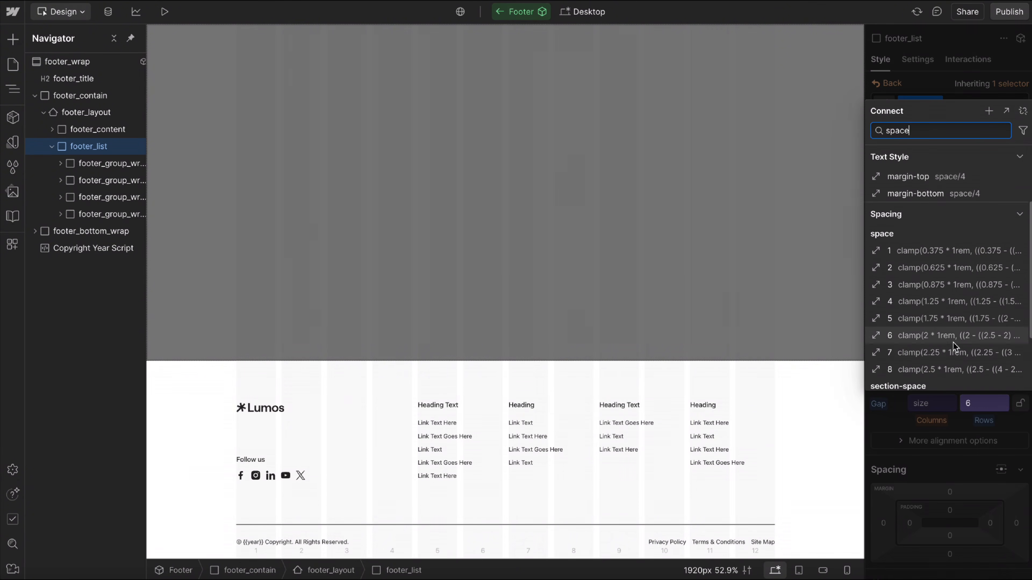
left_click(884, 329)
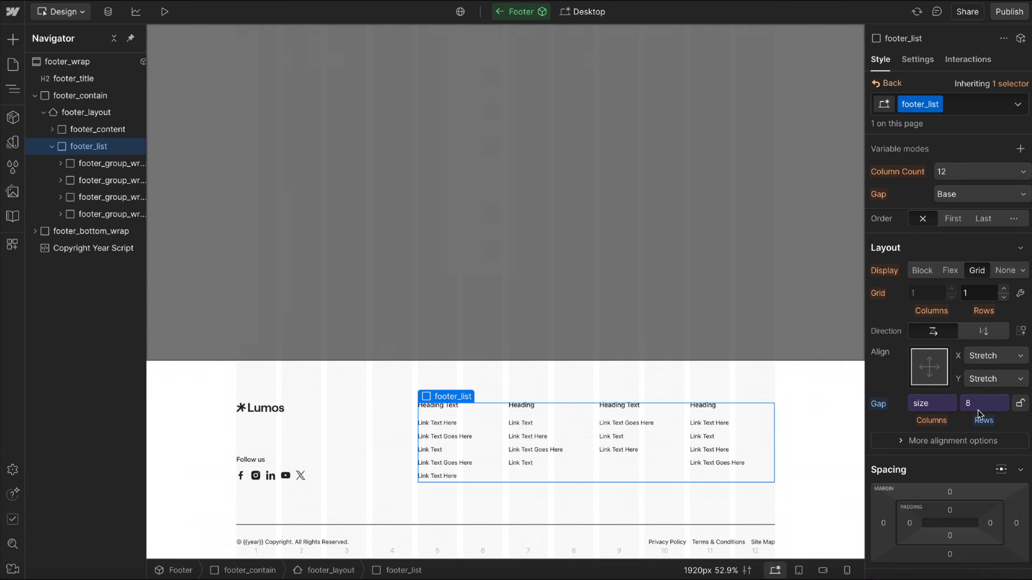
left_click(884, 84)
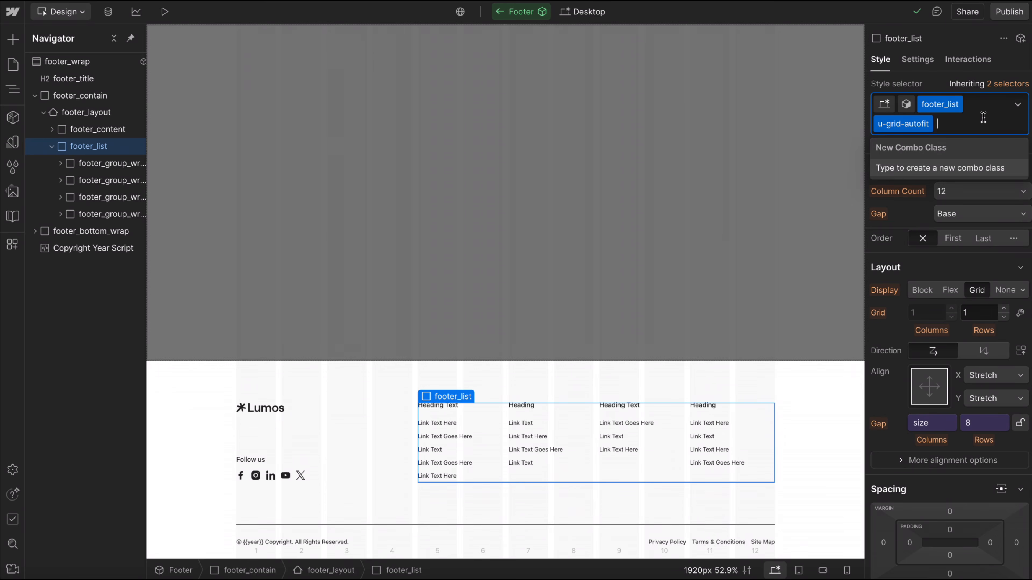
Search the global combo classes for gap-row and close the list without adding one.
type("gap-row")
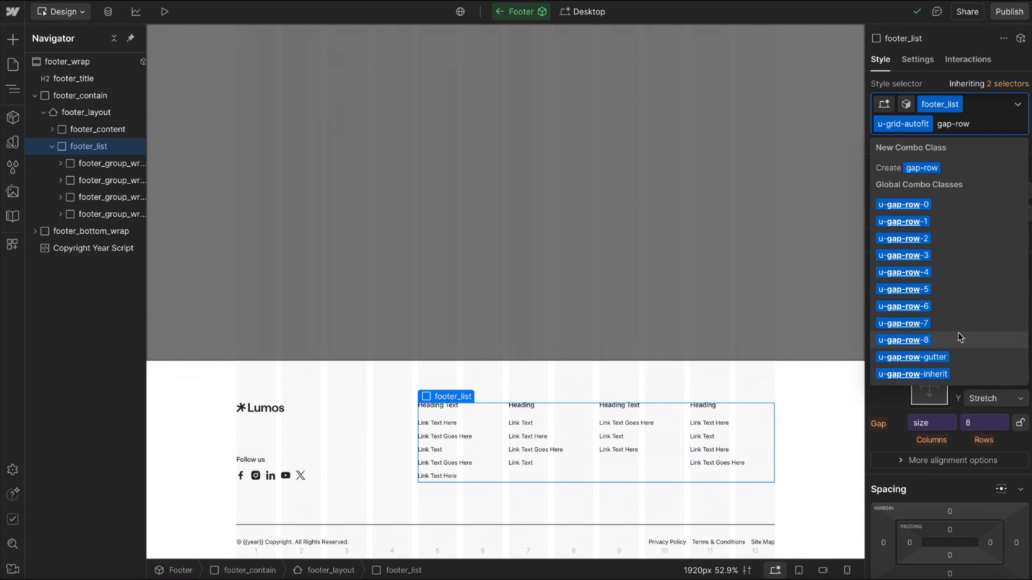
left_click(954, 77)
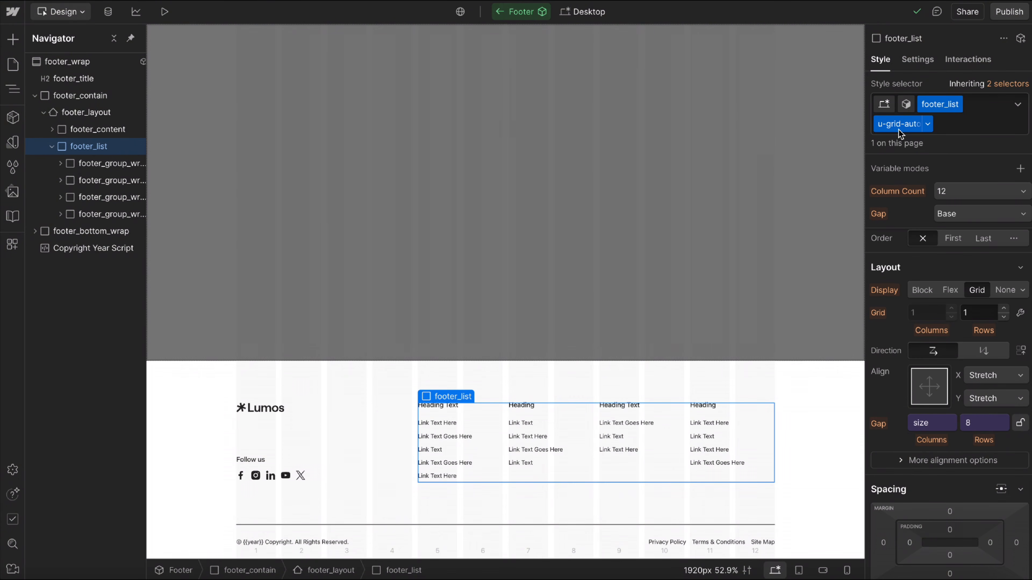
Override footer_list's grid-template-columns custom property with a minimum column width of 14rem in its max() function.
scroll(959, 421, "down", 3)
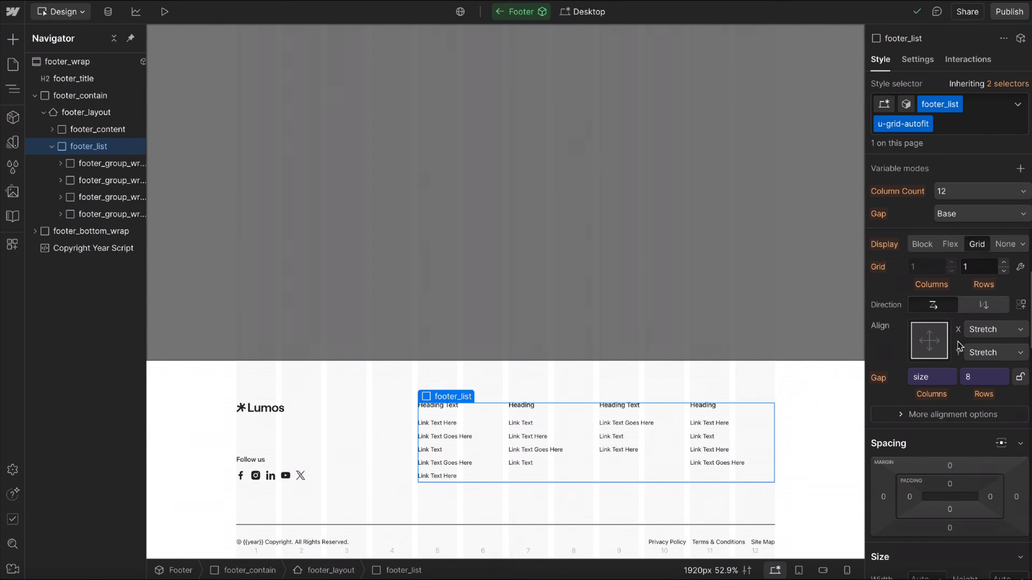
scroll(959, 422, "down", 8)
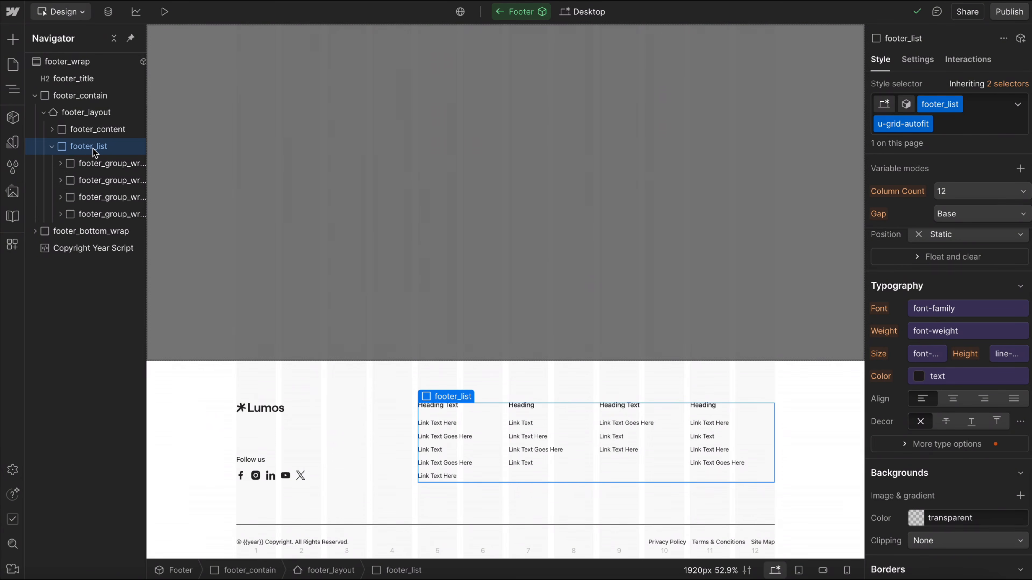
scroll(893, 313, "down", 10)
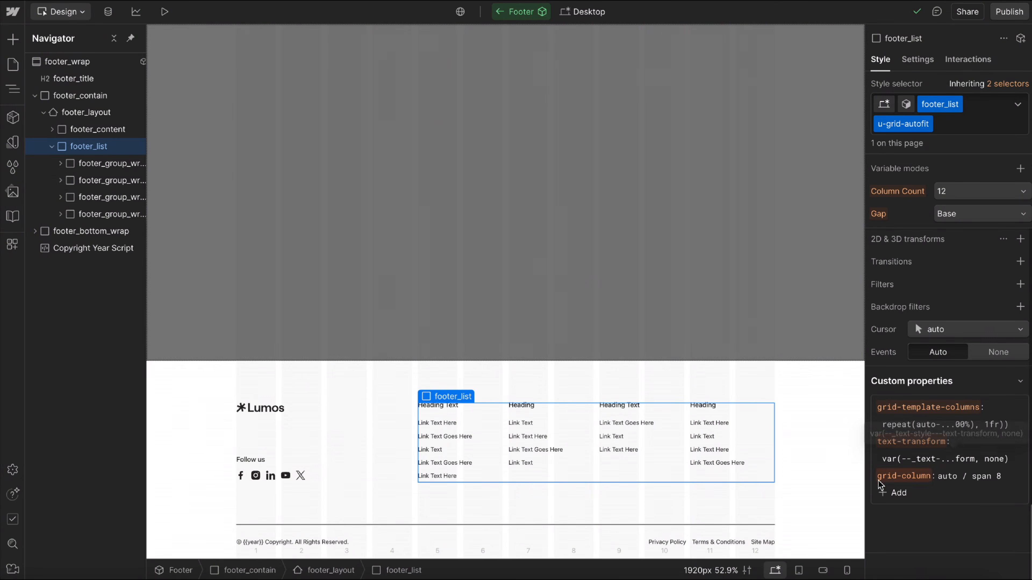
left_click(947, 427)
key("Right")
key("Right")
key("Right")
key("Right")
key("Right")
key("Right")
key("Right")
key("Right")
key("Right")
key("Right")
key("Right")
key("Right")
key("Right")
key("Right")
key("Right")
key("Right")
key("Right")
key("Right")
key("Right")
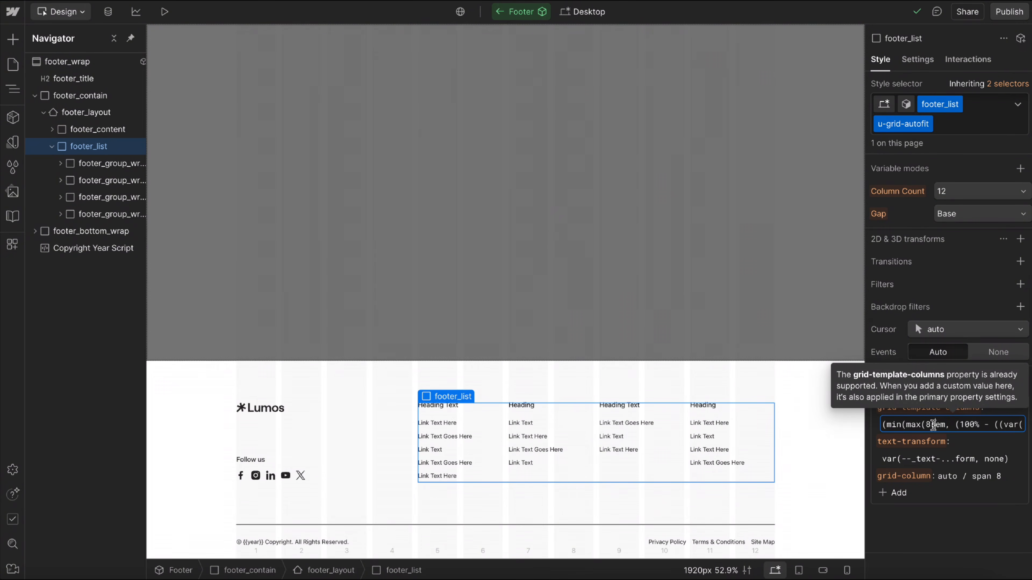
key("Return")
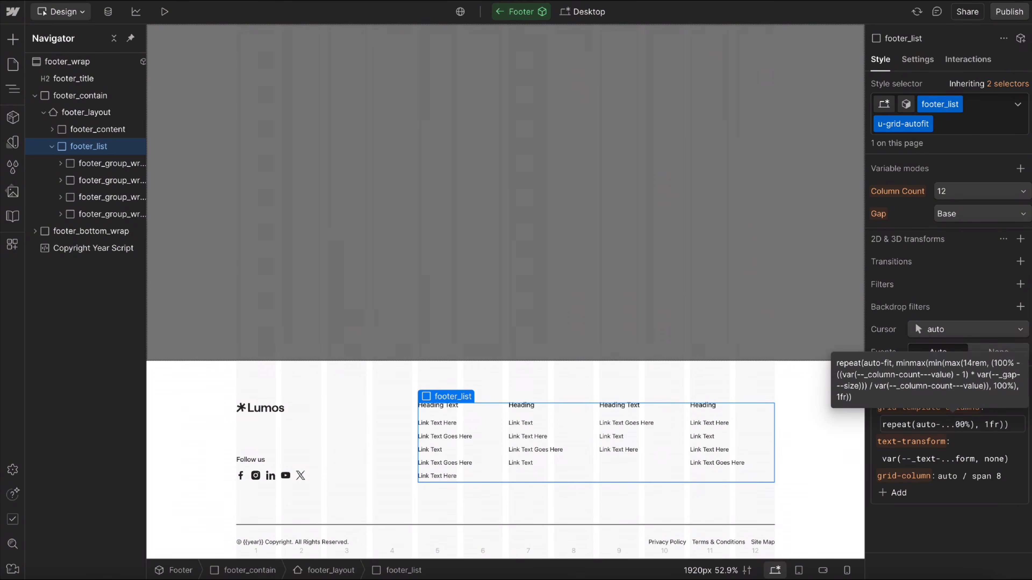
left_click(939, 478)
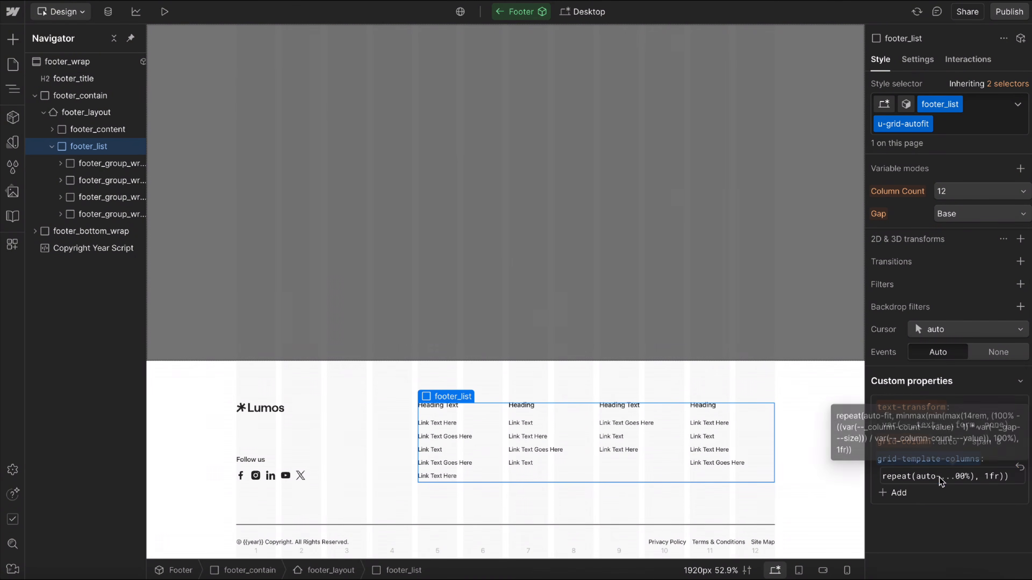
scroll(971, 478, "right", 1)
left_click(957, 517)
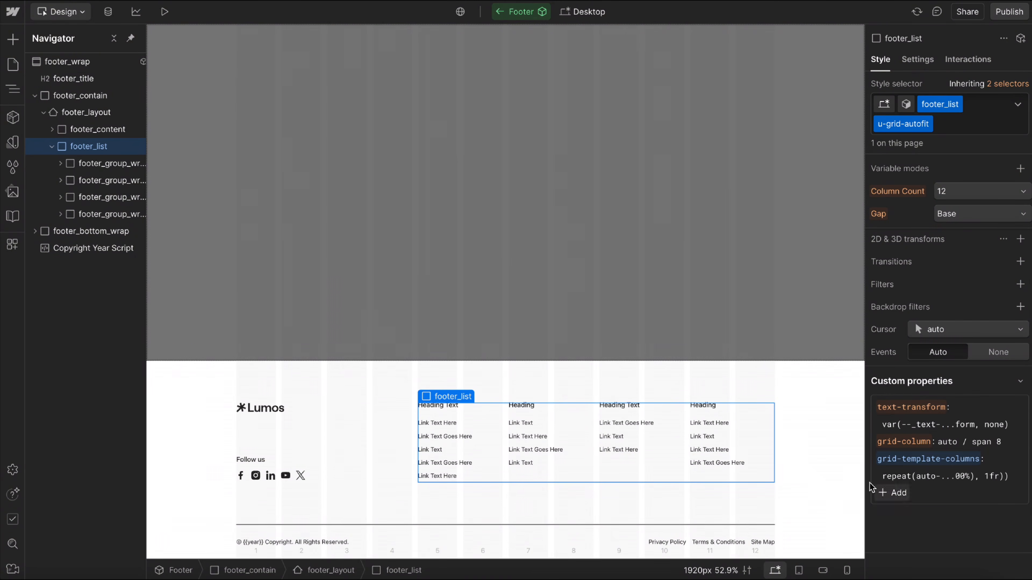
Check the footer's responsiveness by narrowing the canvas to 1652, 1103 and 1016 px, then switching to the mobile landscape breakpoint.
left_click_drag(866, 475, 832, 466)
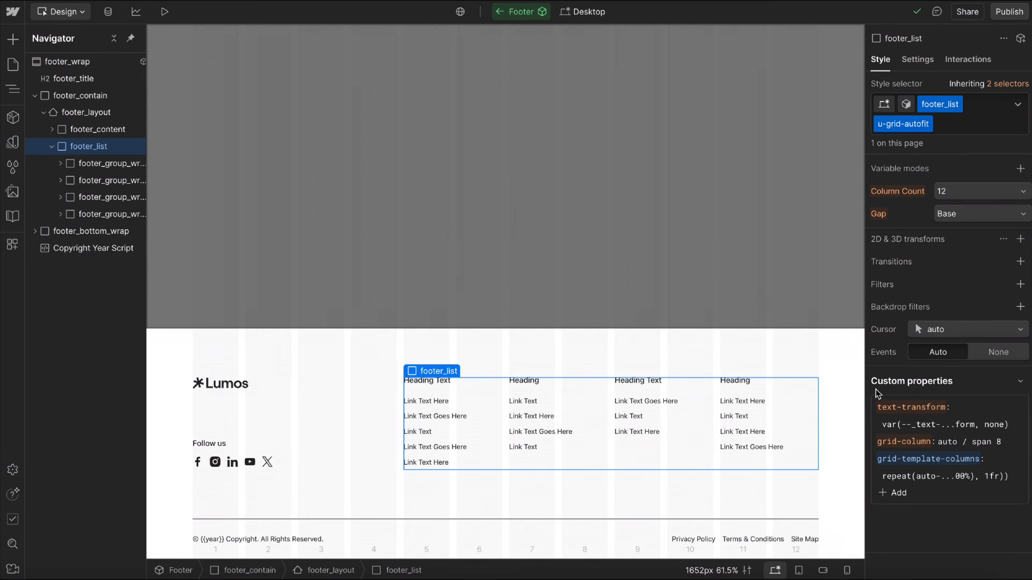
left_click_drag(865, 393, 752, 391)
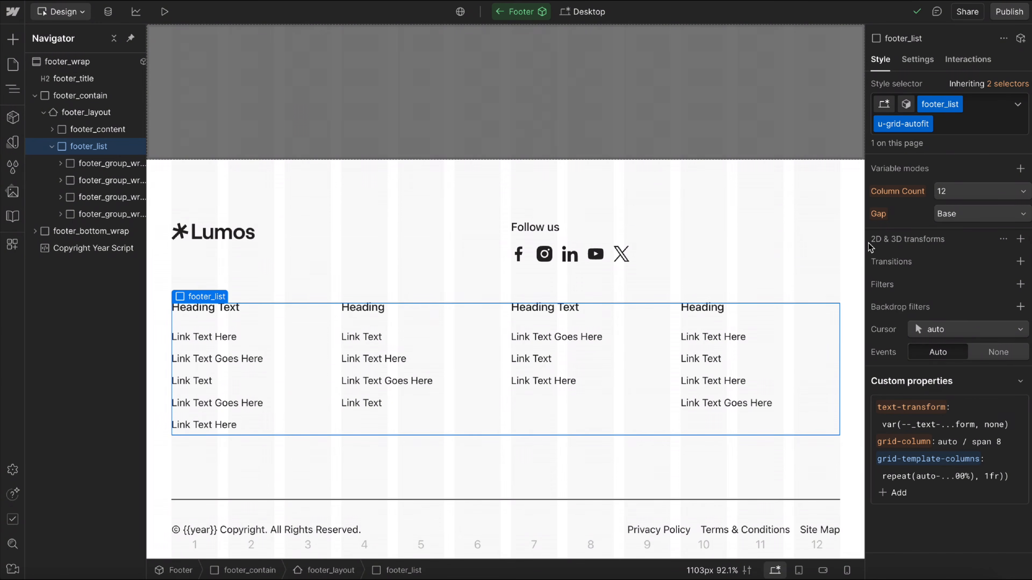
left_click_drag(864, 243, 809, 244)
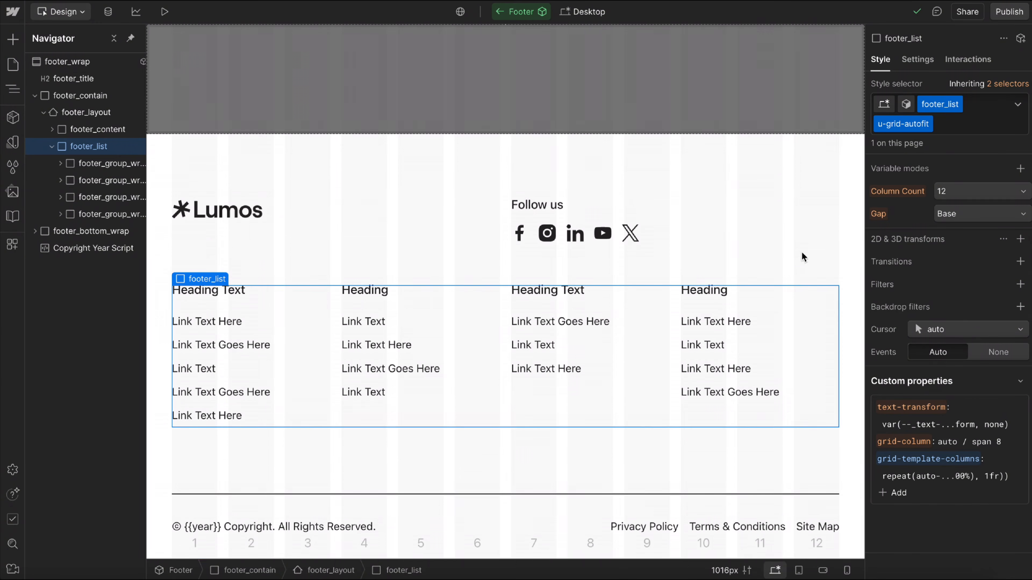
left_click(821, 570)
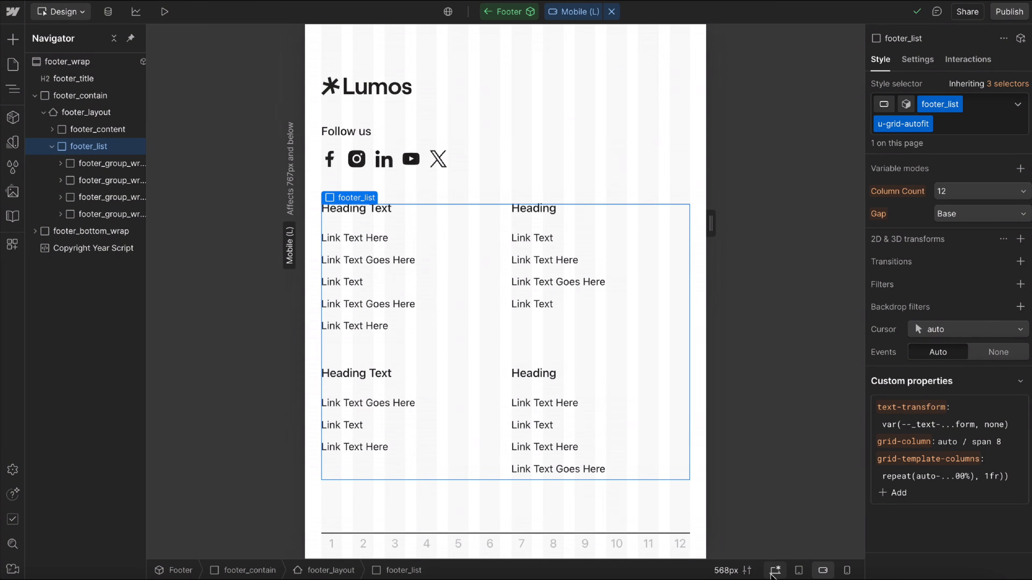
Return to the desktop breakpoint and preview the footer at text zoom sizes including 10, 40 and 20 px.
left_click(774, 570)
left_click(724, 570)
left_click(647, 512)
type("9")
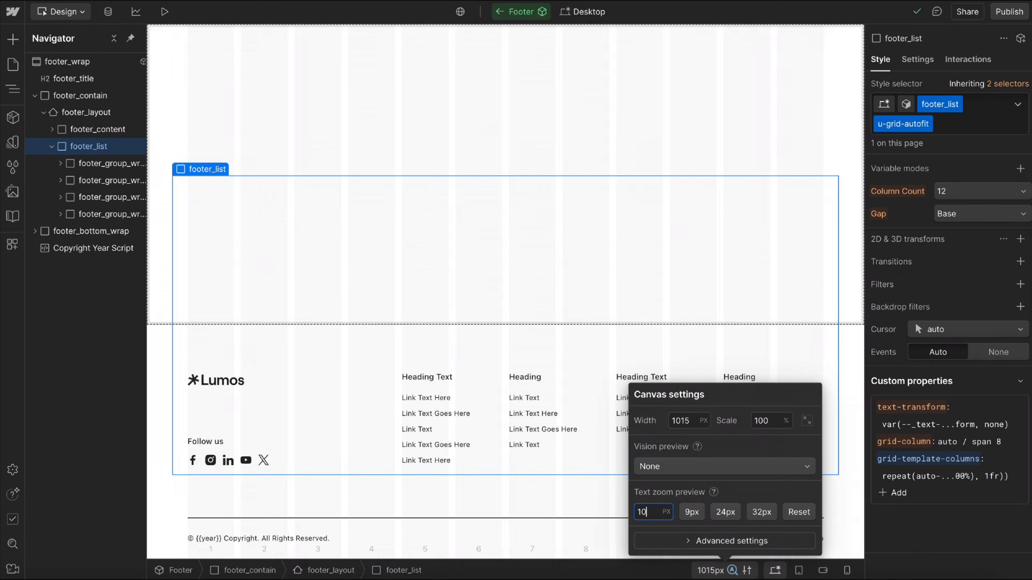
key("Up")
key("Up")
key("Up")
key("Up")
key("Up")
key("Up")
key("Up")
key("Up")
key("Up")
key("Up")
key("Up")
key("Up")
key("Up")
key("Up")
key("Up")
key("Up")
key("Up")
key("Up")
key("Up")
key("Up")
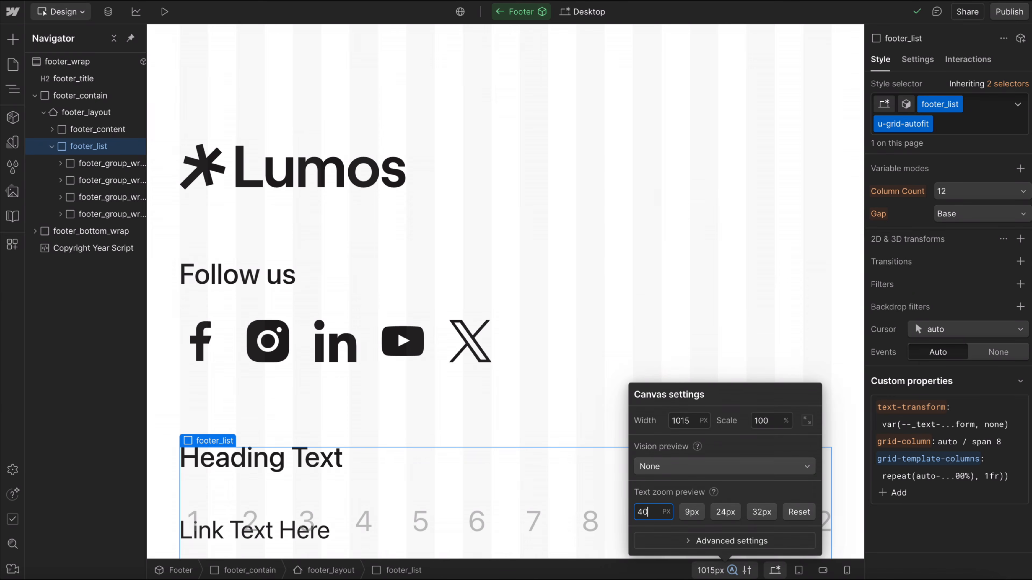
key("shift+Down")
key("shift+Down")
key("shift+Down")
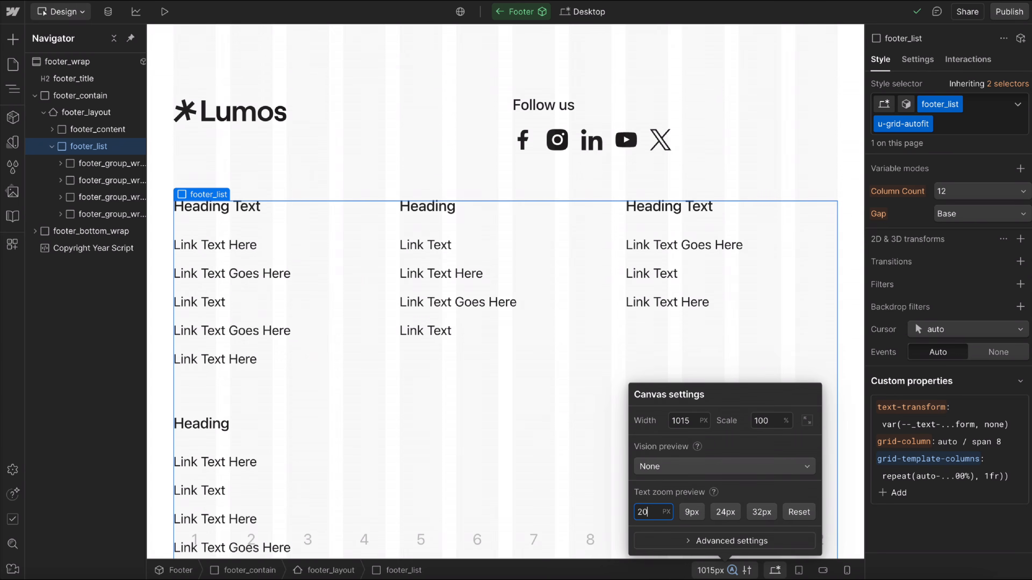
left_click(450, 284)
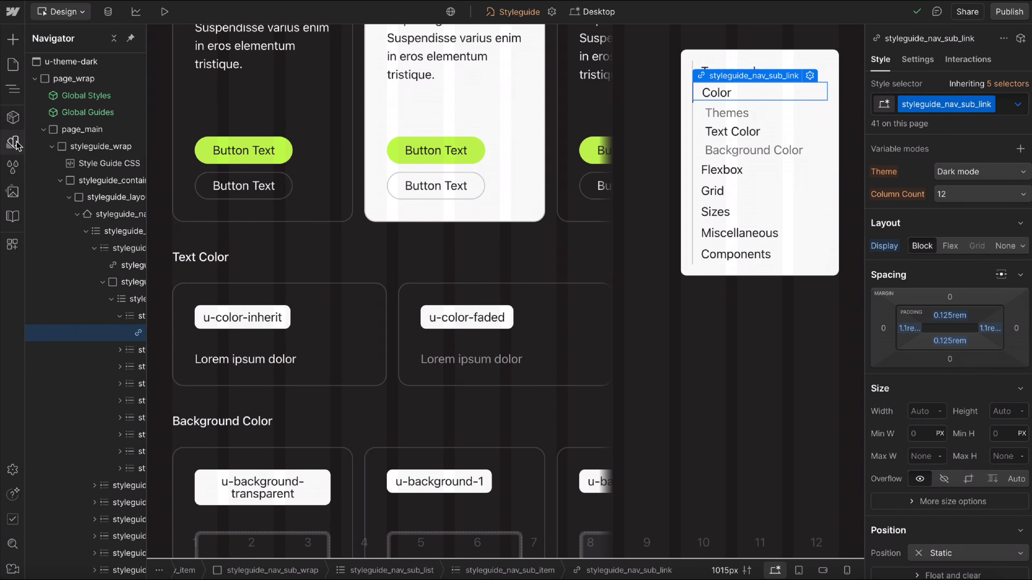
Open the site's variables and show the default collection.
left_click(13, 142)
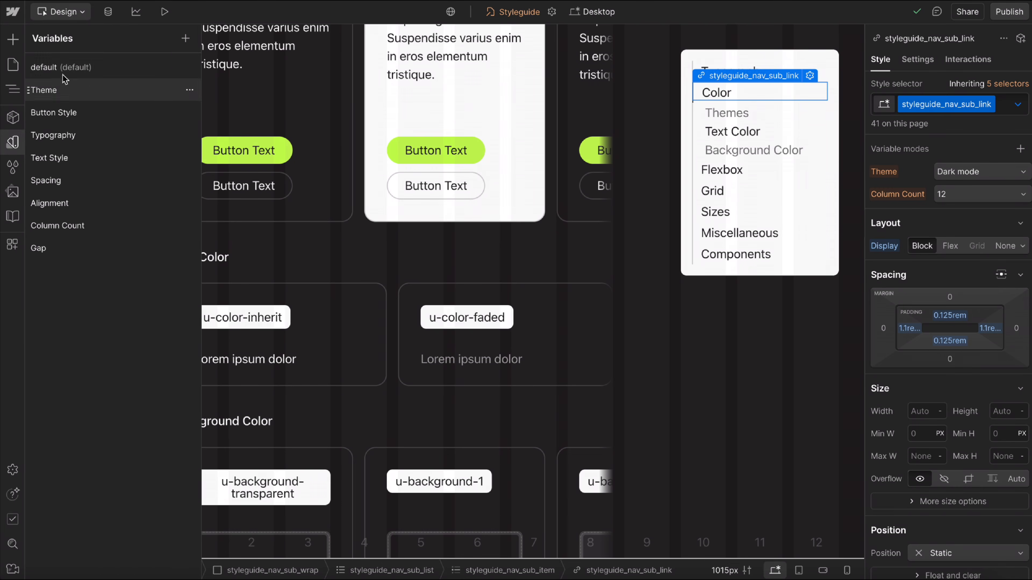
left_click(78, 68)
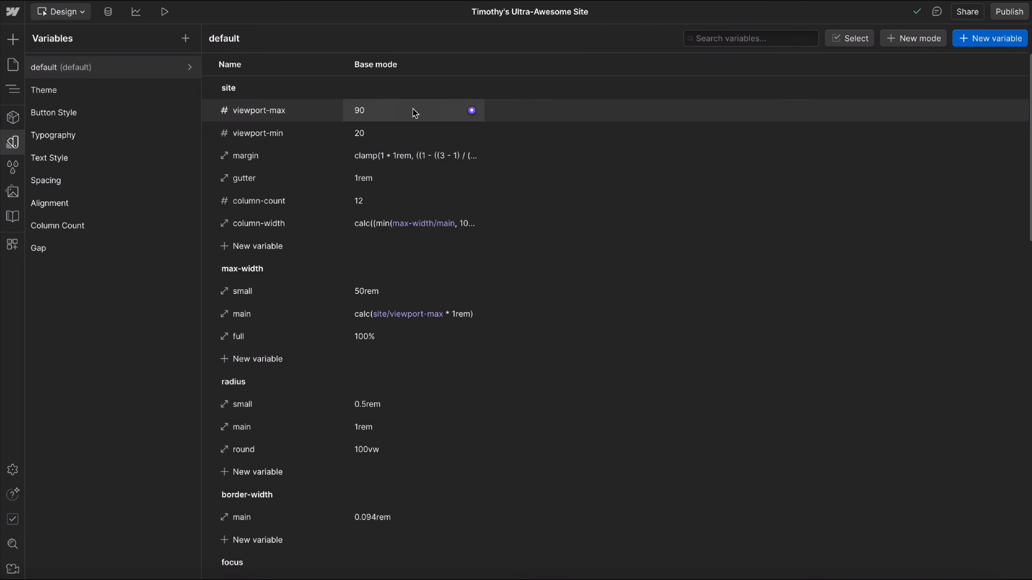
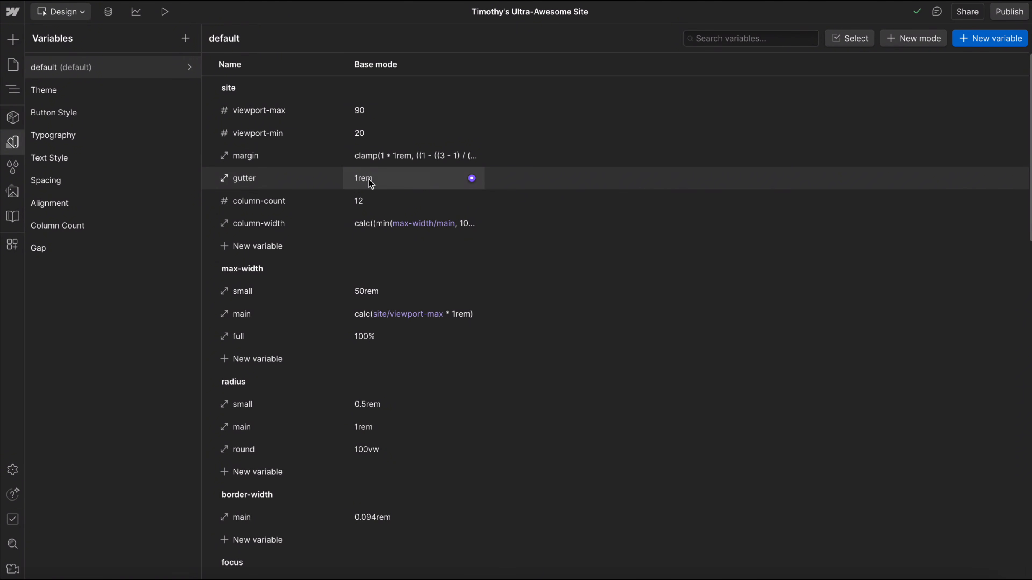
Set the site column-count variable in the default collection to 10 and view the column guides on the Styleguide page.
left_click(13, 142)
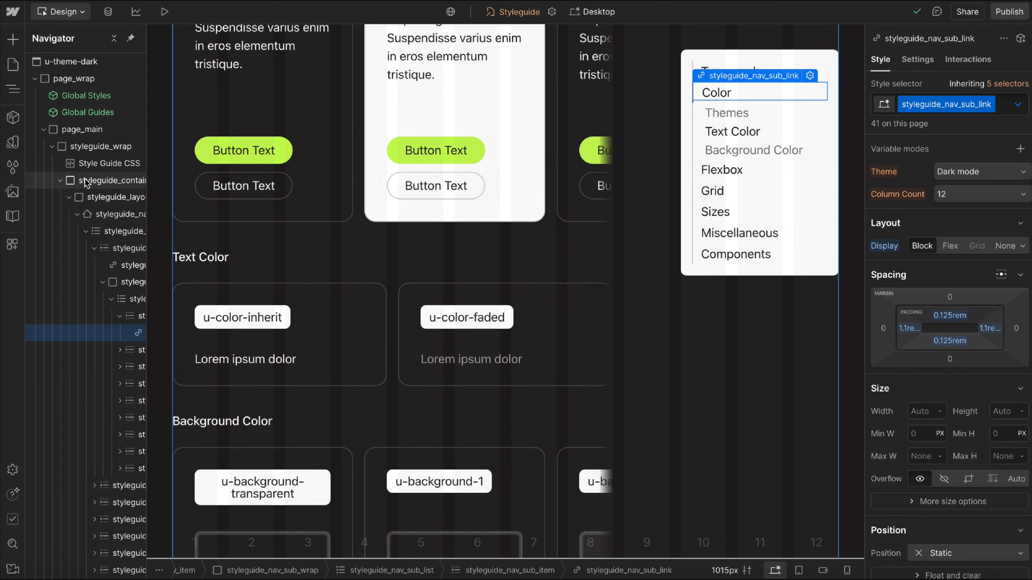
left_click(12, 143)
left_click(85, 67)
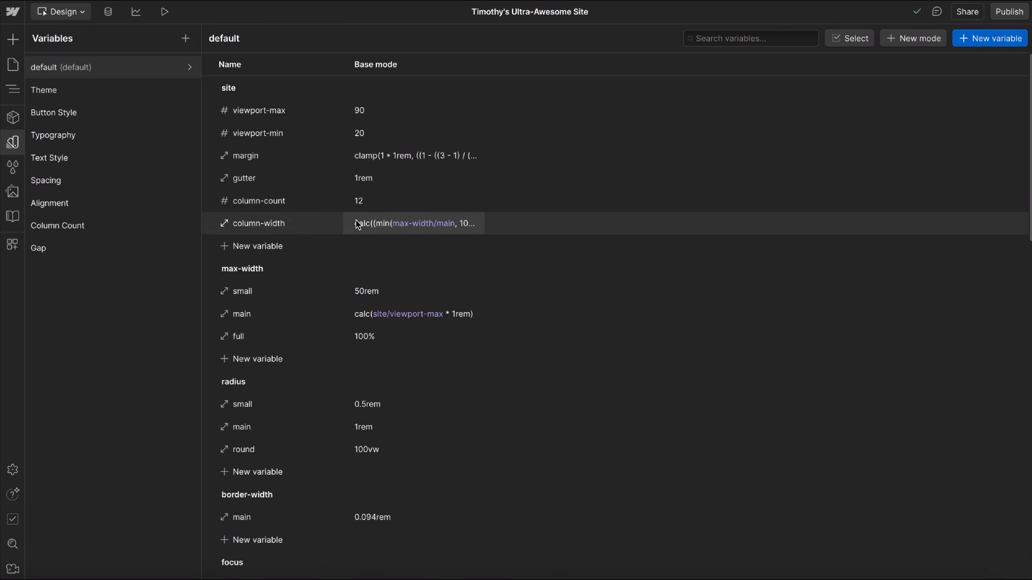
left_click(359, 201)
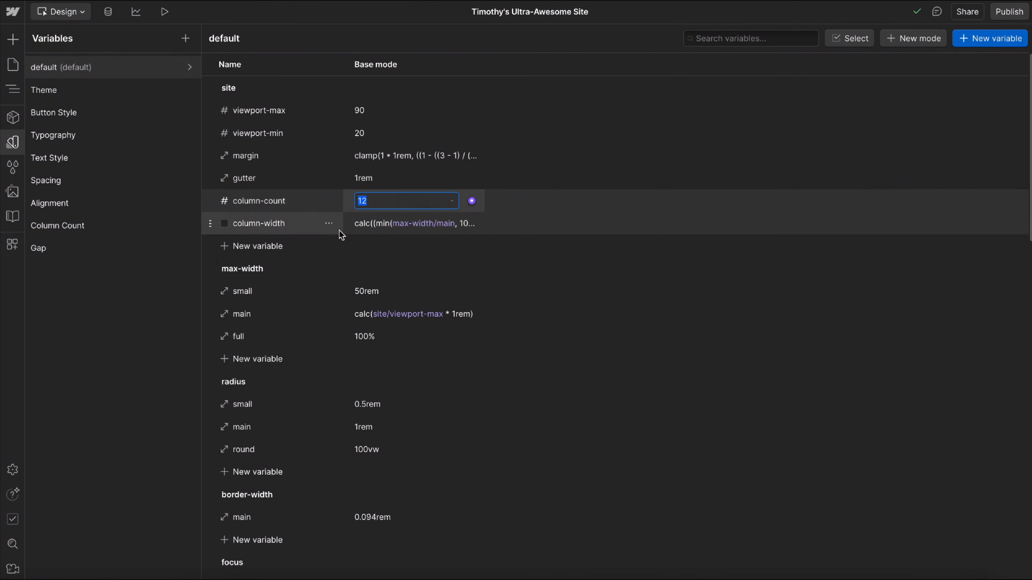
type("10")
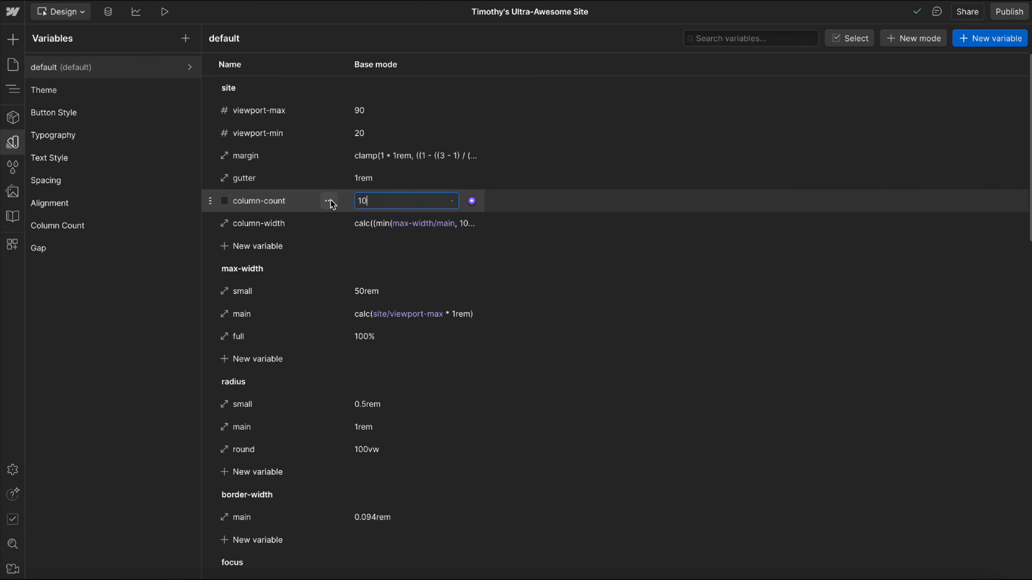
left_click(311, 200)
left_click(15, 145)
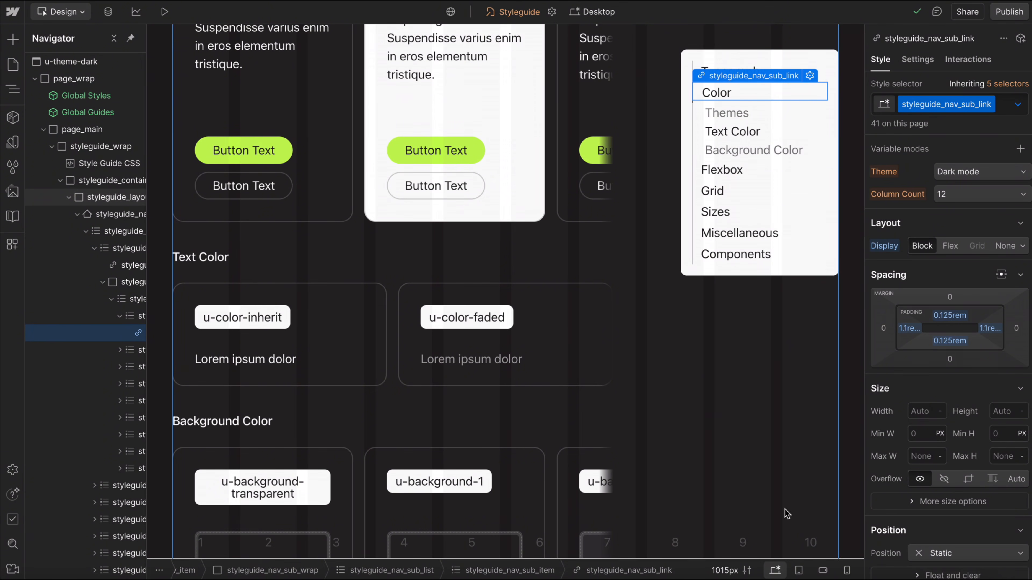
Set the site column-count variable in the default collection back to 12.
left_click(13, 142)
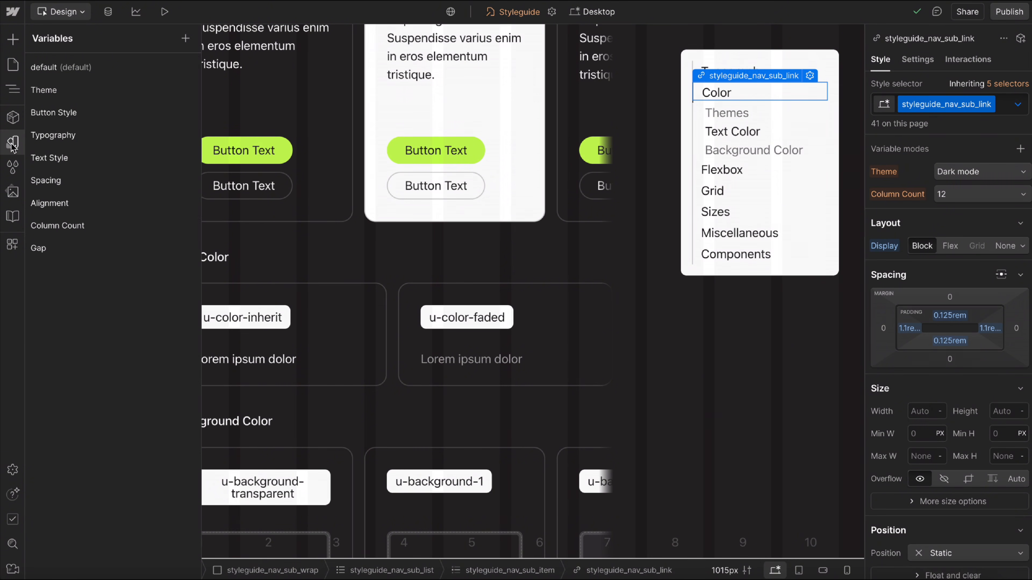
left_click(74, 74)
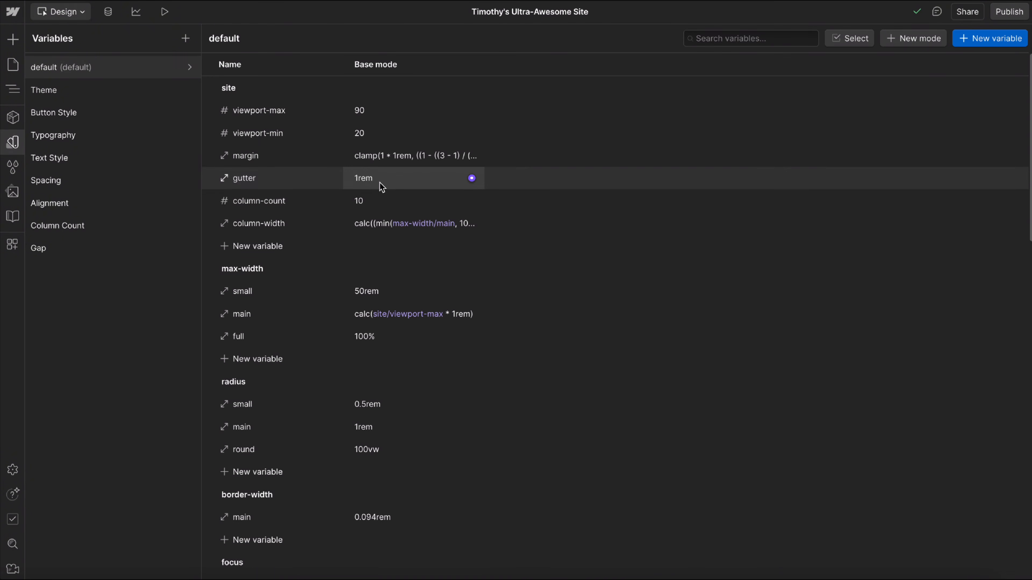
left_click(372, 200)
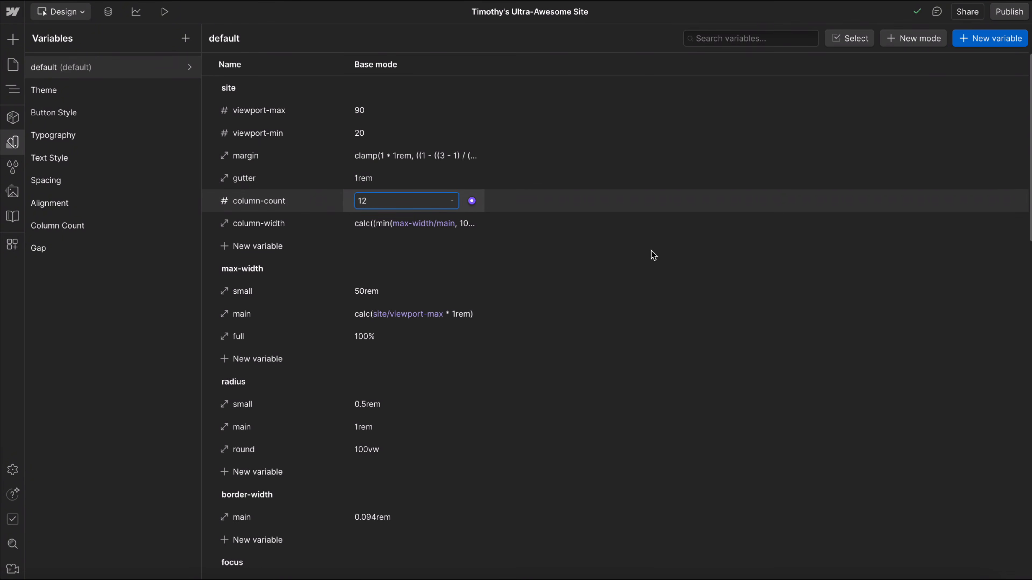
Examine the small and main max-width variables, including how main's custom formula refers to the site viewport-max variable.
scroll(294, 272, "down", 3)
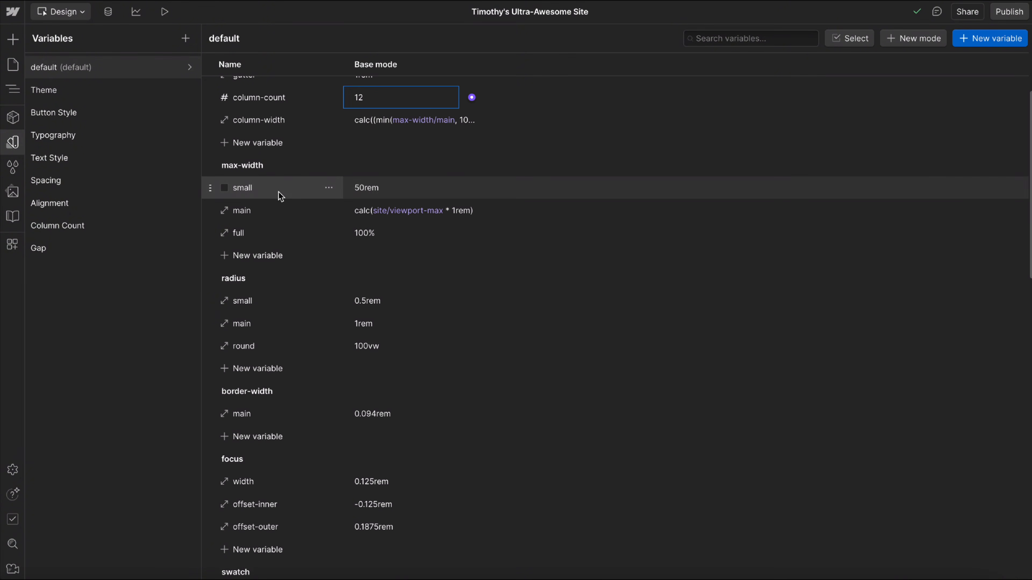
left_click(357, 181)
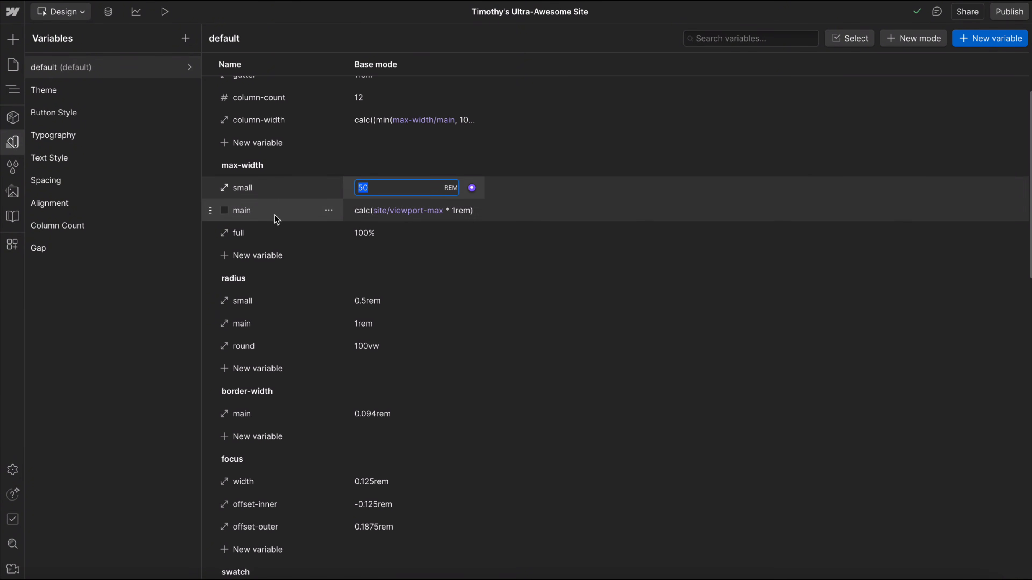
scroll(287, 224, "up", 1)
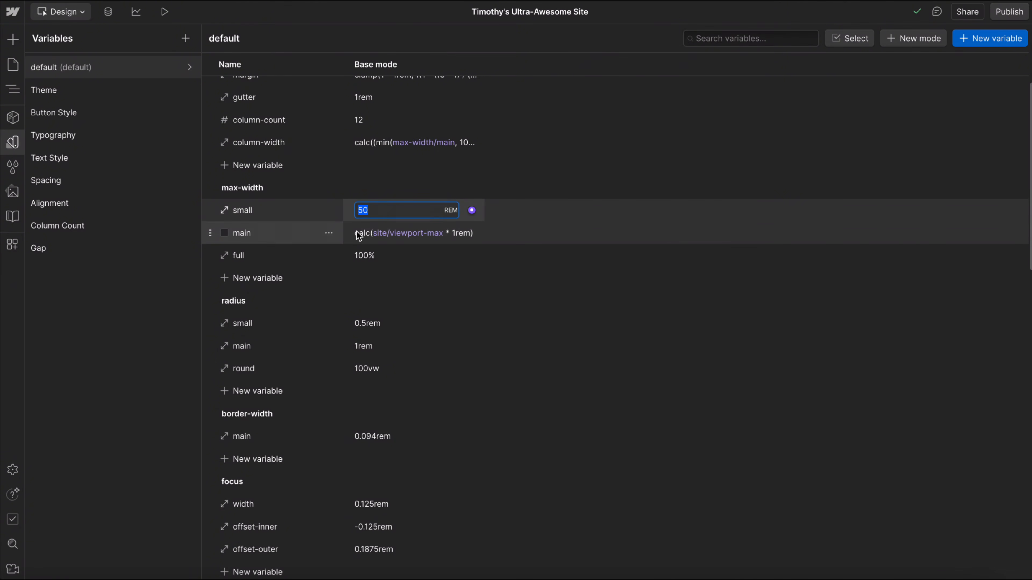
left_click(425, 232)
key("Escape")
scroll(412, 228, "up", 4)
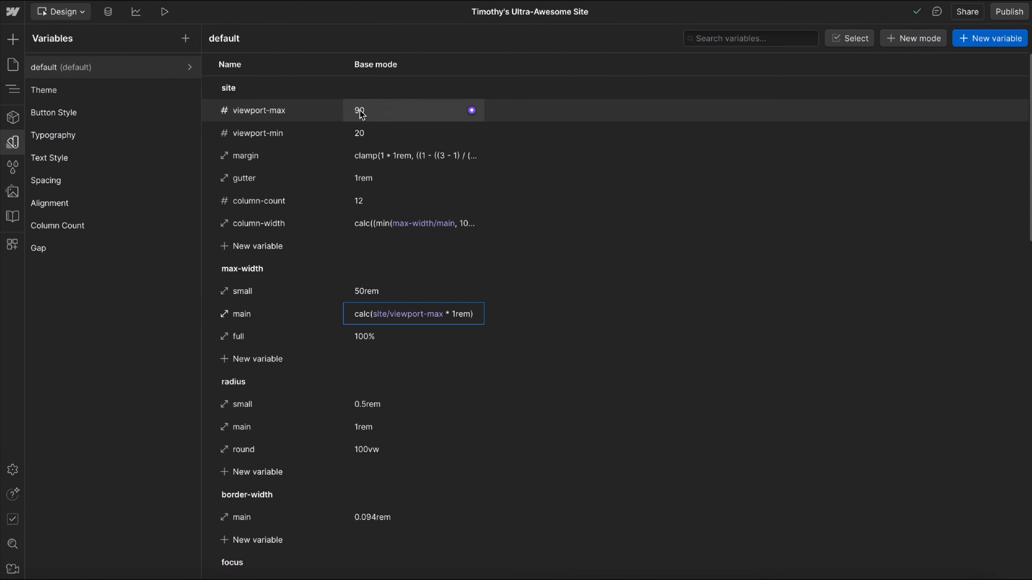
left_click(420, 322)
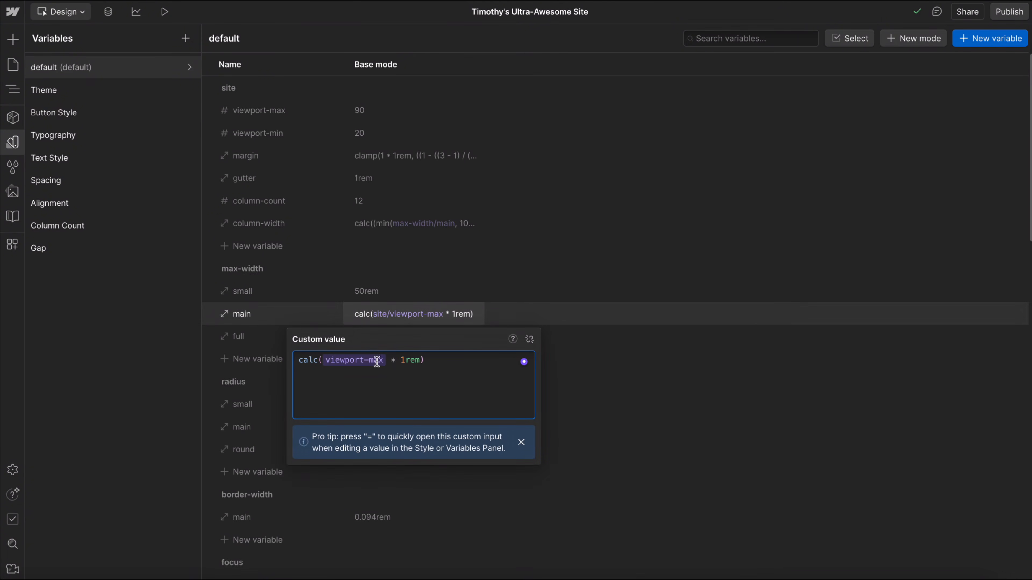
key("Escape")
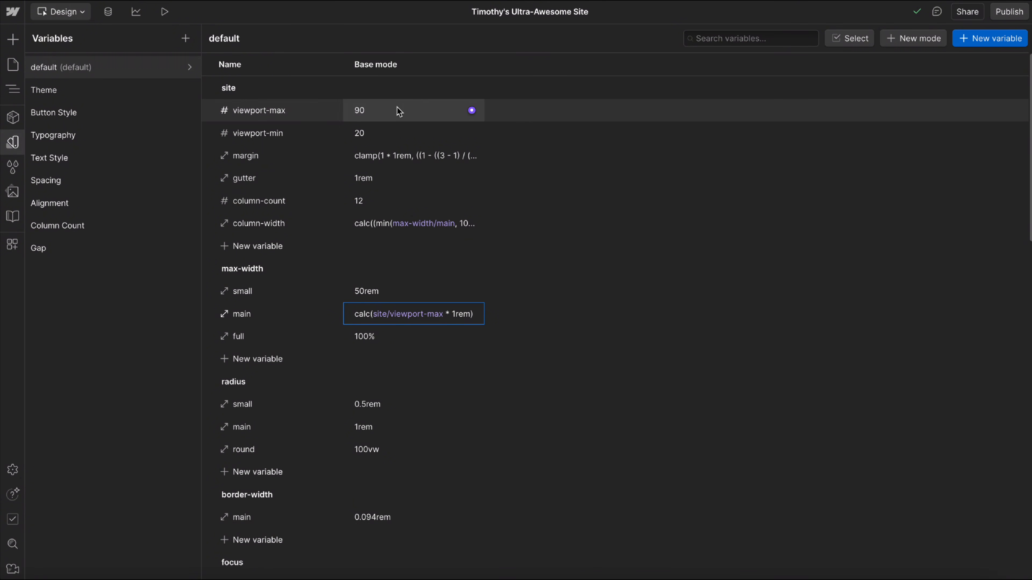
Review the radius and border-width variables, and inspect the values of the focus width, offset-inner and offset-outer variables.
scroll(604, 371, "down", 2)
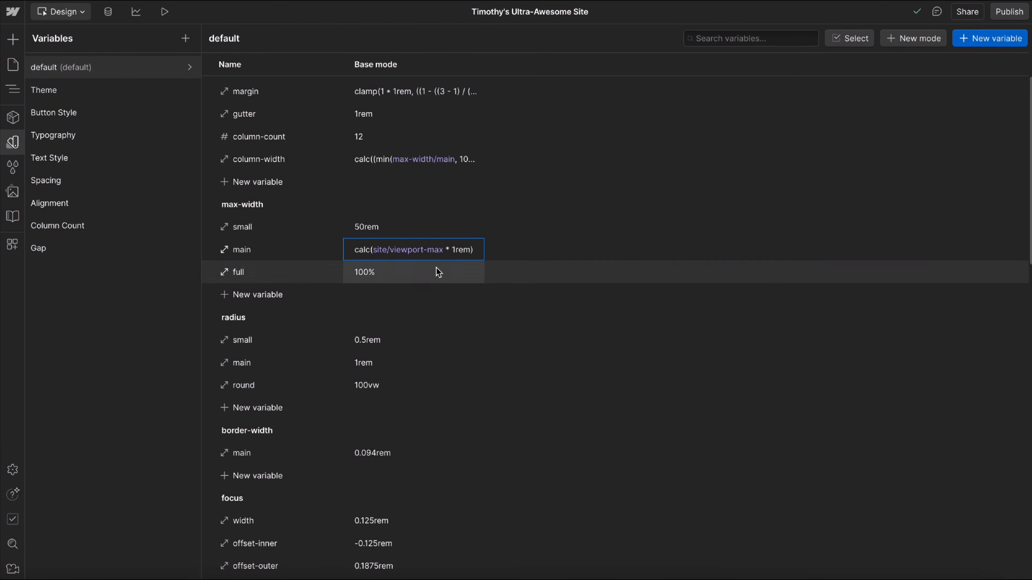
scroll(432, 272, "down", 1)
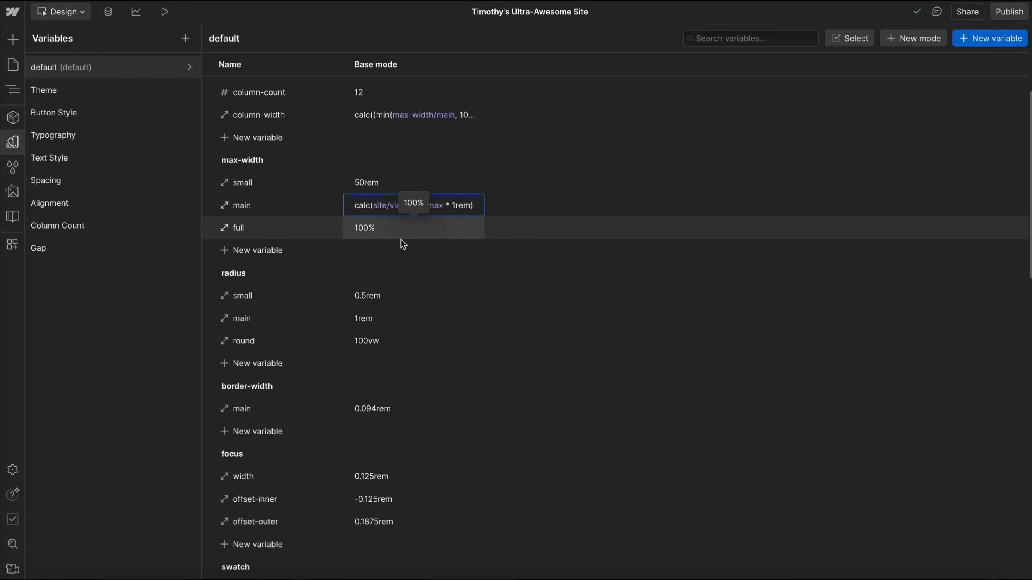
scroll(401, 239, "down", 2)
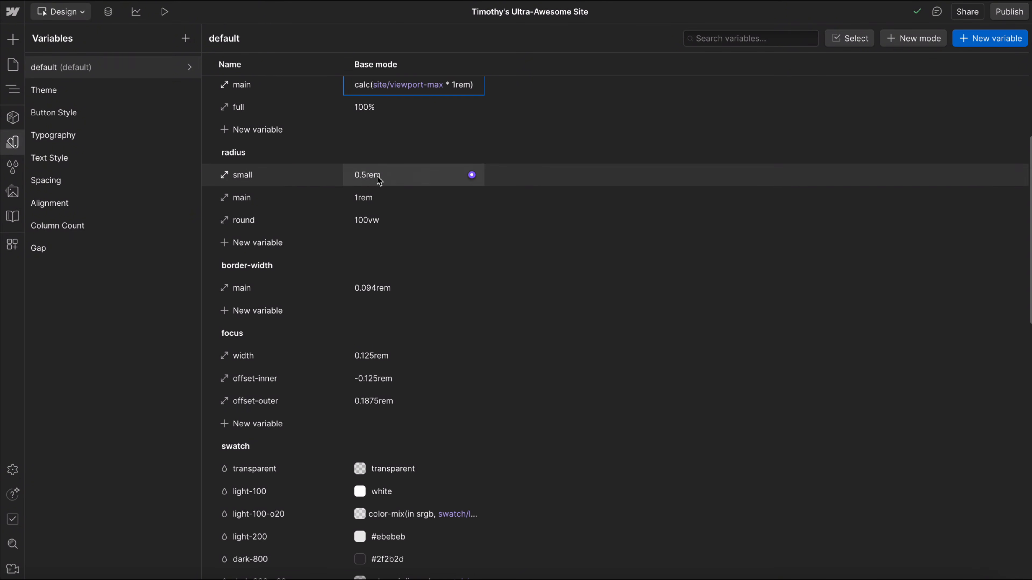
scroll(398, 199, "down", 3)
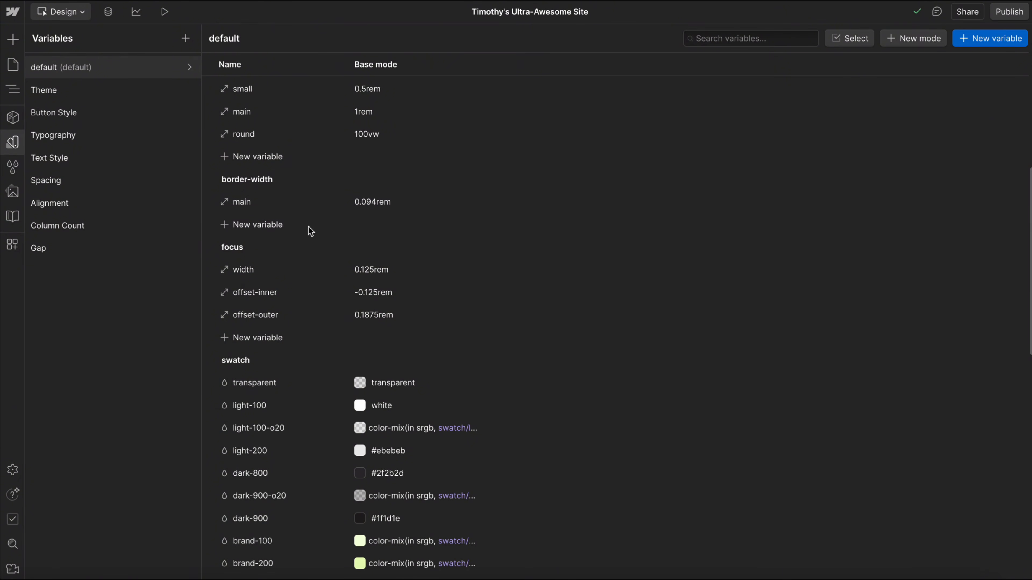
scroll(309, 230, "down", 3)
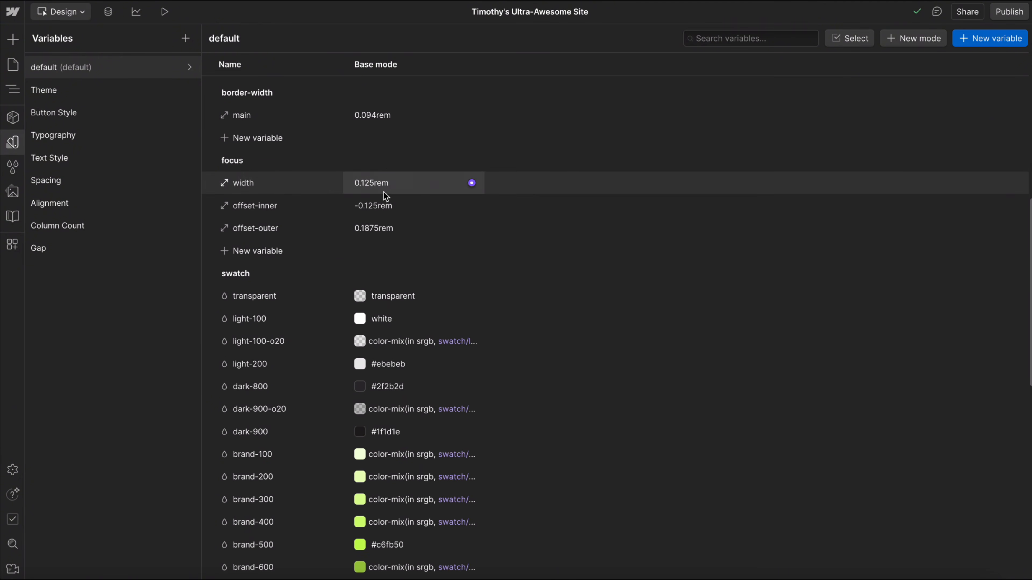
left_click(384, 183)
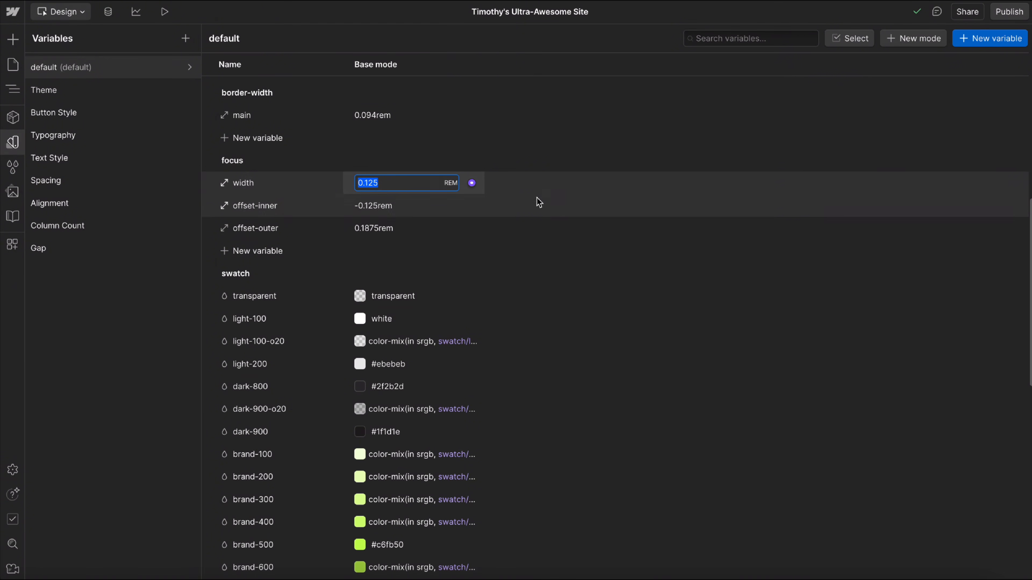
left_click(552, 176)
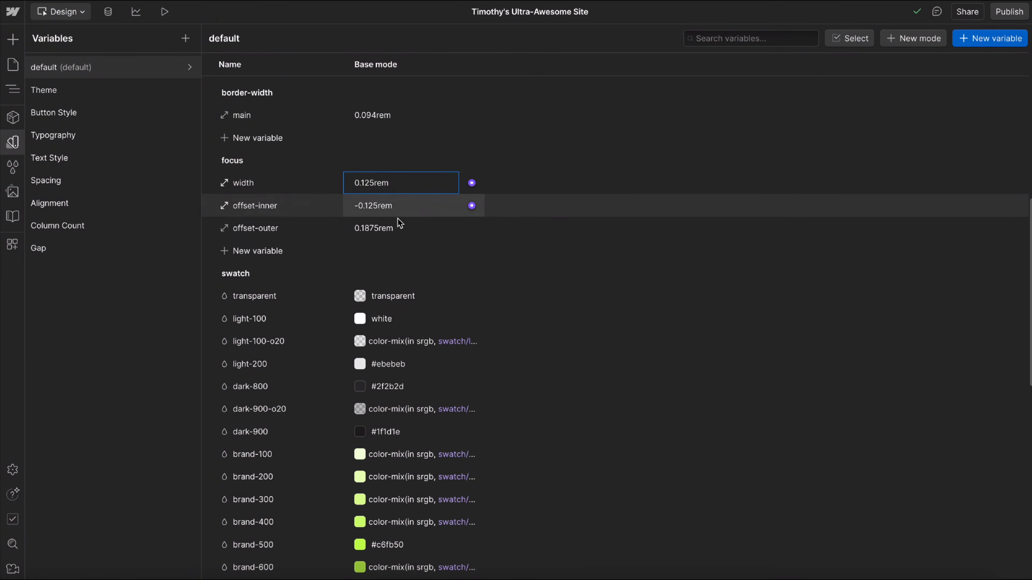
left_click(396, 207)
left_click(374, 183)
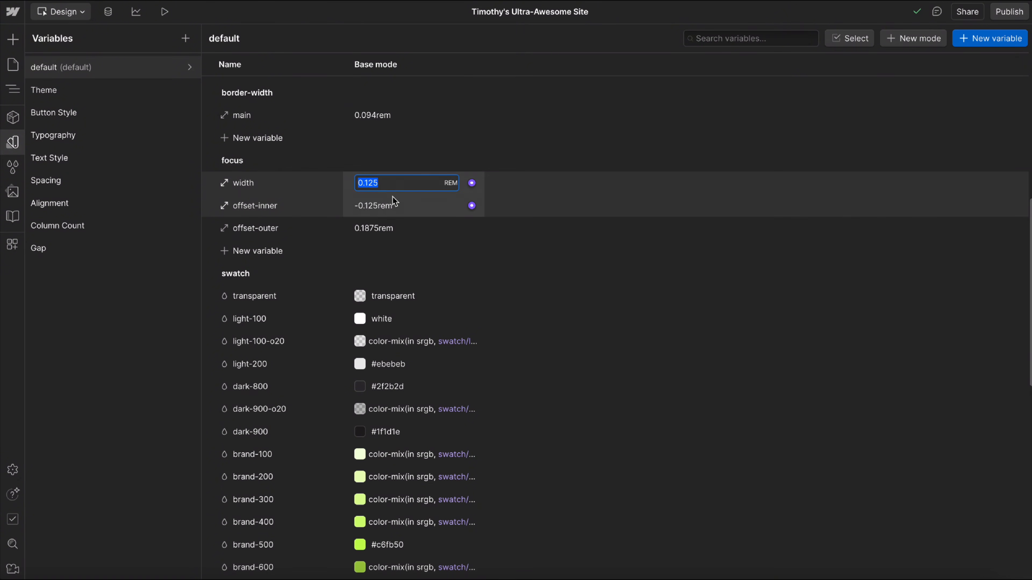
left_click(353, 206)
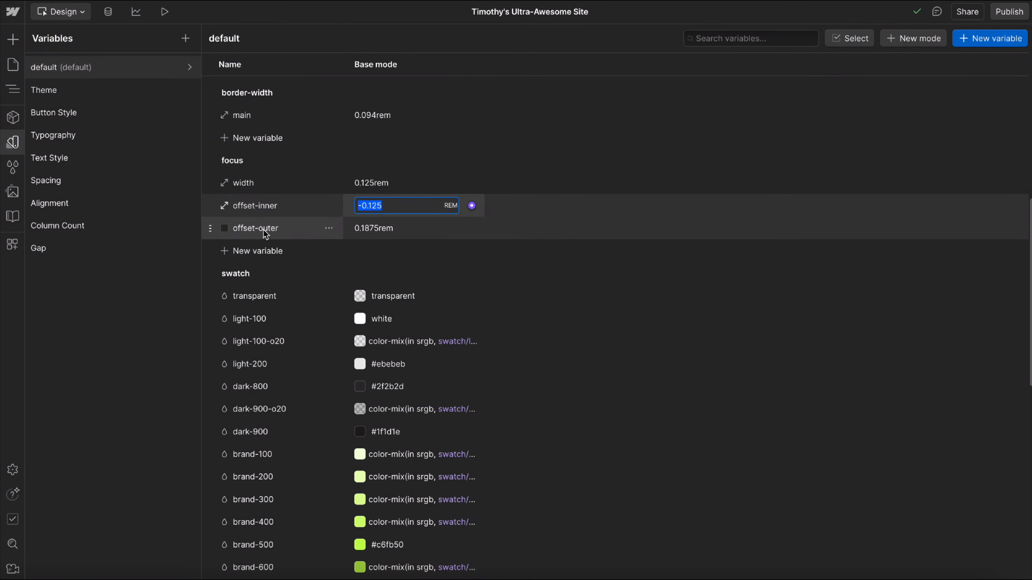
left_click(390, 237)
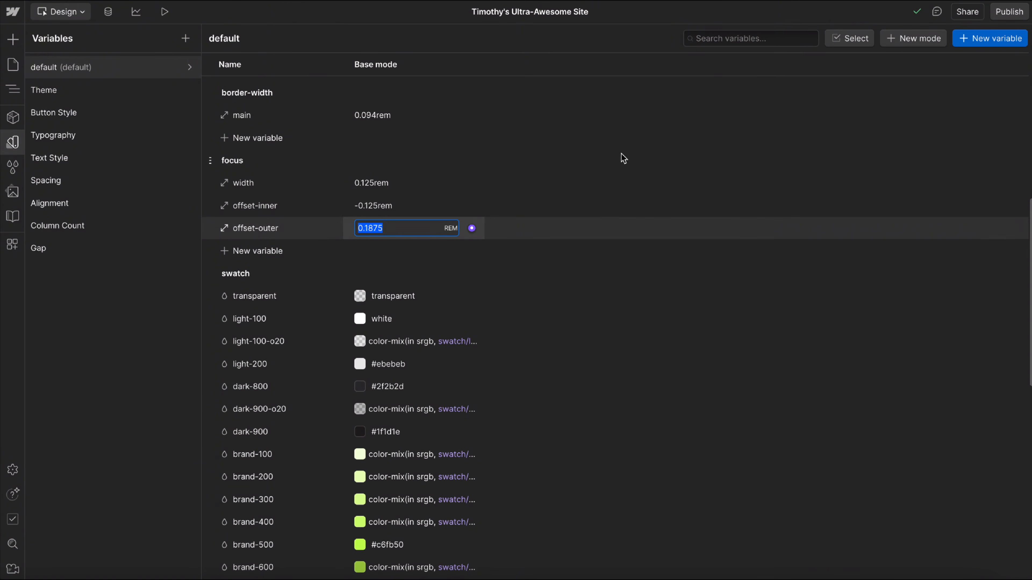
Preview the Styleguide page and move keyboard focus through the theme card buttons and navigation links to check their focus outlines, ending the preview.
left_click(15, 146)
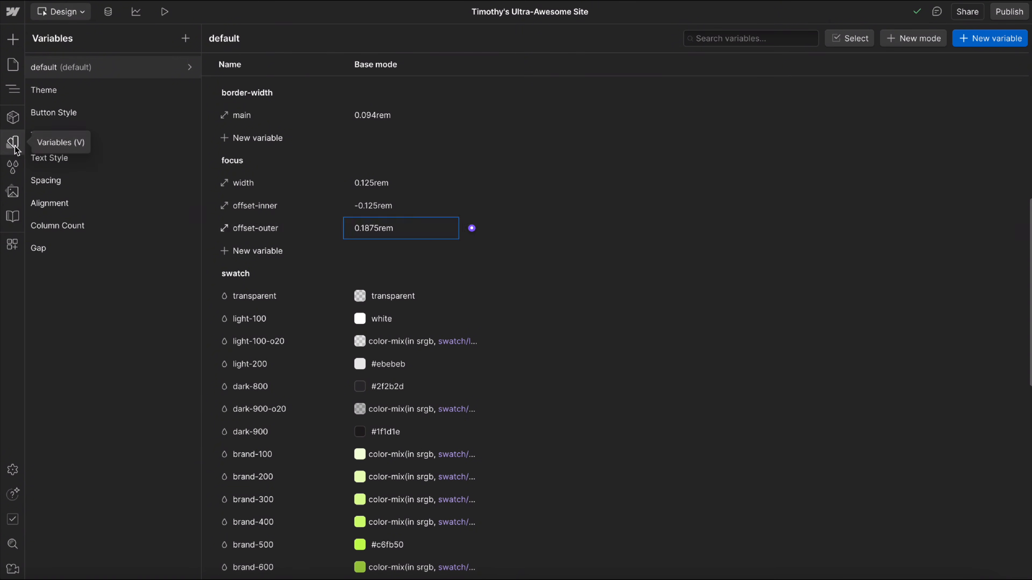
left_click(165, 11)
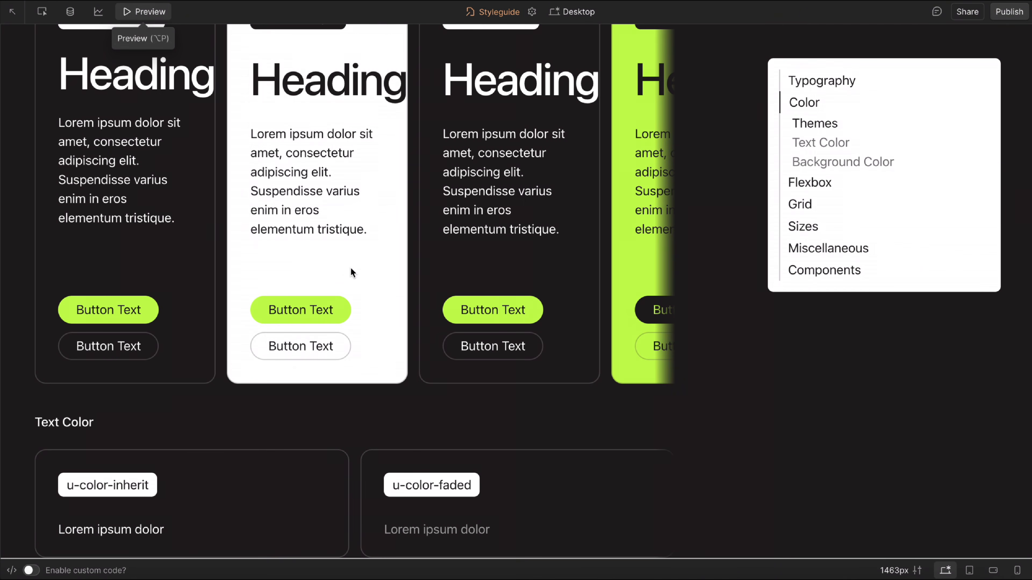
left_click(340, 265)
key("Tab")
key("Tab")
key("Tab")
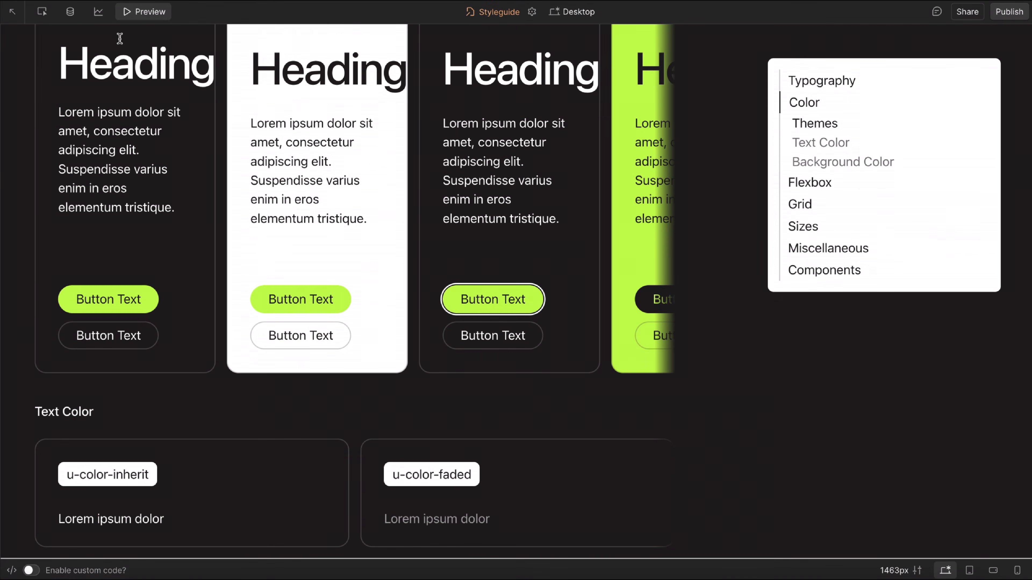
left_click(821, 81)
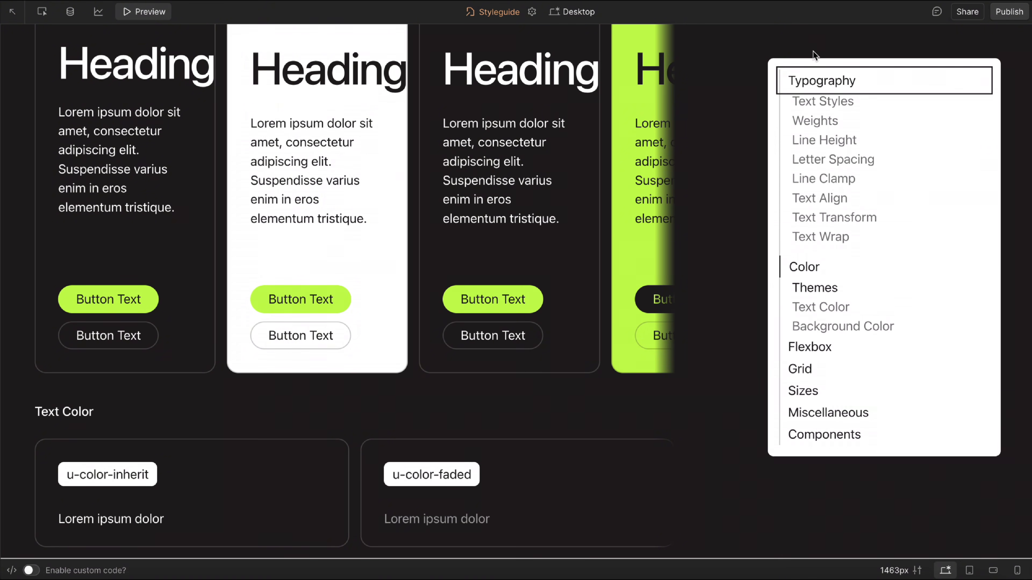
key("shift+Tab")
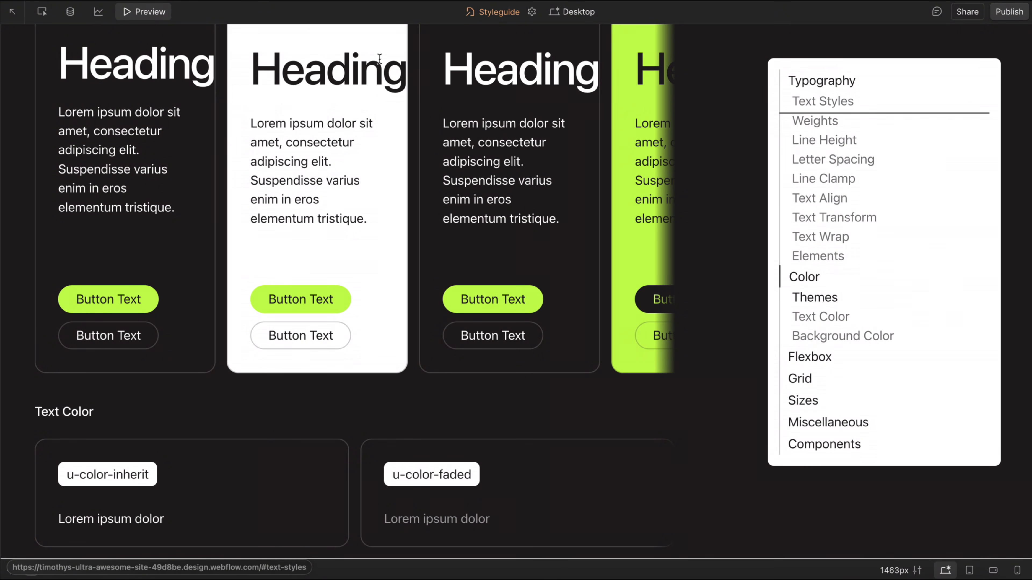
left_click(151, 8)
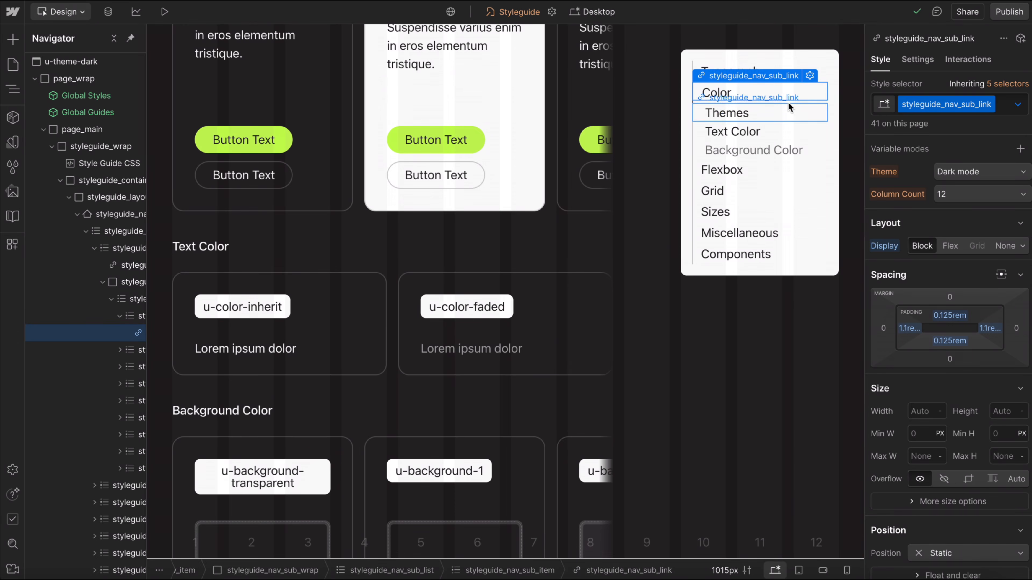
Replace the outline offset of the Themes navigation link's styleguide_nav_sub_link class with the focus offset-inner variable.
left_click(795, 95)
scroll(900, 305, "down", 3)
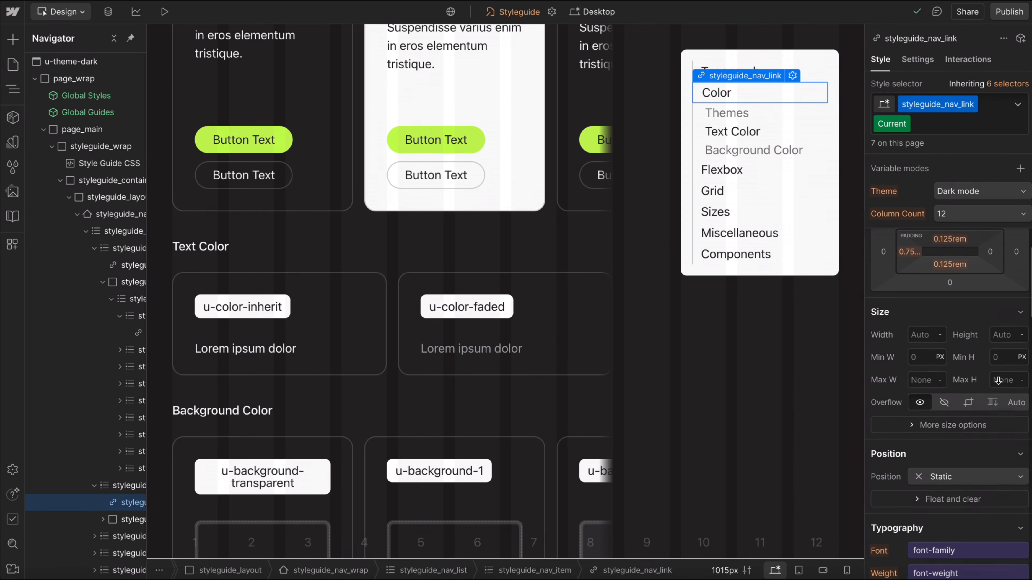
left_click(788, 115)
scroll(892, 293, "down", 12)
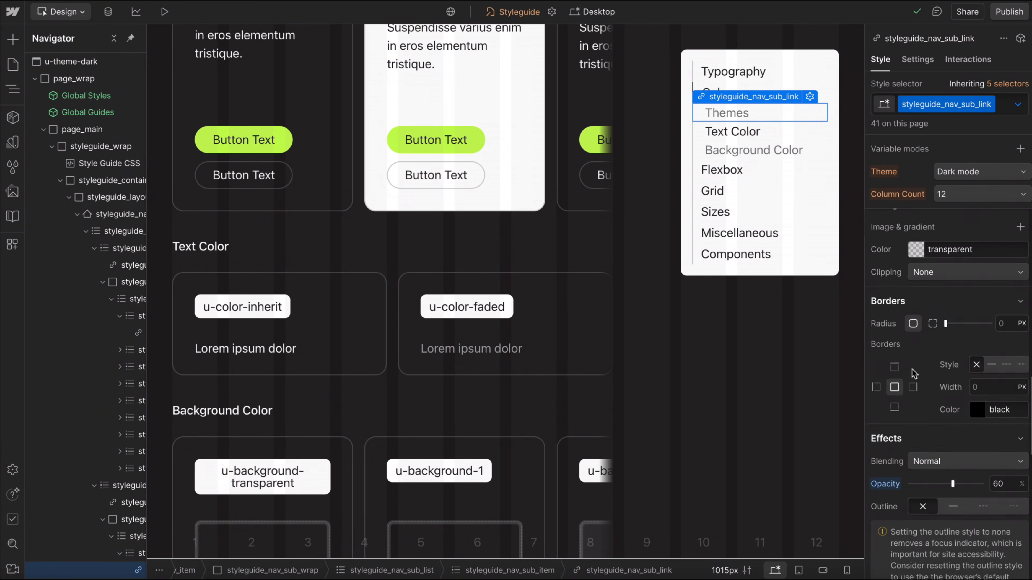
scroll(911, 369, "down", 1)
left_click(1000, 407)
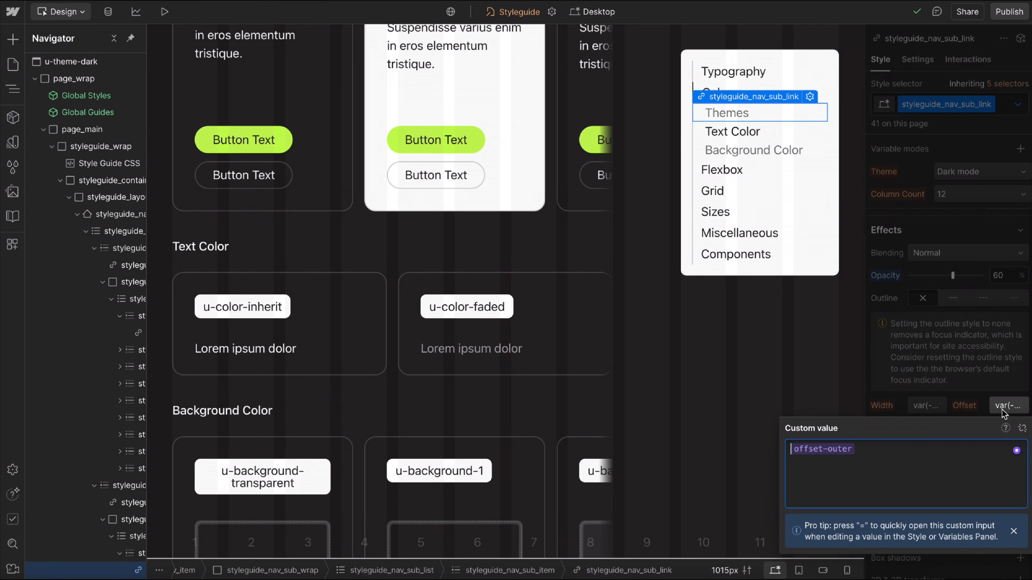
left_click(829, 451)
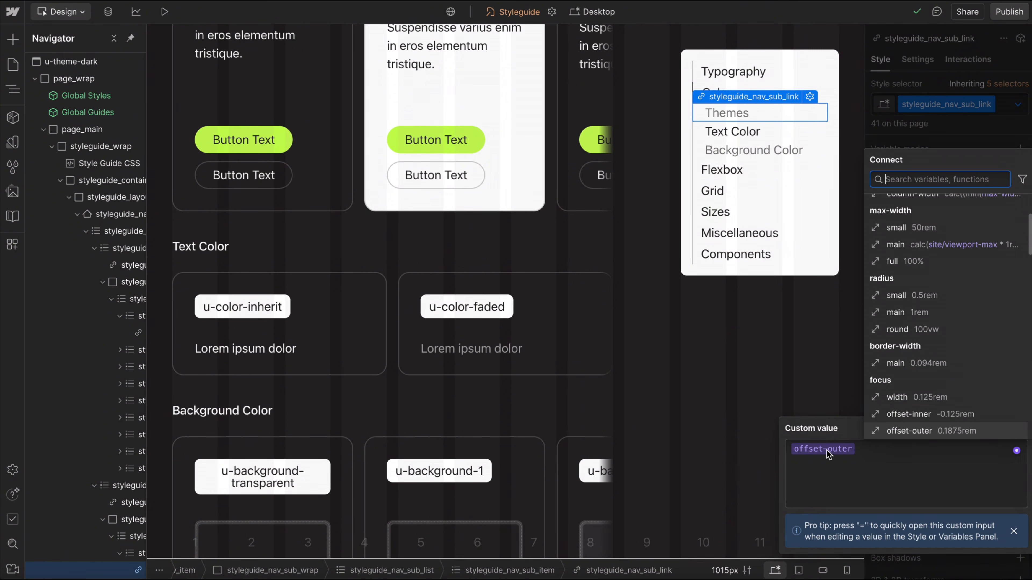
left_click(910, 414)
key("Return")
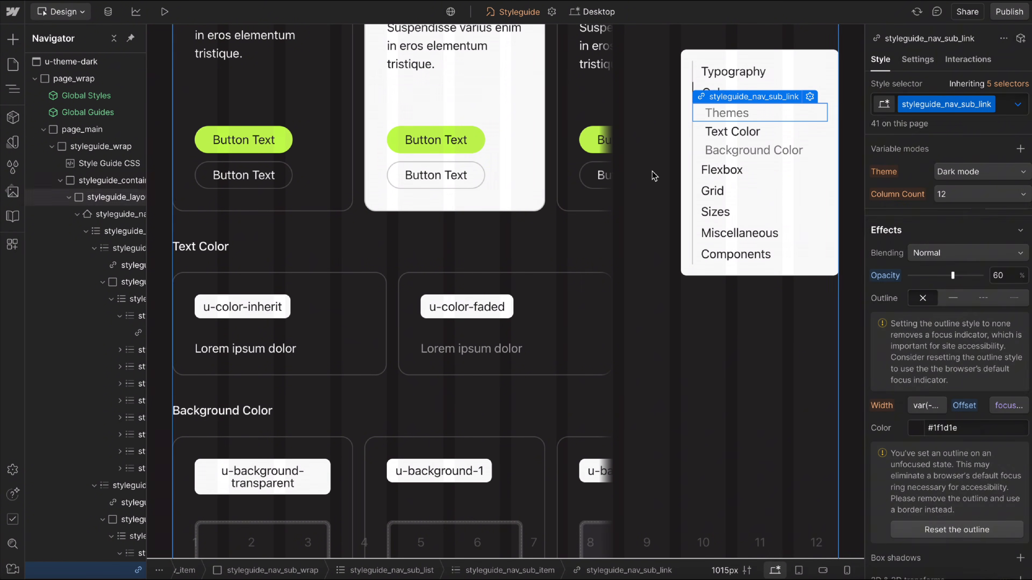
Preview the Styleguide page's navigation sub-links, end the preview and open the default variables collection.
left_click(164, 12)
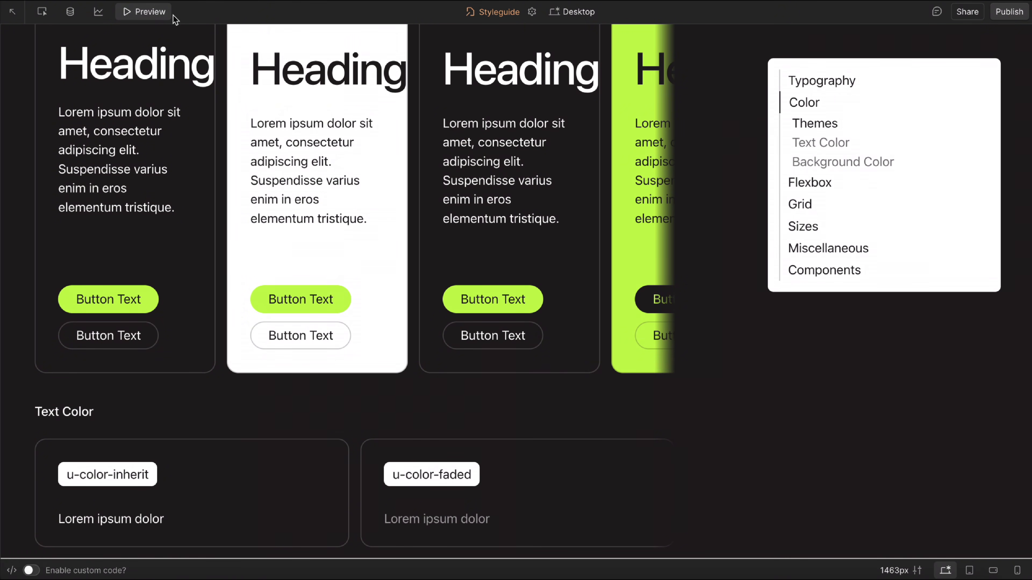
left_click(148, 16)
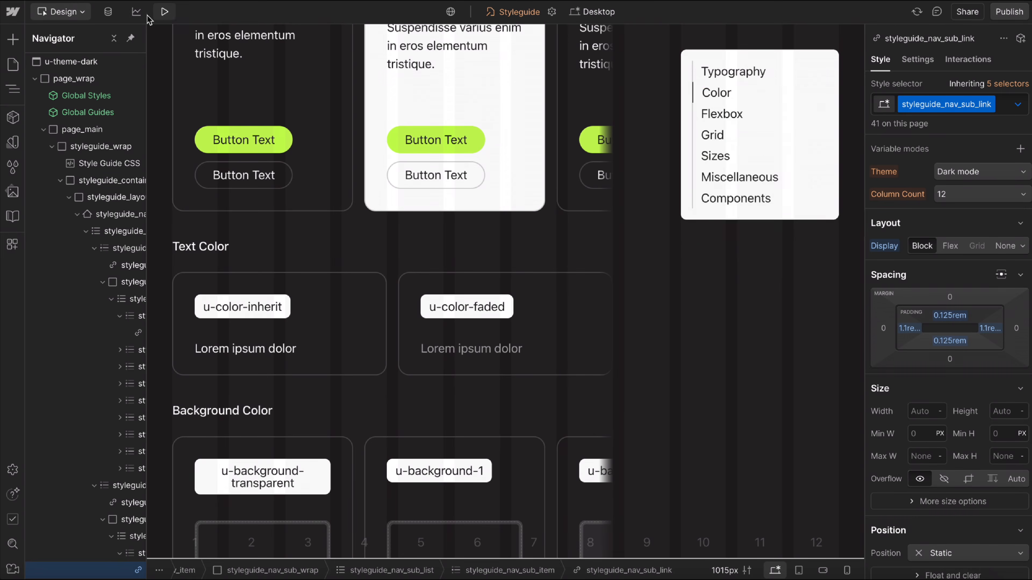
left_click(13, 142)
left_click(98, 67)
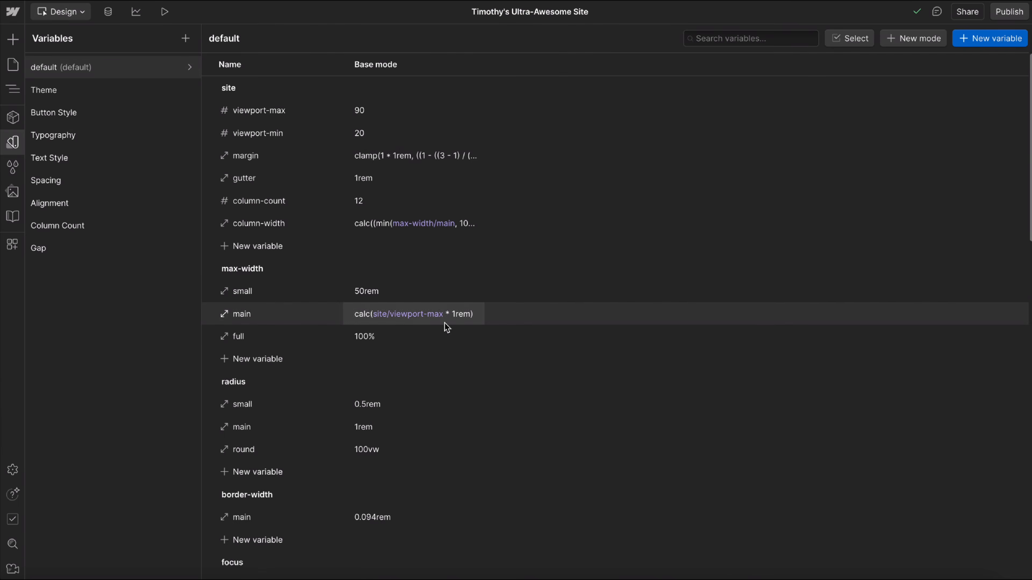
Change the light-200 swatch variable to the pale blue-grey #e0e9ec.
scroll(414, 337, "down", 5)
scroll(414, 341, "down", 5)
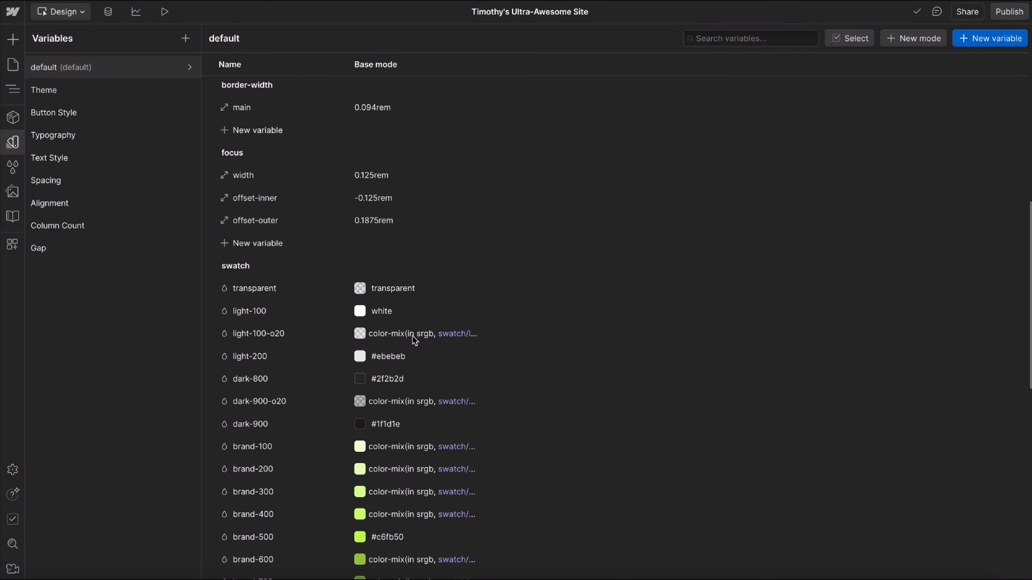
scroll(358, 196, "down", 4)
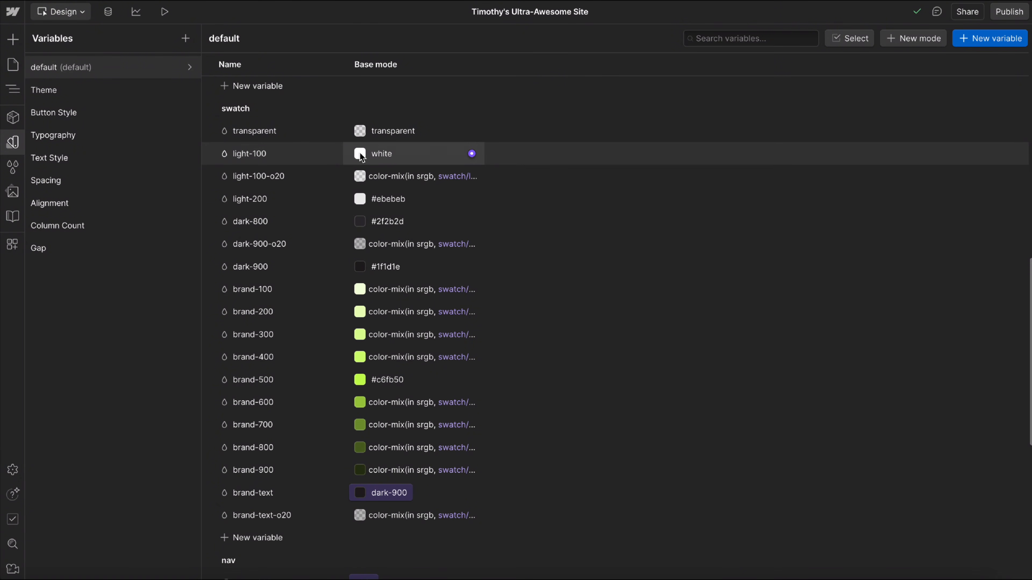
left_click(359, 199)
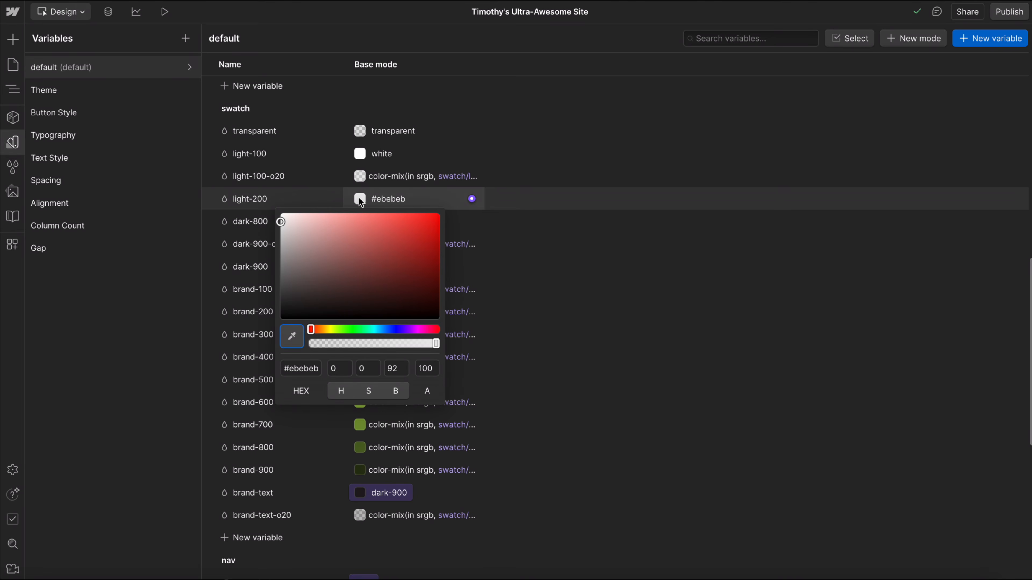
left_click_drag(373, 326, 376, 328)
left_click_drag(292, 225, 288, 222)
left_click(479, 180)
left_click(328, 199)
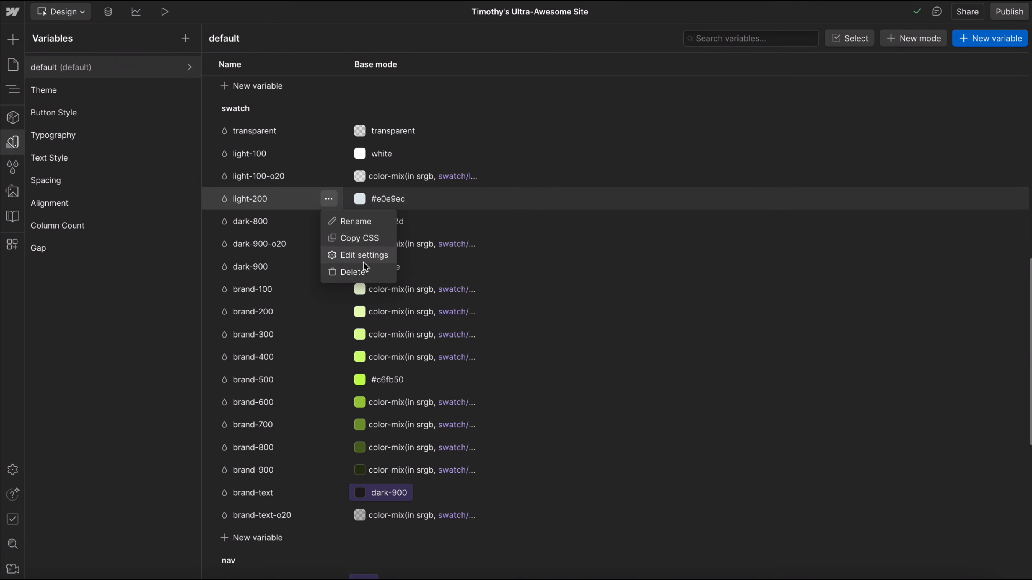
left_click(260, 236)
Add a color variable named light-300 to the swatch group and place it directly below light-200.
scroll(264, 285, "down", 2)
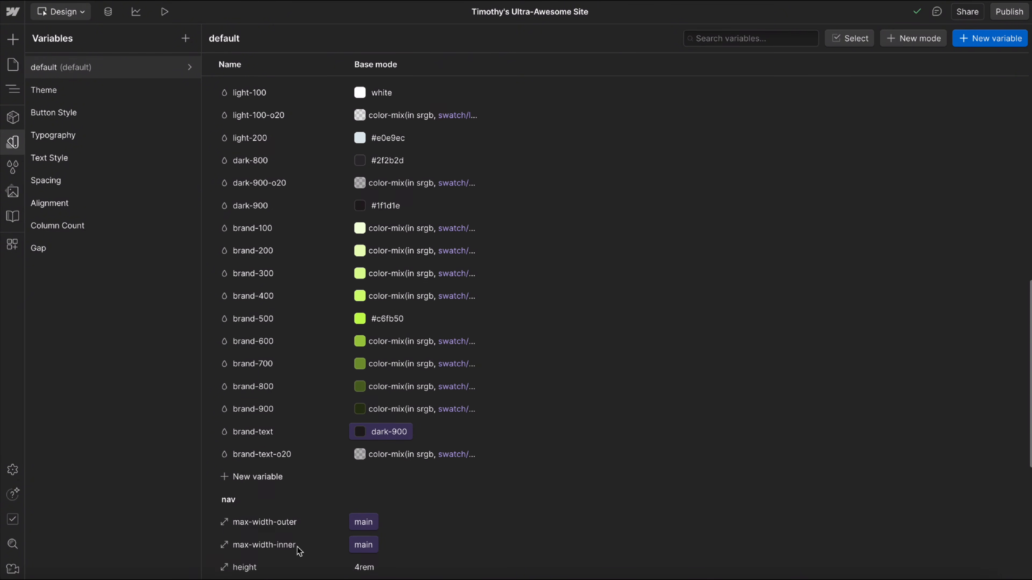
left_click(252, 475)
left_click(264, 501)
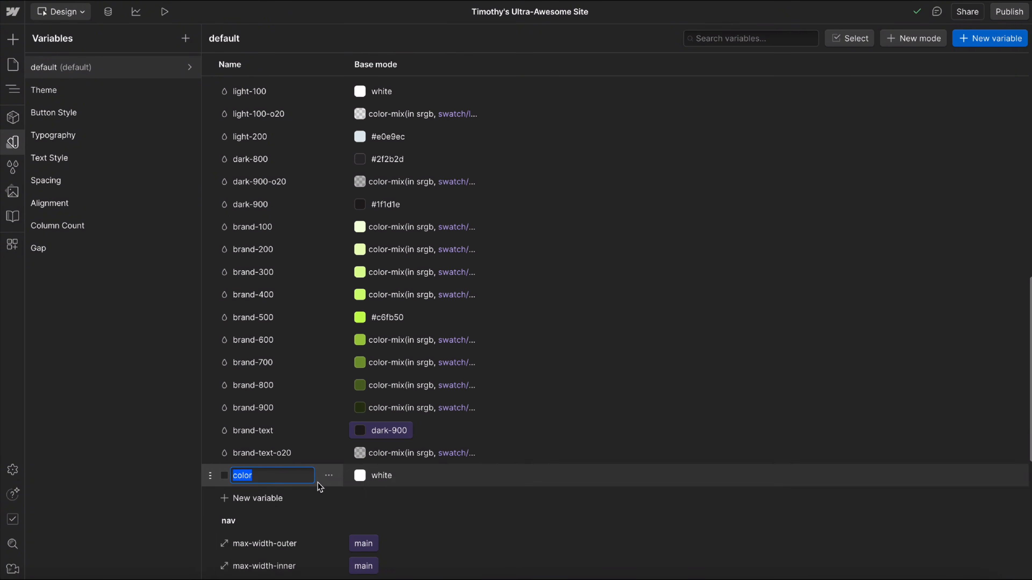
type("light-300")
key("Return")
left_click_drag(210, 479, 277, 296)
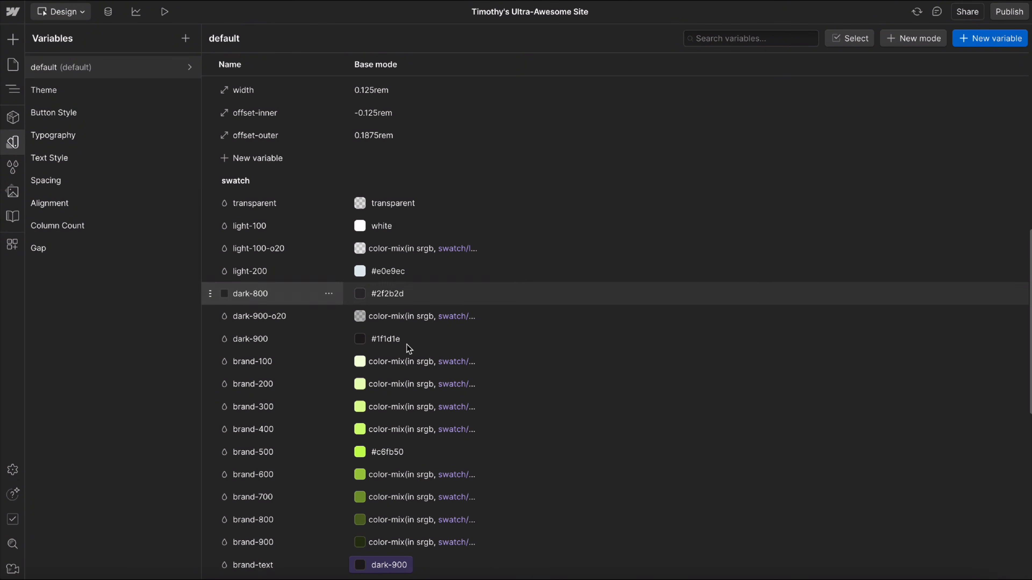
Copy light-200's color into light-300 and darken it to #bcced5.
left_click(384, 273)
key("super+c")
double_click(398, 294)
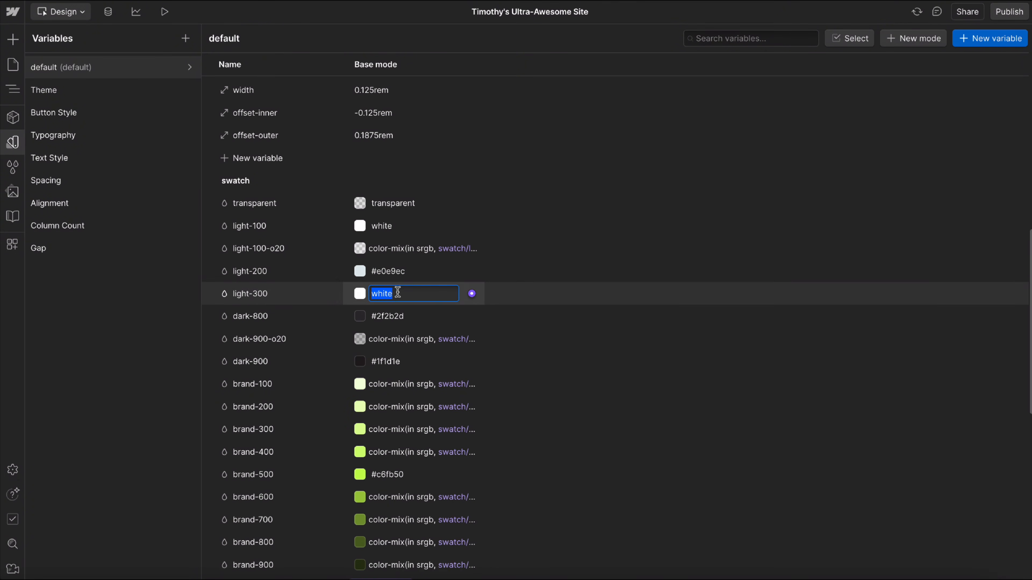
key("Escape")
key("super+v")
left_click(360, 293)
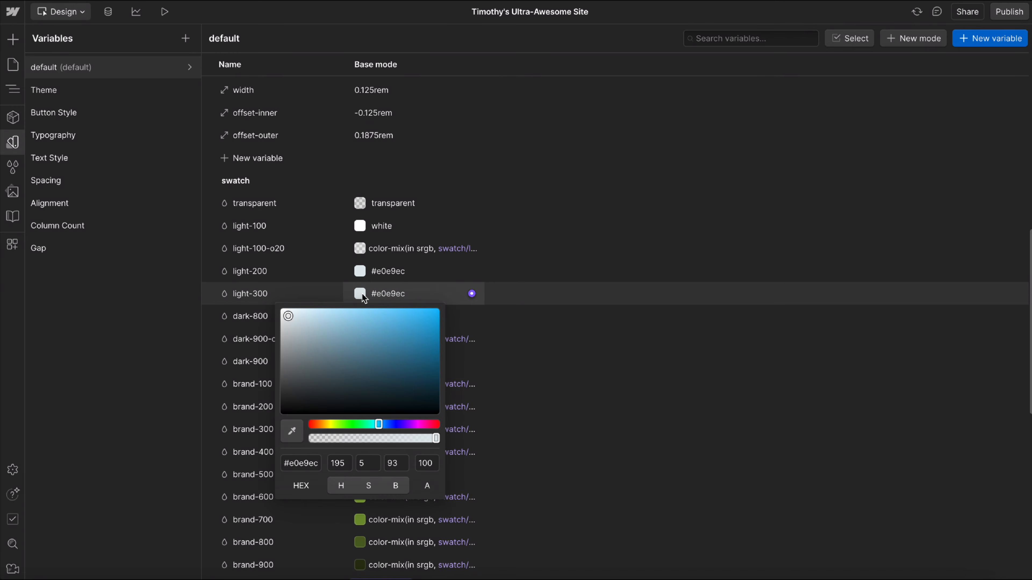
left_click_drag(289, 321, 299, 325)
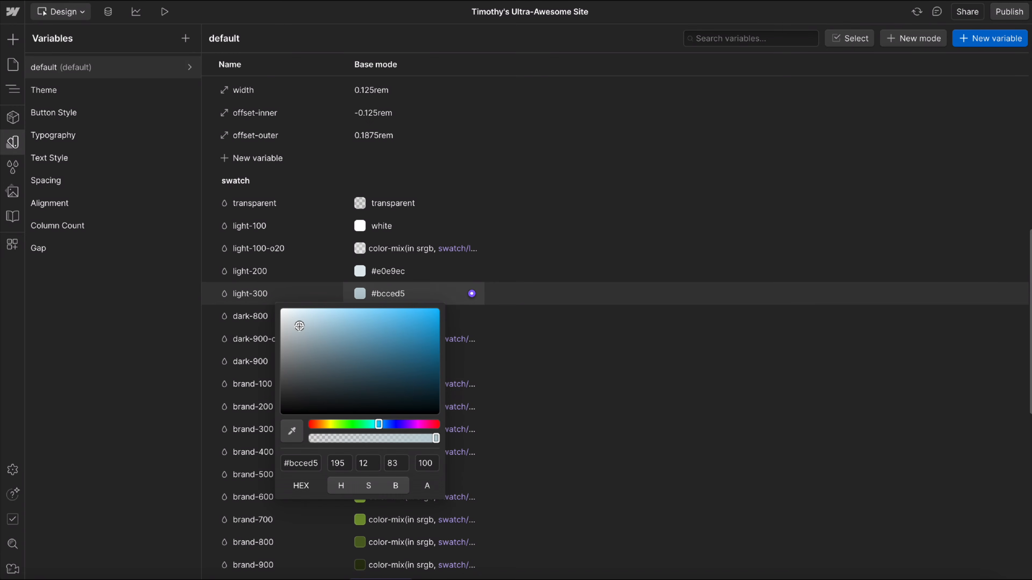
left_click(564, 269)
Change the dark-800 swatch variable to the dark green #053d31.
scroll(407, 285, "down", 2)
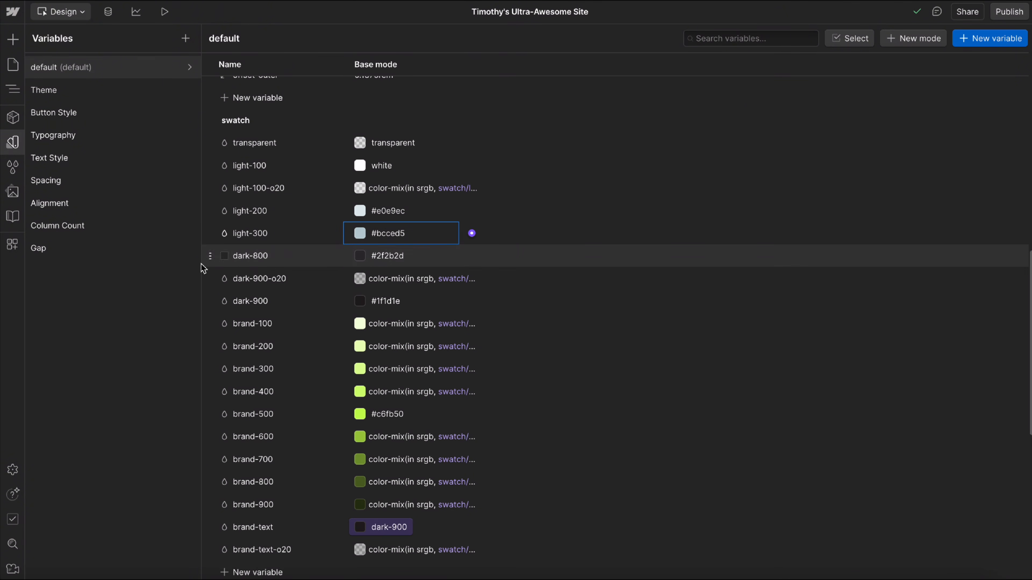
left_click(359, 257)
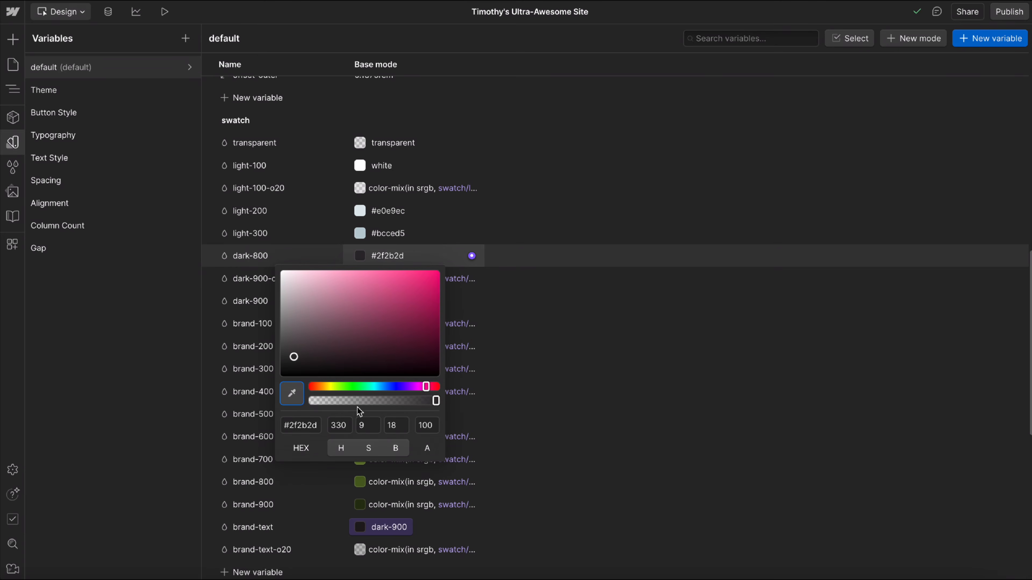
left_click_drag(357, 386, 364, 385)
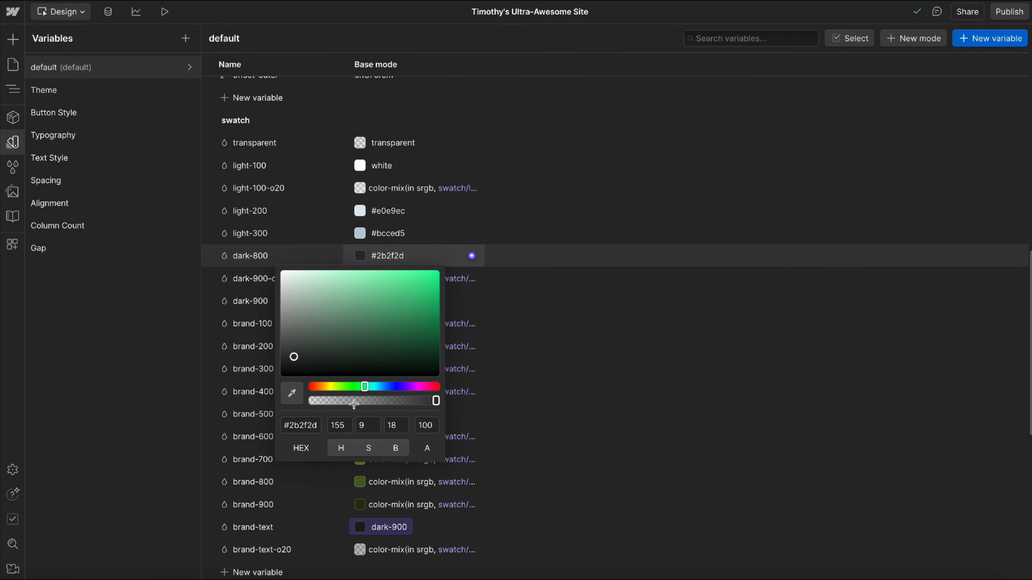
mouse_move(397, 345)
left_mouse_down()
mouse_move(426, 341)
mouse_move(426, 352)
left_mouse_up()
left_click(399, 255)
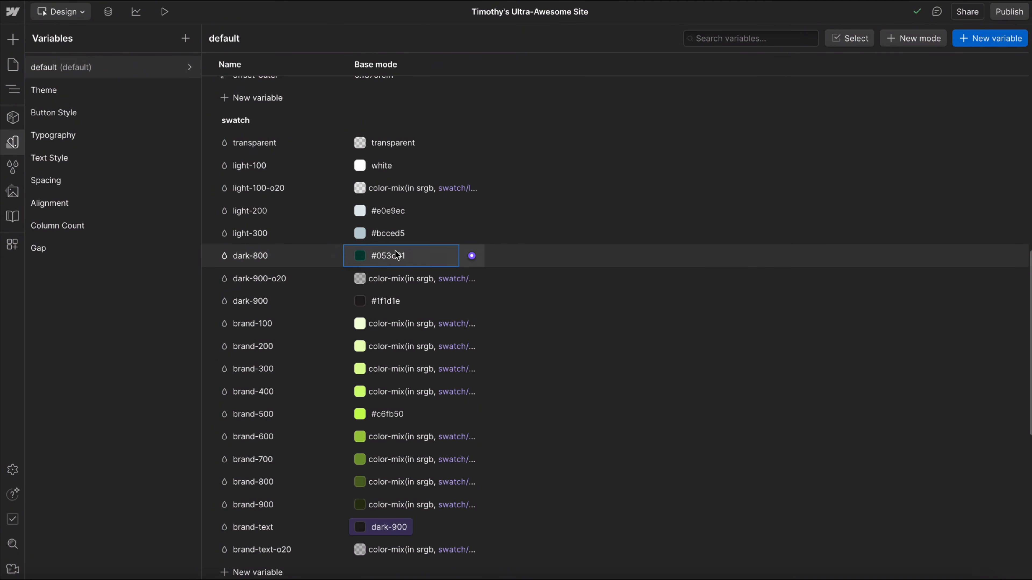
Copy dark-800's color into dark-900 and darken it to #021e18.
left_click(396, 255)
key("ctrl+c")
left_click(393, 302)
left_click(393, 302)
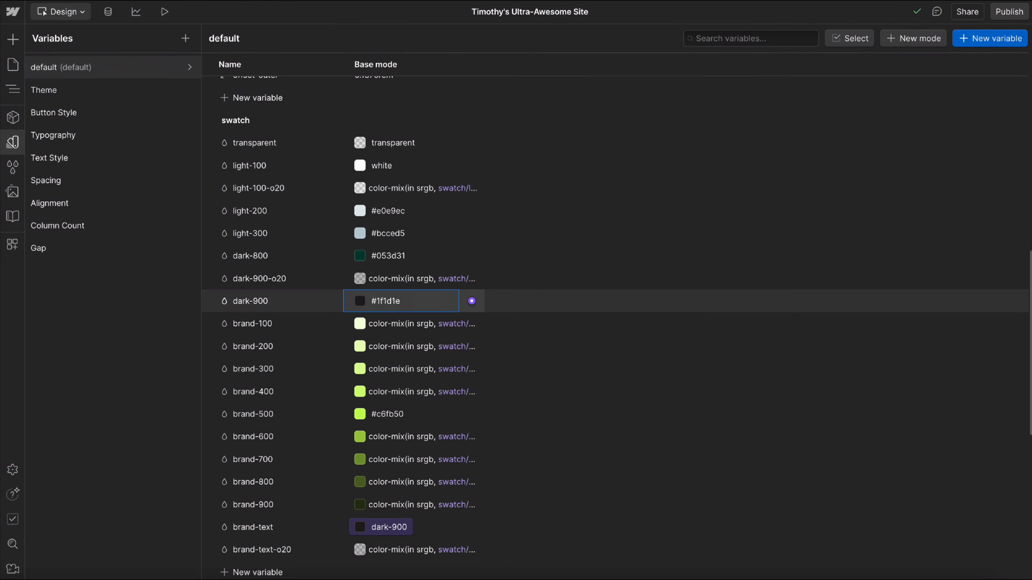
key("ctrl+v")
left_click(359, 300)
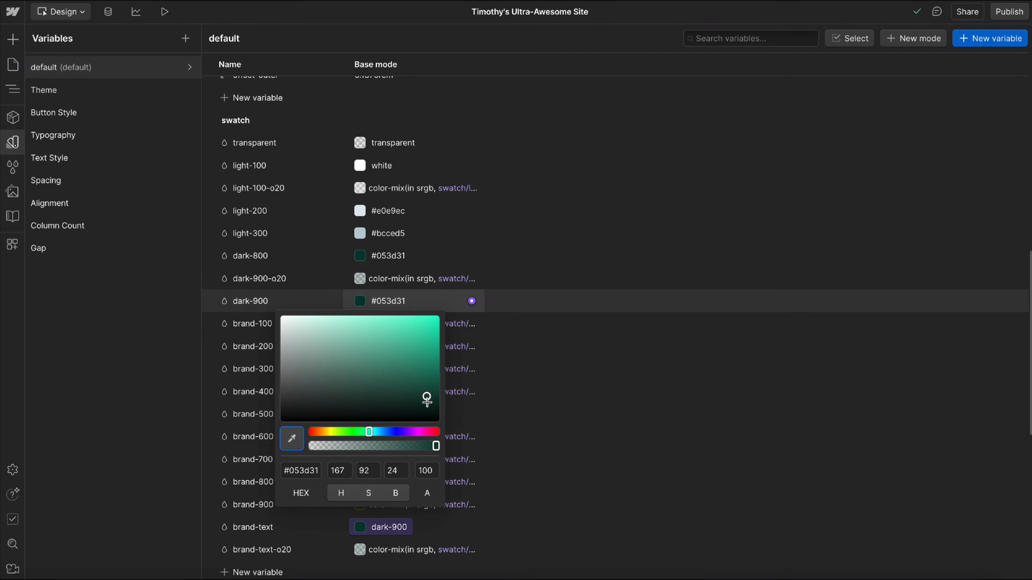
left_click_drag(426, 396, 426, 409)
left_click(611, 368)
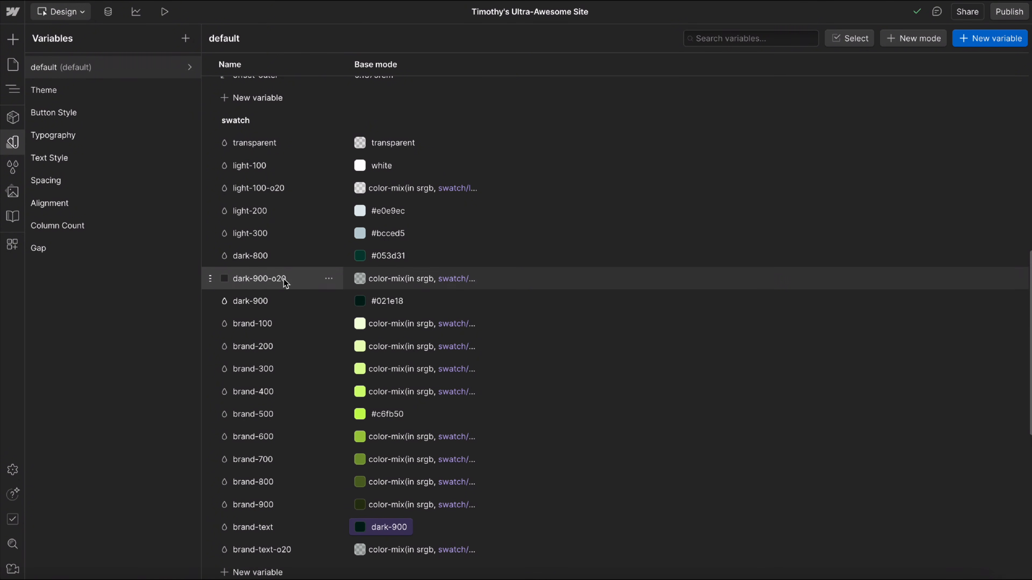
Examine the dark-900-o20 variable's name and its custom color-mix formula based on dark-900.
double_click(255, 280)
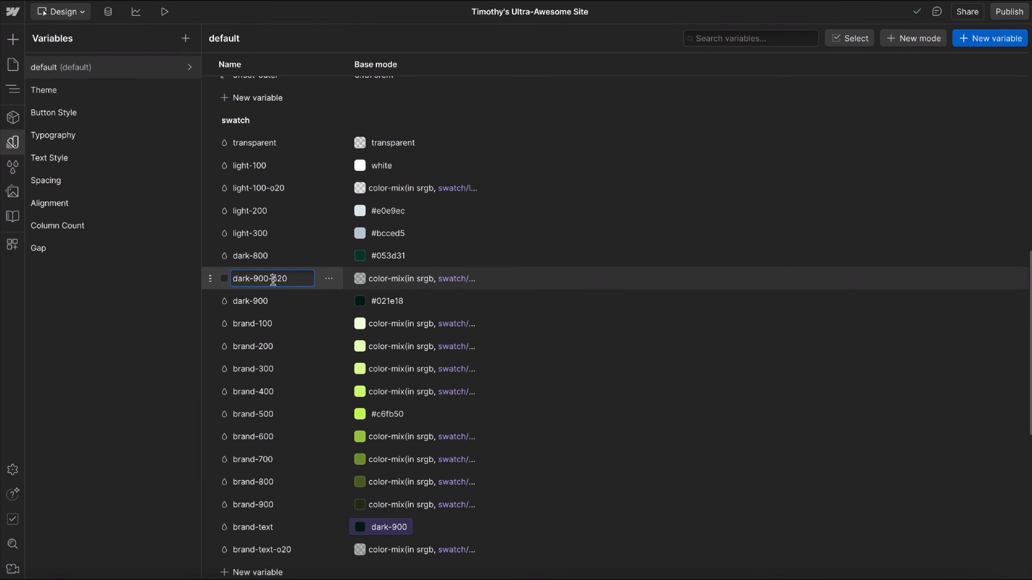
double_click(275, 280)
left_click(366, 279)
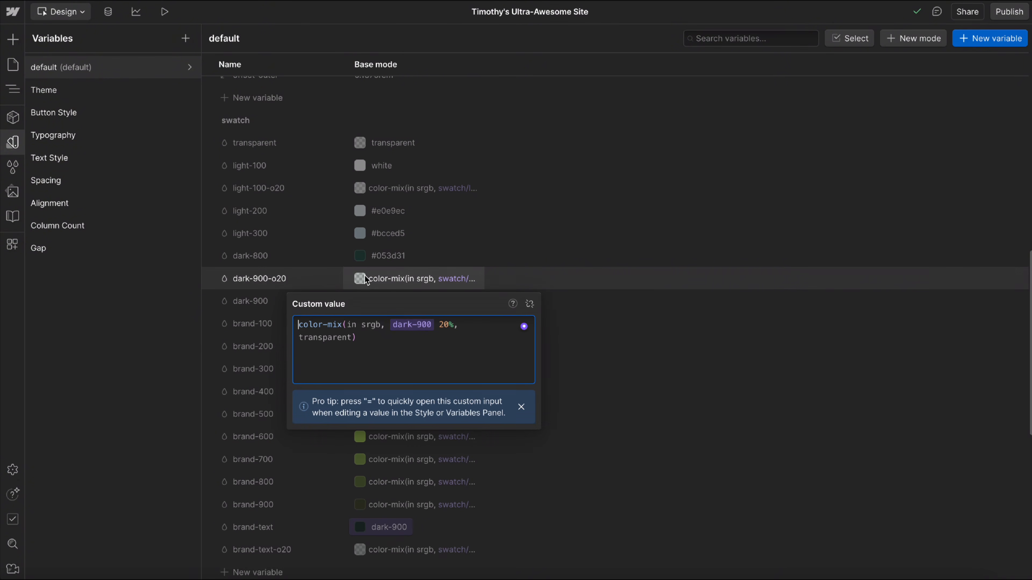
left_click(410, 327)
left_click(452, 328)
left_click(443, 326)
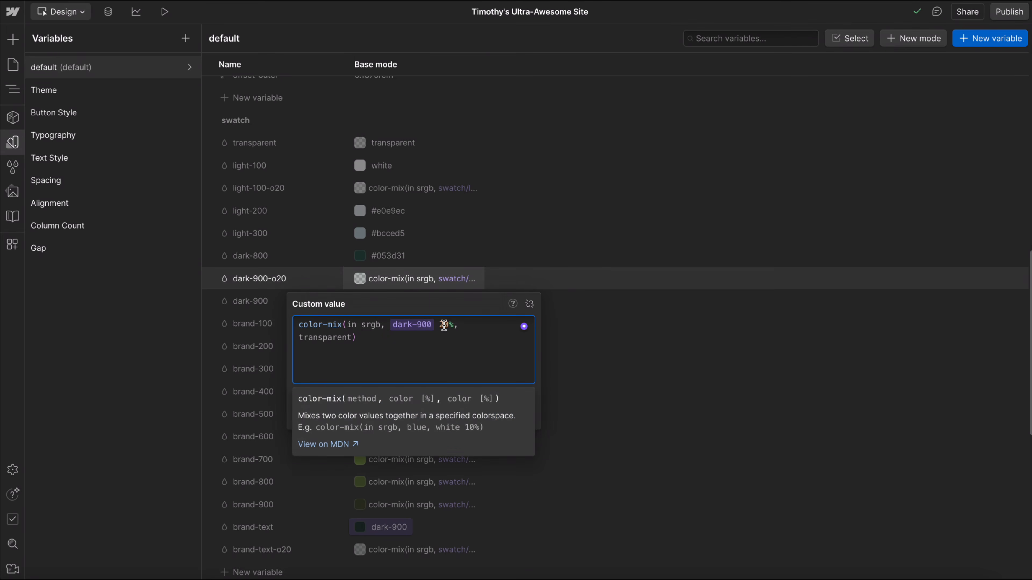
left_click(641, 272)
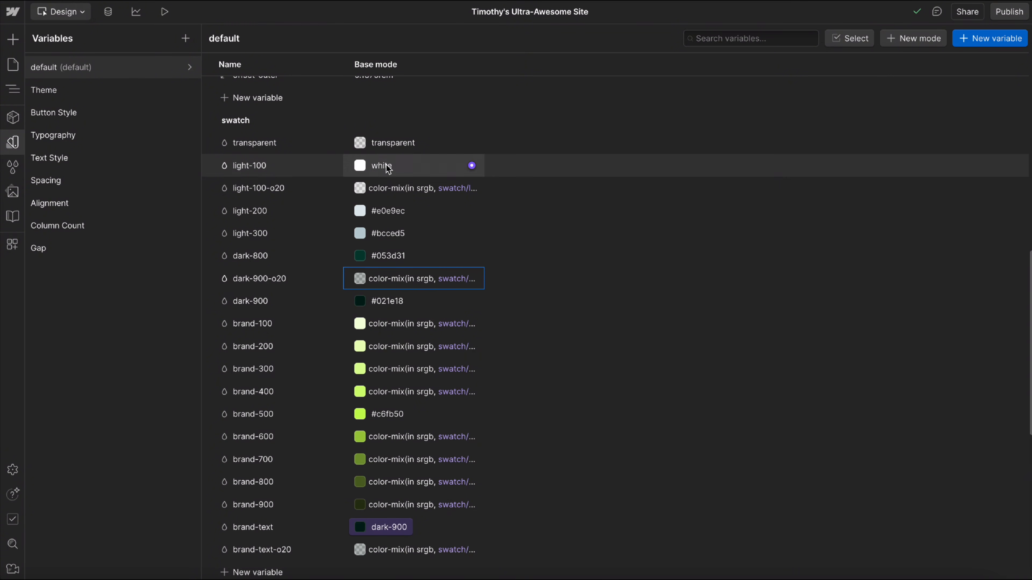
Examine the light-100-o20 variable's name and its custom color-mix formula based on light-100.
left_click(266, 187)
double_click(278, 188)
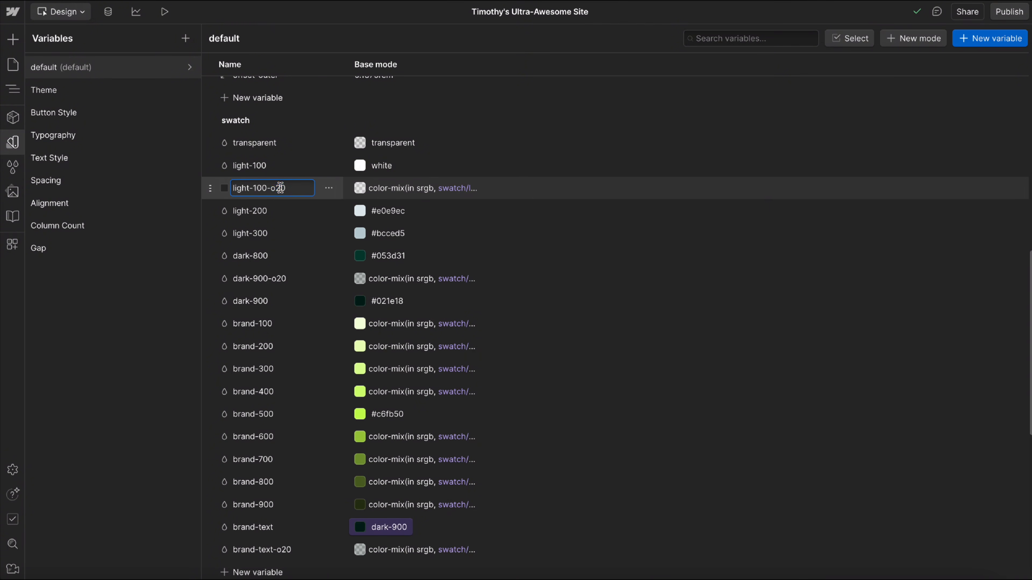
left_click(395, 189)
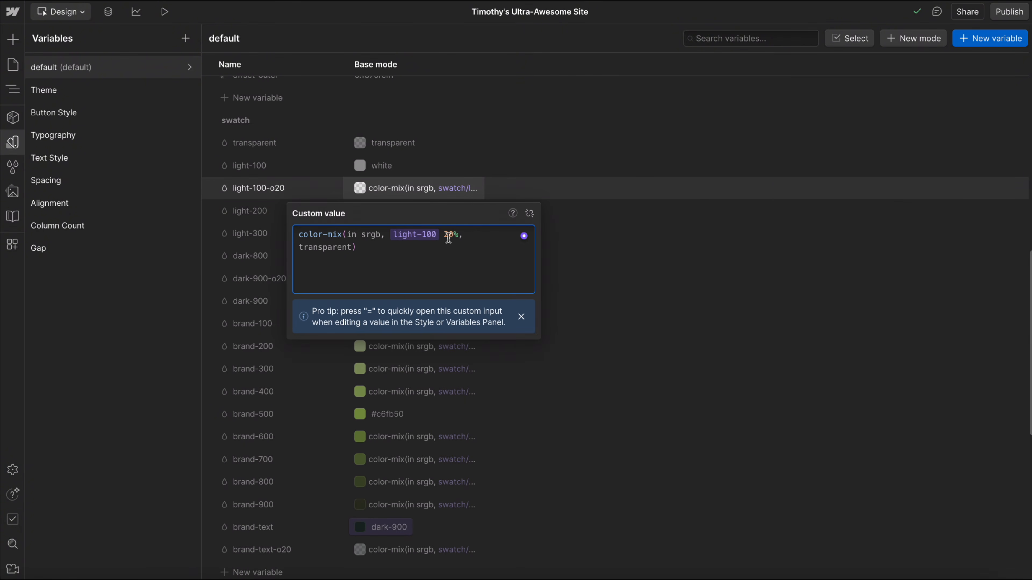
left_click(531, 173)
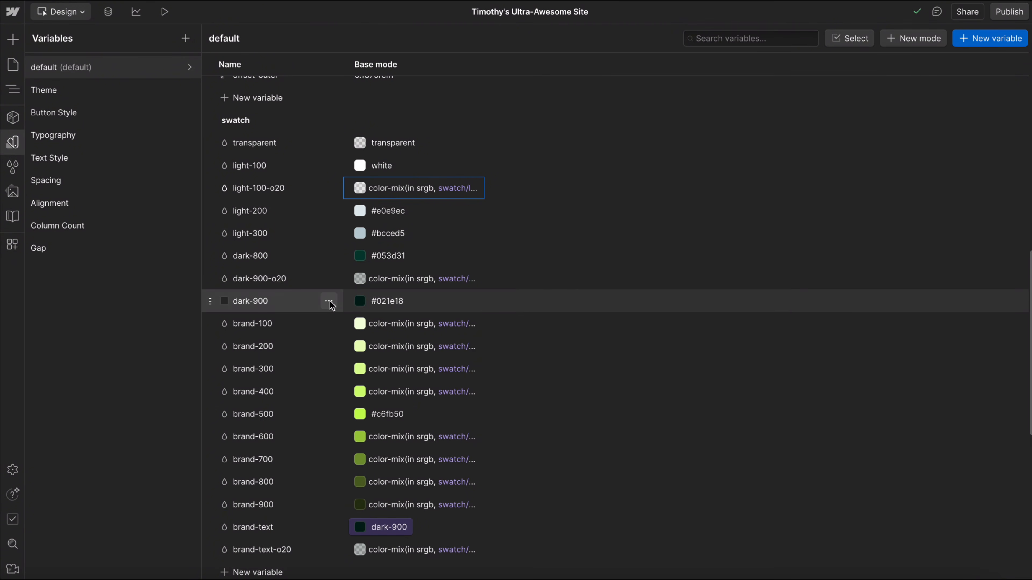
Change the brand-500 swatch variable to the purple #6515d5.
scroll(337, 289, "down", 1)
scroll(337, 315, "down", 3)
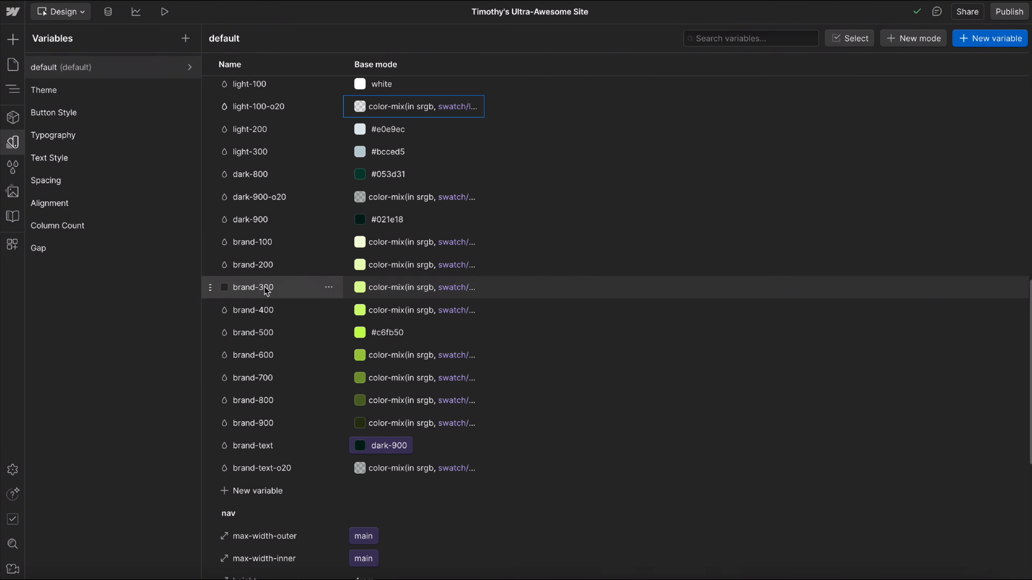
left_click(359, 333)
left_click_drag(380, 467, 402, 464)
left_click_drag(391, 370, 423, 366)
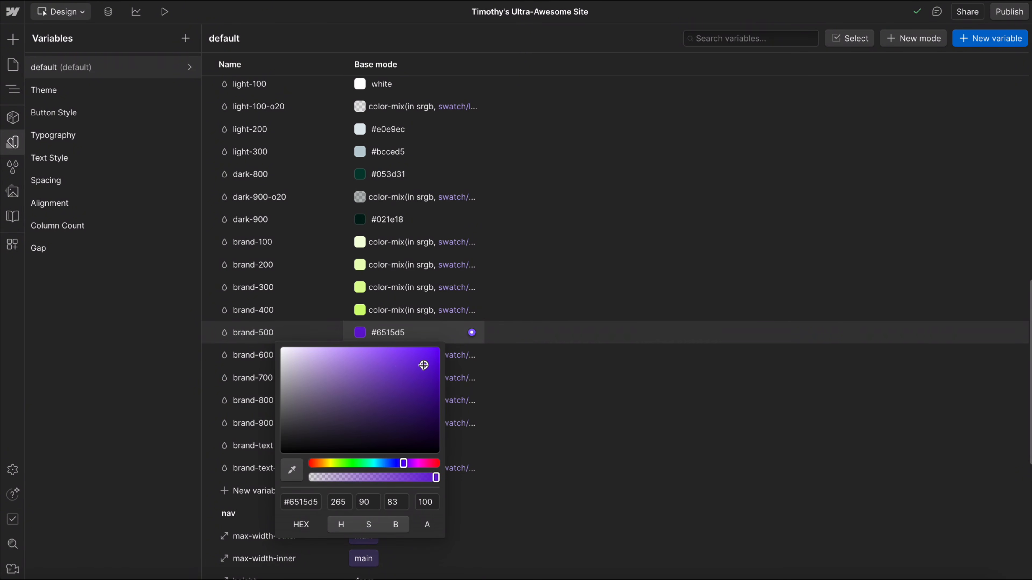
left_click(536, 327)
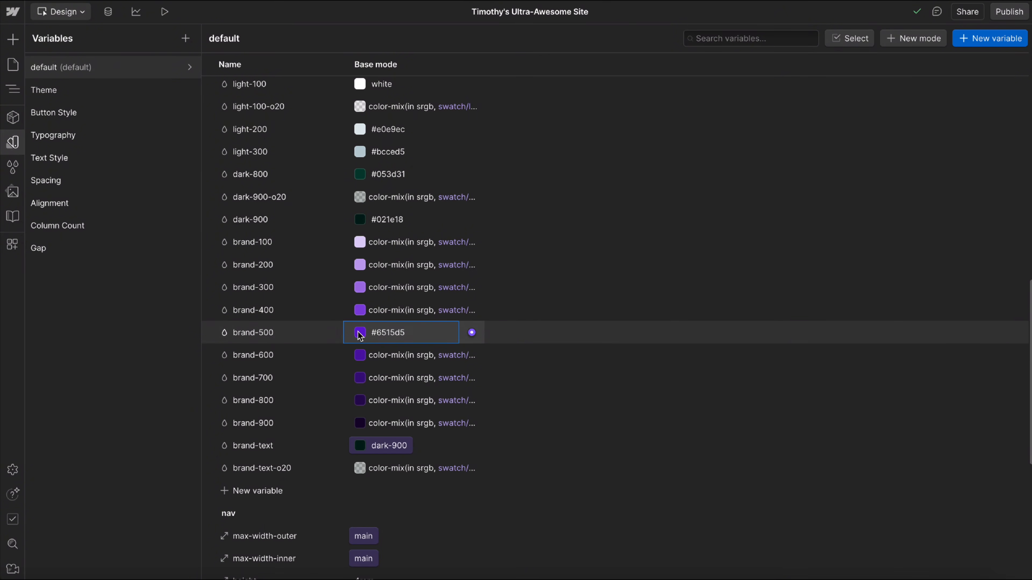
Inspect the color-mix formulas of brand-400 and brand-700 to see how they derive their shades from brand-500.
left_click(359, 310)
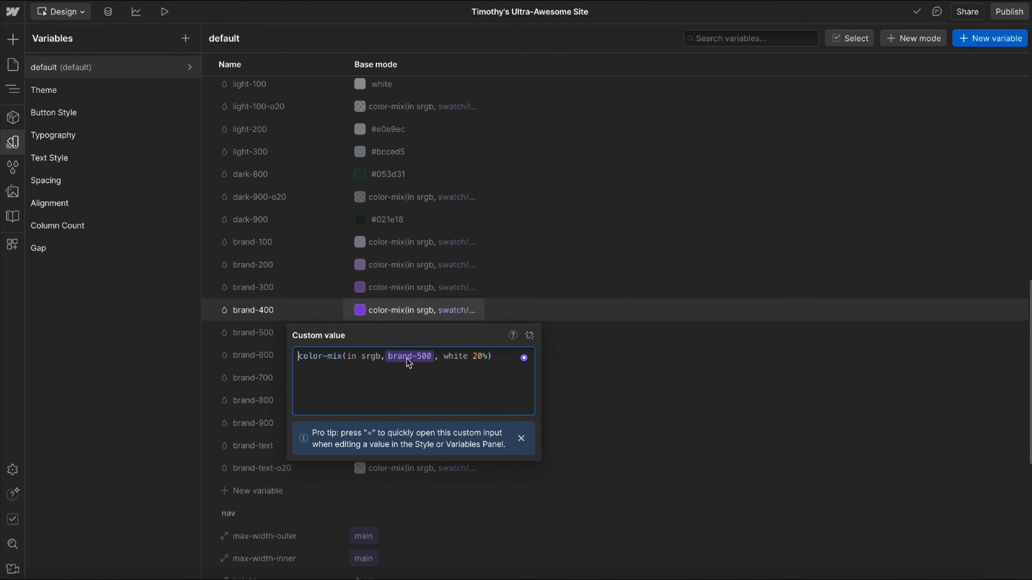
left_click(536, 256)
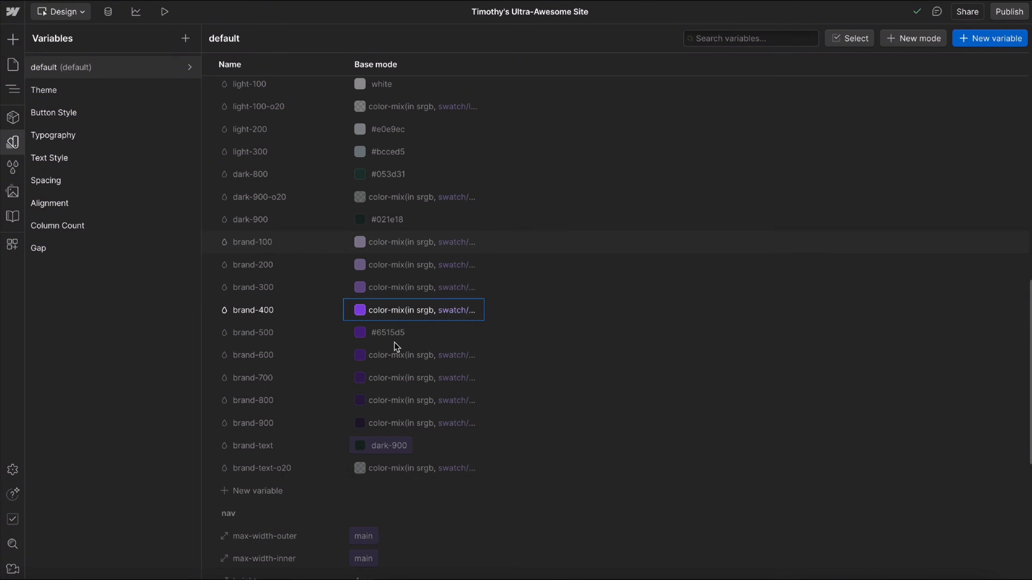
left_click(360, 378)
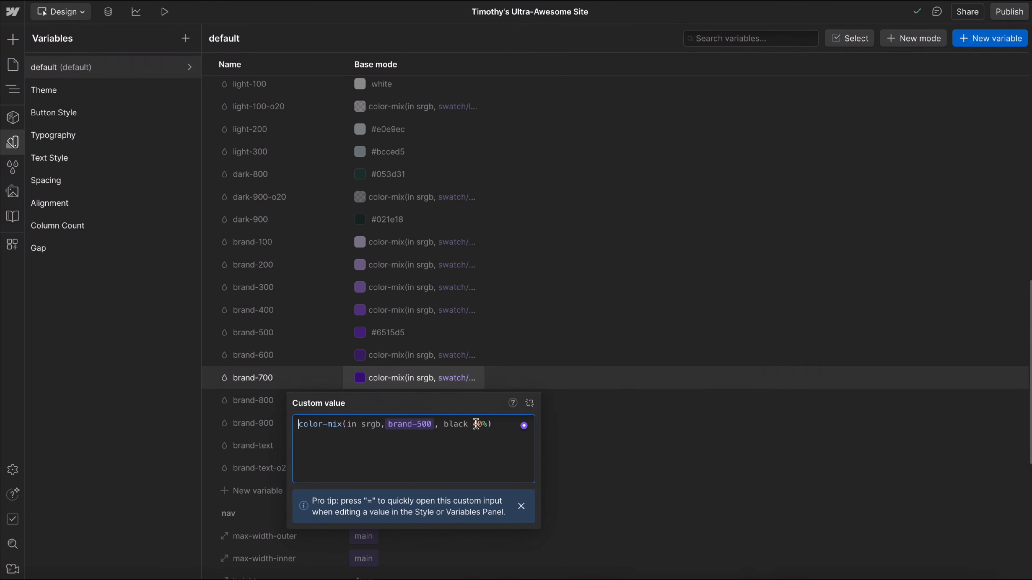
left_click(580, 335)
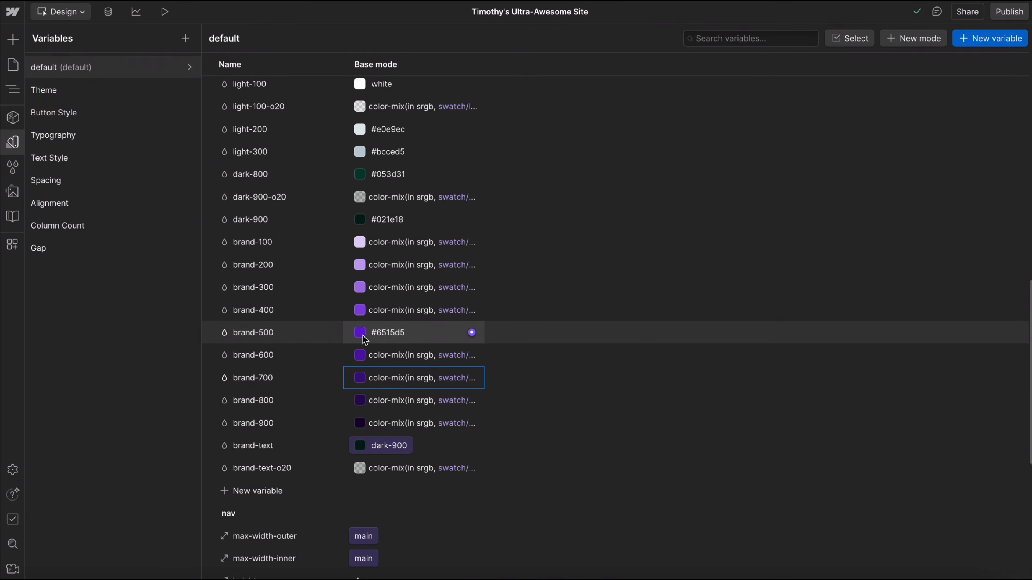
Link the brand-text swatch variable to light-100 and check the color-mix formula of brand-text-o20.
left_click(374, 447)
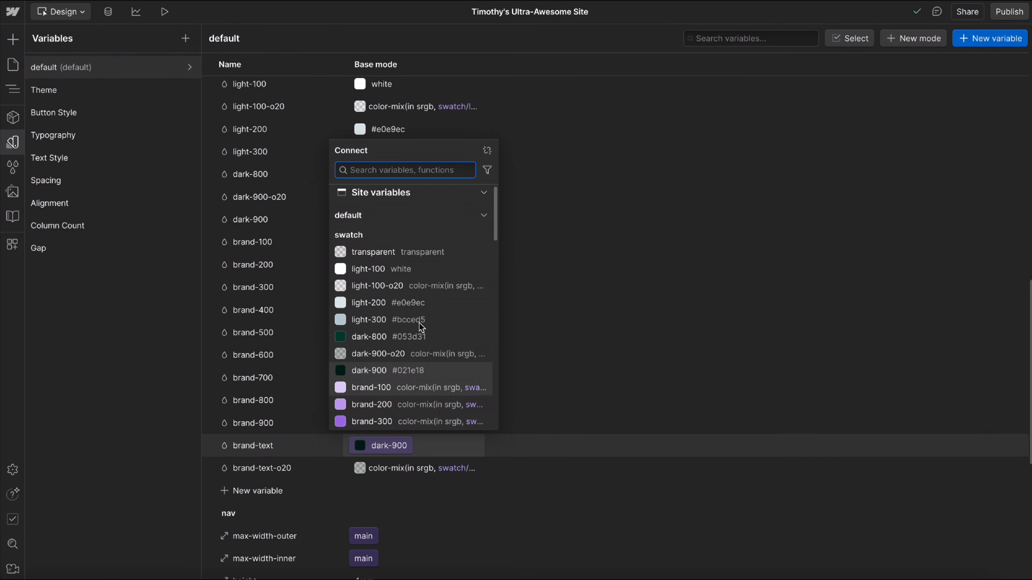
left_click(368, 269)
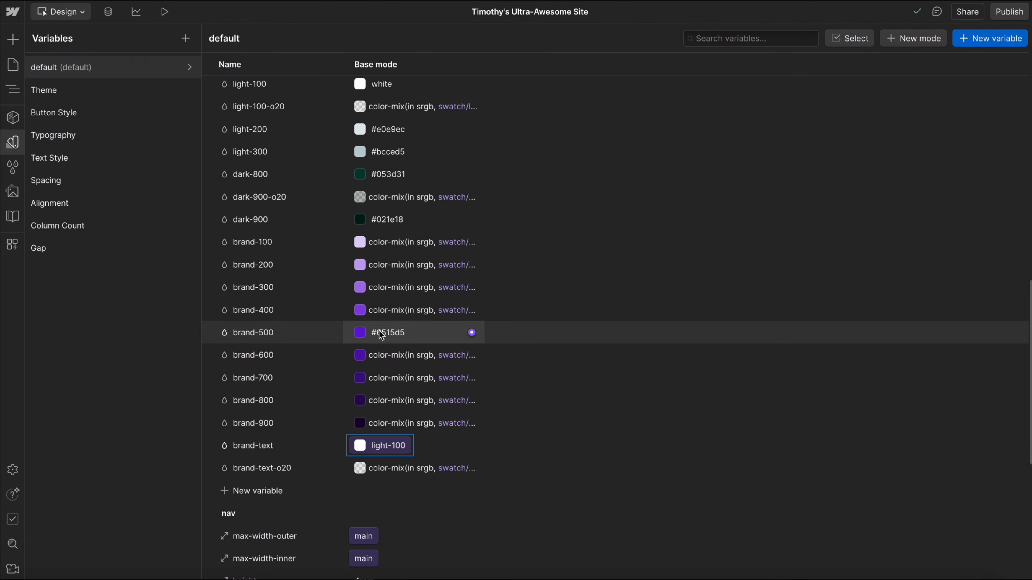
scroll(391, 451, "down", 2)
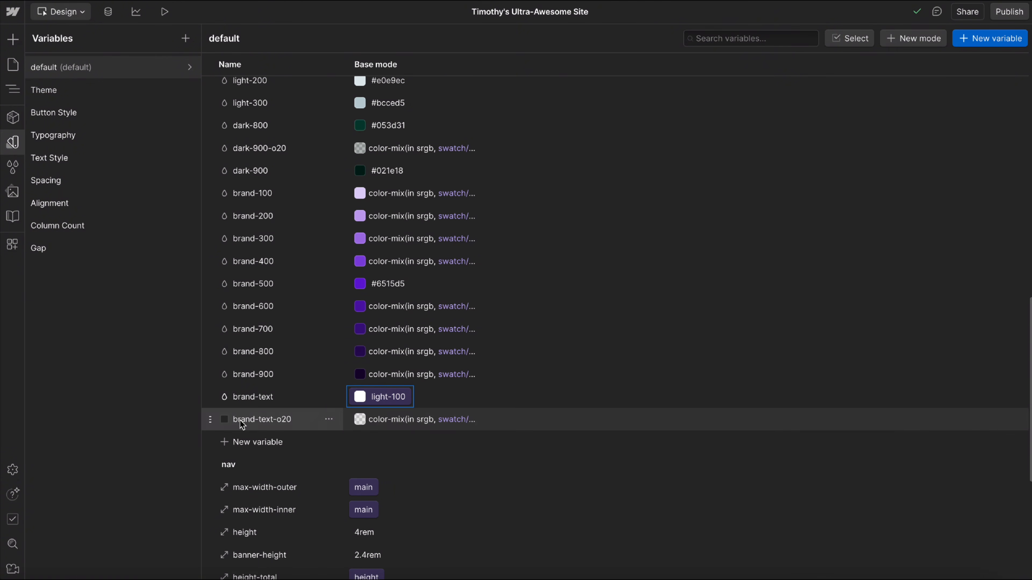
left_click(359, 422)
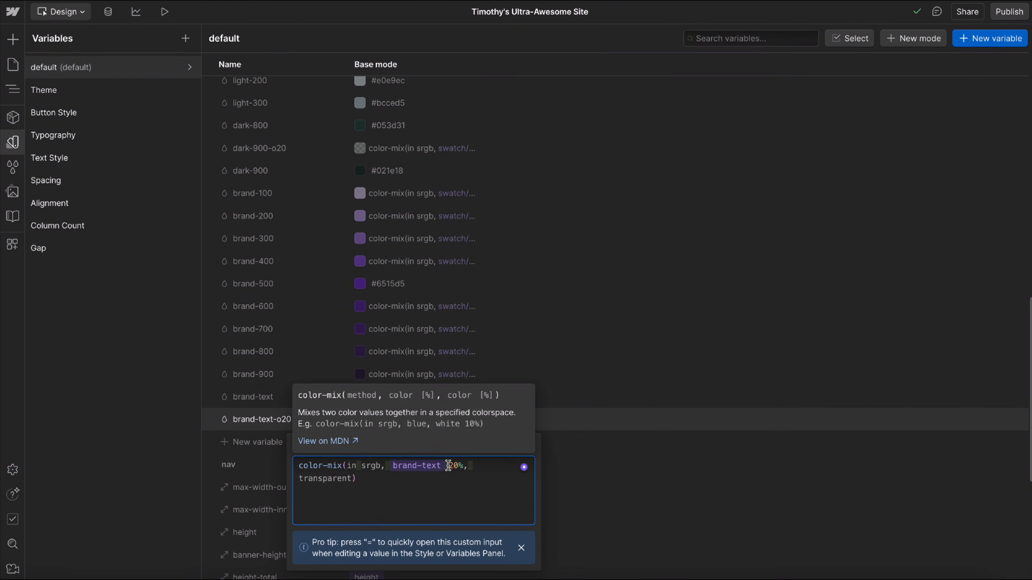
key("Escape")
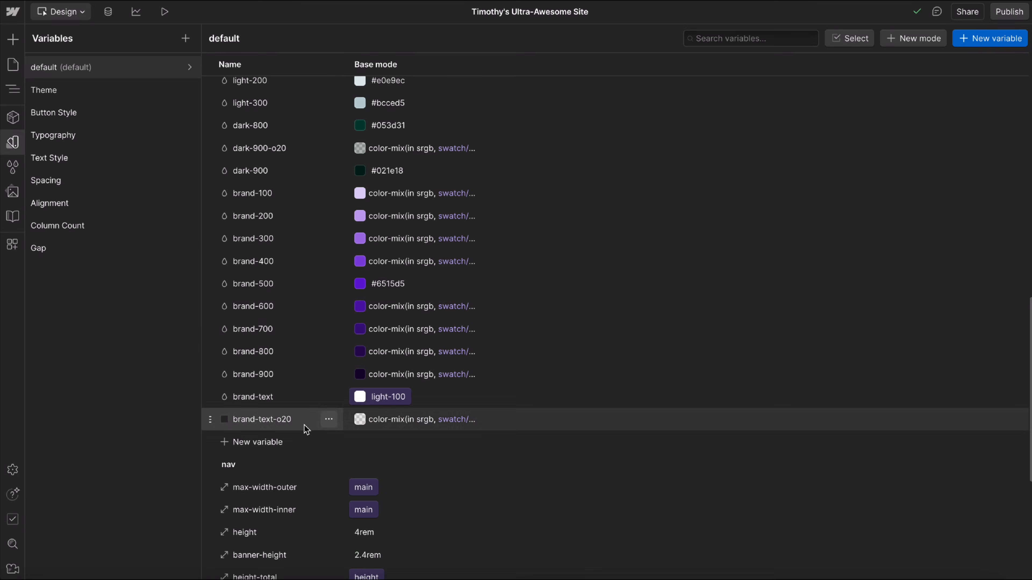
Add a color variable named brand-secondary-500 to the end of the swatch group.
left_click(260, 443)
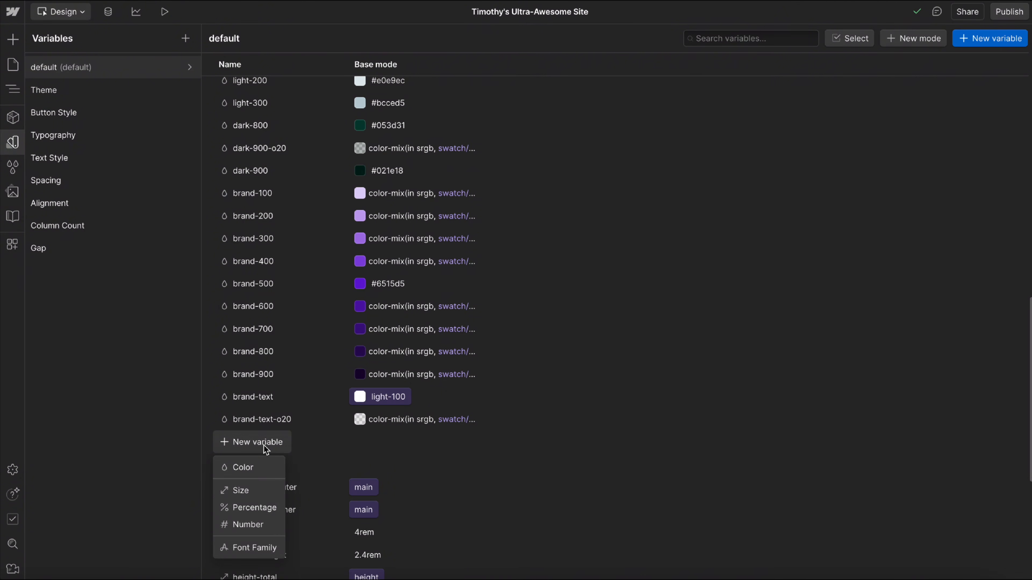
left_click(272, 467)
type("bran")
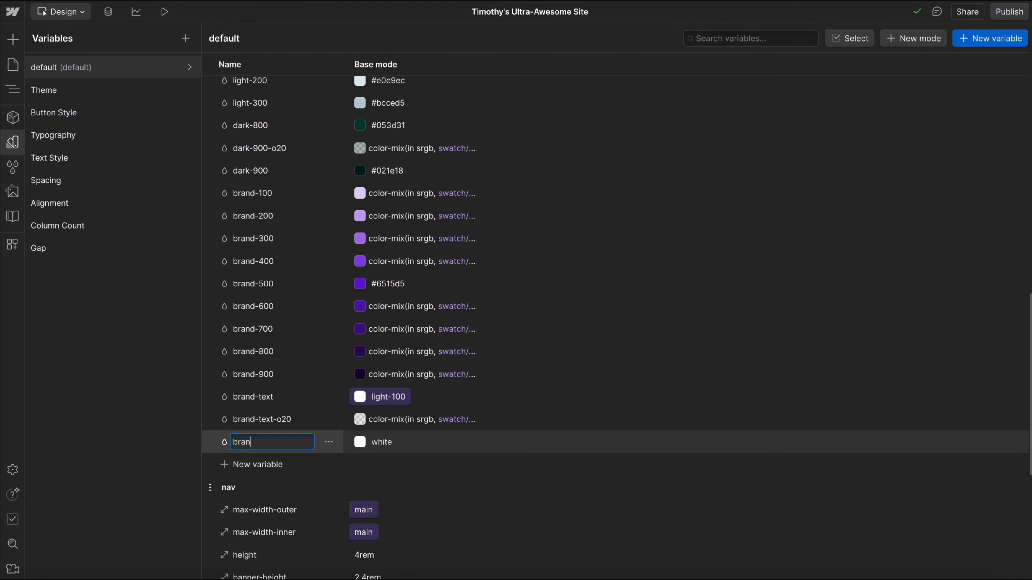
type("d-secondary-500")
key("Return")
Set the brand-secondary-500 color to the bright lime green #b6ff0d.
left_click(360, 442)
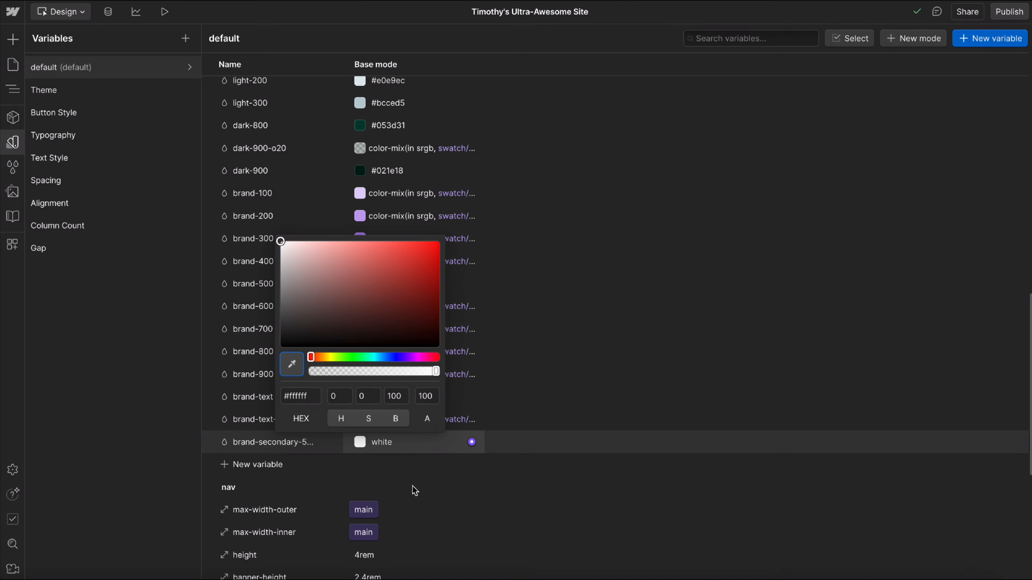
left_click(333, 356)
left_click_drag(328, 354, 338, 356)
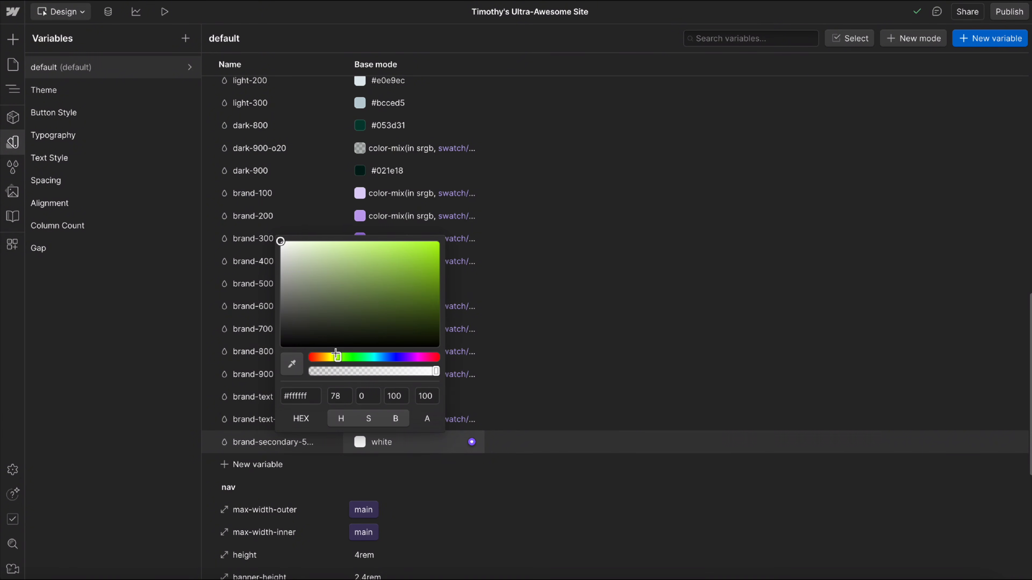
left_click_drag(380, 300, 452, 232)
left_click(607, 327)
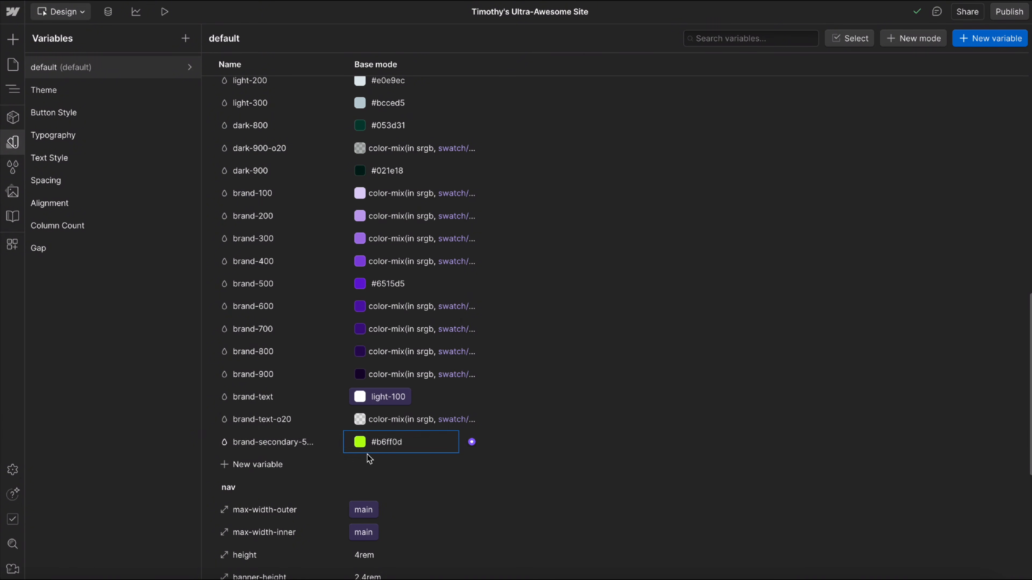
Add a color variable named brand-secondary-text to the swatch group and link it to dark-900.
left_click(252, 464)
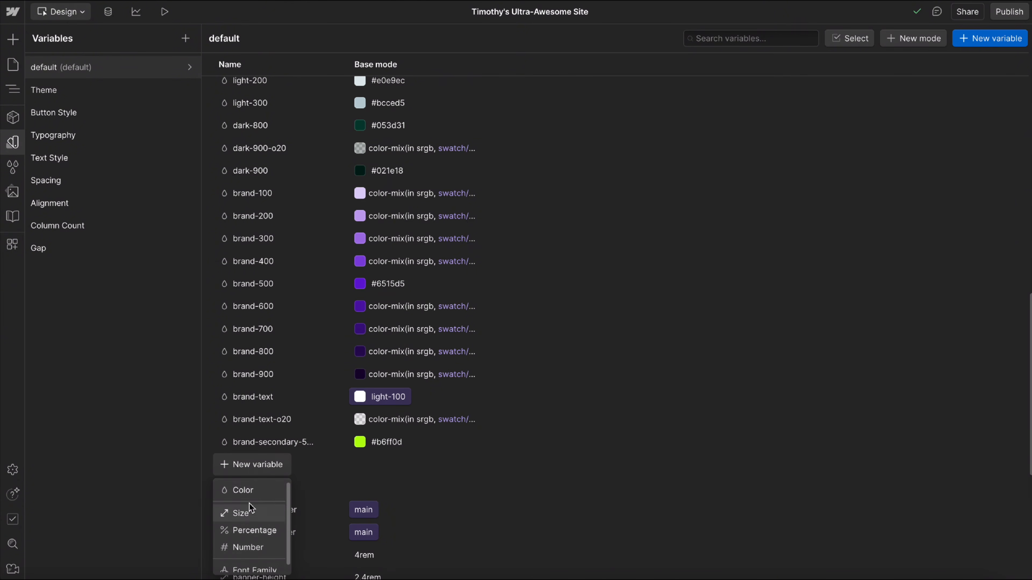
left_click(243, 490)
type("brand-se")
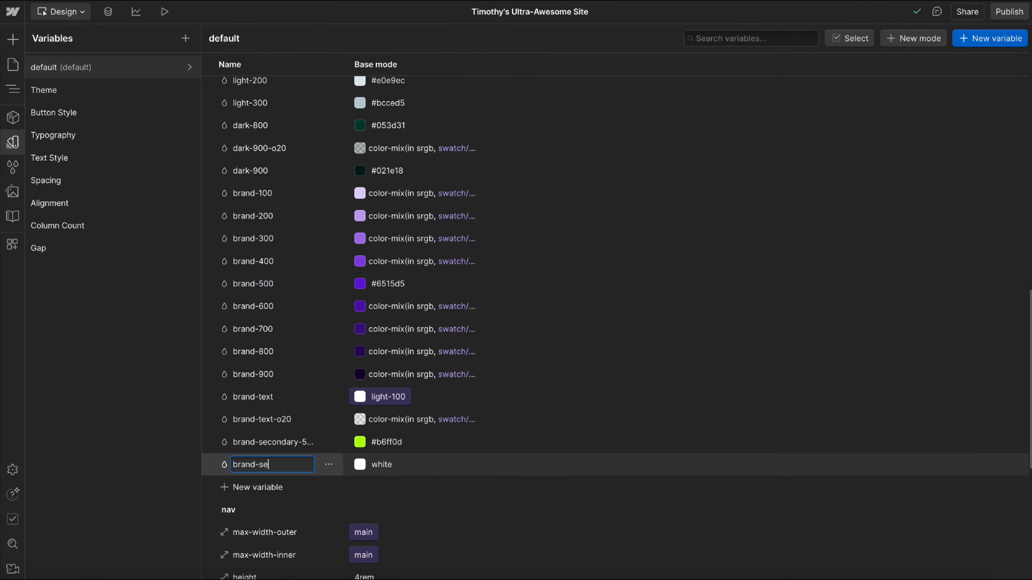
type("condary-text")
key("Return")
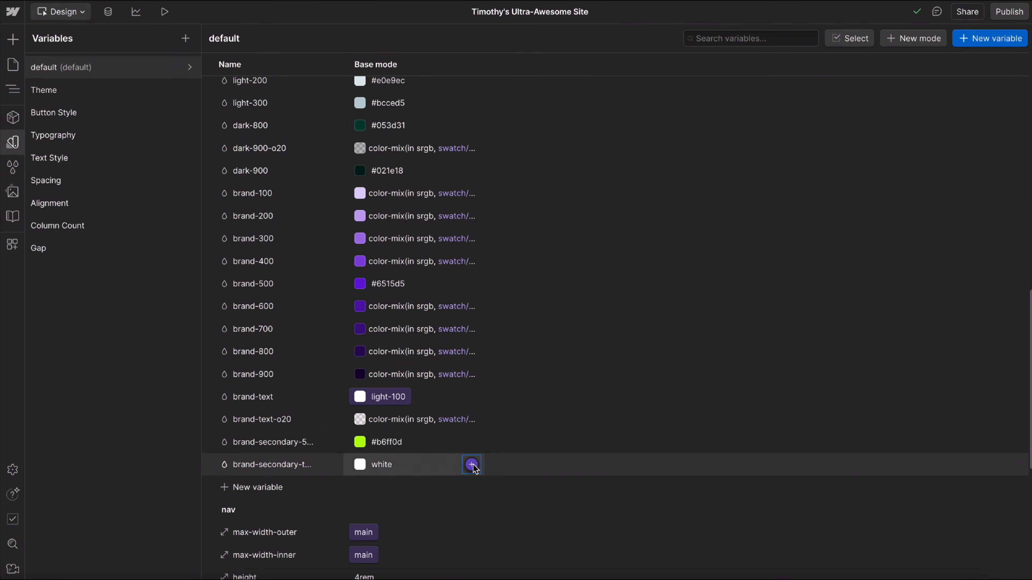
left_click(471, 465)
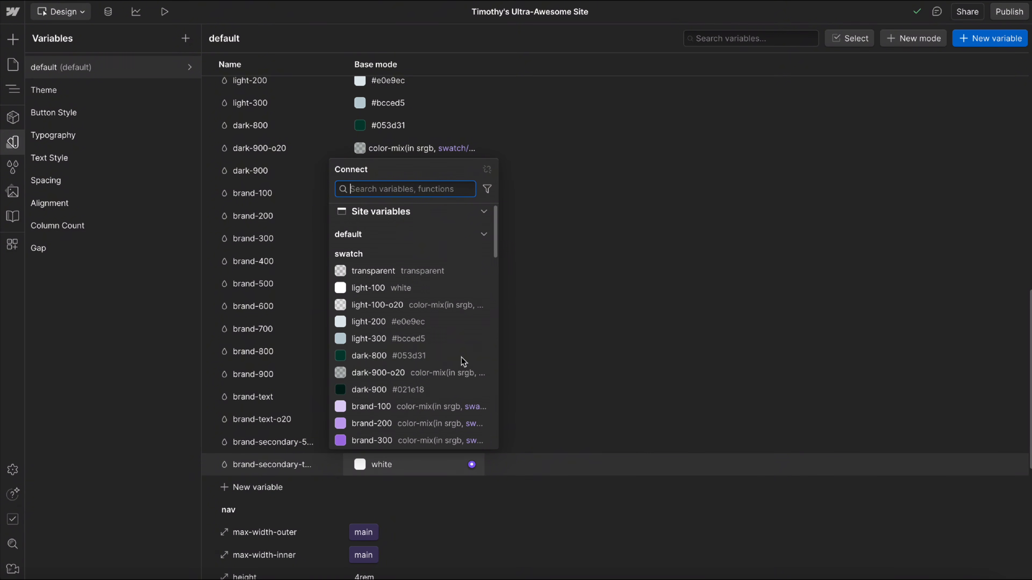
left_click(357, 390)
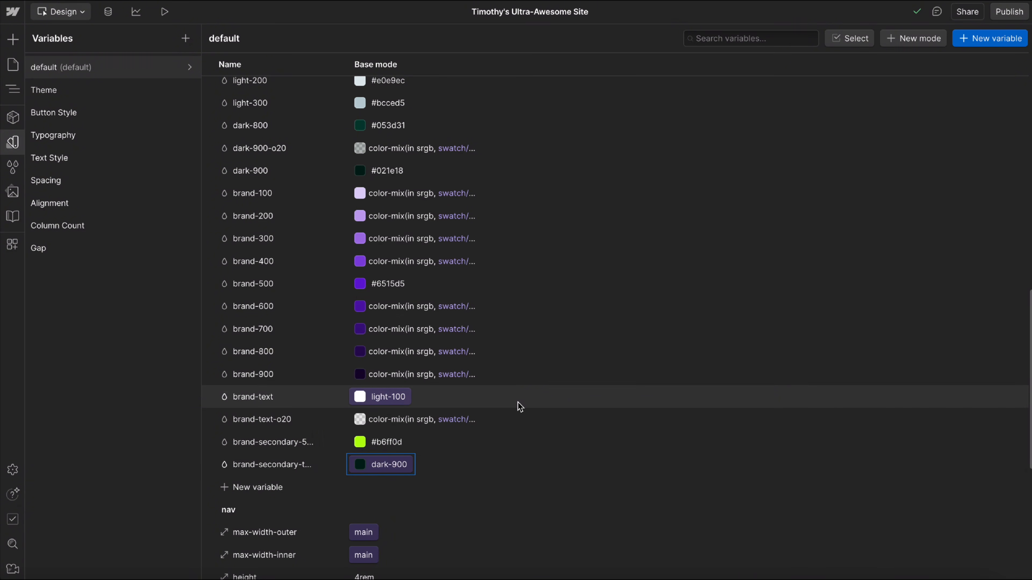
scroll(516, 404, "down", 1)
scroll(503, 397, "down", 1)
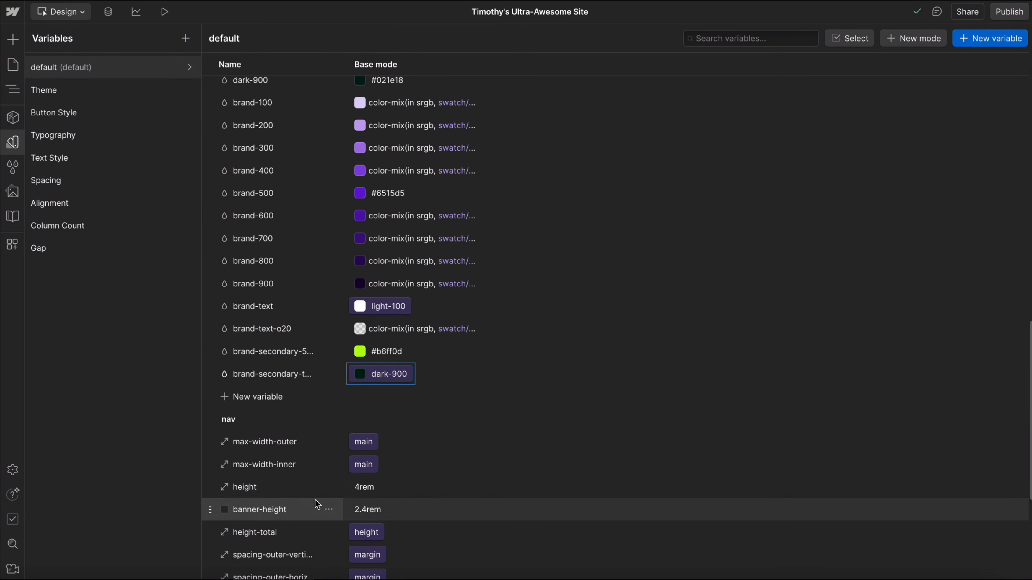
left_click(842, 38)
left_click(236, 422)
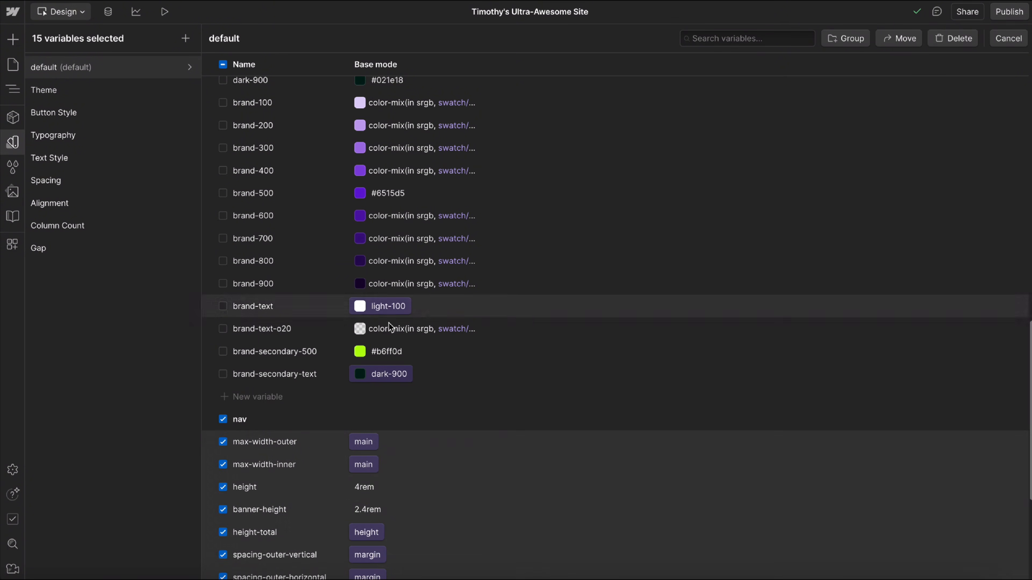
left_click(1008, 38)
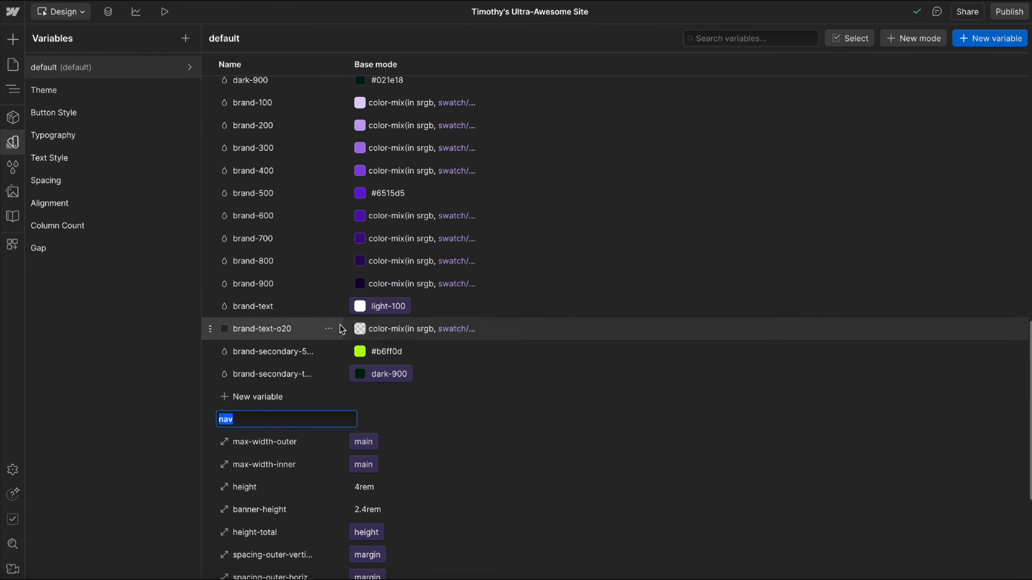
scroll(660, 301, "up", 2)
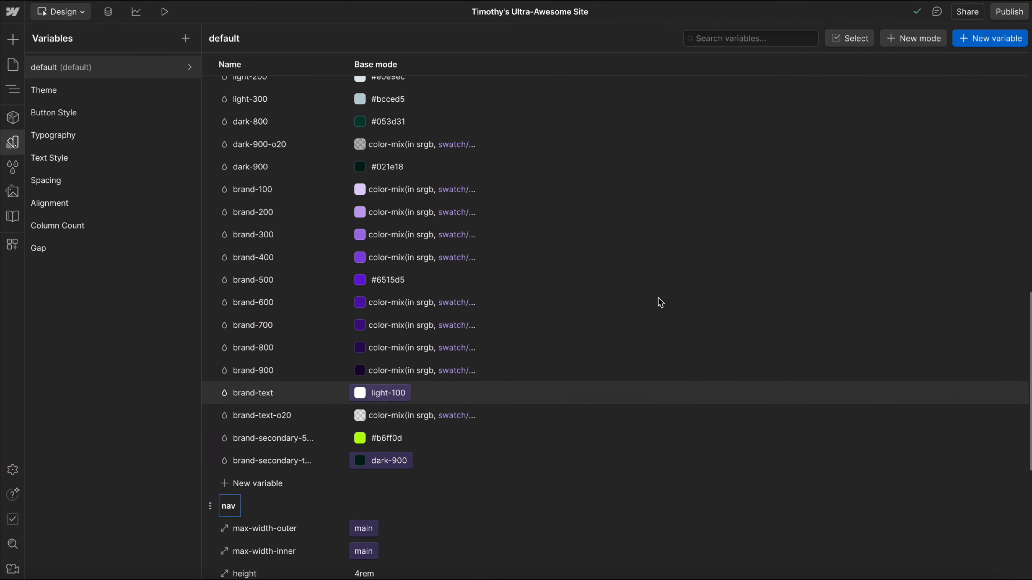
Open the Theme variable collection and examine which swatches the base-mode background, background-2 and text variables link to.
left_click(155, 100)
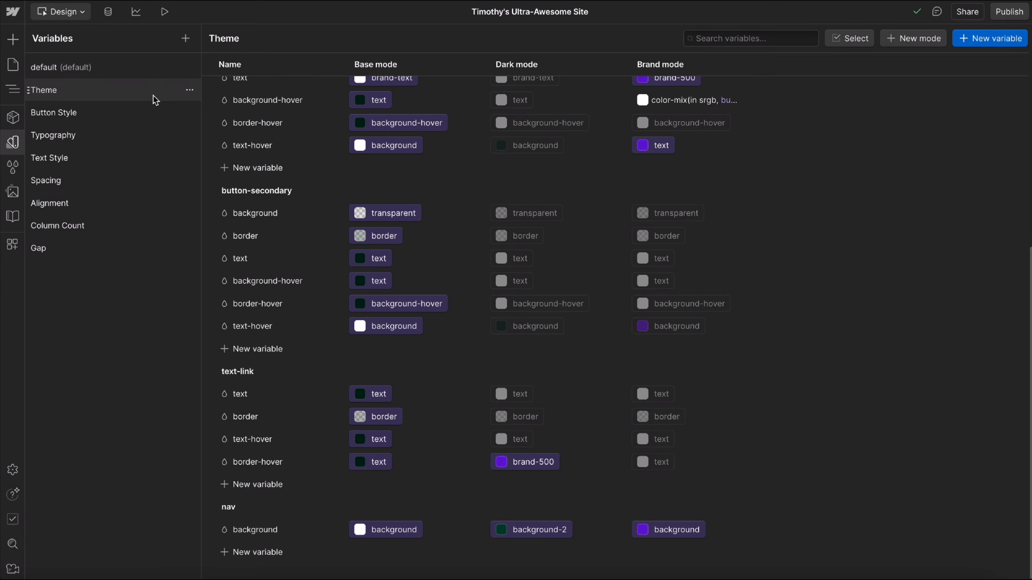
scroll(281, 172, "up", 7)
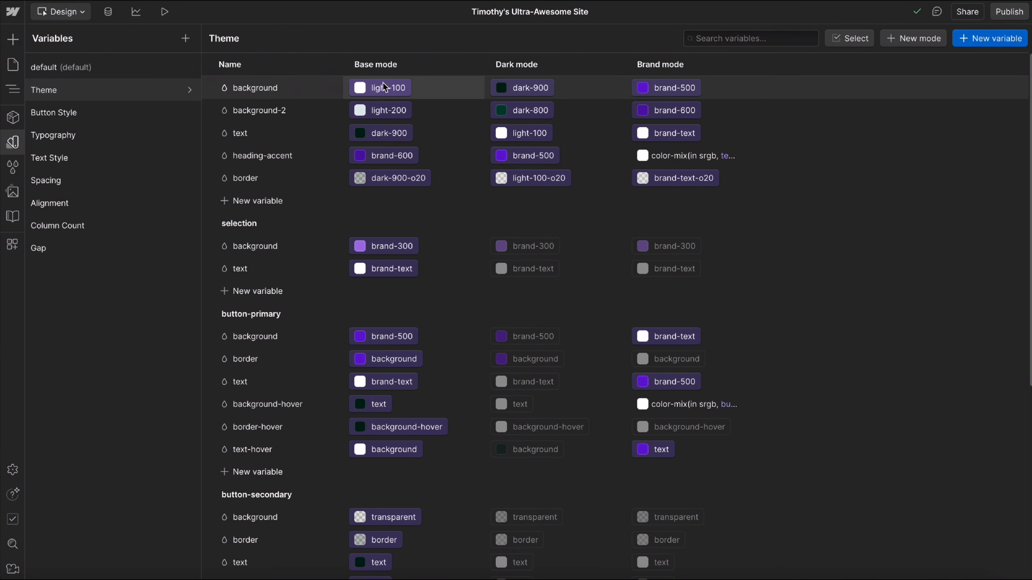
left_click(389, 89)
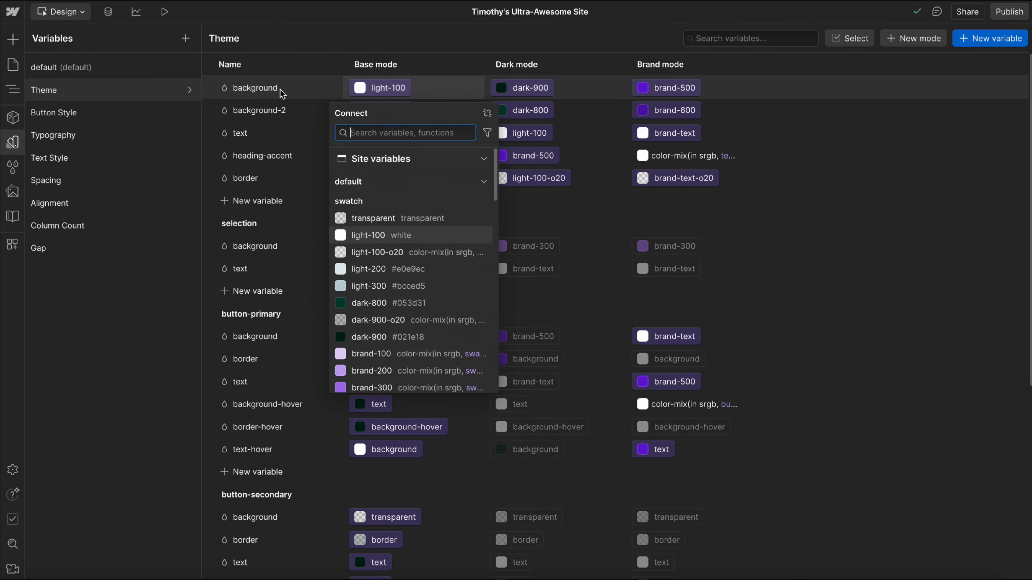
left_click(244, 100)
left_click(382, 110)
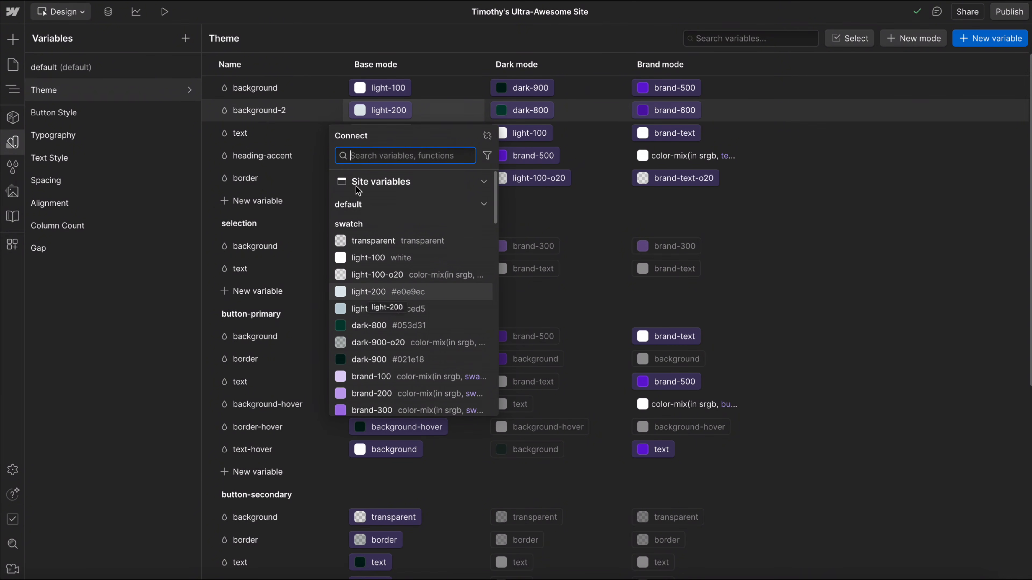
left_click(281, 101)
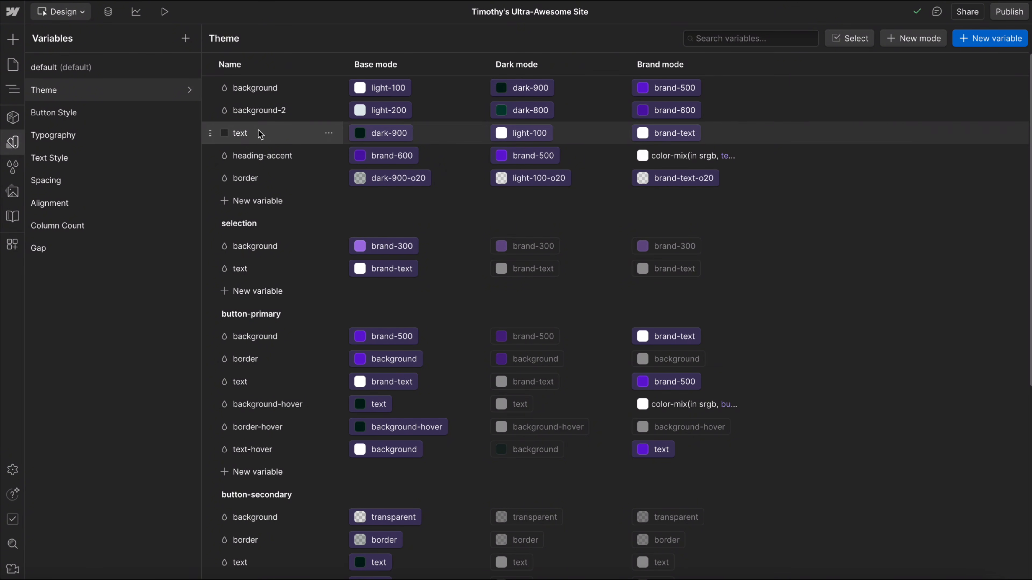
left_click(388, 133)
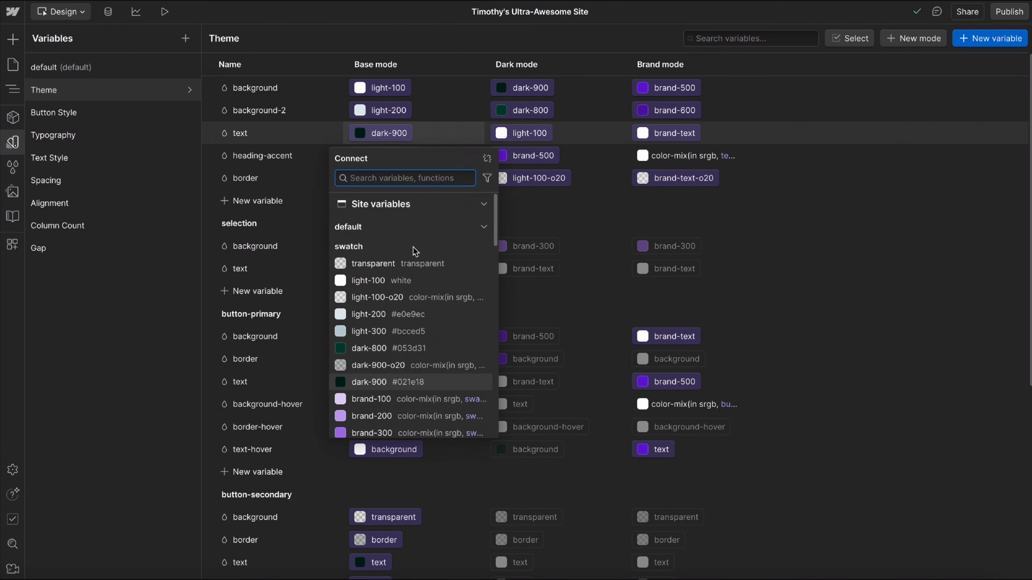
left_click(281, 115)
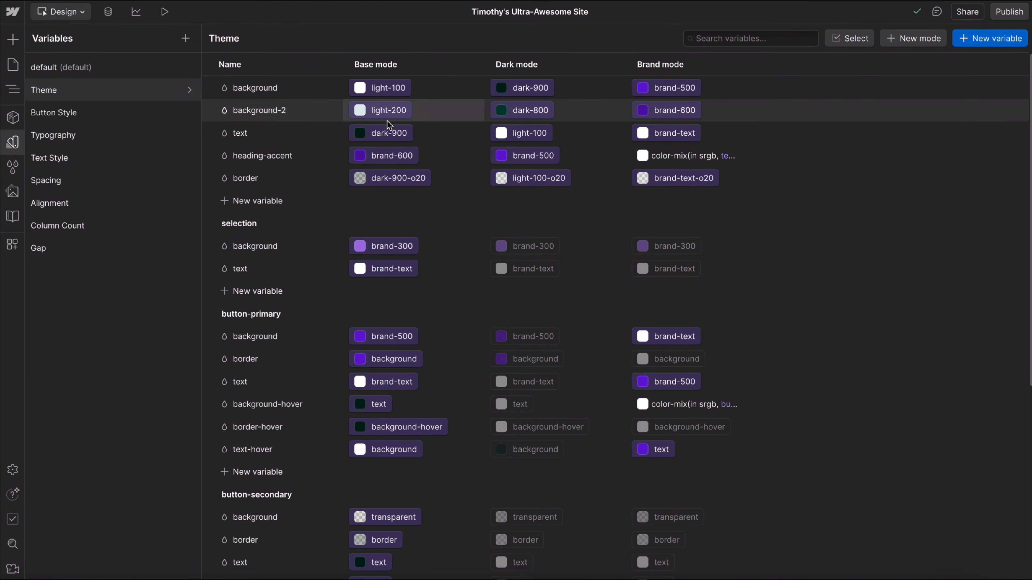
Examine which swatches the base-mode heading-accent and border variables of the Theme collection link to.
left_click(381, 154)
scroll(365, 325, "up", 1)
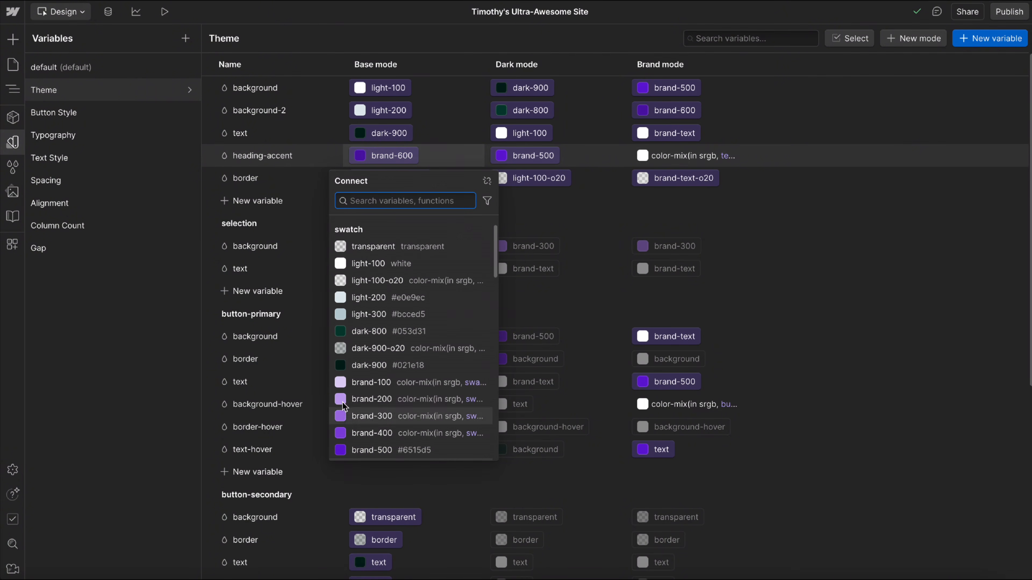
scroll(343, 405, "down", 2)
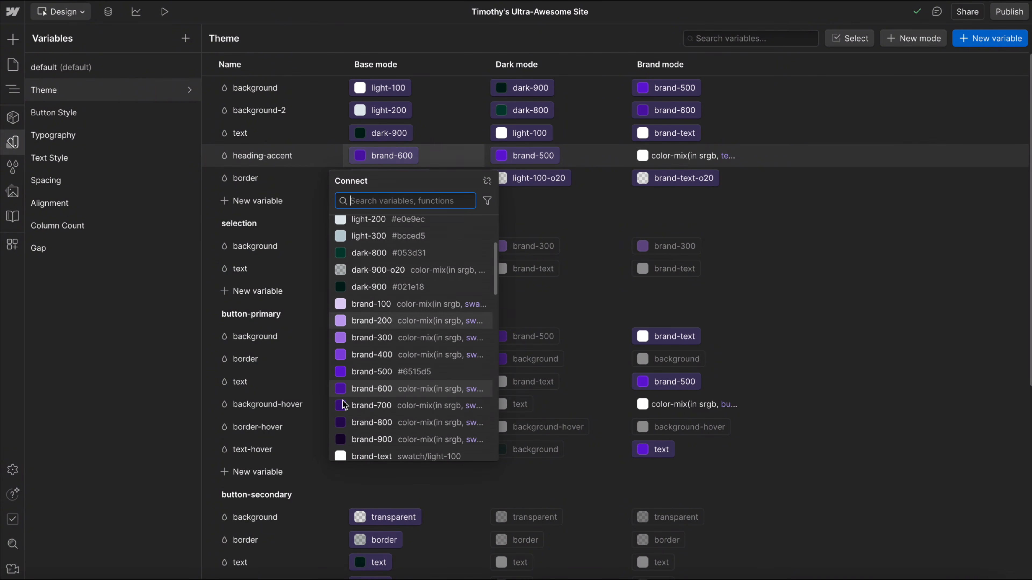
left_click(327, 136)
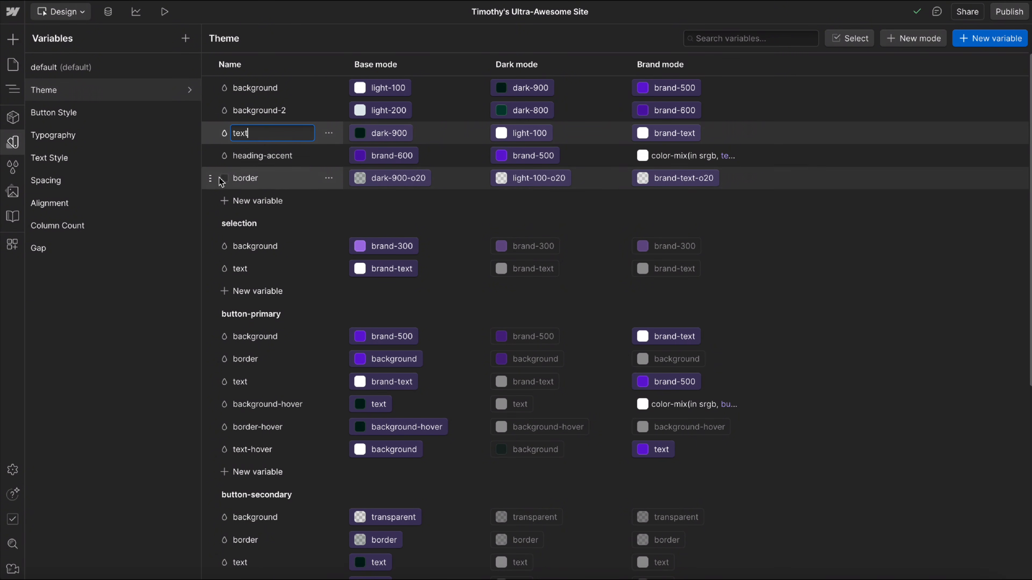
key("Escape")
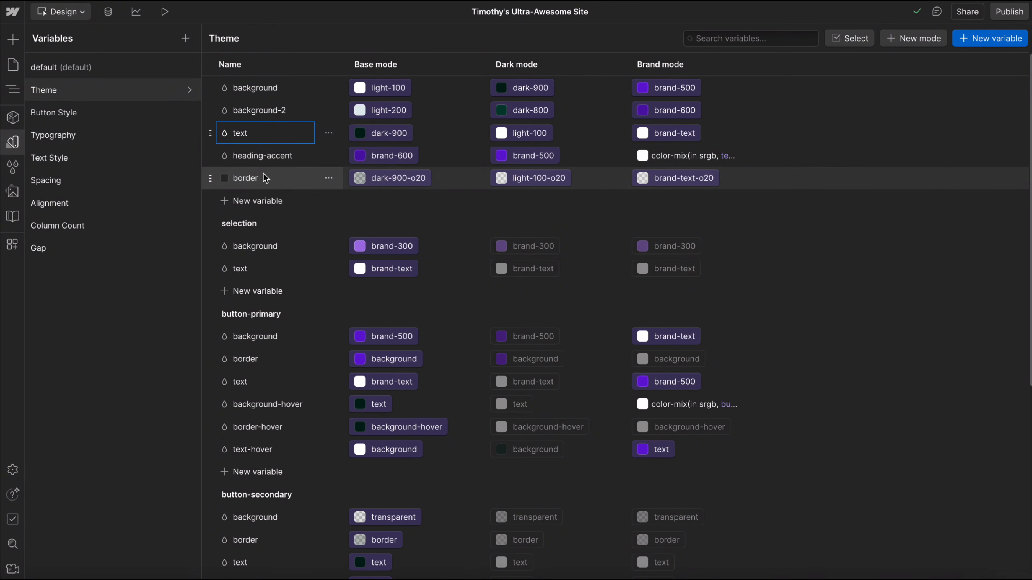
left_click(392, 179)
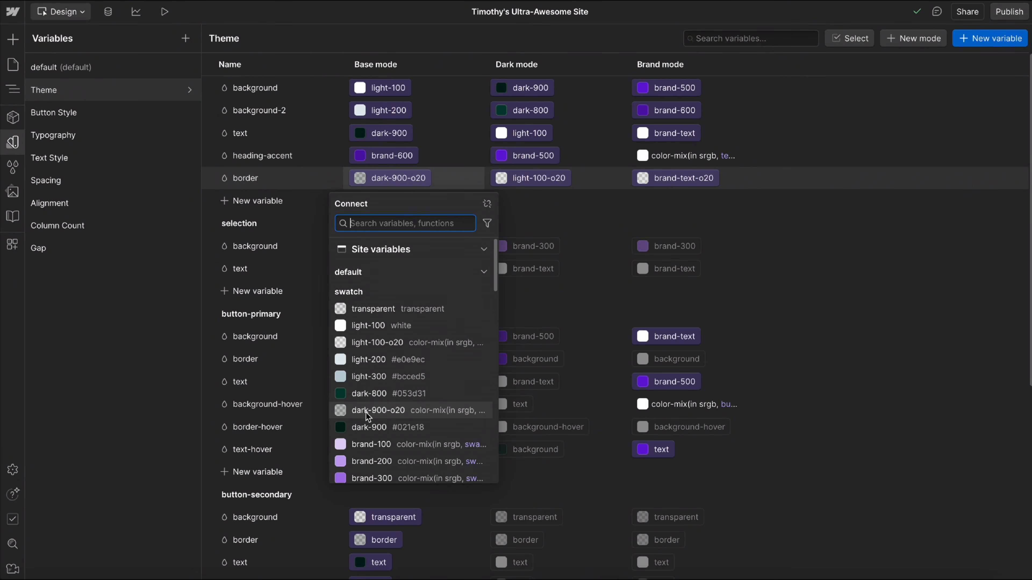
left_click(789, 293)
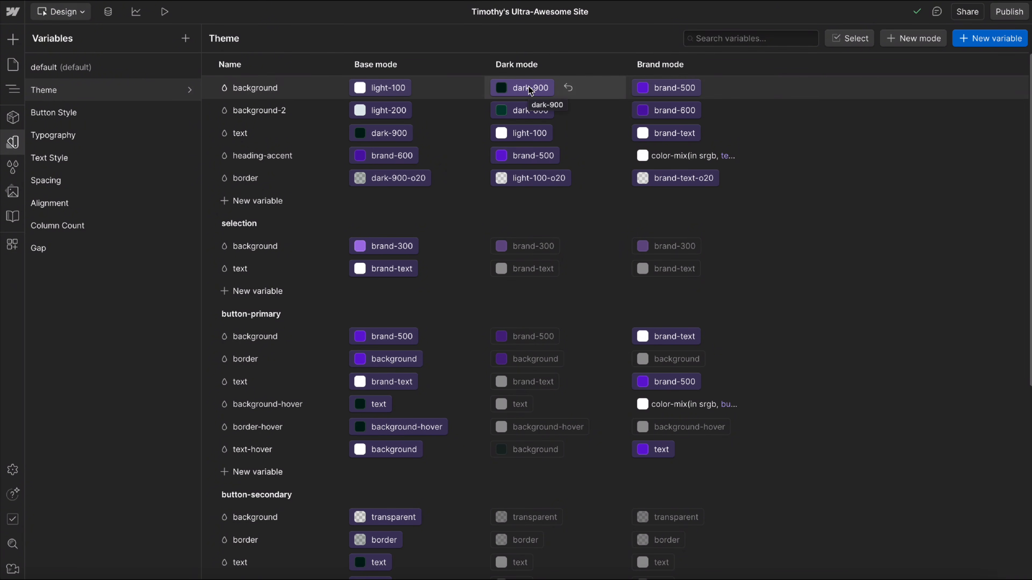
Examine which swatches the dark-mode background-2 and border variables of the Theme collection link to.
left_click(515, 110)
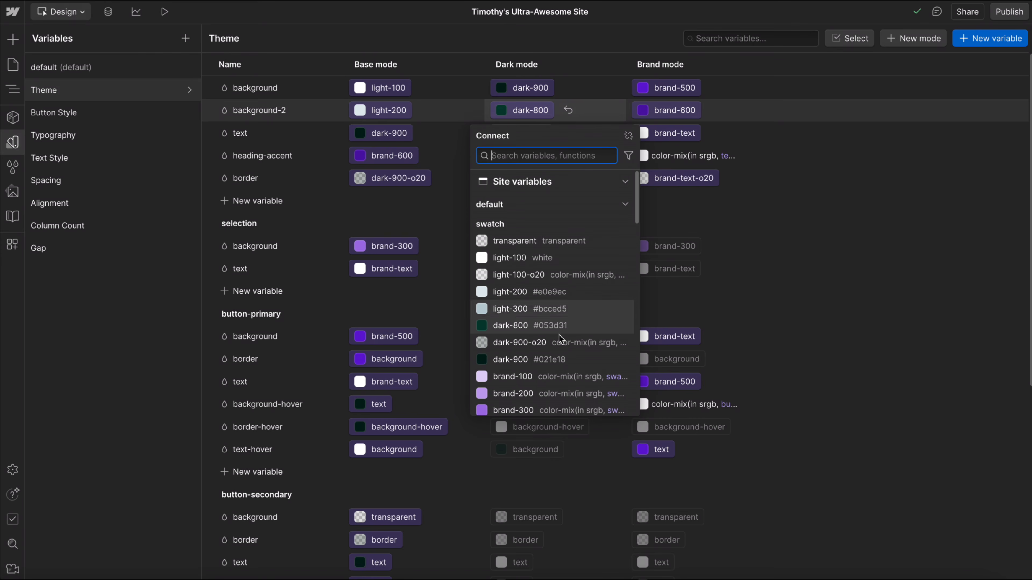
left_click(840, 272)
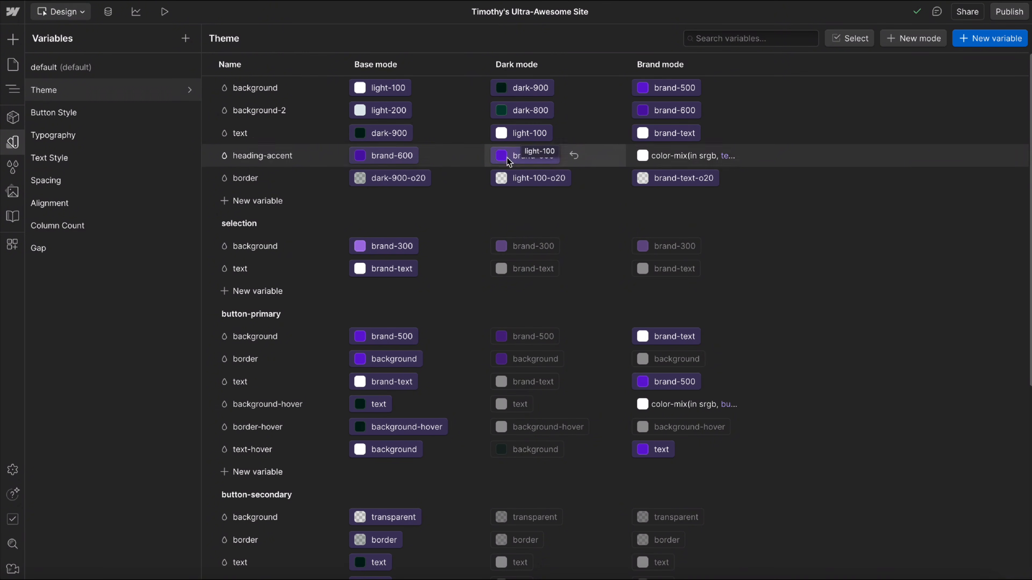
left_click(531, 179)
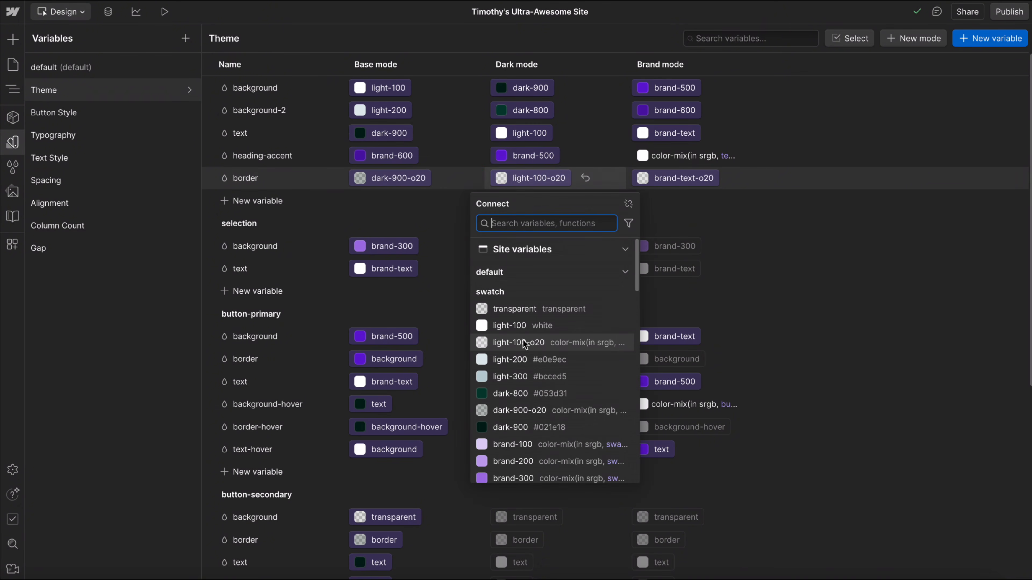
left_click(814, 253)
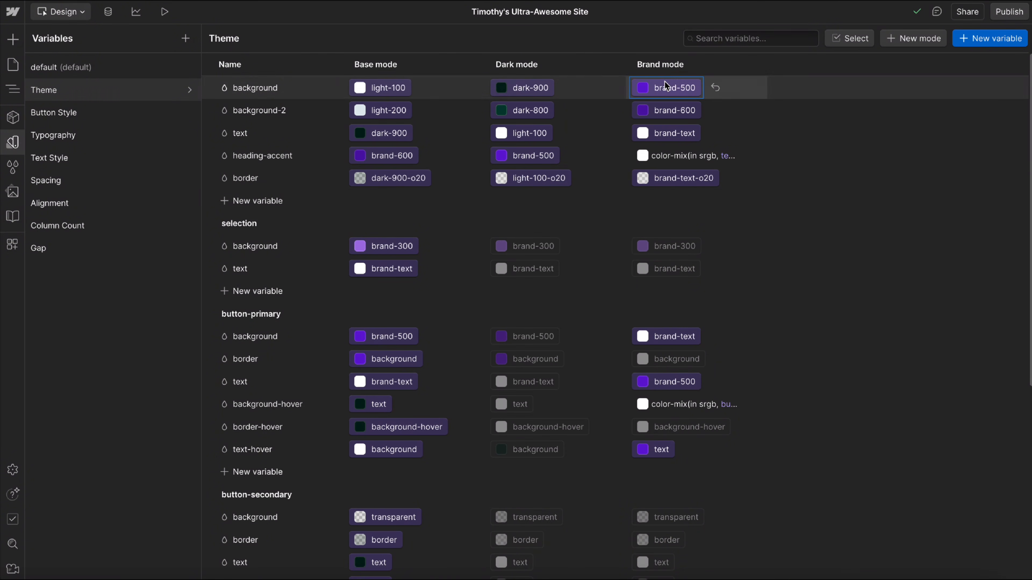
Examine which swatches the brand-mode background, background-2, text and border variables of the Theme collection link to.
left_click(652, 87)
left_click(945, 266)
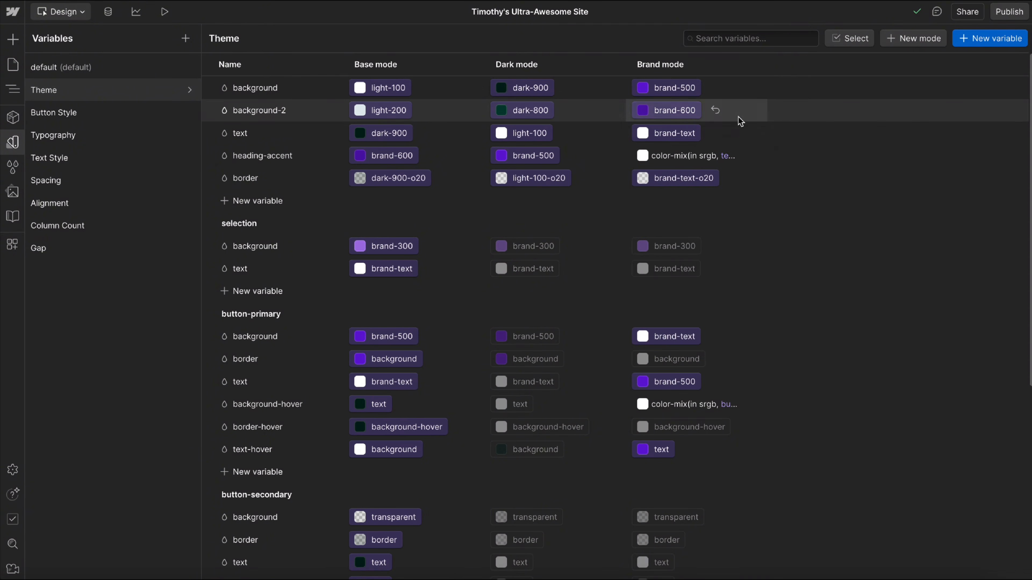
left_click(682, 112)
left_click(864, 270)
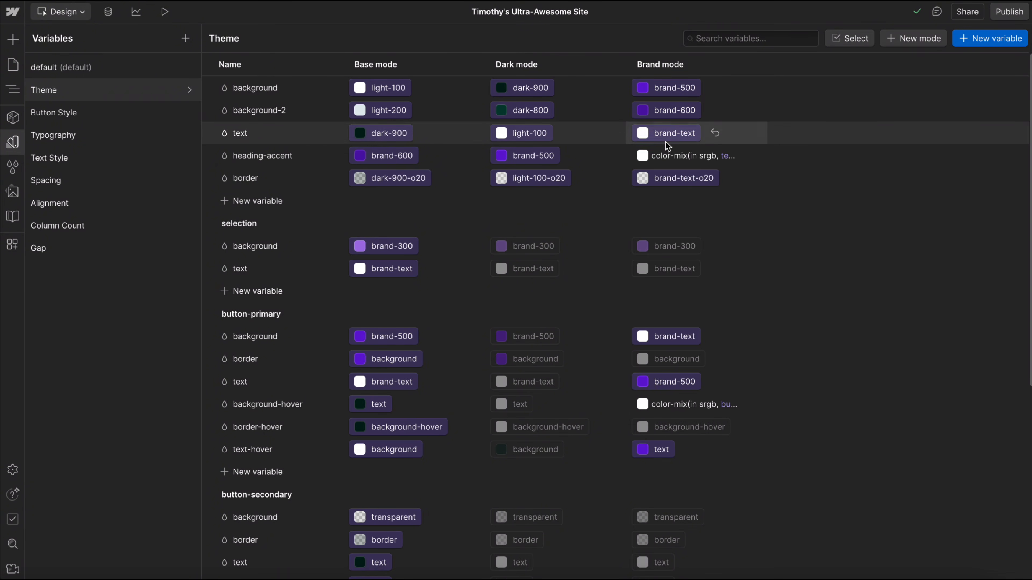
scroll(654, 441, "down", 1)
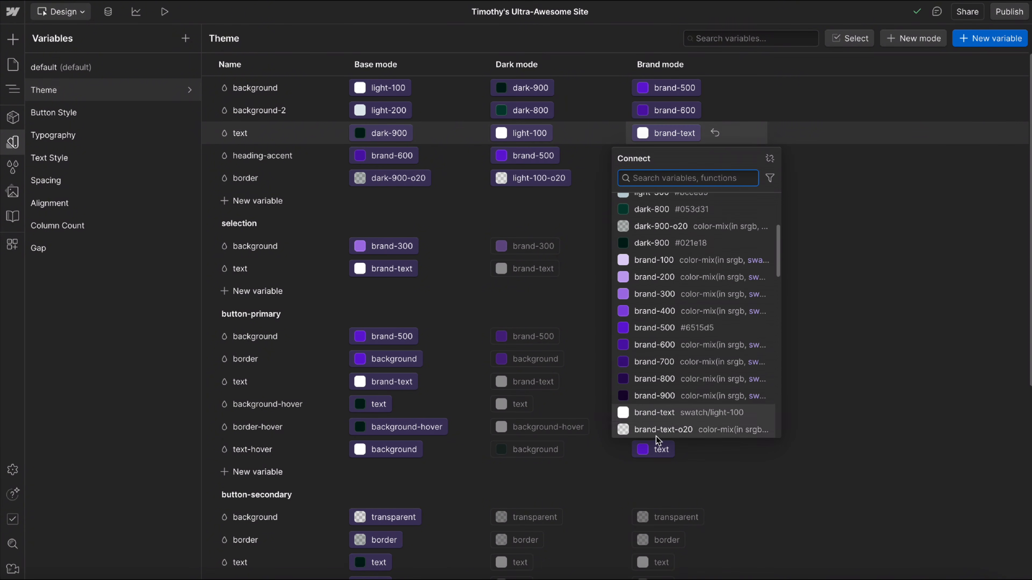
left_click(900, 341)
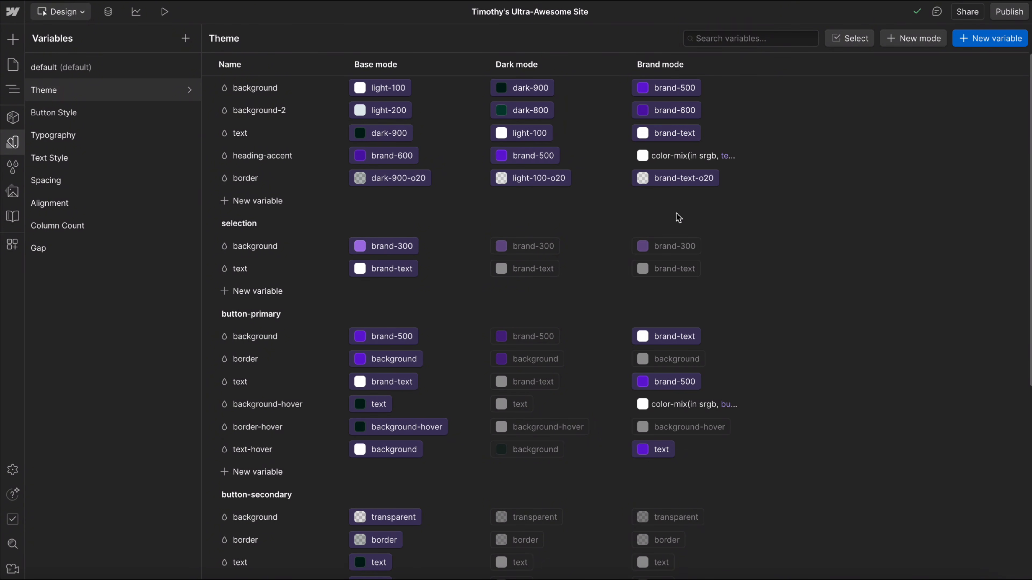
left_click(688, 179)
left_click(916, 354)
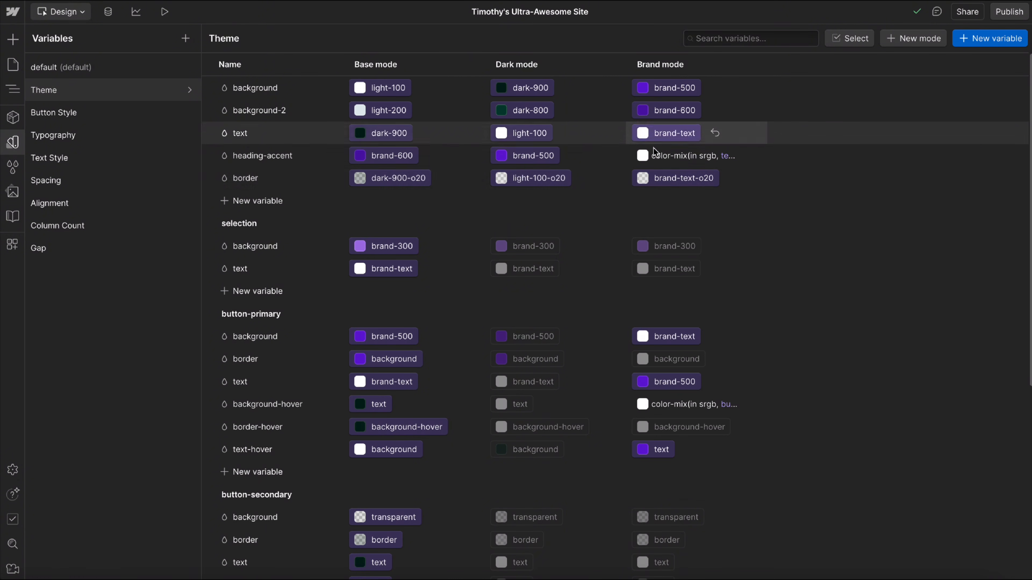
Return to the style guide and highlight paragraph text in the inherit, light and brand theme cards to check the selection colors.
scroll(386, 239, "down", 1)
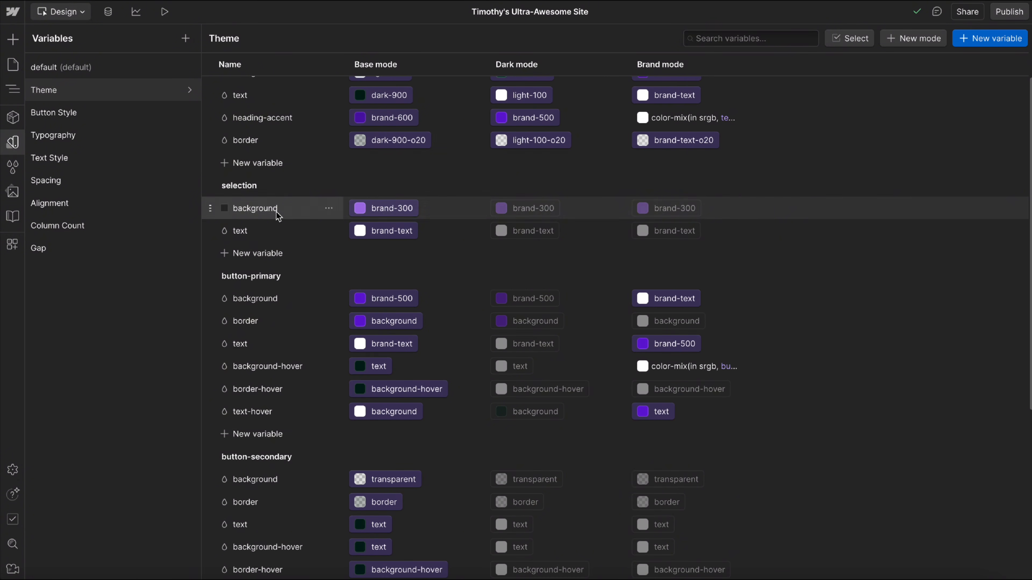
left_click(11, 142)
scroll(233, 118, "up", 3)
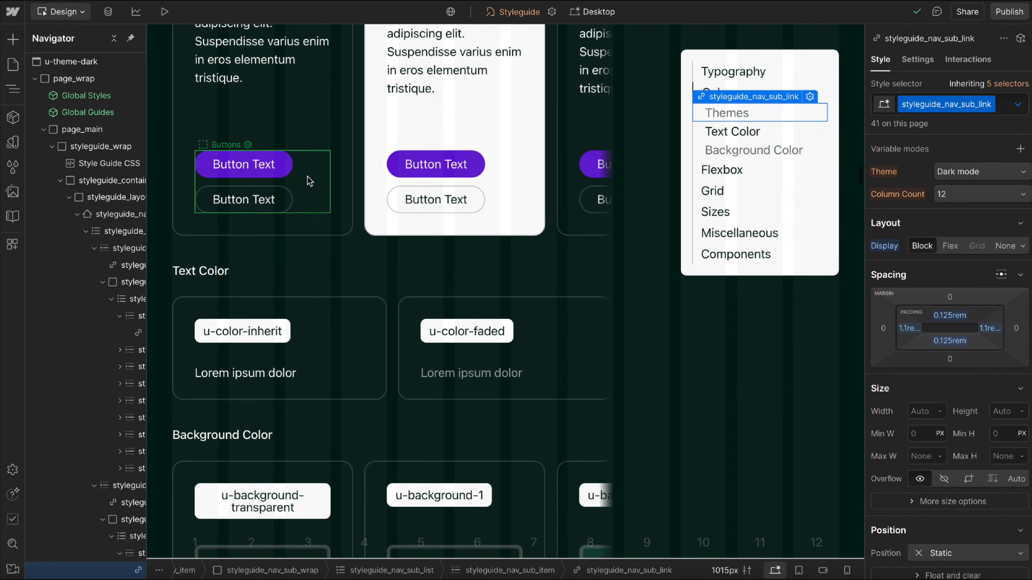
double_click(233, 119)
left_click_drag(219, 111, 277, 167)
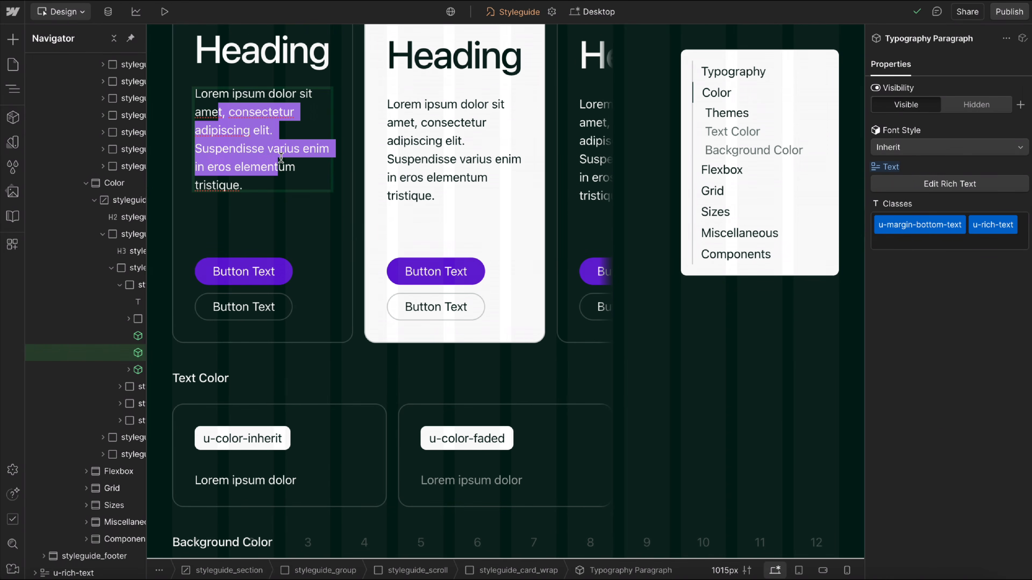
double_click(405, 120)
left_click_drag(394, 122, 527, 191)
scroll(439, 146, "right", 7)
scroll(475, 147, "up", 1)
left_click(465, 148)
double_click(465, 148)
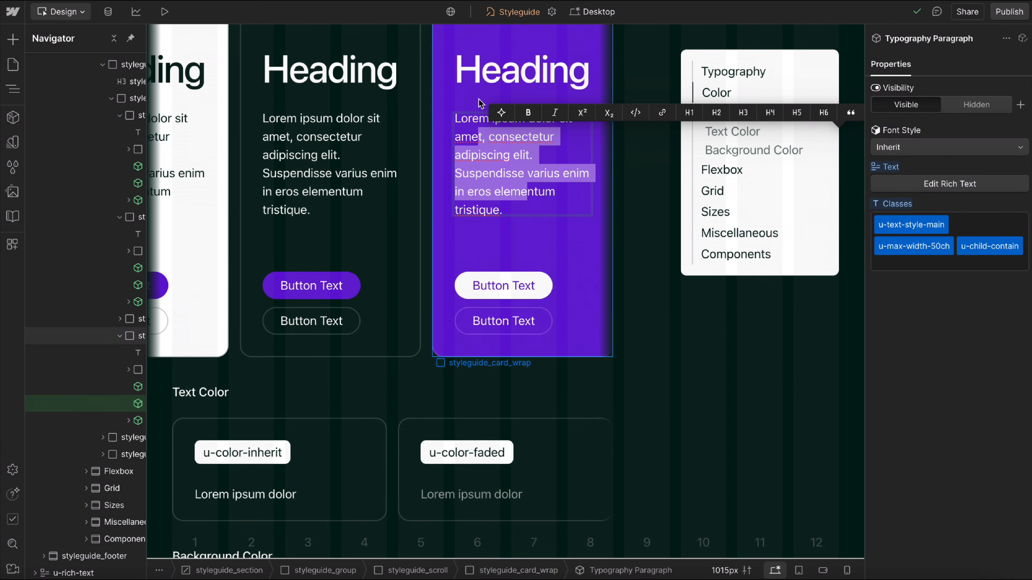
In the Theme collection's selection group, link the brand-mode background variable to light-100.
left_click(13, 142)
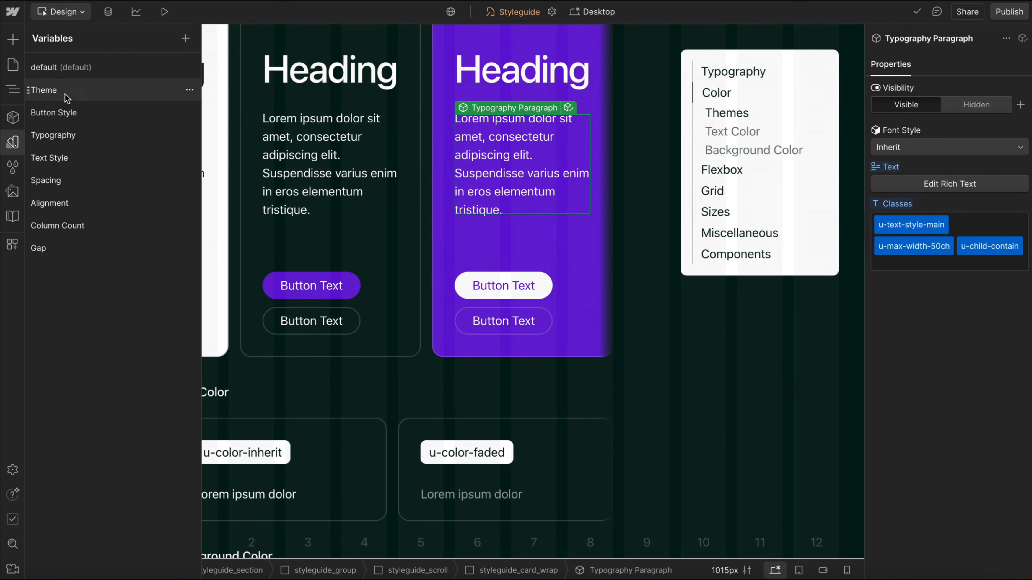
left_click(63, 90)
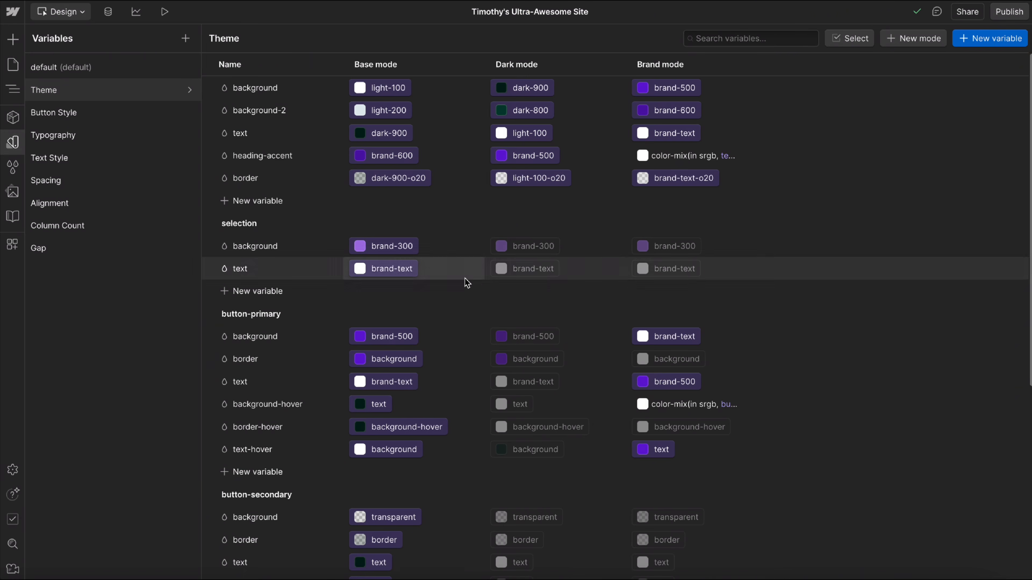
left_click(656, 247)
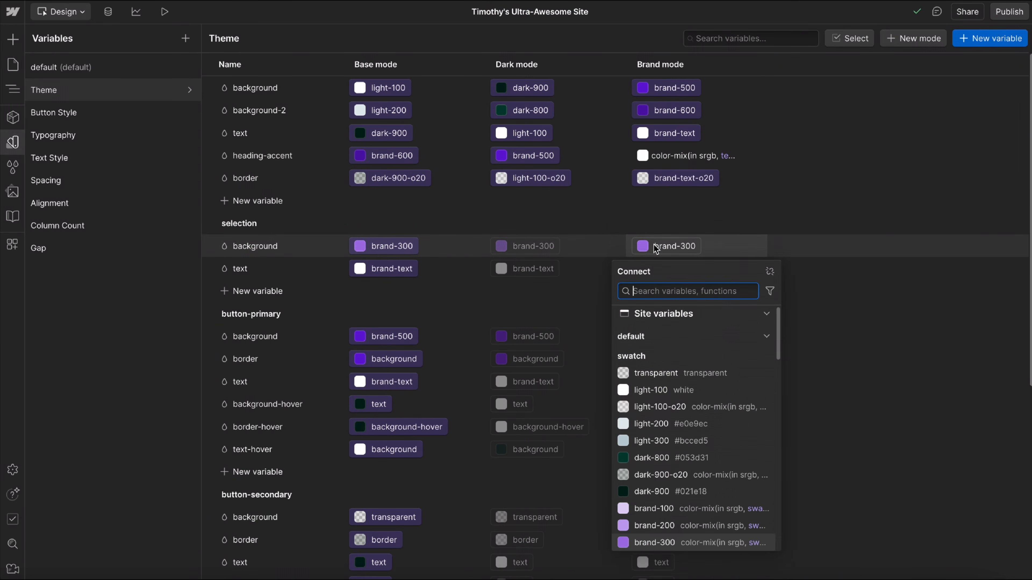
scroll(682, 427, "down", 1)
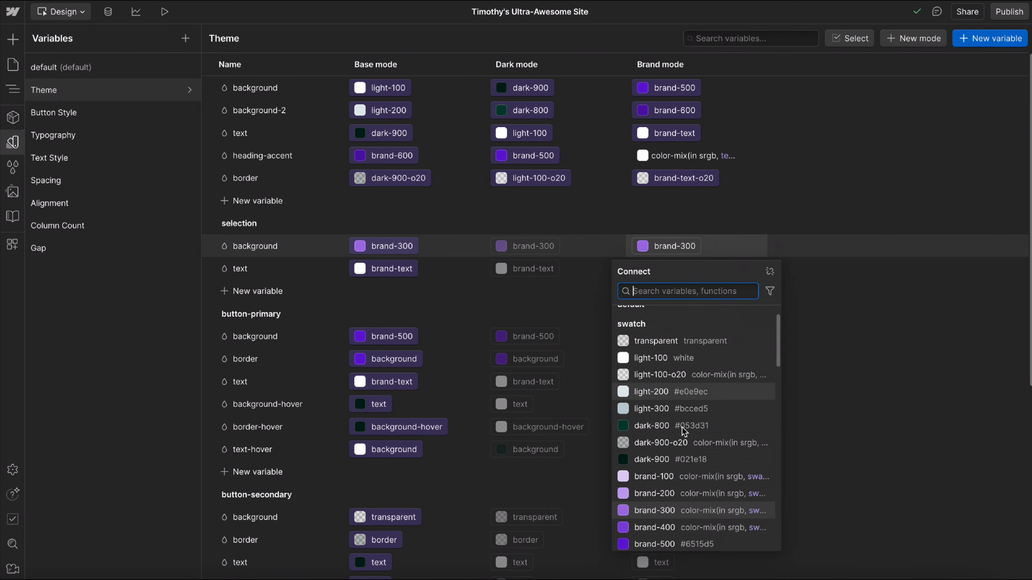
left_click(646, 359)
Link the brand-mode text variable of the selection group to dark-900.
left_click(652, 269)
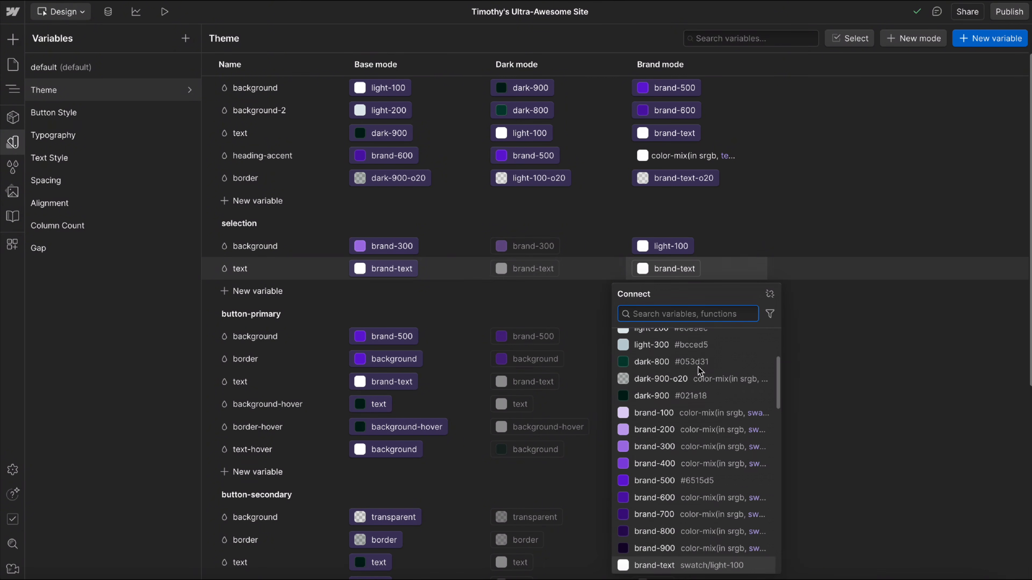
scroll(698, 367, "up", 1)
scroll(713, 426, "up", 2)
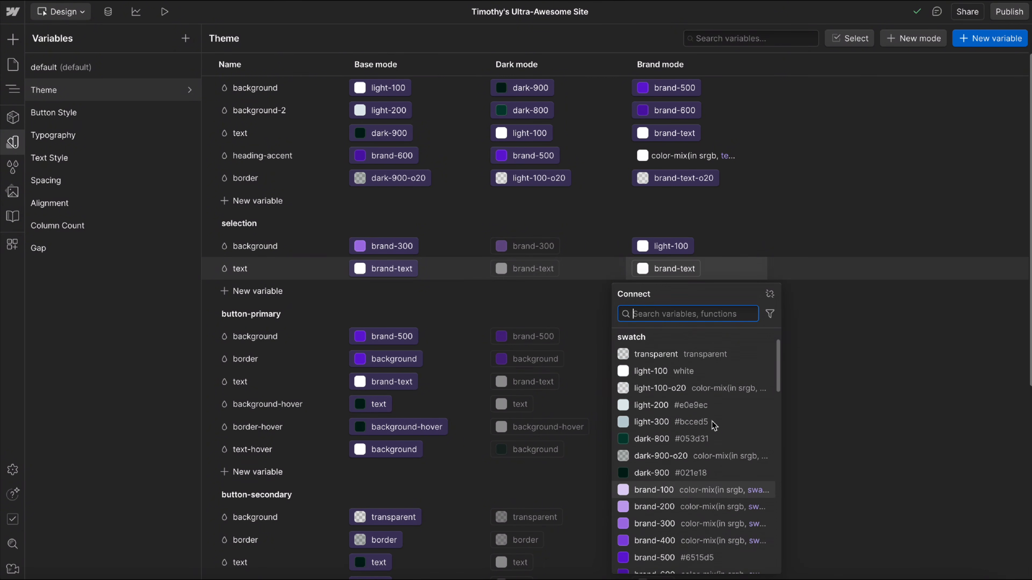
left_click(655, 466)
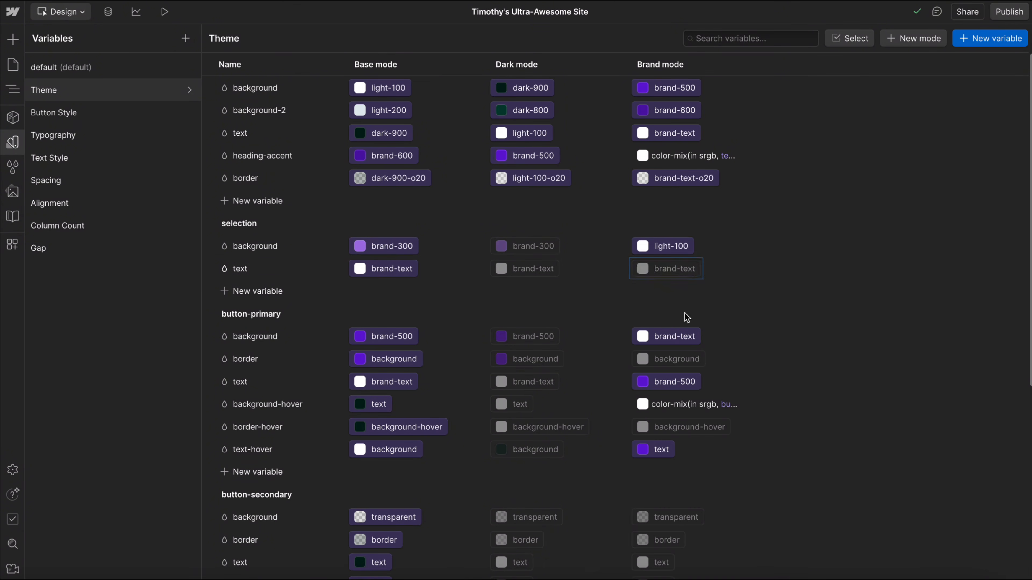
Highlight paragraph and heading text in the style guide's brand and dark theme cards to check the selection colors.
left_click(13, 142)
left_click_drag(474, 122, 512, 174)
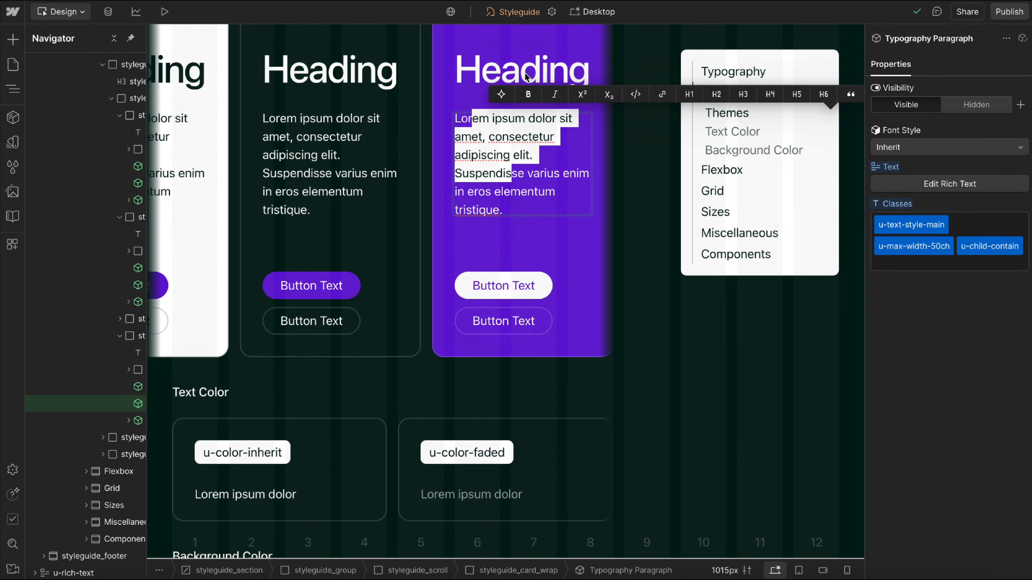
double_click(501, 72)
left_click_drag(468, 70, 543, 72)
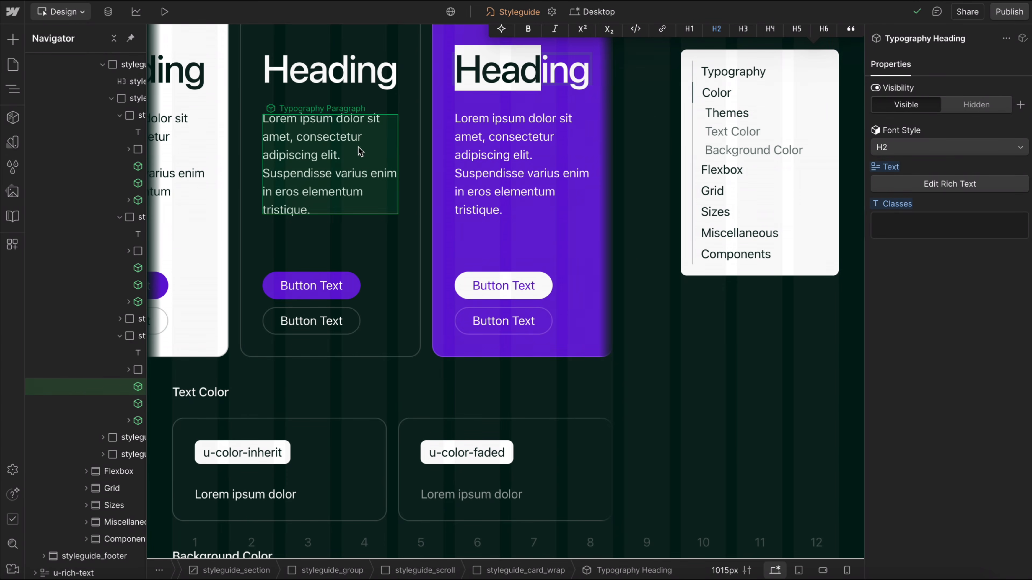
left_click_drag(294, 137, 333, 155)
left_click(657, 273)
left_click(658, 273)
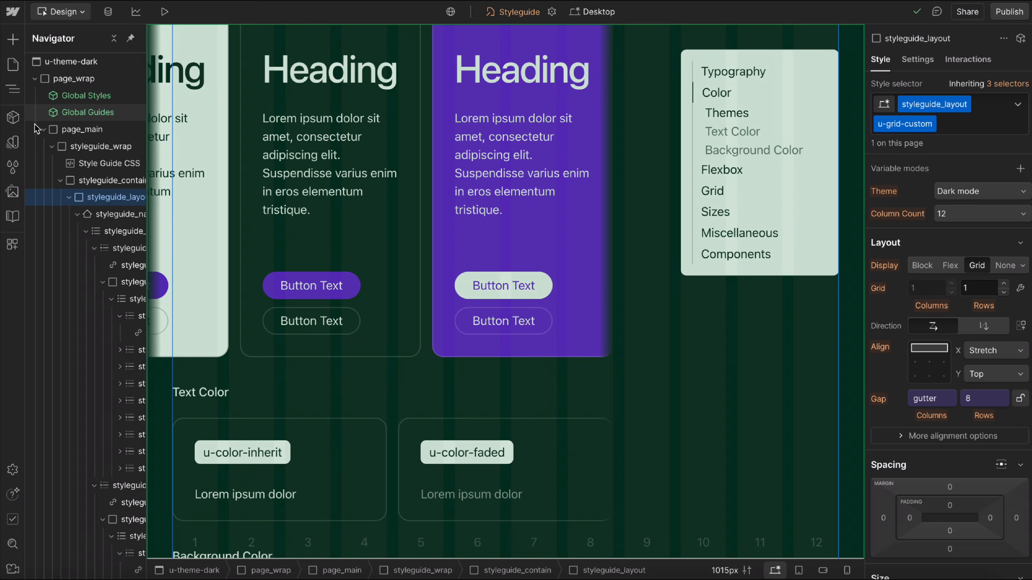
Review the Theme collection's button variables and compare them with the buttons in the style guide's theme cards.
left_click(15, 142)
left_click(57, 90)
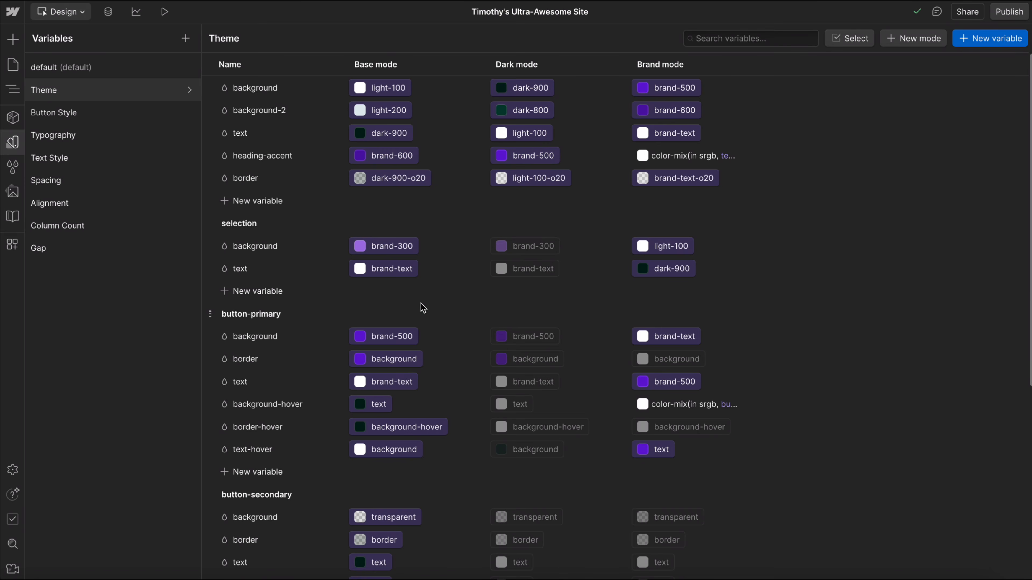
scroll(389, 298, "down", 3)
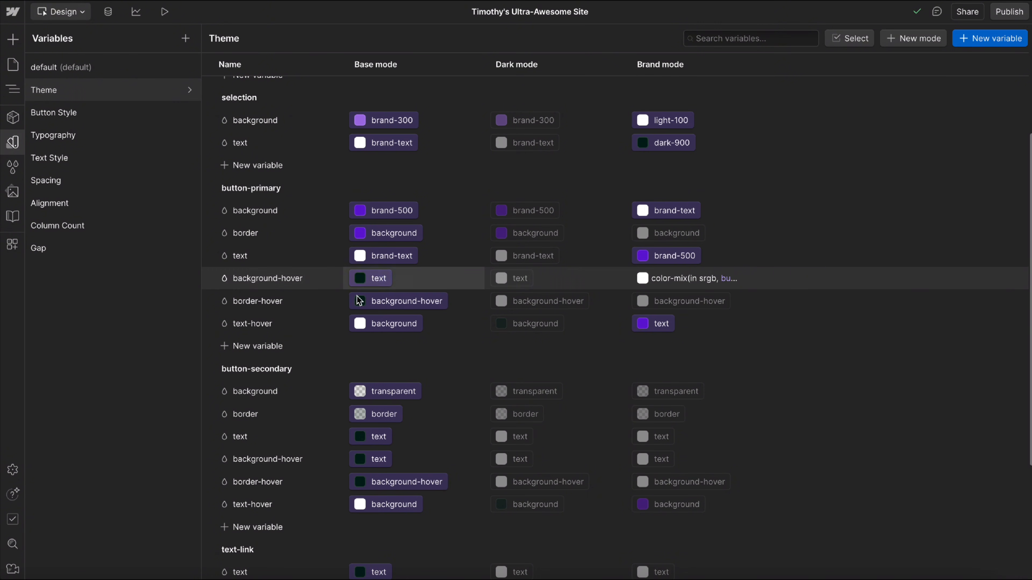
left_click(12, 143)
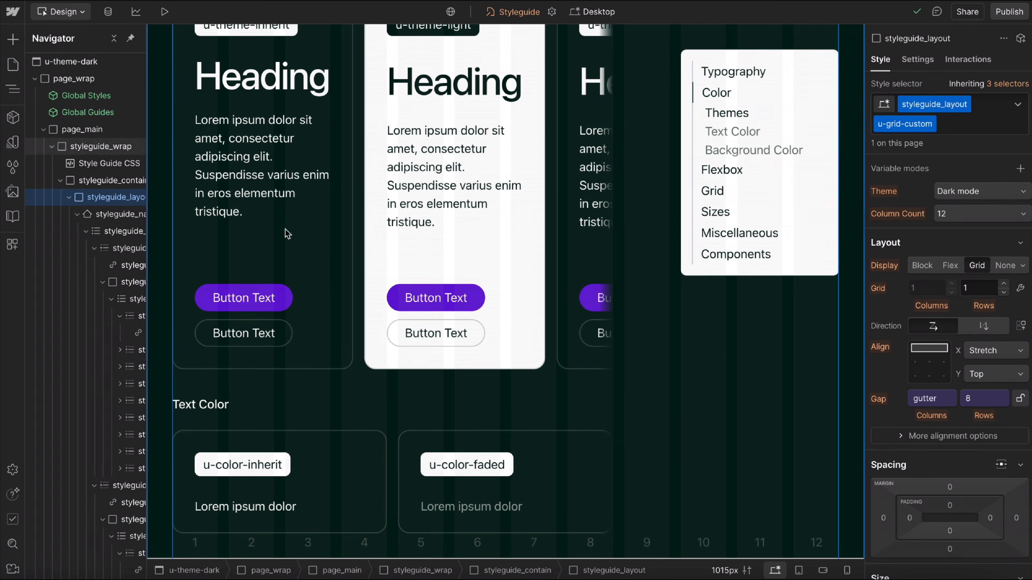
scroll(355, 233, "right", 4)
scroll(355, 233, "left", 4)
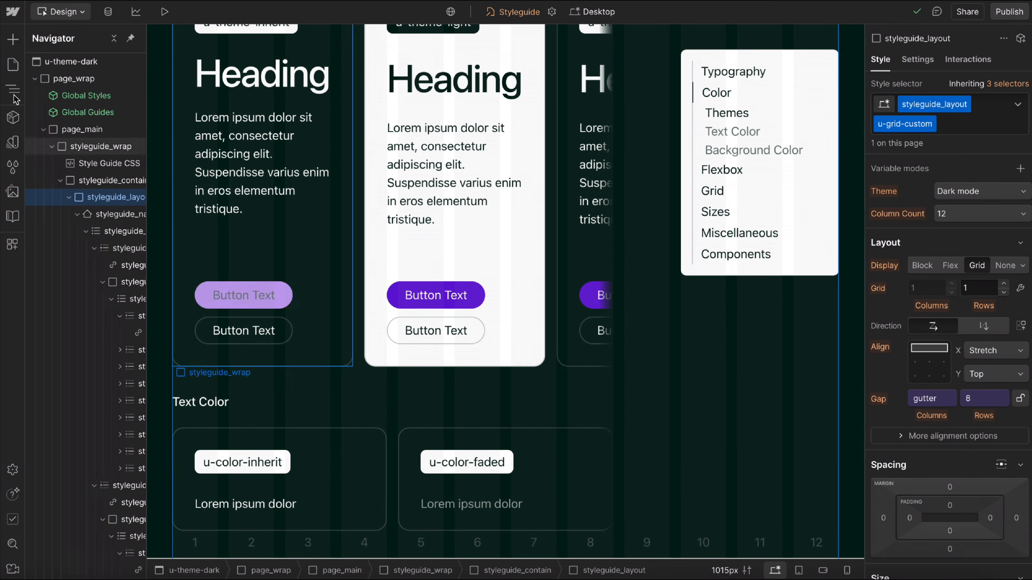
In the Theme collection's button-primary group, link the dark-mode background-hover variable to brand-secondary-500.
left_click(13, 142)
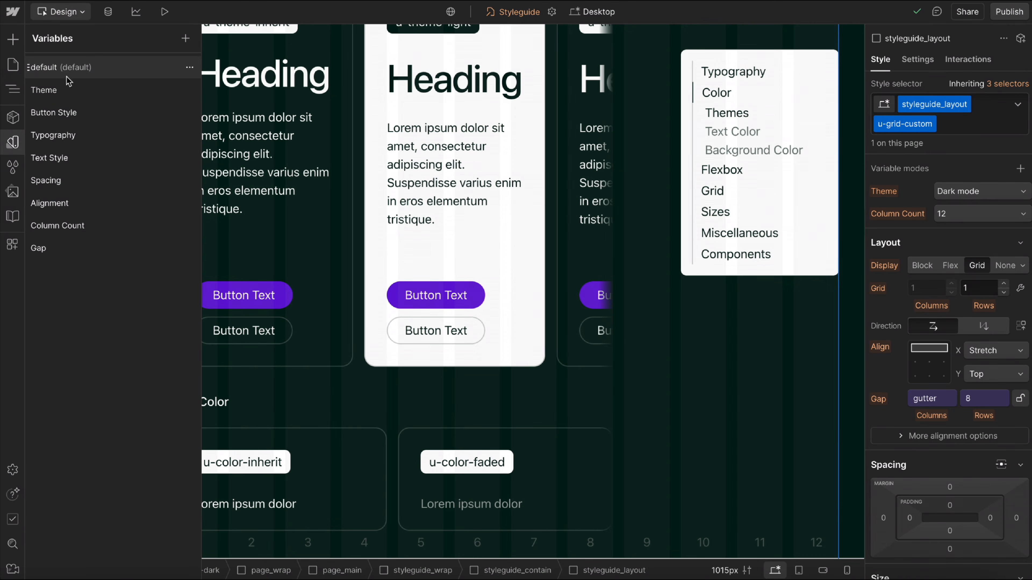
left_click(82, 93)
scroll(389, 346, "down", 5)
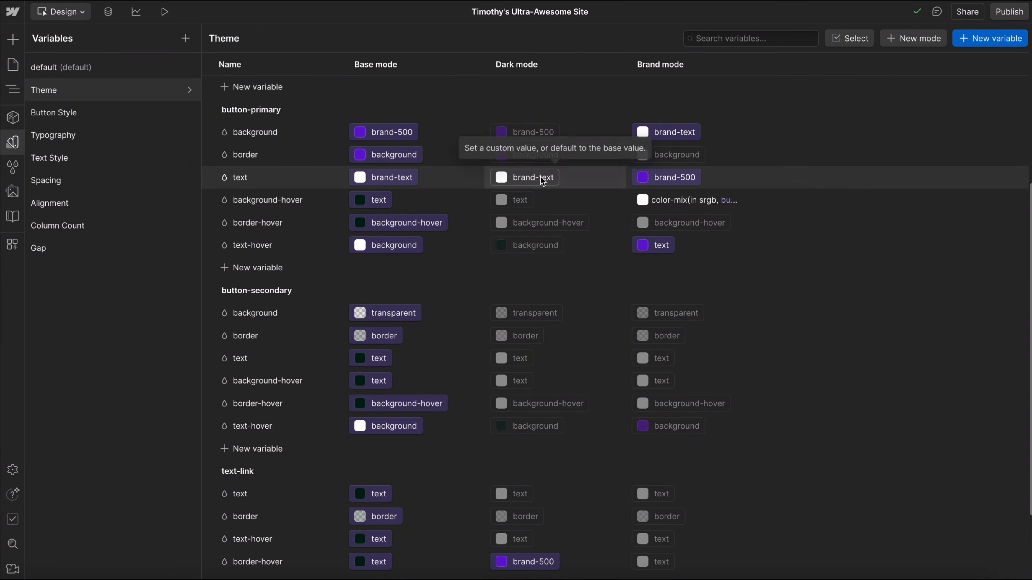
scroll(540, 176, "down", 1)
left_click(516, 152)
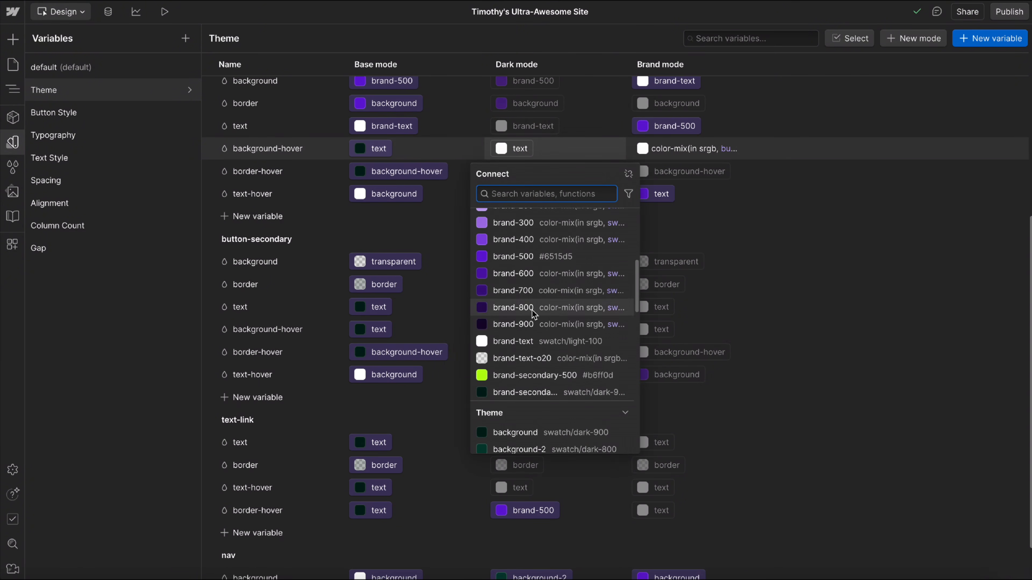
key("Escape")
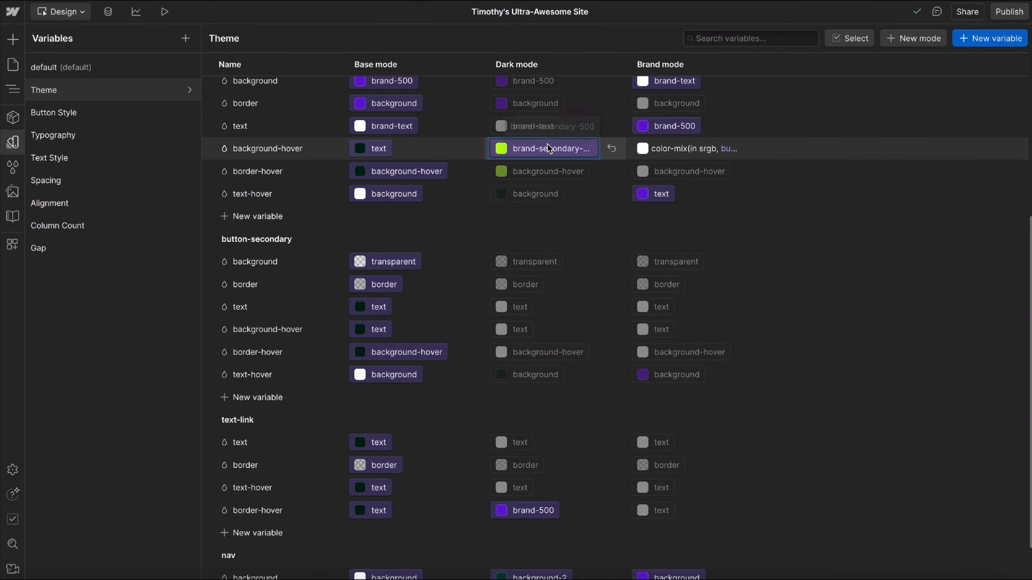
Link the dark-mode text-hover variable of the button-primary group to brand-secondary-text.
left_click(537, 197)
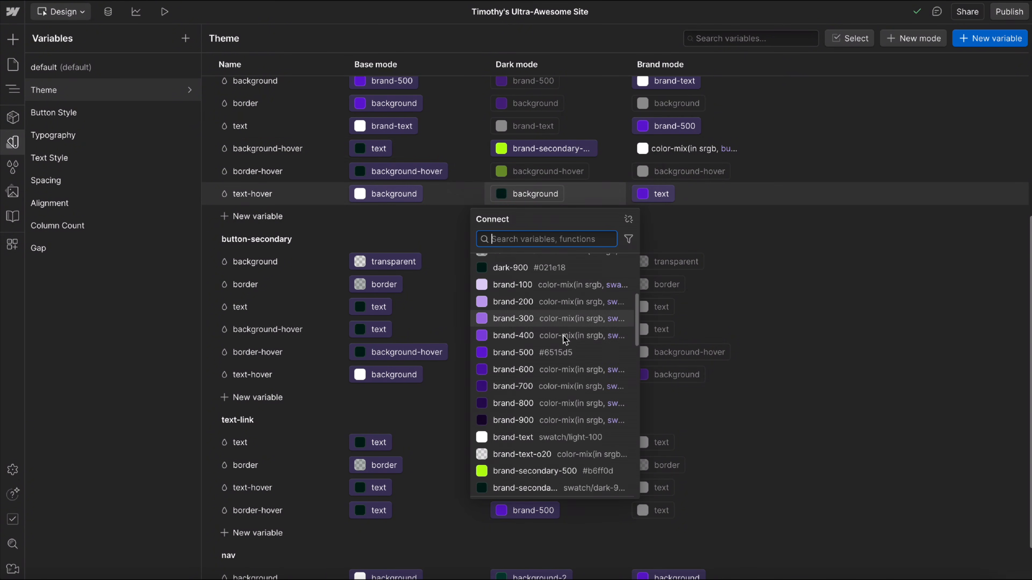
scroll(562, 336, "down", 3)
left_click(519, 392)
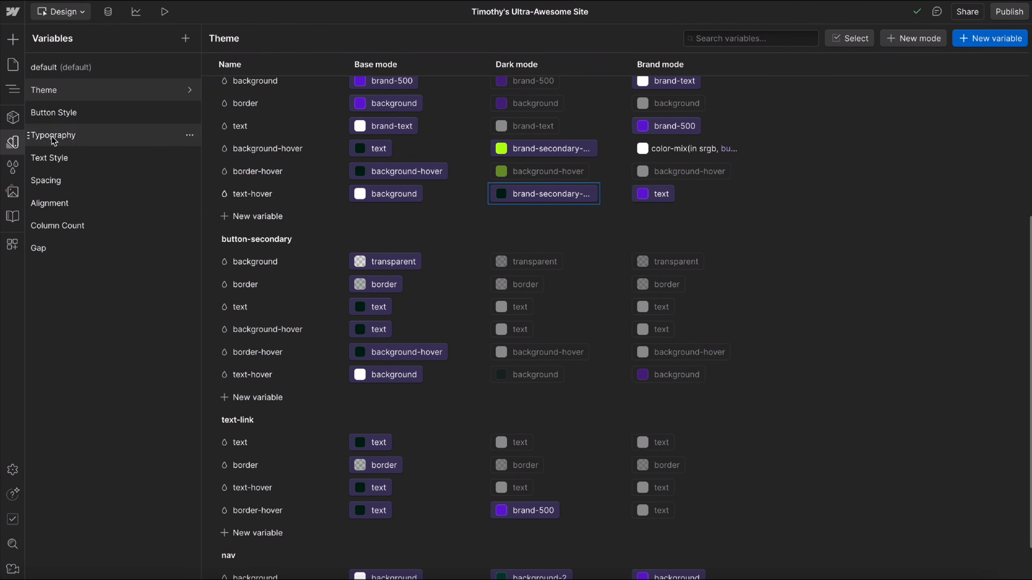
Return to the style guide and inspect the button hover colors across the theme cards.
left_click(16, 145)
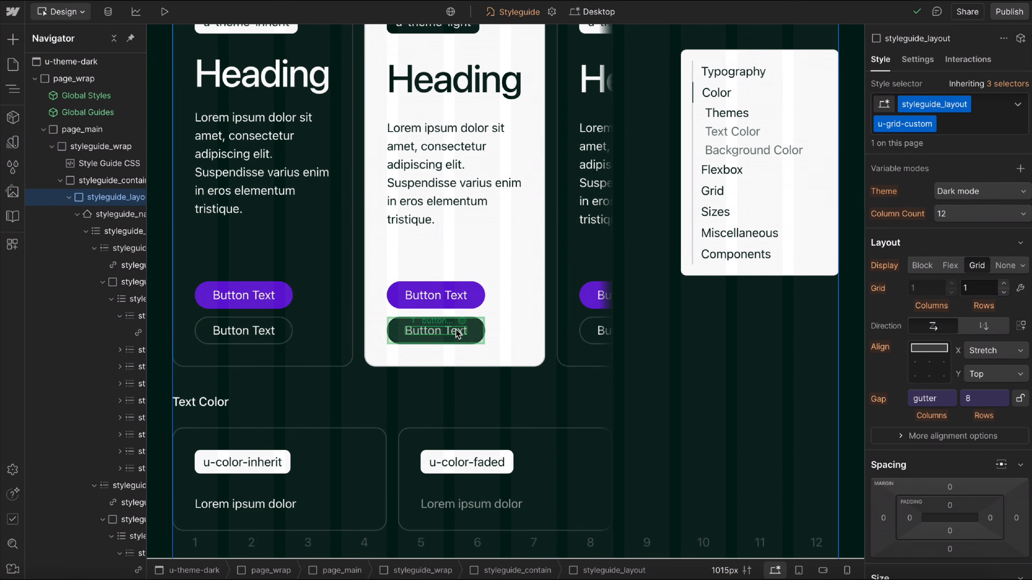
scroll(447, 331, "right", 3)
scroll(446, 325, "left", 3)
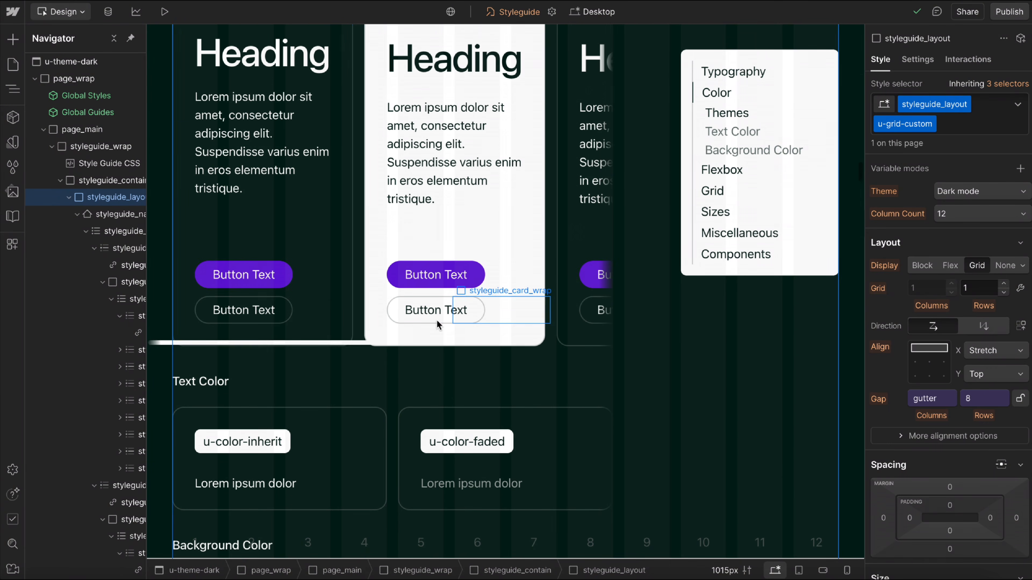
In the Theme collection, check which variable the base-mode border of the button-secondary group is connected to.
left_click(12, 142)
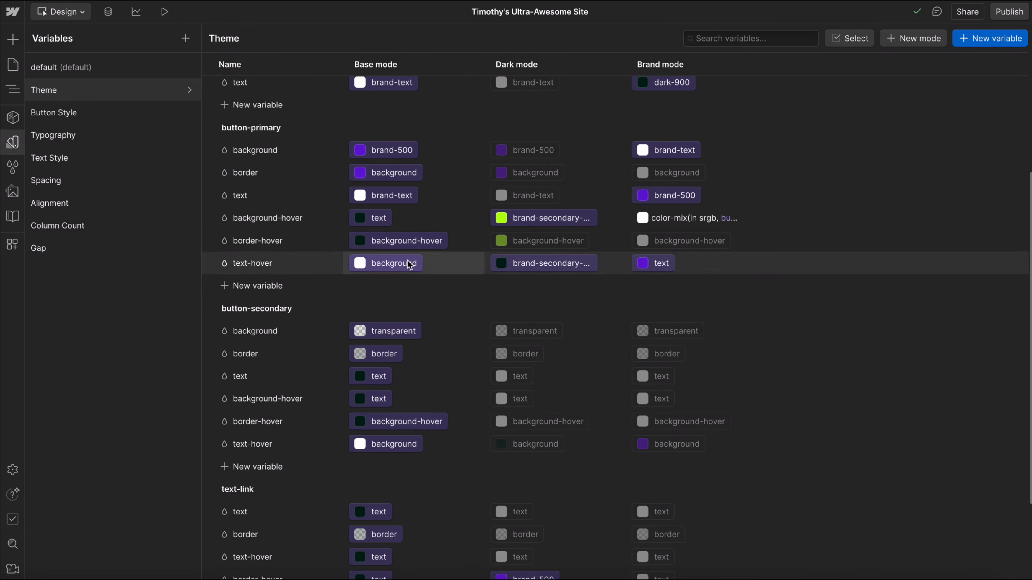
scroll(422, 400, "down", 2)
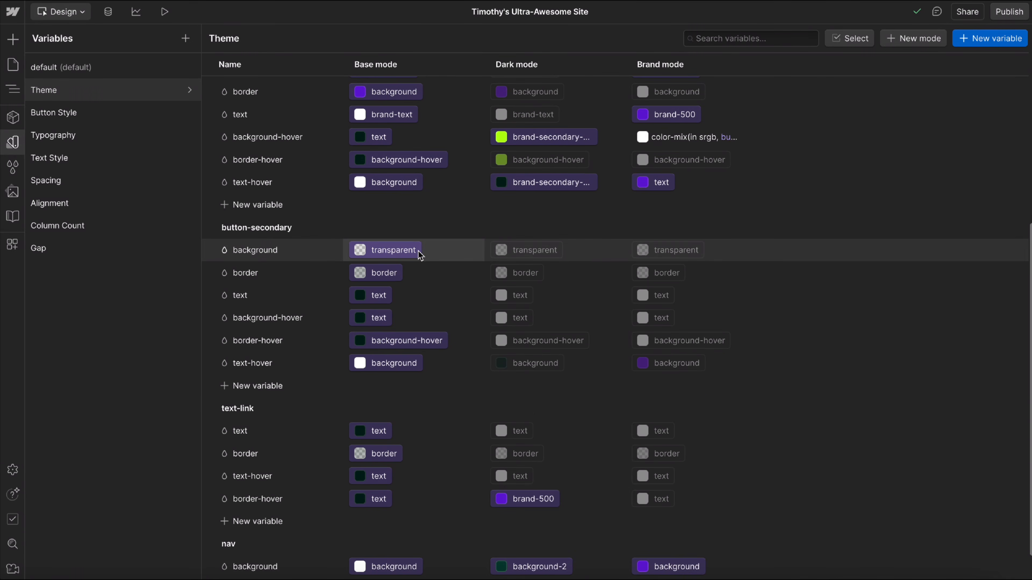
left_click(371, 272)
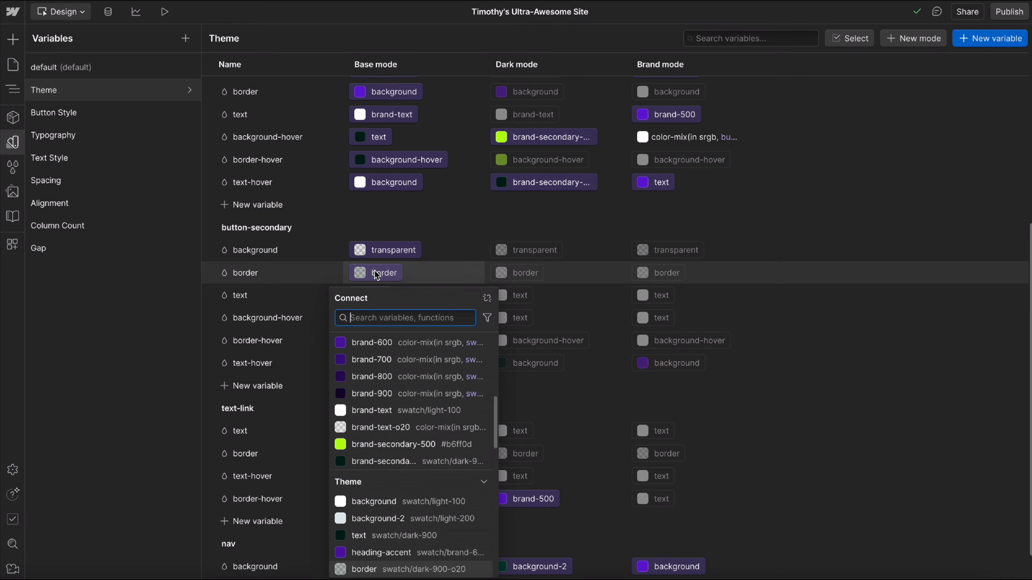
scroll(402, 458, "down", 5)
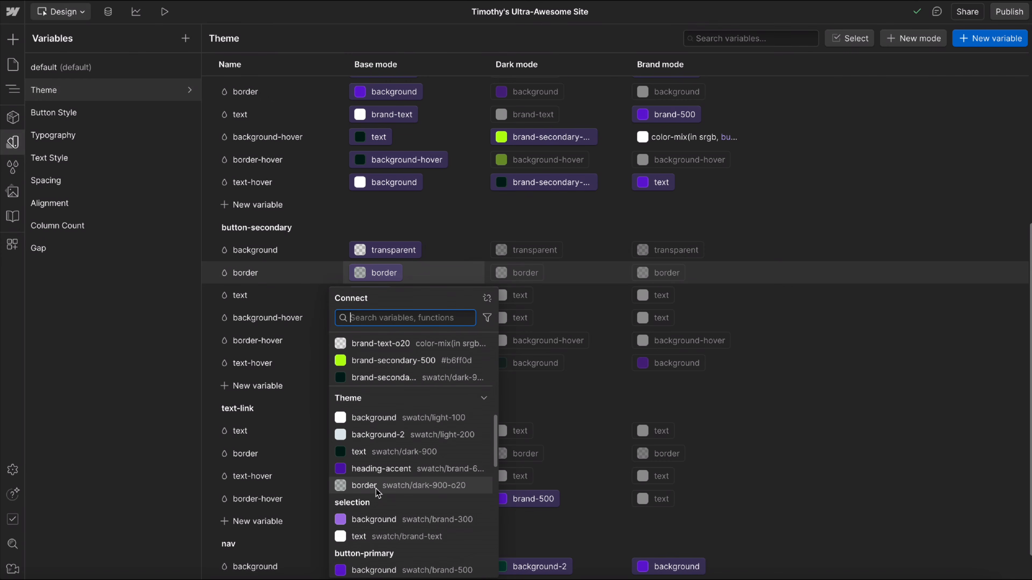
left_click(859, 352)
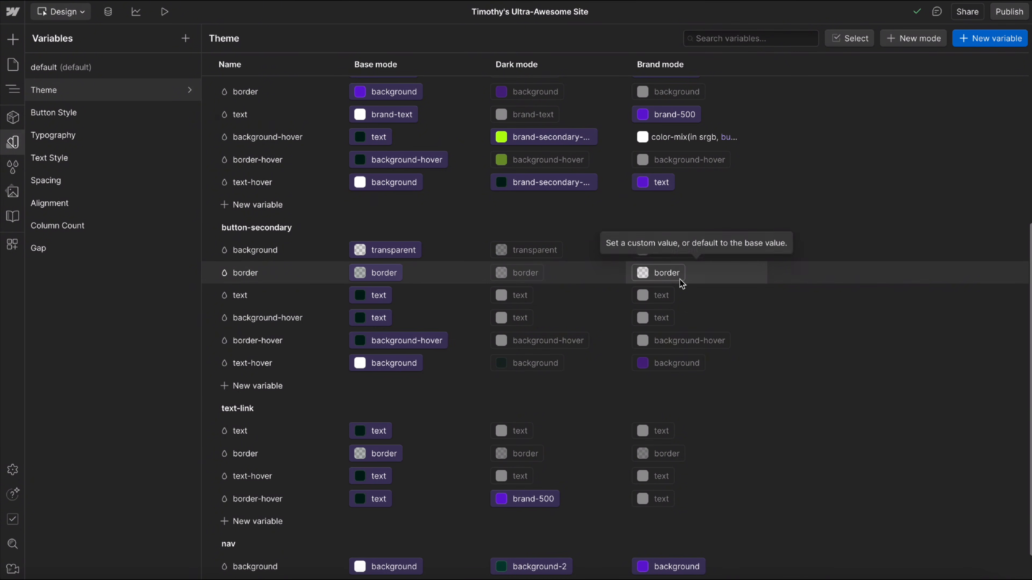
Link the dark-mode border variable of the button-secondary group to brand-500 and check the secondary button in the style guide.
scroll(686, 283, "up", 2)
scroll(698, 309, "down", 1)
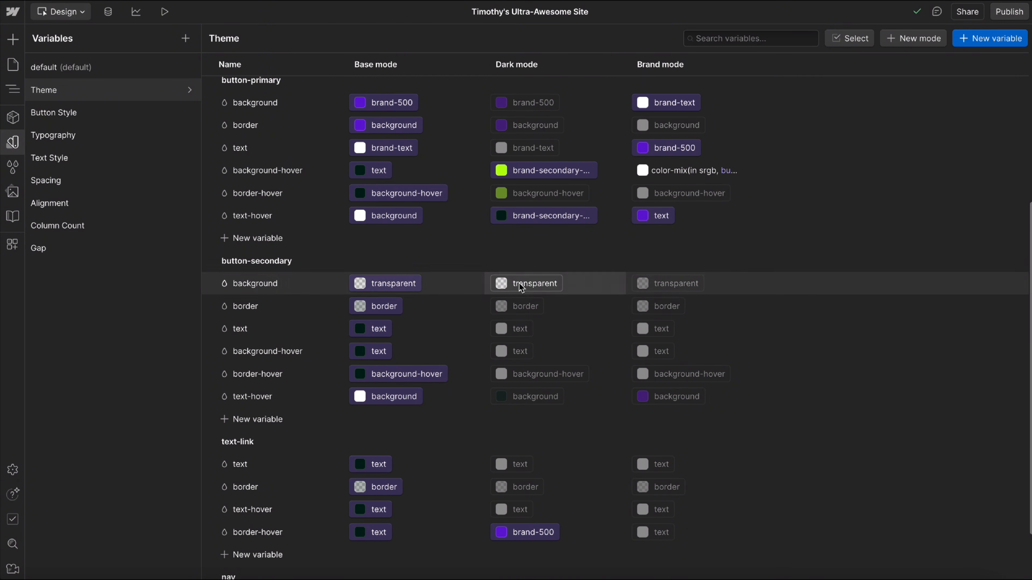
left_click(518, 305)
left_click(517, 304)
scroll(526, 268, "down", 3)
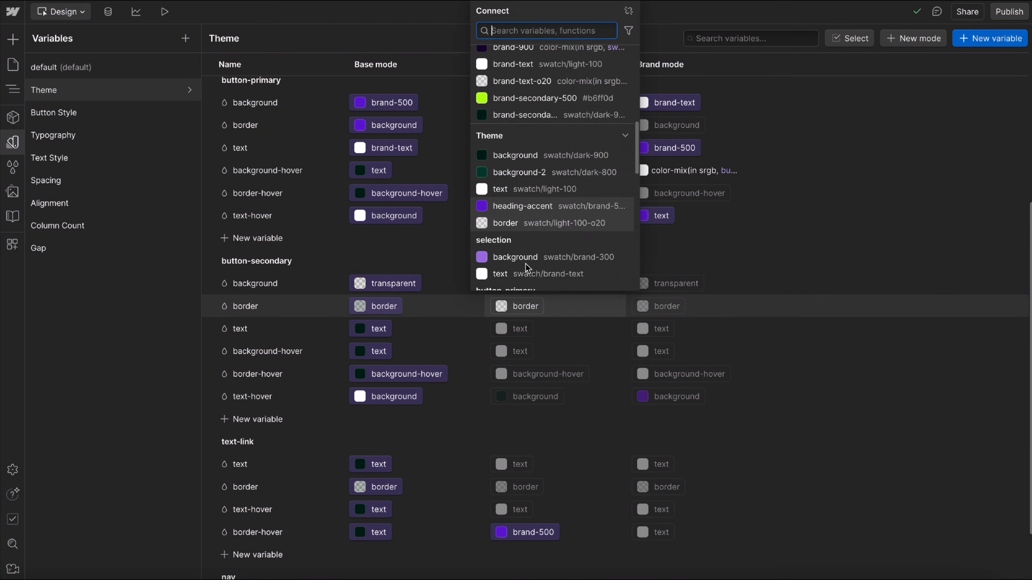
scroll(525, 263, "up", 5)
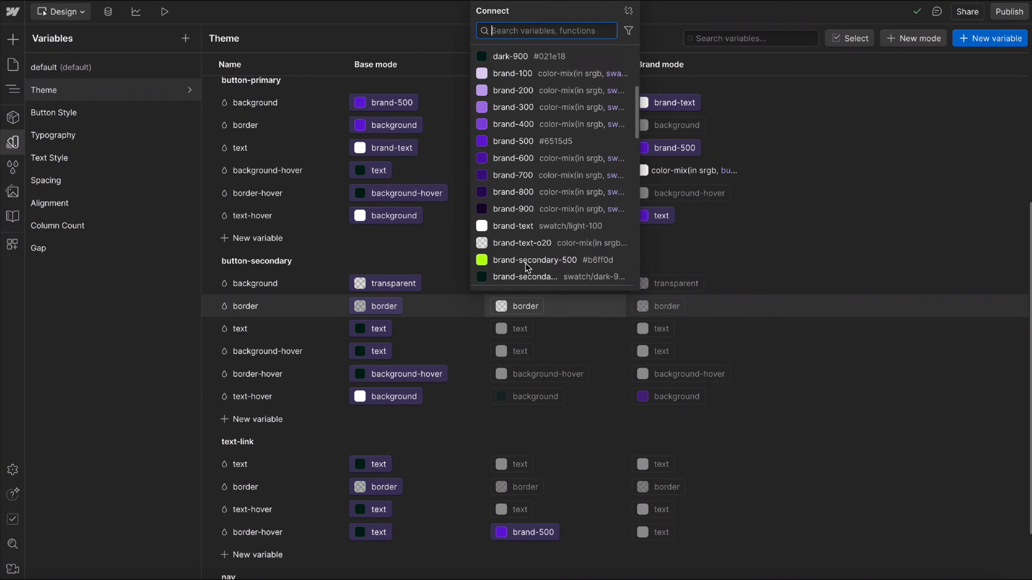
left_click(514, 163)
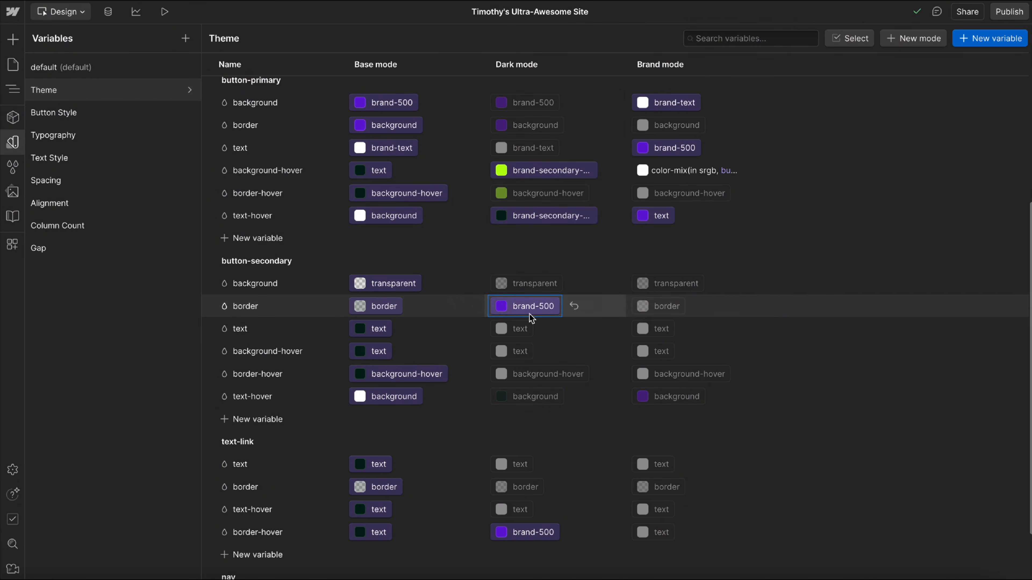
left_click(12, 142)
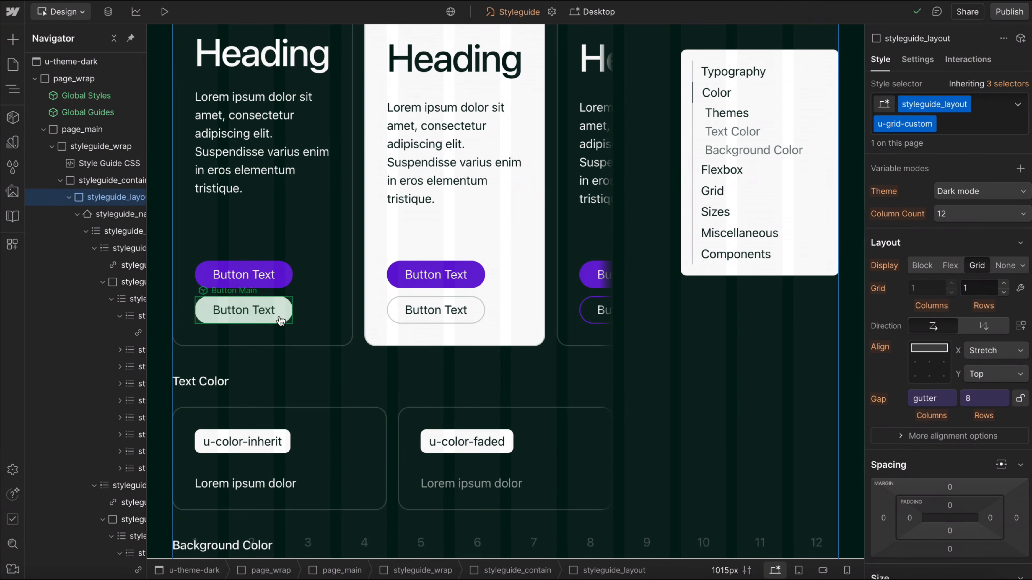
For the Theme collection's button-secondary group in dark mode, link background-hover to brand-500 and text-hover to brand-text.
left_click(8, 142)
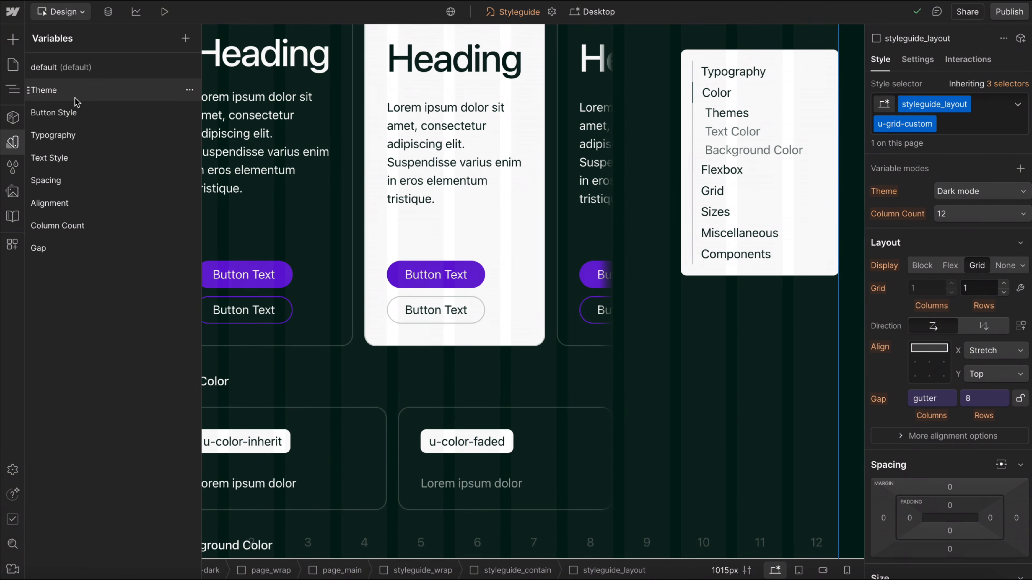
left_click(76, 96)
scroll(523, 313, "down", 5)
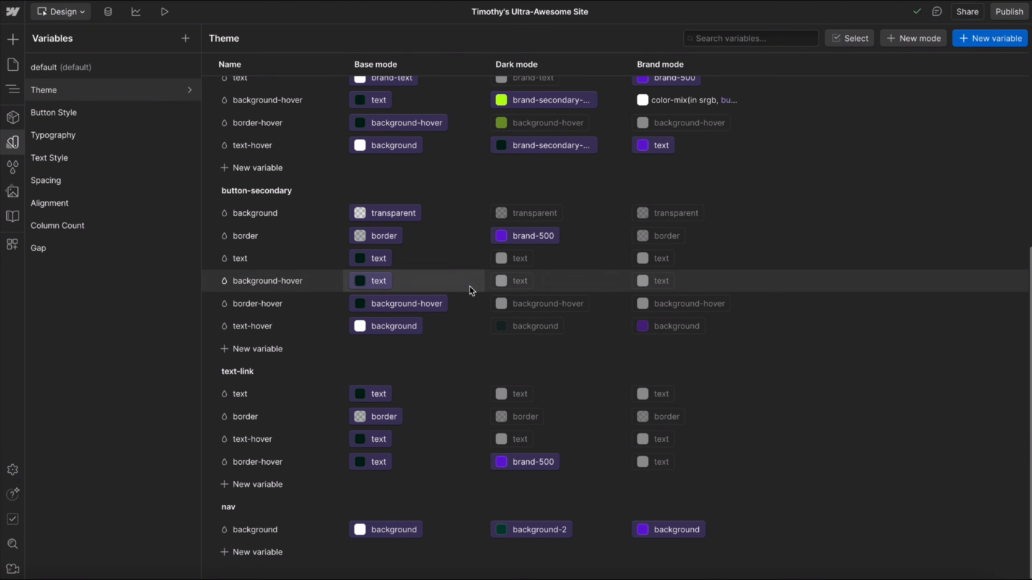
left_click(517, 283)
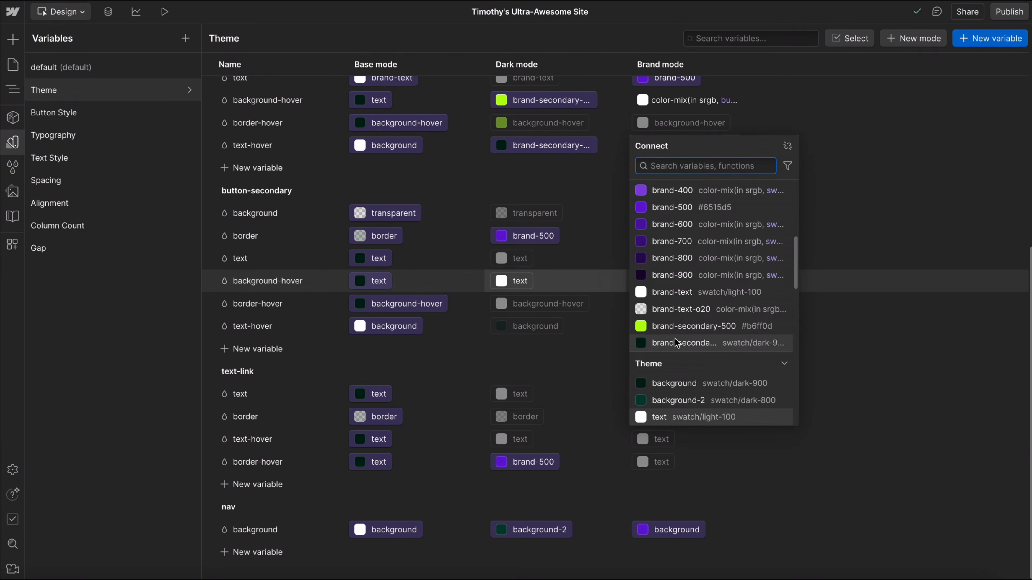
left_click(661, 211)
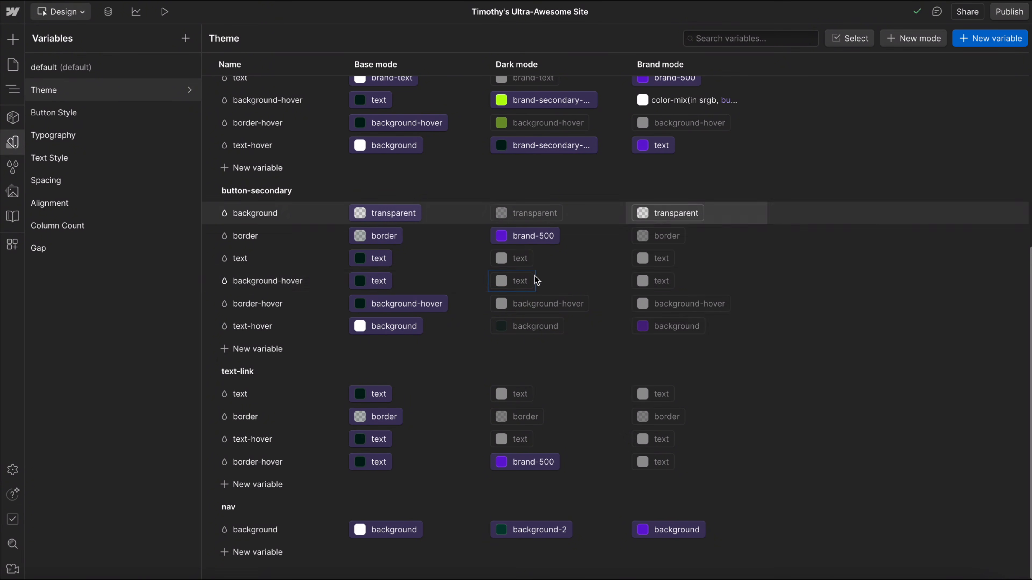
left_click(530, 320)
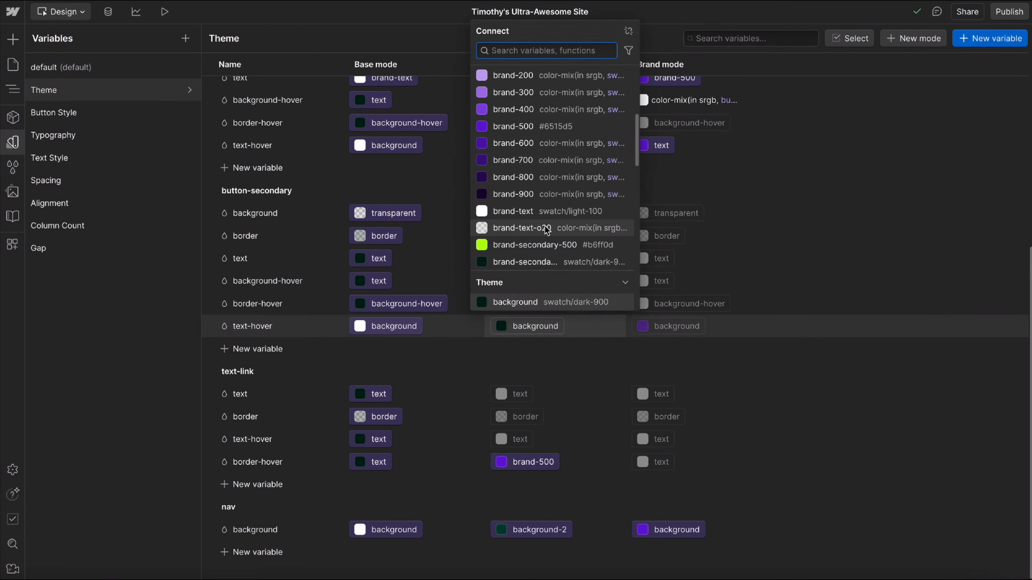
left_click(514, 214)
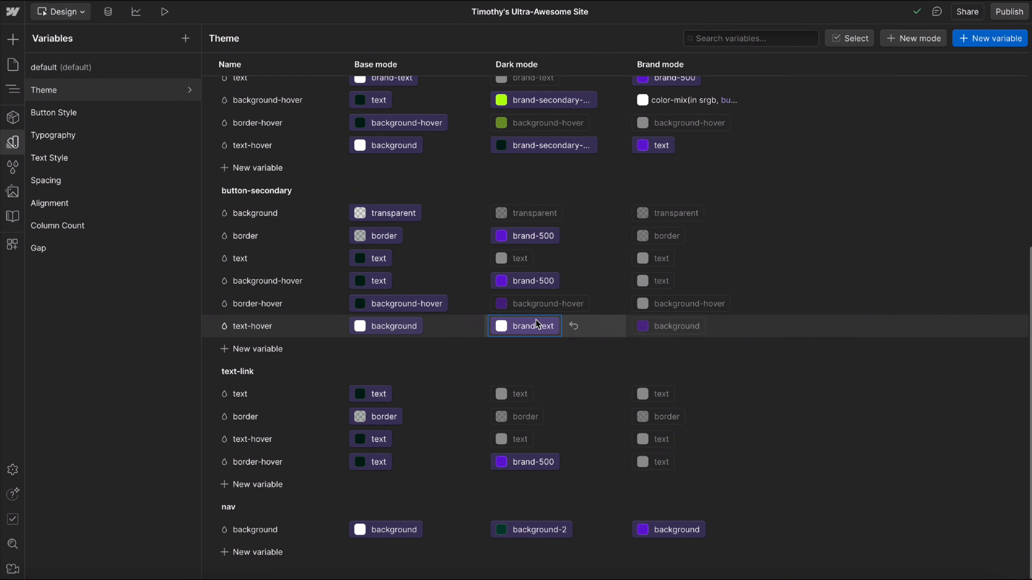
Go through the style guide down to the Components section and preview how the buttons and text links look in each theme.
left_click(14, 145)
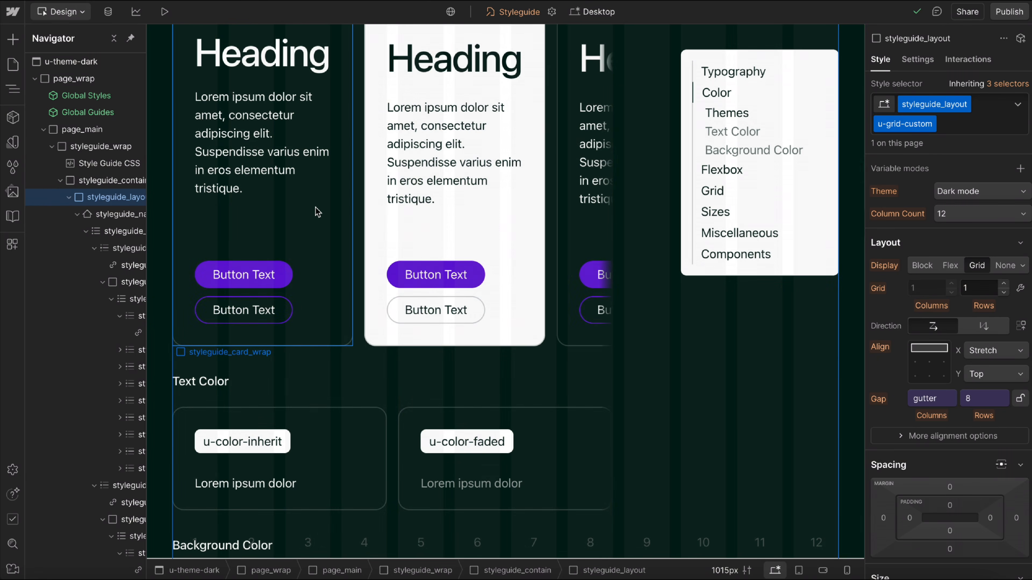
scroll(317, 211, "down", 1)
scroll(317, 211, "down", 20)
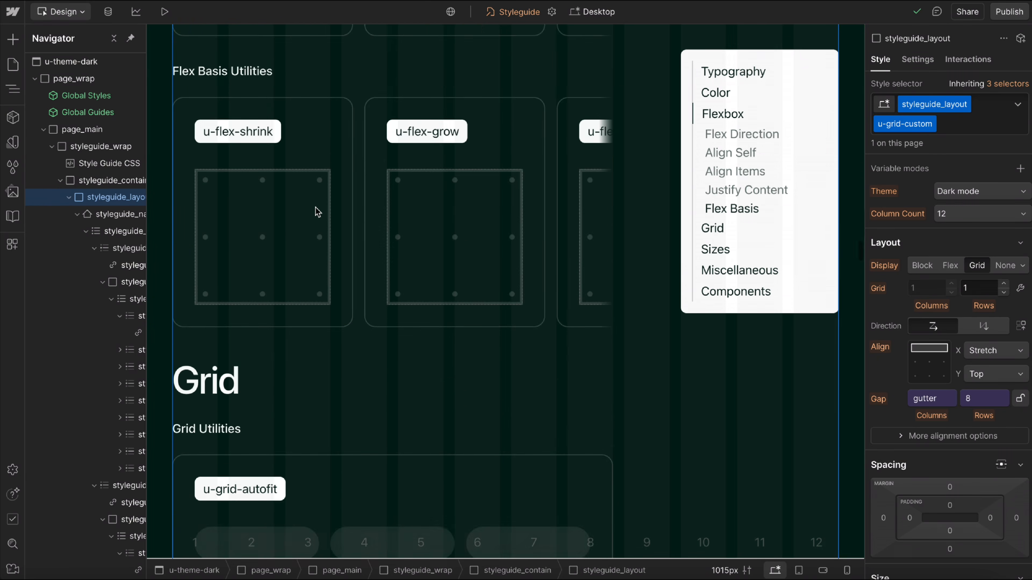
scroll(317, 211, "down", 20)
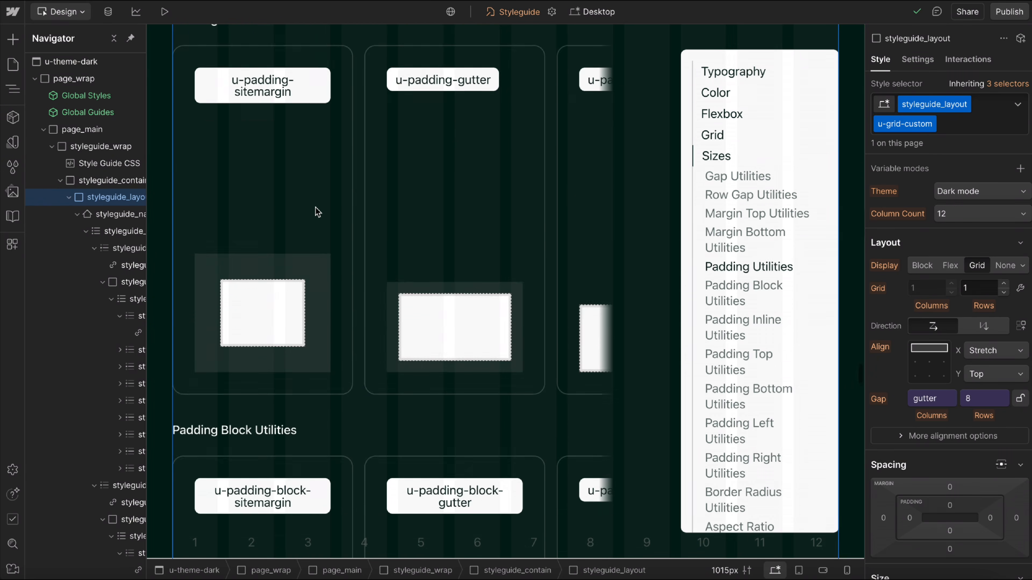
scroll(318, 212, "down", 20)
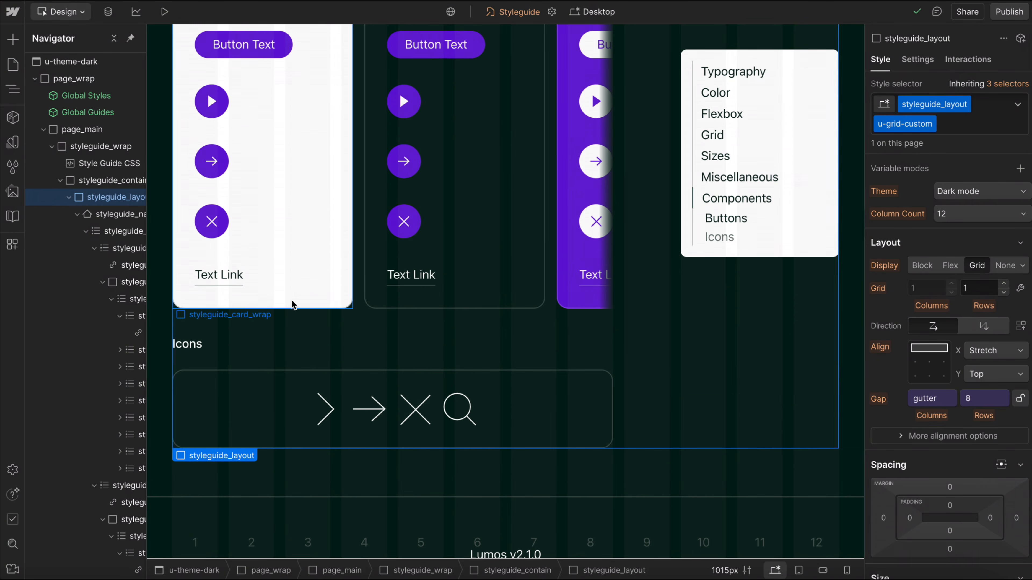
left_click(165, 12)
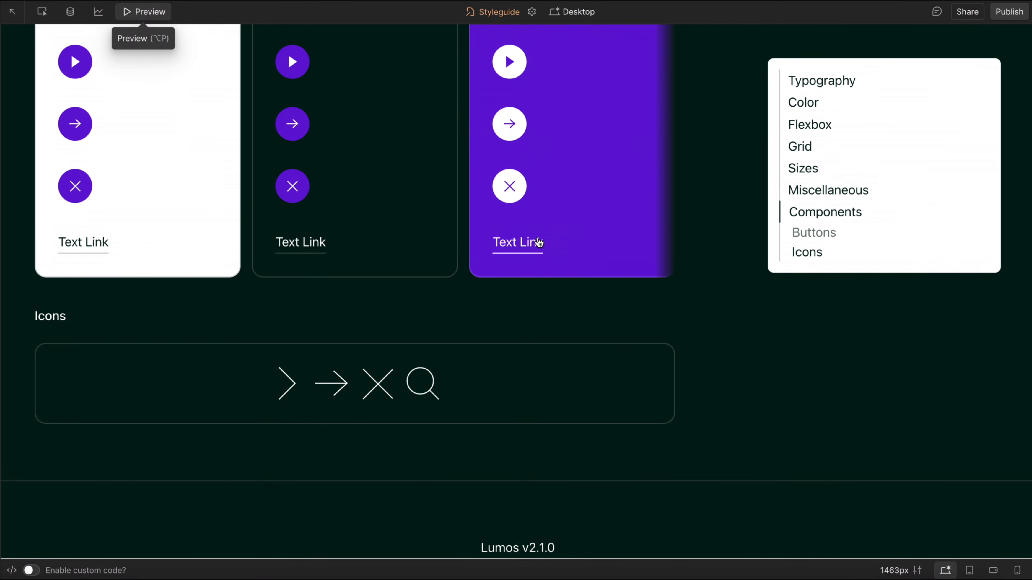
left_click(153, 12)
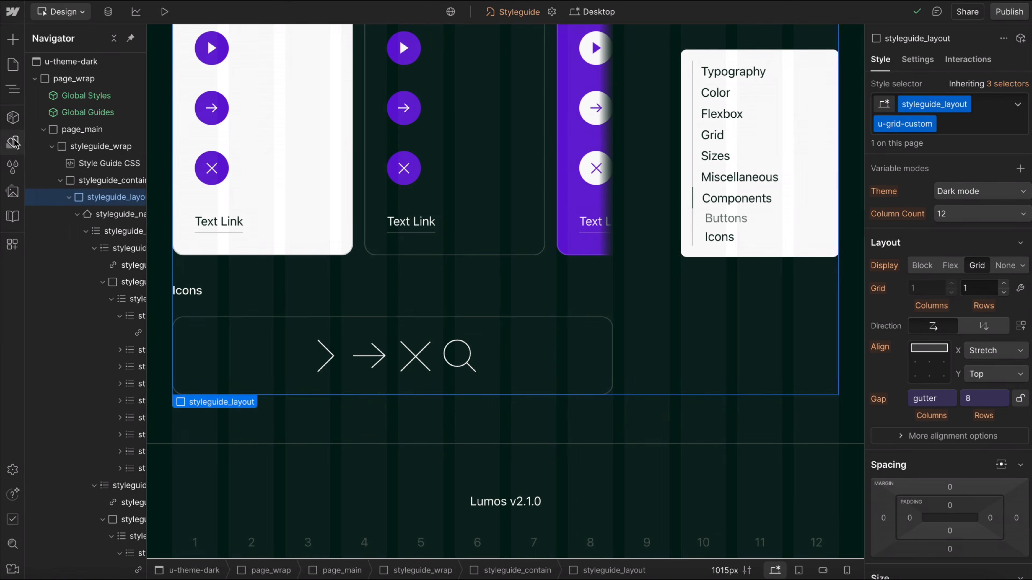
Review the button-primary, button-secondary and text-link variable groups of the Theme collection across all modes.
left_click(16, 141)
left_click(75, 96)
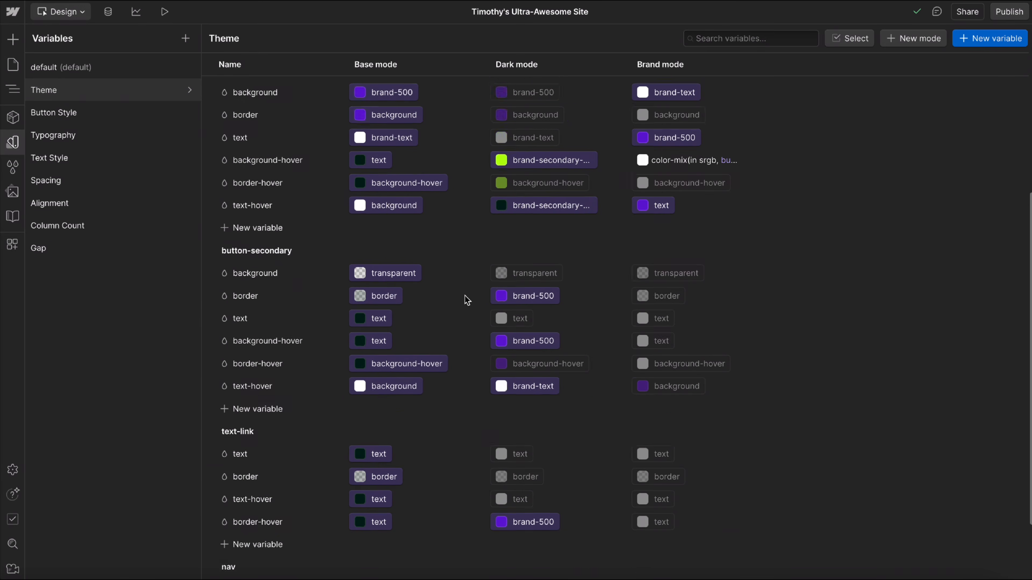
scroll(467, 299, "down", 2)
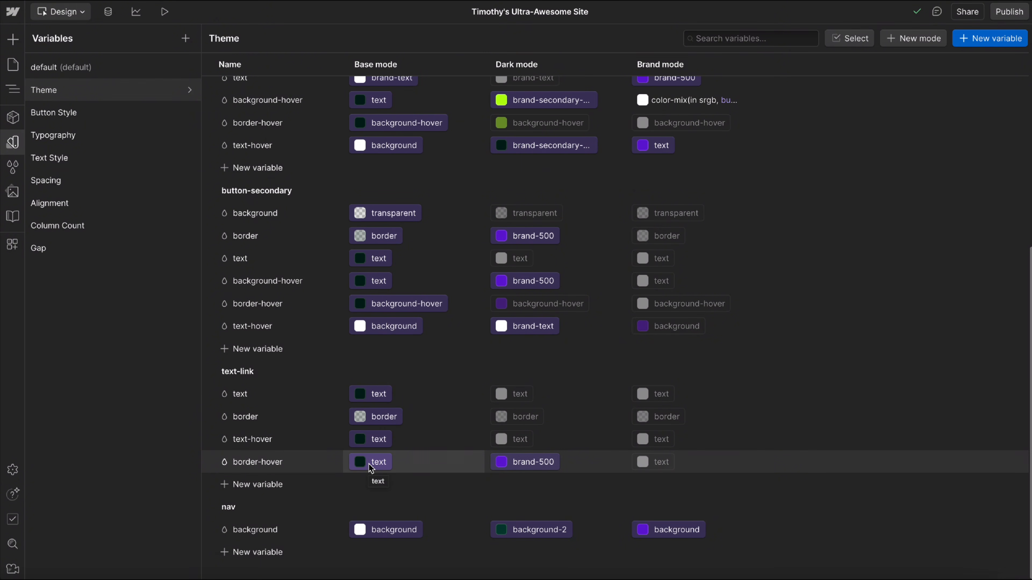
scroll(491, 252, "up", 3)
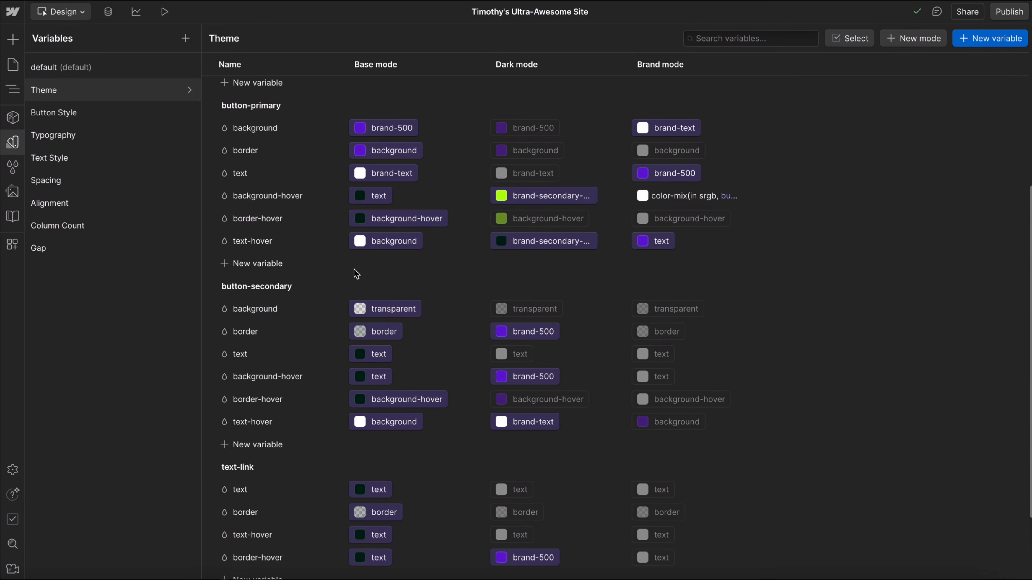
scroll(402, 396, "up", 1)
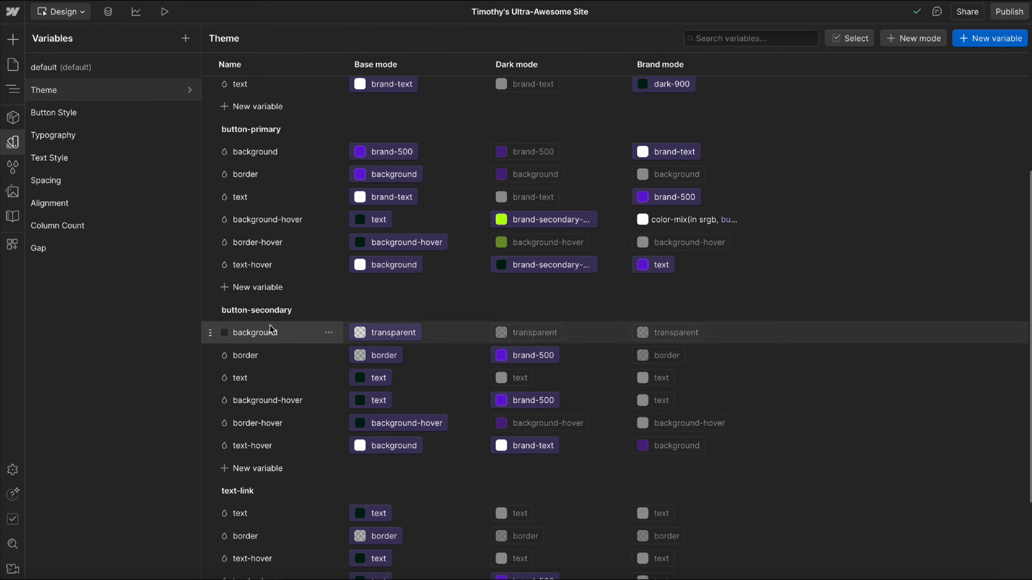
left_click(309, 312)
left_click(265, 311)
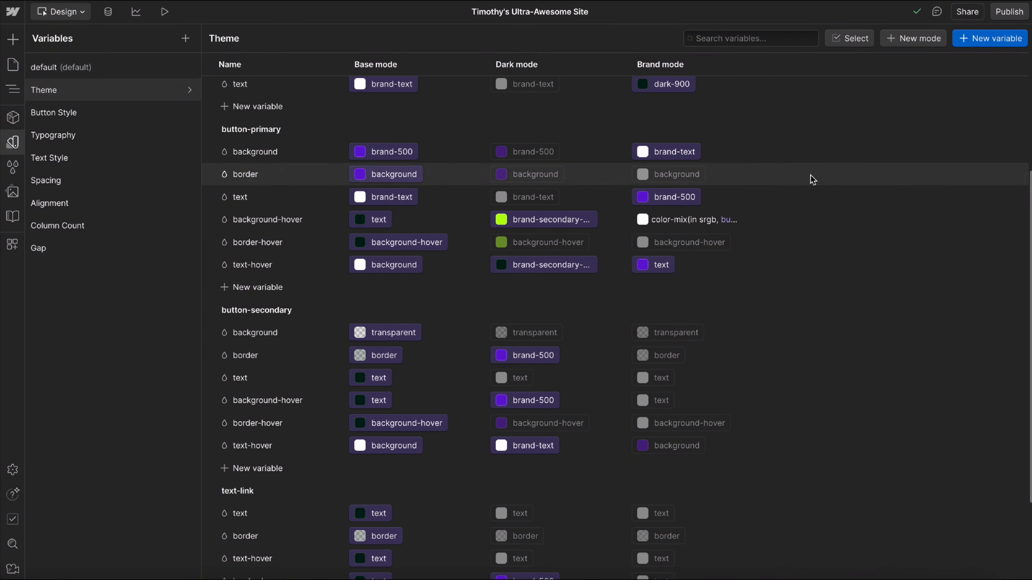
Add a new color variable to the Theme collection, using the name prefix button-3/ to place it in a group.
left_click(991, 41)
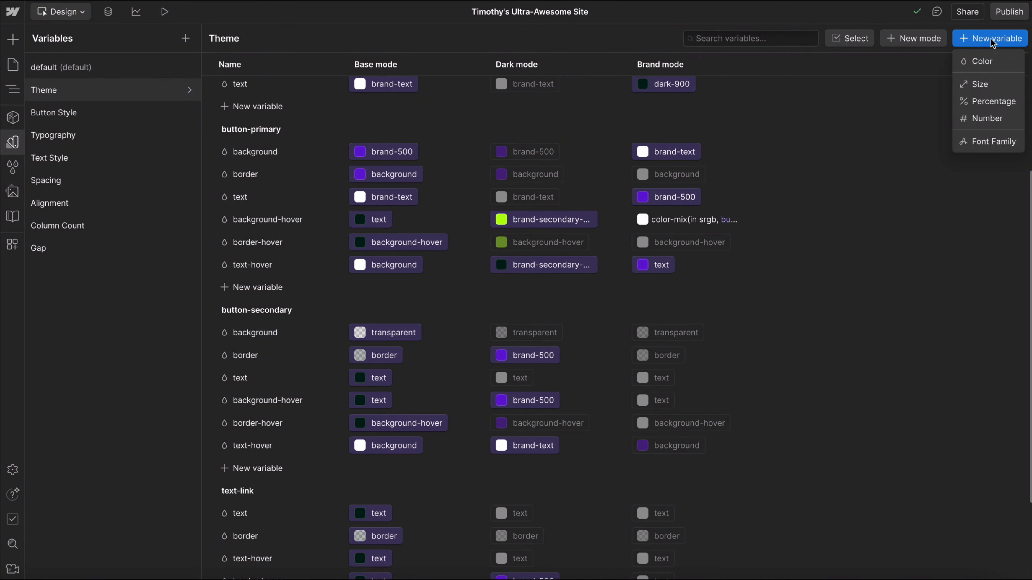
left_click(450, 309)
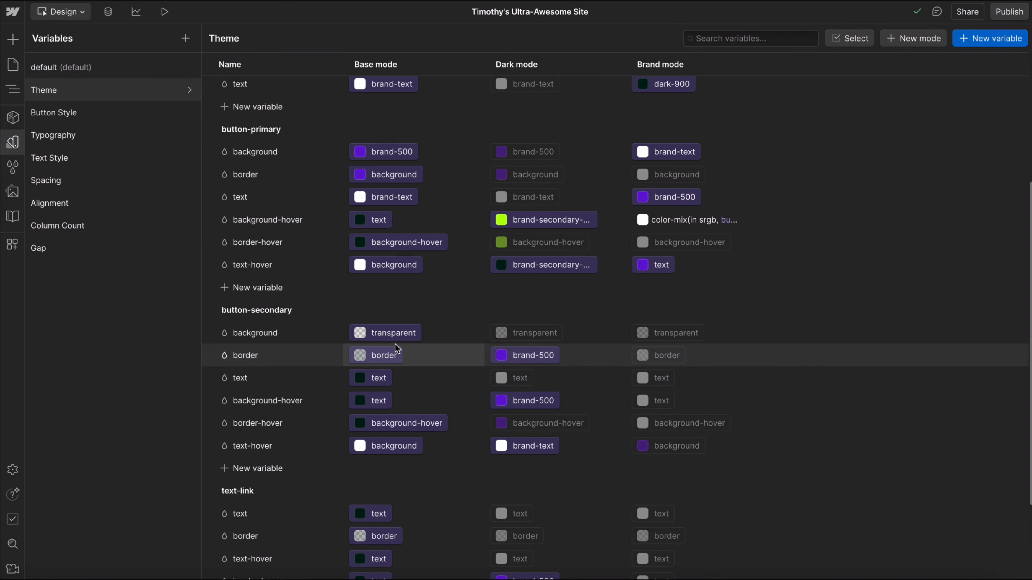
scroll(395, 344, "down", 3)
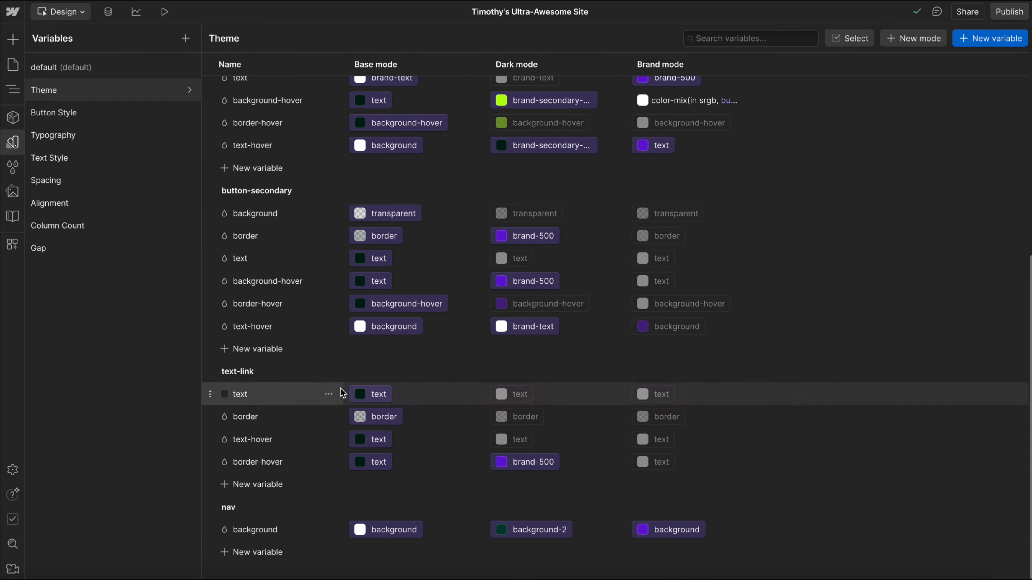
scroll(341, 389, "up", 6)
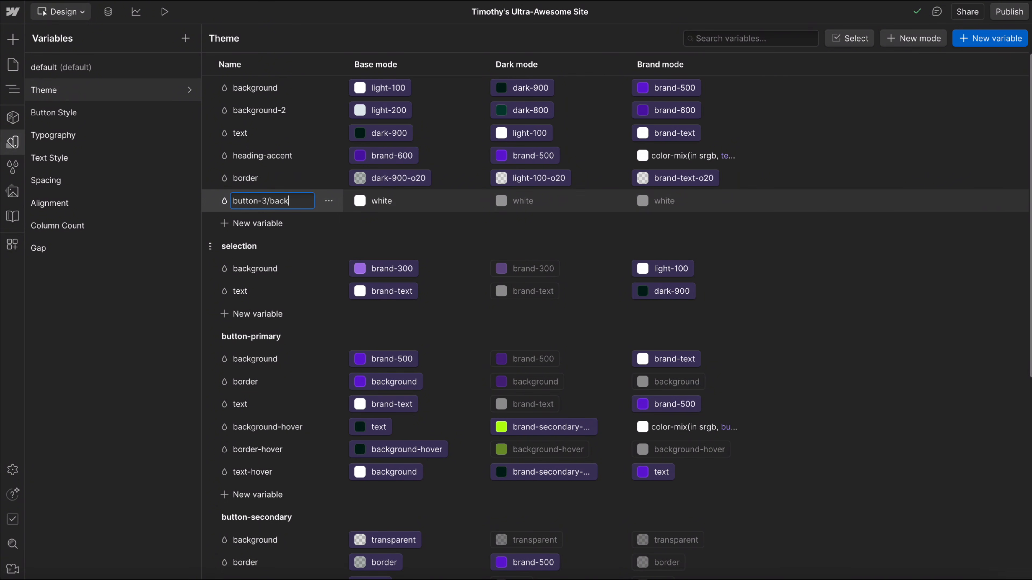
key("Return")
Add a color variable to the Theme collection's nav group, keeping the default name color.
scroll(245, 330, "down", 8)
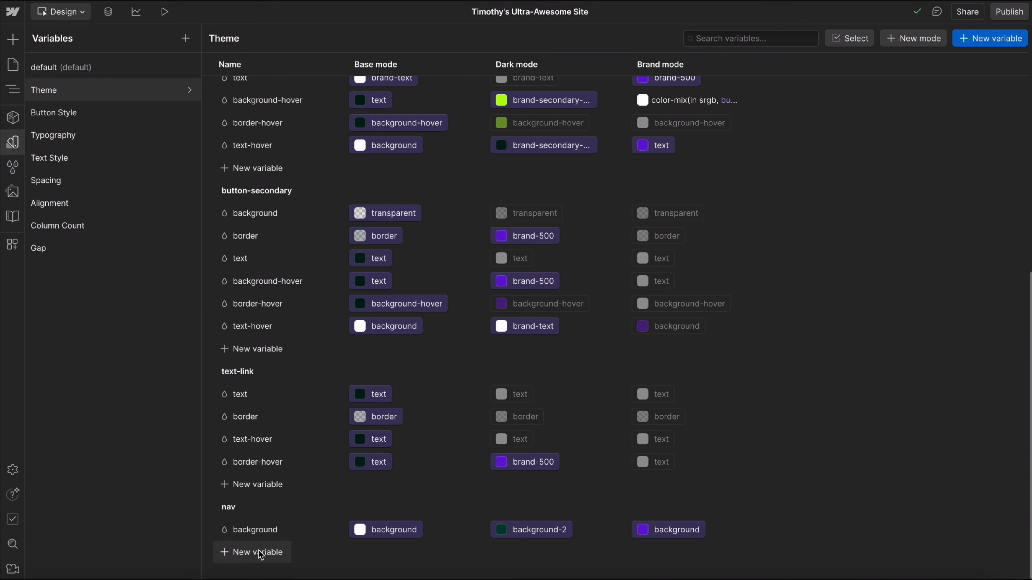
left_click(263, 554)
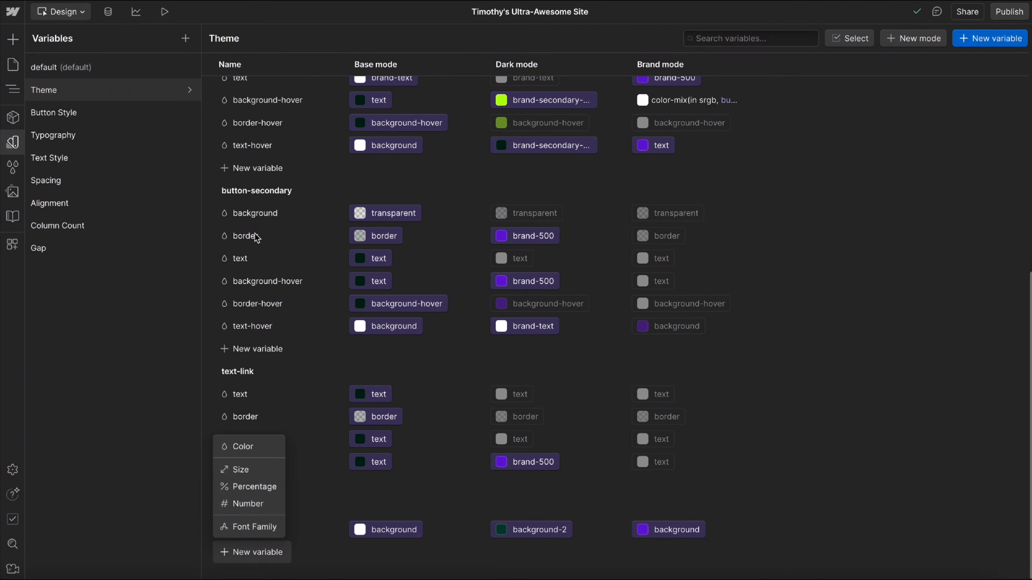
left_click(262, 451)
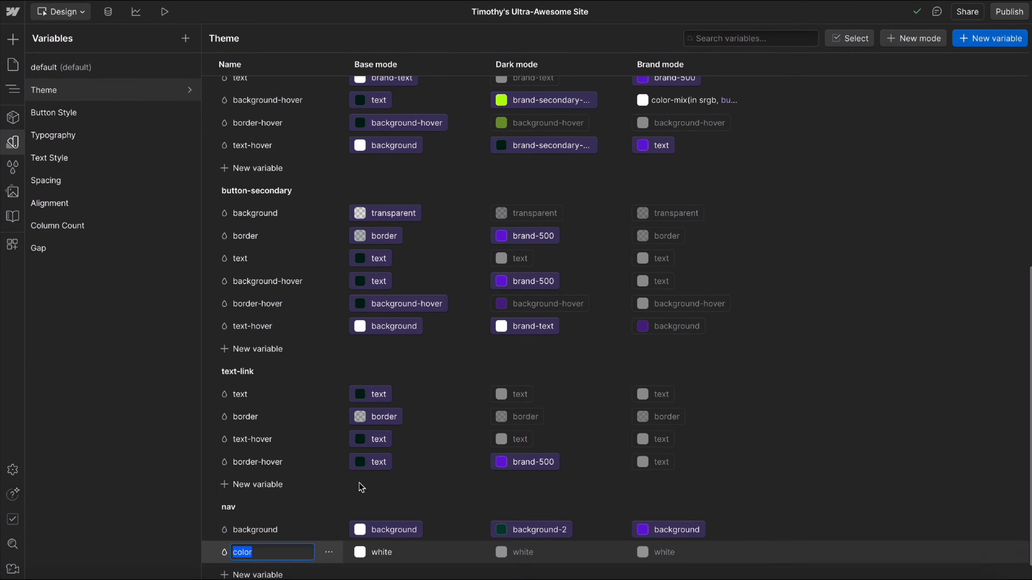
key("Return")
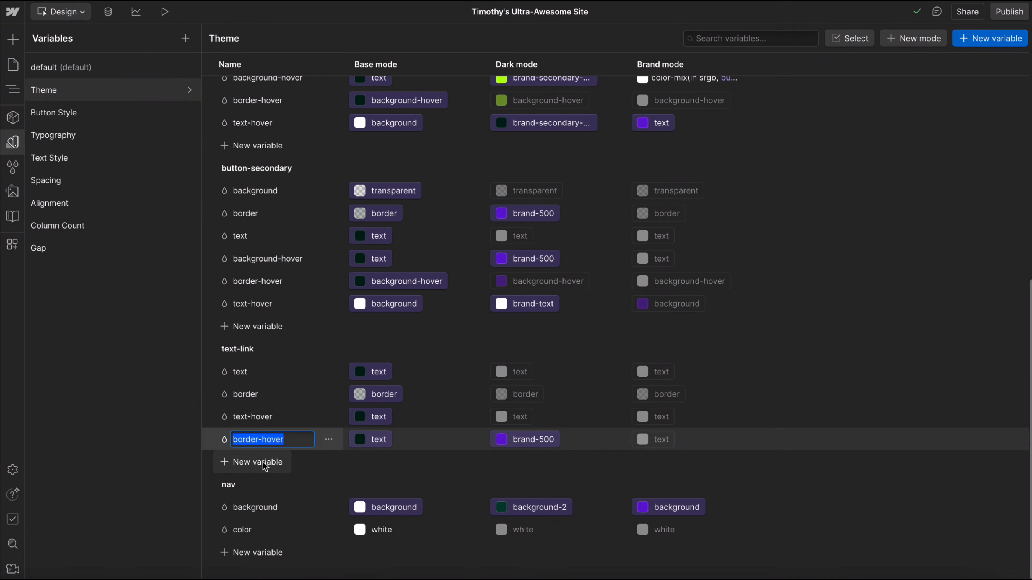
Add a color variable named border to the button-3 group of the Theme collection.
left_click(299, 394)
scroll(286, 328, "up", 10)
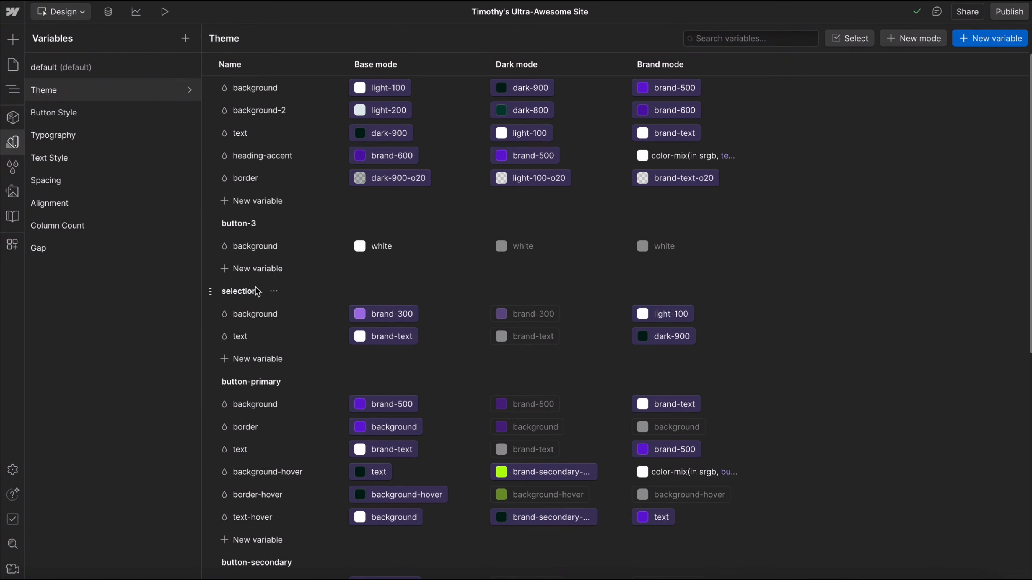
scroll(257, 291, "down", 10)
scroll(258, 278, "up", 10)
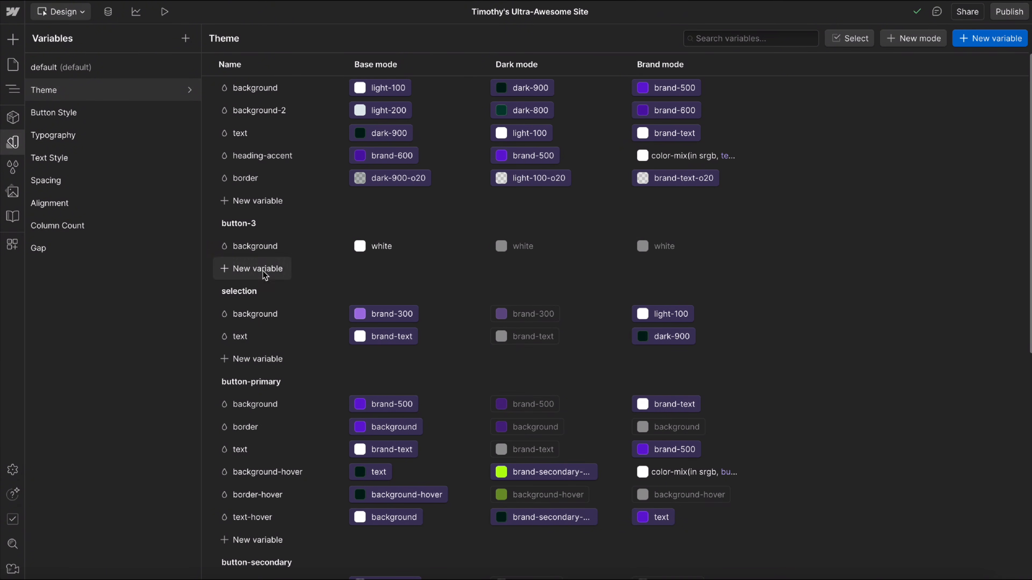
left_click(248, 272)
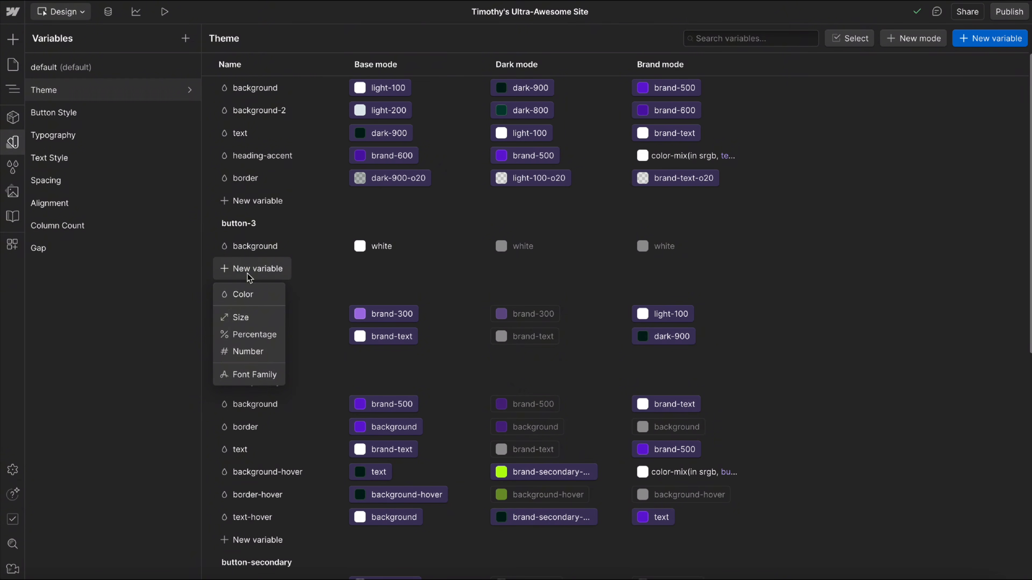
left_click(249, 295)
scroll(244, 346, "down", 7)
scroll(248, 406, "up", 7)
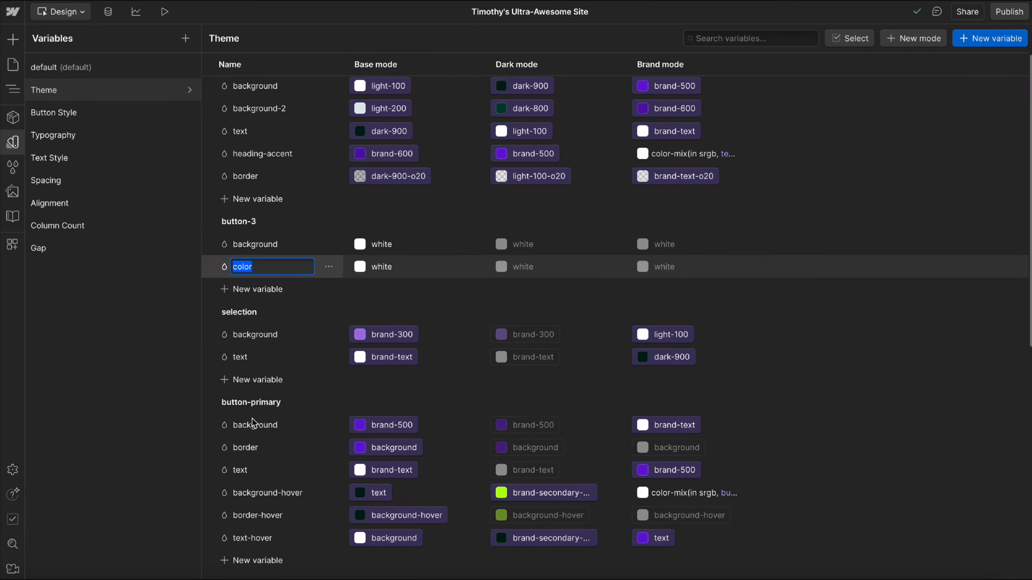
type("border")
key("Return")
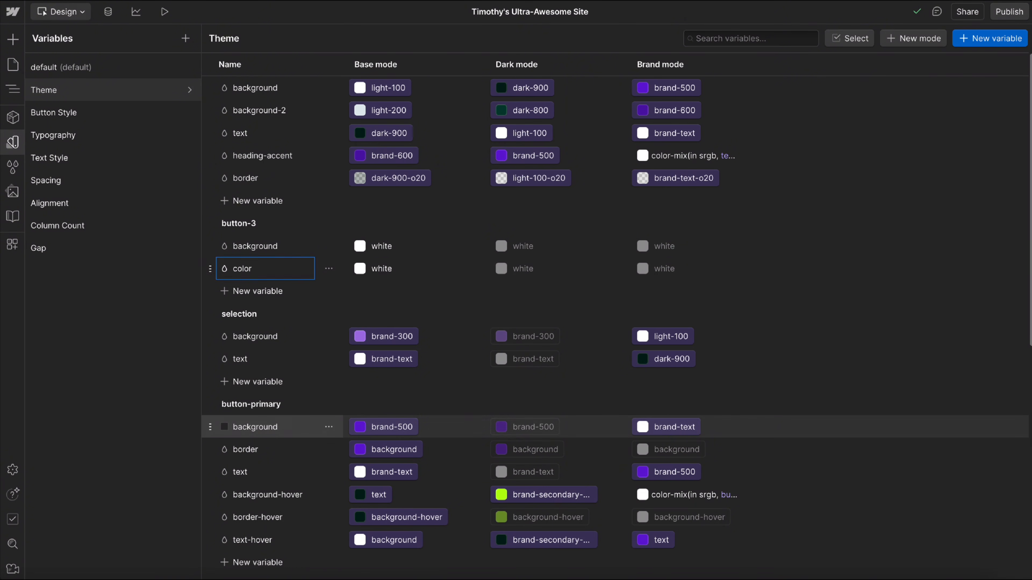
Add two more color variables to the button-3 group, named text and background-hover.
left_click(249, 292)
left_click(257, 321)
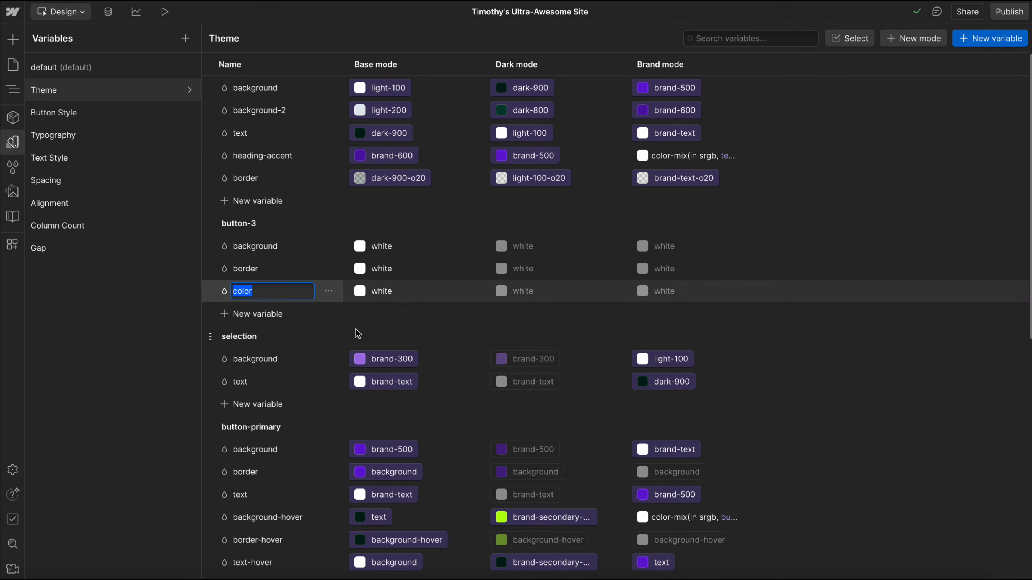
type("text")
key("Return")
left_click(264, 315)
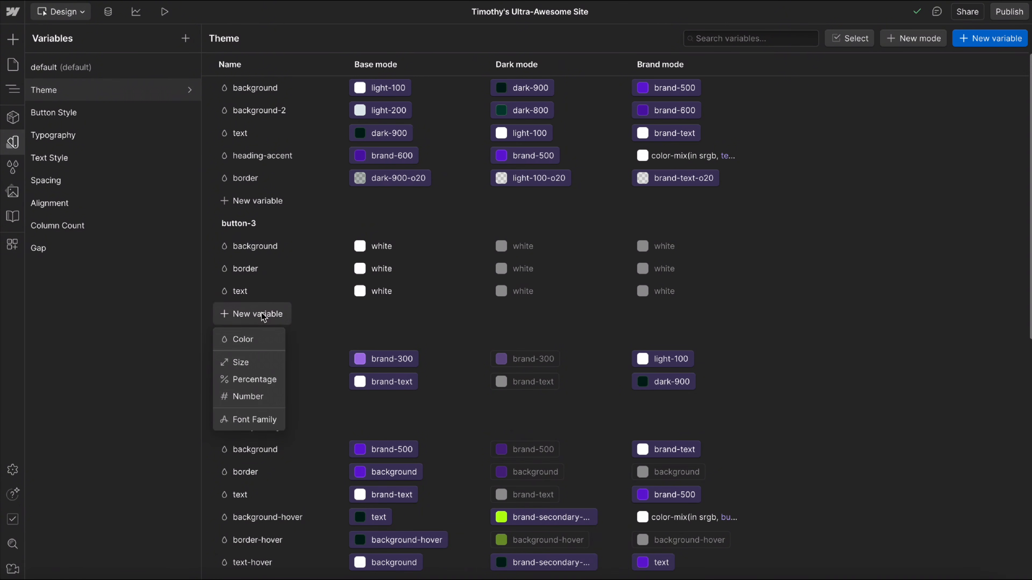
left_click(258, 344)
type("backgrou")
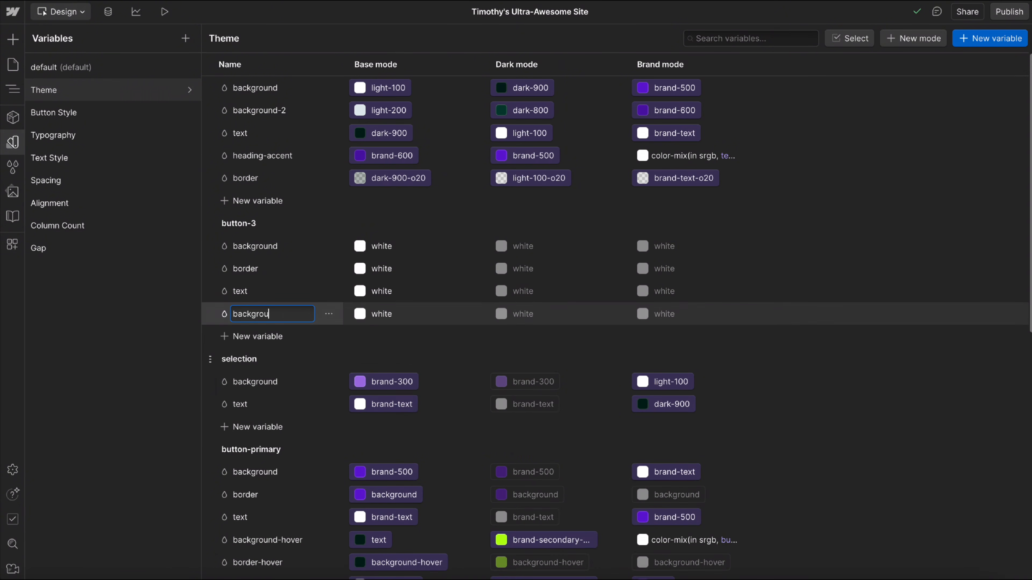
type("nd-hover")
key("Return")
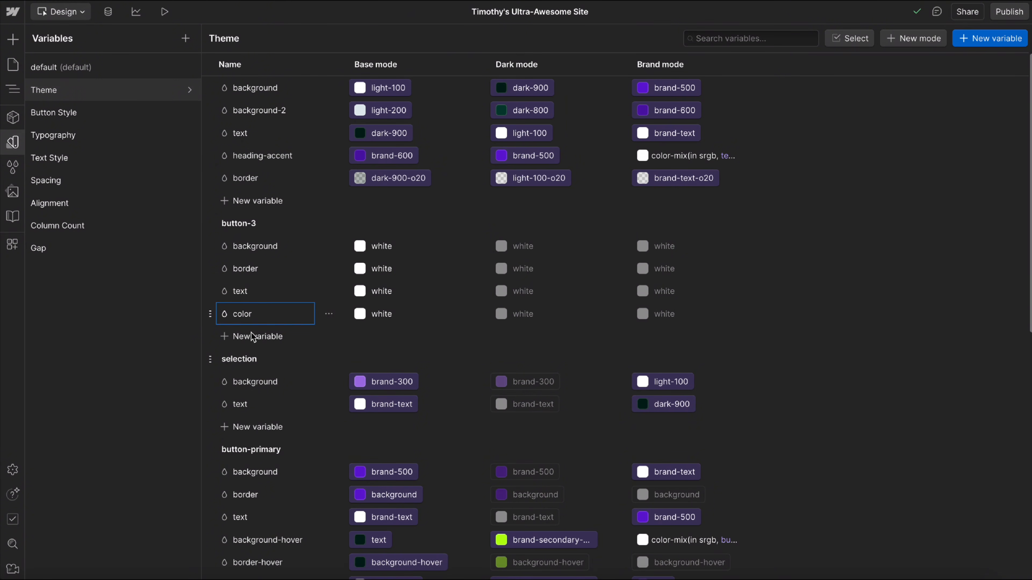
Add color variables named border-hover and text-hover to the button-3 group.
left_click(252, 337)
left_click(248, 366)
type("bo")
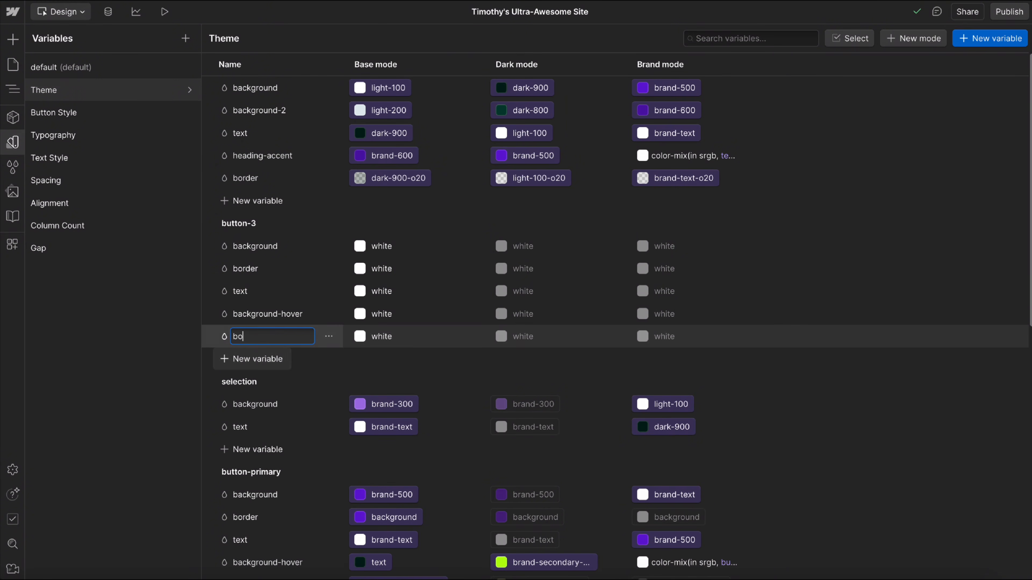
type("rder-hover")
key("Return")
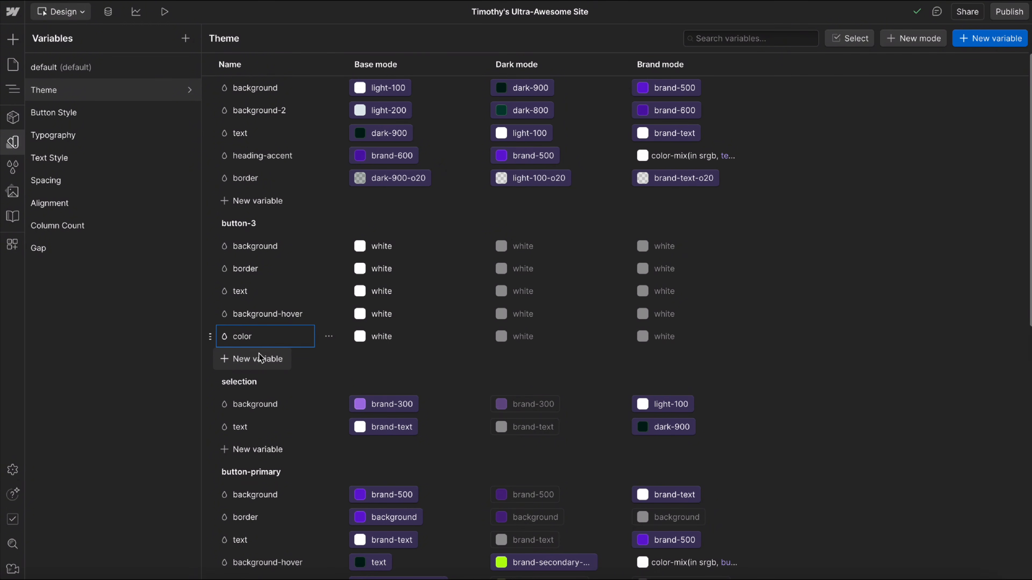
left_click(251, 359)
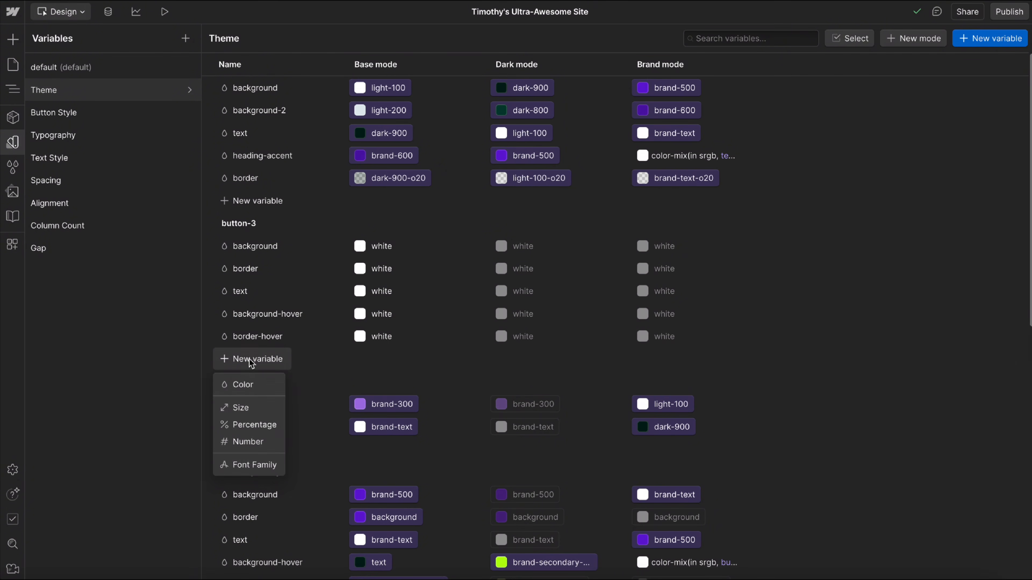
left_click(249, 385)
type("text-hove")
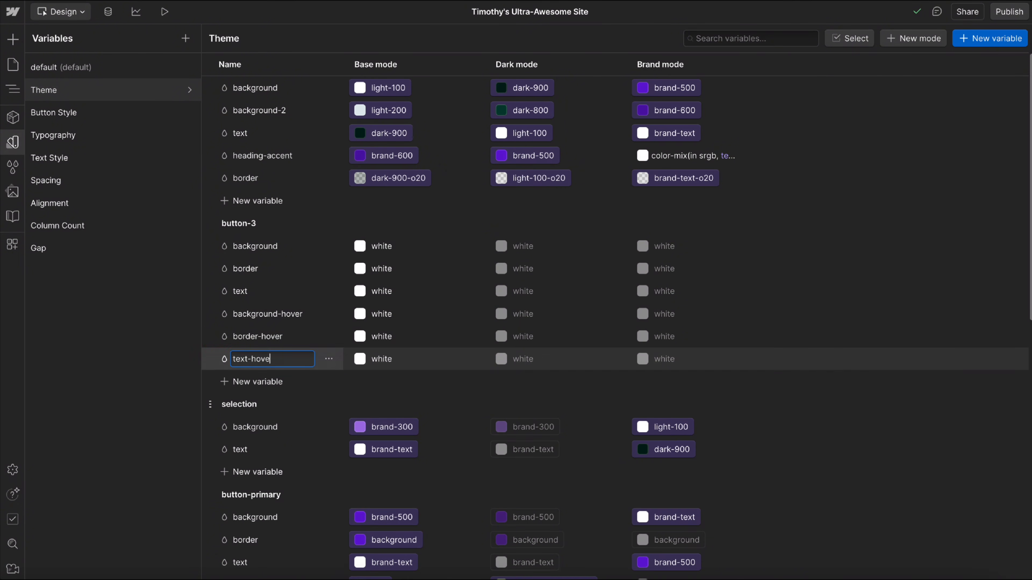
key("Escape")
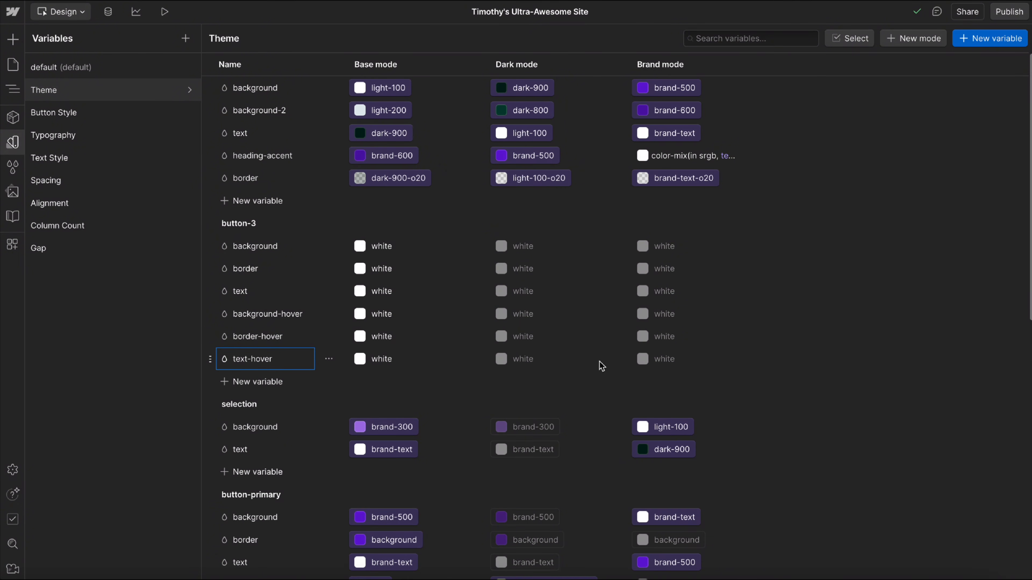
Create a new manual mode named Third Mode in the Button Style collection.
scroll(593, 253, "down", 3)
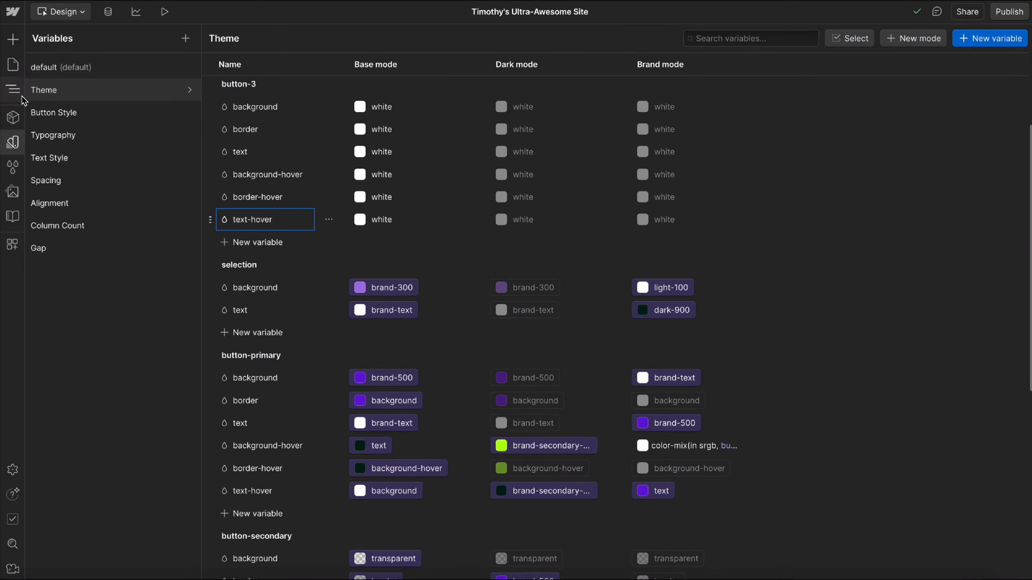
left_click(67, 118)
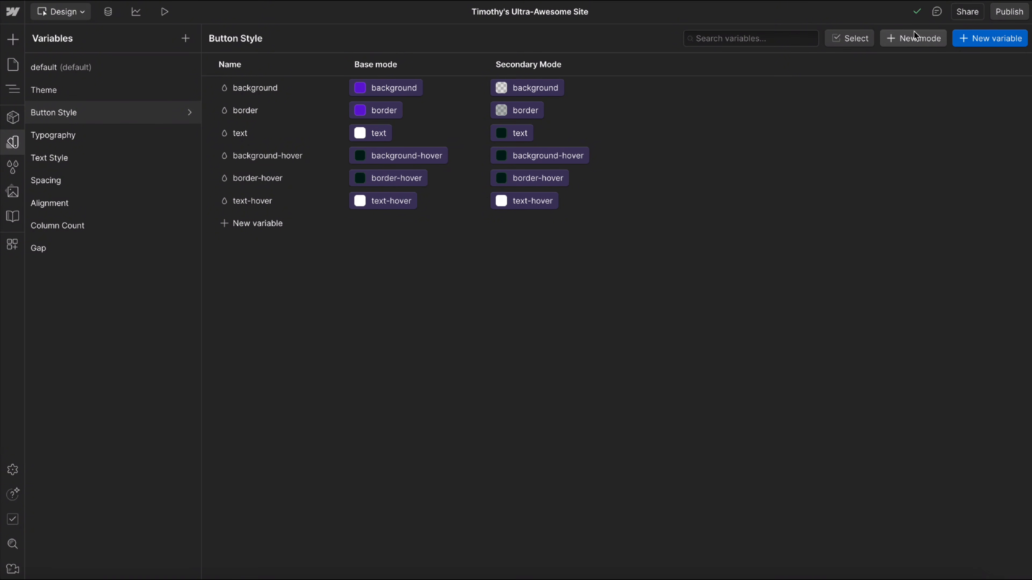
left_click(916, 40)
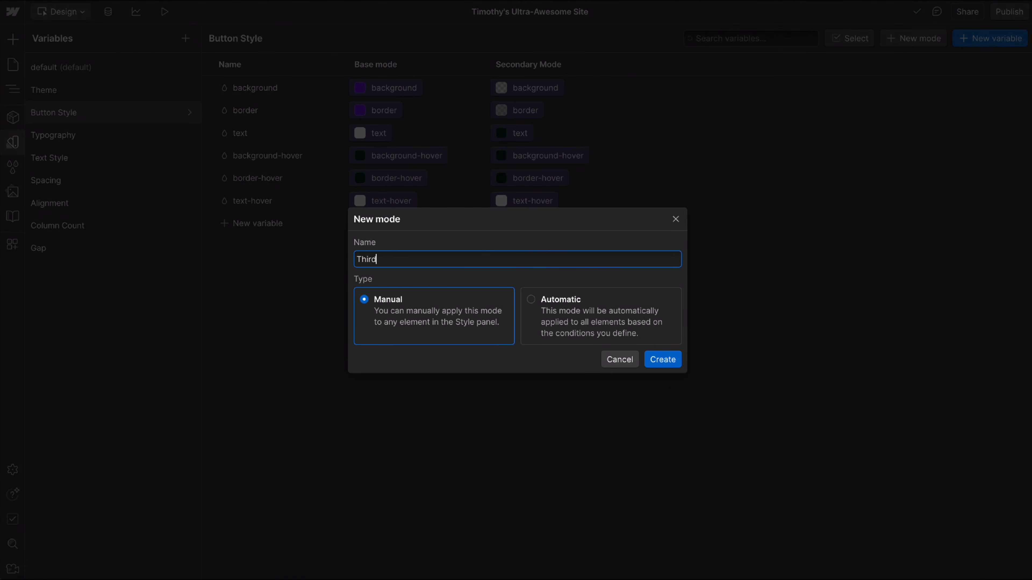
type("Third Mode")
key("Return")
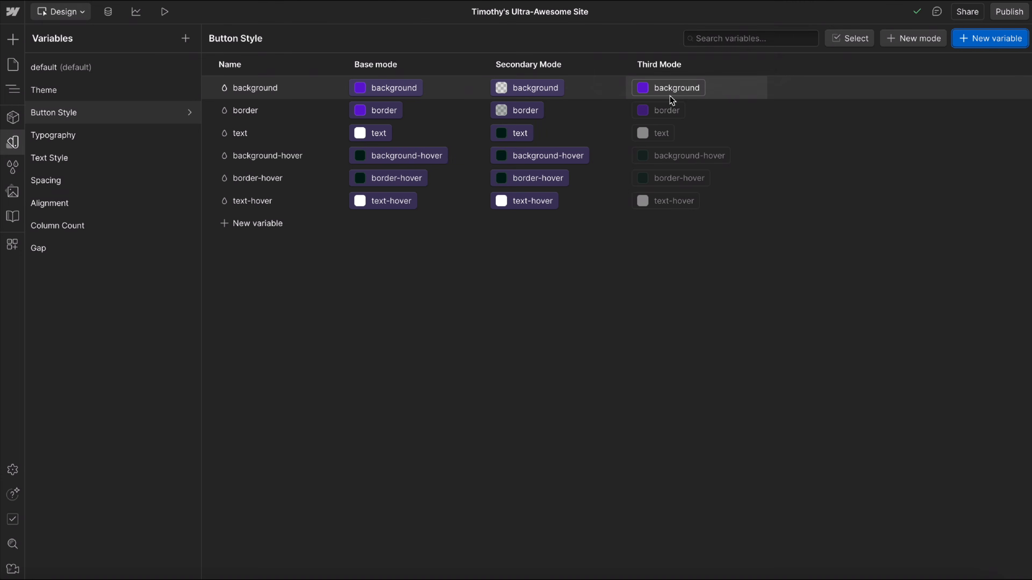
Link the Third Mode values of background and border to the button-3 background and border variables.
left_click(671, 94)
scroll(672, 300, "down", 1)
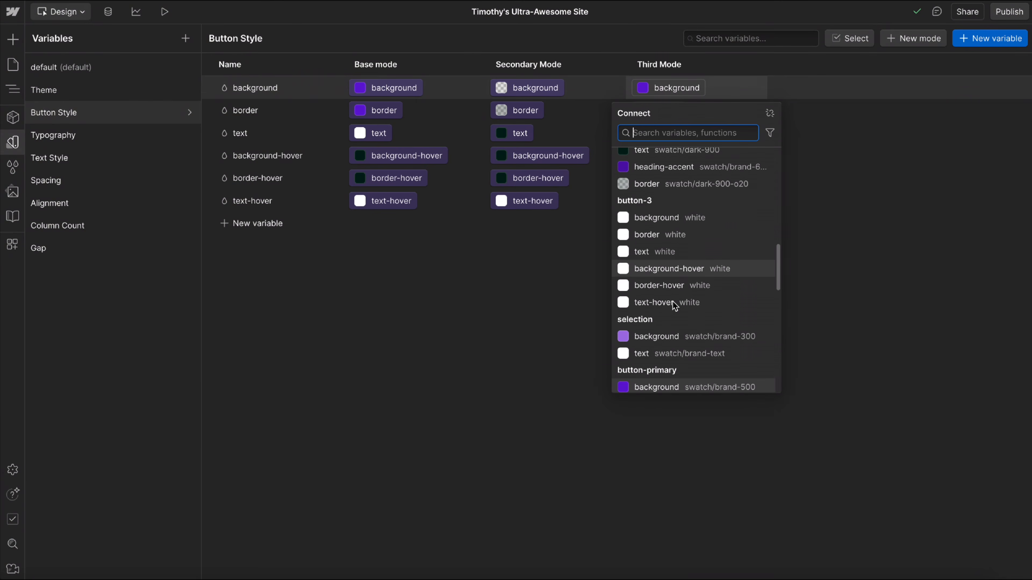
left_click(655, 222)
left_click(651, 110)
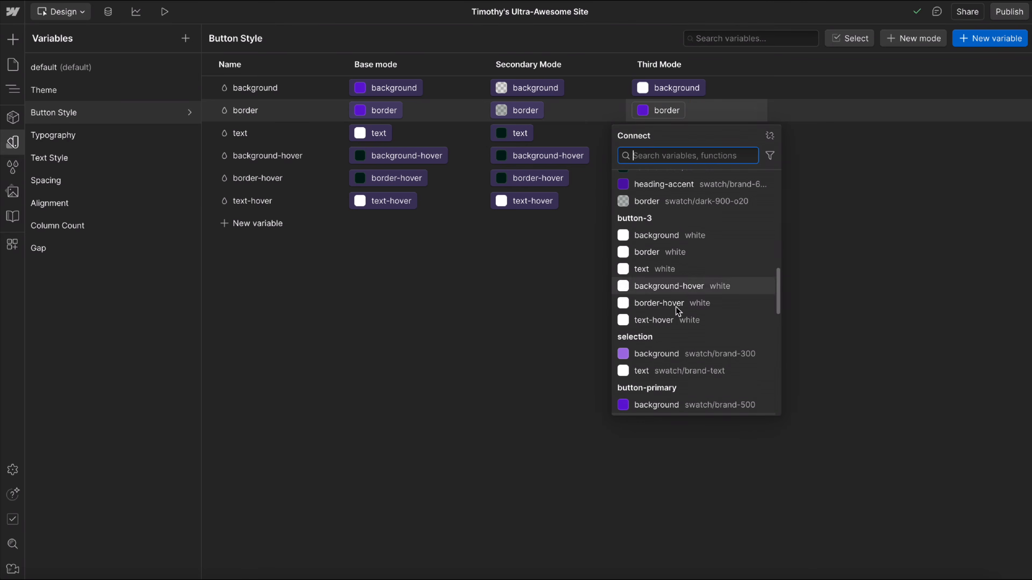
scroll(652, 299, "down", 1)
left_click(642, 235)
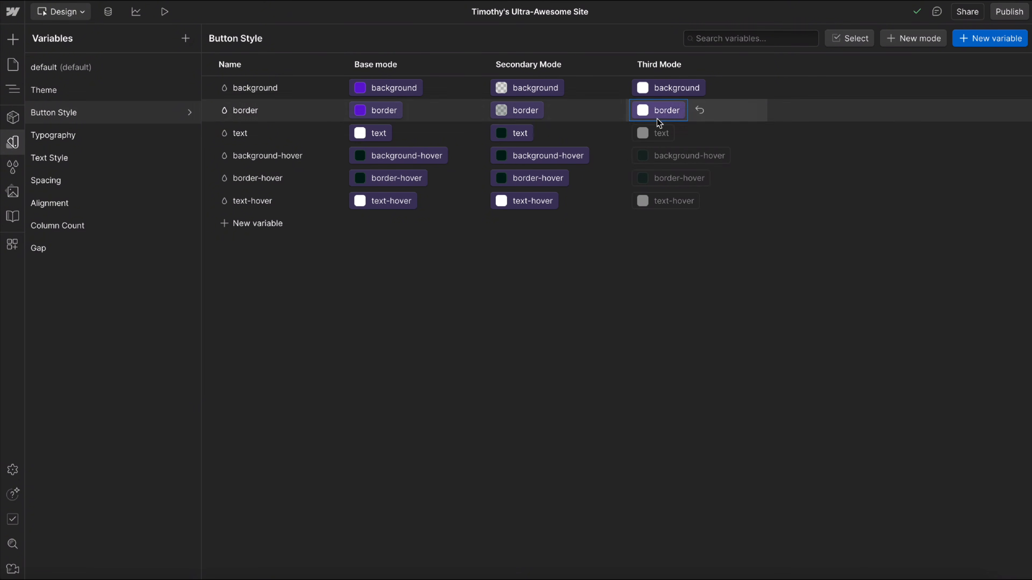
Link the Third Mode values of text and background-hover to the matching button-3 variables.
left_click(658, 133)
scroll(658, 317, "down", 1)
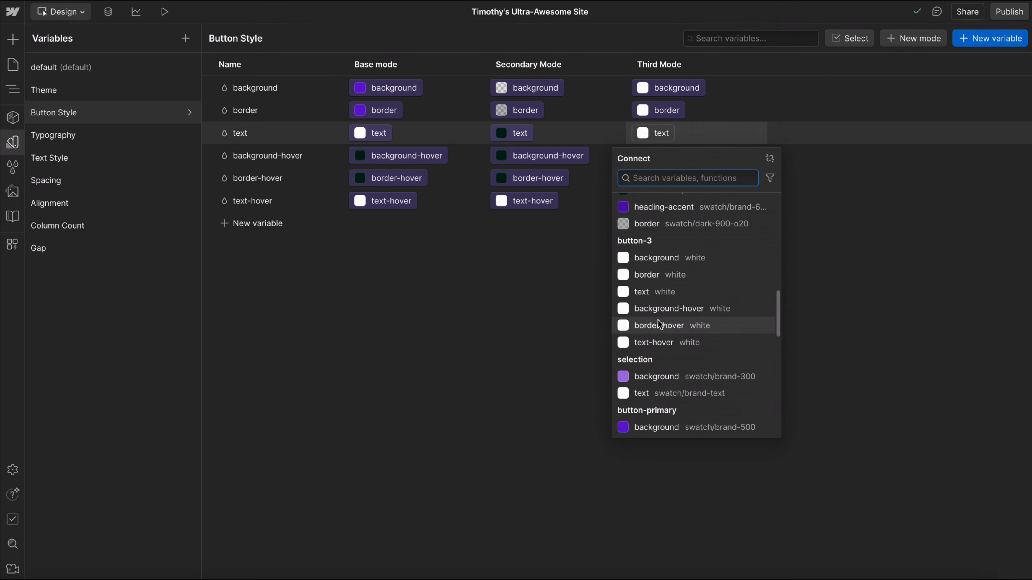
left_click(641, 292)
left_click(657, 157)
scroll(678, 345, "up", 3)
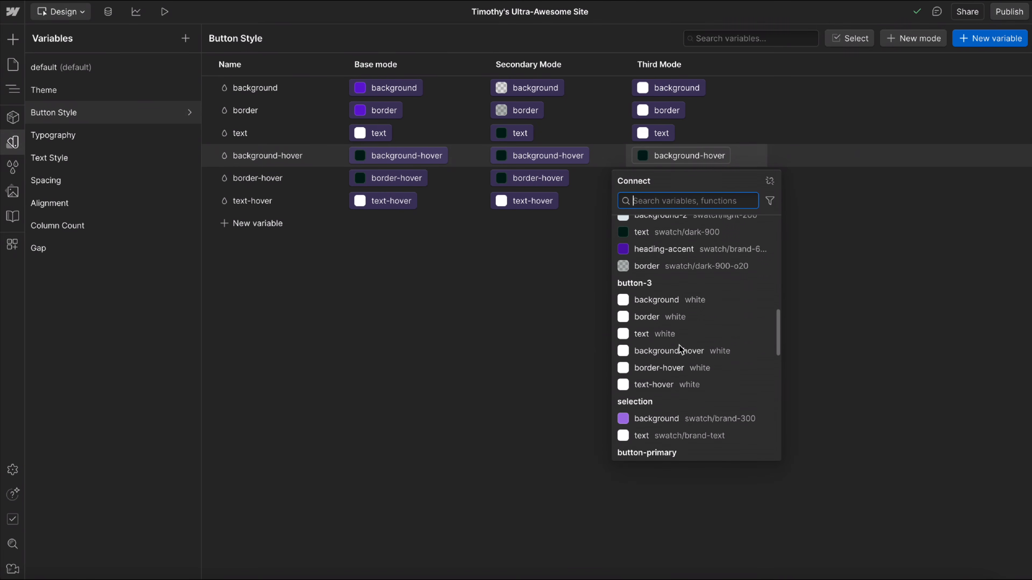
left_click(655, 362)
Link the Third Mode values of border-hover and text-hover to the matching button-3 variables.
left_click(659, 179)
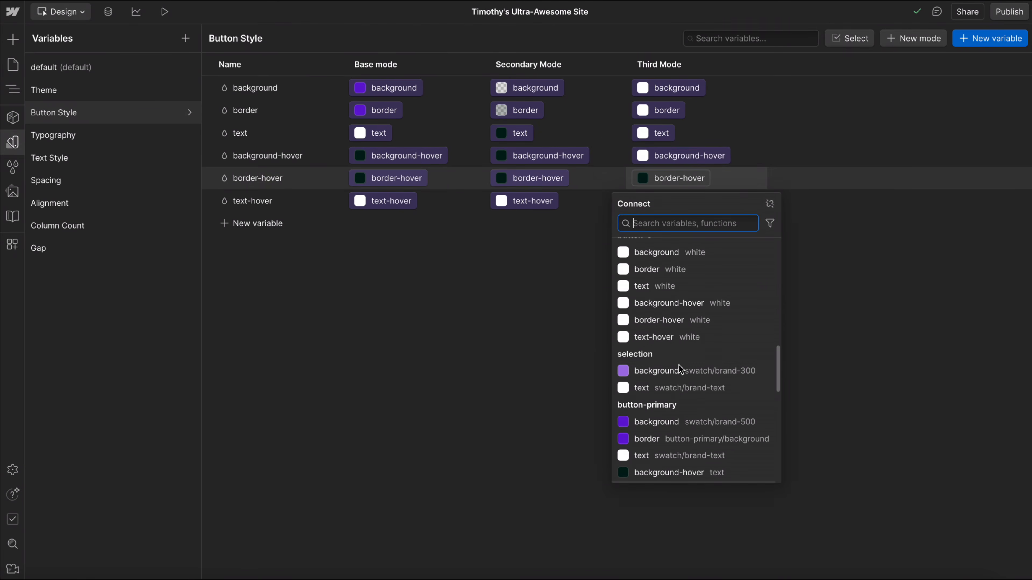
scroll(674, 368, "up", 2)
left_click(652, 362)
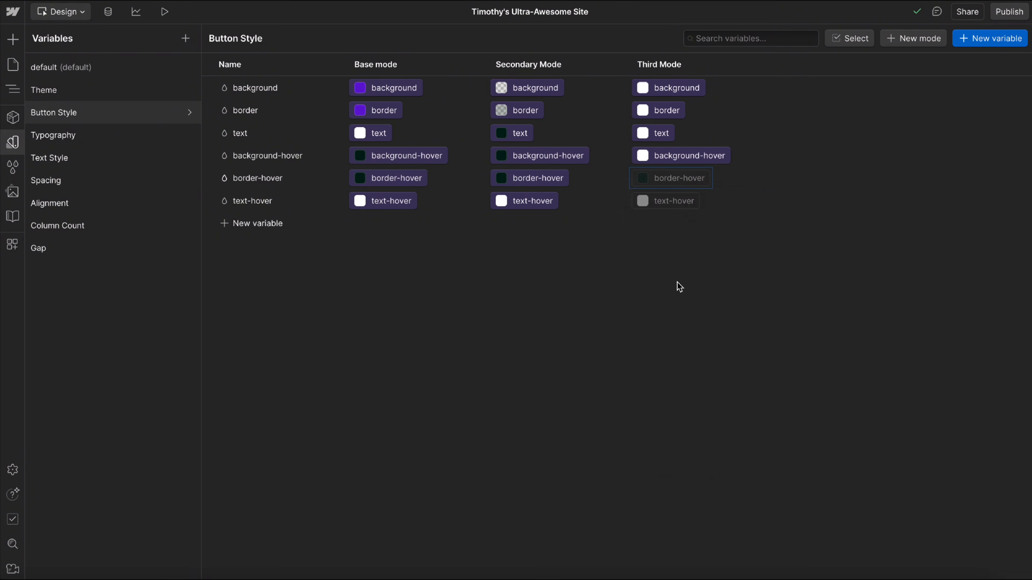
left_click(675, 200)
scroll(685, 365, "up", 1)
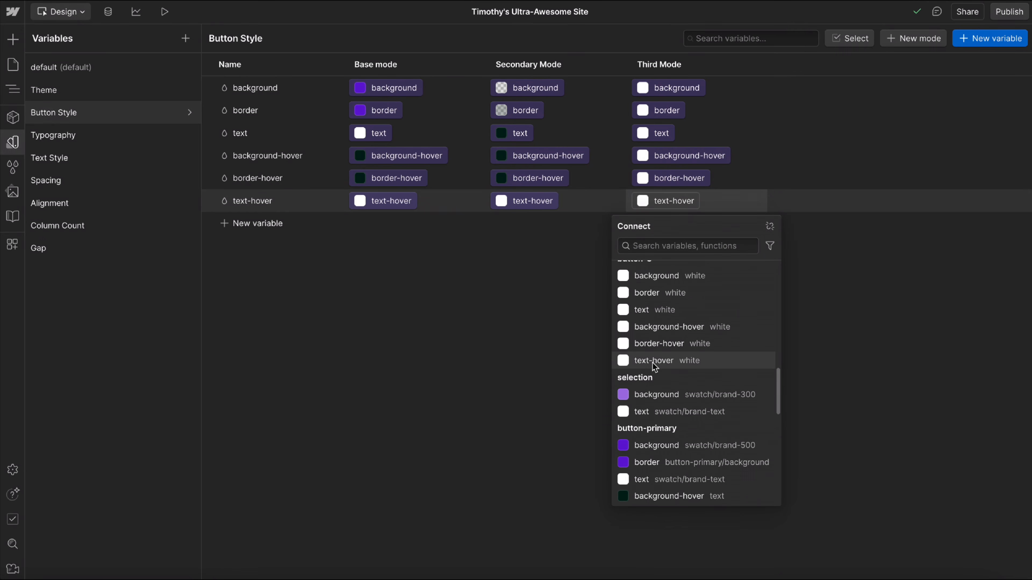
left_click(652, 362)
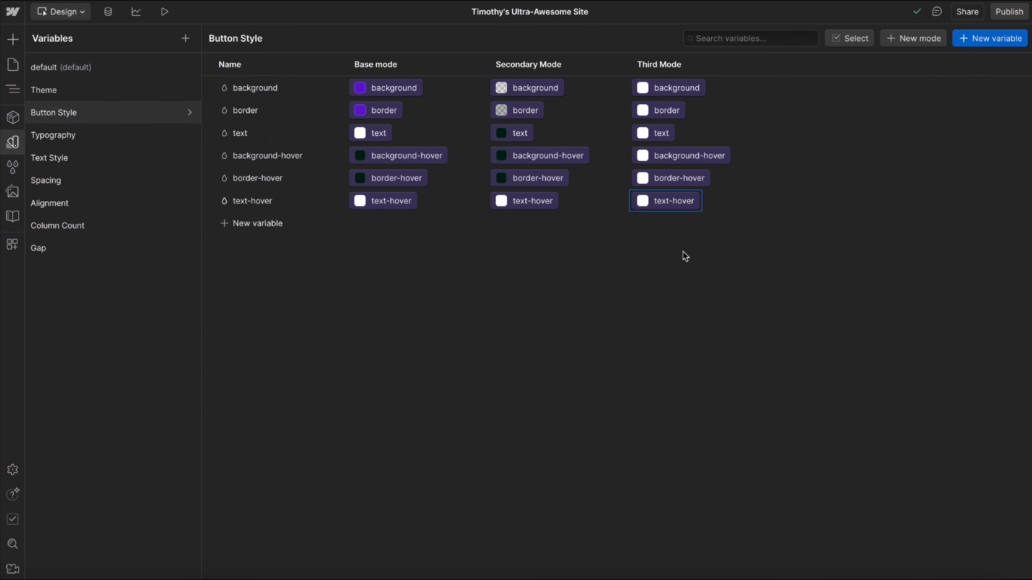
Return to the style guide's Buttons section and open the Button Main component in the light card for editing.
left_click(112, 98)
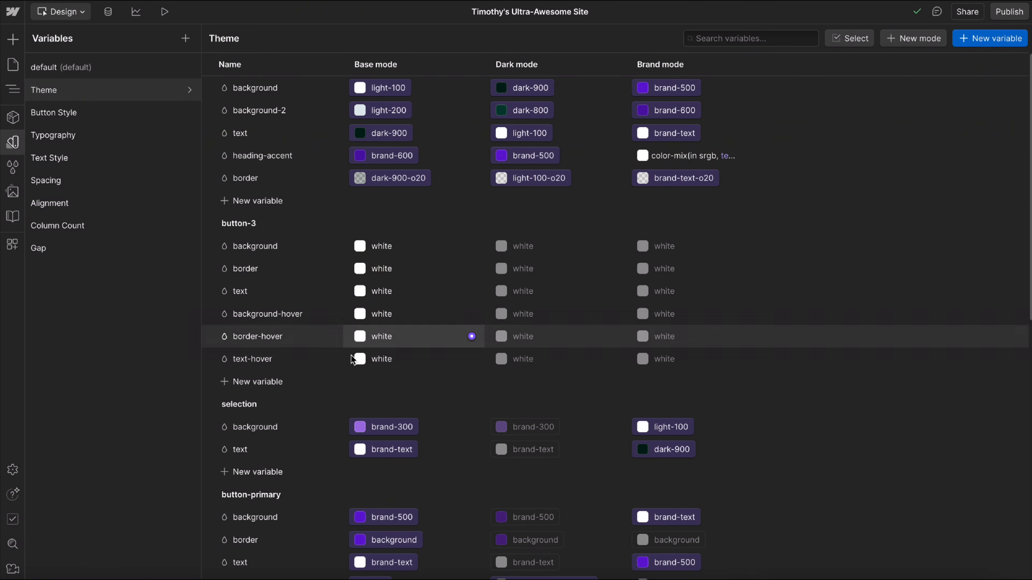
left_click(14, 90)
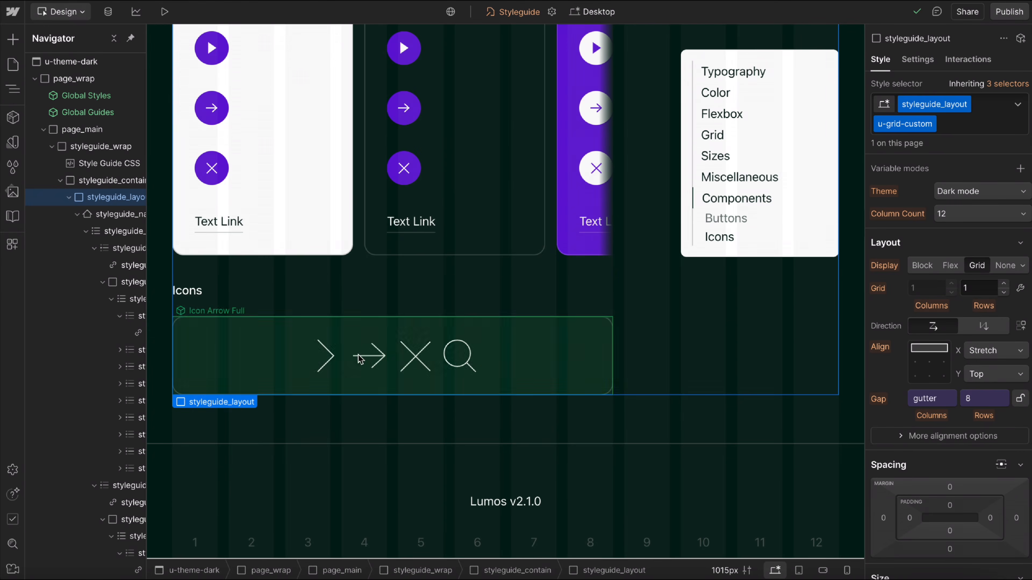
scroll(355, 201, "up", 3)
scroll(306, 131, "up", 1)
left_click(282, 124)
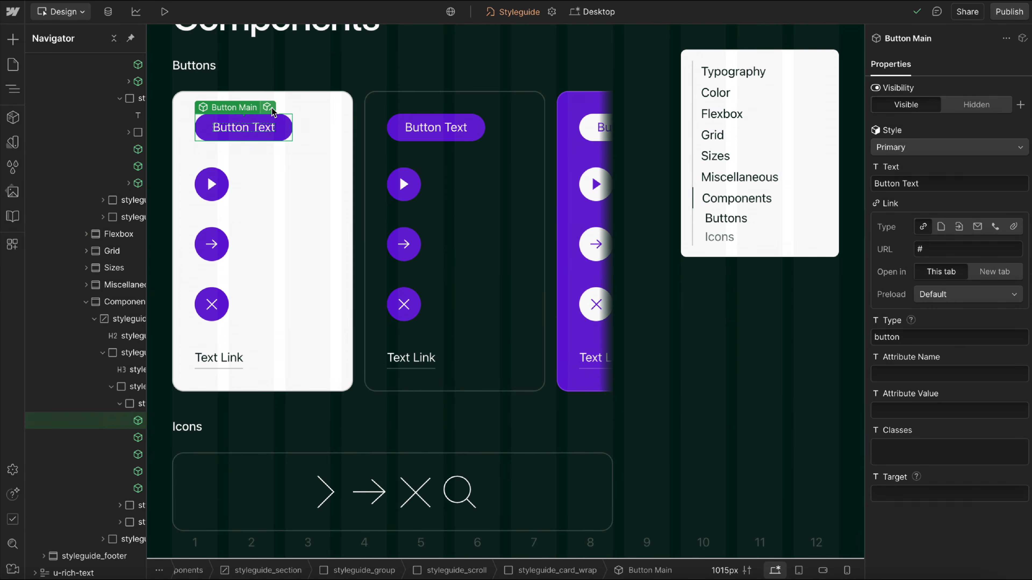
double_click(271, 122)
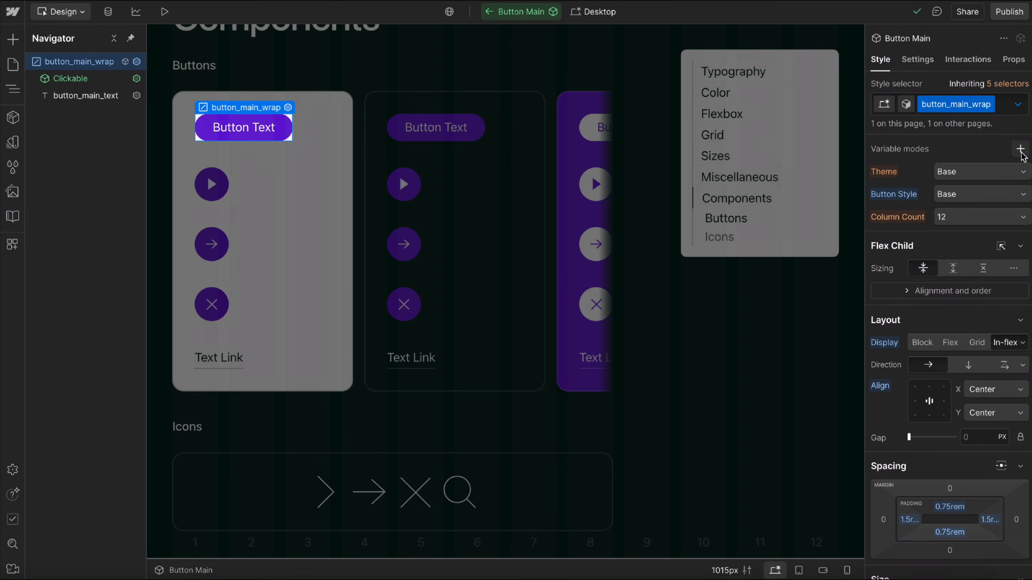
Switch button_main_wrap to its Hover state and inspect which variables are connected to its background and border colors.
left_click(1017, 104)
left_click(932, 165)
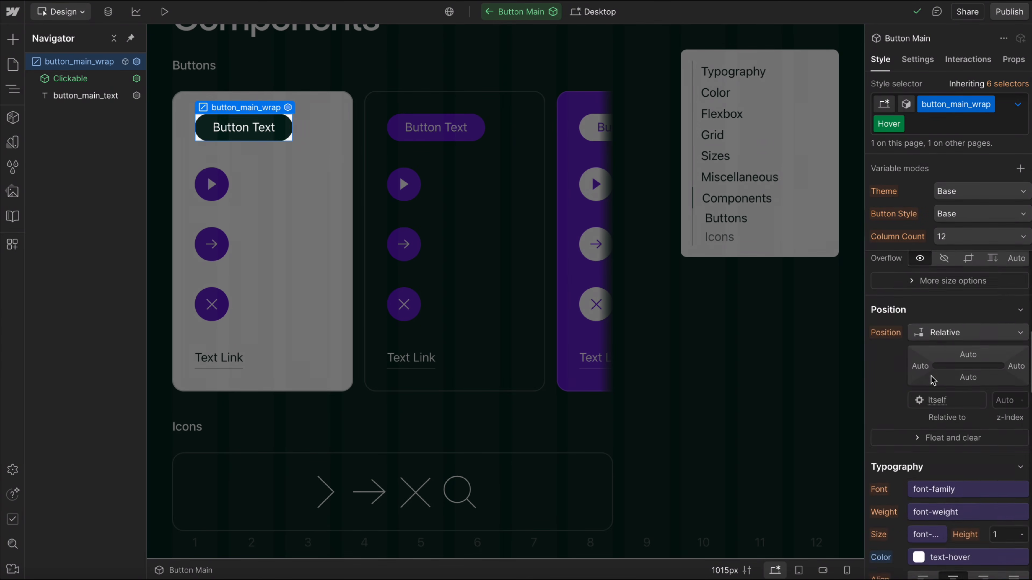
scroll(932, 380, "down", 10)
left_click(949, 403)
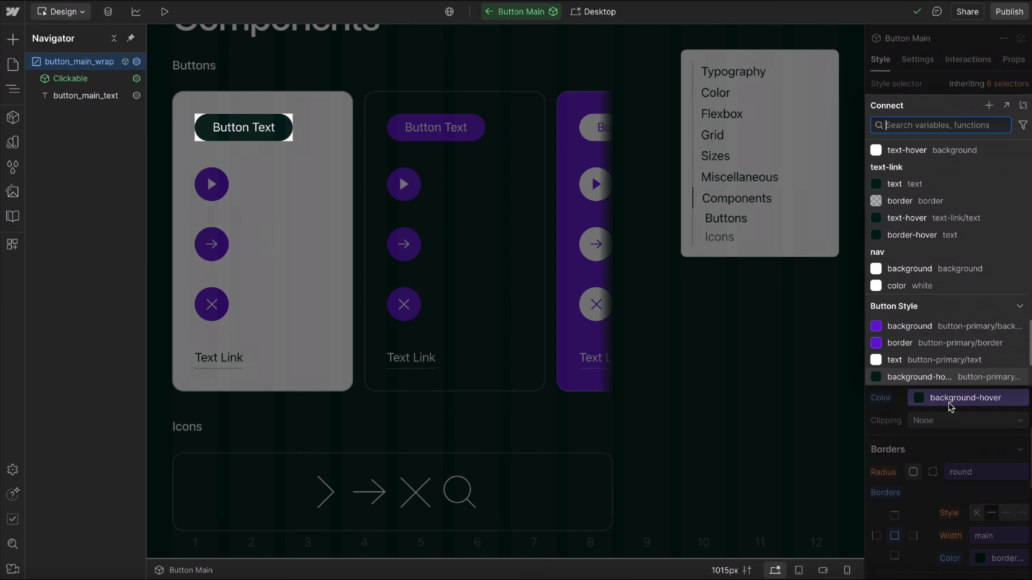
left_click(896, 413)
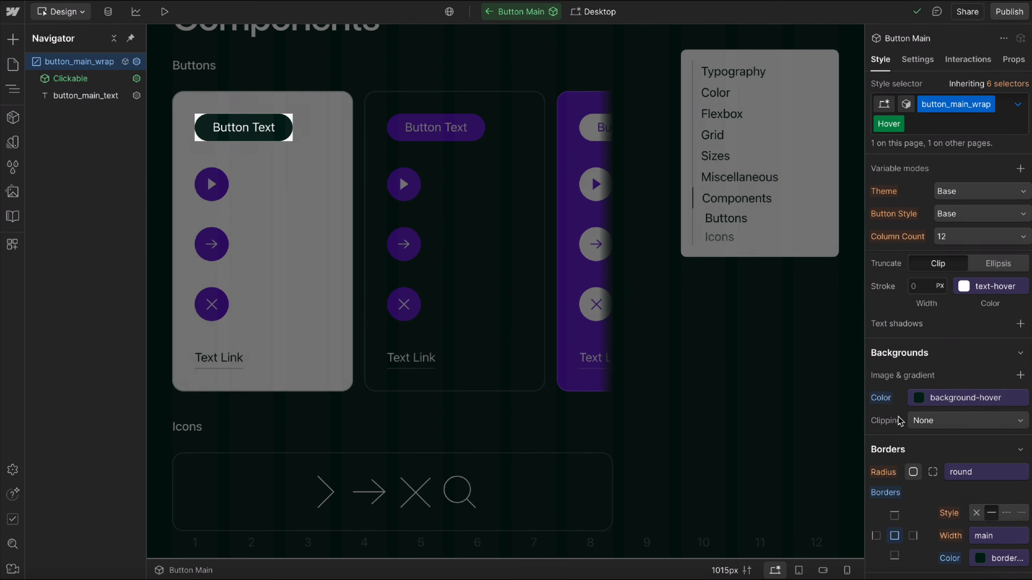
scroll(943, 478, "down", 4)
left_click(990, 419)
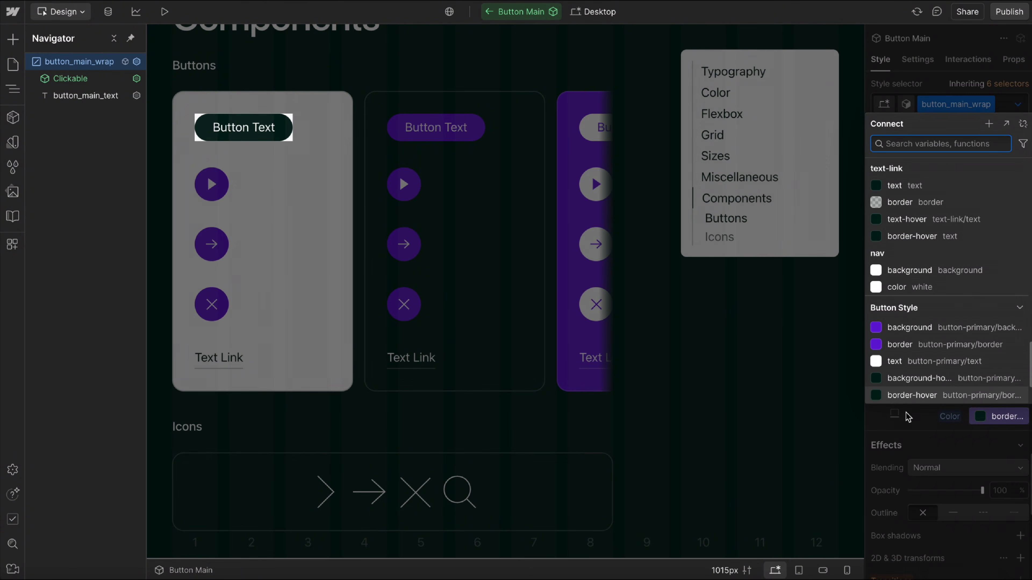
Examine the variables available for the Hover text color of button_main_wrap and keep it connected to text-hover from Button Style.
left_click(901, 396)
scroll(933, 407, "up", 10)
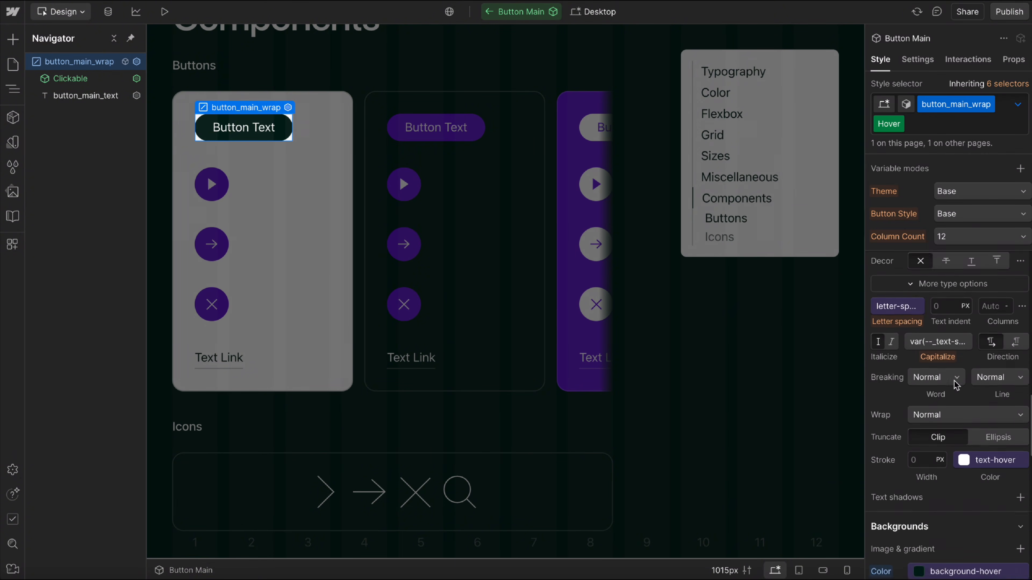
left_click(941, 268)
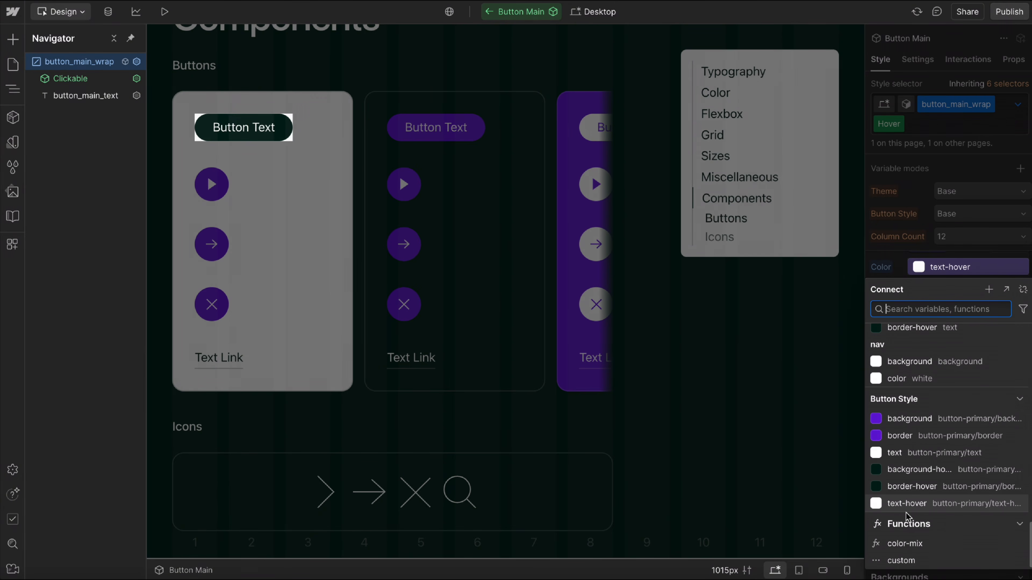
scroll(906, 467, "up", 5)
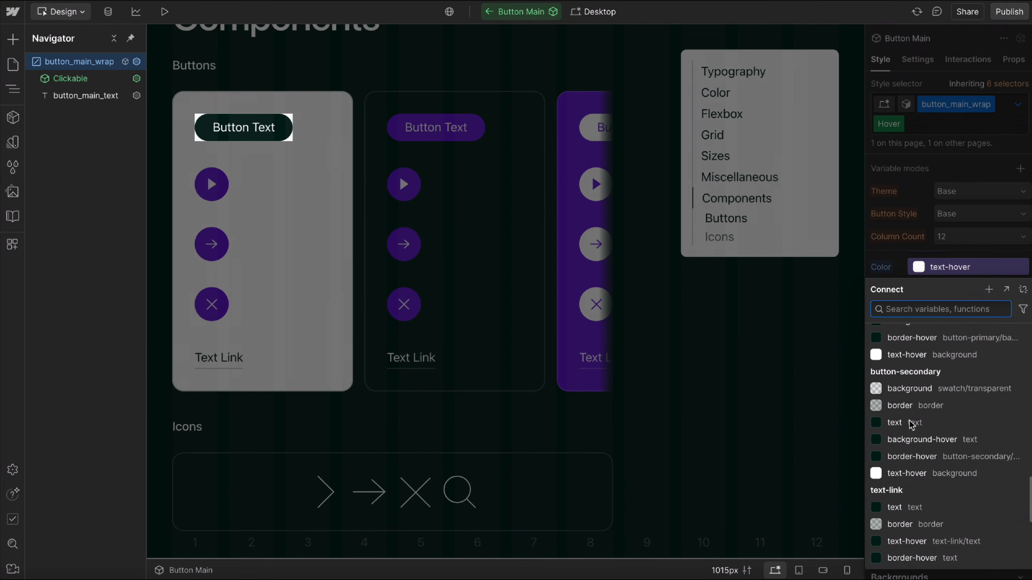
scroll(885, 398, "down", 3)
scroll(934, 404, "up", 6)
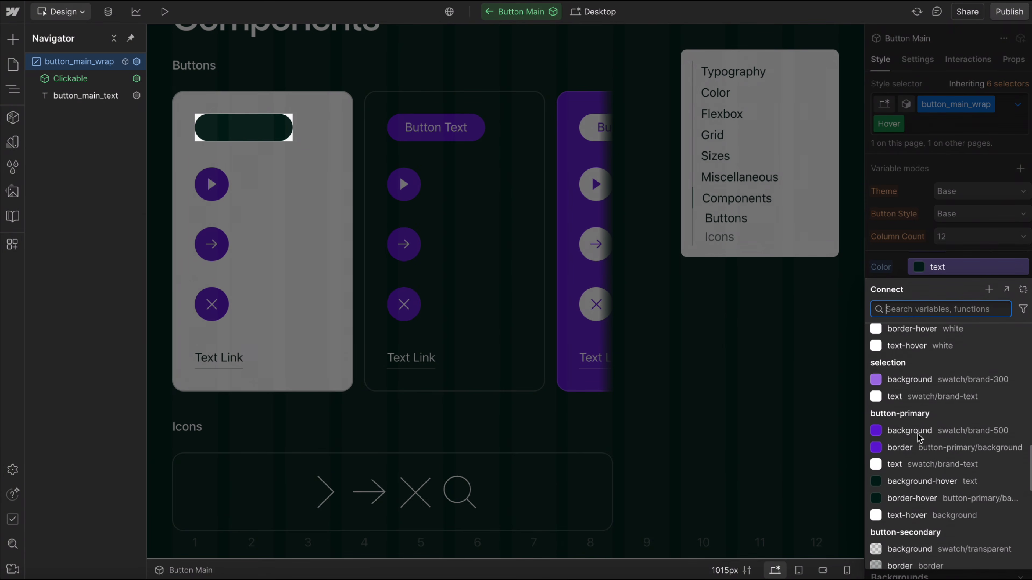
scroll(932, 463, "down", 5)
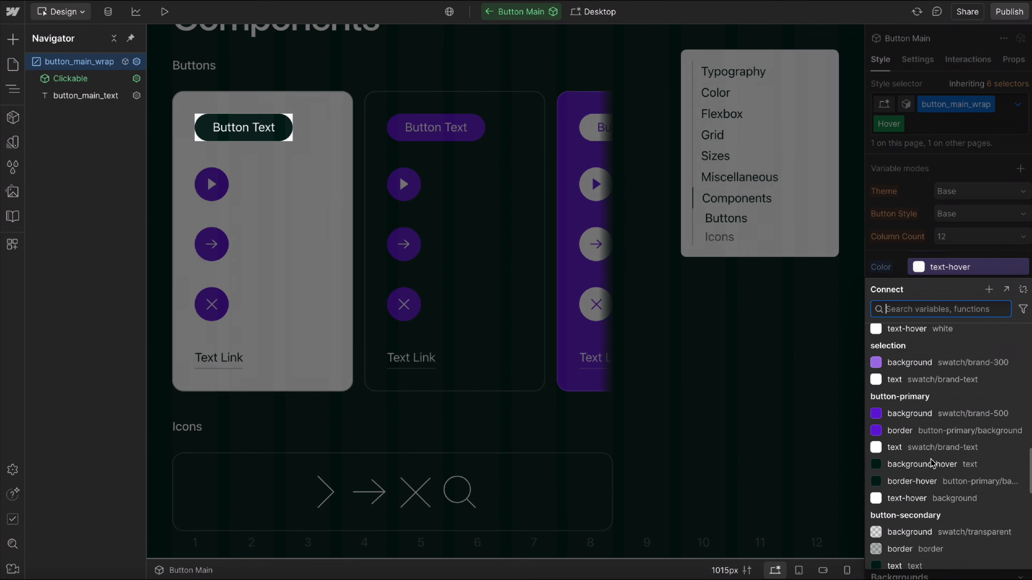
scroll(932, 464, "down", 5)
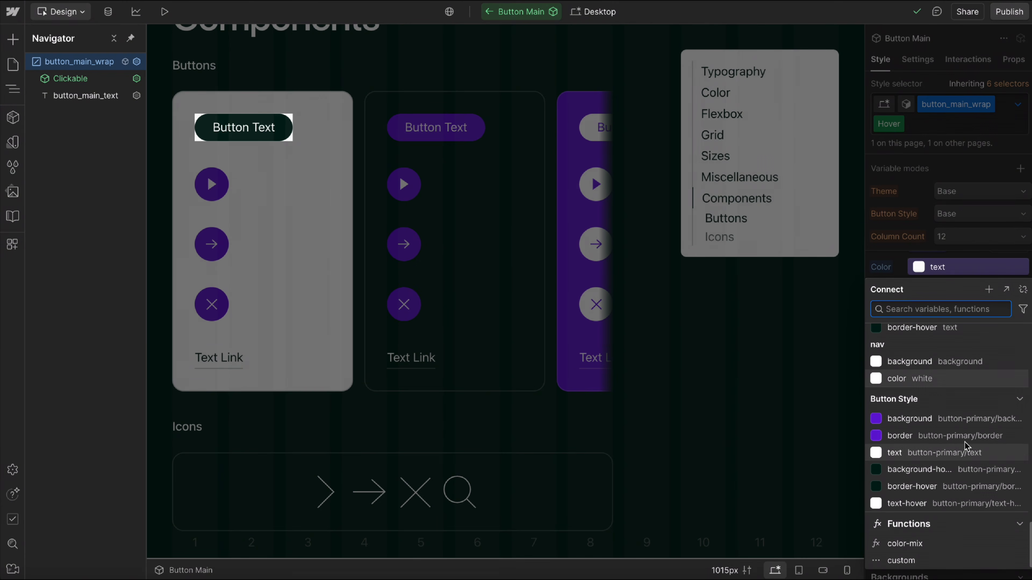
left_click(906, 503)
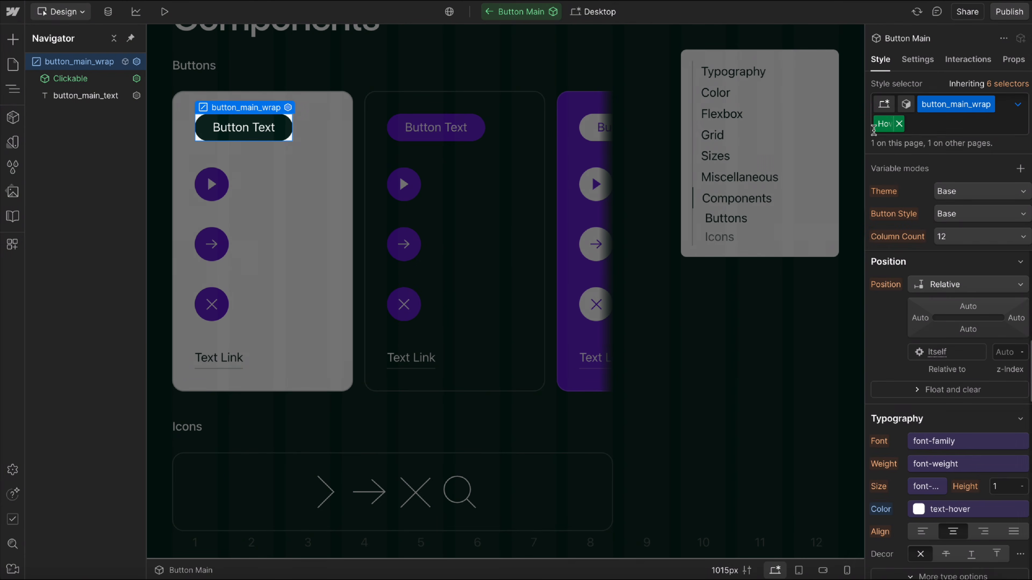
Take button_main_wrap out of its Hover state and select it again in its base state.
left_click(907, 103)
left_click(914, 90)
left_click(84, 97)
left_click(94, 64)
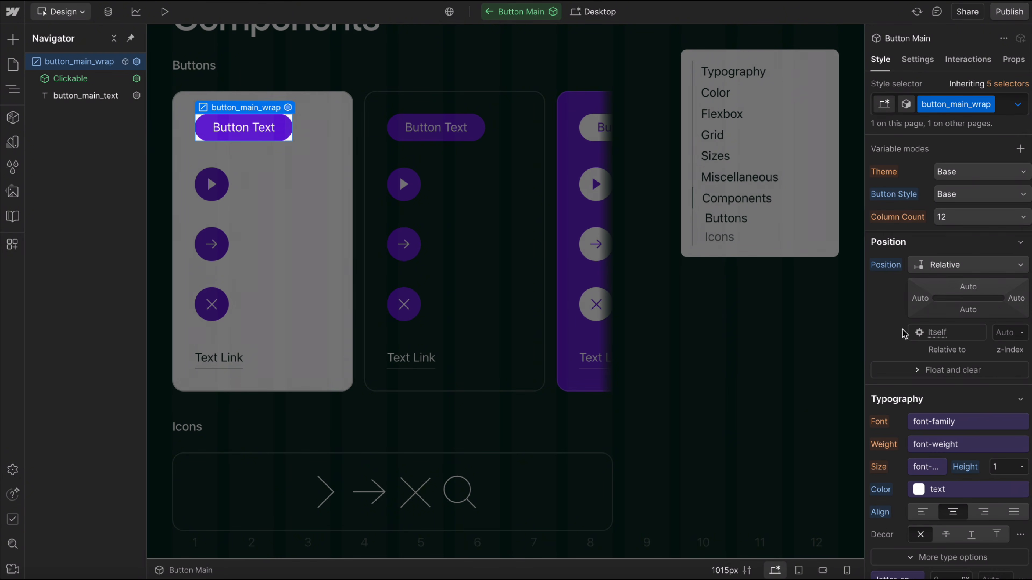
Preview button_main_wrap with Button Style set to Secondary Mode and Third Mode, and restore it to Base.
left_click(955, 195)
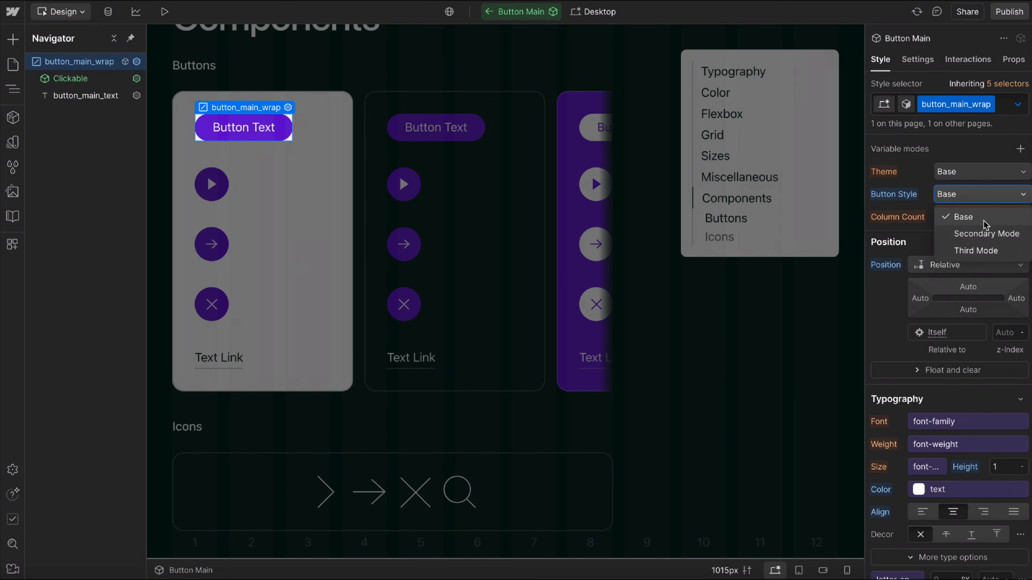
left_click(979, 235)
left_click(977, 196)
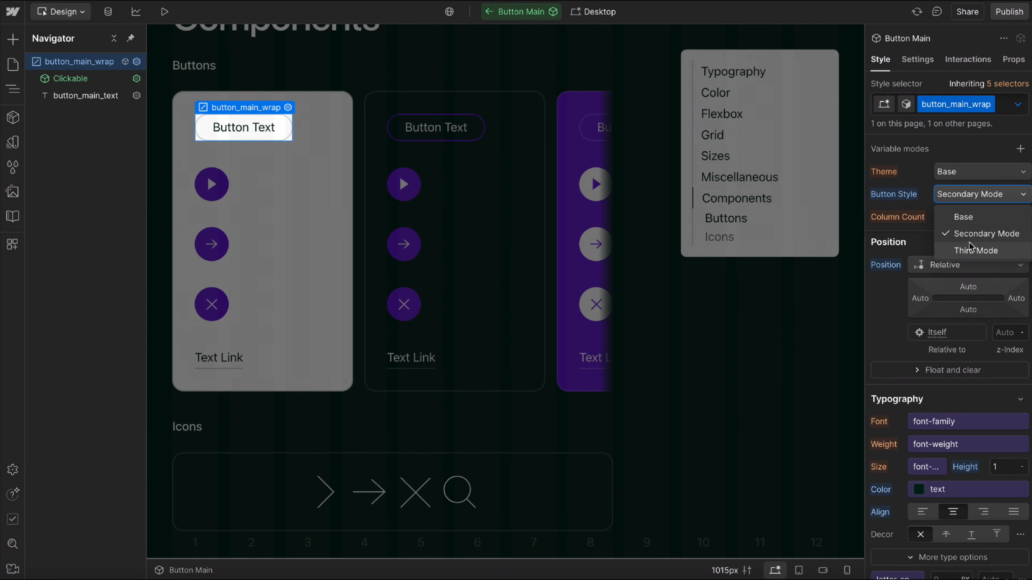
left_click(974, 250)
left_click(987, 197)
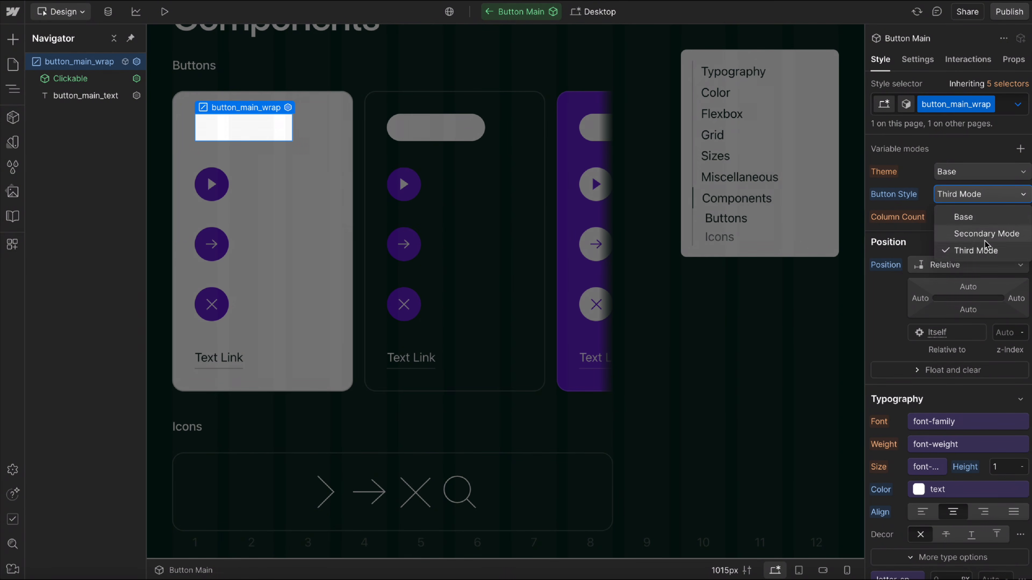
left_click(966, 235)
left_click(965, 195)
left_click(958, 216)
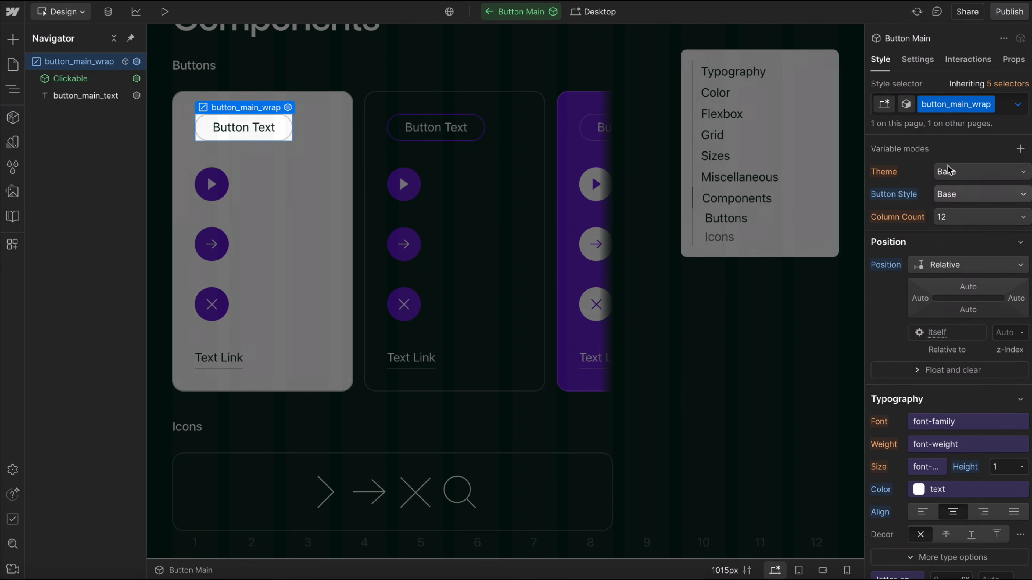
Add a component variant named Third to Button Main and set its Button Style to Third Mode.
left_click(906, 105)
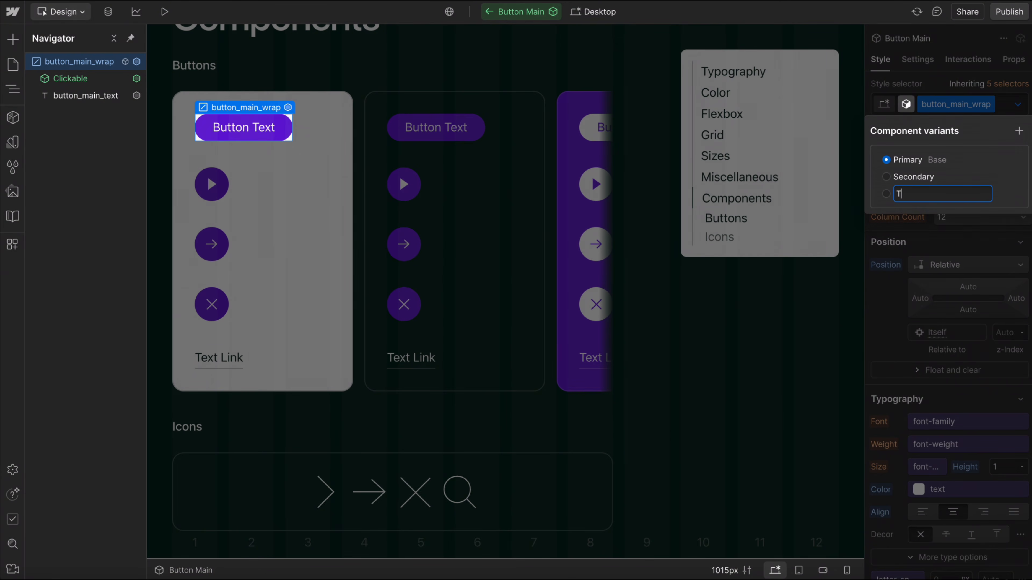
key("Return")
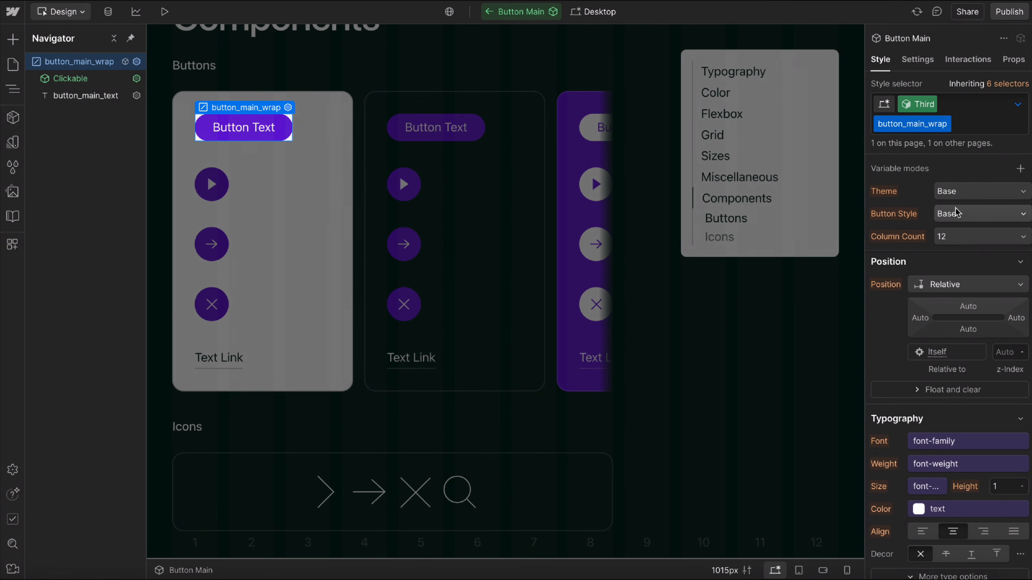
left_click(945, 219)
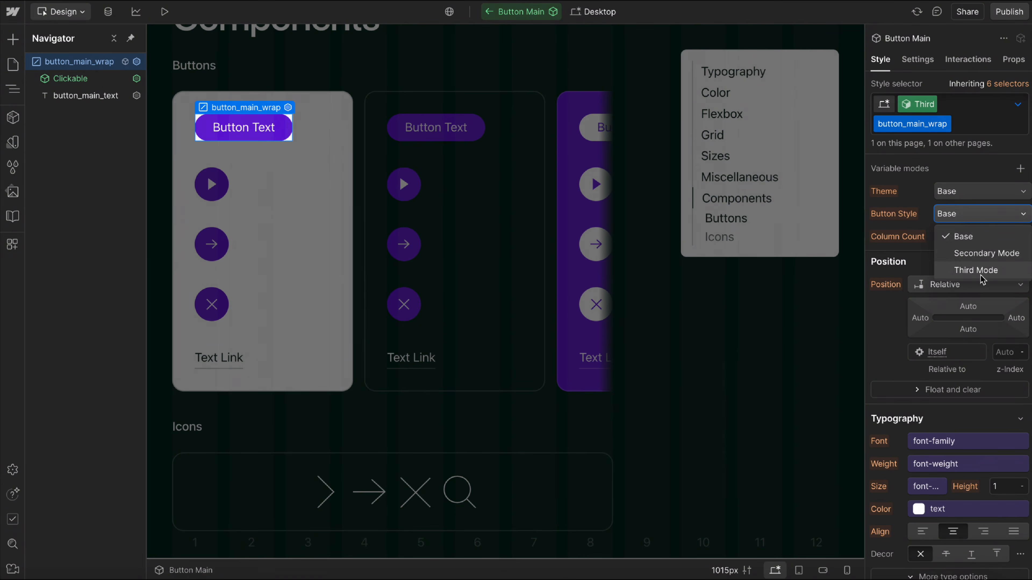
left_click(958, 273)
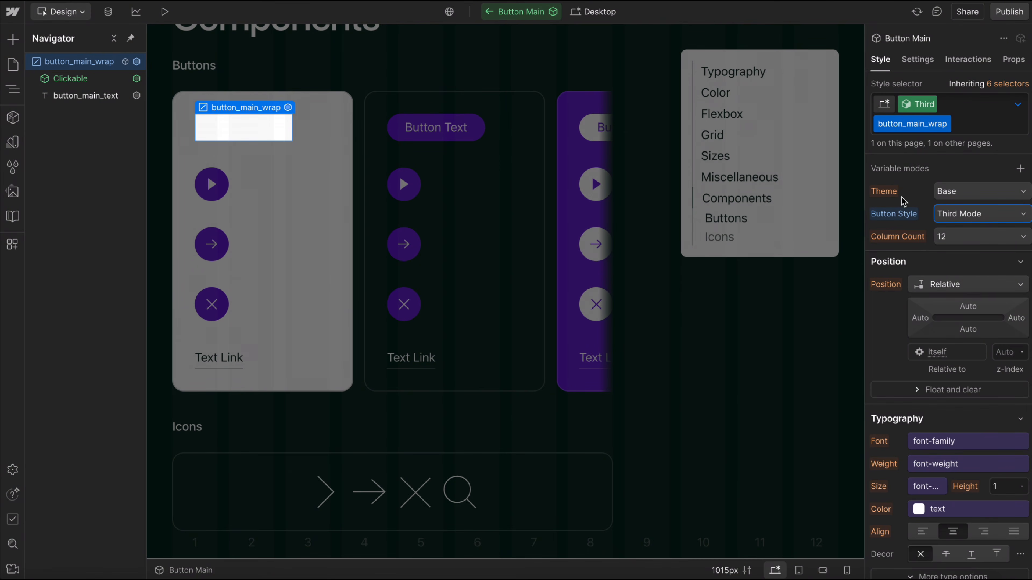
Switch Button Main back to the Primary variant and exit component editing.
left_click(916, 107)
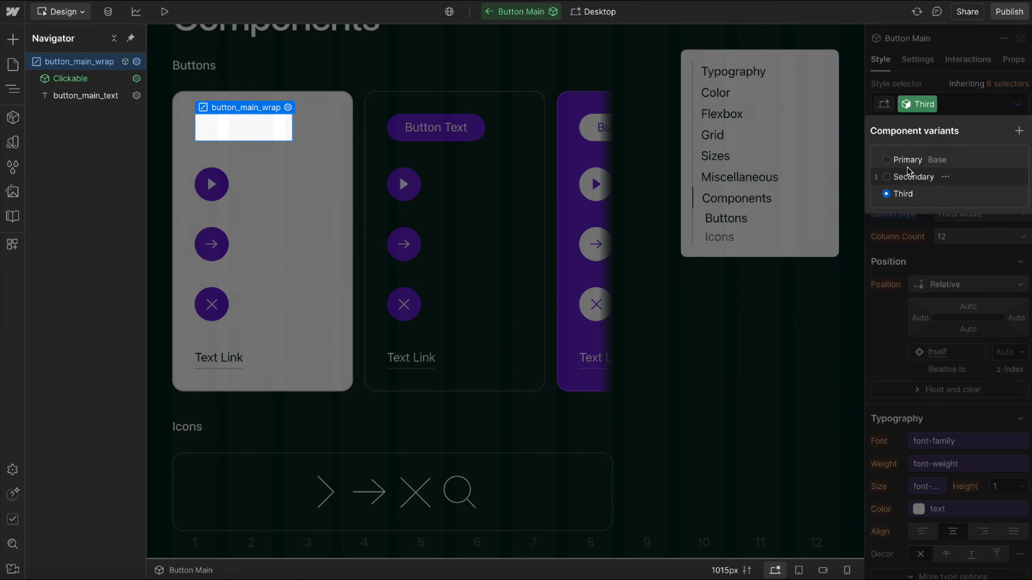
left_click(886, 160)
left_click(281, 214)
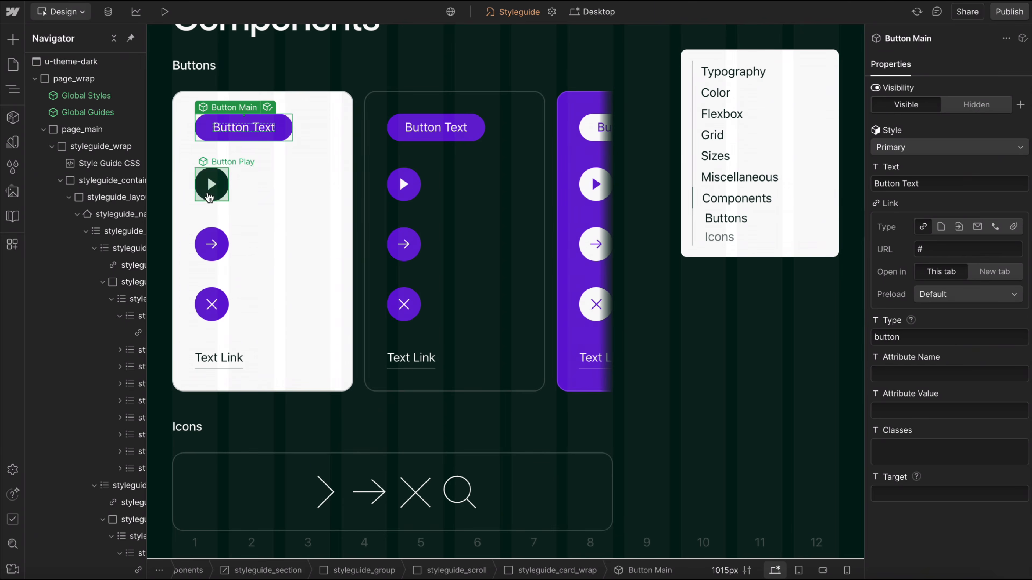
Open the light card's Button Play component for editing and add a component variant named Third.
left_click(210, 198)
left_click(267, 163)
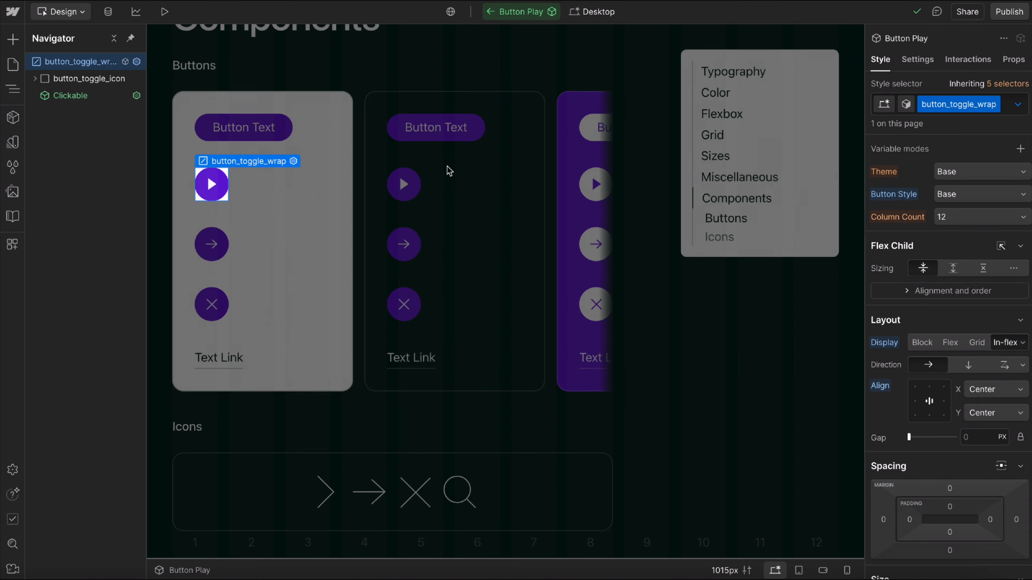
left_click(906, 104)
left_click(1019, 132)
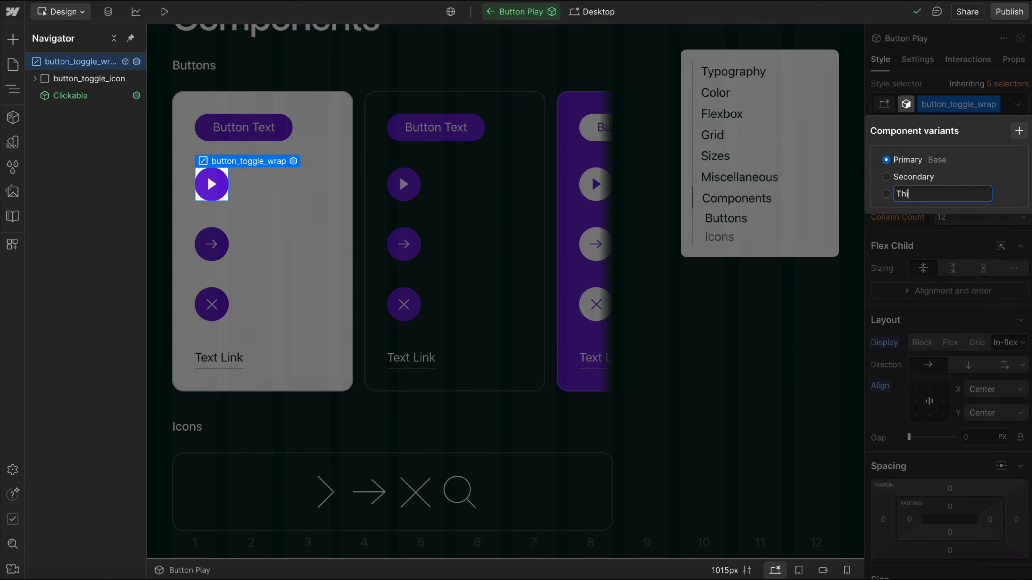
key("Return")
left_click(905, 241)
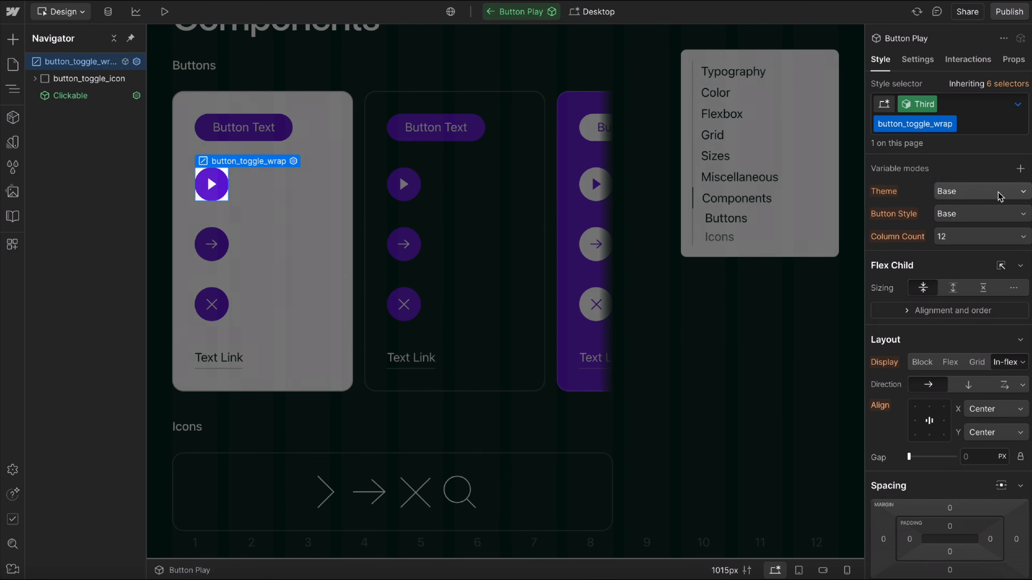
Set the Button Style of Button Play's Third variant to Third Mode and exit component editing.
left_click(975, 214)
left_click(977, 270)
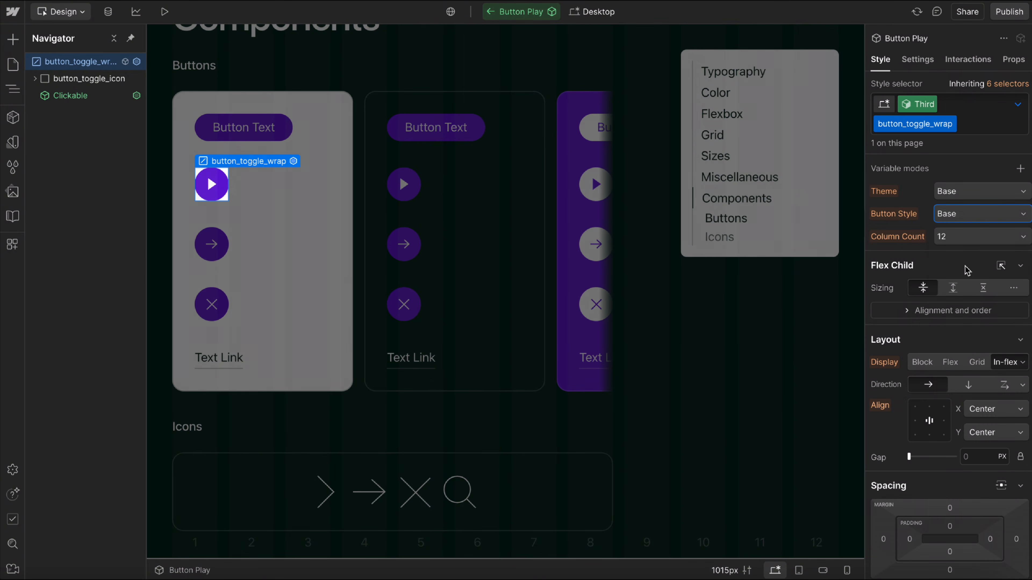
left_click(426, 240)
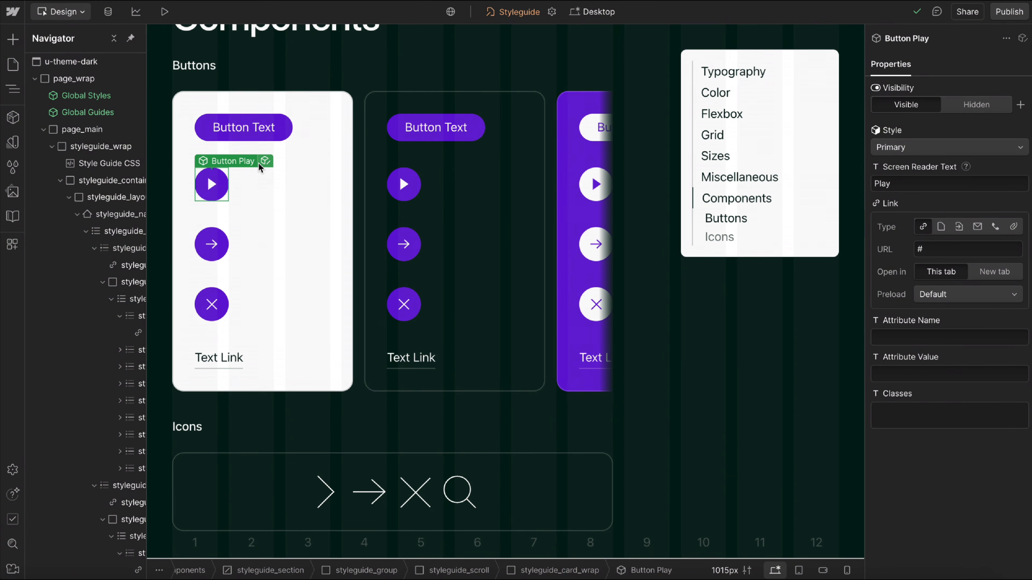
Set the primary-family font variable in the Typography collection to Merriweather and return to the Styleguide canvas.
scroll(259, 331, "down", 1)
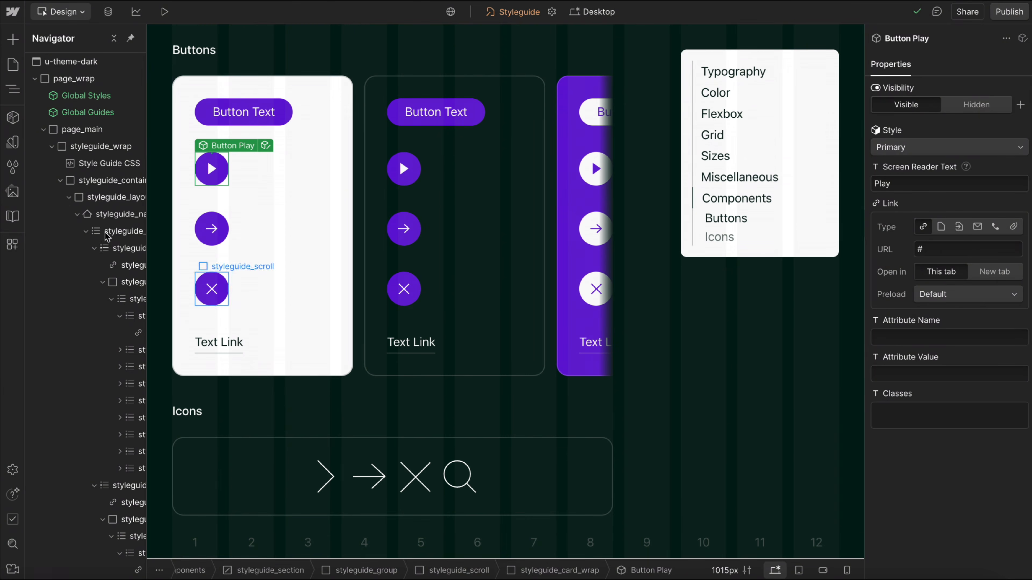
left_click(16, 146)
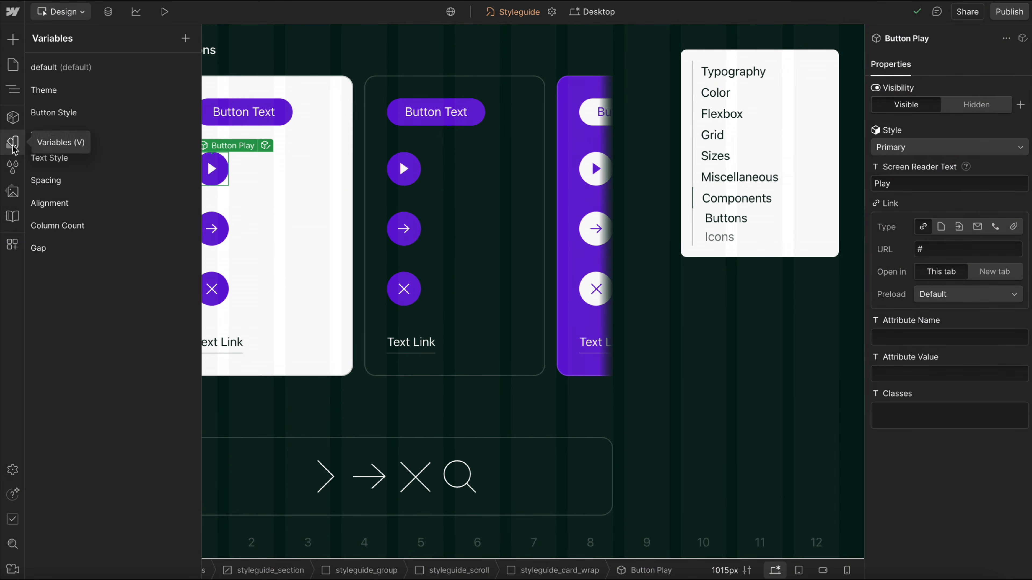
left_click(89, 138)
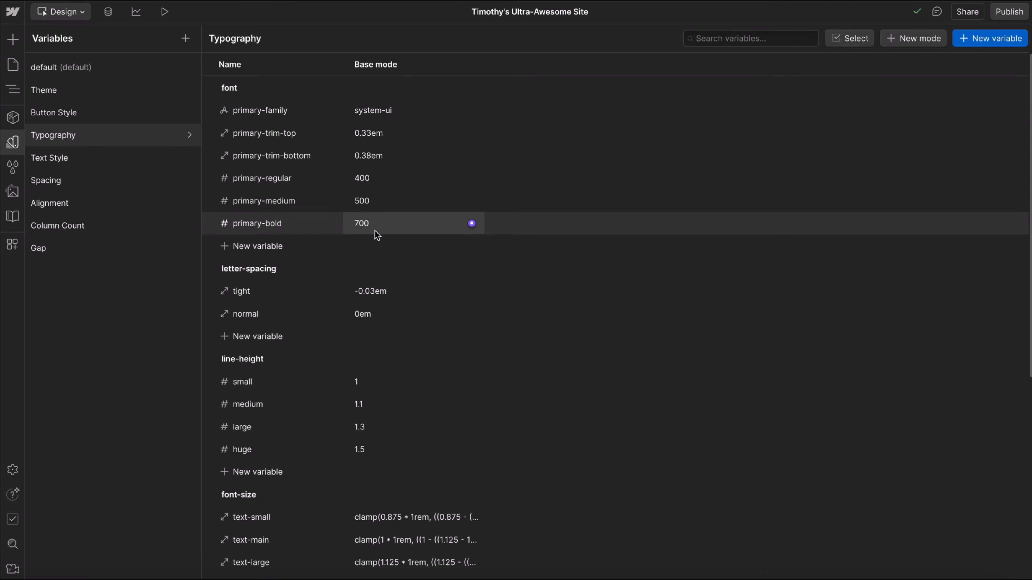
left_click(397, 116)
left_click(390, 111)
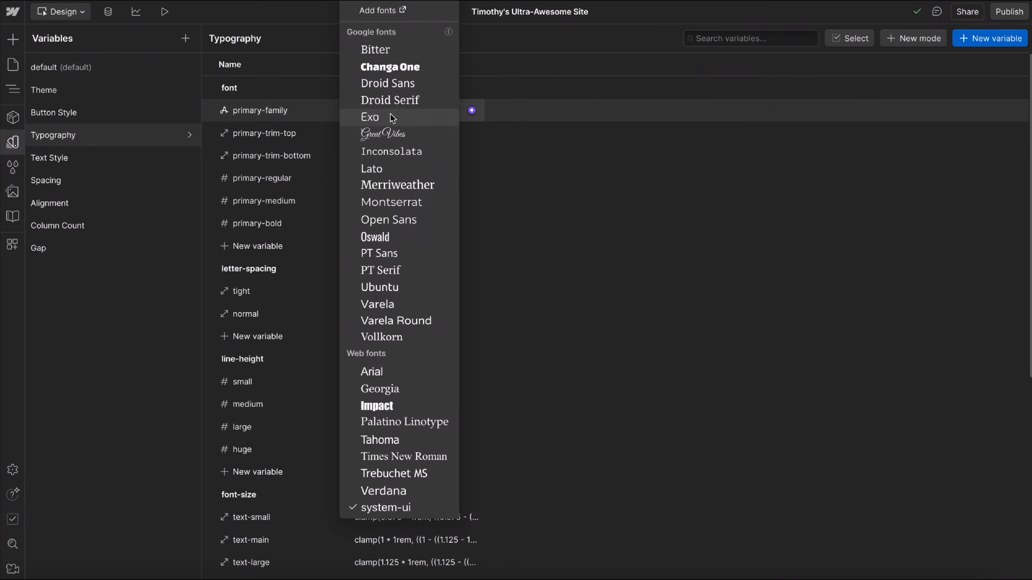
left_click(396, 189)
left_click(13, 142)
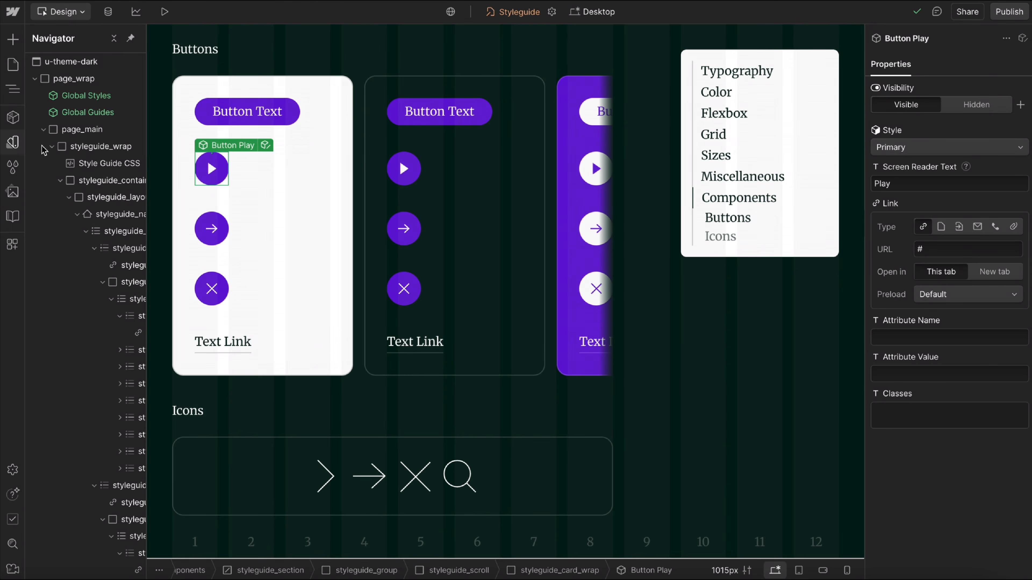
Add a Font Family variable named secondary-family to the Typography font group and set it to Impact.
scroll(315, 330, "up", 2)
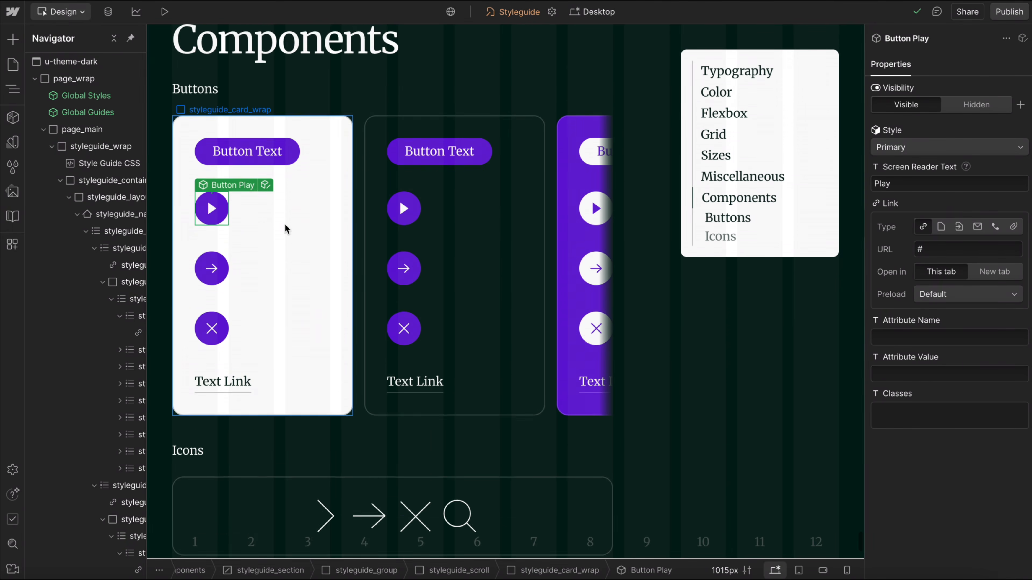
scroll(286, 230, "up", 20)
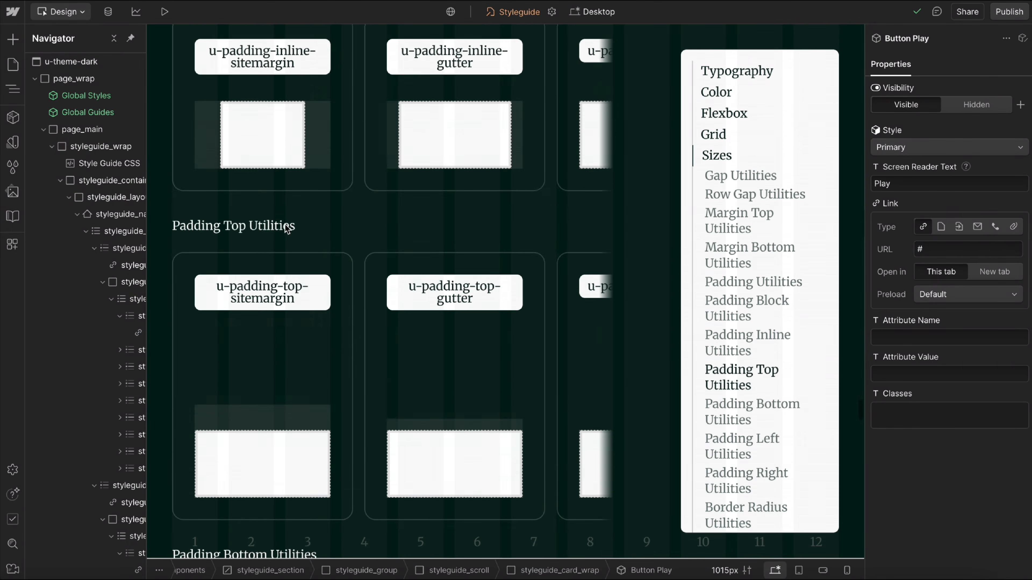
scroll(286, 230, "up", 20)
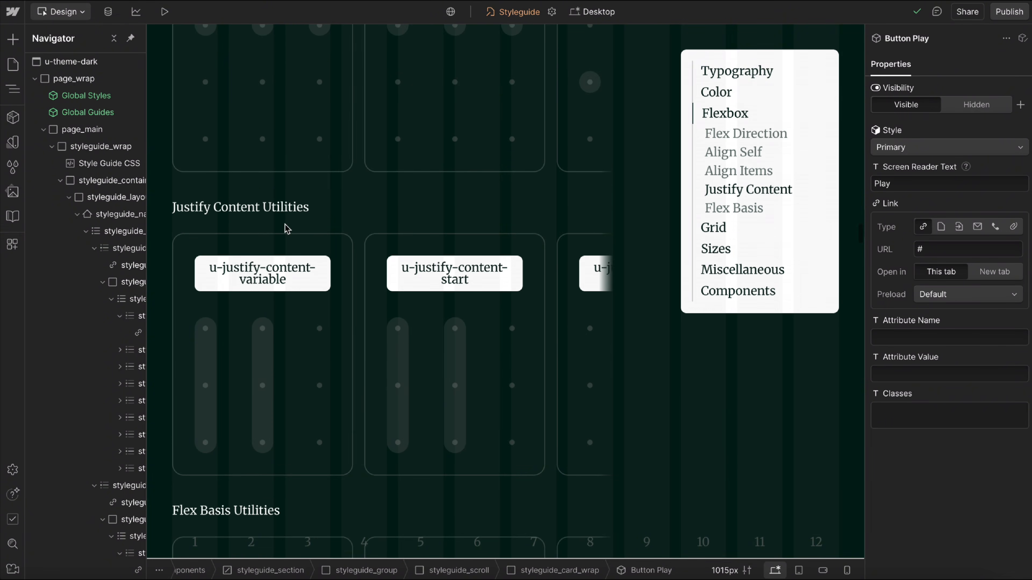
scroll(287, 230, "up", 20)
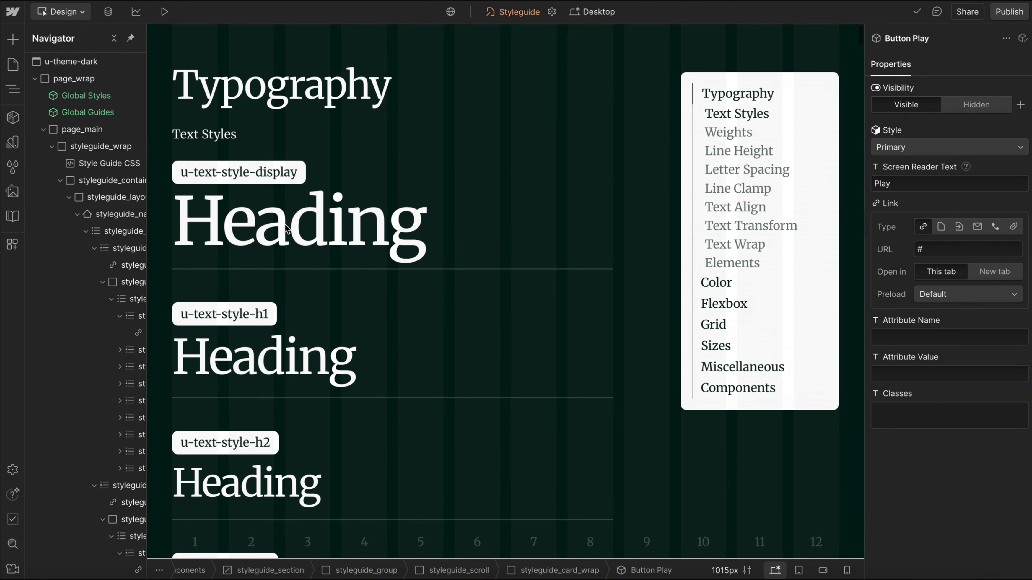
scroll(325, 396, "down", 15)
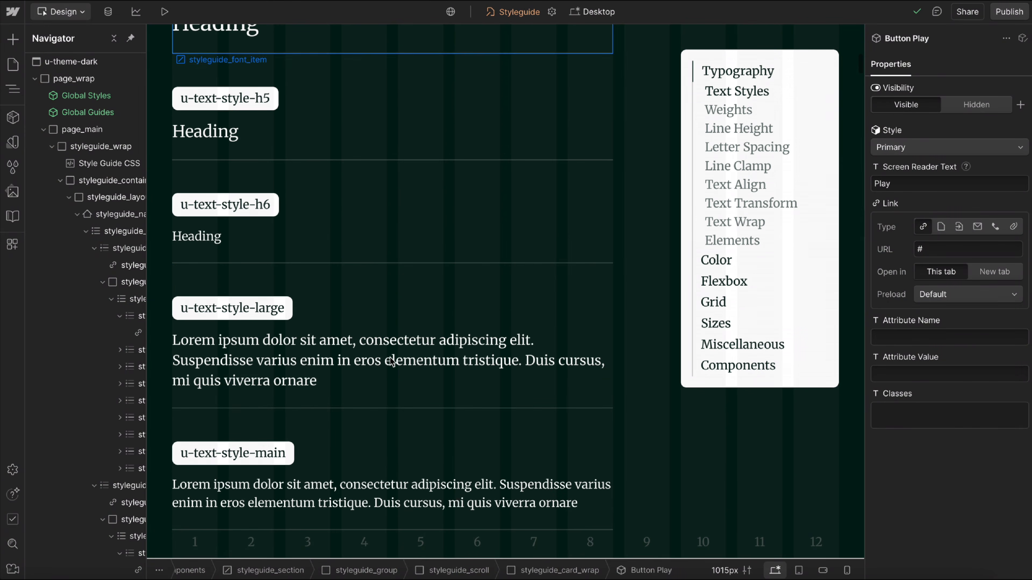
left_click(13, 143)
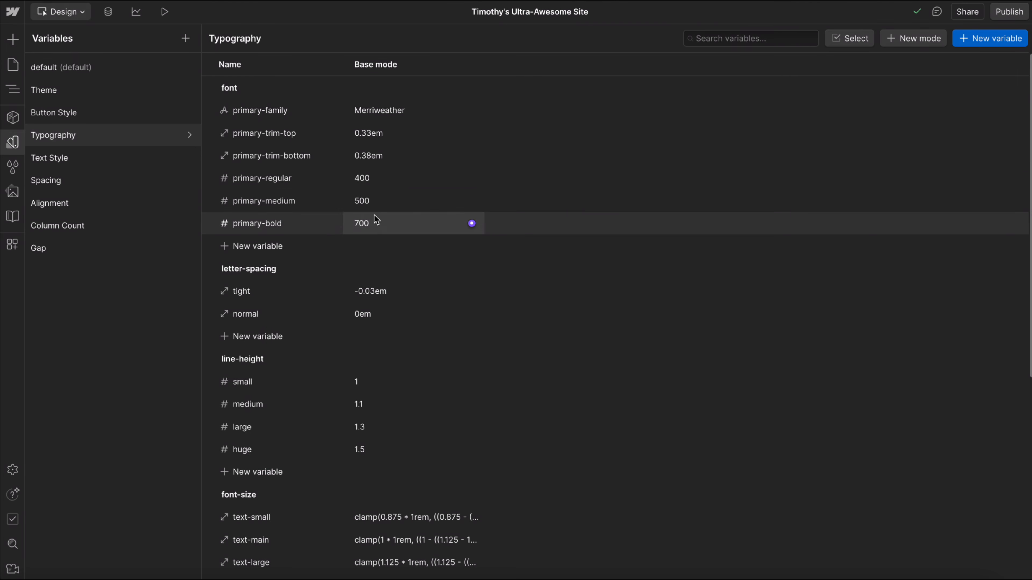
left_click(281, 254)
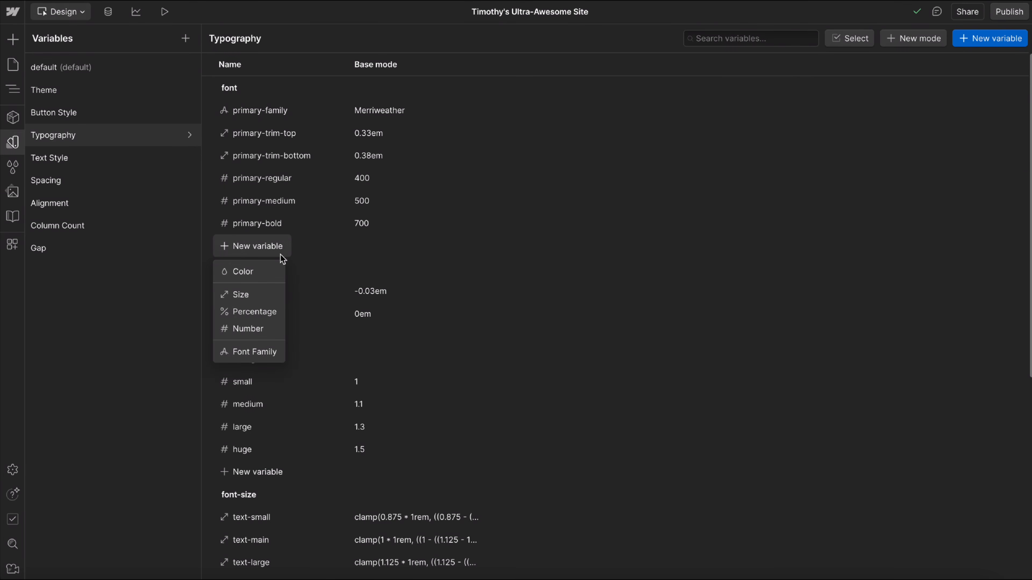
left_click(254, 359)
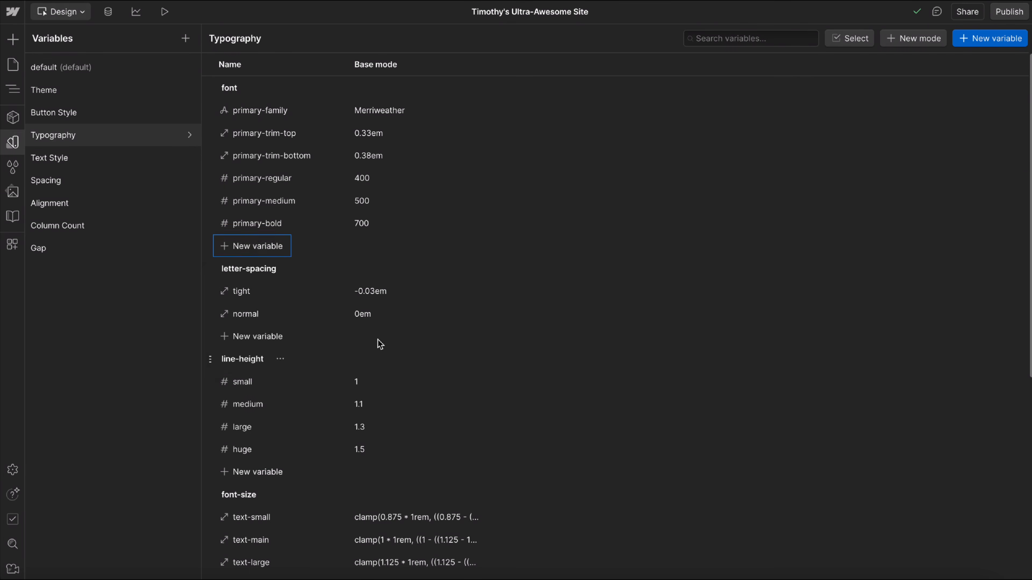
type("secondary-family")
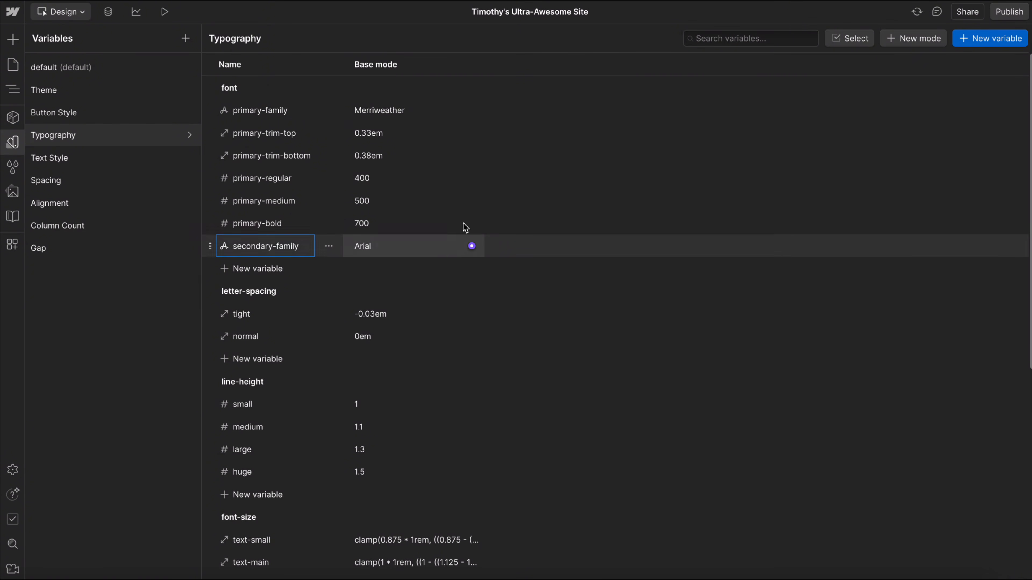
left_click(385, 246)
left_click(388, 408)
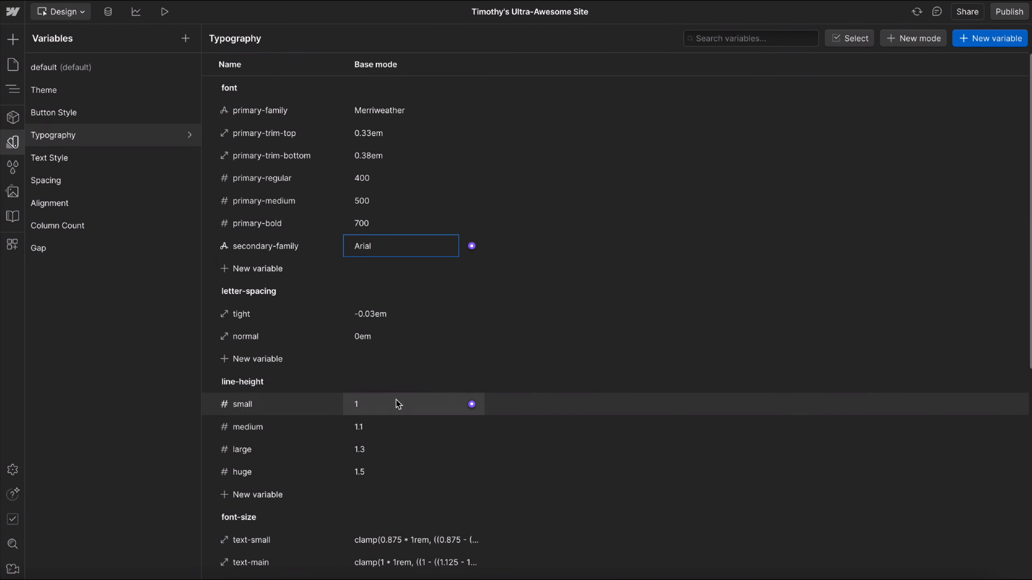
Add a Number variable named secondary-regular to the Typography font group and set its value to 400.
left_click(257, 272)
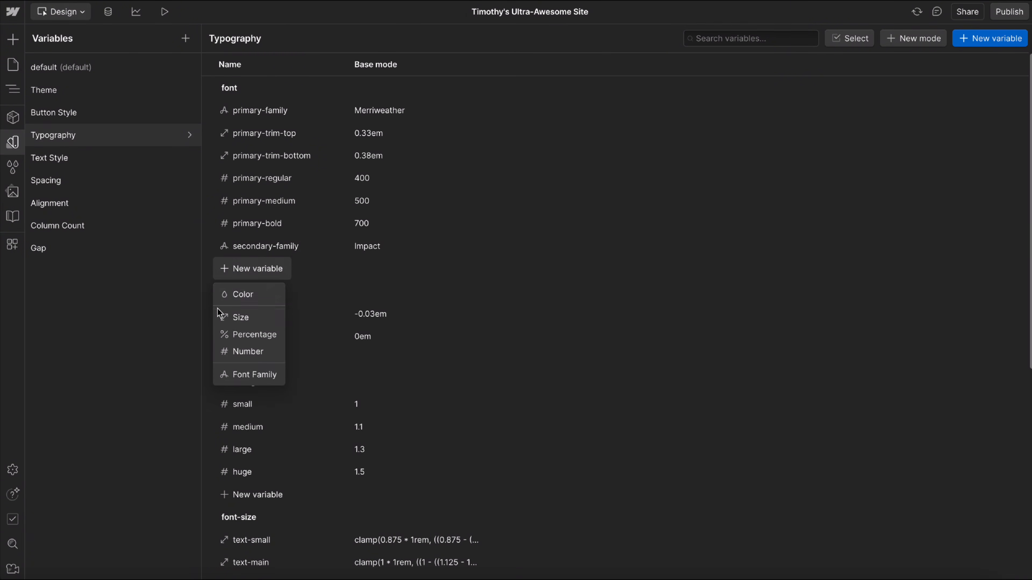
left_click(247, 352)
type("sec")
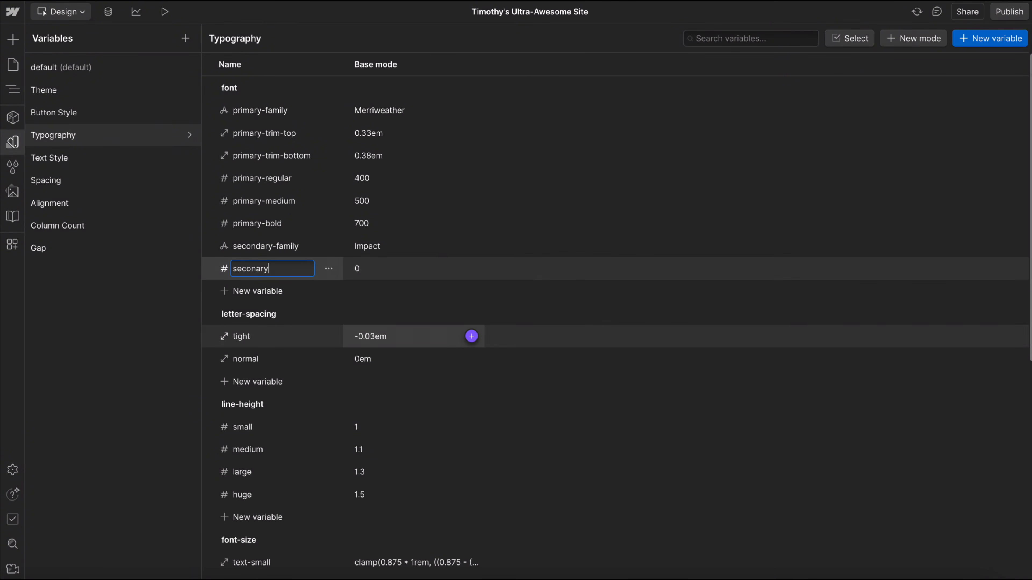
type("onar")
key("ctrl+a")
type("se")
key("ctrl+a")
type("secondary-regular")
key("Return")
left_click(358, 268)
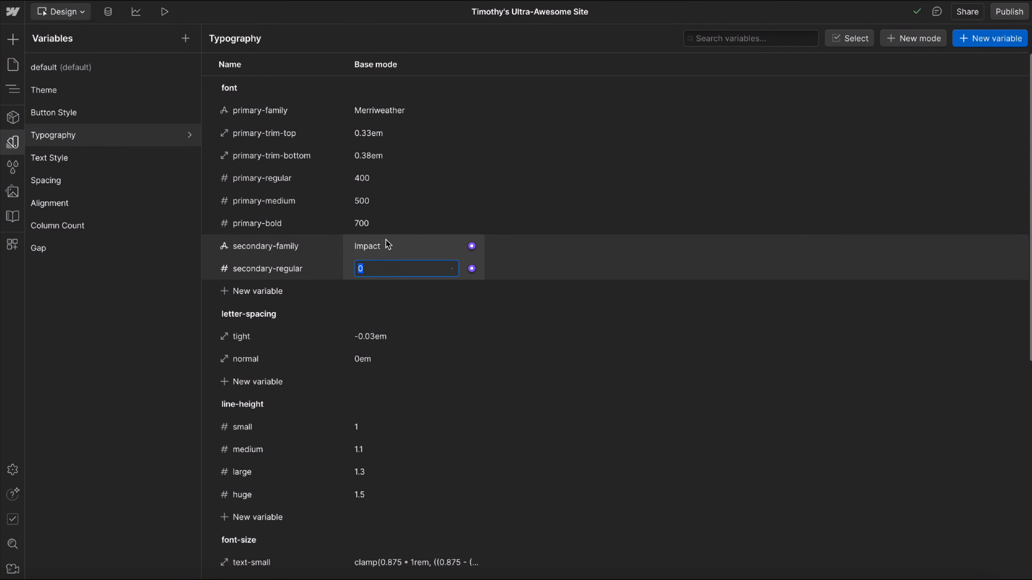
type("400")
key("Return")
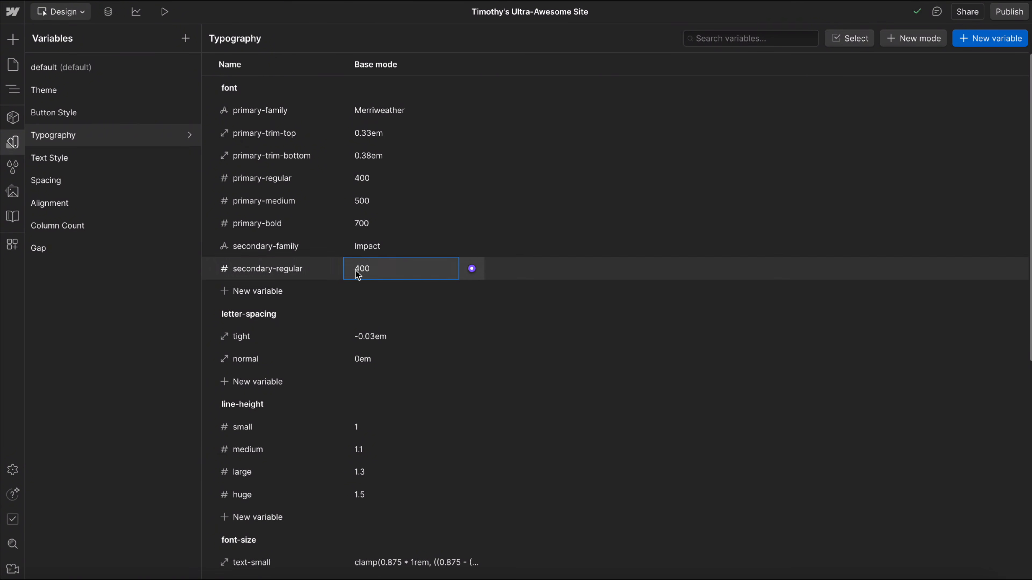
Change the secondary-regular weight to 300 and set it back to 400.
left_click(388, 268)
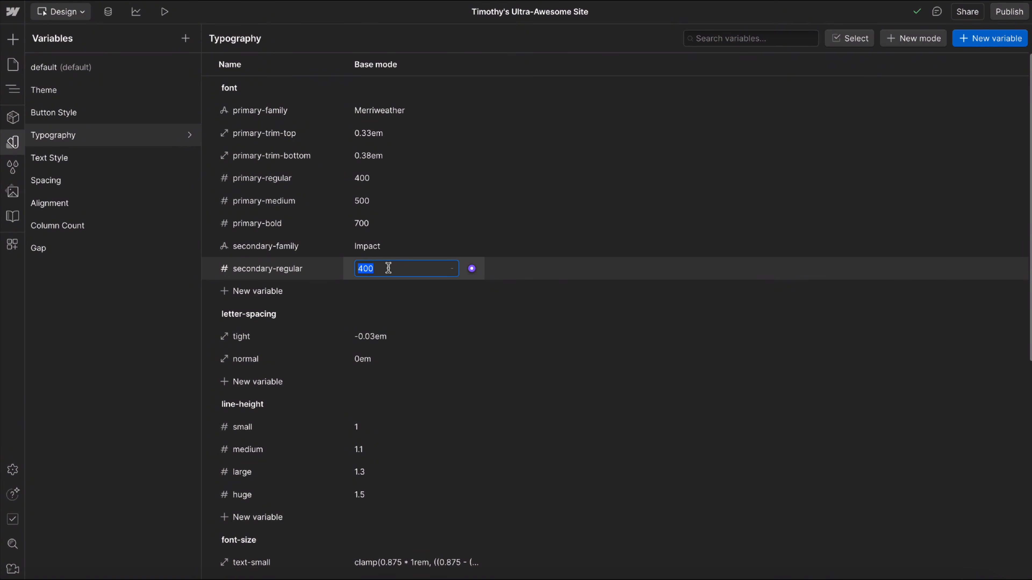
type("300")
key("Return")
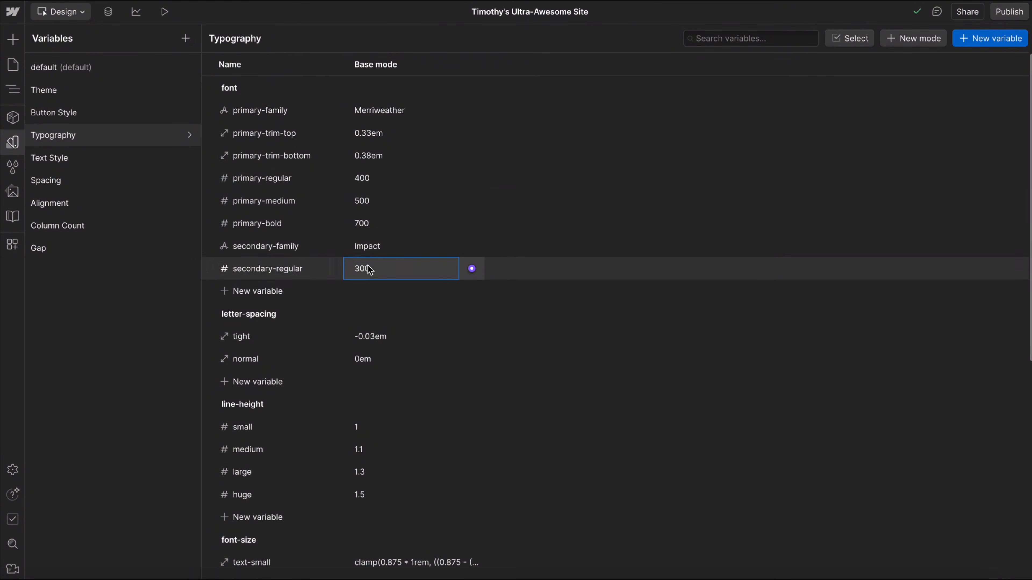
left_click(381, 269)
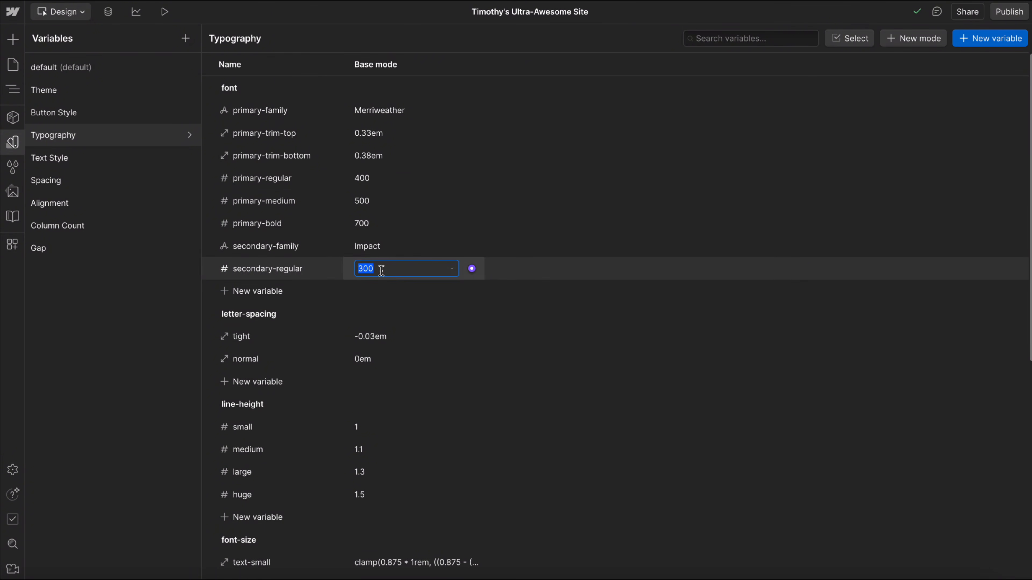
type("400")
key("Return")
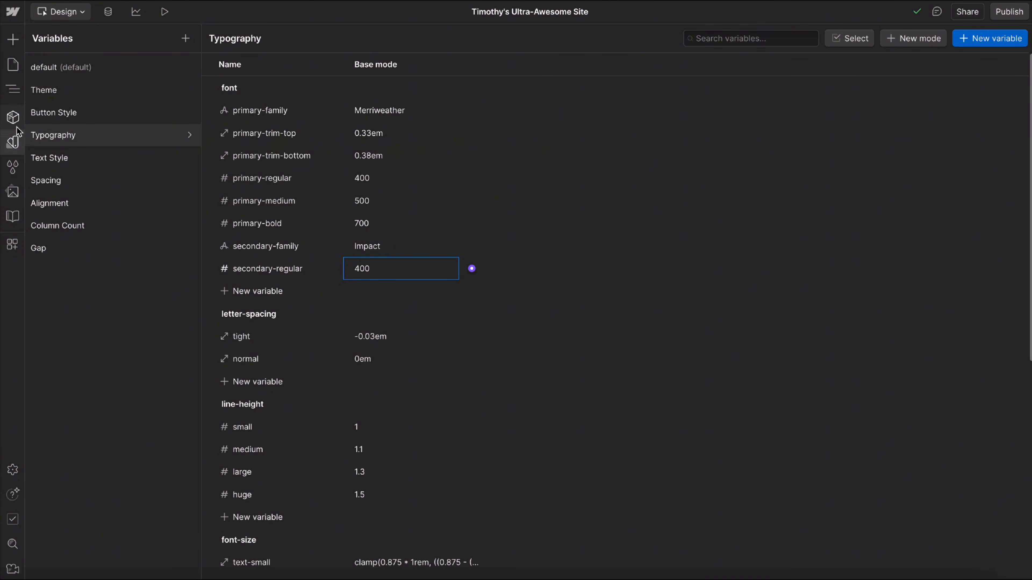
Examine the Text Style mode settings of the u-text-style-large paragraph and the u-text-style-display heading on the Styleguide page.
left_click(12, 142)
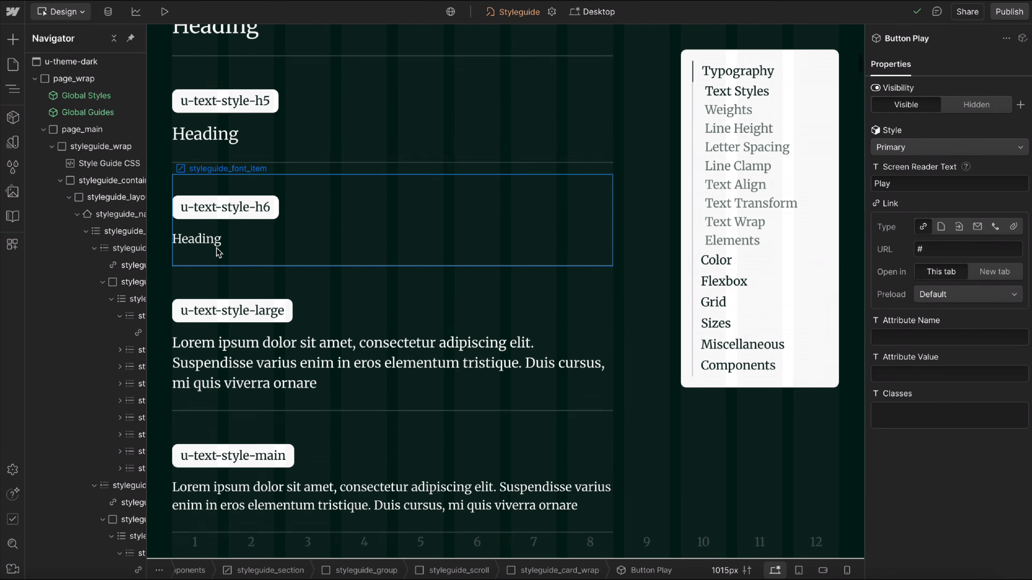
scroll(219, 309, "down", 1)
left_click(219, 298)
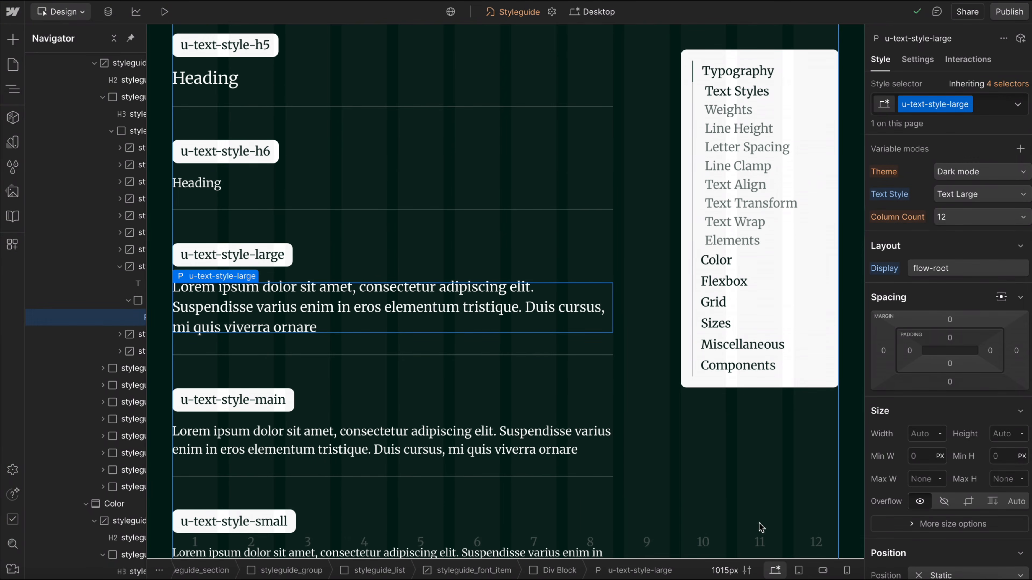
scroll(525, 396, "up", 10)
left_click(302, 244)
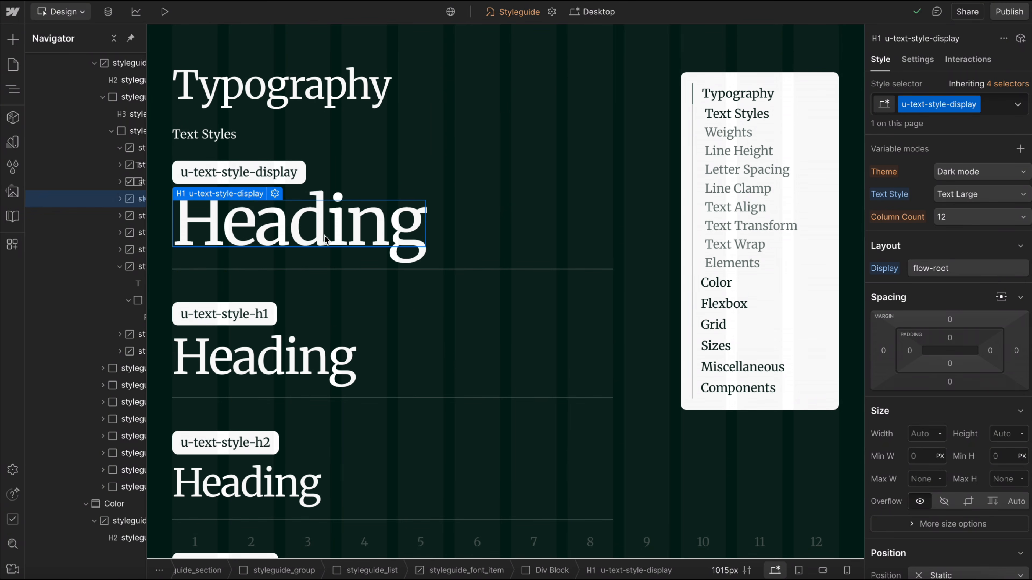
left_click(300, 251)
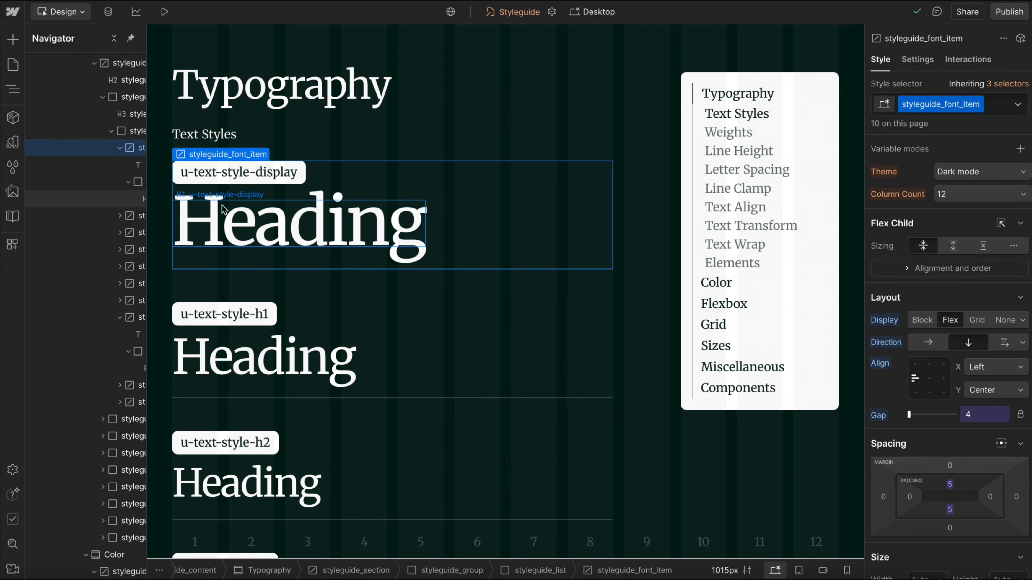
left_click(336, 237)
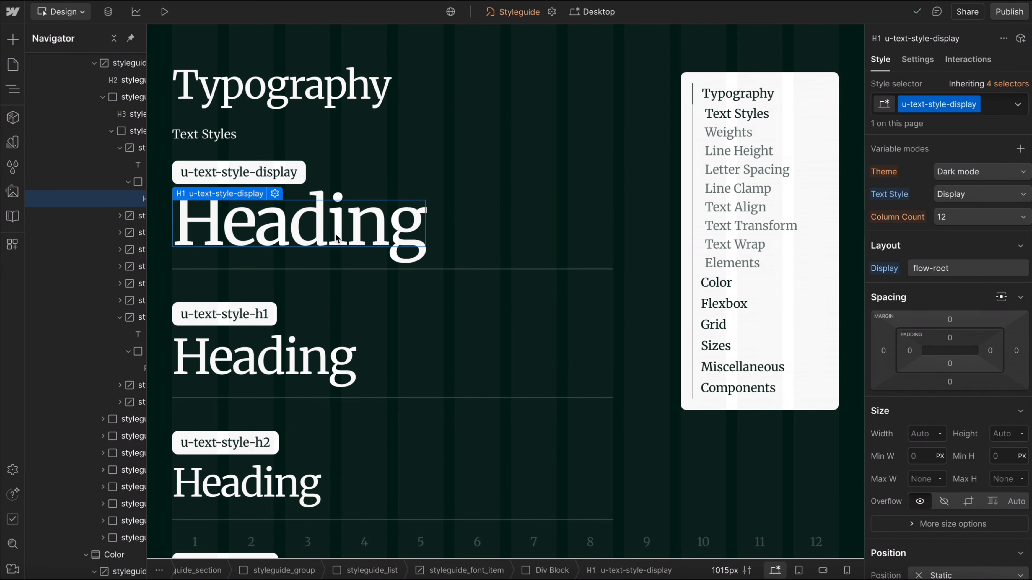
Insert a Div Block into the styleguide_font_item that holds the u-text-style-display heading.
left_click(468, 249)
key("ctrl+k")
type("di")
key("Return")
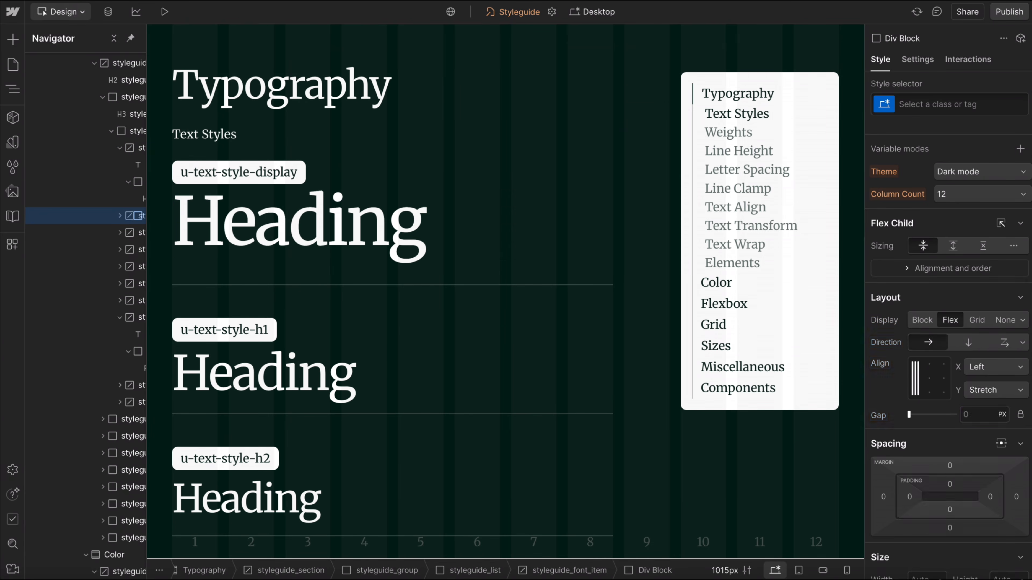
Connect the new Div Block's top padding to the Text Style variable trim-top.
left_click(989, 378)
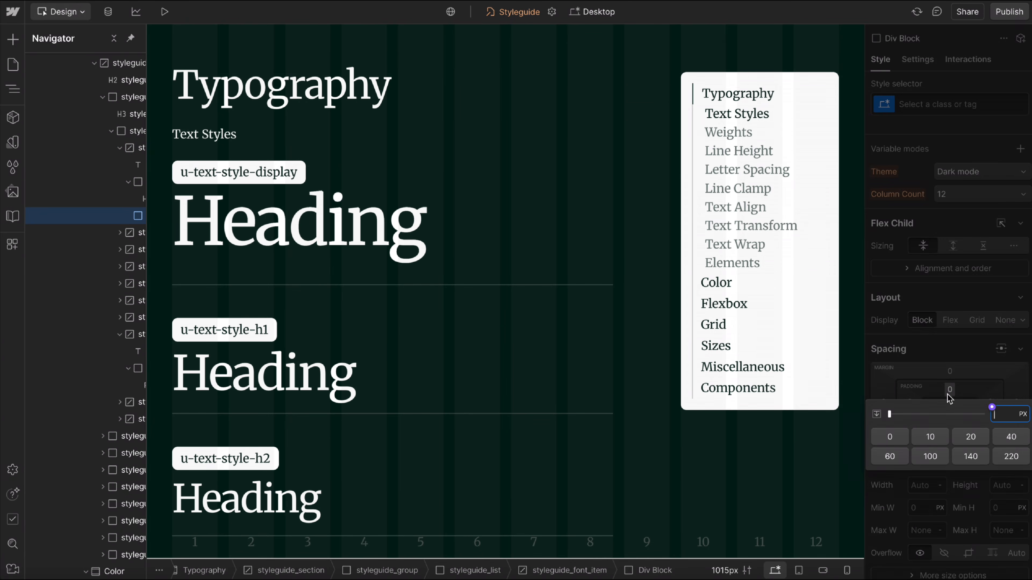
left_click(995, 410)
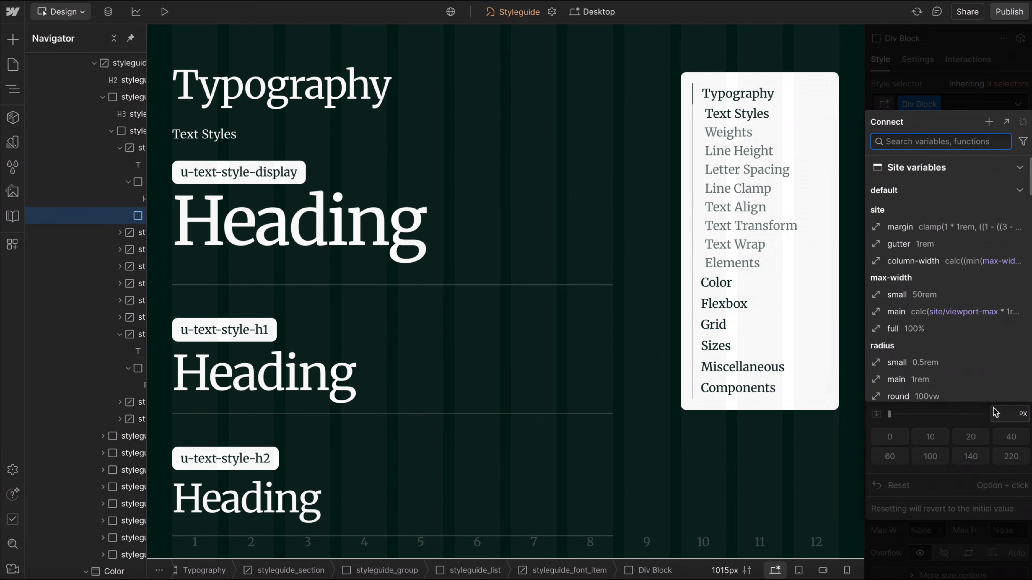
type("trim")
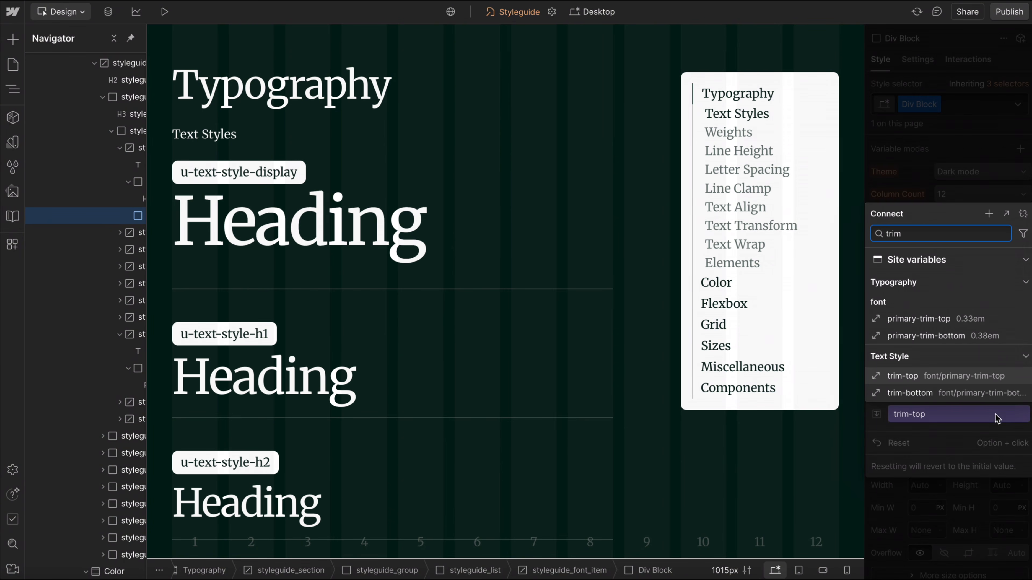
left_click(895, 376)
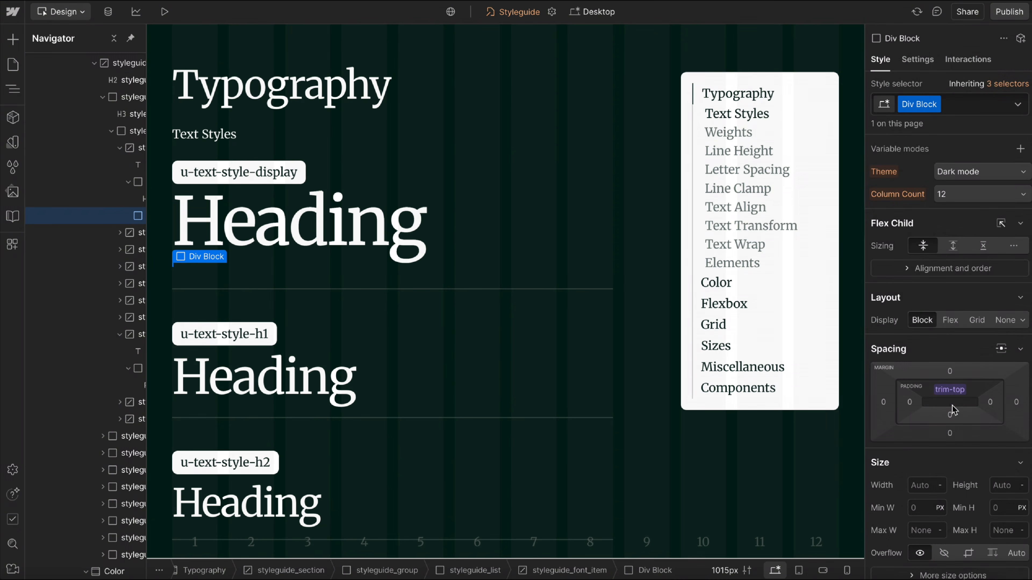
Connect the Div Block's top padding to the font variable primary-trim-top and its bottom padding to primary-trim-bottom.
left_click(952, 399)
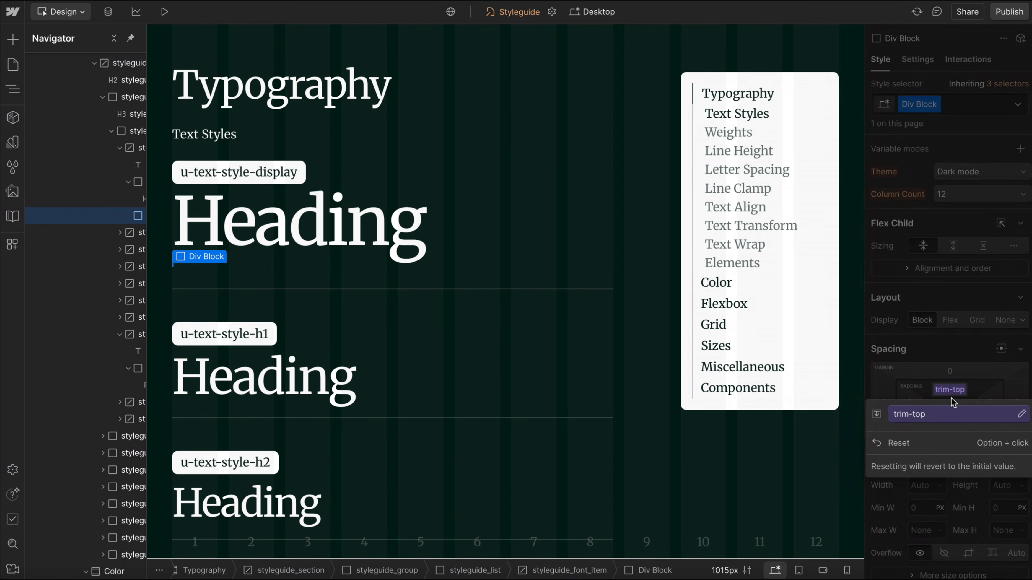
left_click(932, 422)
type("t")
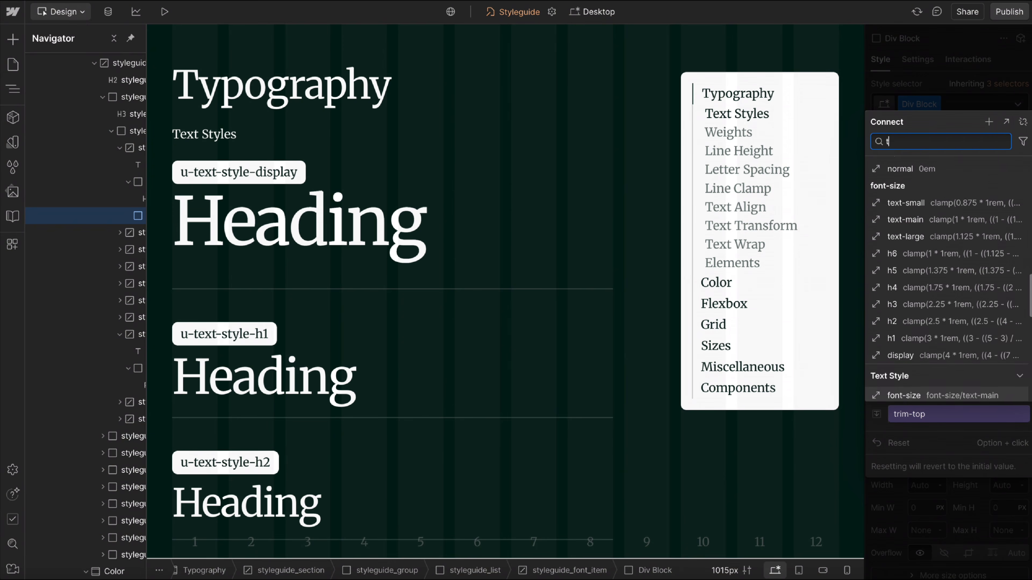
type("rim")
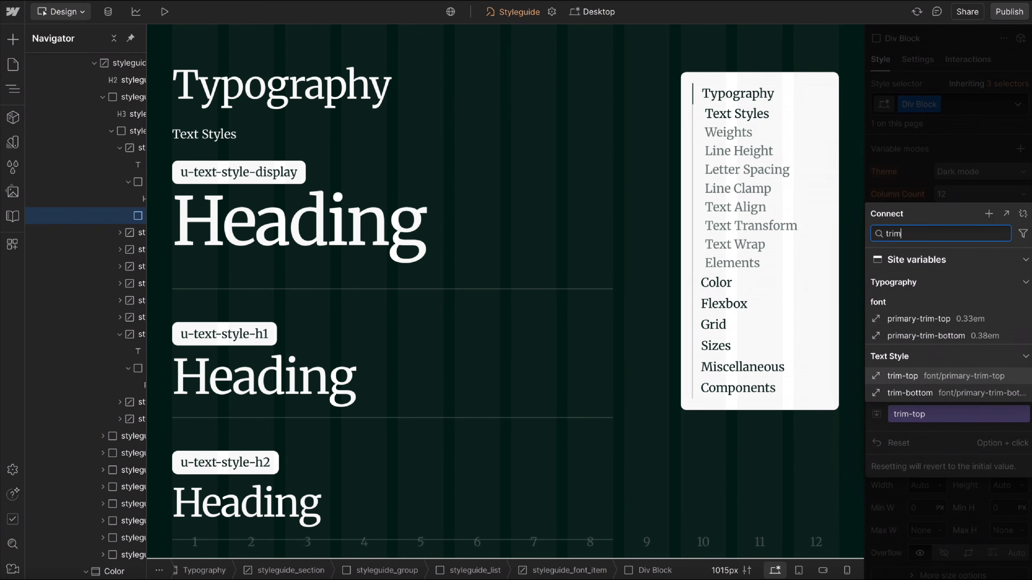
left_click(934, 320)
left_click(949, 415)
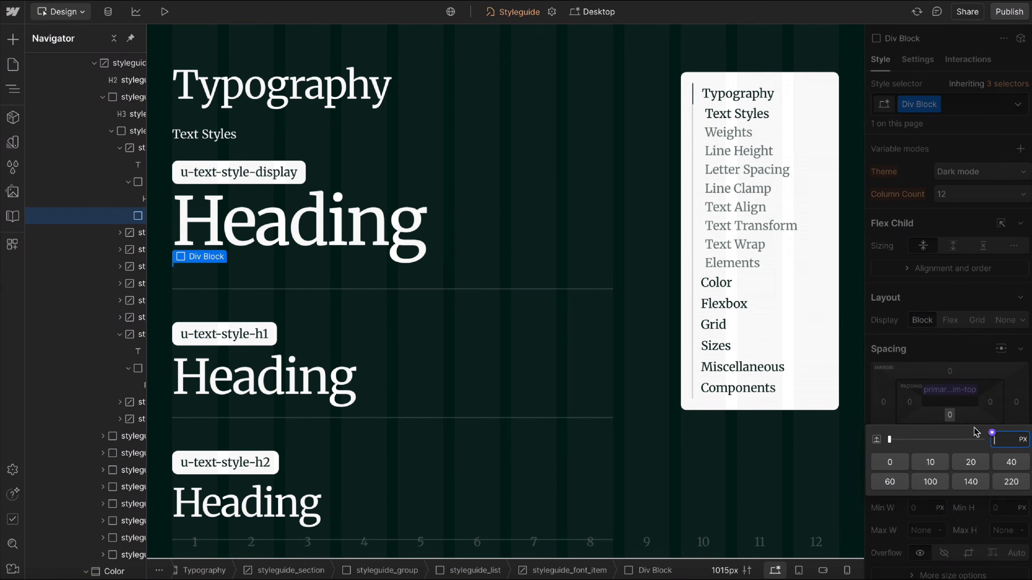
left_click(992, 432)
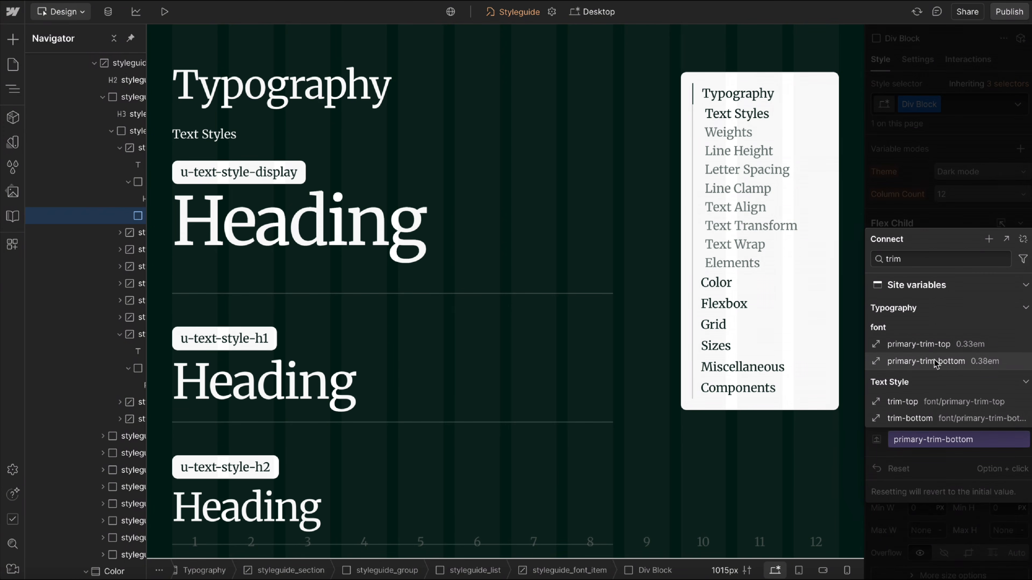
left_click(918, 361)
Edit the primary-trim-top variable linked to the Div Block's top padding, setting its value to 0.4 em.
left_click(948, 390)
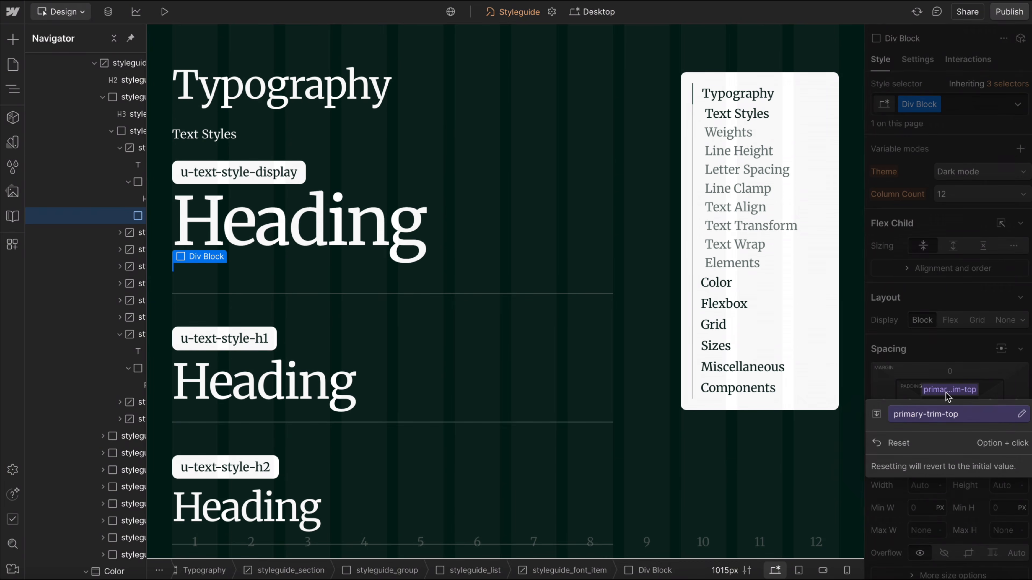
left_click(1021, 413)
left_click(900, 488)
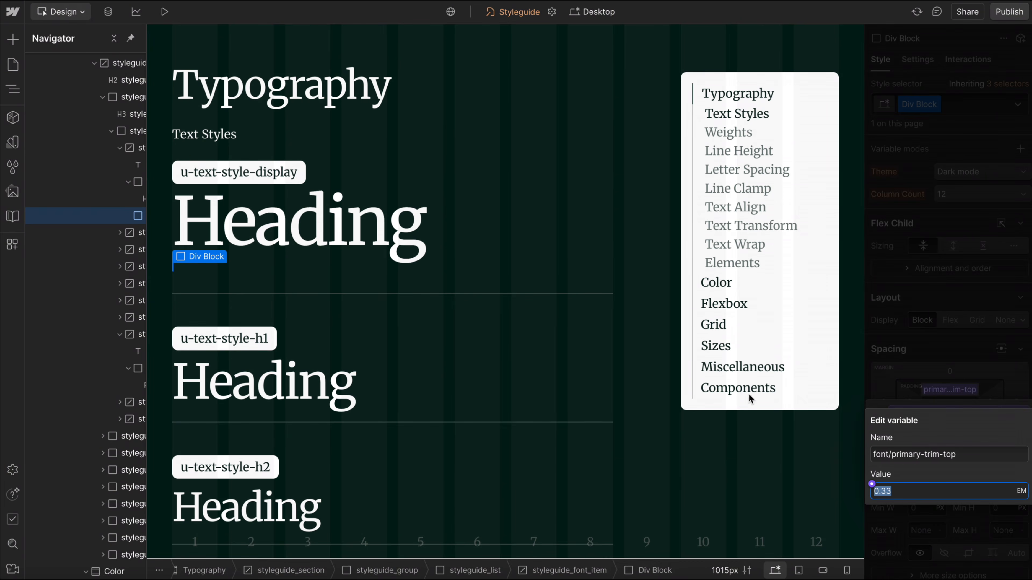
type("0.4")
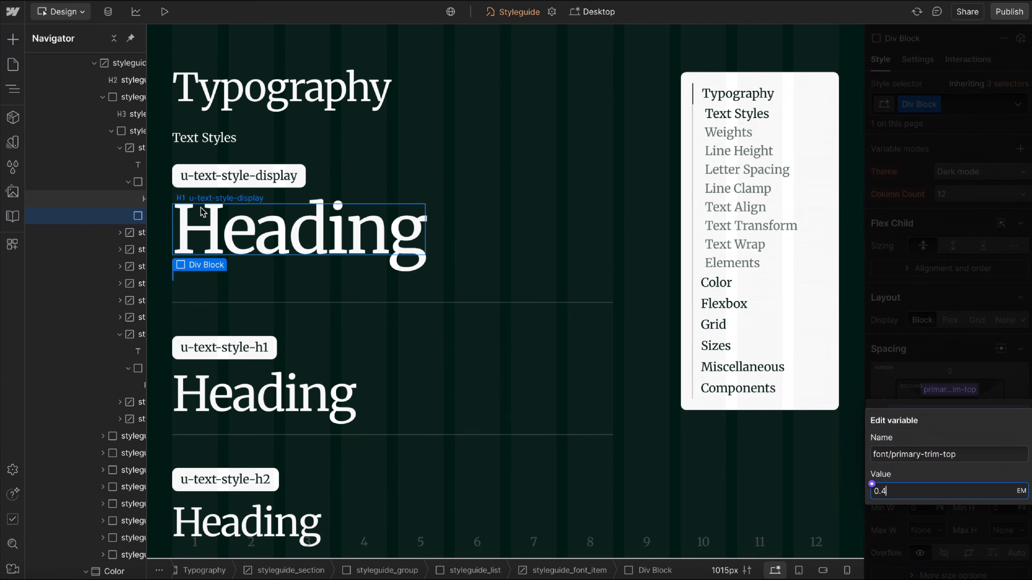
left_click(988, 360)
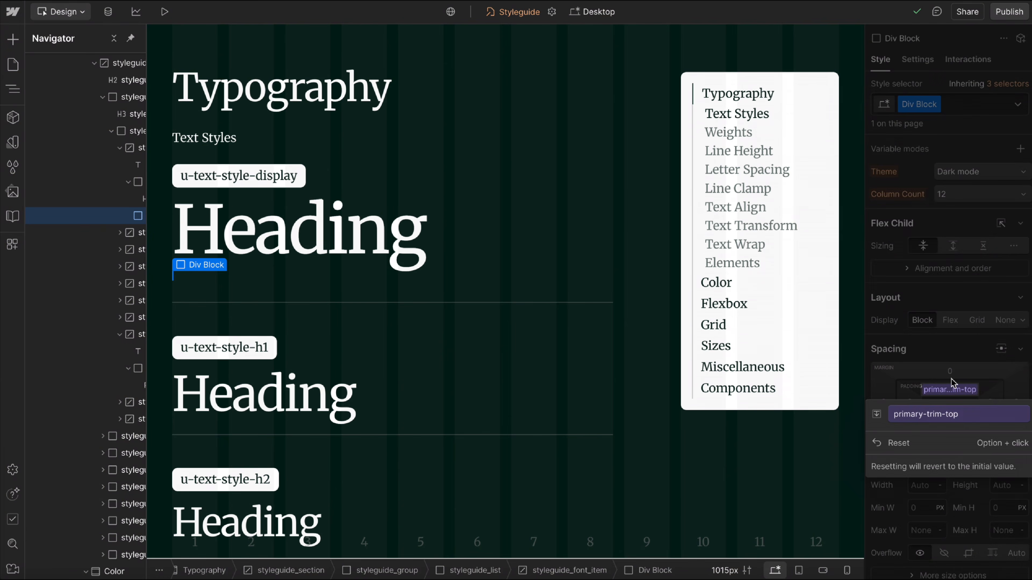
Edit the primary-trim-bottom variable linked to the Div Block's bottom padding, setting its value to 0.36 em.
left_click(952, 416)
left_click(1018, 439)
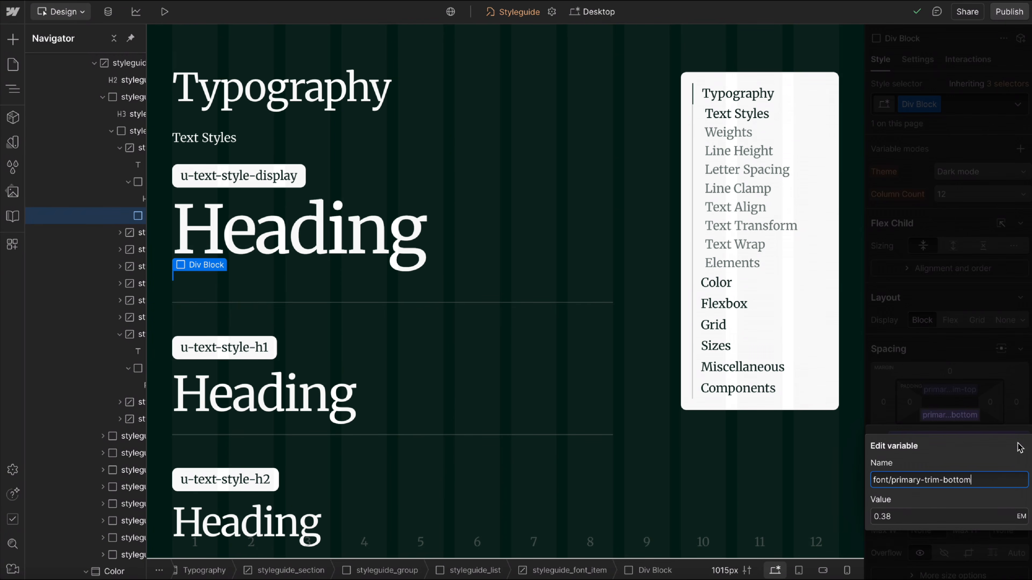
left_click(930, 517)
type("0.3")
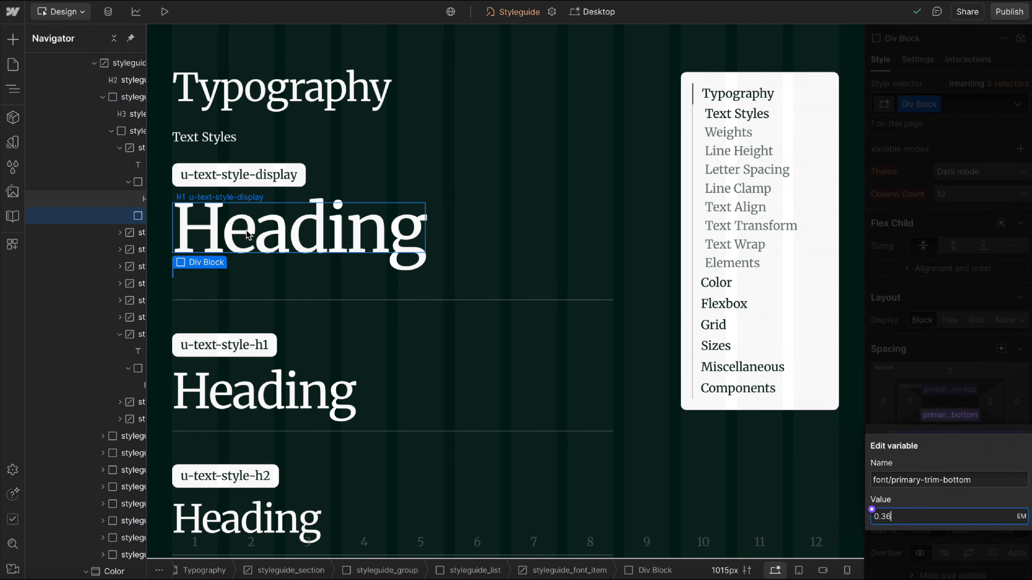
left_click(928, 384)
left_click(971, 382)
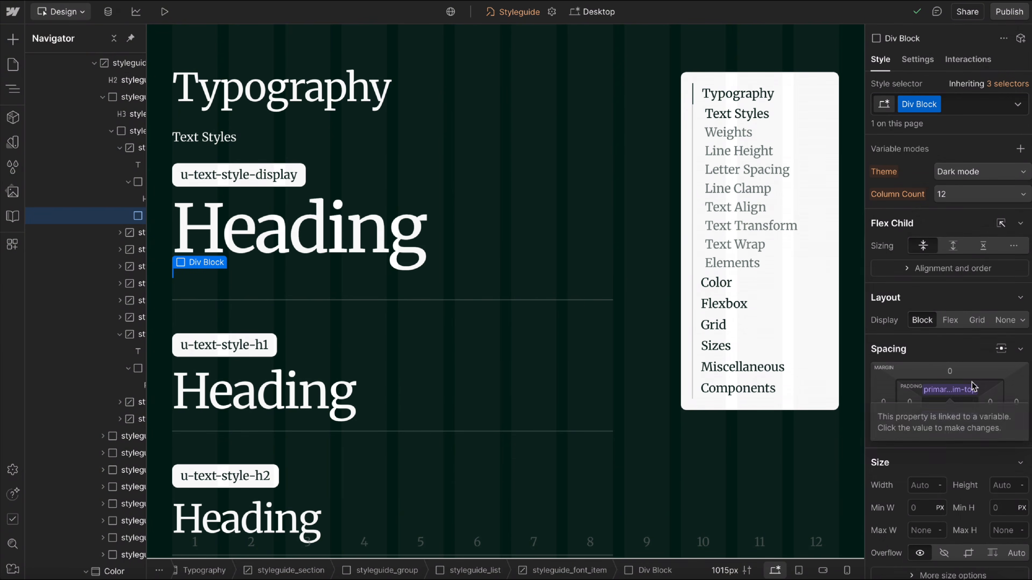
In the Text Style collection's H1 mode, connect font-family to secondary-family and font-weight to secondary-regular.
left_click(12, 142)
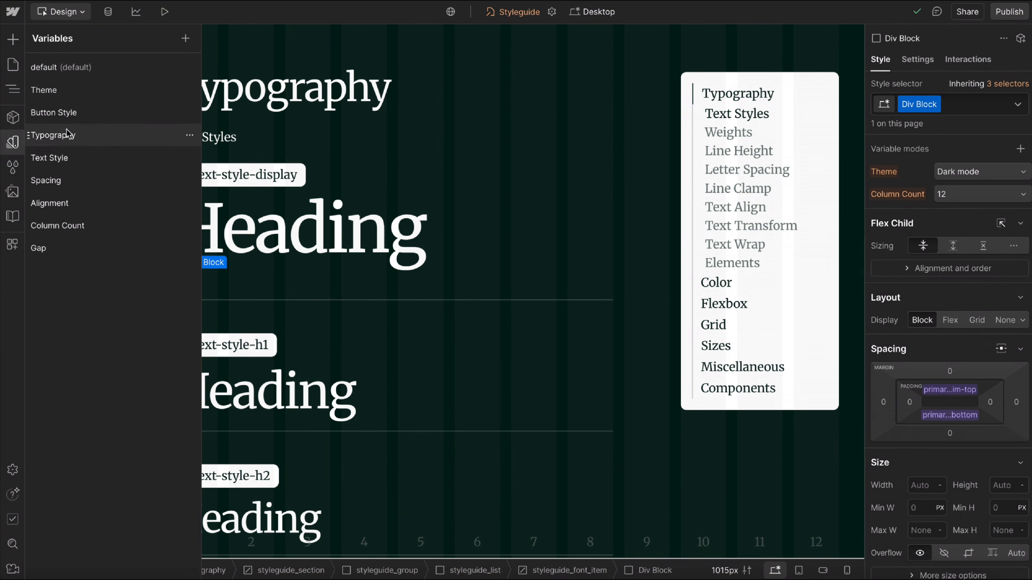
left_click(68, 139)
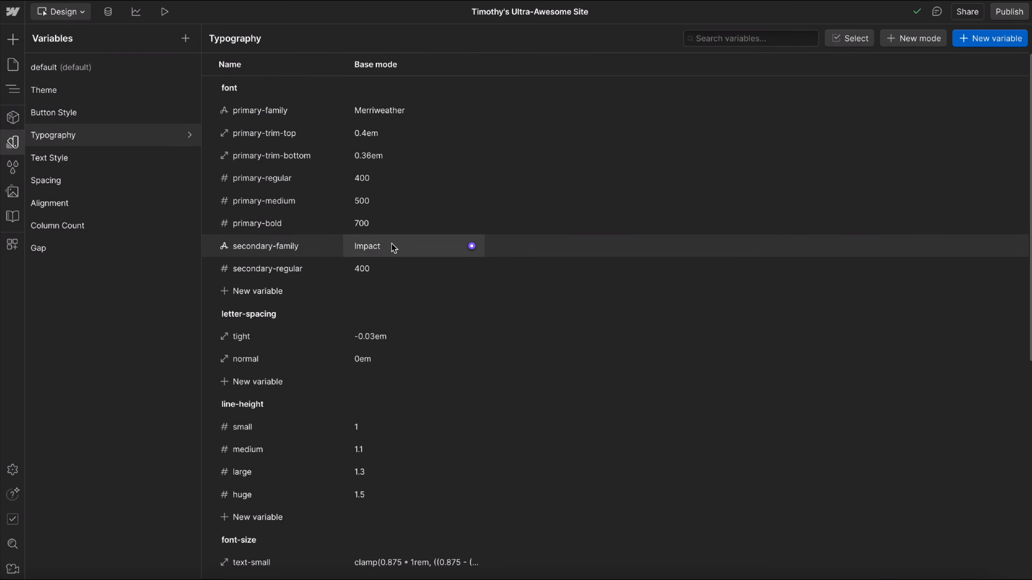
left_click(80, 163)
scroll(646, 239, "right", 10)
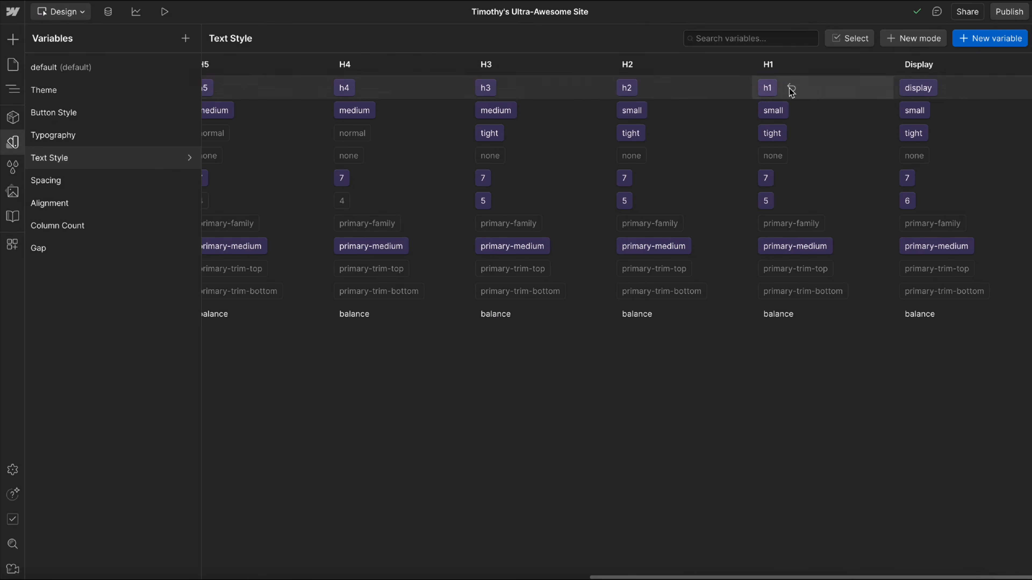
left_click(780, 228)
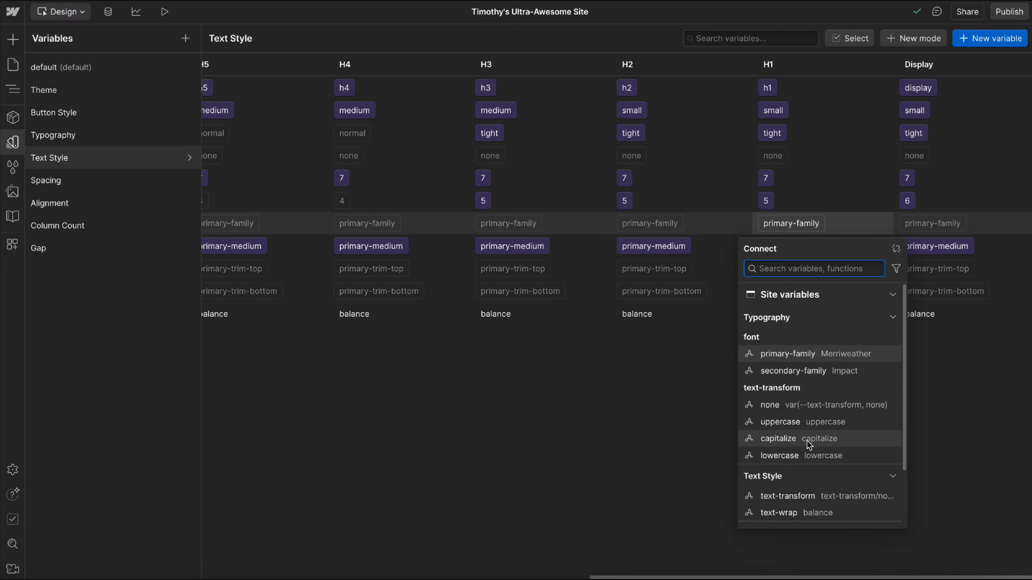
left_click(793, 371)
left_click(790, 246)
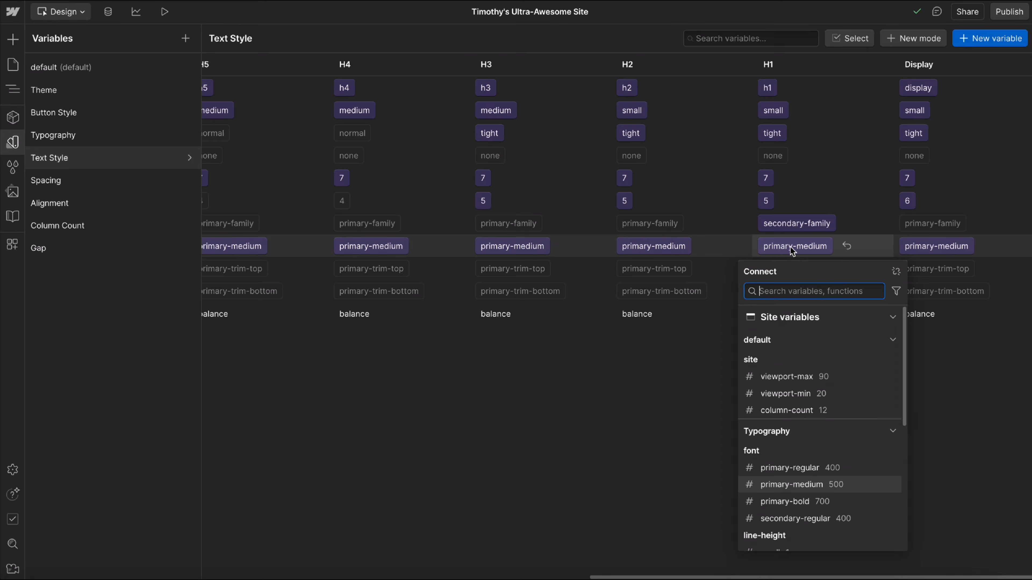
left_click(791, 522)
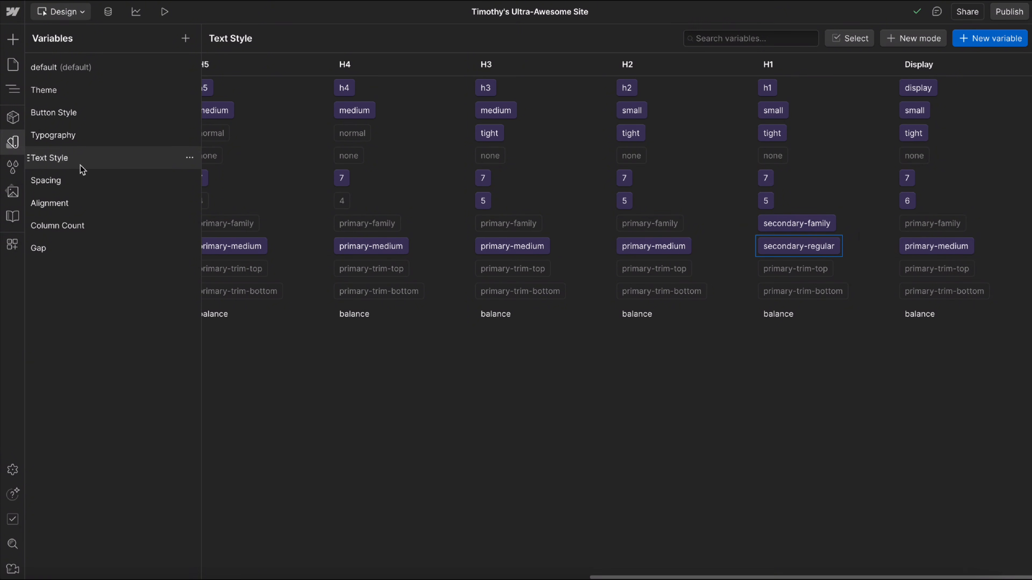
Add two size variables named secondary-trim-top and secondary-trim-bottom to the font group of the Typography collection.
left_click(71, 137)
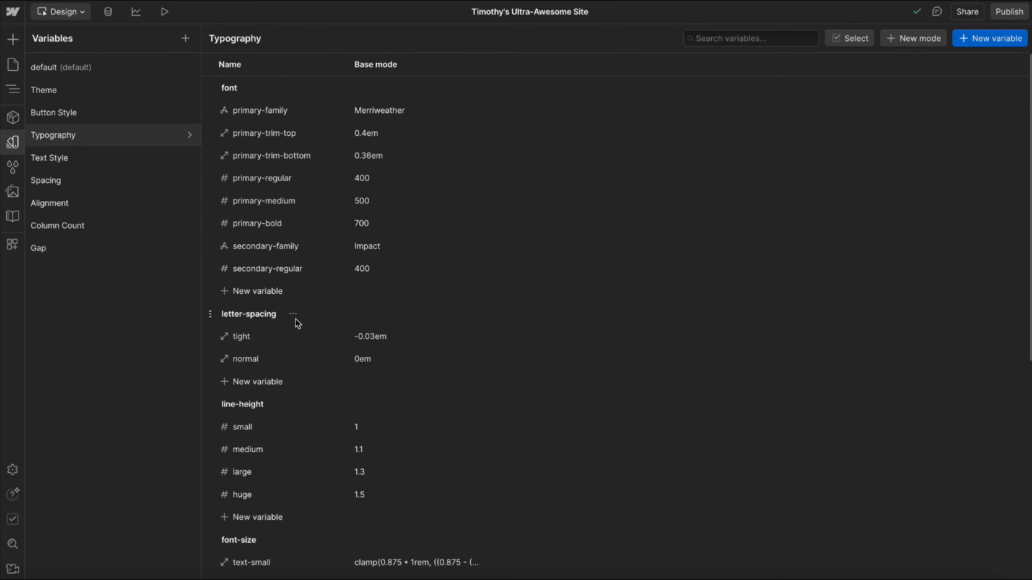
left_click(273, 299)
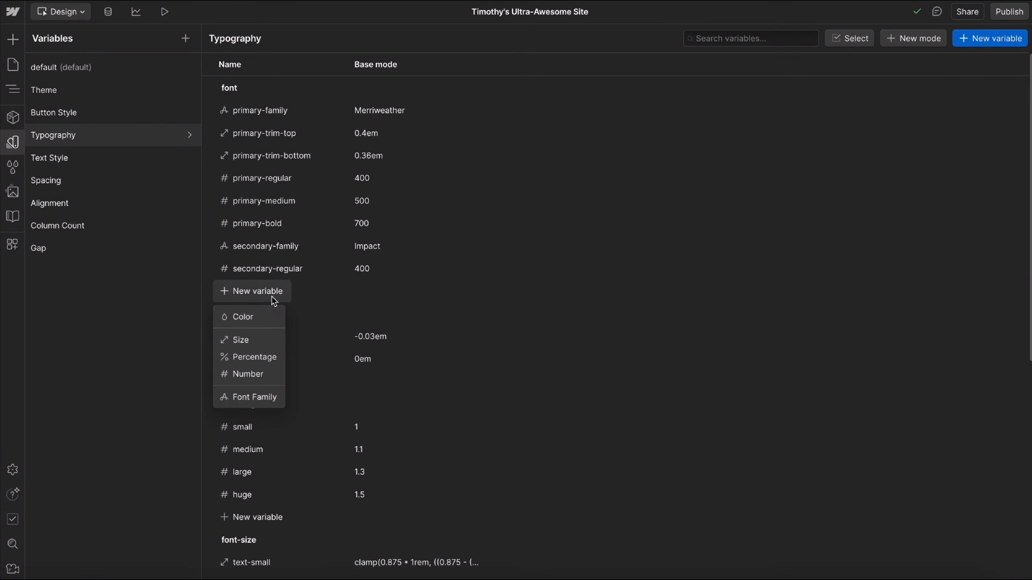
left_click(238, 341)
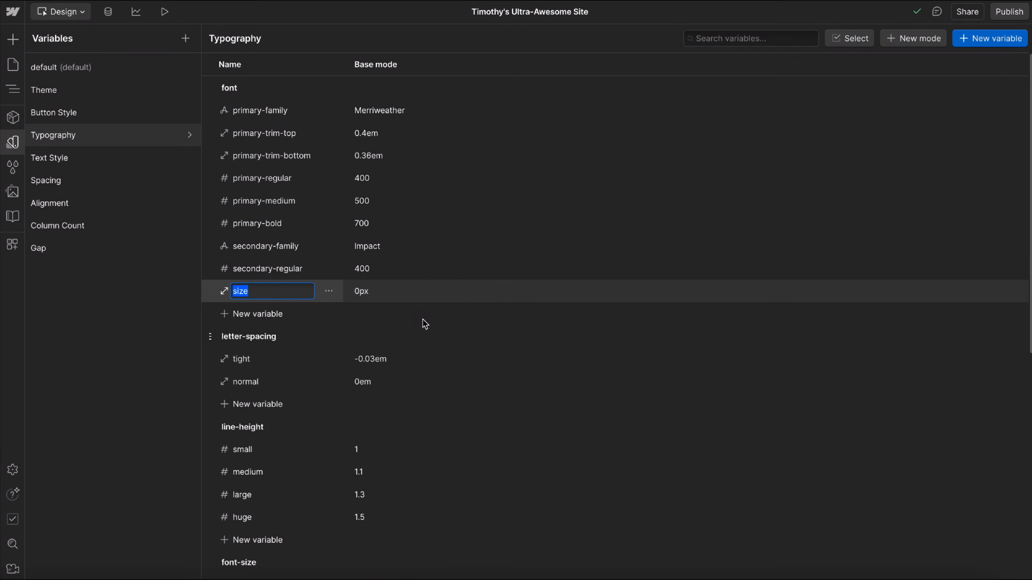
type("secondary-trim-")
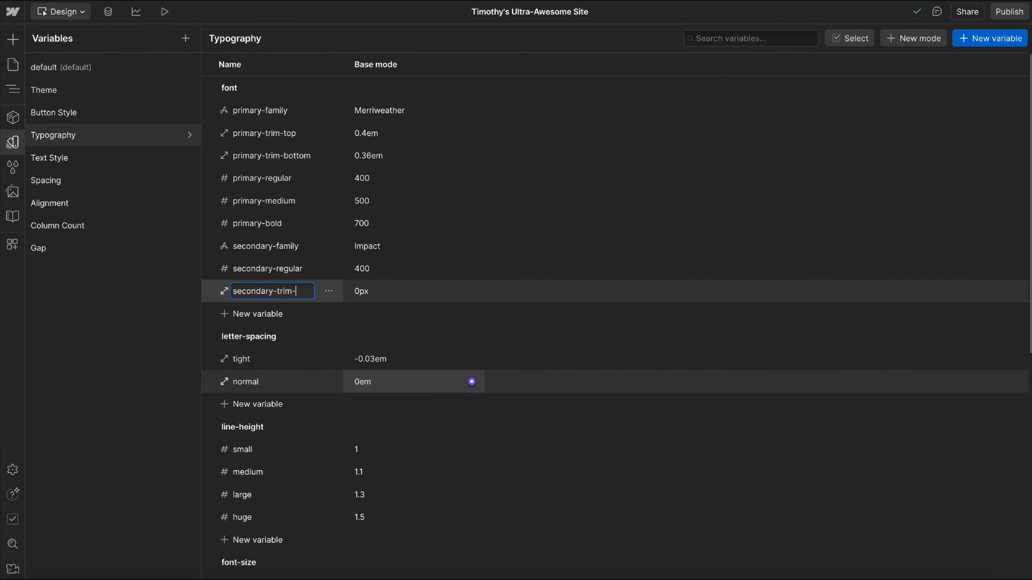
key("ctrl+a")
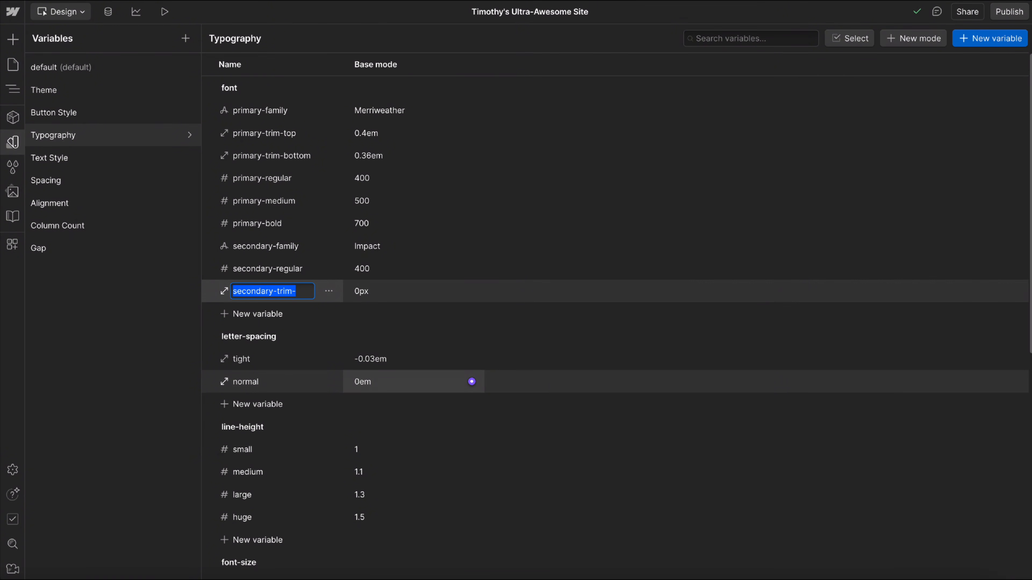
type("p")
left_click(253, 315)
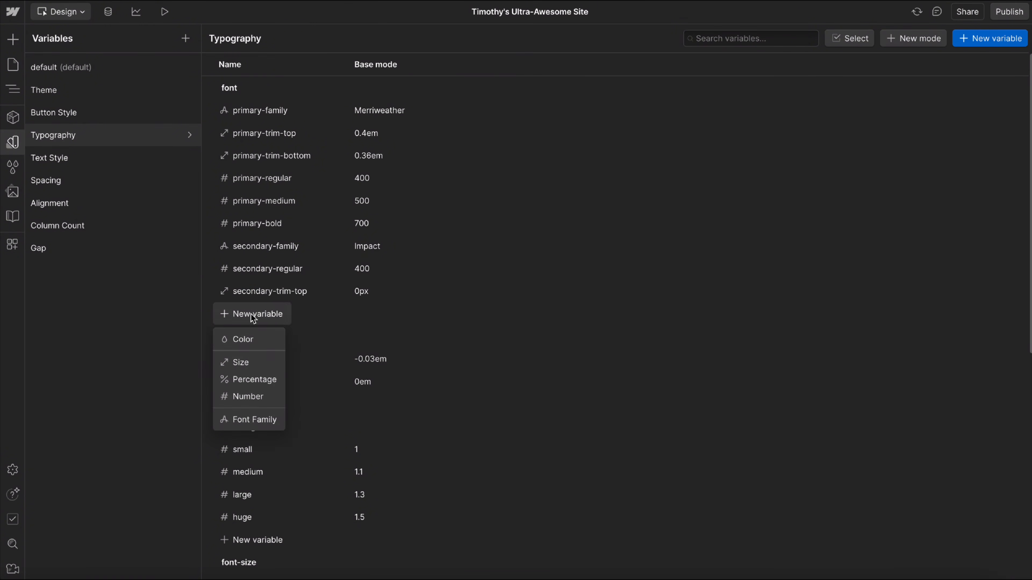
left_click(240, 362)
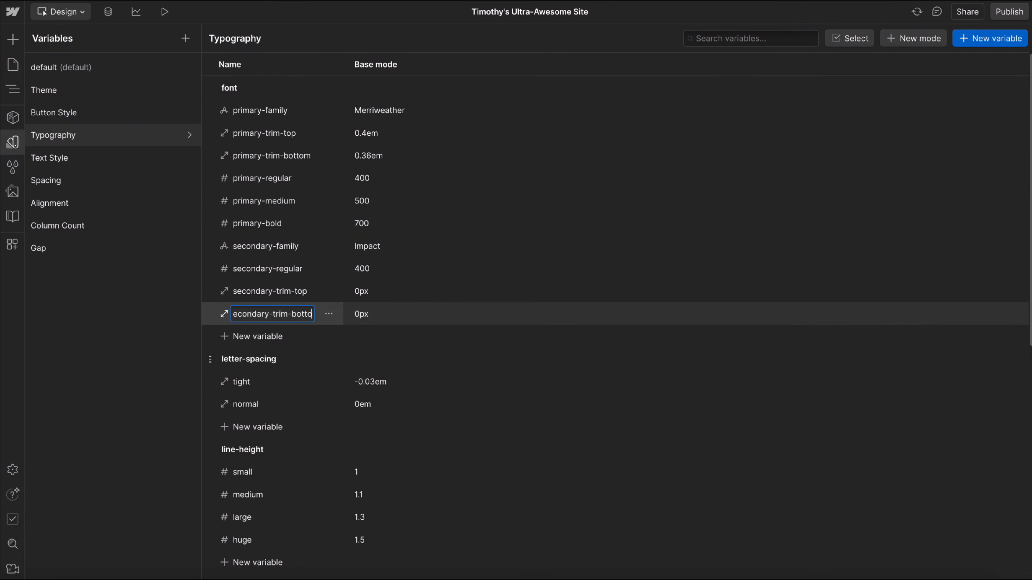
key("Return")
Set the secondary-trim-top variable to 0.4em and the secondary-trim-bottom variable to 0.36em, matching the primary trim values.
left_click(368, 133)
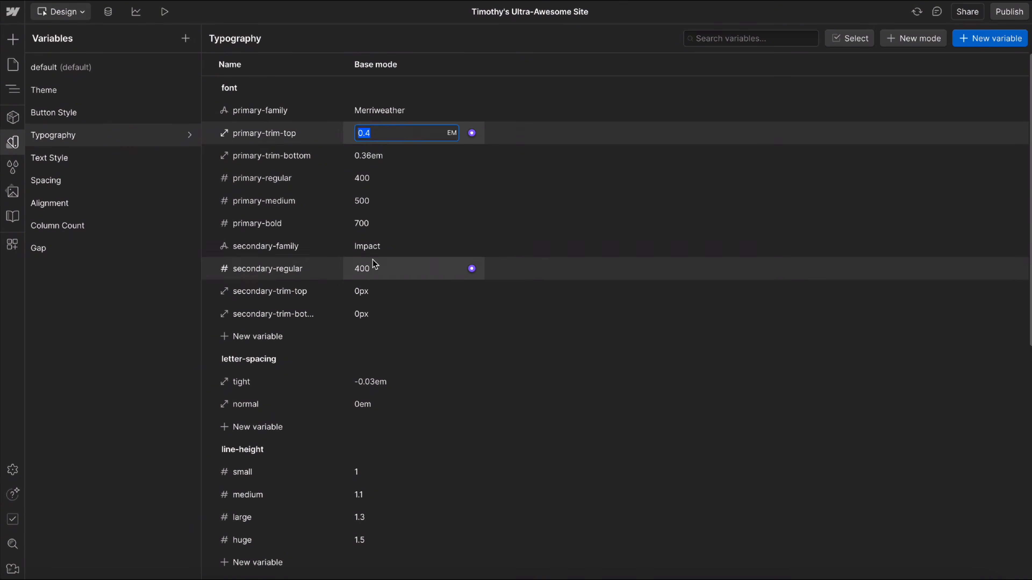
left_click(369, 289)
type("0.4em")
key("Return")
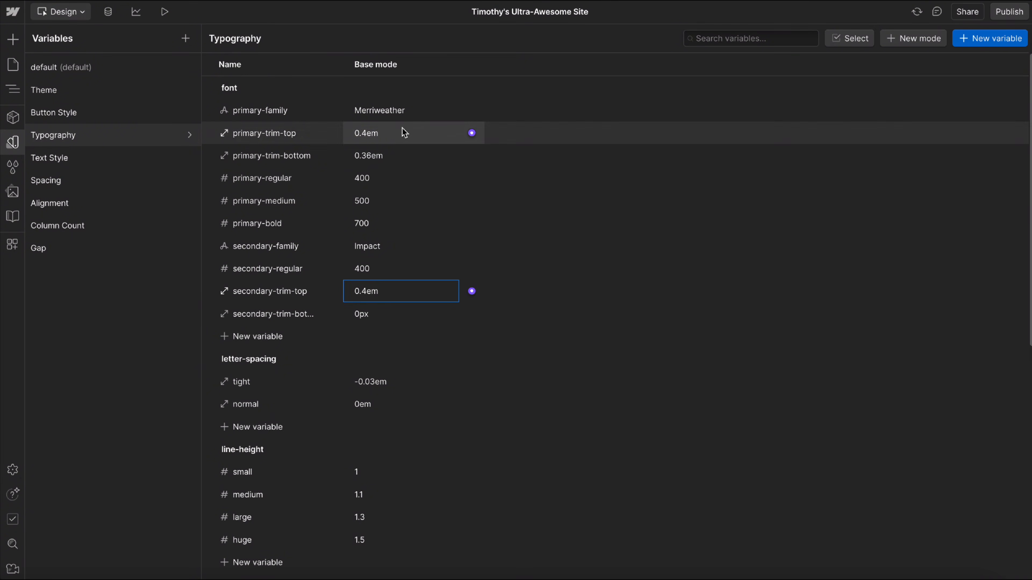
left_click(375, 155)
left_click(392, 298)
key("Escape")
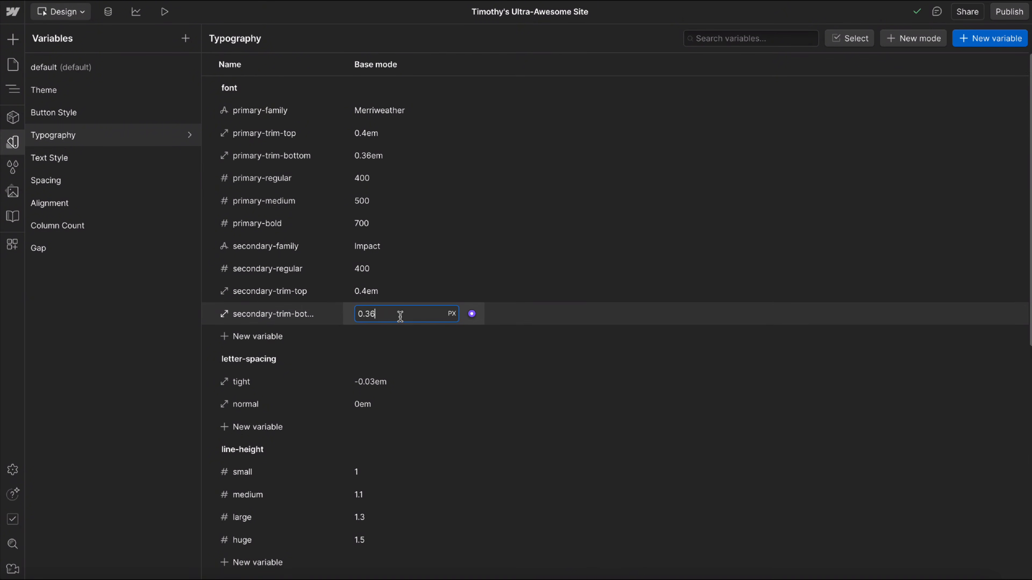
key("Return")
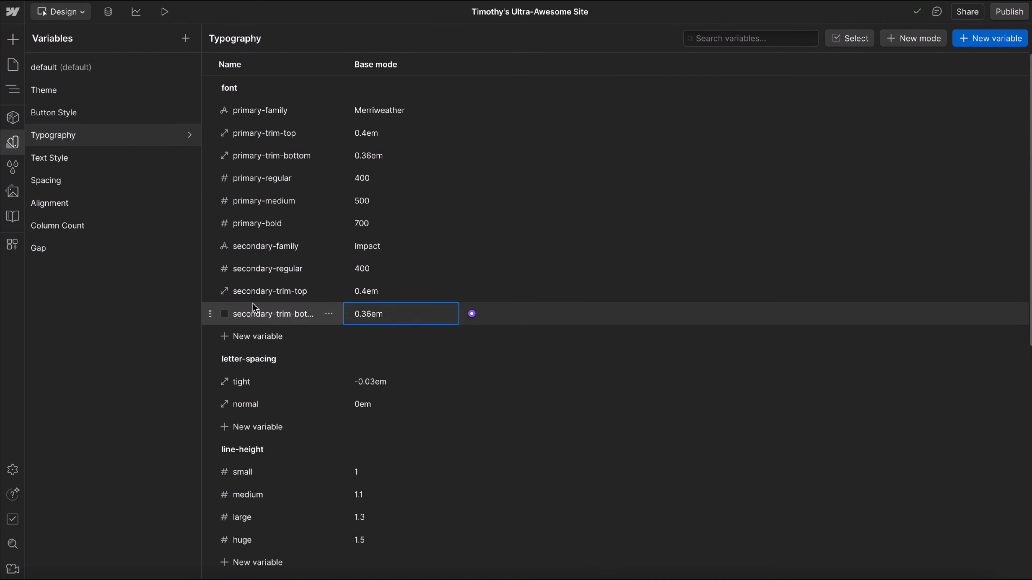
In the Text Style collection's H1 mode, connect trim-top to secondary-trim-top and trim-bottom to secondary-trim-bottom.
left_click(69, 160)
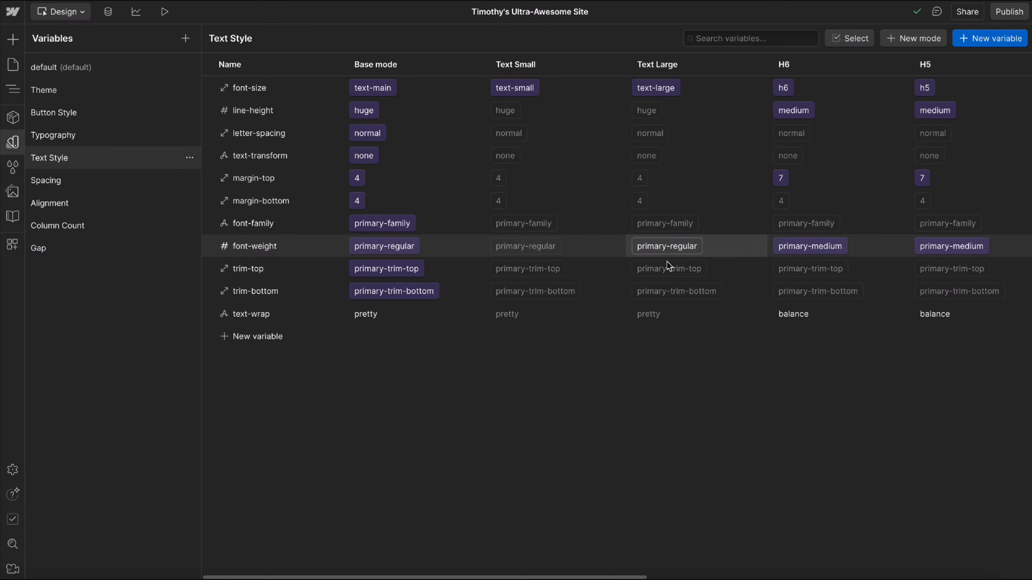
scroll(686, 240, "right", 1)
scroll(685, 239, "right", 10)
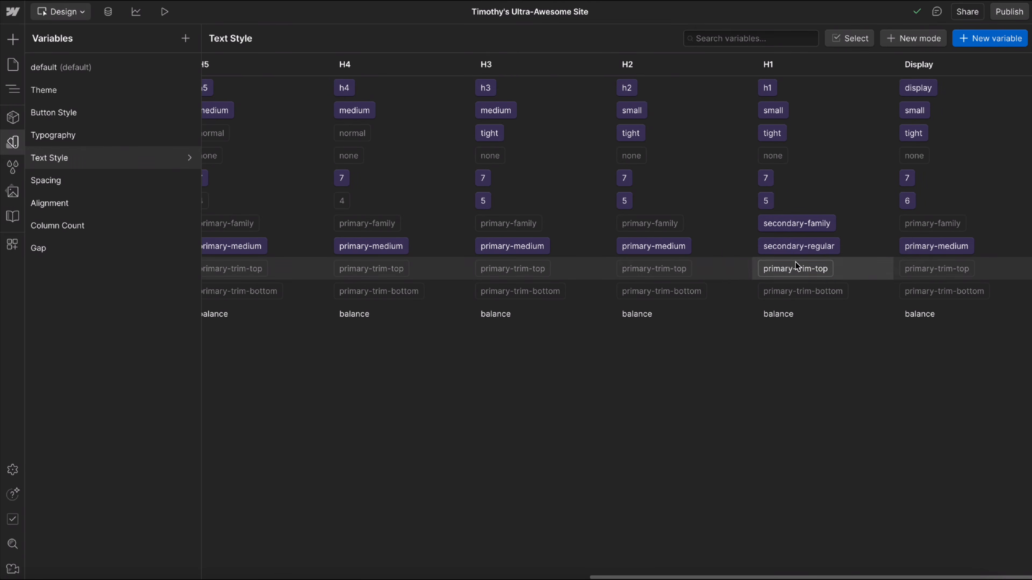
left_click(795, 268)
scroll(809, 462, "down", 5)
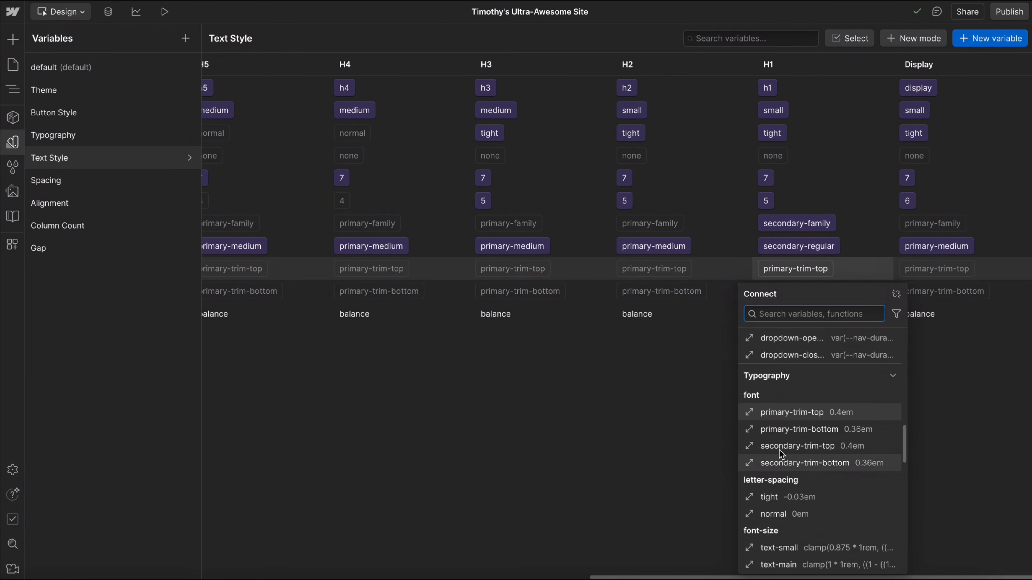
key("Escape")
left_click(800, 291)
scroll(674, 378, "down", 5)
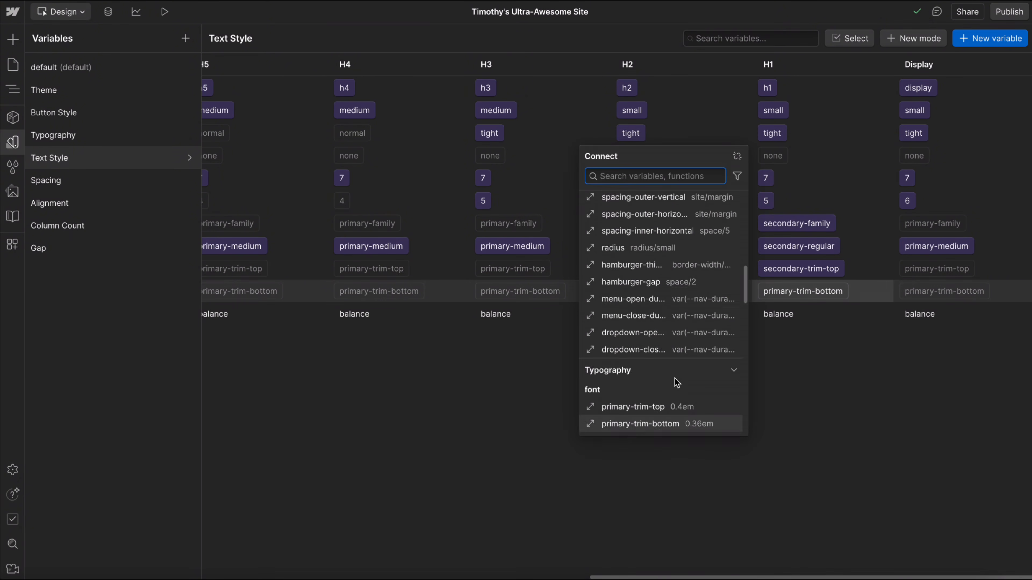
left_click(650, 358)
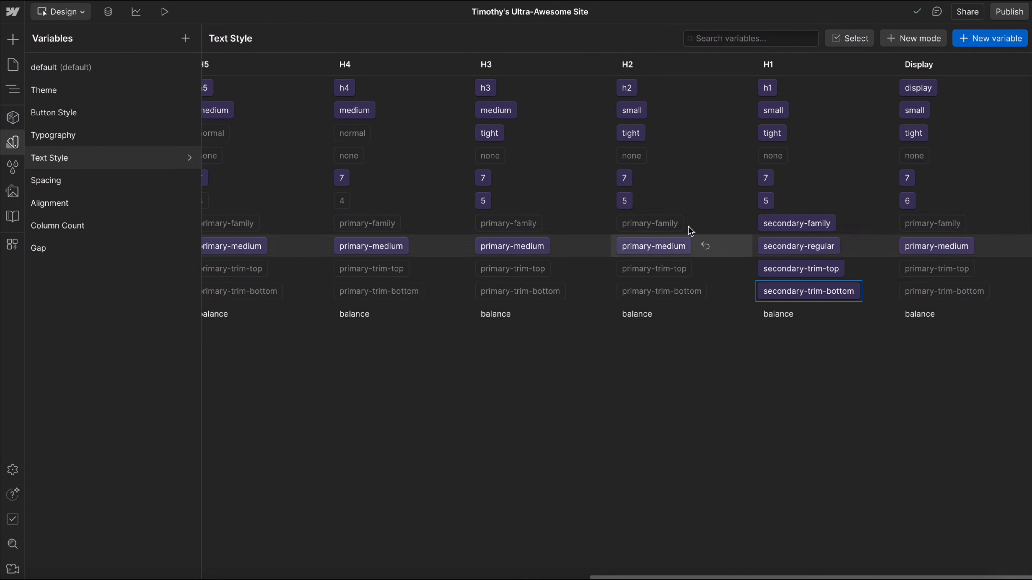
In the Text Style collection's H2 mode, connect font-family to secondary-family and font-weight to secondary-regular.
left_click(659, 229)
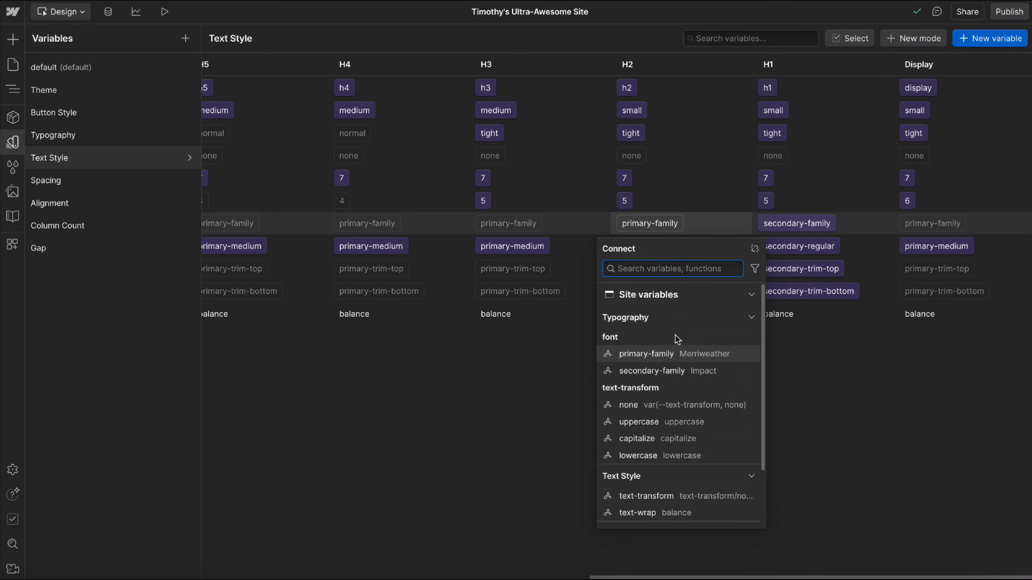
key("Escape")
left_click(645, 246)
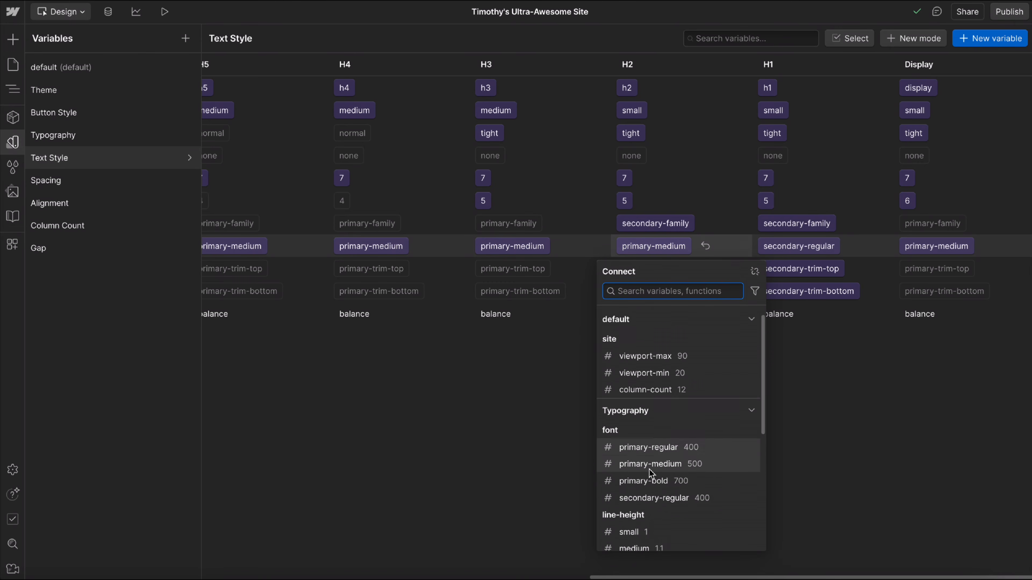
scroll(658, 461, "down", 2)
left_click(640, 474)
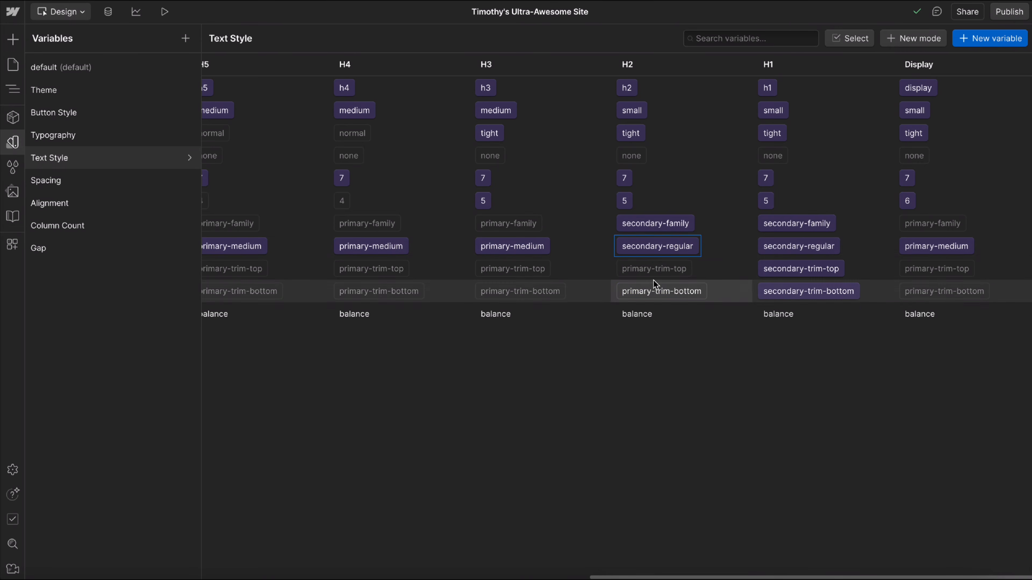
In the H2 mode, connect trim-top to secondary-trim-top and trim-bottom to secondary-trim-bottom.
left_click(660, 270)
scroll(671, 459, "down", 2)
scroll(671, 459, "down", 2)
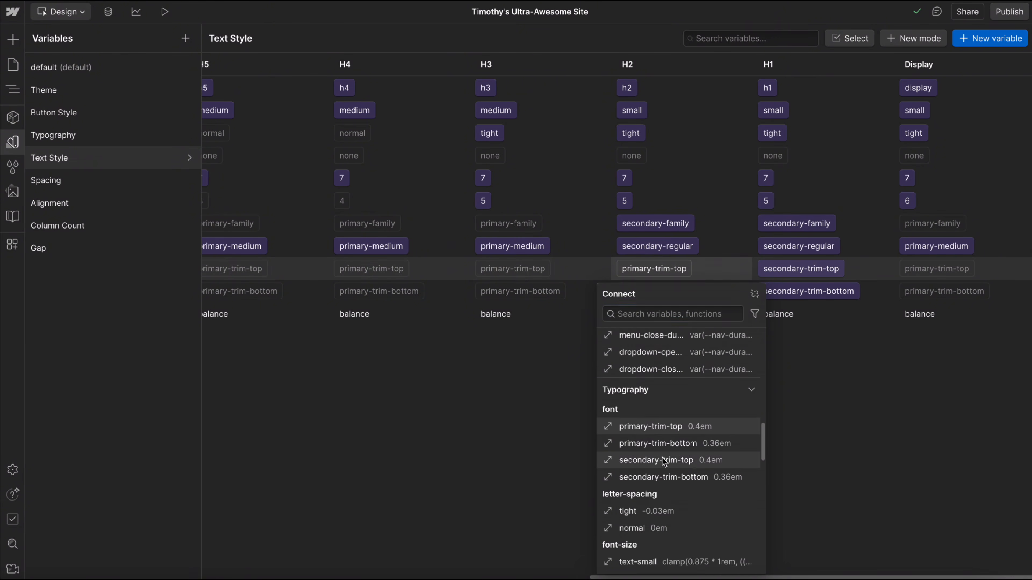
left_click(671, 461)
left_click(657, 289)
scroll(831, 376, "down", 3)
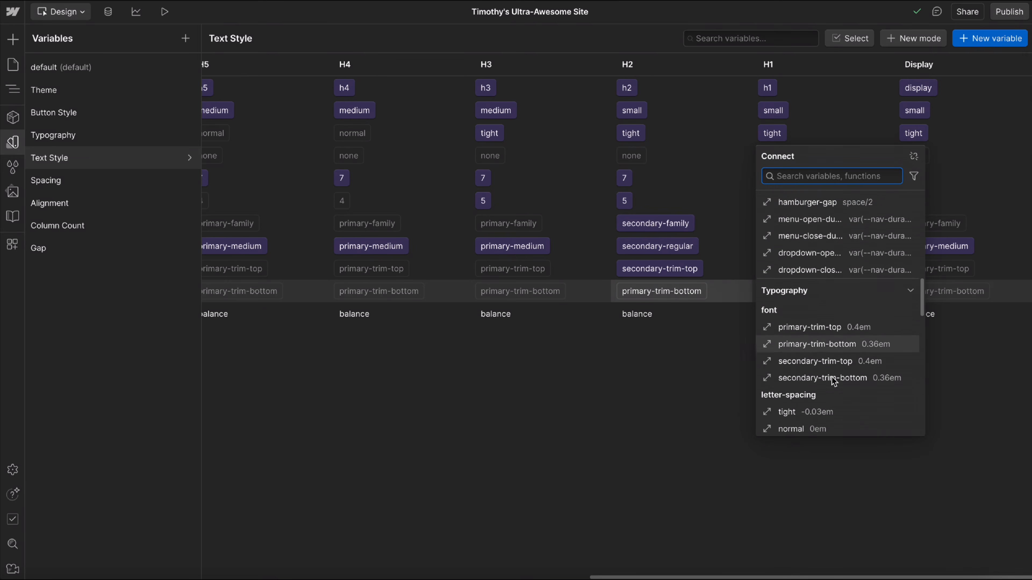
left_click(818, 359)
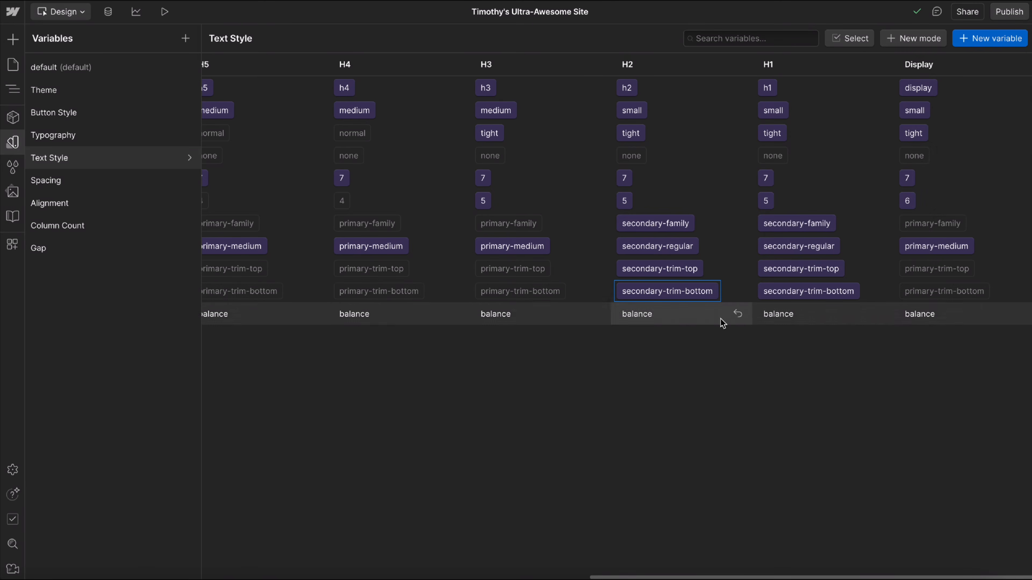
On the Styleguide page, connect the top padding of the empty Div Block below the Display heading to secondary-trim-top.
left_click(12, 143)
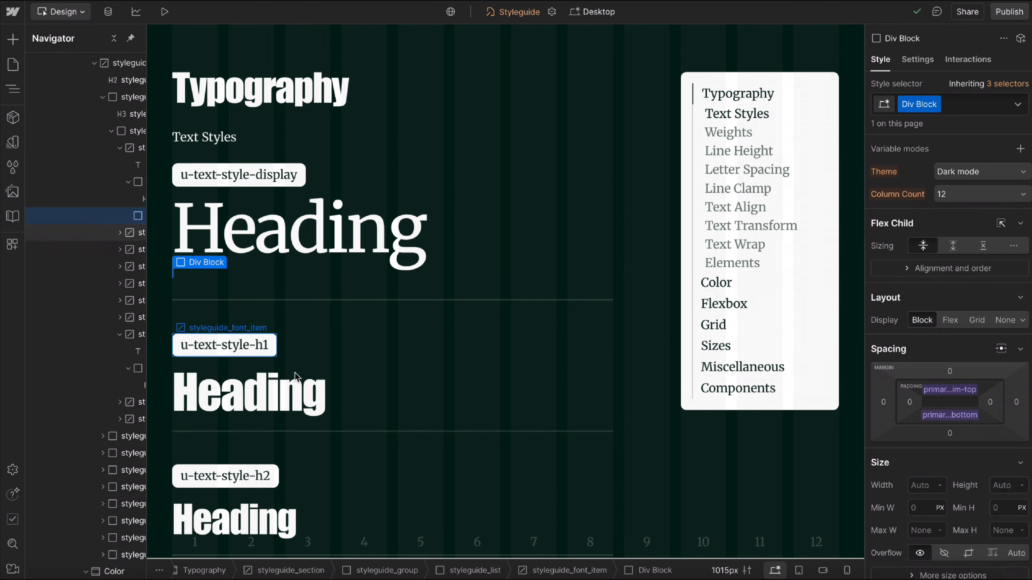
scroll(306, 398, "down", 3)
scroll(253, 324, "down", 2)
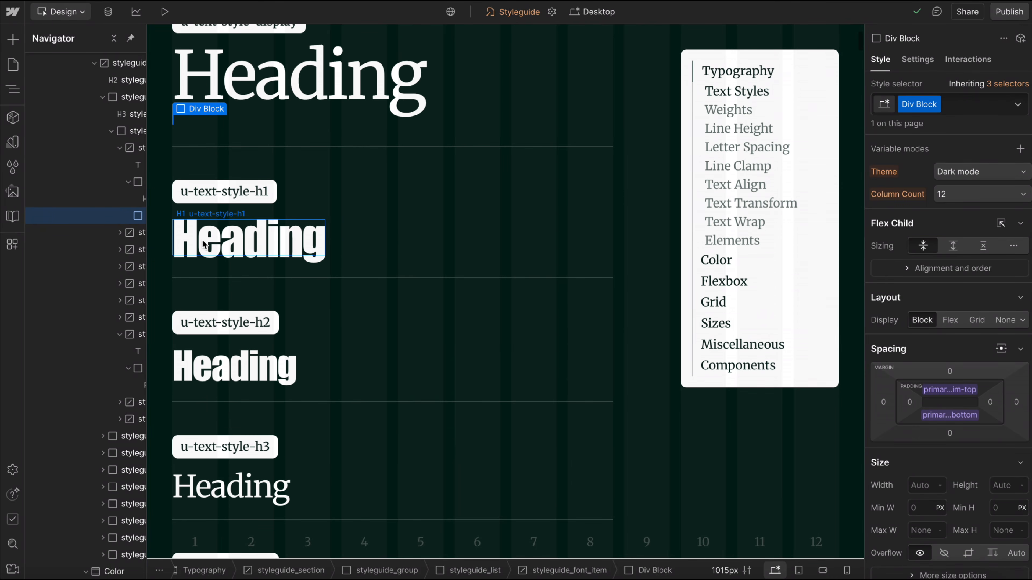
left_click(172, 240)
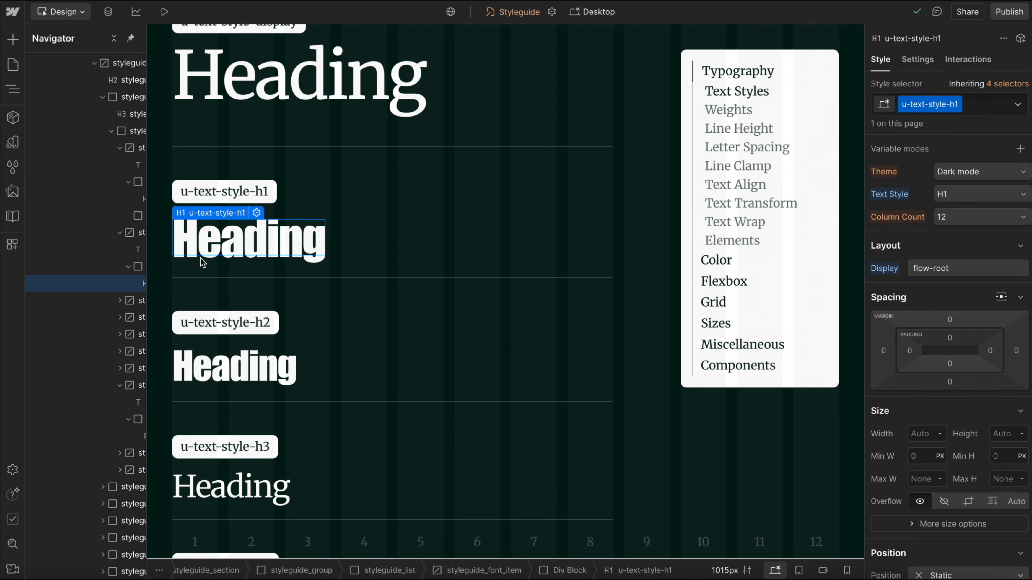
scroll(223, 291, "down", 1)
scroll(87, 274, "left", 3)
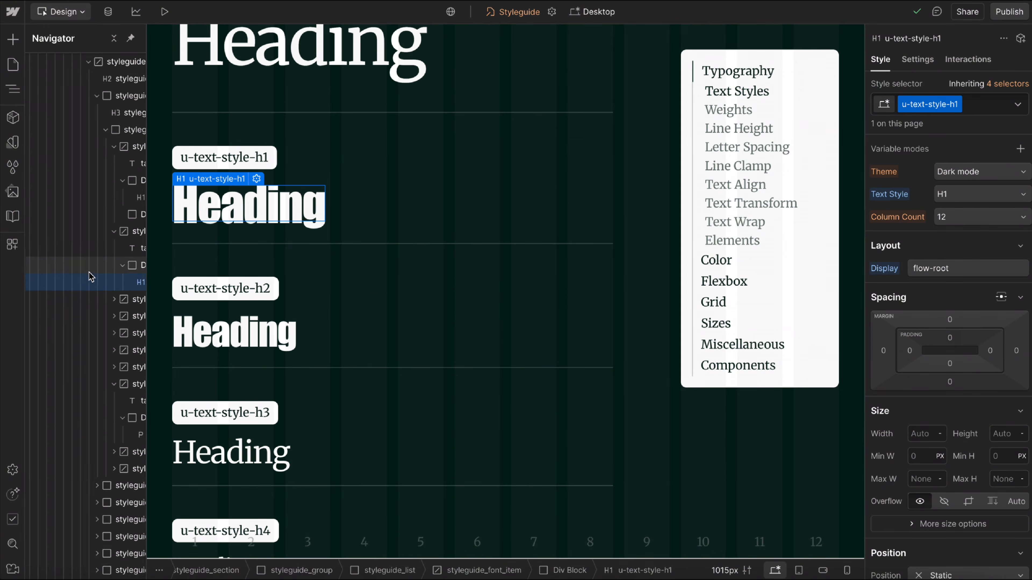
left_click(335, 80)
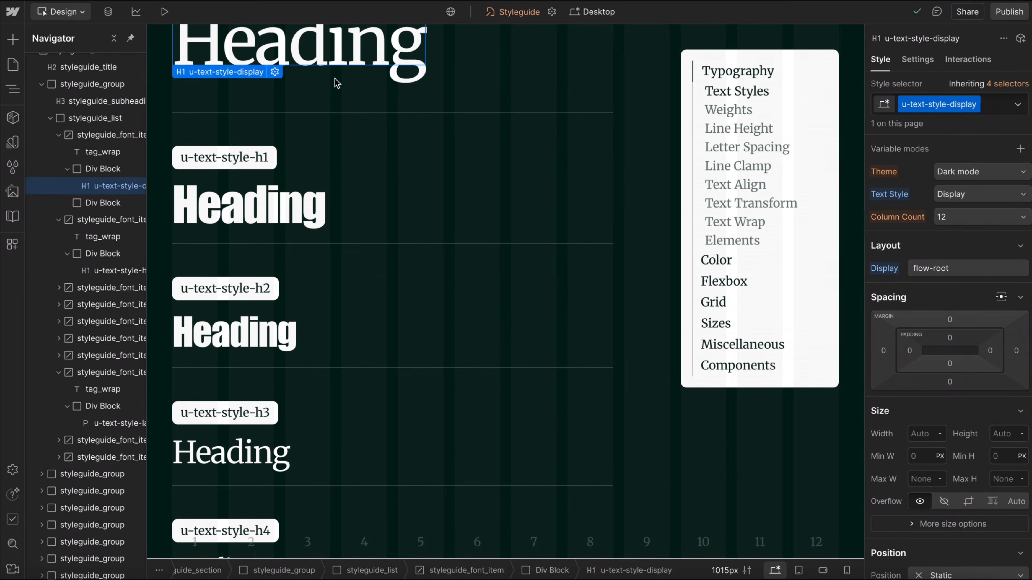
key("Up")
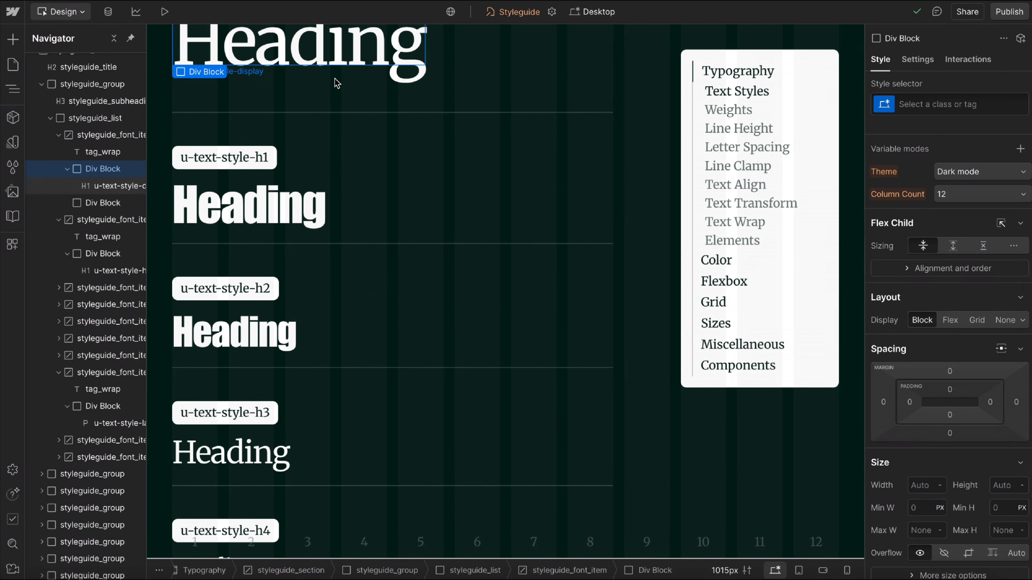
left_click(103, 203)
left_click(932, 394)
left_click(926, 418)
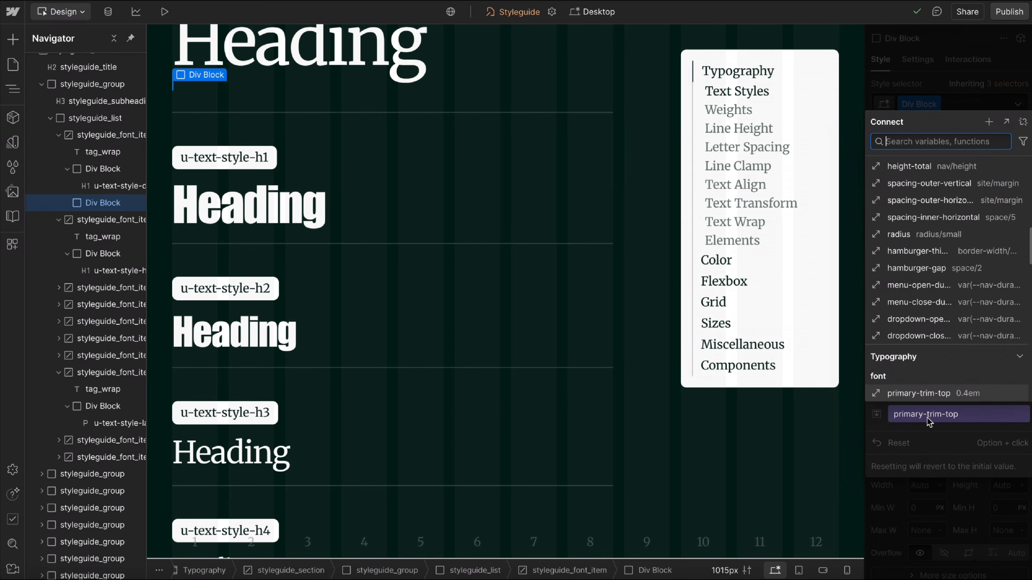
scroll(922, 386, "down", 3)
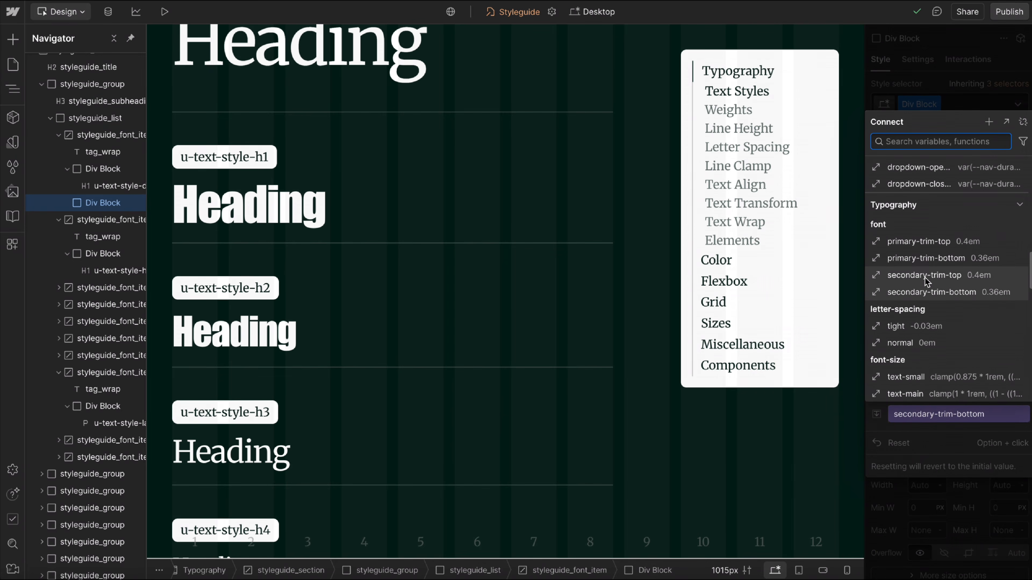
left_click(924, 277)
Connect the bottom padding of the same Div Block to secondary-trim-bottom.
left_click(947, 416)
left_click(930, 440)
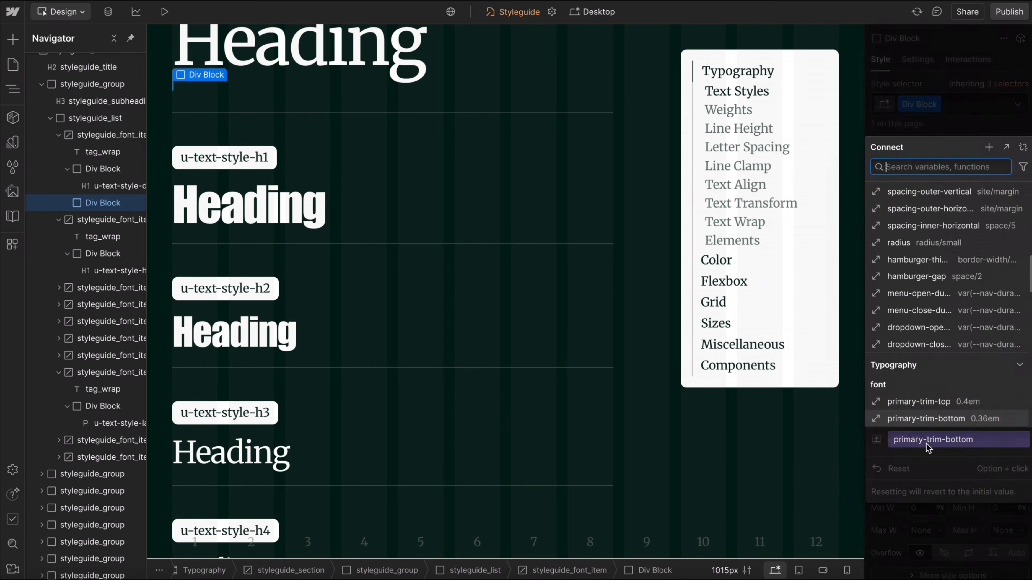
scroll(926, 386, "down", 5)
left_click(922, 374)
scroll(371, 394, "down", 1)
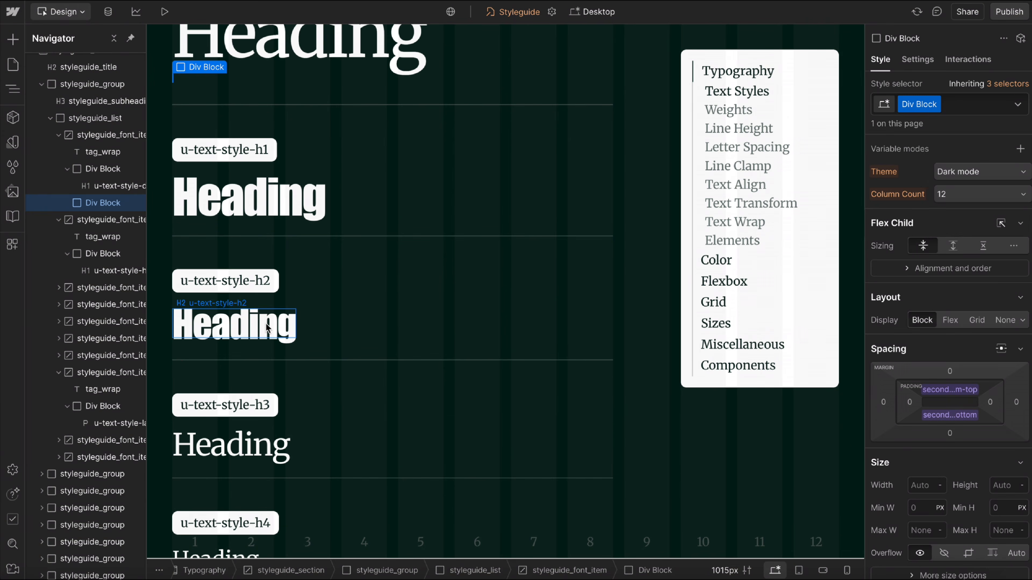
Set the secondary-trim-bottom variable to 0.4em from the Div Block's bottom padding and delete that empty Div Block.
left_click(950, 415)
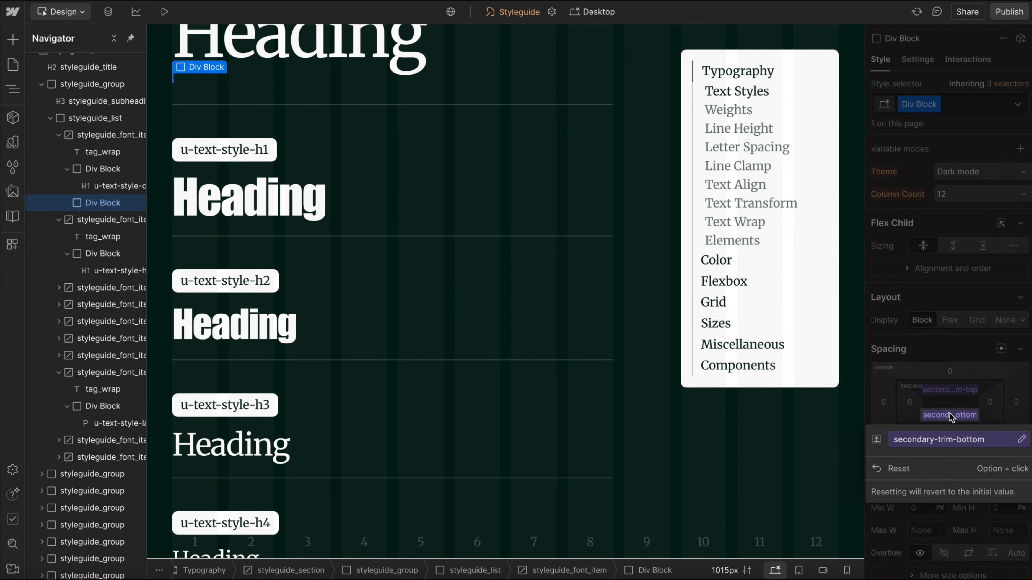
left_click(1021, 440)
type("0.4")
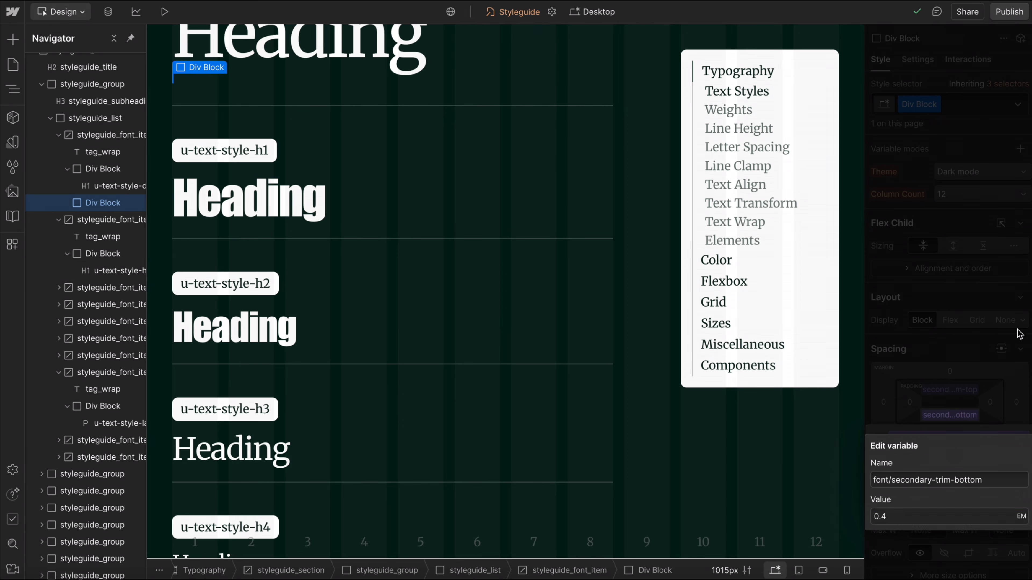
key("Escape")
scroll(217, 115, "up", 1)
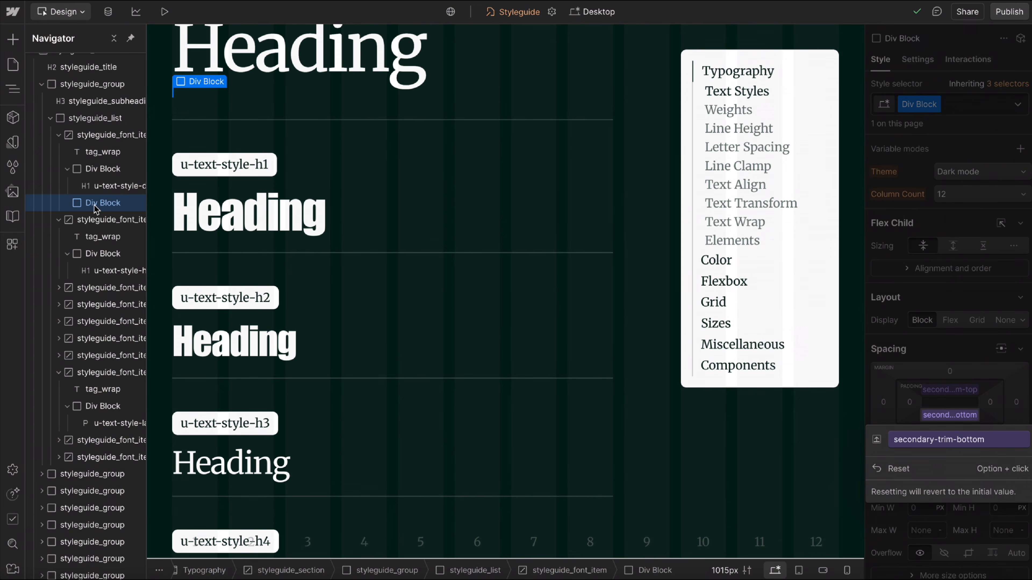
key("Delete")
Review the letter-spacing, line-height, font-size and text-transform variables in the Typography collection.
left_click(16, 142)
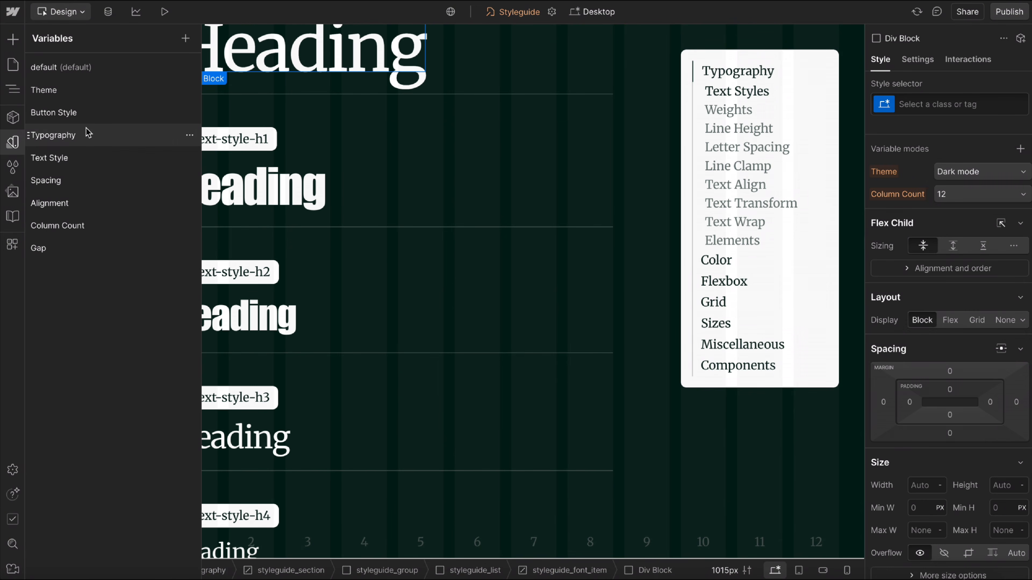
left_click(88, 132)
scroll(443, 342, "down", 4)
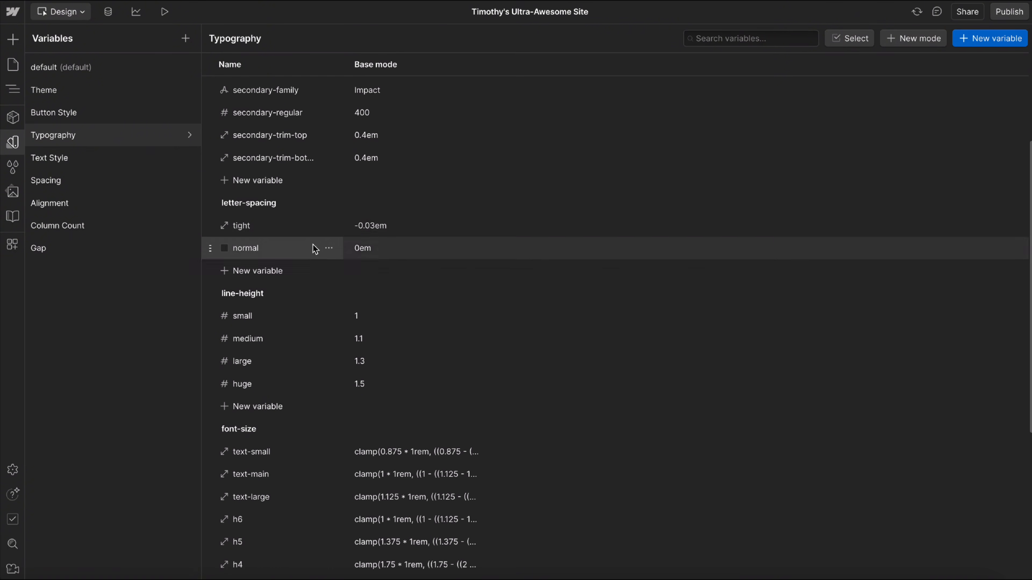
left_click(403, 225)
left_click(375, 341)
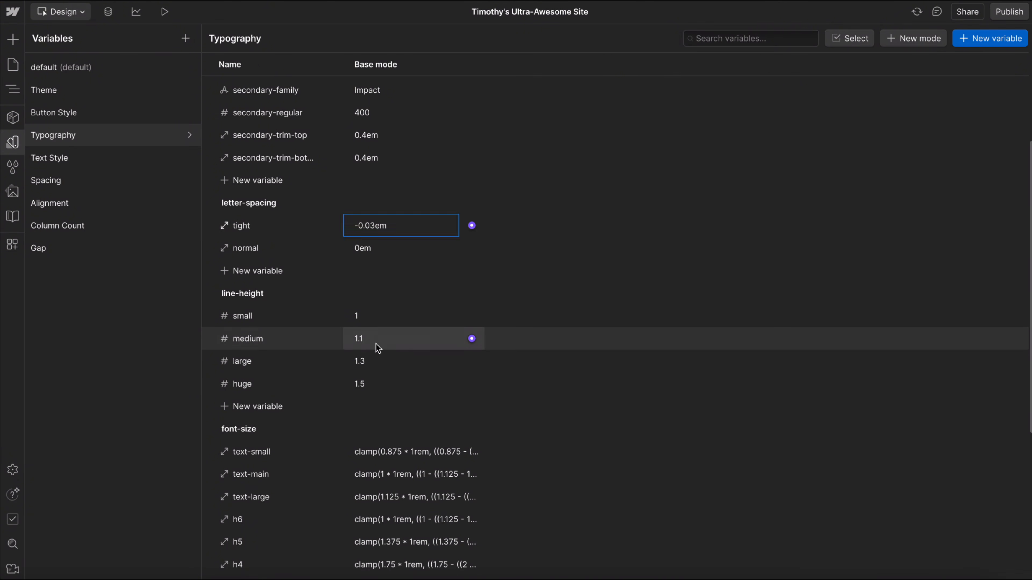
scroll(380, 407, "down", 6)
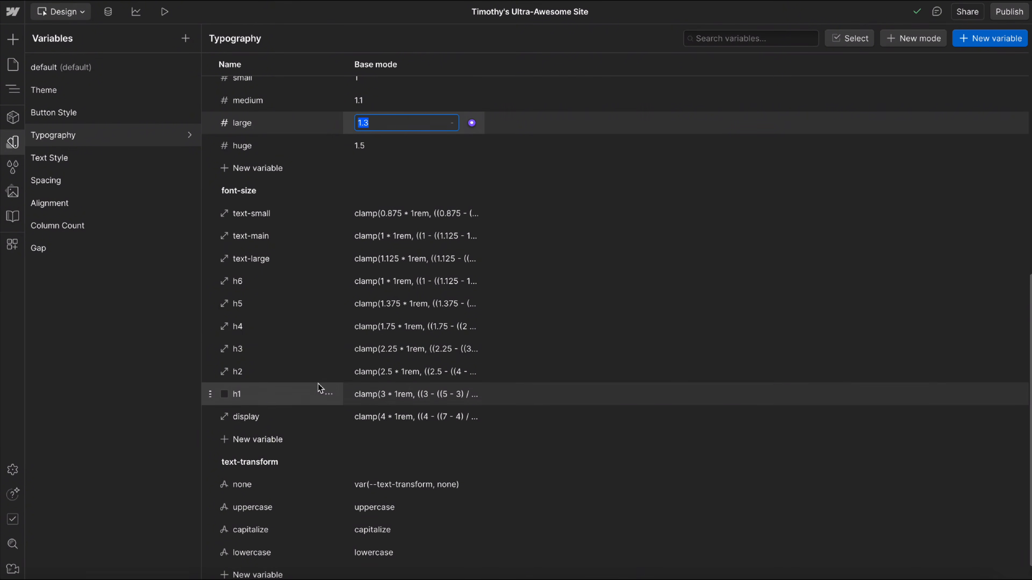
scroll(322, 392, "down", 1)
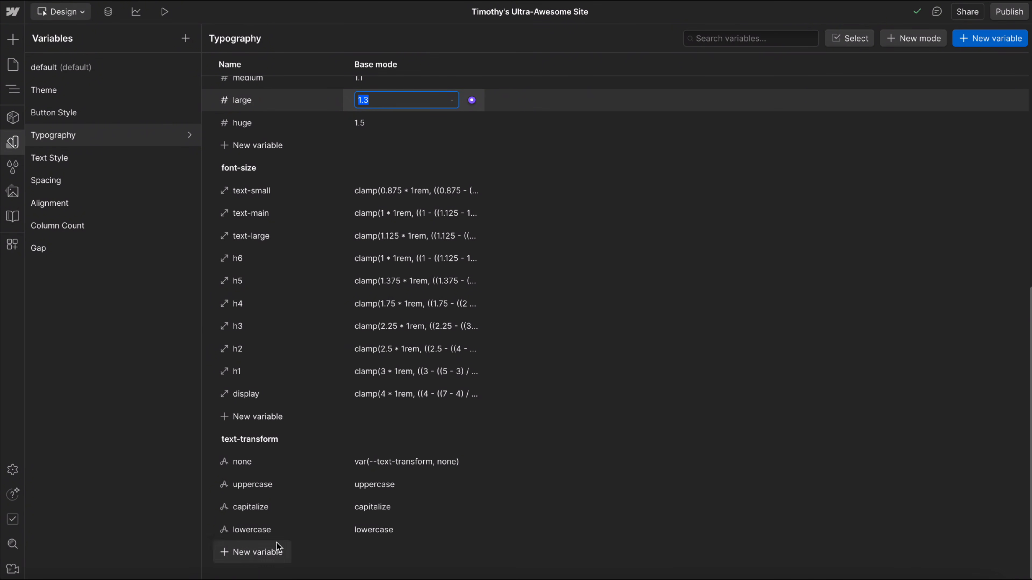
In the Text Style collection's H2 mode, review the variables available for font-size, line-height and letter-spacing.
left_click(69, 157)
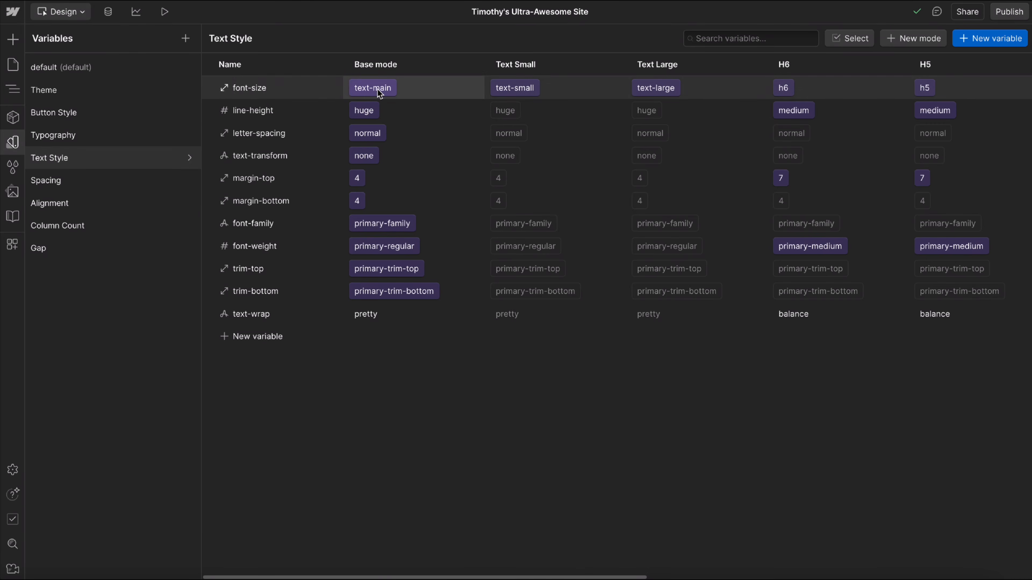
scroll(385, 102, "right", 10)
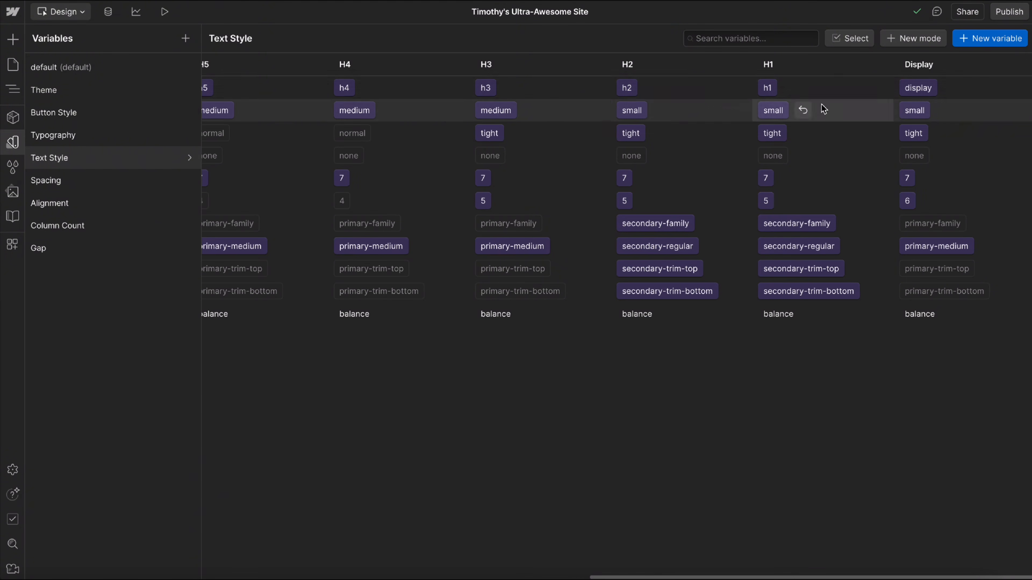
left_click(626, 88)
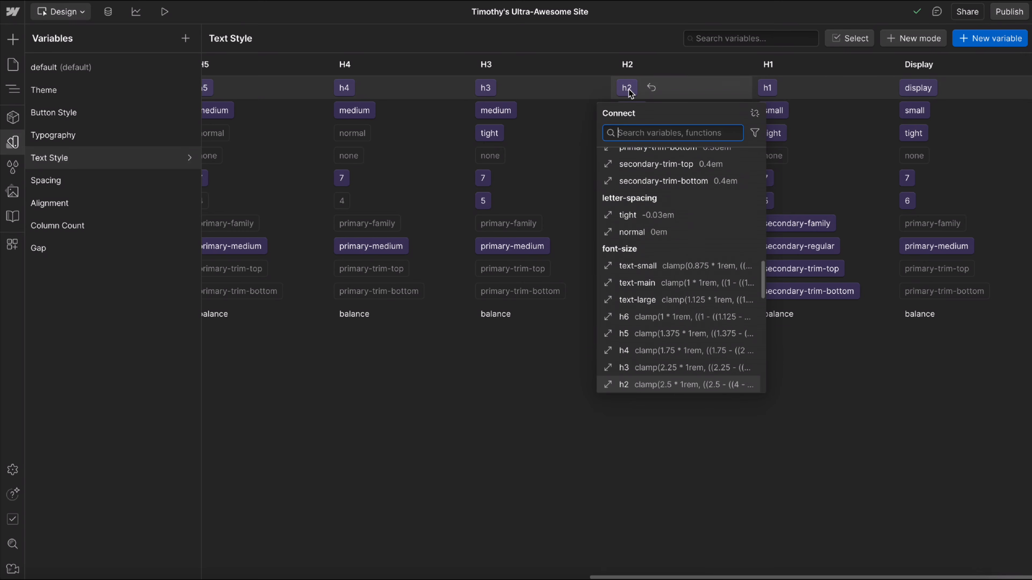
left_click(471, 348)
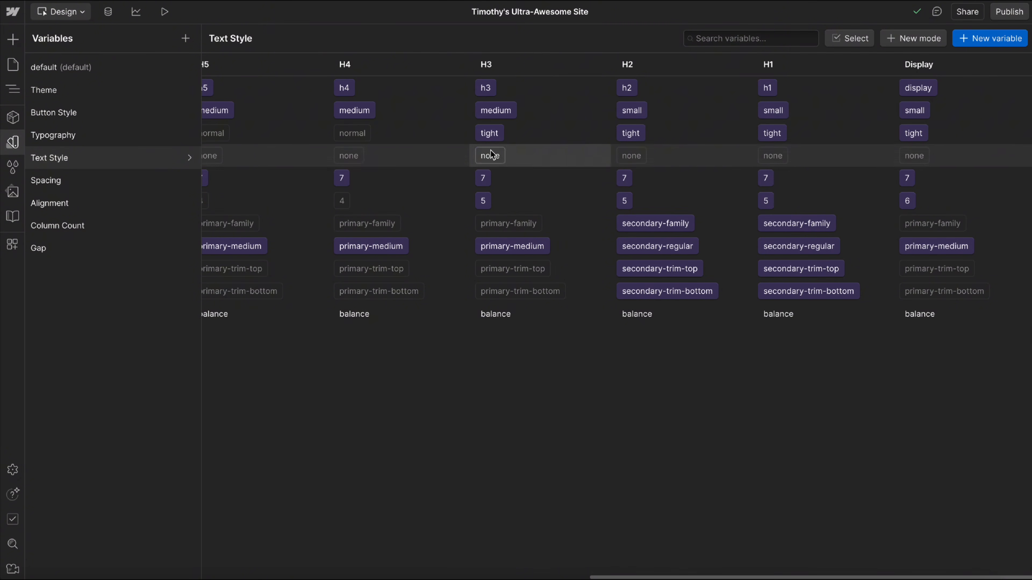
left_click(630, 112)
scroll(650, 392, "down", 3)
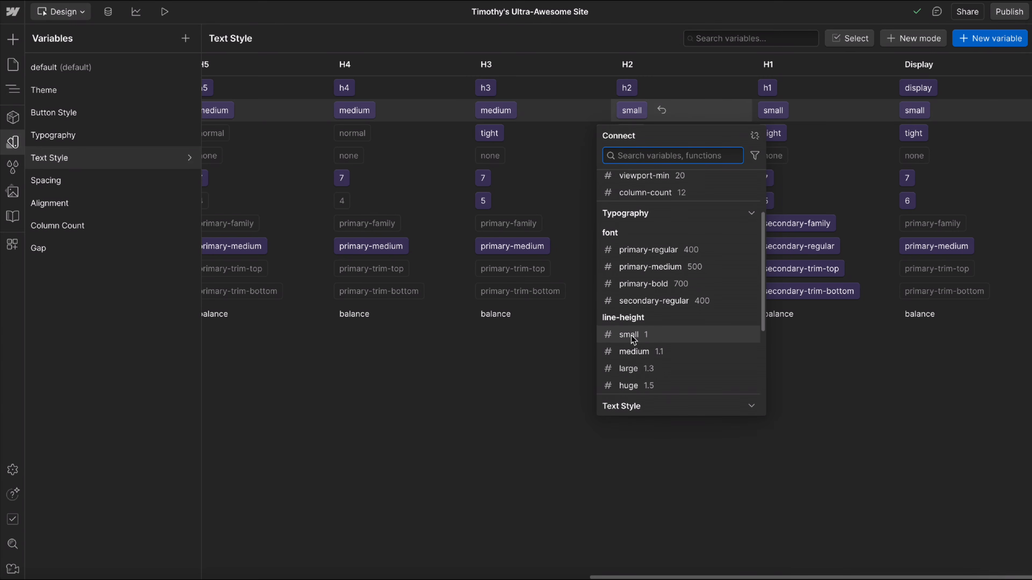
left_click(472, 343)
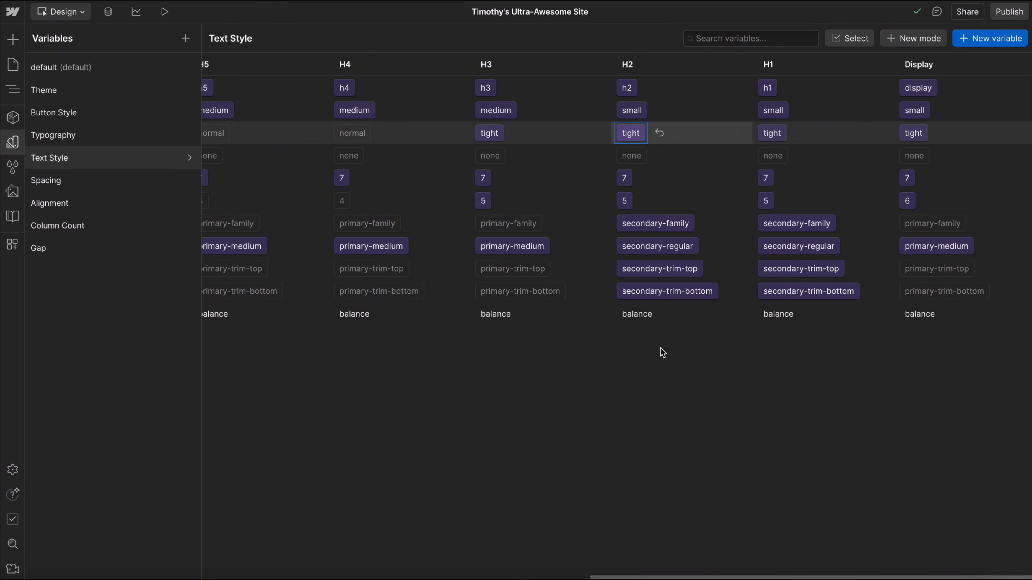
left_click(538, 376)
Connect the H2 mode's text-transform to the uppercase variable.
left_click(630, 156)
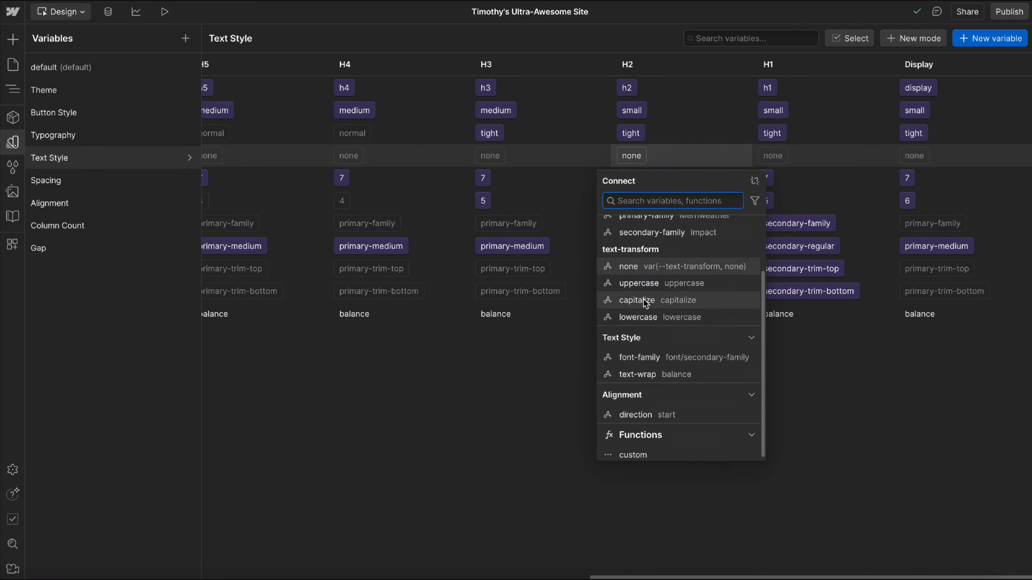
left_click(634, 285)
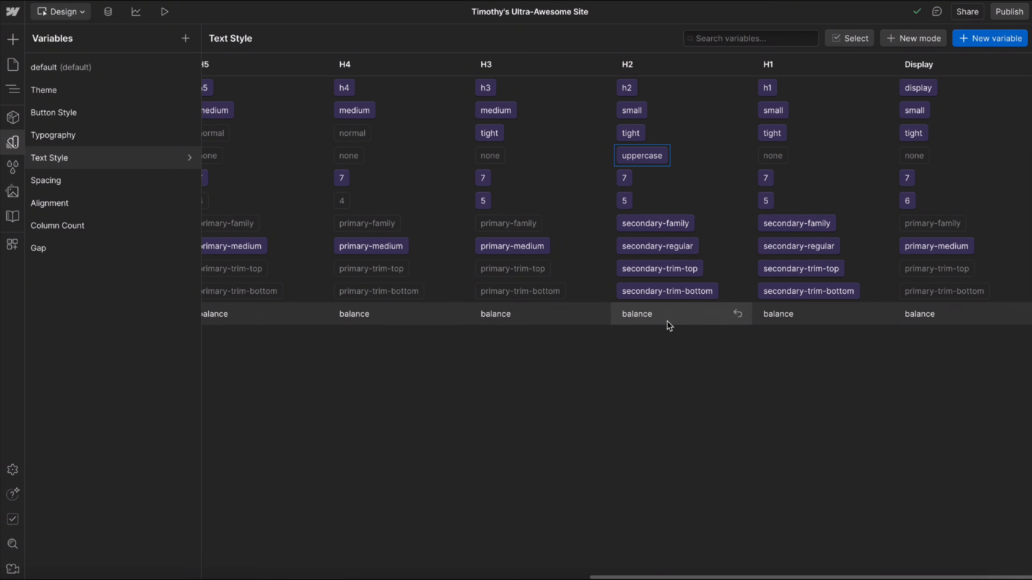
Inspect the custom text-wrap values of the H2 mode and the Base mode without changing them.
left_click(647, 318)
left_click(466, 393)
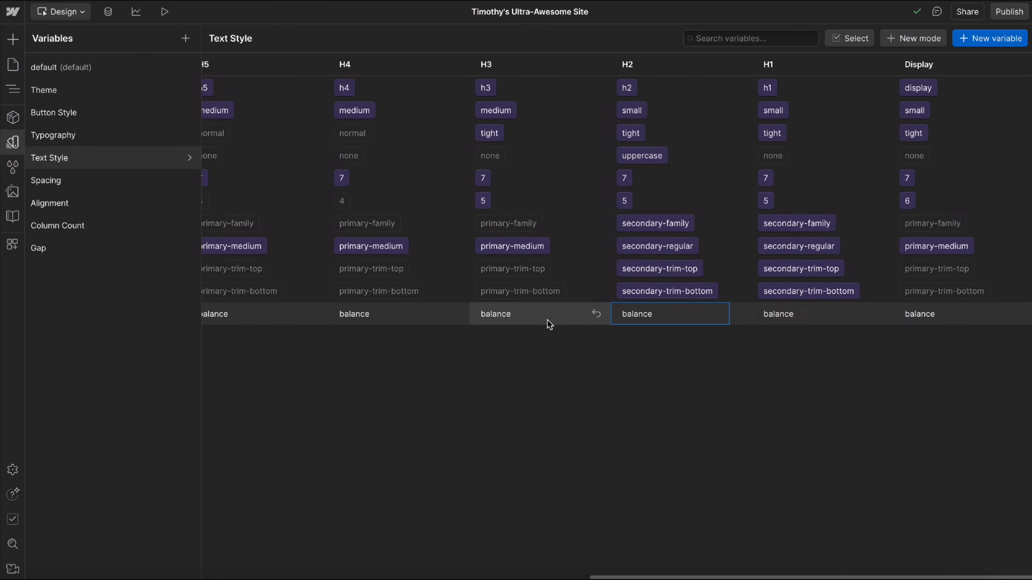
scroll(549, 323, "left", 15)
left_click(384, 319)
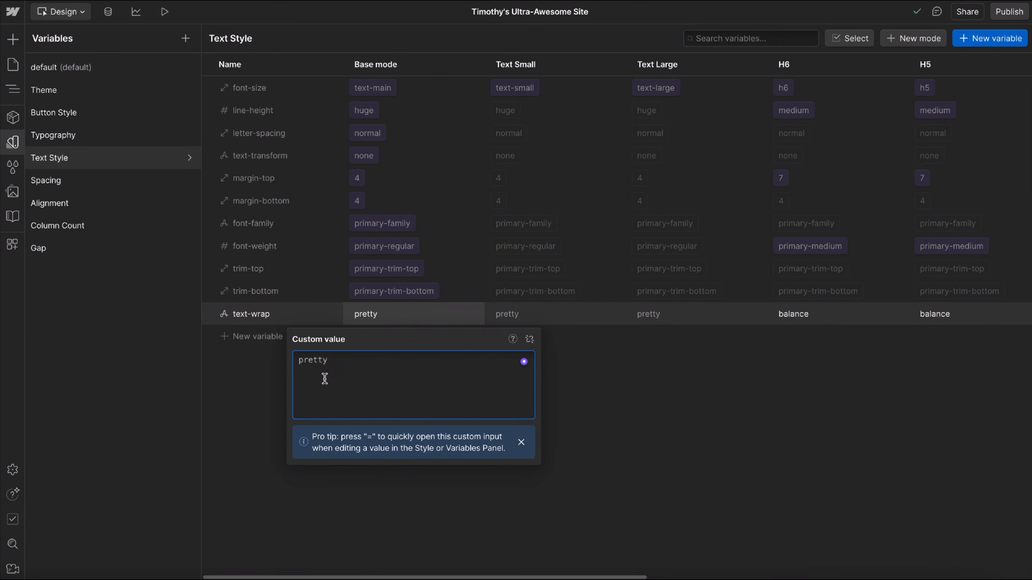
key("Escape")
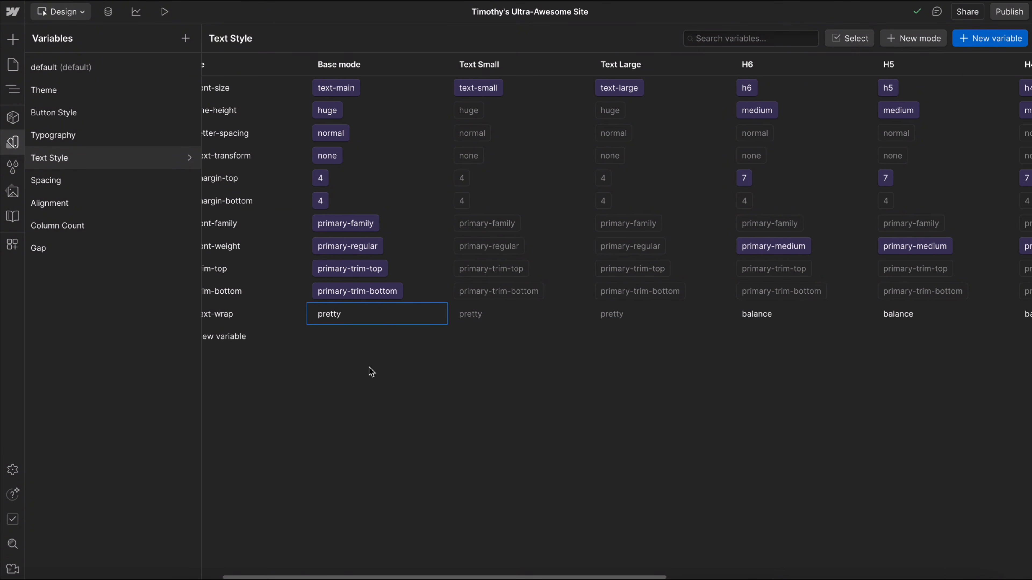
Review the text-wrap values across the heading modes of the Text Style collection.
scroll(368, 369, "right", 10)
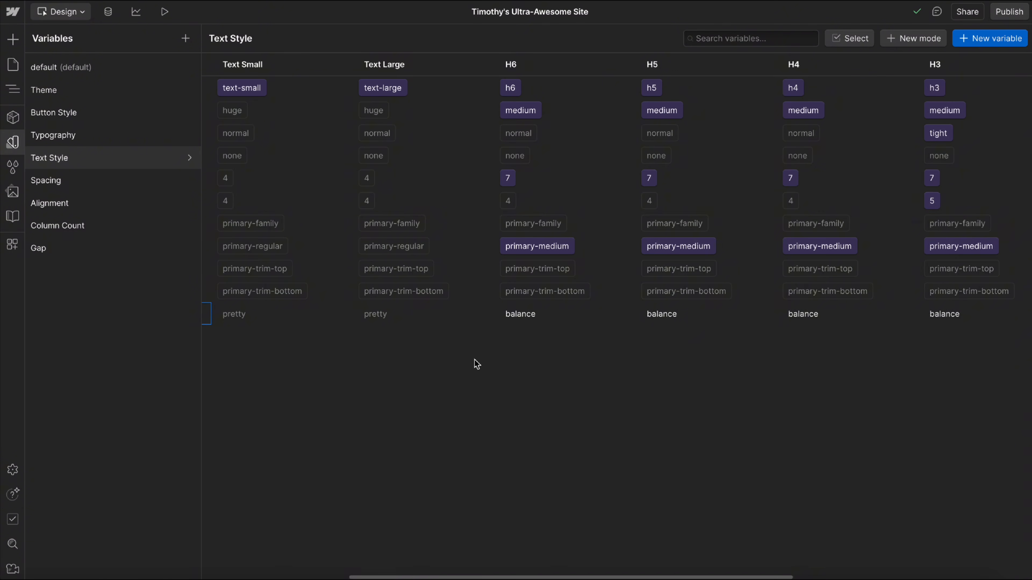
left_click(709, 318)
key("Escape")
scroll(686, 290, "right", 8)
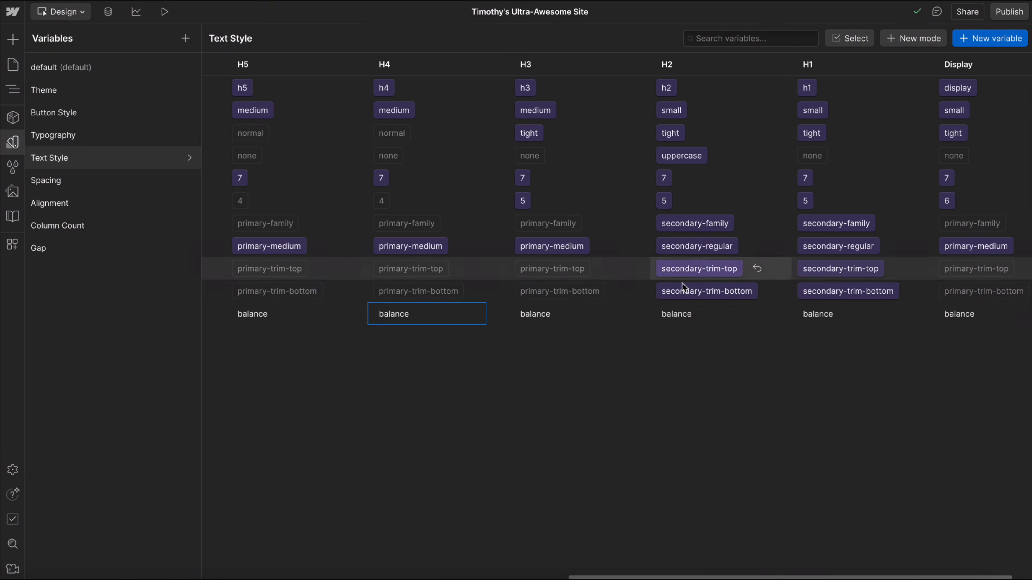
scroll(764, 341, "left", 15)
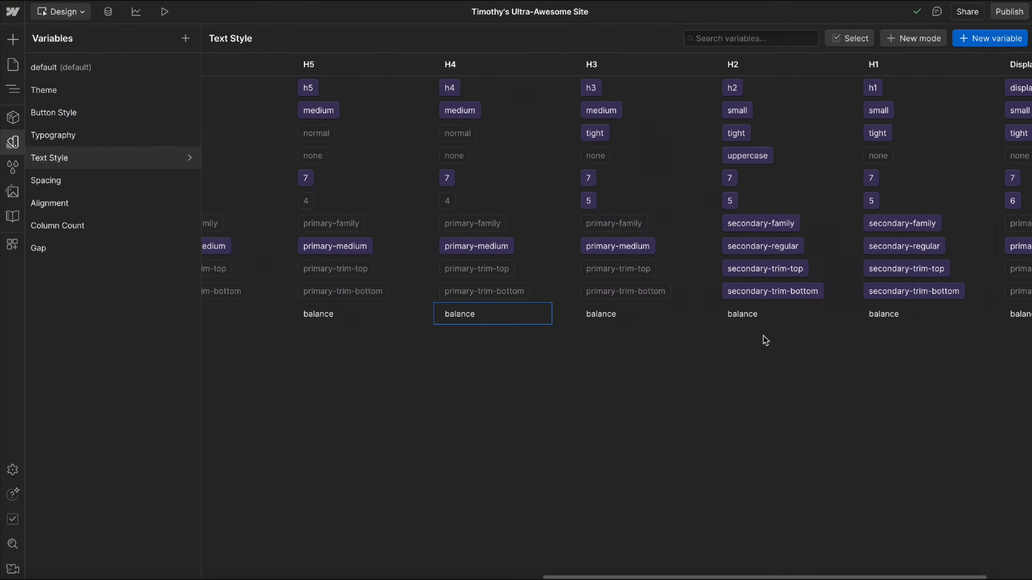
Review the variables and modes in the Spacing, Alignment and Column Count collections.
left_click(97, 188)
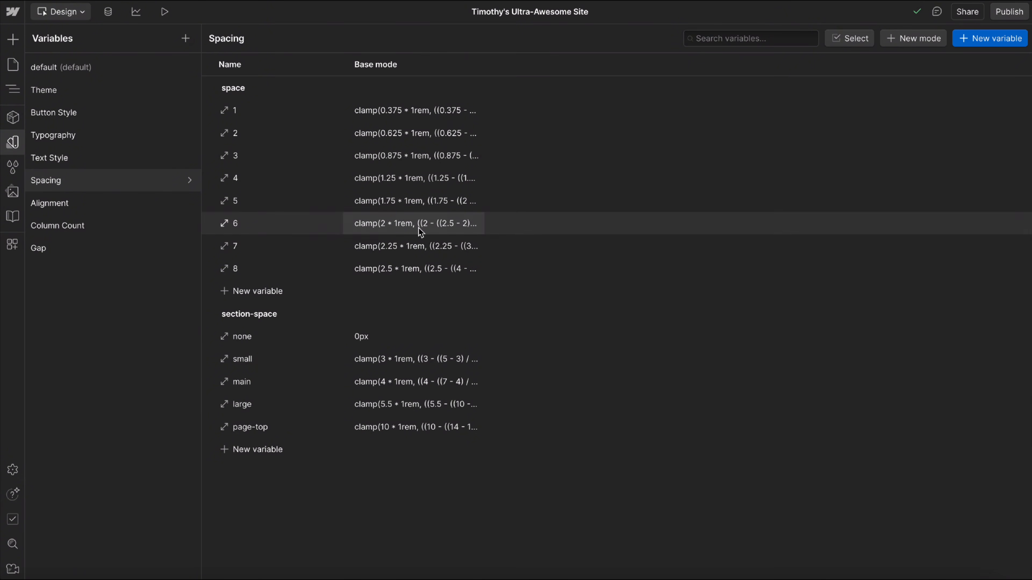
left_click(129, 211)
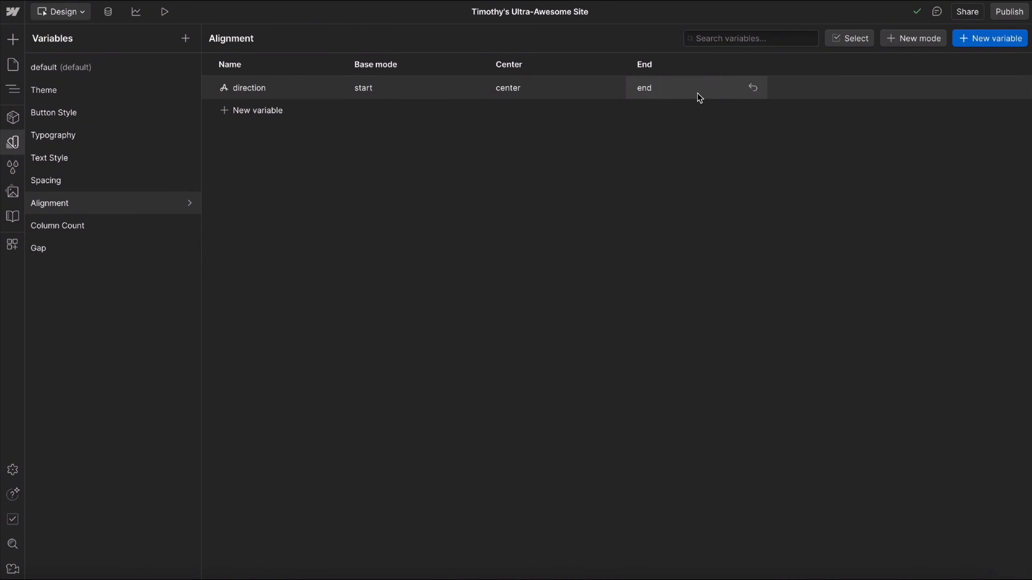
left_click(76, 228)
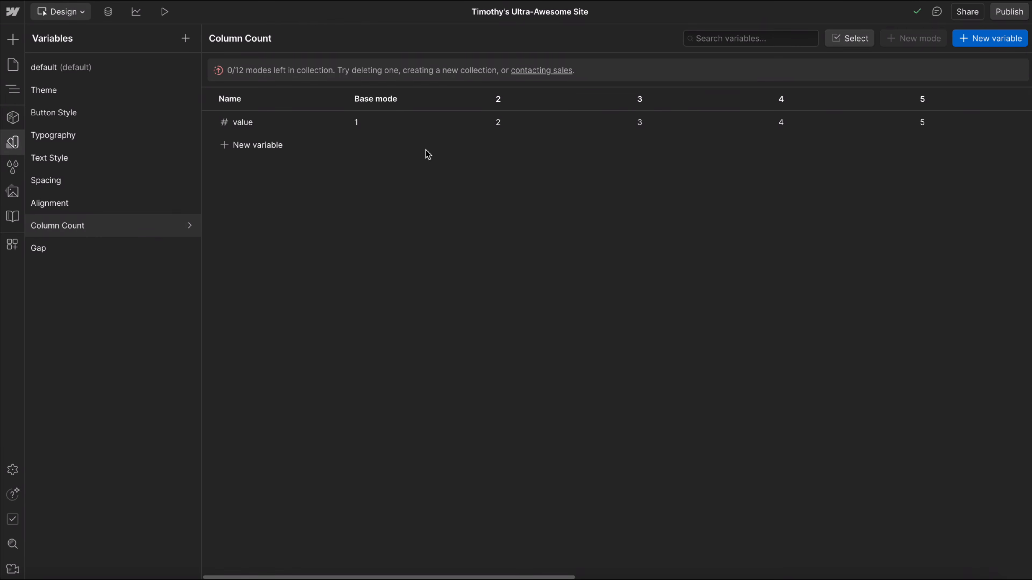
scroll(428, 154, "right", 10)
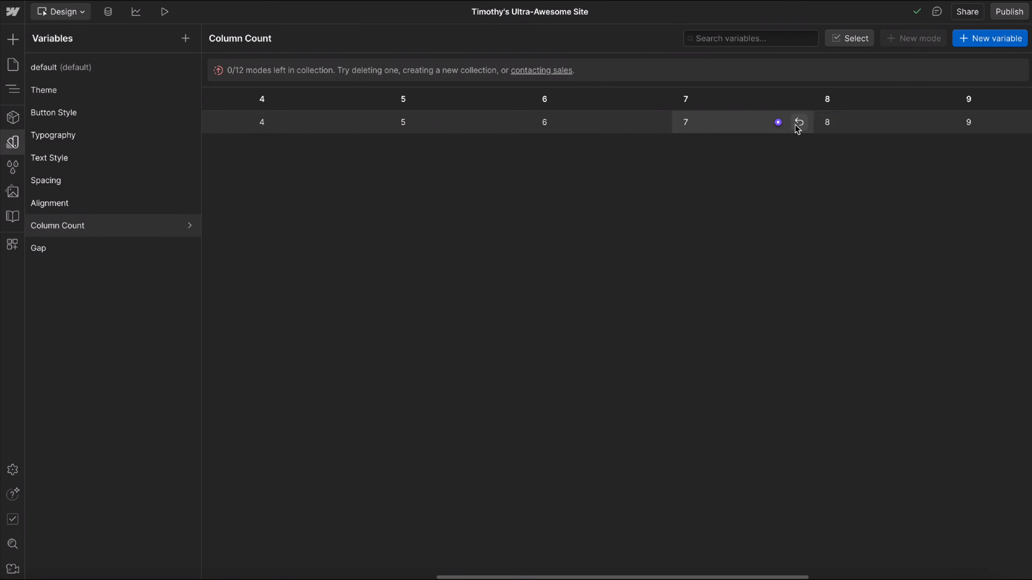
scroll(797, 129, "right", 8)
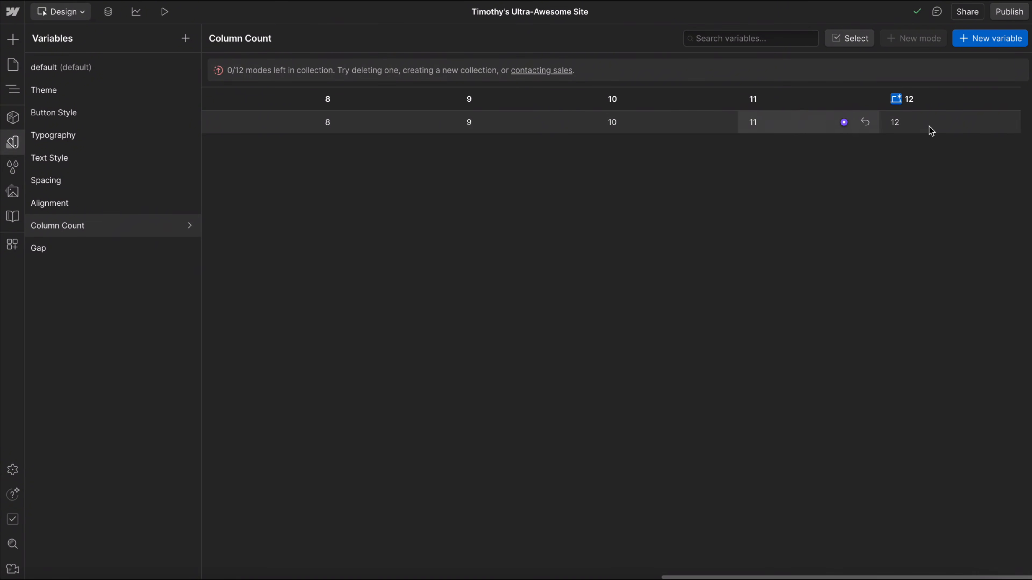
Review all modes of the Gap collection's size variable and return to the page canvas.
left_click(162, 249)
scroll(374, 82, "left", 10)
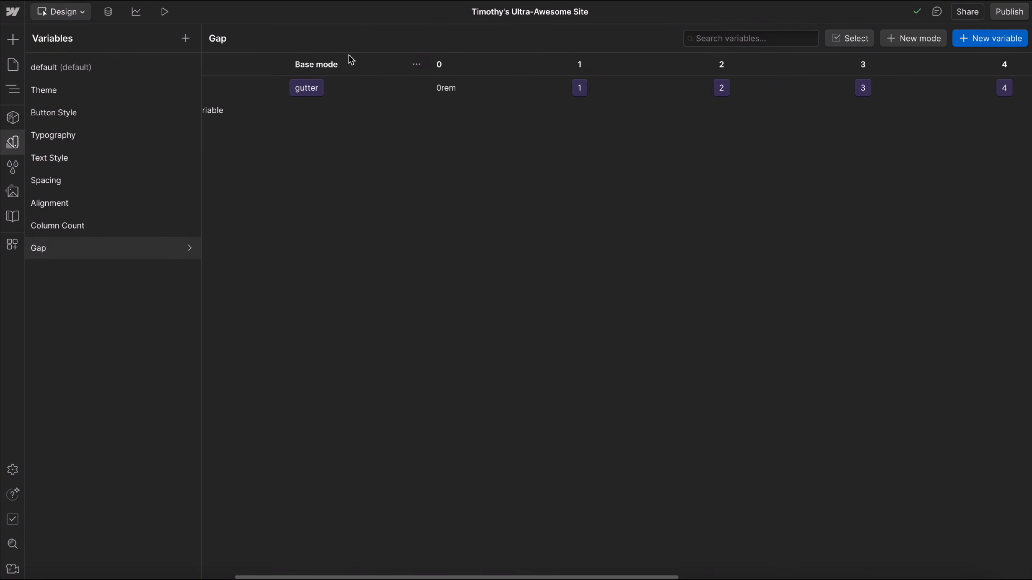
scroll(300, 92, "left", 3)
scroll(434, 93, "right", 4)
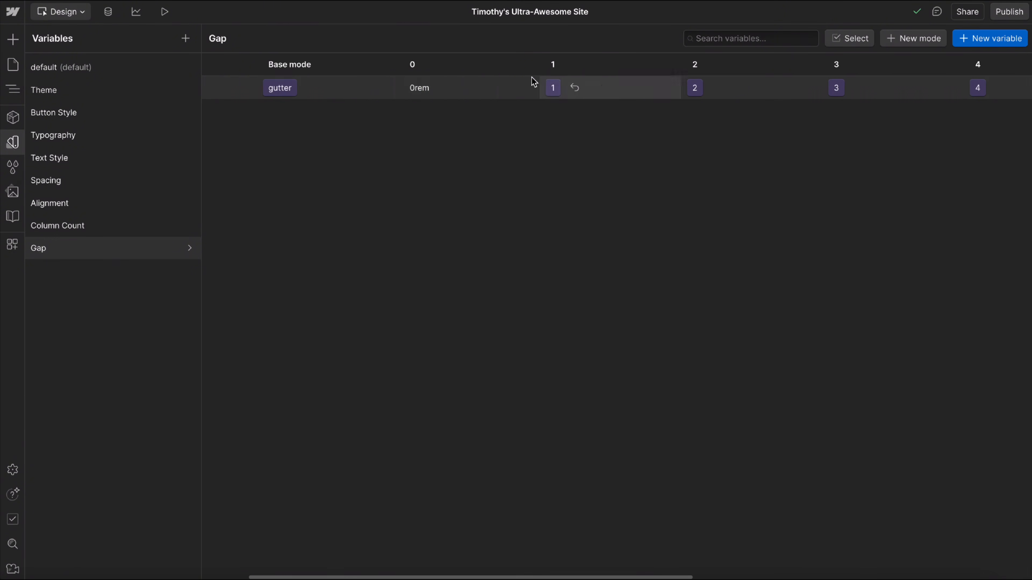
scroll(531, 77, "right", 8)
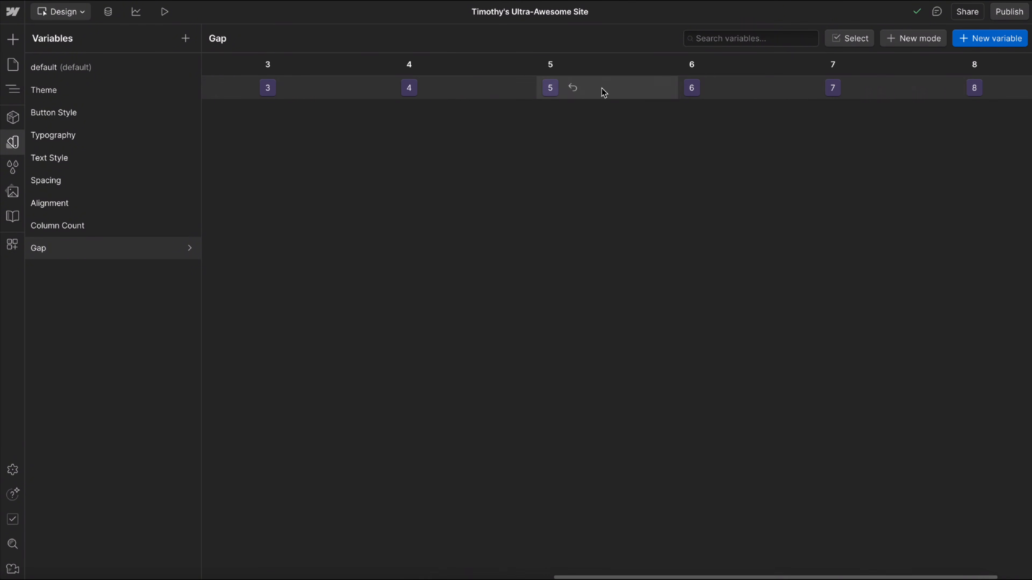
scroll(604, 93, "right", 2)
scroll(752, 92, "left", 12)
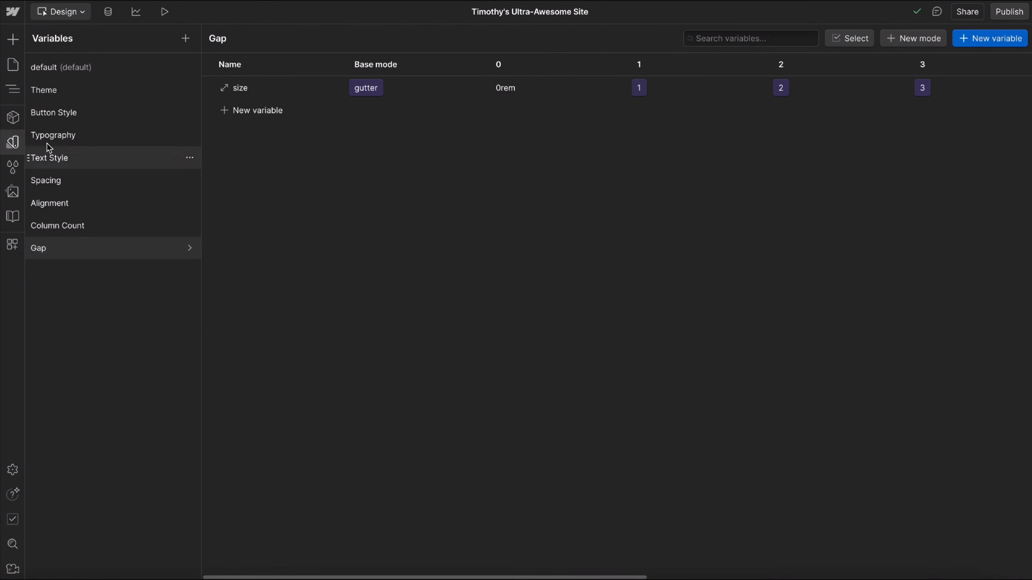
left_click(12, 142)
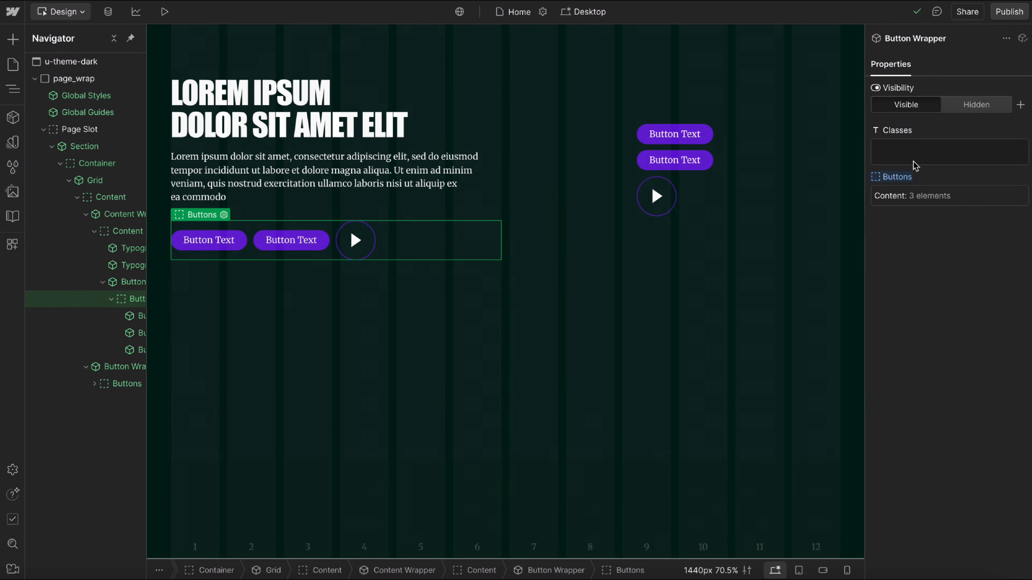
Add the u-align-items-end class to the Button Wrapper below the paragraph.
left_click(915, 151)
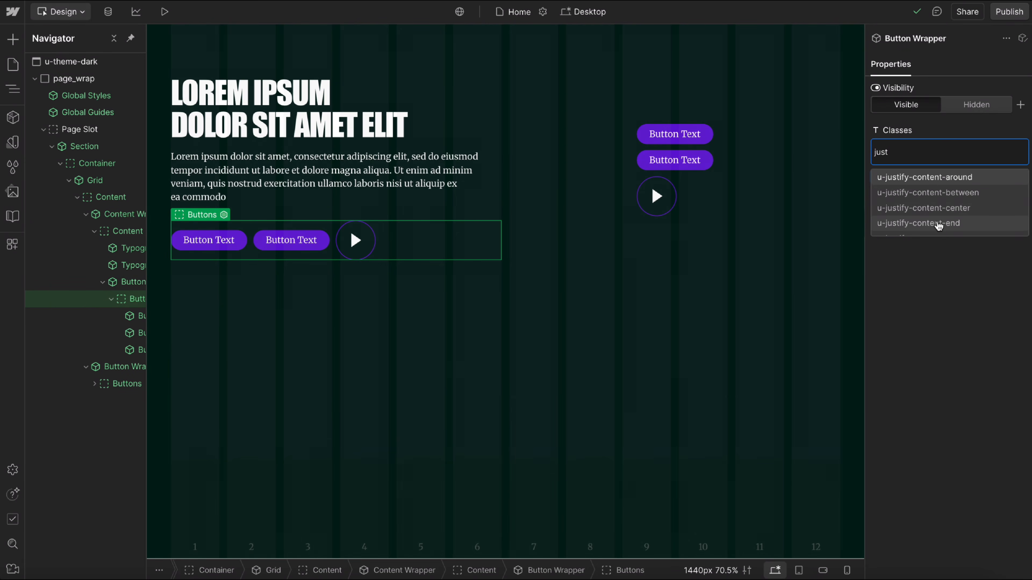
key("Escape")
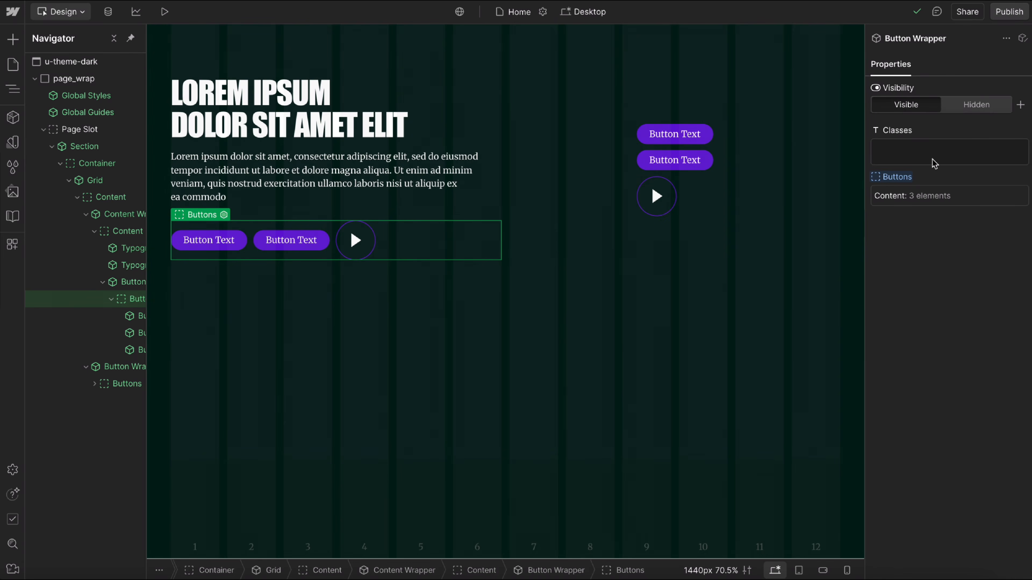
left_click(934, 163)
type("align-")
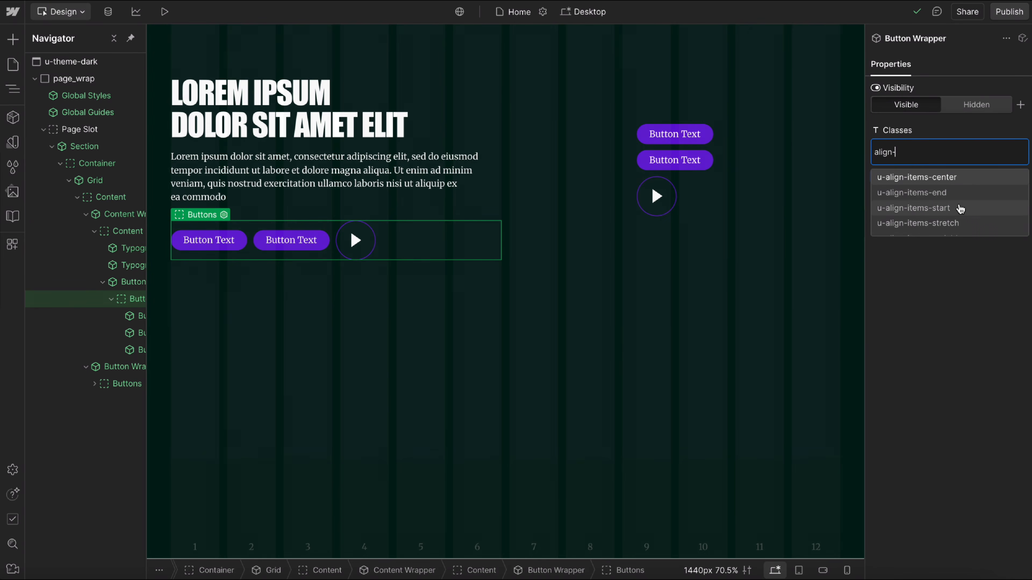
left_click(910, 193)
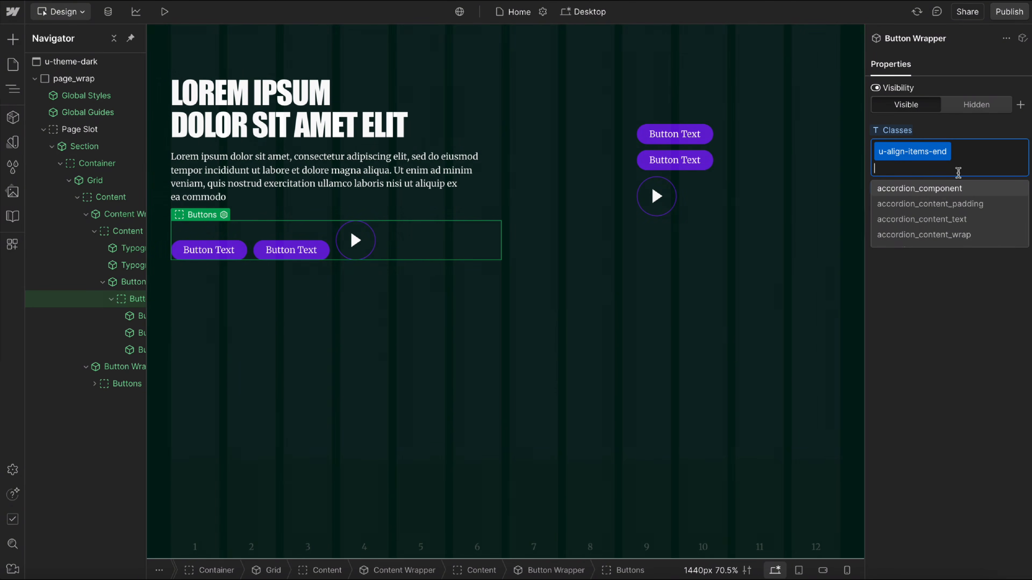
Add the u-justify-content-end class to the same Button Wrapper.
type("jus")
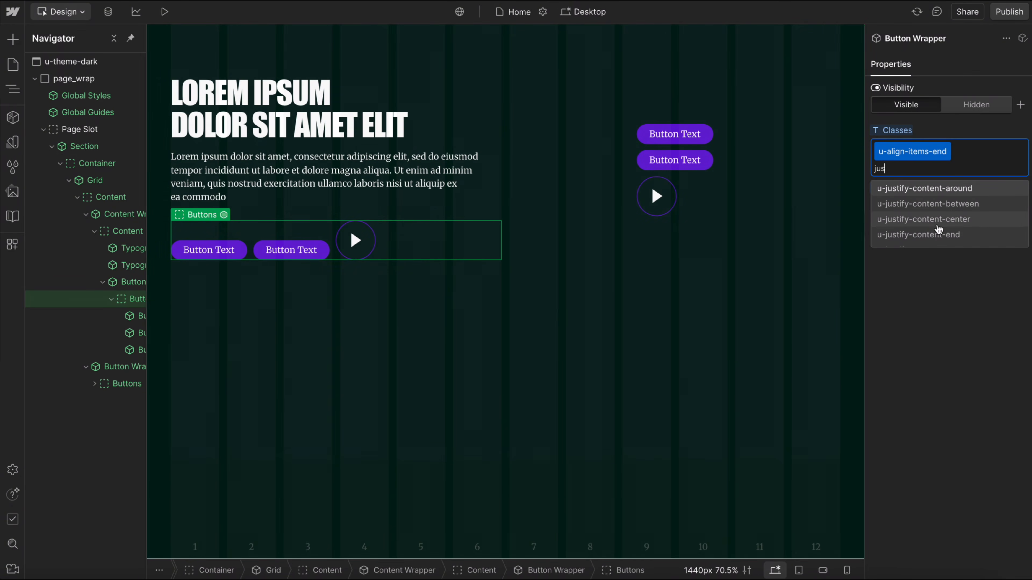
scroll(963, 231, "down", 1)
left_click(959, 226)
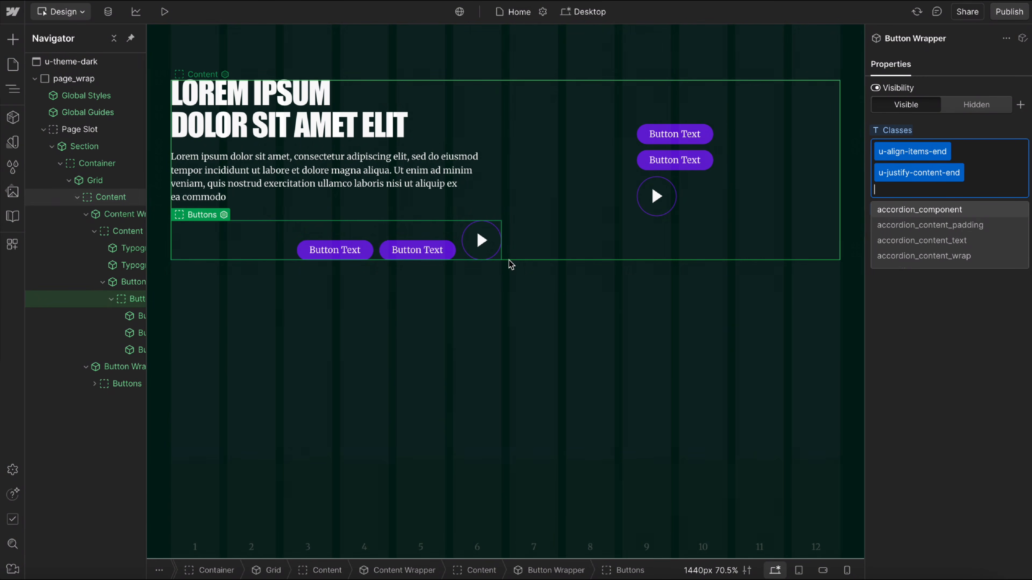
Add the u-justify-content-start class to the Button Wrapper holding the vertically stacked buttons.
left_click(756, 188)
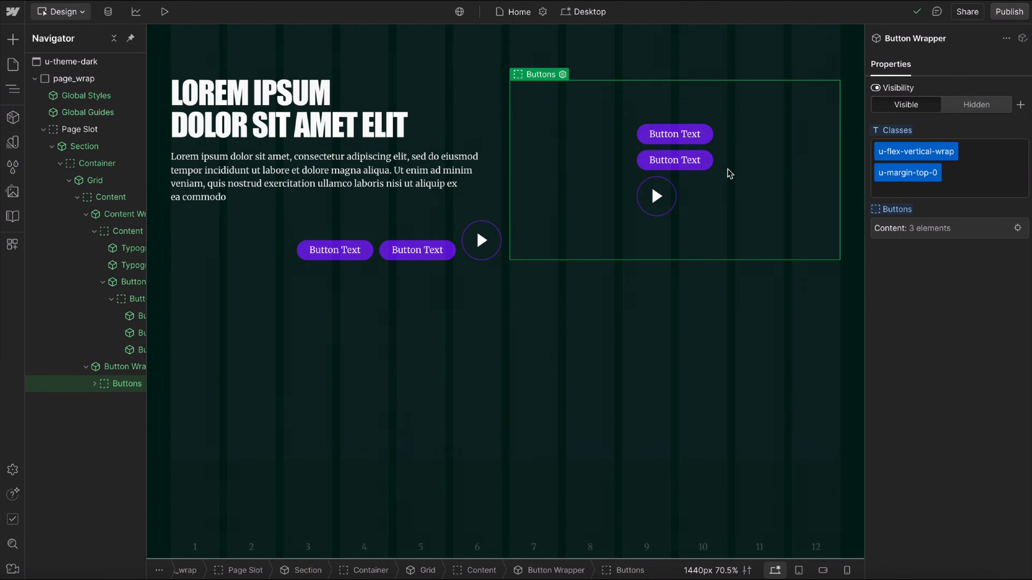
left_click(1000, 188)
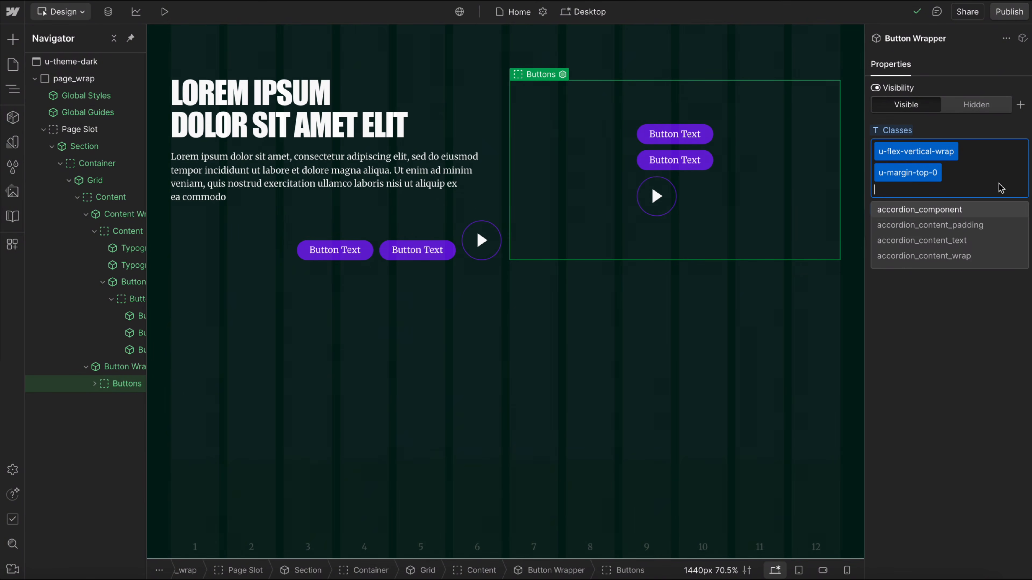
type("just")
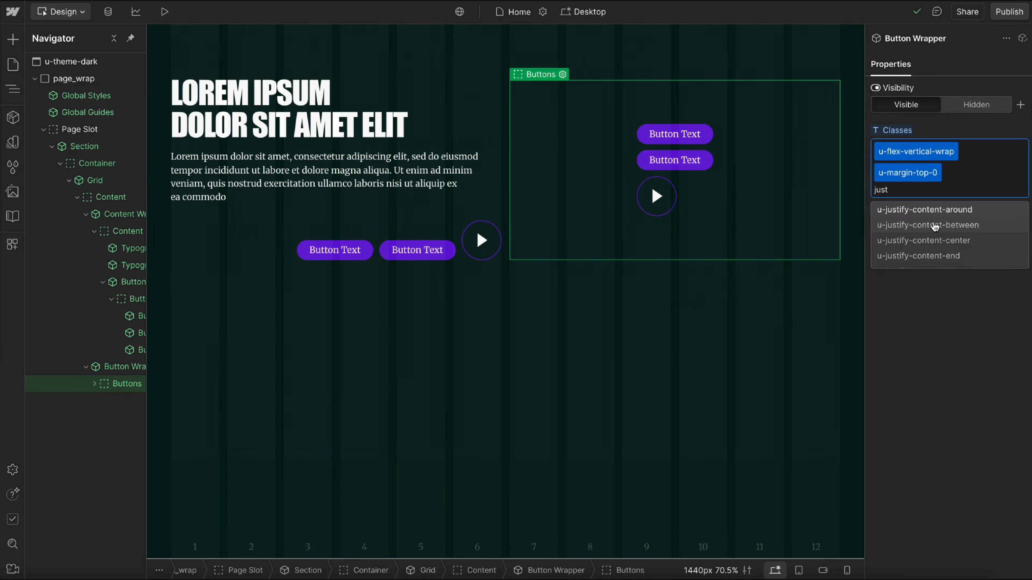
scroll(949, 237, "down", 1)
left_click(934, 245)
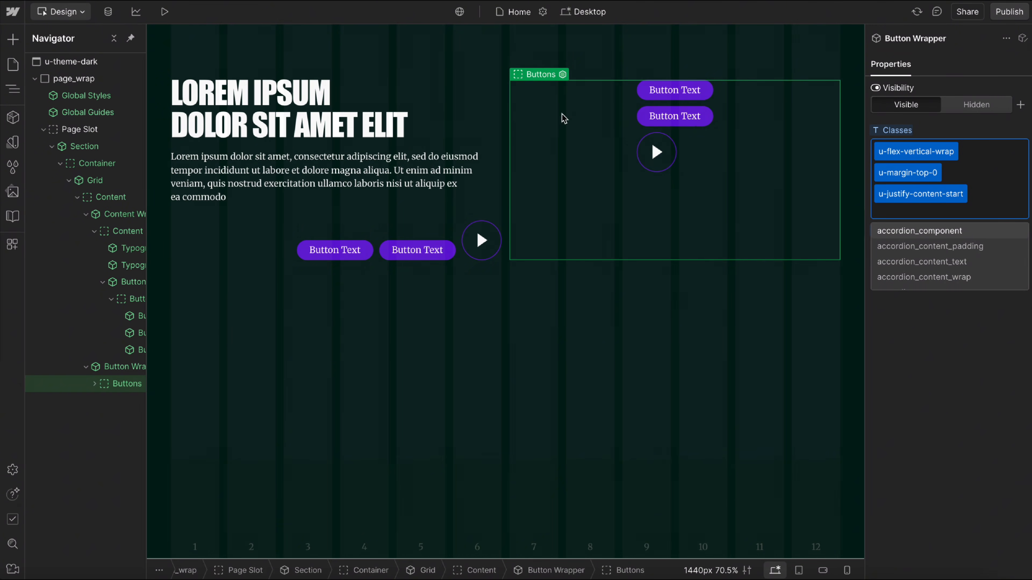
Give the second button in the wrapper below the paragraph the u-align-self-start class.
left_click(459, 233)
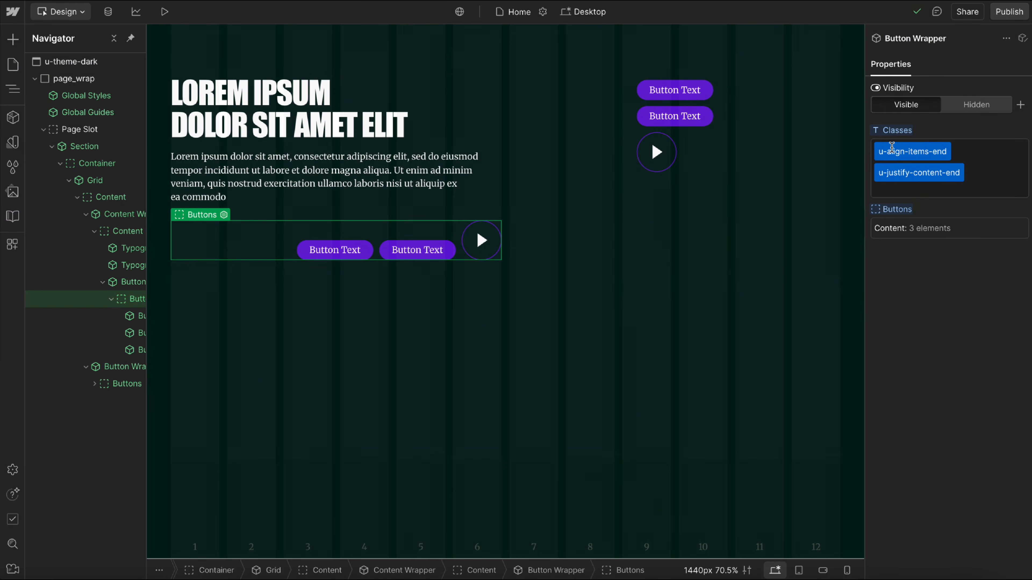
left_click(902, 155)
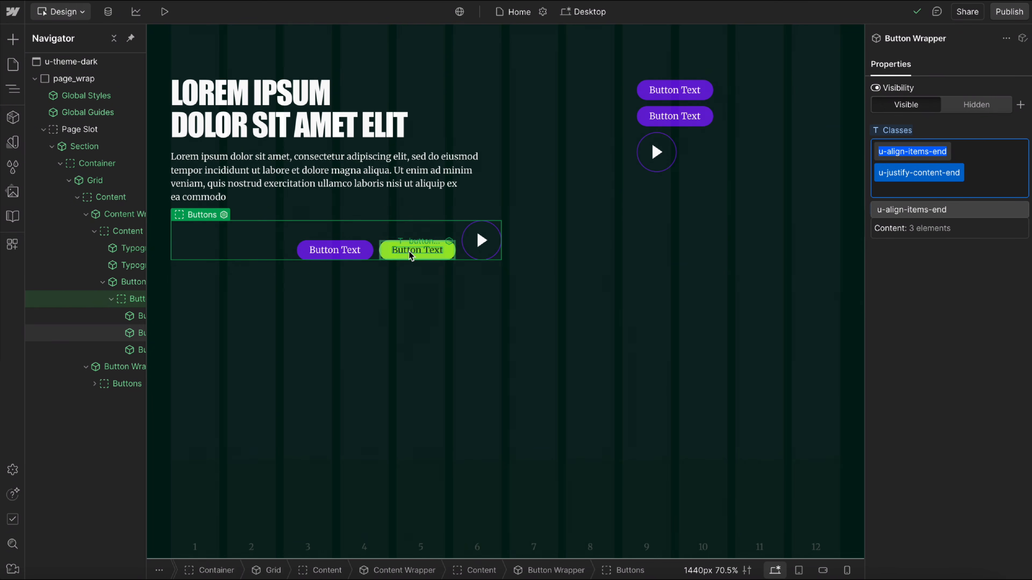
left_click(386, 259)
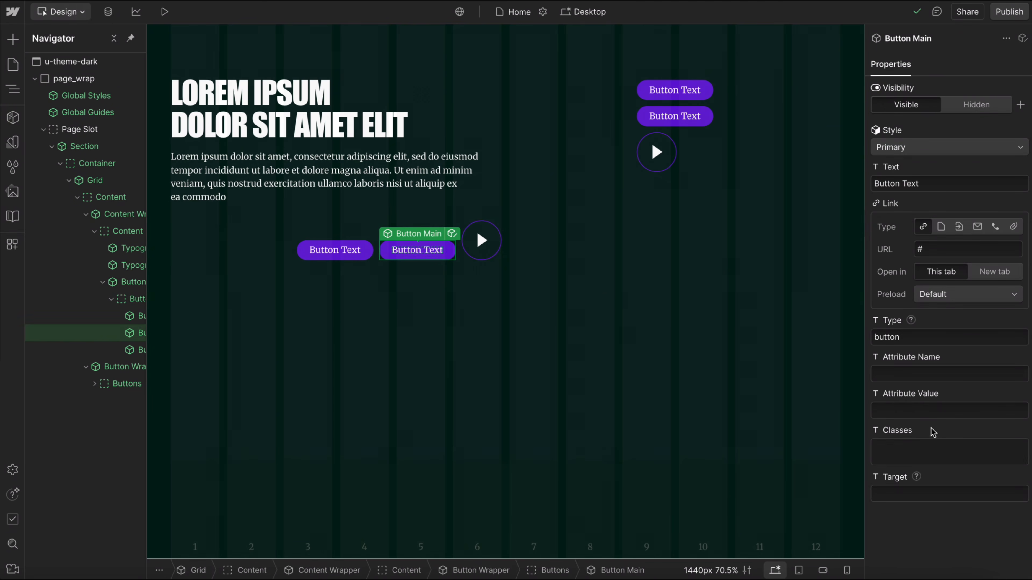
left_click(913, 450)
type("align-")
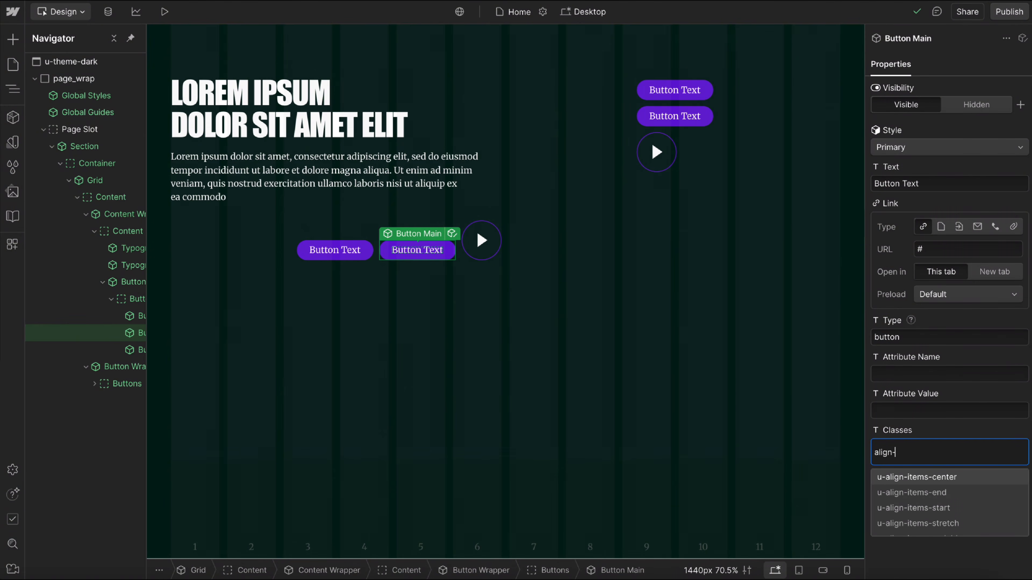
type("self")
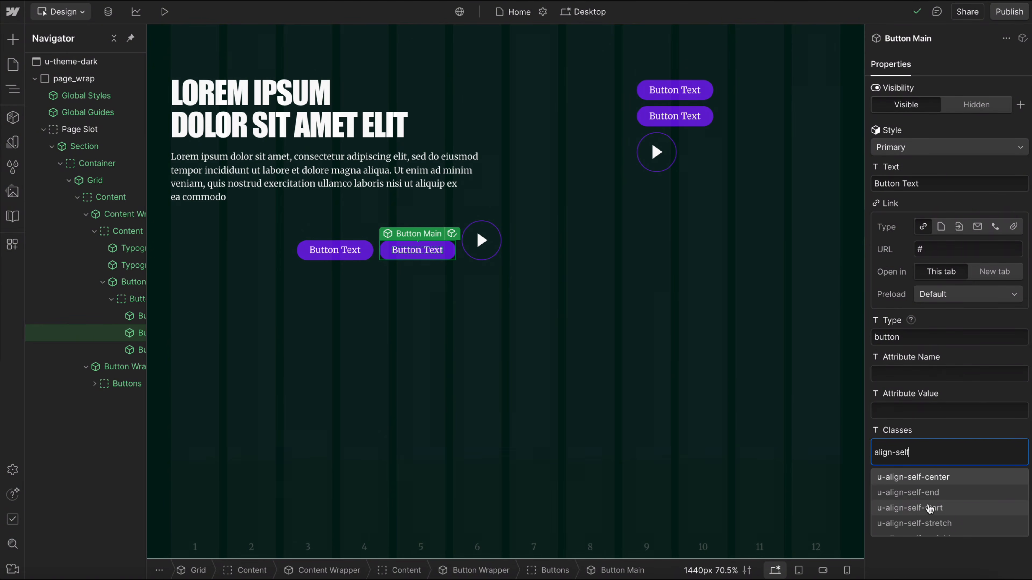
left_click(973, 514)
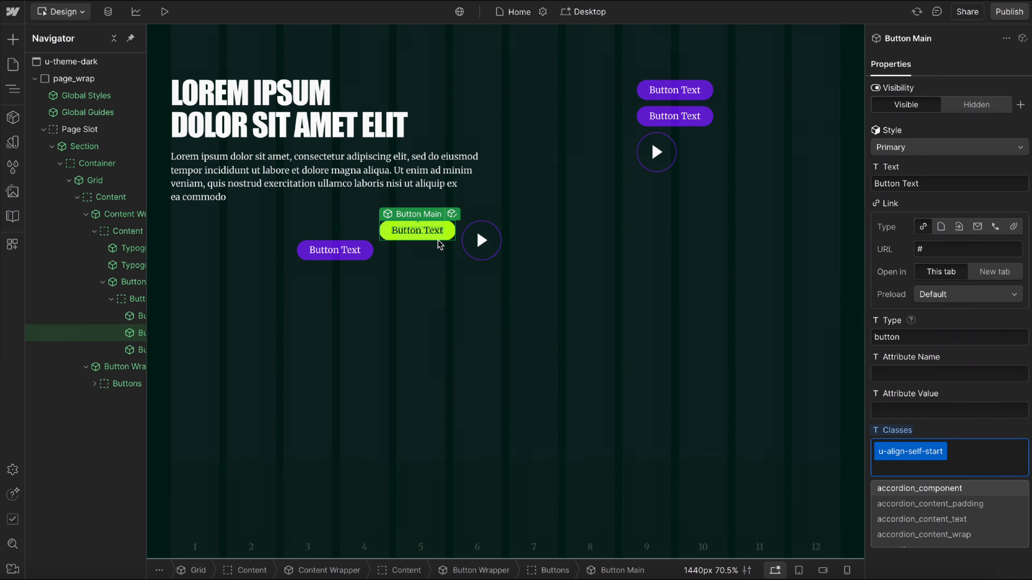
Replace that button's alignment class with u-align-self-stretch.
left_click(932, 448)
double_click(934, 450)
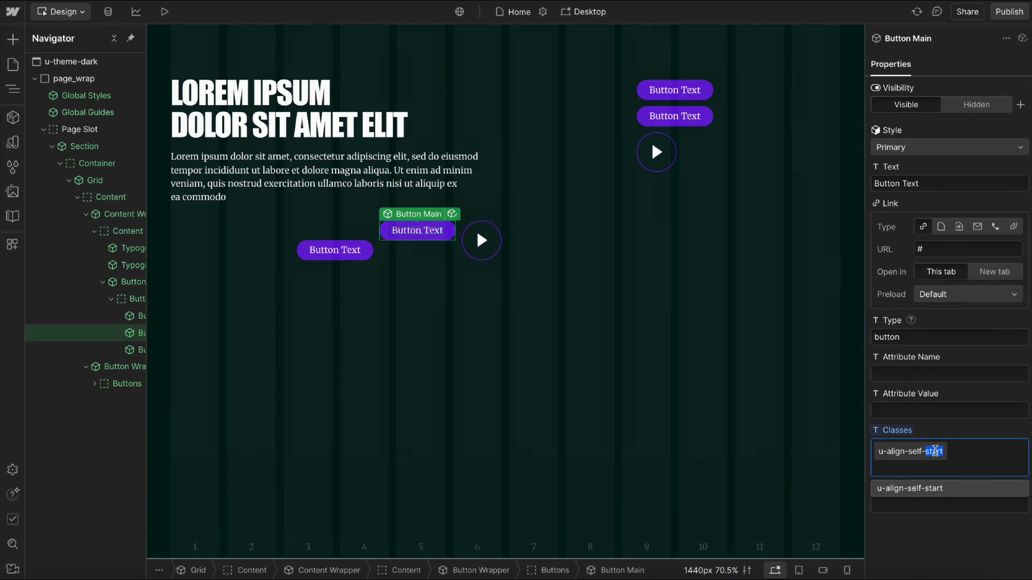
type("s")
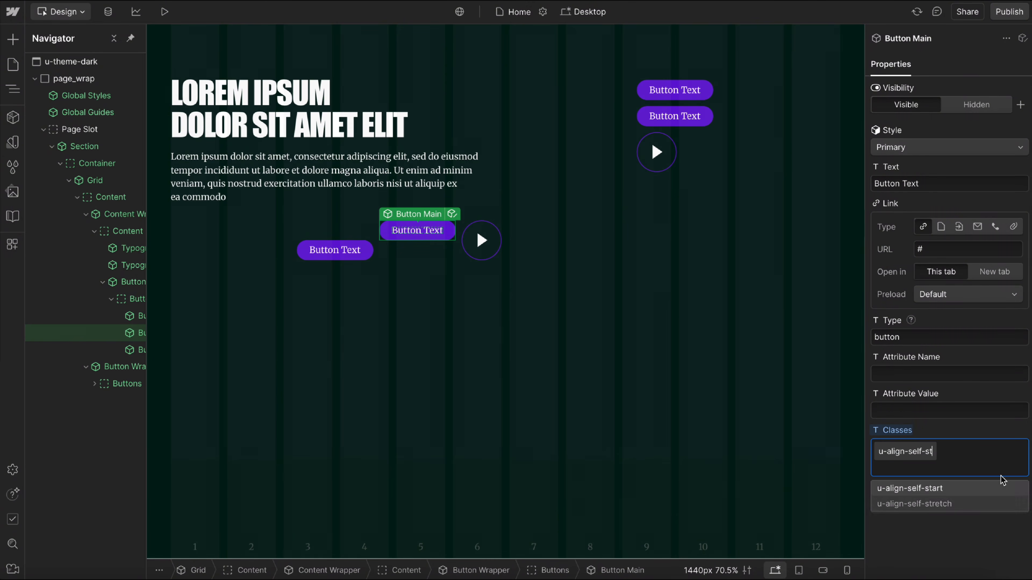
left_click(951, 504)
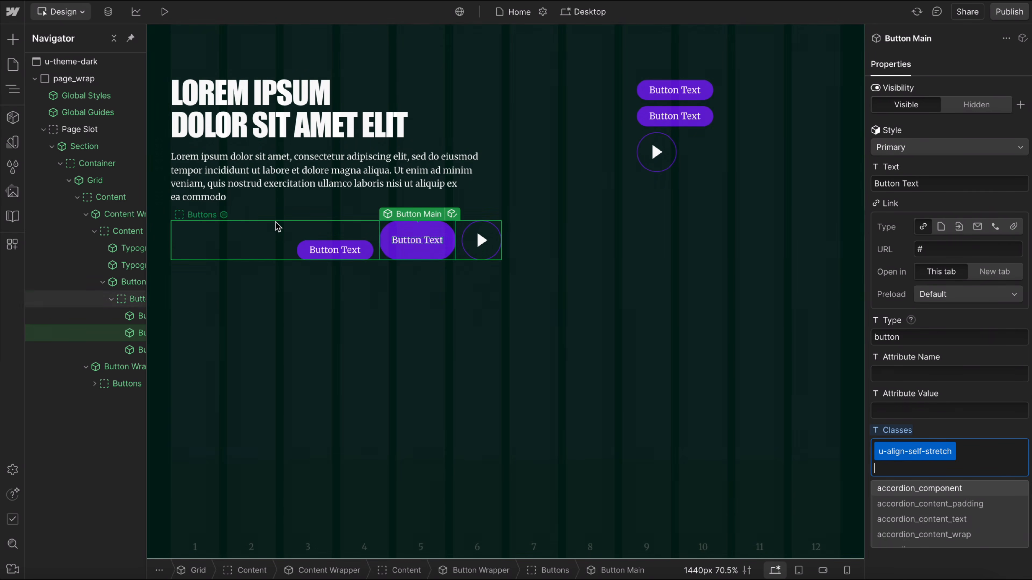
Inspect the align-items and justify-content classes on the Button Wrapper below the paragraph.
left_click(278, 231)
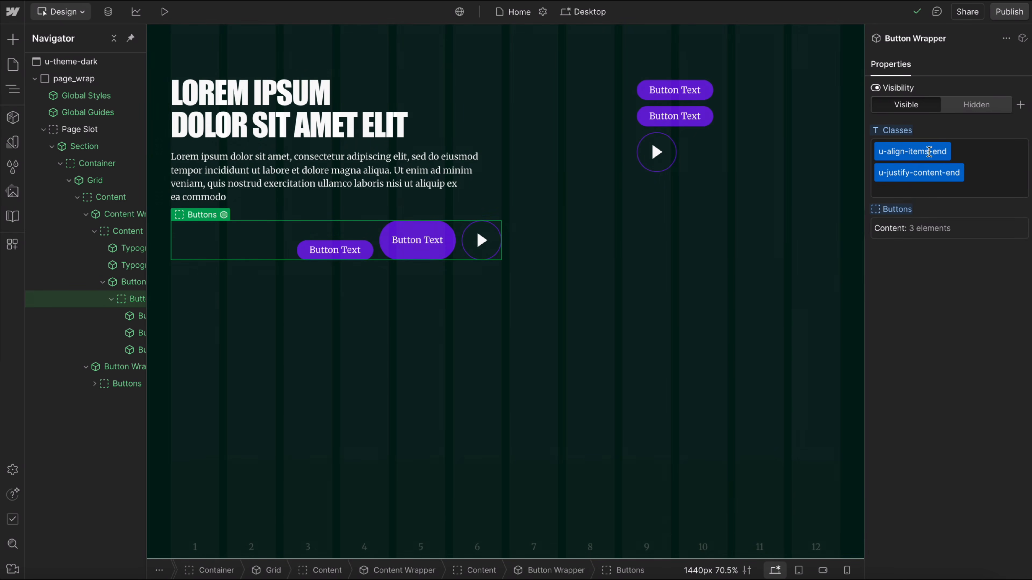
double_click(916, 153)
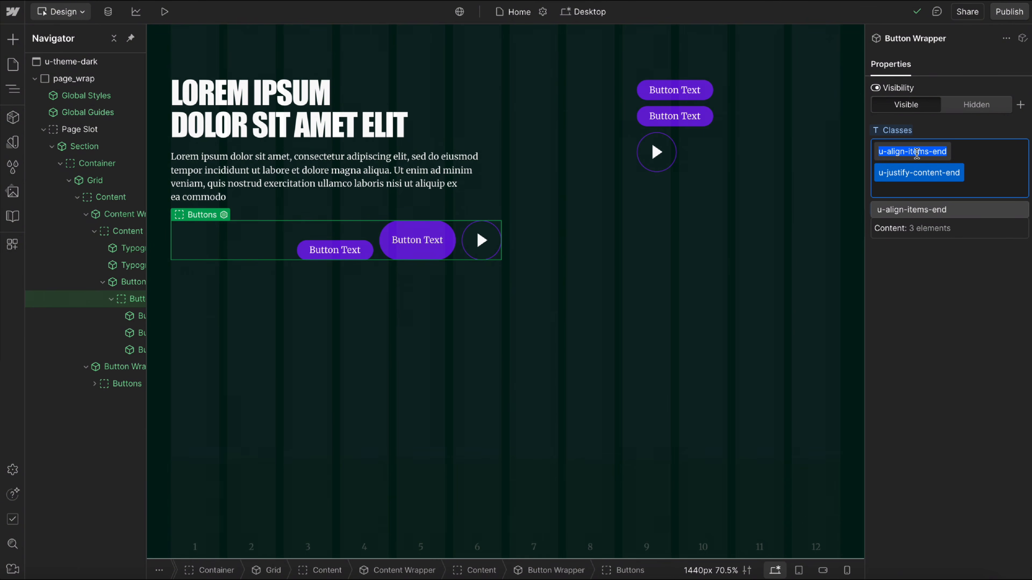
double_click(911, 169)
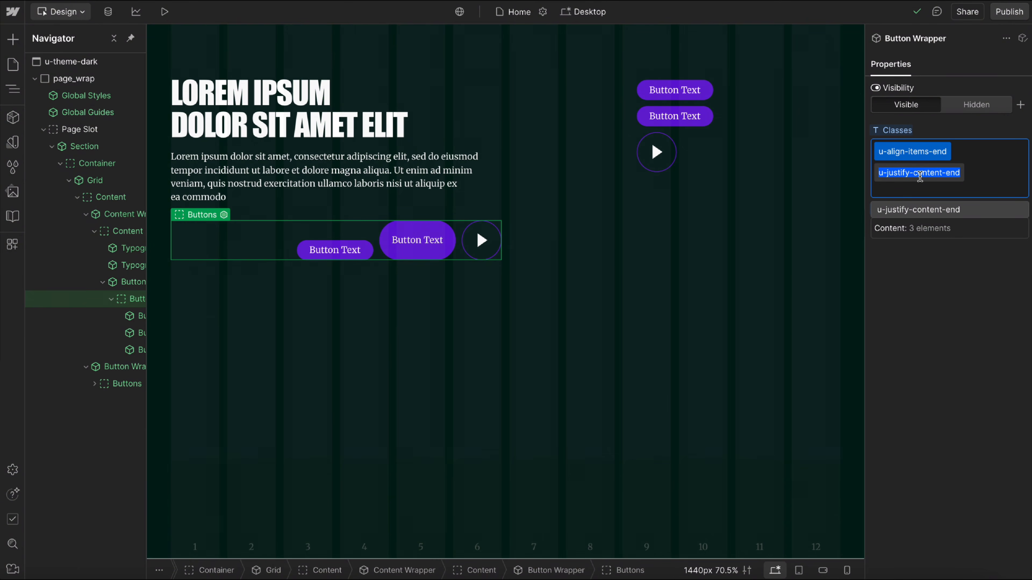
Delete the stretched second button below the paragraph and remove u-align-items-end and u-justify-content-end from its Button Wrapper.
left_click(442, 240)
key("Delete")
left_click(290, 238)
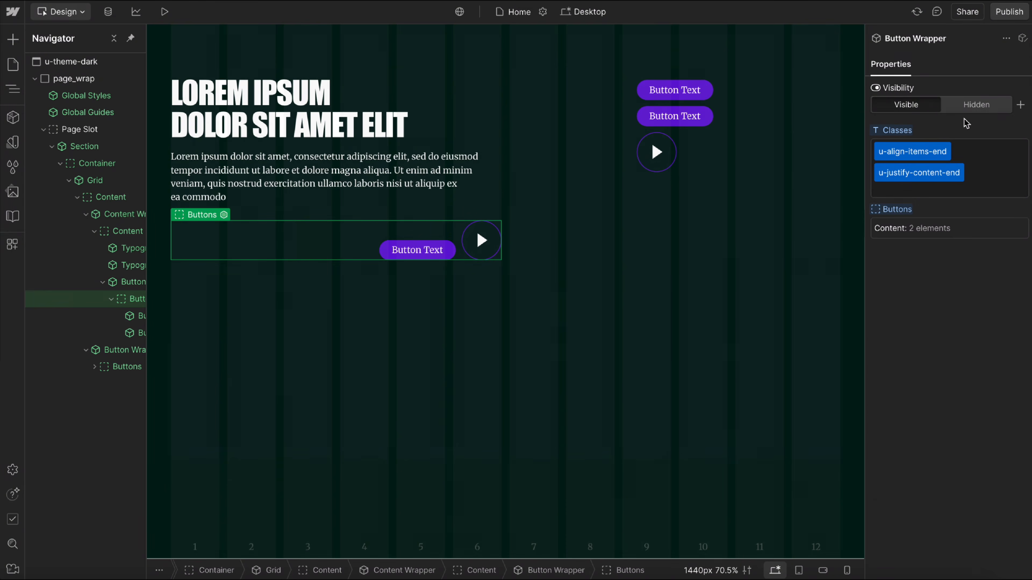
double_click(912, 149)
key("BackSpace")
key("BackSpace")
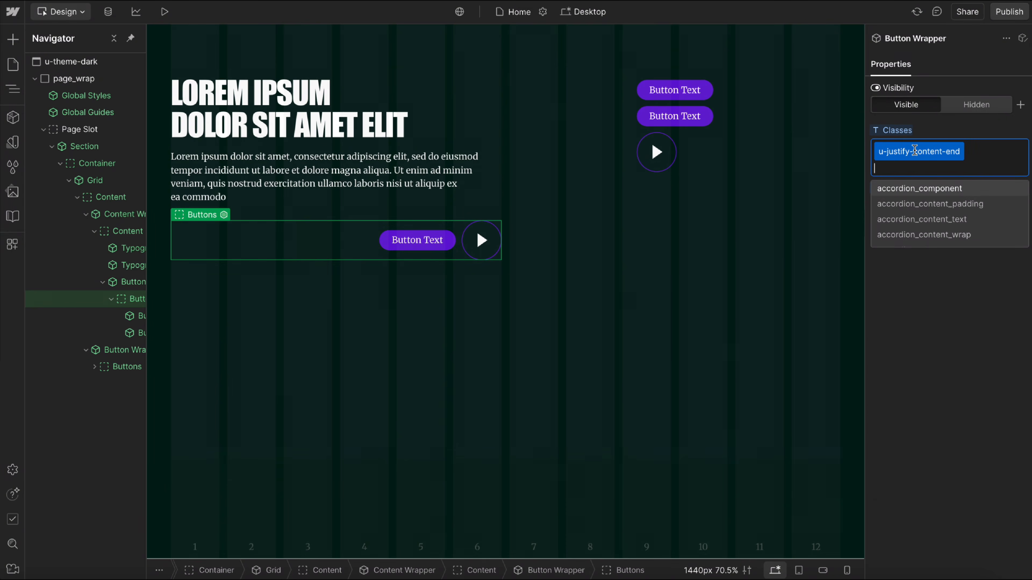
key("BackSpace")
key("BackSpace")
key("BackSpace")
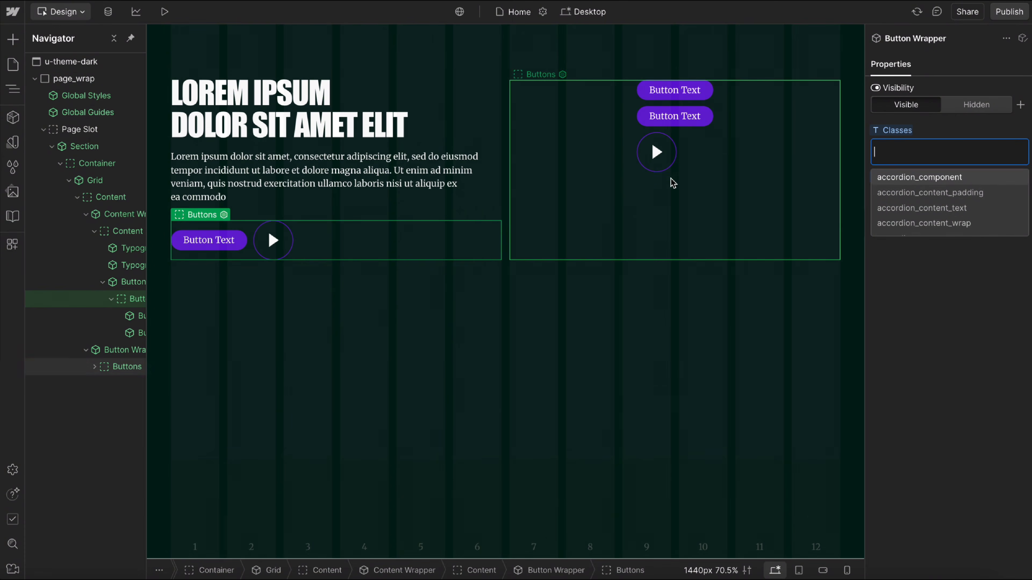
Replace the second column's Button Wrapper with a Visual Image component inside the grid's Content slot.
left_click(678, 187)
key("Delete")
left_click(86, 213)
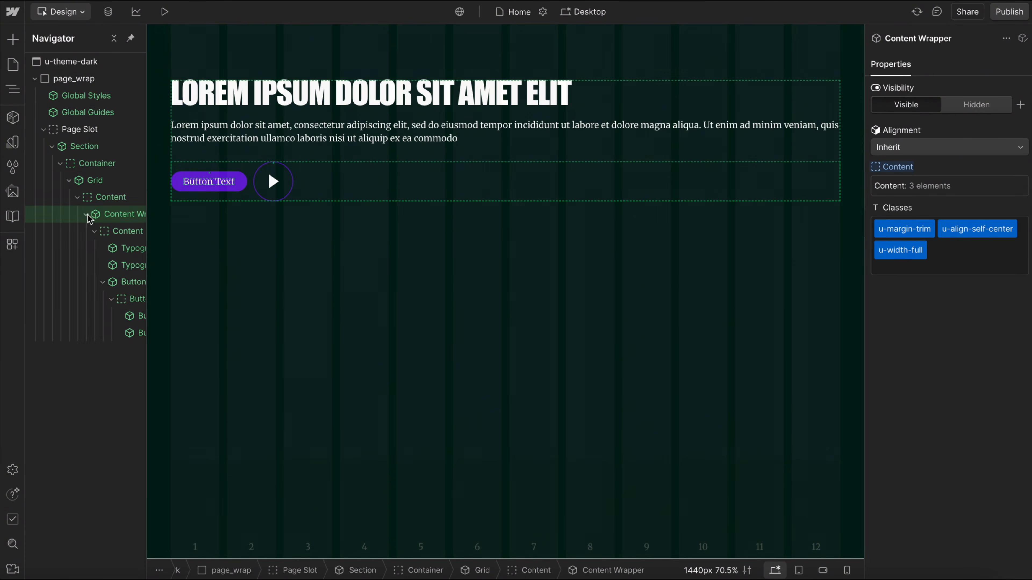
left_click(112, 198)
key("ctrl+k")
type("image")
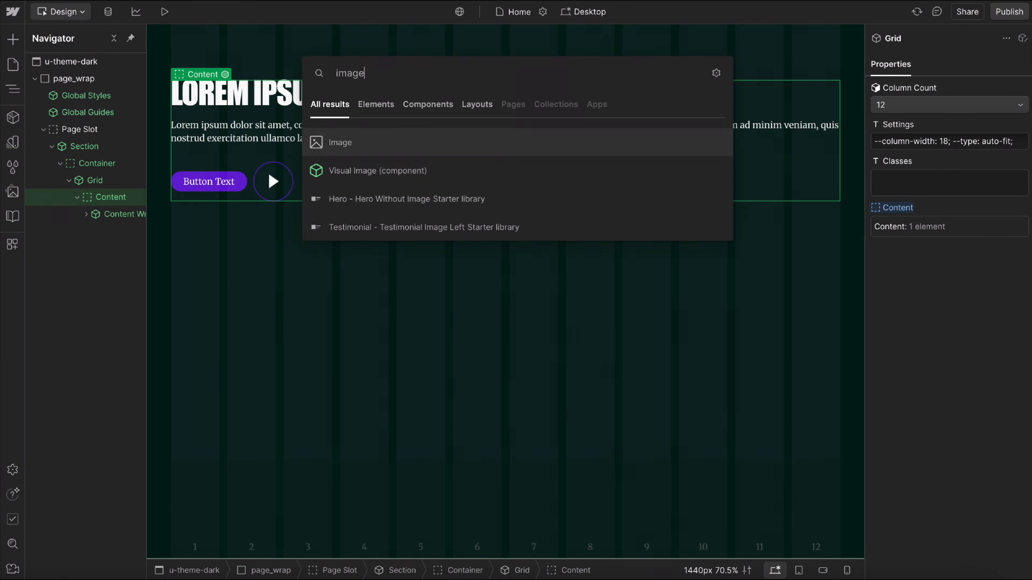
left_click(356, 185)
left_click(370, 226)
Select the text column's Content slot and set the canvas width to 1920 px to preview the two-column layout.
left_click(464, 216)
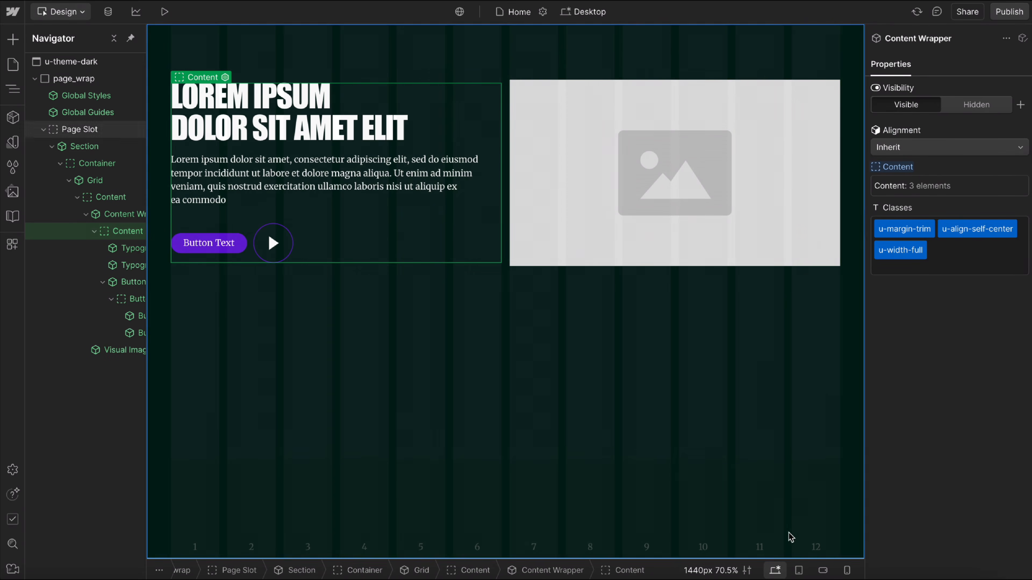
left_click(728, 569)
type("1920")
key("Return")
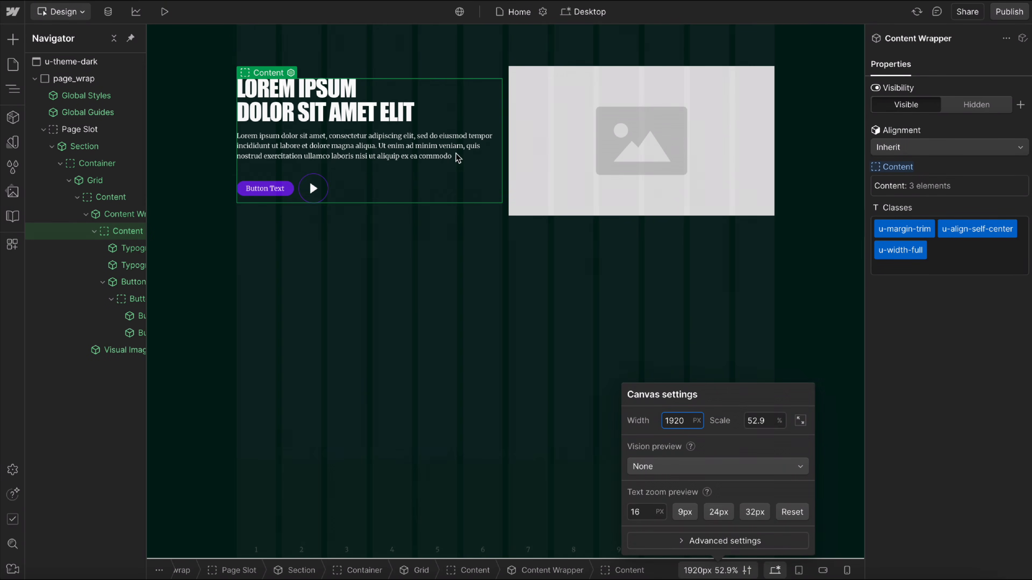
left_click(414, 190)
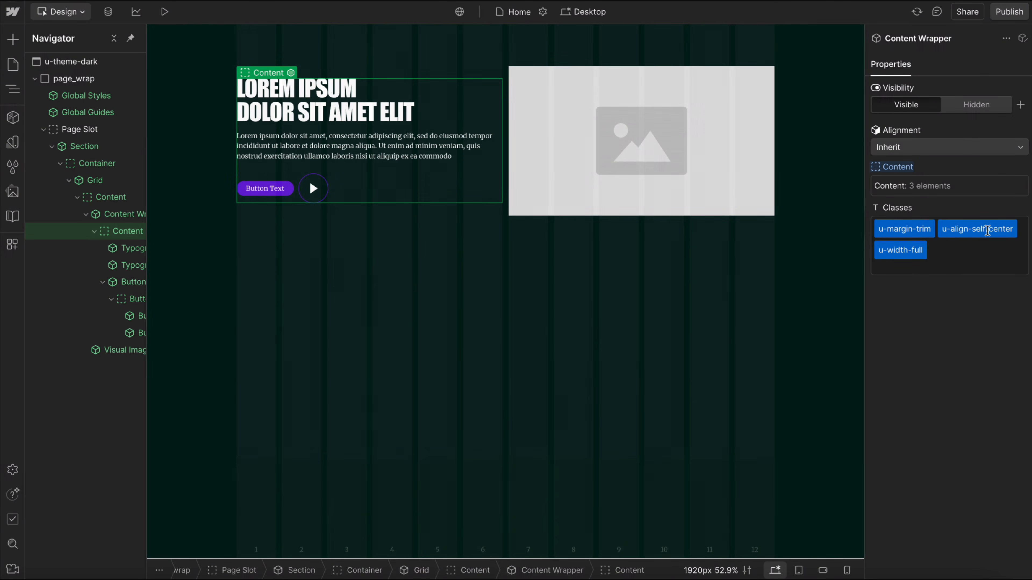
Remove the u-align-self-center class from the Content Wrapper that holds the heading, paragraph and buttons.
double_click(992, 229)
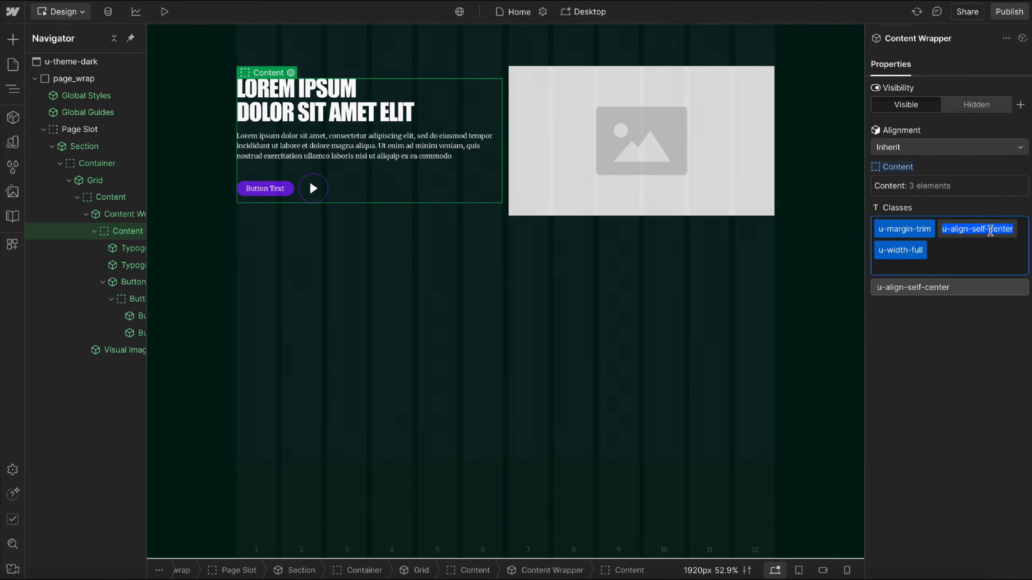
key("BackSpace")
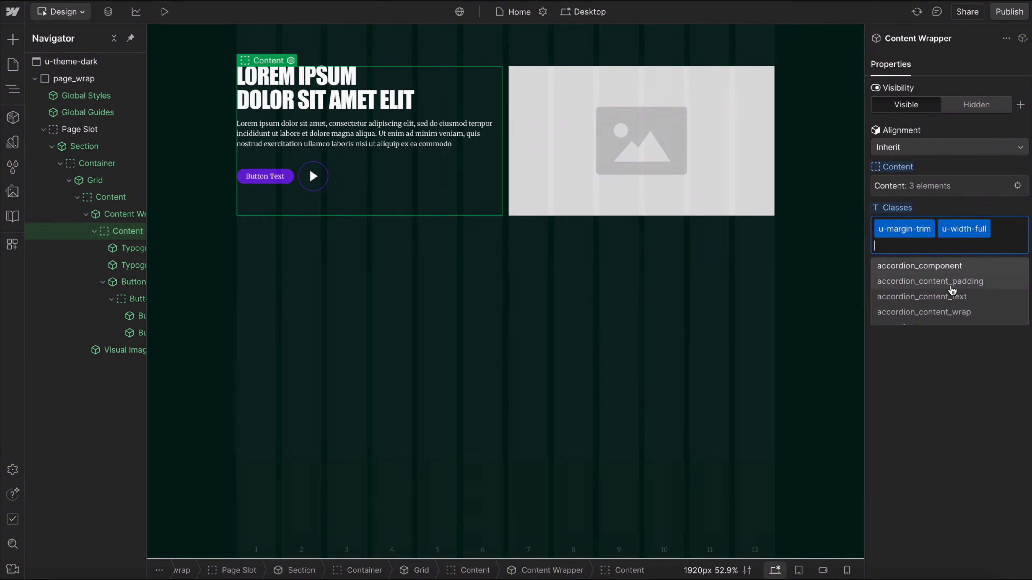
left_click(930, 422)
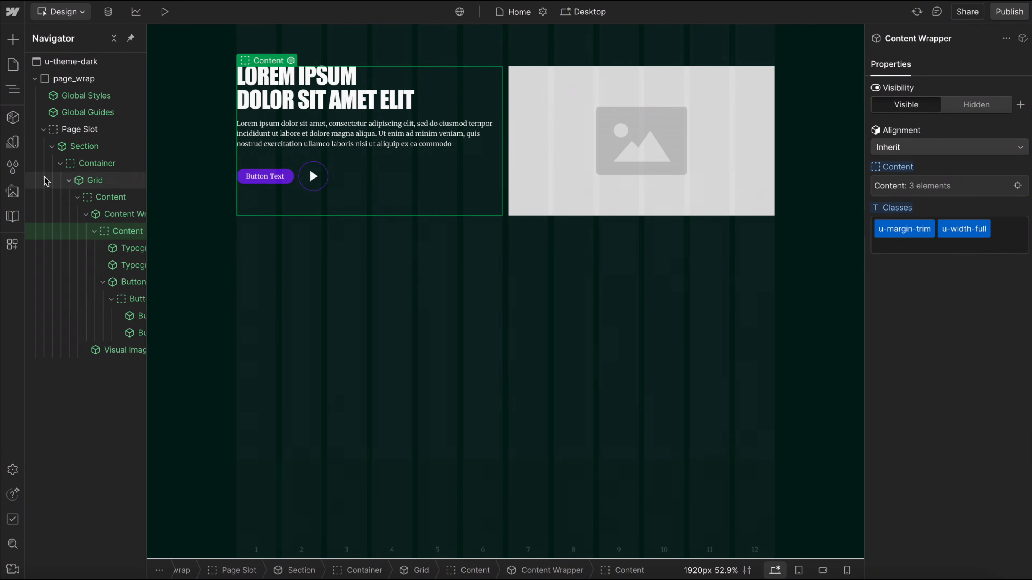
Add the u-align-items-center class to the Grid that contains the Content Wrapper and the Visual Image.
left_click(85, 214)
left_click(100, 181)
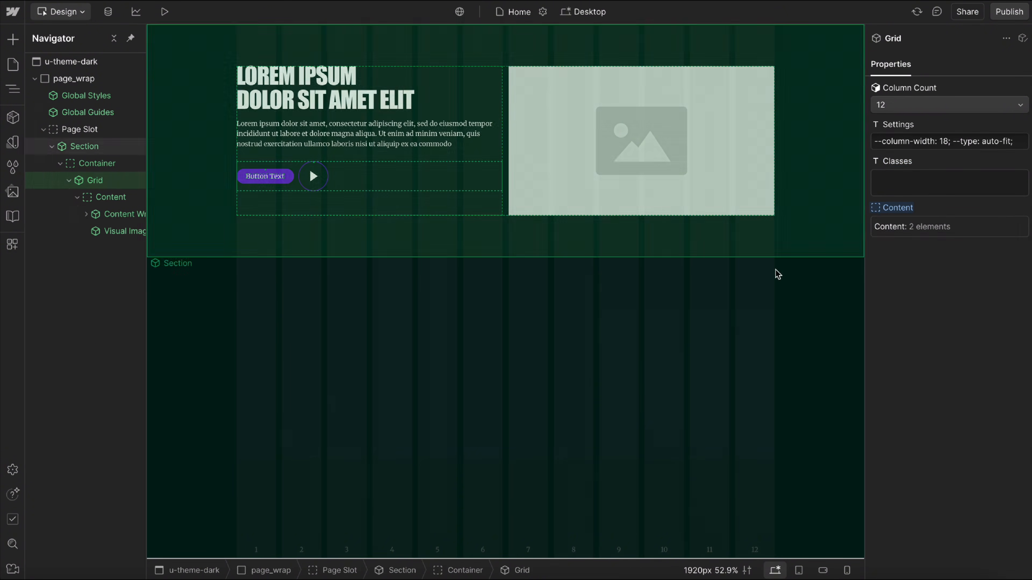
left_click(931, 182)
type("align")
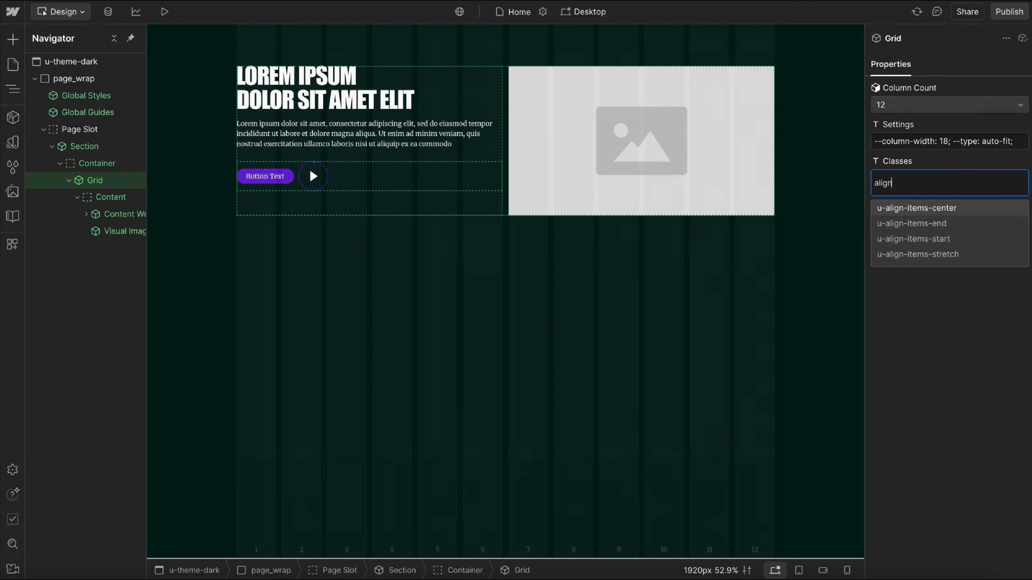
left_click(941, 207)
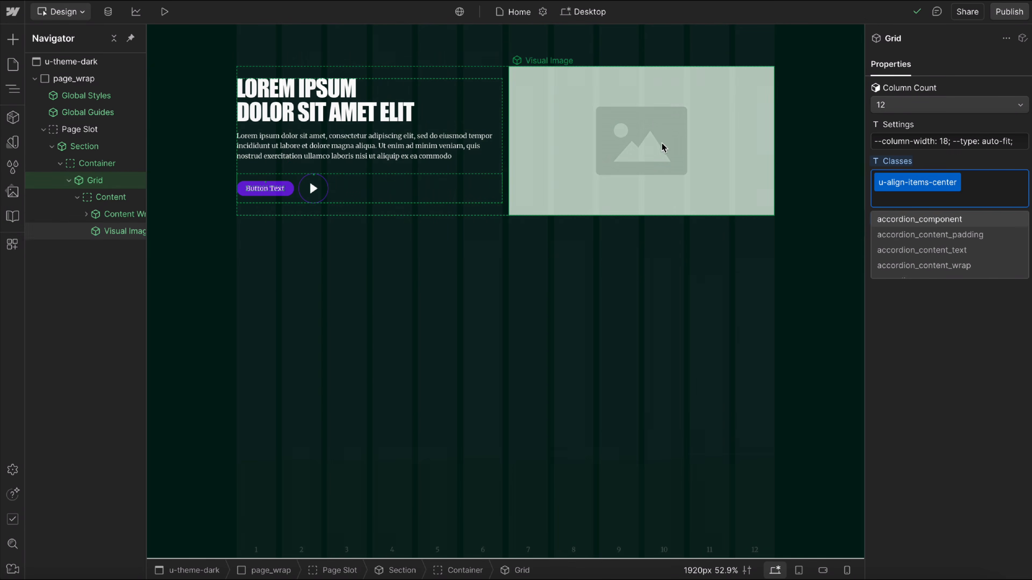
Narrow the canvas to 1015 px and remove the u-align-items-center class from the Grid.
left_click_drag(867, 150, 695, 184)
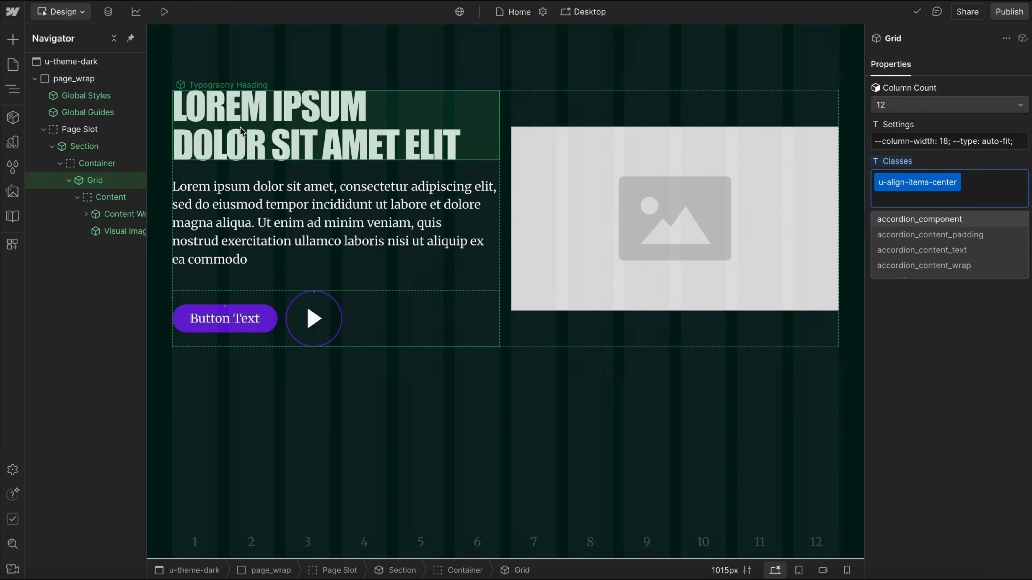
double_click(912, 182)
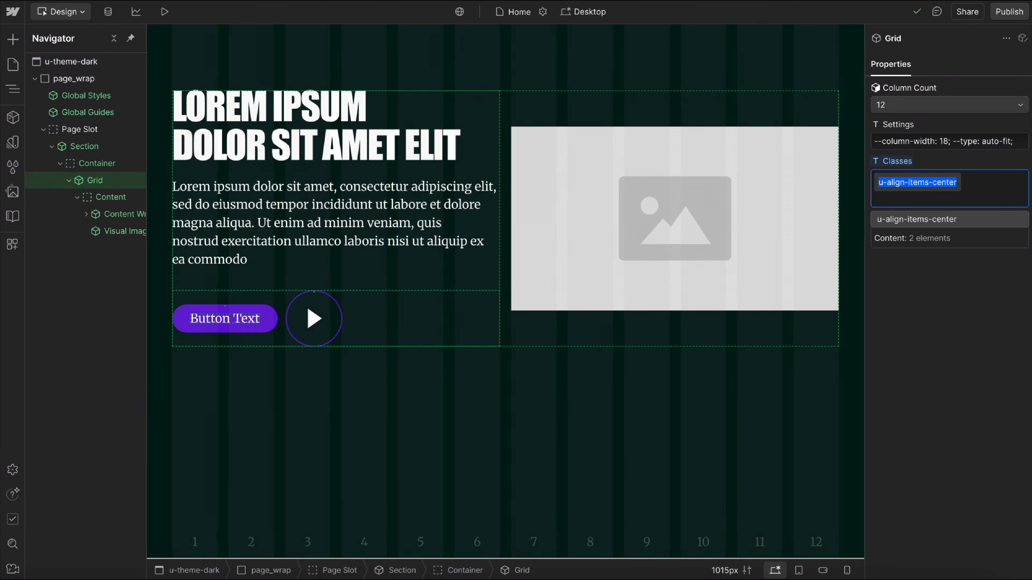
key("BackSpace")
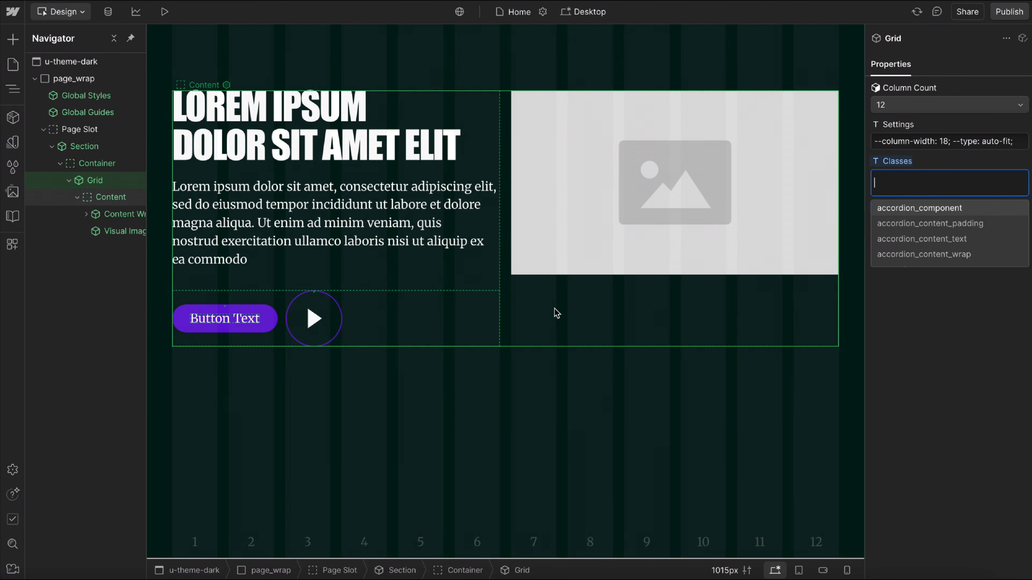
Add the u-align-self-center class back to the Content Wrapper beside the image.
left_click(385, 274)
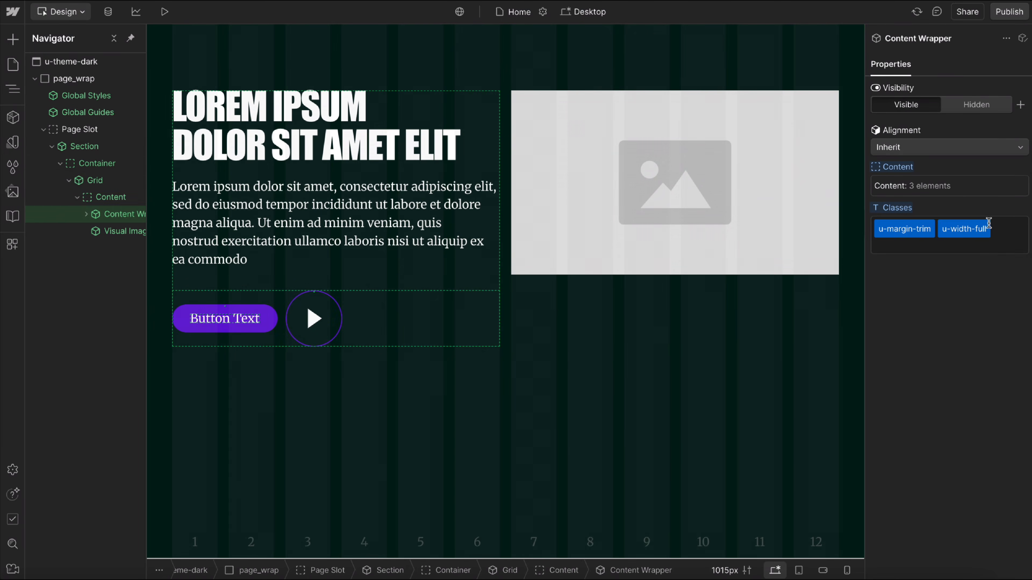
left_click(1012, 242)
type("align")
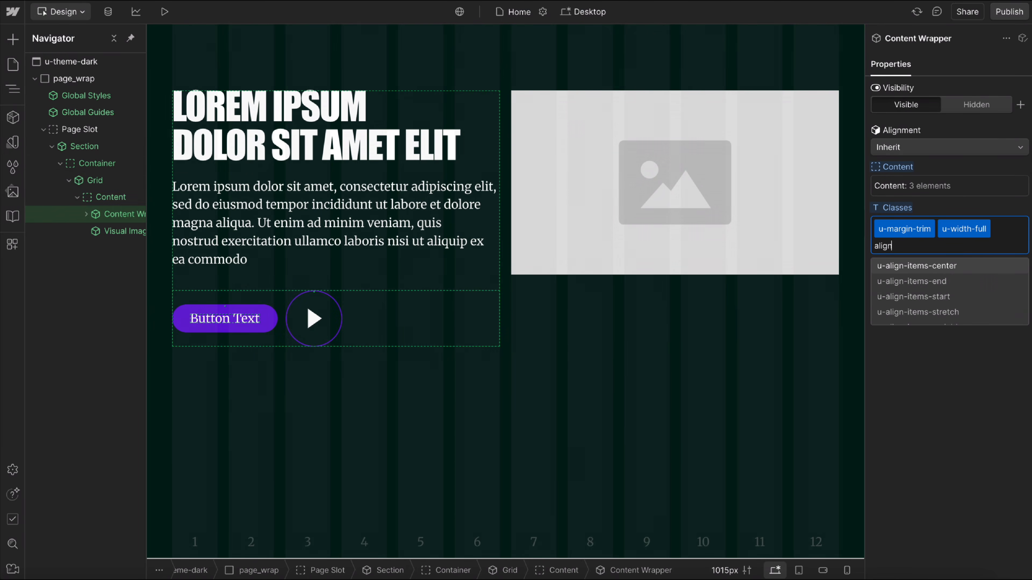
type("-se")
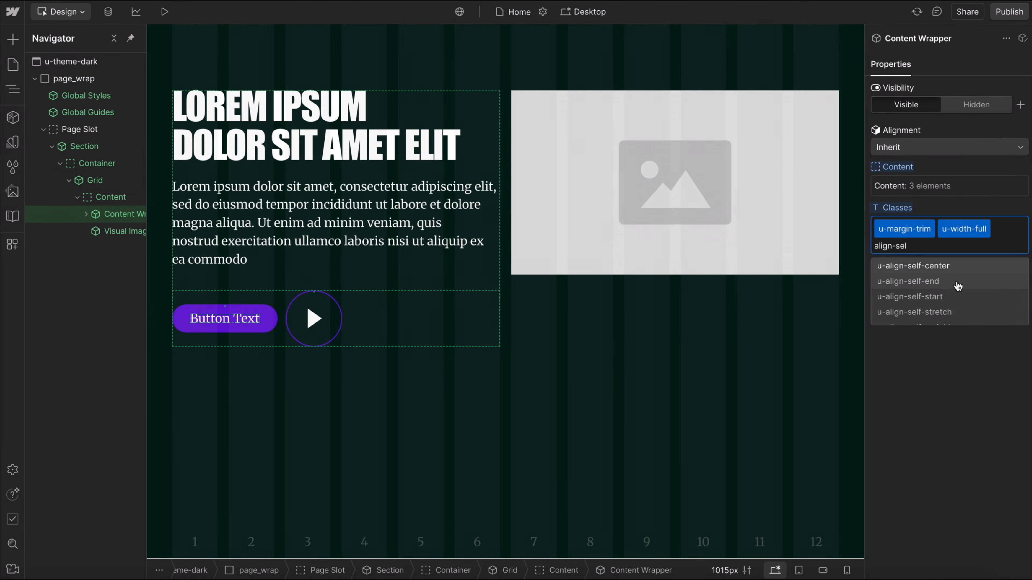
type("l")
left_click(958, 286)
Add the u-height-full class to the Visual Image in the second column.
left_click(645, 173)
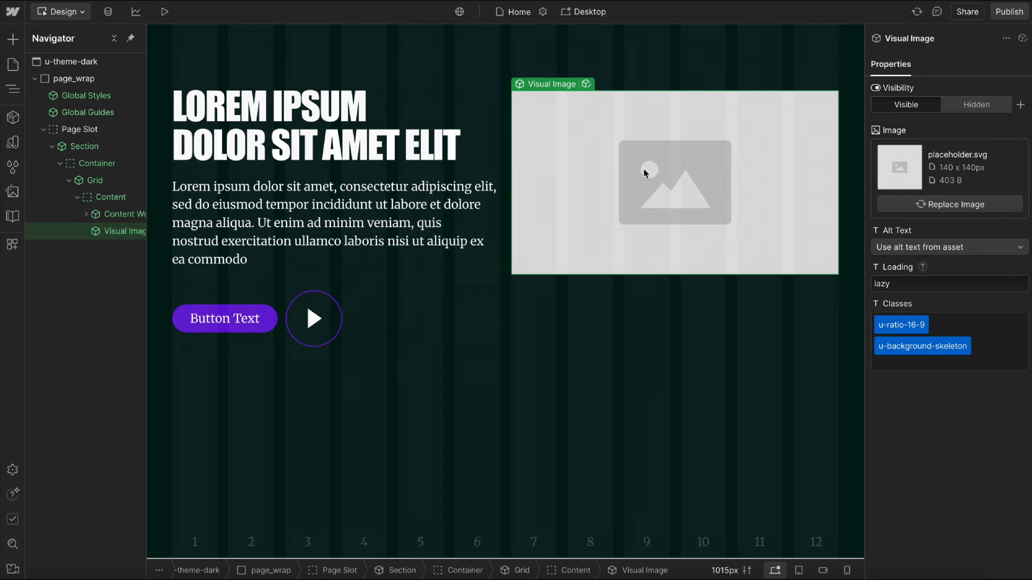
left_click(984, 361)
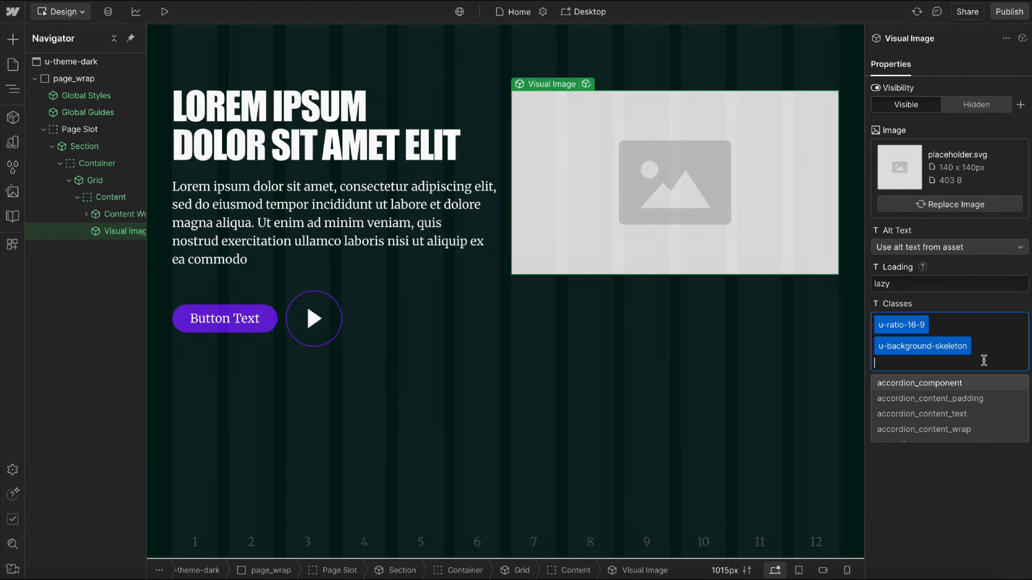
type("hei")
left_click(942, 387)
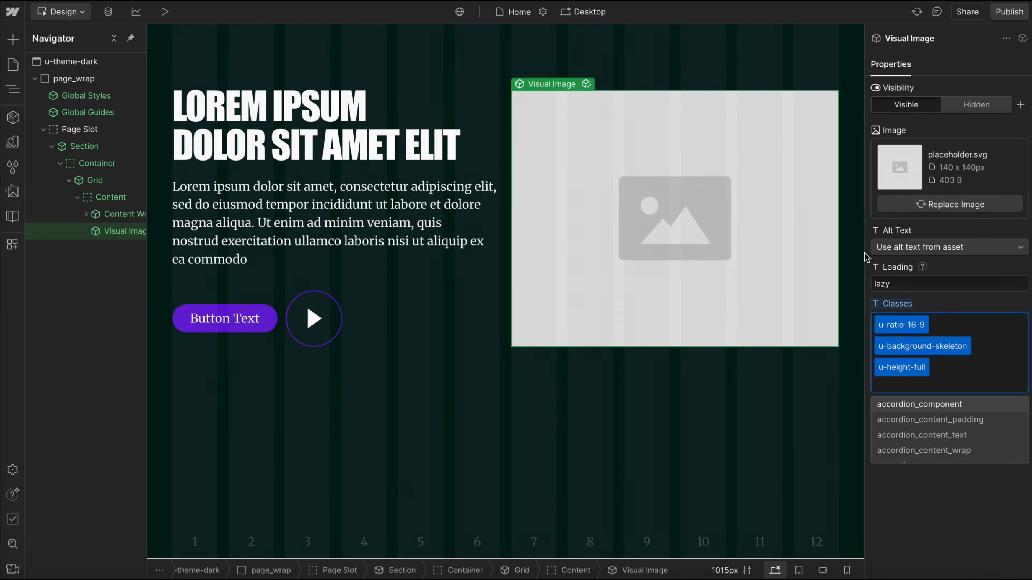
Set the canvas width to 1920 px to check how the full-height image sits beside the content.
left_click(725, 570)
key("Return")
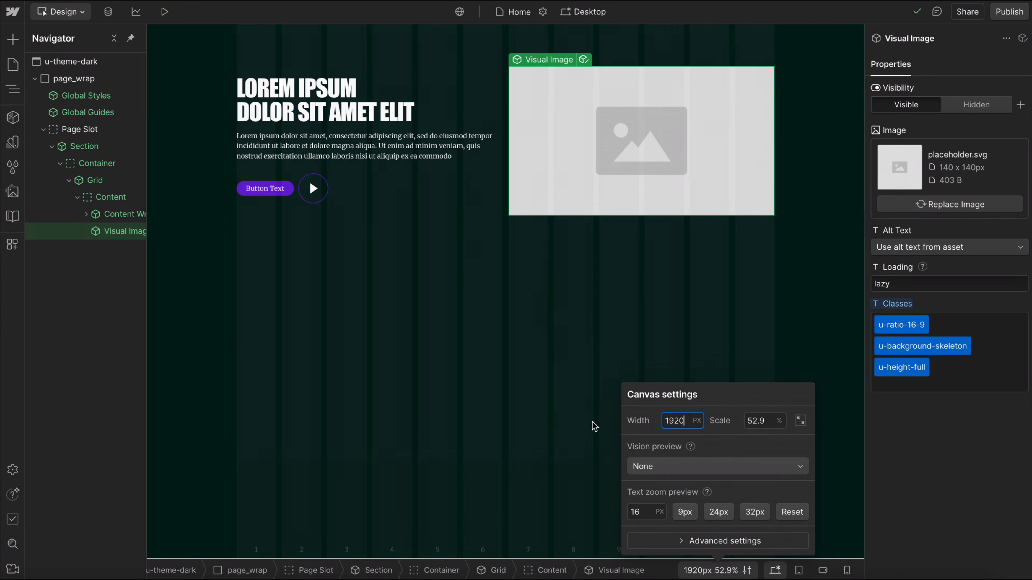
left_click(384, 186)
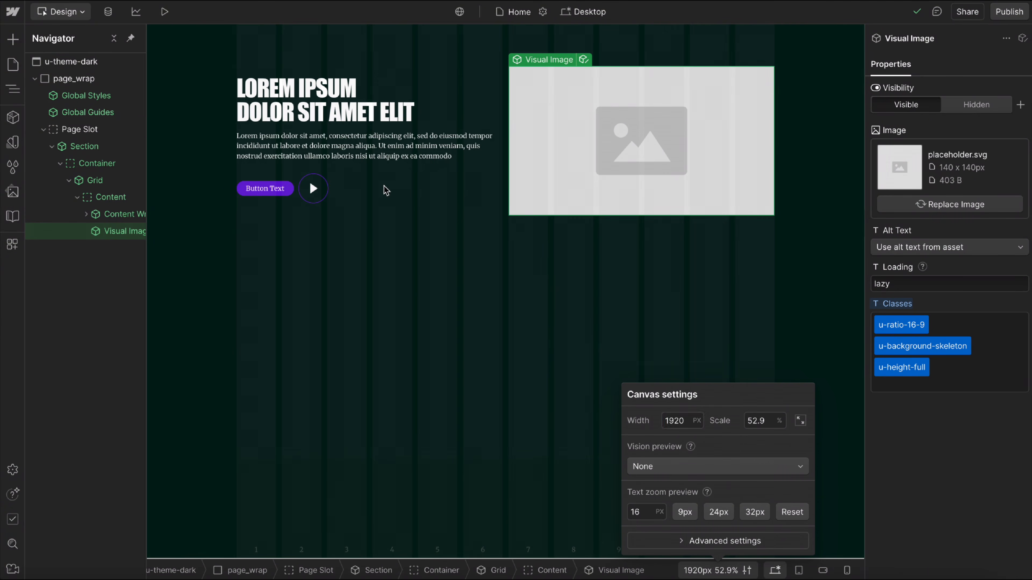
left_click(352, 175)
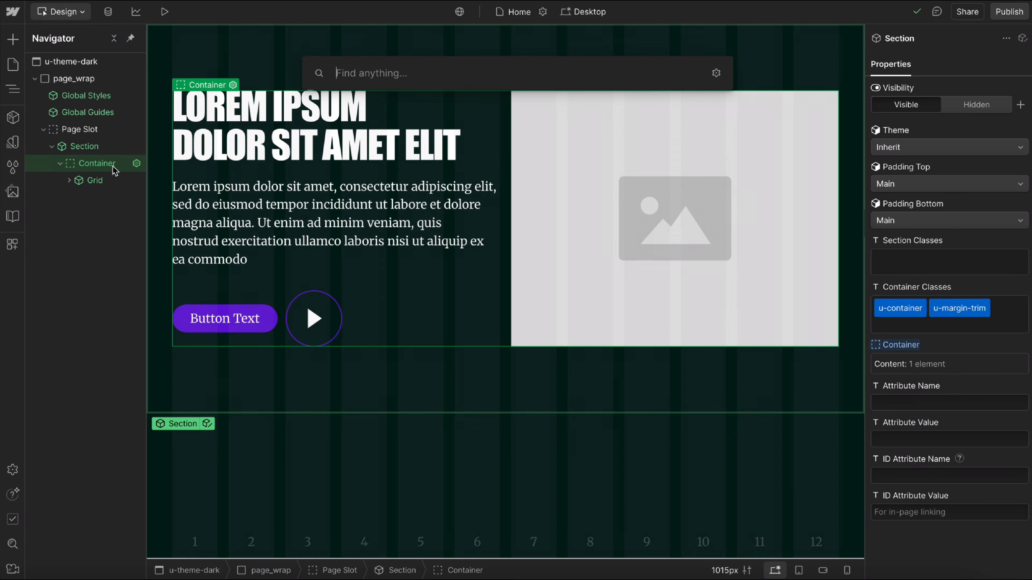
Insert a Visual Video component into the section's Container below the grid.
type("vid")
key("Down")
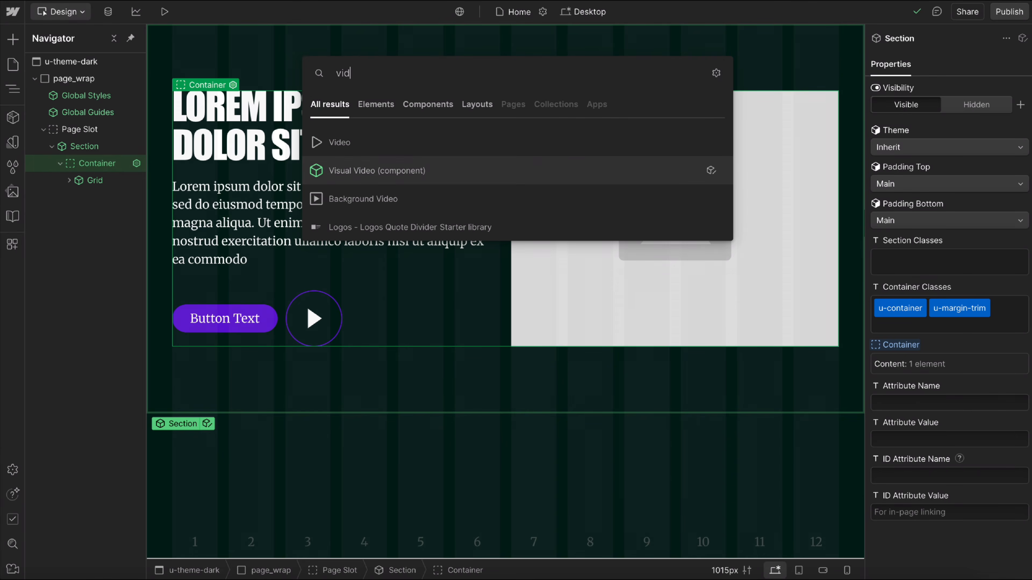
key("Return")
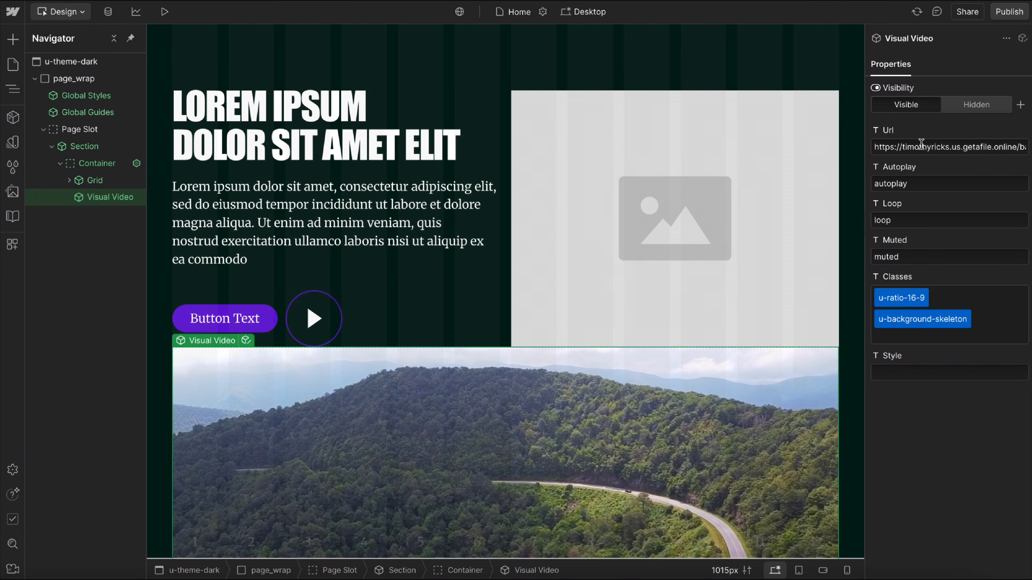
Clear the Visual Video's Url and remove its u-background-skeleton class.
left_click(951, 148)
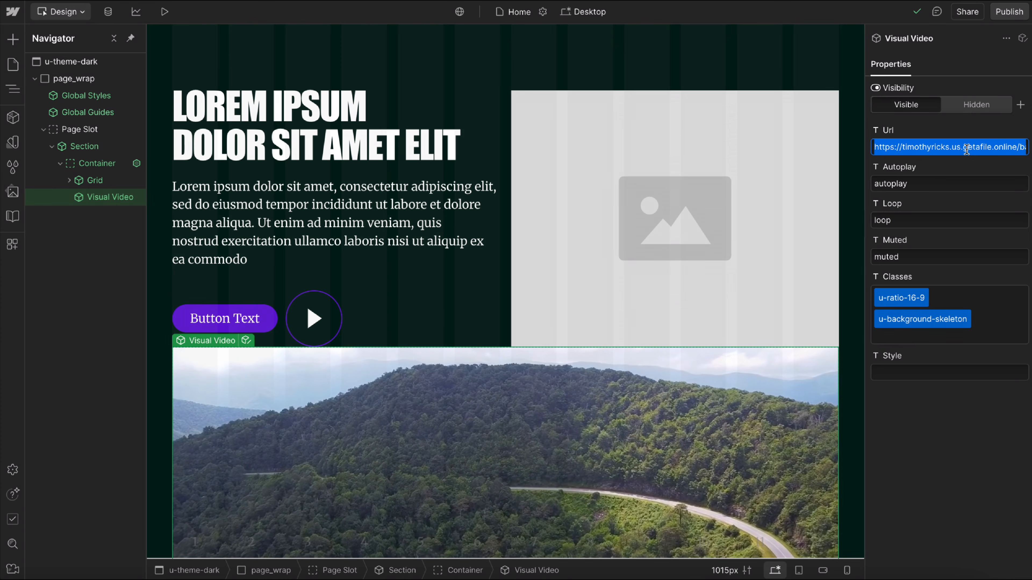
key("BackSpace")
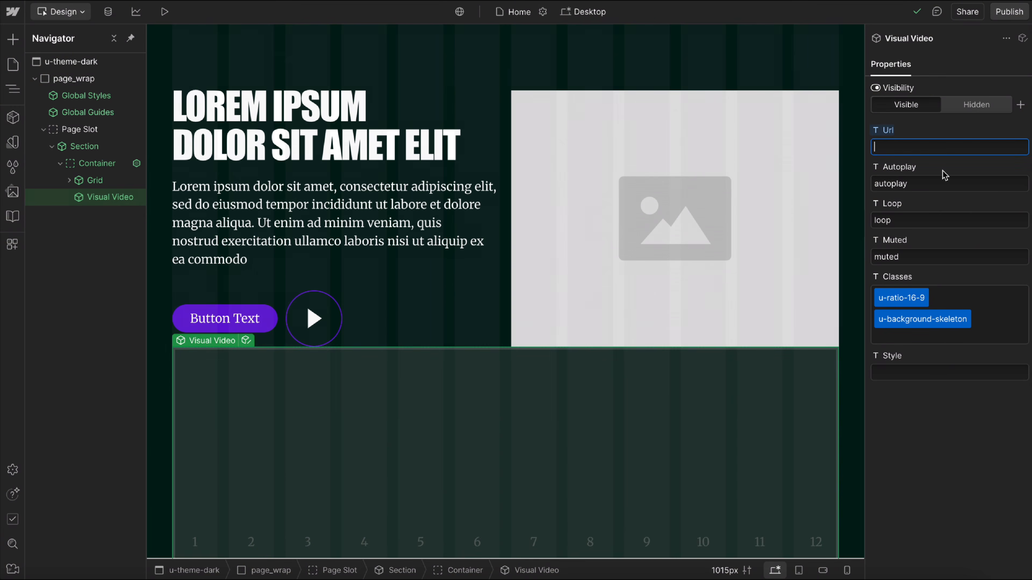
scroll(650, 375, "down", 5)
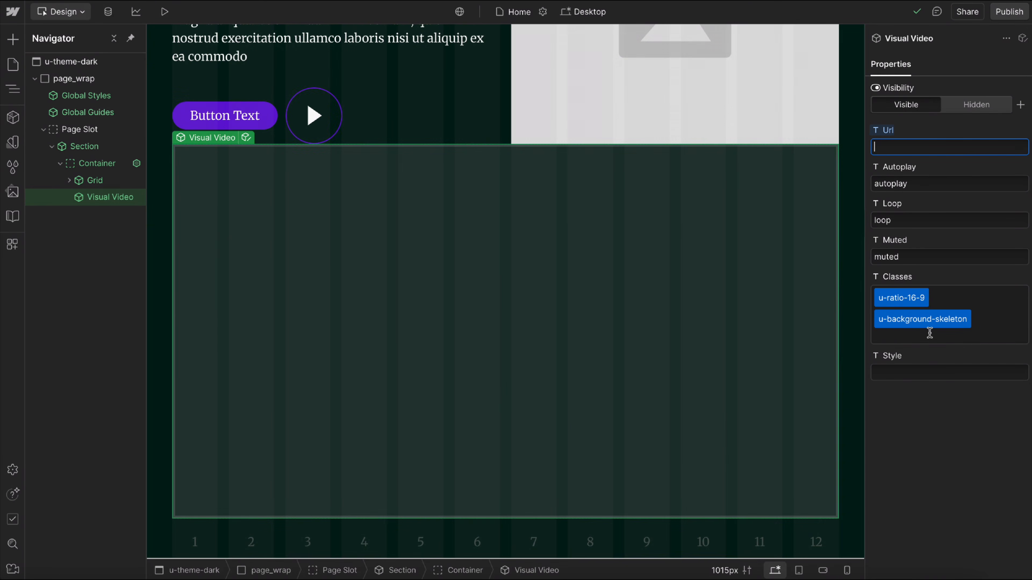
left_click(899, 321)
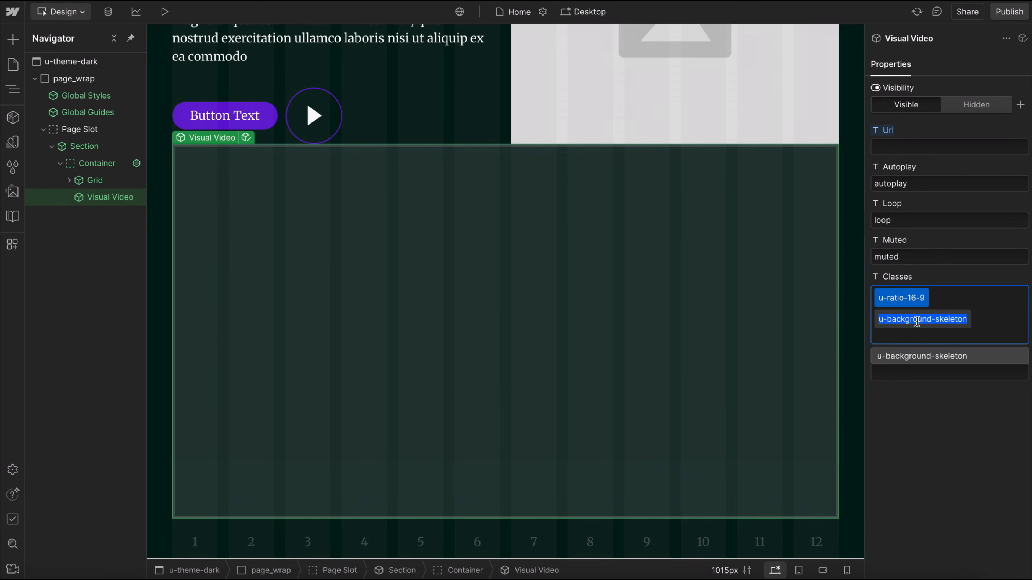
key("BackSpace")
key("BackSpace")
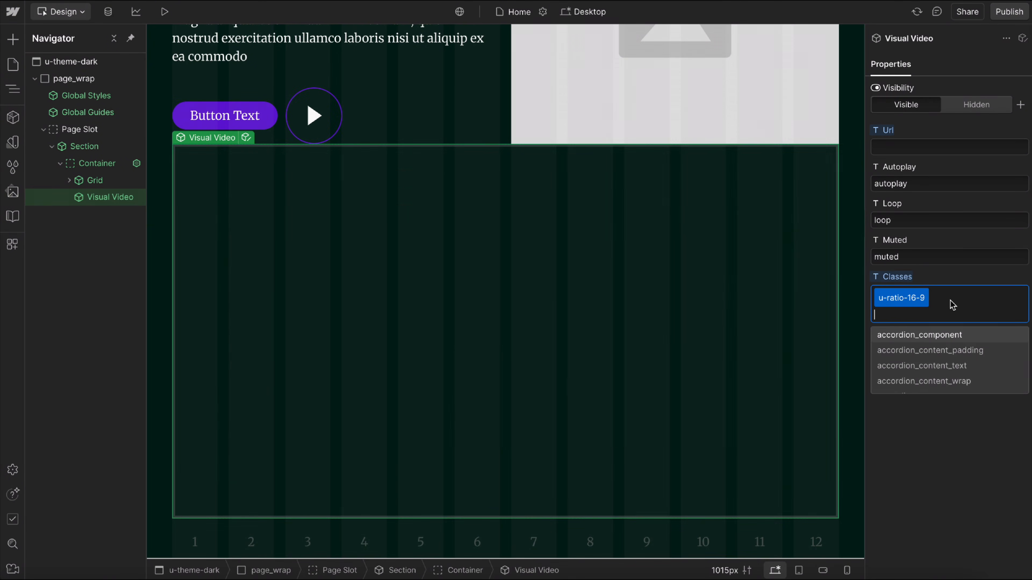
Undo the clearing of the Visual Video's Url and the removal of its background skeleton class.
left_click(954, 280)
key("super+z")
key("super+z")
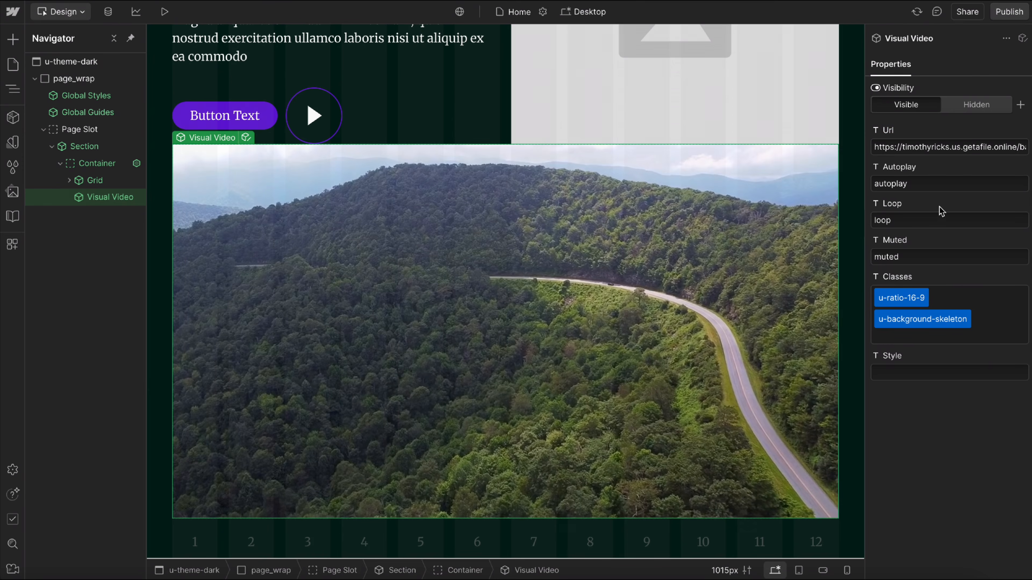
Replace the Visual Video's u-ratio-16-9 and u-background-skeleton classes with u-cover-absolute and u-zindex-negative.
left_click(900, 298)
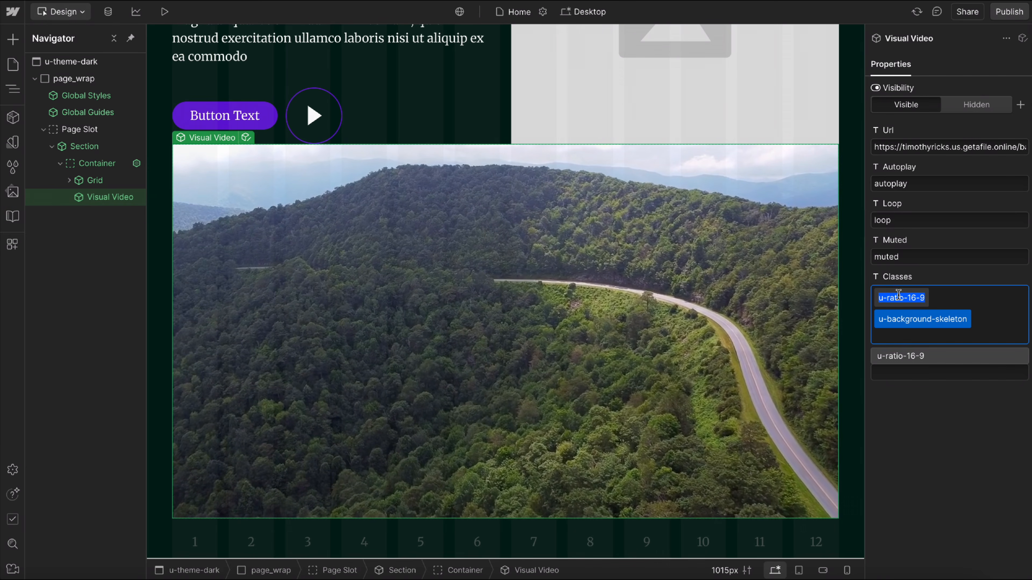
key("BackSpace")
type("cover")
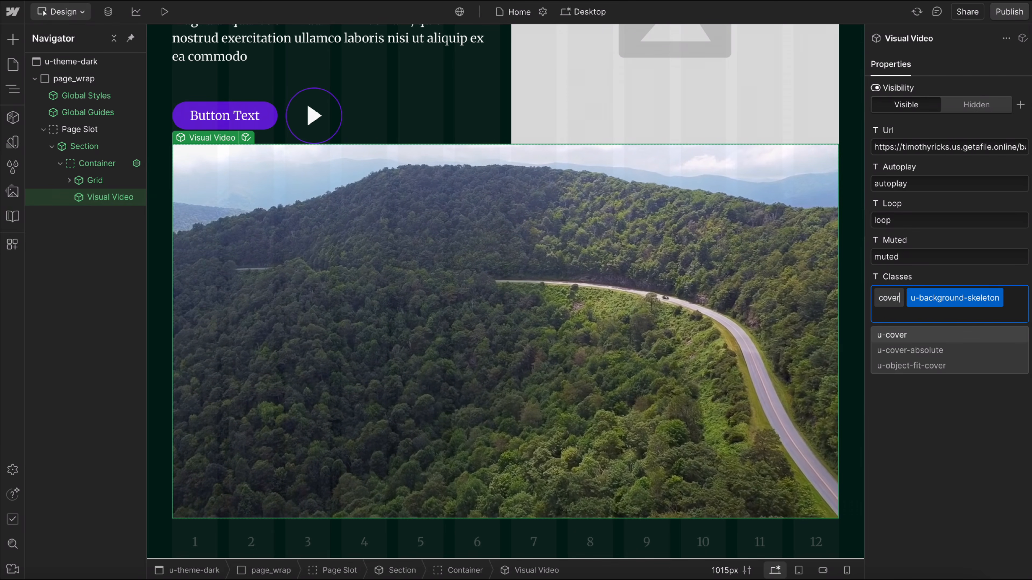
left_click(930, 356)
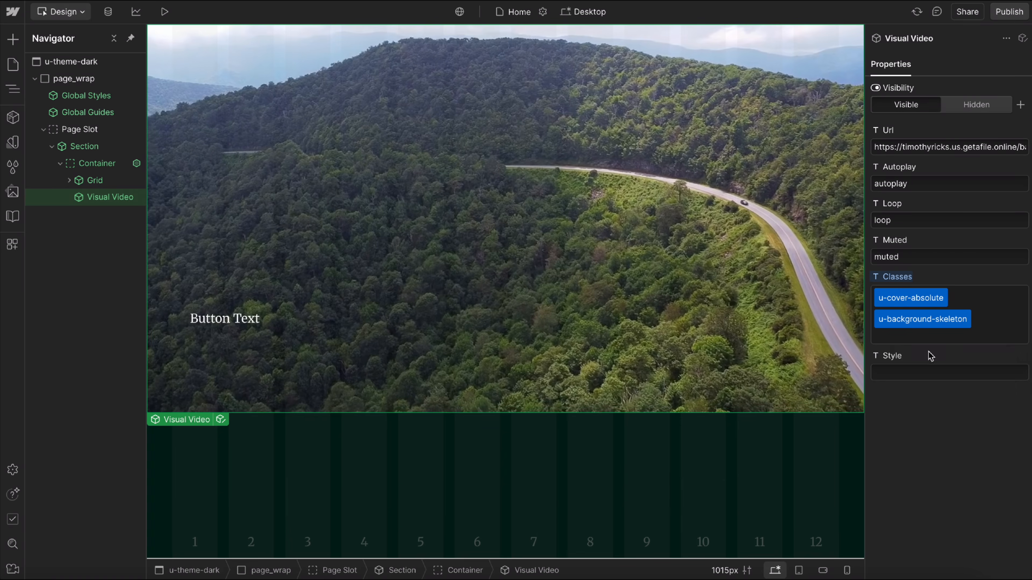
left_click(930, 321)
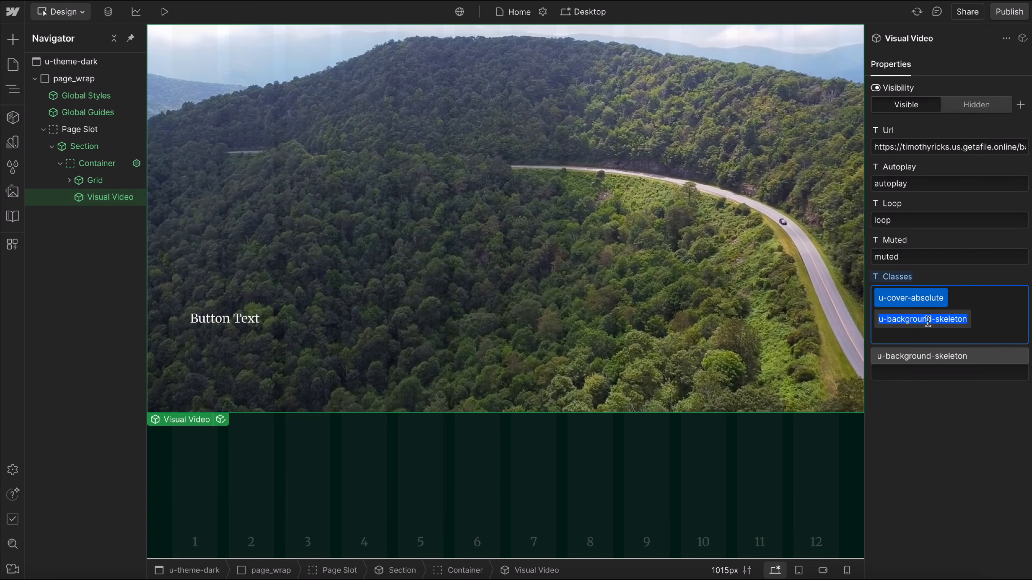
key("BackSpace")
type("zindex")
scroll(943, 357, "down", 3)
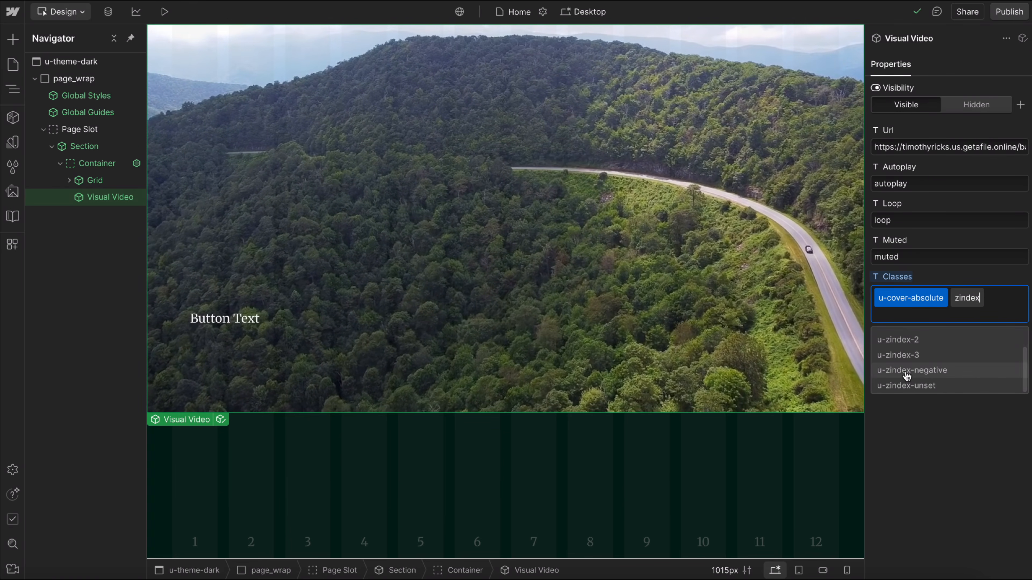
left_click(930, 366)
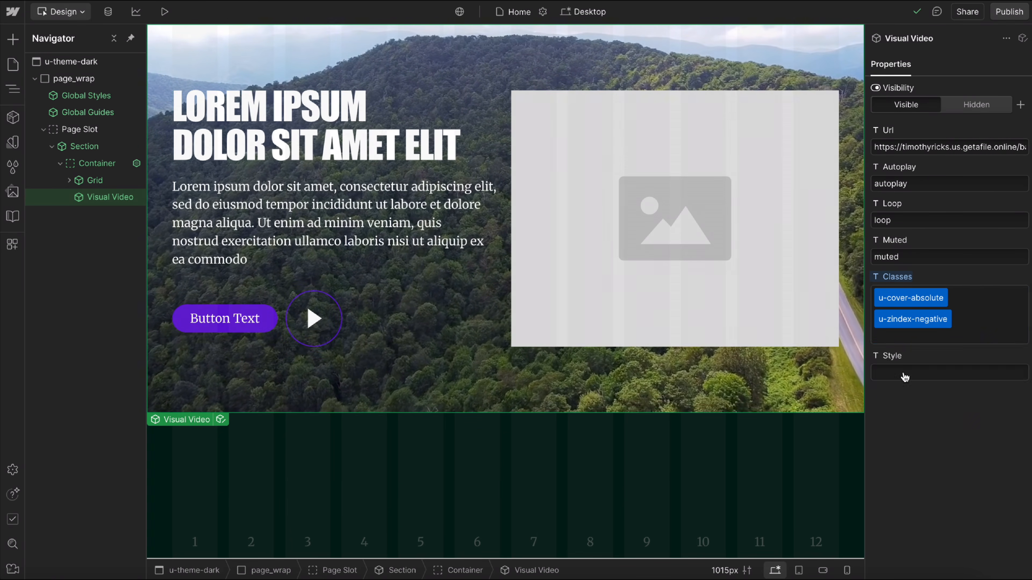
Insert a Media Overlay component after the Visual Video in the Container and set its opacity to 60%.
left_click(104, 197)
key("ctrl+k")
type("over")
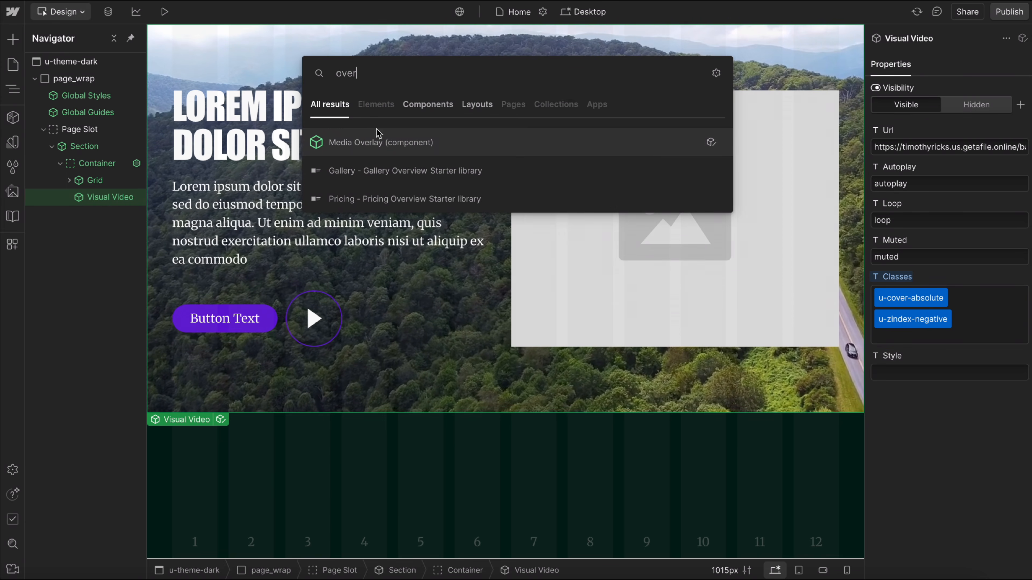
key("Return")
left_click(919, 227)
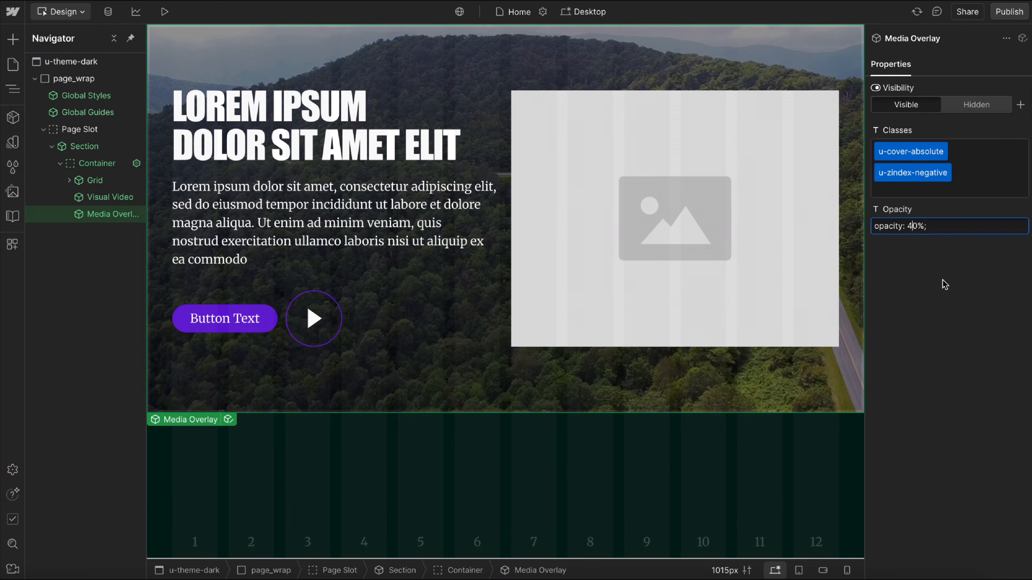
key("BackSpace")
type("6")
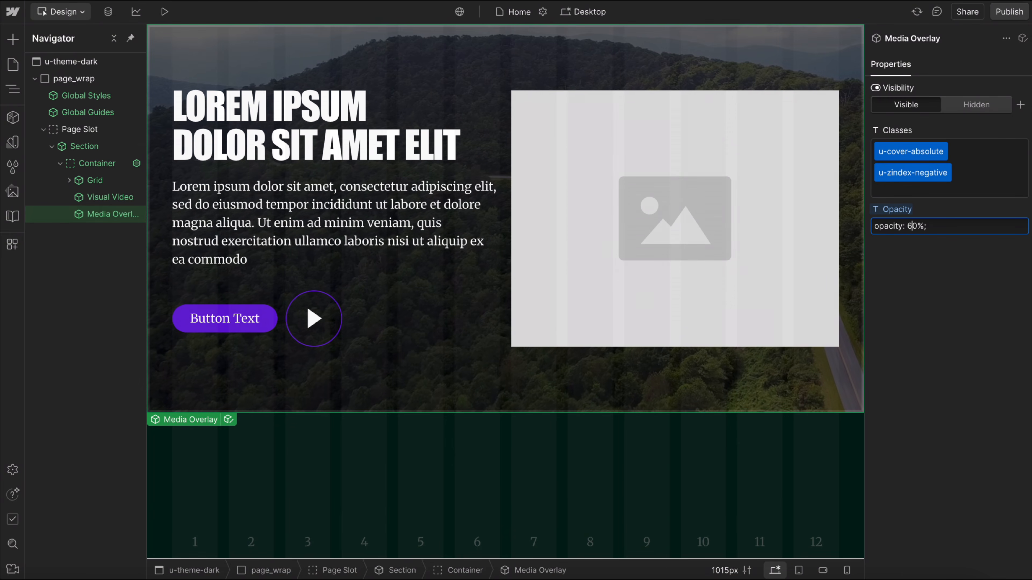
left_click(929, 165)
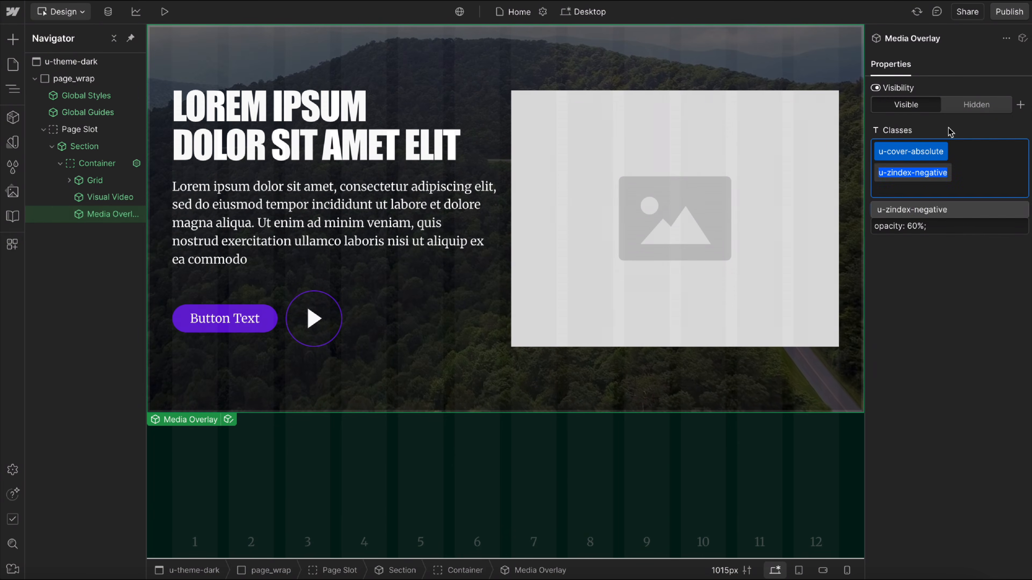
left_click(941, 120)
Insert a Visual Image component after the Media Overlay in the Container.
key("ctrl+e")
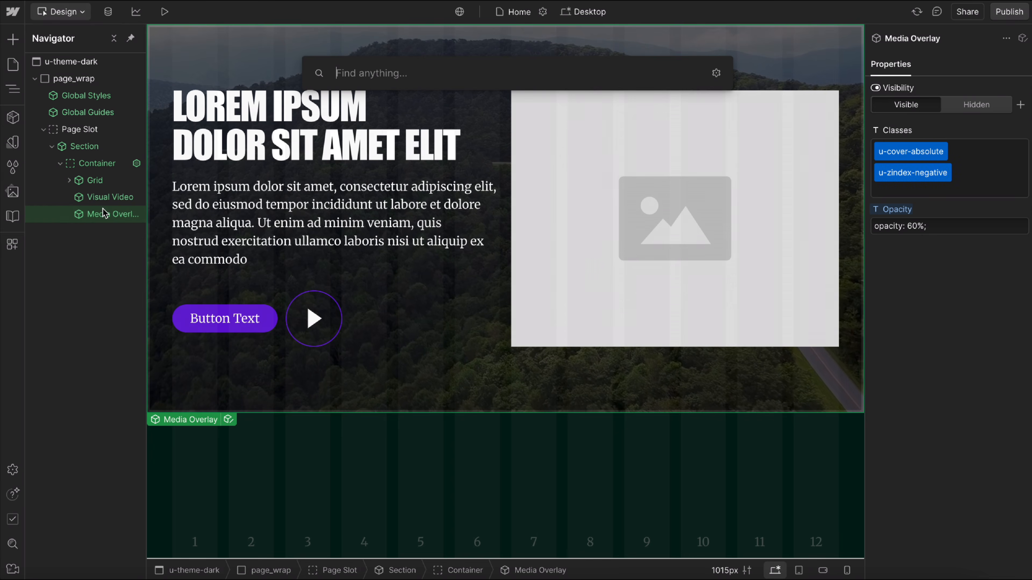
type("imag")
key("Return")
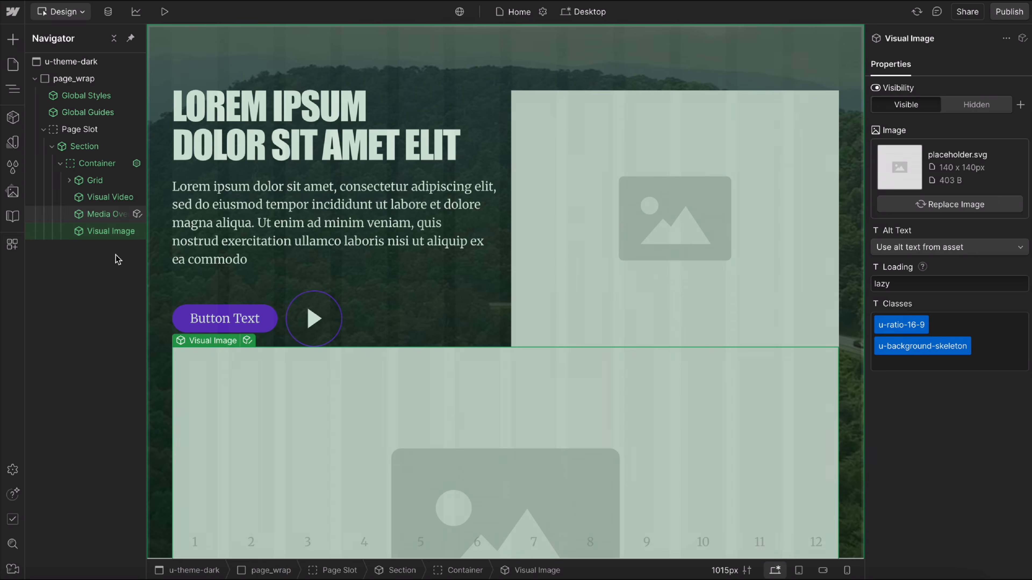
Replace the new Visual Image's u-ratio-16-9 and u-background-skeleton classes with u-cover-absolute and u-zindex-negative.
double_click(891, 324)
type("u-cover")
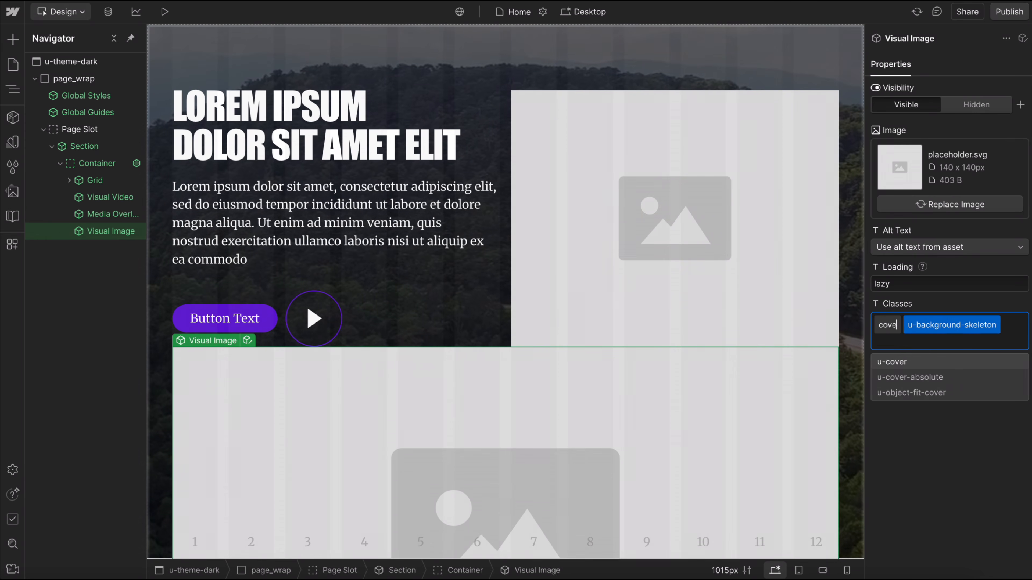
left_click(930, 379)
double_click(925, 345)
type("u-zindex")
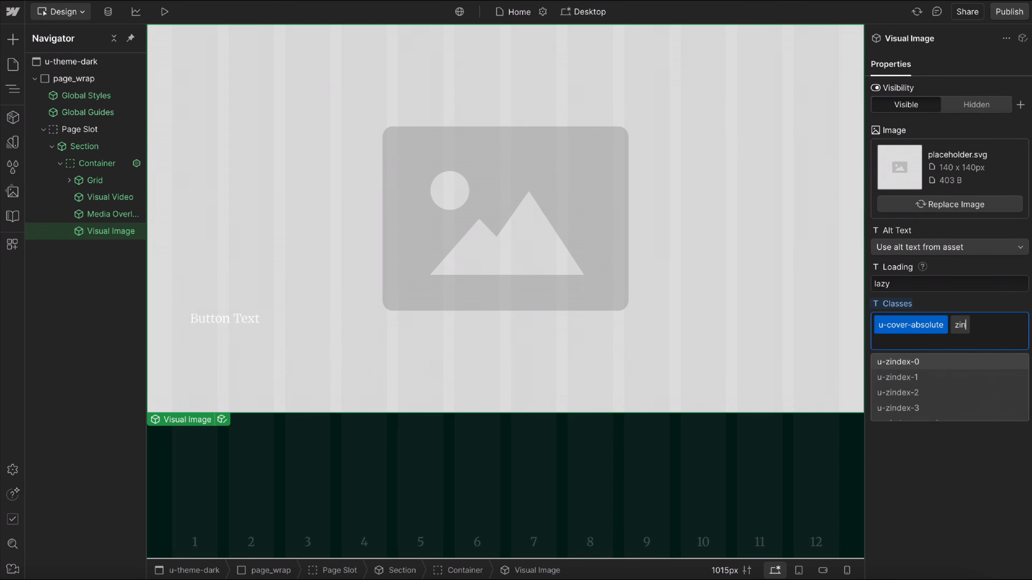
left_click(934, 391)
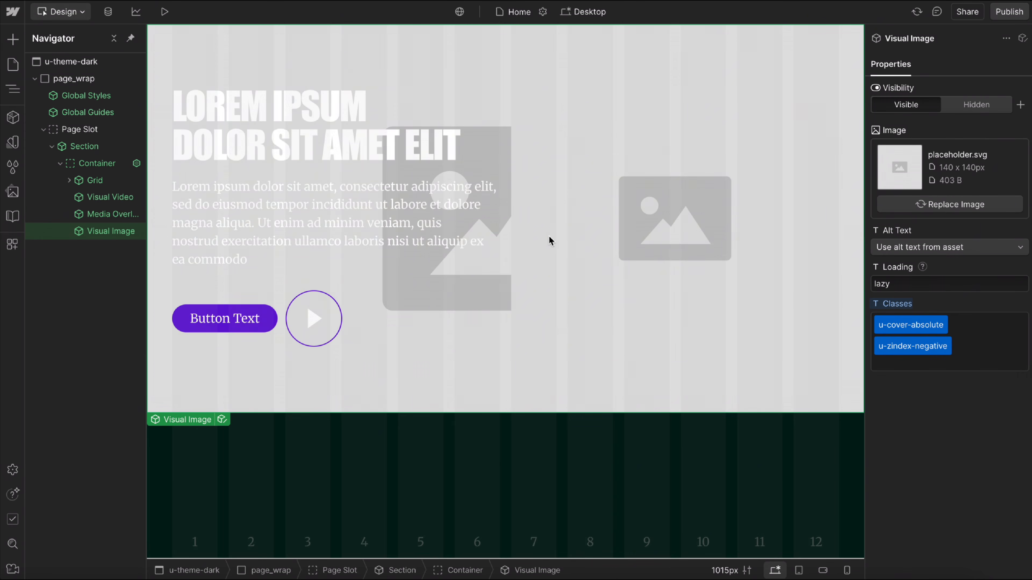
Move the covering Visual Image directly before the Visual Video in the Container and check the video's Url.
left_click_drag(122, 232, 106, 191)
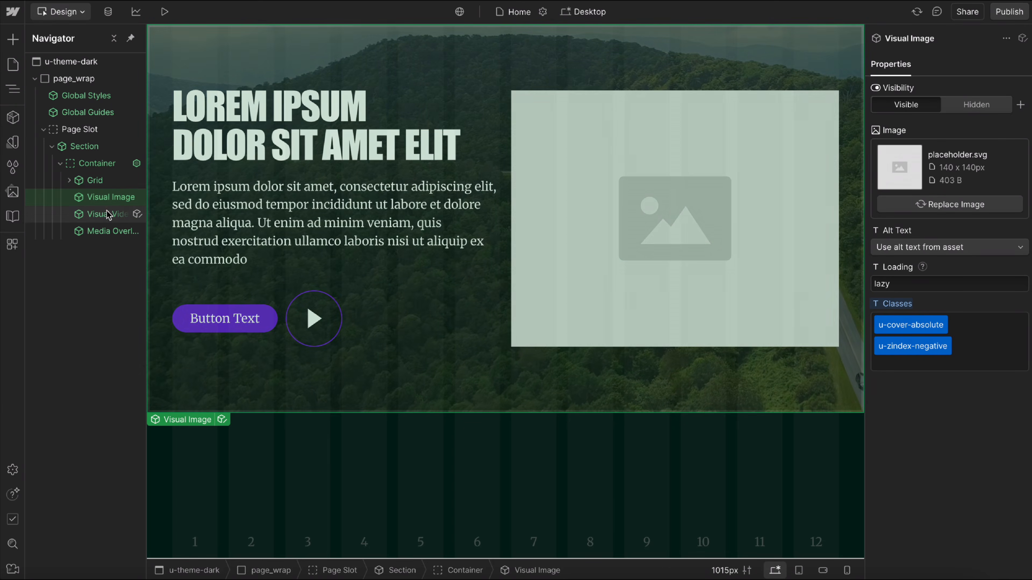
left_click(107, 213)
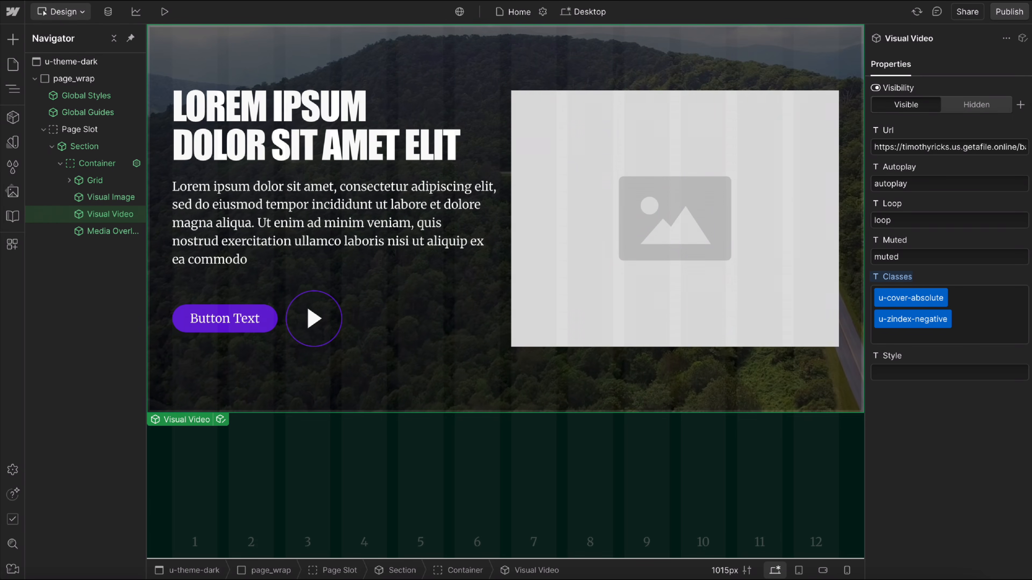
triple_click(966, 155)
left_click(115, 285)
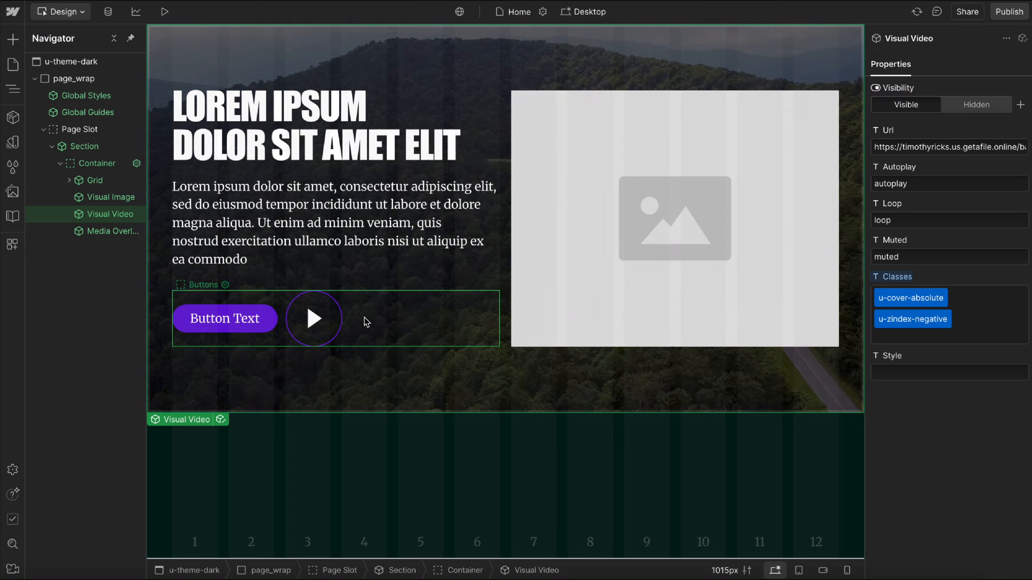
Open the Button Main component and examine the properties of its nested Clickable.
left_click(591, 201)
left_click(256, 323)
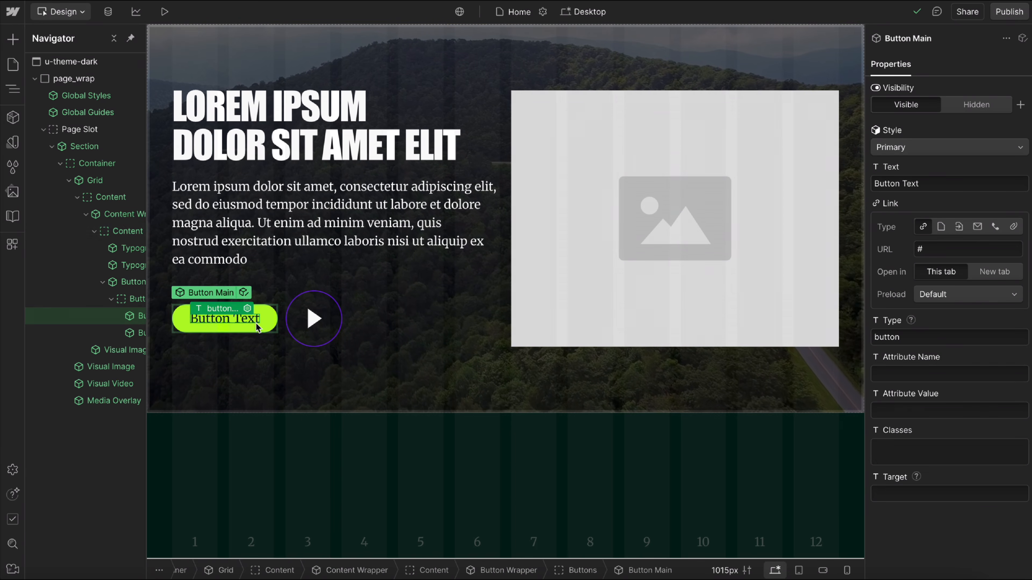
left_click(245, 294)
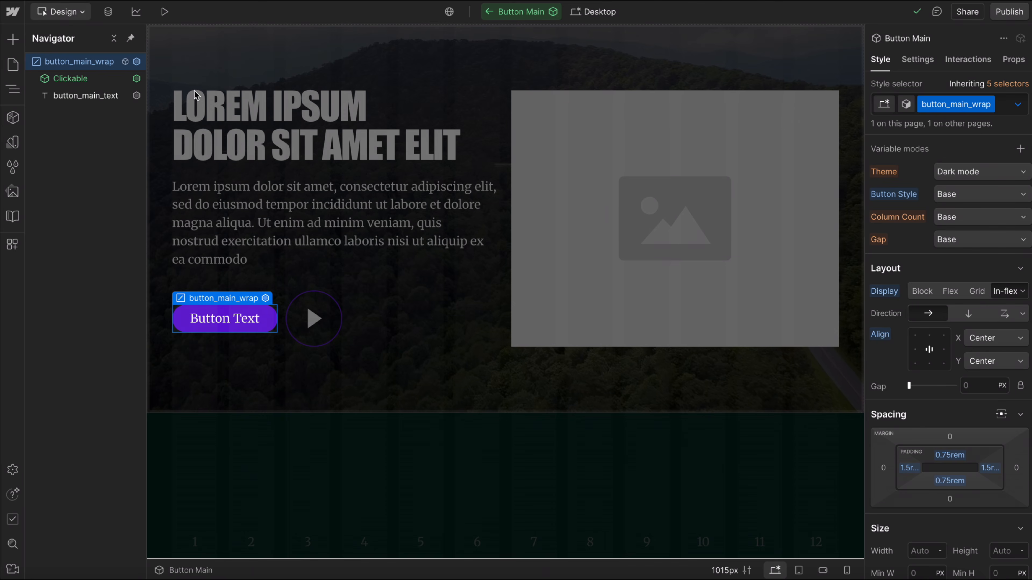
left_click(79, 81)
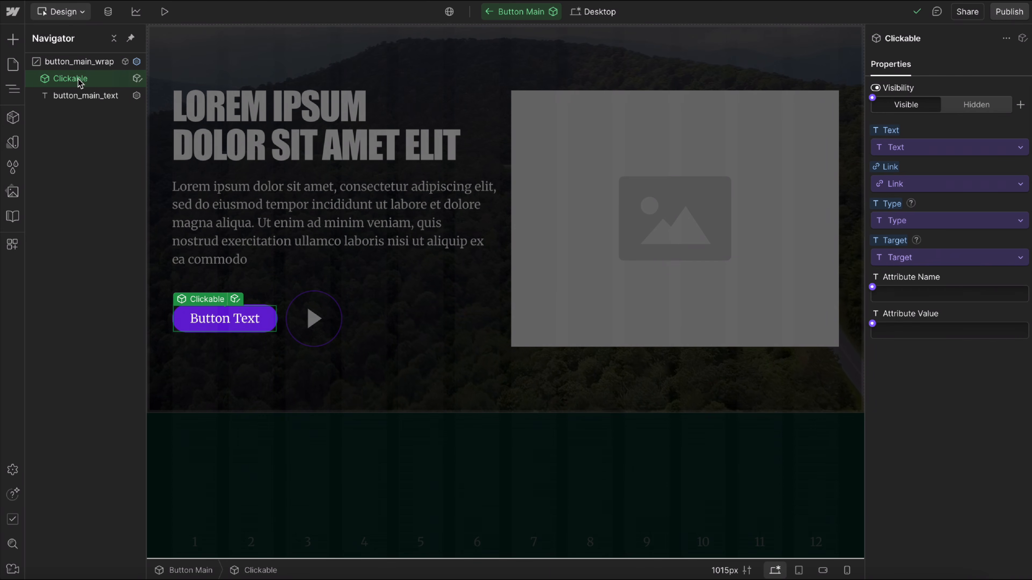
Delete the Visual Image from the Grid's Content slot and insert a Card Primary component in its place.
left_click(613, 244)
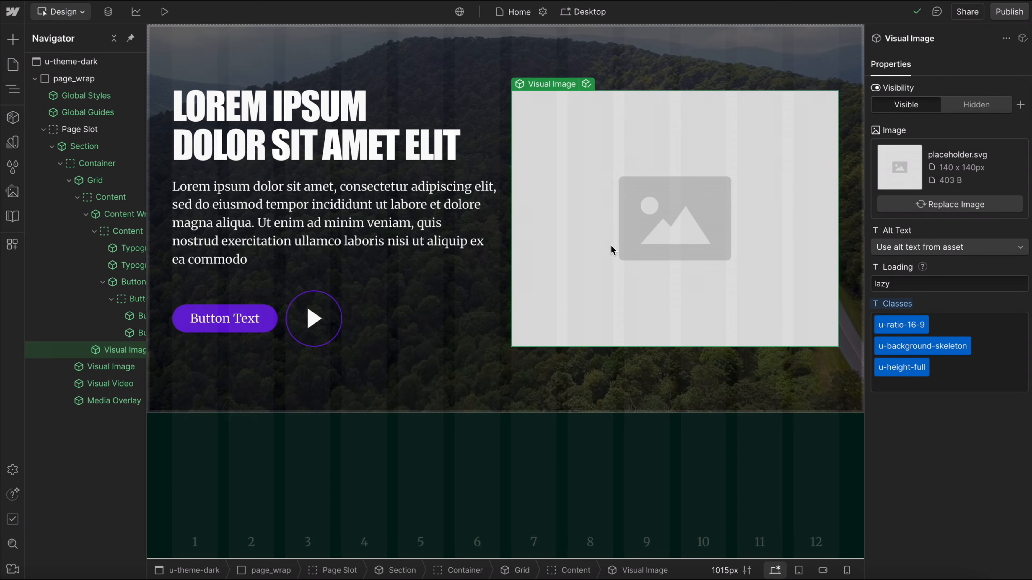
key("Delete")
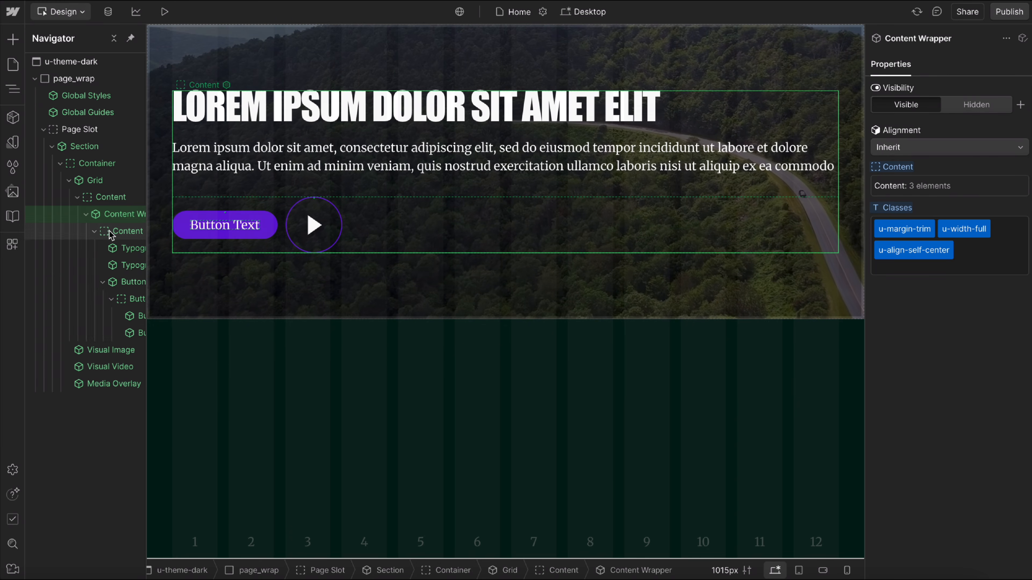
left_click(85, 215)
left_click(102, 198)
key("super+e")
type("card")
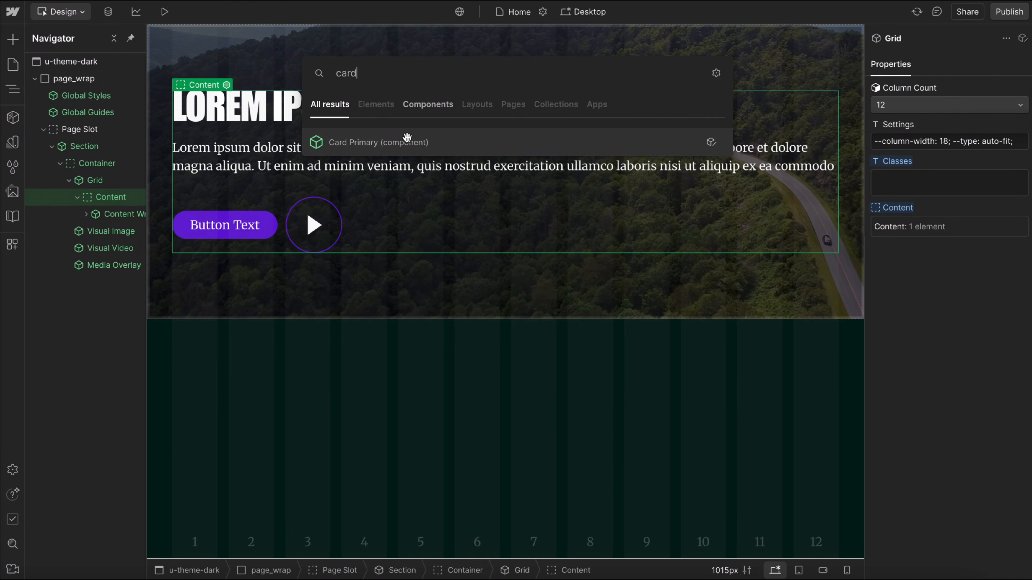
key("Return")
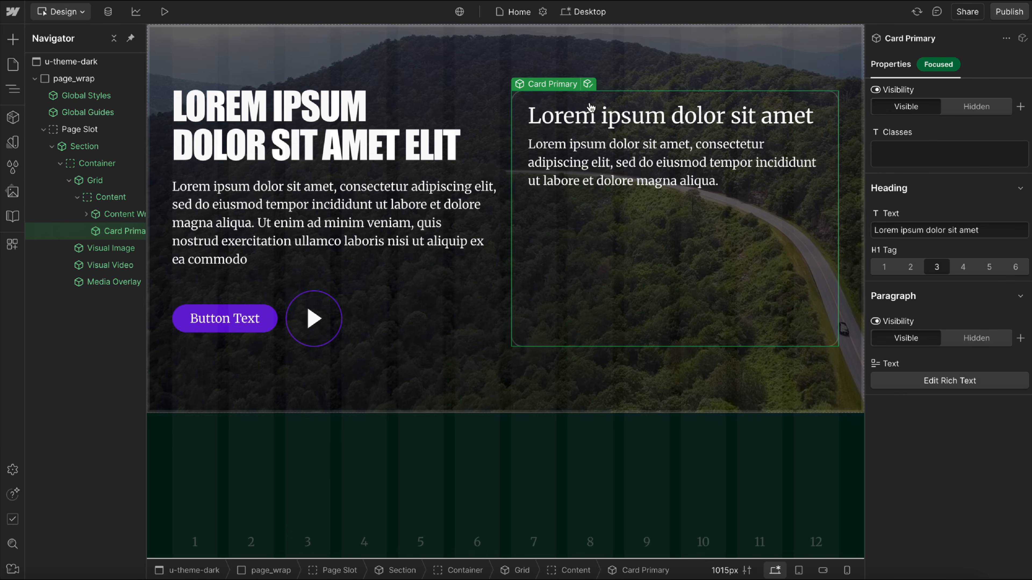
Open the Card Primary component and select the Clickable inside card_primary_inner to view its properties.
left_click(589, 84)
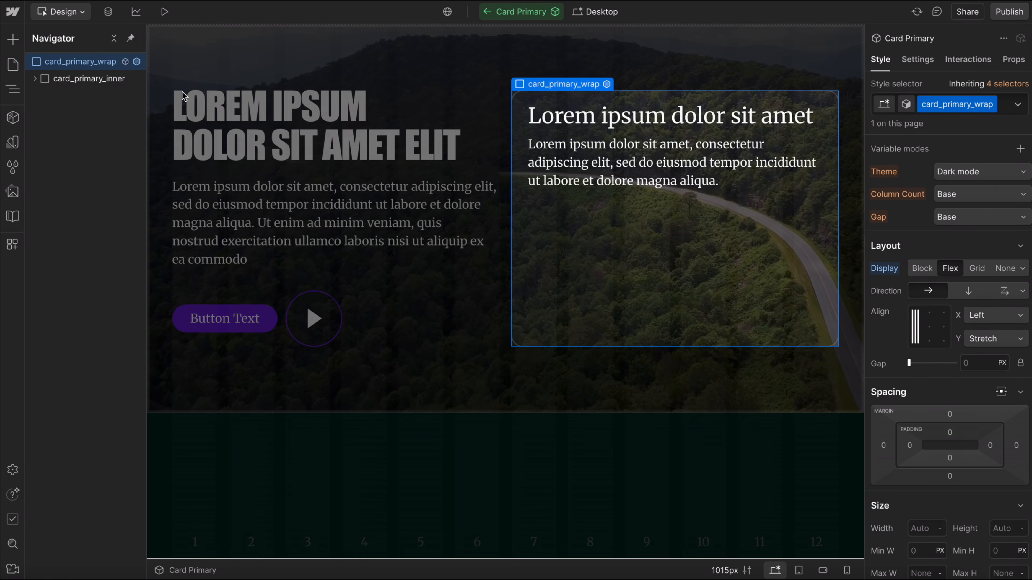
left_click(35, 79)
left_click(634, 145)
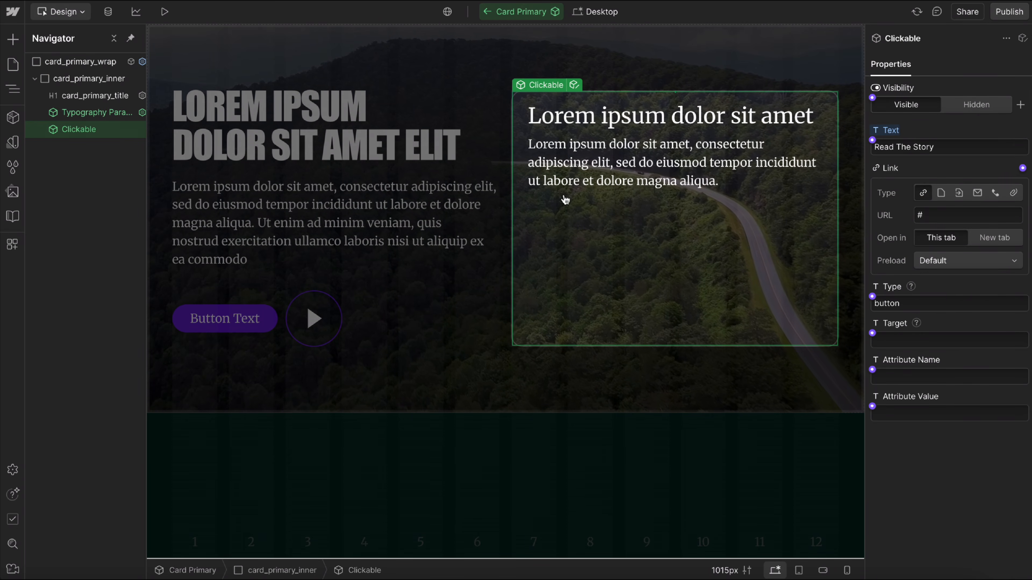
Open the Clickable component, examine clickable_btn's tag and attribute settings, and return to Card Primary.
left_click(573, 85)
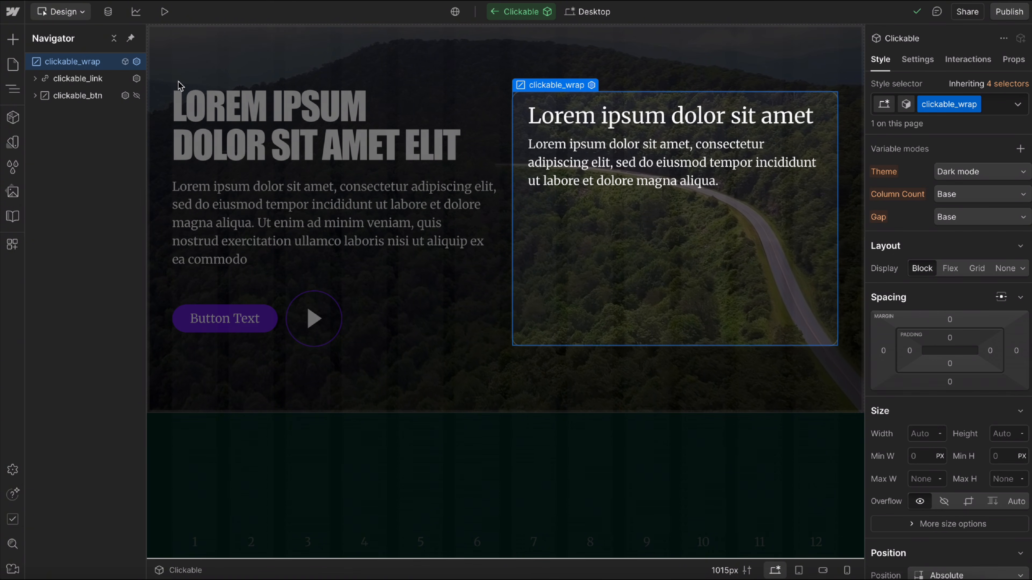
left_click(52, 79)
left_click(71, 95)
left_click(917, 59)
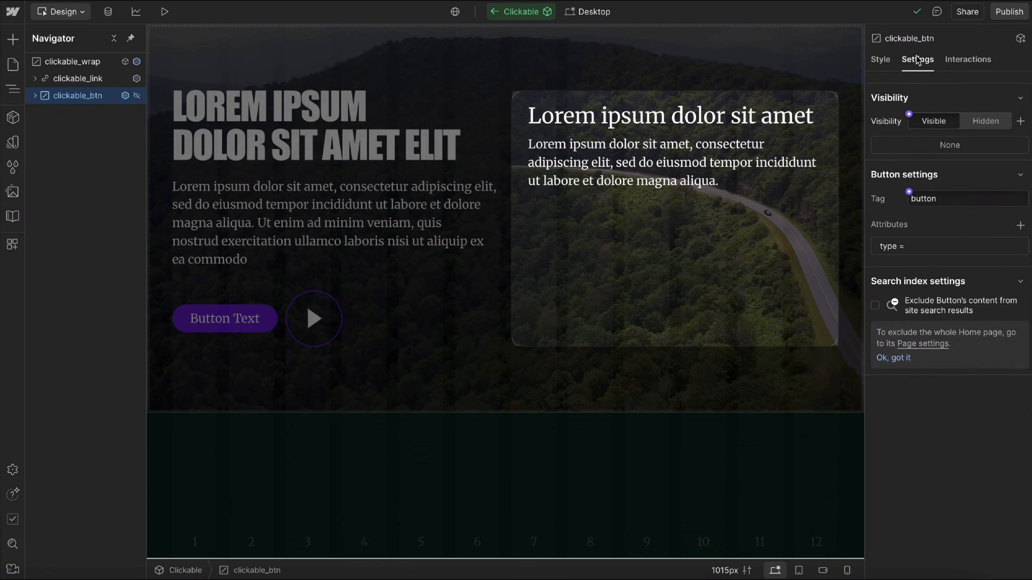
left_click(970, 199)
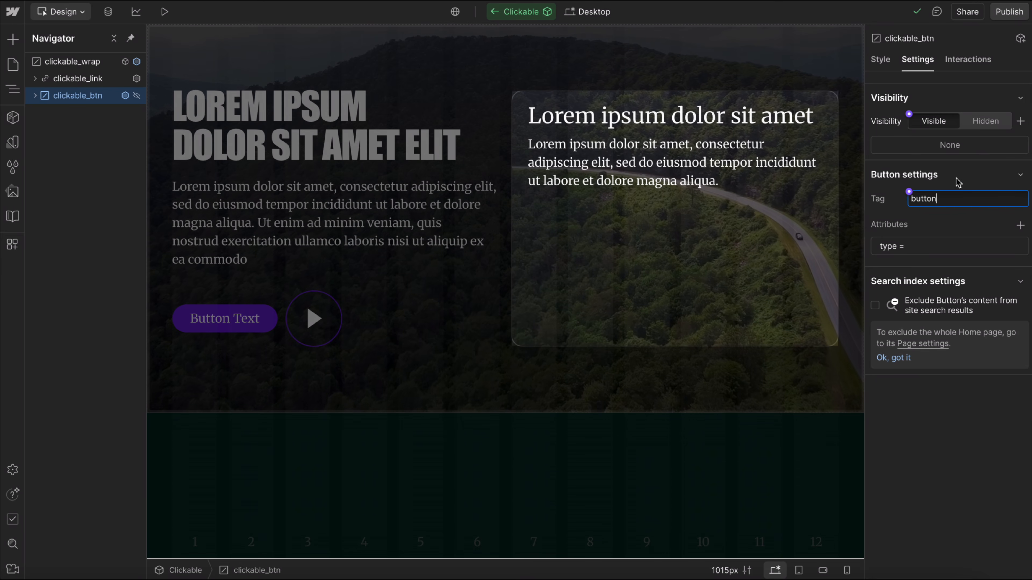
left_click(494, 11)
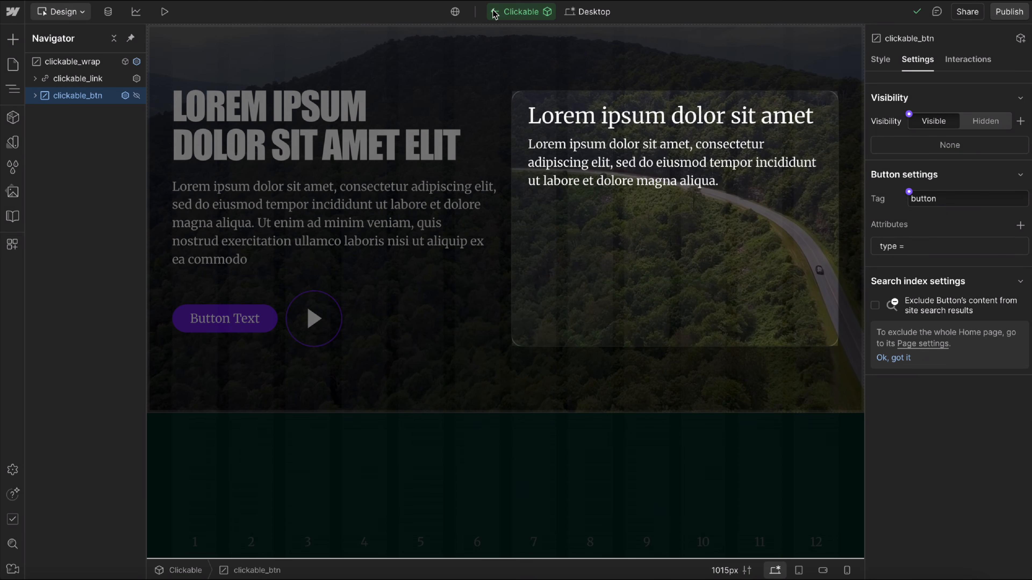
Try a page link to Home on the card's Clickable and reset its Link property to the default.
left_click(943, 195)
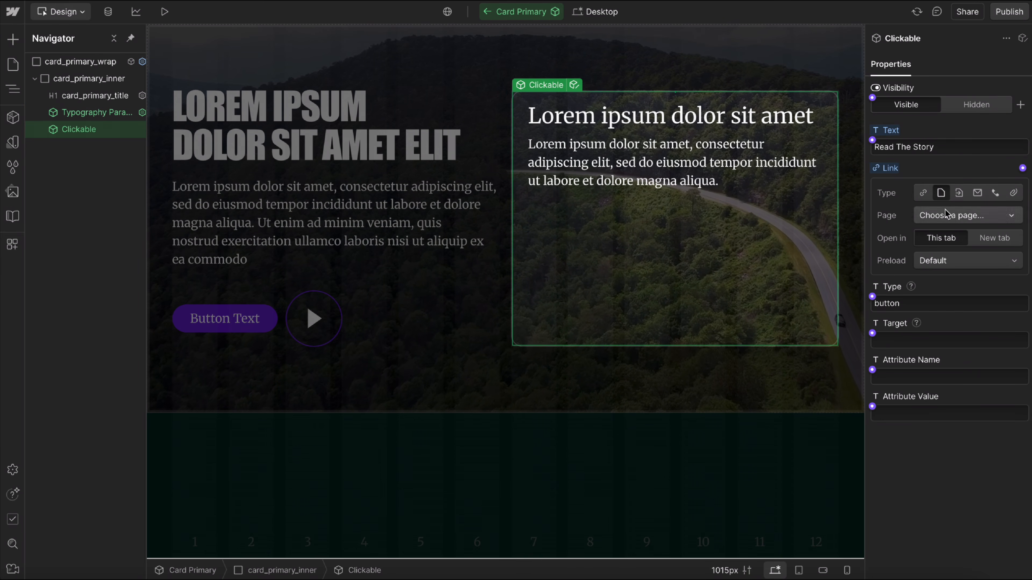
left_click(945, 209)
left_click(928, 265)
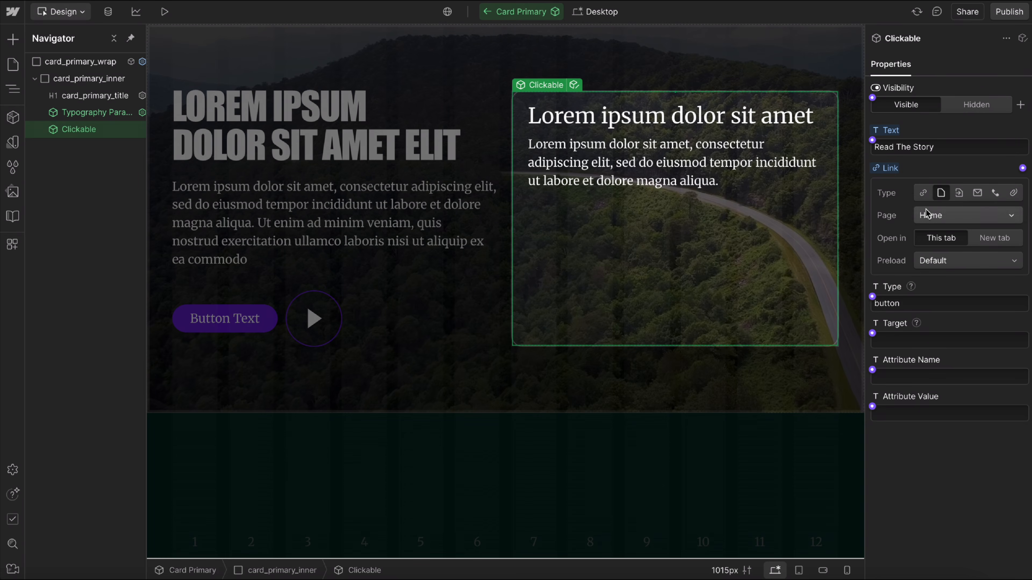
left_click(888, 172)
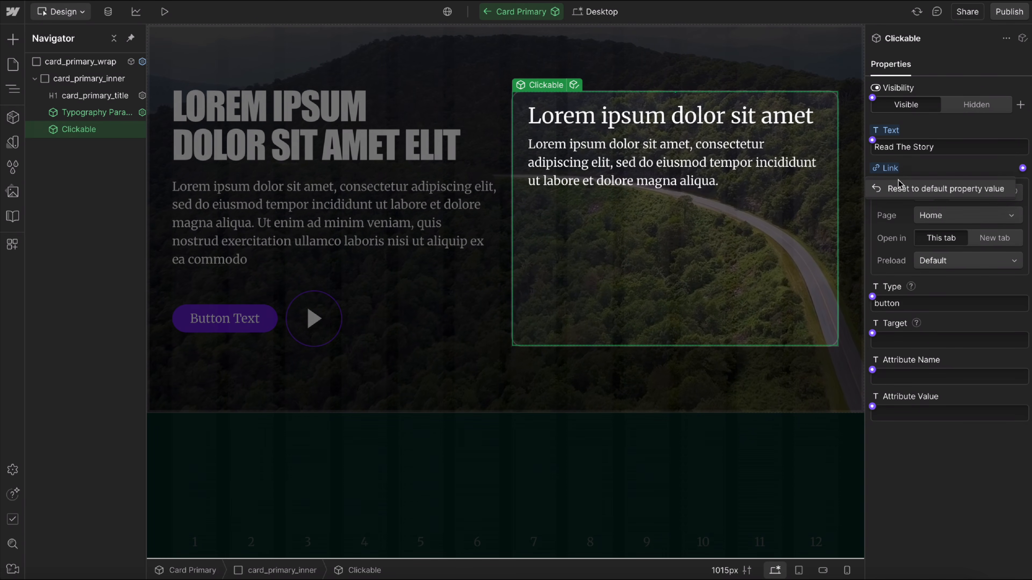
left_click(897, 189)
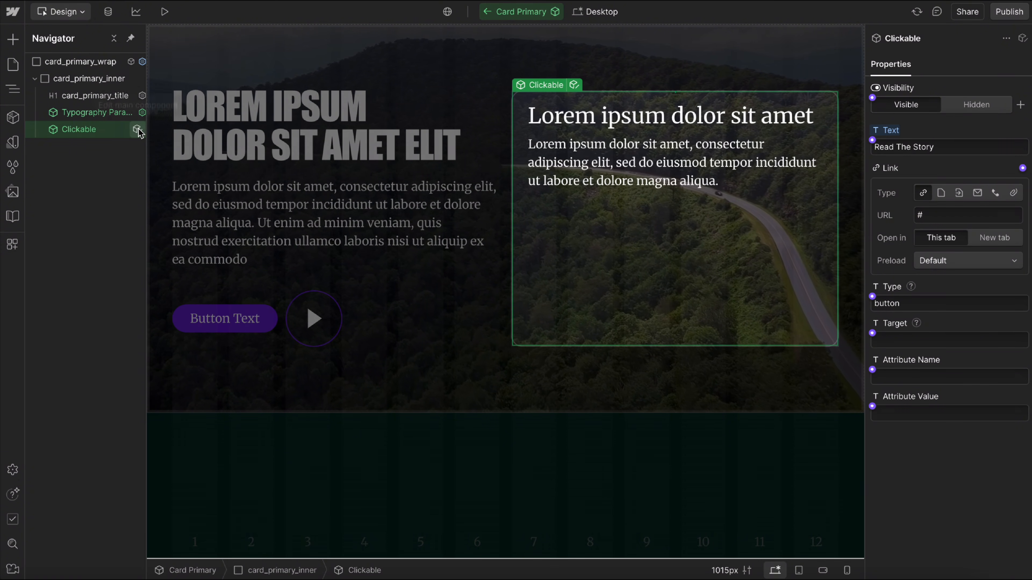
Open the Clickable component, examine the style classes on clickable_text inside clickable_link, and return to Card Primary.
left_click(137, 130)
left_click(35, 79)
left_click(35, 112)
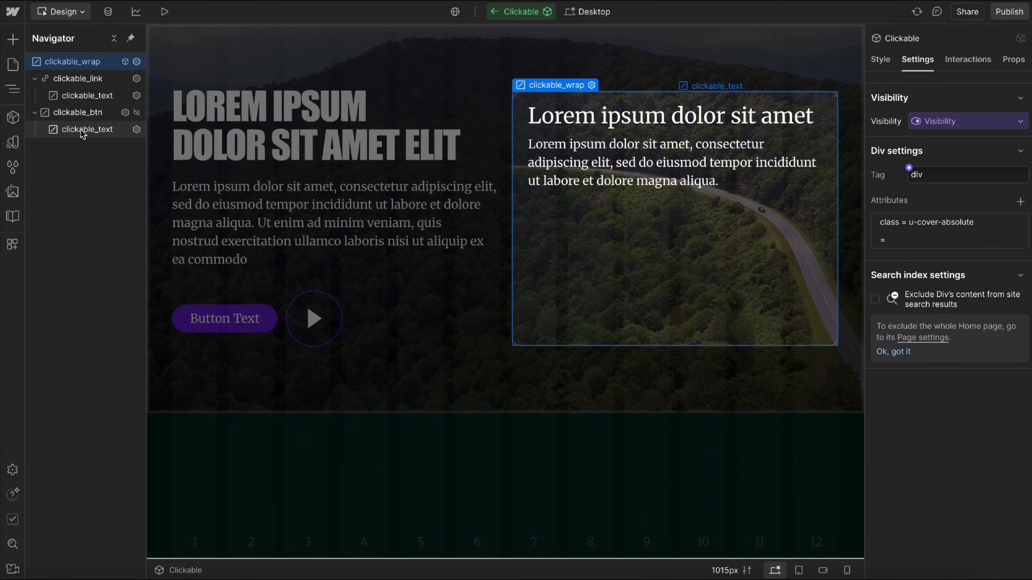
left_click(87, 95)
left_click(878, 61)
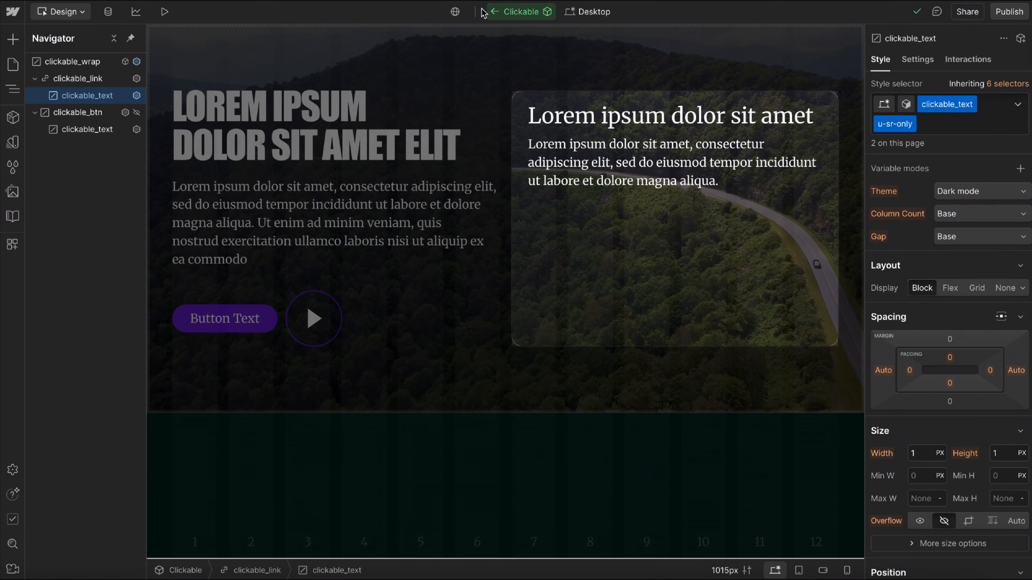
left_click(496, 13)
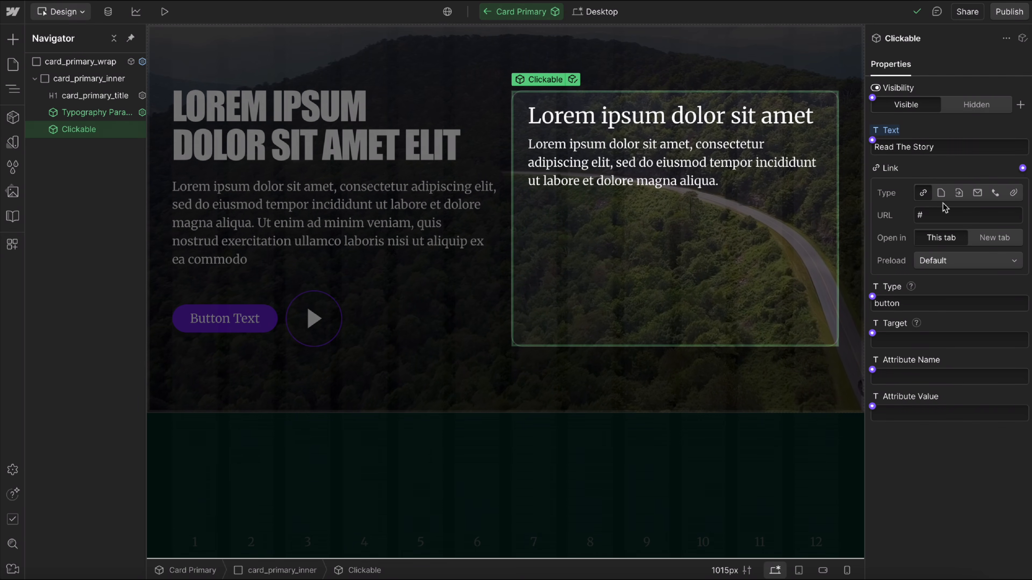
Set the Text property of the card's Clickable to "Read The Story".
left_click(896, 134)
left_click(903, 150)
left_click(916, 148)
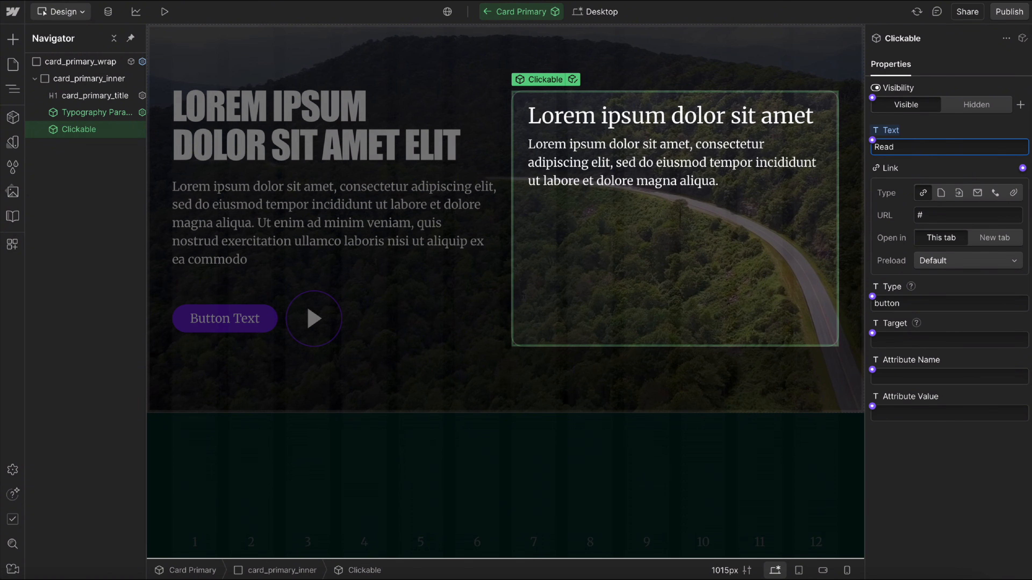
type("Read The Story")
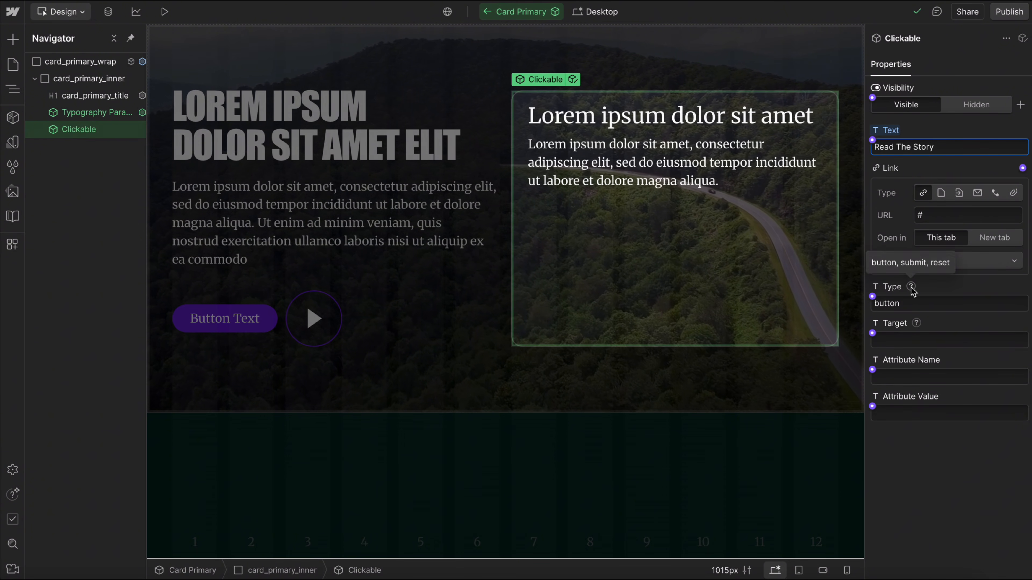
Try submit as the Clickable's Type property and replace it with reset.
right_click(913, 304)
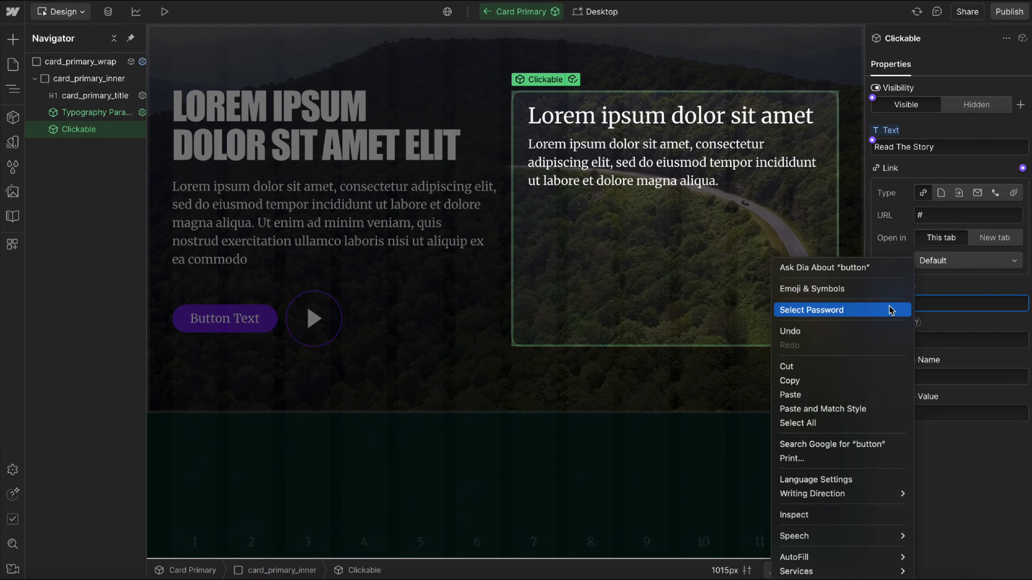
left_click(941, 307)
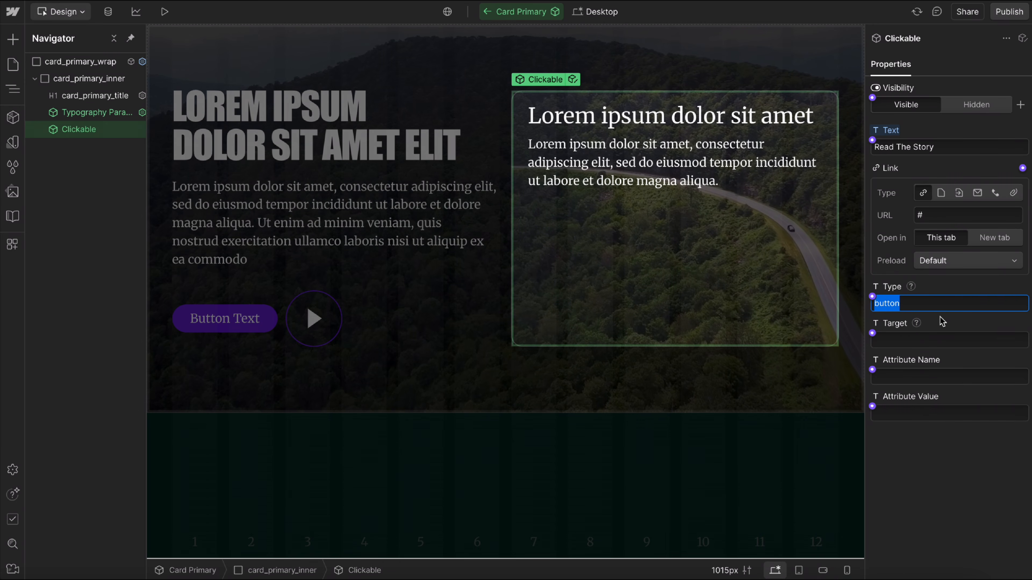
type("submit")
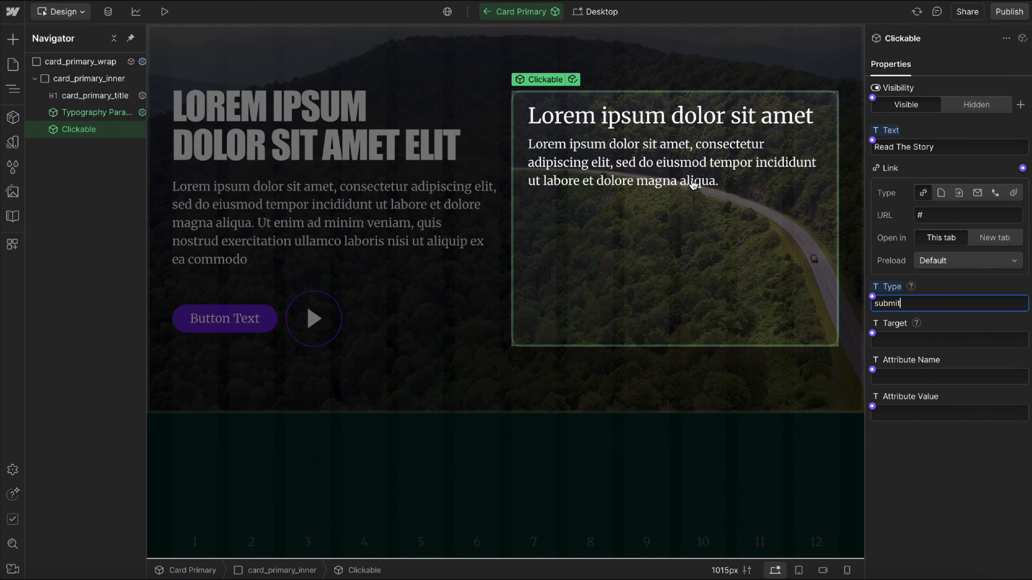
double_click(931, 303)
type("reset")
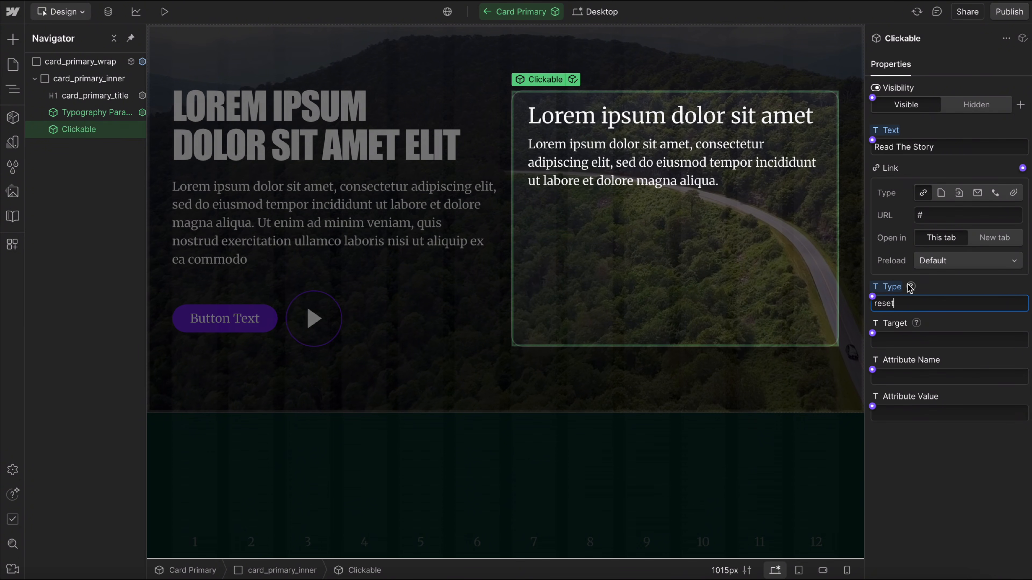
mouse_move(911, 288)
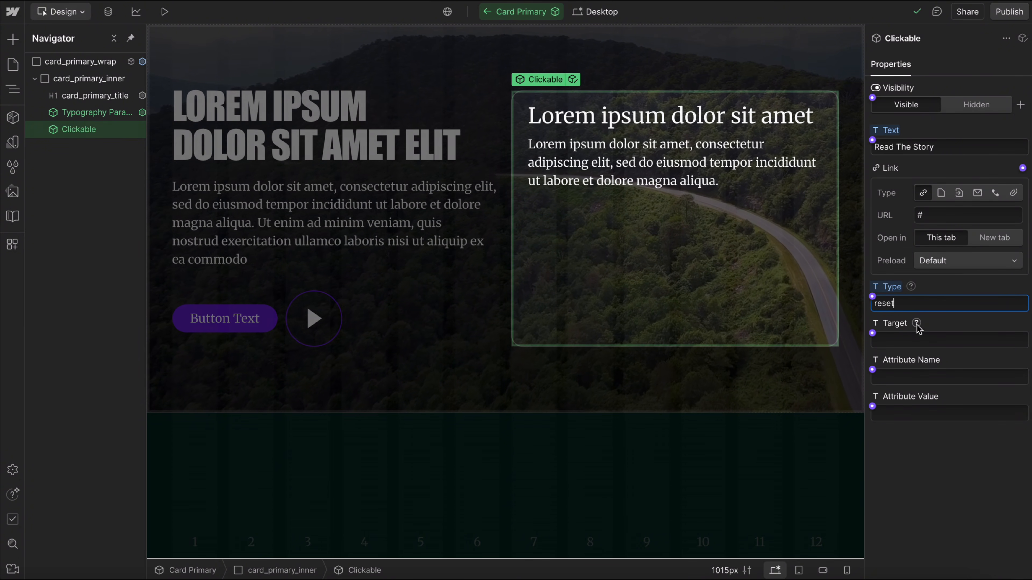
Try _blank as the Clickable's Target property and clear the value again.
mouse_move(917, 328)
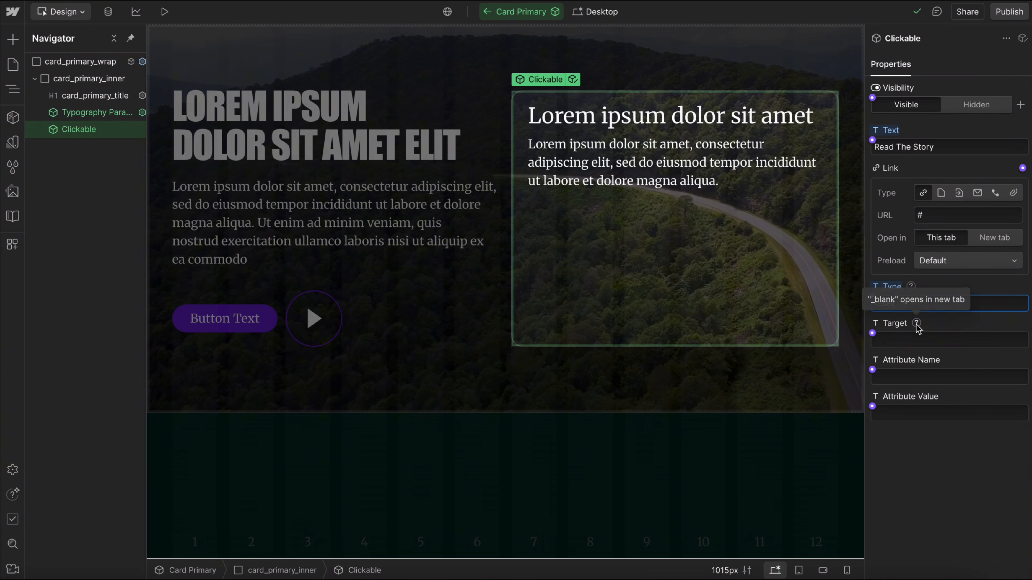
left_click(906, 345)
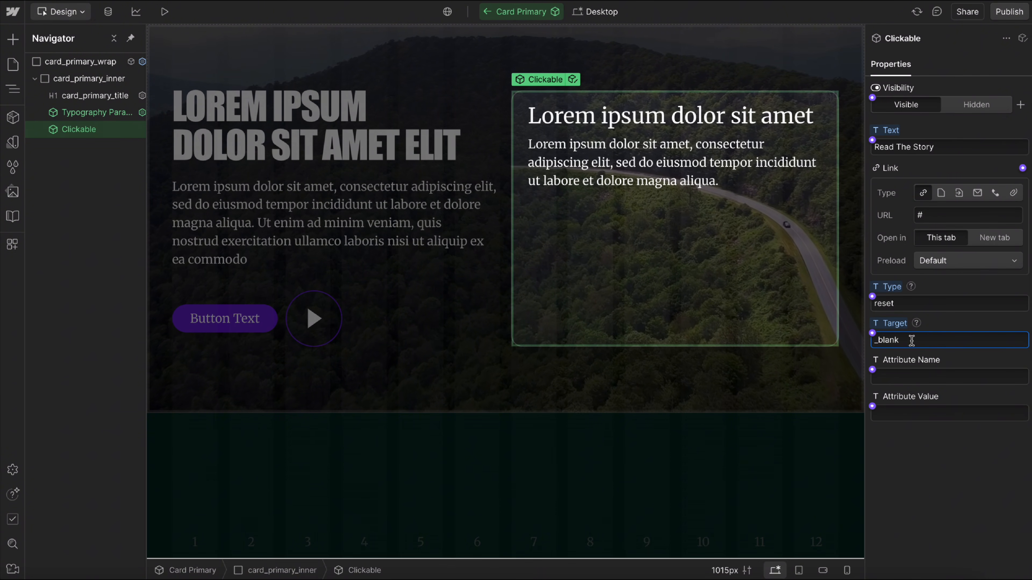
key("Return")
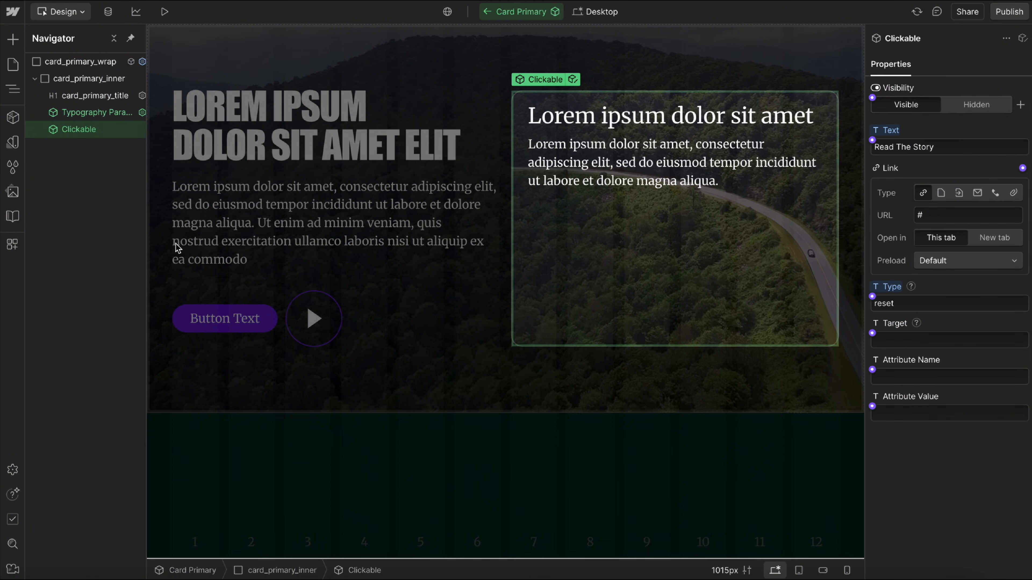
Leave the Card Primary component, switch to the Figma design, and copy the card's arrow icon as SVG.
left_click(493, 59)
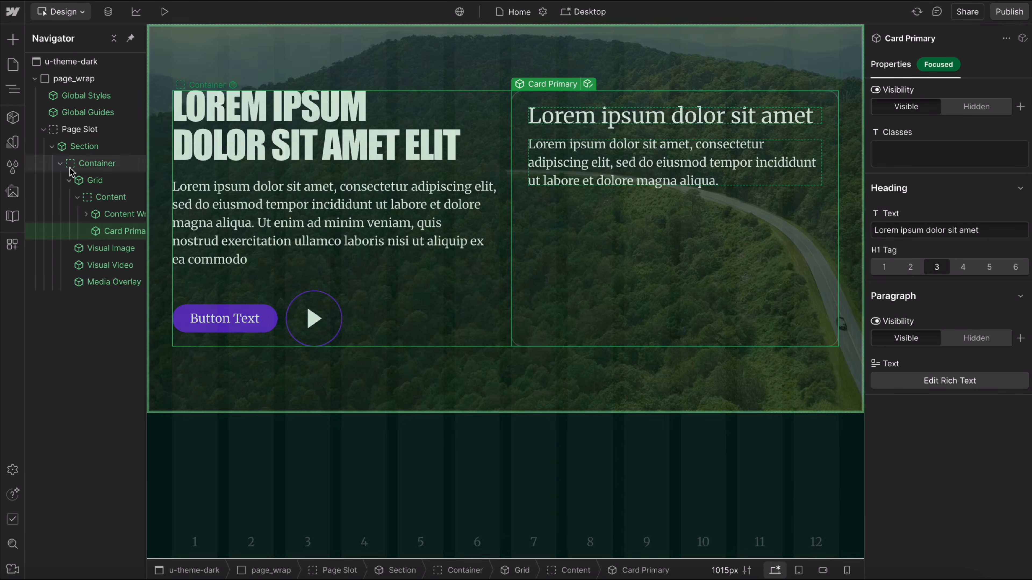
left_click(52, 146)
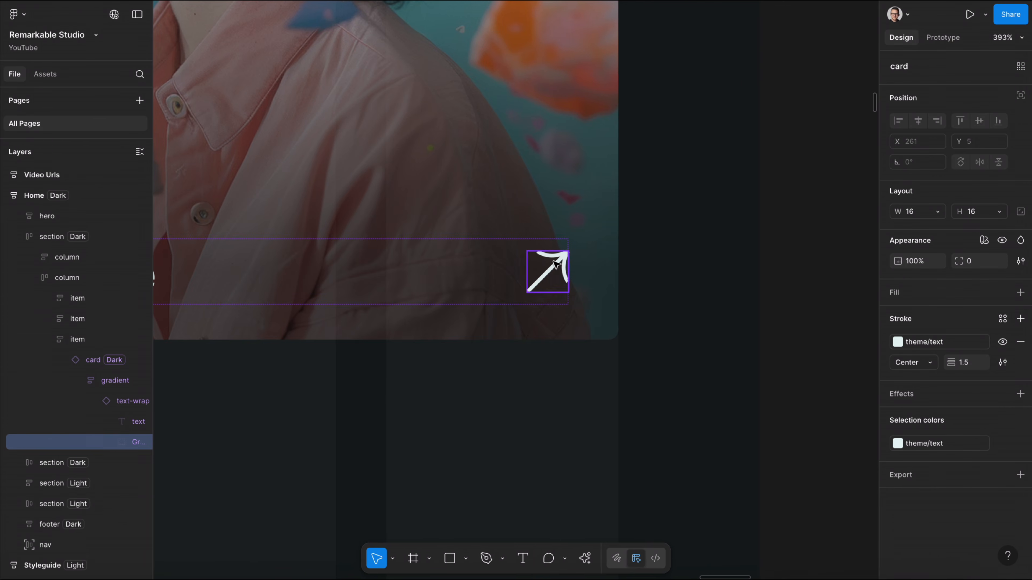
right_click(624, 261)
mouse_move(688, 304)
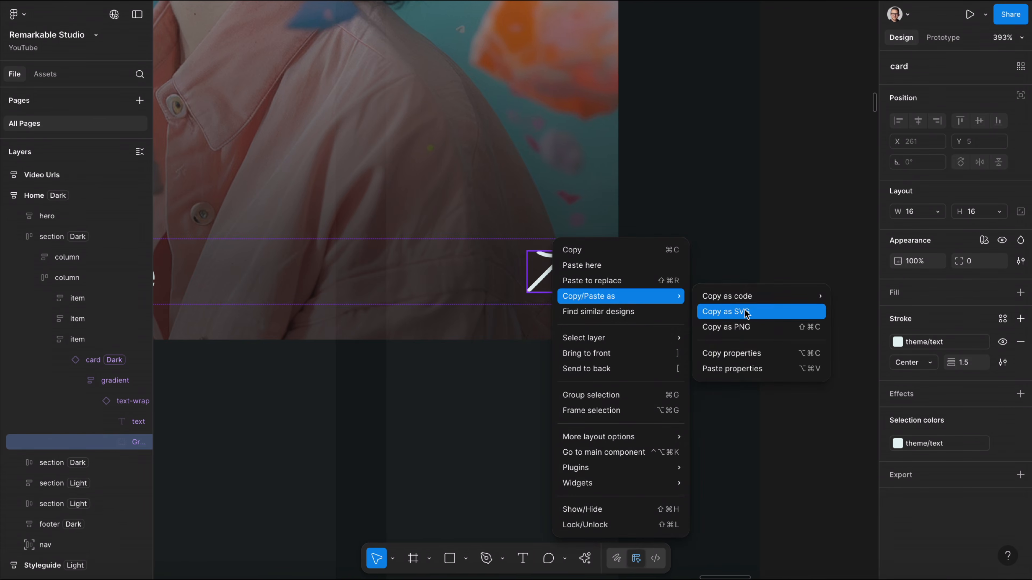
left_click(725, 311)
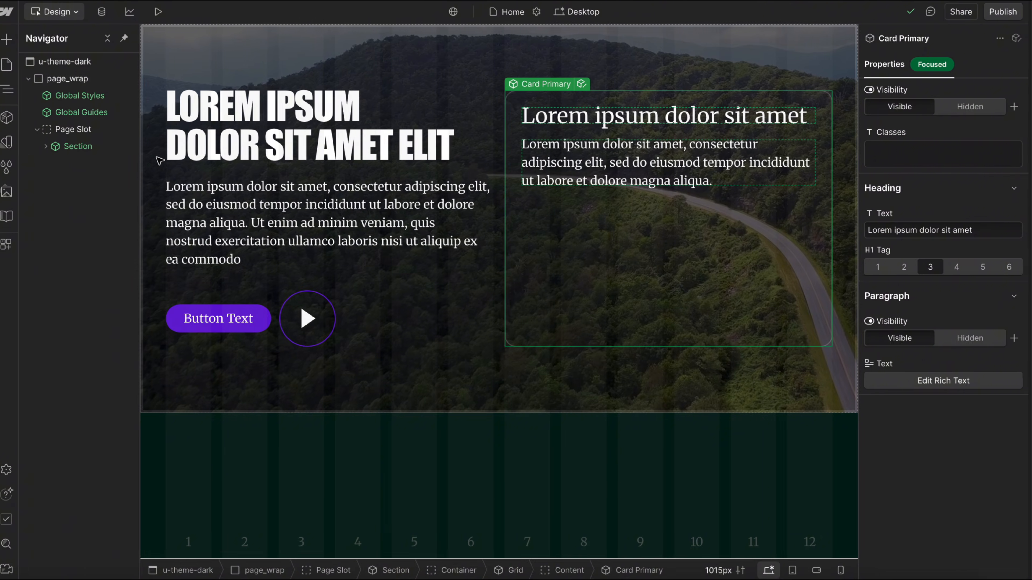
Switch to Webflow and import the copied arrow SVG into the u-theme-dark body with the SVG Import app.
left_click(36, 79)
left_click(76, 65)
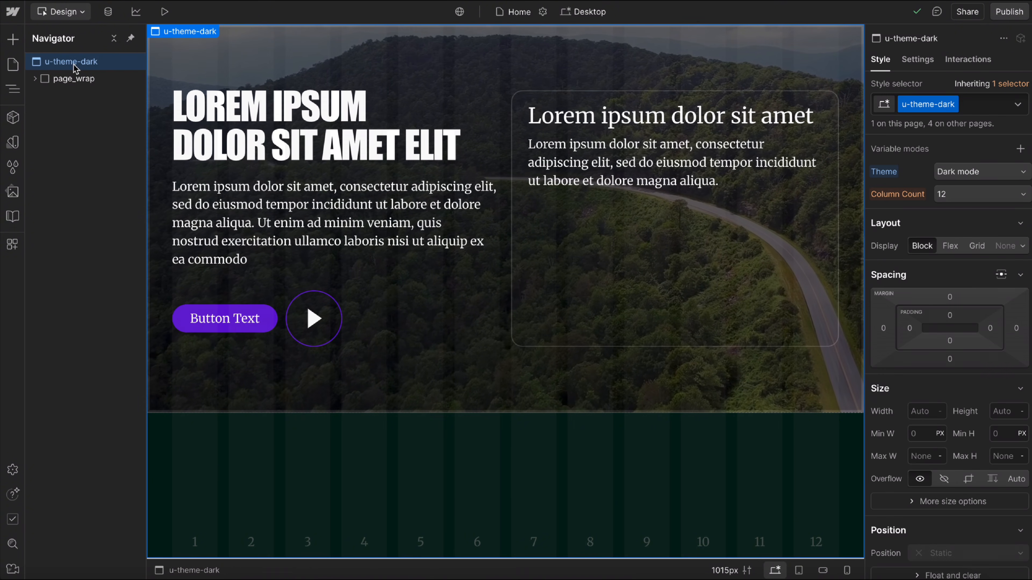
key("ctrl+k")
type("sv")
left_click(346, 140)
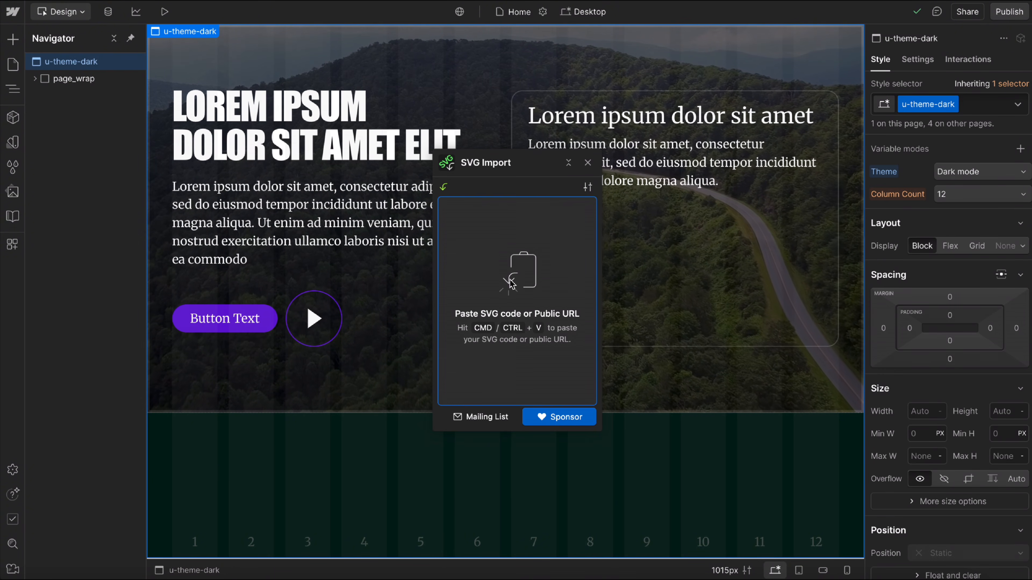
key("ctrl+v")
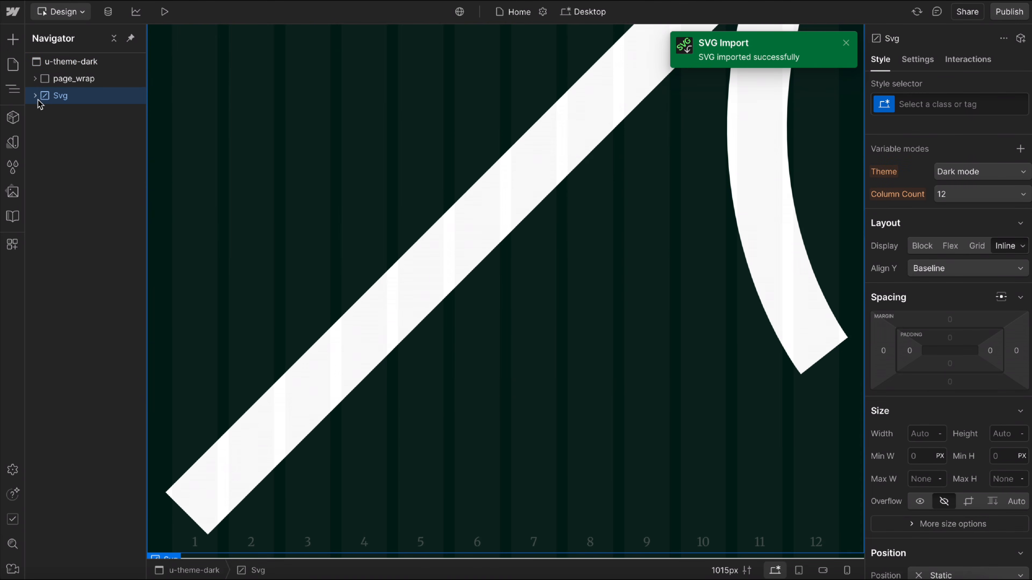
Expand the imported Svg to check its two Path elements and insert a Stroke Path component inside the Svg.
left_click(35, 95)
left_click(77, 116)
left_click(90, 134)
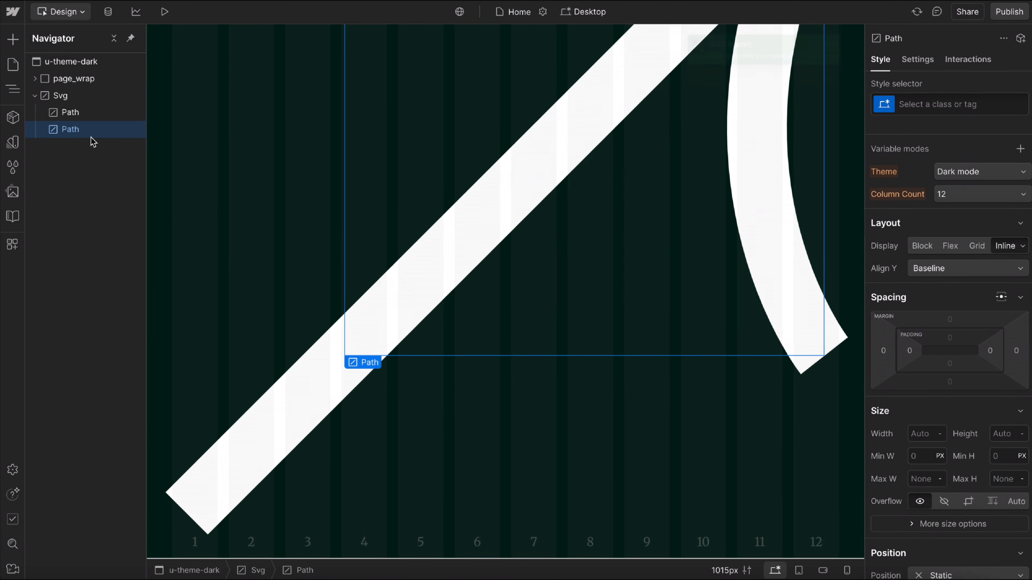
left_click(71, 97)
key("ctrl+k")
type("st")
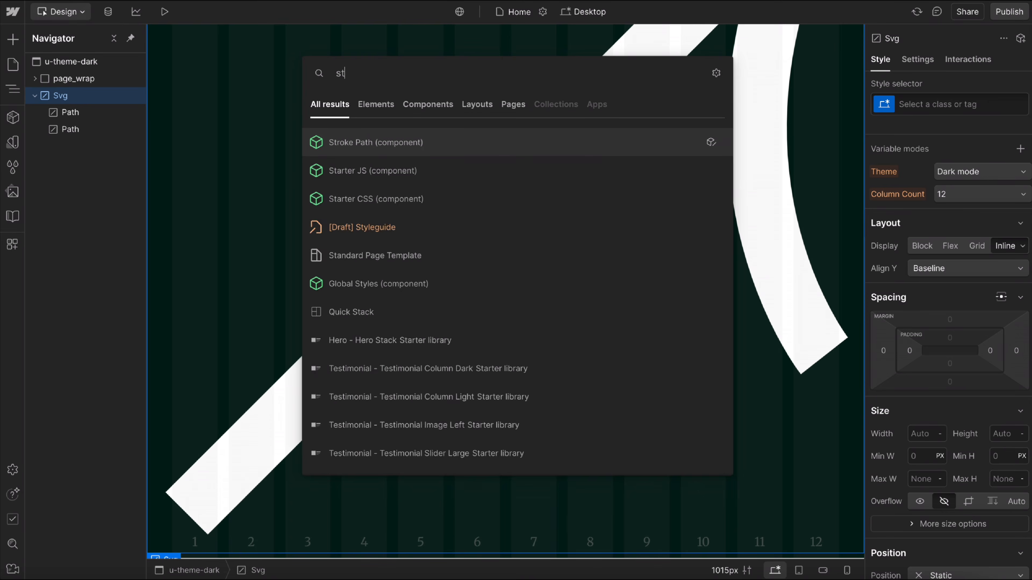
type("o")
key("BackSpace")
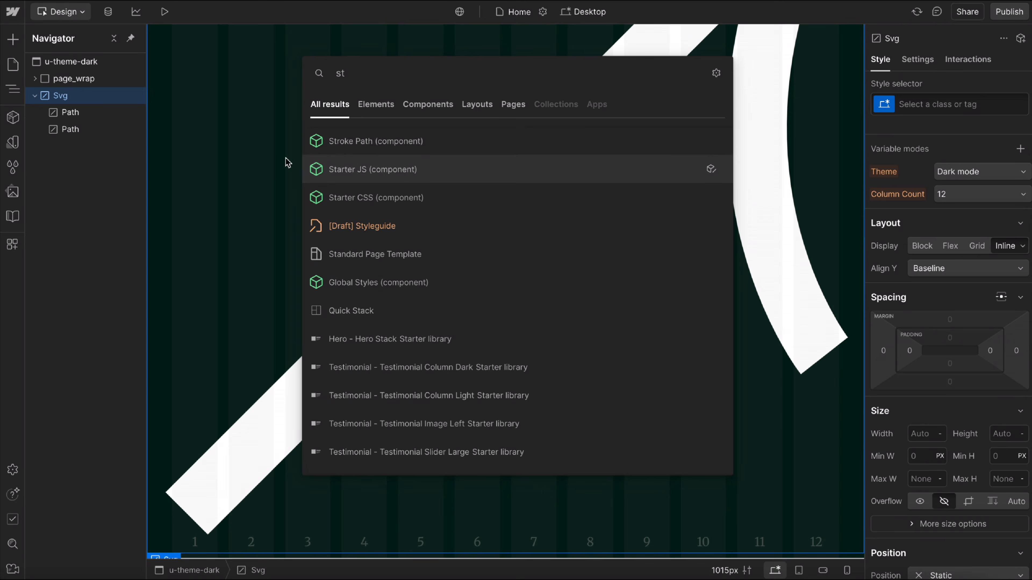
left_click(422, 141)
Copy the d attribute value of the Svg's second Path and delete that Path element.
left_click(83, 130)
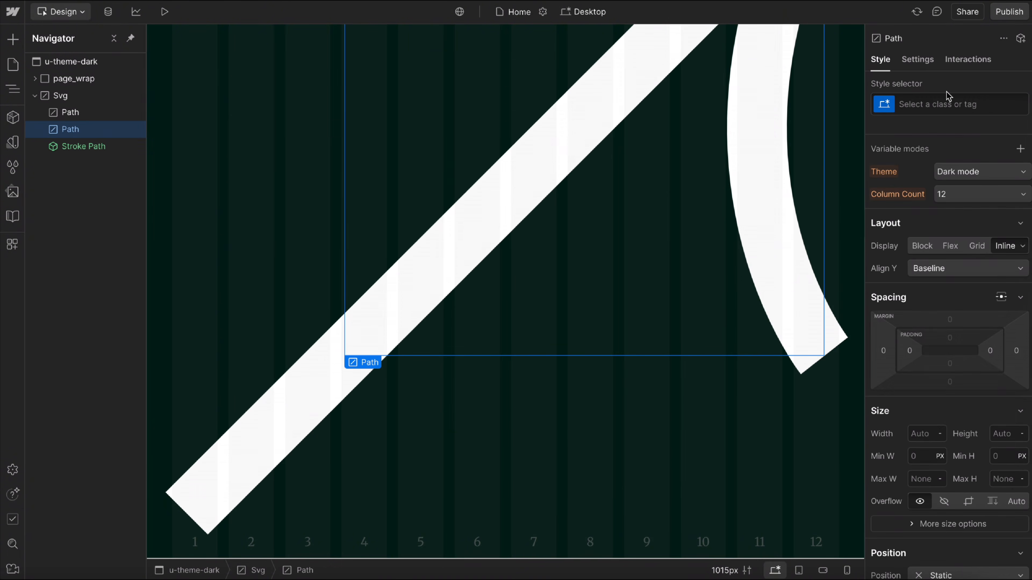
left_click(927, 65)
left_click(935, 245)
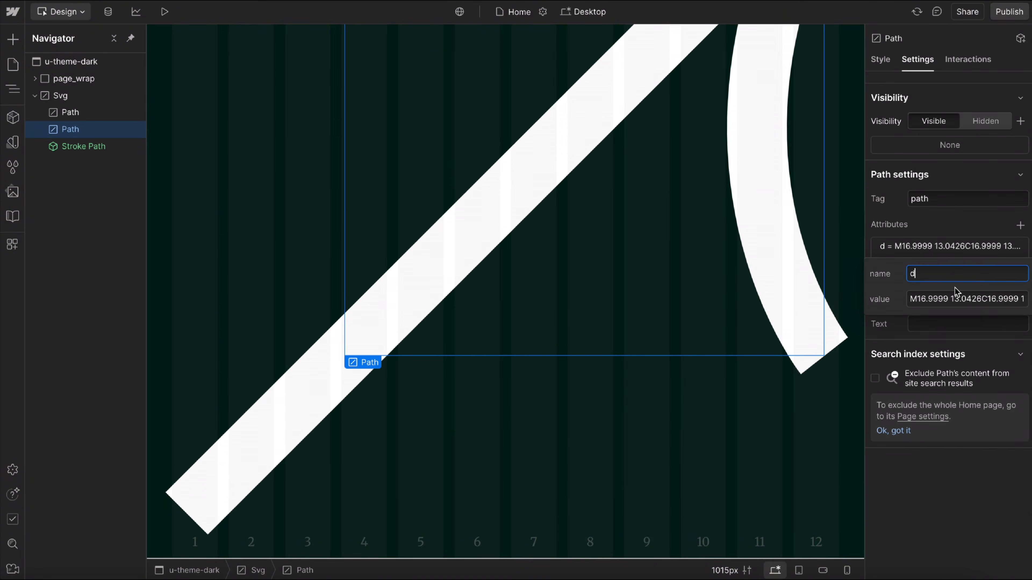
left_click(972, 296)
key("ctrl+a")
key("Escape")
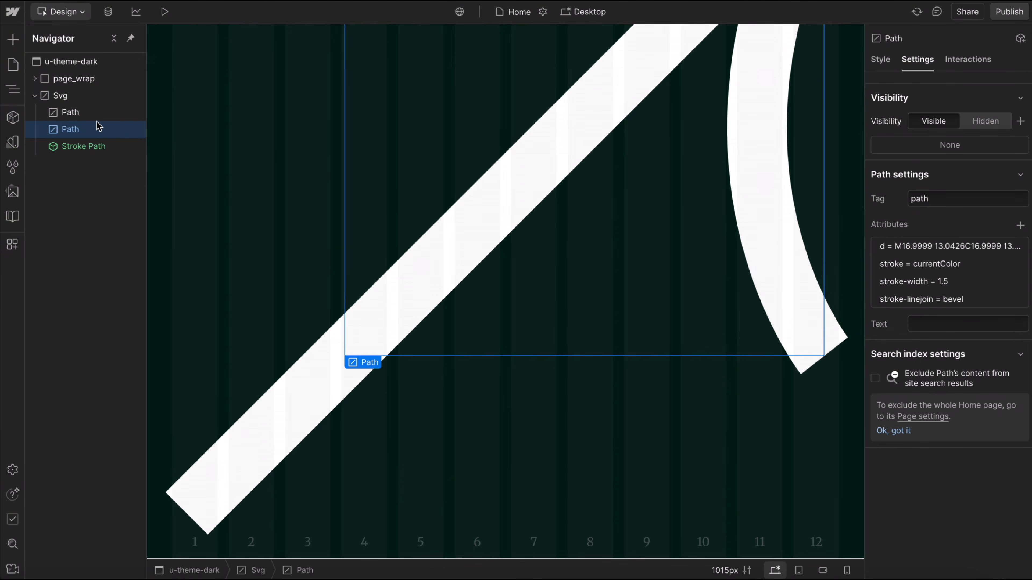
key("Delete")
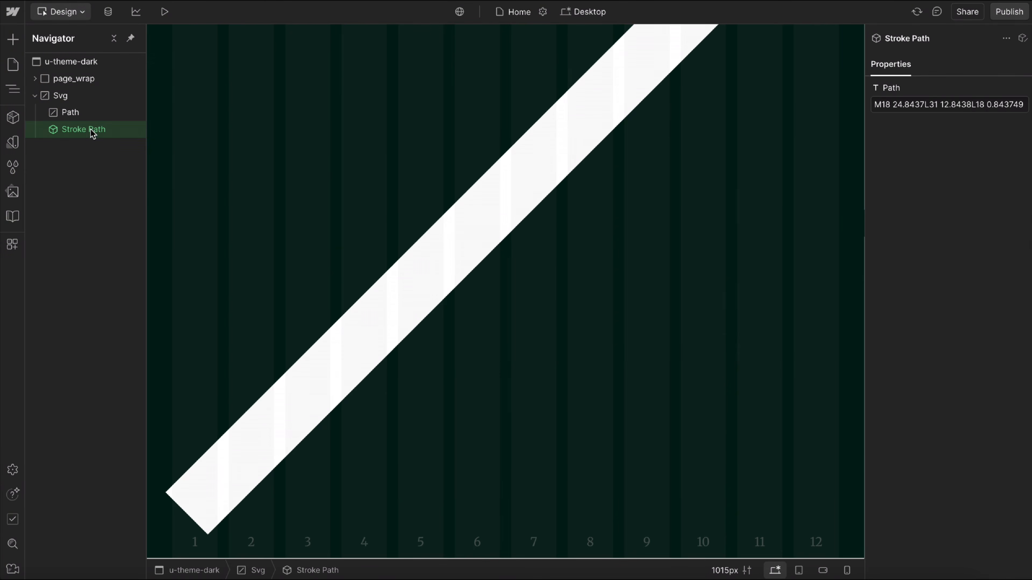
Replace the Stroke Path's Path property with the copied arrowhead path data and duplicate the Stroke Path.
left_click(936, 108)
key("ctrl+a")
key("ctrl+v")
scroll(694, 188, "up", 5)
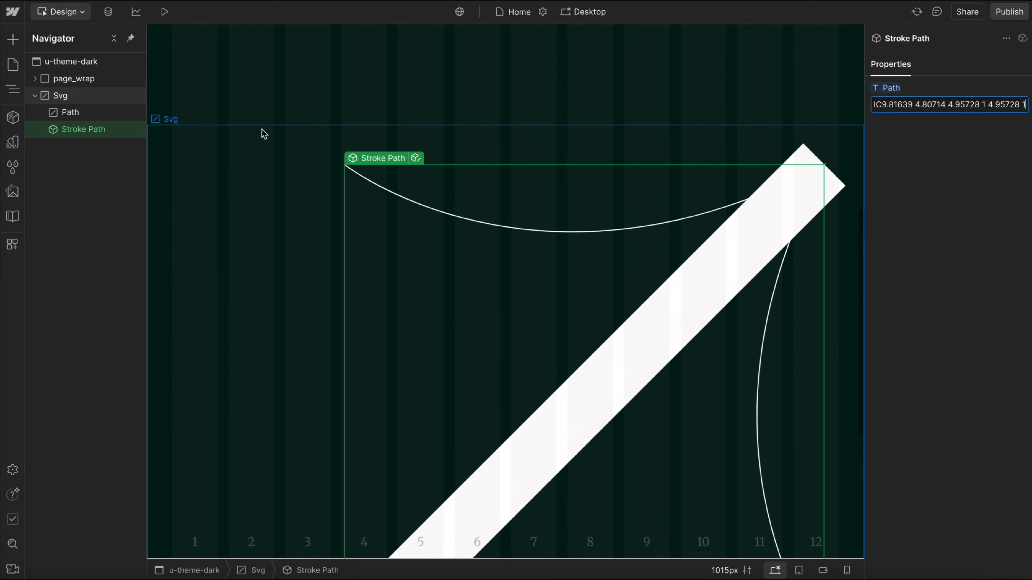
key("Return")
Copy the d value M1 17L17 1 from the Svg's remaining Path element and delete that Path.
left_click(83, 115)
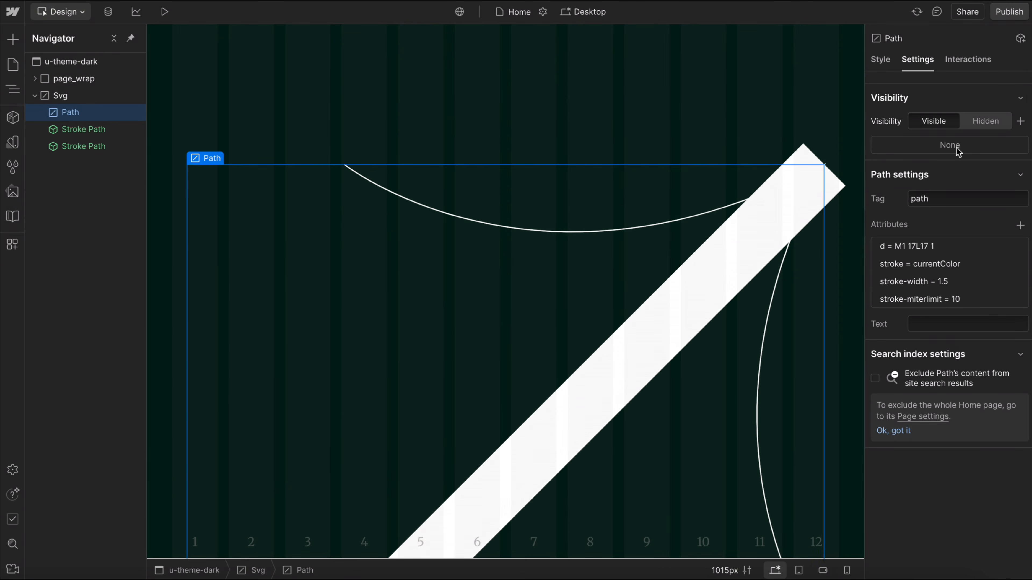
left_click(936, 249)
right_click(955, 298)
key("ctrl+a")
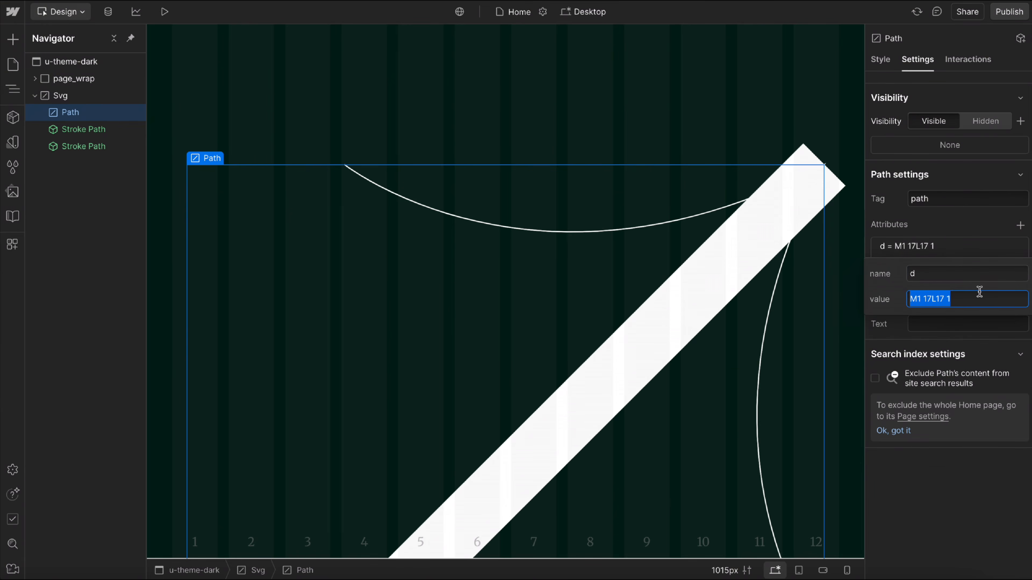
key("Escape")
key("Delete")
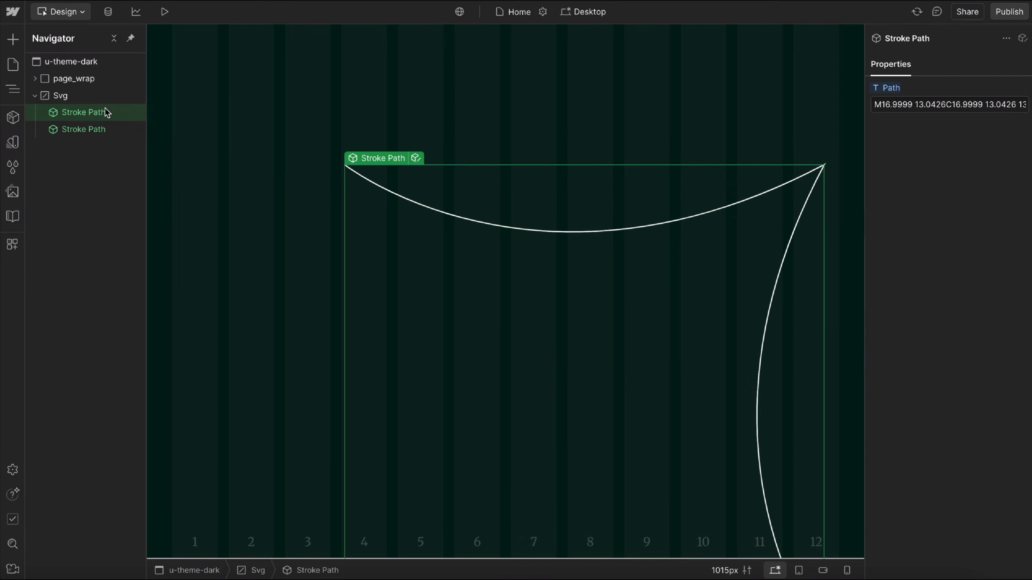
Set the first Stroke Path's Path property to the copied value M1 17L17 1.
left_click(962, 107)
key("ctrl+a")
key("ctrl+v")
left_click(972, 220)
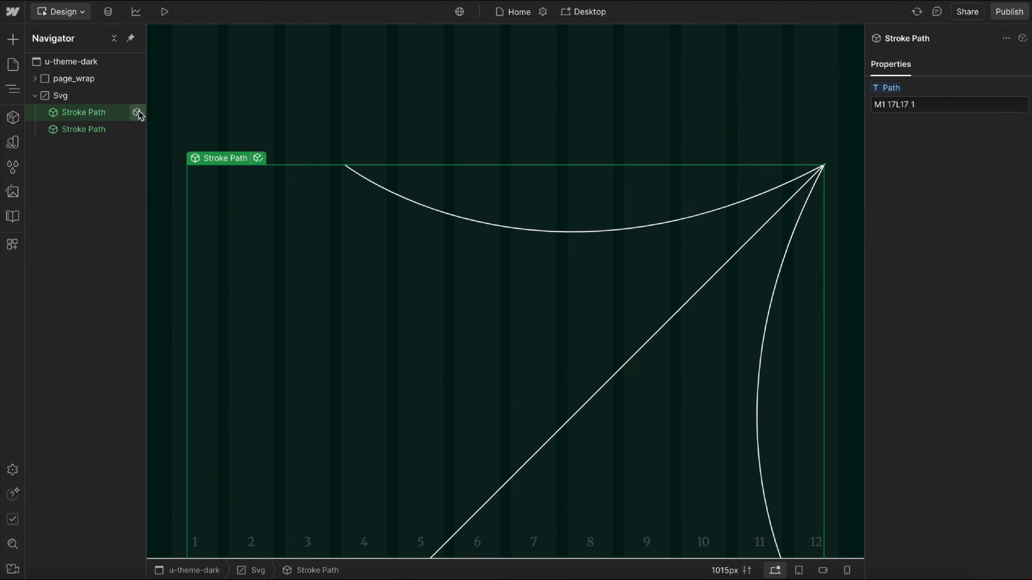
Open the Stroke Path component and examine its stroke-width and vector-effect attribute settings.
left_click(137, 111)
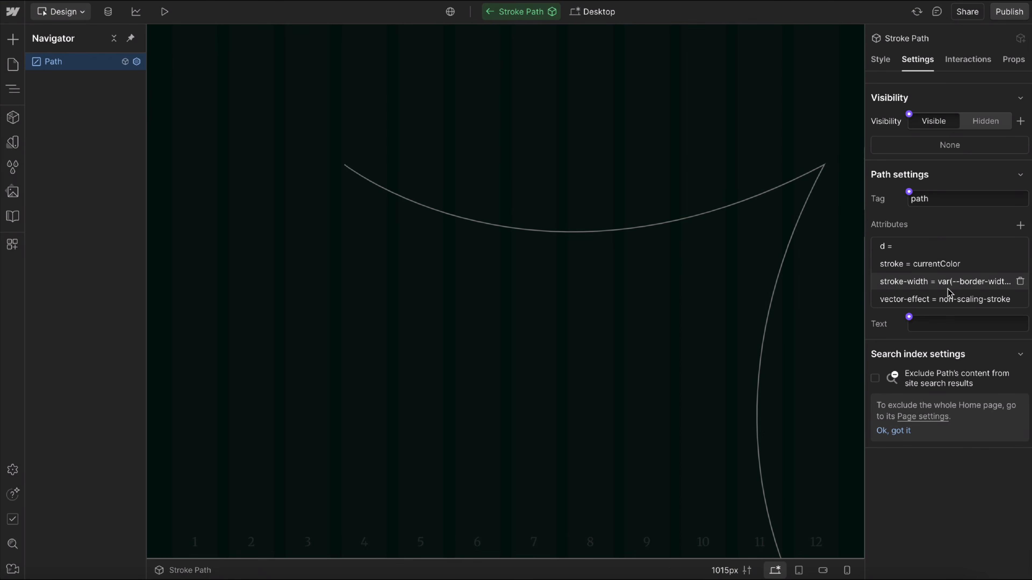
left_click(975, 281)
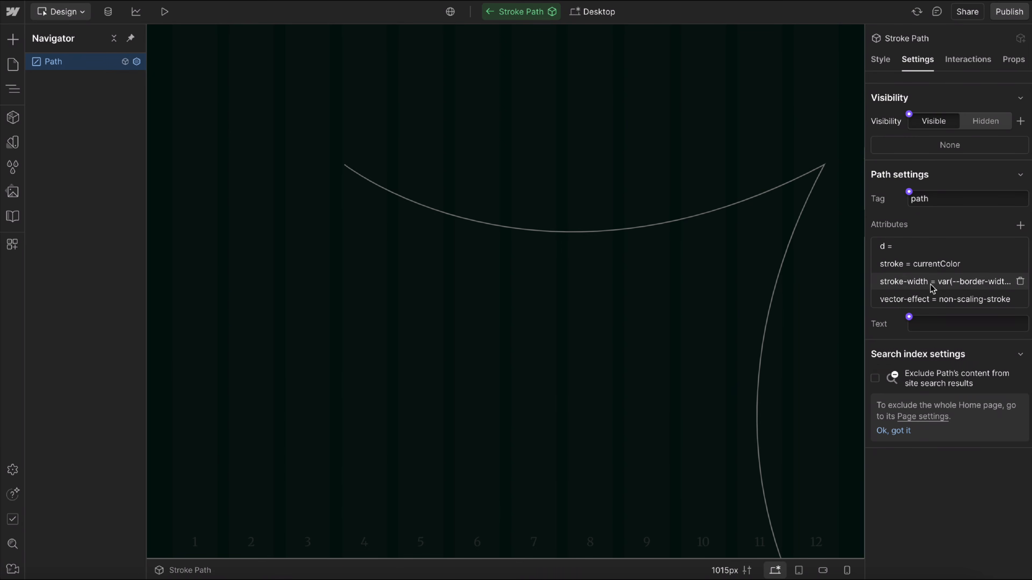
left_click(946, 299)
left_click(1000, 356)
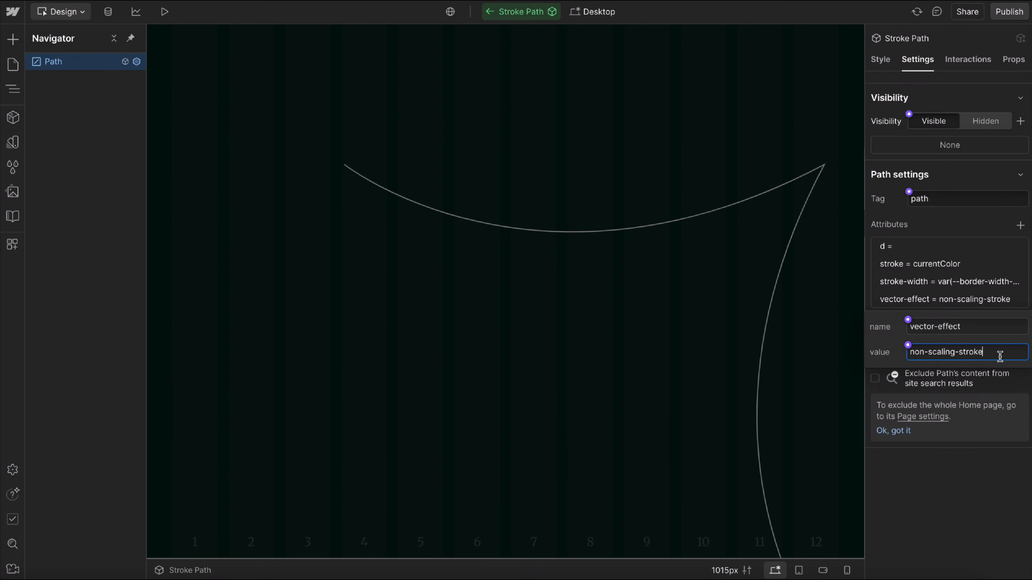
Return to the Home page and apply the u-svg class to the Svg that holds the two Stroke Paths.
left_click(949, 228)
left_click(489, 12)
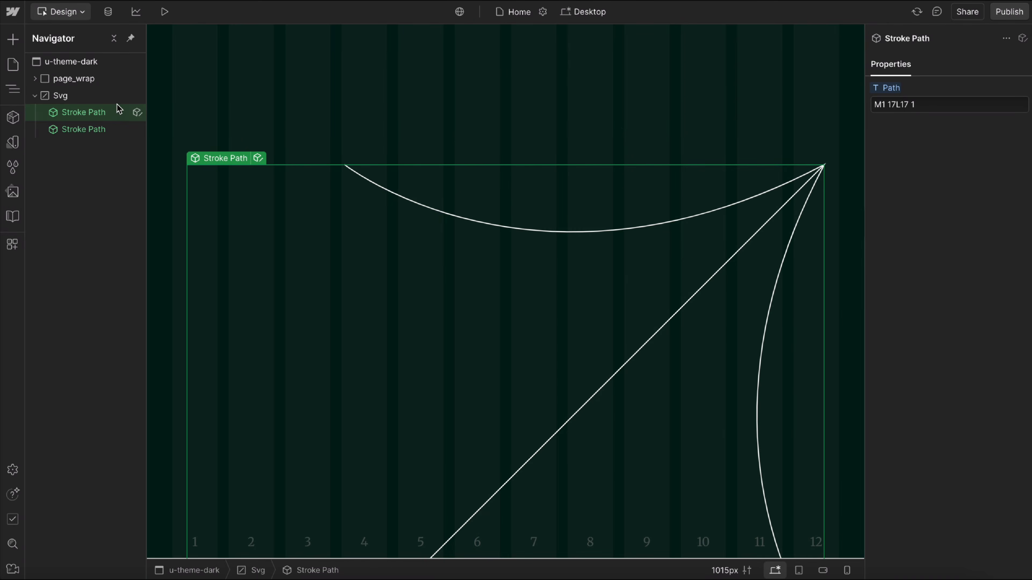
left_click(84, 125)
left_click(83, 115)
left_click(67, 97)
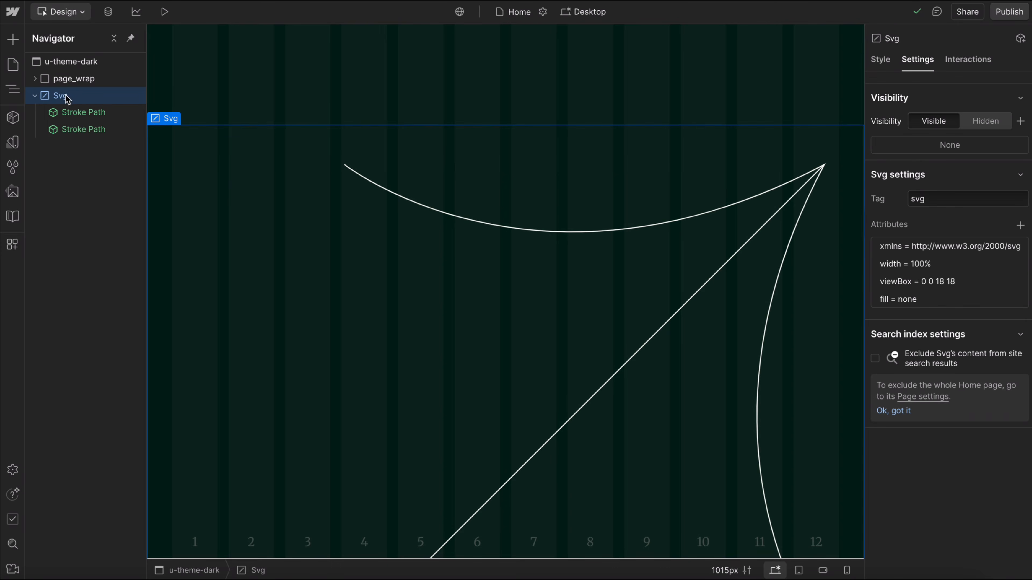
left_click(881, 60)
left_click(906, 104)
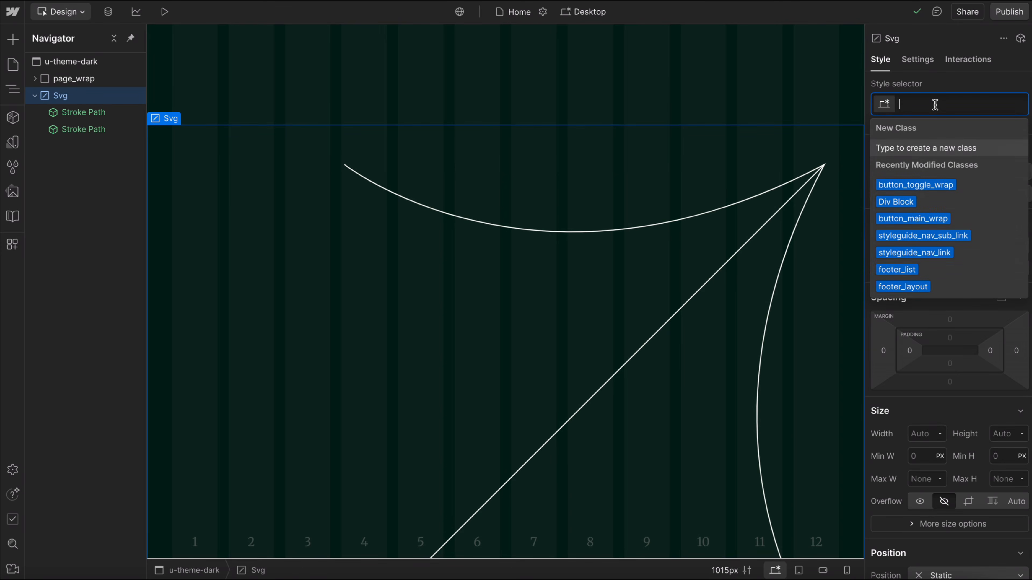
type("u-svg")
left_click(917, 146)
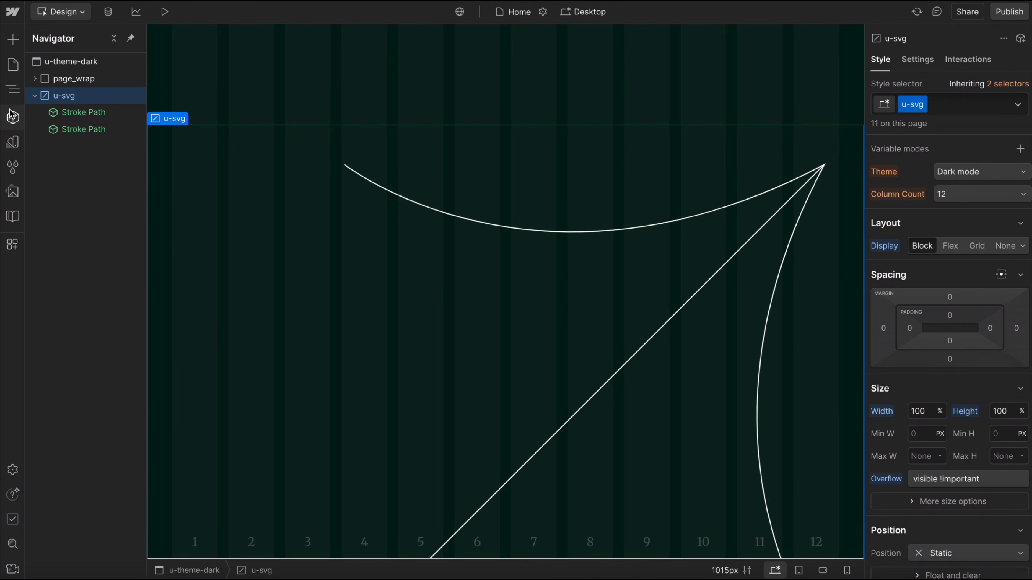
Create a component named Icon Arrow Out in the SVG group from the u-svg element and return to the Home page.
left_click(12, 118)
left_click(186, 39)
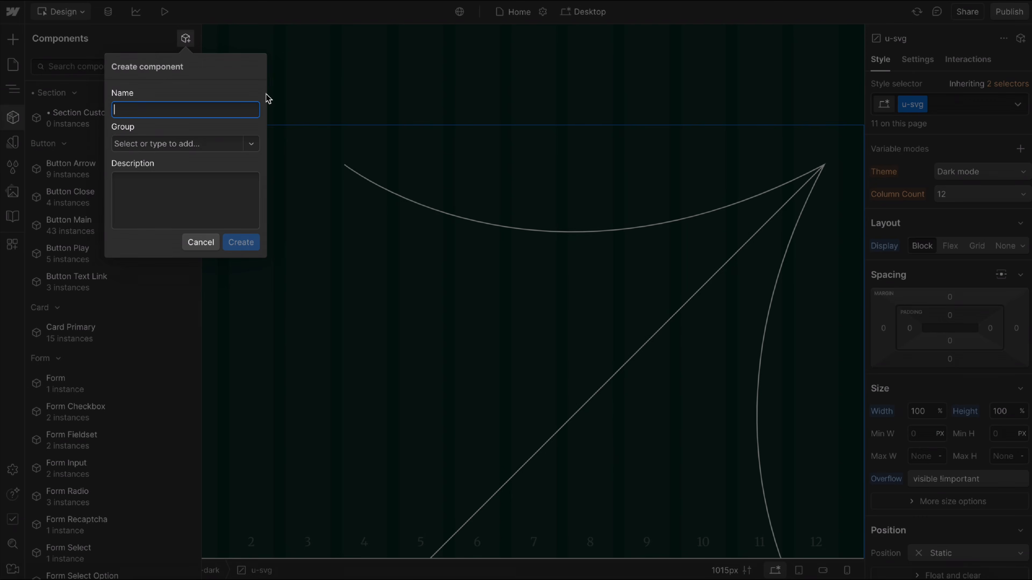
type("Icon")
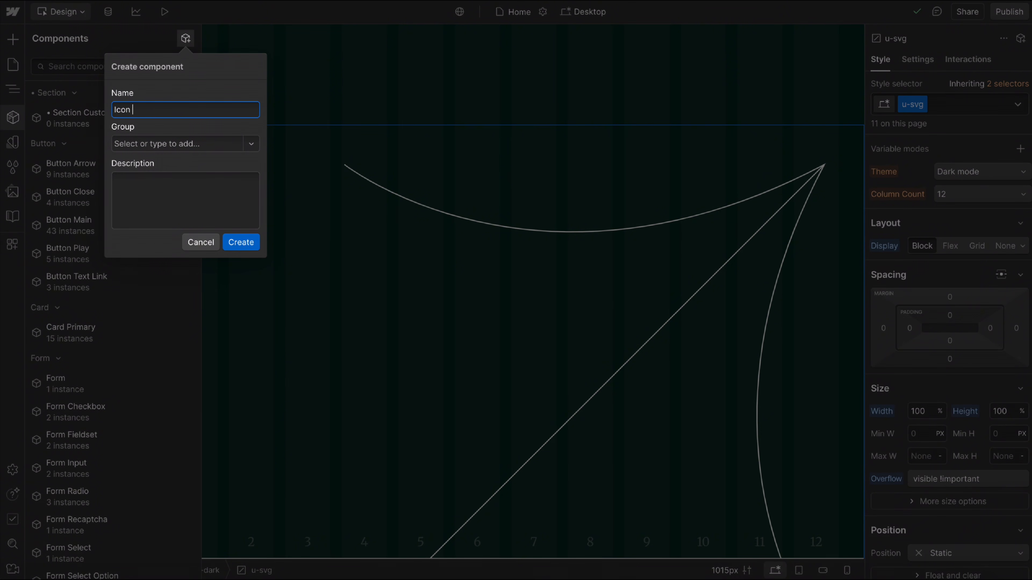
type(" Arrow Out")
left_click(251, 143)
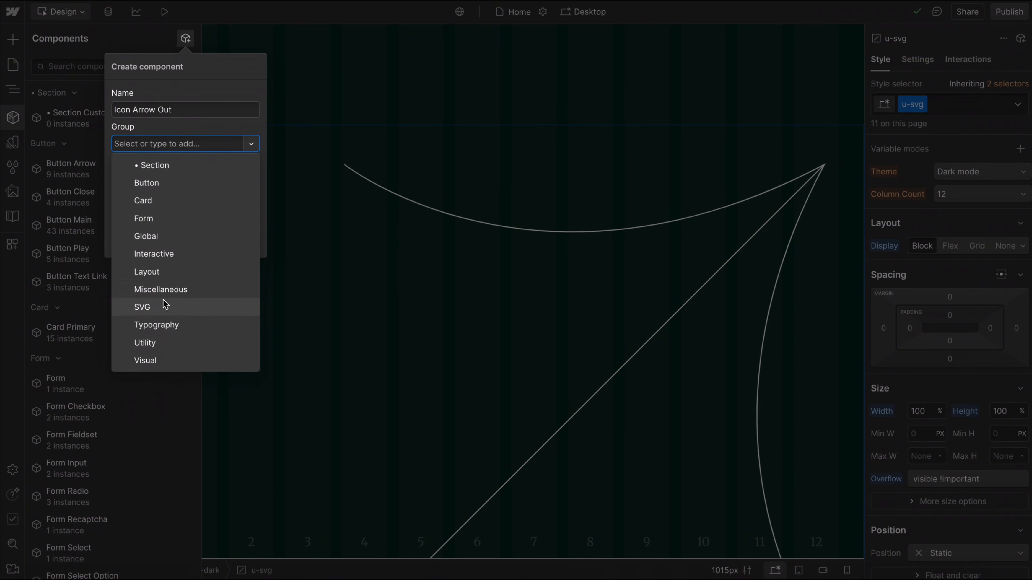
left_click(165, 305)
left_click(239, 241)
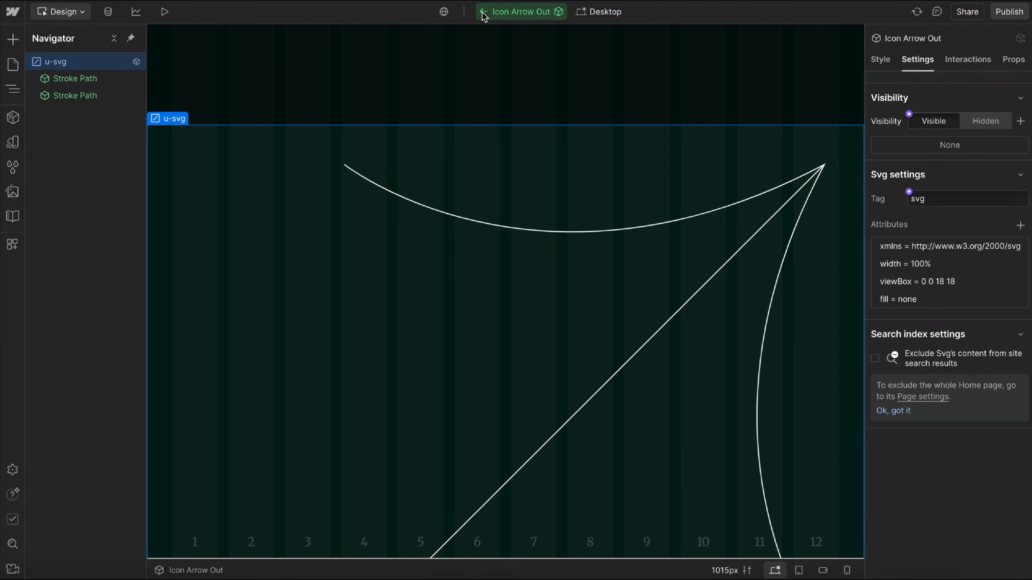
left_click(482, 14)
Search the quick-insert components for icon arrow.
key("ctrl+k")
type("icon")
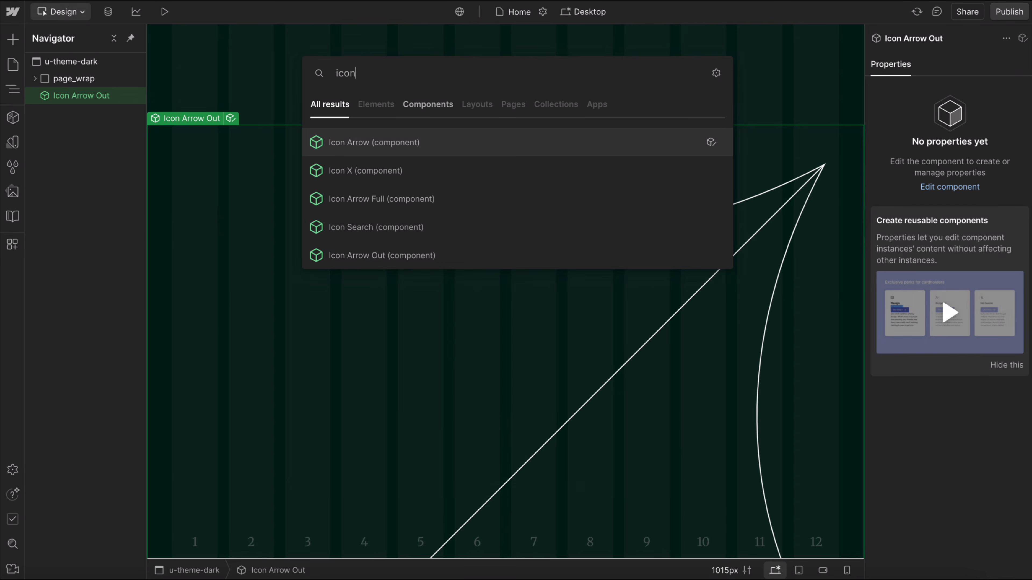
type(" arrow")
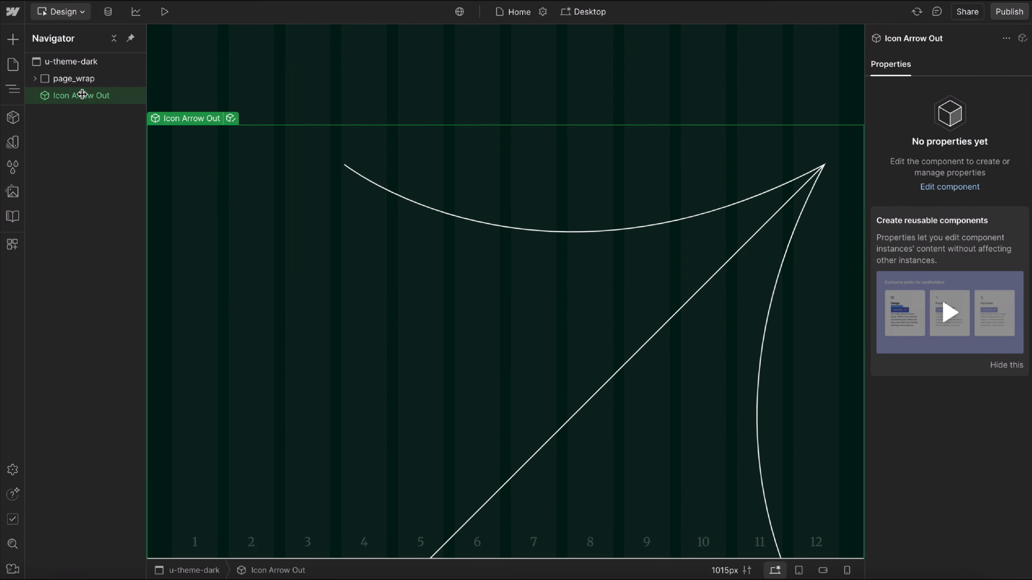
Wrap the Icon Arrow Out instance in a Div Block and delete that block with the icon inside.
right_click(89, 104)
mouse_move(180, 154)
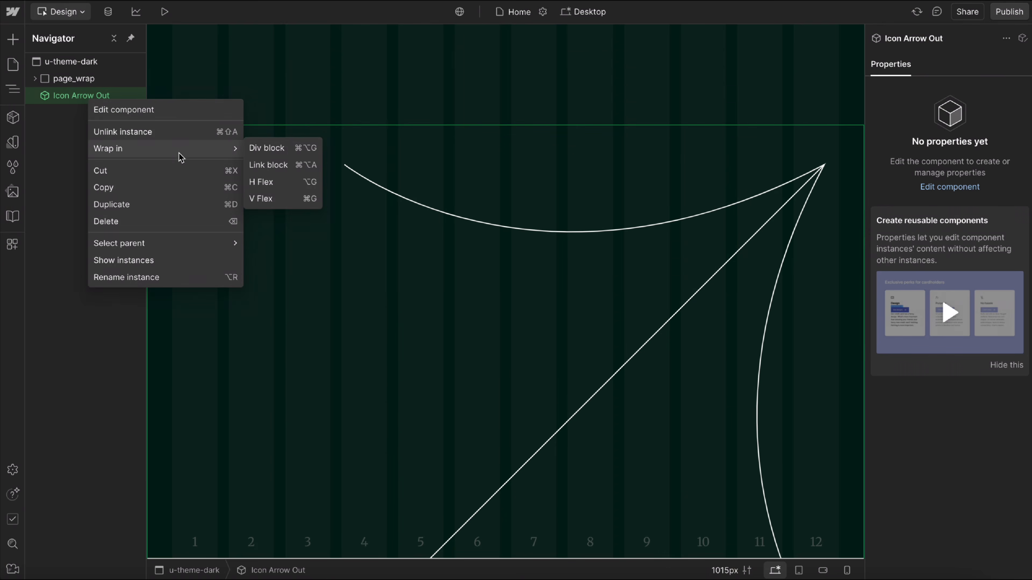
left_click(267, 150)
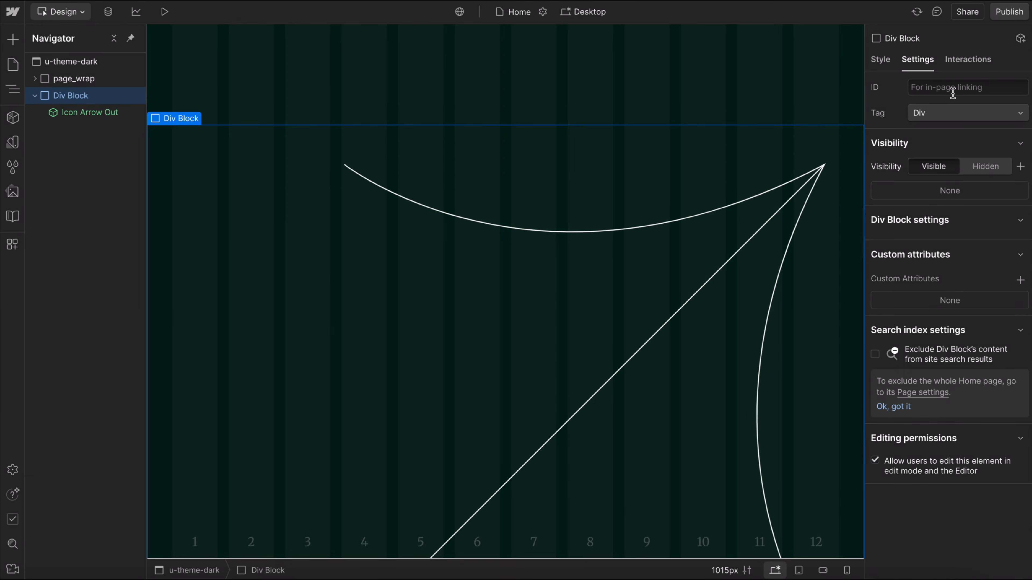
left_click(880, 61)
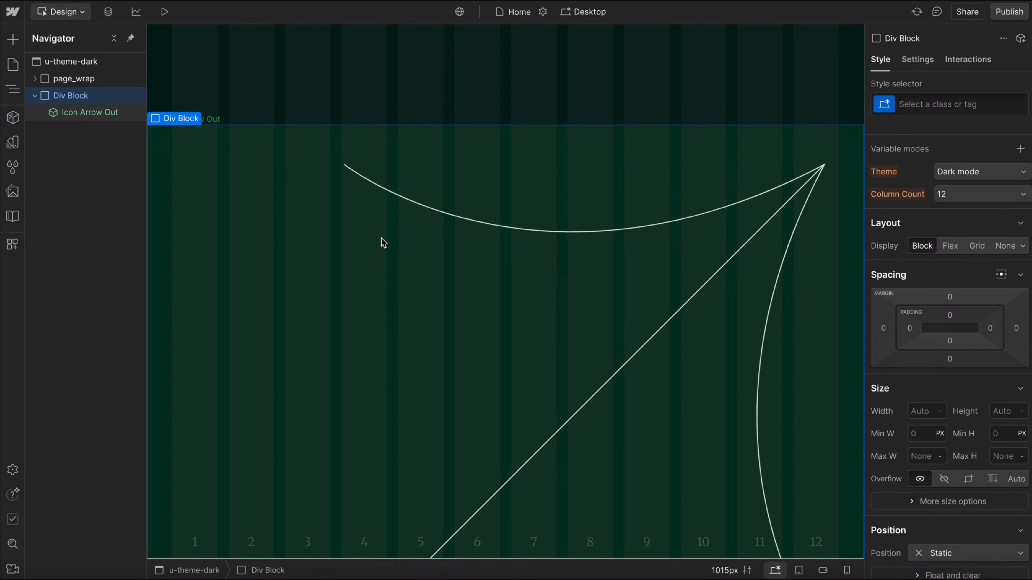
left_click(381, 240)
left_click(97, 98)
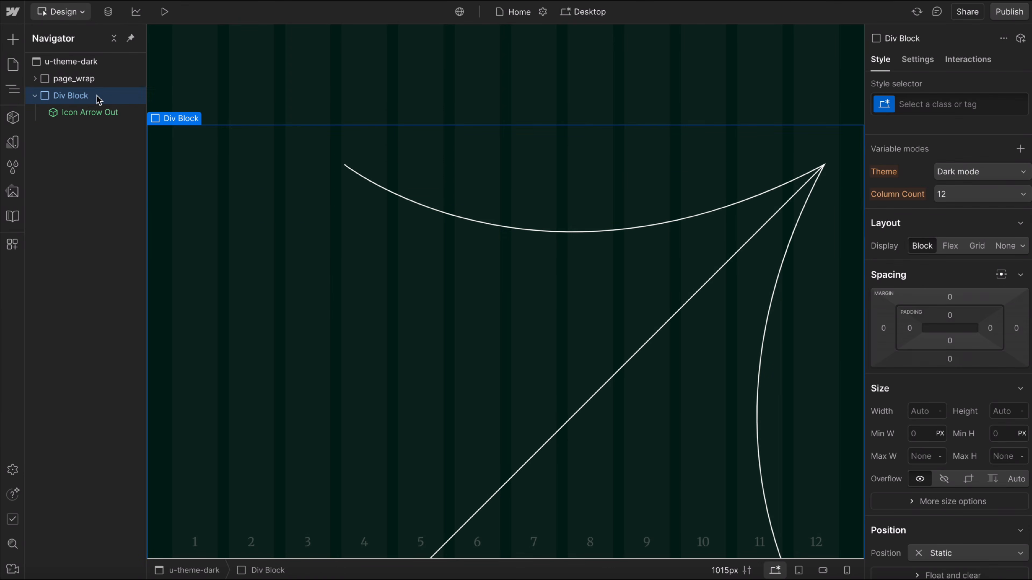
key("Delete")
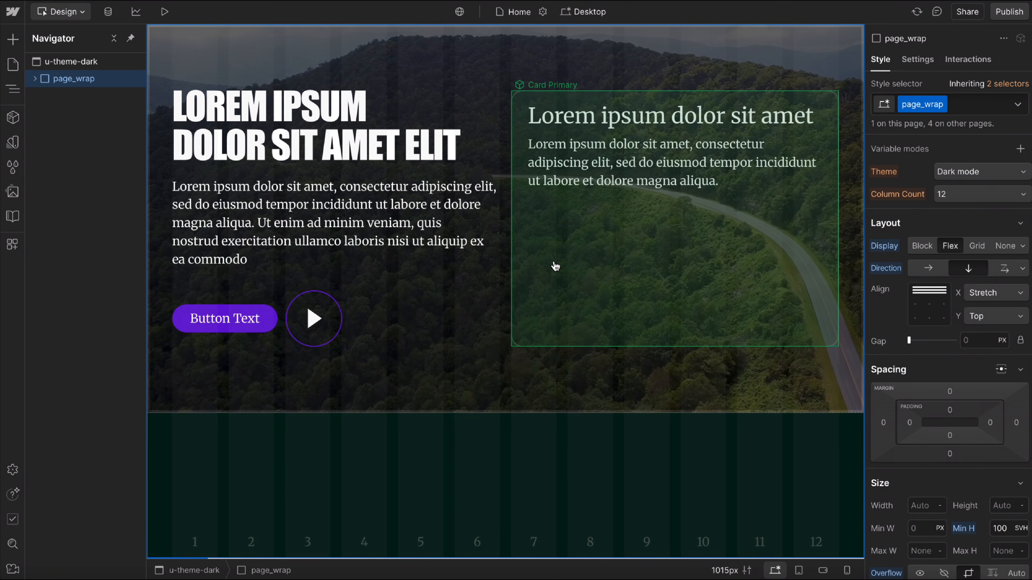
Insert a Starter CSS component, unlink it to inspect its code embed, and delete the embed.
key("ctrl+e")
type("css")
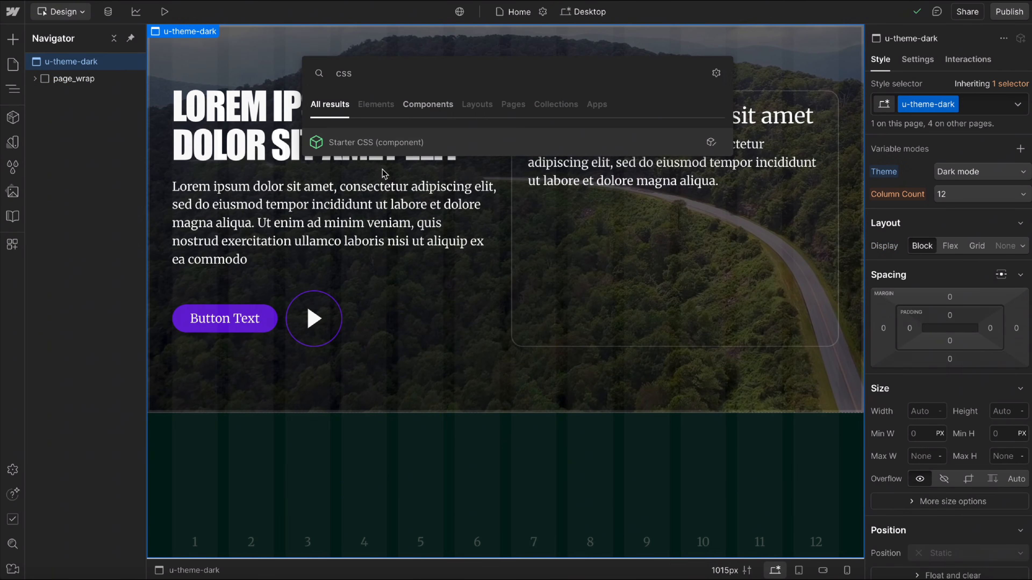
left_click(359, 143)
right_click(74, 97)
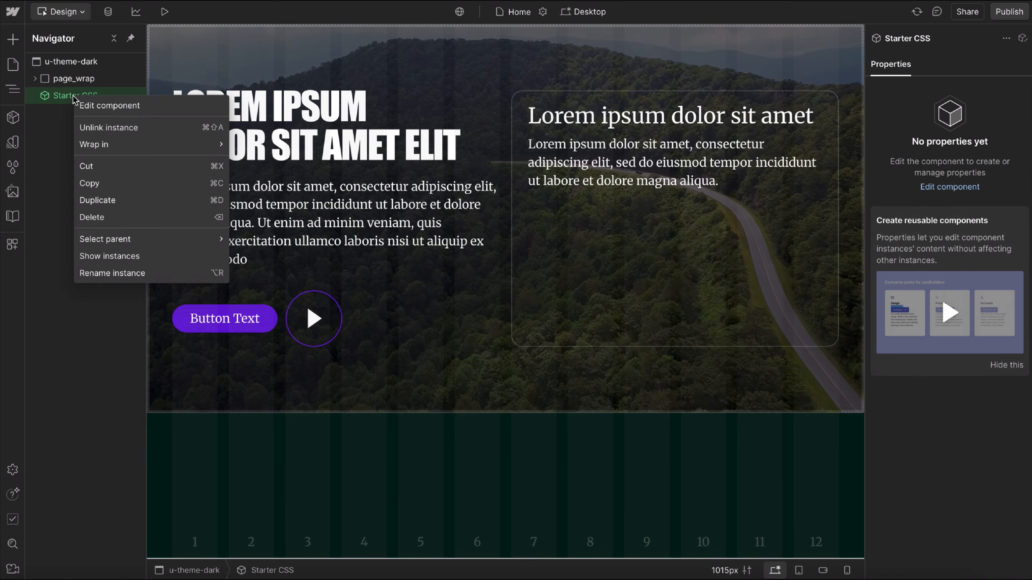
left_click(137, 124)
double_click(52, 95)
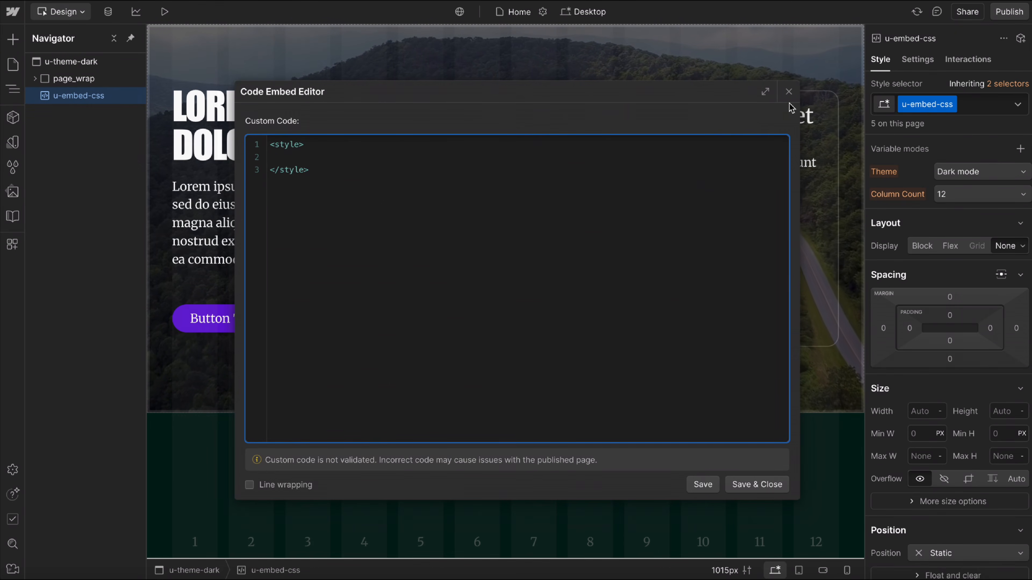
left_click(789, 92)
key("Delete")
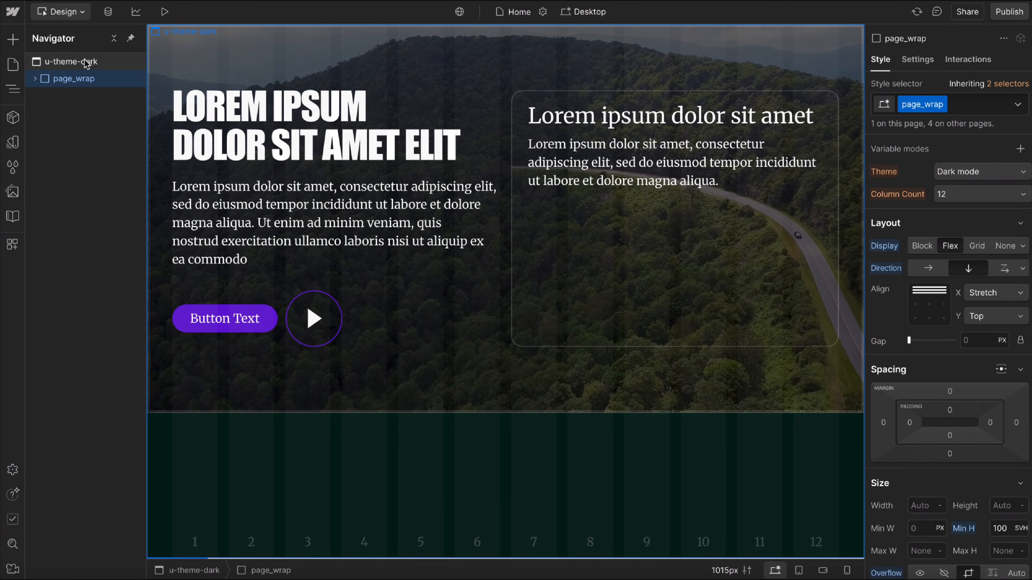
Insert a Starter JS component in u-theme-dark, unlink the instance, and delete the resulting embed.
left_click(83, 62)
key("ctrl+k")
type("js")
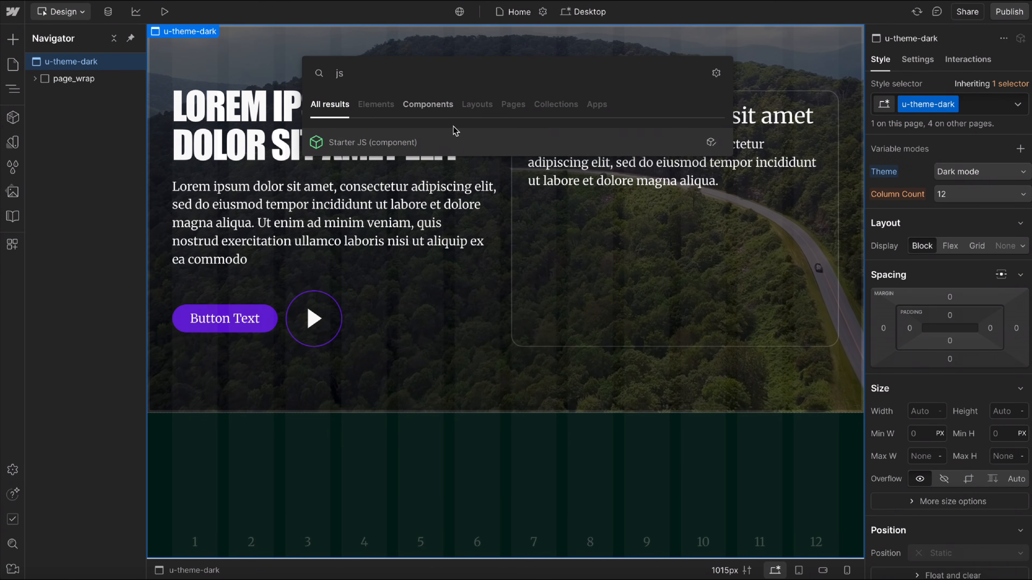
left_click(419, 142)
right_click(100, 101)
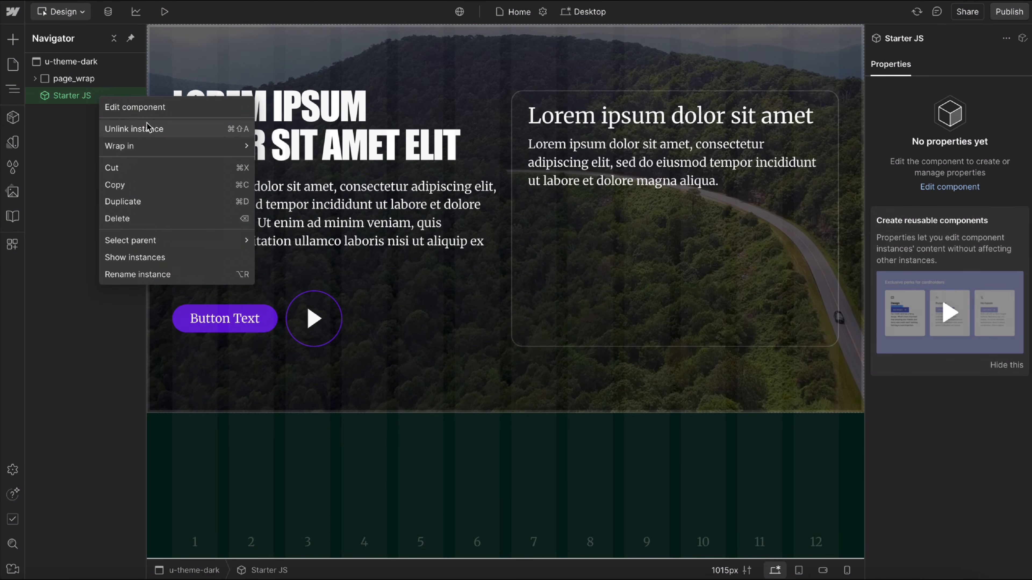
left_click(134, 128)
left_click(80, 94)
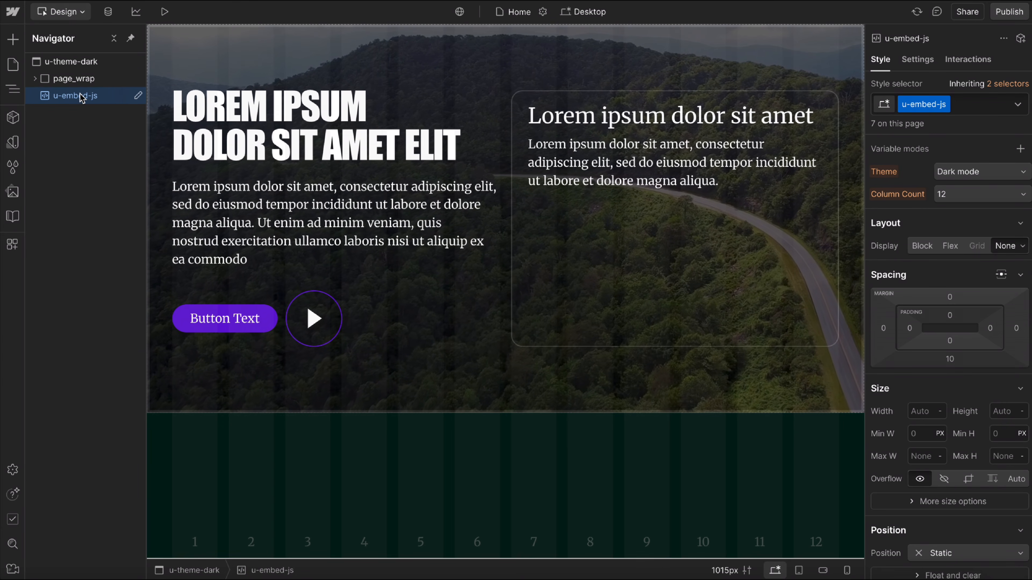
key("Delete")
Browse the site's component library through its groups, including the icons in the SVG group.
left_click(12, 117)
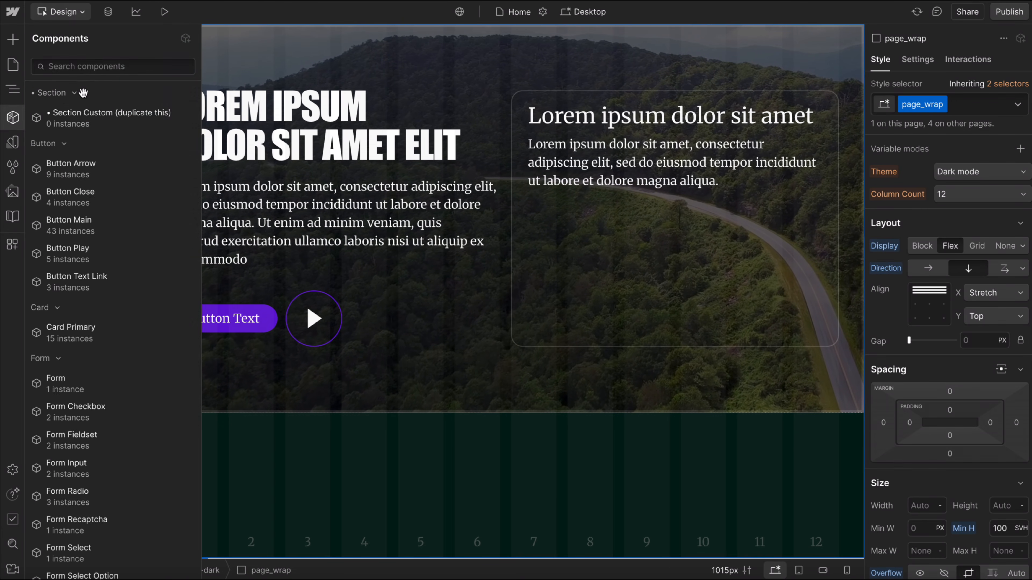
scroll(115, 370, "down", 10)
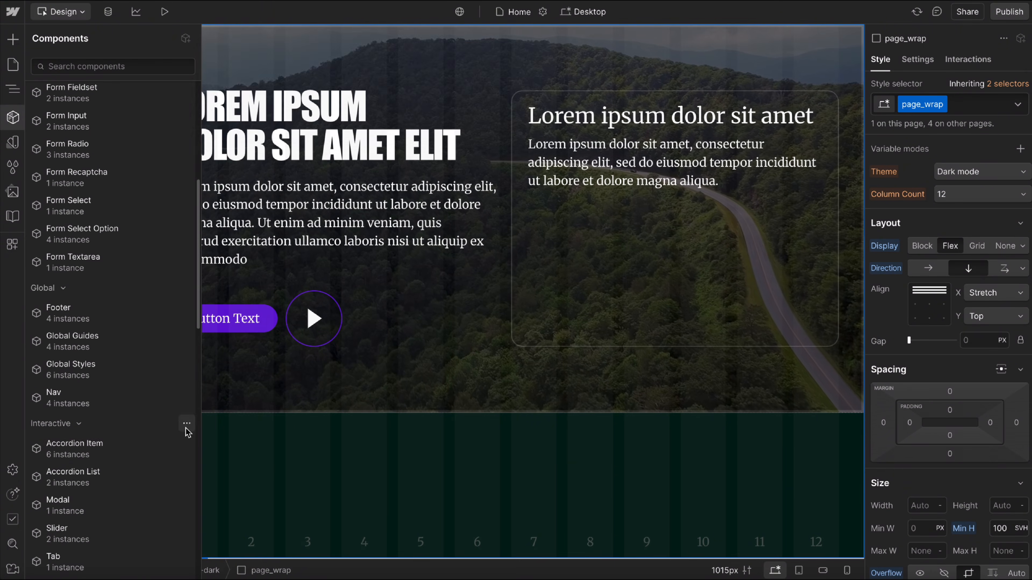
scroll(182, 437, "down", 10)
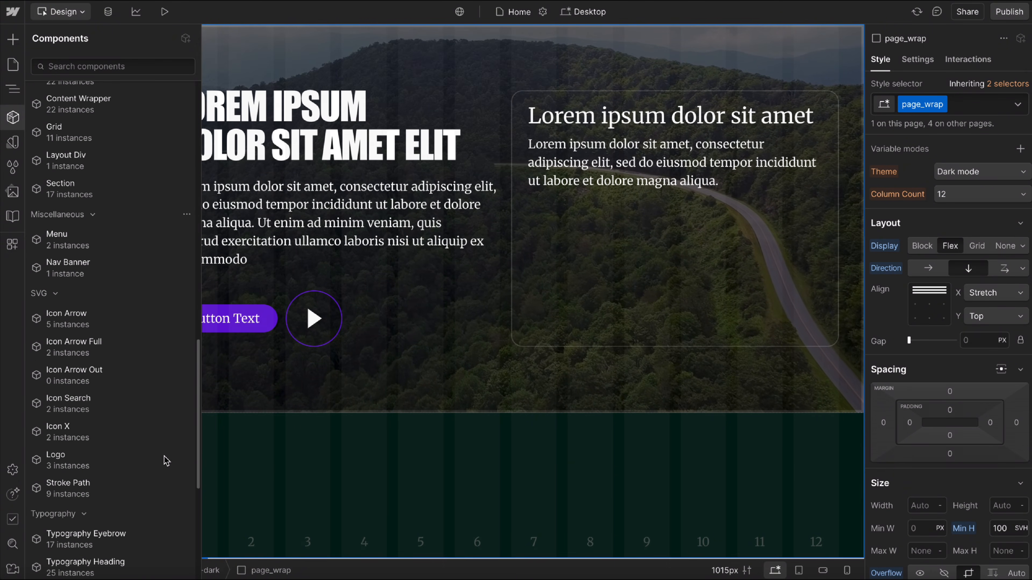
left_click(458, 327)
left_click(518, 359)
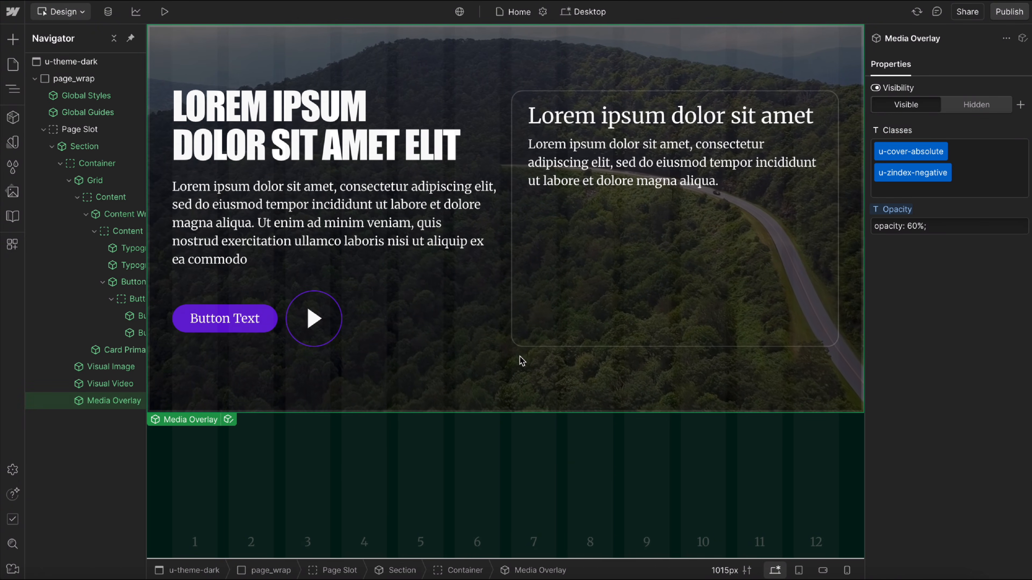